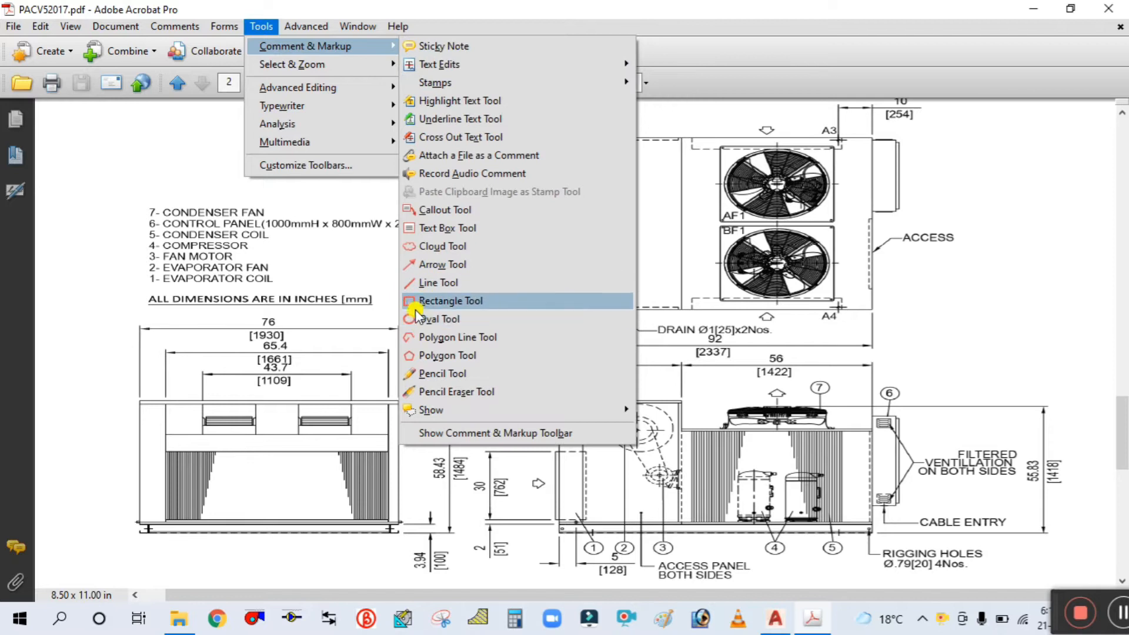
Outline the side elevation and the front elevation on the PDF page with rectangle markups.
click(435, 300)
drag(510, 331, 1051, 560)
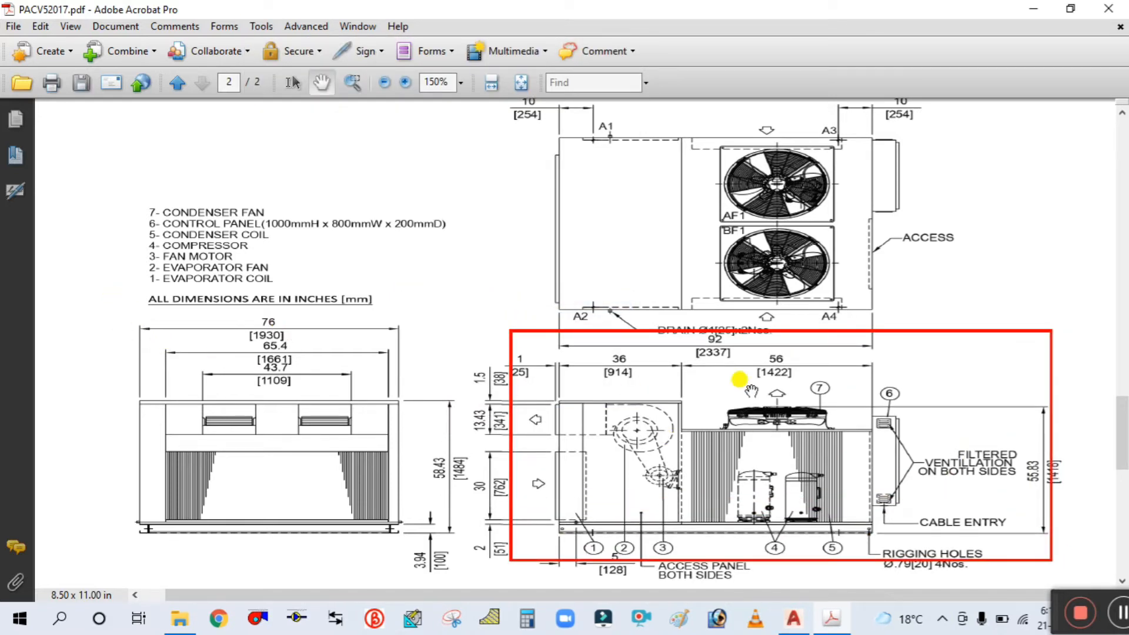
mouse_move(180, 306)
mouse_down()
mouse_move(208, 401)
mouse_move(211, 274)
mouse_up()
click(260, 27)
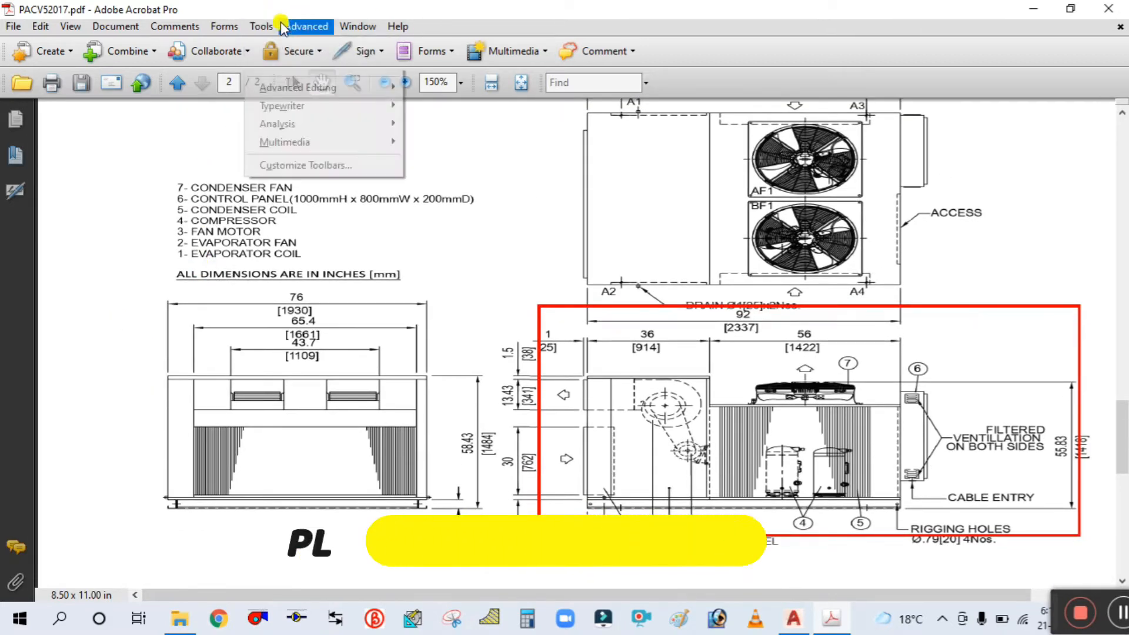
mouse_move(303, 46)
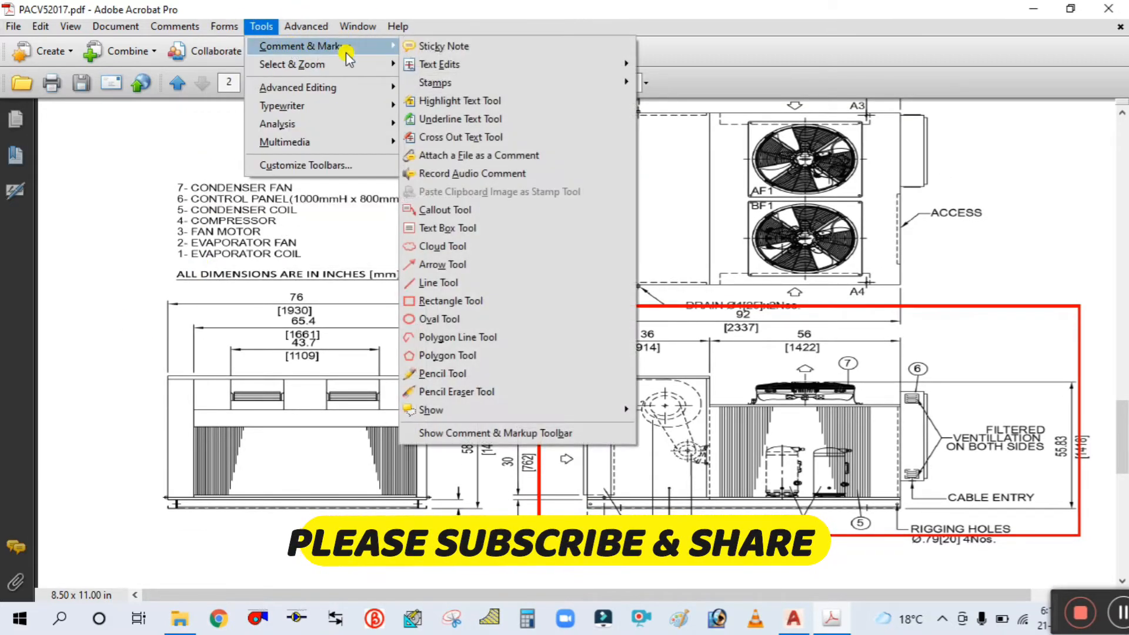
click(438, 301)
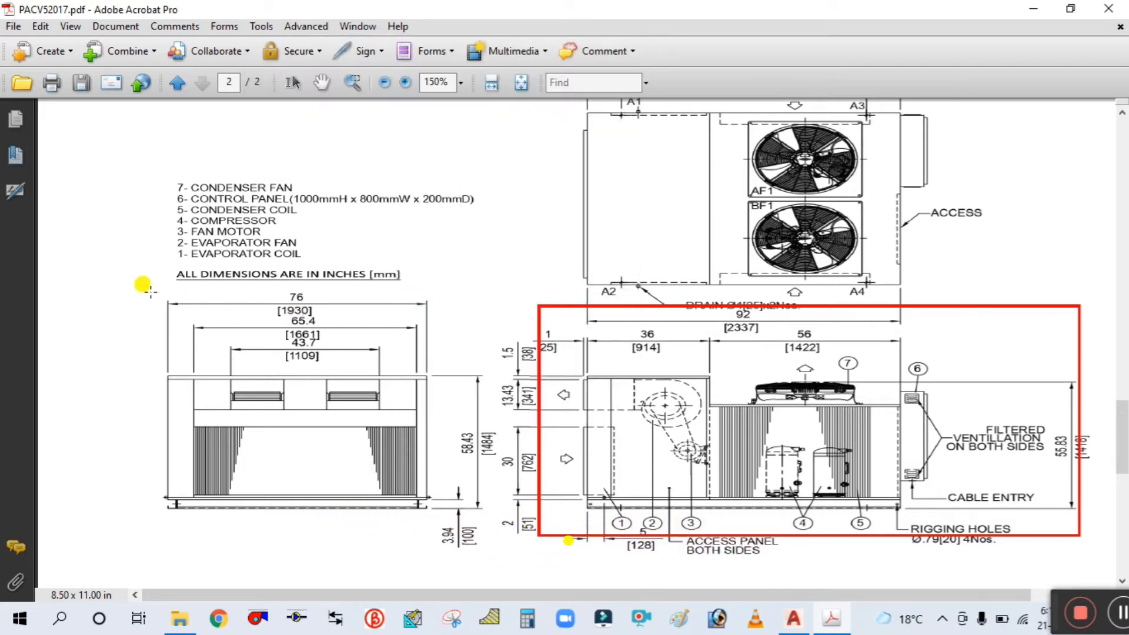
mouse_move(120, 284)
mouse_down()
mouse_move(295, 400)
mouse_move(449, 559)
mouse_move(503, 579)
mouse_up()
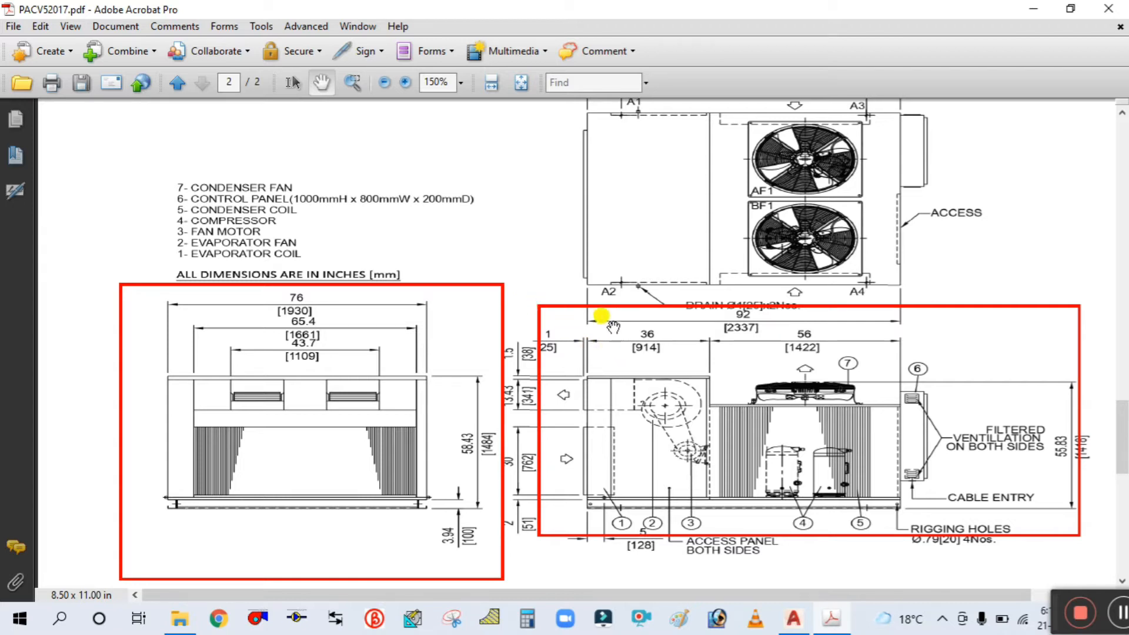
Delete the rectangle markups around the side and front elevations.
click(543, 306)
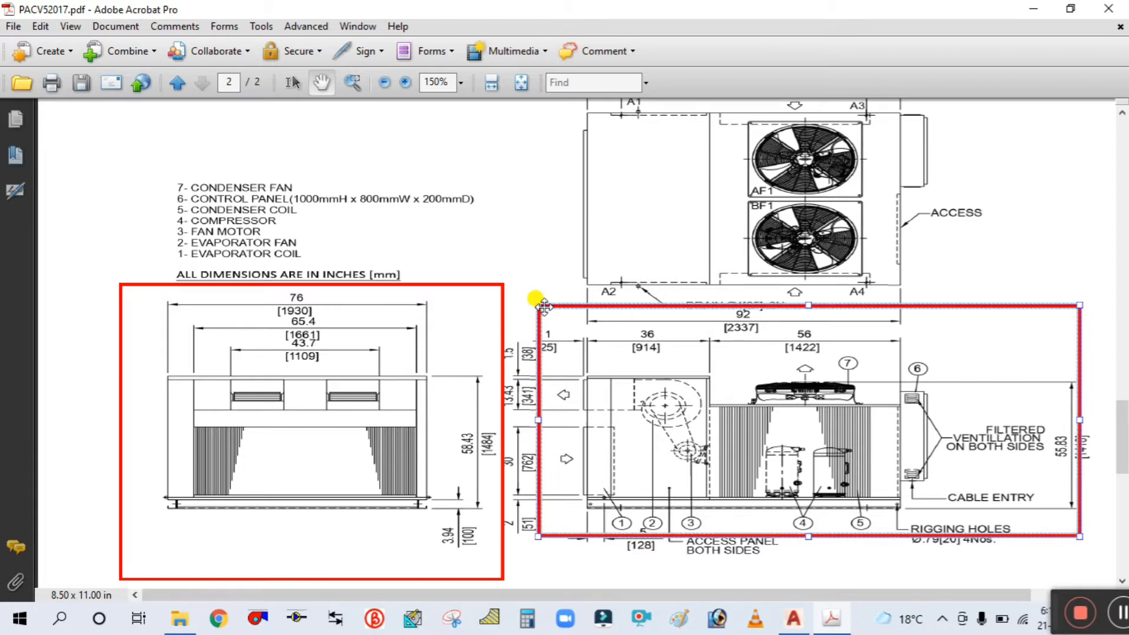
key(Delete)
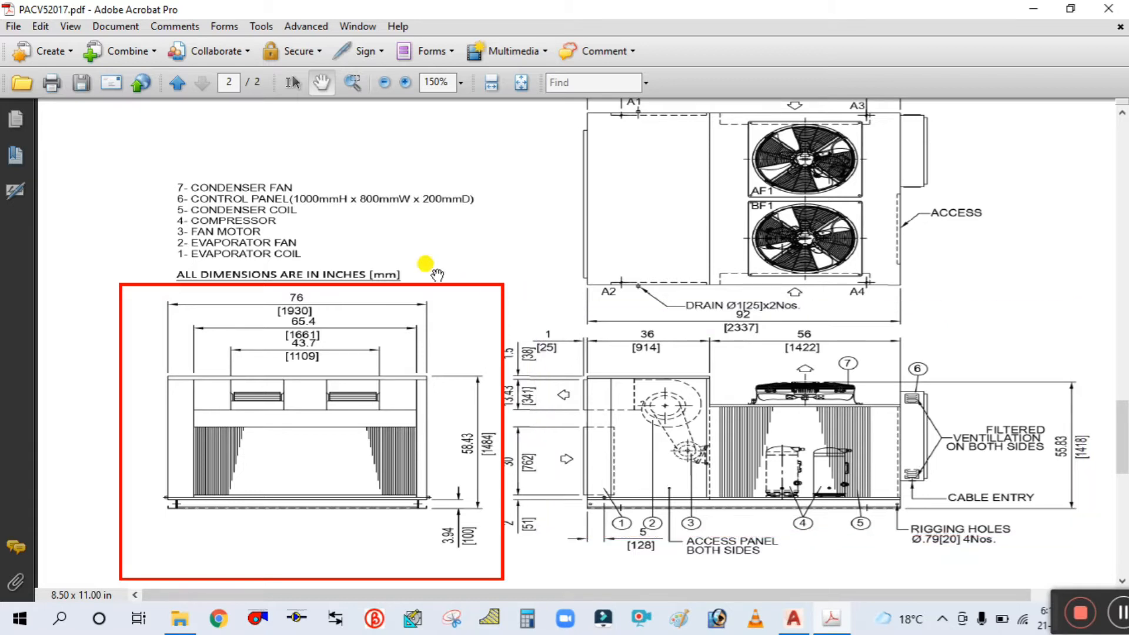
click(461, 287)
key(Delete)
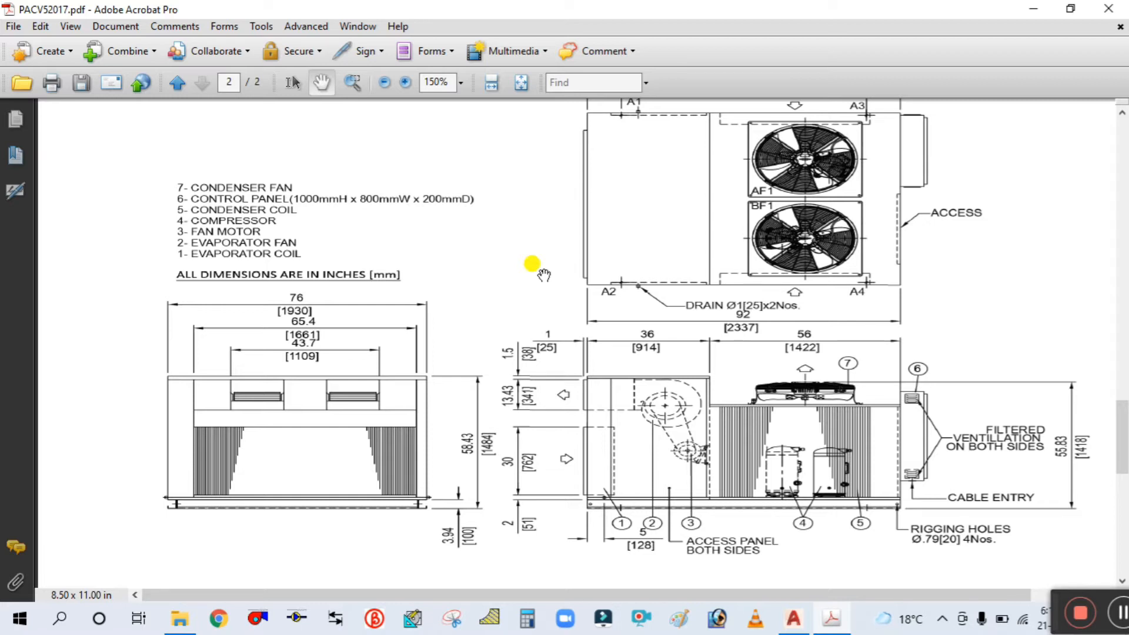
Switch to AutoCAD and make the unit plan's layer, SEC-PACU52017, the current layer.
click(793, 618)
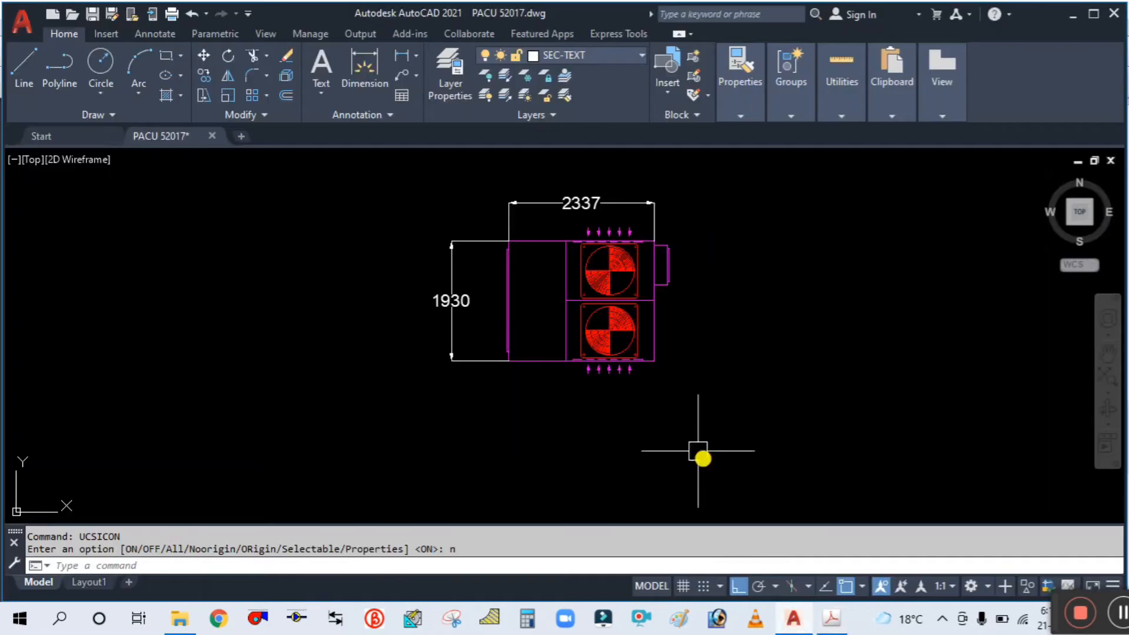
scroll(615, 449, up, 3)
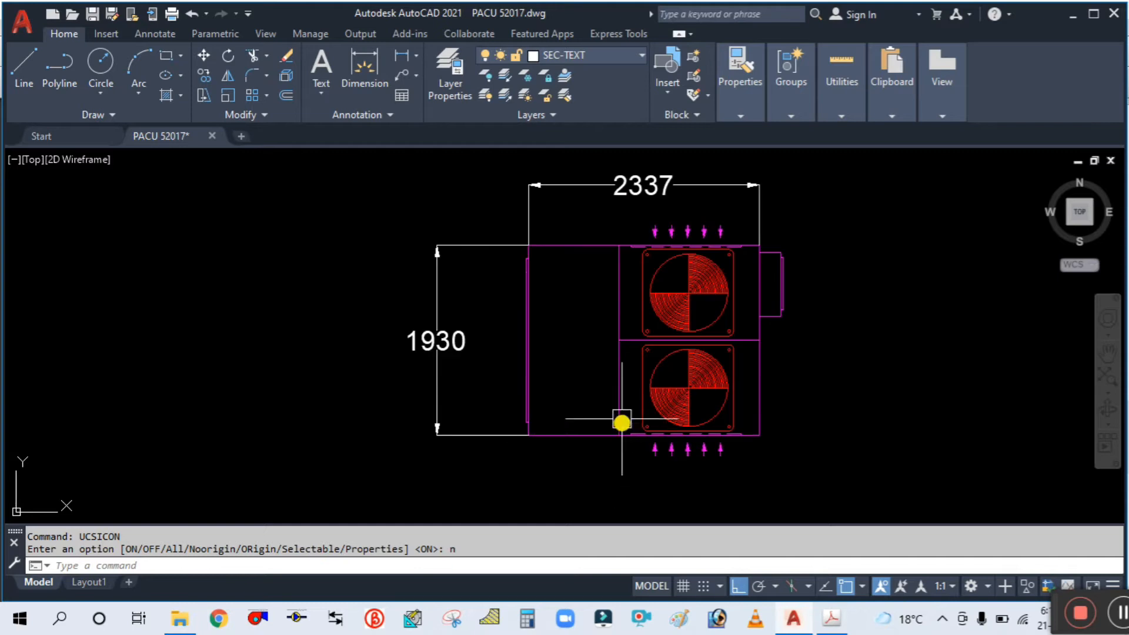
middle_drag(543, 298, 546, 332)
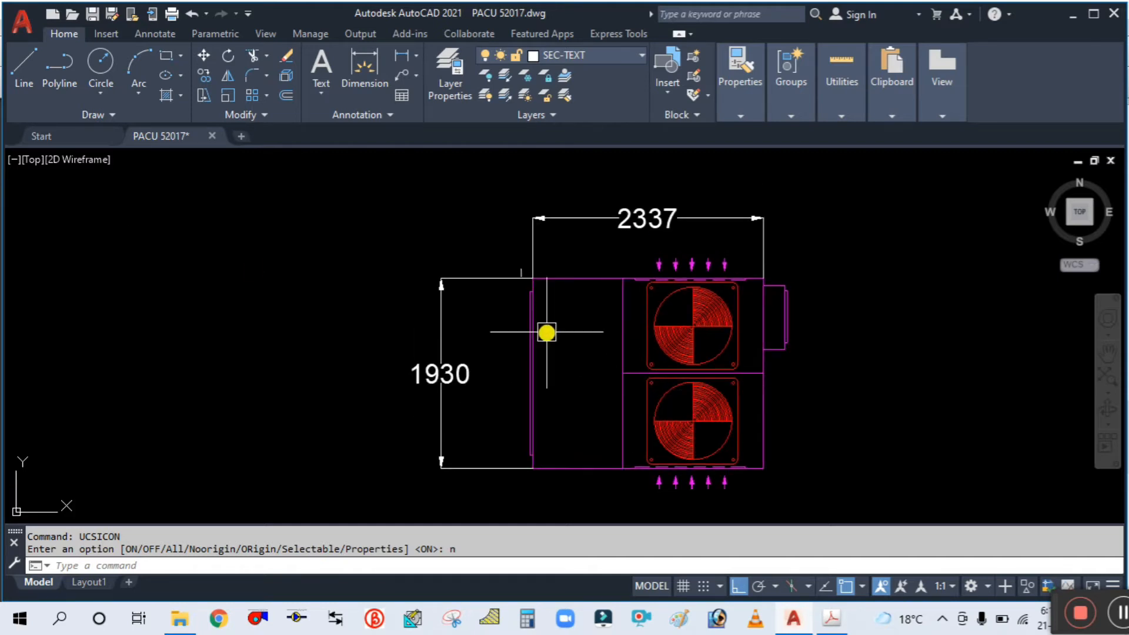
click(828, 621)
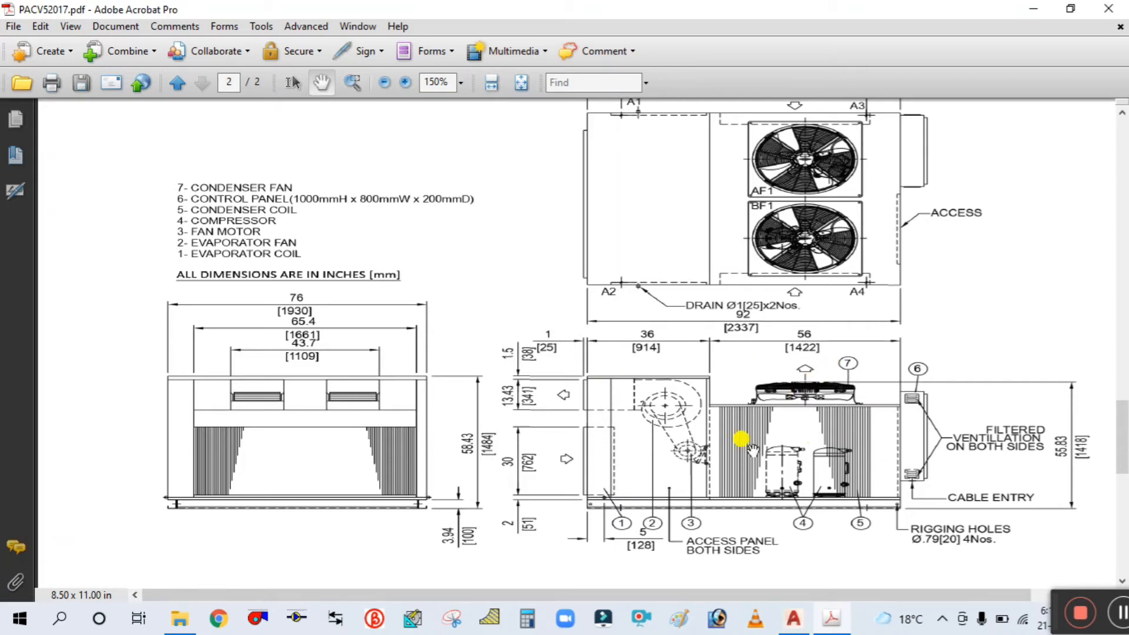
click(830, 617)
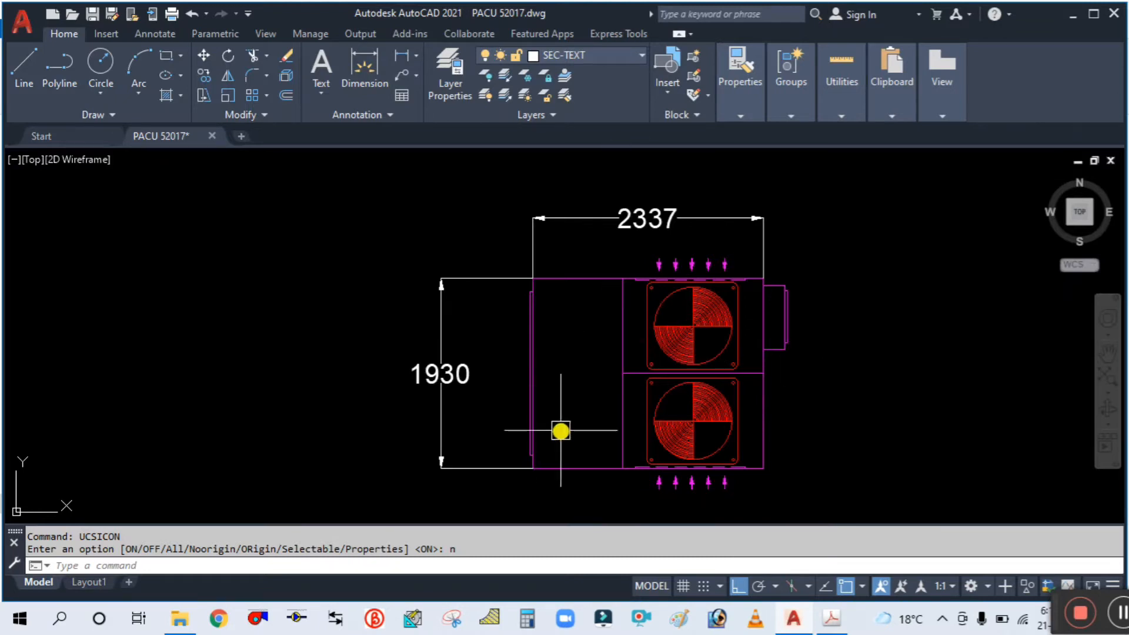
click(763, 427)
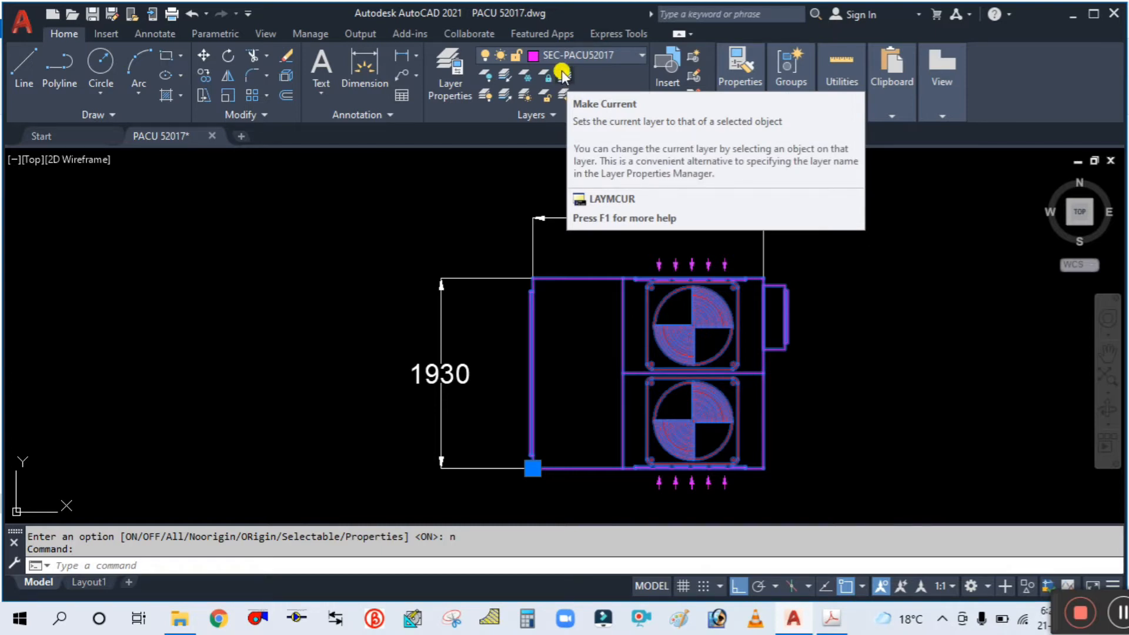
click(562, 77)
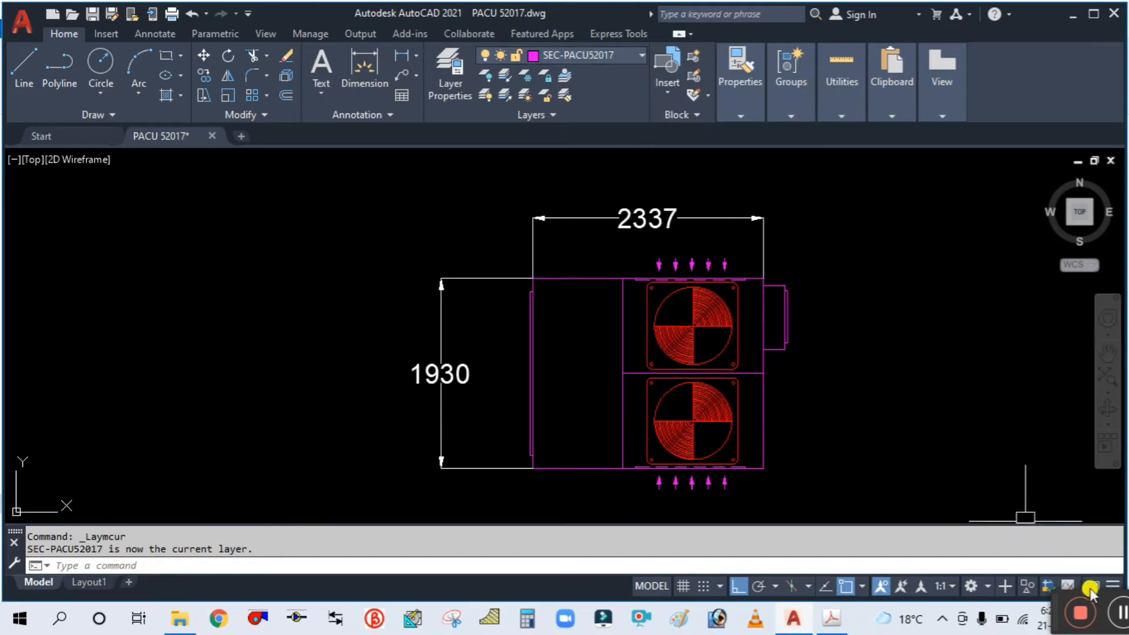
click(1124, 612)
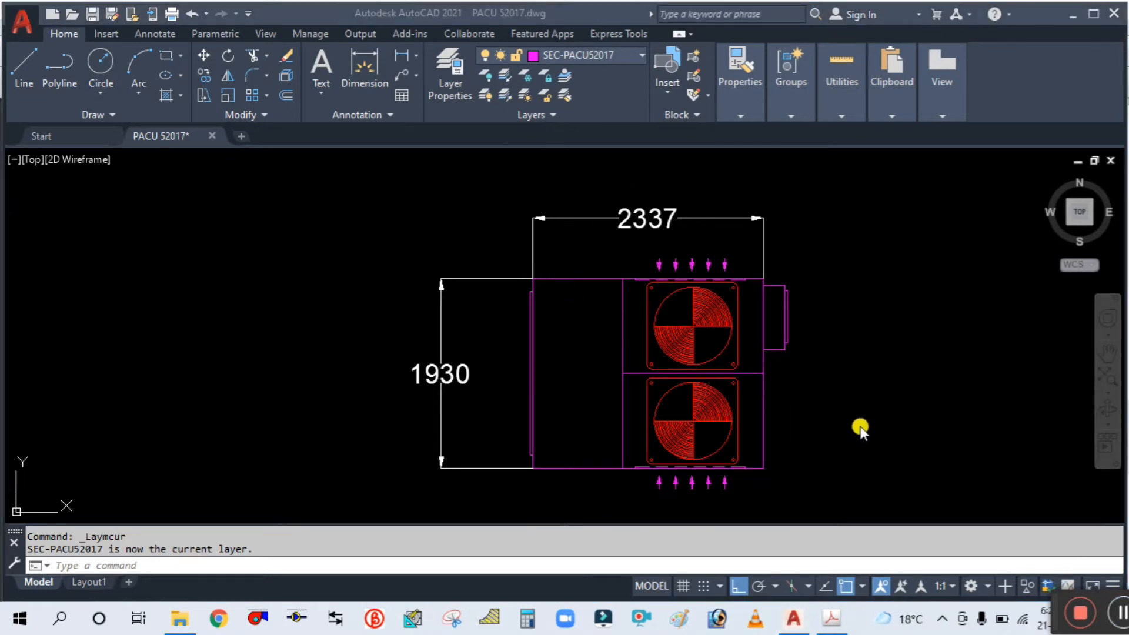
click(859, 425)
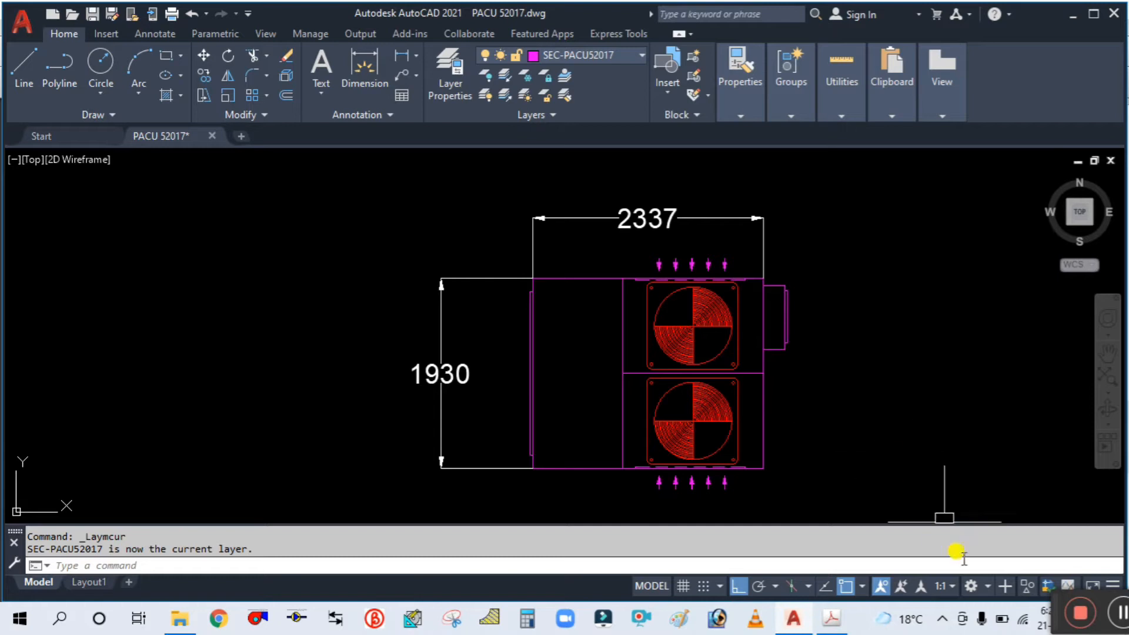
mouse_move(1057, 611)
mouse_down()
mouse_move(936, 621)
mouse_move(1067, 608)
mouse_up()
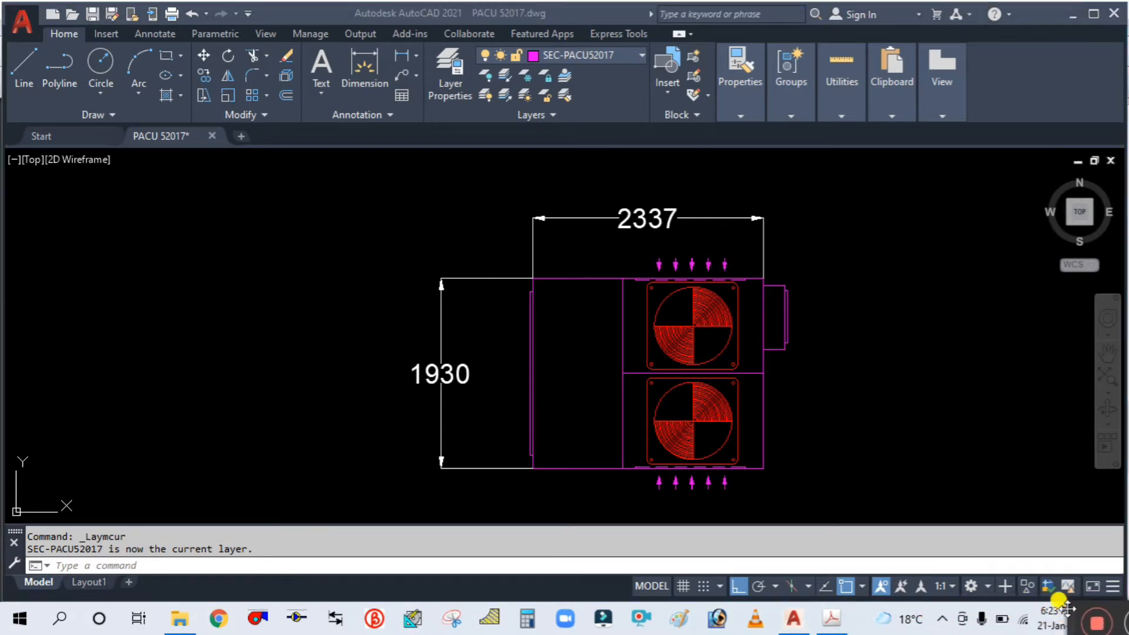
click(869, 364)
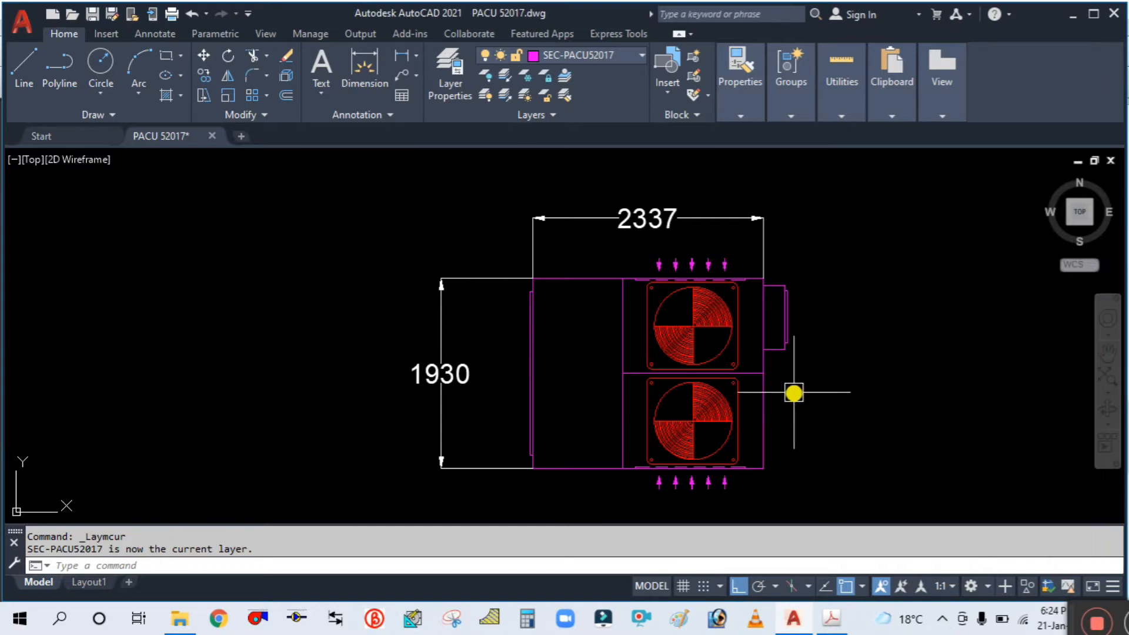
Draw vertical construction lines through the two ends of the unit body, at the extents of the 2337 dimension.
key(Escape)
text(x)
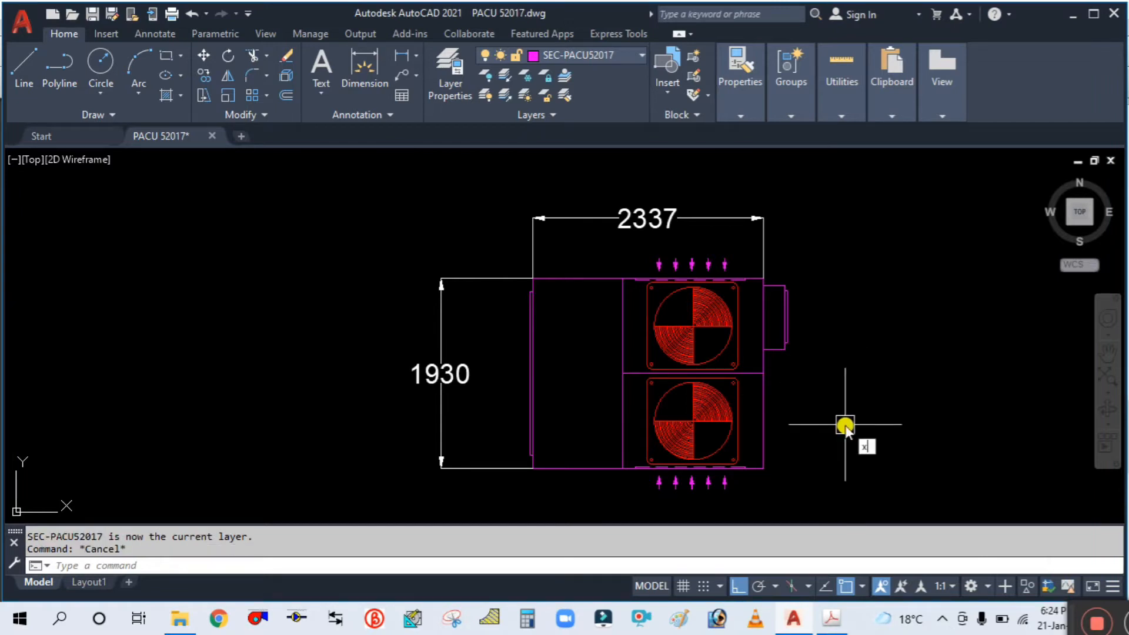
text(l)
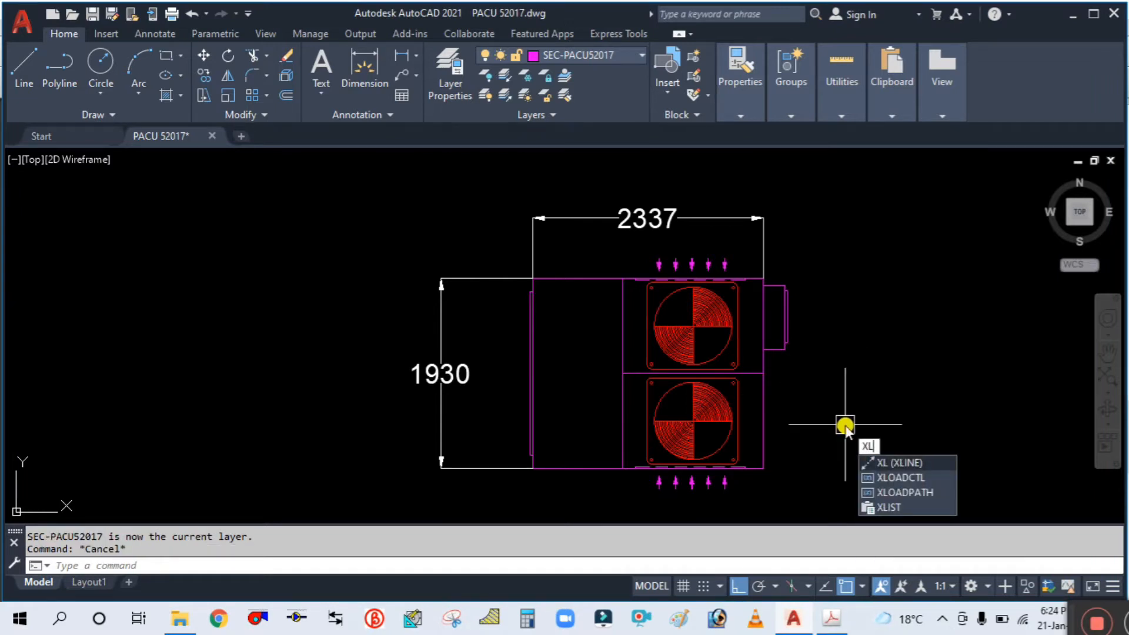
key(Return)
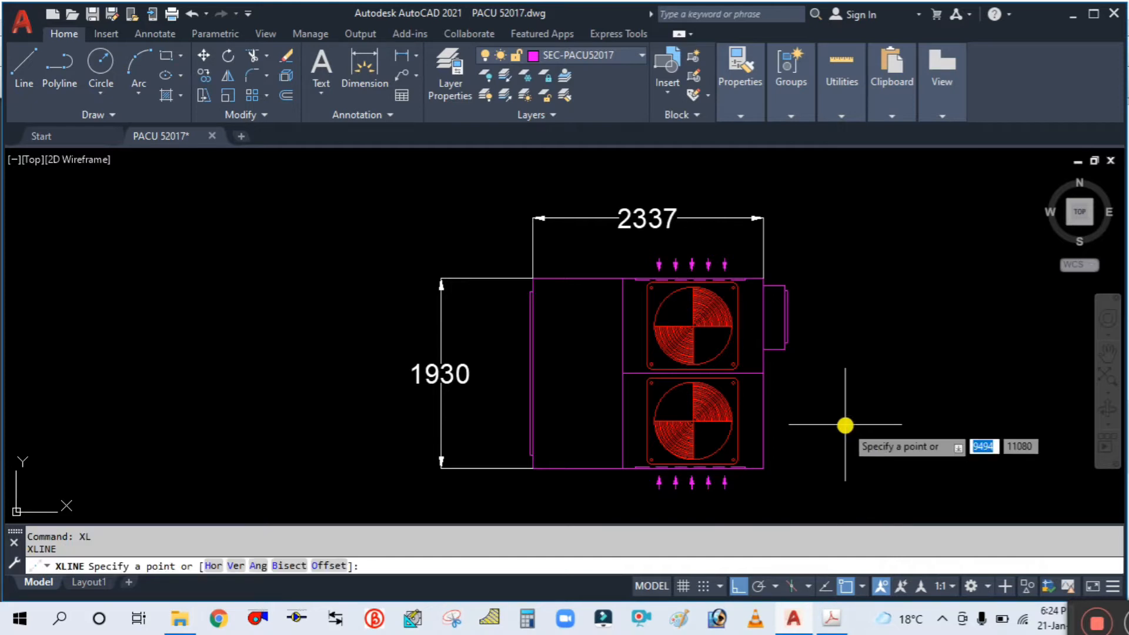
text(v)
key(Return)
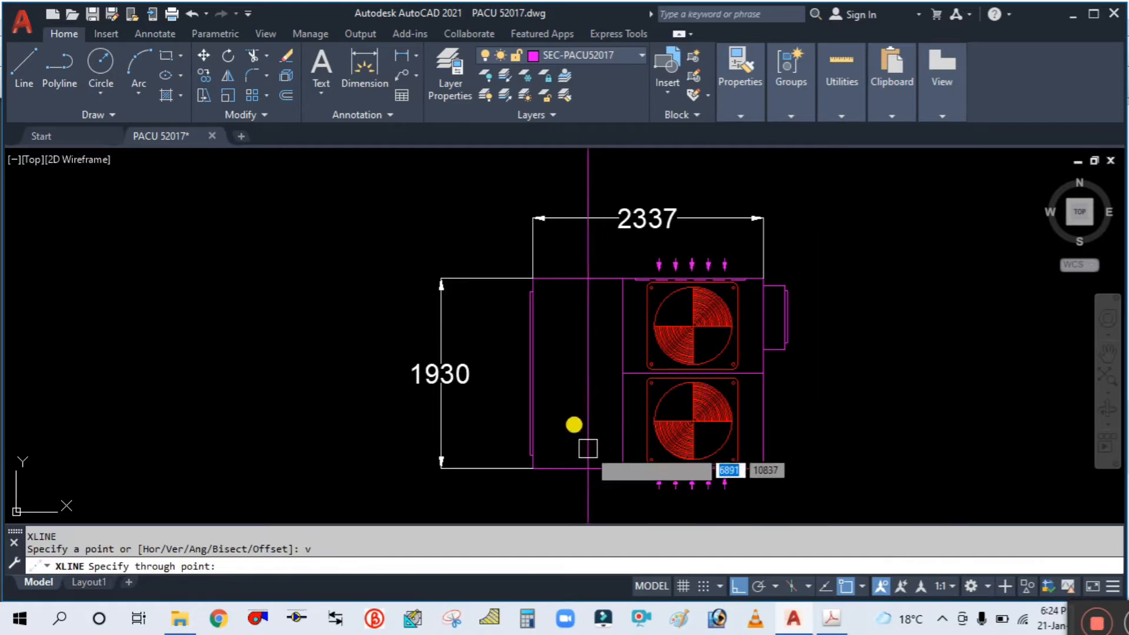
click(529, 275)
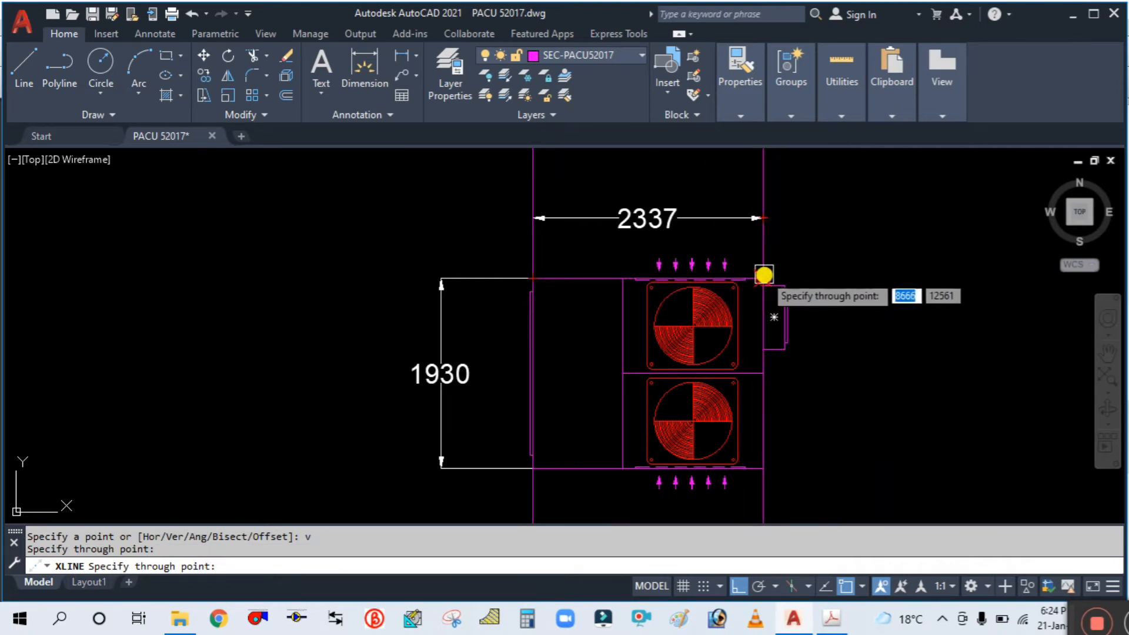
click(763, 275)
key(Escape)
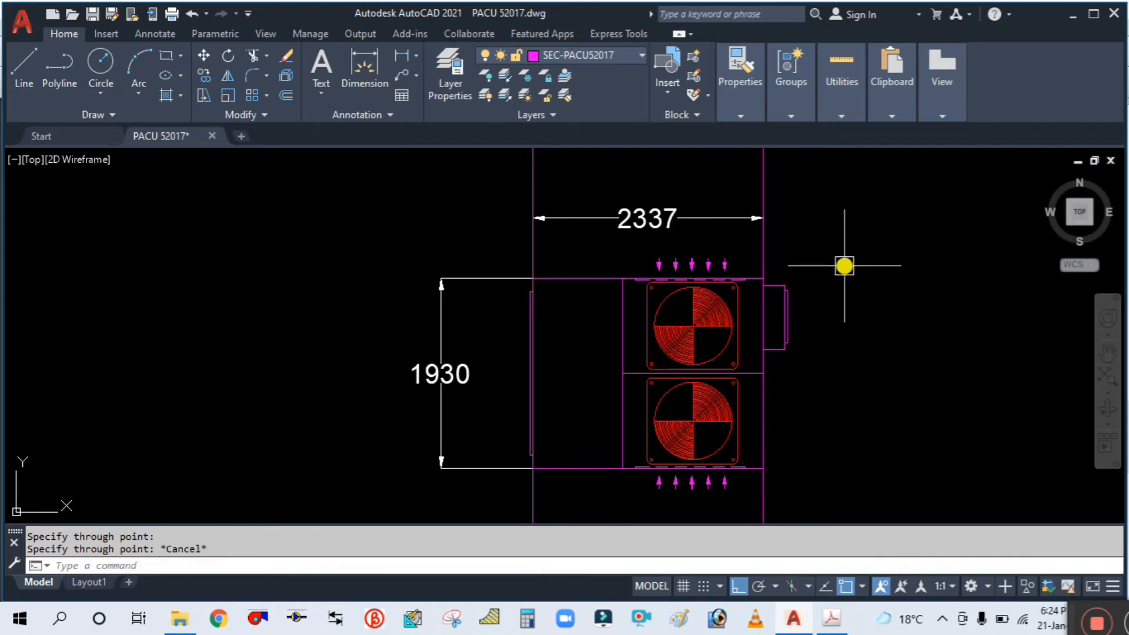
middle_drag(840, 293, 803, 313)
Check the PDF elevations and add a vertical construction line at the outer edge of the plan's left-hand flange.
click(831, 618)
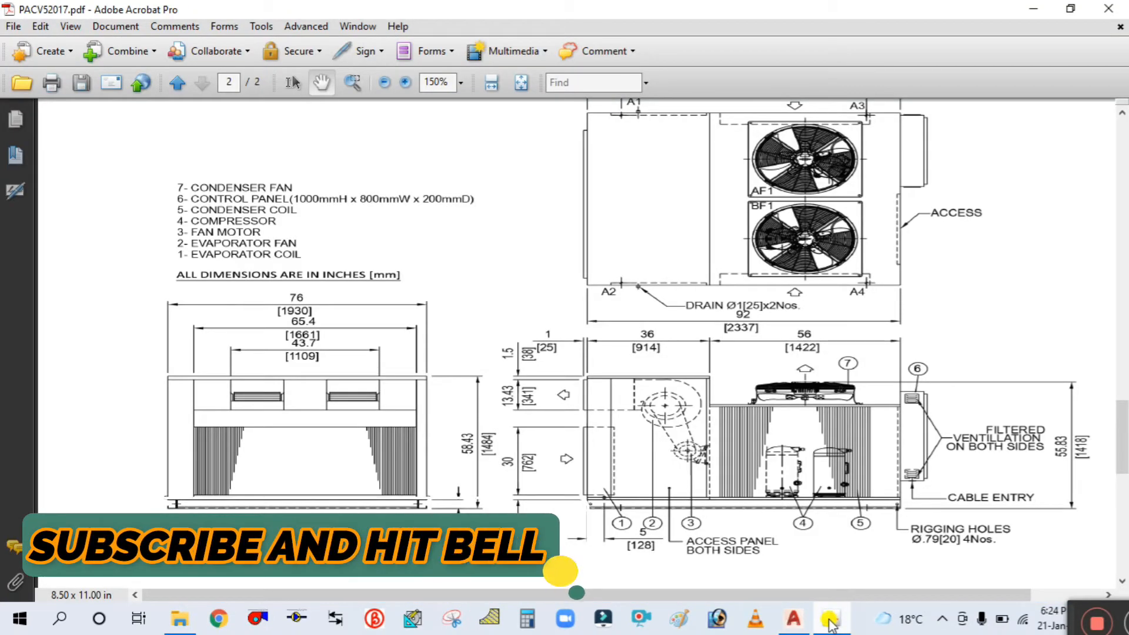
click(831, 619)
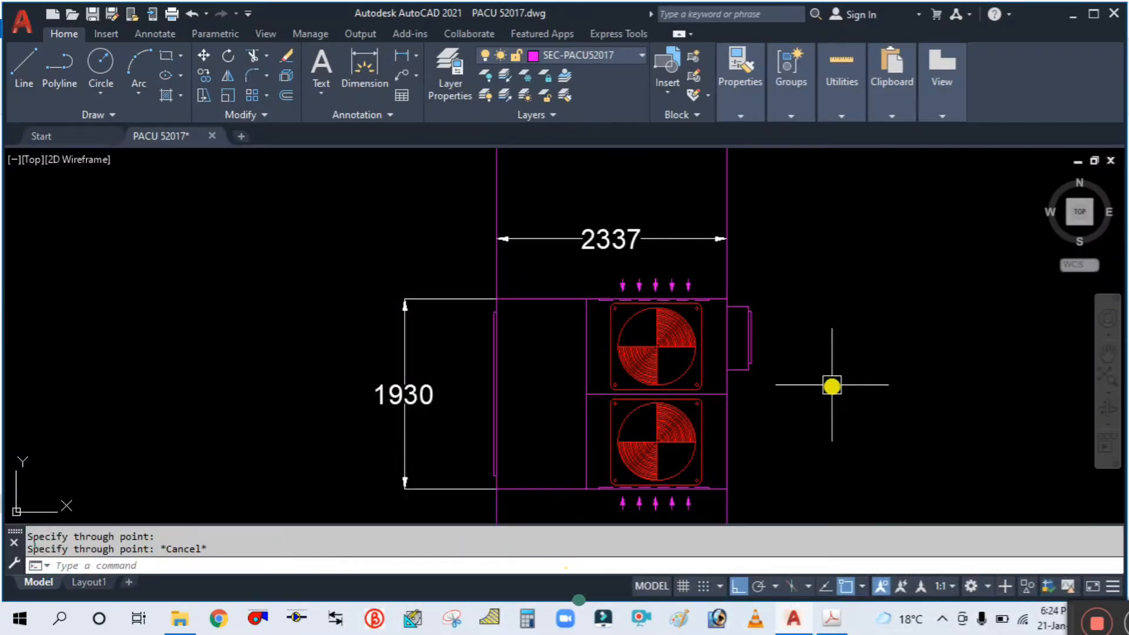
key(space)
text(v)
key(Return)
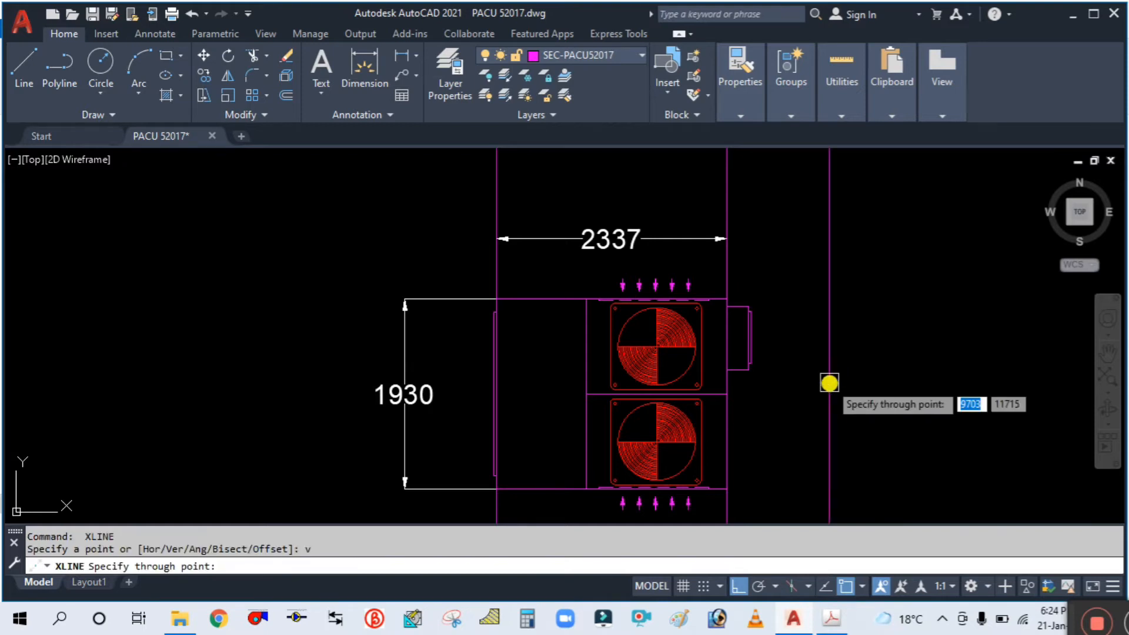
scroll(474, 479, up, 5)
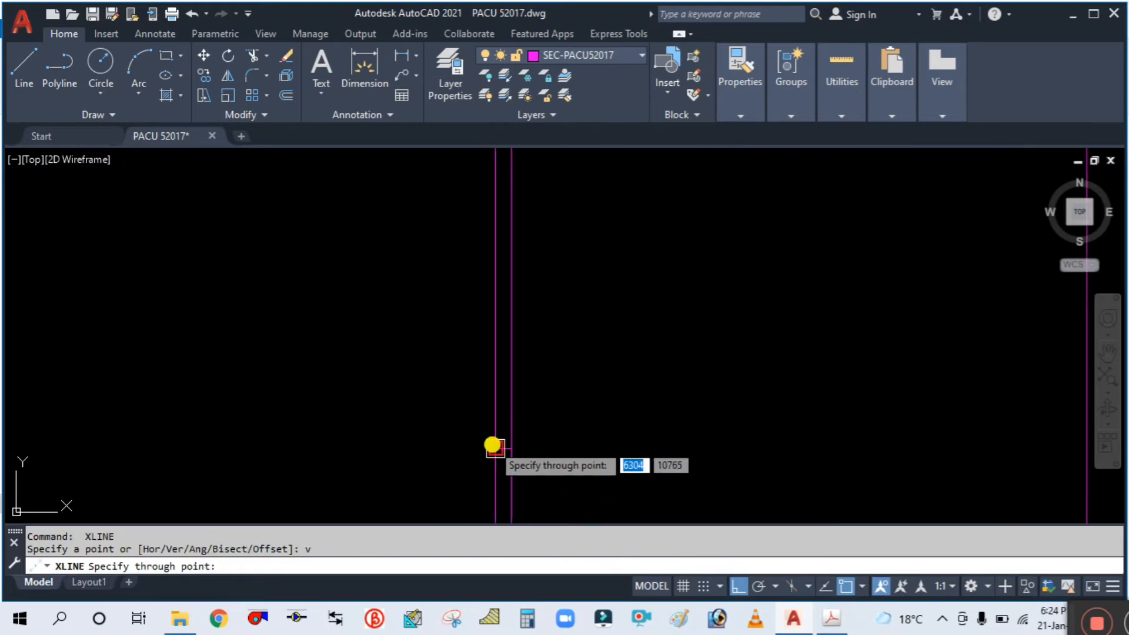
click(461, 449)
key(Escape)
scroll(501, 397, down, 4)
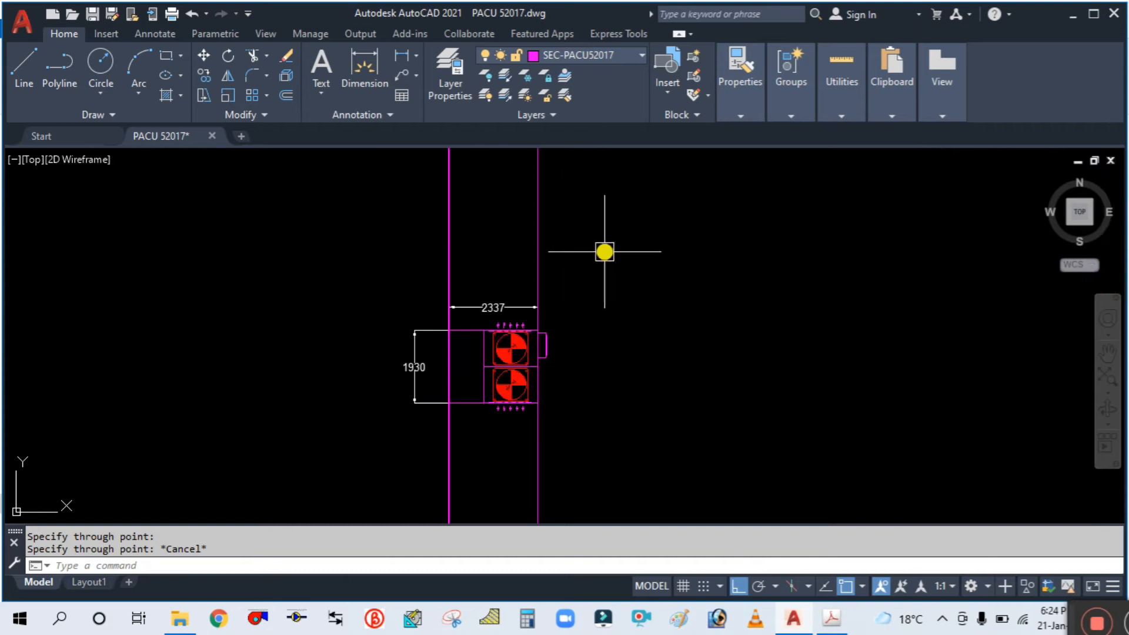
Draw a horizontal construction line across the vertical lines, above the unit's plan view.
middle_drag(605, 250, 634, 337)
key(Return)
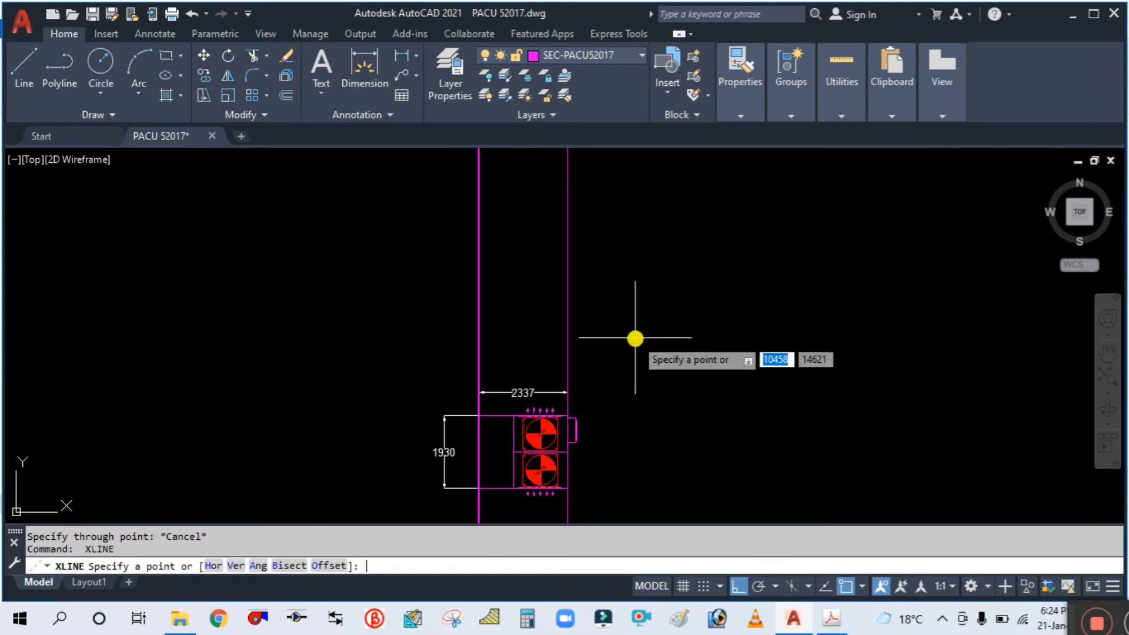
text(h)
key(Return)
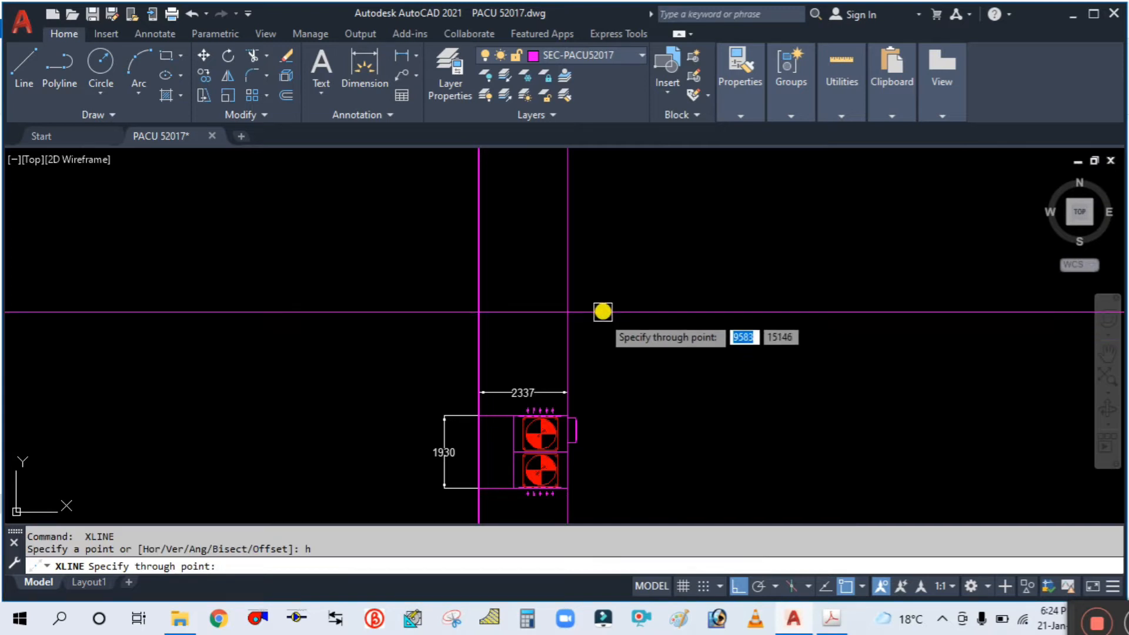
click(597, 277)
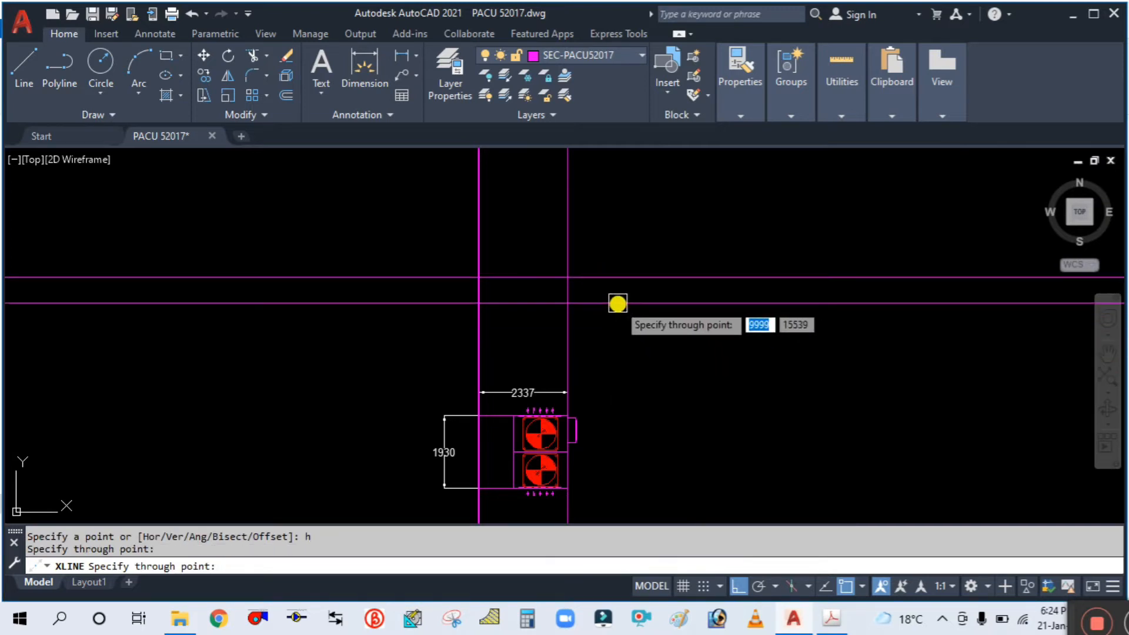
key(Escape)
Move the horizontal construction line down, closer to the plan view but still above its 2337 dimension.
text(m)
key(Return)
click(635, 277)
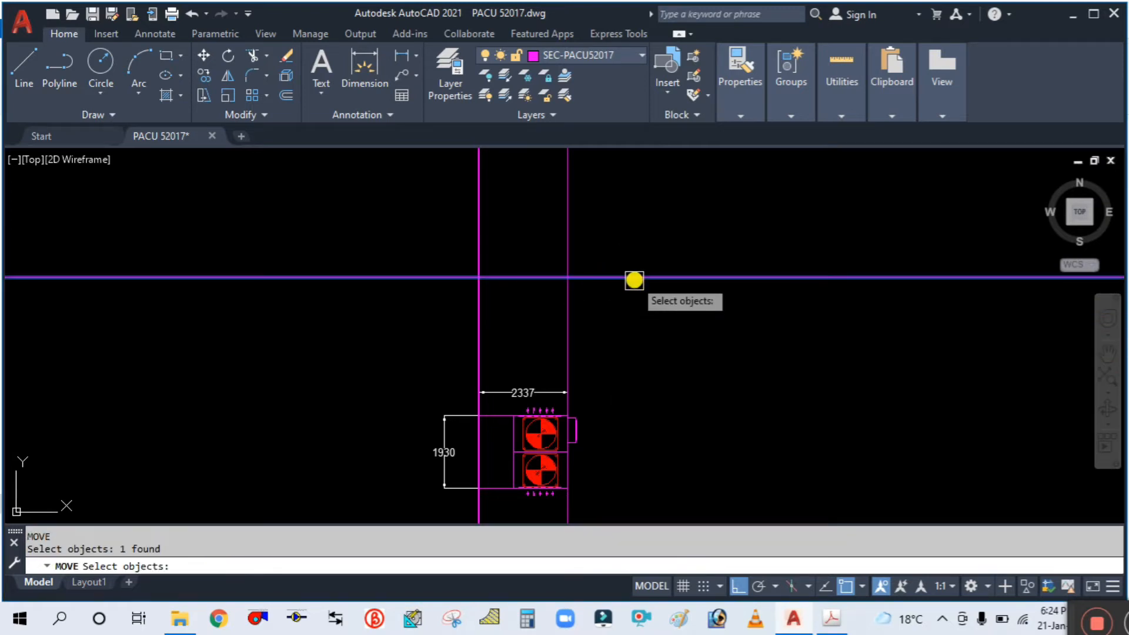
key(Return)
click(637, 320)
key(Escape)
middle_drag(623, 394, 652, 345)
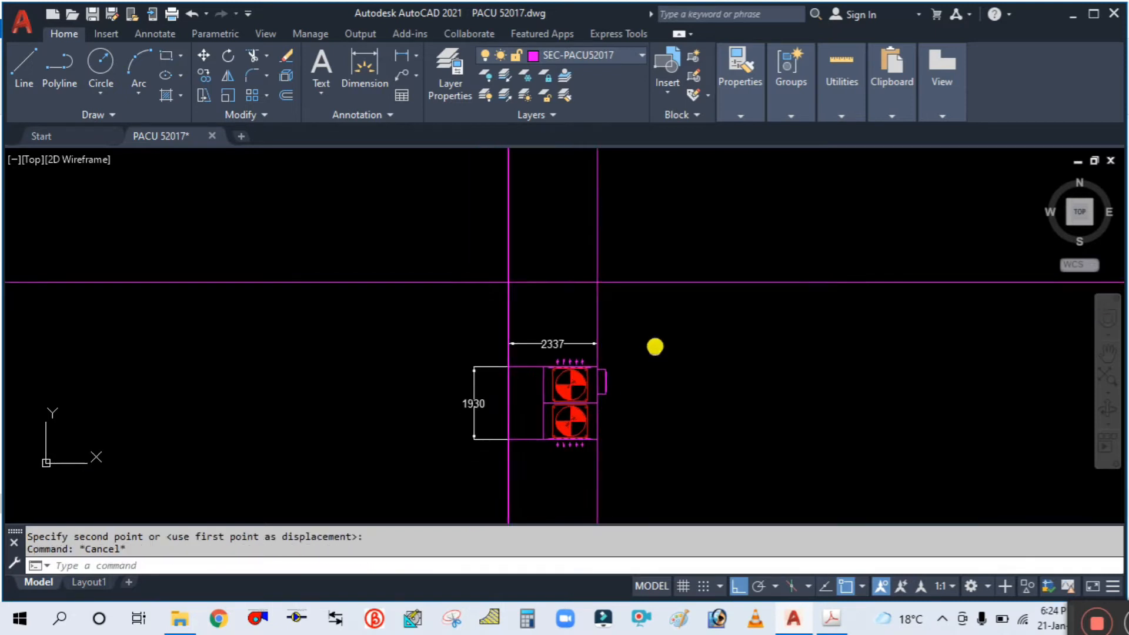
Switch to the PDF datasheet and examine the base frame and its height dimension in the two elevations.
click(827, 620)
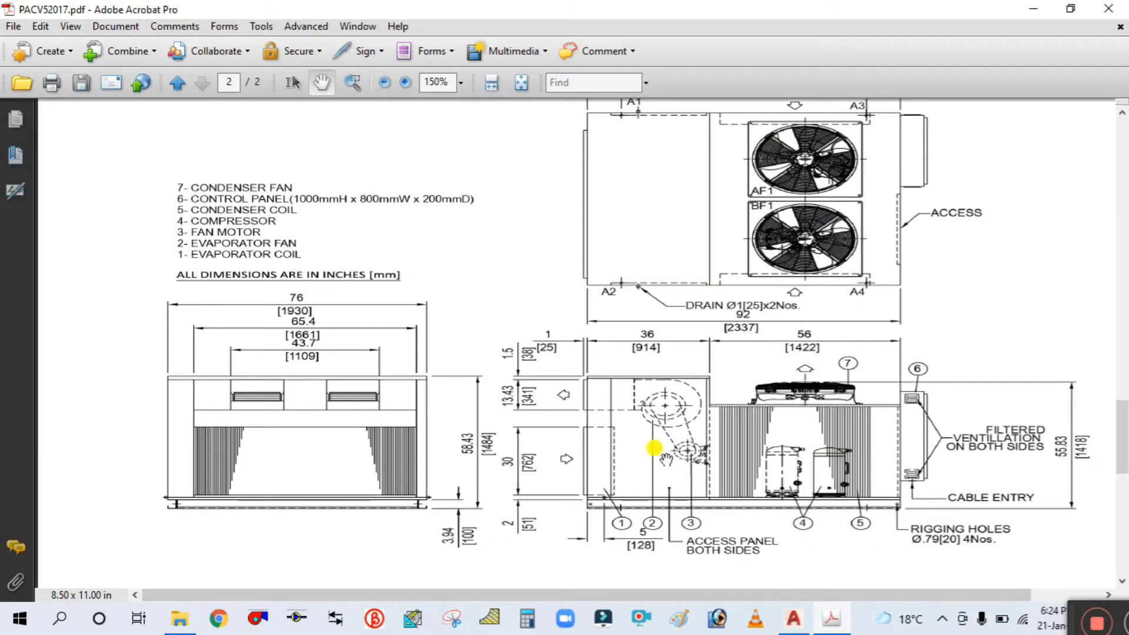
ctrl+scroll(400, 506, up, 3)
drag(428, 504, 422, 392)
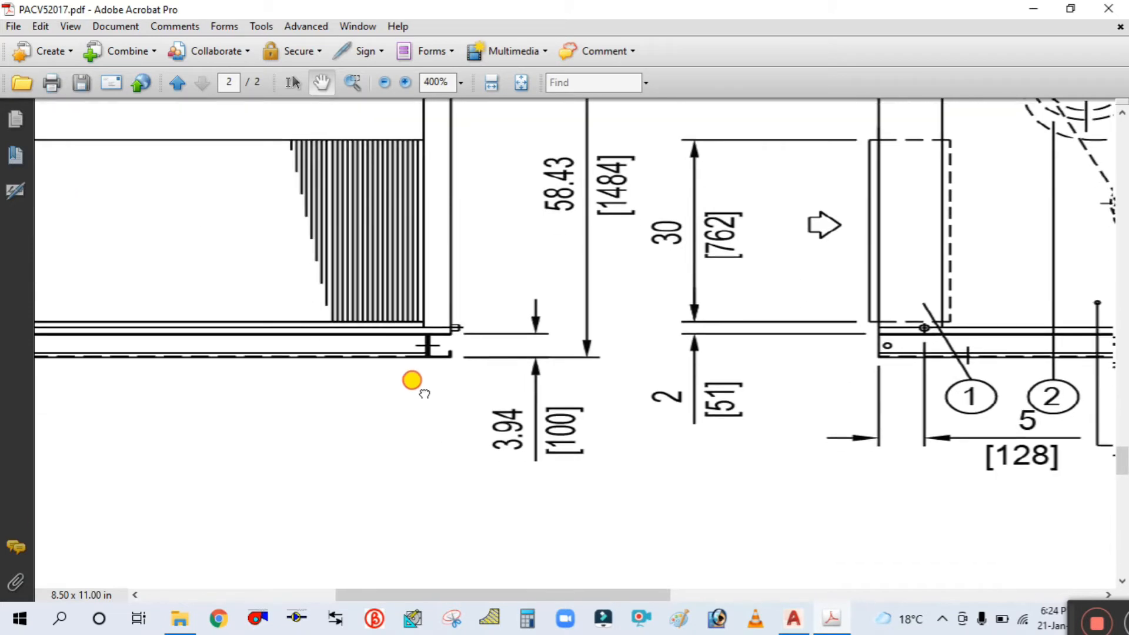
drag(899, 382, 386, 436)
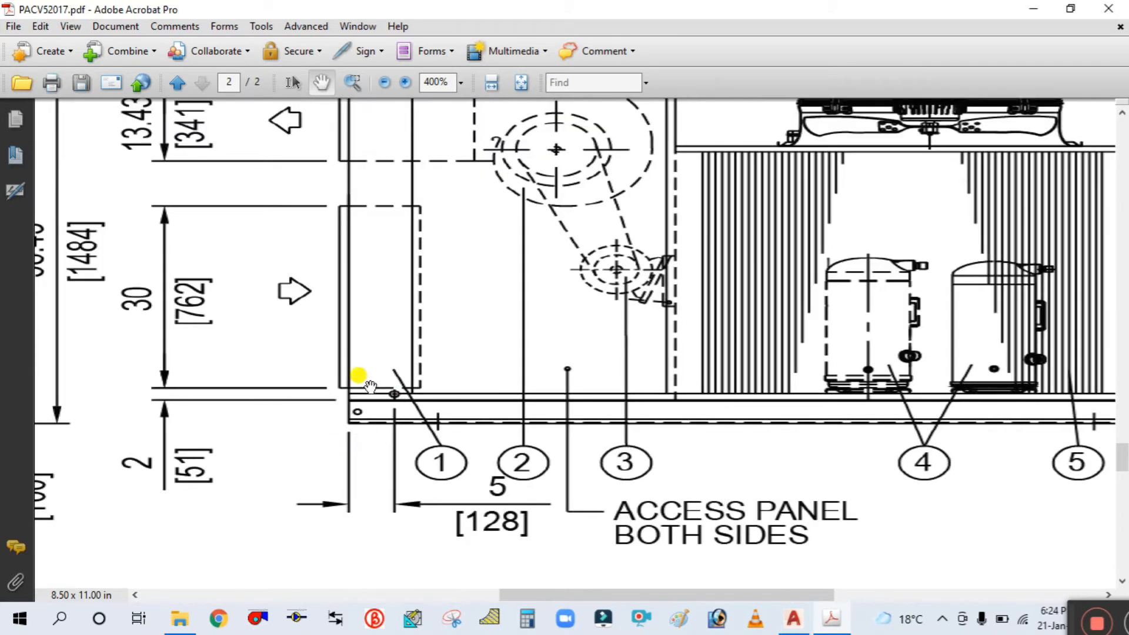
ctrl+scroll(794, 424, down, 2)
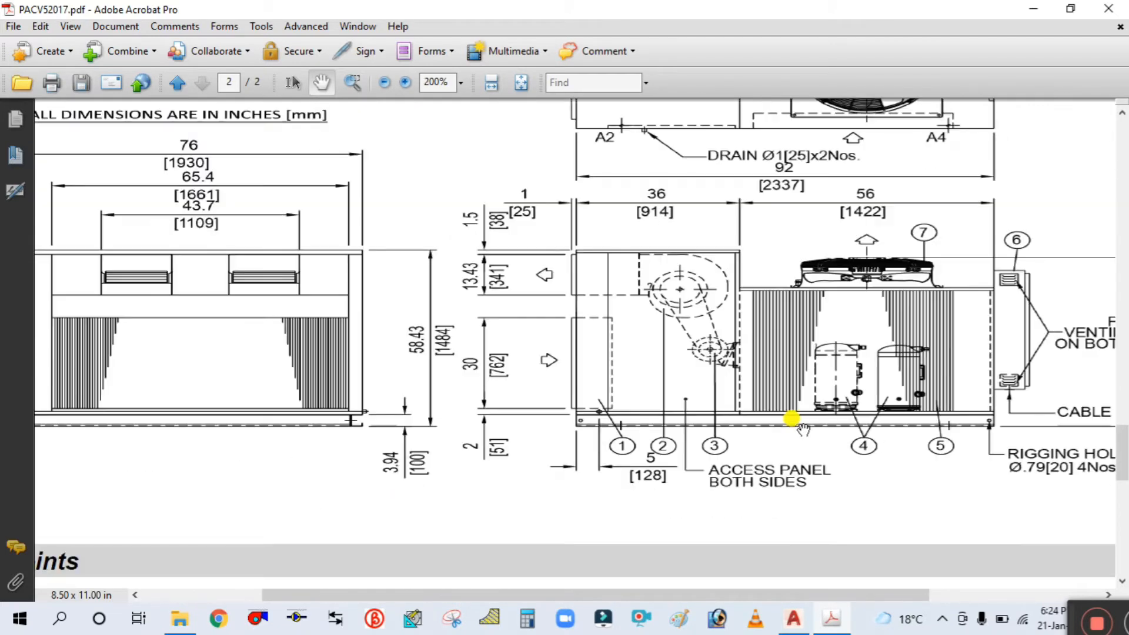
ctrl+scroll(317, 415, up, 2)
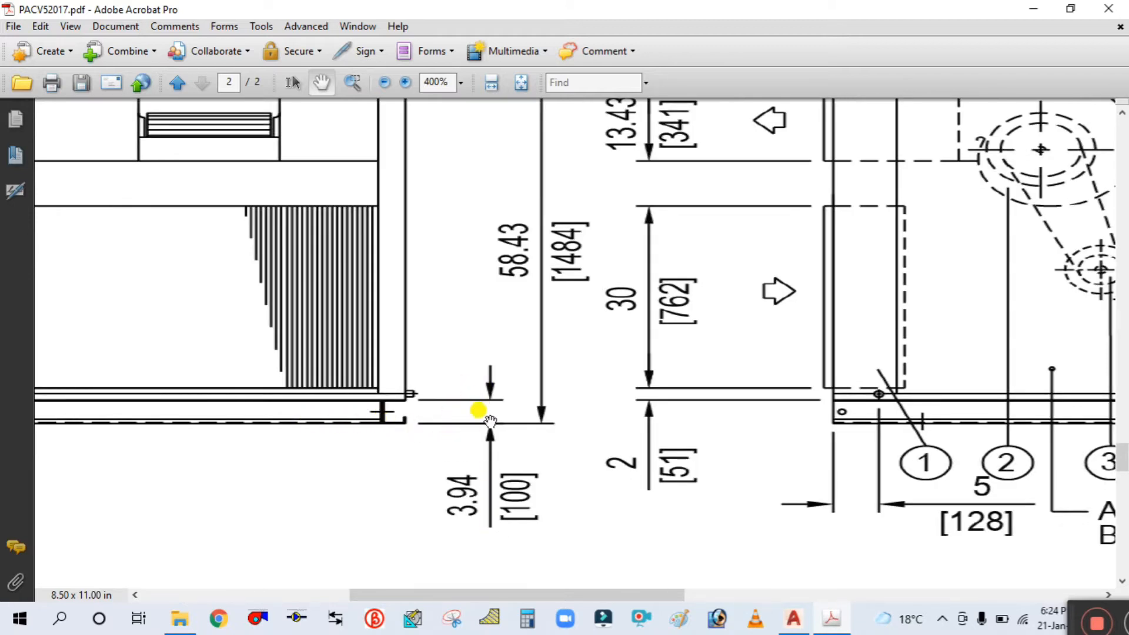
ctrl+scroll(492, 419, down, 2)
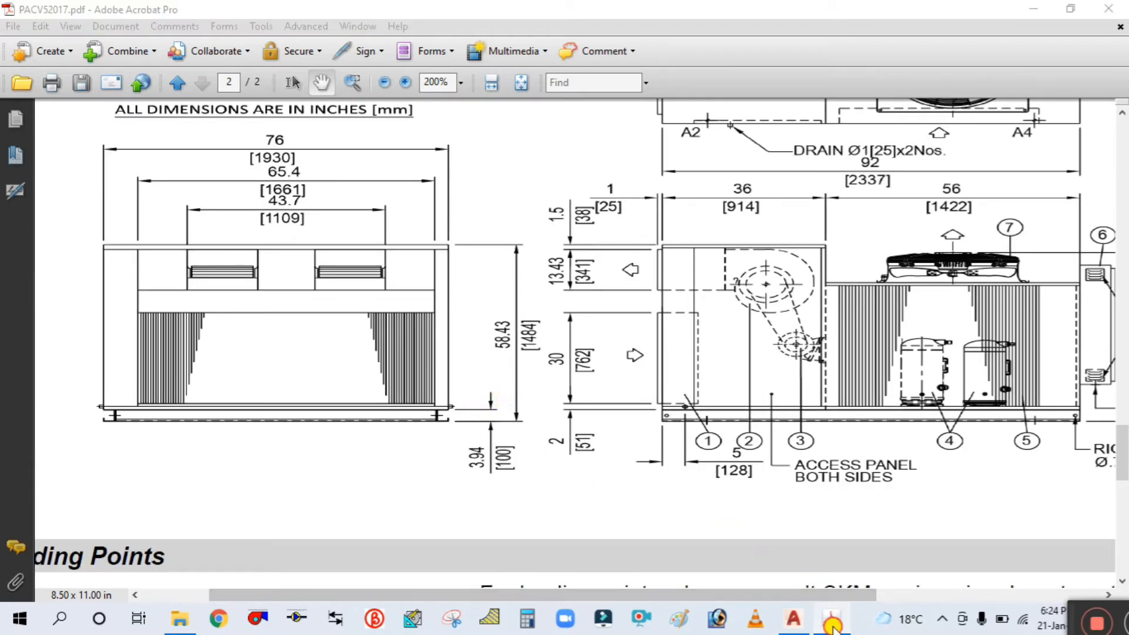
Switch to AutoCAD and offset the horizontal construction line 100 upward to mark the top of the base frame.
click(793, 619)
middle_drag(625, 302, 627, 335)
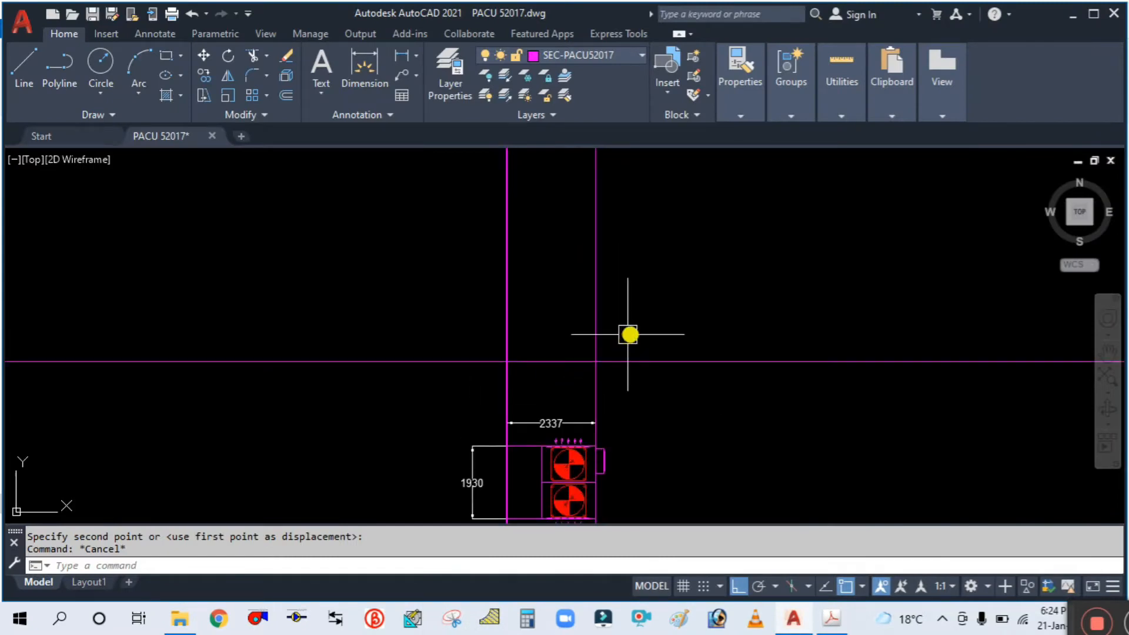
text(o)
key(Return)
text(100)
key(Return)
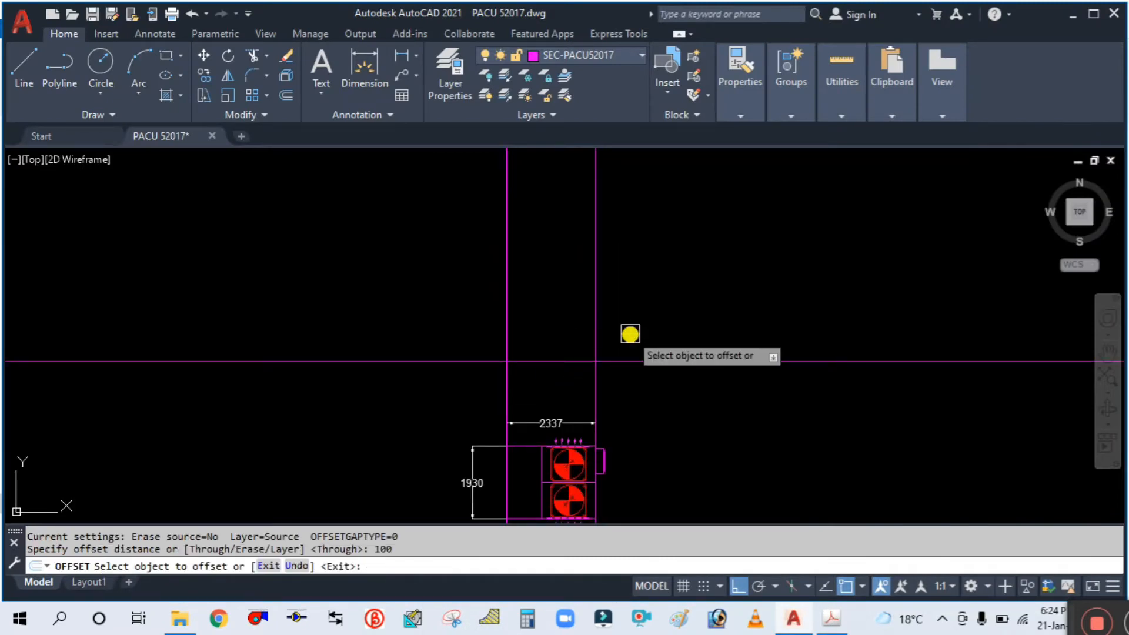
click(648, 362)
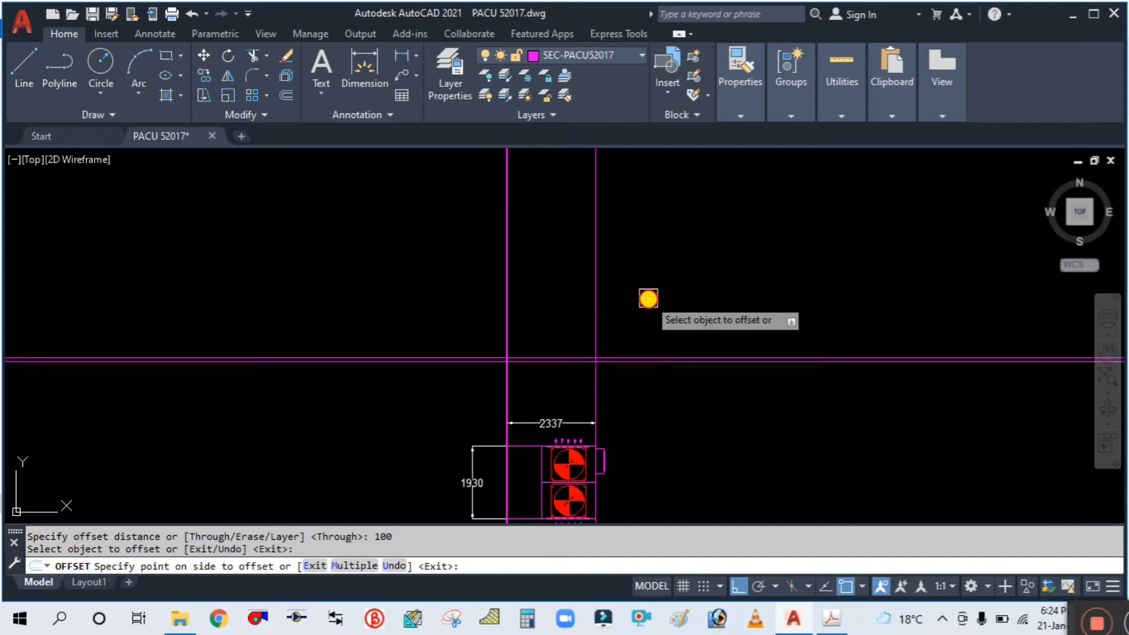
click(651, 298)
key(Escape)
Check the unit's overall height in the PDF elevations and offset the lowest horizontal construction line 1484 upward in AutoCAD.
click(832, 619)
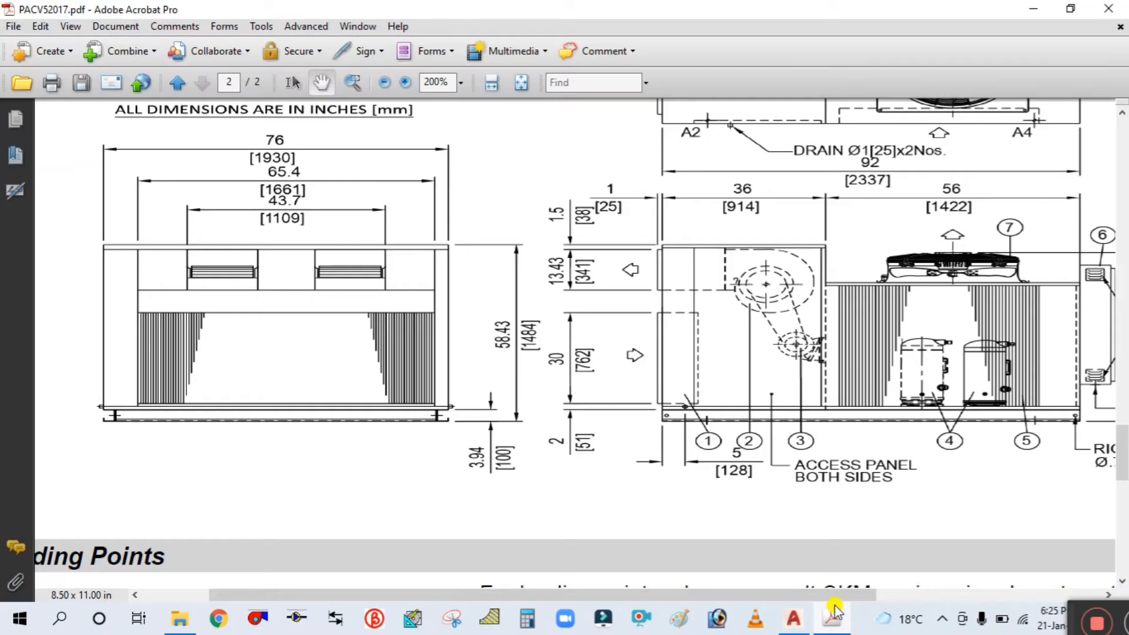
drag(569, 339, 479, 400)
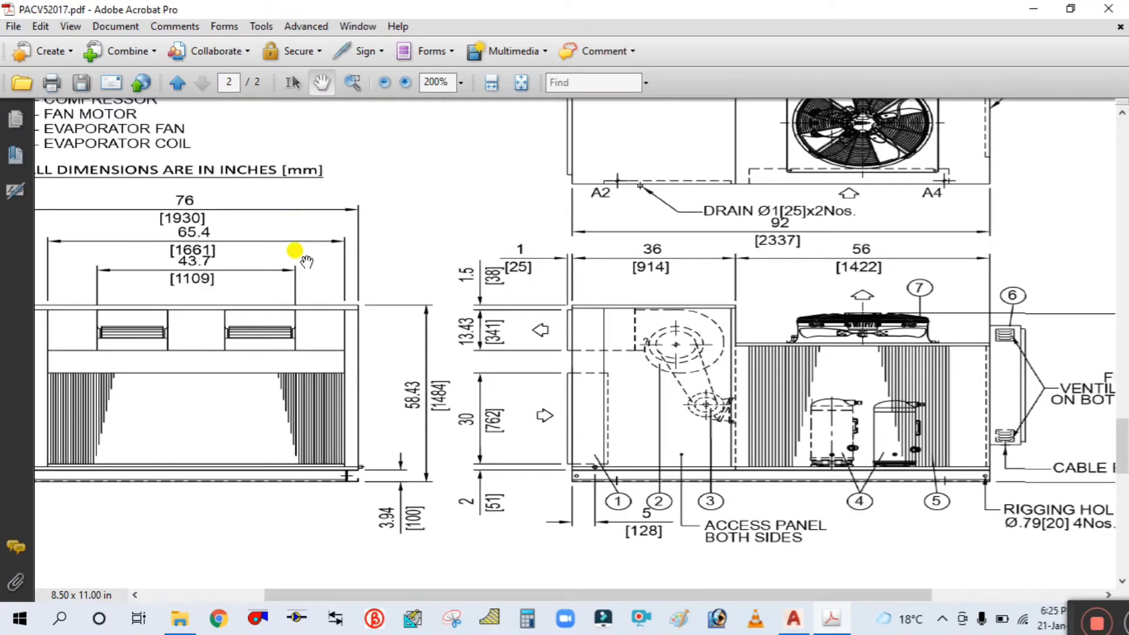
ctrl+scroll(420, 398, up, 2)
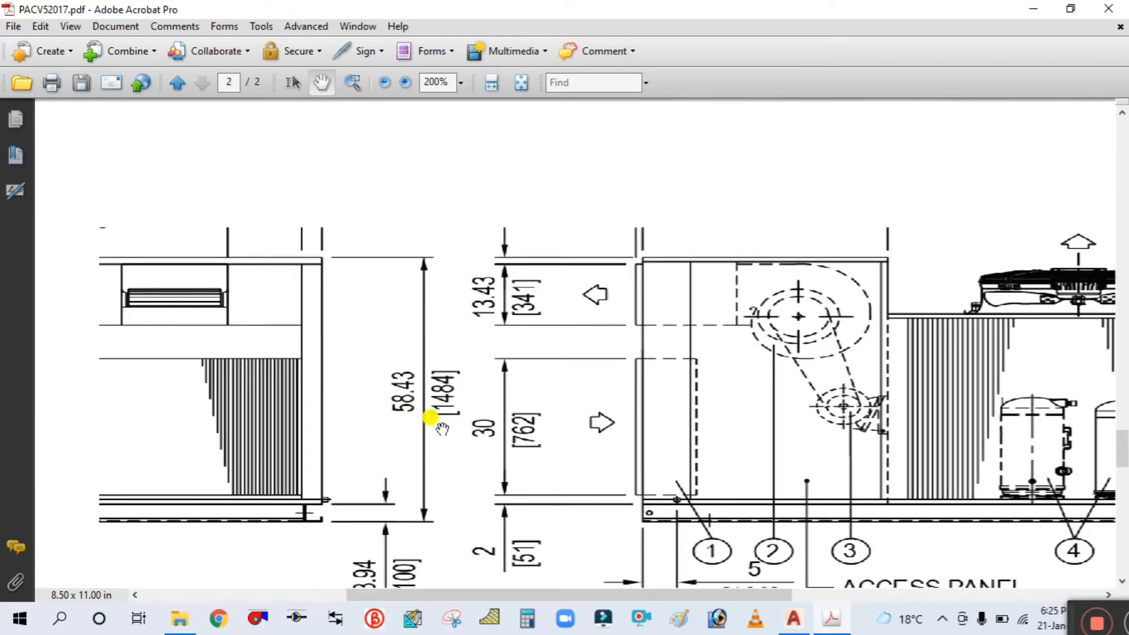
ctrl+scroll(438, 359, down, 2)
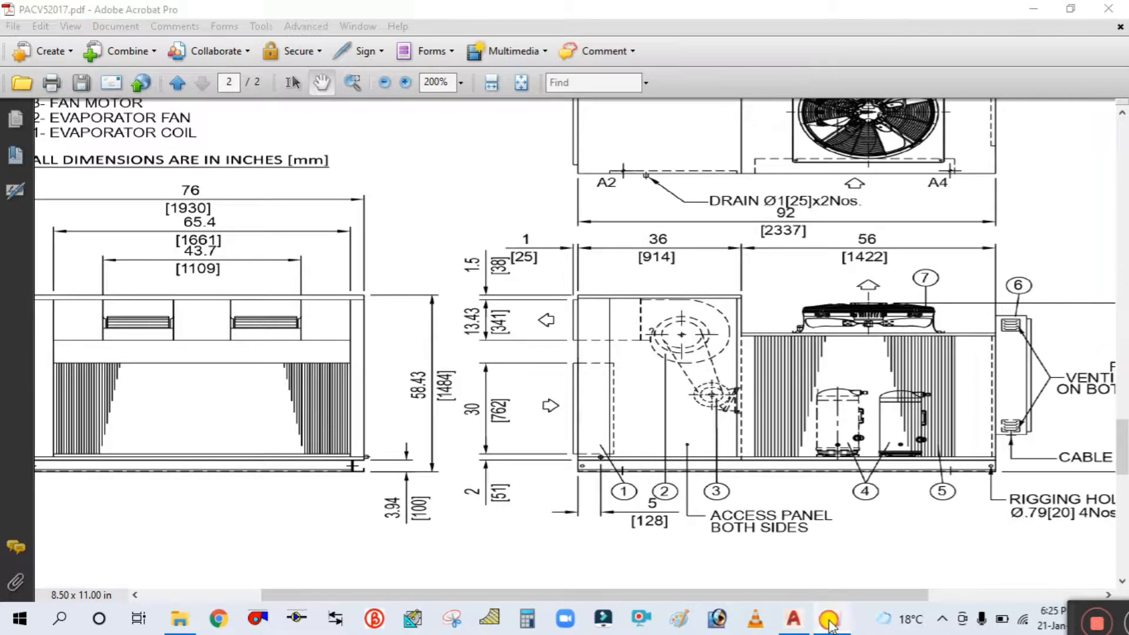
click(794, 618)
scroll(630, 349, up, 4)
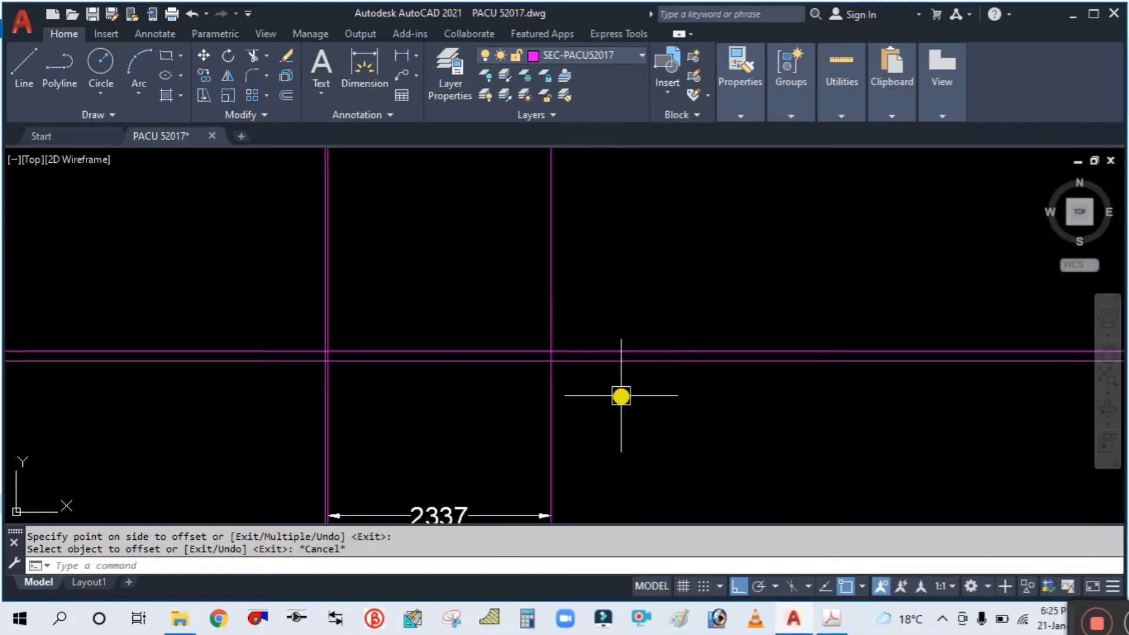
key(Return)
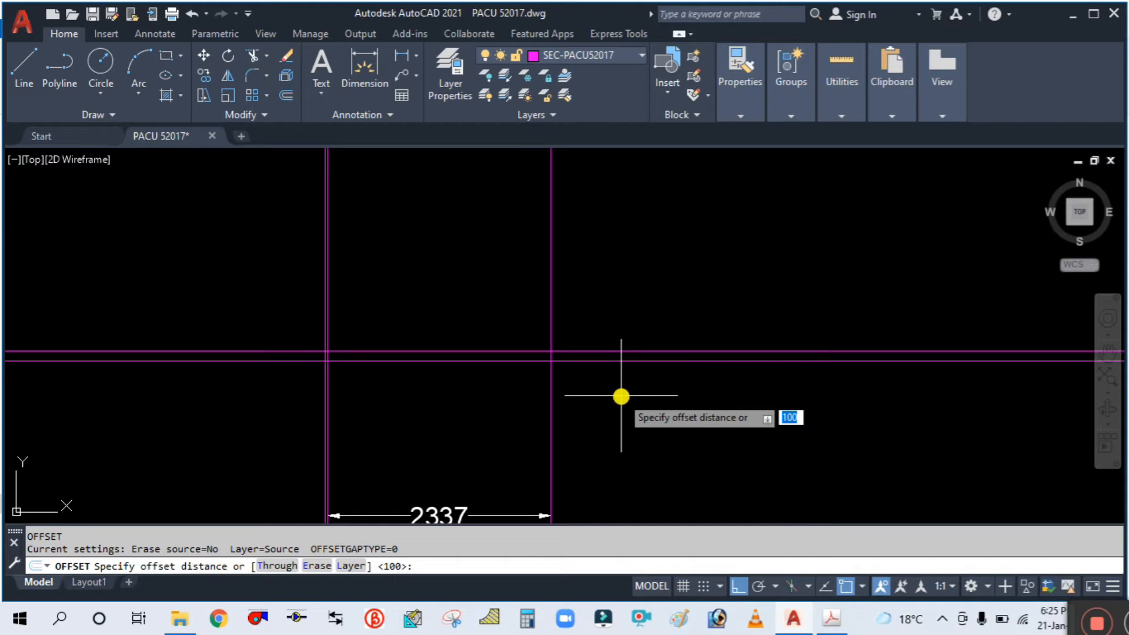
key(Escape)
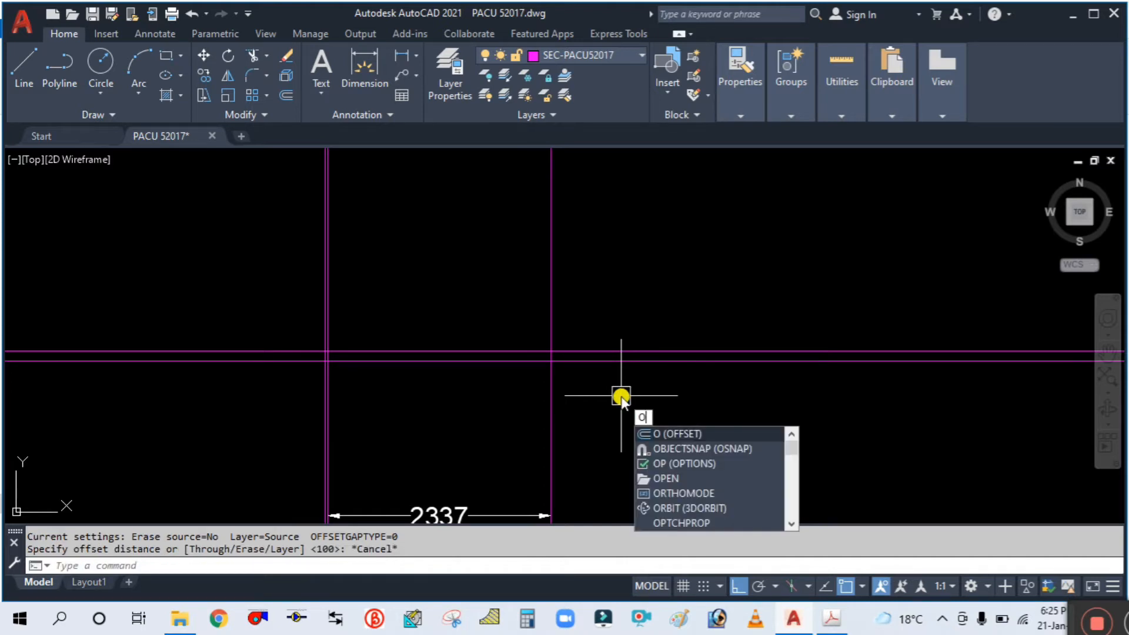
key(Return)
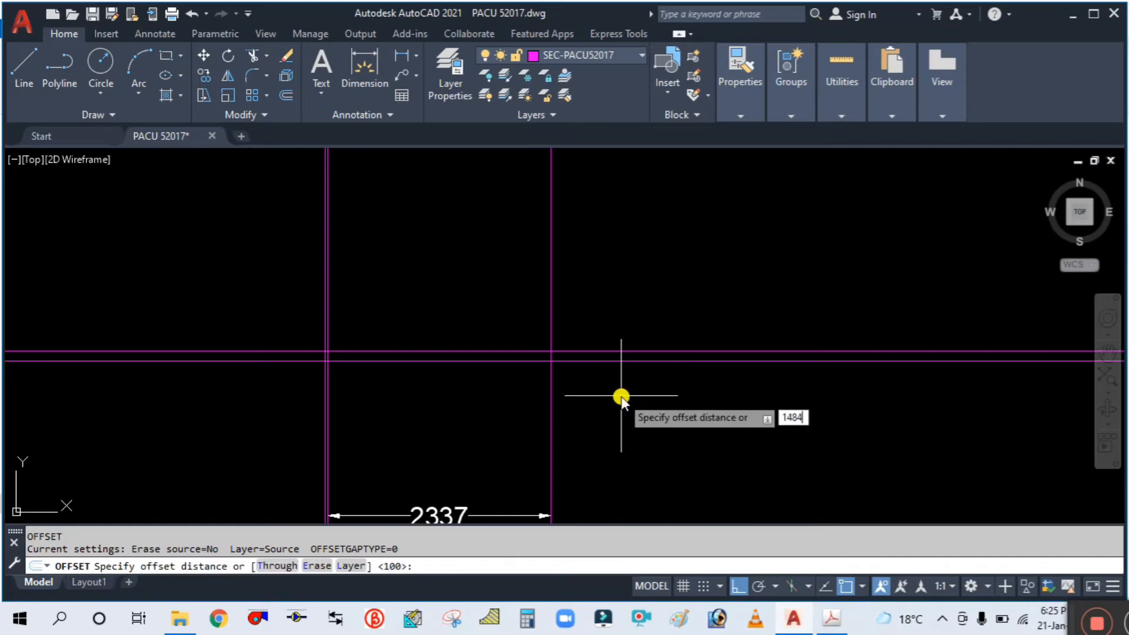
key(Return)
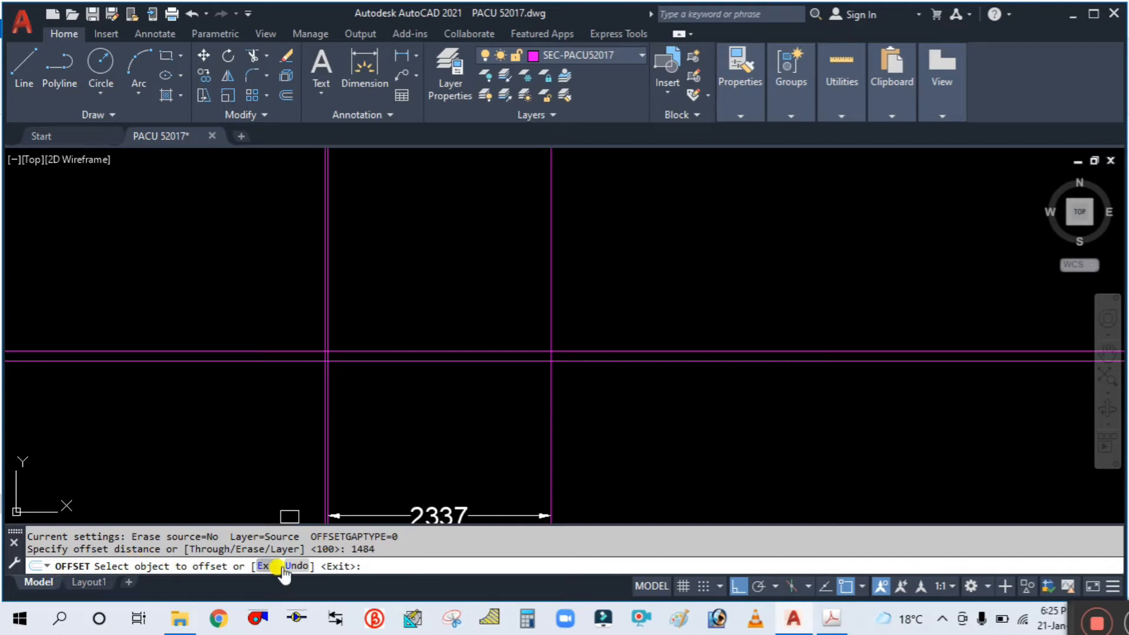
click(623, 360)
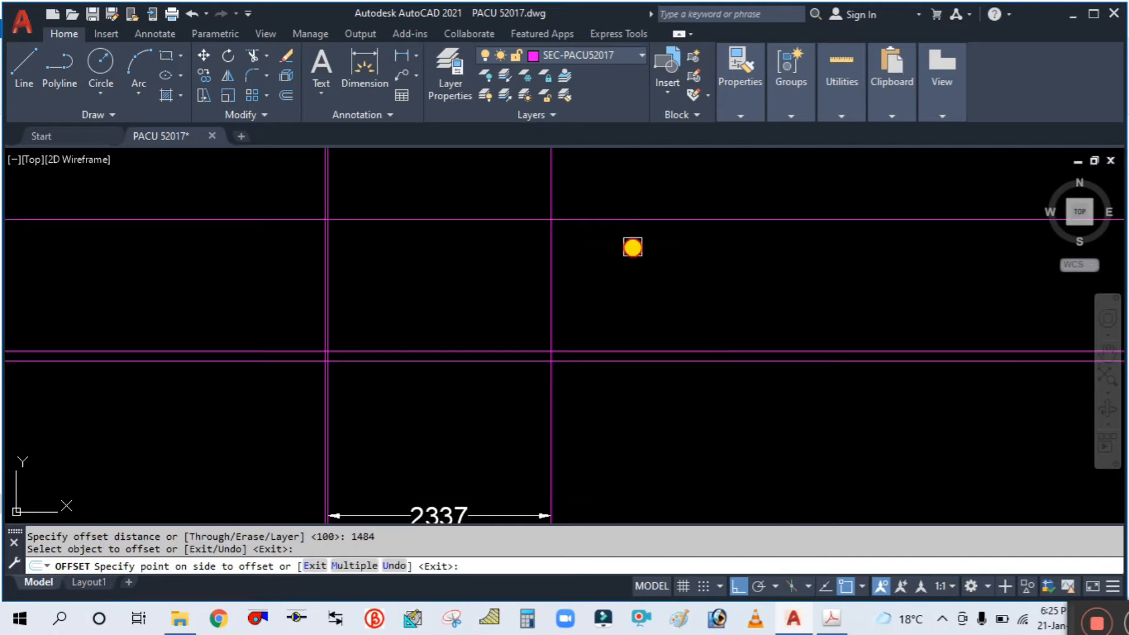
click(632, 244)
key(Escape)
middle_drag(633, 244, 654, 303)
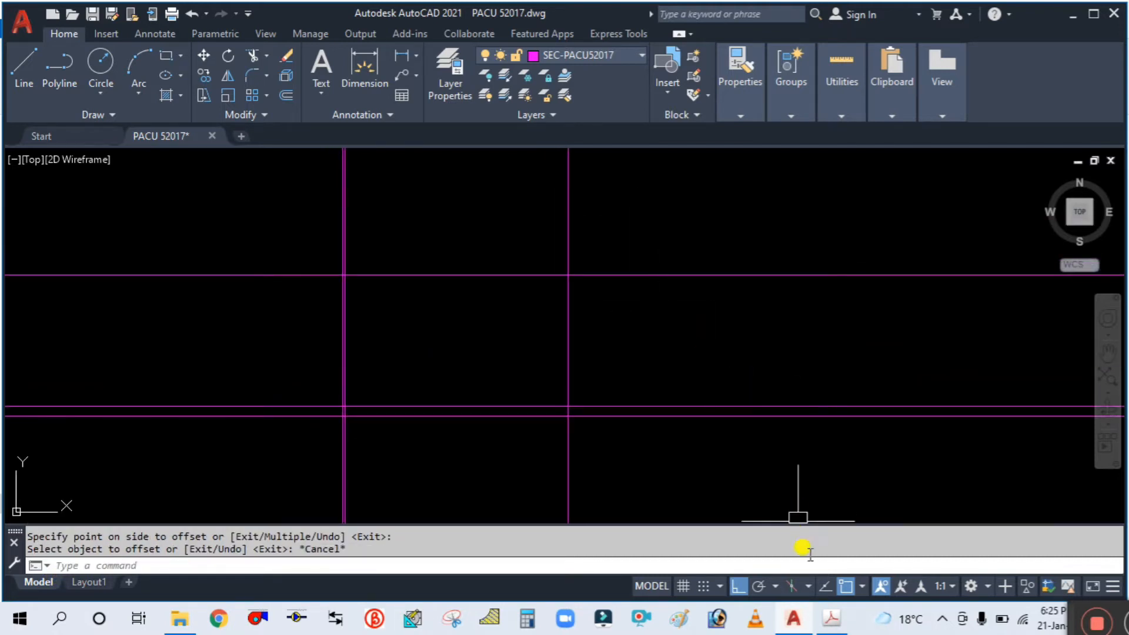
Switch to the PDF datasheet and examine the lower air opening's height and its clearance above the base frame.
click(829, 619)
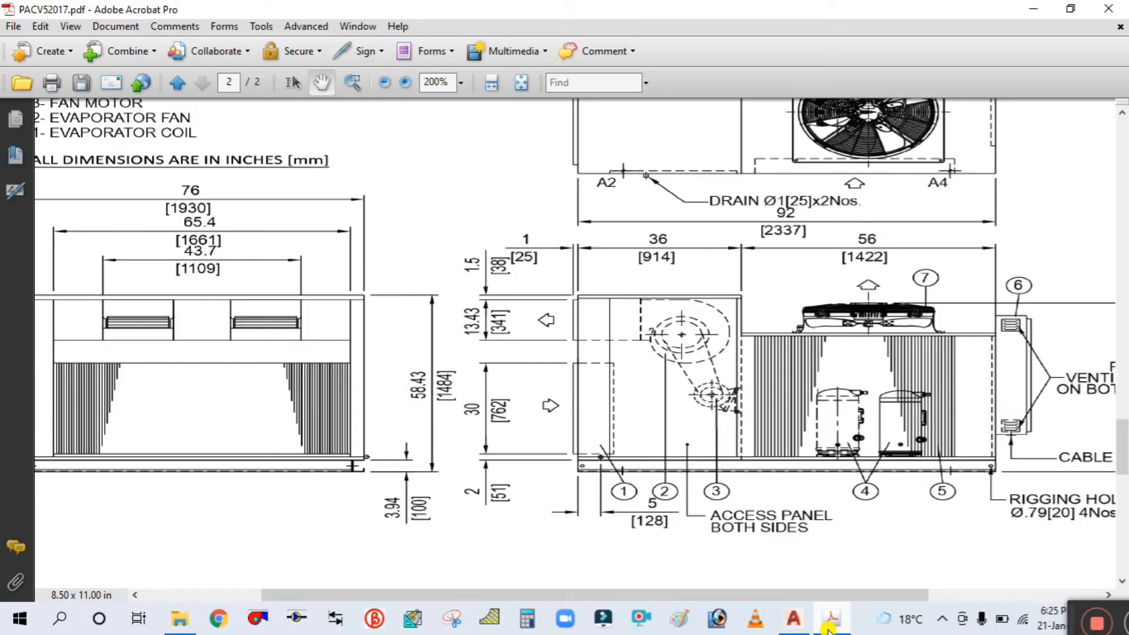
click(829, 618)
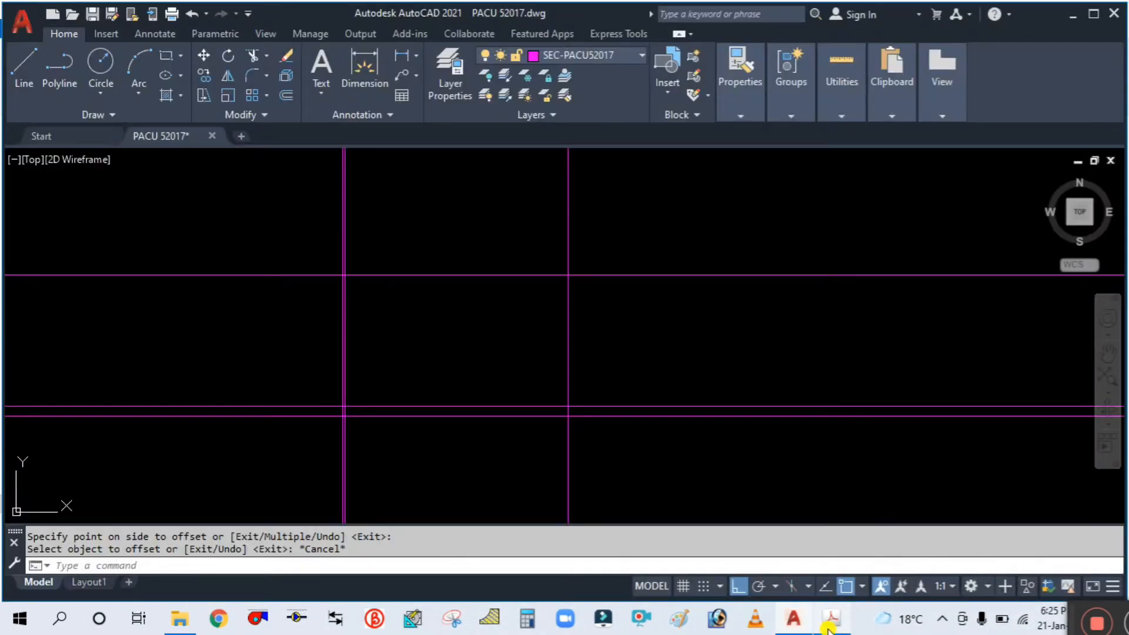
click(829, 618)
ctrl+scroll(582, 498, up, 3)
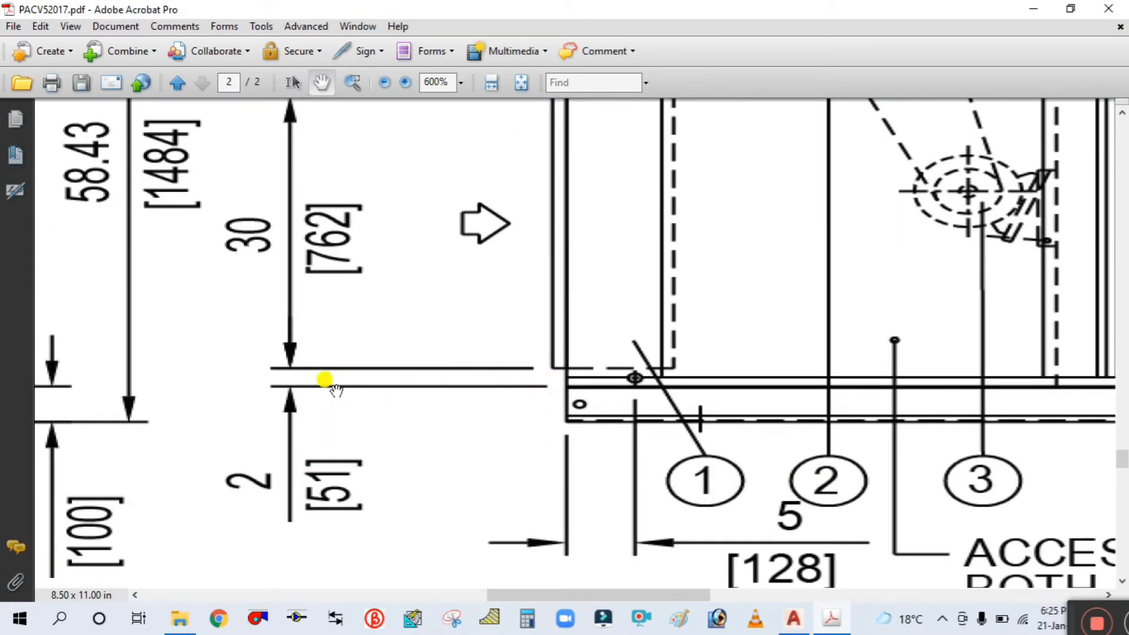
drag(566, 369, 559, 498)
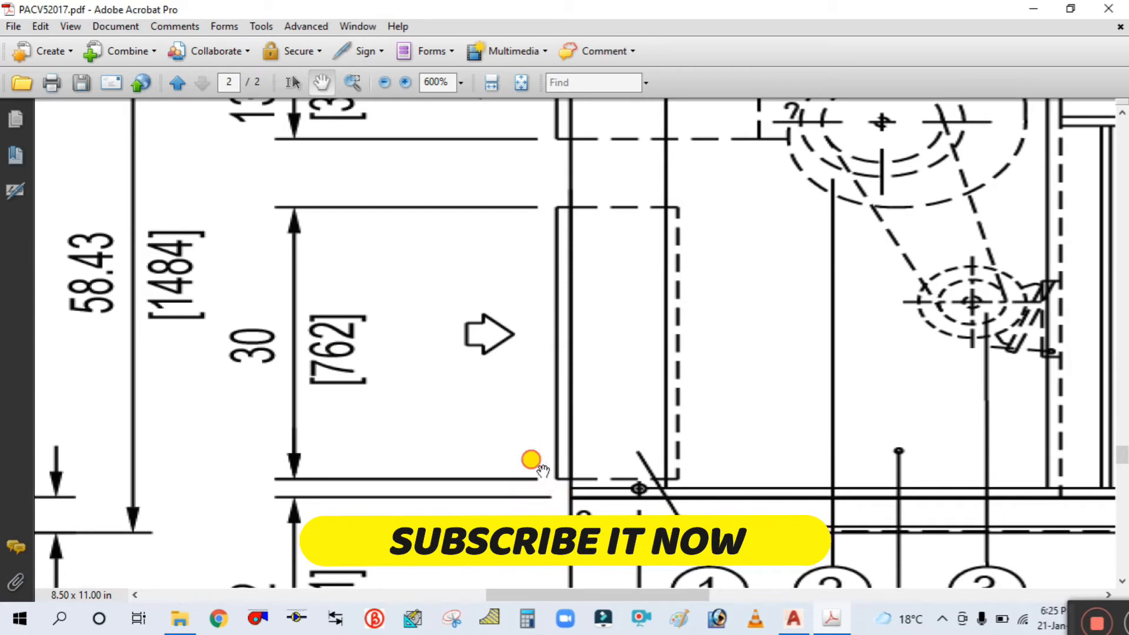
drag(532, 461, 594, 339)
drag(493, 388, 465, 478)
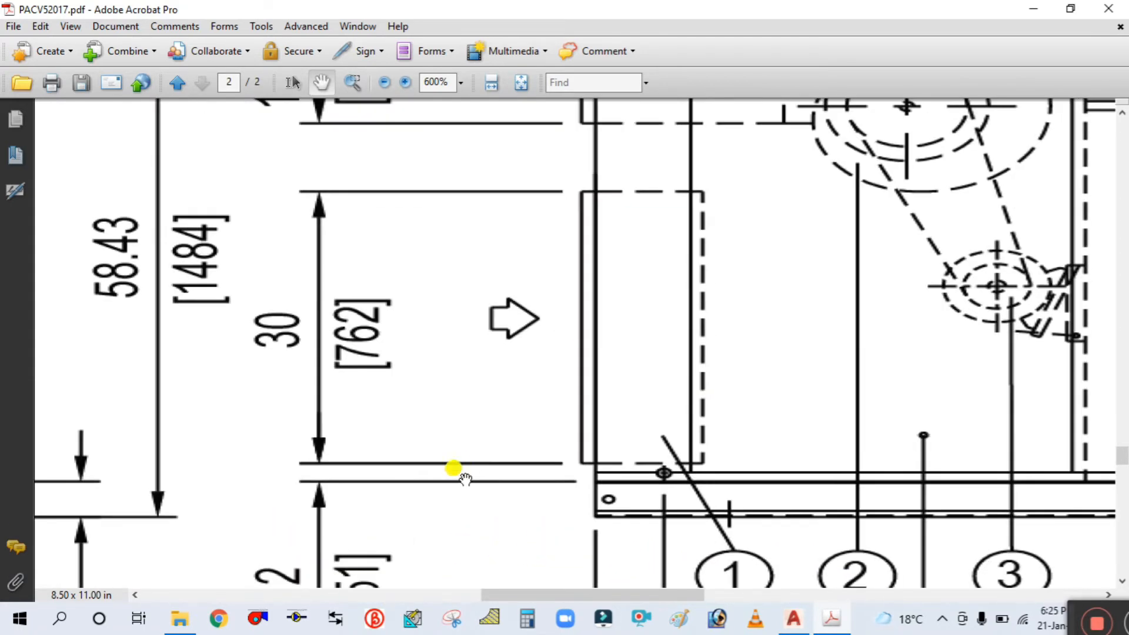
Switch to AutoCAD, try to offset the base frame's upper construction line 51 upward, and undo the offset.
click(793, 618)
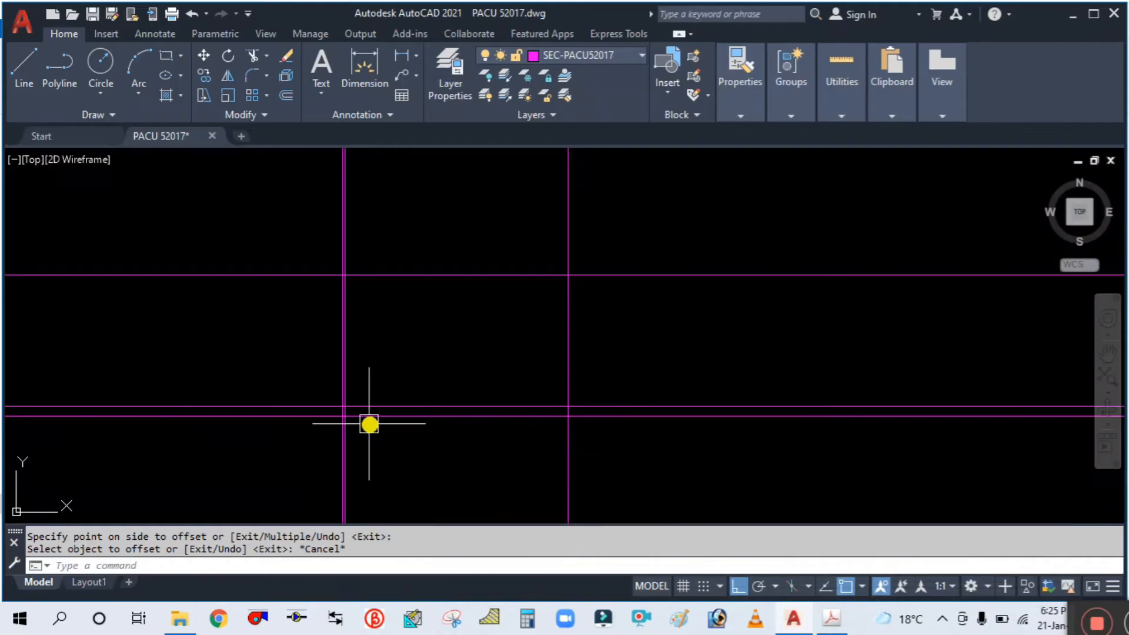
scroll(446, 418, up, 5)
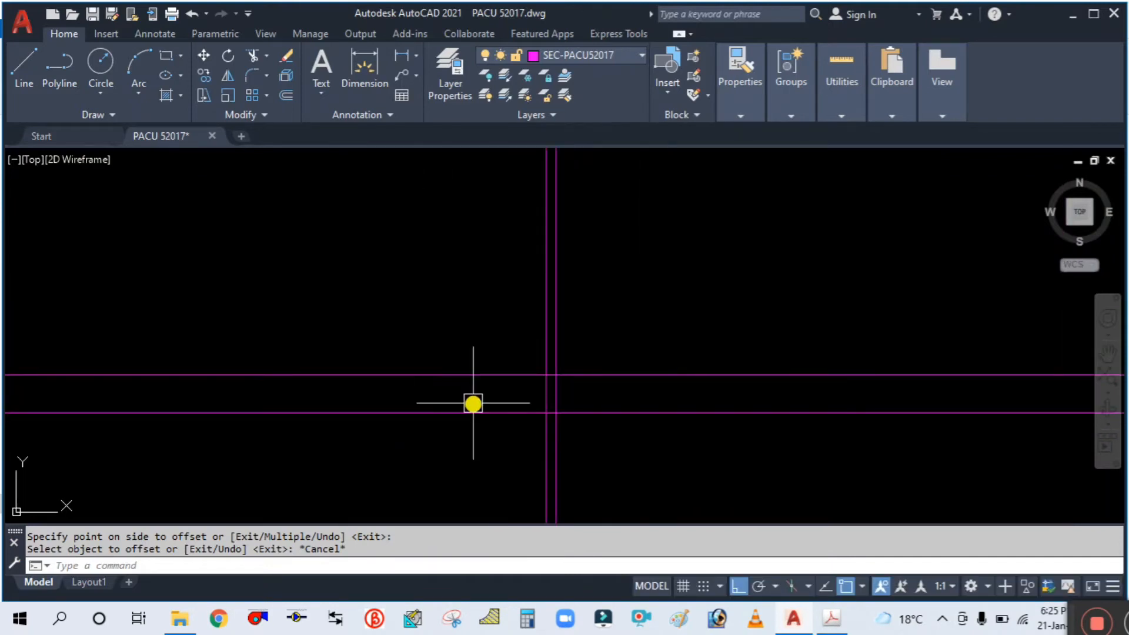
key(Return)
key(Return)
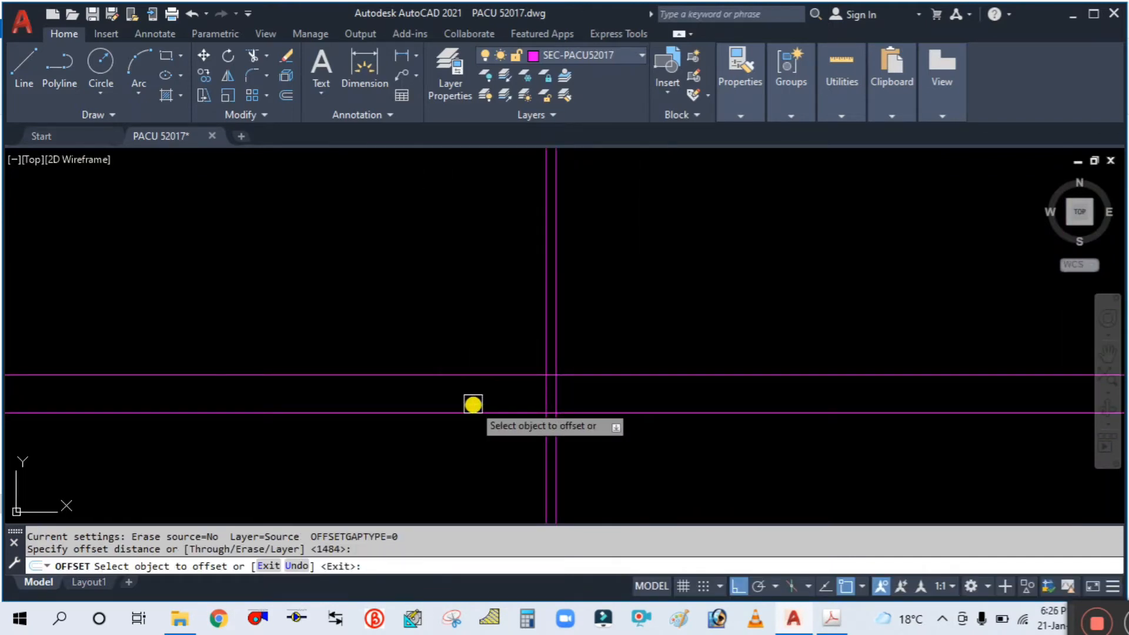
text(51)
key(Return)
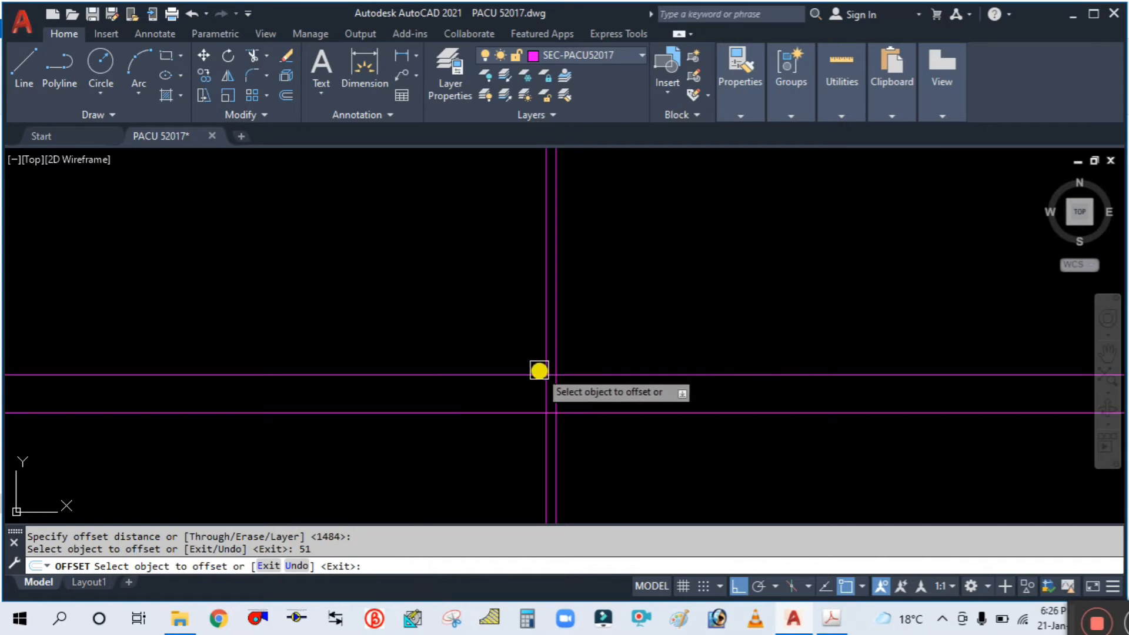
click(521, 373)
click(521, 290)
scroll(608, 384, down, 6)
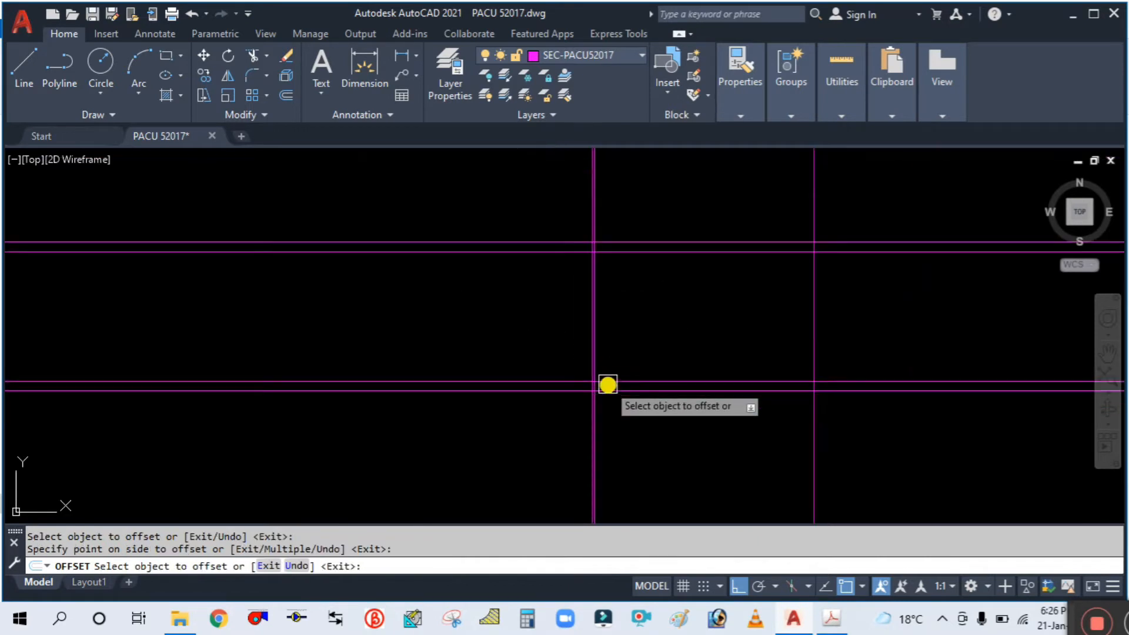
key(Escape)
scroll(568, 285, down, 5)
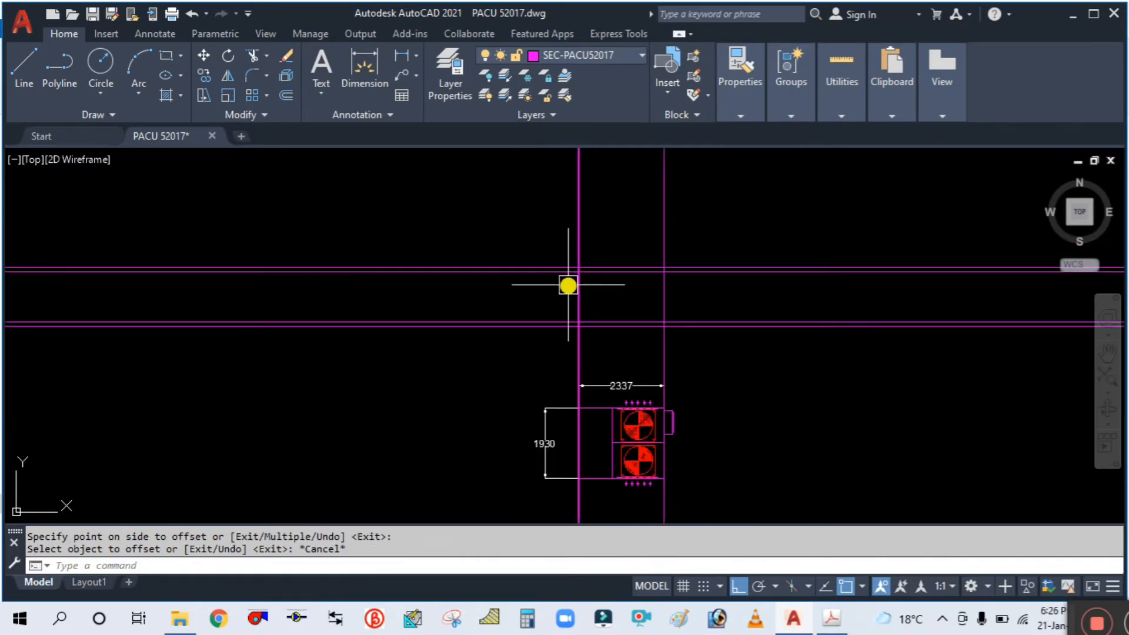
scroll(566, 276, up, 2)
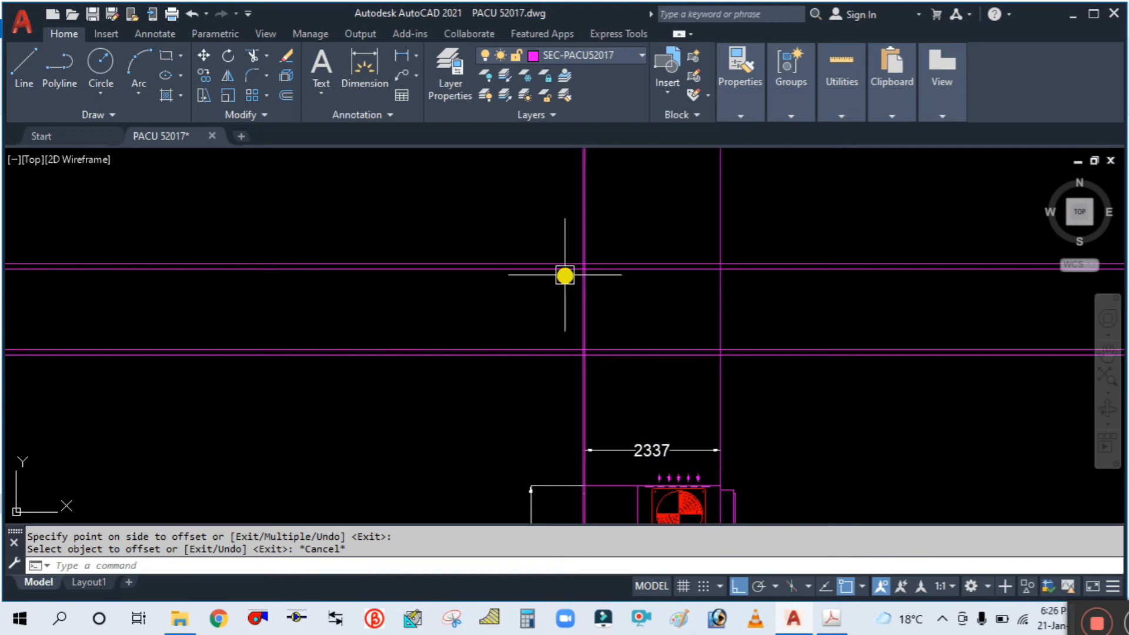
scroll(564, 282, up, 2)
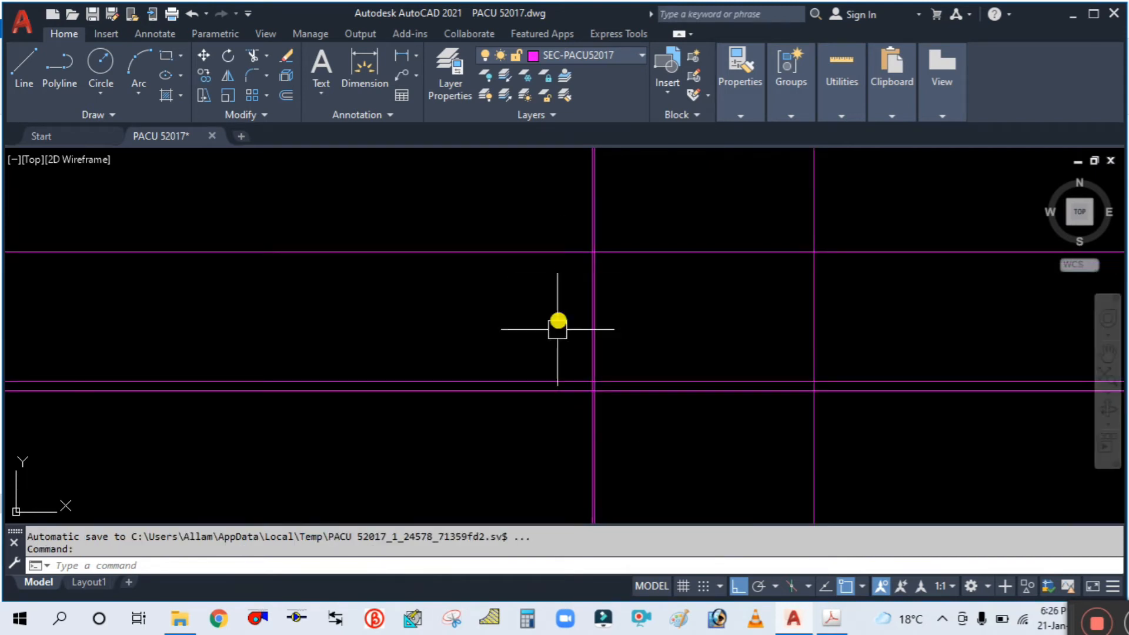
Offset the construction line at the top of the base frame 51 upward to mark the lower air opening's bottom edge.
text(o)
key(Return)
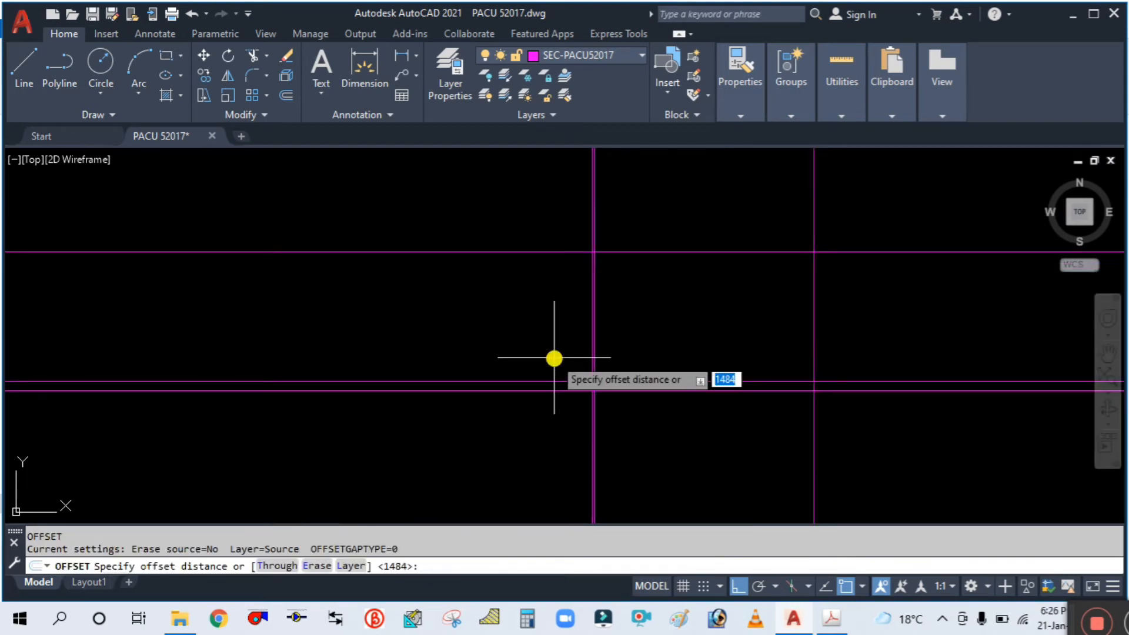
key(Return)
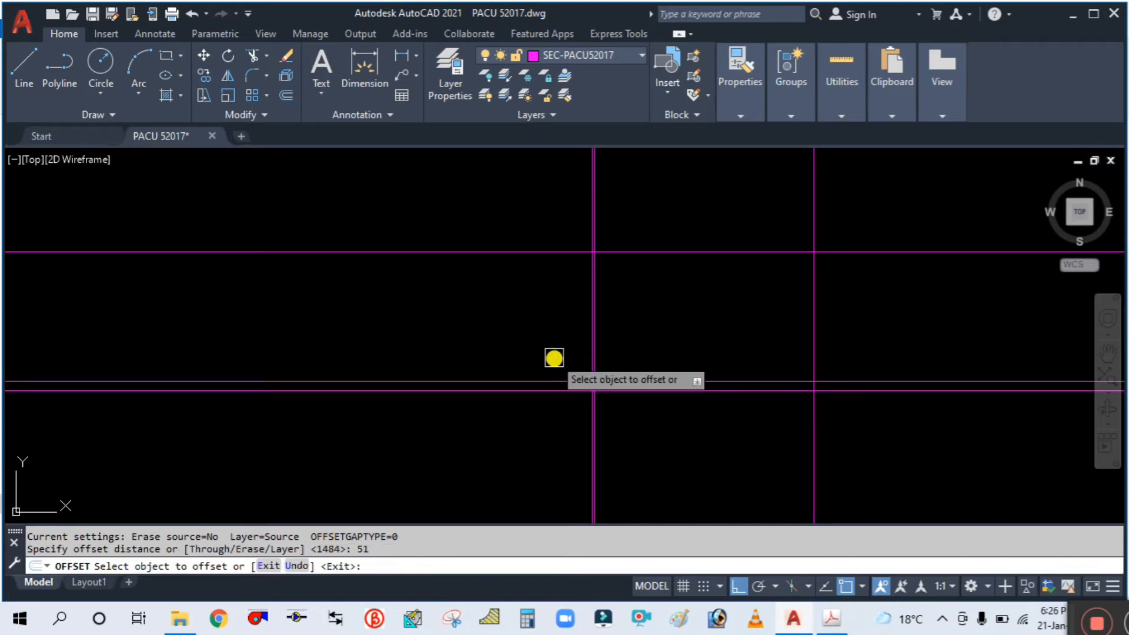
scroll(564, 373, up, 2)
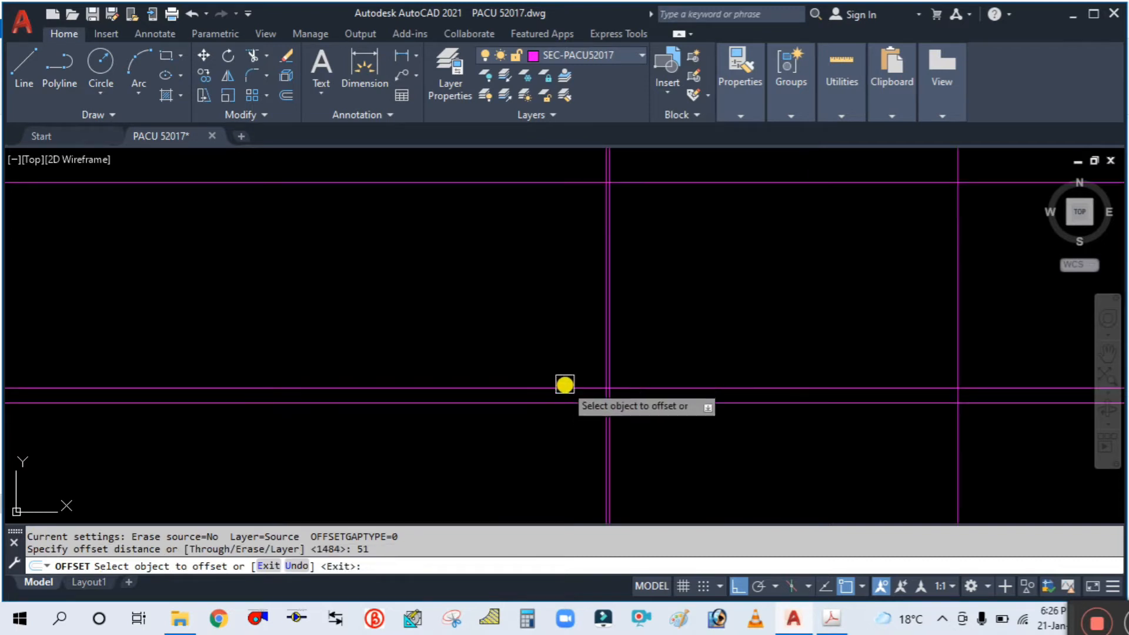
click(564, 387)
click(563, 335)
key(Escape)
middle_drag(711, 298, 690, 329)
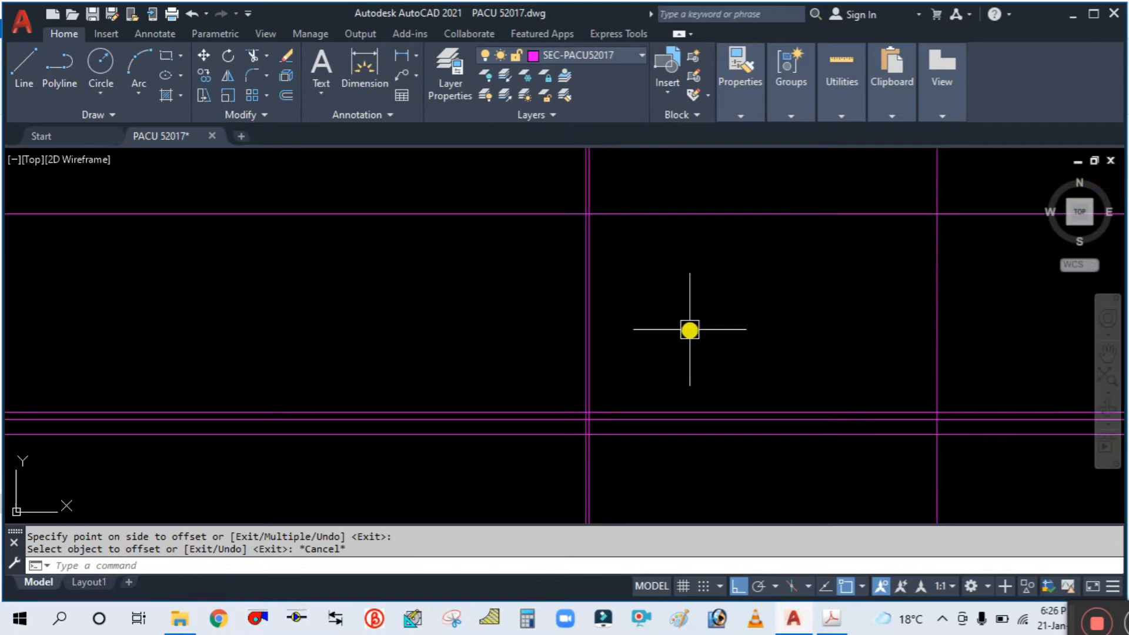
Check the lower air opening's height in the PDF and offset its bottom construction line 762 upward in AutoCAD.
click(834, 625)
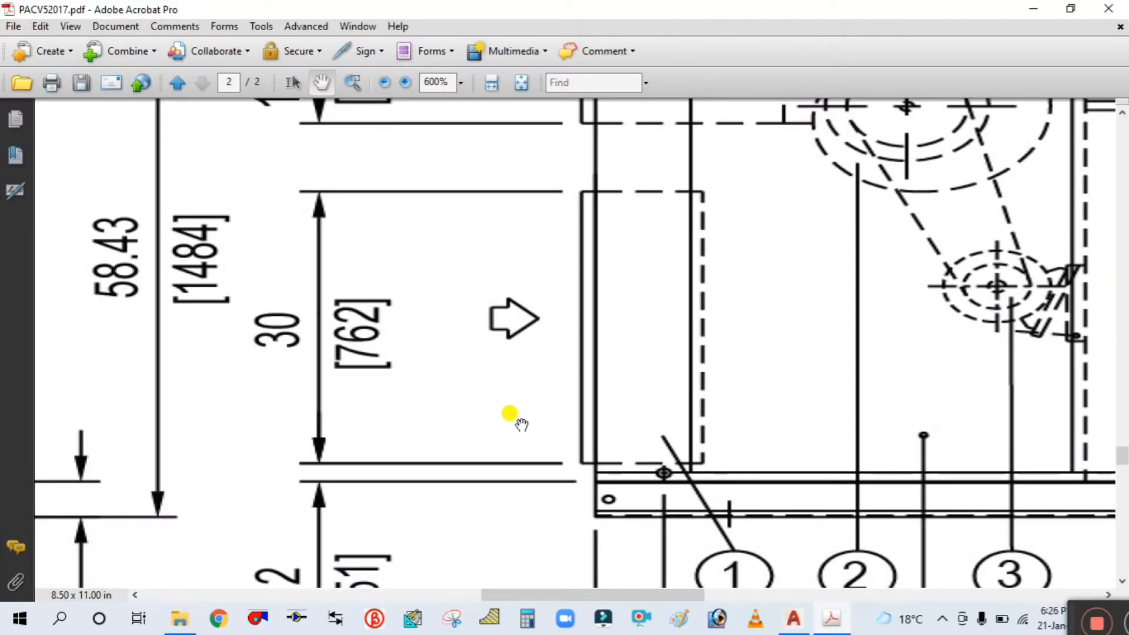
drag(300, 341, 433, 328)
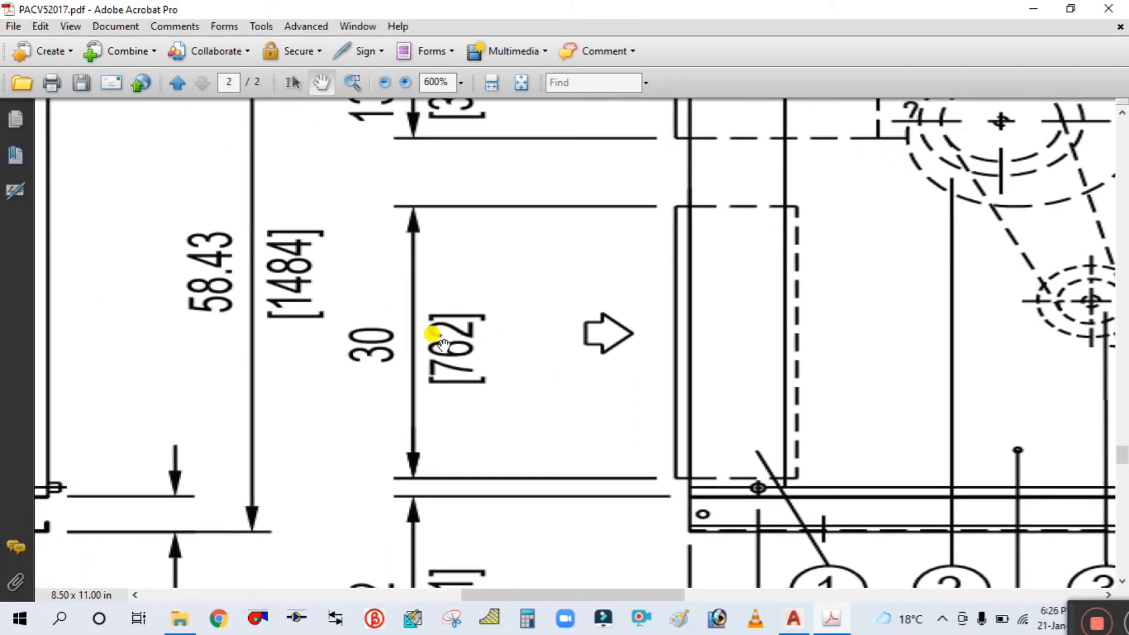
ctrl+scroll(472, 383, down, 2)
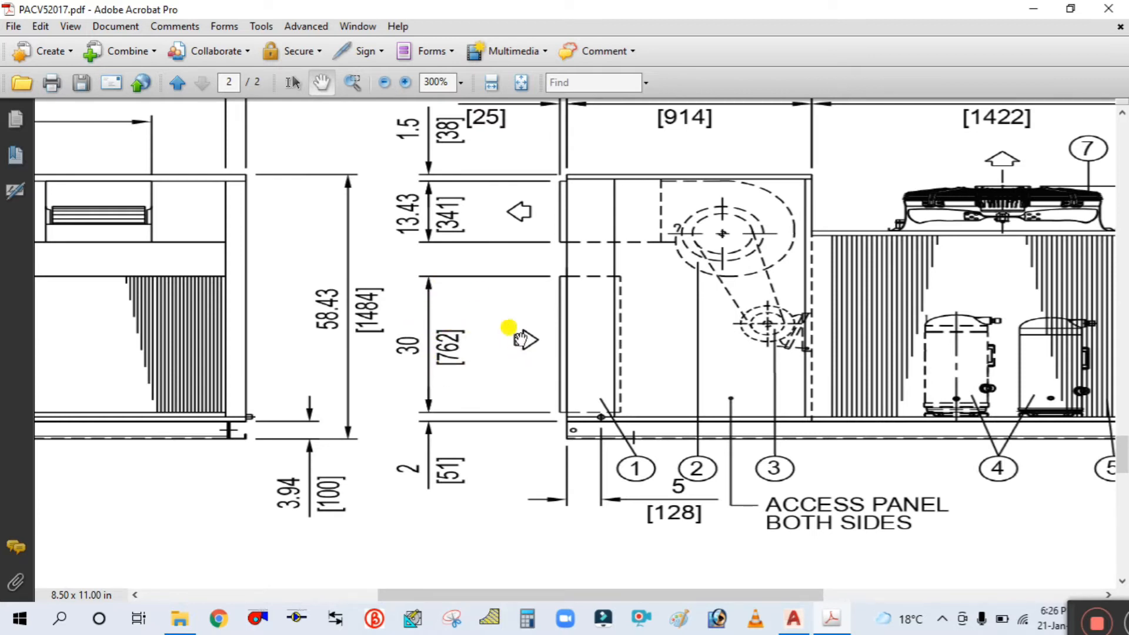
drag(521, 339, 555, 411)
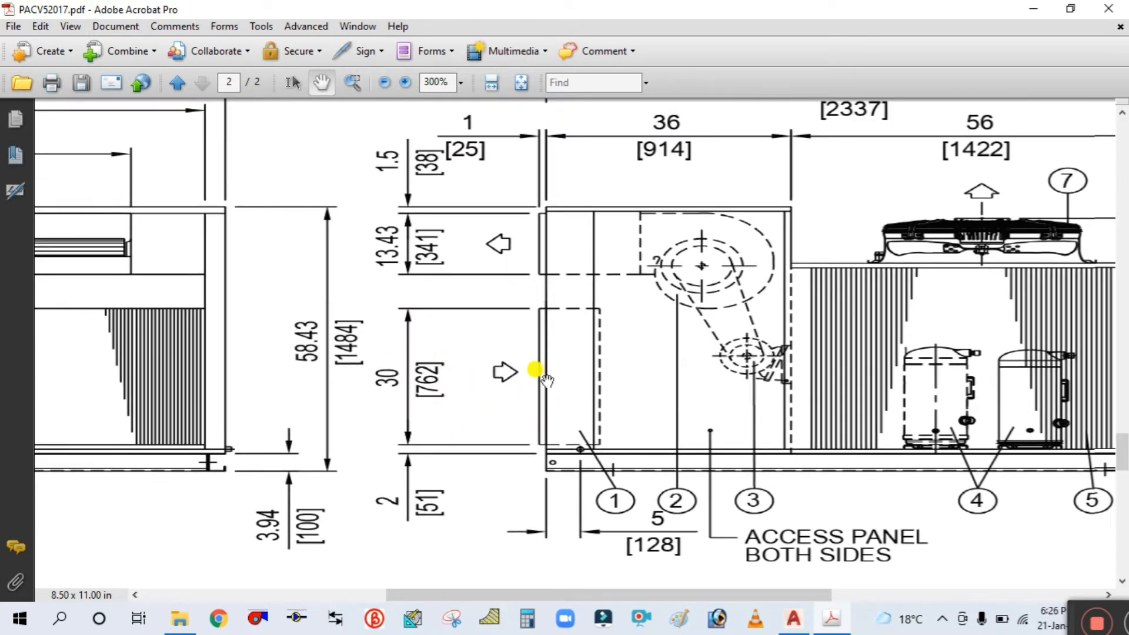
click(791, 617)
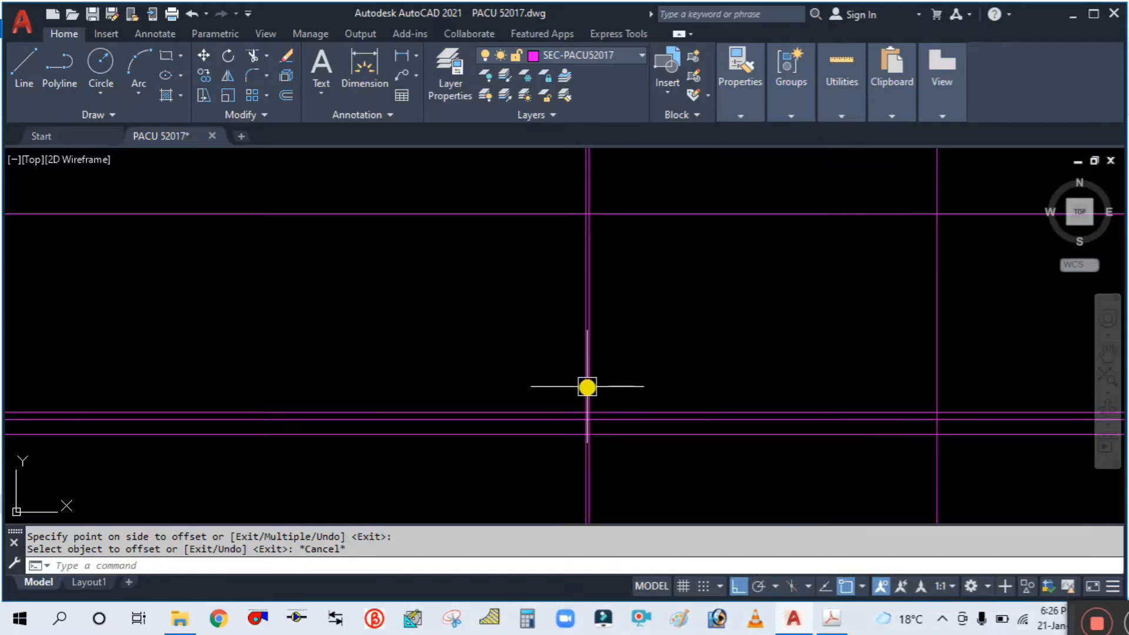
key(Return)
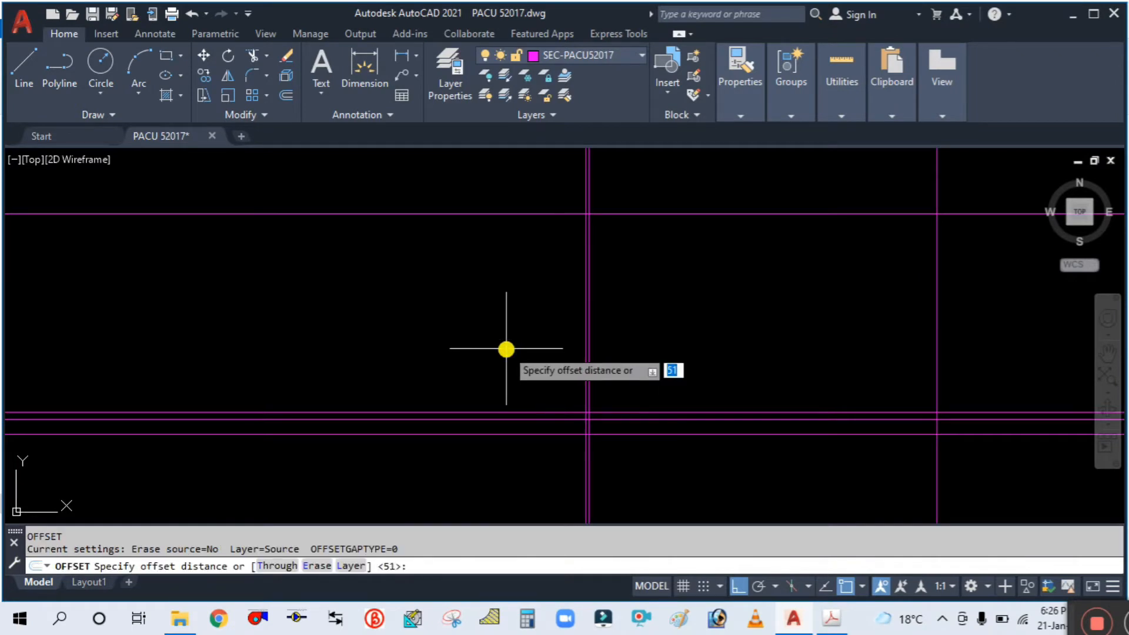
key(Return)
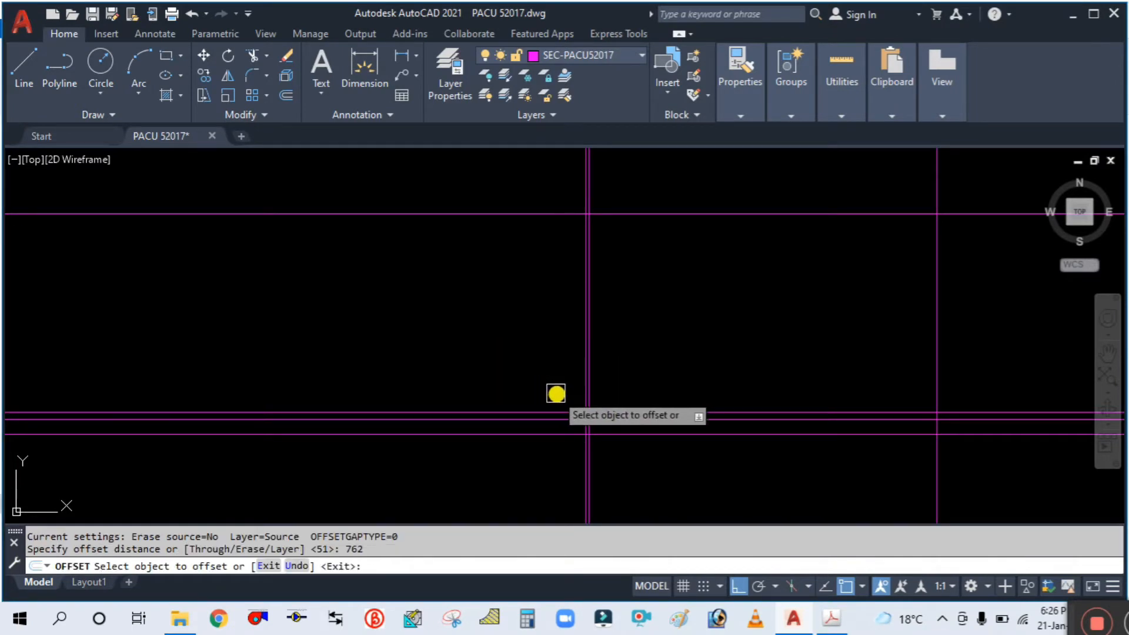
scroll(567, 411, up, 5)
click(571, 438)
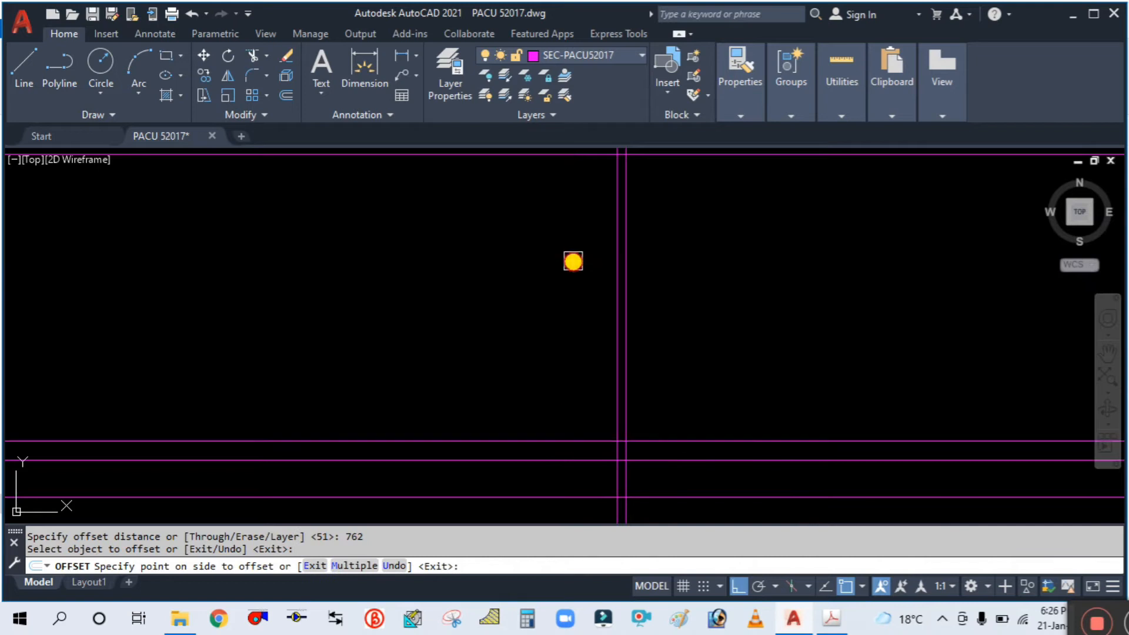
click(573, 259)
scroll(567, 262, down, 3)
middle_drag(626, 264, 597, 391)
key(Escape)
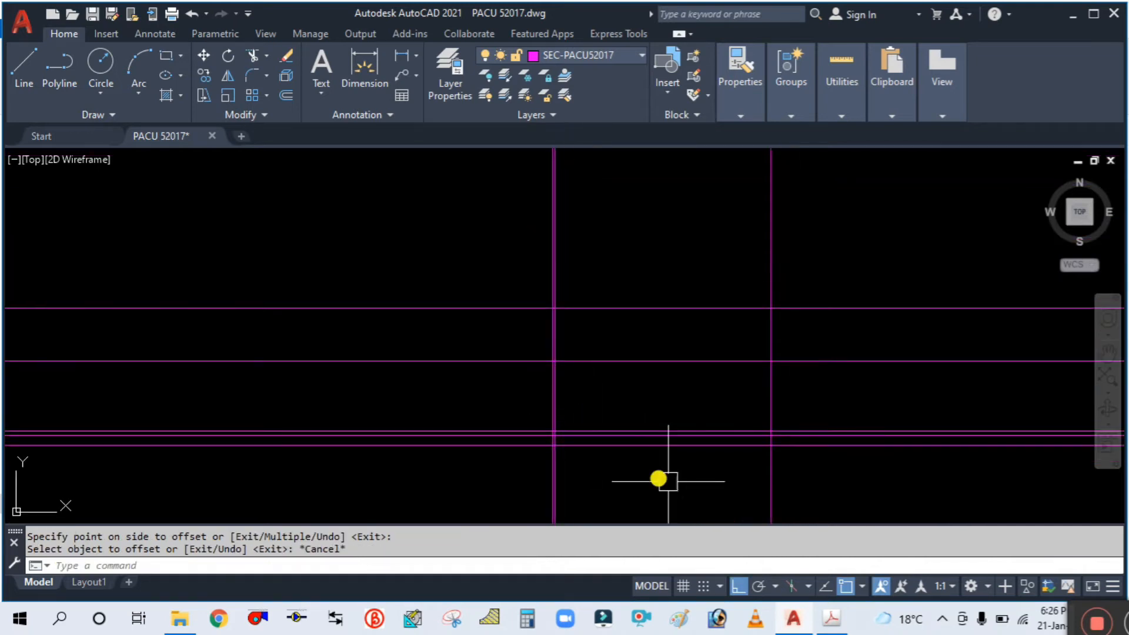
Check the upper air opening's distance from the unit's top in the PDF and offset the top construction line 38 downward in AutoCAD.
click(835, 619)
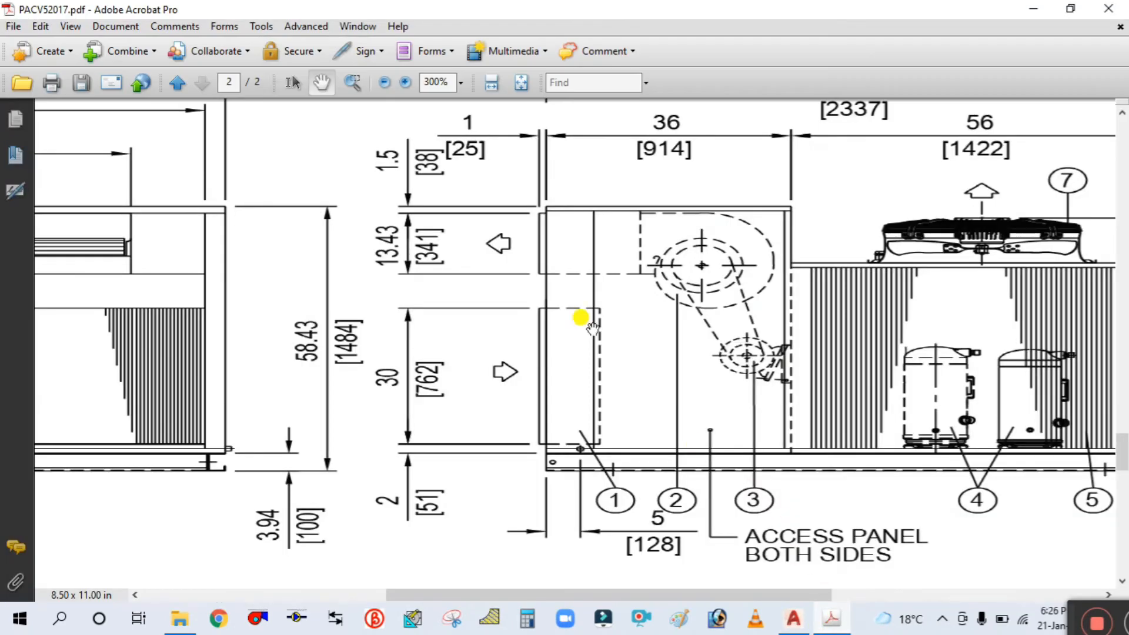
mouse_move(507, 333)
mouse_down()
mouse_move(503, 435)
mouse_move(505, 414)
mouse_up()
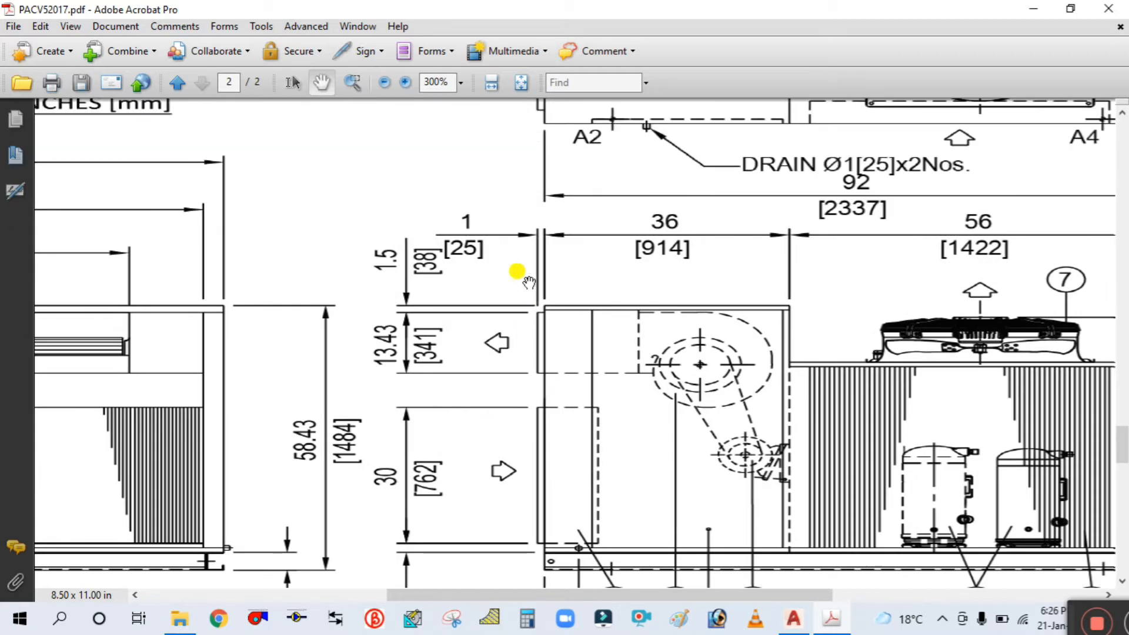
ctrl+scroll(498, 339, up, 1)
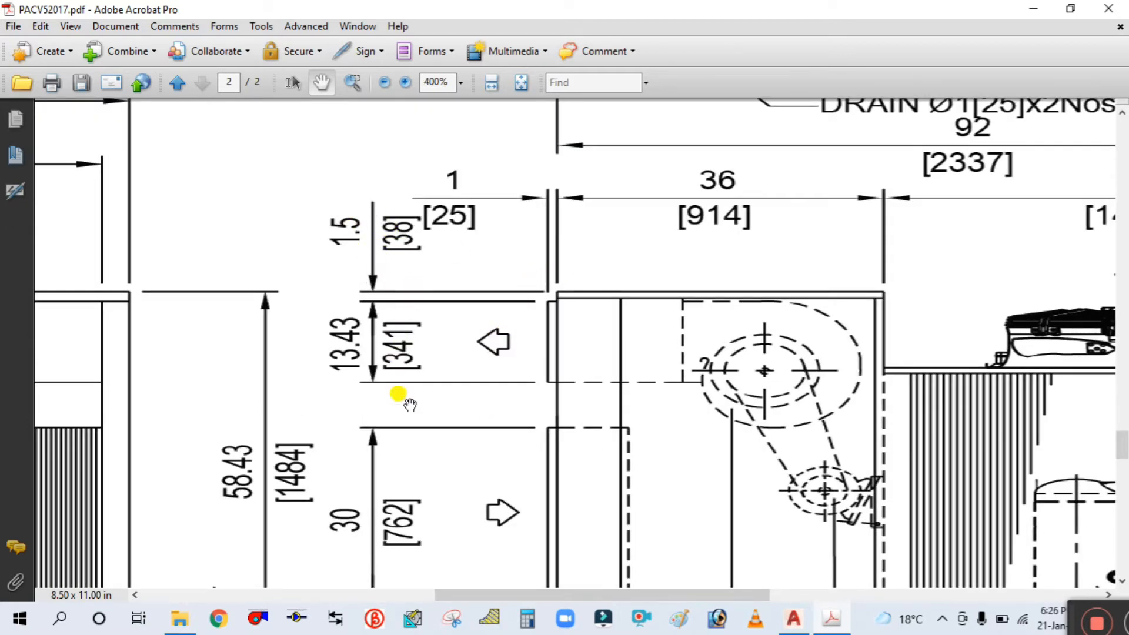
click(845, 625)
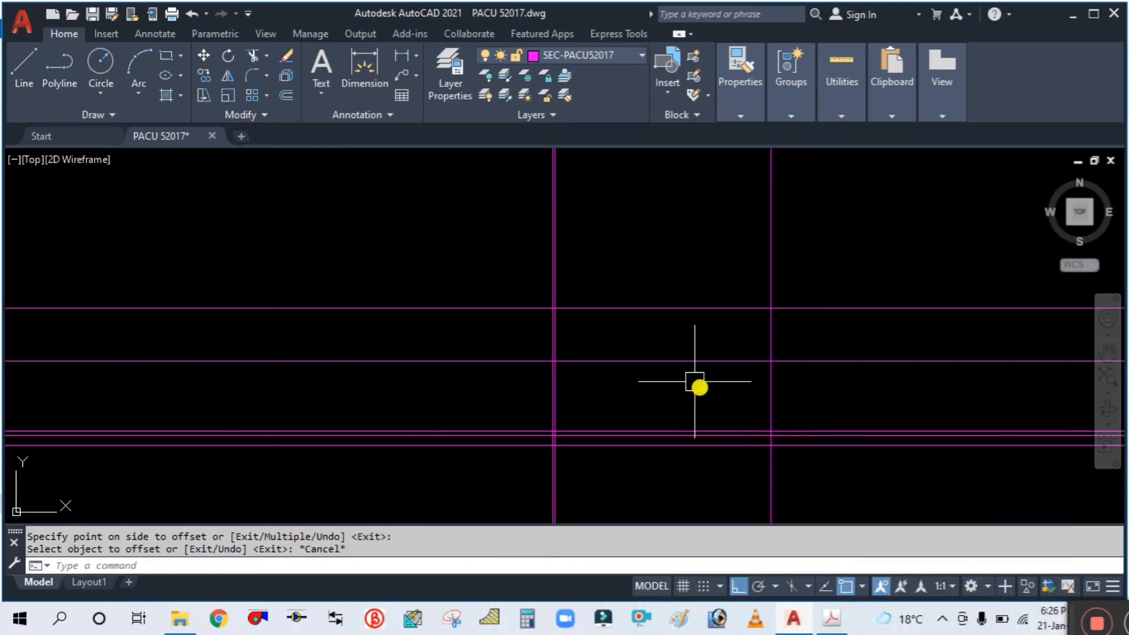
text(o)
key(Return)
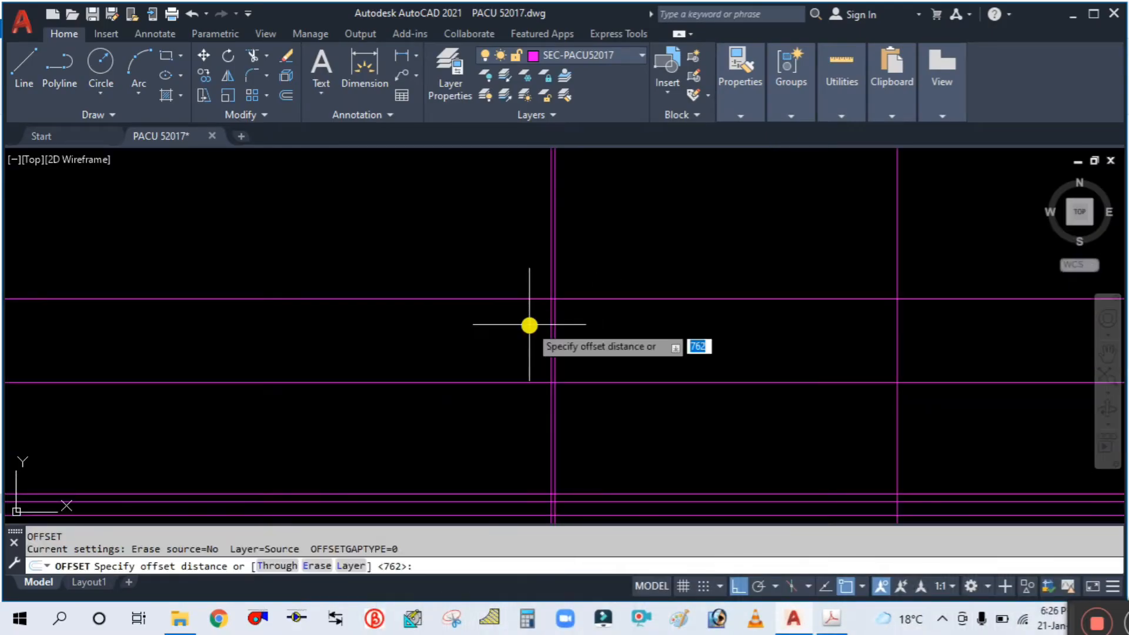
text(38)
key(Return)
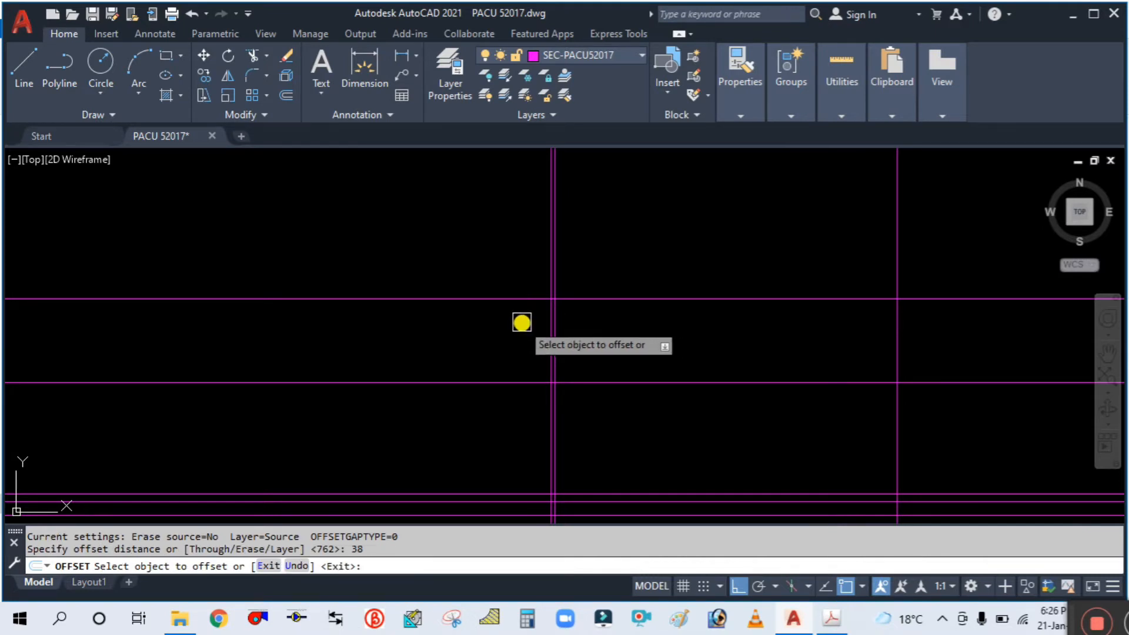
click(512, 300)
click(512, 343)
click(780, 586)
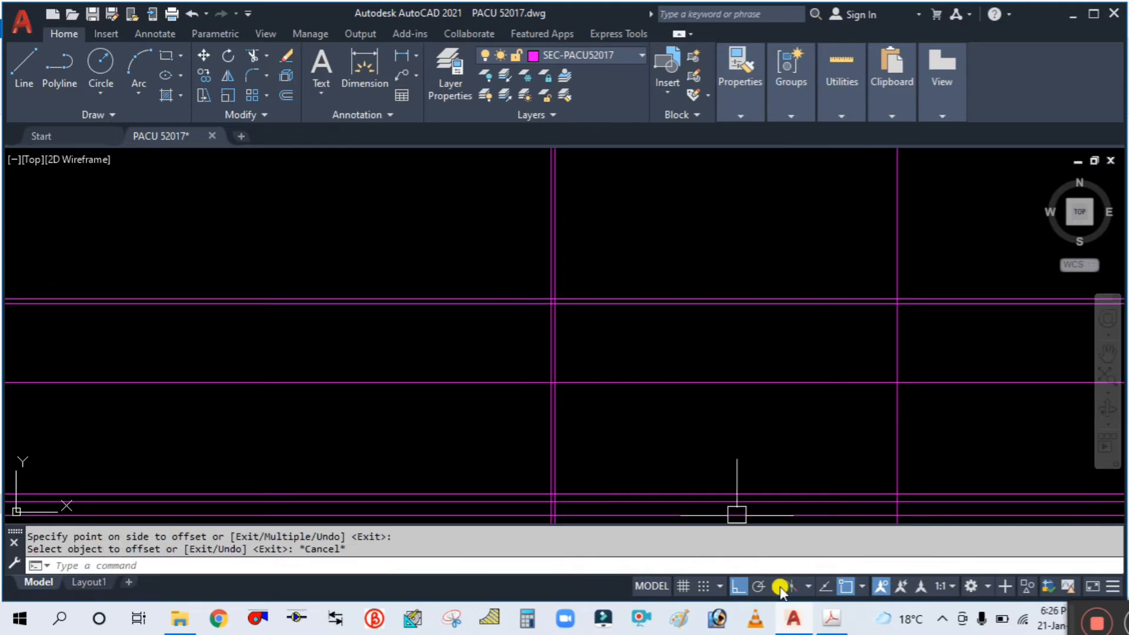
Check the upper air opening's height in the PDF and offset its top construction line 341 downward in AutoCAD.
click(821, 618)
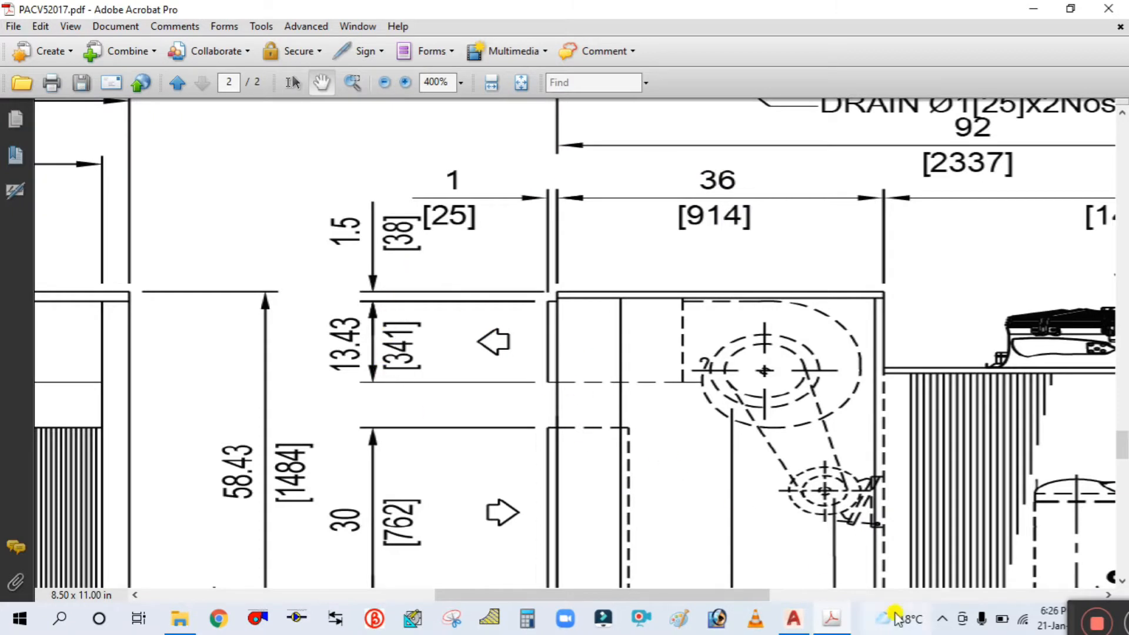
click(834, 620)
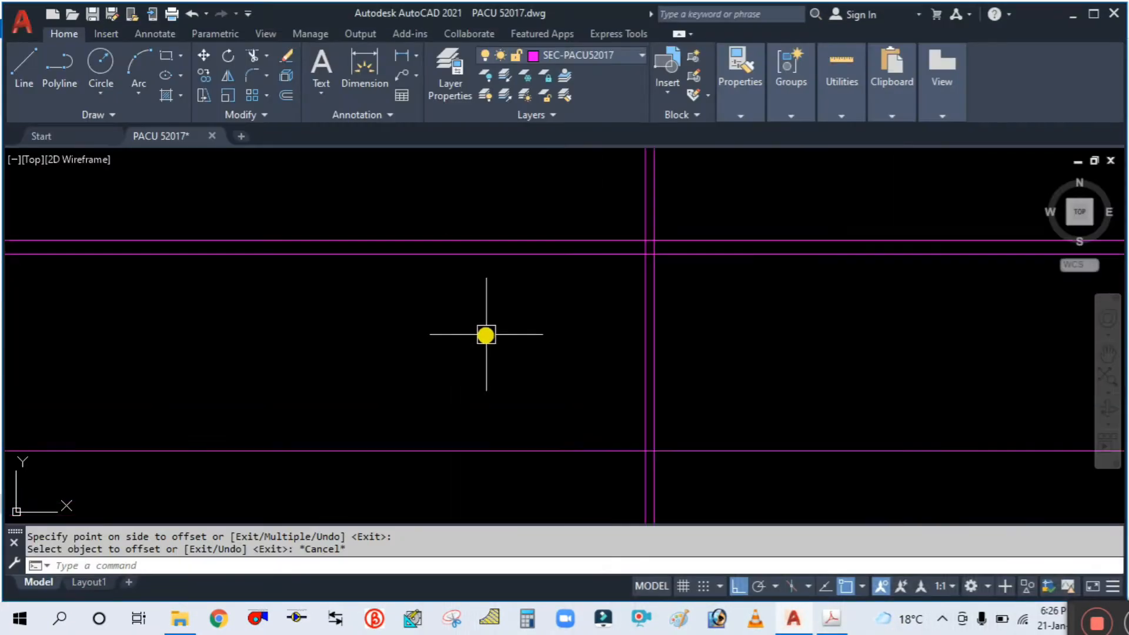
key(Return)
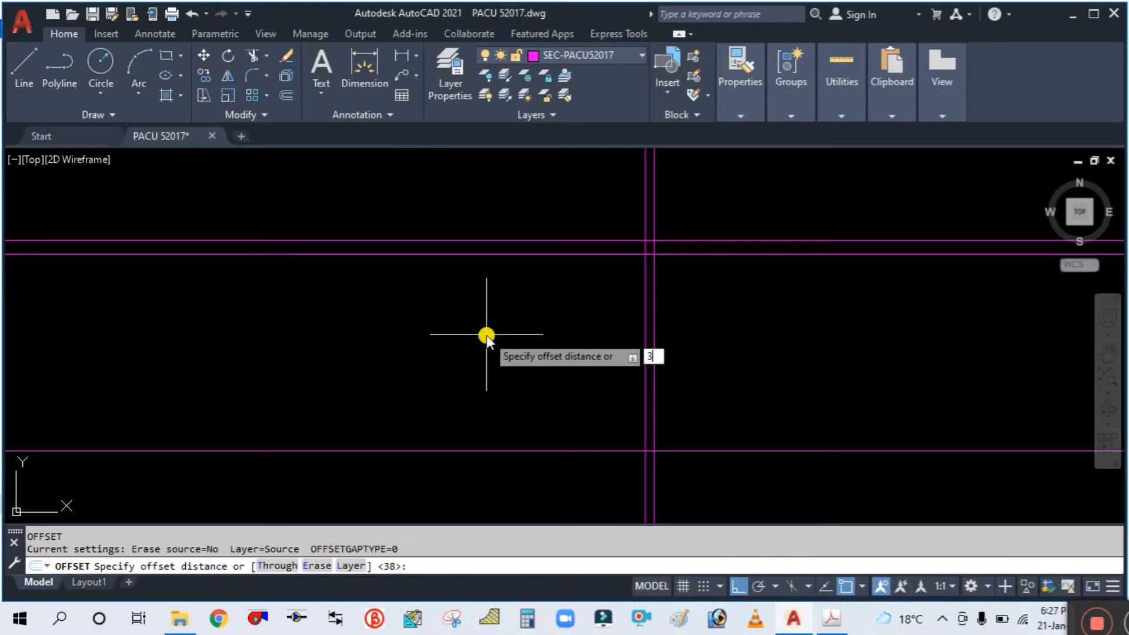
text(341)
key(Return)
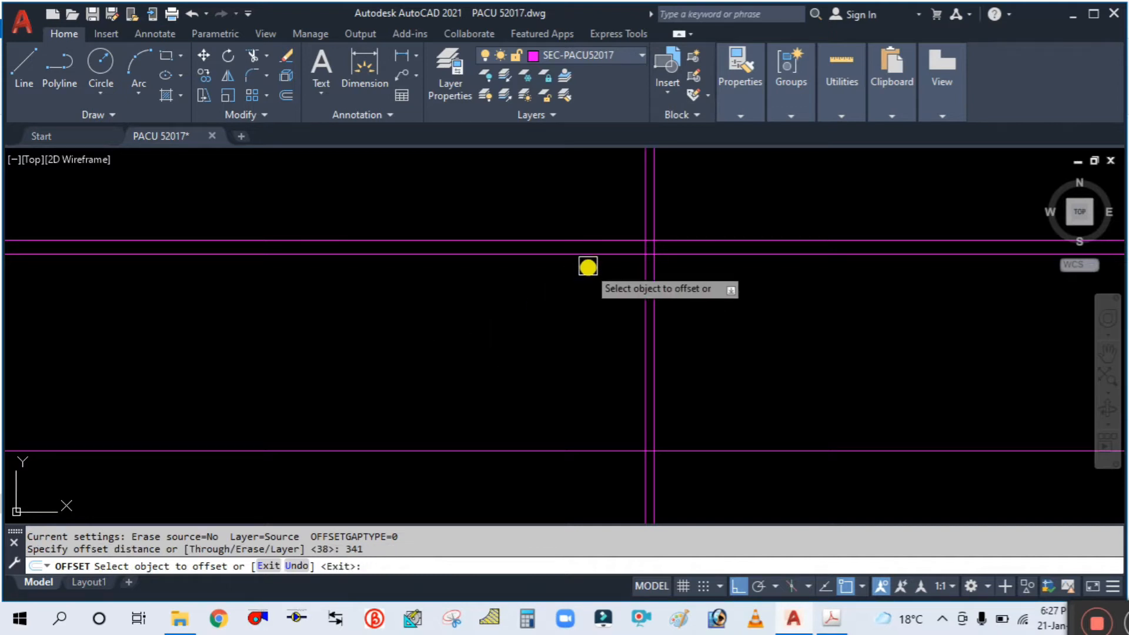
click(588, 261)
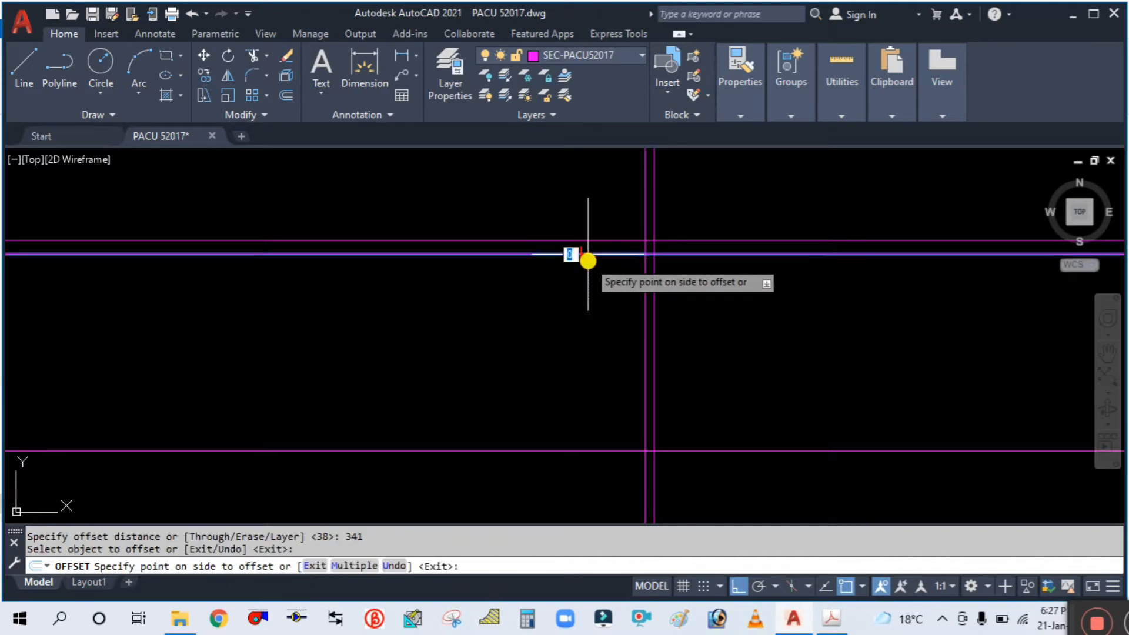
click(586, 333)
key(Escape)
scroll(589, 313, down, 5)
middle_drag(716, 397, 647, 225)
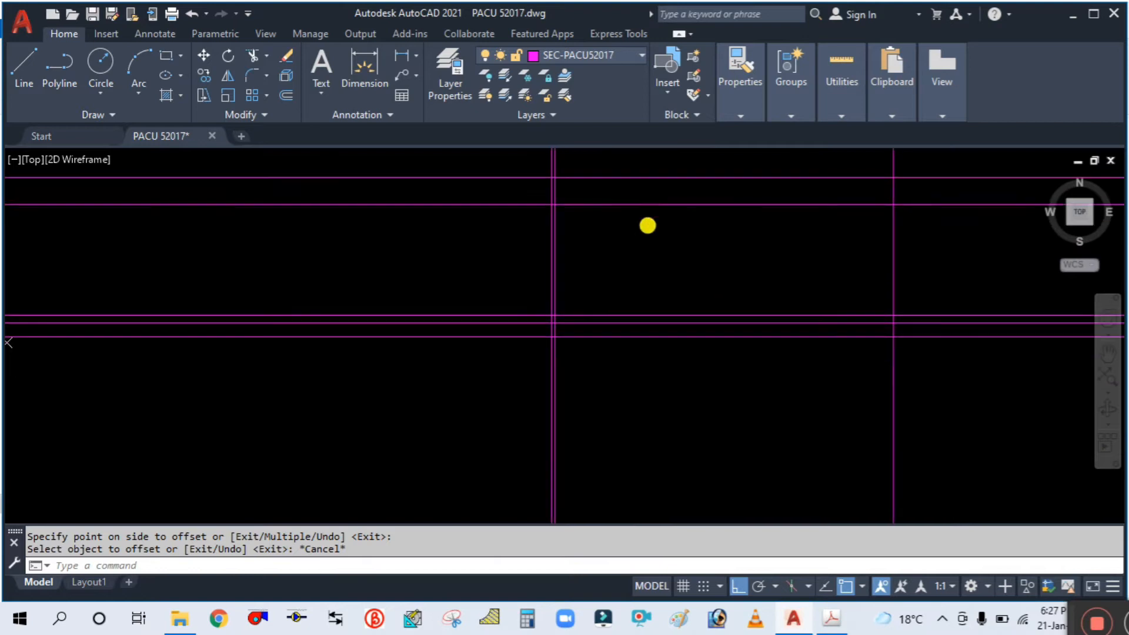
scroll(640, 243, down, 2)
scroll(637, 257, up, 2)
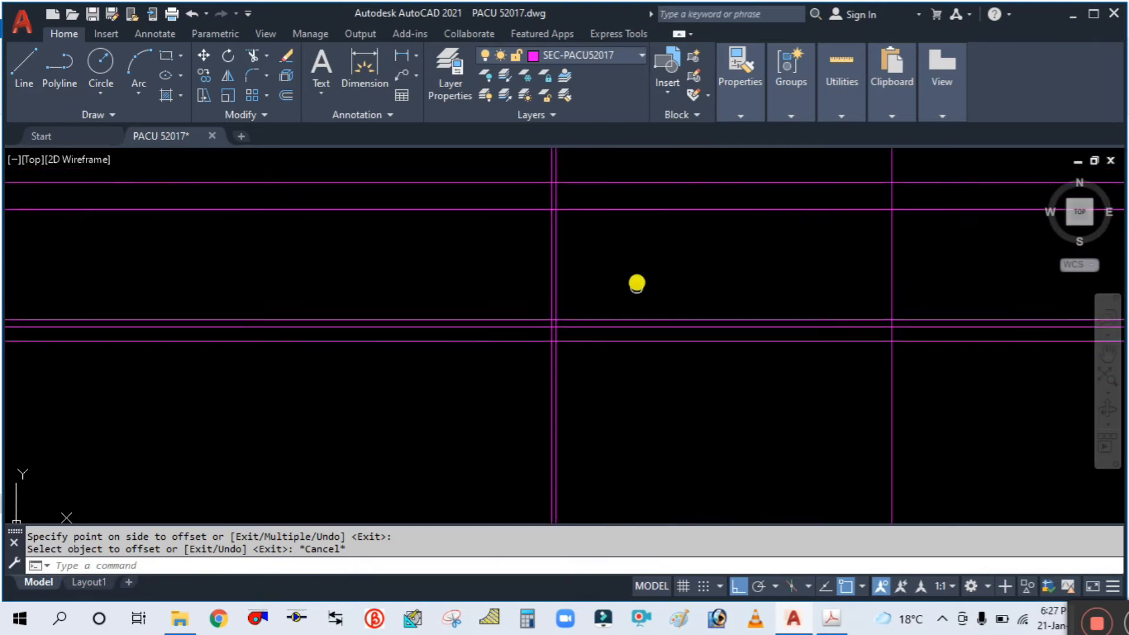
Compare the air openings and base frame in the PDF side elevation with the construction lines in AutoCAD.
click(831, 616)
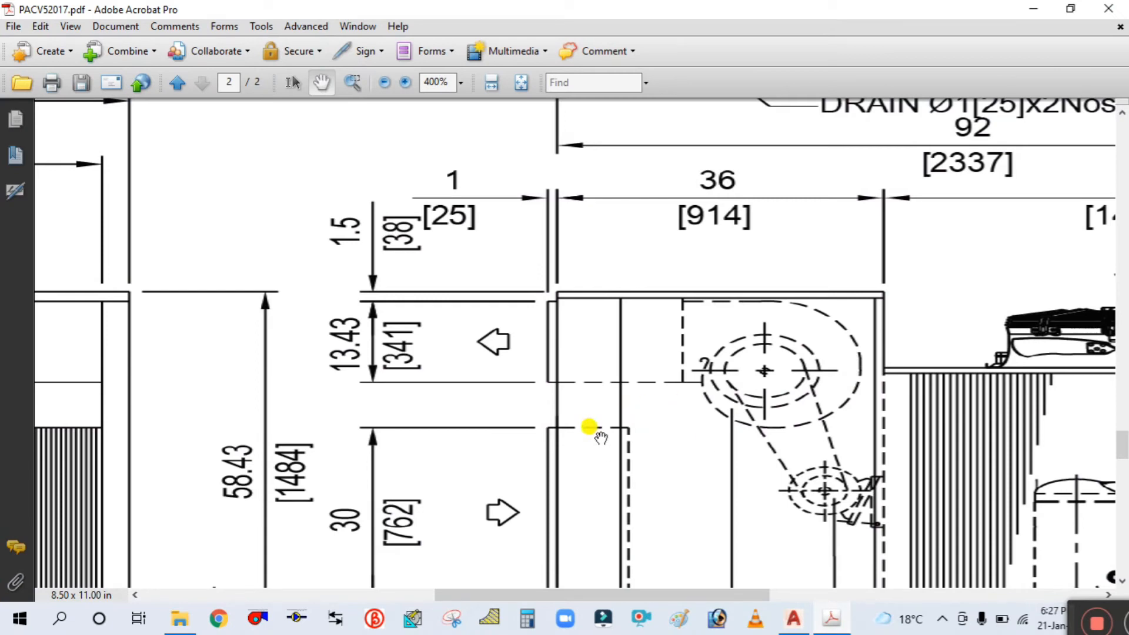
drag(591, 512, 650, 176)
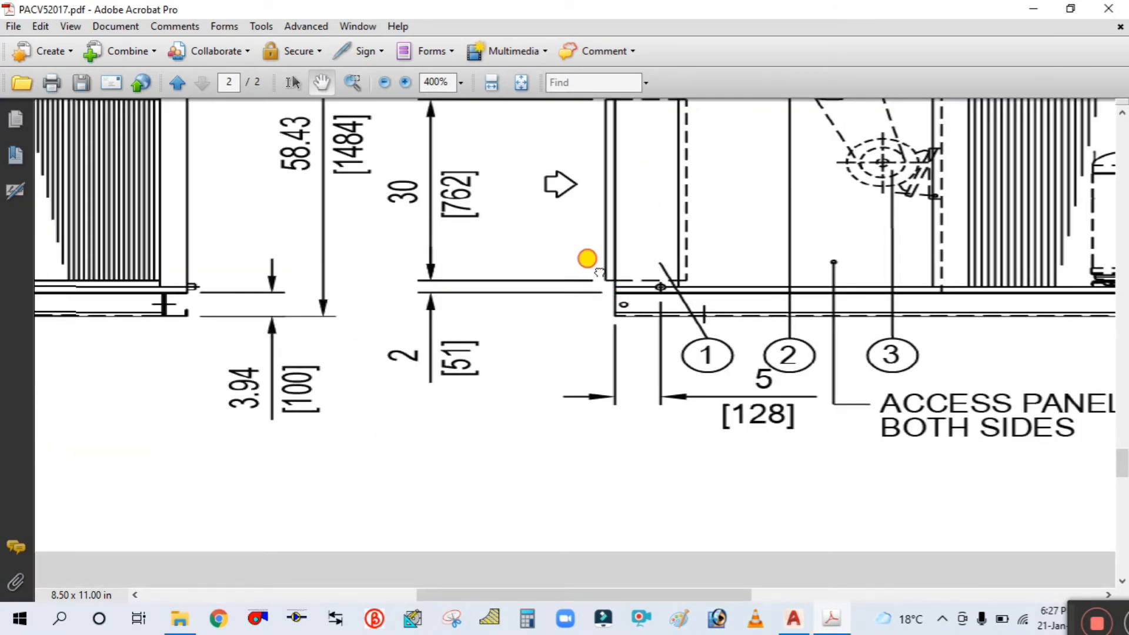
drag(599, 273, 532, 415)
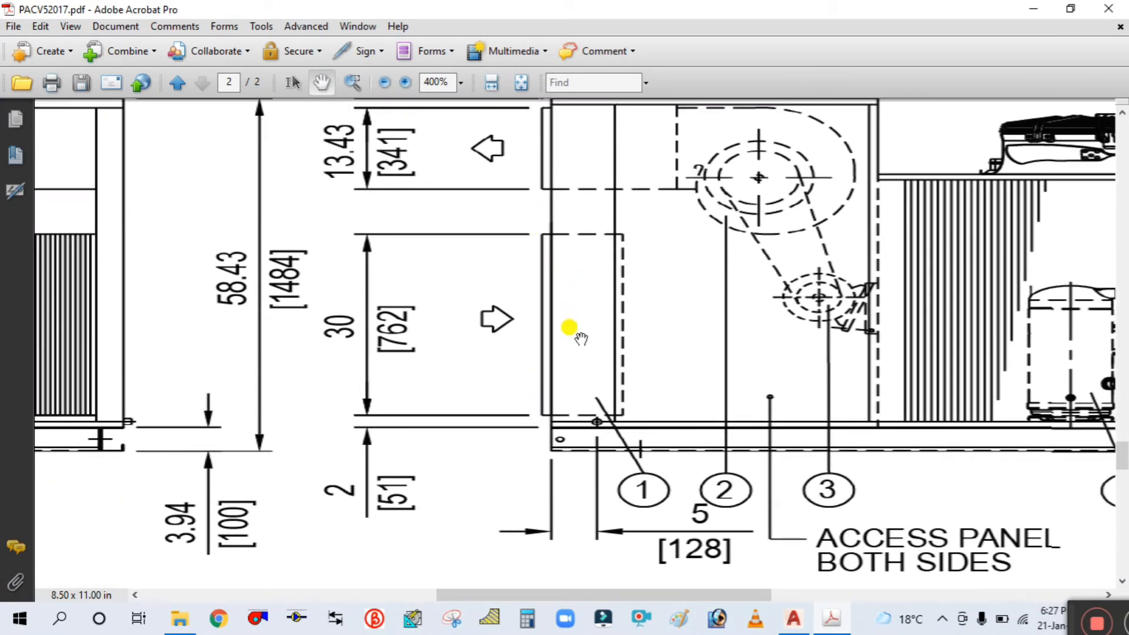
drag(545, 318, 520, 314)
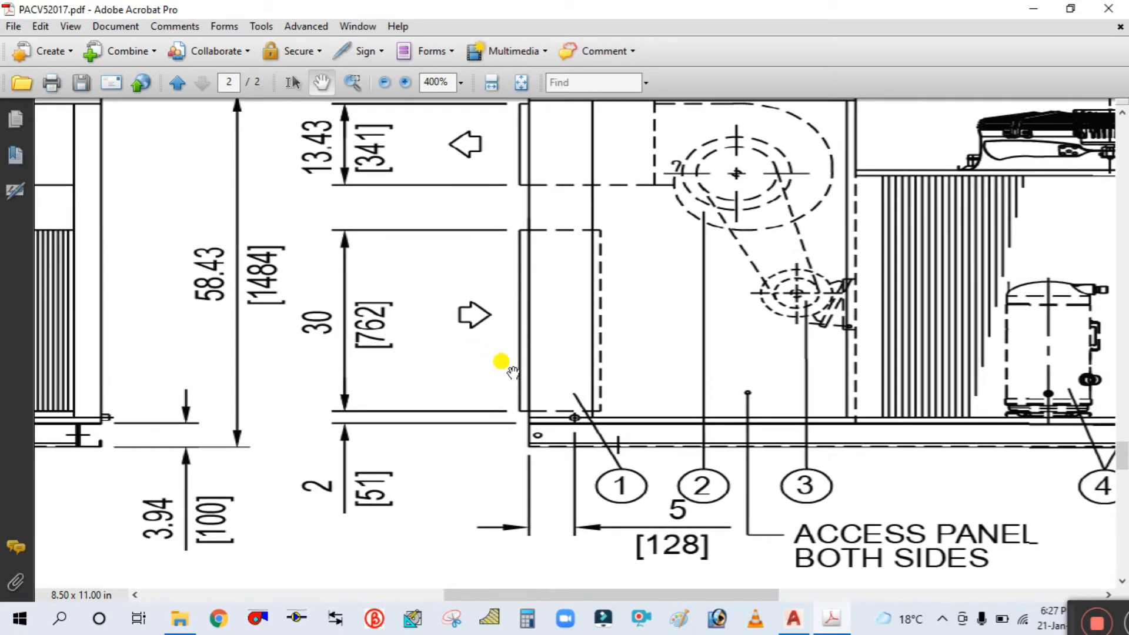
drag(513, 372, 526, 378)
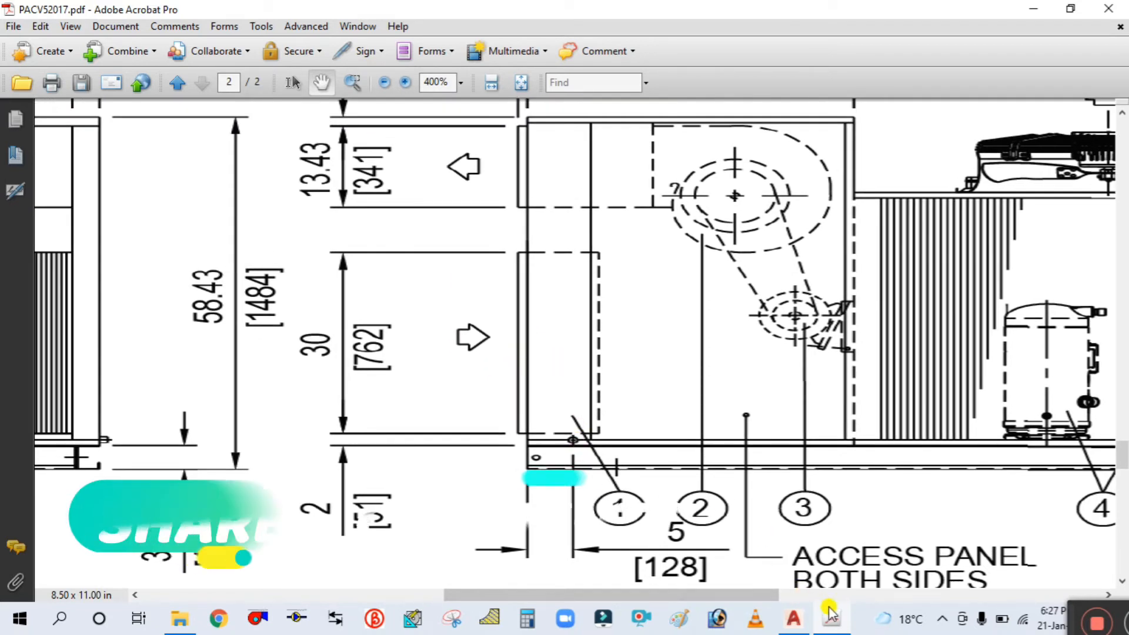
click(793, 618)
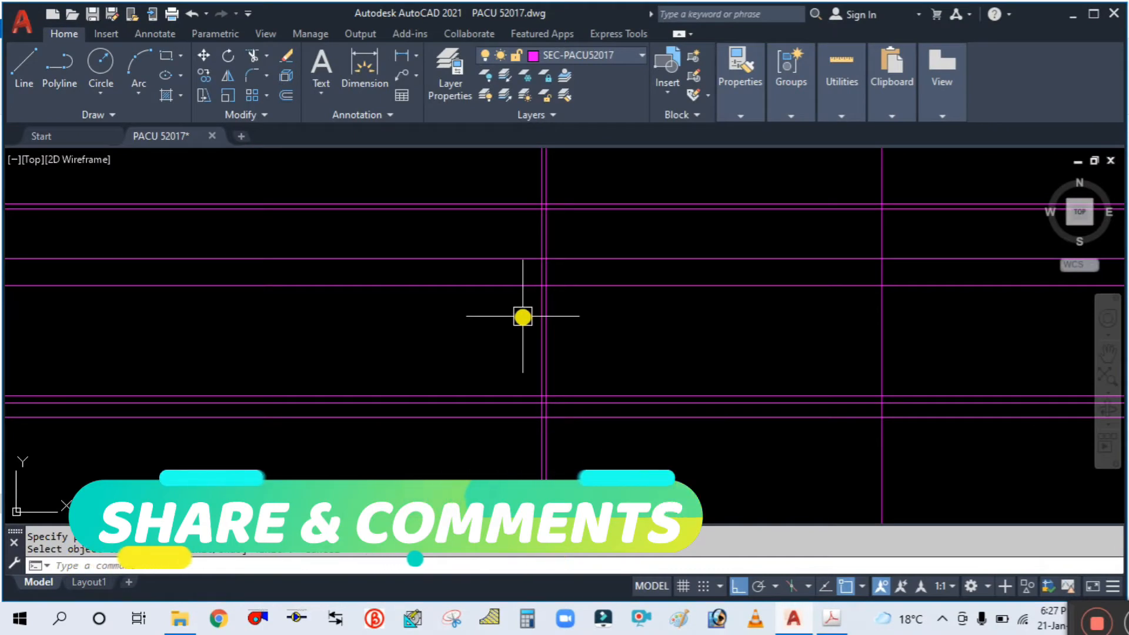
scroll(535, 426, up, 2)
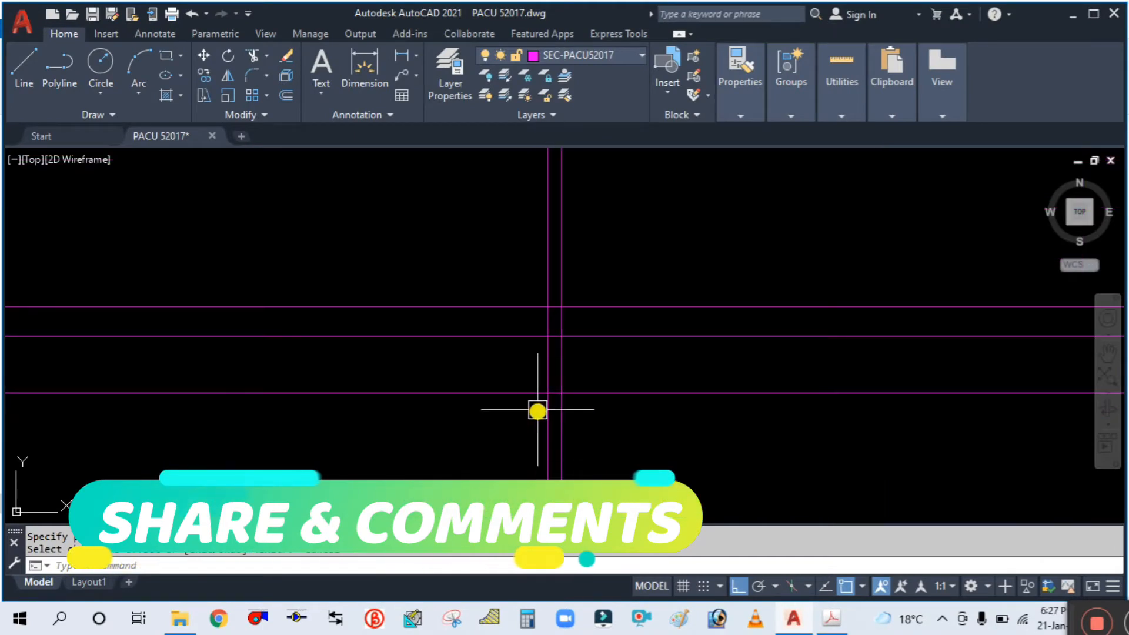
click(833, 618)
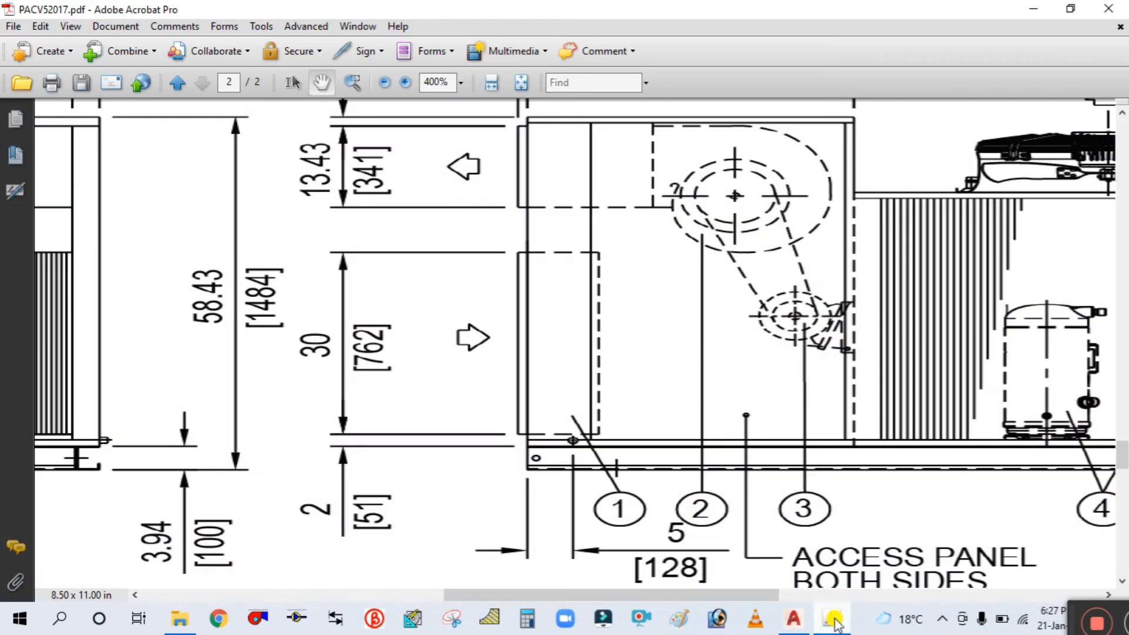
Switch to AutoCAD and trim the two base frame lines outside the unit's left edge, using that edge as the cutting edge.
click(793, 618)
middle_drag(641, 371, 639, 388)
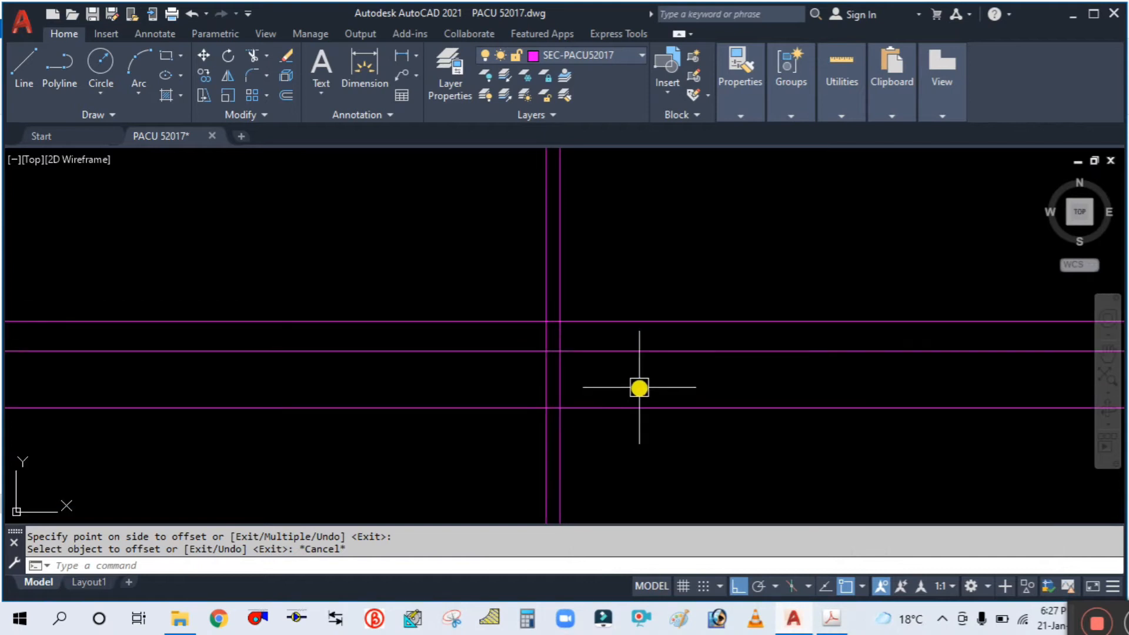
text(r)
key(Return)
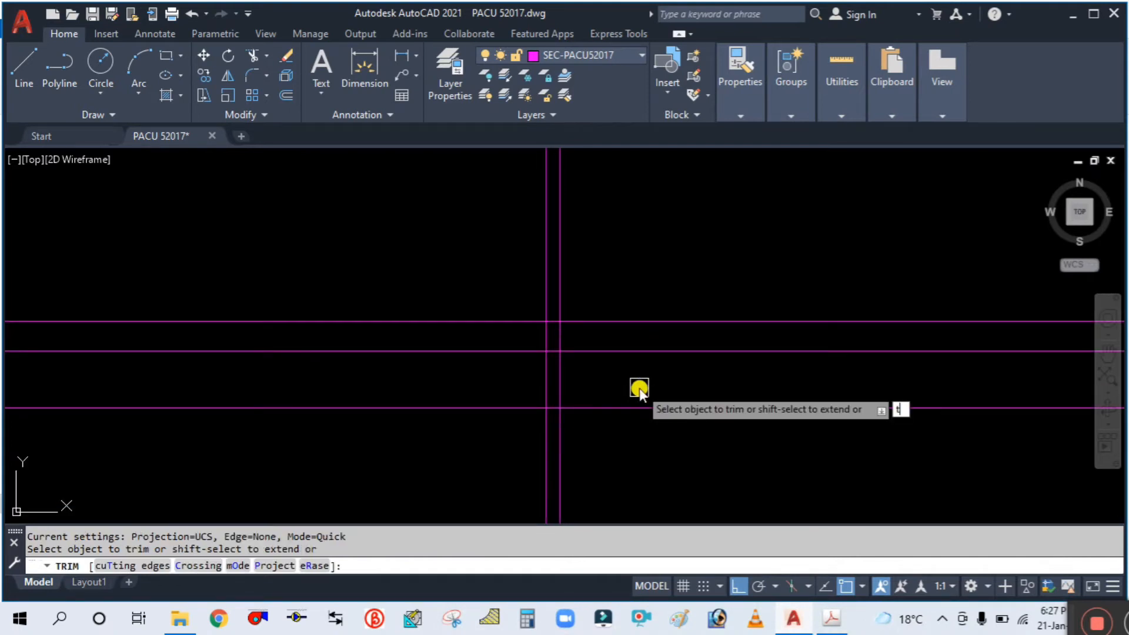
text(t)
key(Return)
click(563, 379)
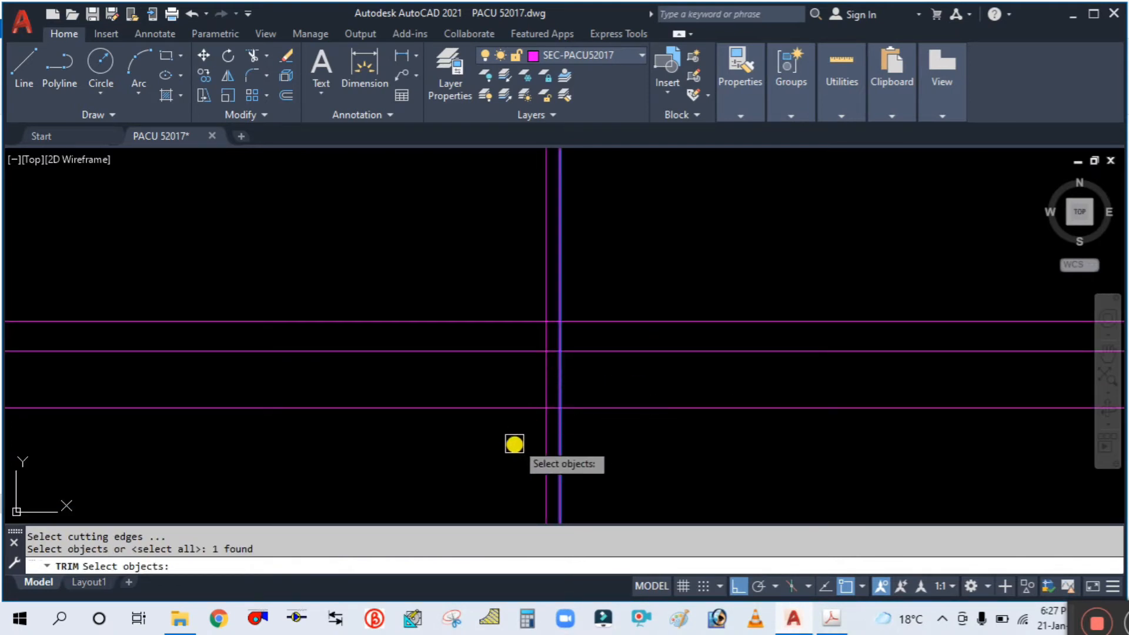
key(Return)
click(498, 415)
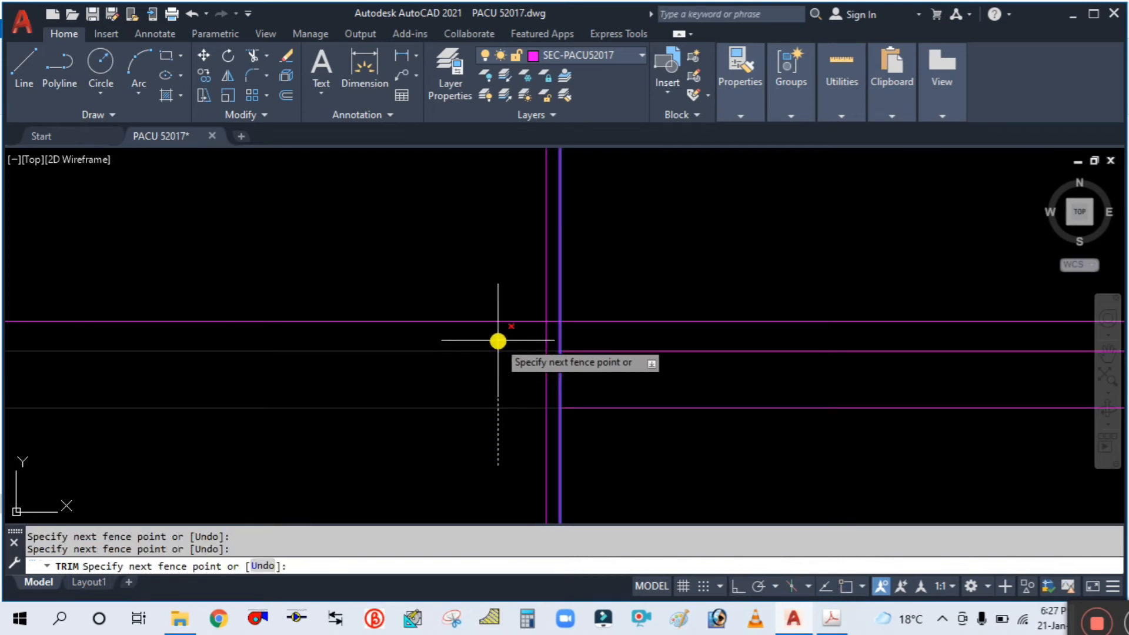
click(499, 340)
key(Return)
key(Escape)
Trim the outer vertical opening line below the lower air opening's bottom line, using the bottom line as the cutting edge.
scroll(557, 376, down, 3)
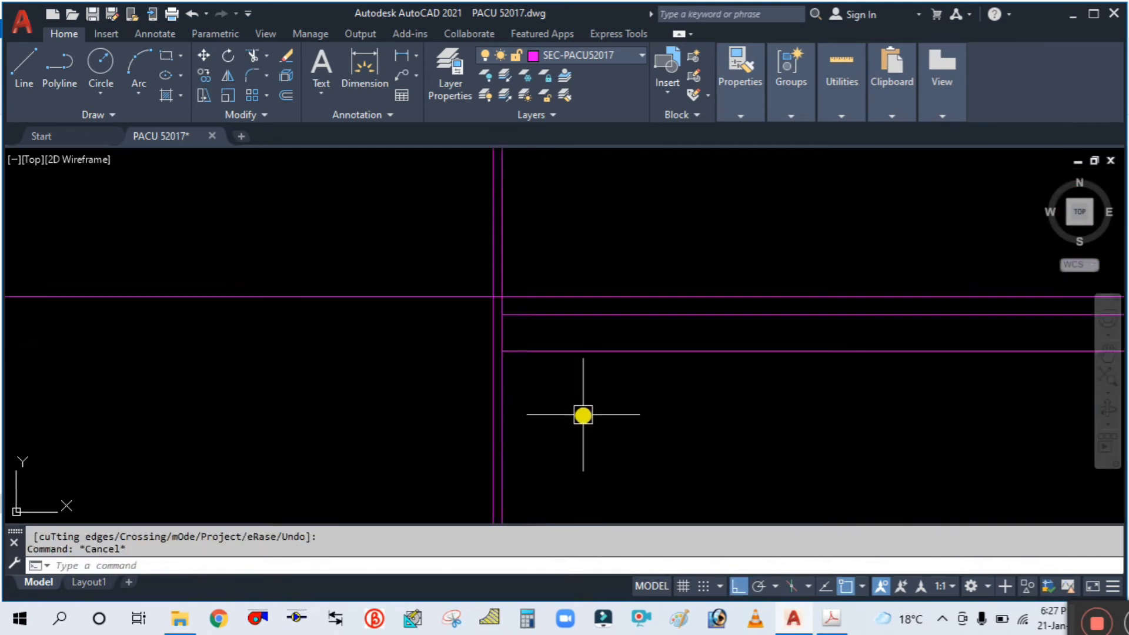
scroll(486, 371, down, 2)
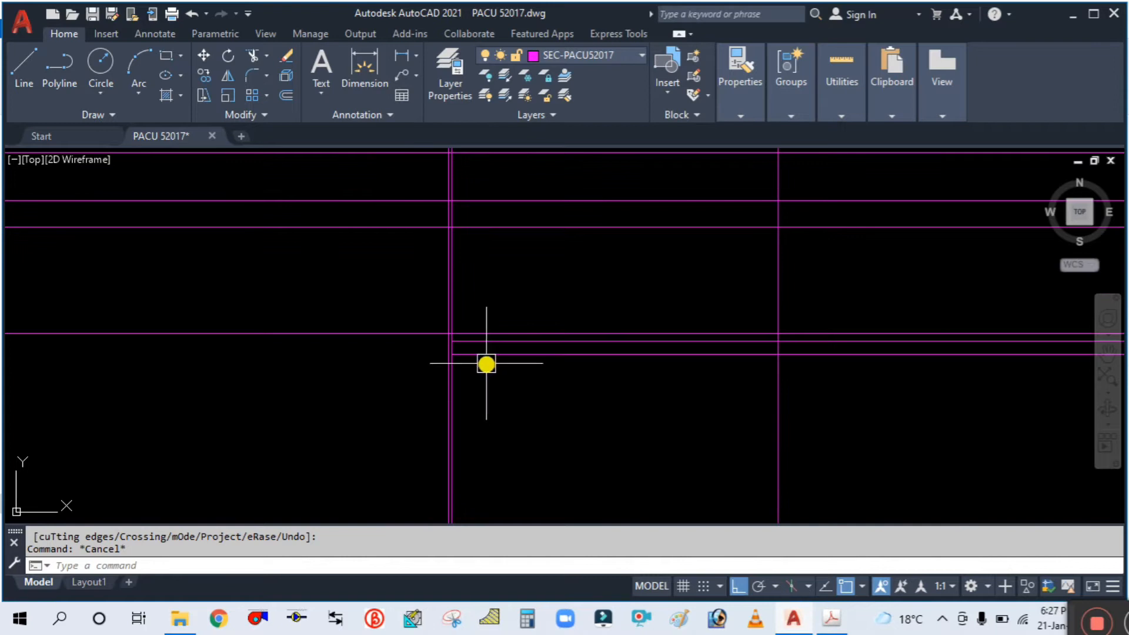
scroll(441, 343, up, 3)
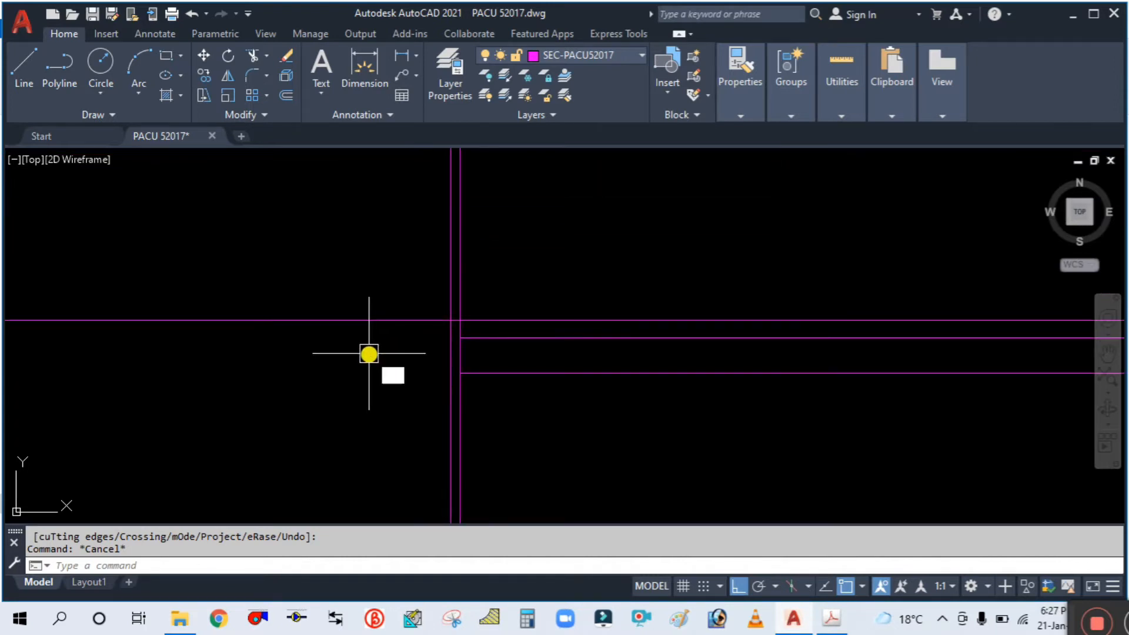
text(tr)
key(Return)
text(t)
key(Return)
click(411, 321)
key(Return)
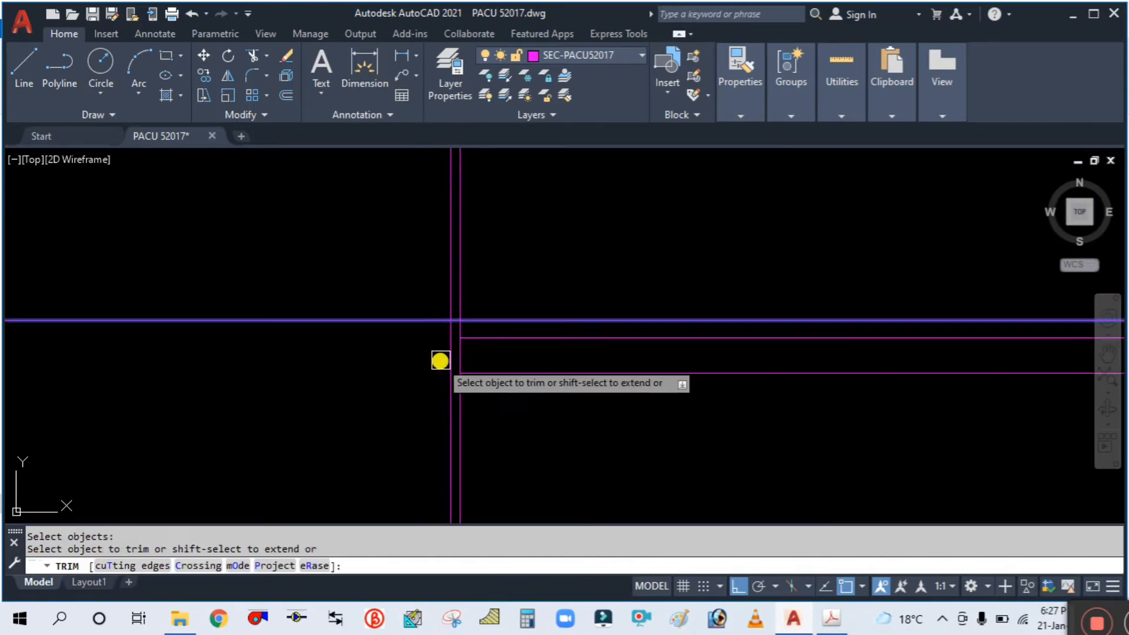
key(Escape)
Trim the lower air opening's top and bottom lines inside the unit, using the unit's left edge as the cutting edge.
scroll(383, 387, down, 2)
middle_drag(383, 387, 390, 313)
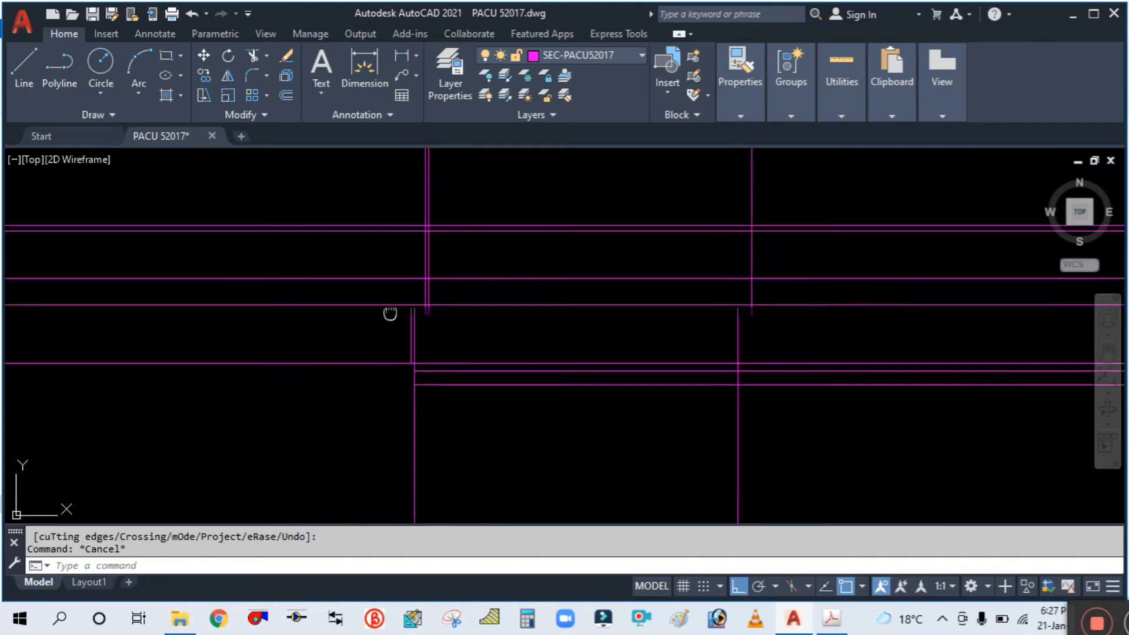
scroll(431, 365, up, 2)
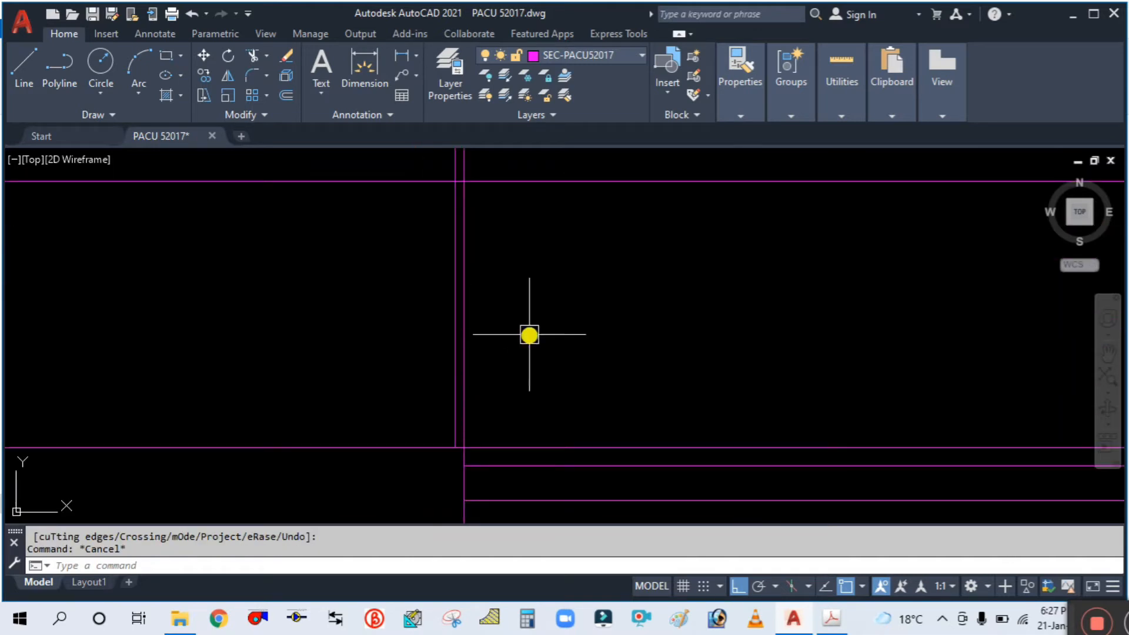
text(tr)
key(Return)
text(t)
key(Return)
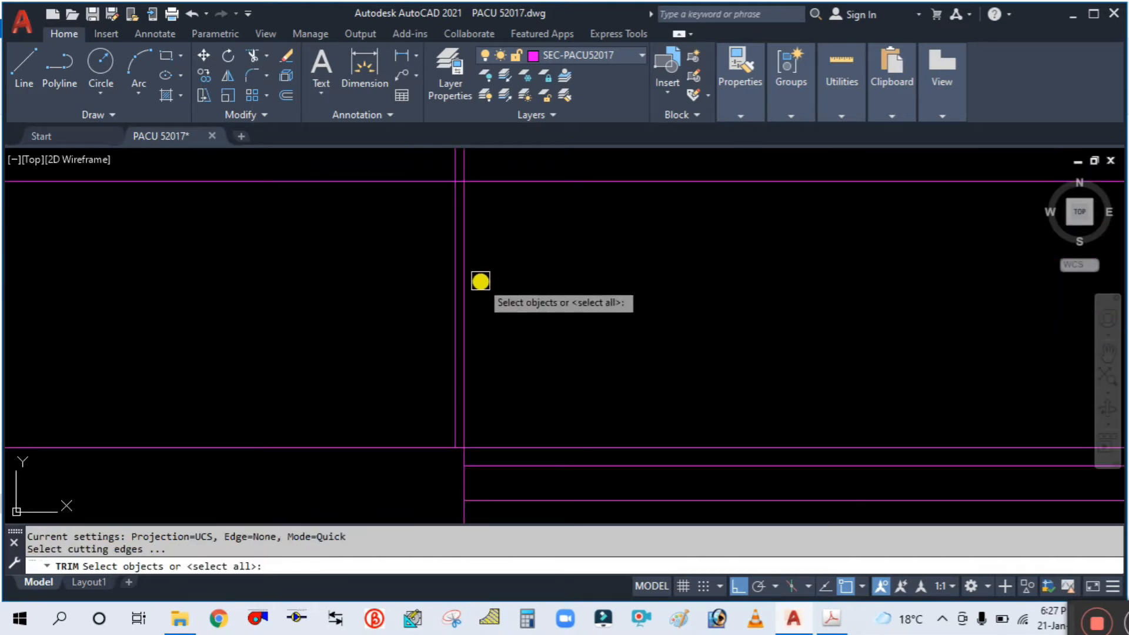
click(471, 269)
scroll(532, 282, down, 3)
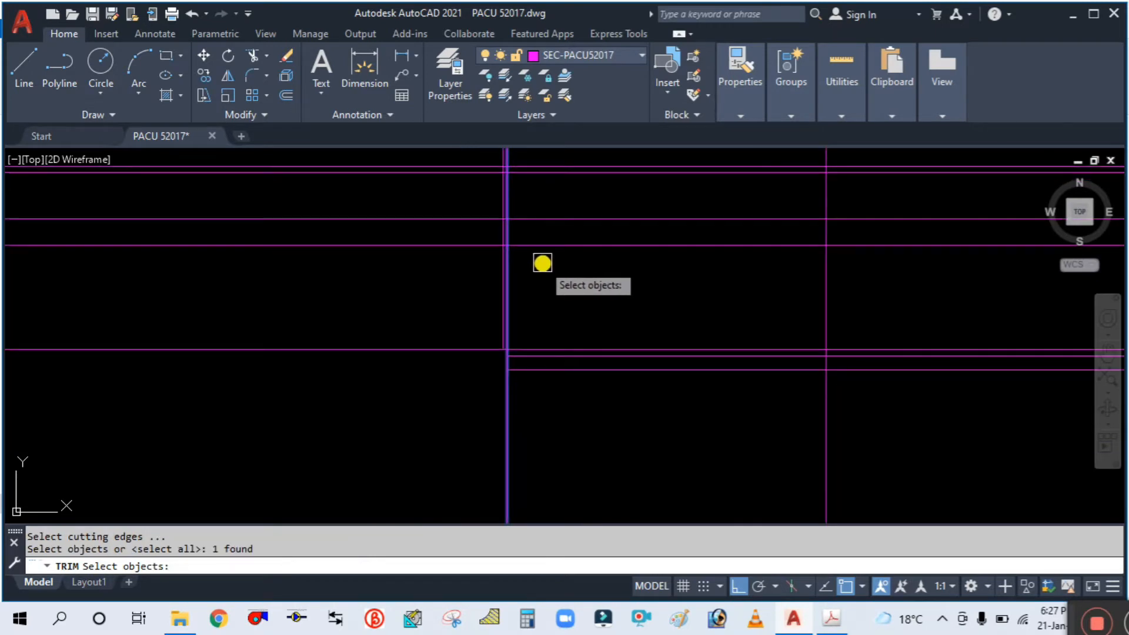
key(Return)
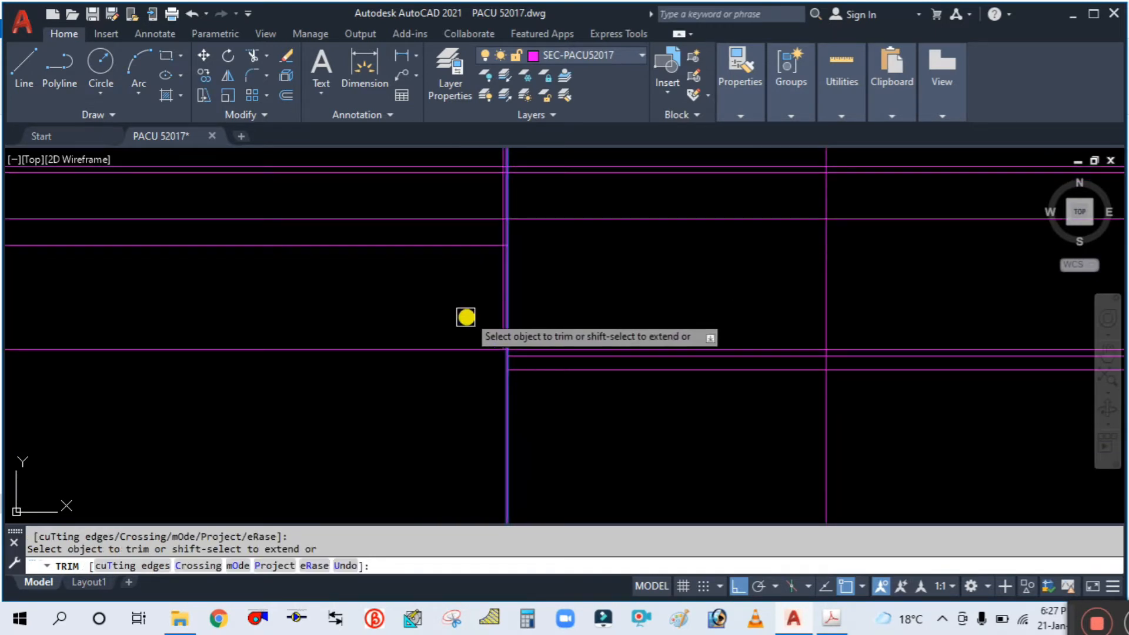
click(557, 349)
scroll(556, 353, up, 3)
click(518, 336)
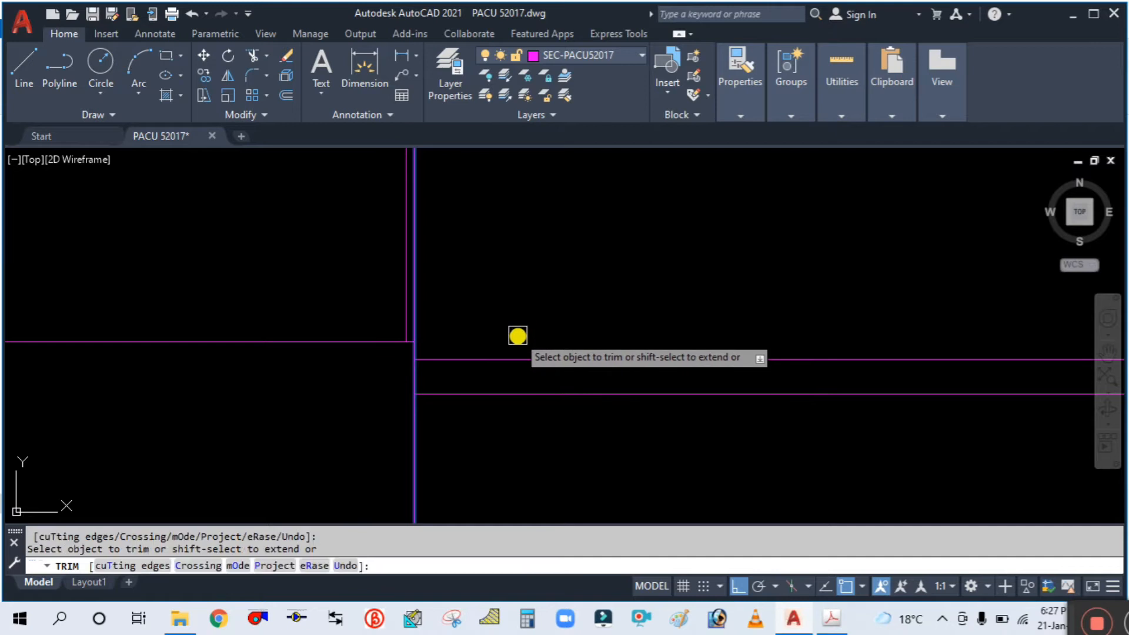
key(Escape)
Trim the lower air opening's top and bottom lines that extend left beyond the opening's outer vertical line.
scroll(520, 330, down, 3)
mouse_move(423, 284)
middle_down()
mouse_move(468, 335)
mouse_move(567, 360)
middle_up()
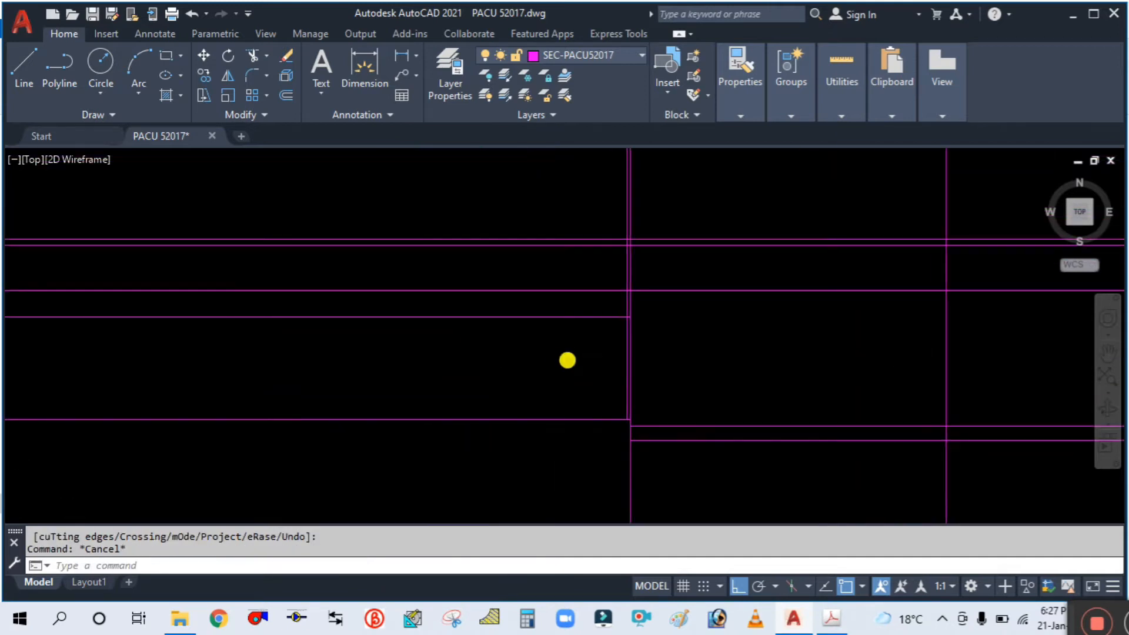
text(t)
key(Return)
click(581, 419)
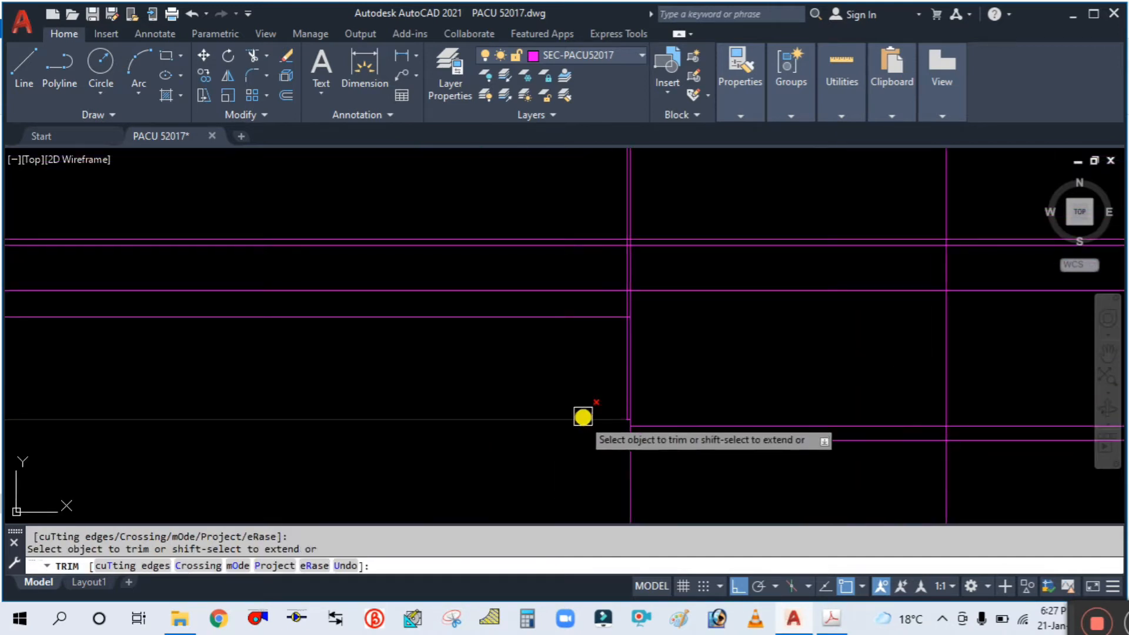
click(588, 324)
key(Escape)
Check the upper air opening in the PDF and trim the excess lines above and outside the unit's top left corner in AutoCAD.
scroll(612, 323, up, 4)
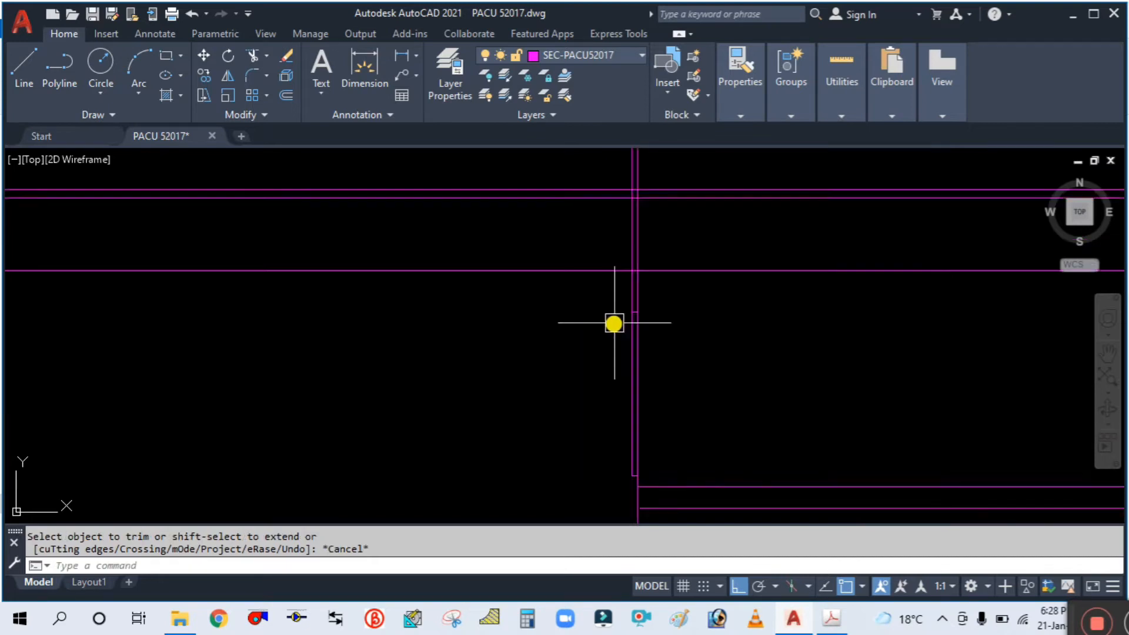
mouse_move(728, 282)
middle_down()
mouse_move(540, 319)
mouse_move(530, 355)
middle_up()
scroll(541, 319, down, 4)
scroll(486, 245, up, 4)
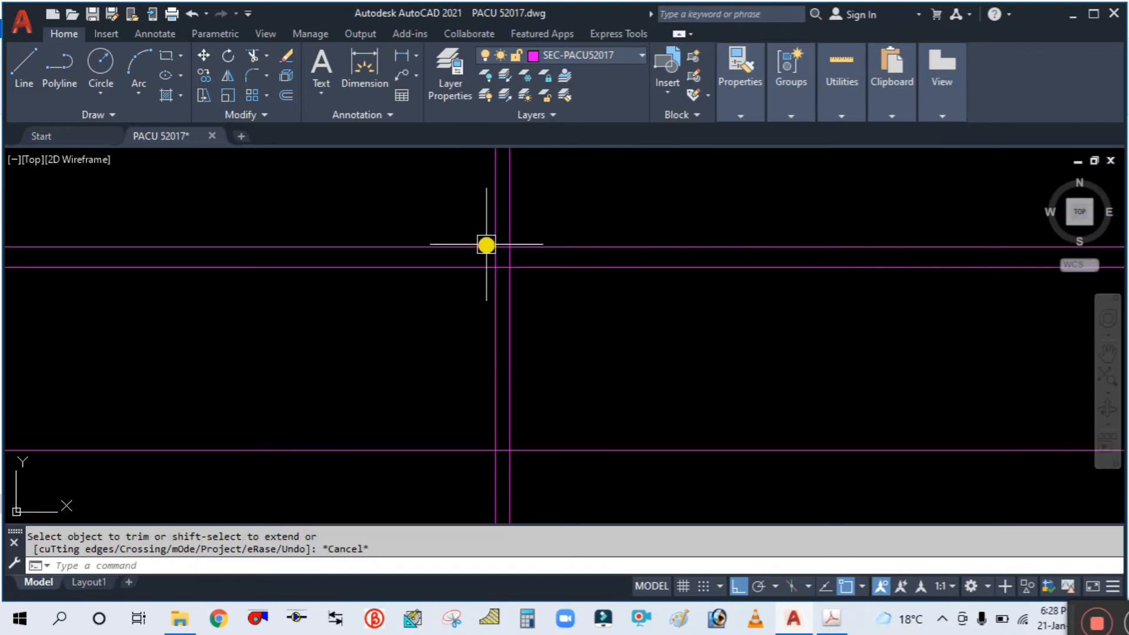
scroll(509, 291, down, 4)
middle_drag(554, 333, 549, 319)
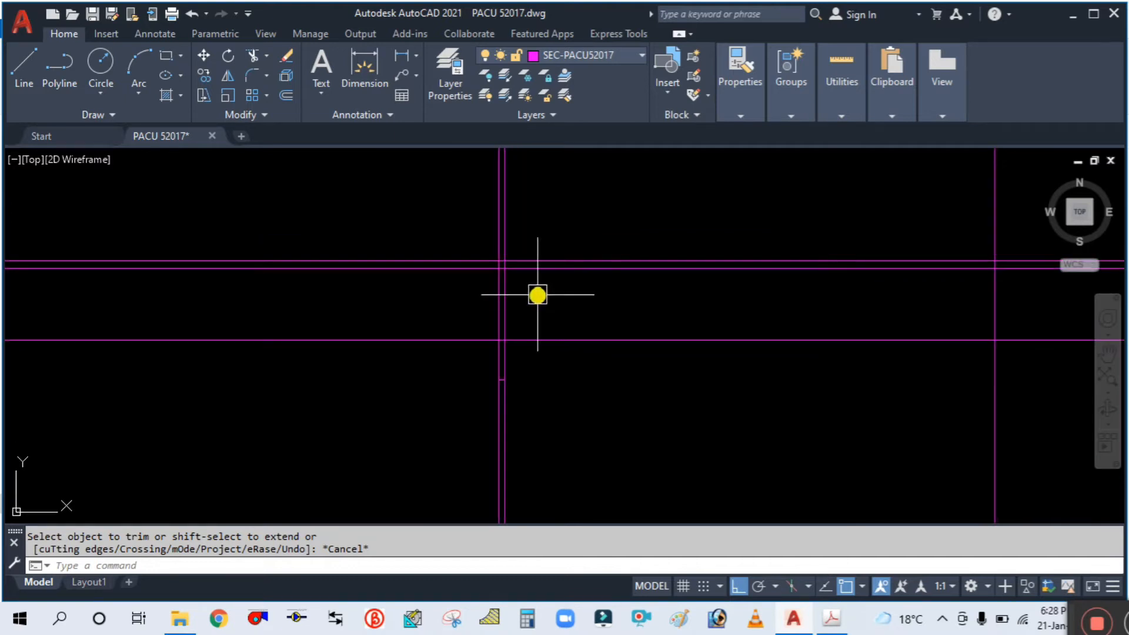
click(828, 622)
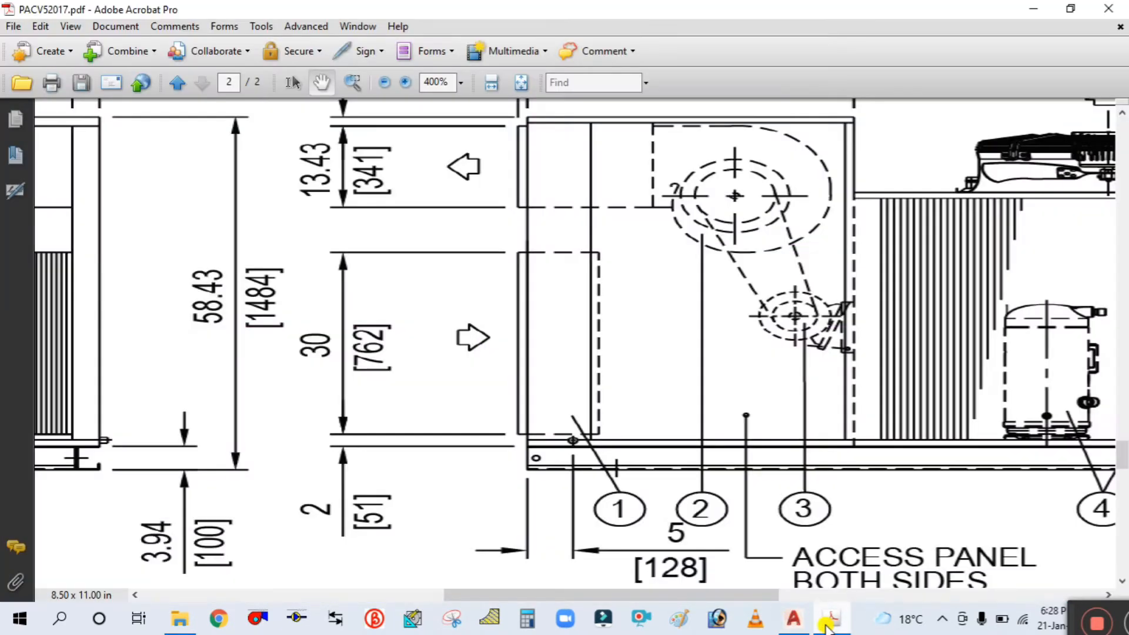
click(828, 622)
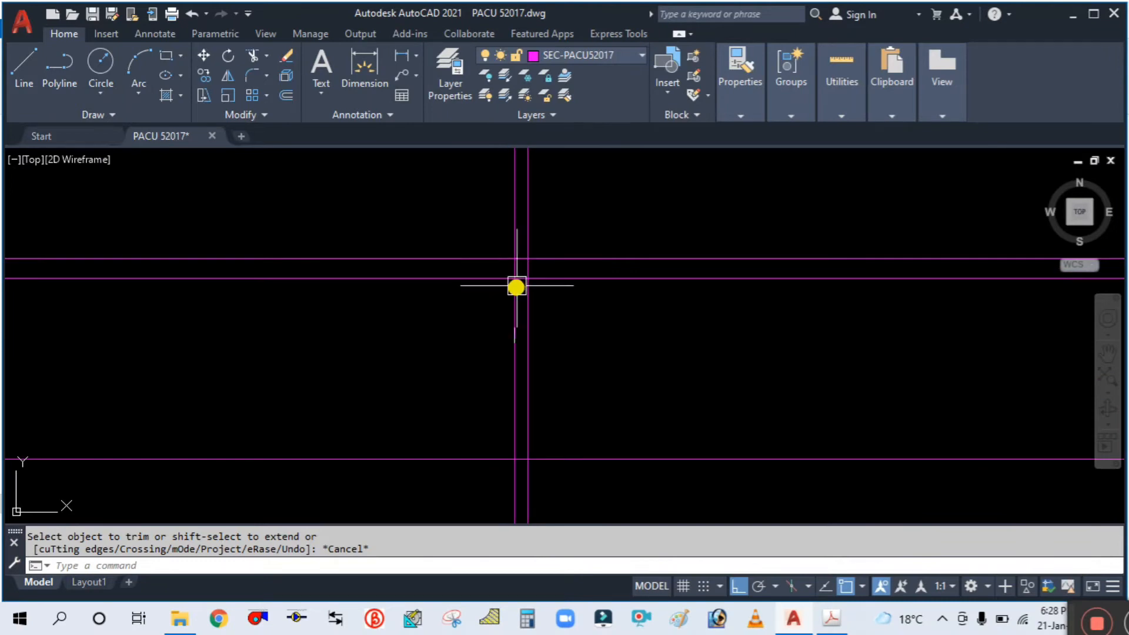
key(Return)
scroll(506, 247, up, 4)
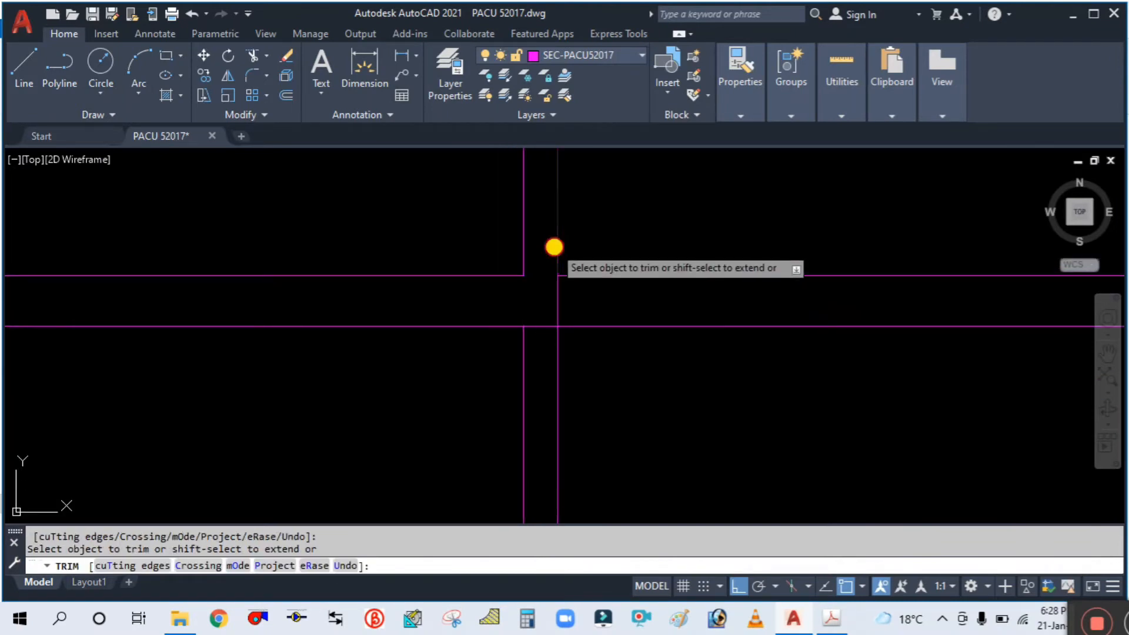
click(553, 247)
click(522, 251)
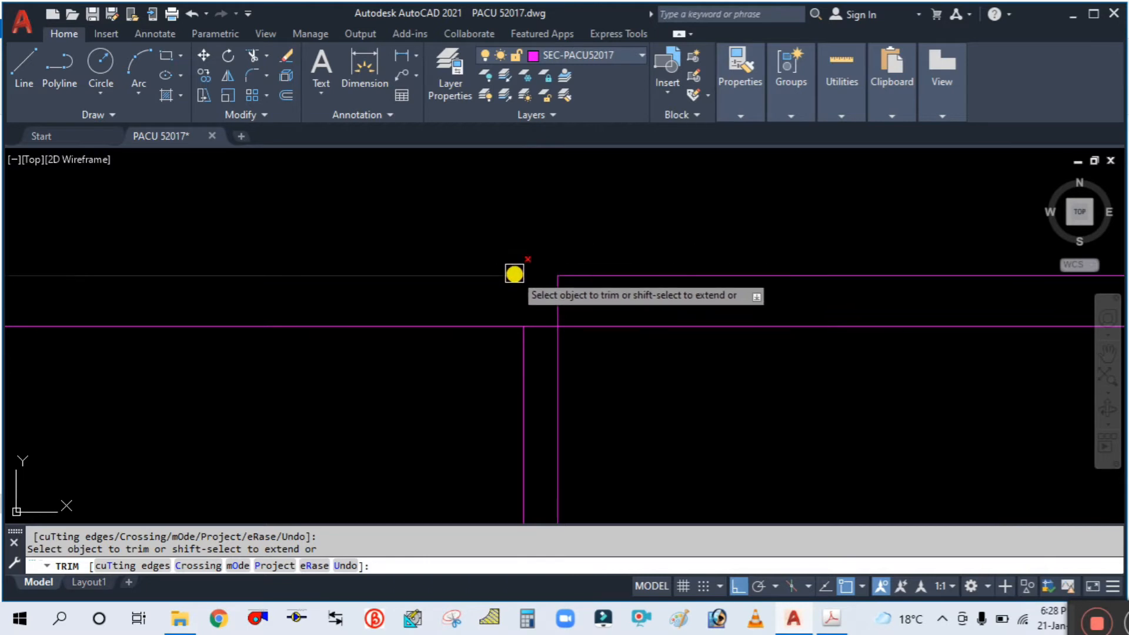
click(514, 274)
click(485, 322)
key(Escape)
Trim the upper air opening's top line inside the unit, using the unit's left edge as the cutting edge.
scroll(515, 208, down, 5)
scroll(548, 237, up, 3)
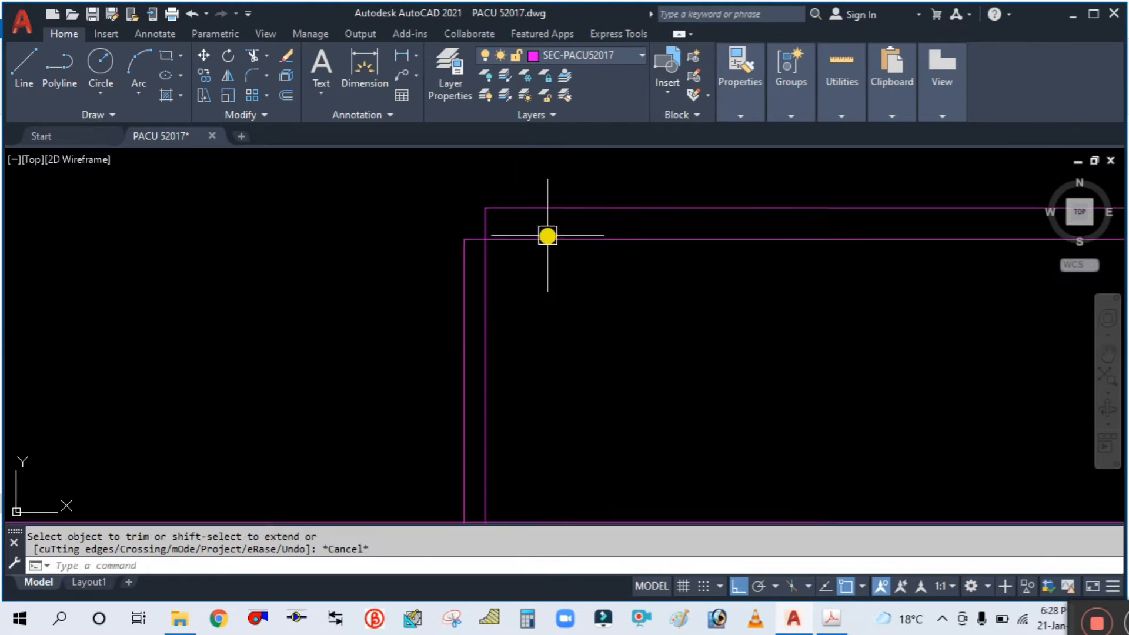
key(Return)
text(t)
key(Return)
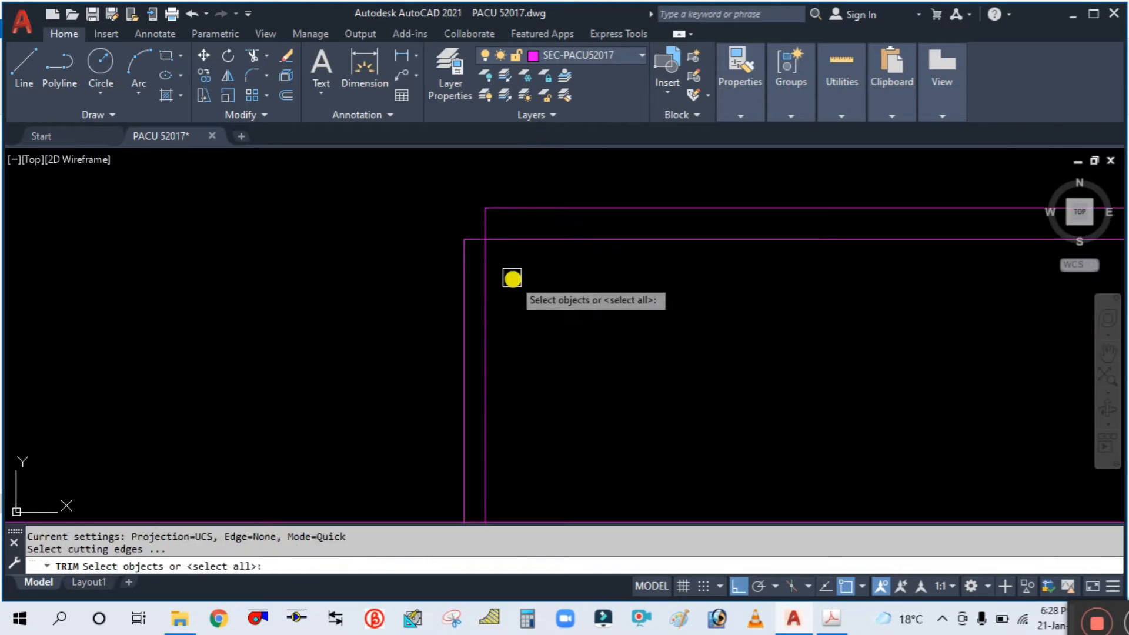
click(486, 272)
key(Return)
click(554, 240)
key(Escape)
Try to trim the upper air opening's bottom line on both sides of the unit's left edge, and undo the trim.
scroll(412, 221, down, 6)
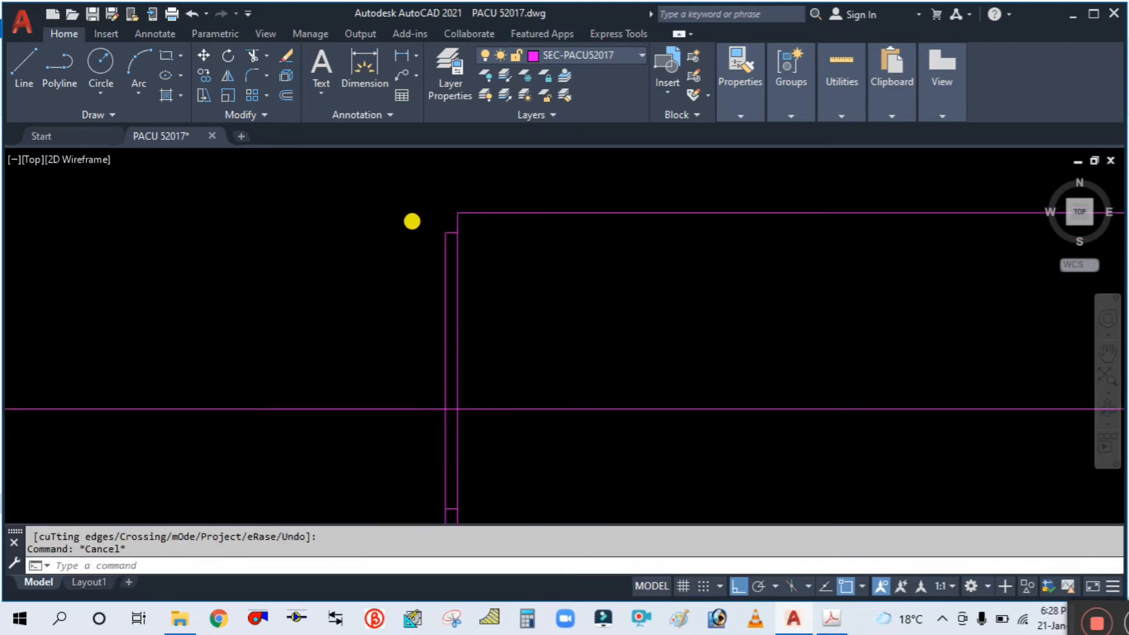
scroll(389, 316, up, 2)
scroll(460, 279, up, 4)
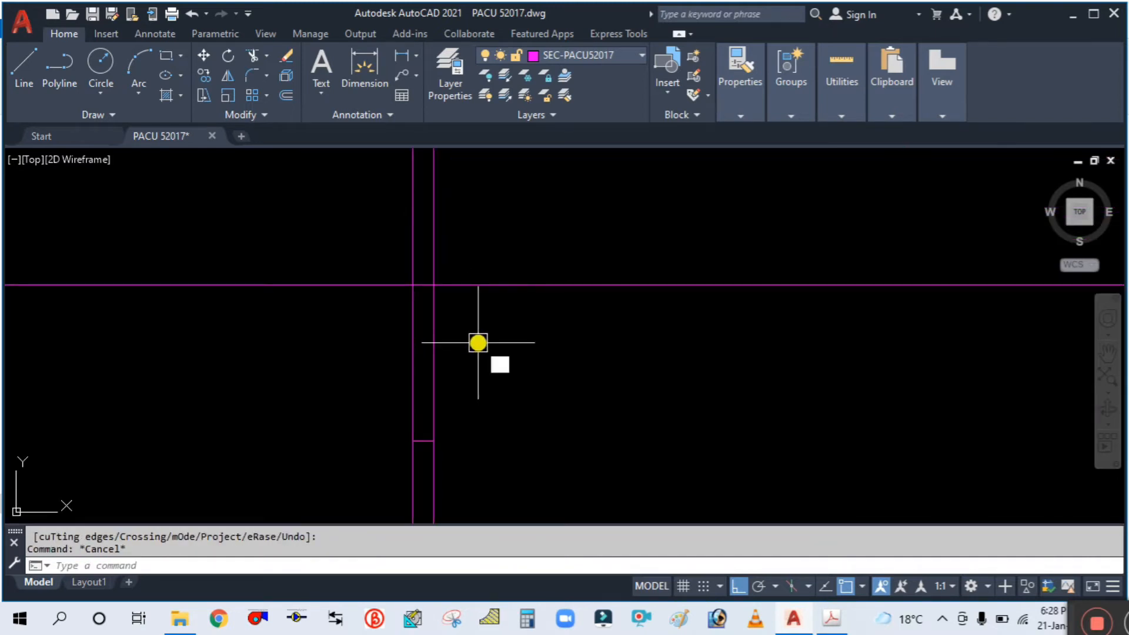
key(Return)
text(t)
key(Return)
click(434, 305)
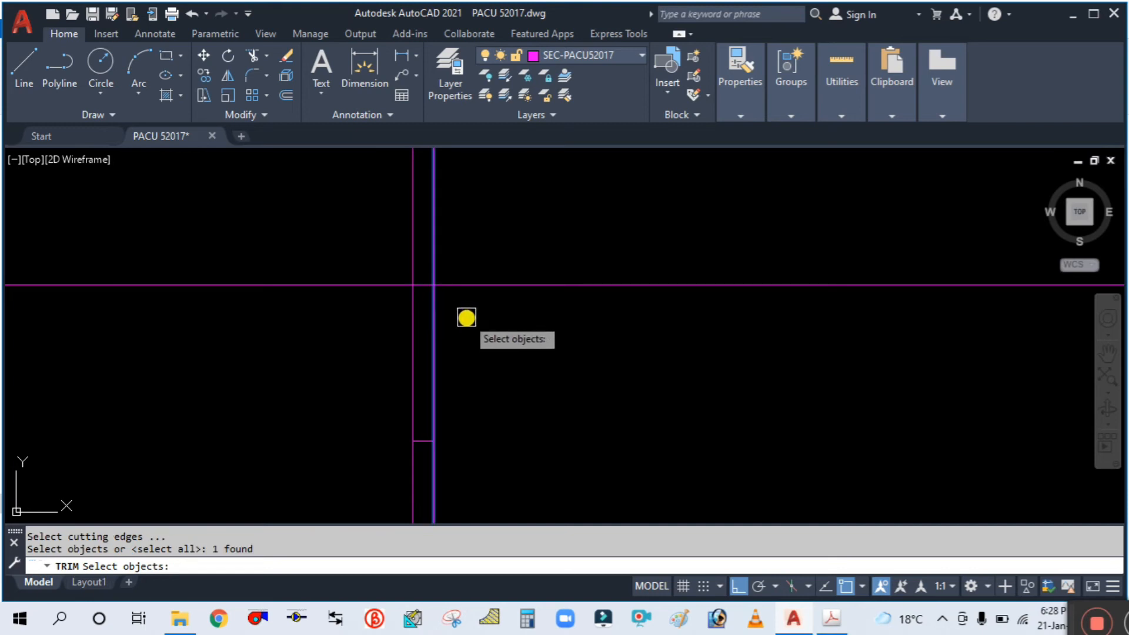
key(Return)
click(473, 286)
click(352, 285)
key(Return)
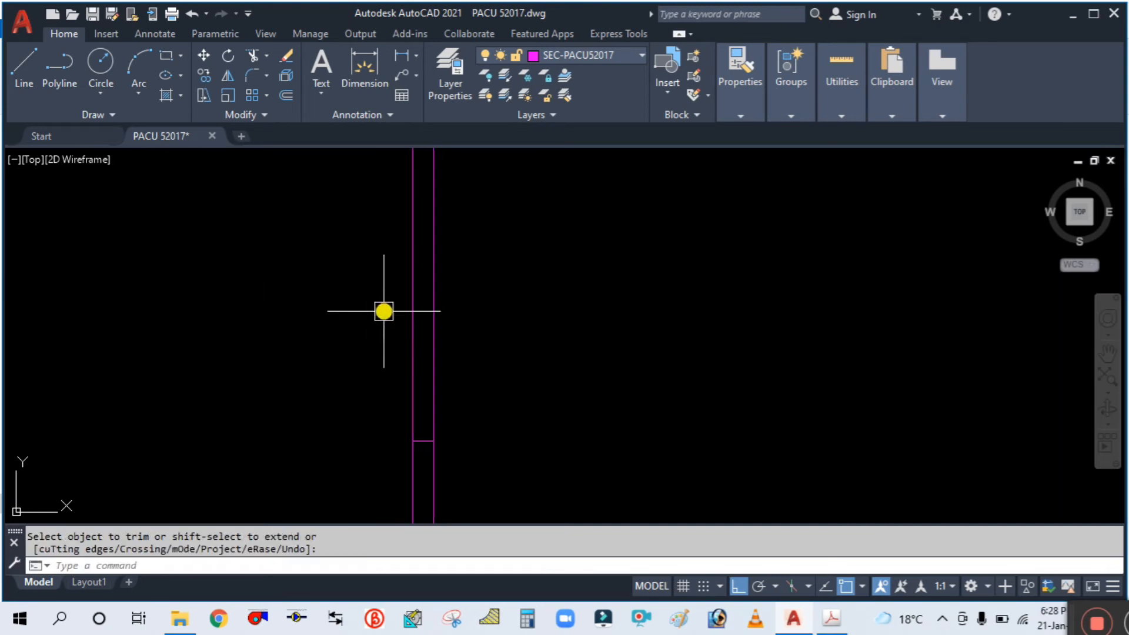
key(ctrl+z)
key(Escape)
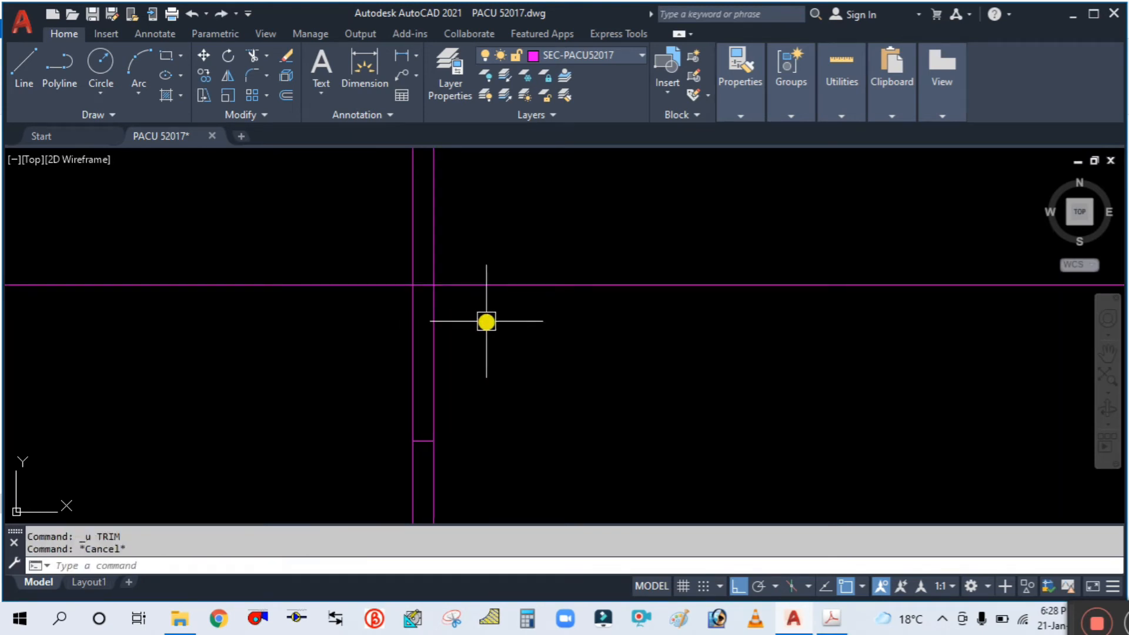
Trim only the part of the upper air opening's bottom line inside the unit, using the unit's left edge as the cutting edge.
text(tr)
key(Return)
text(t)
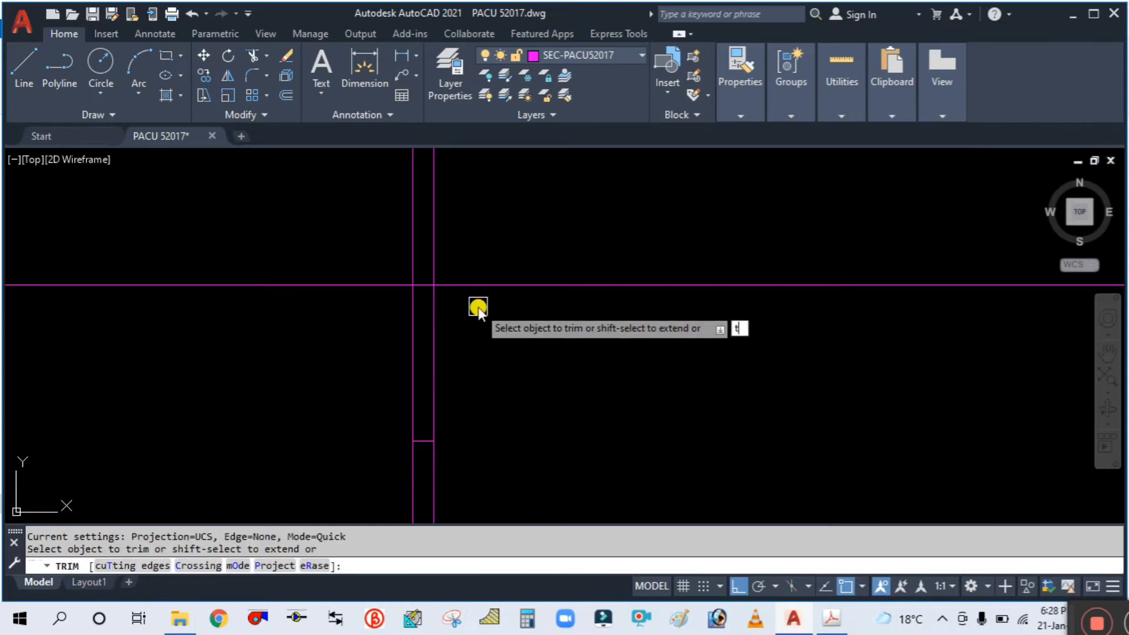
key(Return)
click(434, 316)
key(Return)
click(461, 285)
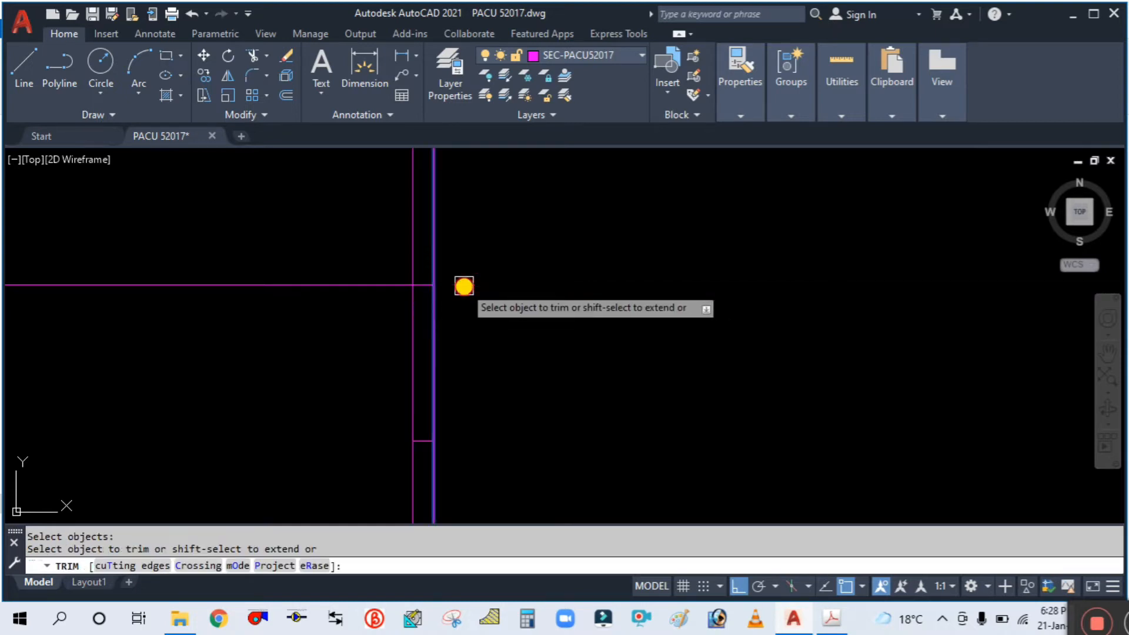
key(Escape)
Trim the upper opening's bottom line beyond its outer edge and the outer vertical line between the two air openings.
key(Return)
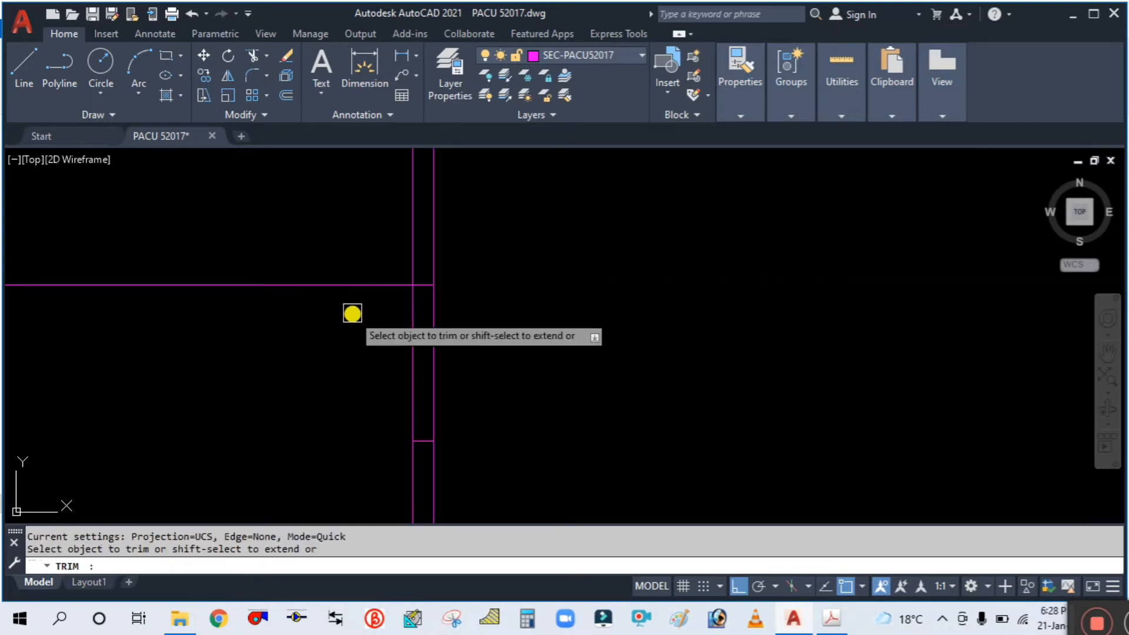
click(370, 286)
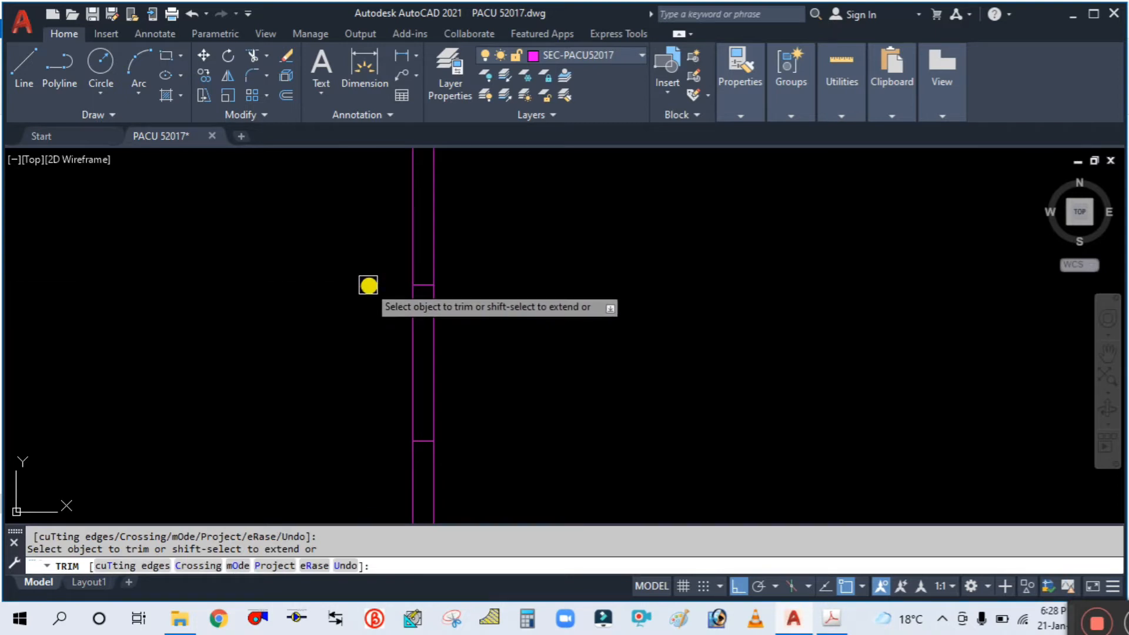
click(413, 355)
key(Escape)
scroll(403, 322, down, 5)
scroll(435, 338, up, 2)
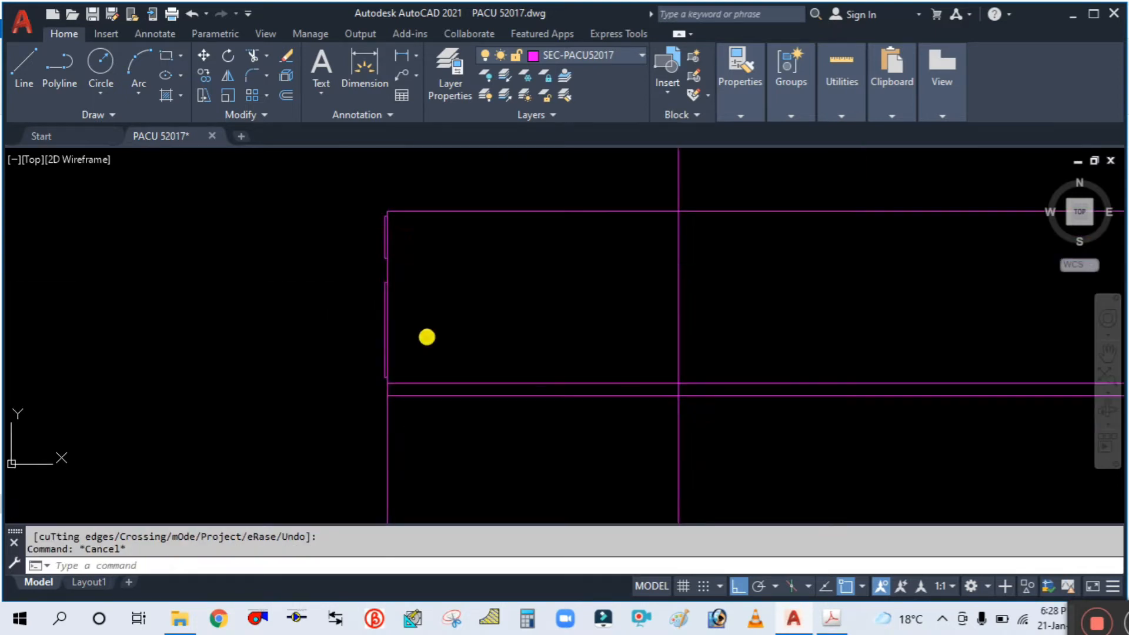
Trim the unit's left edge below the base's bottom line, using that line as the cutting edge.
scroll(397, 407, up, 3)
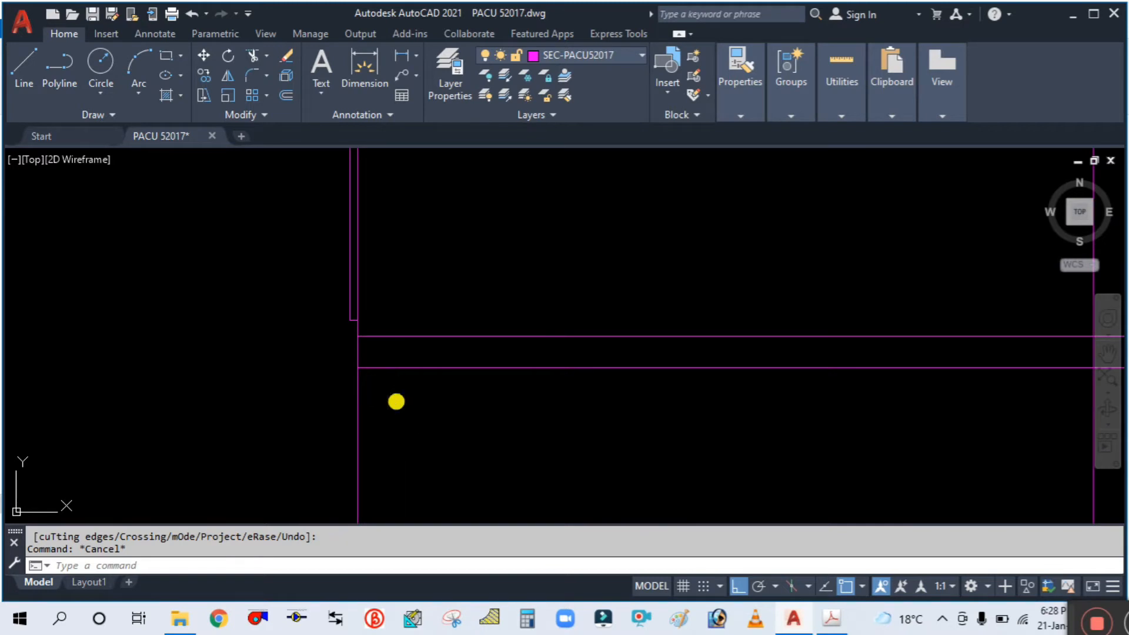
key(Return)
text(t)
key(Return)
click(396, 368)
key(Return)
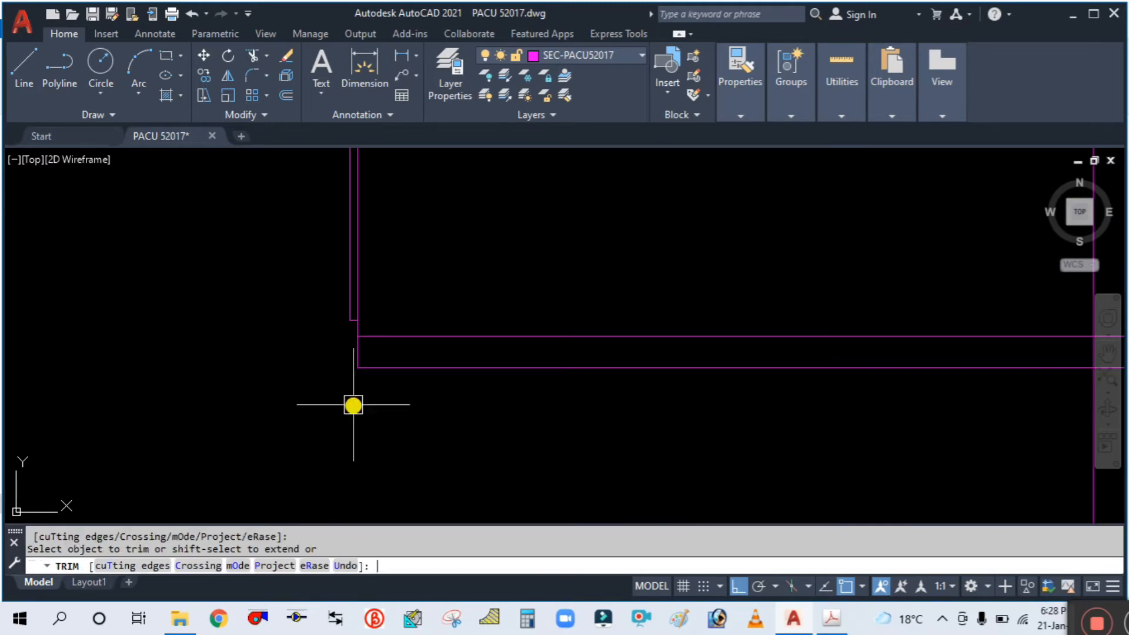
key(Escape)
Trim the unit's right vertical line below the base's bottom line.
scroll(347, 402, up, 5)
scroll(538, 405, down, 7)
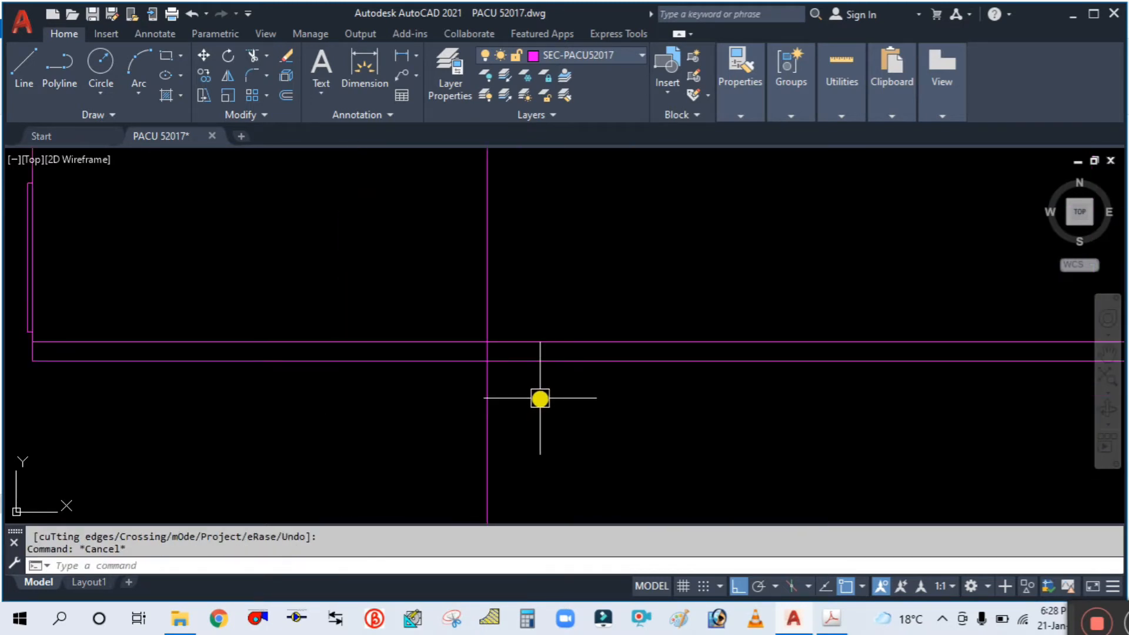
key(Return)
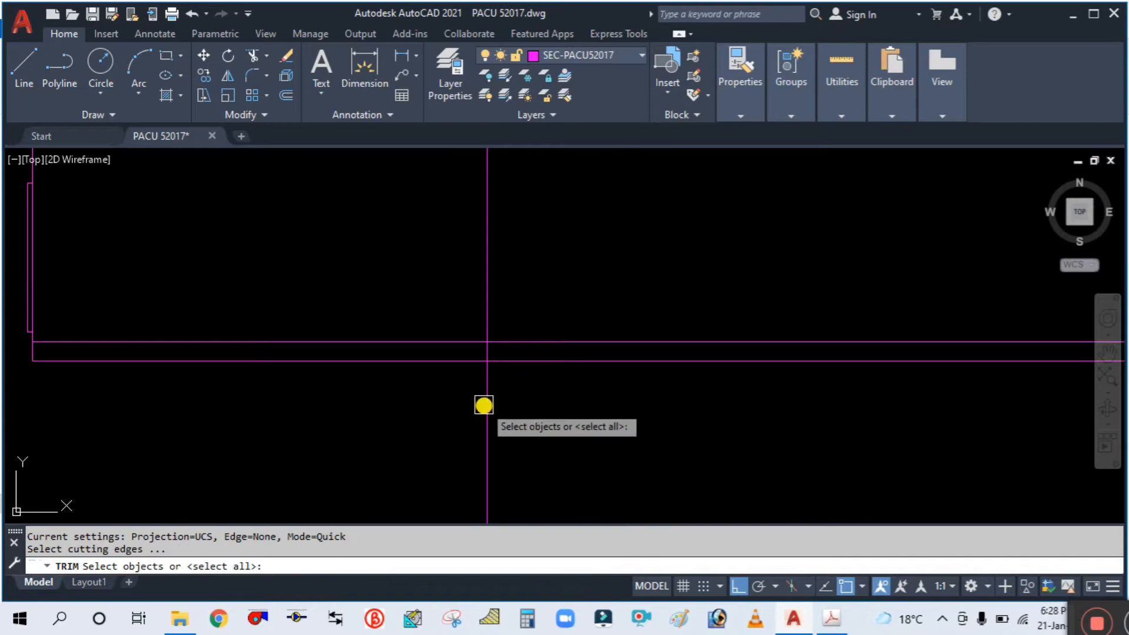
key(Return)
click(489, 405)
key(Return)
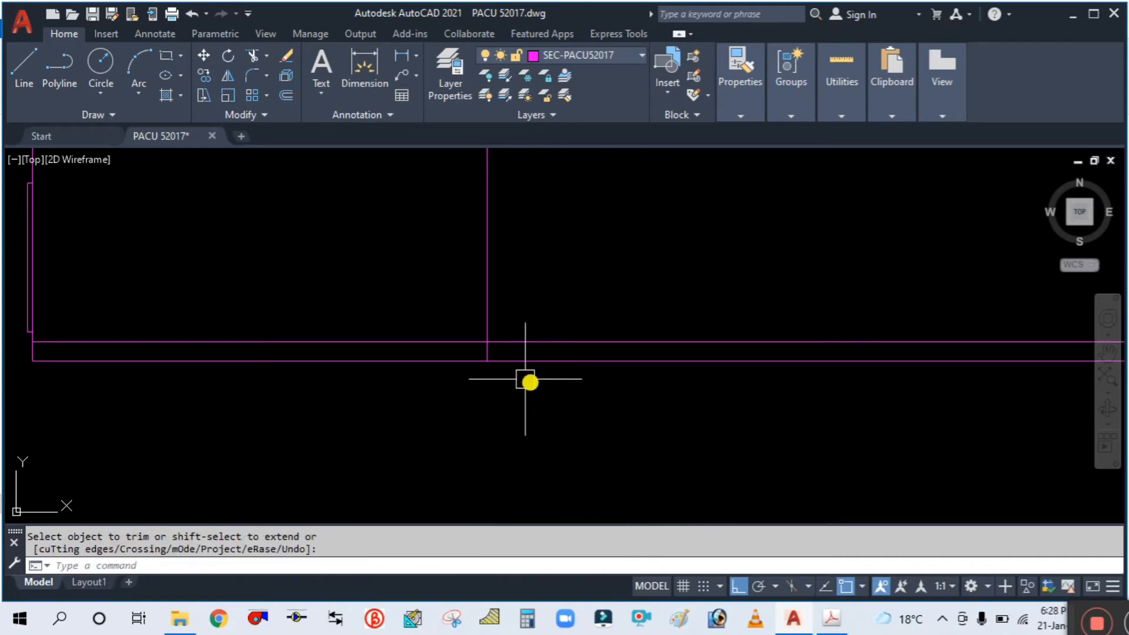
Trim the two base lines and the top line beyond the unit's right edge, and the right edge above the top line.
key(Return)
drag(539, 412, 547, 300)
middle_drag(547, 299, 548, 438)
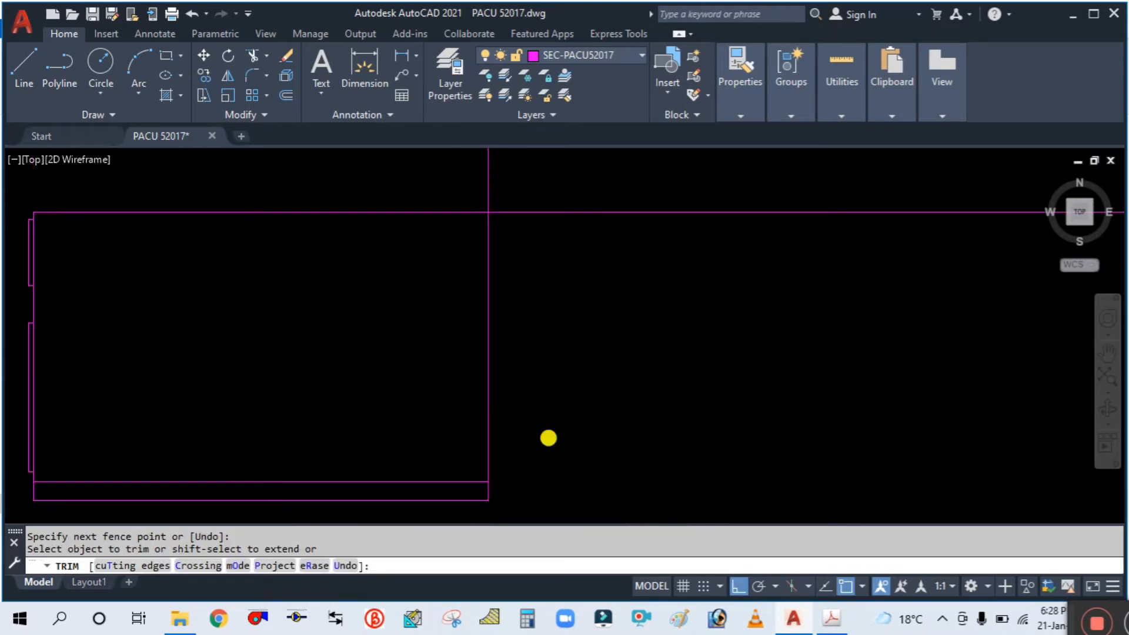
scroll(547, 400, down, 2)
click(549, 282)
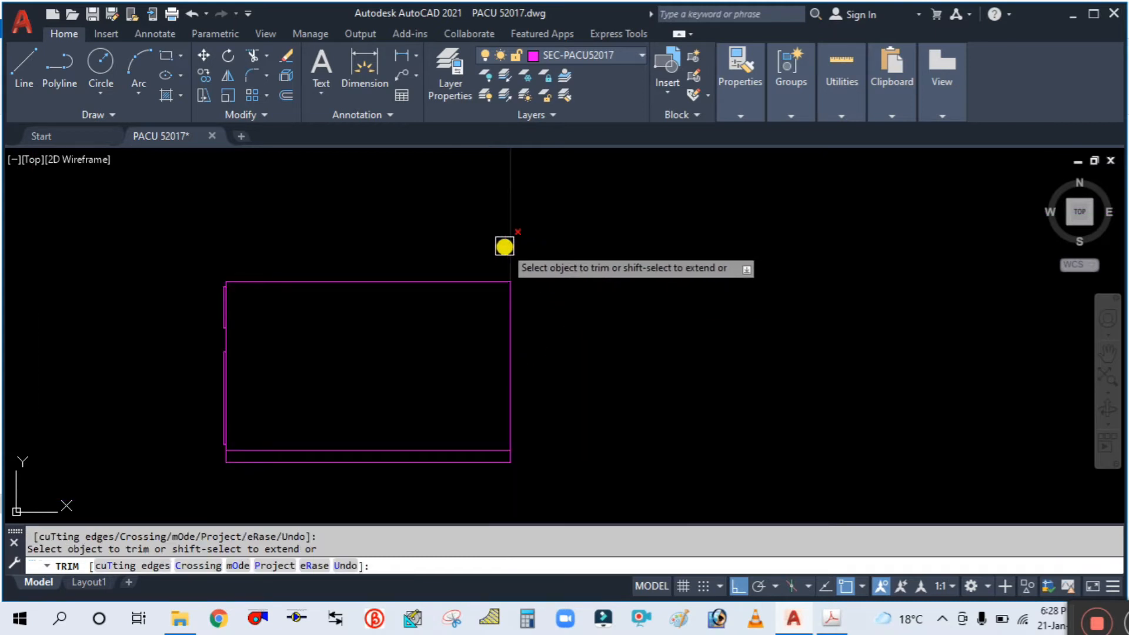
key(Escape)
scroll(492, 272, down, 4)
scroll(496, 277, up, 4)
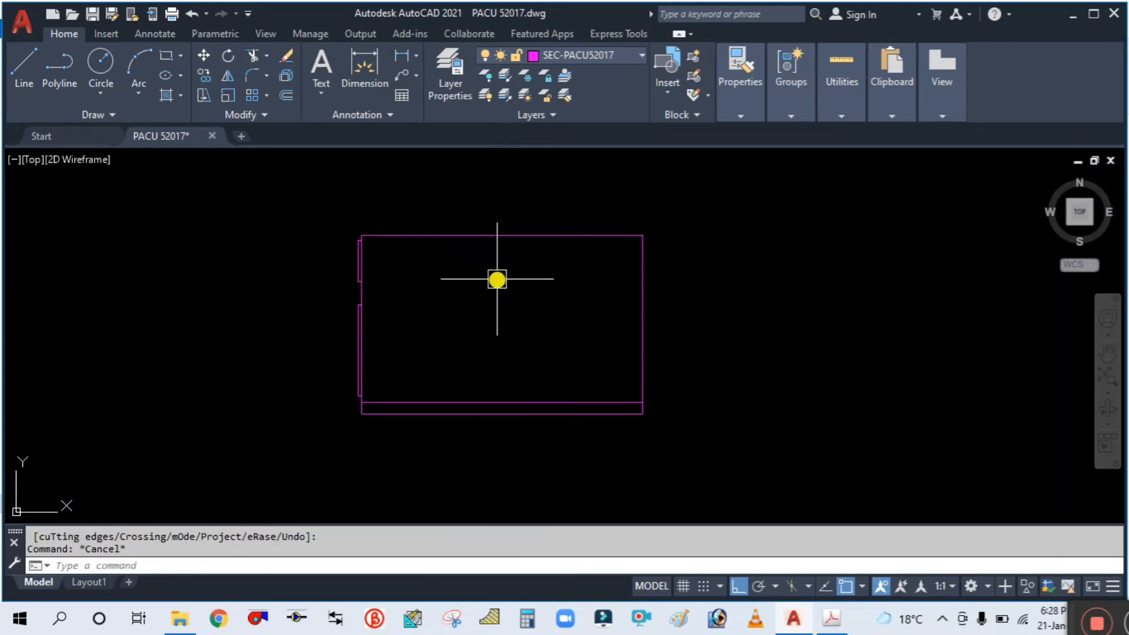
Switch to the PDF datasheet in Adobe Acrobat and examine the side elevation's width dimensions for the evaporator and condenser sections.
middle_drag(496, 277, 539, 308)
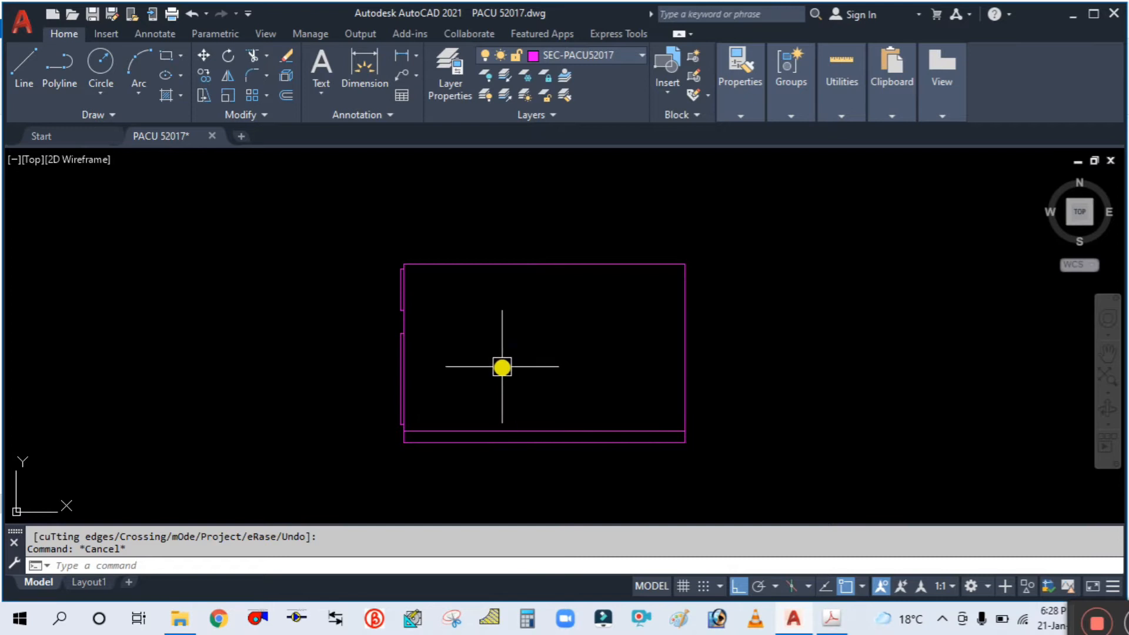
scroll(506, 365, up, 2)
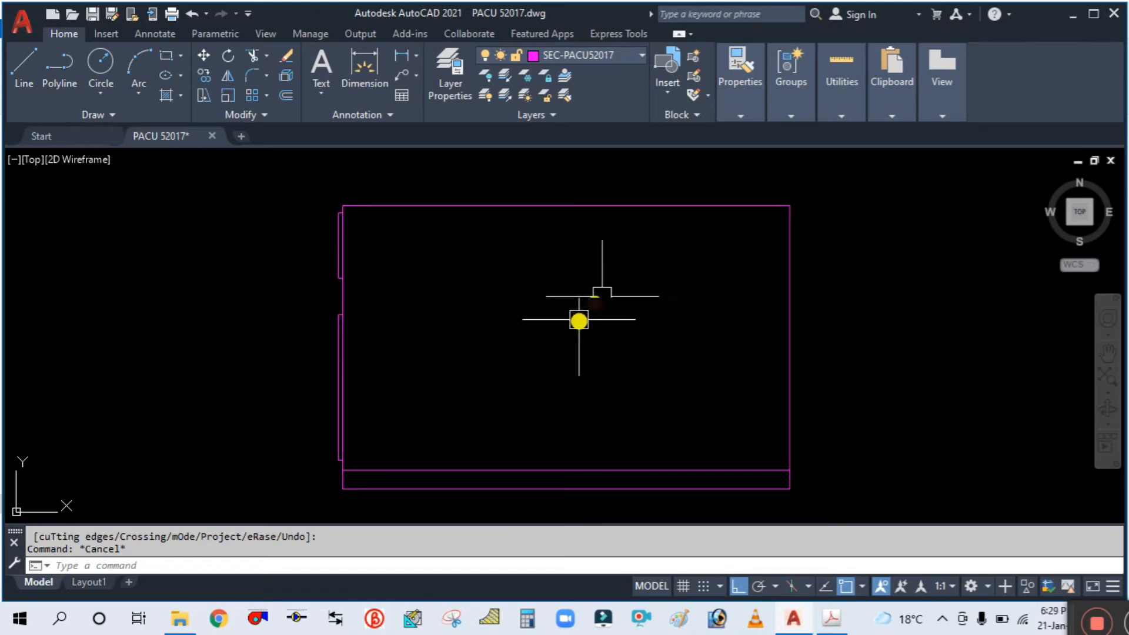
middle_drag(582, 371, 606, 354)
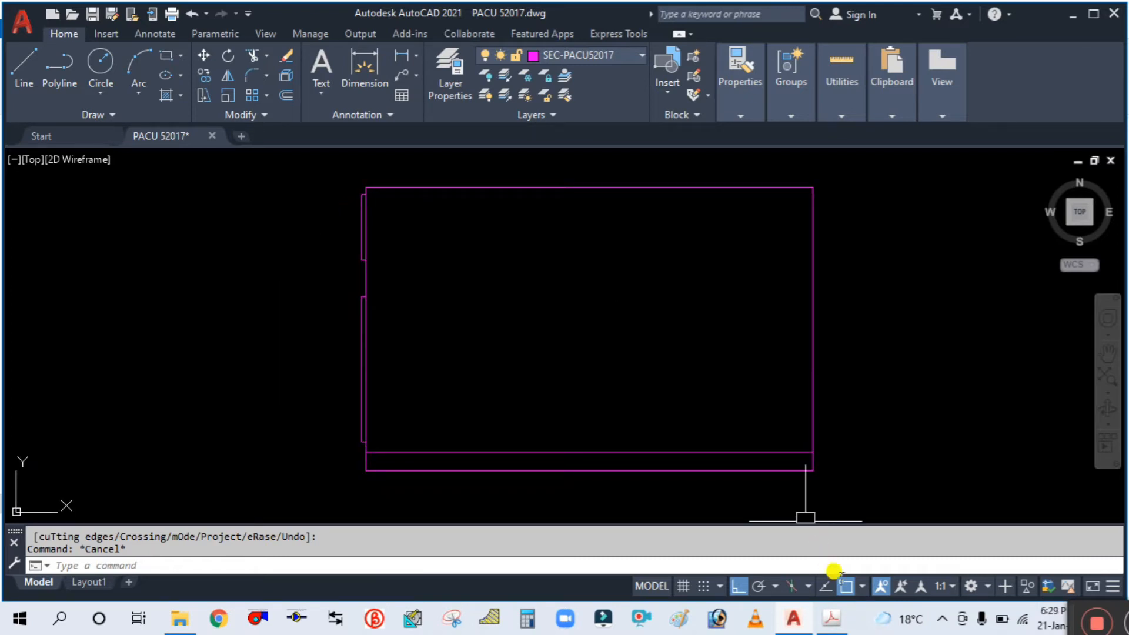
click(834, 616)
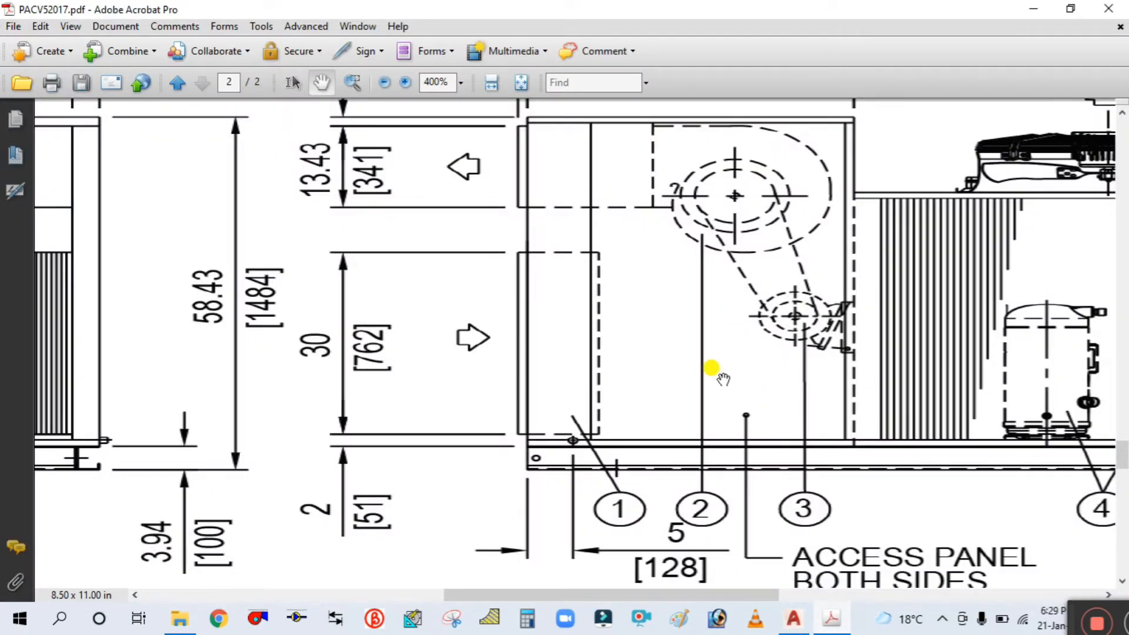
ctrl+scroll(723, 378, down, 3)
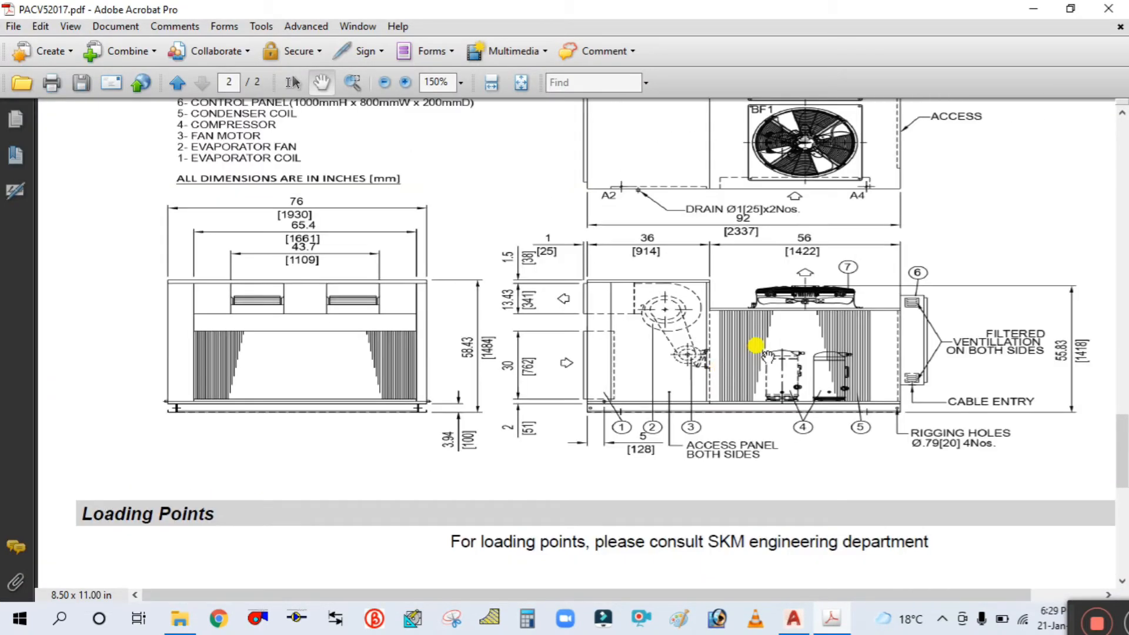
drag(767, 356, 637, 398)
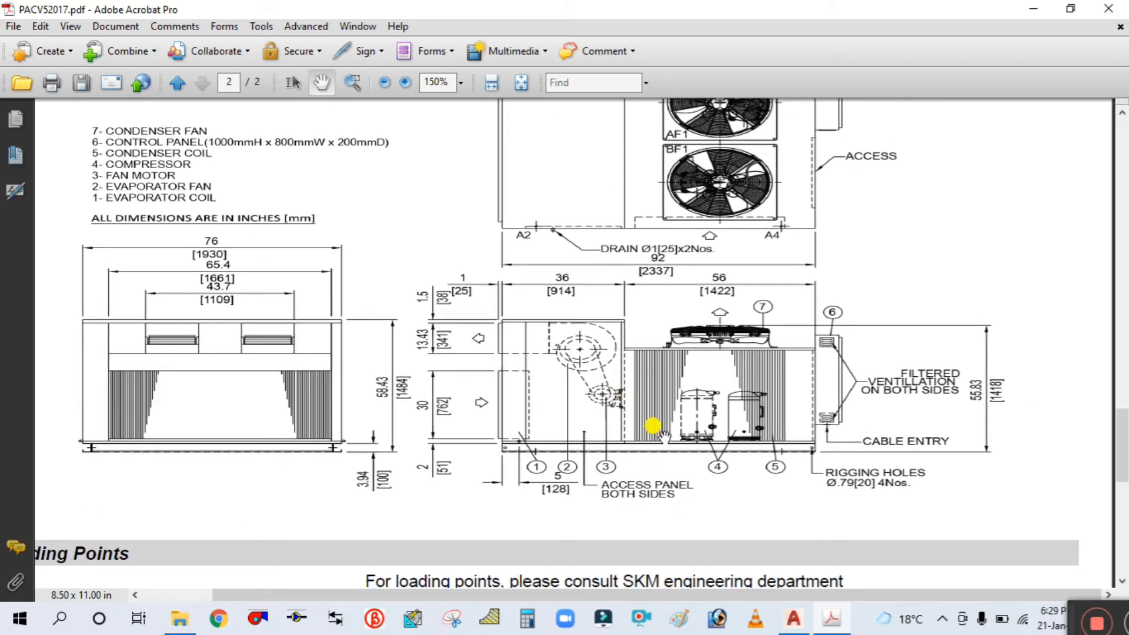
ctrl+scroll(663, 436, up, 1)
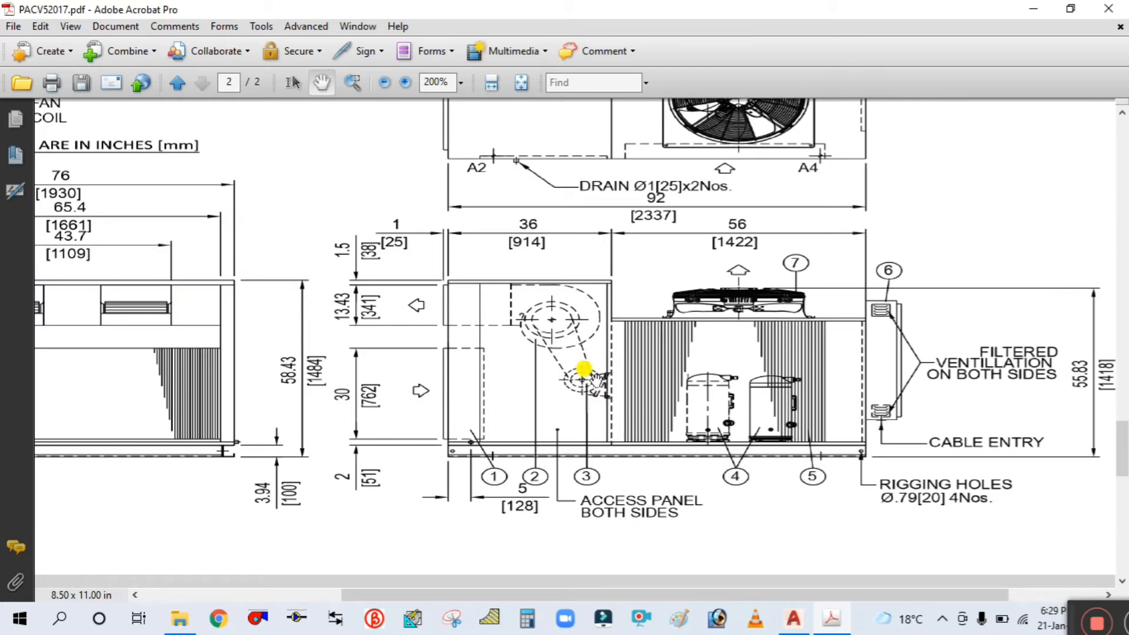
ctrl+scroll(565, 373, down, 1)
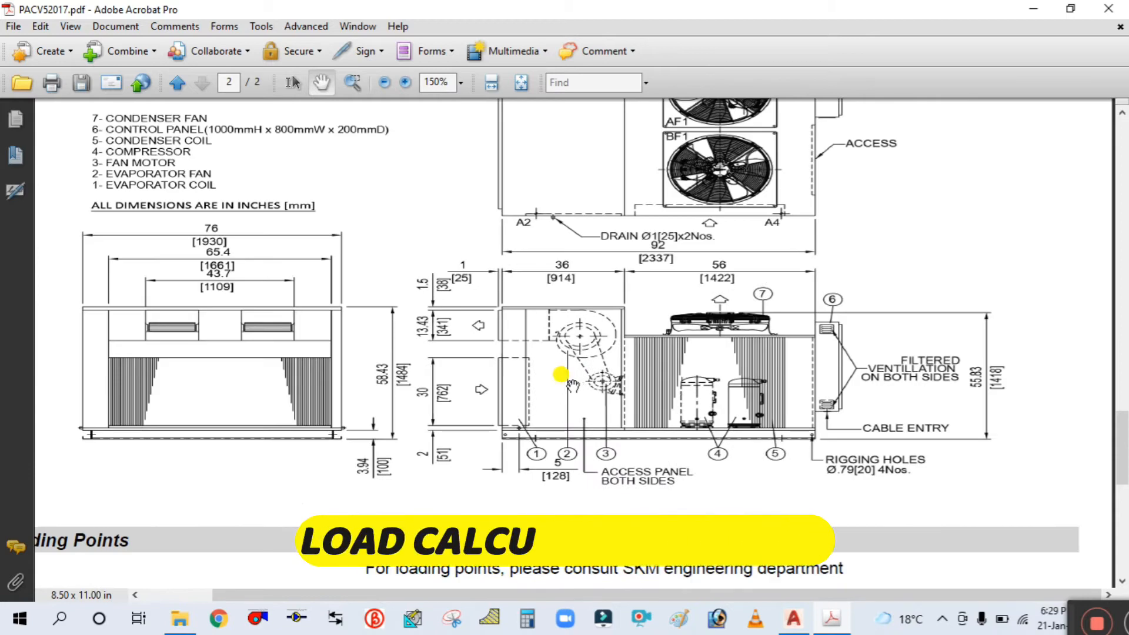
drag(529, 391, 531, 416)
ctrl+scroll(589, 381, up, 1)
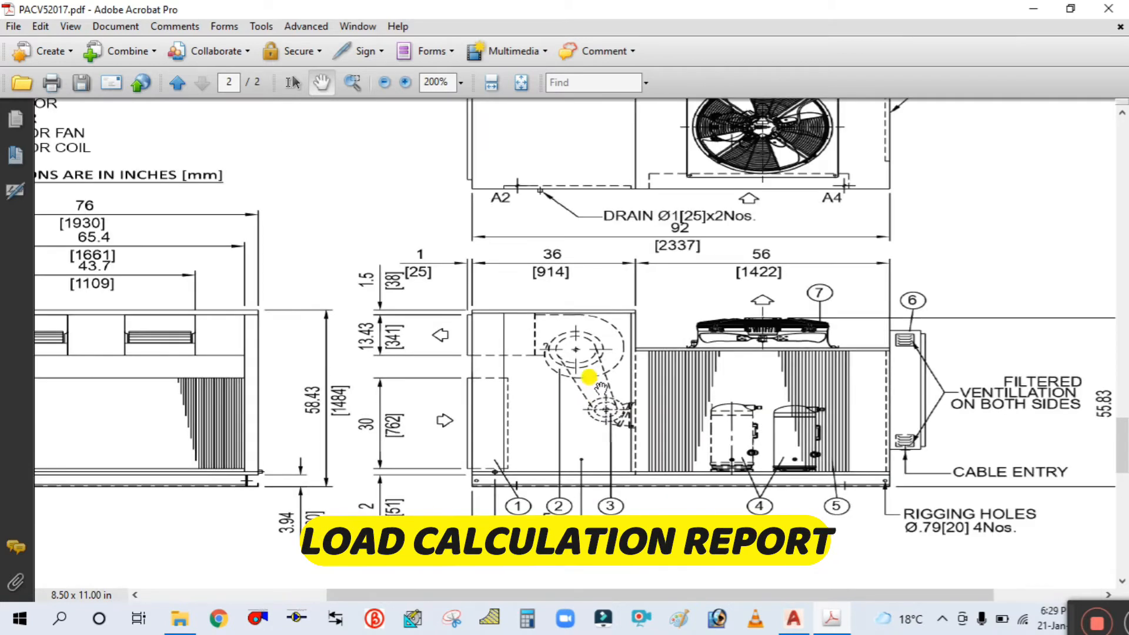
drag(587, 373, 557, 404)
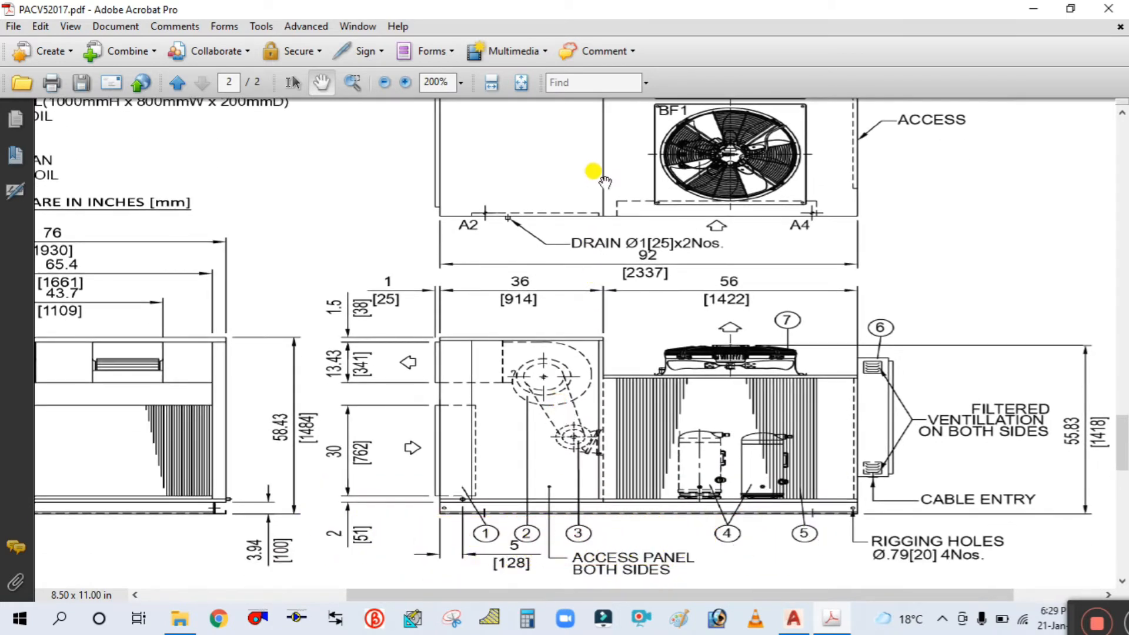
drag(588, 343, 588, 418)
ctrl+scroll(479, 383, up, 2)
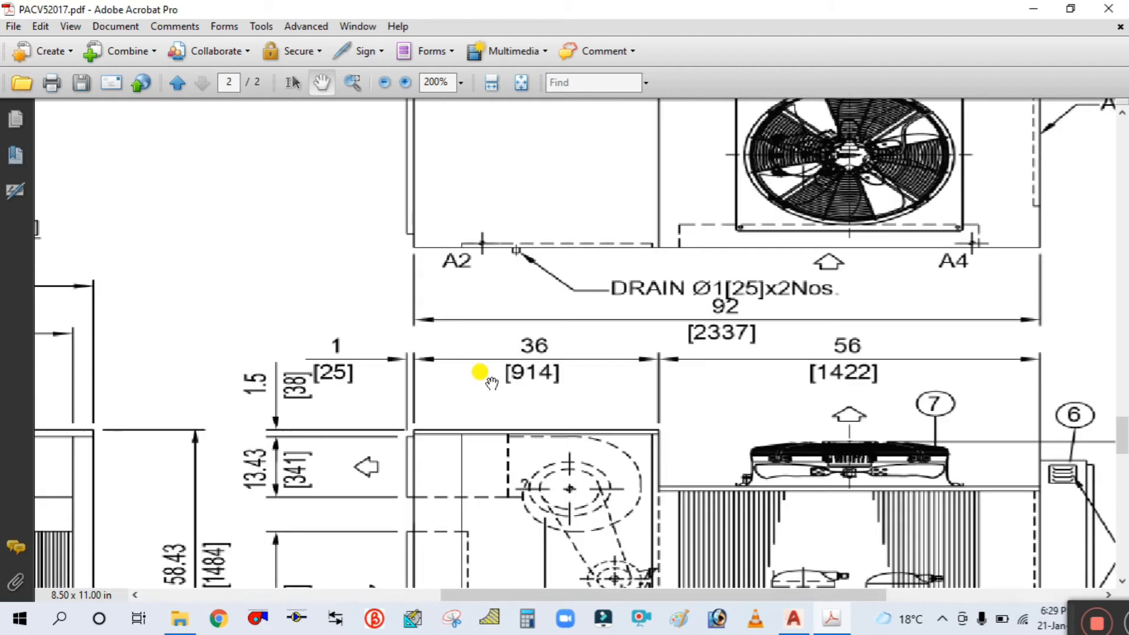
ctrl+scroll(716, 403, down, 2)
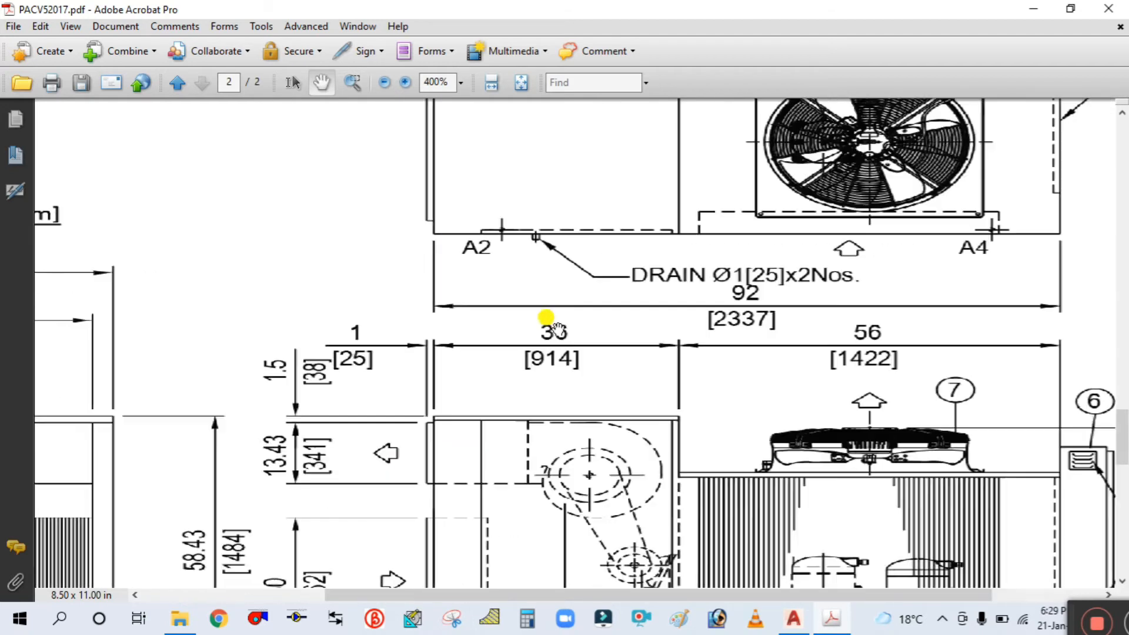
Switch back to AutoCAD and offset the unit's left edge 914 to the right to mark the evaporator section's end.
click(793, 618)
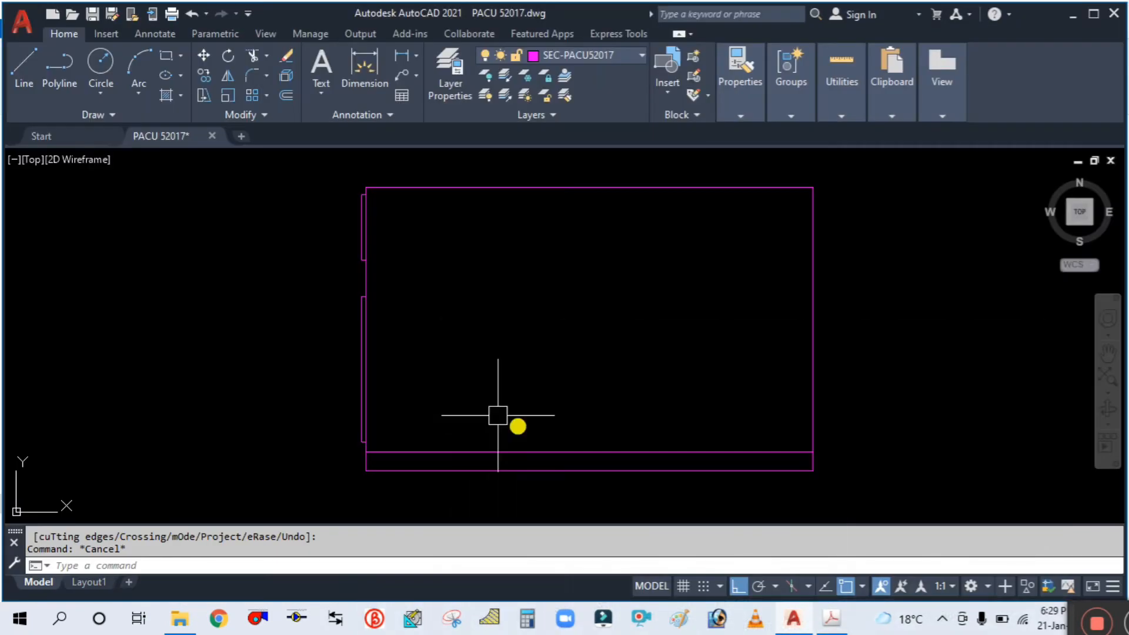
text(o)
key(Return)
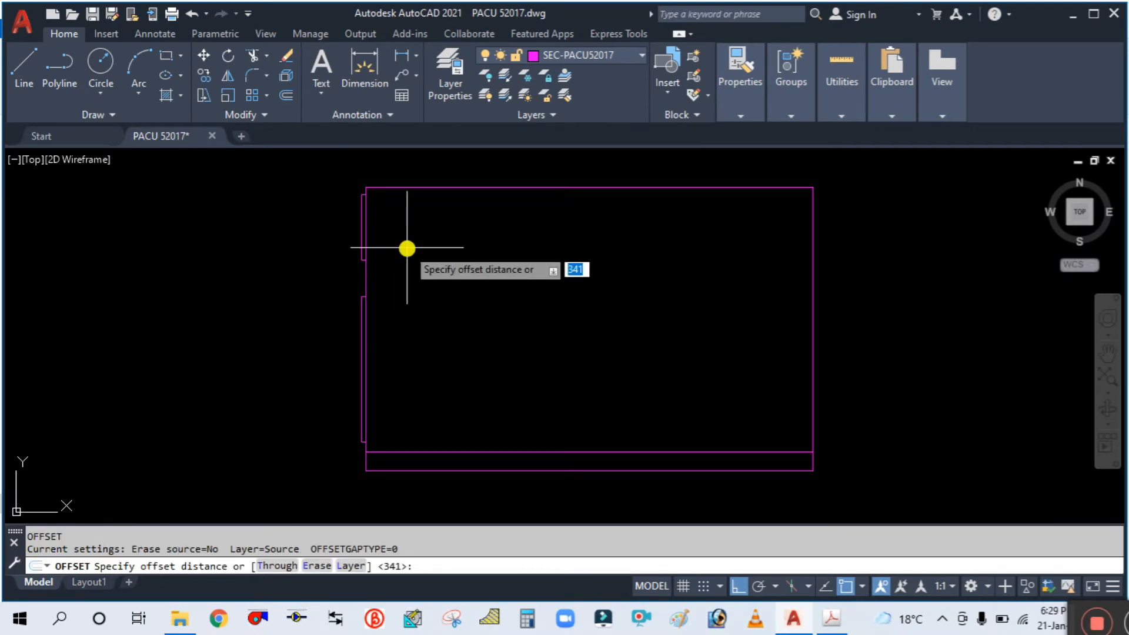
text(914)
key(Return)
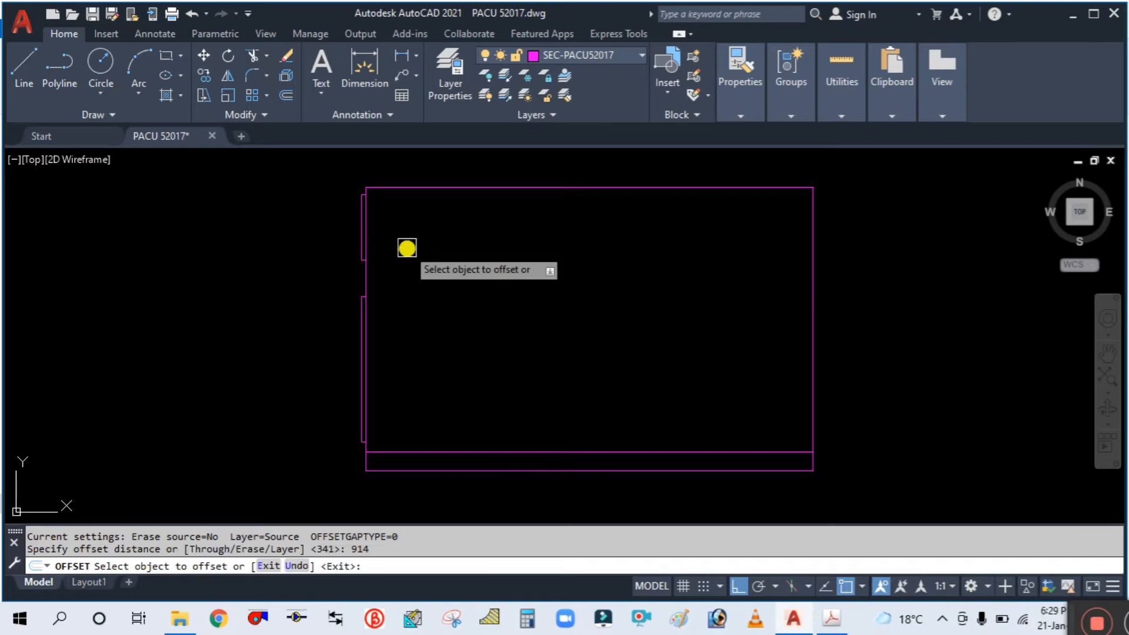
scroll(358, 176, up, 2)
click(379, 265)
scroll(385, 265, down, 3)
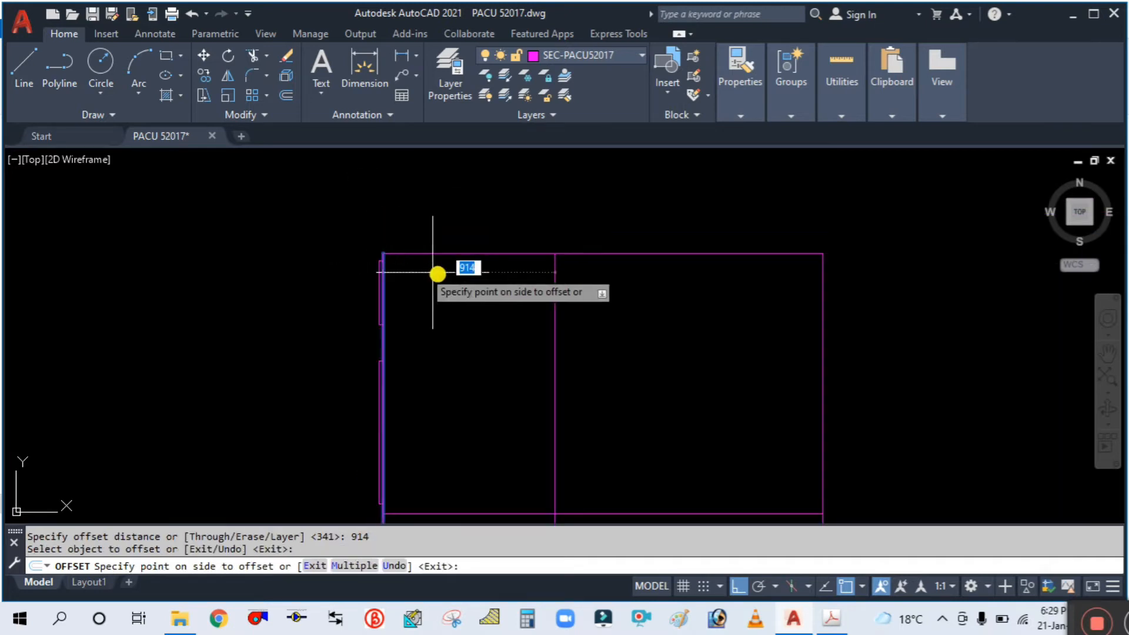
click(567, 288)
key(Escape)
scroll(635, 343, down, 4)
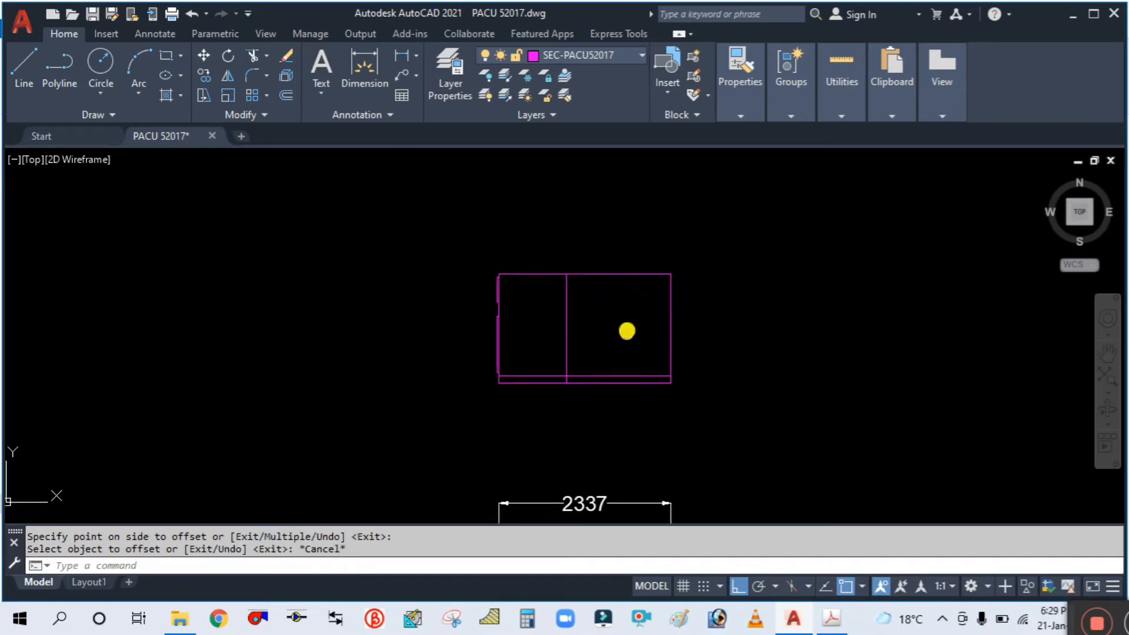
Check the condenser side's height in the PDF datasheet and offset the unit's bottom line 1418 upward in AutoCAD.
click(831, 618)
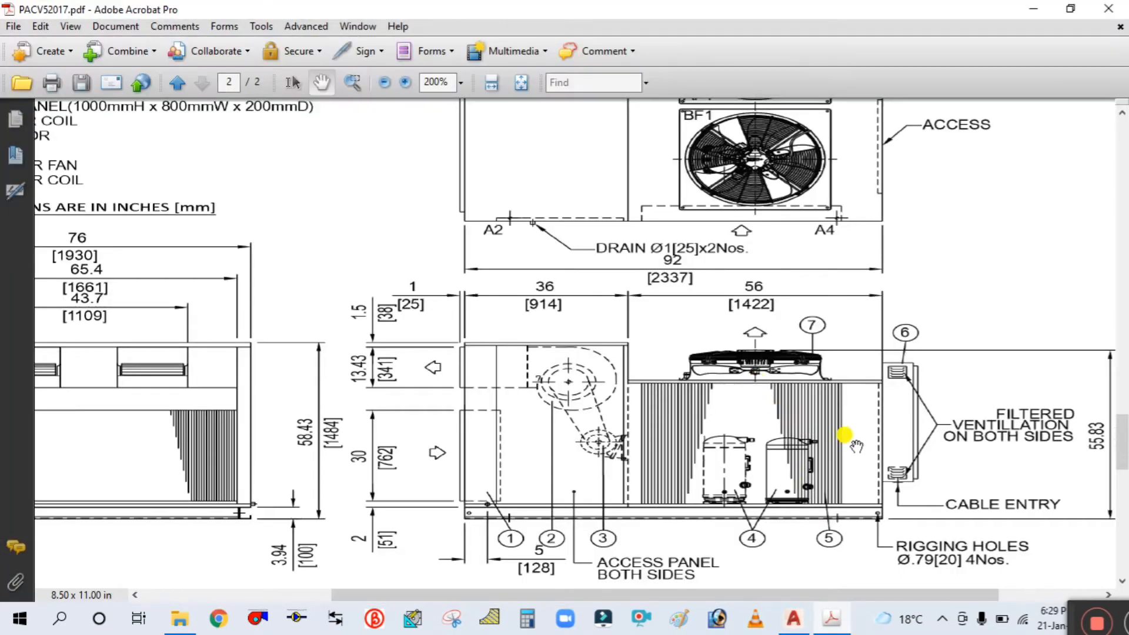
mouse_move(856, 445)
mouse_down()
mouse_move(683, 385)
mouse_move(669, 447)
mouse_up()
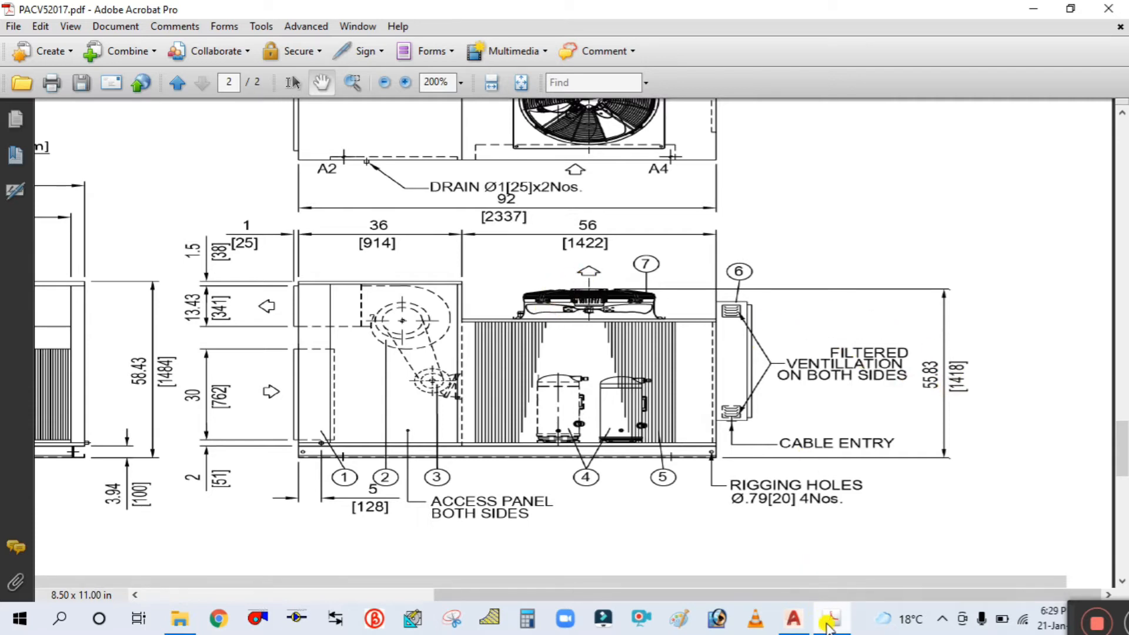
click(793, 618)
middle_drag(611, 346, 604, 384)
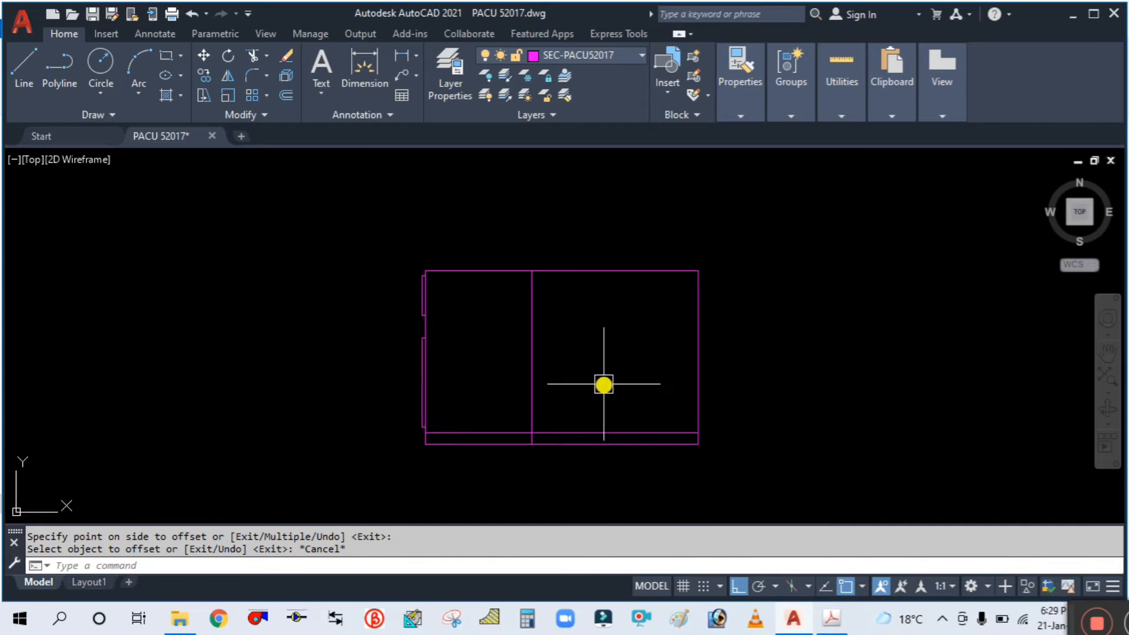
key(space)
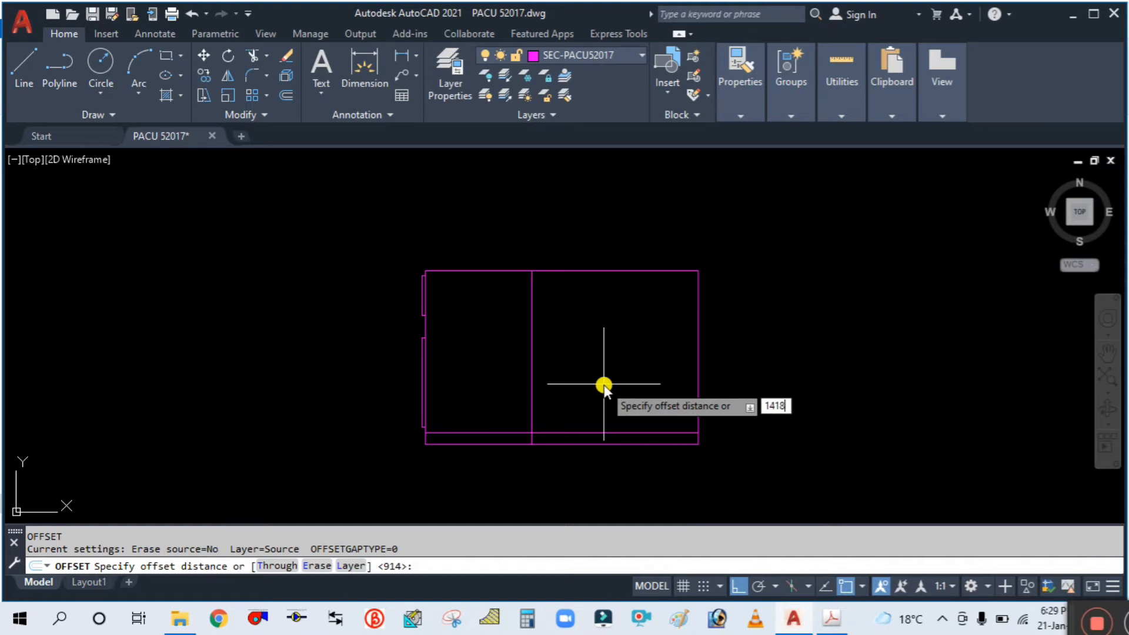
key(Return)
scroll(618, 416, up, 2)
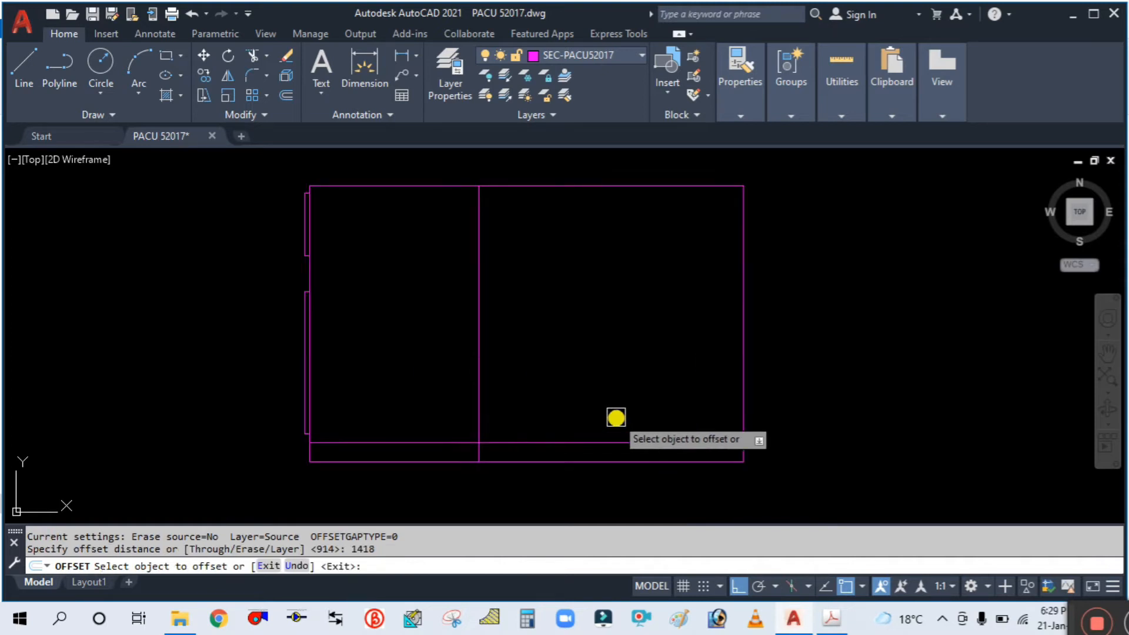
click(617, 460)
click(605, 265)
key(Escape)
Compare the offset line's position with the condenser section's height in the PDF datasheet's side elevation.
middle_drag(515, 238, 496, 308)
scroll(513, 278, up, 2)
middle_drag(540, 400, 518, 322)
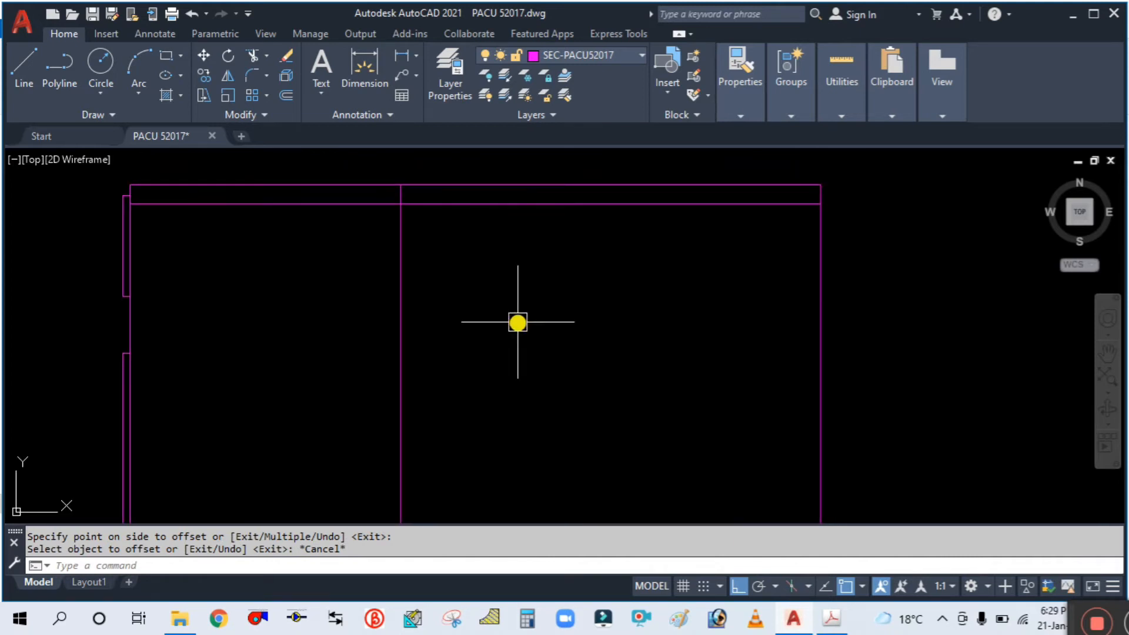
scroll(517, 323, down, 2)
click(828, 627)
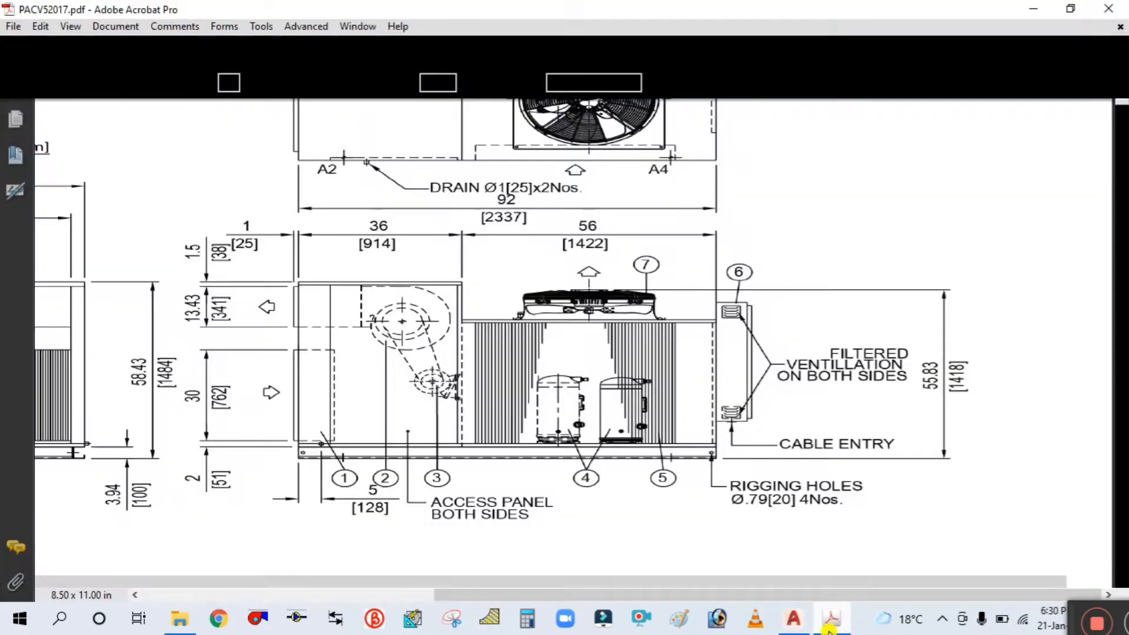
click(829, 627)
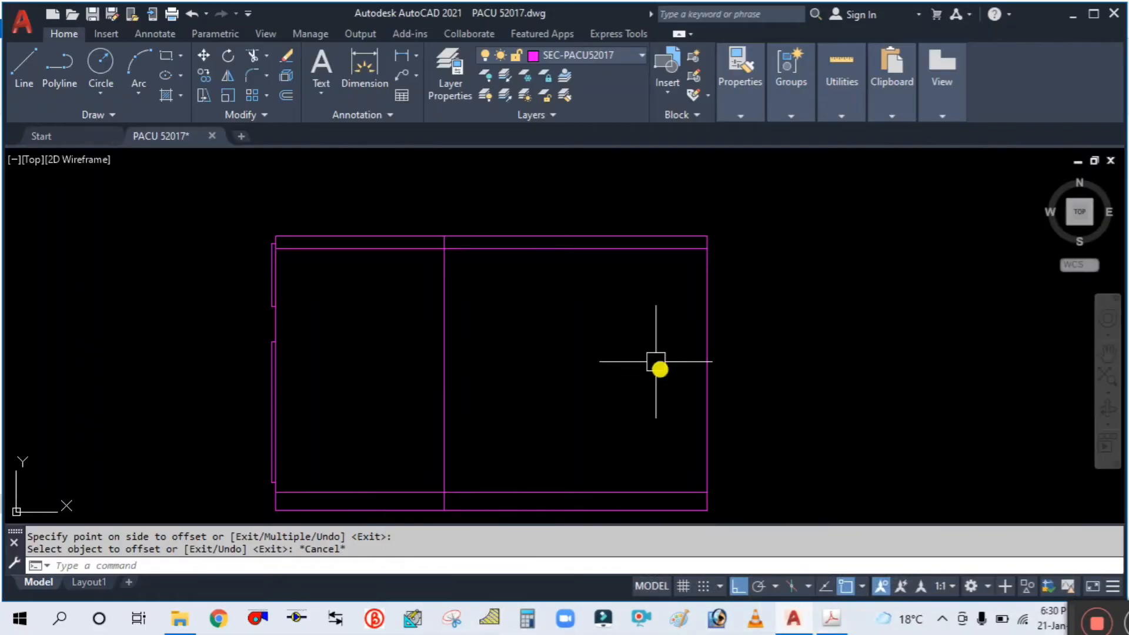
Trim the upper top line and right edge above the condenser section, and the lower top line inside the evaporator section.
scroll(570, 265, up, 2)
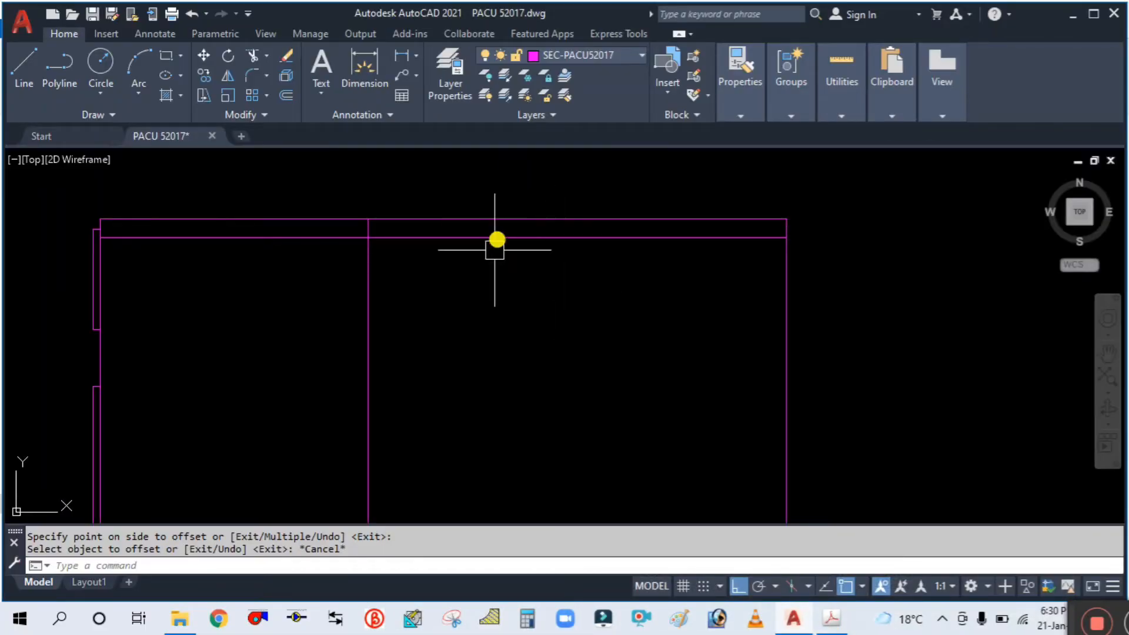
text(tr)
key(Return)
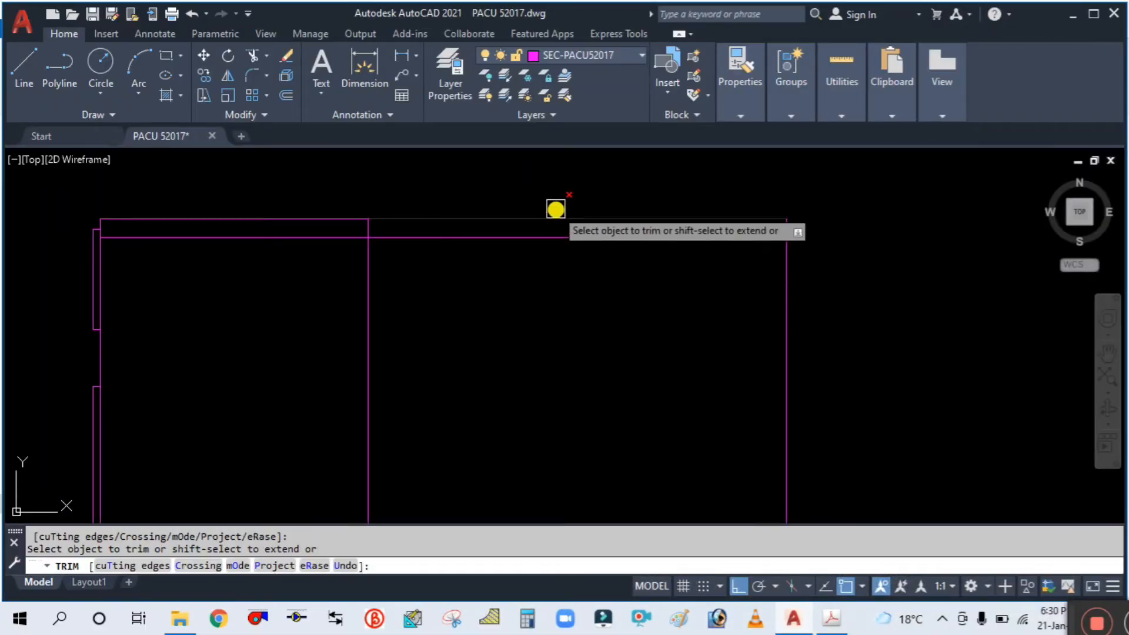
click(554, 218)
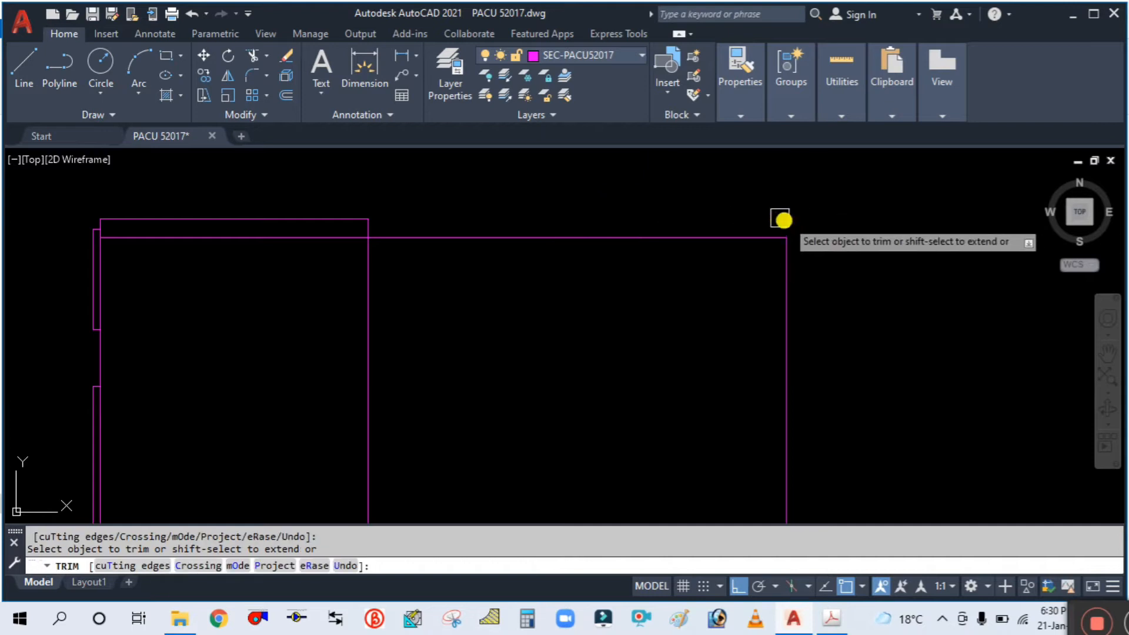
key(Escape)
key(Return)
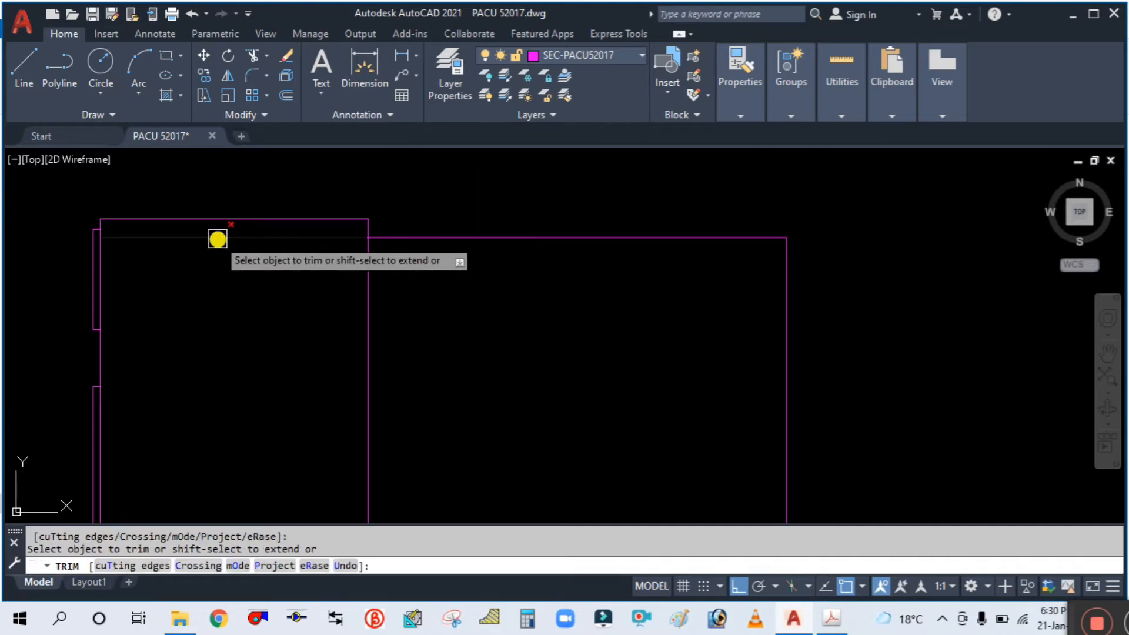
key(Escape)
scroll(434, 244, down, 4)
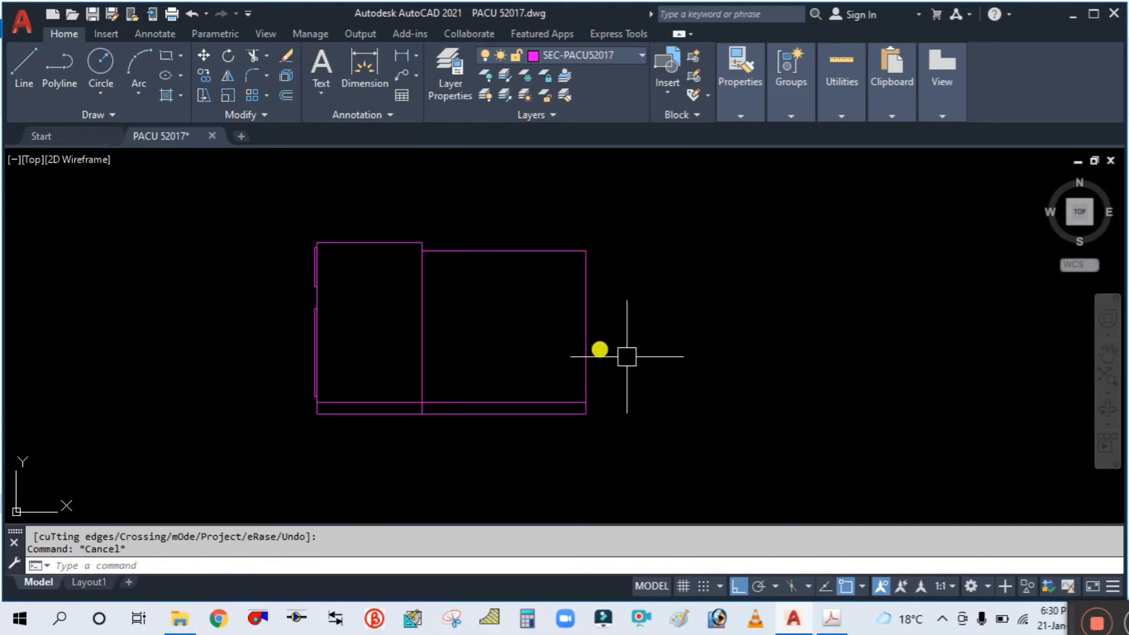
Switch to the PDF datasheet in Adobe Acrobat and examine the side elevation's evaporator, air opening and condenser dimensions.
click(833, 619)
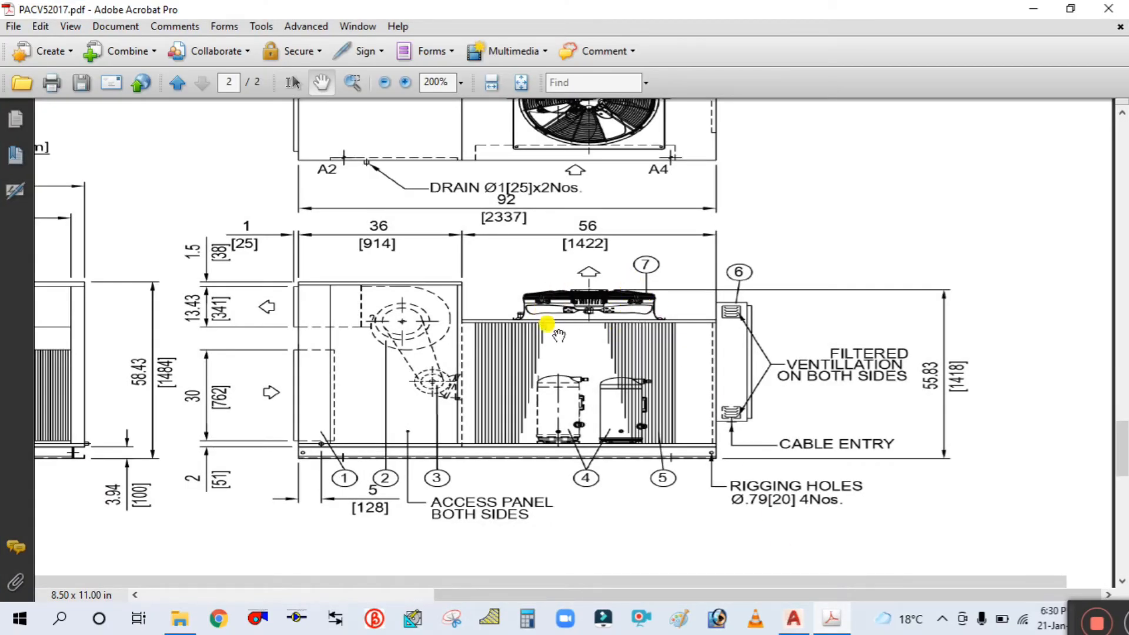
mouse_move(559, 335)
mouse_down()
mouse_move(553, 415)
mouse_move(692, 357)
mouse_move(702, 322)
mouse_up()
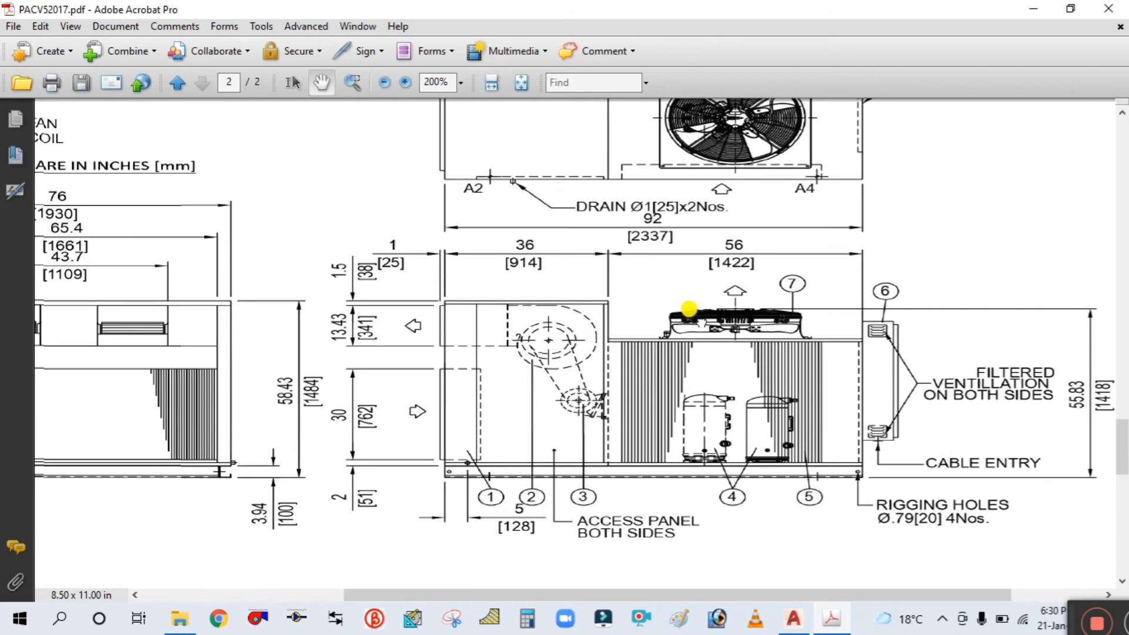
ctrl+scroll(567, 336, down, 1)
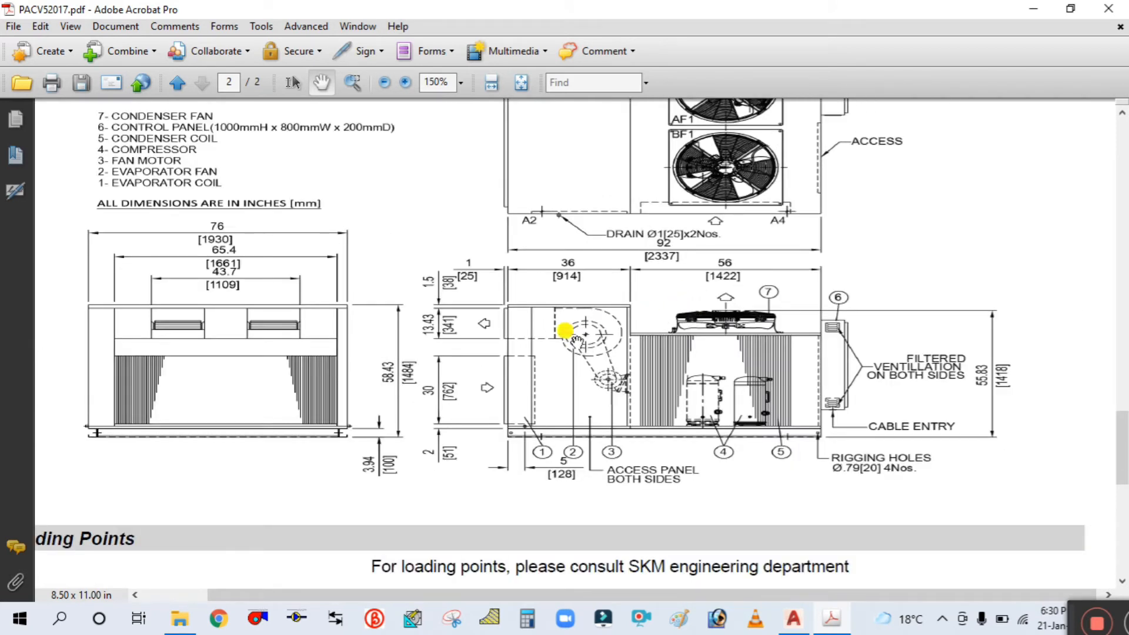
drag(385, 353, 422, 412)
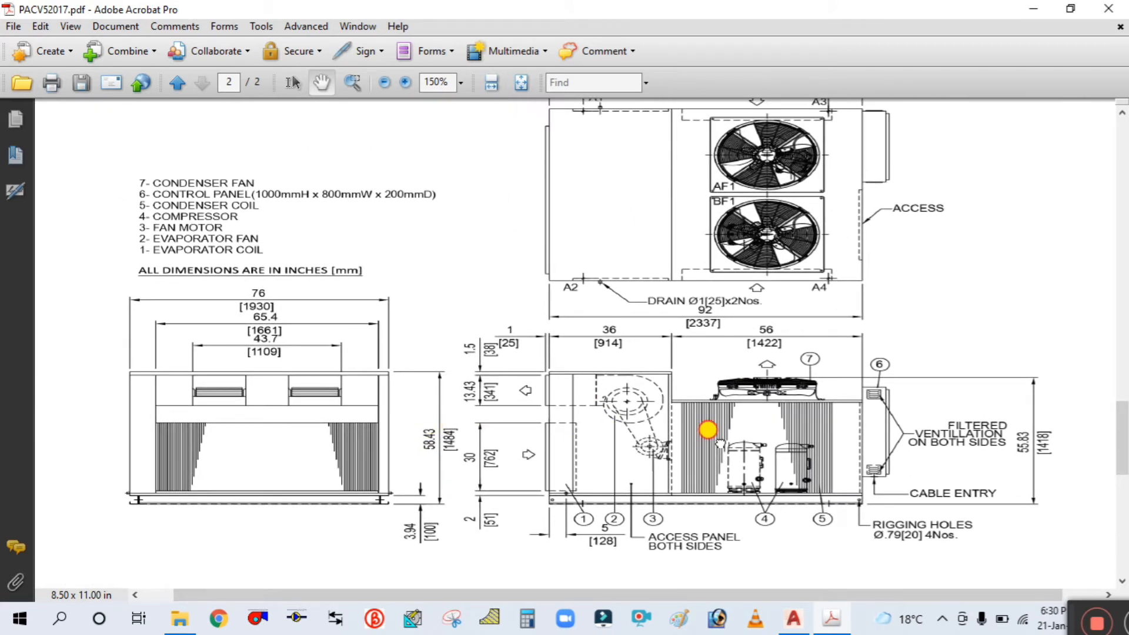
drag(705, 428, 684, 368)
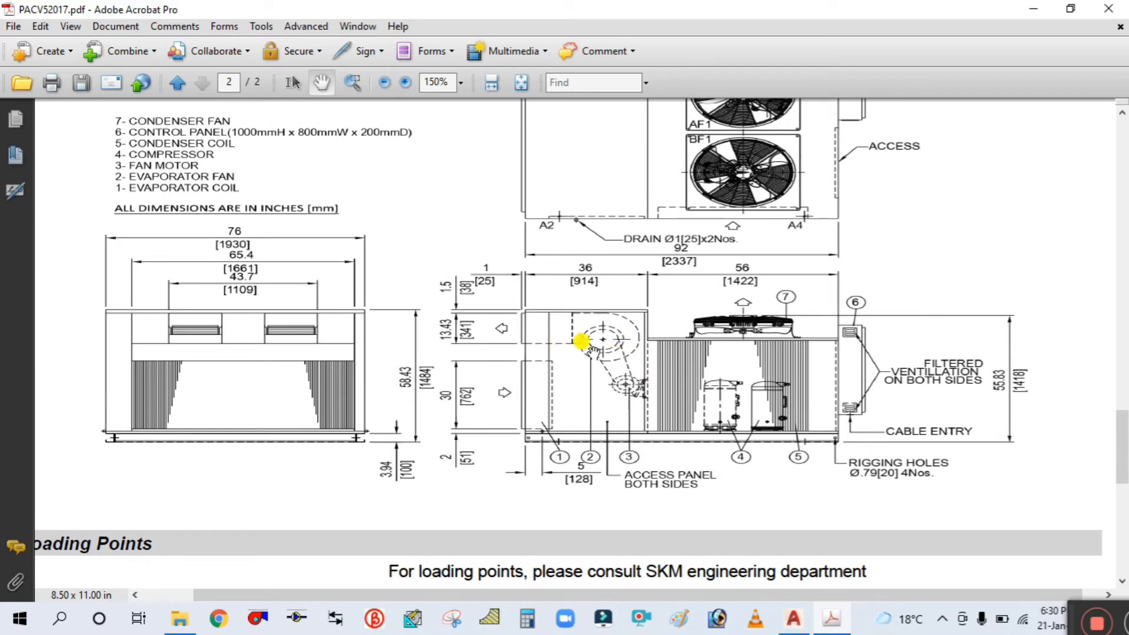
ctrl+scroll(582, 342, up, 2)
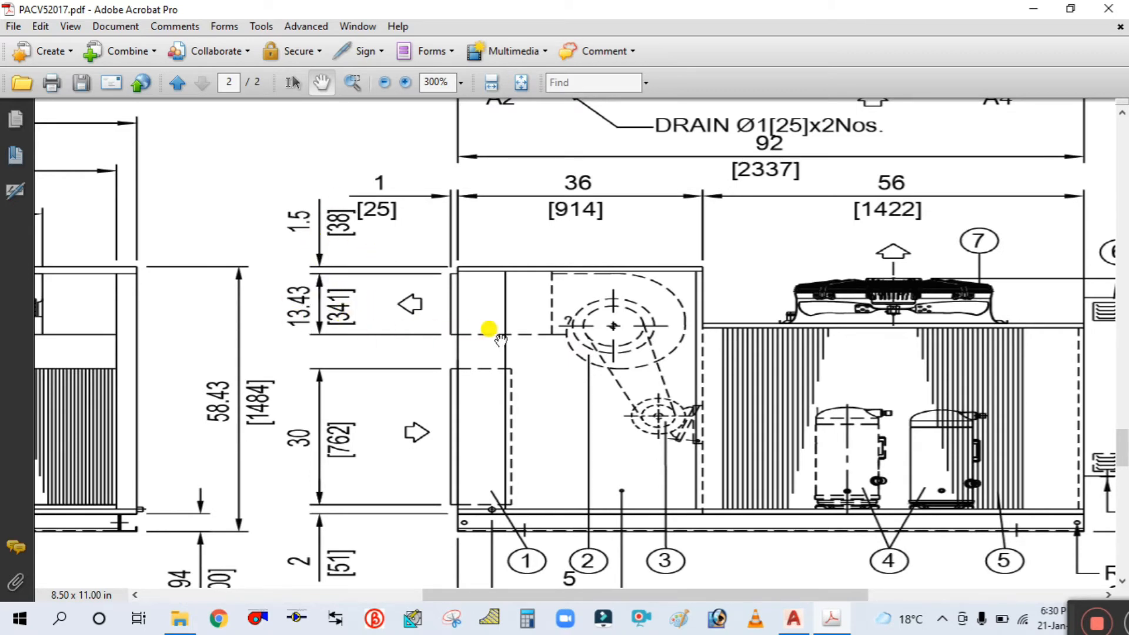
ctrl+scroll(465, 316, down, 3)
ctrl+scroll(485, 327, up, 3)
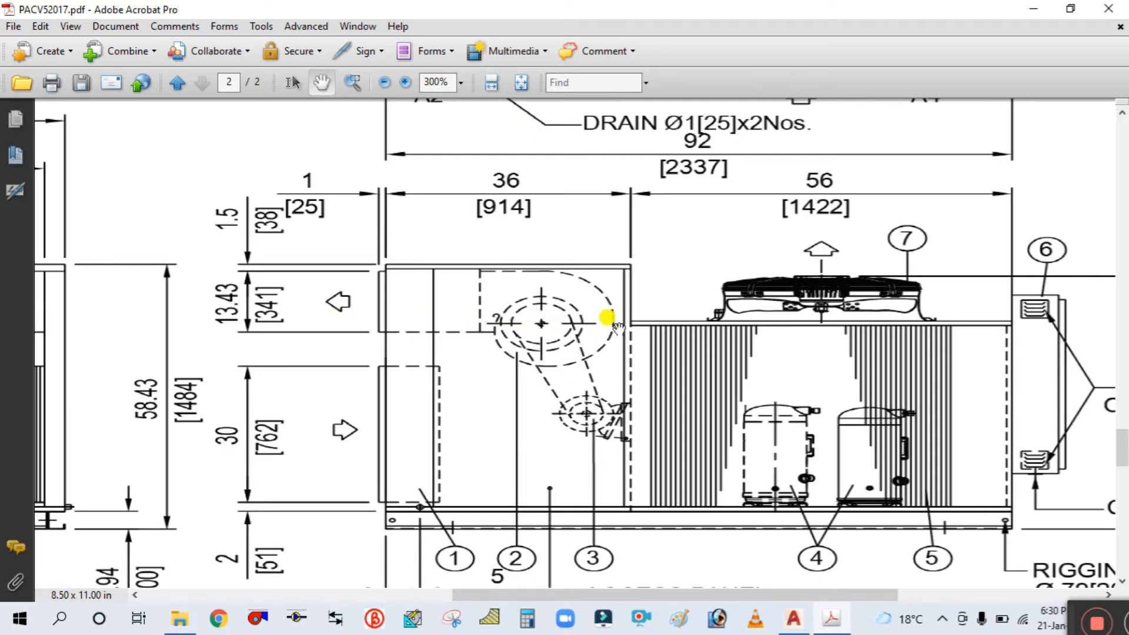
ctrl+scroll(628, 328, down, 3)
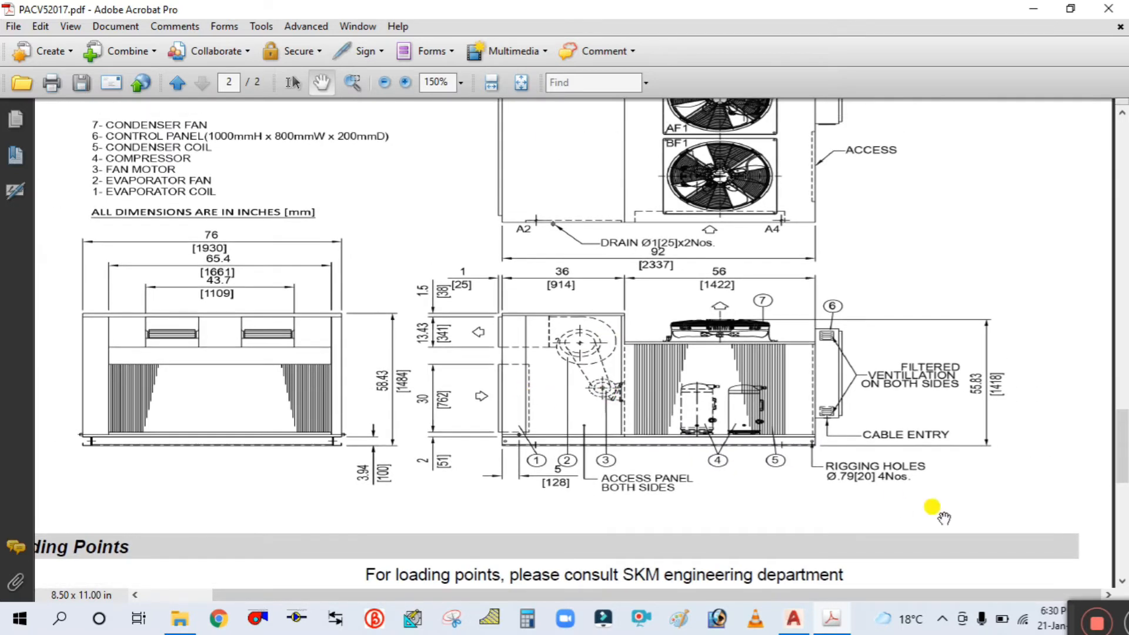
Switch back to AutoCAD, and add 341 and 38 in Calculator.
click(831, 620)
scroll(459, 250, up, 3)
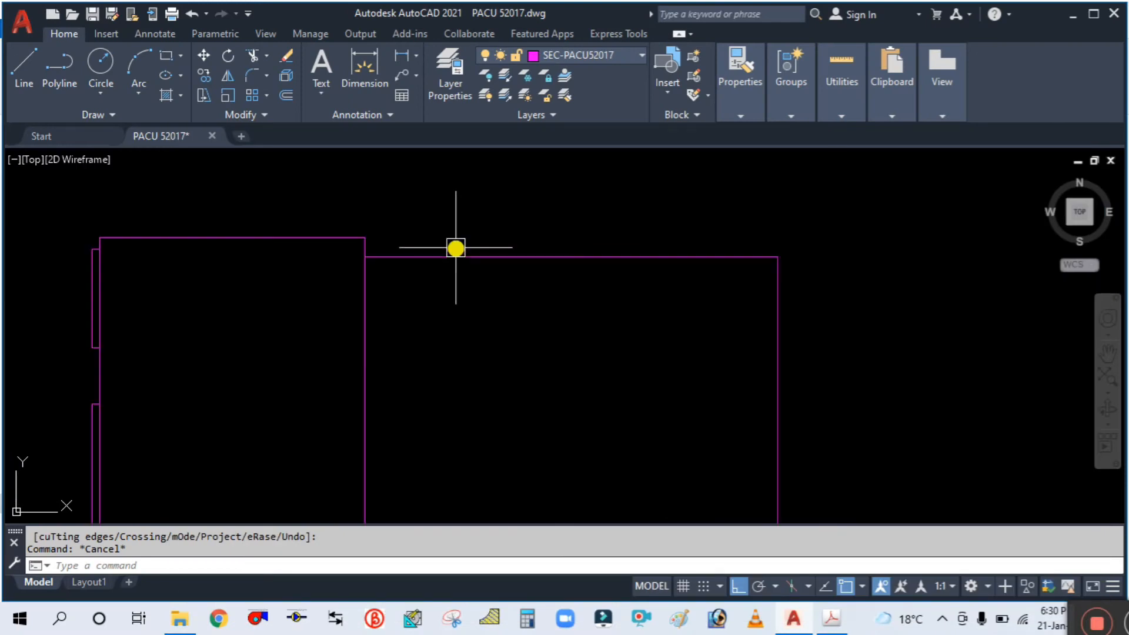
scroll(492, 279, down, 2)
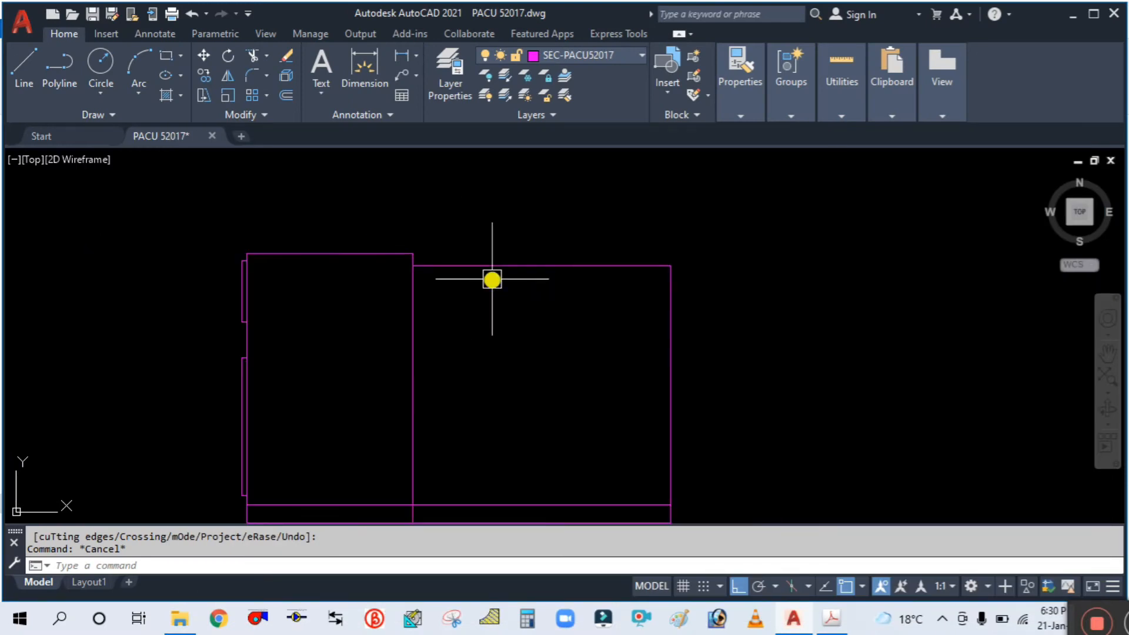
click(533, 624)
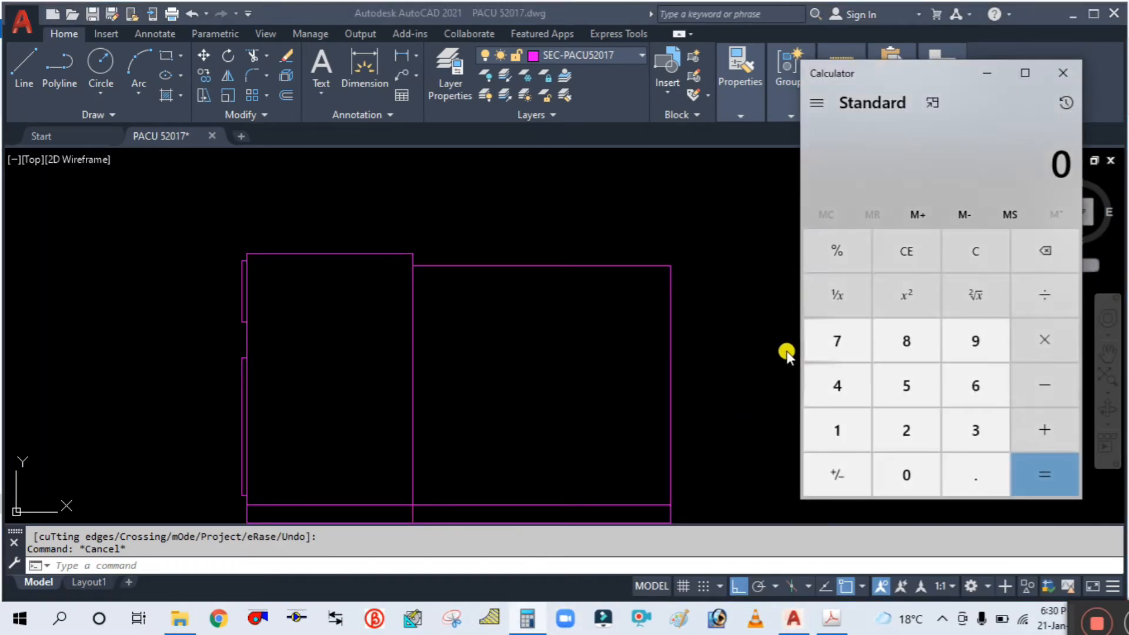
text(341)
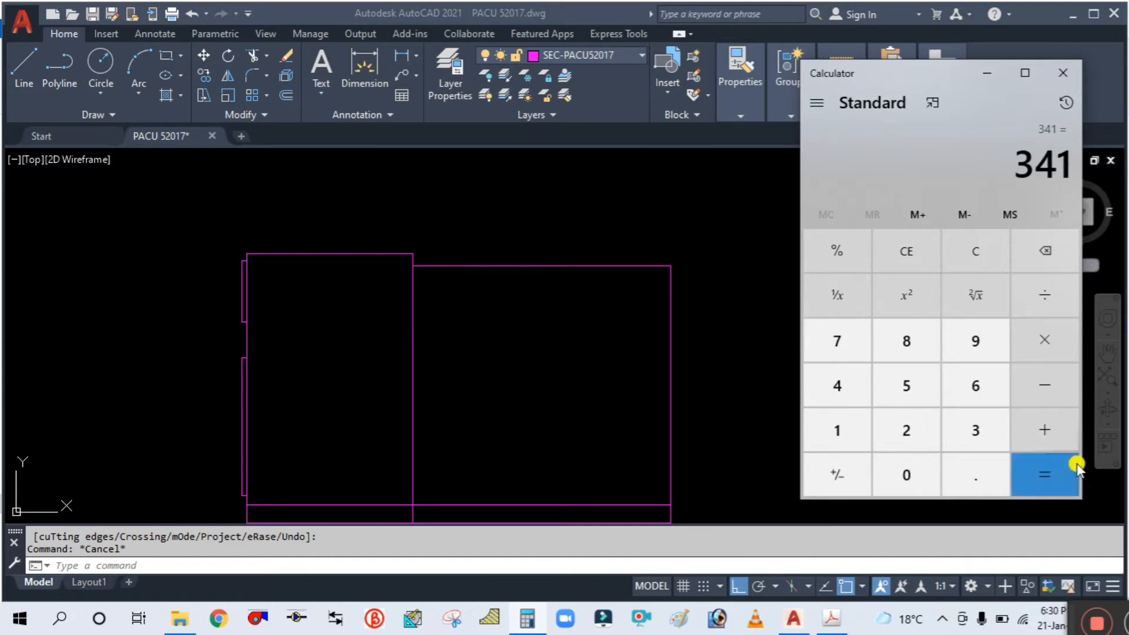
click(1032, 437)
click(972, 428)
click(908, 344)
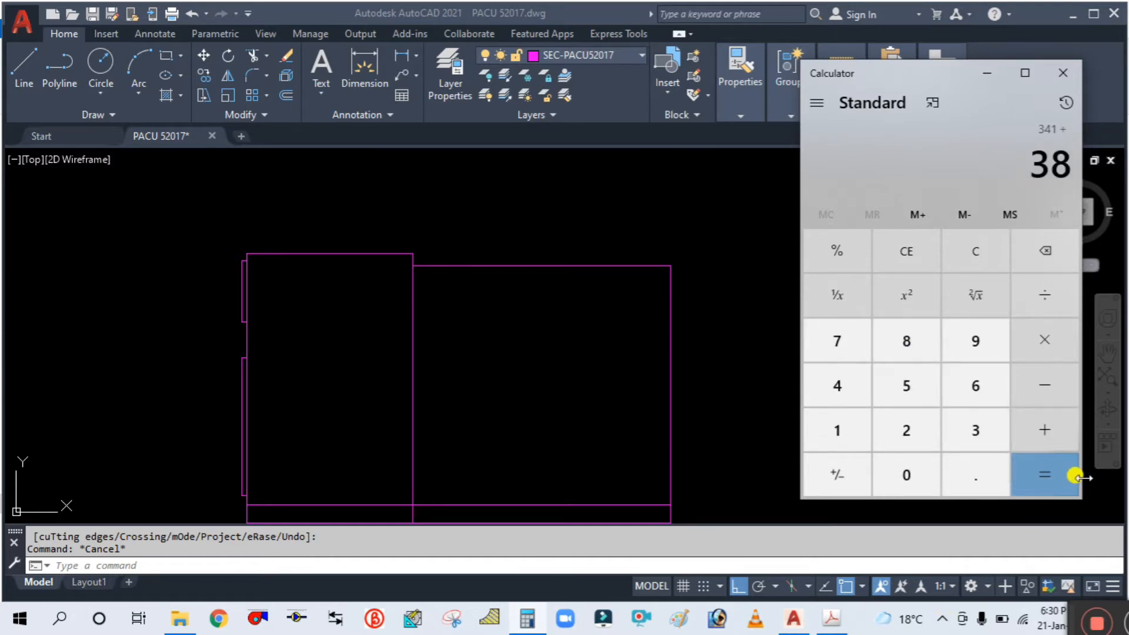
click(1050, 476)
click(986, 72)
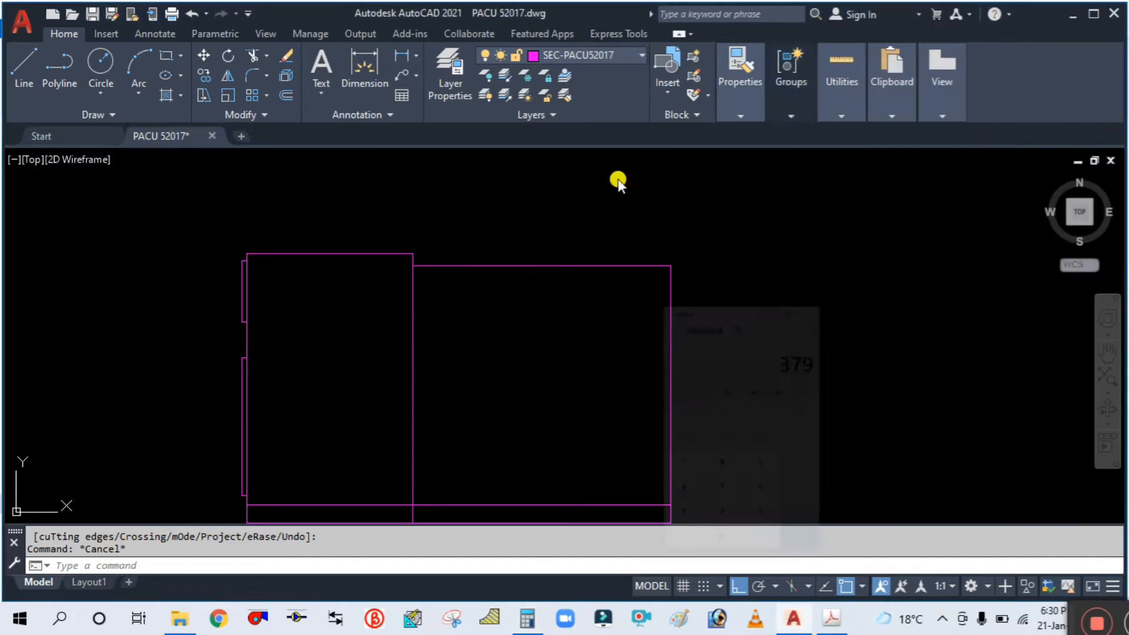
Offset the condenser section's top line 379 downward.
text(o)
key(Return)
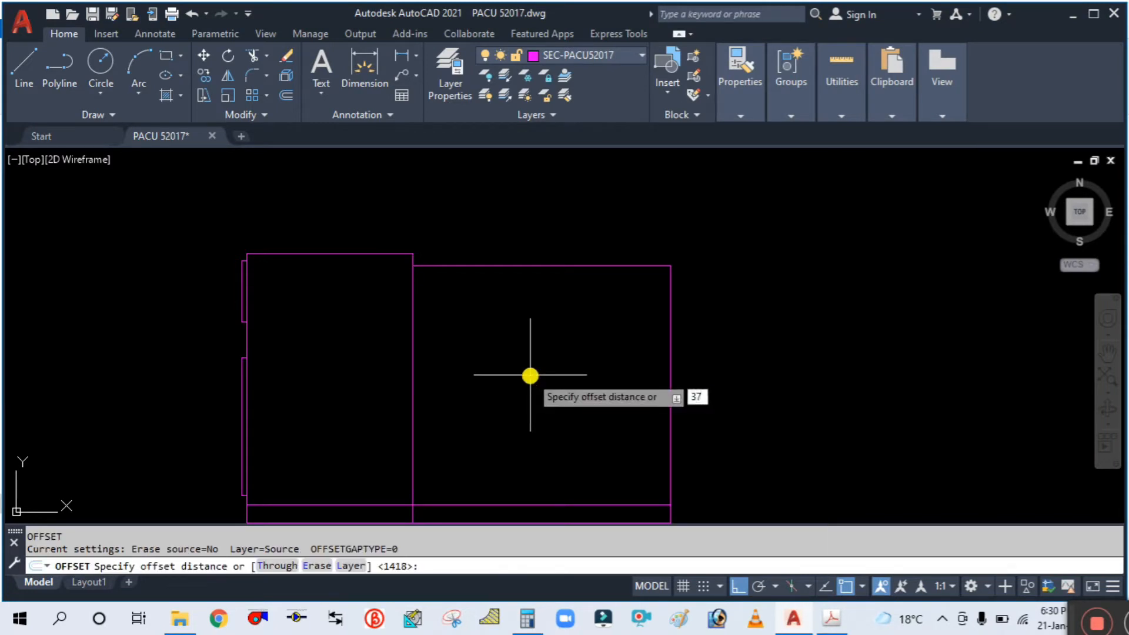
key(Return)
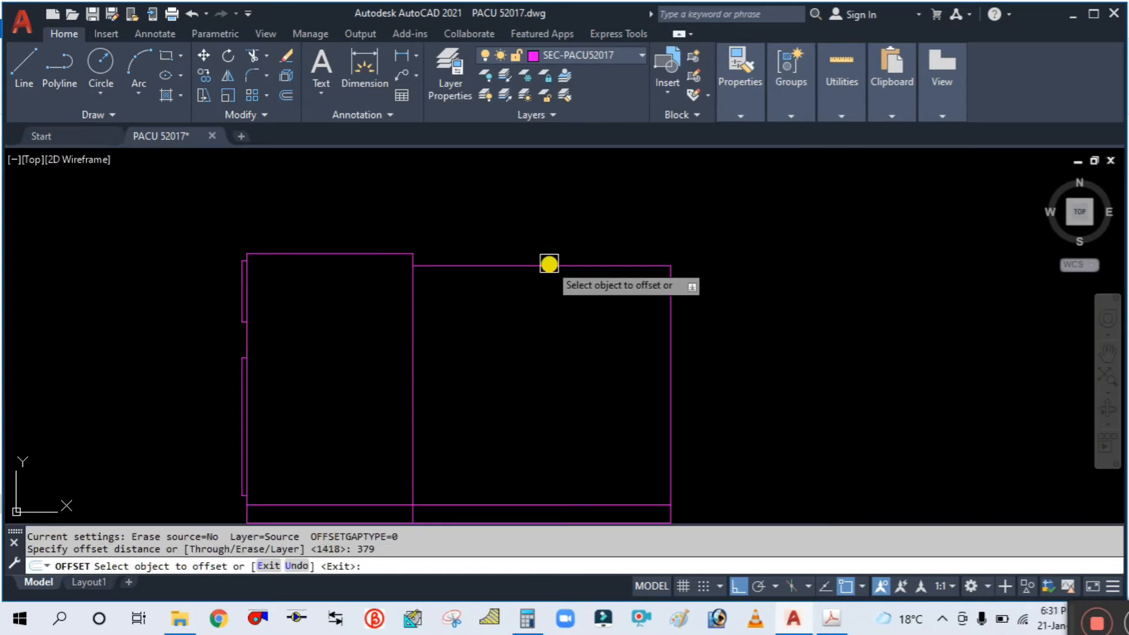
click(543, 266)
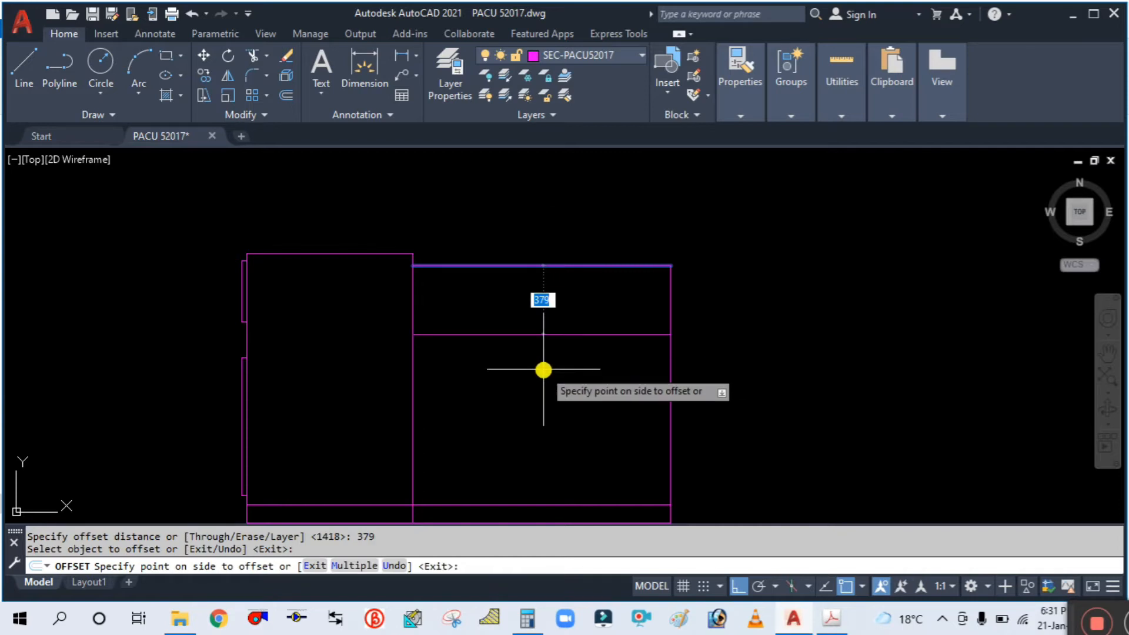
click(543, 370)
key(Escape)
scroll(754, 313, down, 3)
scroll(772, 350, down, 2)
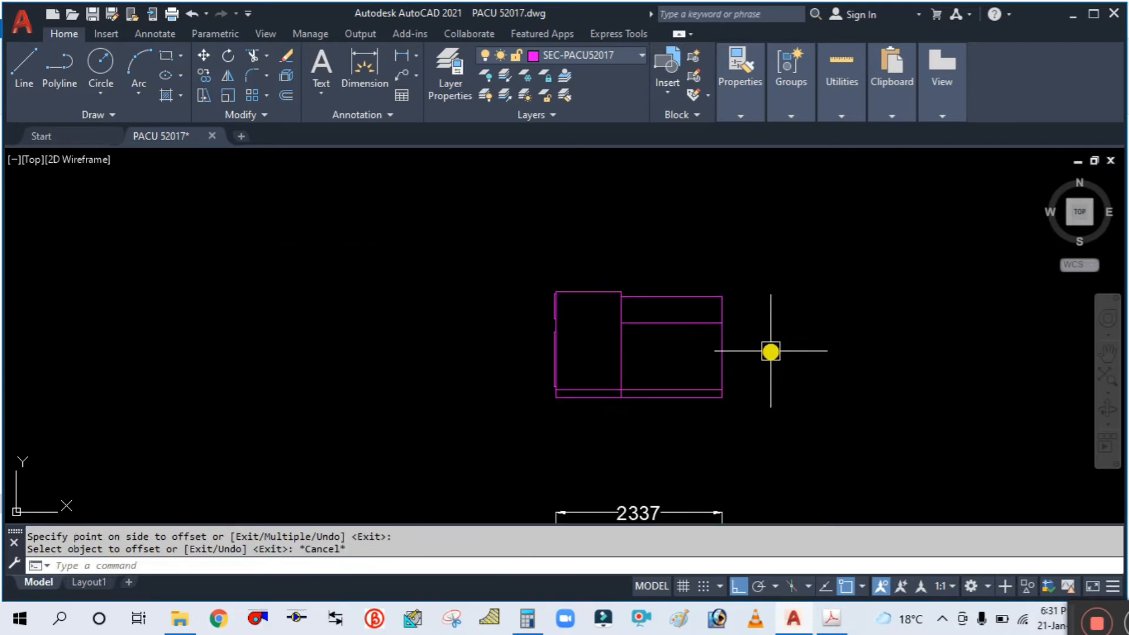
Recheck the side elevation in the PDF datasheet and offset the evaporator section's top line 379 downward in AutoCAD.
middle_drag(772, 350, 711, 350)
click(833, 627)
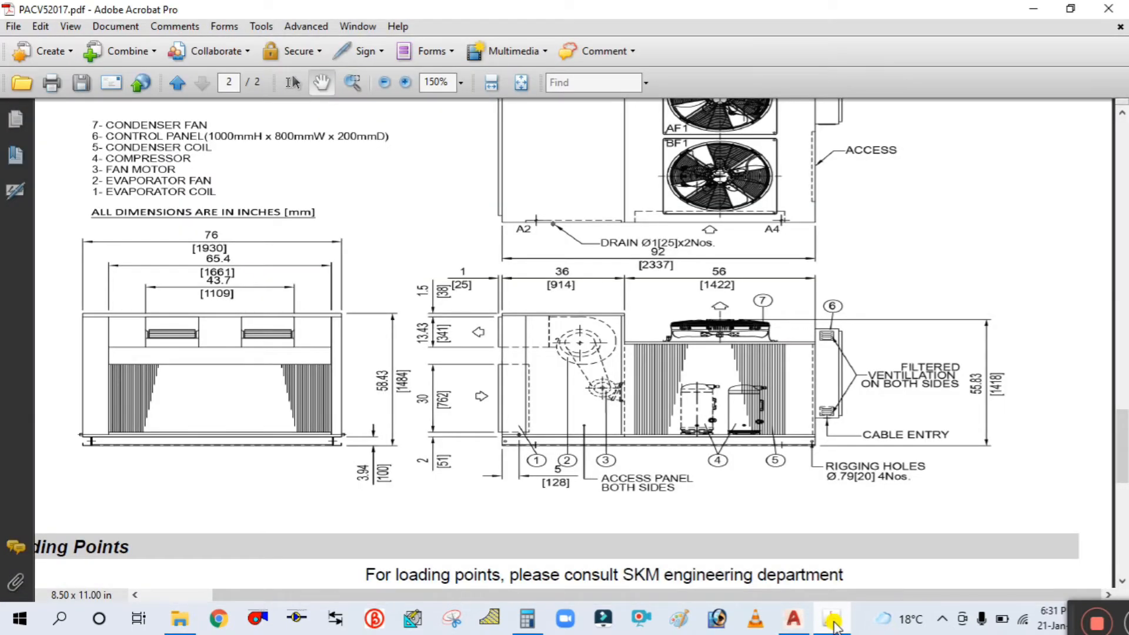
click(832, 627)
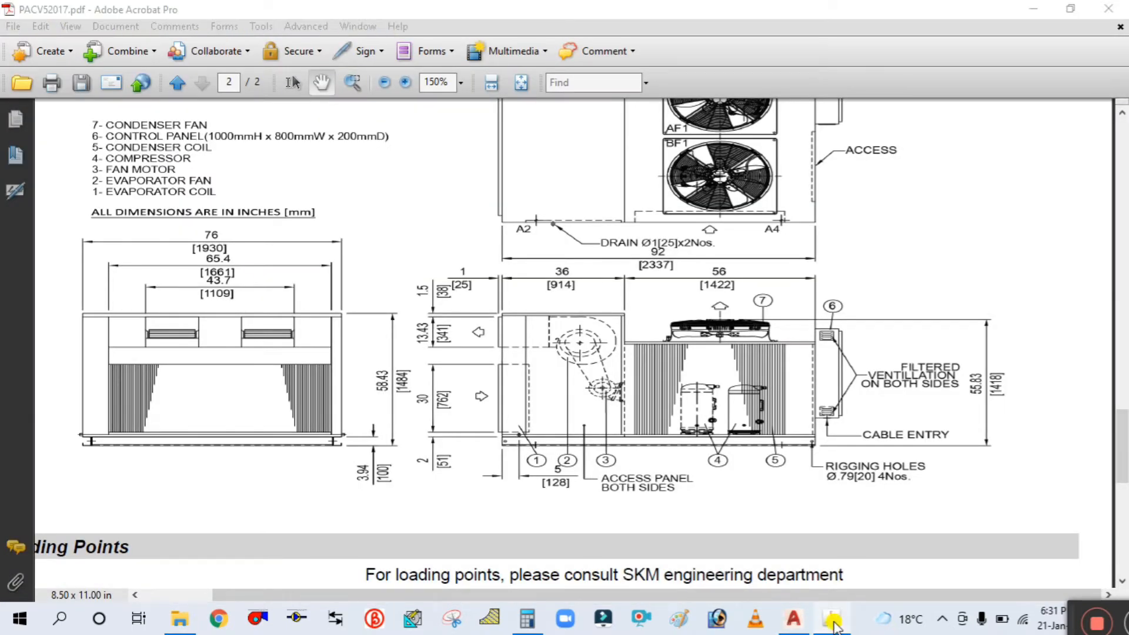
click(832, 627)
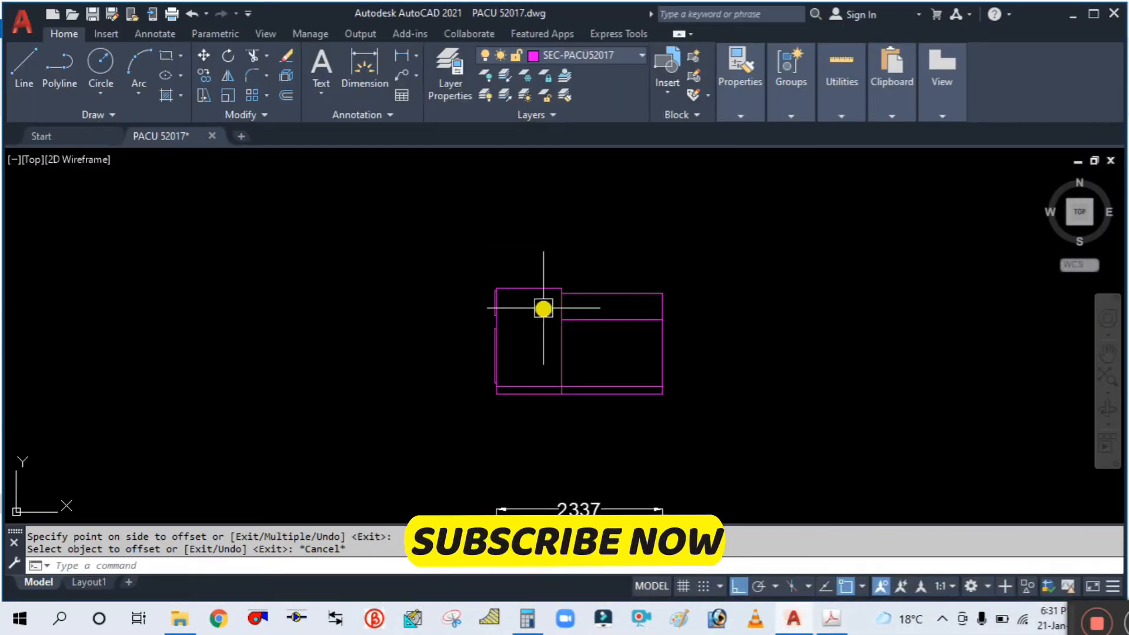
scroll(543, 308, up, 5)
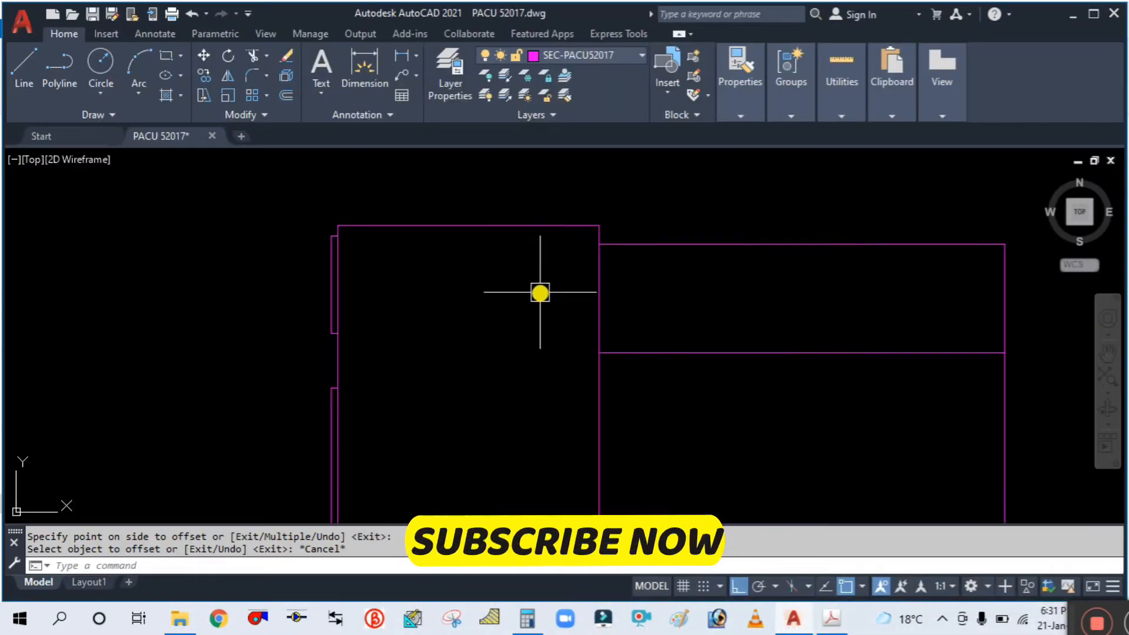
text(o)
key(Return)
key(Return)
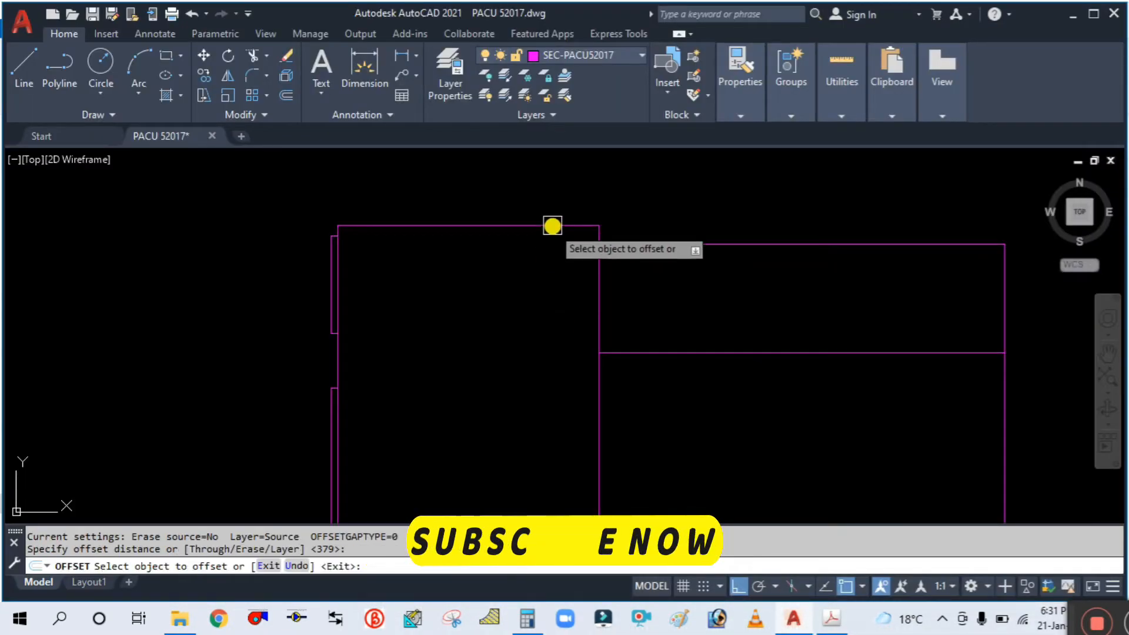
click(551, 225)
click(552, 310)
key(Escape)
Erase the horizontal line offset from the condenser section's top line.
click(688, 360)
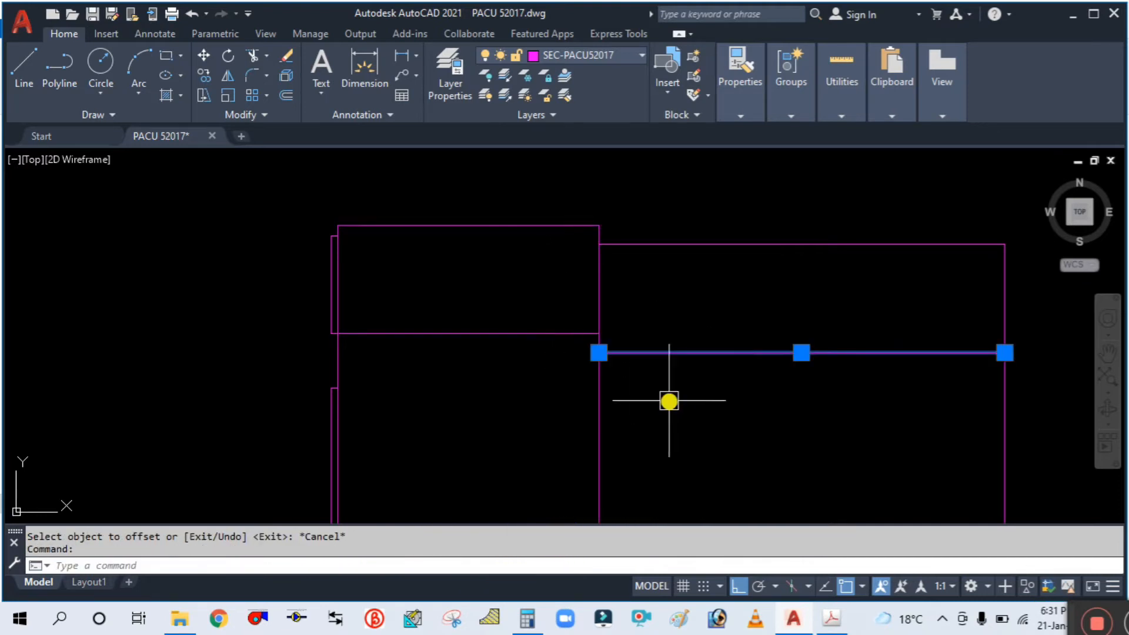
text(E)
key(Return)
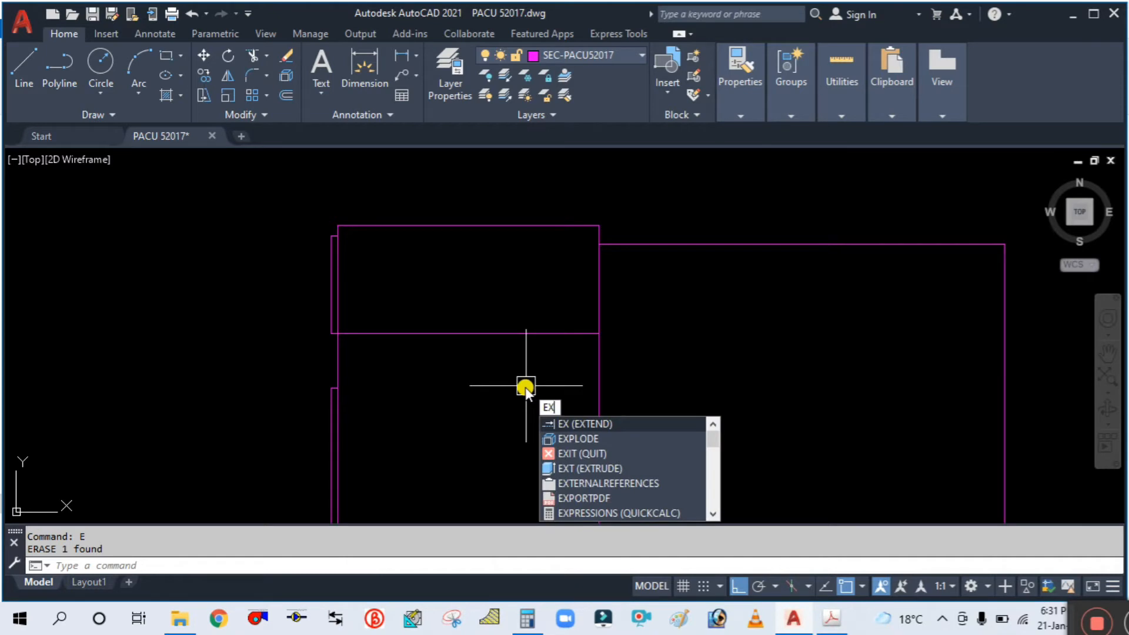
Extend the evaporator section's offset horizontal line across the condenser section to the unit's right edge.
key(Return)
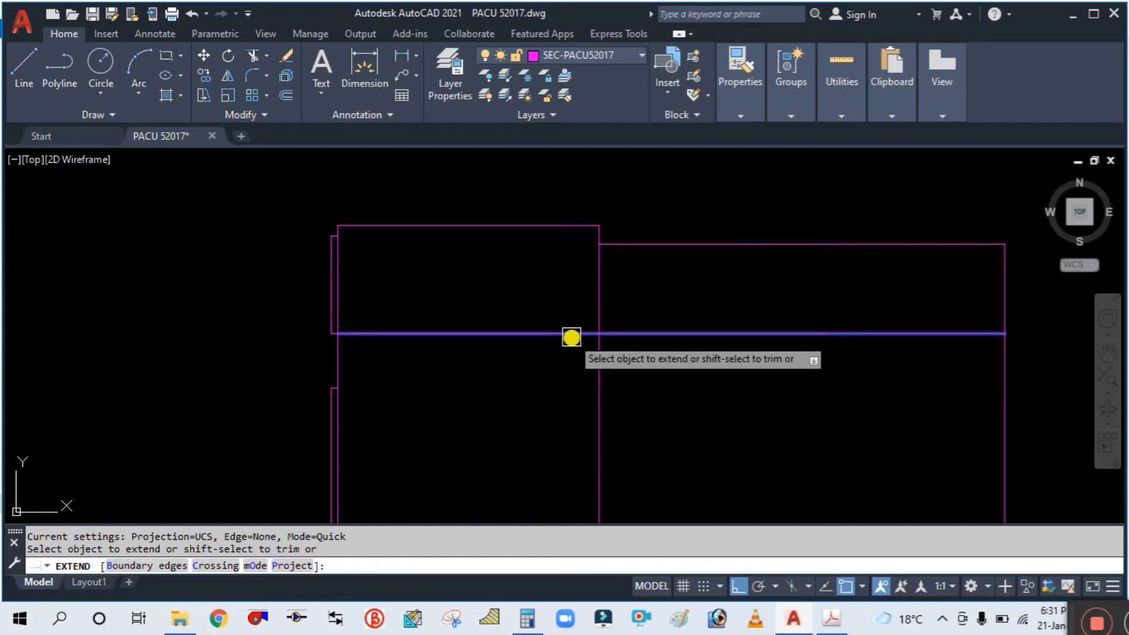
click(573, 333)
key(Escape)
scroll(813, 292, down, 2)
middle_drag(814, 298, 752, 319)
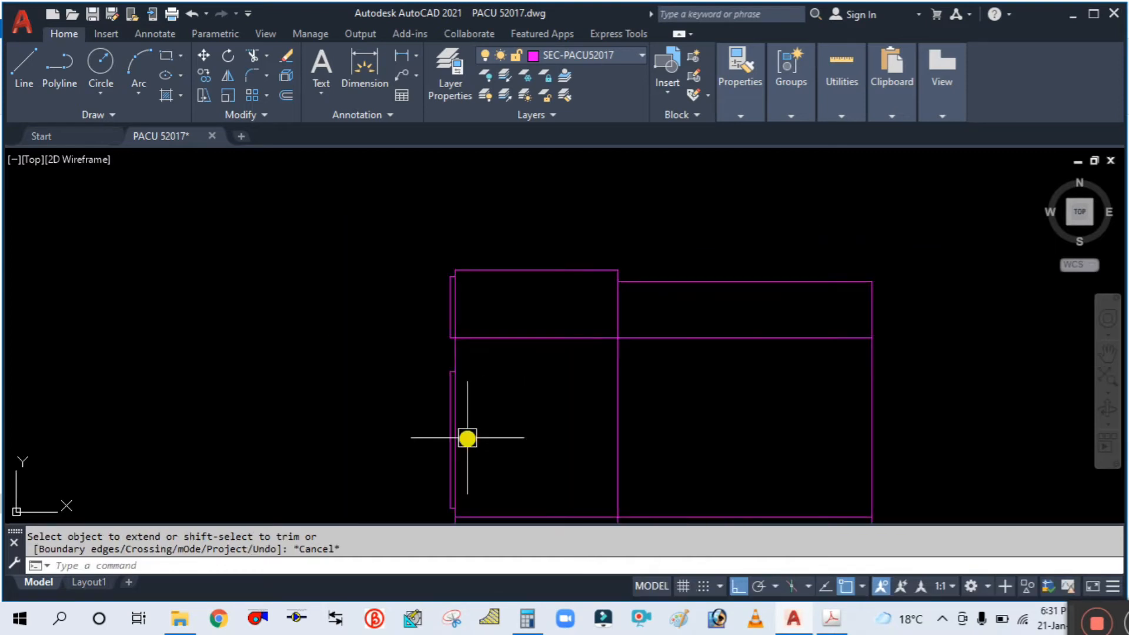
Trim away the part of the horizontal line that crosses the evaporator section.
text(tr)
key(Return)
click(519, 336)
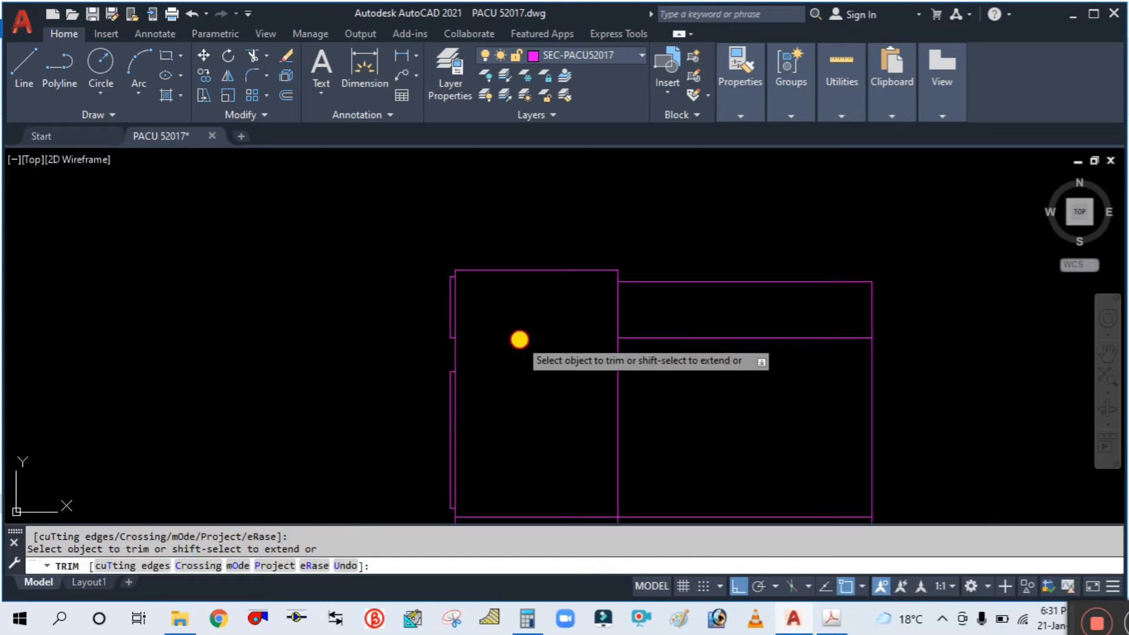
key(Escape)
Check the condenser fan in the PDF datasheet's side elevation and return to the condenser section in AutoCAD.
click(831, 619)
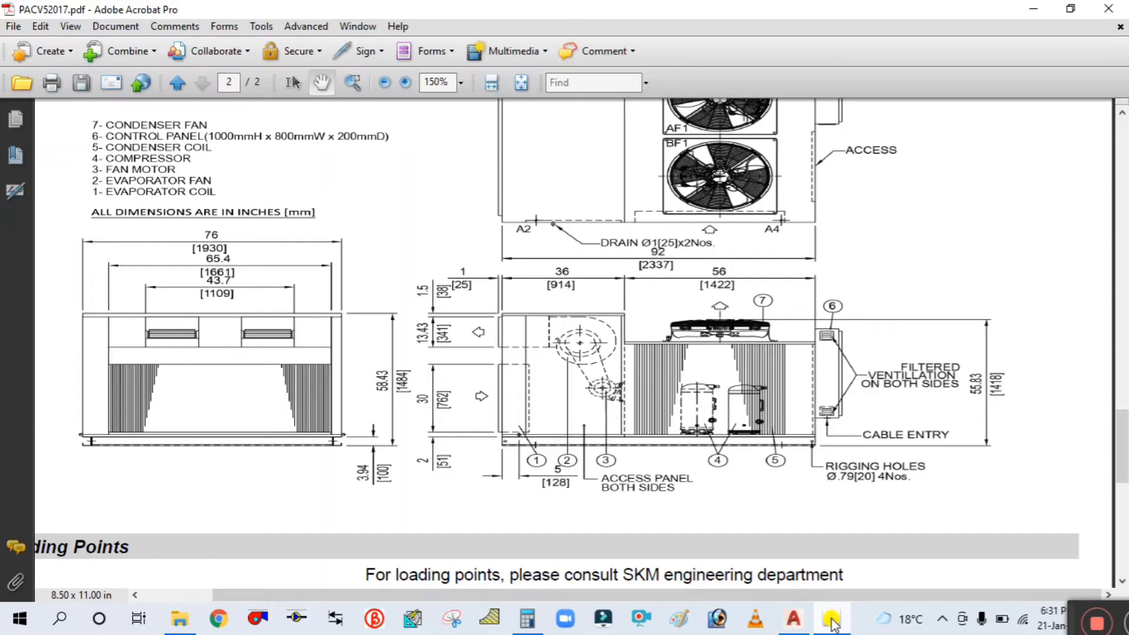
click(793, 618)
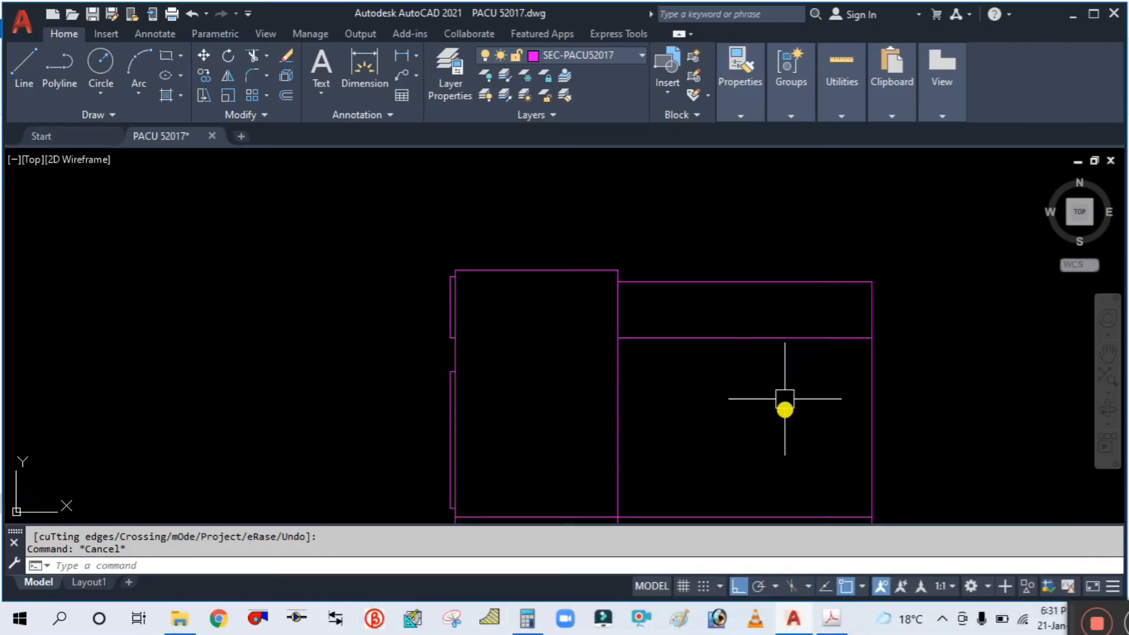
scroll(786, 340, up, 2)
middle_drag(786, 337, 724, 340)
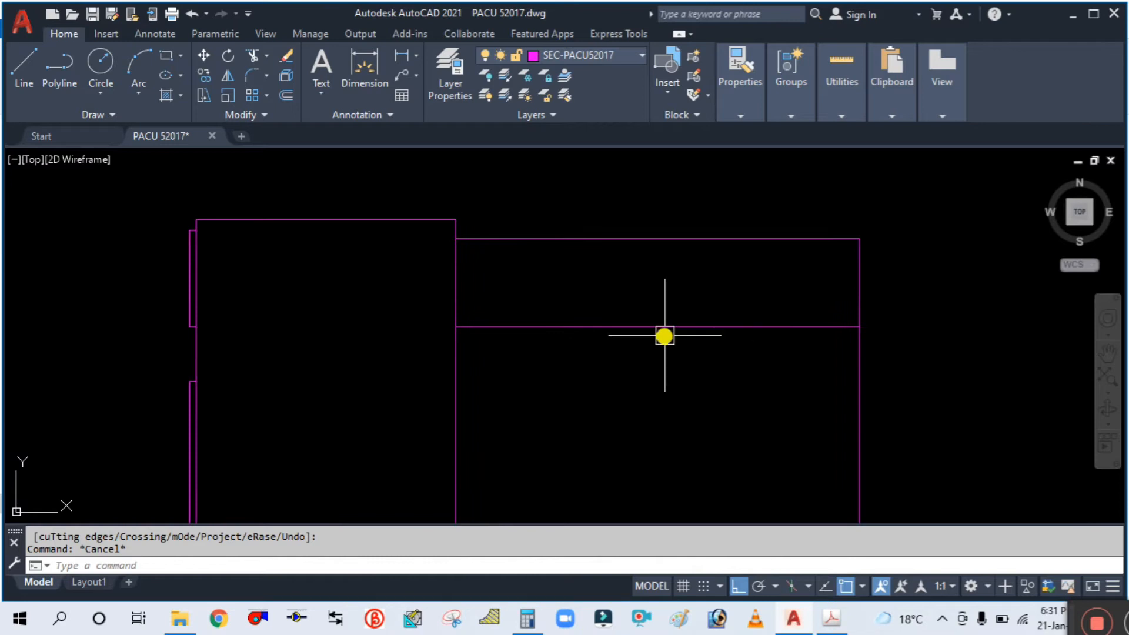
scroll(649, 331, down, 1)
scroll(679, 281, up, 1)
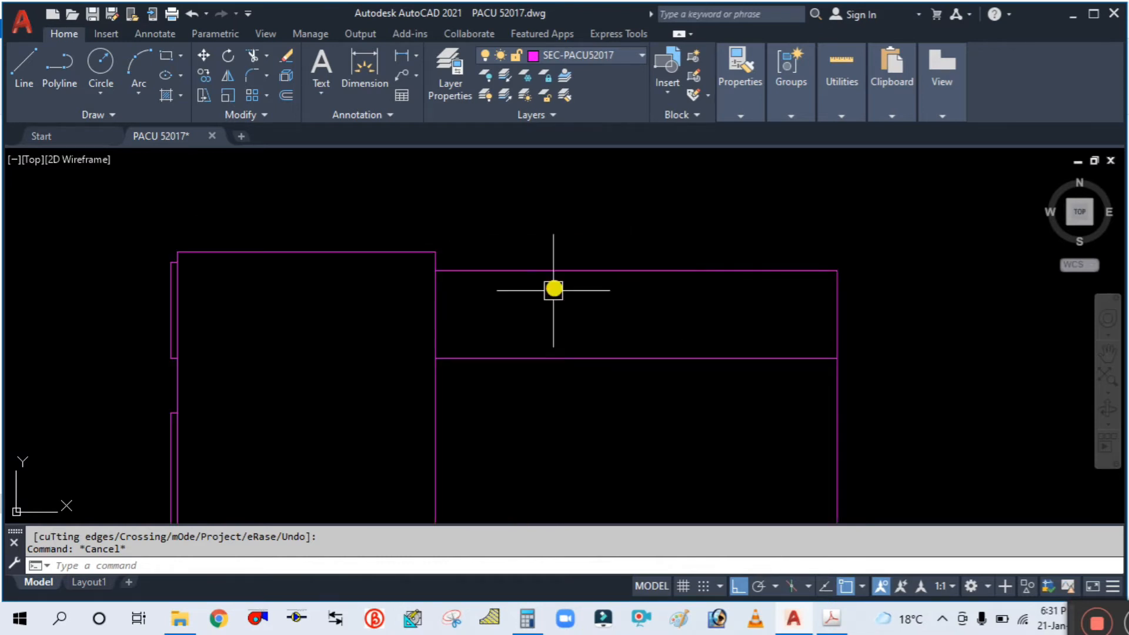
scroll(636, 283, down, 1)
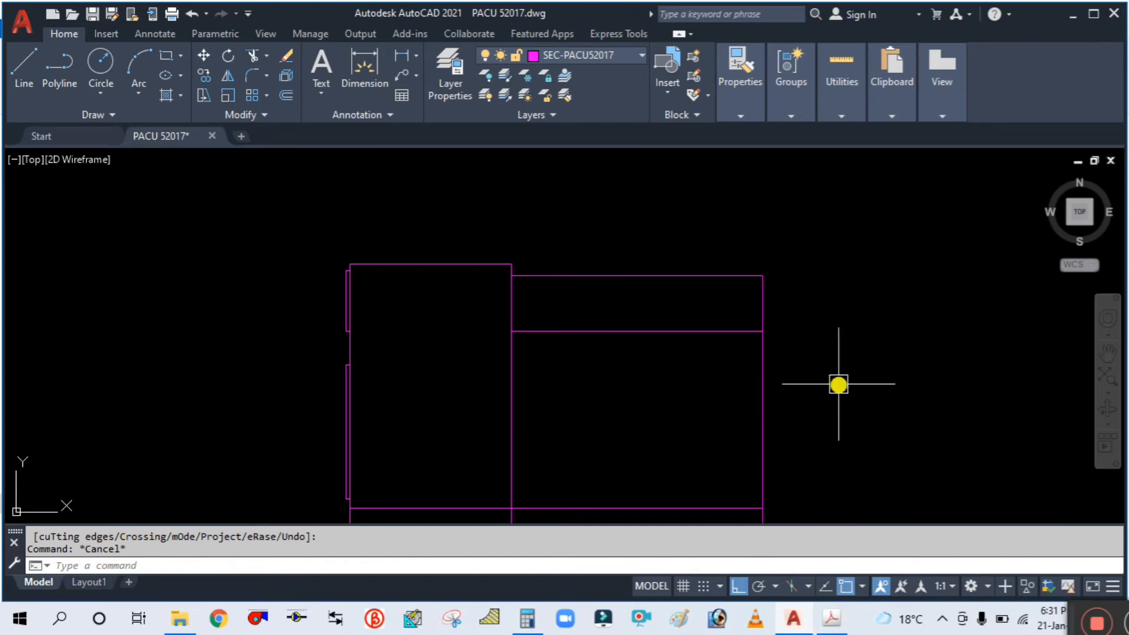
Place a vertical construction line through the centre of the top condenser fan in the plan view.
text(l)
key(Return)
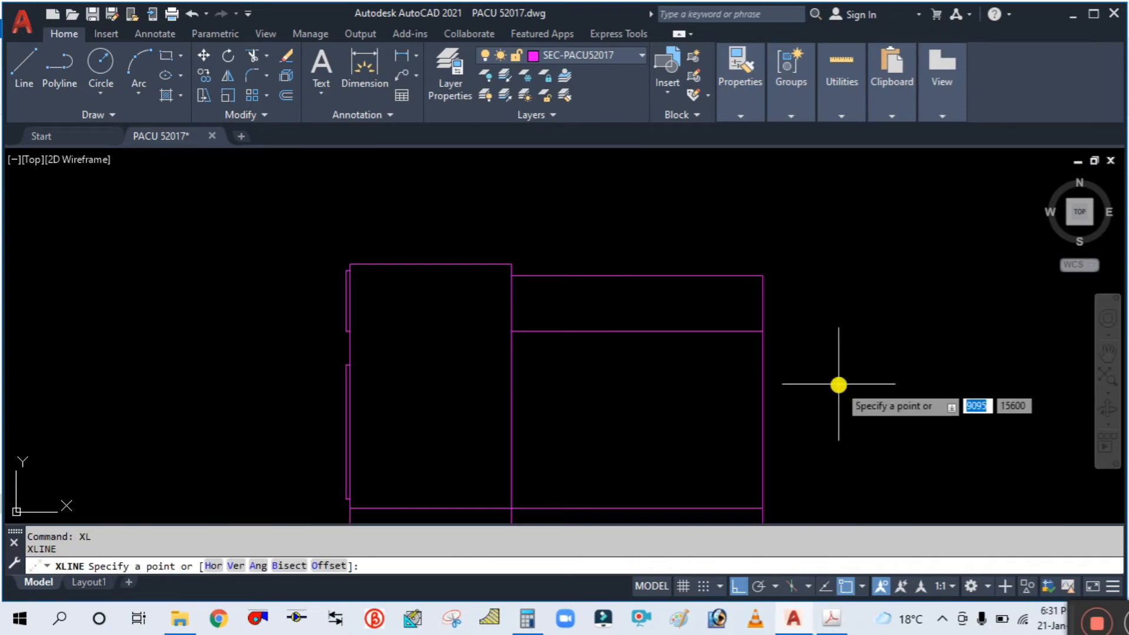
text(v)
key(Return)
scroll(708, 396, down, 5)
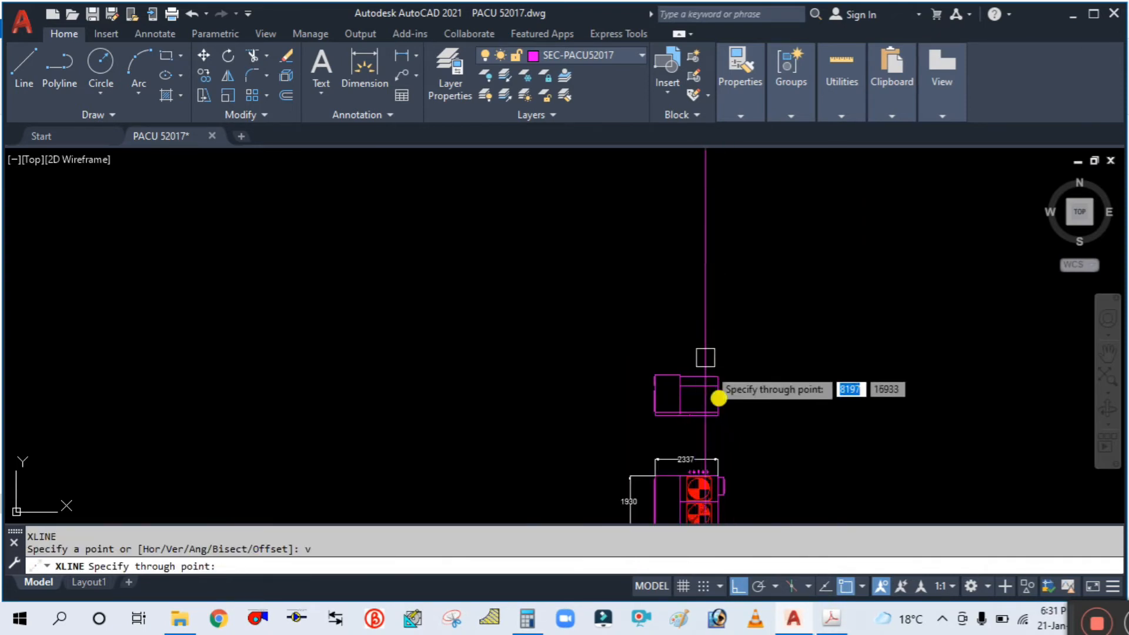
scroll(710, 490, up, 5)
middle_drag(688, 299, 685, 223)
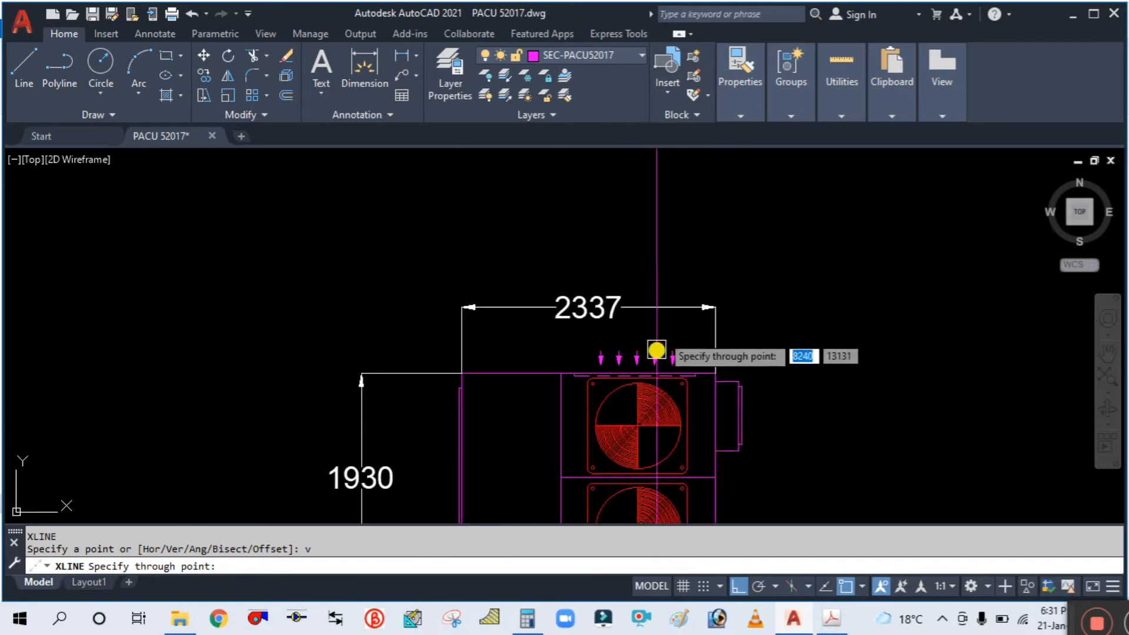
click(637, 424)
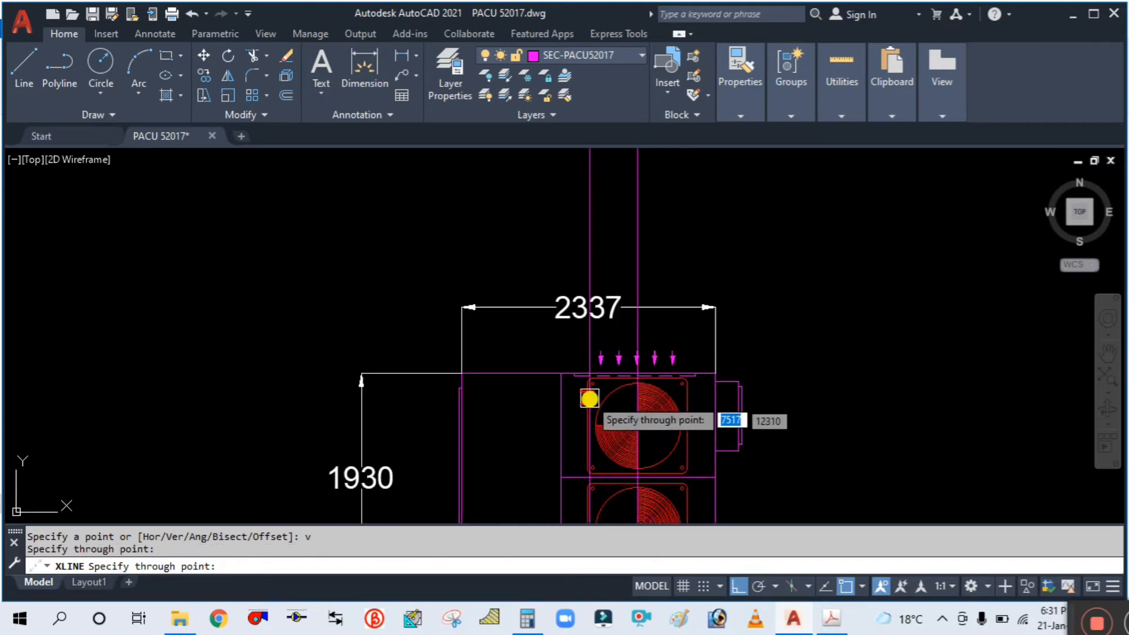
Add vertical construction lines through the left and right edges of the fan's frame in the plan view.
scroll(585, 395, up, 5)
click(586, 382)
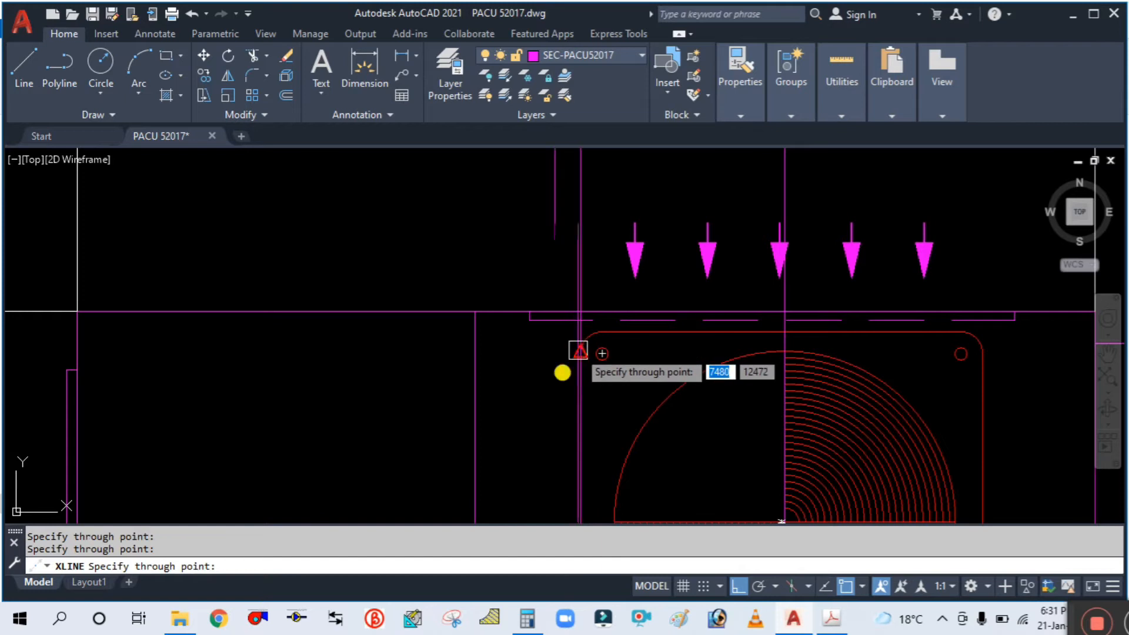
scroll(585, 385, down, 3)
scroll(735, 385, up, 4)
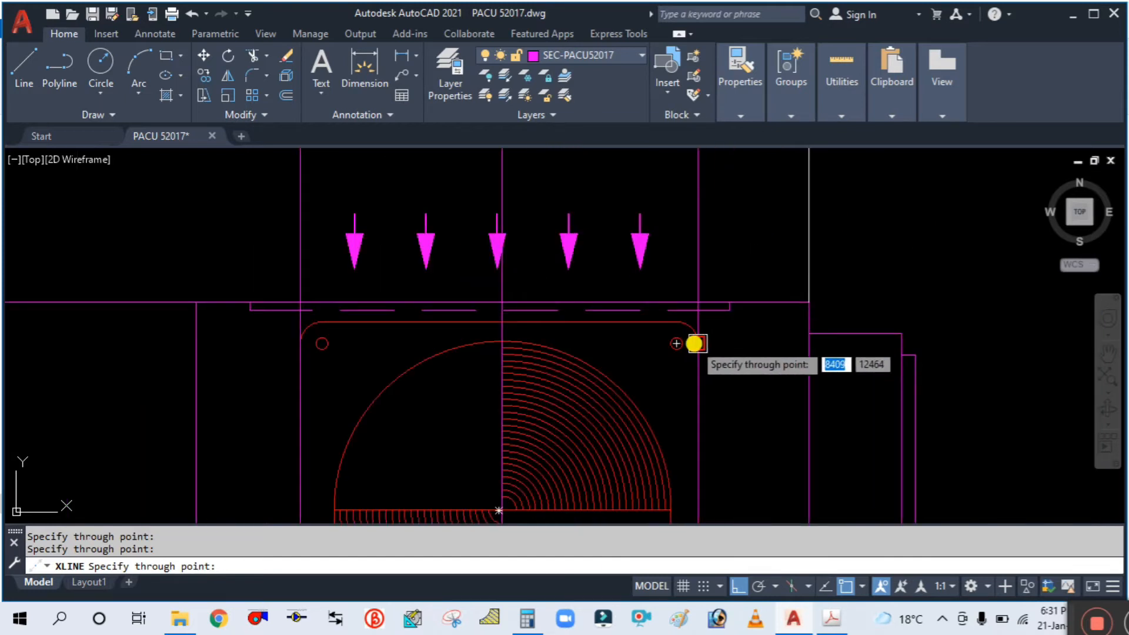
scroll(501, 402, down, 5)
scroll(577, 307, up, 6)
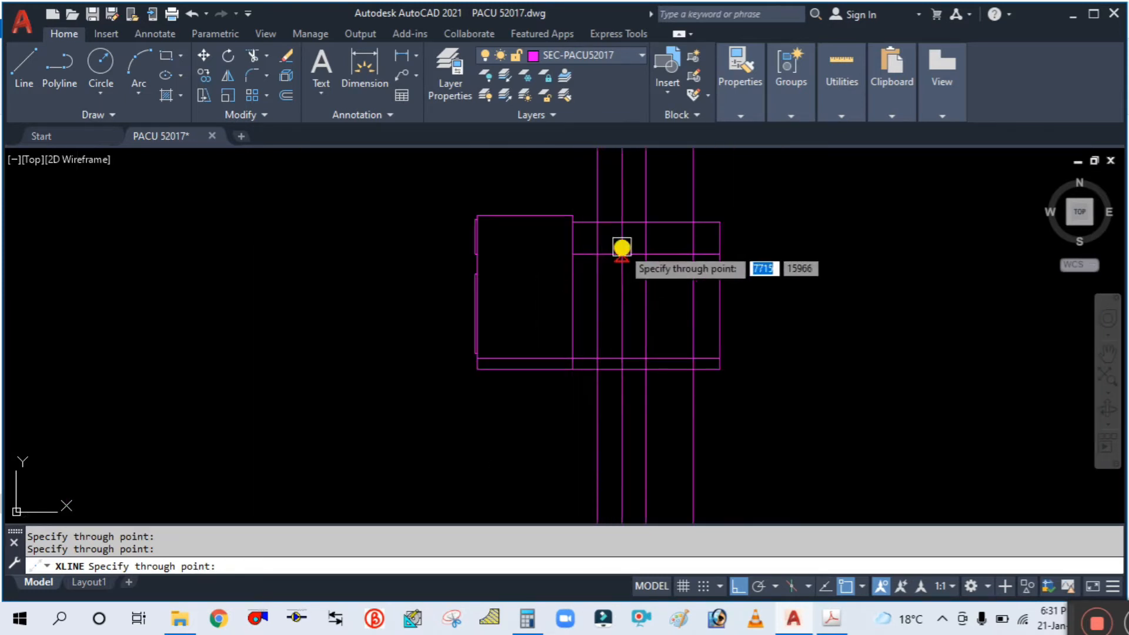
key(Escape)
middle_drag(622, 249, 590, 325)
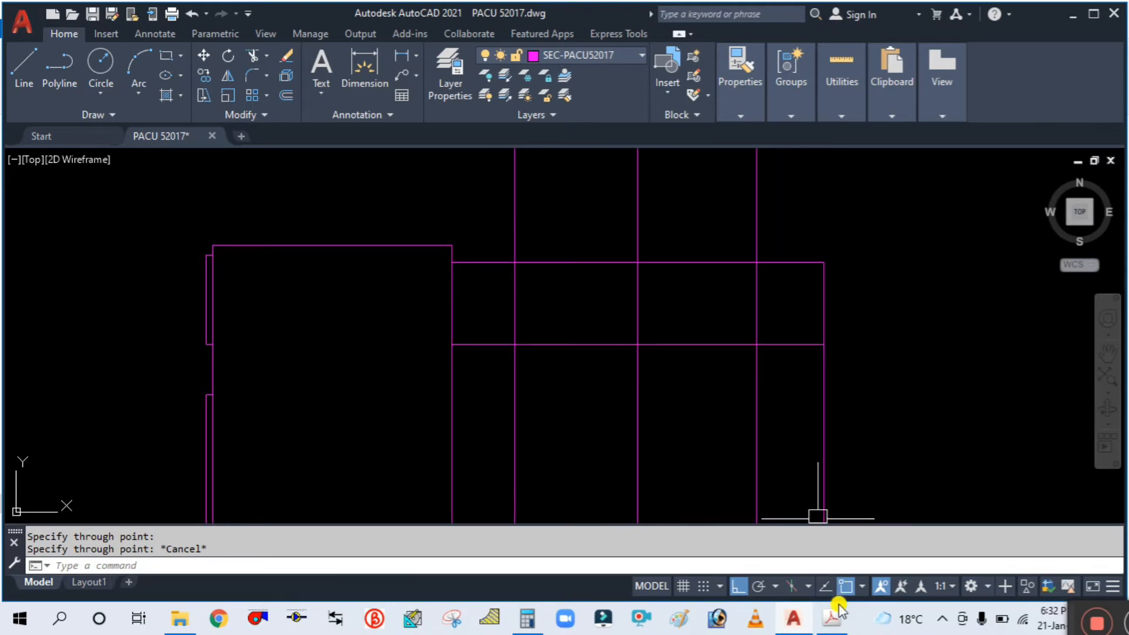
Recheck the condenser fan in the PDF datasheet and copy the condenser section's top line about 98 downward in AutoCAD.
click(834, 628)
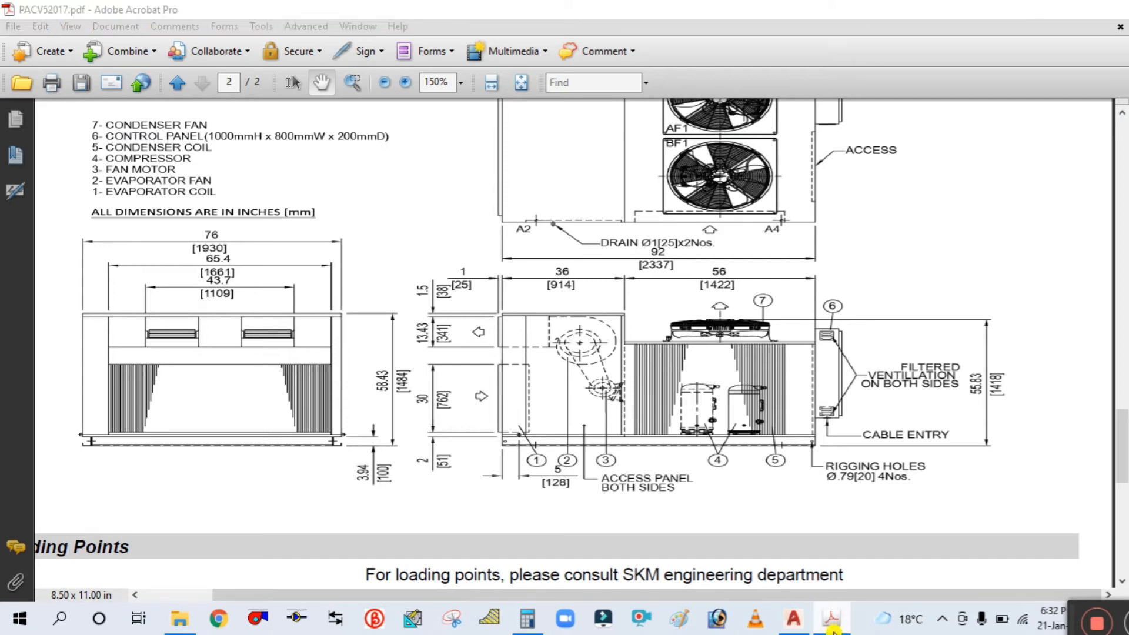
click(833, 623)
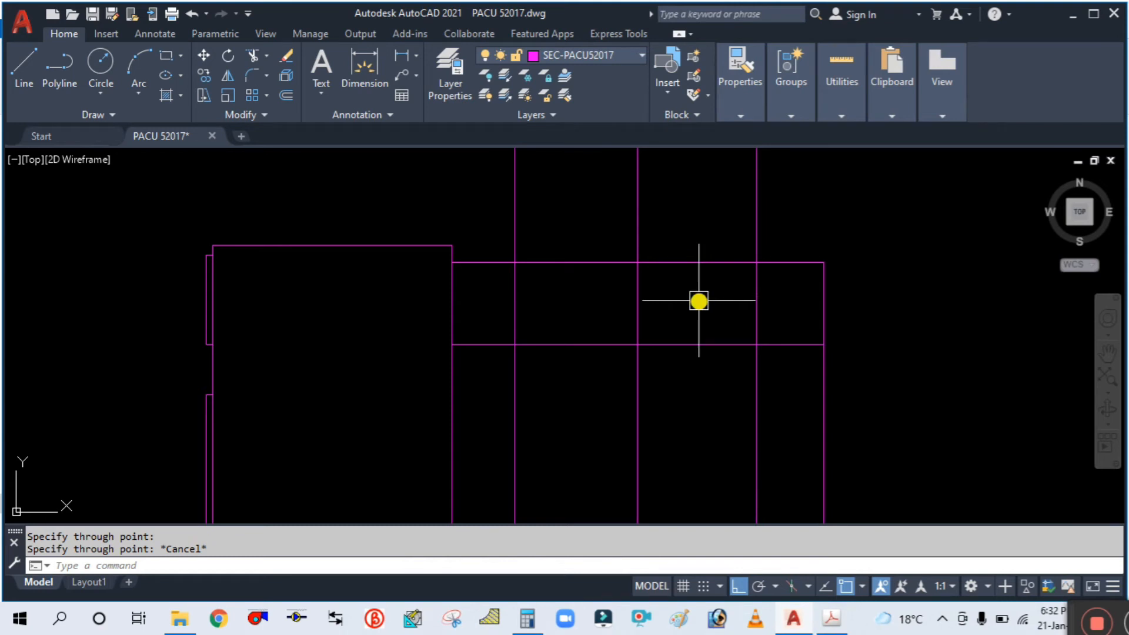
key(Escape)
key(Escape)
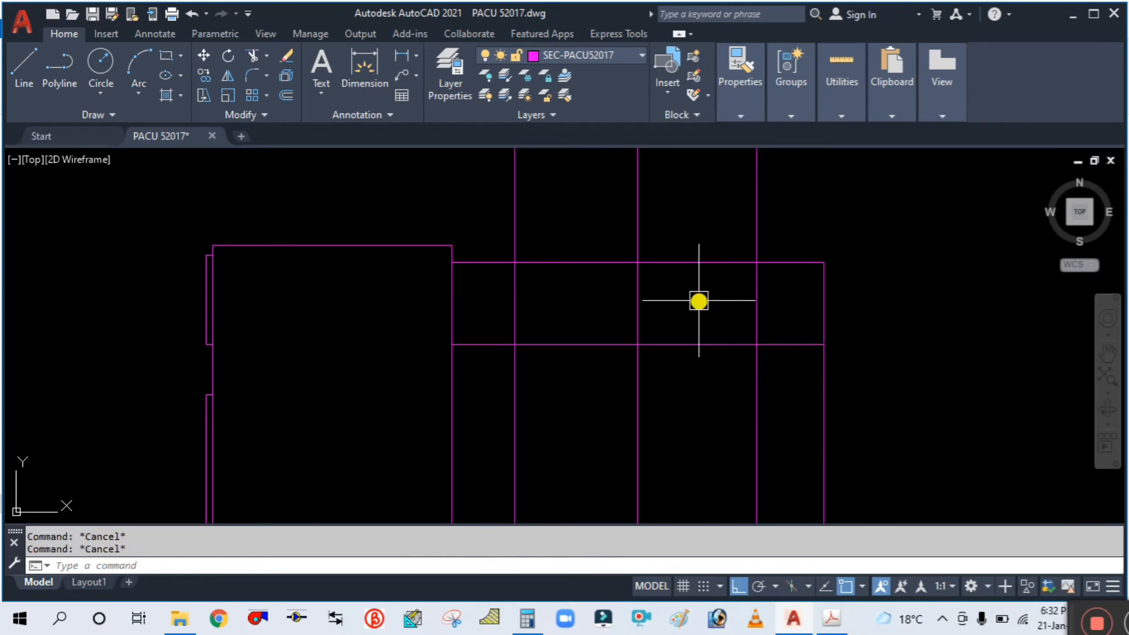
text(co)
key(Return)
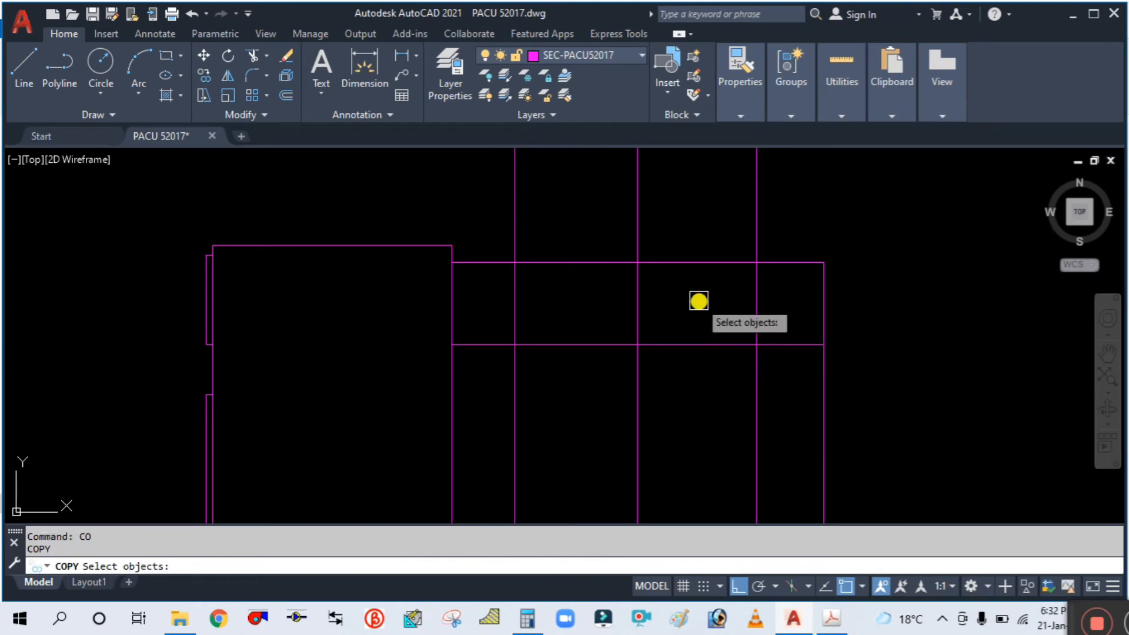
click(698, 262)
key(Return)
click(902, 252)
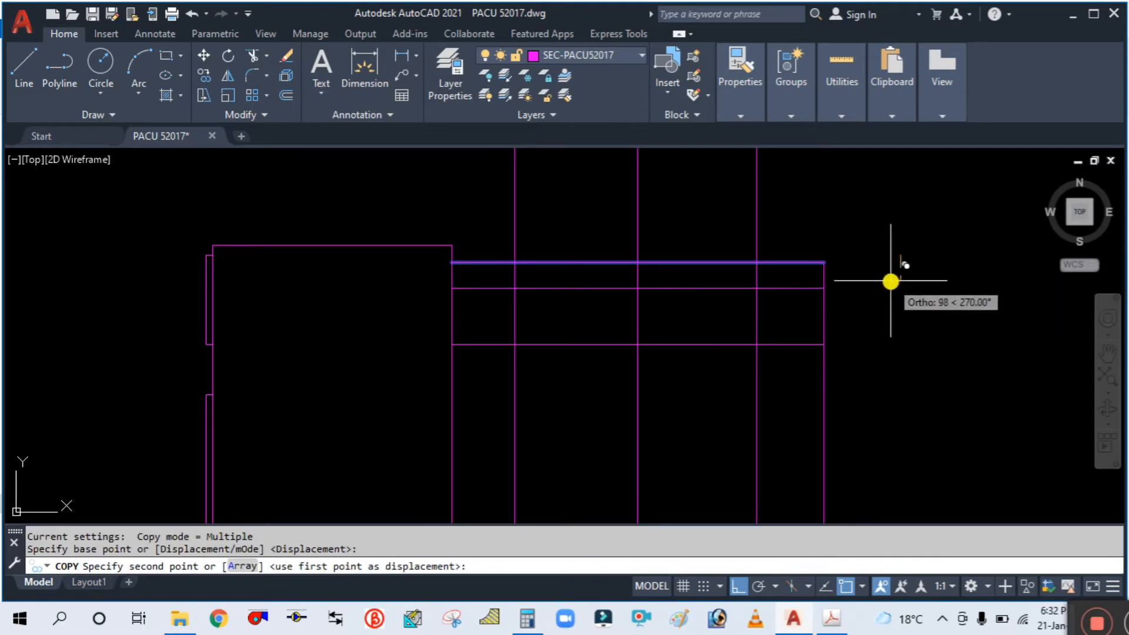
click(890, 281)
key(Escape)
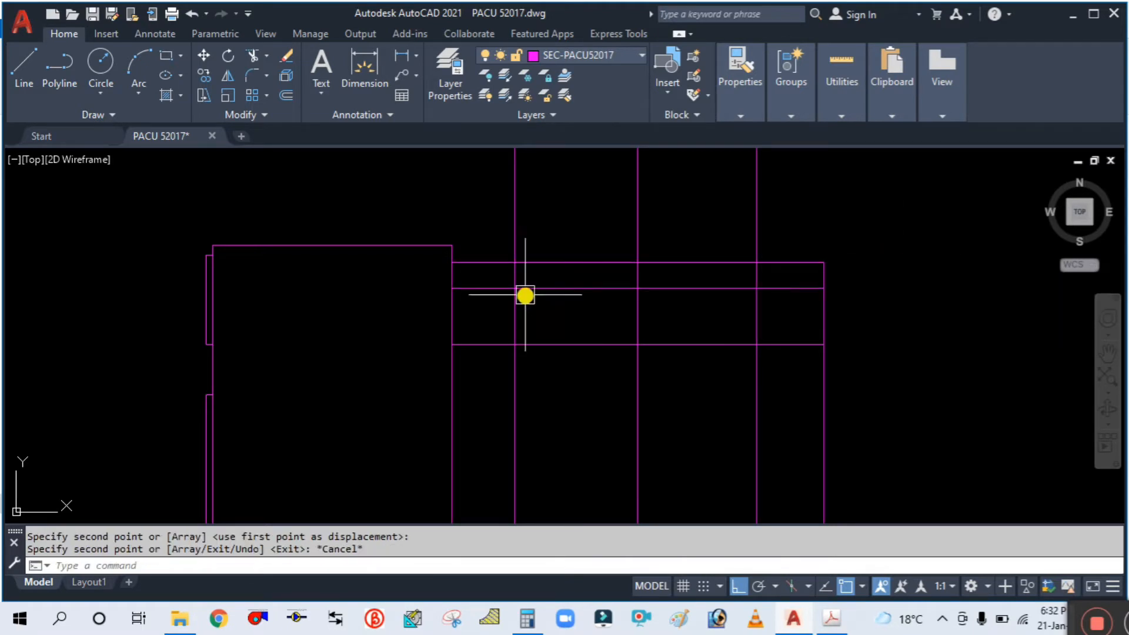
Copy the left fan construction line a short distance to the right.
scroll(561, 265, up, 4)
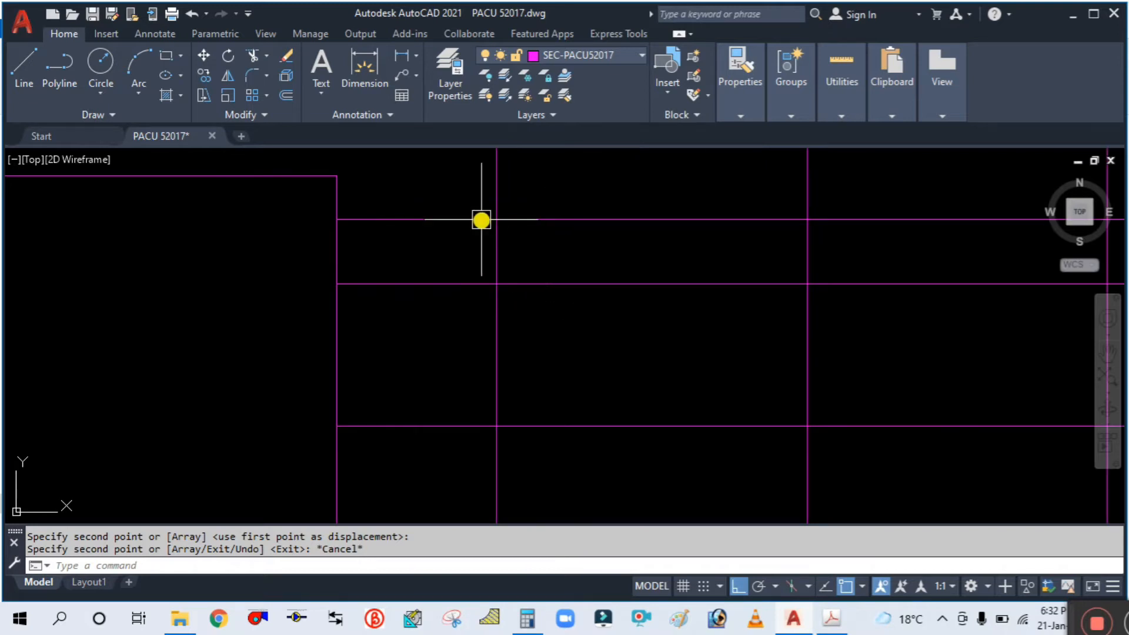
scroll(481, 220, down, 2)
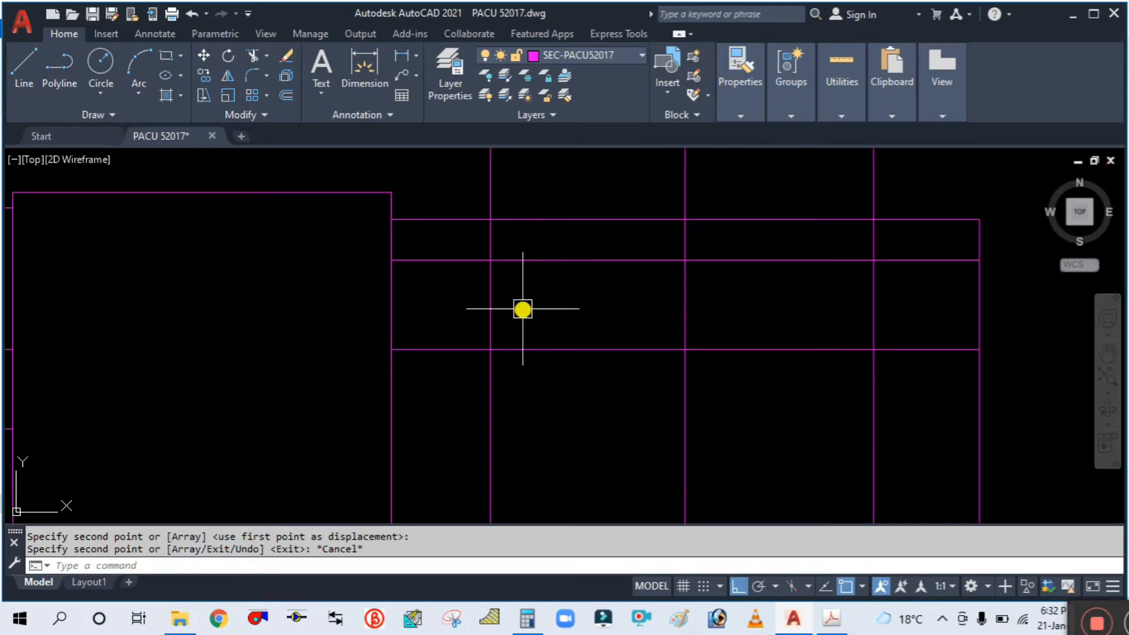
text(co)
key(Return)
click(490, 302)
key(Return)
click(523, 305)
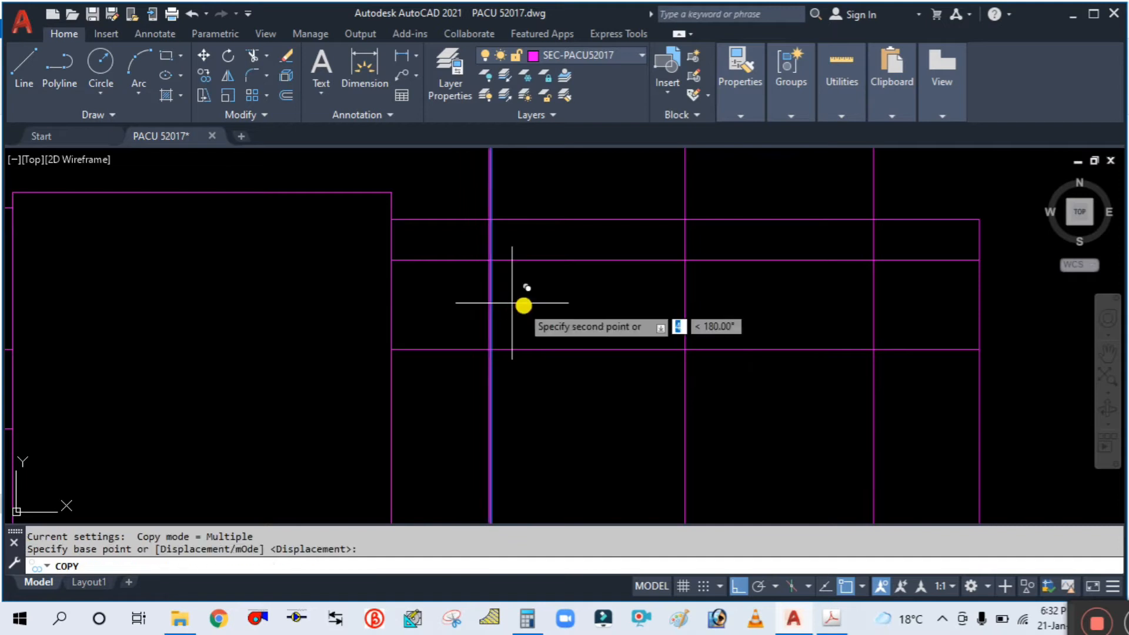
click(542, 308)
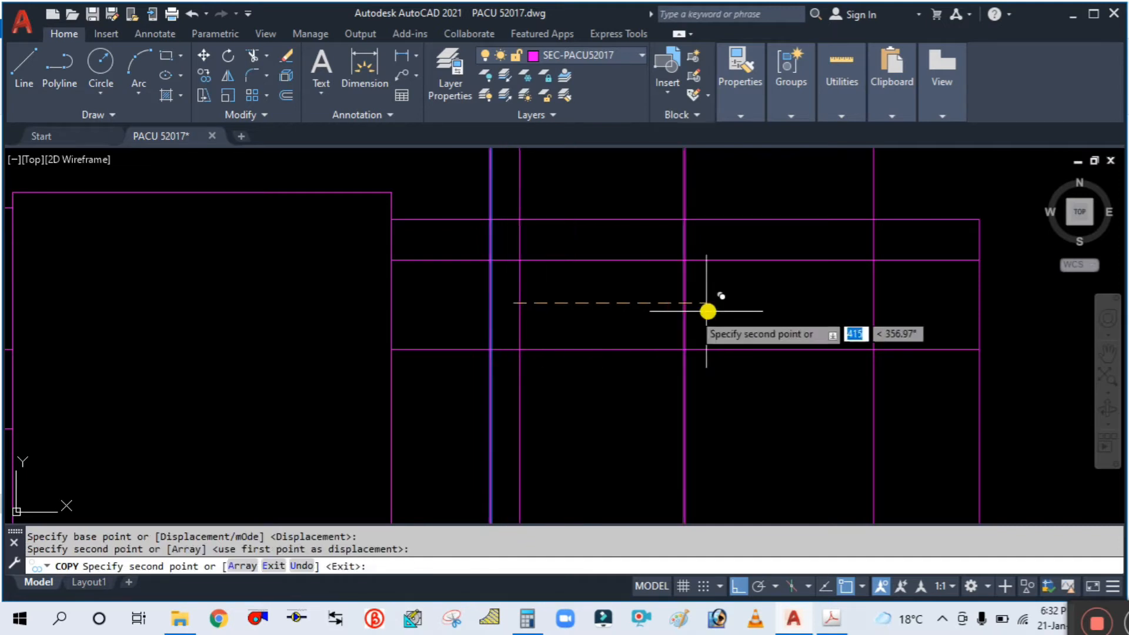
key(Return)
key(Return)
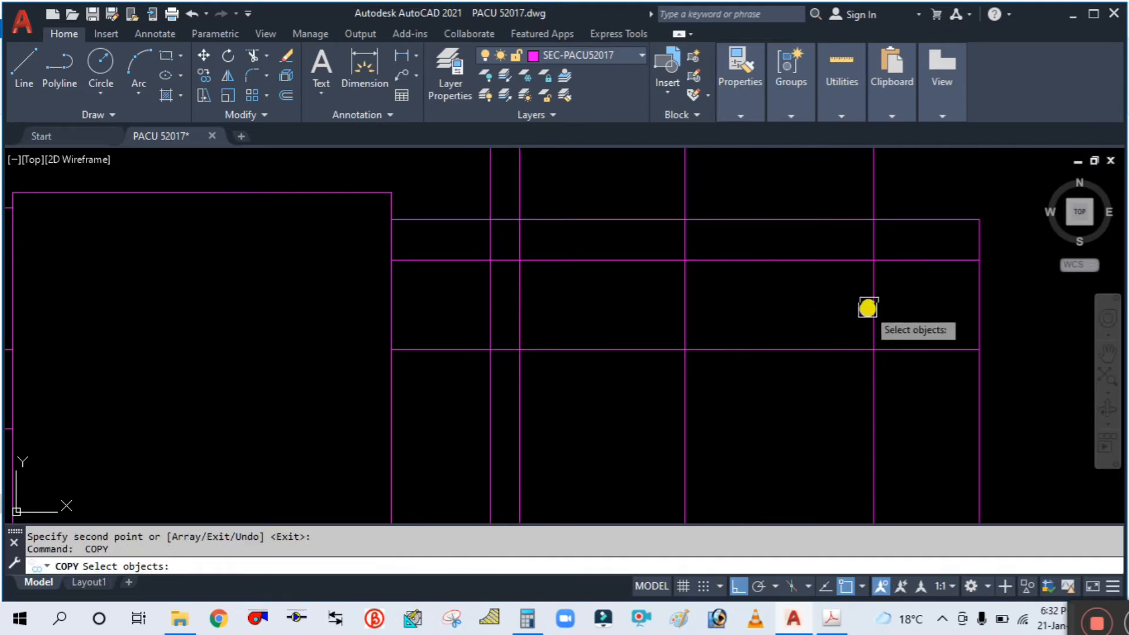
click(866, 308)
key(Return)
click(942, 292)
key(Escape)
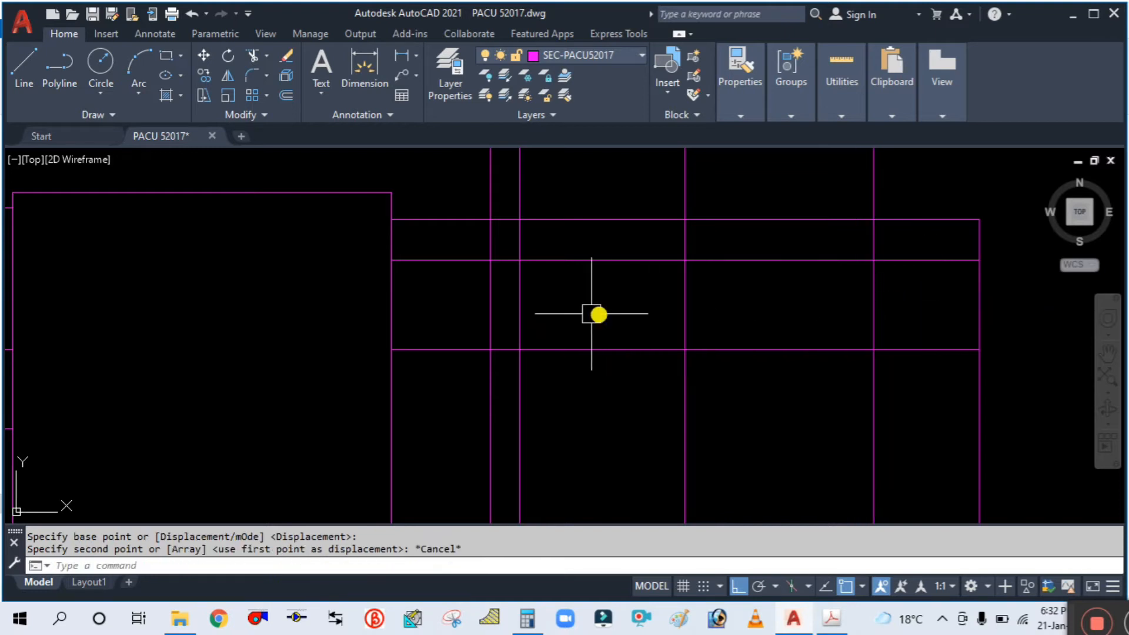
Erase the copy of the left fan construction line.
click(519, 301)
text(E)
key(Return)
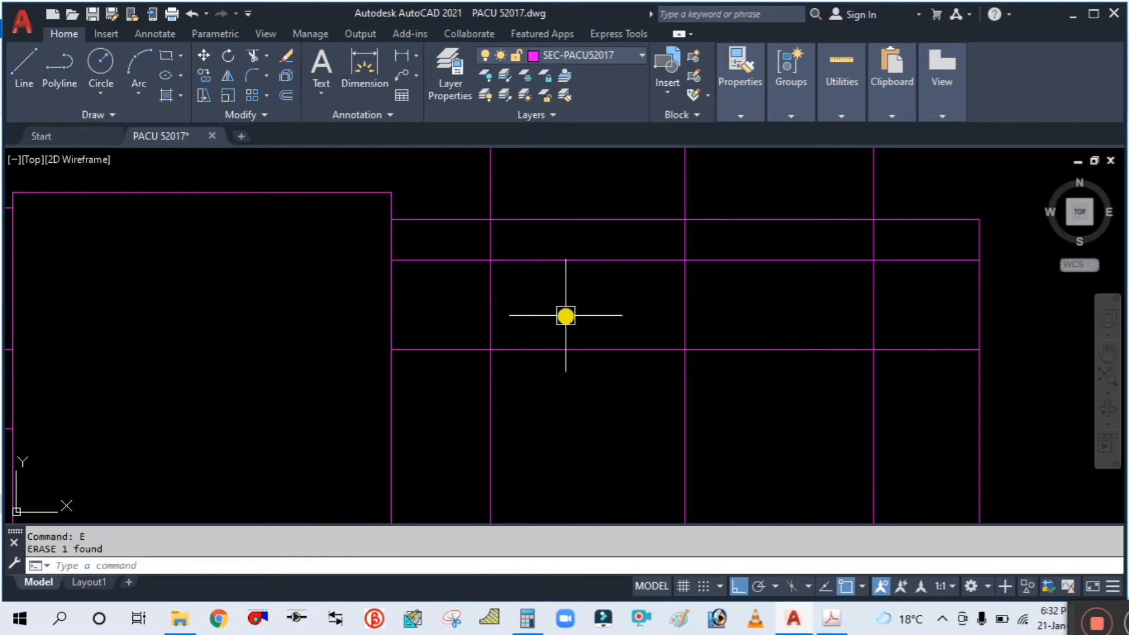
Offset the left and right fan construction lines 50 inward, towards the fan's centre line.
text(O)
key(Return)
text(50)
key(Return)
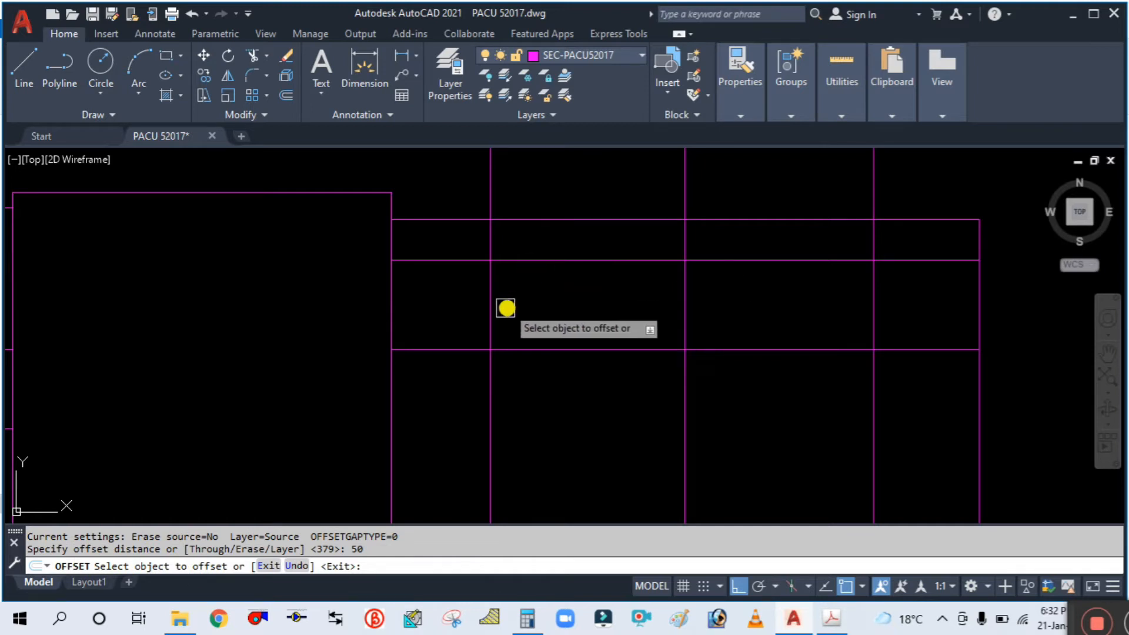
click(500, 307)
click(541, 310)
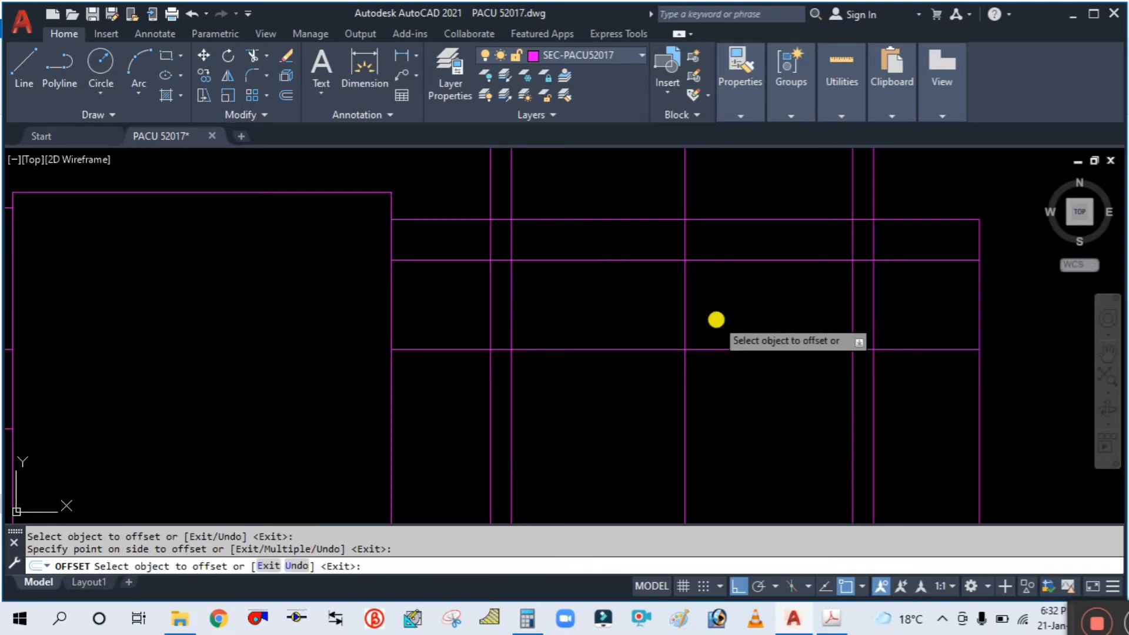
key(Escape)
scroll(521, 308, up, 2)
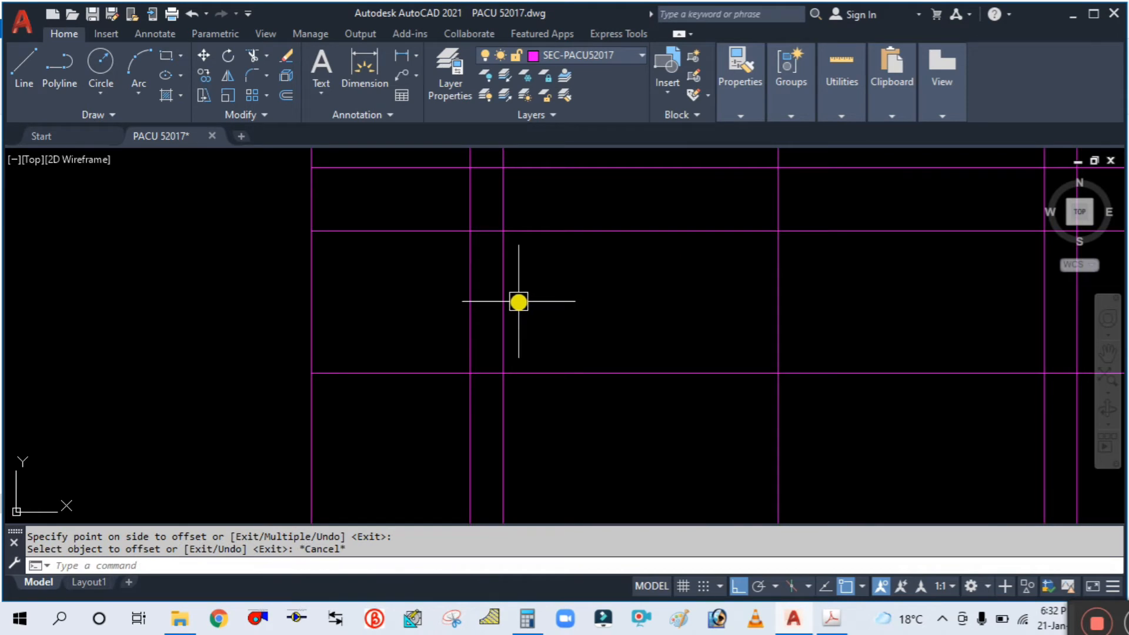
scroll(519, 301, down, 2)
scroll(519, 295, up, 2)
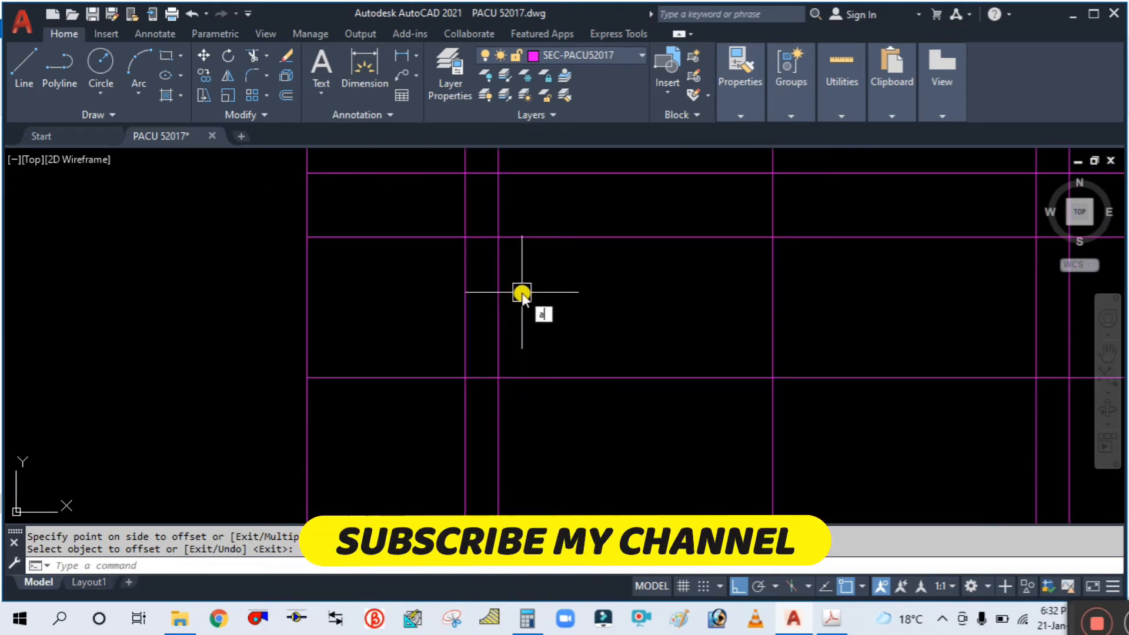
key(Return)
click(465, 238)
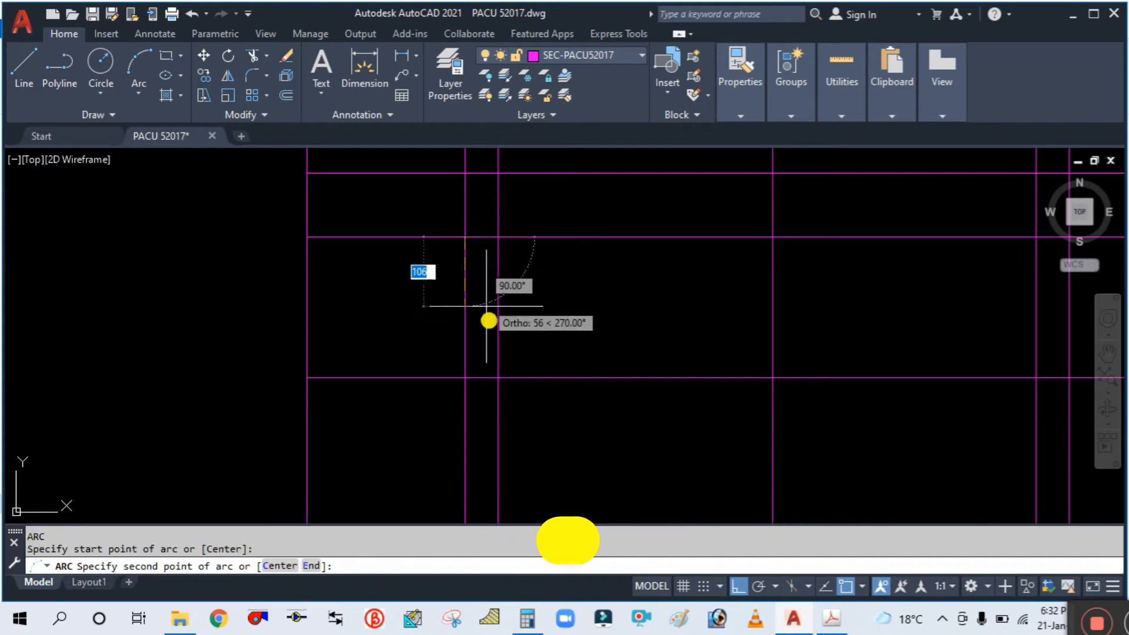
click(460, 378)
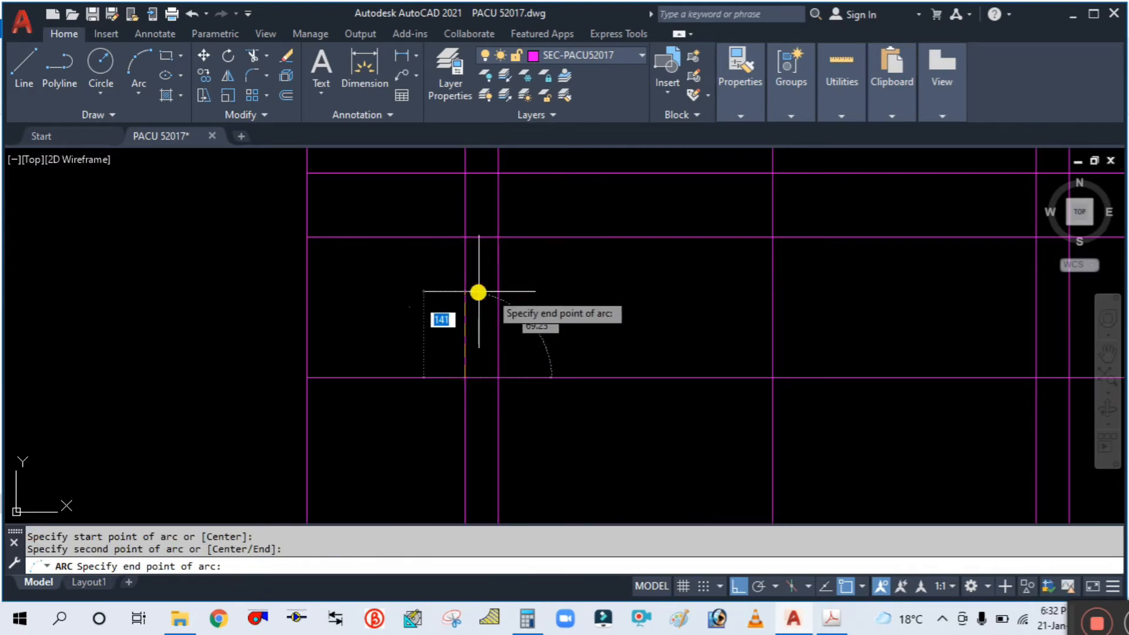
key(Escape)
key(Escape)
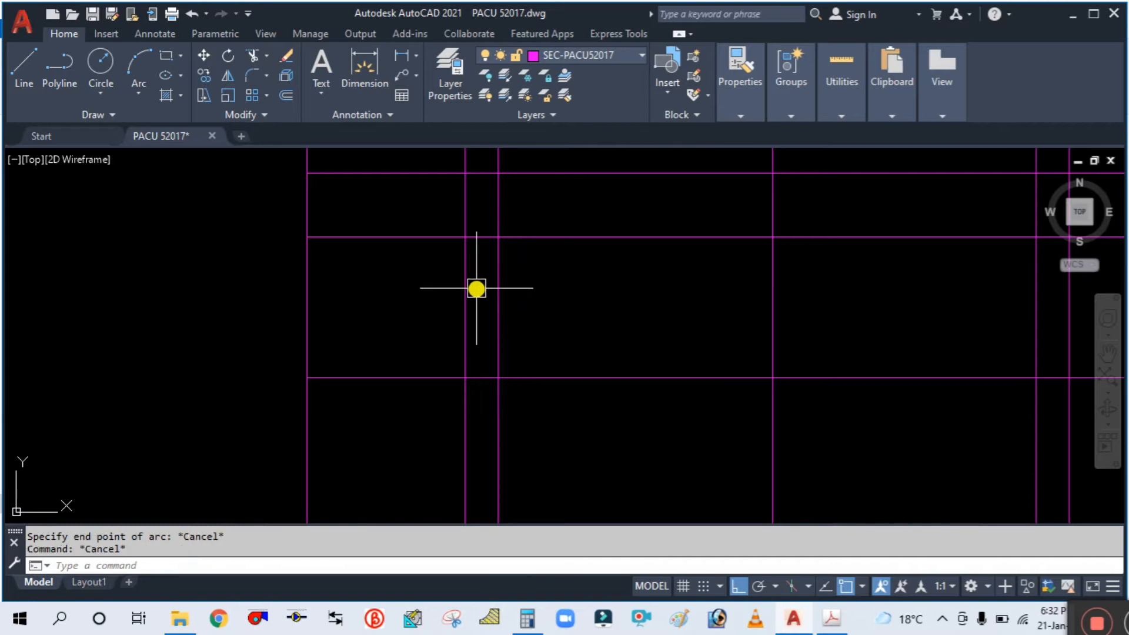
click(138, 93)
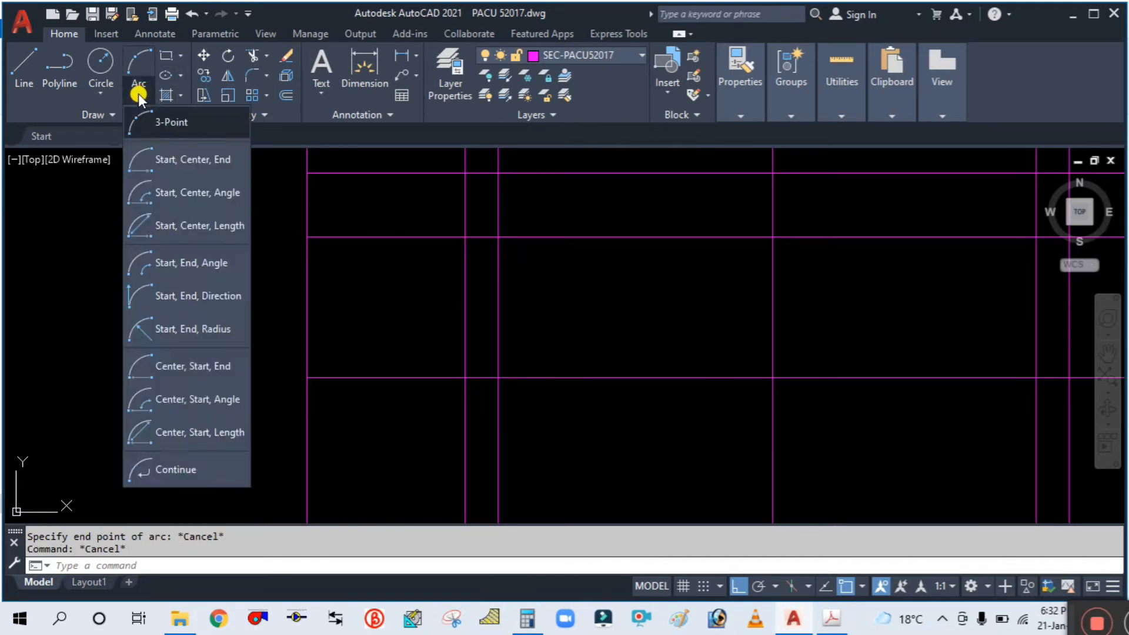
click(138, 93)
click(139, 94)
click(162, 160)
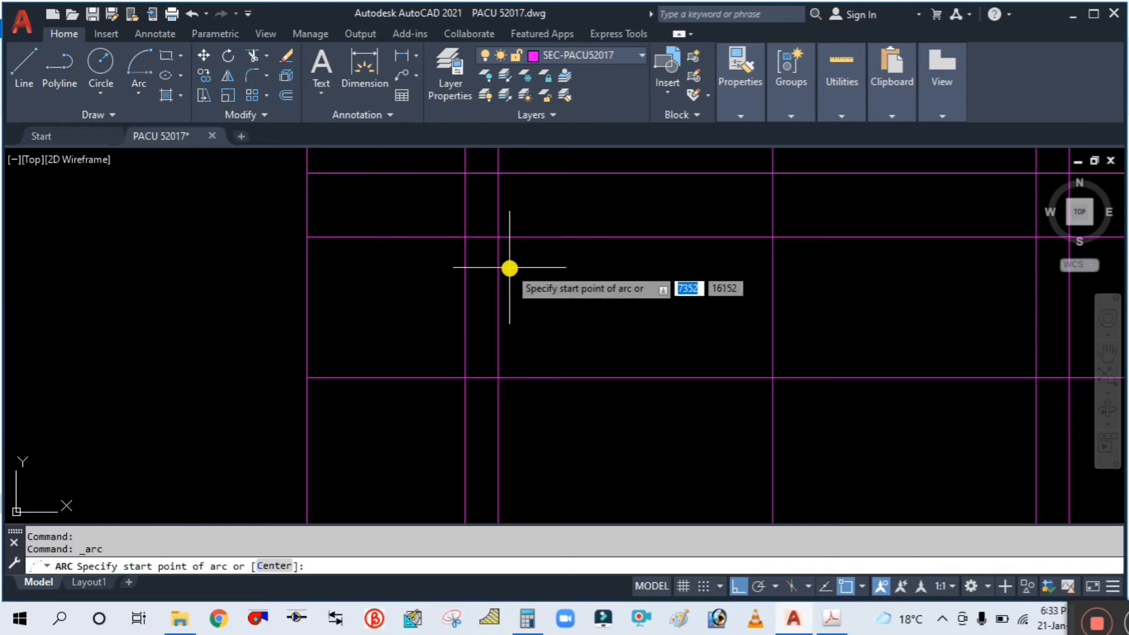
click(466, 239)
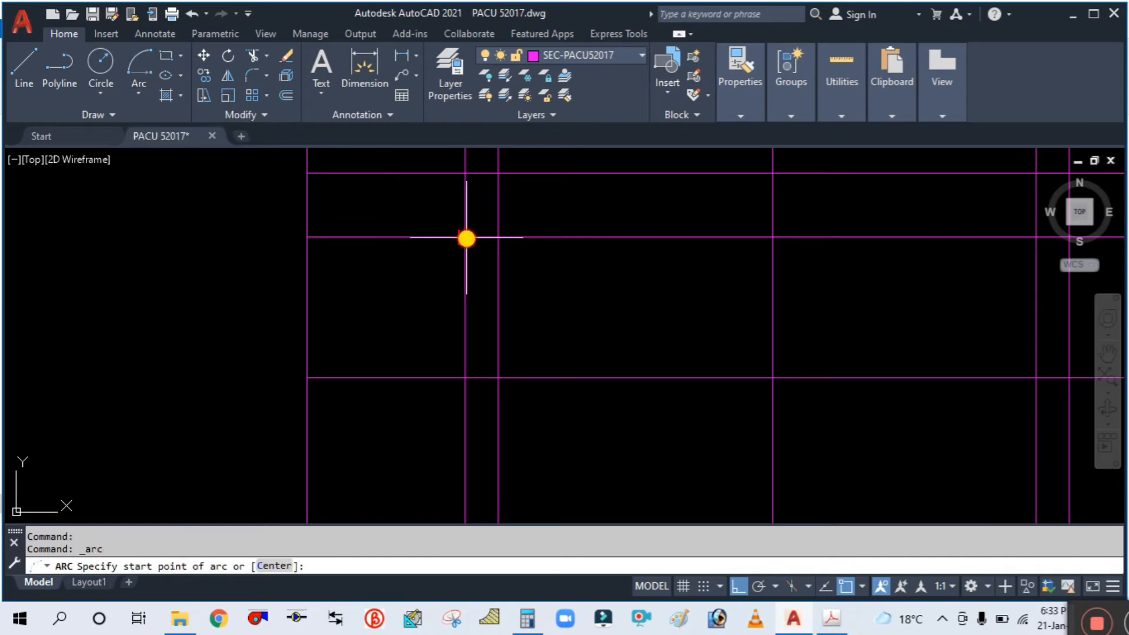
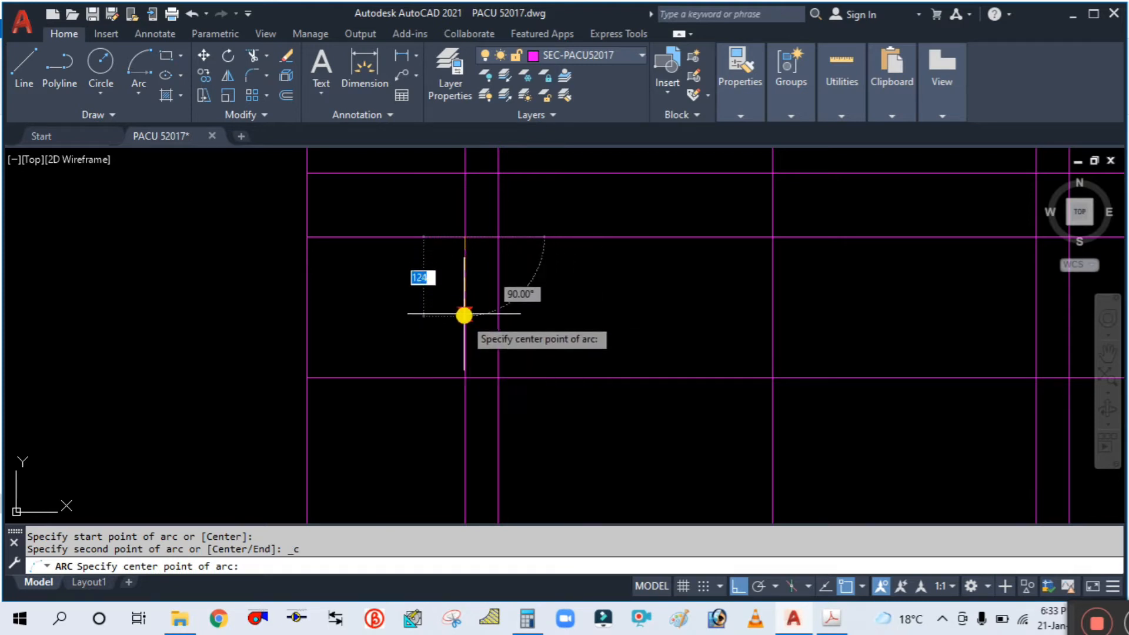
key(Escape)
key(Escape)
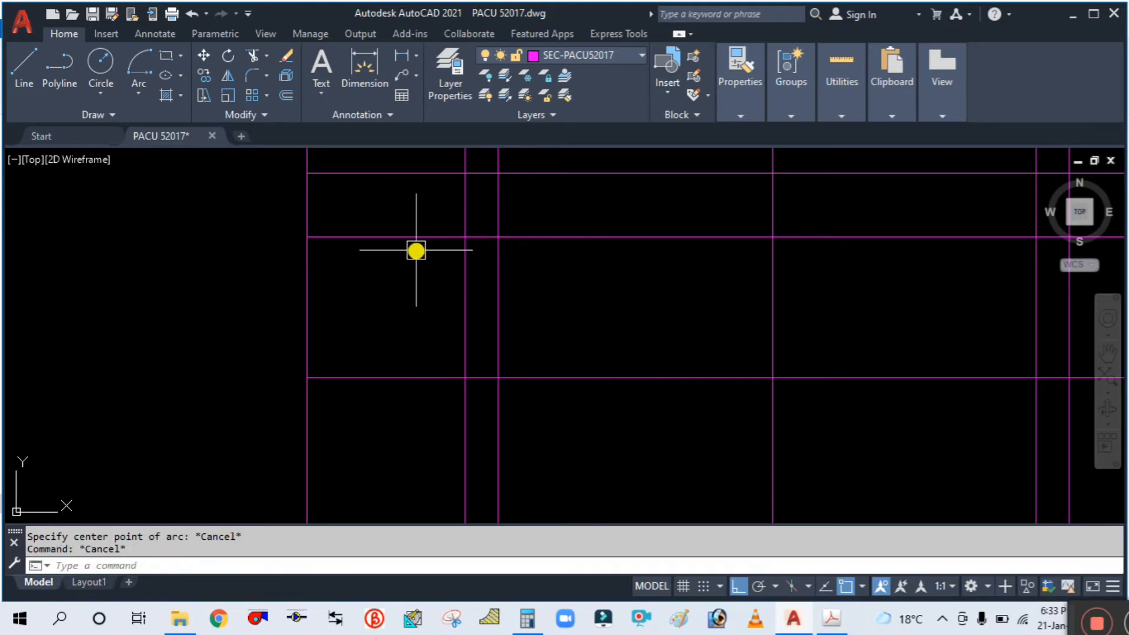
Draw a three-point arc between the two lower horizontal lines, ending on the outer left fan line and bulging to the inner line's midpoint.
click(140, 89)
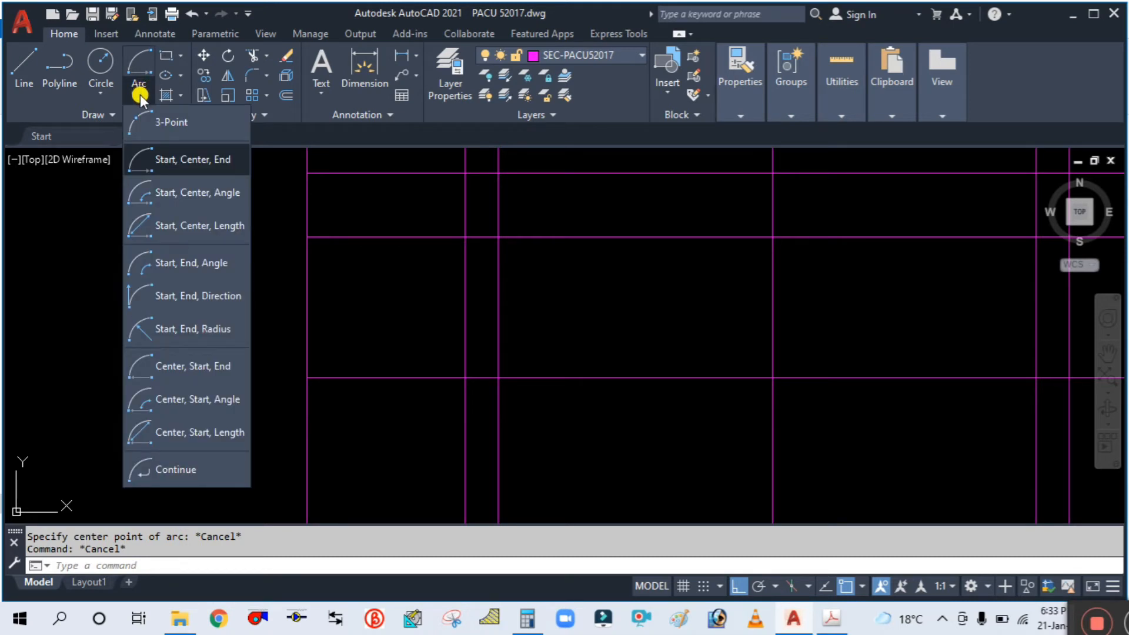
click(153, 123)
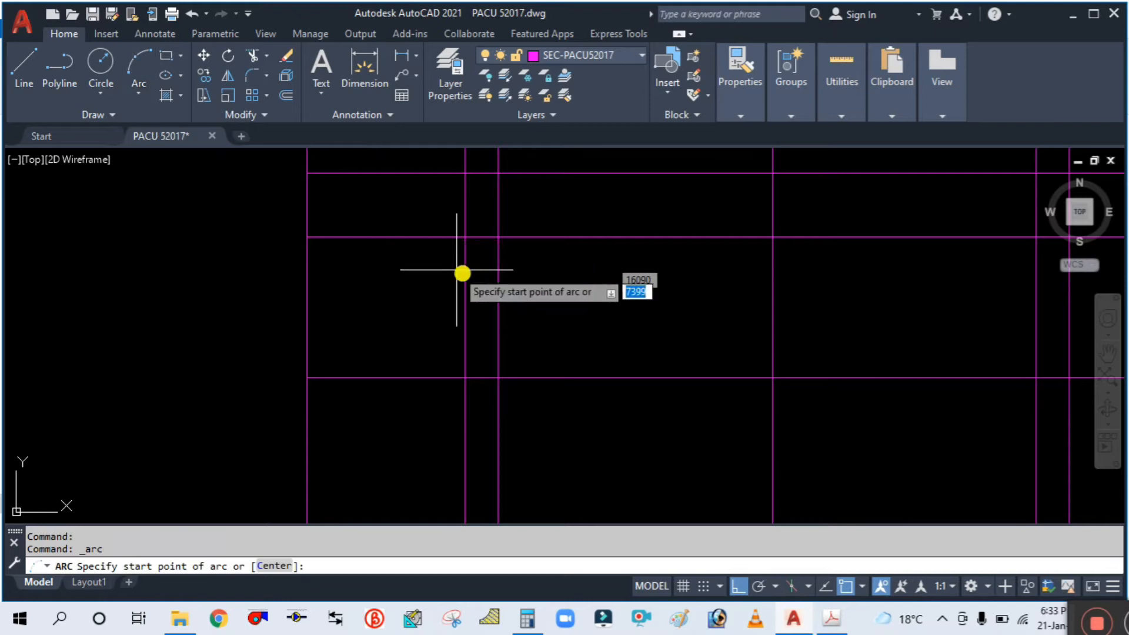
click(466, 238)
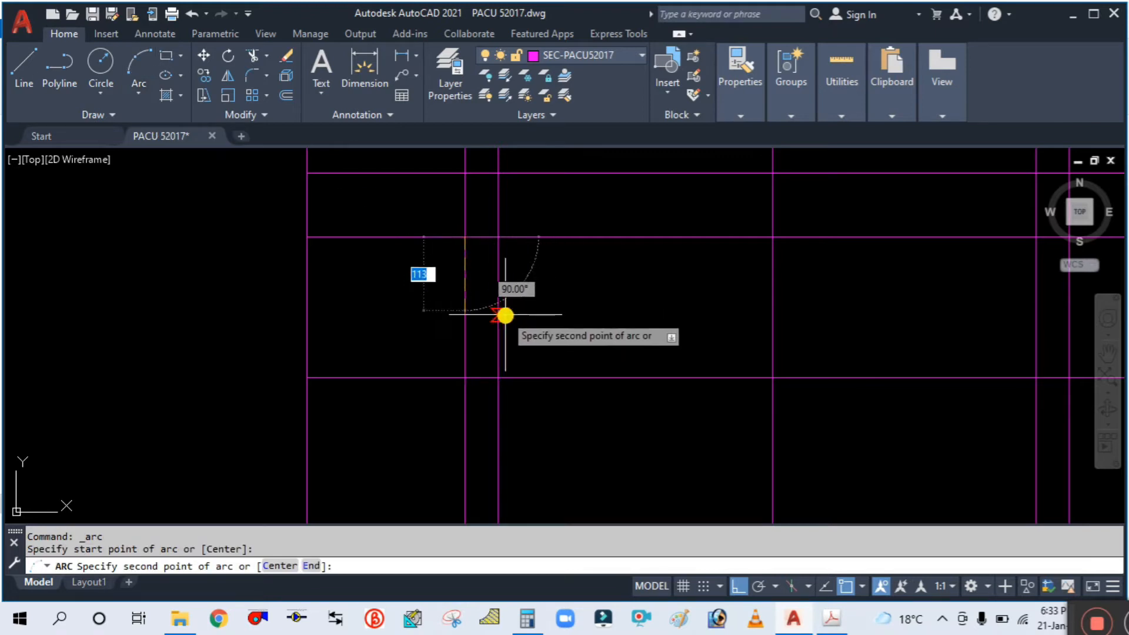
shift+right_click(511, 317)
click(537, 235)
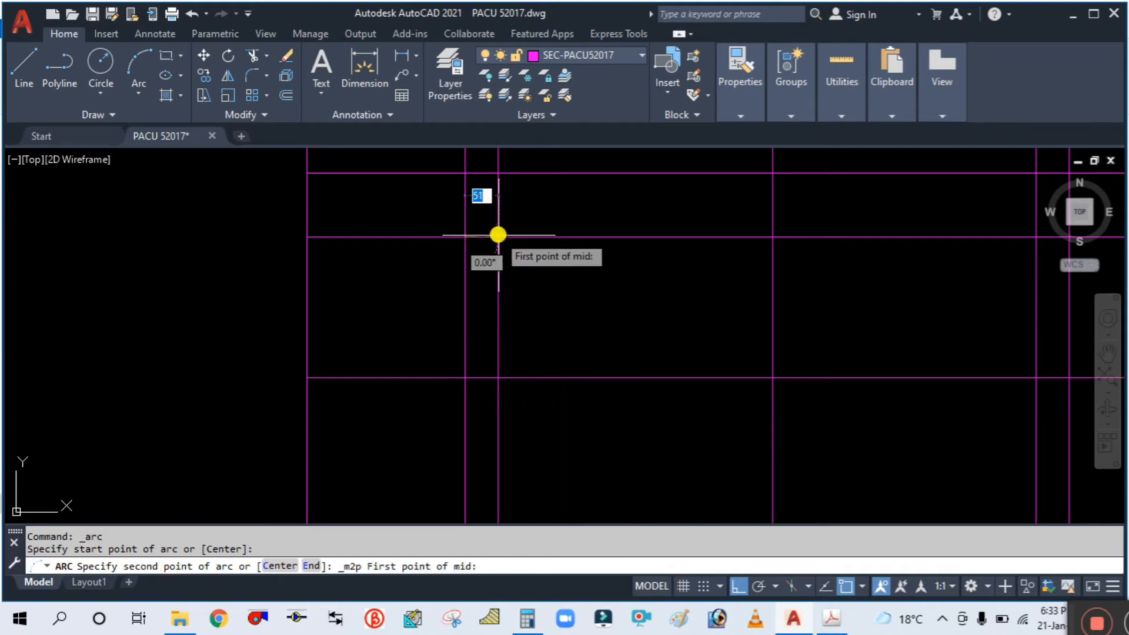
click(498, 237)
click(496, 378)
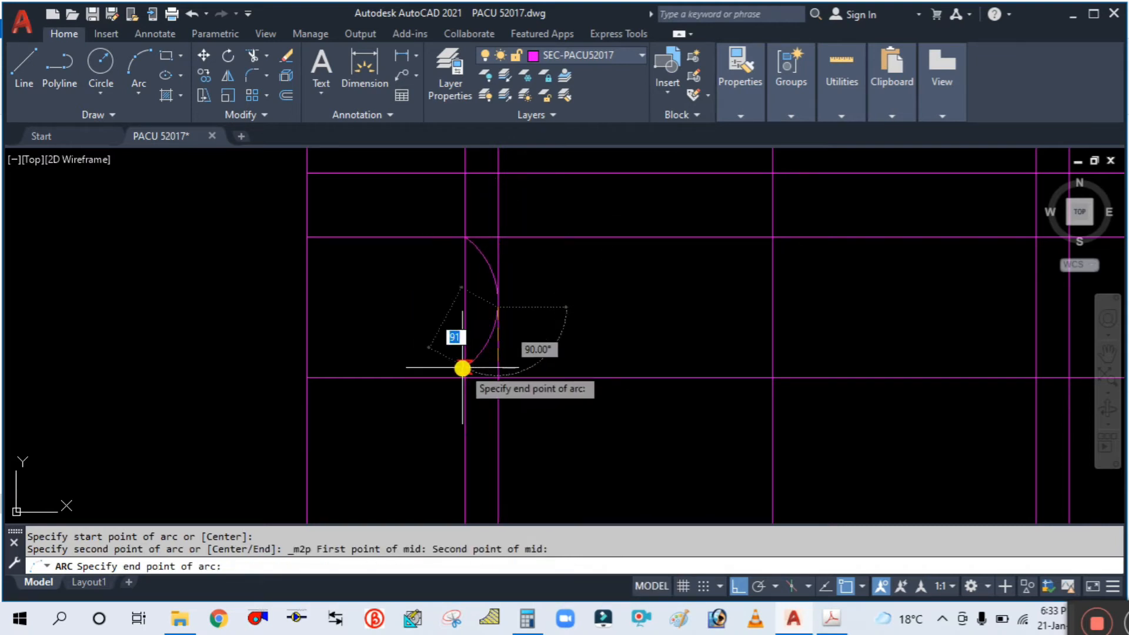
click(465, 376)
key(Escape)
scroll(410, 278, down, 4)
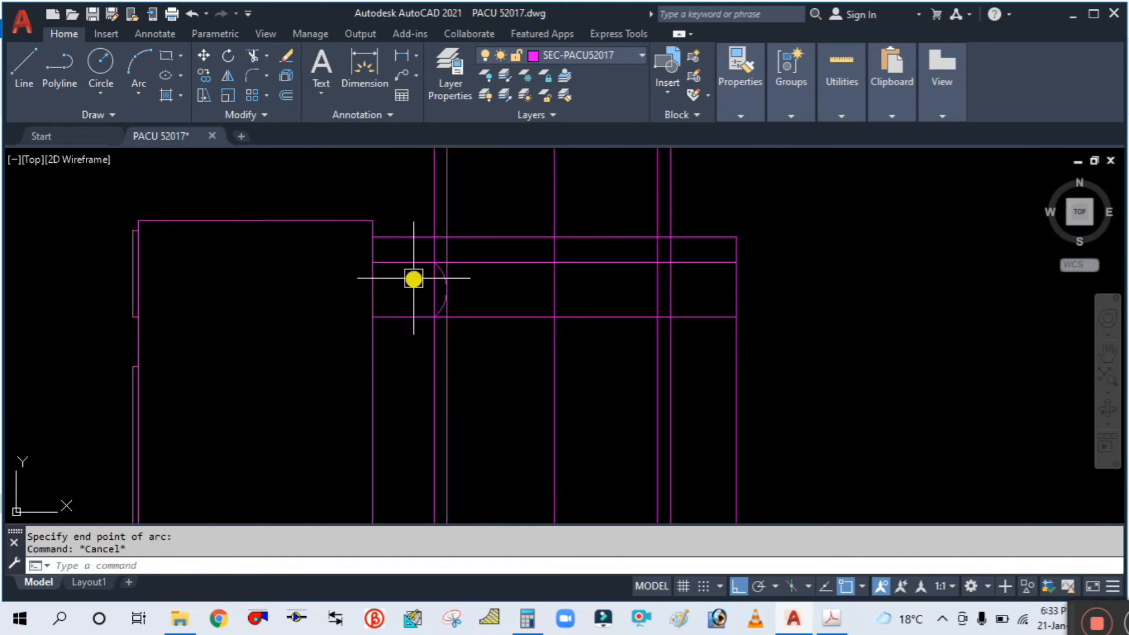
Trim the outer left fan line between the ends of the arc and erase its remaining part below the arc.
scroll(466, 286, up, 4)
text(tr)
key(Return)
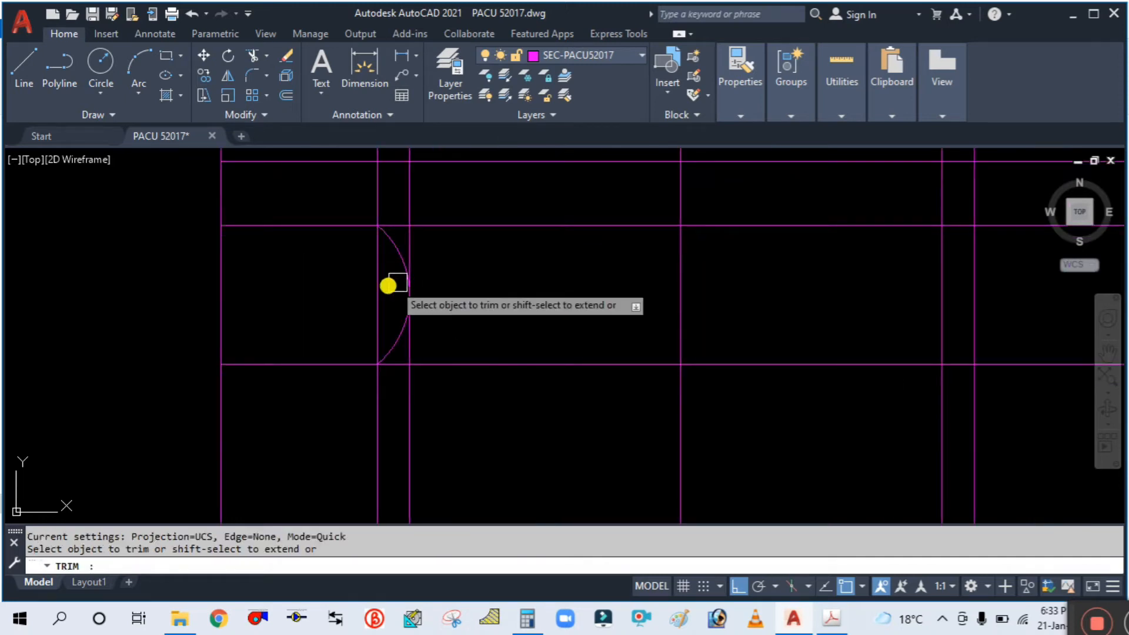
click(377, 293)
key(Escape)
scroll(398, 266, down, 3)
scroll(422, 298, up, 3)
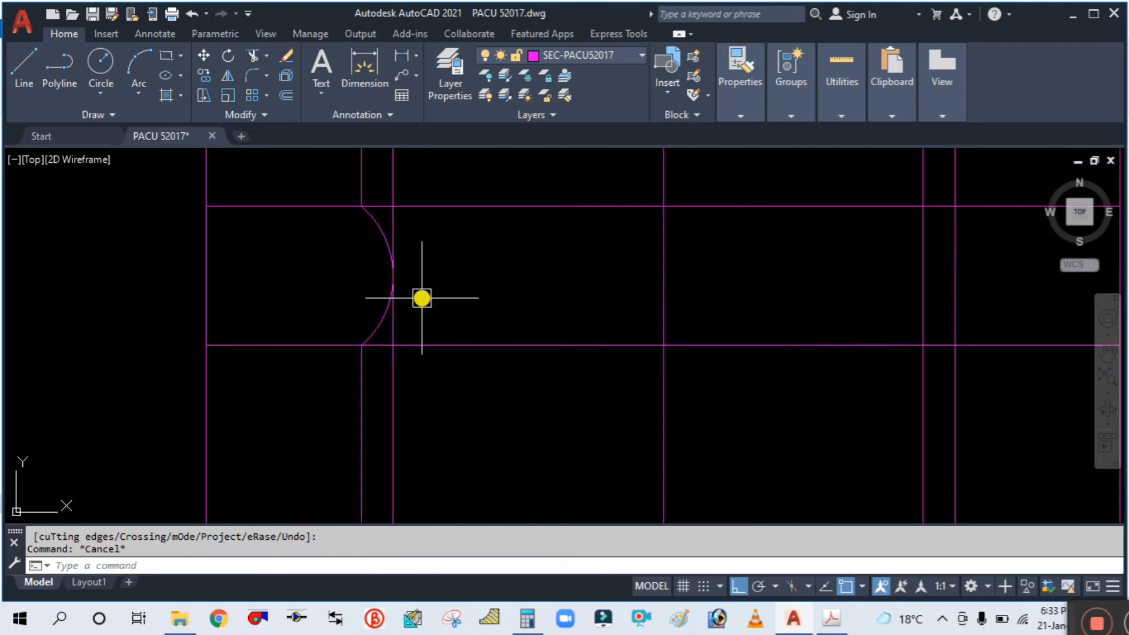
click(364, 397)
key(Delete)
scroll(350, 349, down, 2)
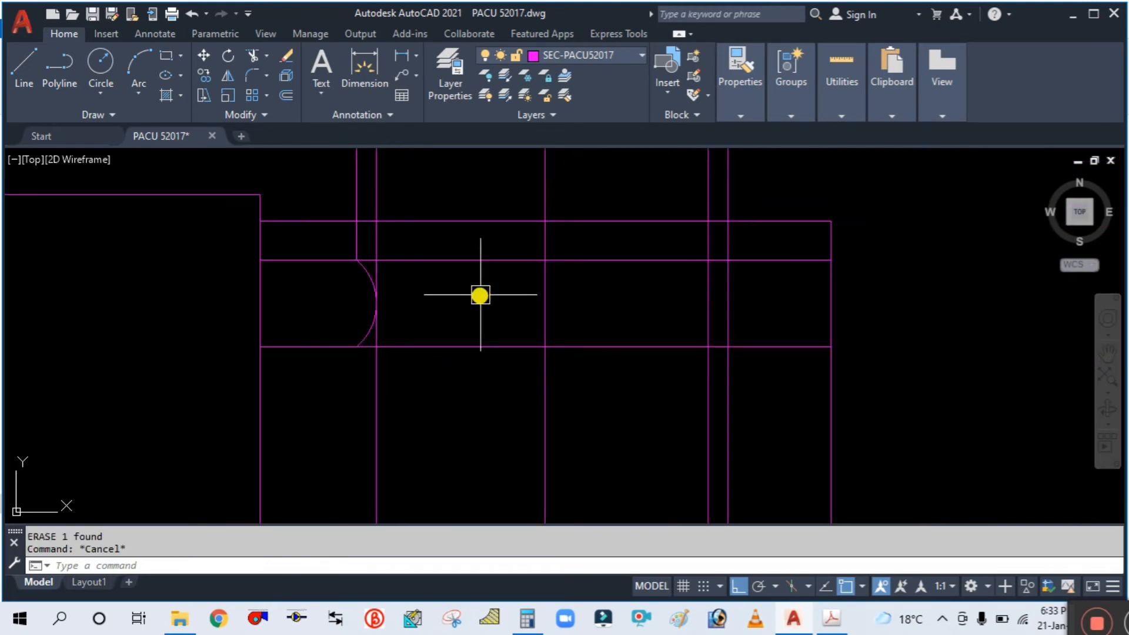
Trim the inner left fan line between the two horizontal lines beside the arc and erase its remainder below.
scroll(380, 326, up, 4)
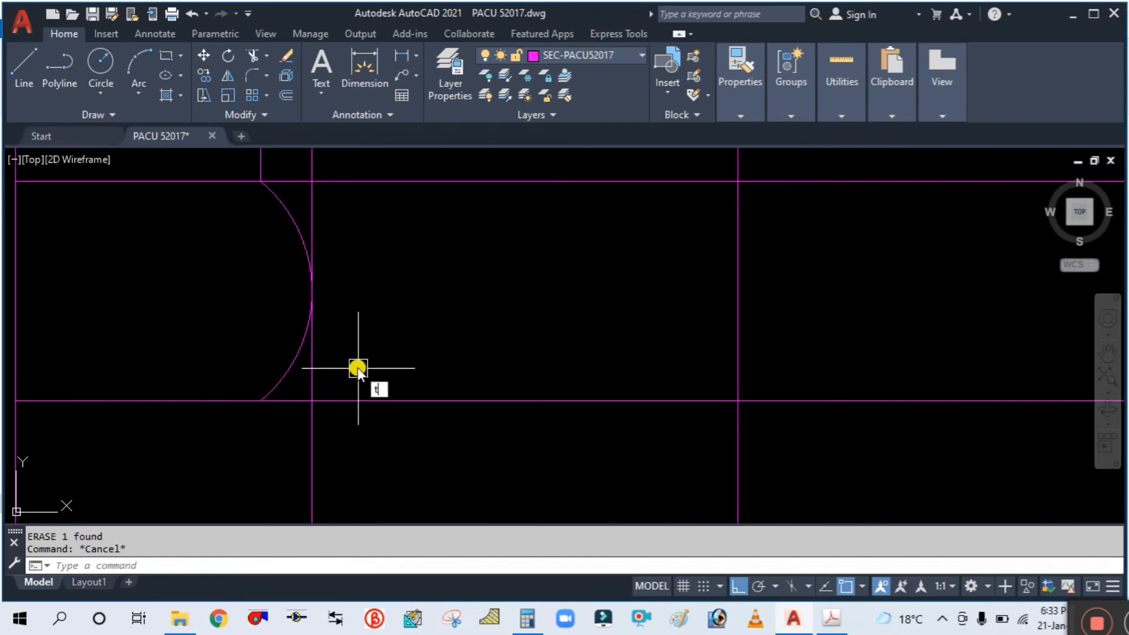
text(r)
key(Return)
click(312, 223)
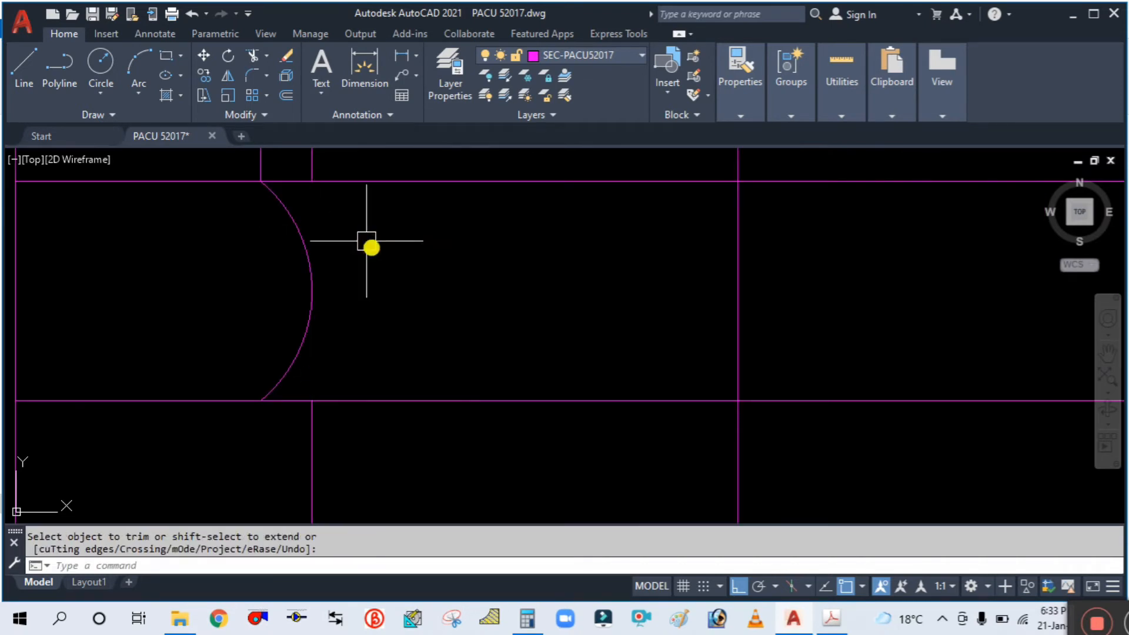
key(Escape)
scroll(371, 247, down, 3)
click(373, 429)
click(325, 391)
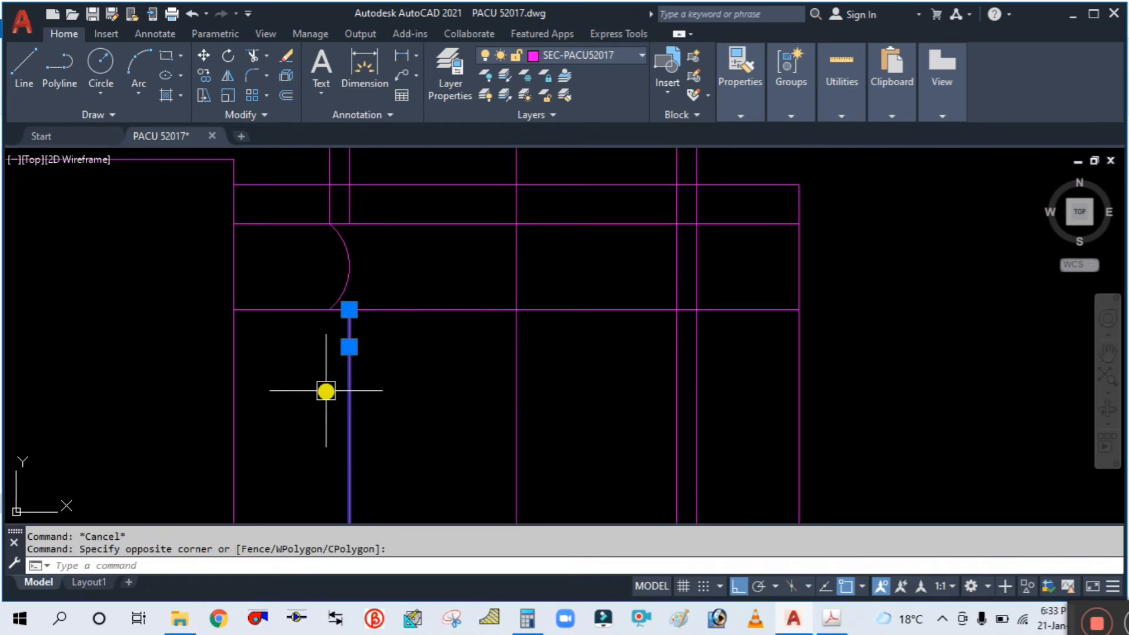
key(Delete)
Erase the remaining upper part of the inner left fan line above the arc.
scroll(379, 193, up, 2)
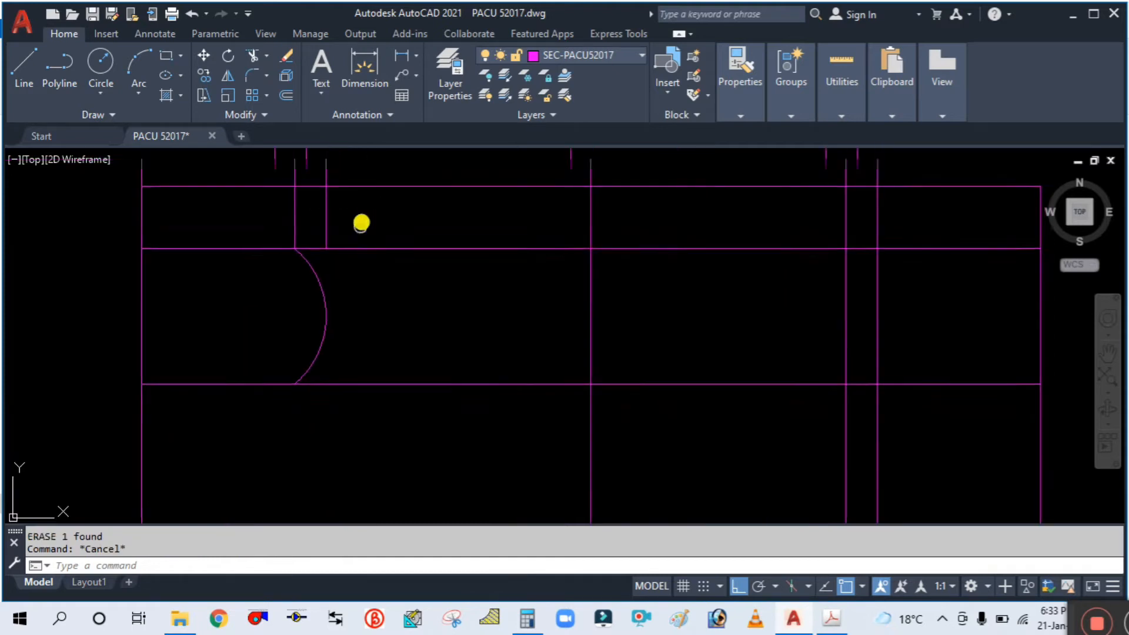
scroll(341, 241, up, 3)
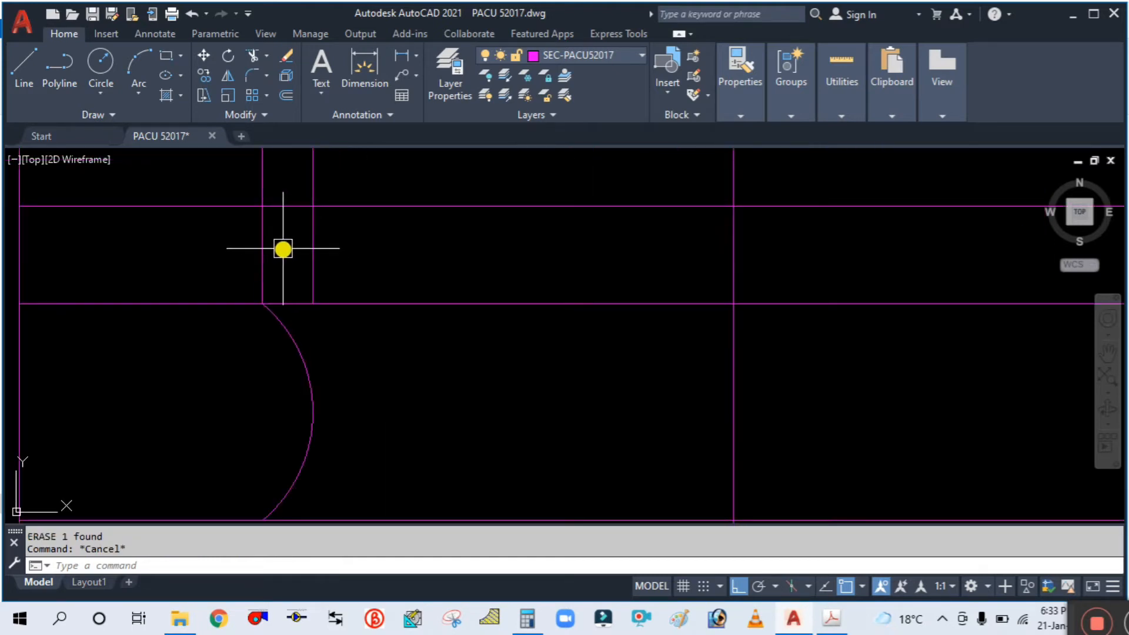
scroll(283, 249, down, 2)
scroll(307, 245, down, 3)
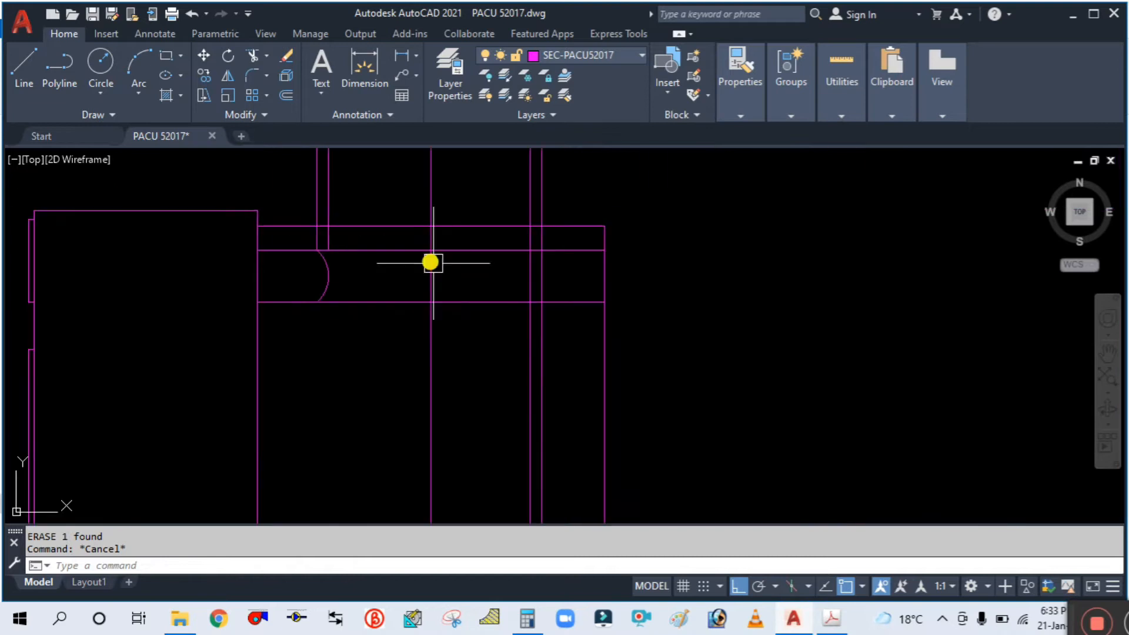
scroll(340, 238, up, 2)
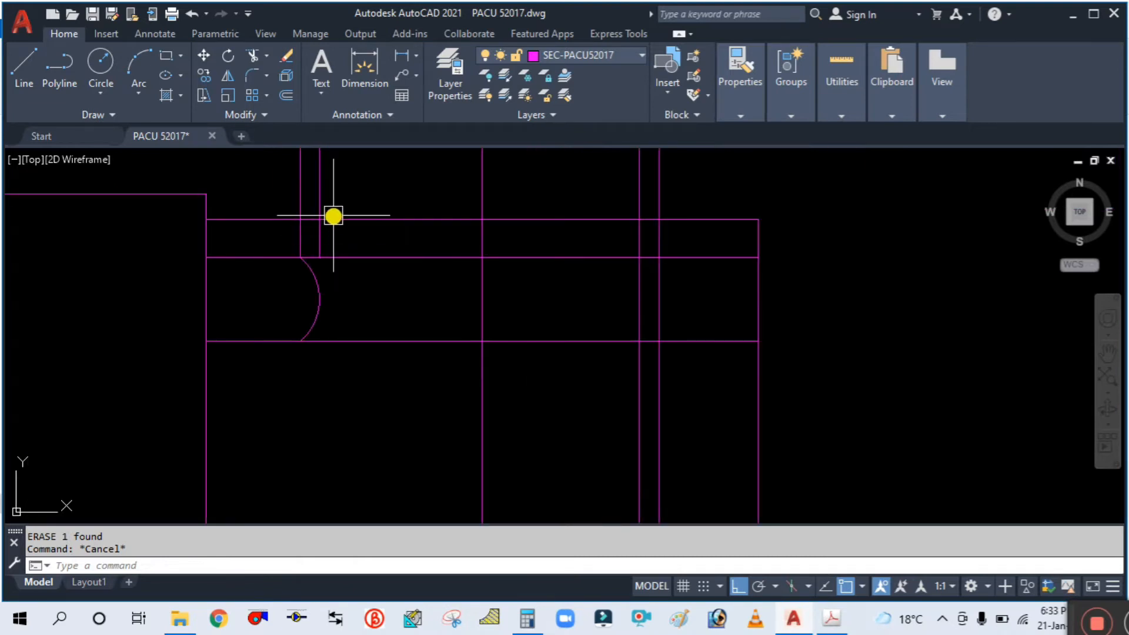
key(Delete)
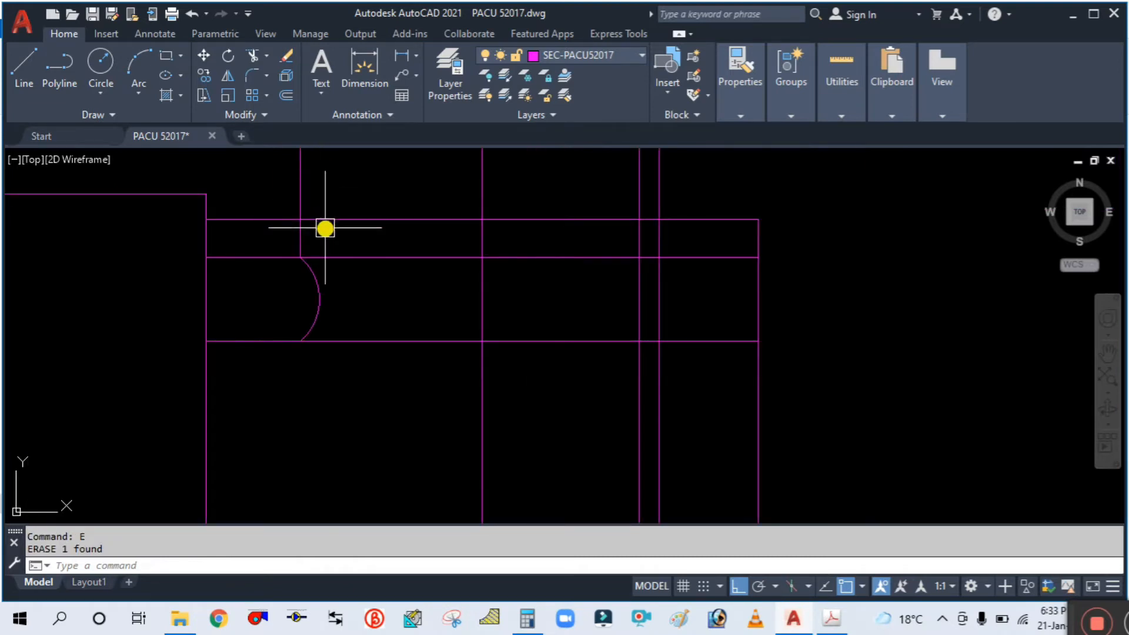
Fillet the corner between the outer left fan line and the condenser section's top line with a radius of 40.
scroll(312, 217, up, 4)
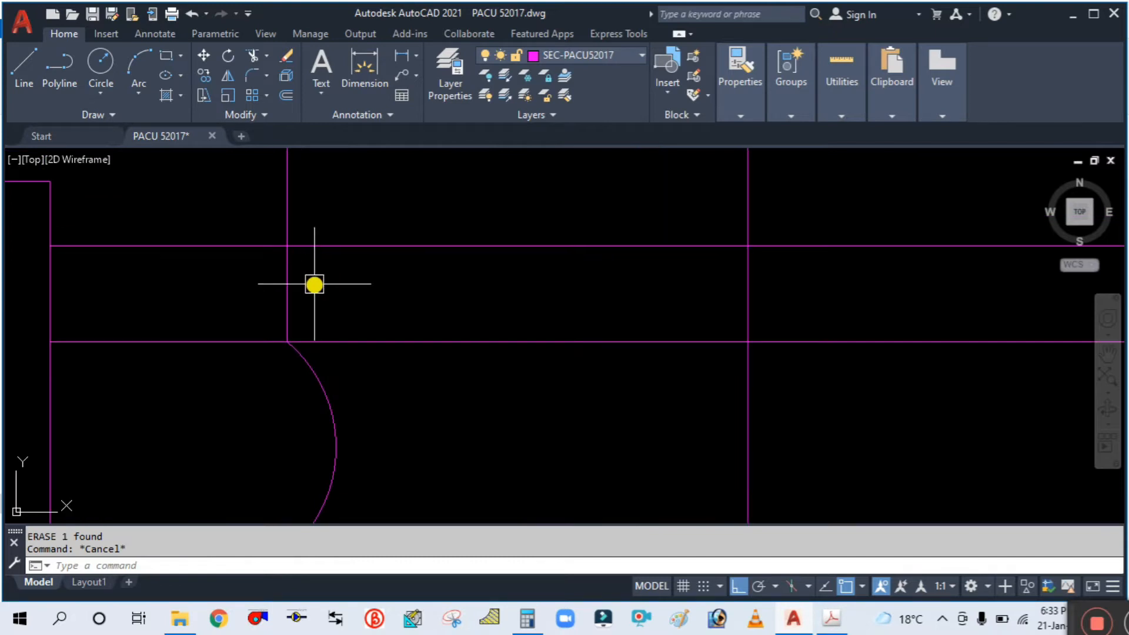
key(Return)
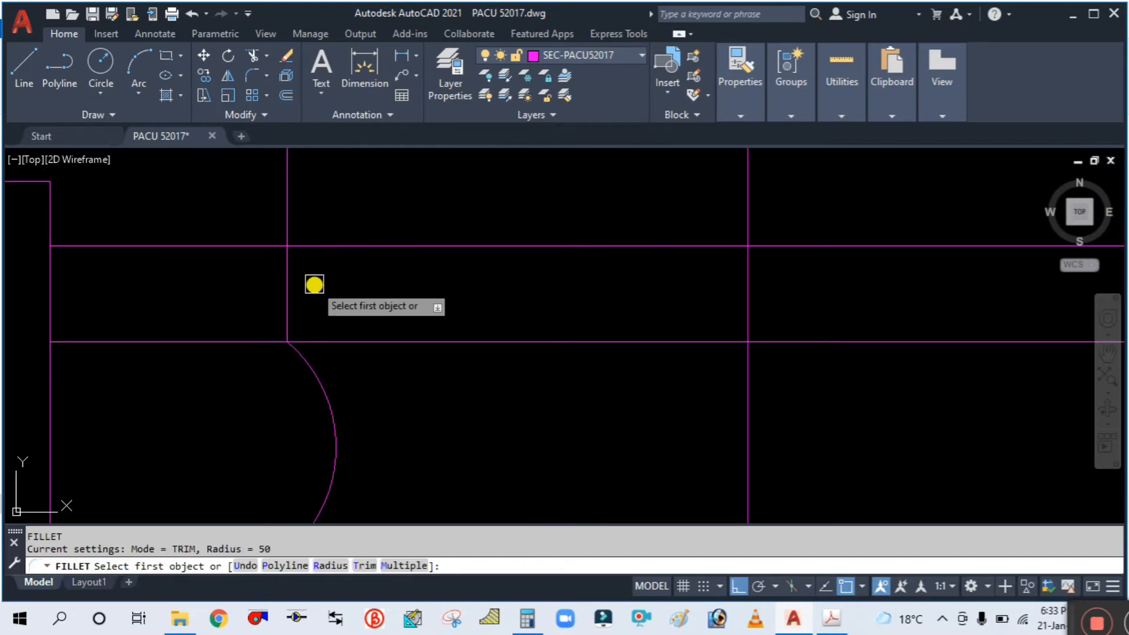
text(r)
key(Return)
text(40)
key(Return)
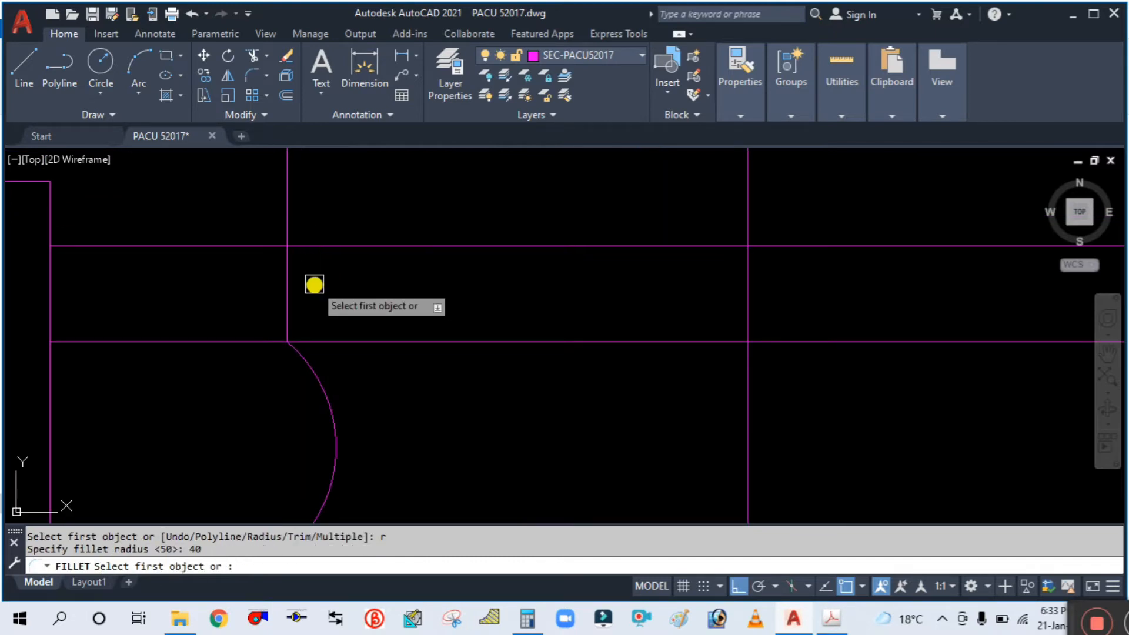
click(288, 270)
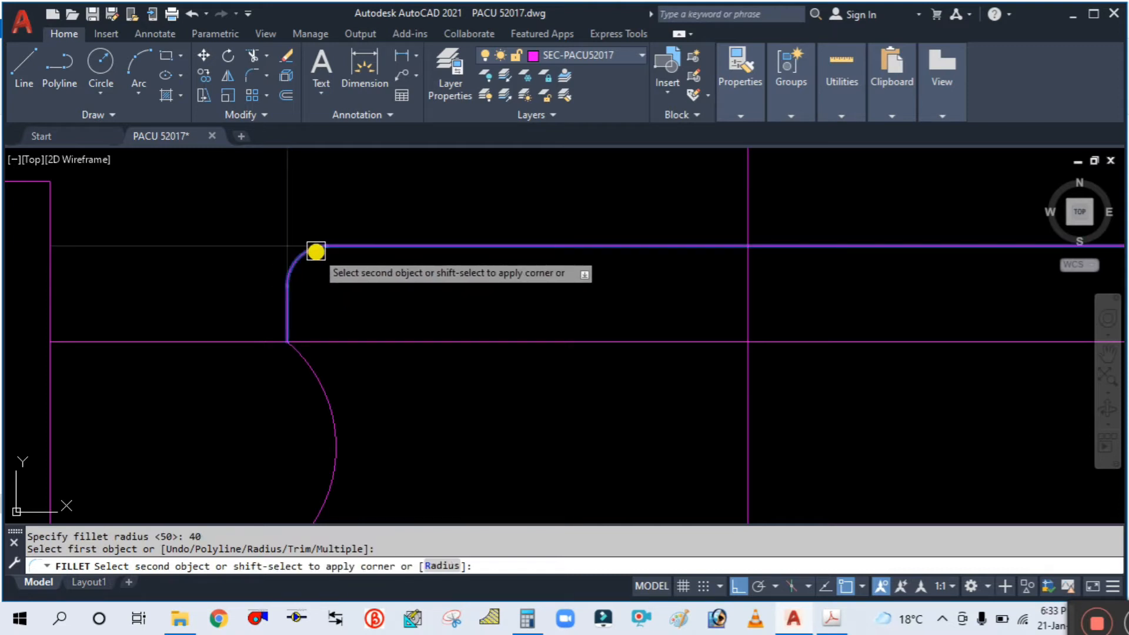
click(315, 247)
key(Escape)
scroll(305, 249, down, 3)
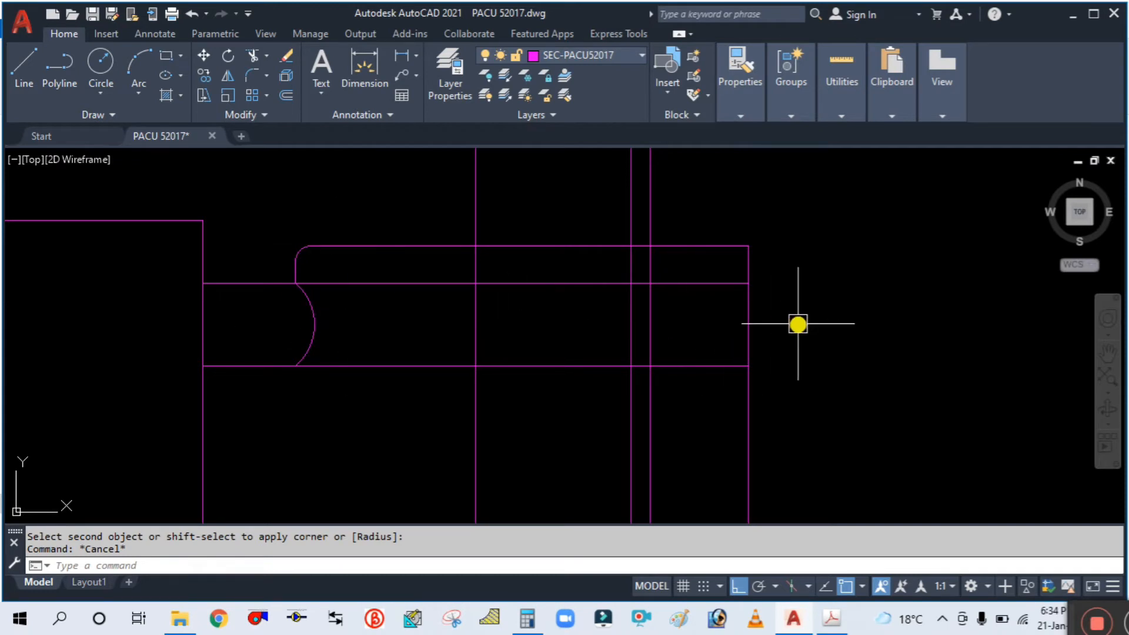
Mirror the left fan arc, short vertical edge and rounded corner about the fan's vertical centre line, keeping the source objects.
middle_drag(798, 324, 728, 350)
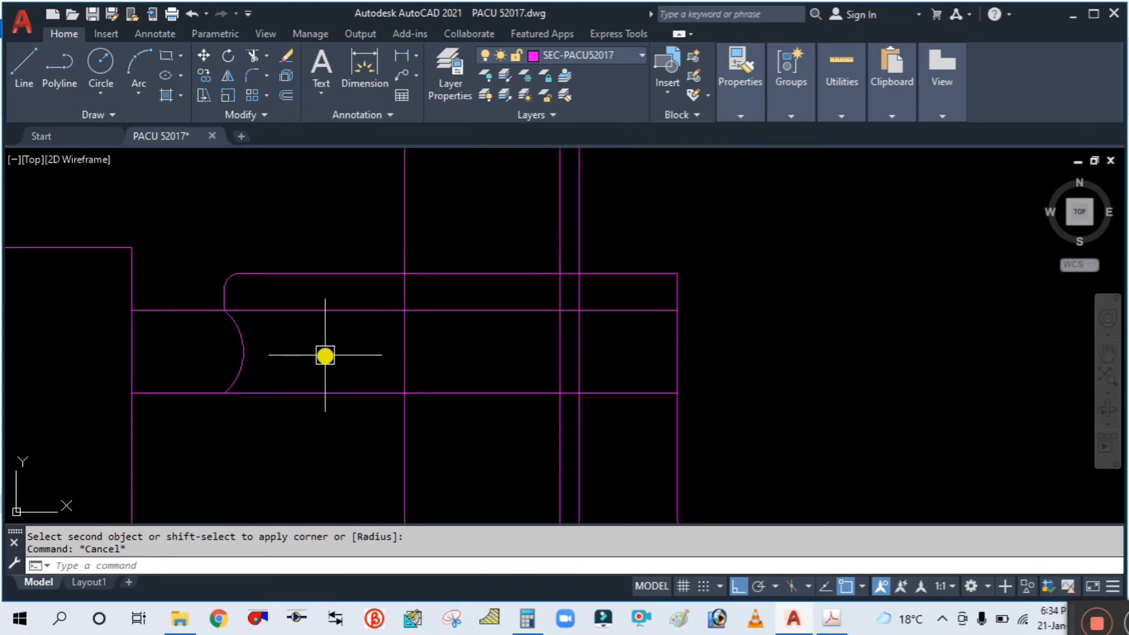
key(Return)
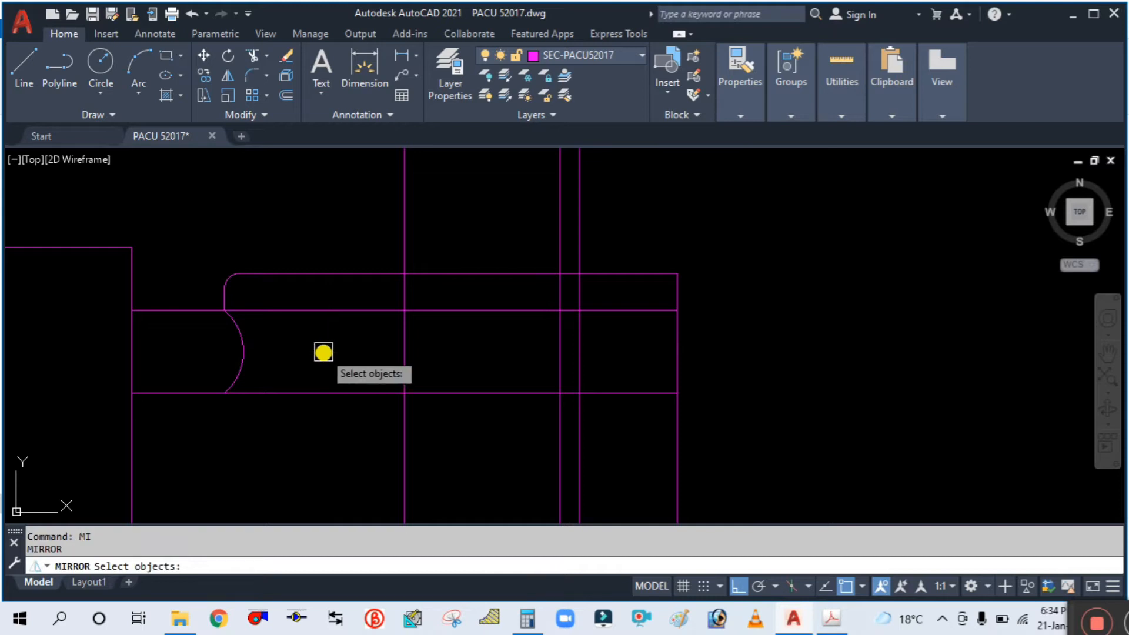
key(Escape)
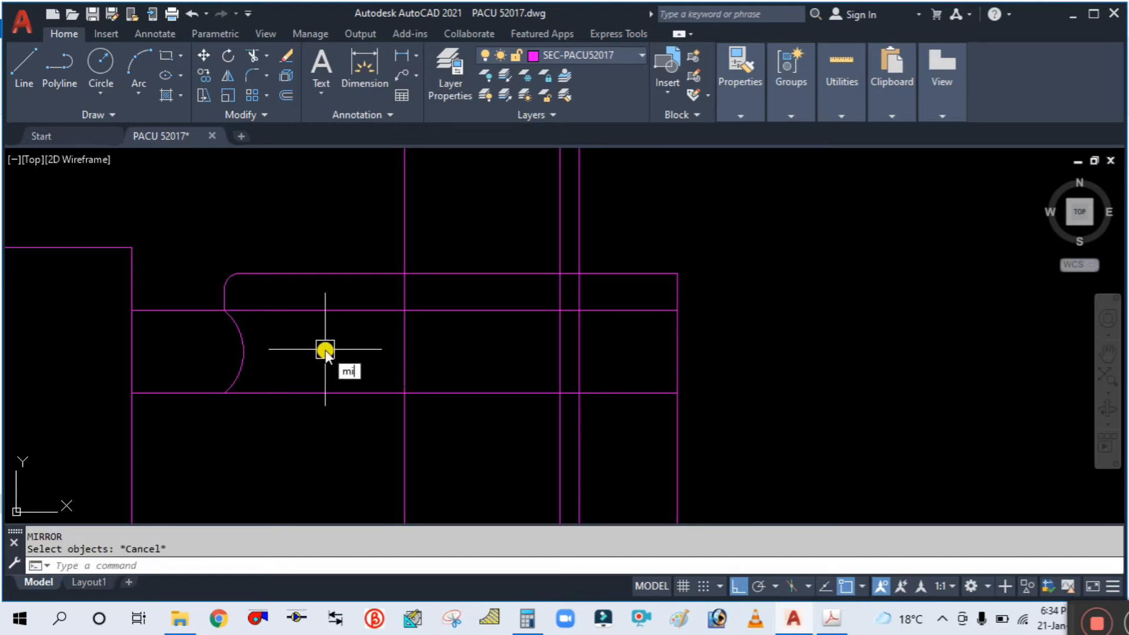
text(mi)
key(Return)
click(250, 357)
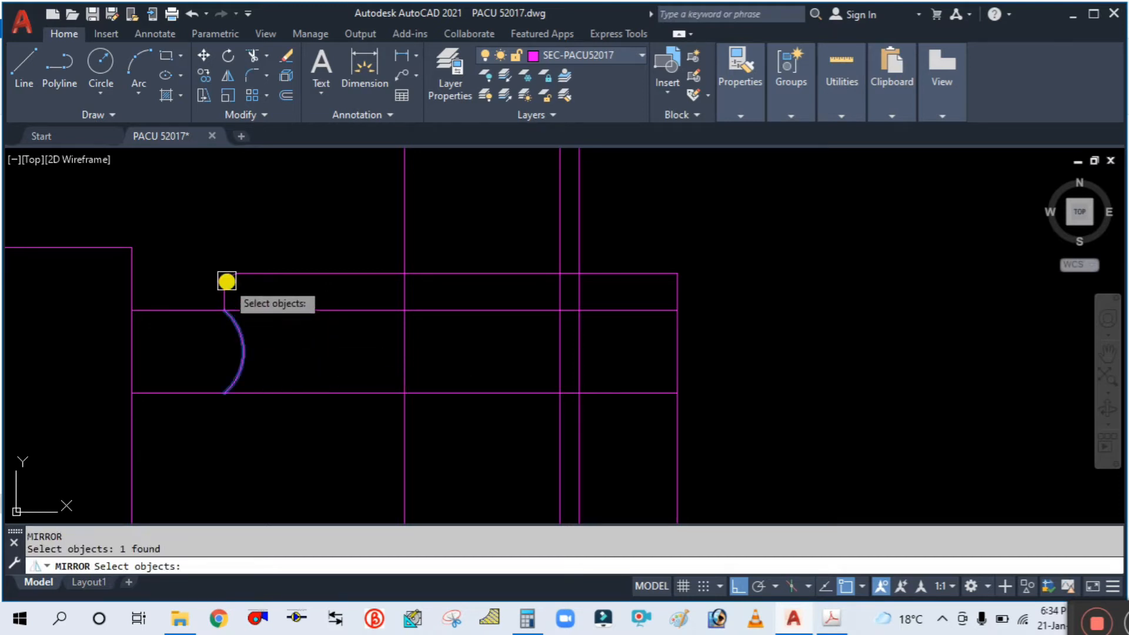
scroll(229, 276, up, 4)
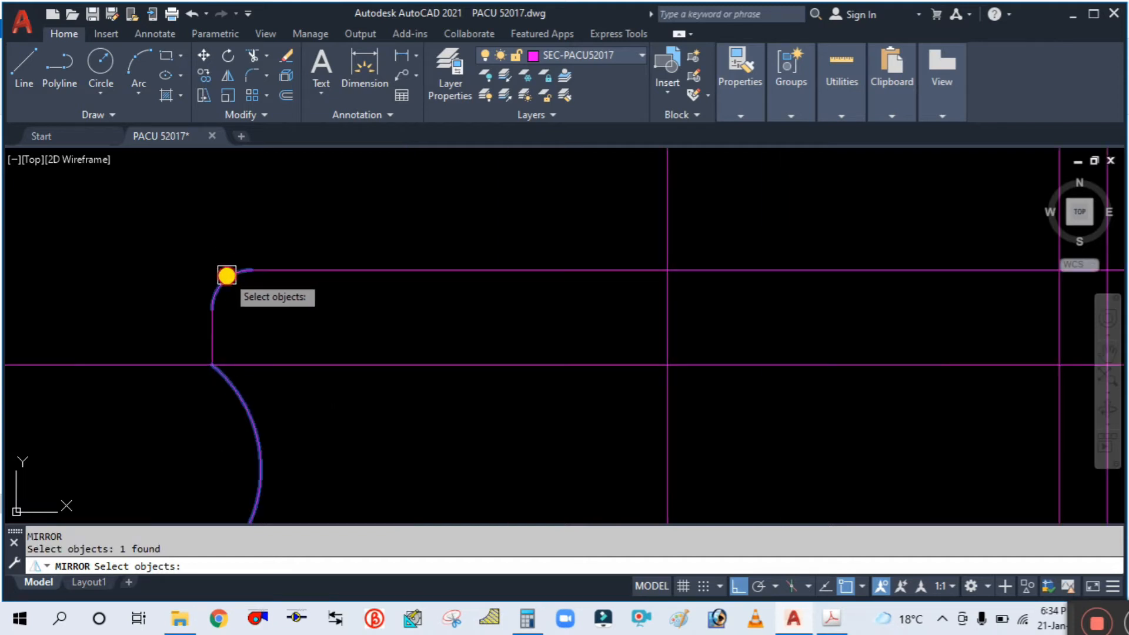
click(218, 305)
click(213, 336)
scroll(216, 307, down, 4)
key(Return)
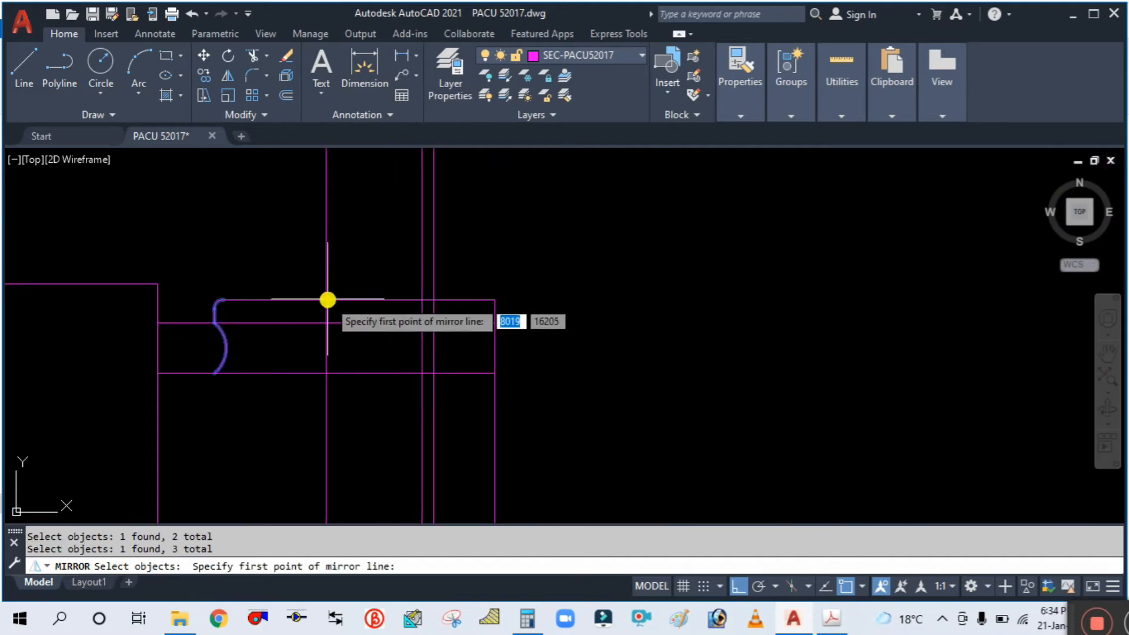
click(319, 297)
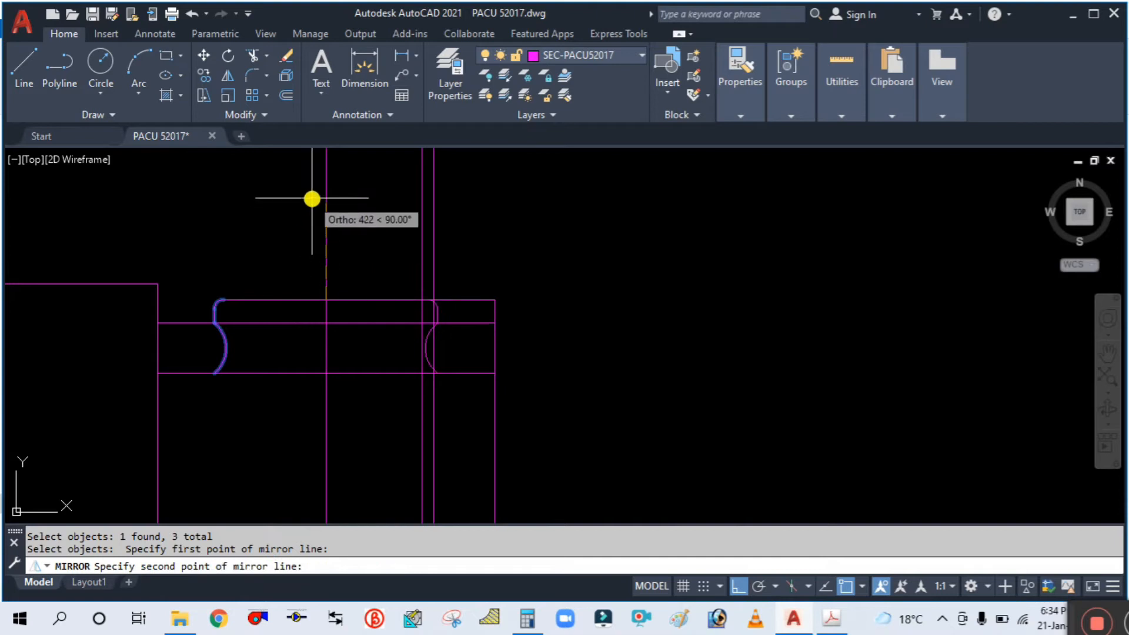
click(324, 180)
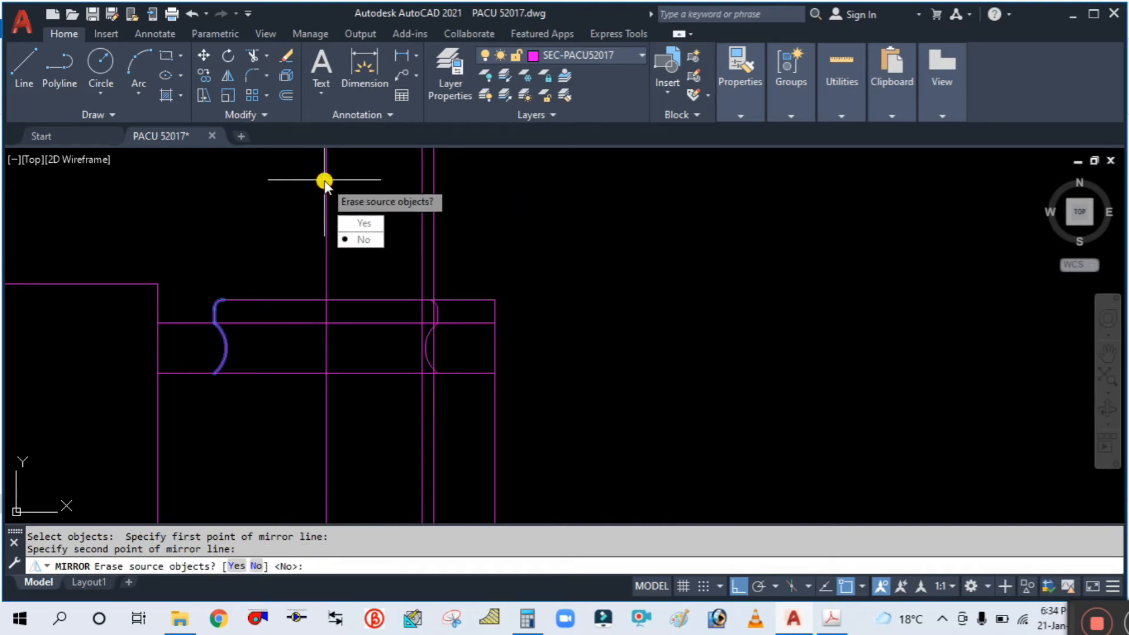
text(n)
key(Return)
key(Escape)
Erase the two vertical guide lines near the mirrored arc and the fan's vertical centre line.
scroll(462, 300, up, 2)
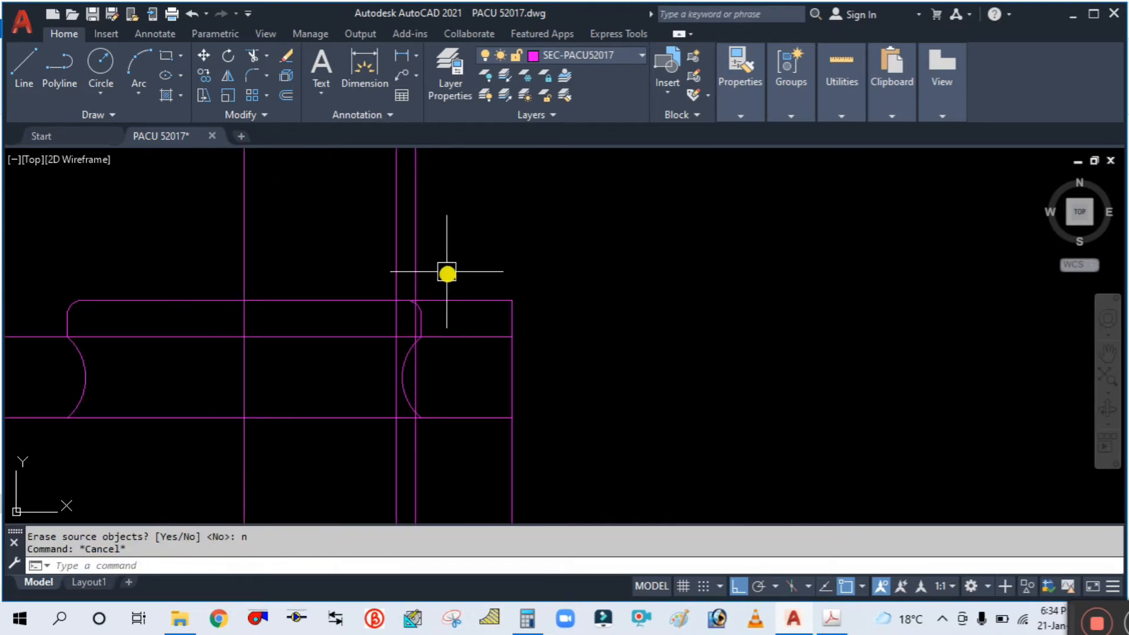
click(444, 266)
click(385, 228)
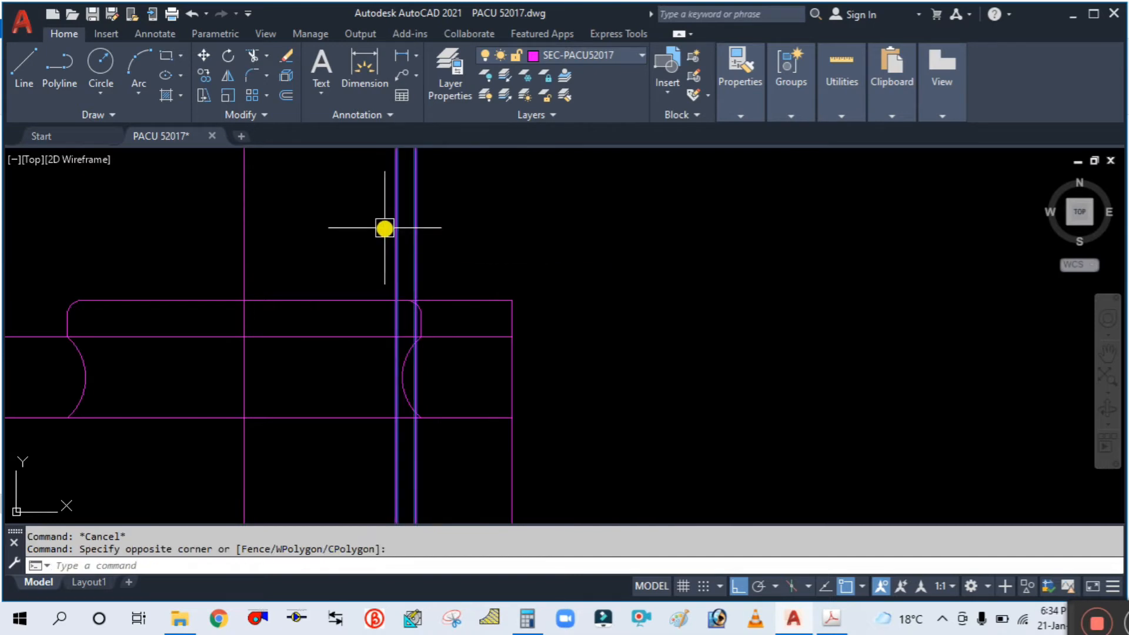
text(e)
key(Return)
click(298, 253)
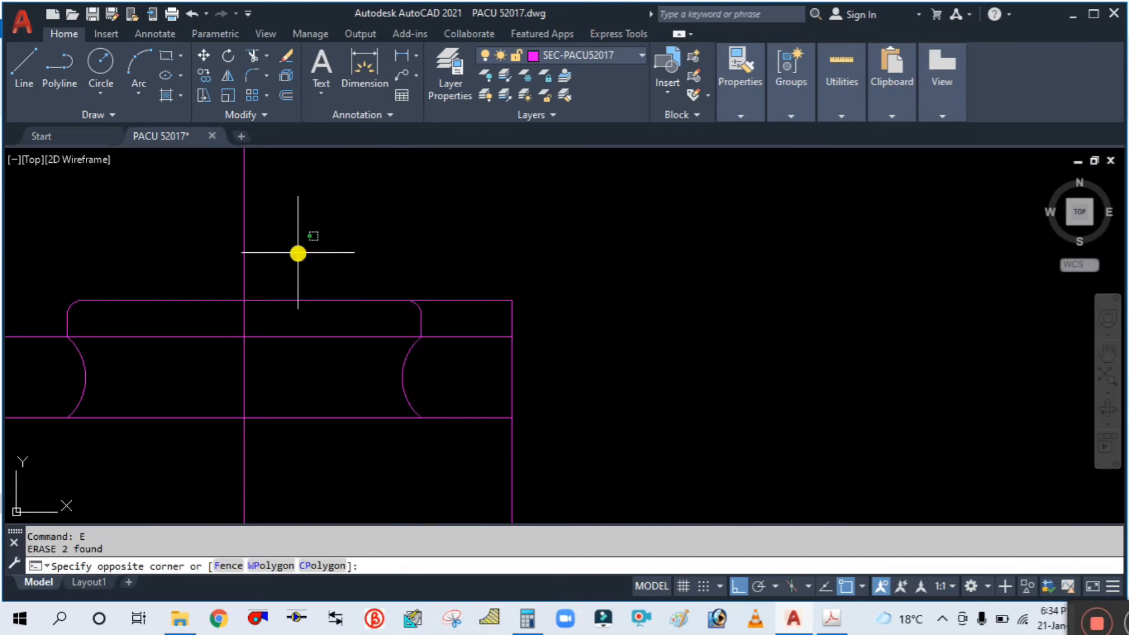
click(223, 227)
key(Return)
key(Escape)
Trim the two upper horizontal lines between the fan's right edge and the condenser section's right line.
scroll(453, 228, down, 1)
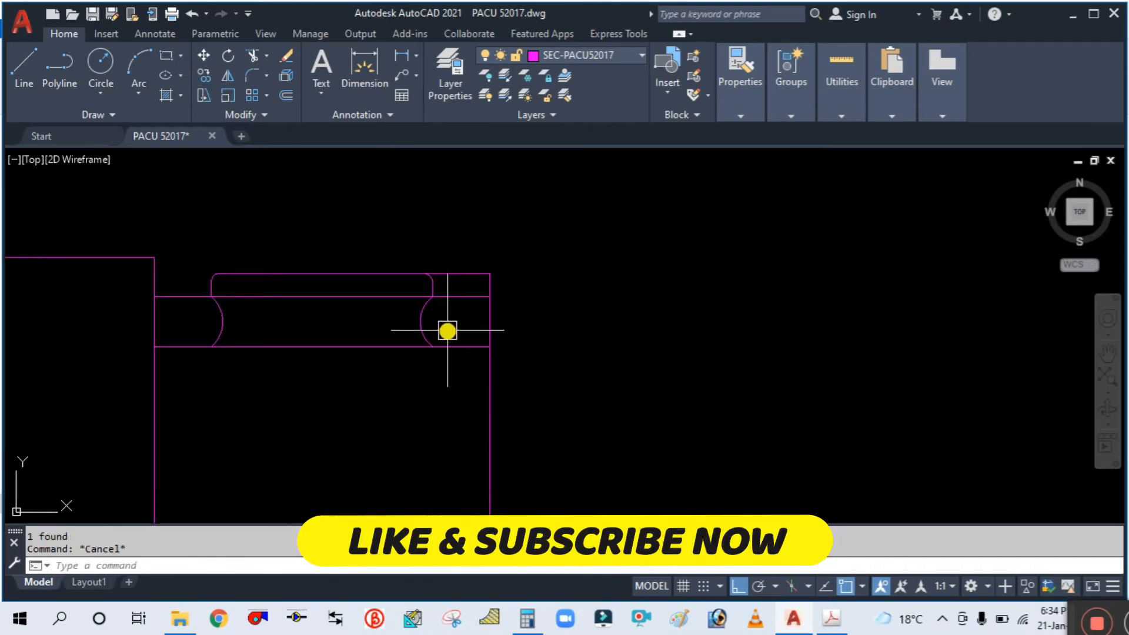
text(tr)
key(Return)
click(451, 297)
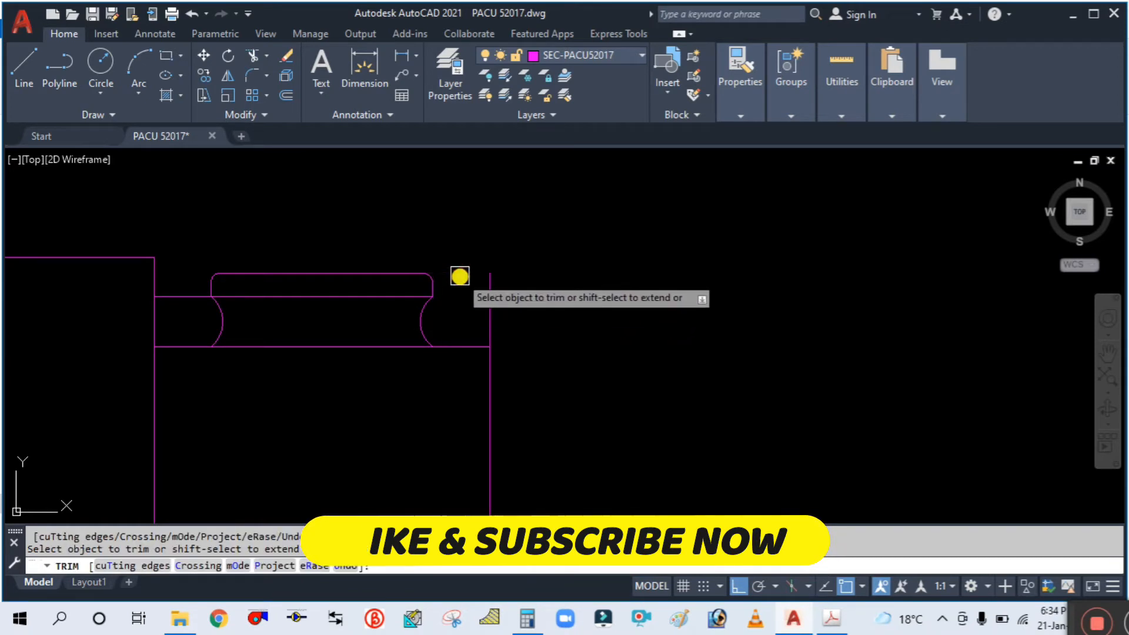
key(Escape)
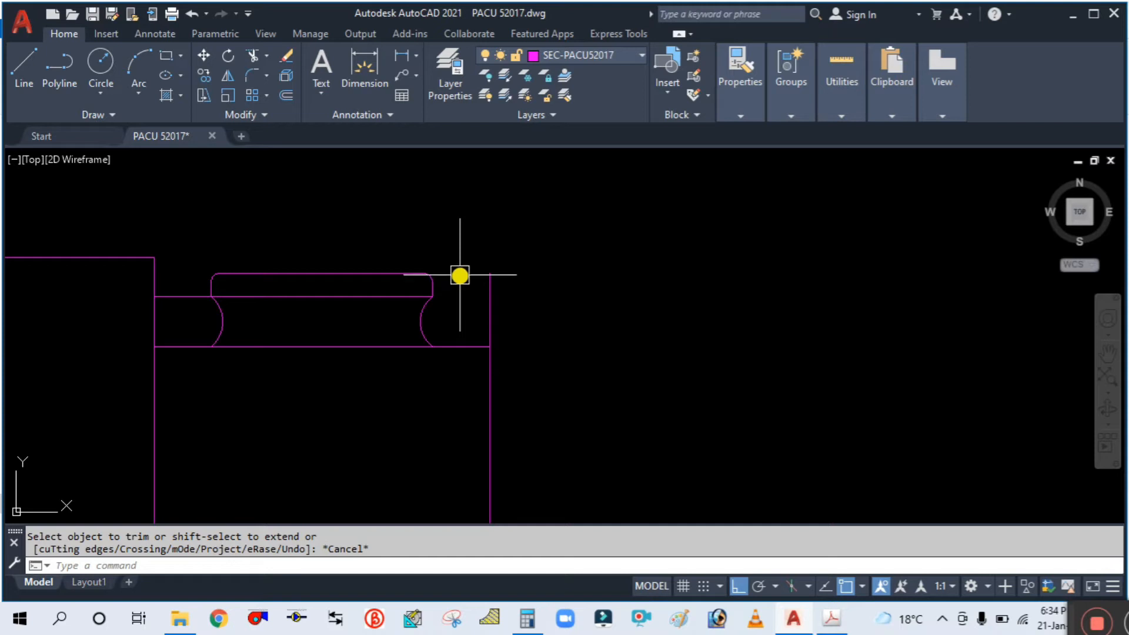
Trim the right vertical line above the condenser section's top and the middle horizontal line between the tall section and the fan.
text(tr)
key(Return)
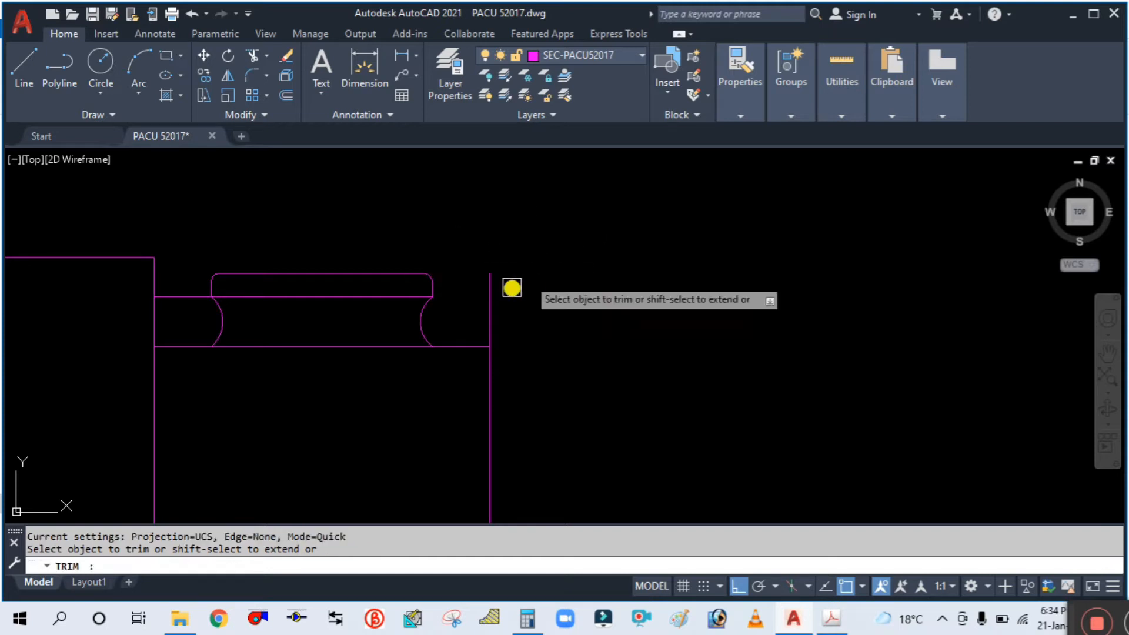
click(489, 311)
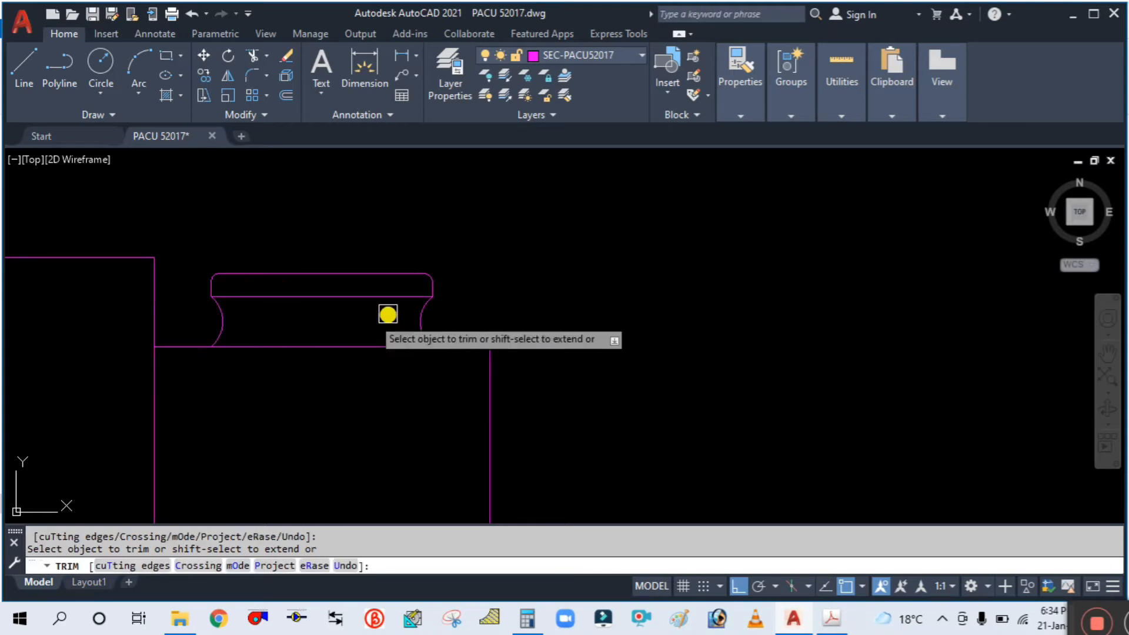
key(Escape)
Compare the condenser fan outline with the side elevation in the PDF datasheet, returning to the AutoCAD drawing.
scroll(489, 357, down, 5)
scroll(534, 306, up, 2)
scroll(561, 247, up, 2)
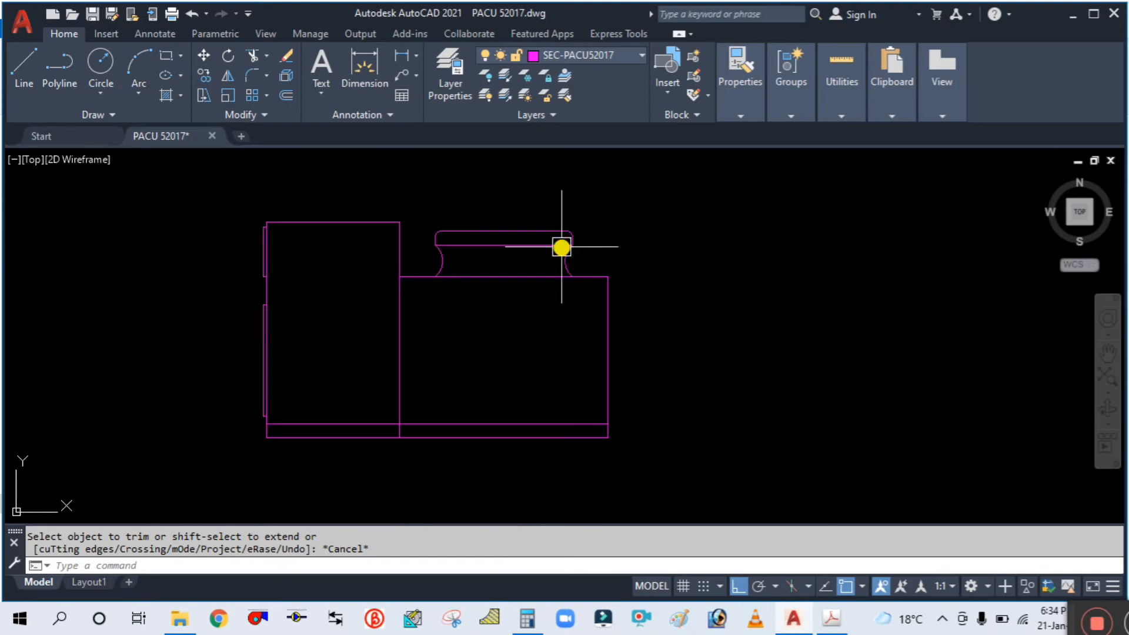
middle_drag(643, 242, 639, 262)
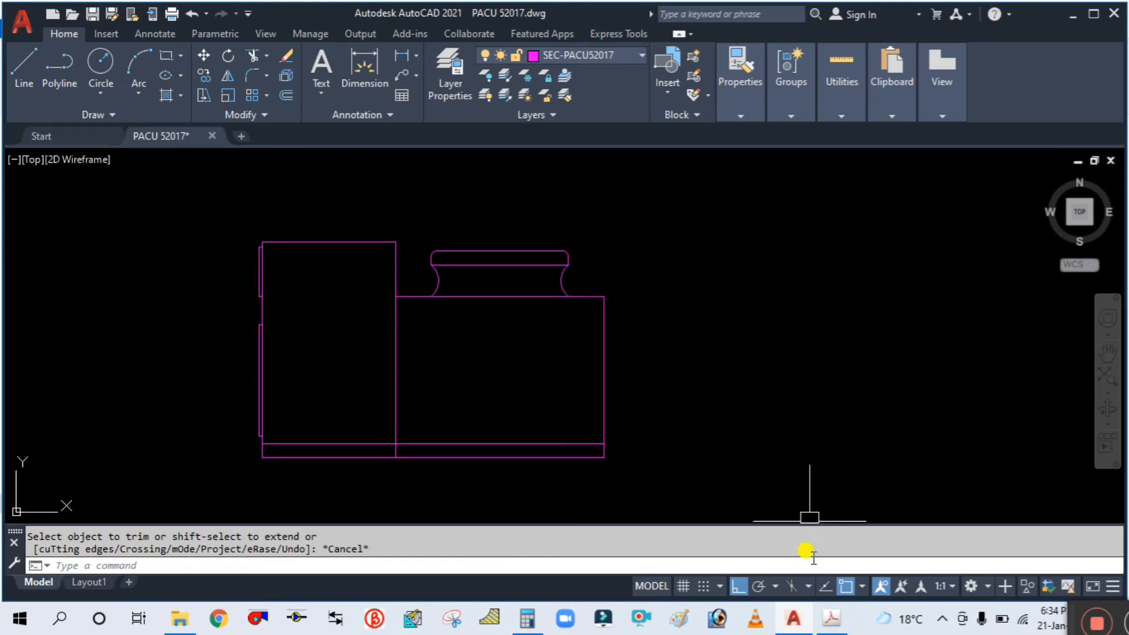
click(835, 621)
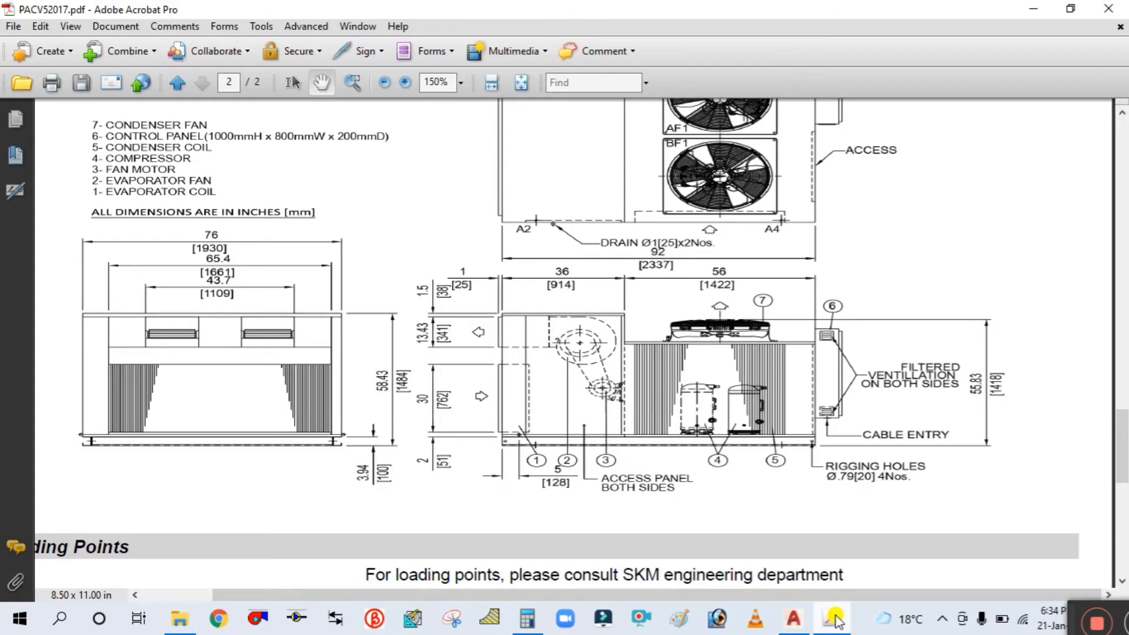
click(835, 620)
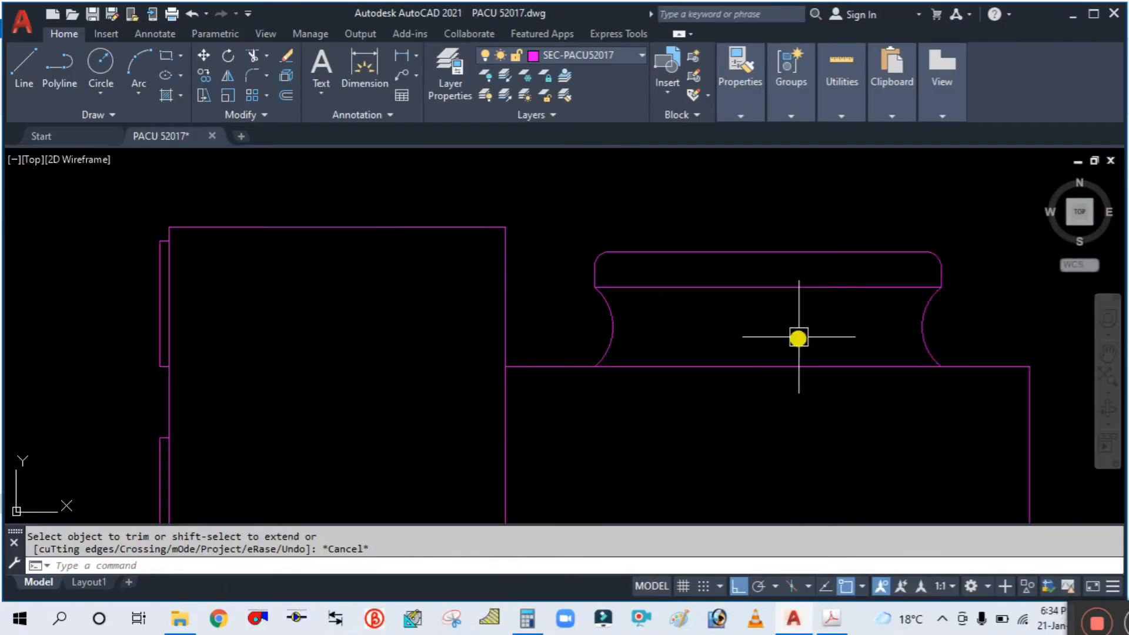
text(o)
key(Return)
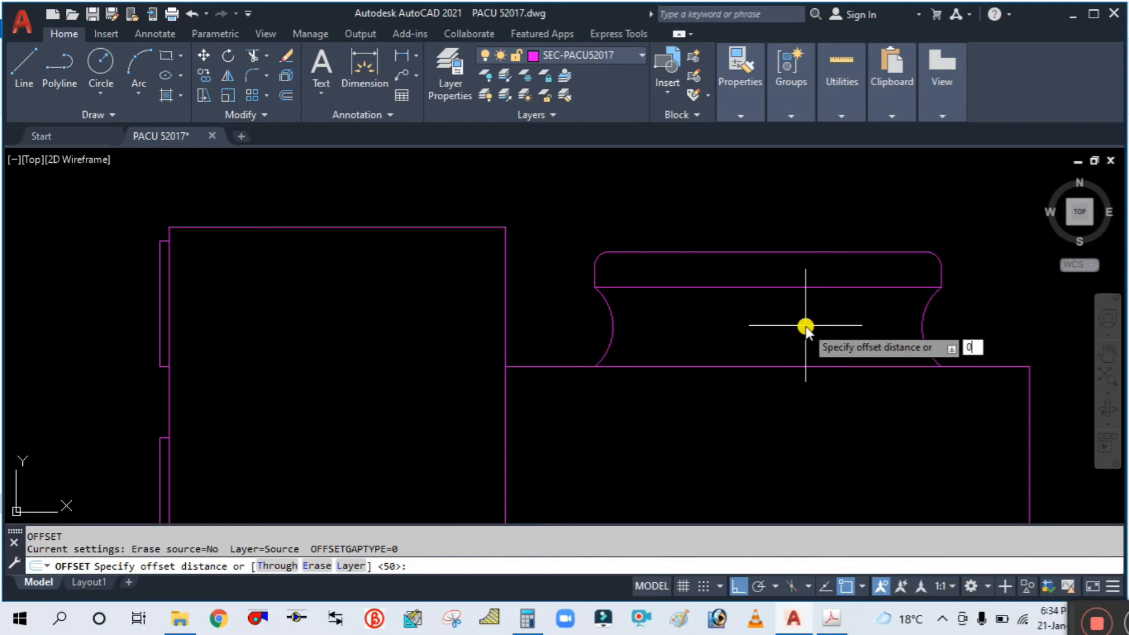
key(Return)
key(Escape)
Offset the fan's top line downward twice in succession at a distance of 10.
key(Return)
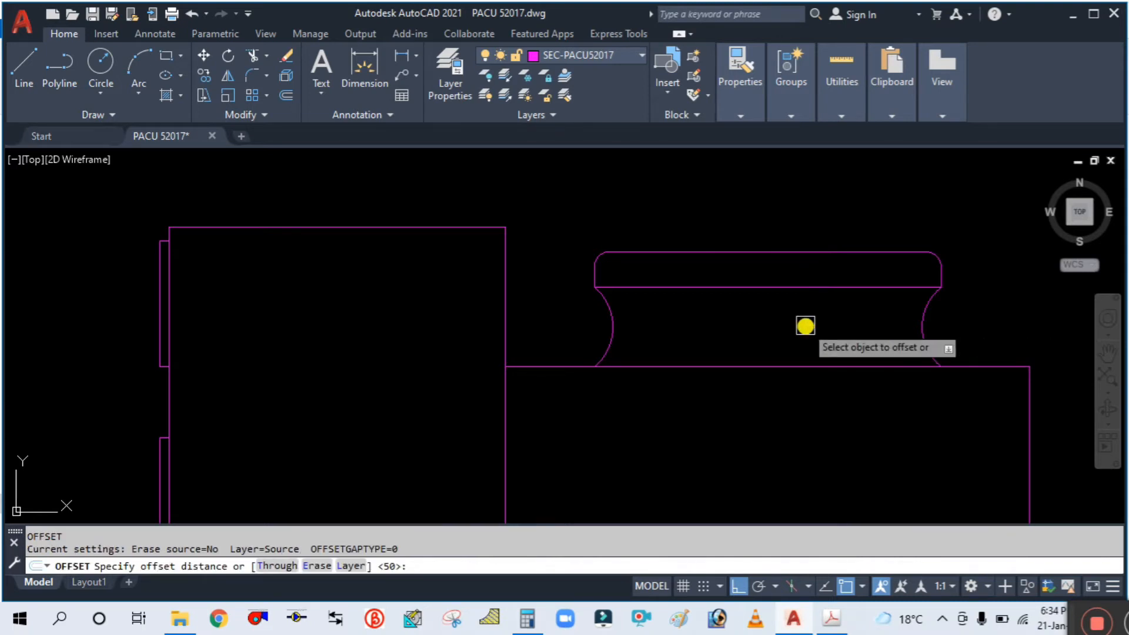
click(806, 326)
scroll(794, 255, up, 4)
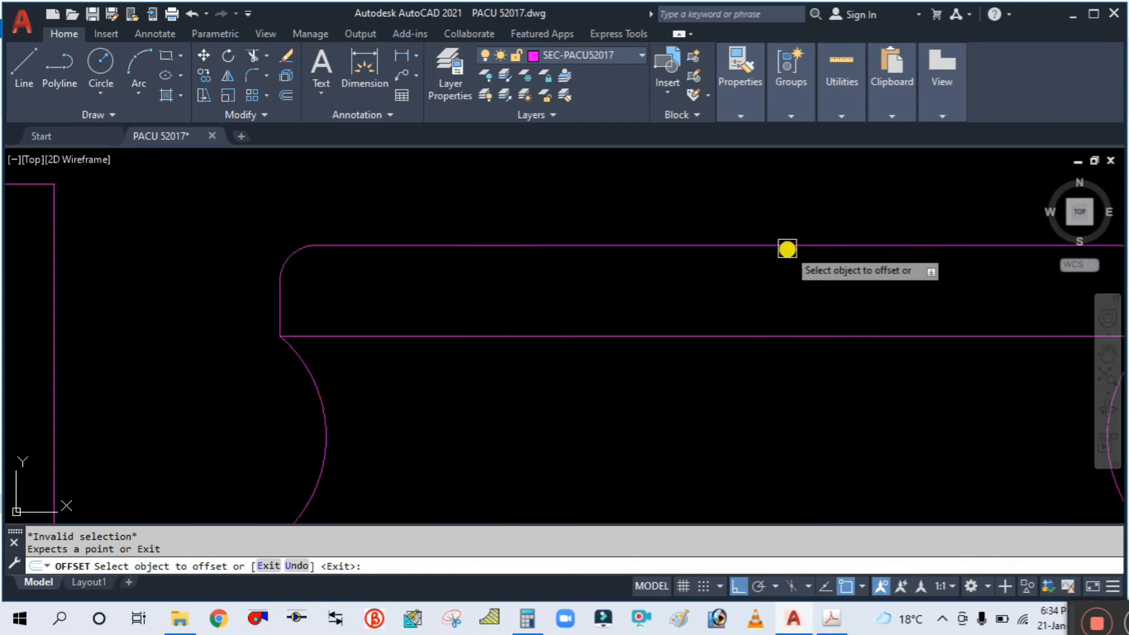
click(786, 248)
click(776, 287)
click(763, 254)
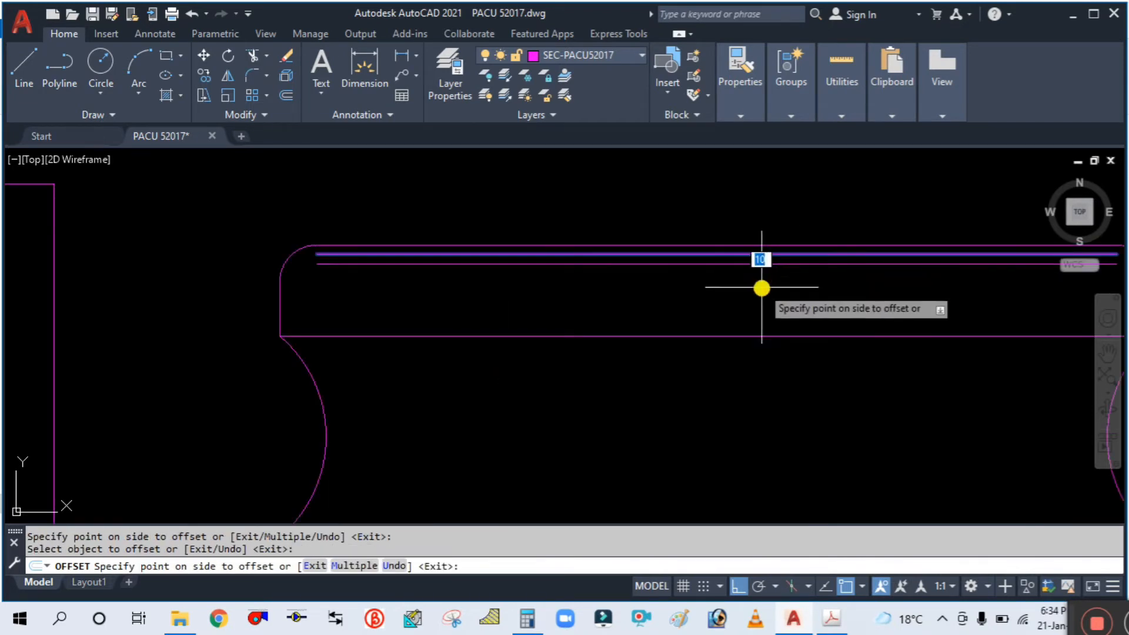
click(762, 288)
Offset the second inner line downward seven times with the Multiple option at 10 spacing, filling the fan cap.
click(761, 263)
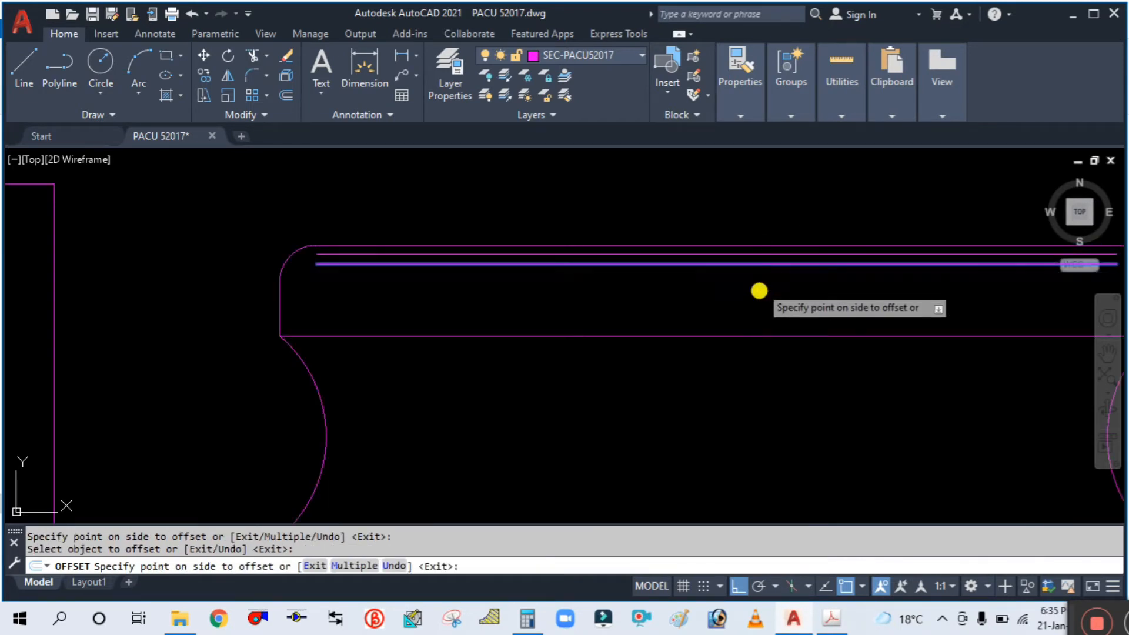
text(m)
key(Return)
click(759, 296)
click(759, 315)
click(760, 320)
click(761, 324)
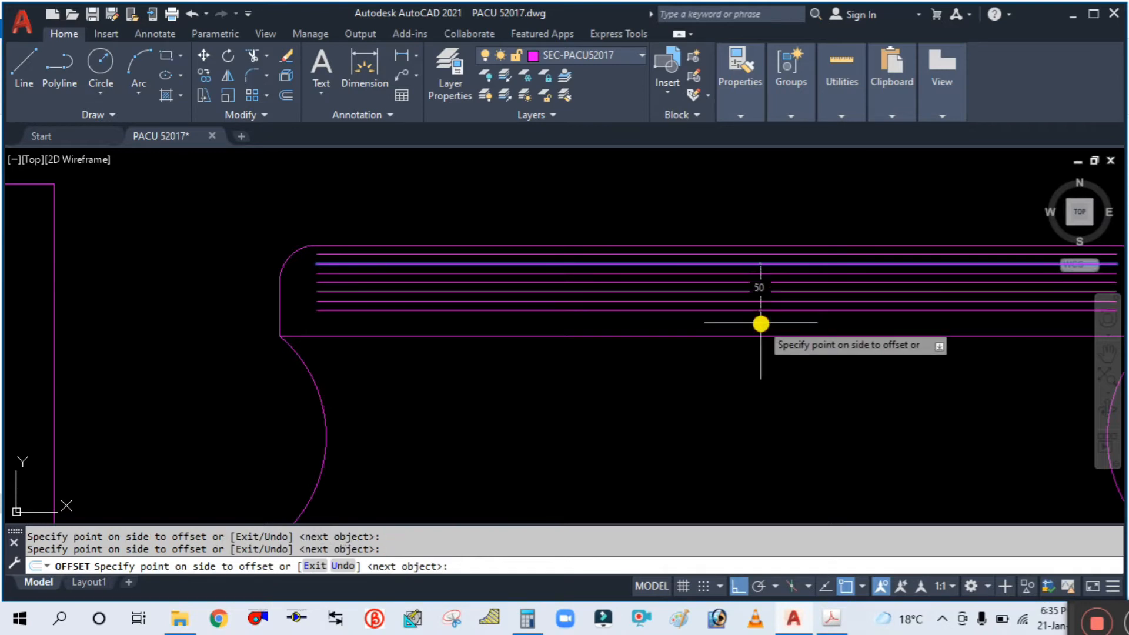
click(761, 323)
click(761, 323)
click(761, 325)
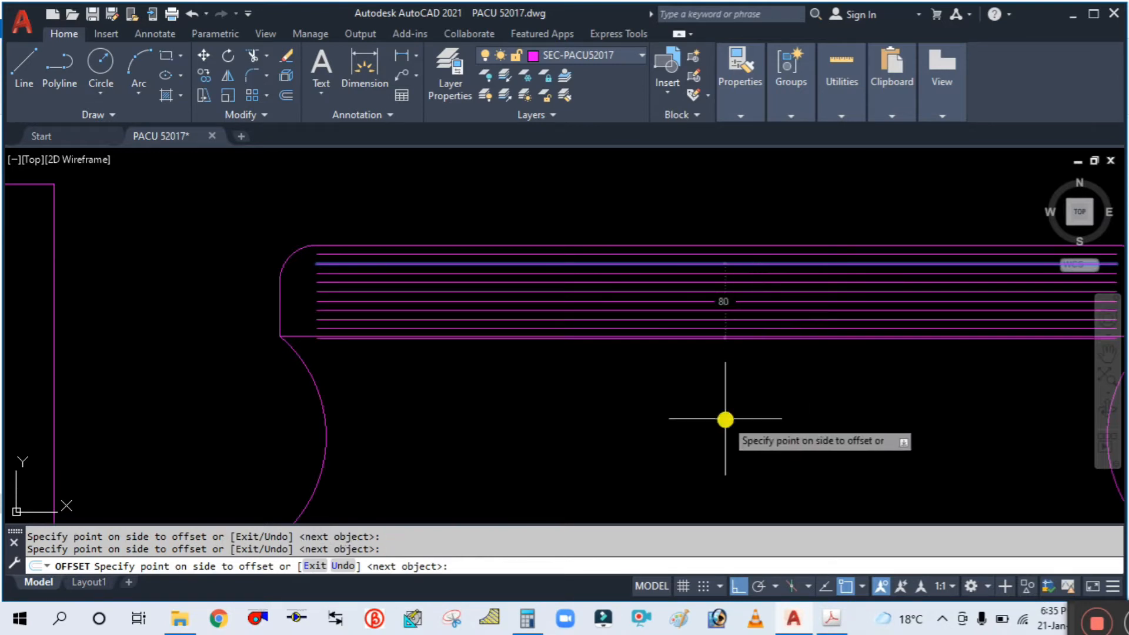
key(Escape)
Extend the left ends of the fan cap's inner lines to its left vertical edge and rounded corner, using both as boundaries.
scroll(405, 379, down, 4)
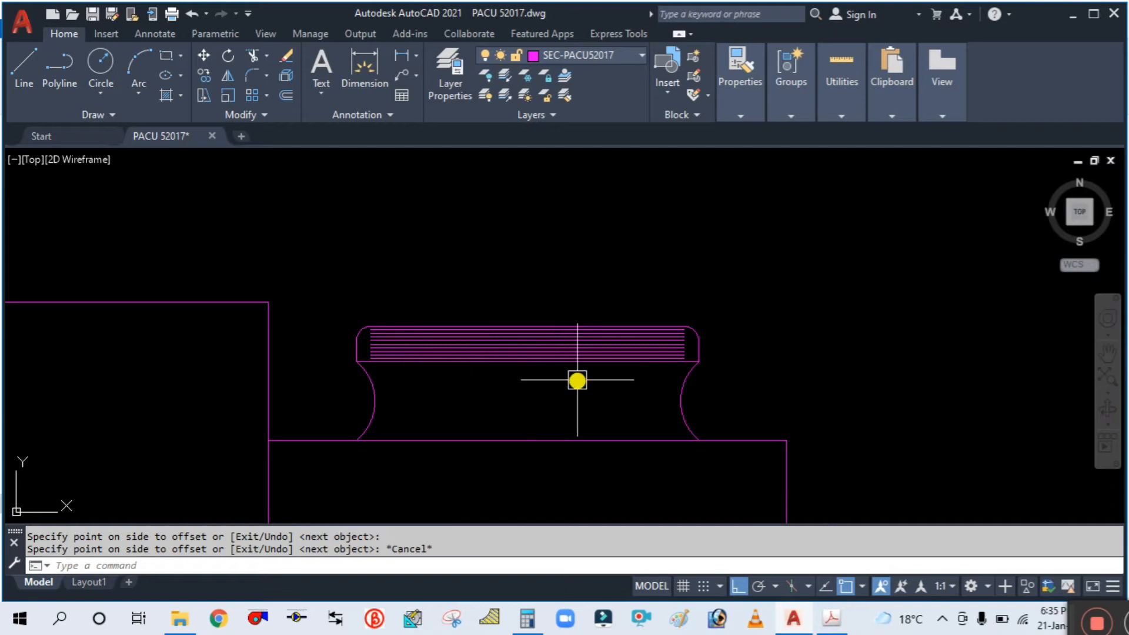
scroll(577, 380, up, 2)
click(833, 626)
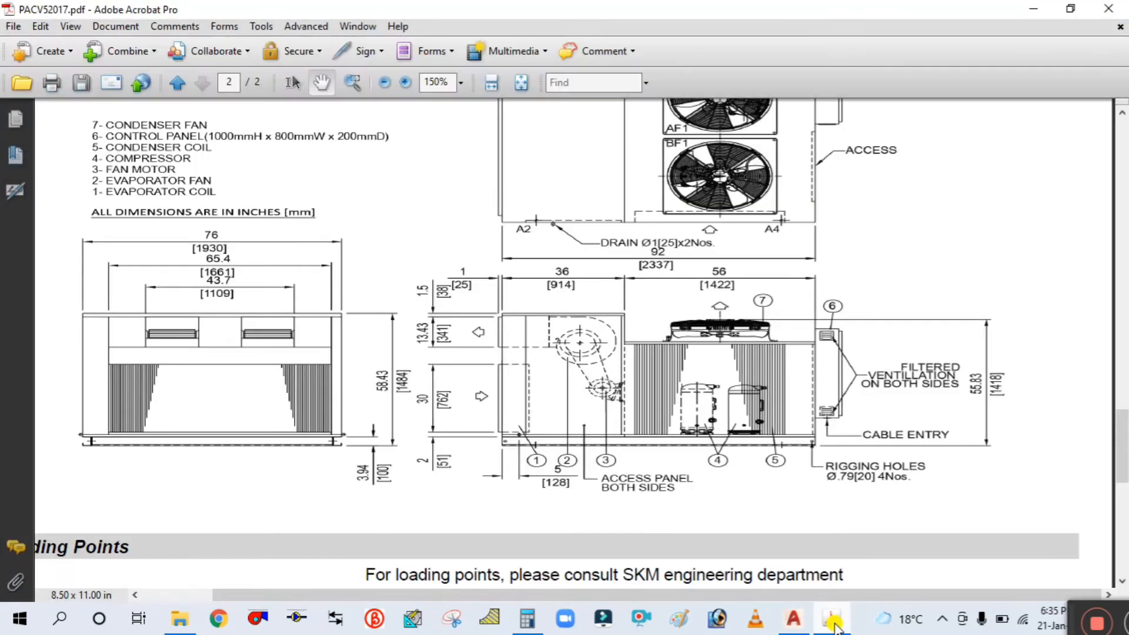
click(833, 627)
scroll(201, 340, up, 3)
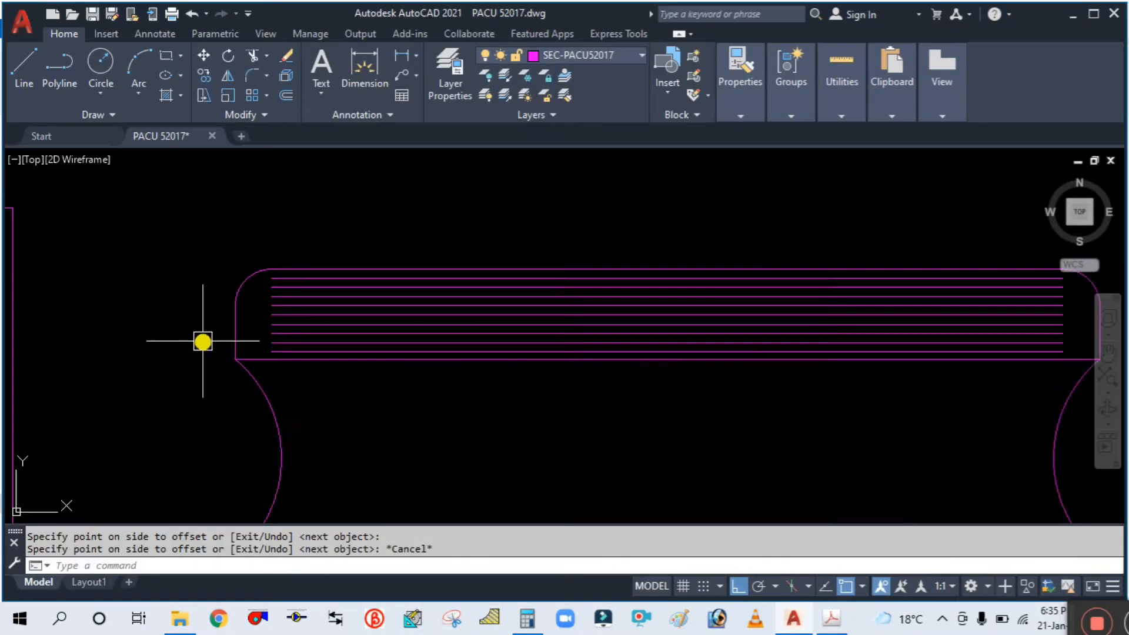
key(Return)
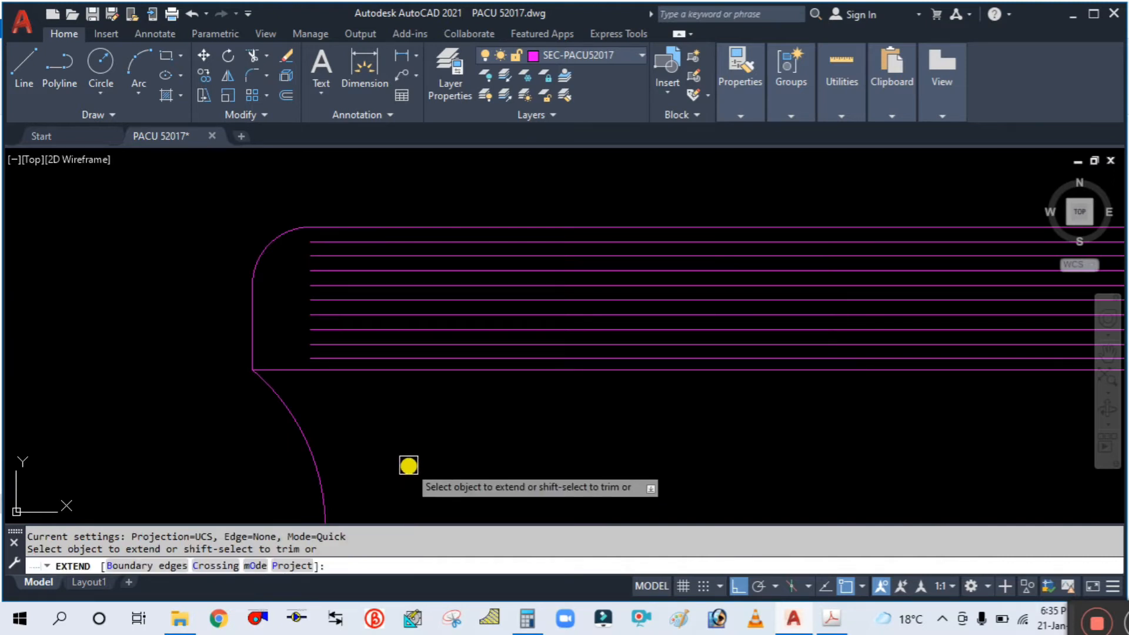
text(b)
key(Return)
click(253, 302)
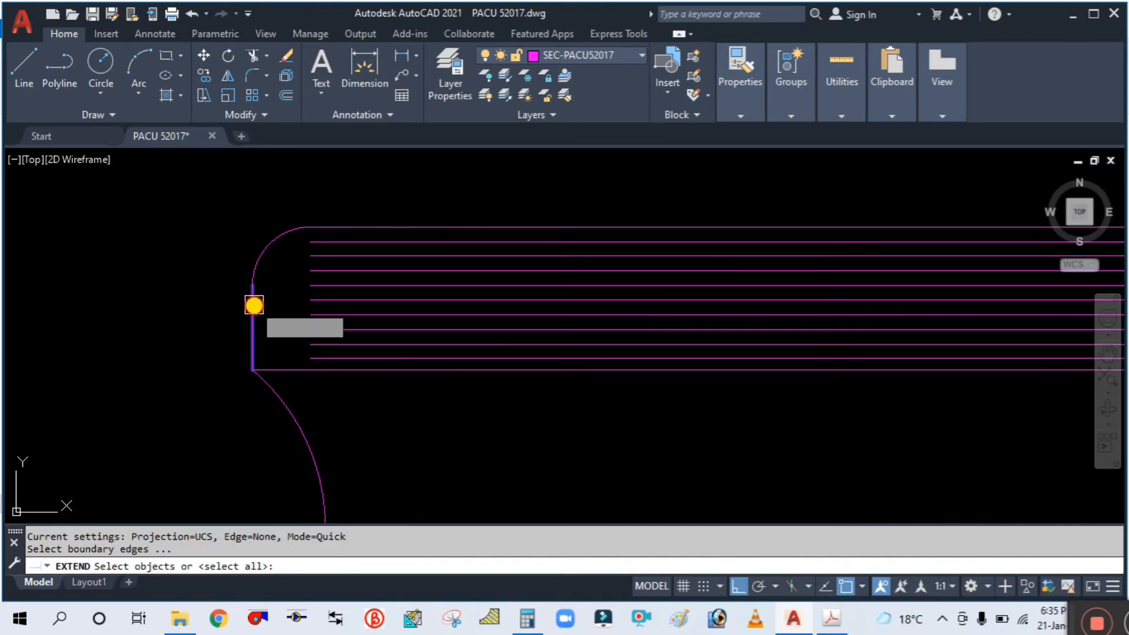
click(264, 239)
scroll(339, 364, up, 1)
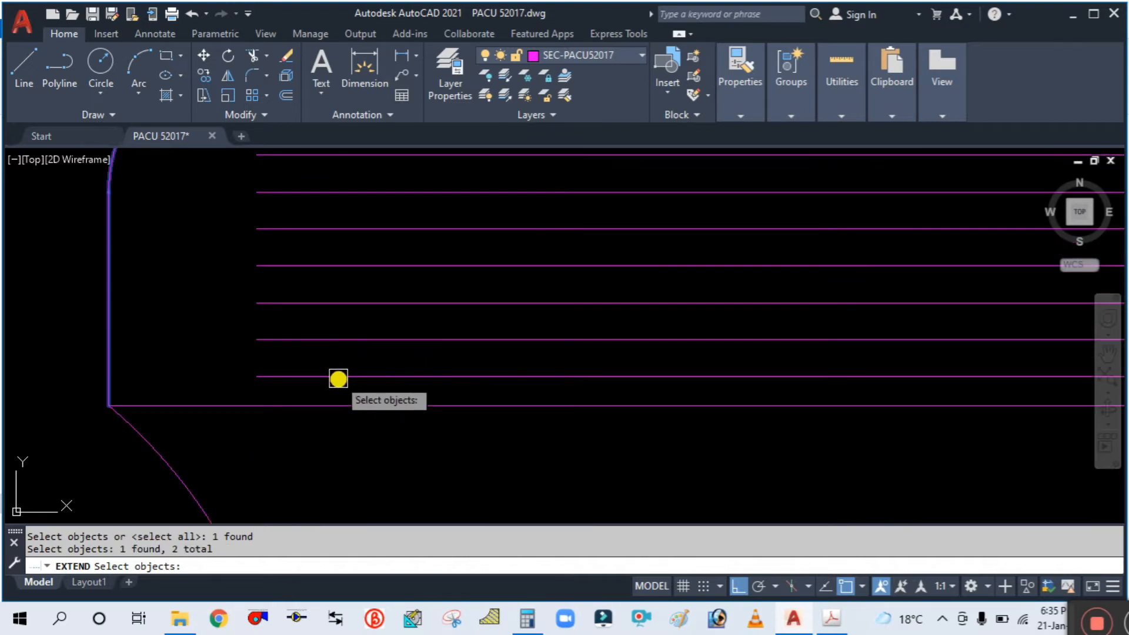
scroll(370, 432, up, 1)
key(Return)
click(412, 458)
scroll(412, 380, down, 3)
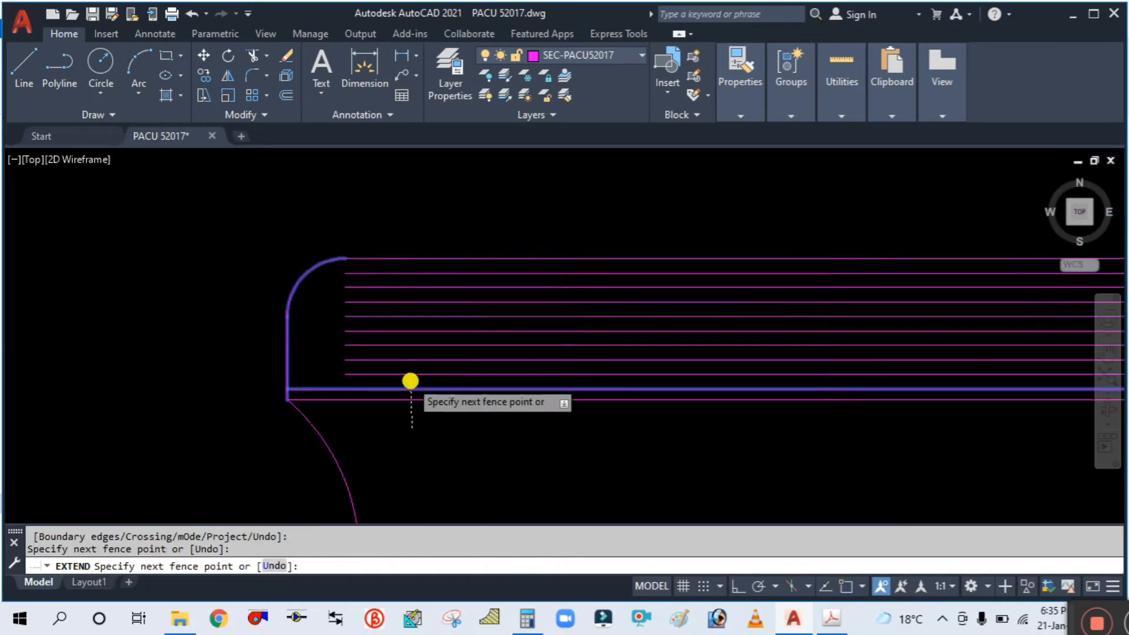
click(419, 285)
key(Escape)
Extend the right ends of the fan cap's inner lines to its right vertical edge and rounded corner, using both as boundaries.
key(Return)
scroll(882, 379, up, 4)
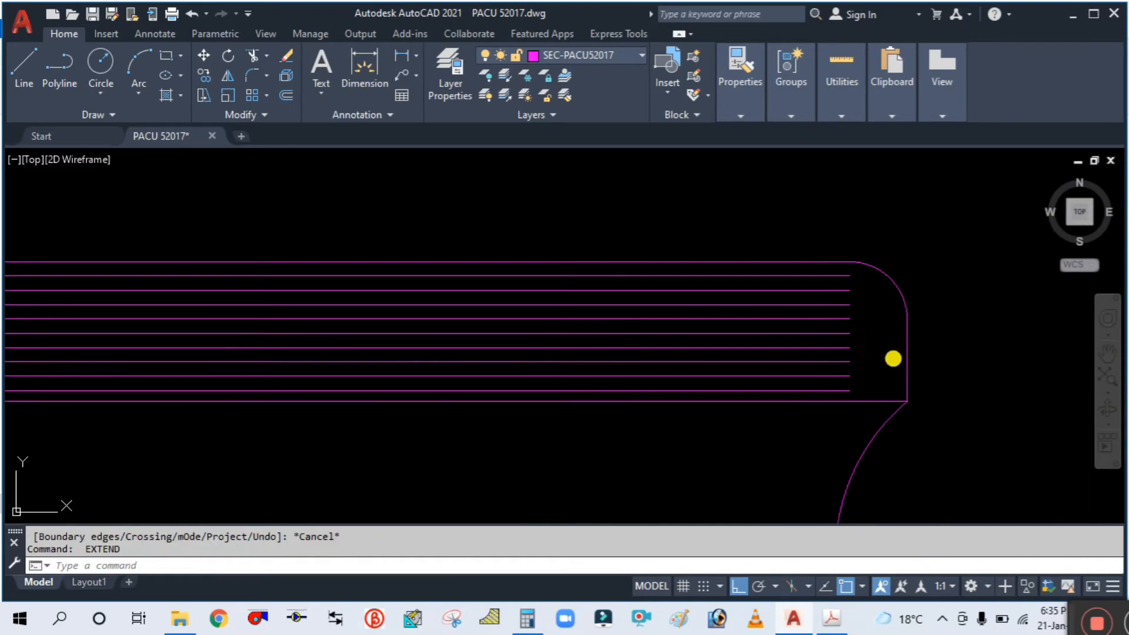
key(b)
key(Return)
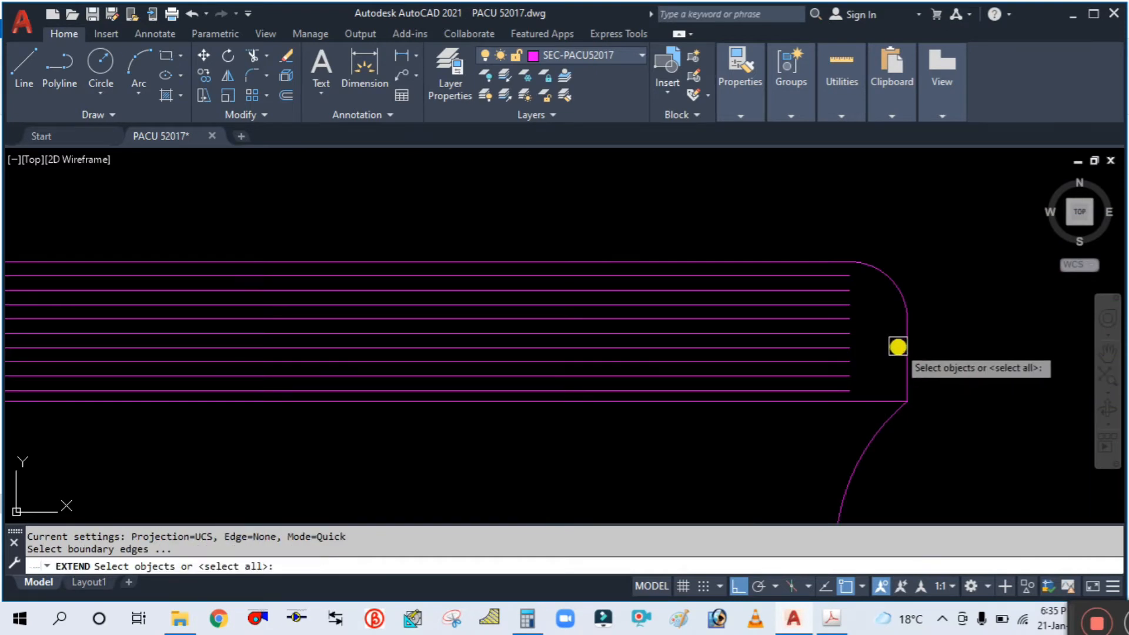
click(904, 347)
click(891, 281)
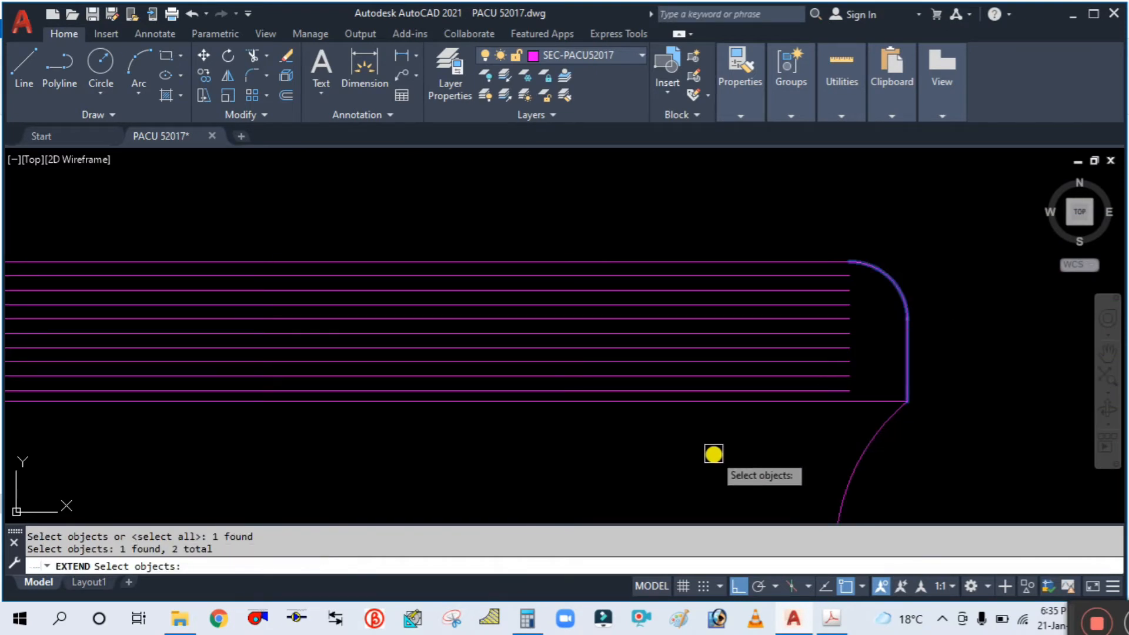
key(Return)
click(713, 451)
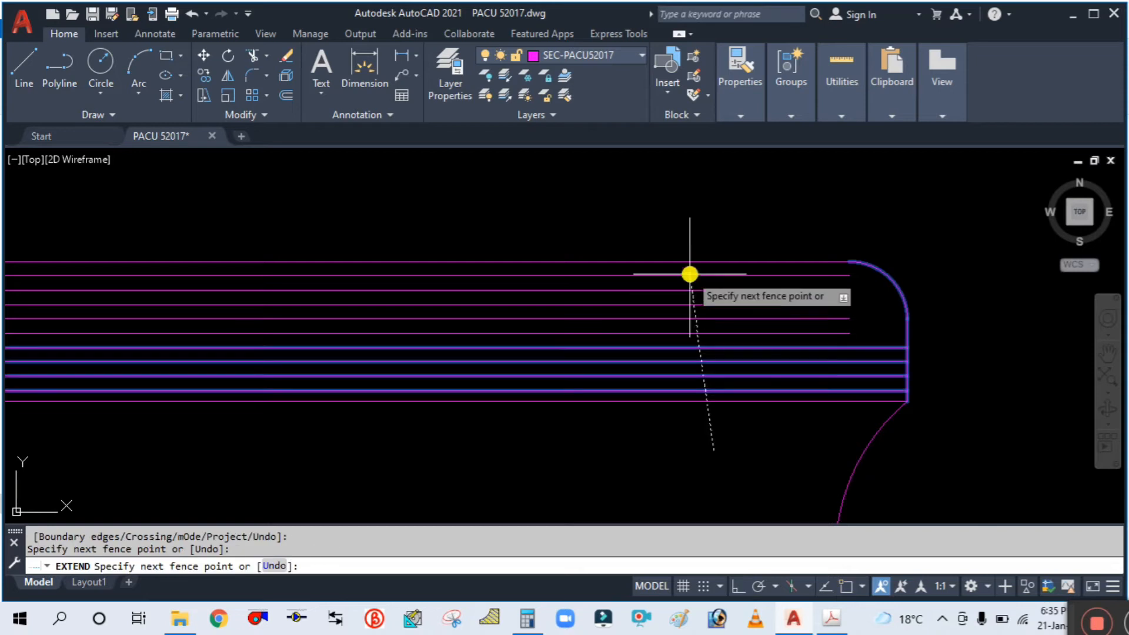
click(688, 224)
key(Escape)
scroll(688, 225, down, 5)
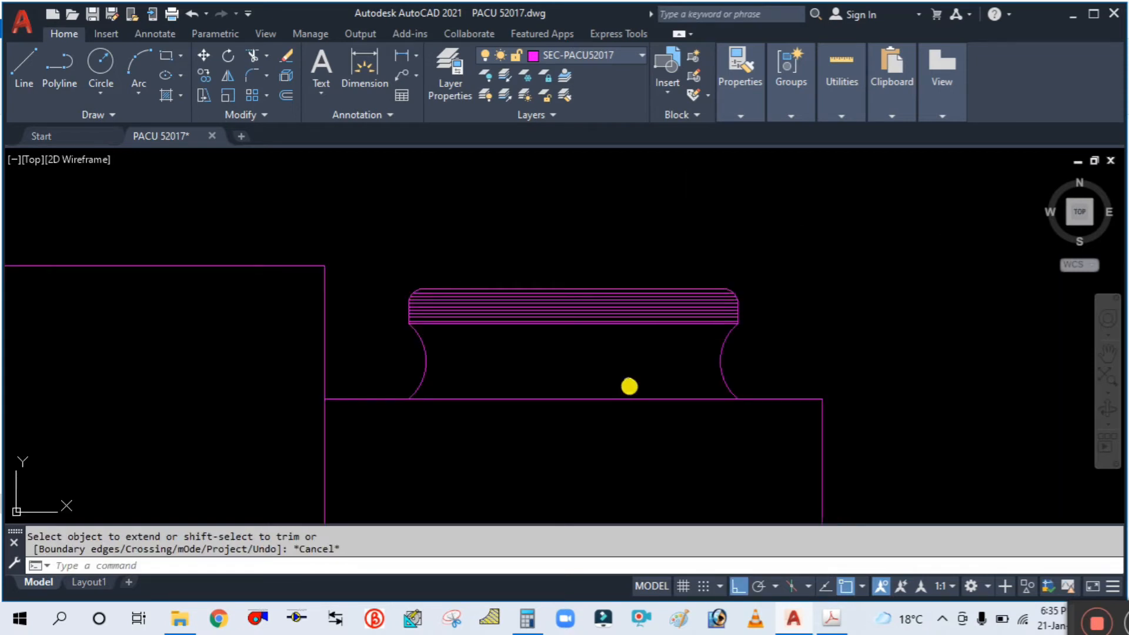
Compare the unit's casing and condenser fan with the side elevation in the PDF datasheet, returning to the AutoCAD drawing.
middle_drag(629, 387, 606, 304)
click(834, 619)
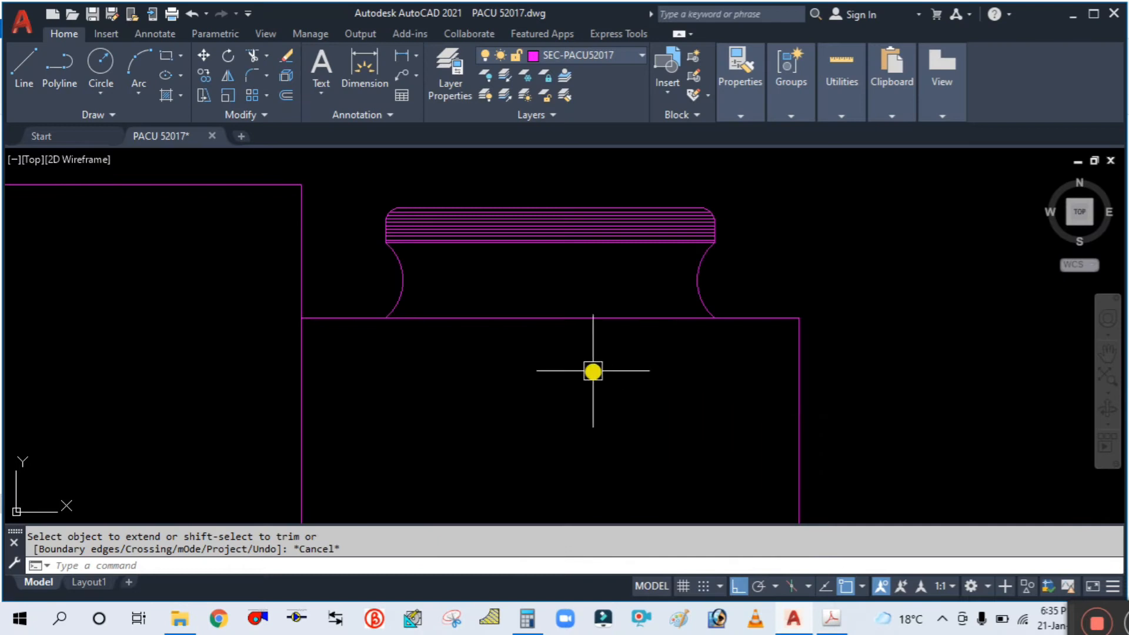
click(829, 622)
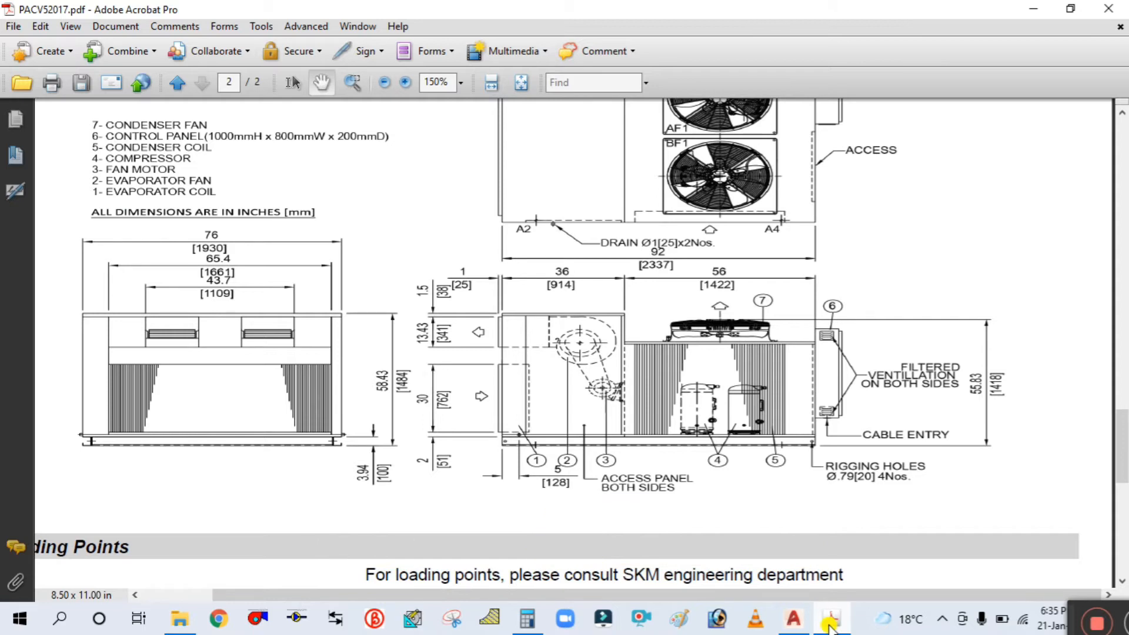
click(829, 622)
scroll(733, 475, down, 4)
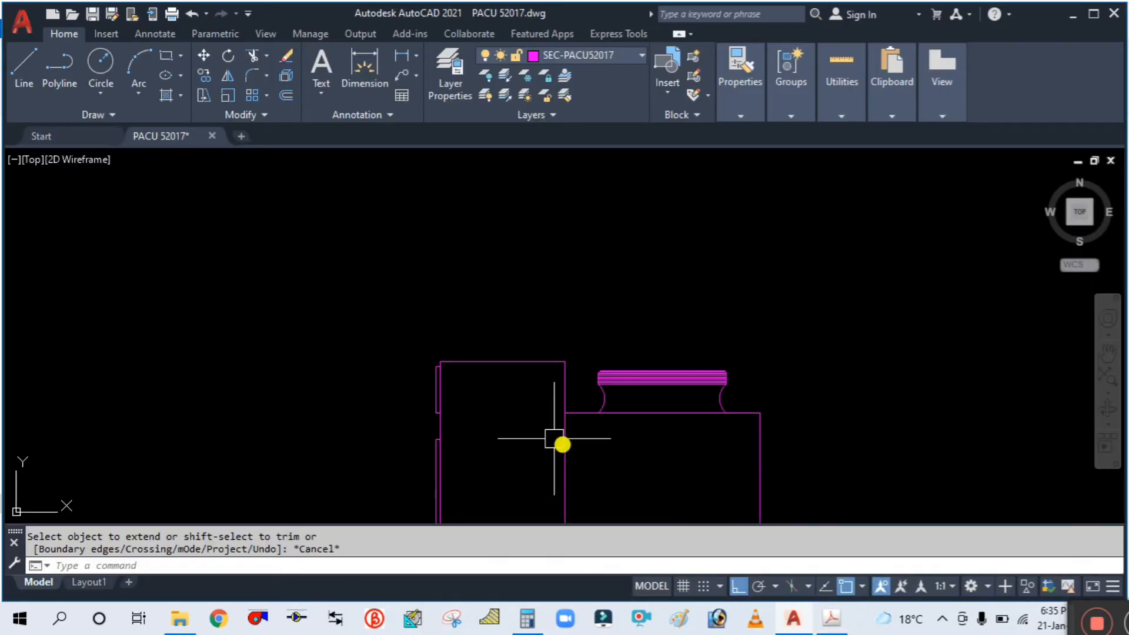
scroll(532, 400, up, 4)
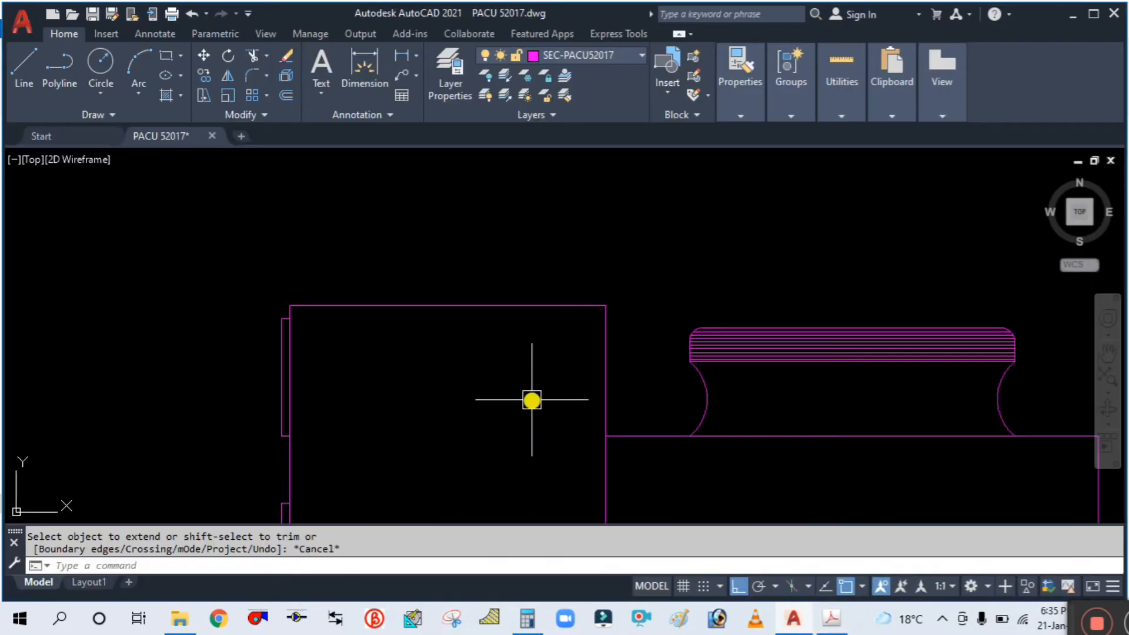
click(830, 621)
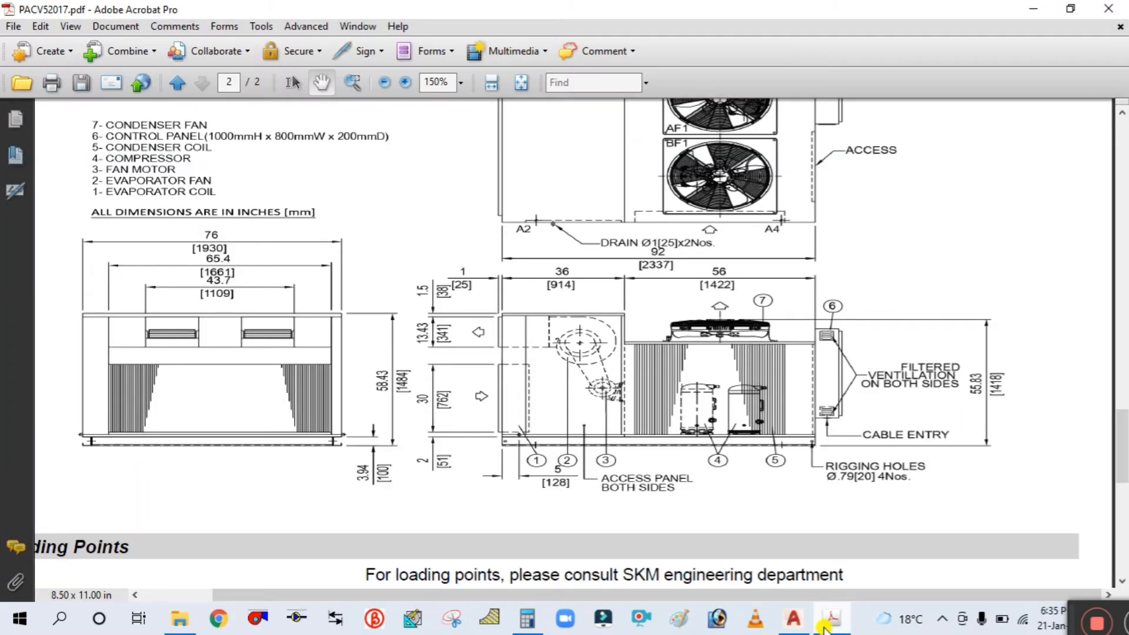
click(829, 622)
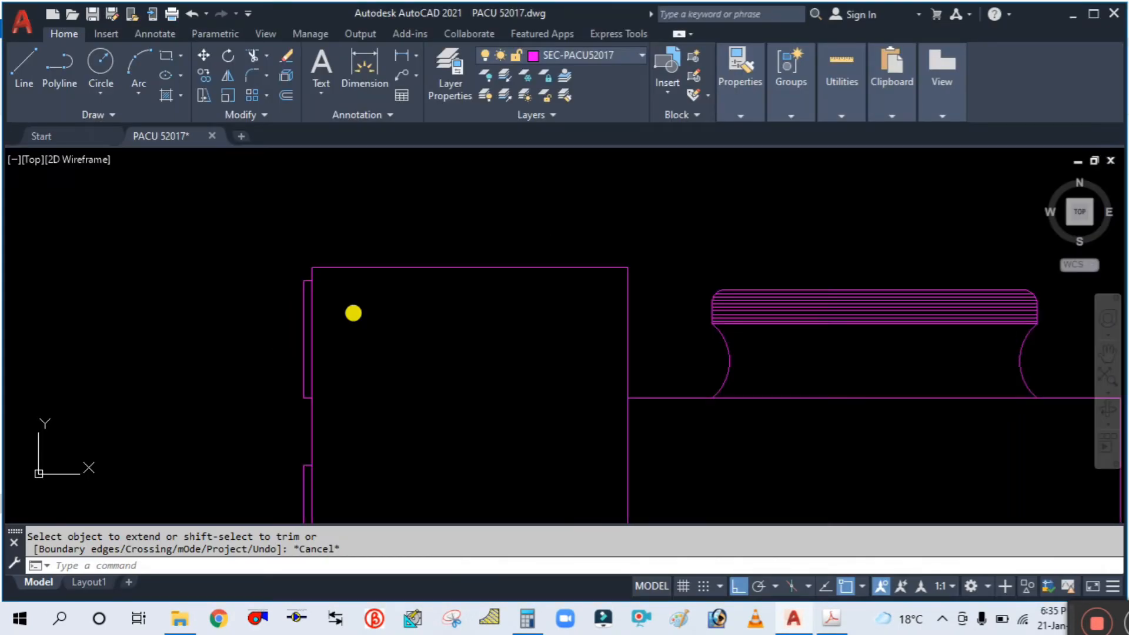
text(o)
key(Return)
key(Escape)
key(Escape)
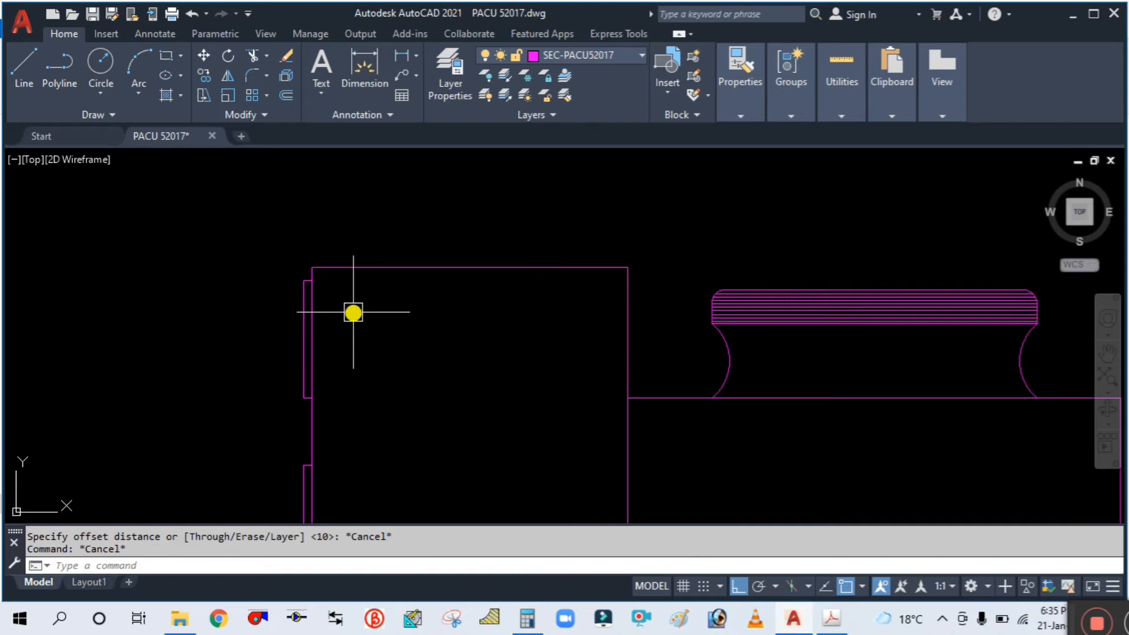
Offset the top edges of the tall left section and the lower right section downward by 30.
text(o)
key(Return)
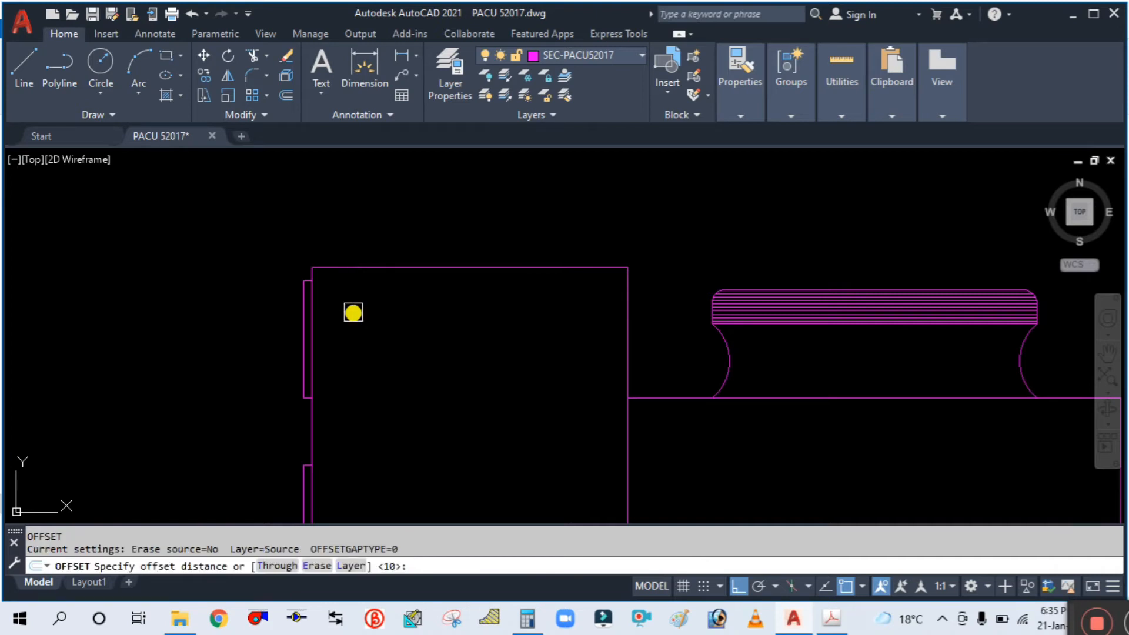
key(Return)
click(370, 267)
click(399, 361)
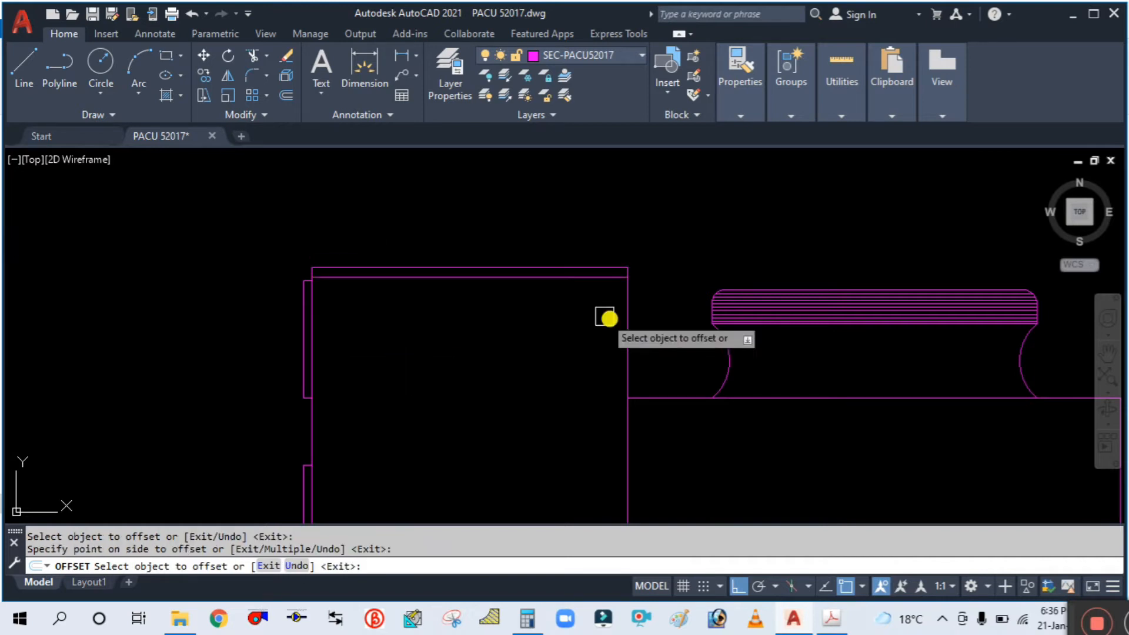
click(680, 398)
click(678, 423)
key(Escape)
scroll(490, 350, down, 4)
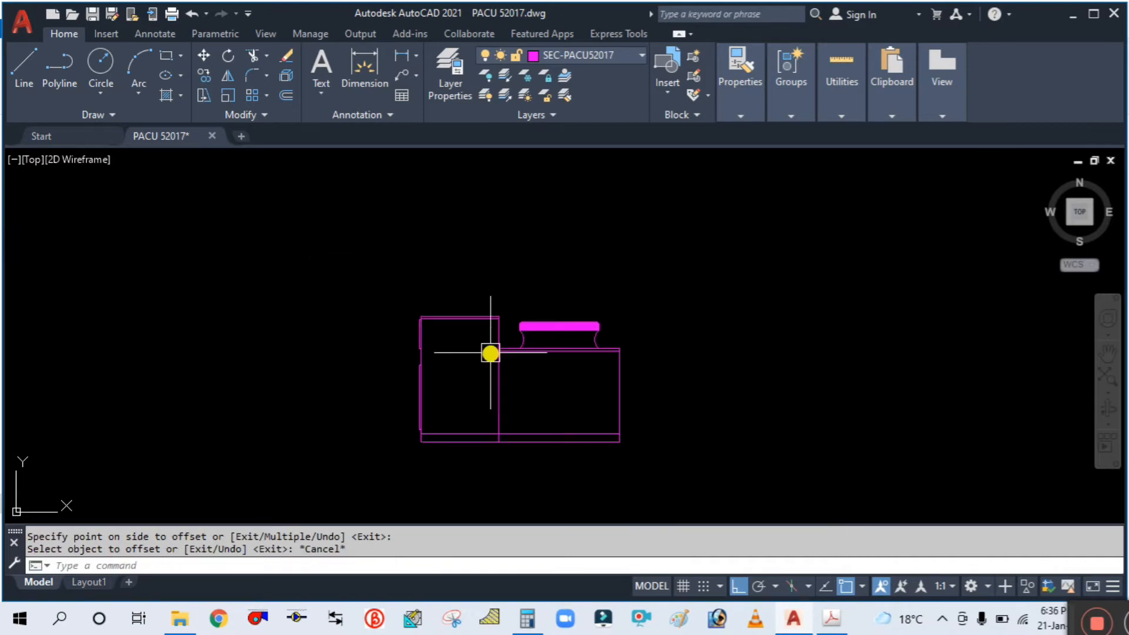
Offset the vertical divider between the two casing sections 30 to the left, into the tall section.
scroll(561, 386, up, 3)
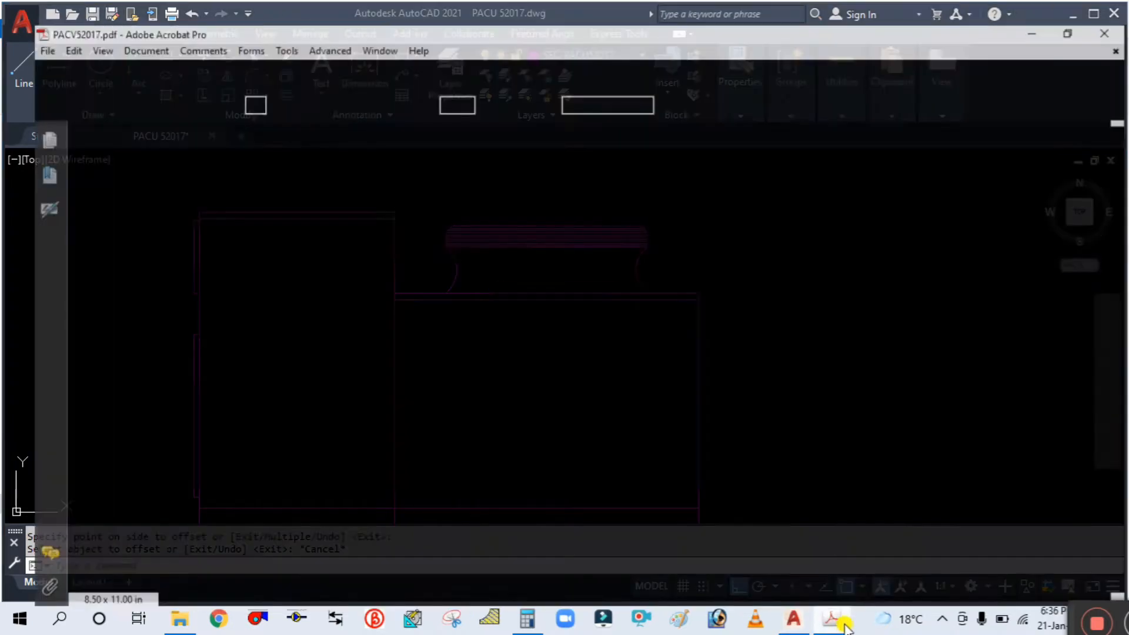
key(Return)
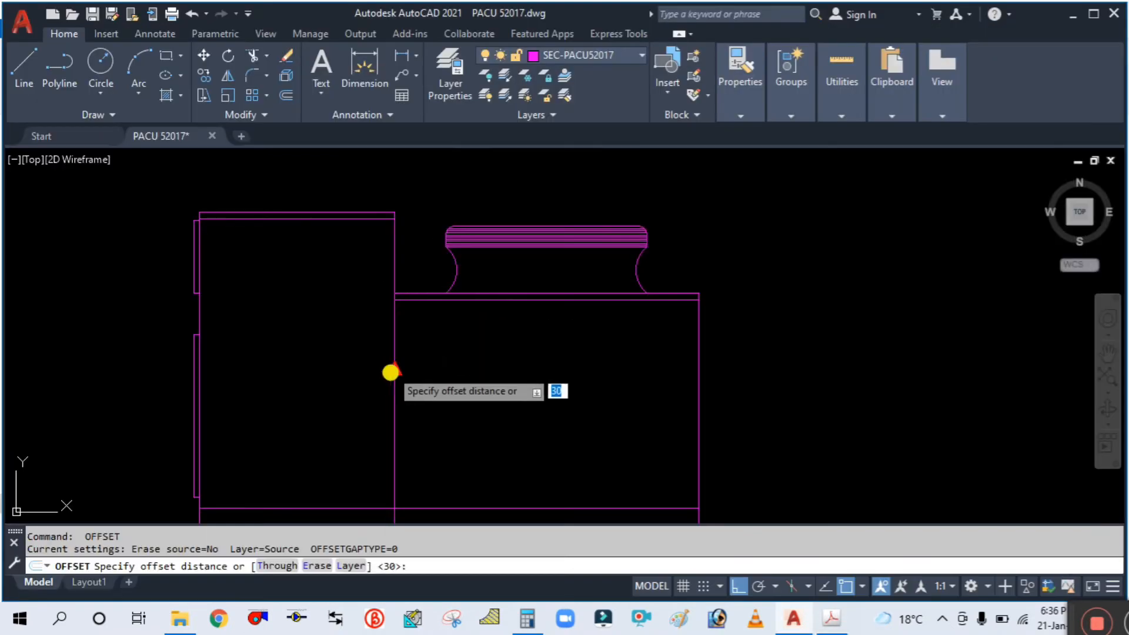
key(Return)
click(395, 365)
click(312, 345)
key(Escape)
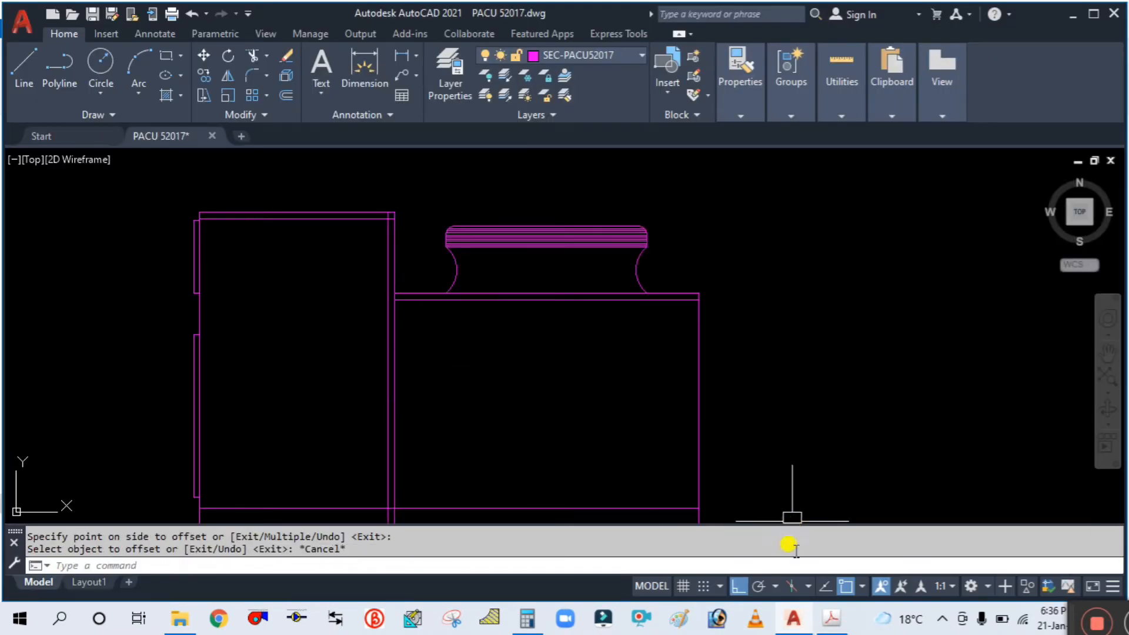
Check the PDF side elevation and trim the tall section's inner top line back to the inner vertical line at the upper-right corner.
click(829, 622)
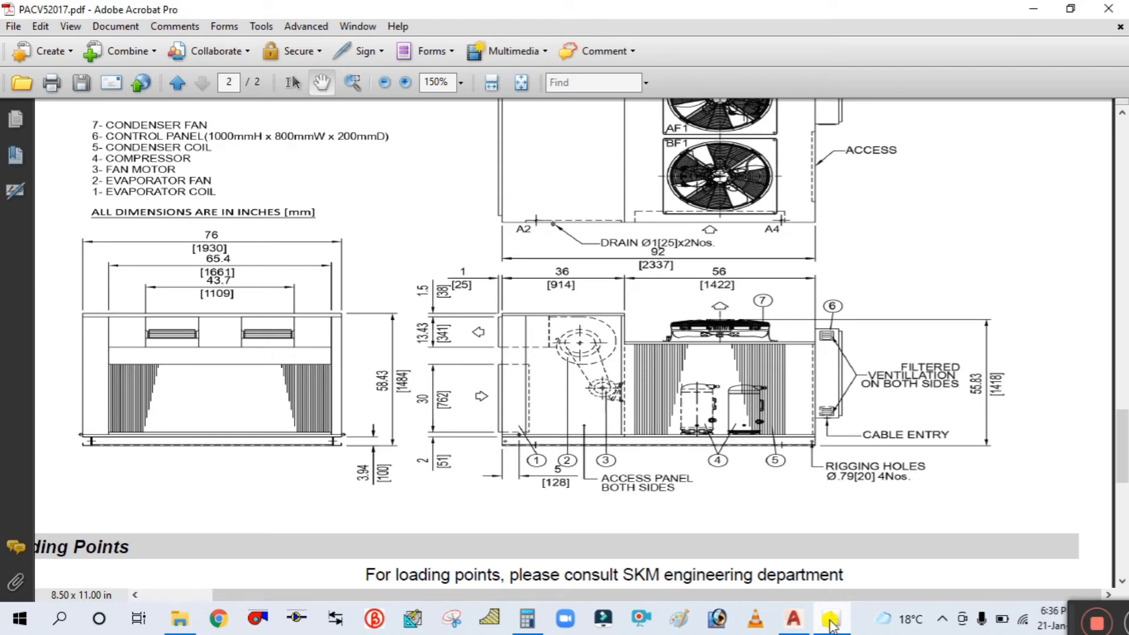
click(829, 622)
scroll(378, 268, up, 5)
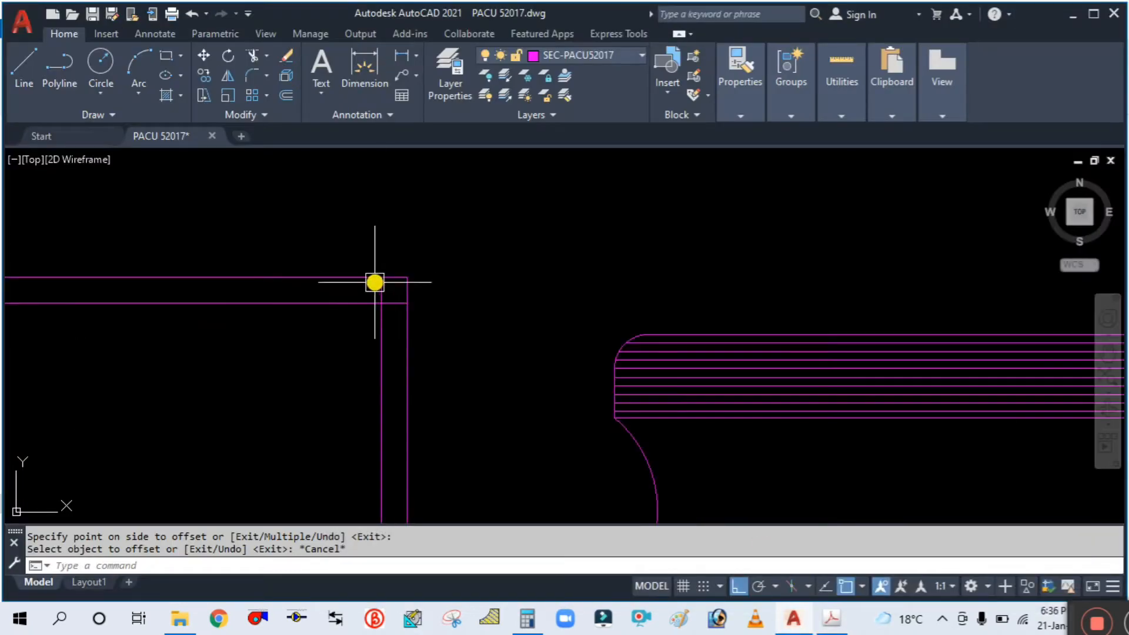
text(tr)
key(Return)
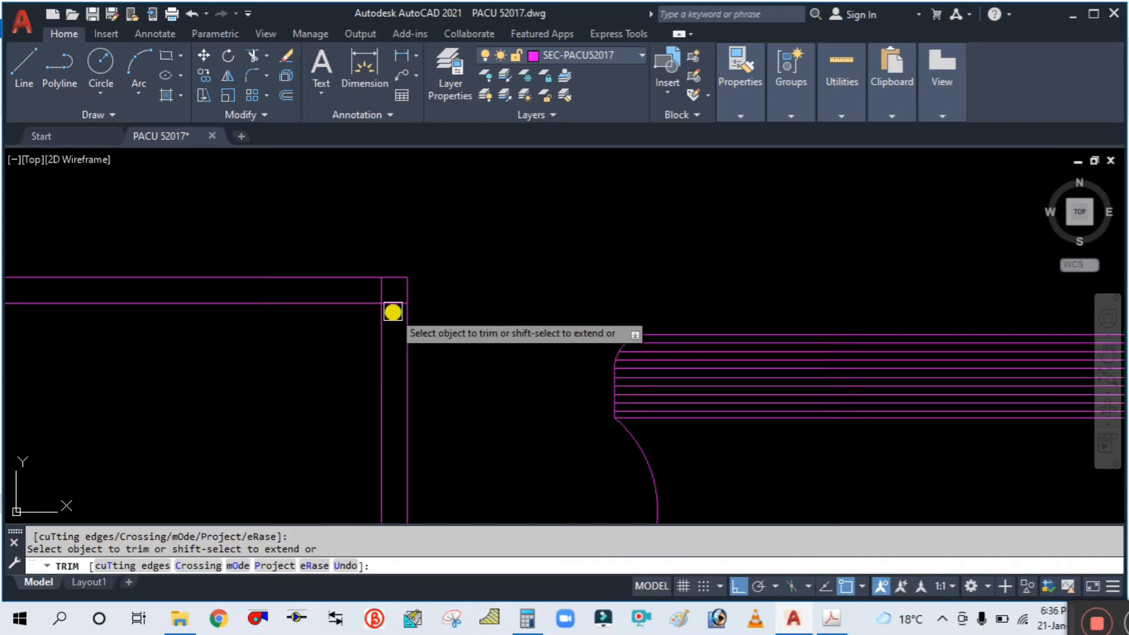
click(394, 303)
key(Return)
key(Escape)
scroll(476, 231, down, 5)
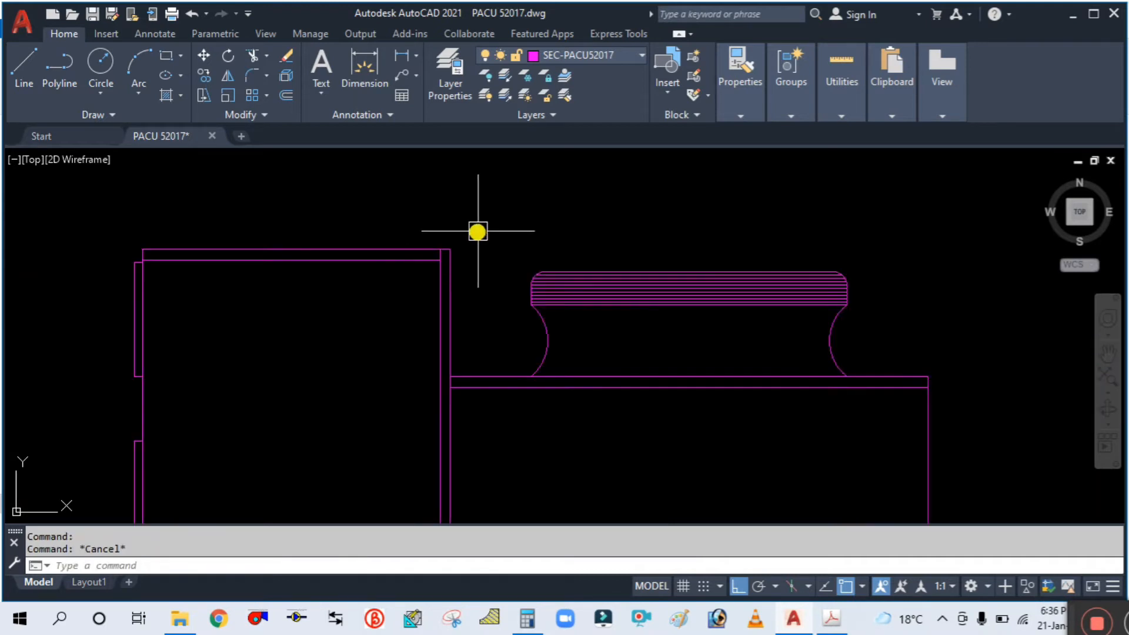
Trim the lower ends of both vertical divider lines at the top line of the base frame.
middle_drag(547, 375, 555, 276)
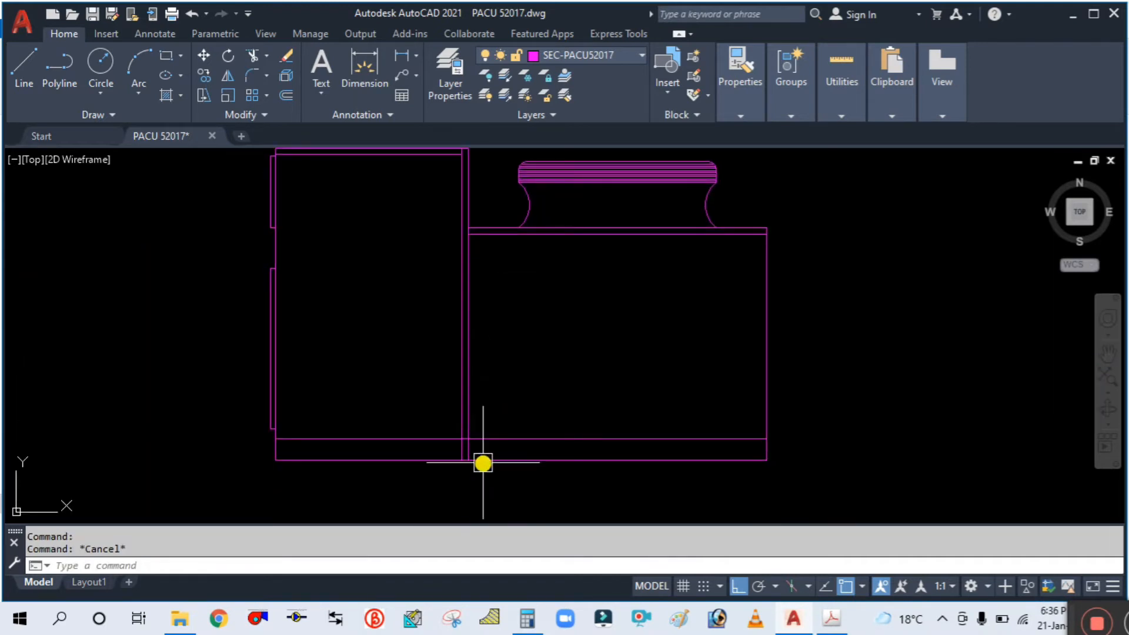
scroll(482, 463, up, 4)
text(tr)
key(Return)
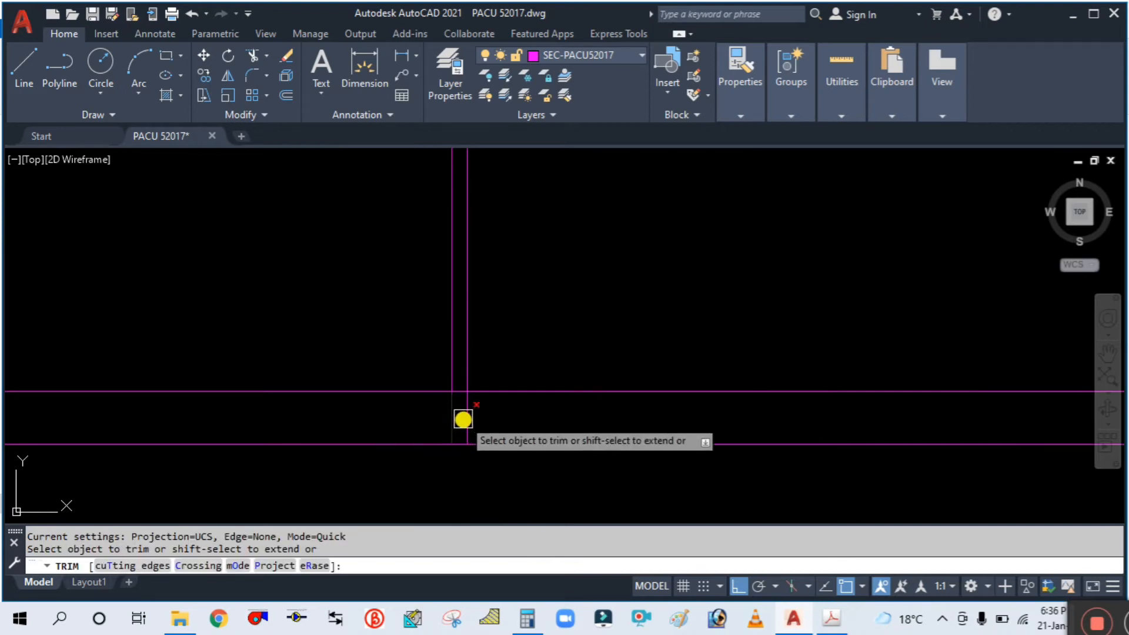
drag(504, 429, 414, 414)
key(Escape)
scroll(570, 456, down, 2)
scroll(612, 457, down, 6)
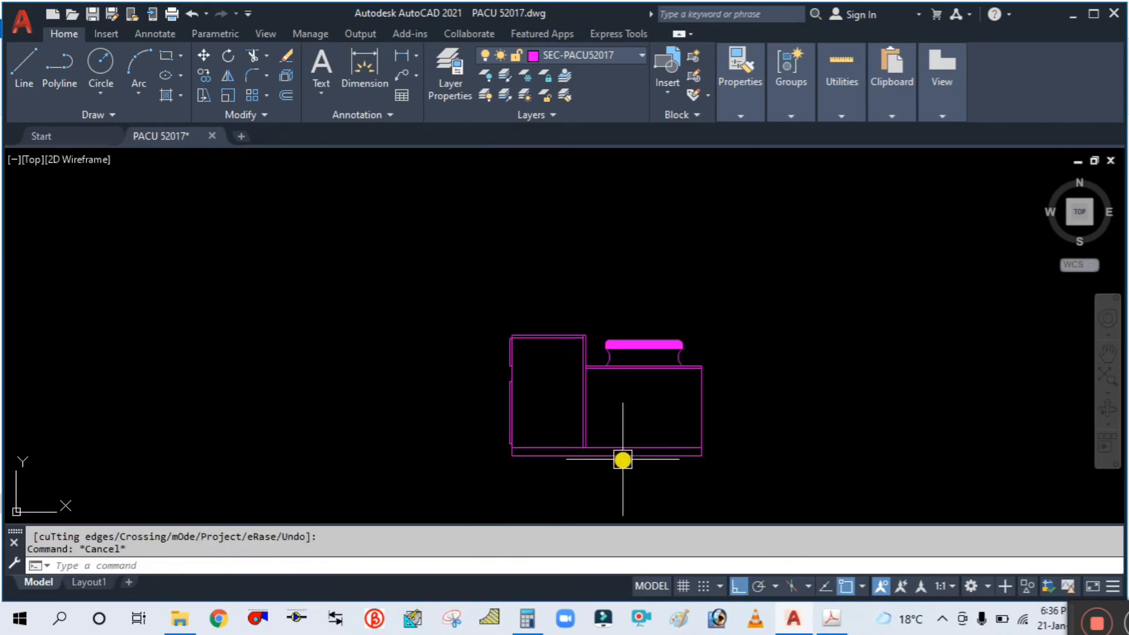
Check the fan in the PDF side elevation and offset the fan cap's bottom line downward by 20.
scroll(653, 413, up, 6)
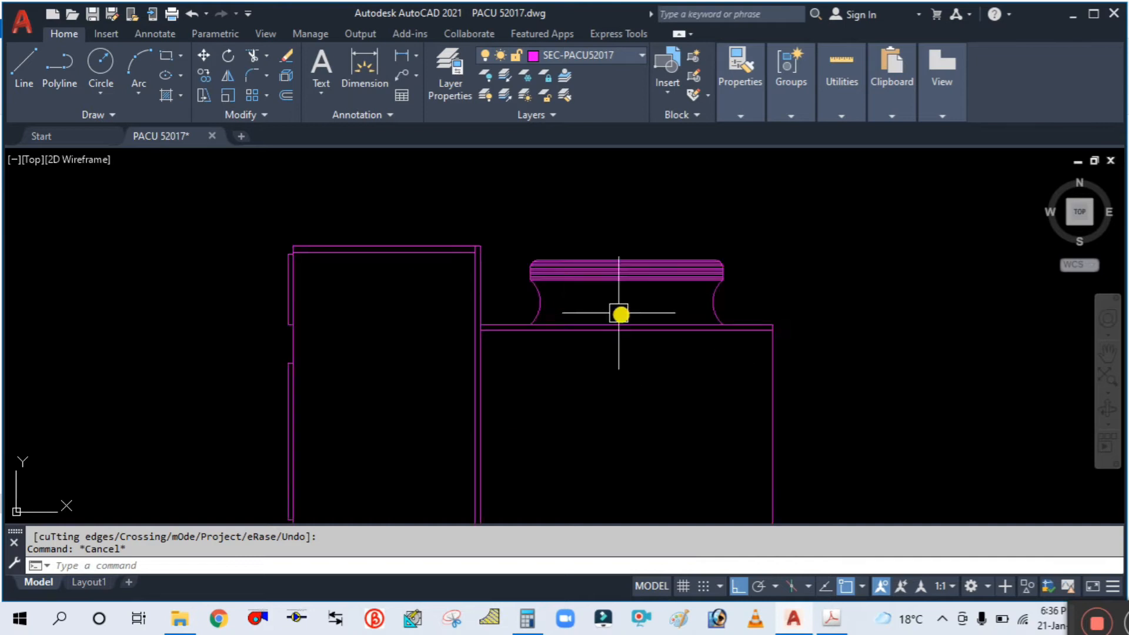
click(838, 626)
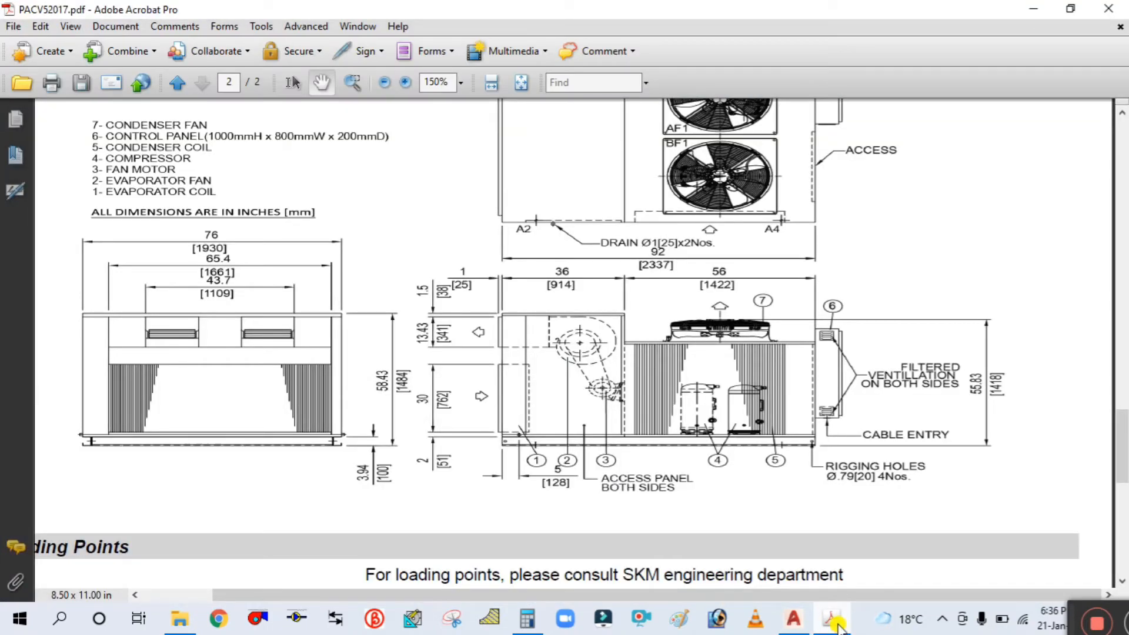
click(837, 623)
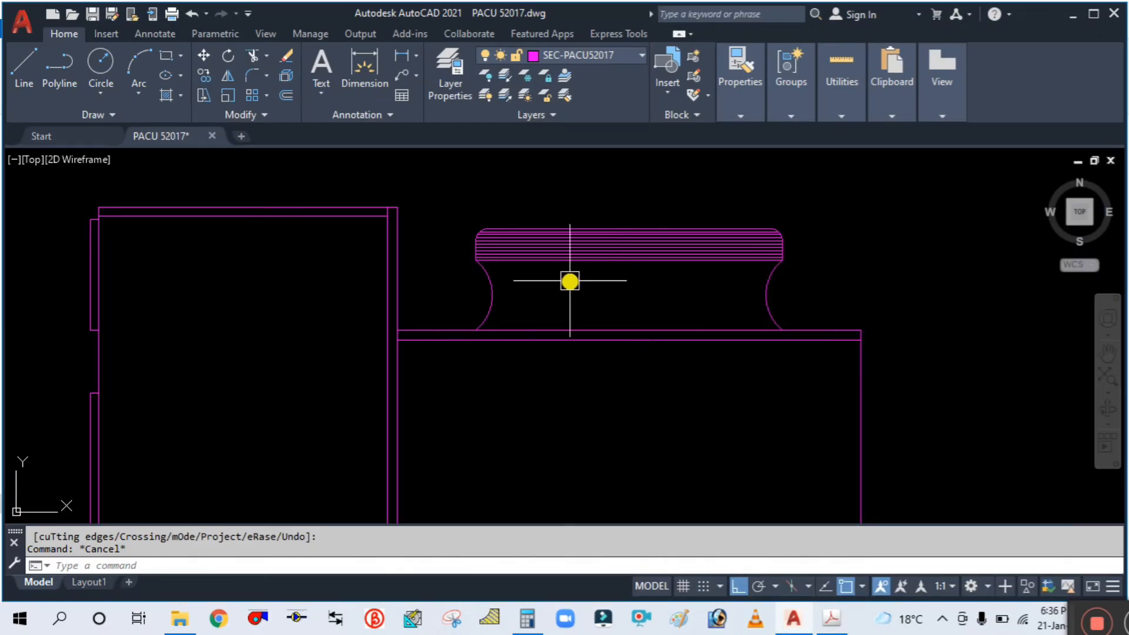
text(l)
key(Escape)
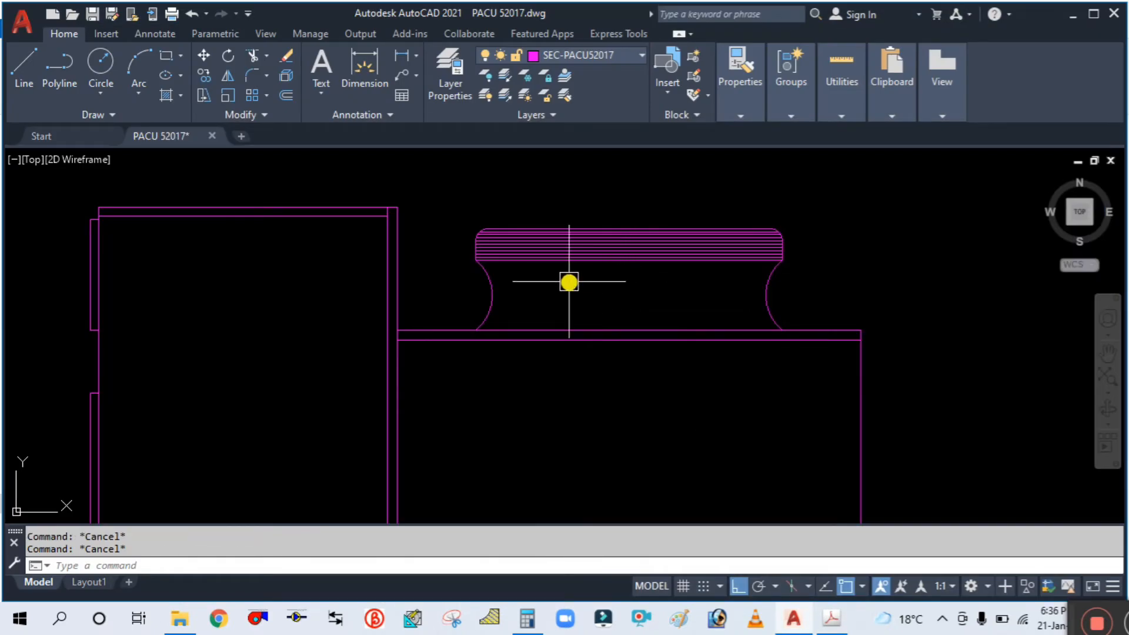
text(o)
key(Return)
text(20)
key(Return)
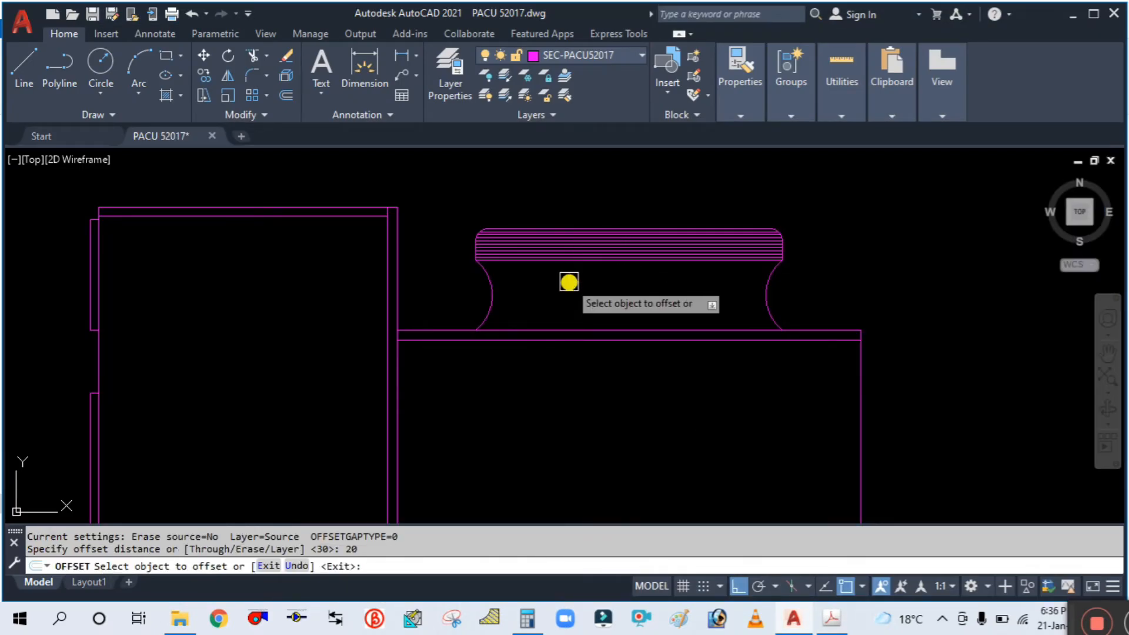
scroll(541, 280, up, 4)
click(532, 236)
click(502, 335)
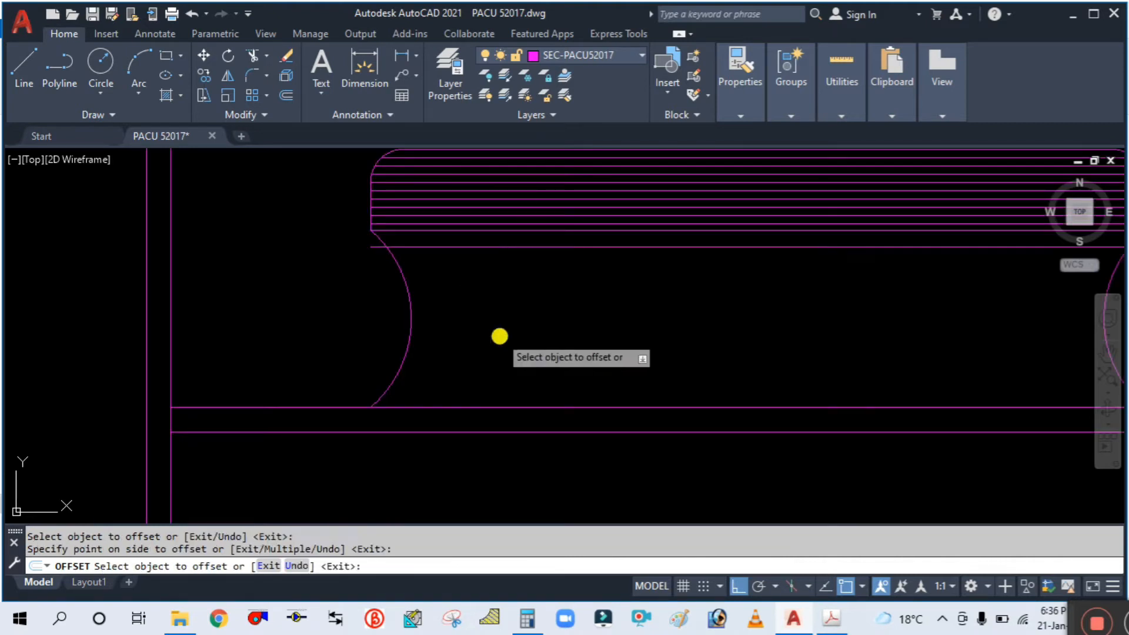
key(Escape)
Offset the new line below the fan cap downward by 10.
scroll(441, 297, down, 4)
scroll(487, 278, up, 4)
text(o)
key(Return)
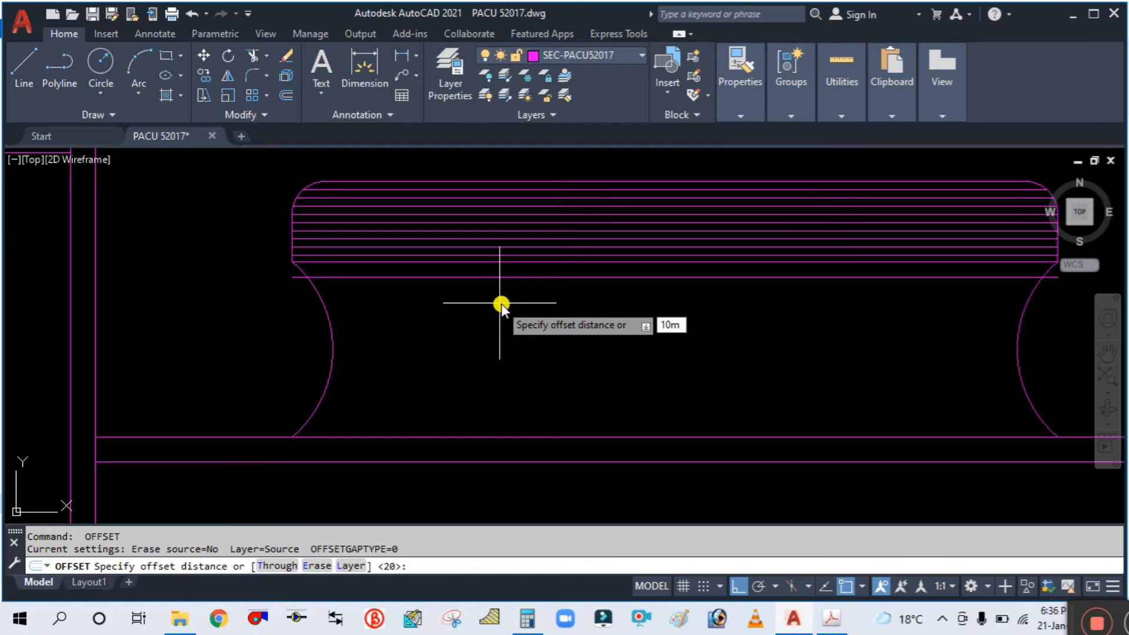
text(10)
key(Return)
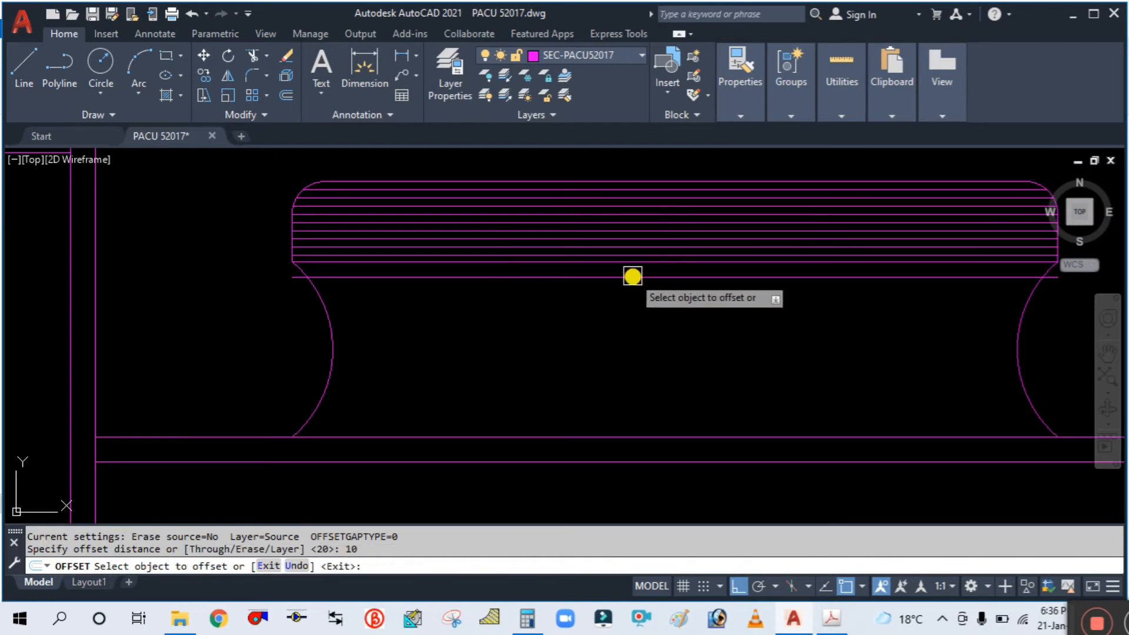
click(632, 276)
click(559, 320)
key(Escape)
Trim the left ends of the two lines below the fan cap back to the fan's left arc.
scroll(308, 304, up, 4)
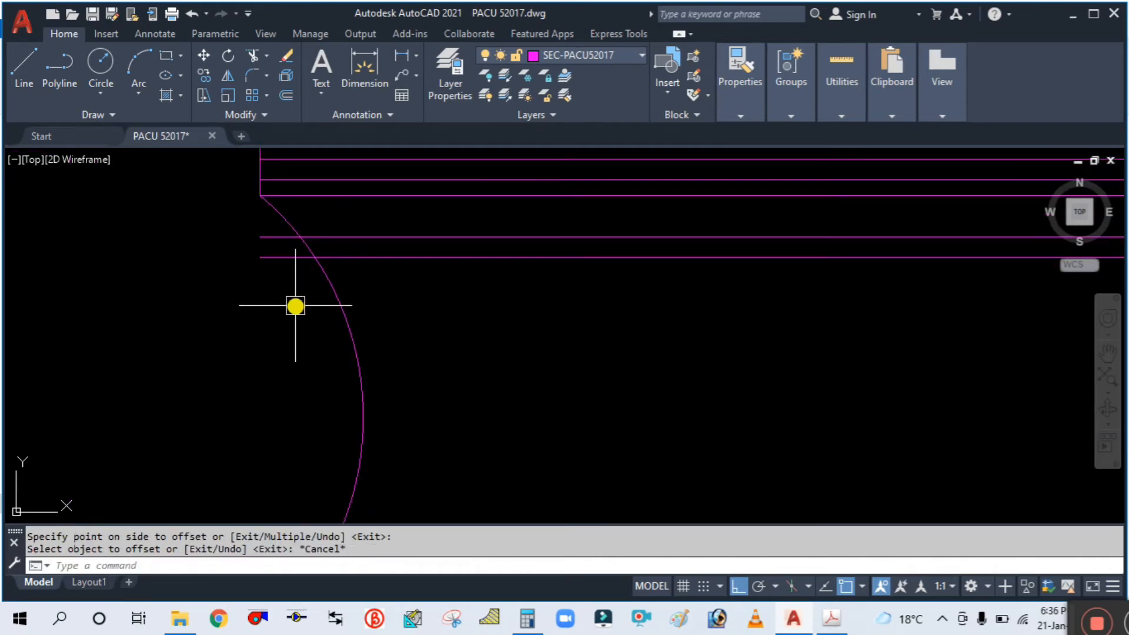
key(Return)
click(282, 253)
click(276, 239)
key(Escape)
key(Escape)
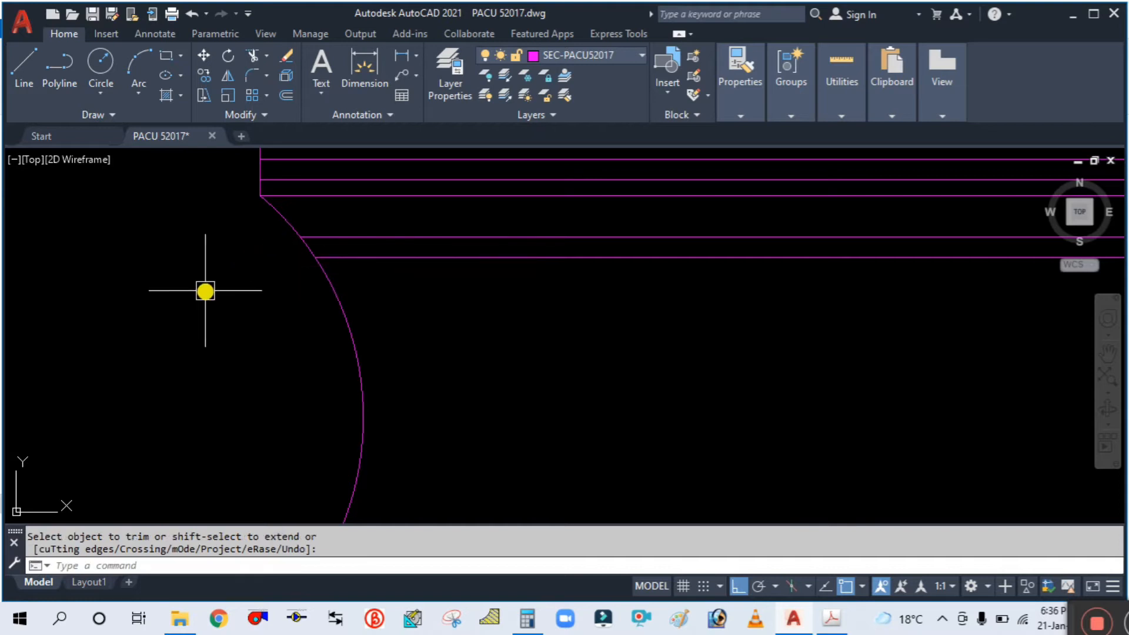
Trim the right ends of the two lines below the fan cap back to the fan's right arc.
scroll(205, 292, down, 6)
scroll(538, 296, up, 6)
key(Return)
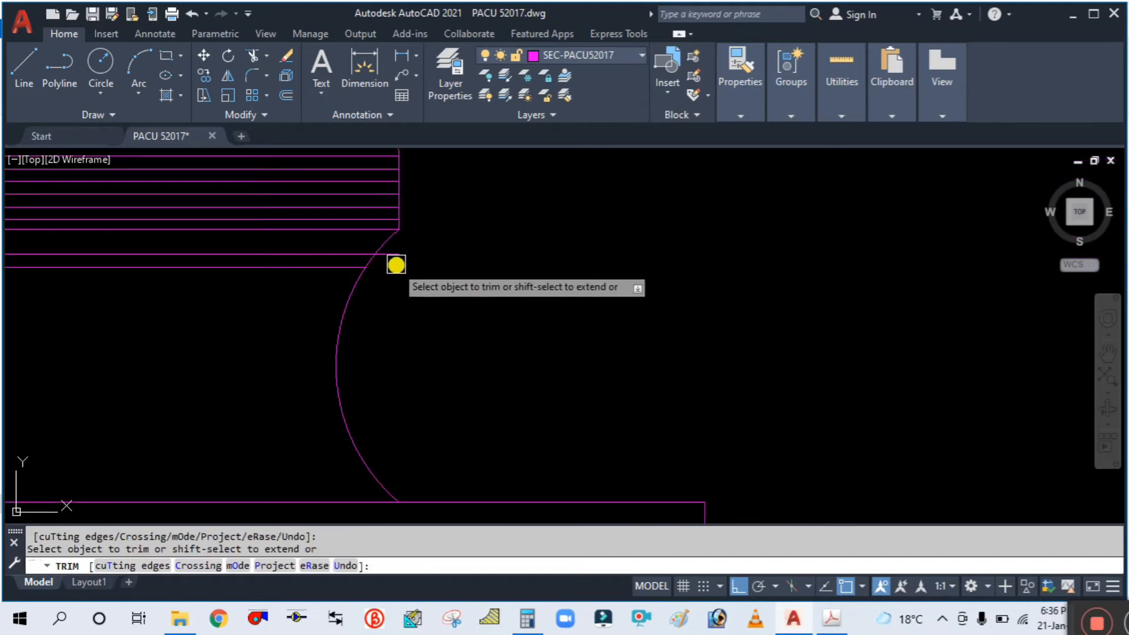
key(Escape)
scroll(636, 286, down, 6)
middle_drag(453, 316, 531, 345)
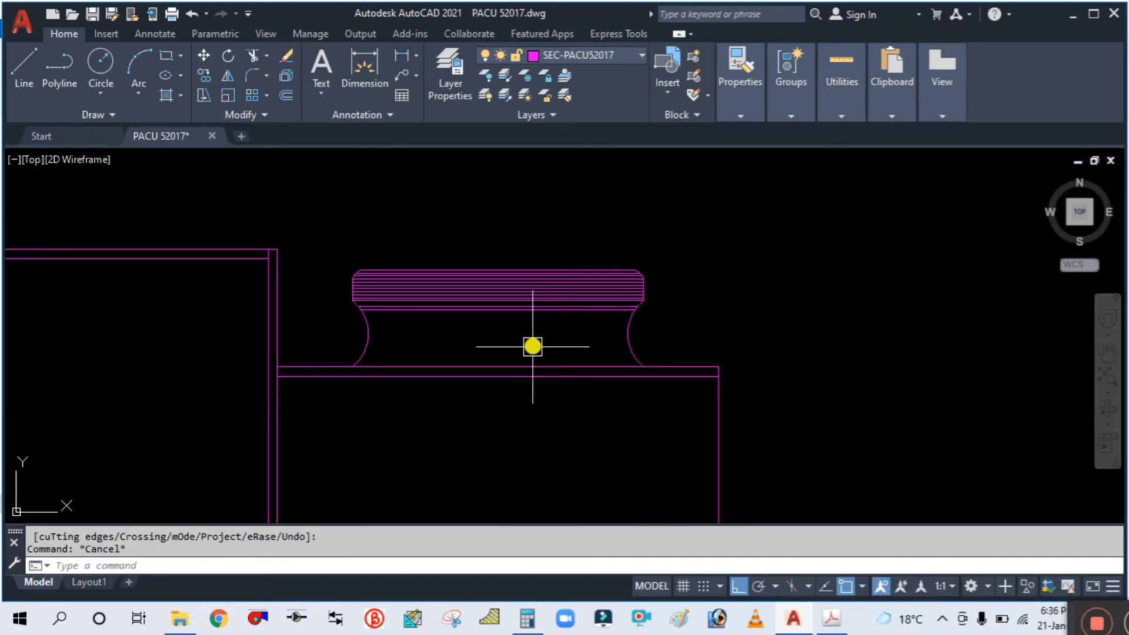
Check the fan in the PDF side elevation and draw a vertical centre line from the fan cap's top midpoint down into the fan body.
click(832, 622)
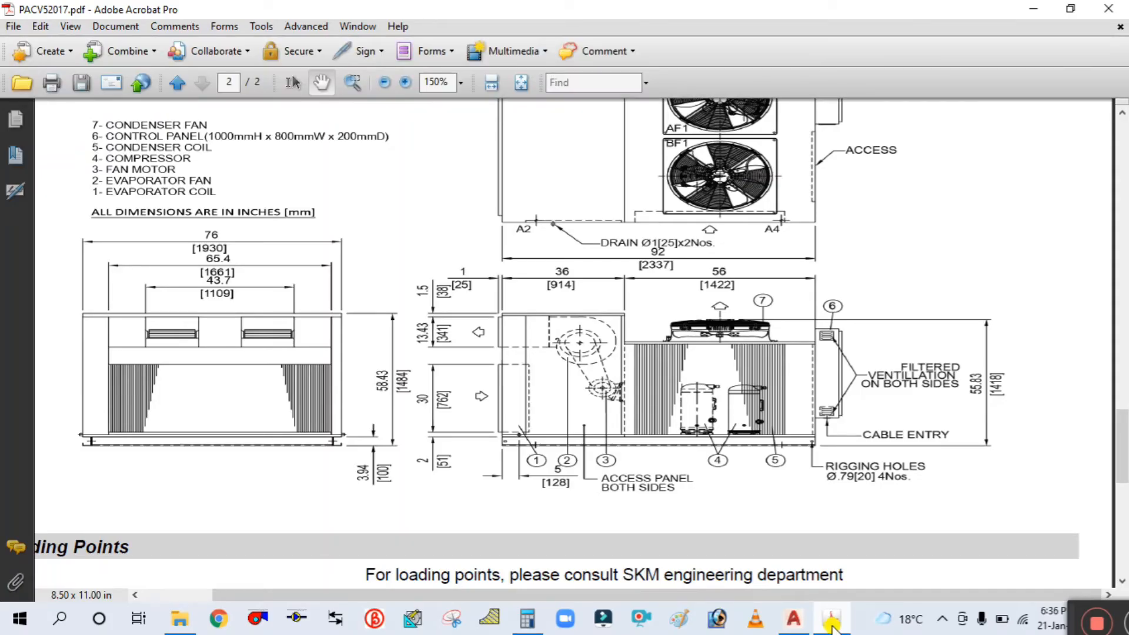
click(831, 625)
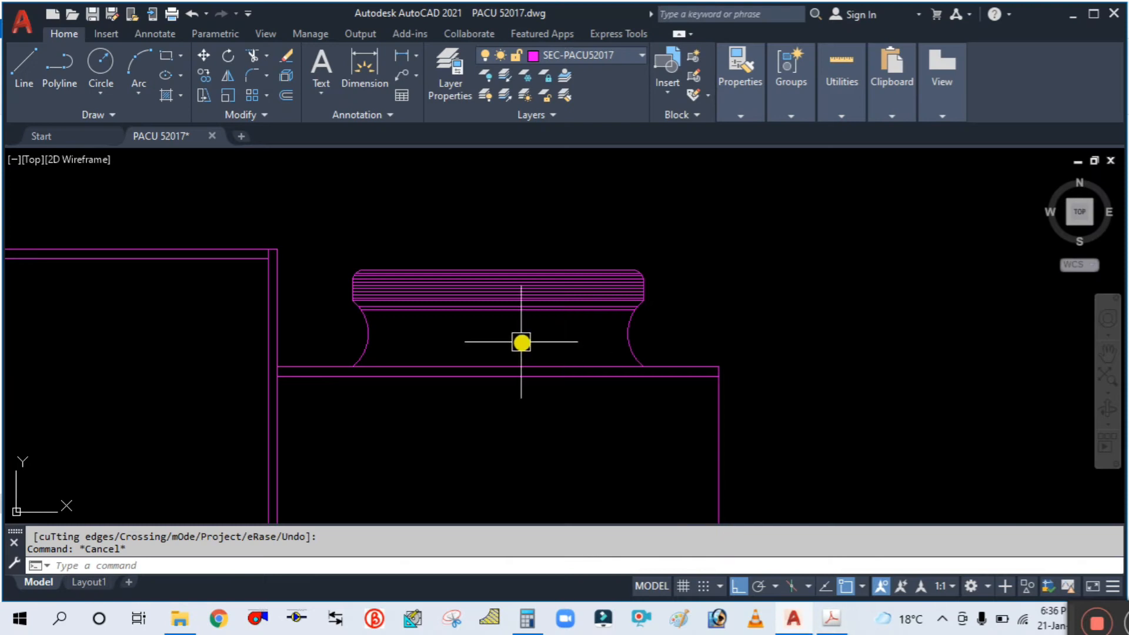
scroll(521, 342, up, 2)
text(l)
key(Return)
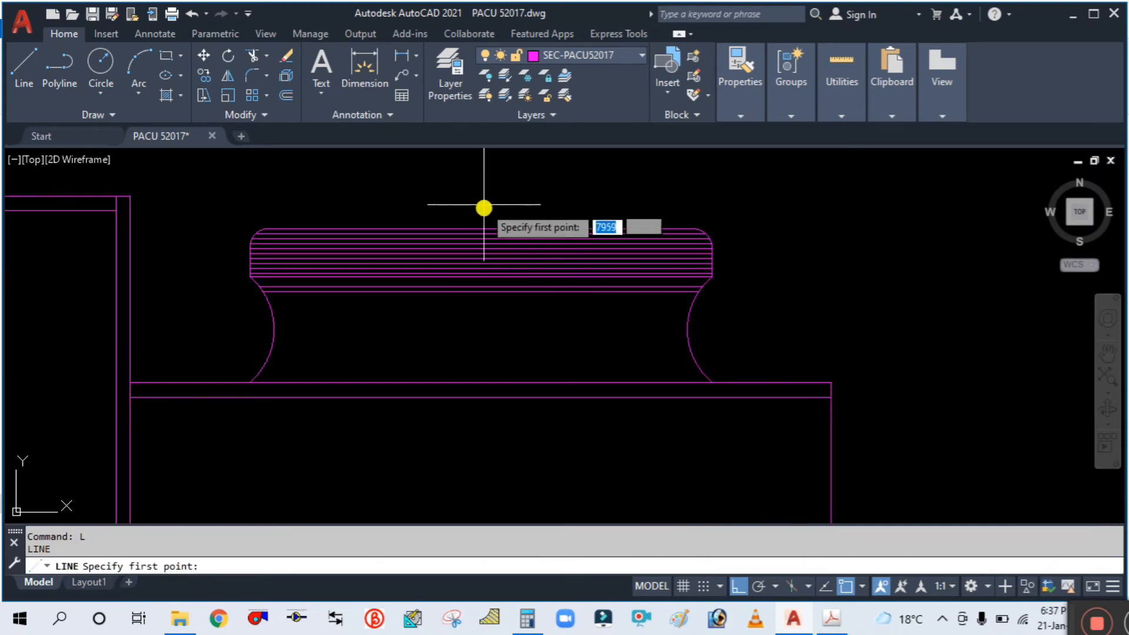
click(485, 234)
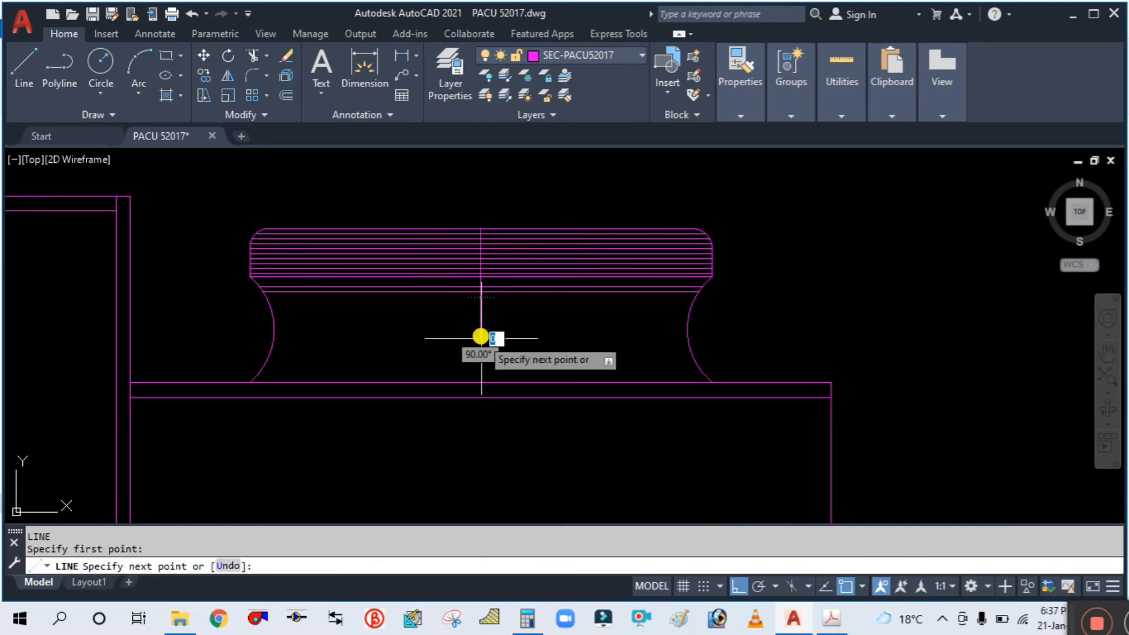
click(478, 330)
key(Escape)
Draw a small square just left of the fan's vertical centre line, below the fan cap lines.
scroll(474, 310, up, 6)
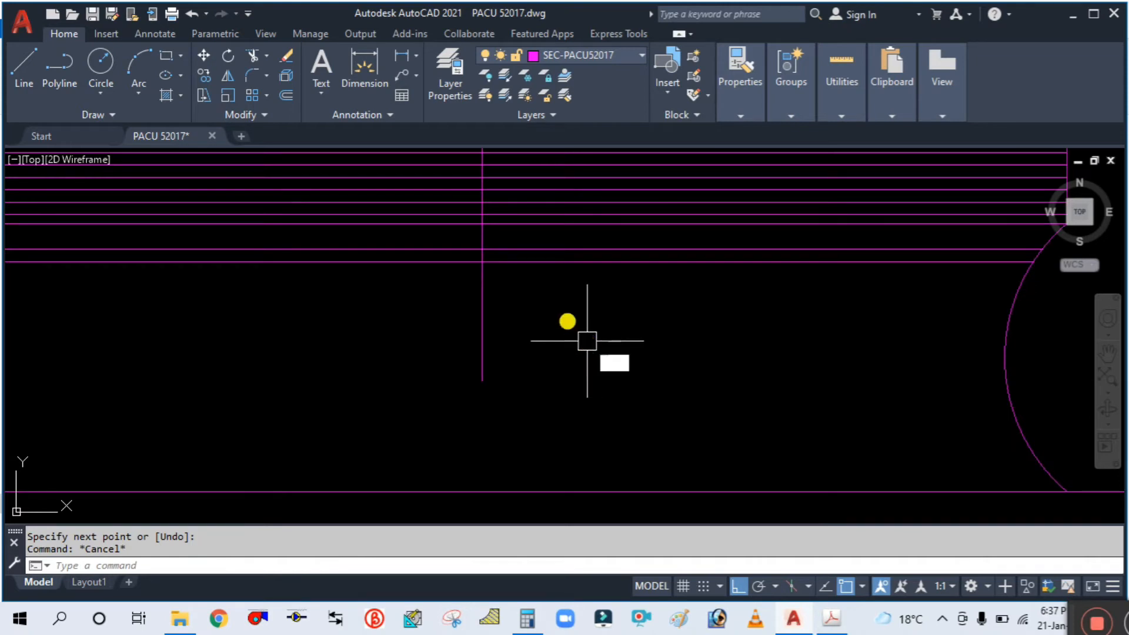
text(rec)
key(Return)
click(398, 290)
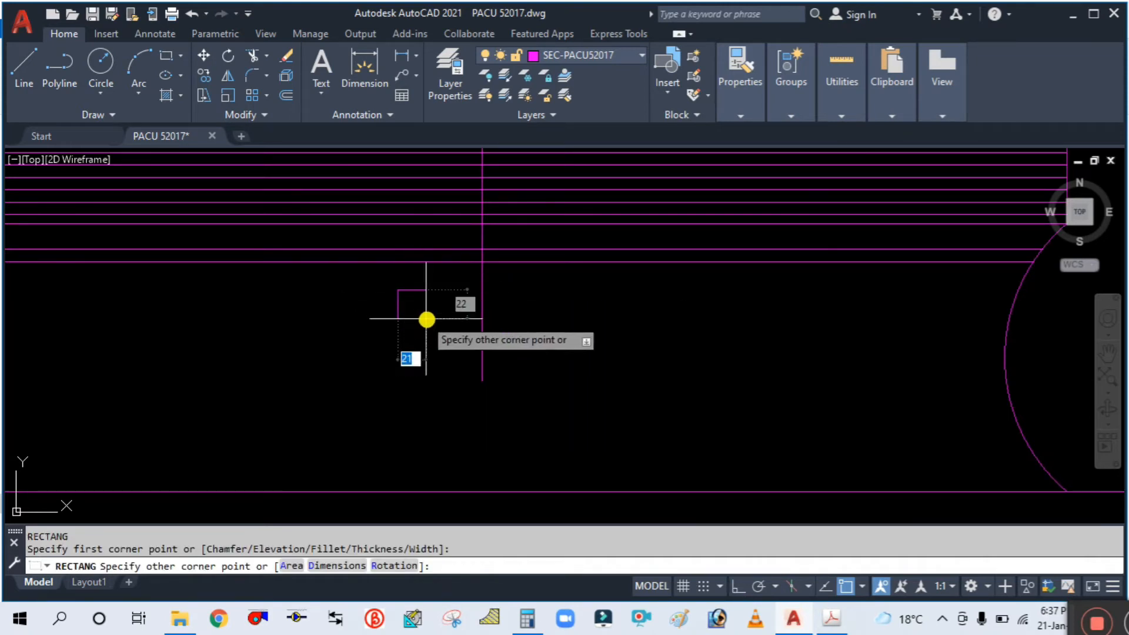
click(442, 334)
key(Escape)
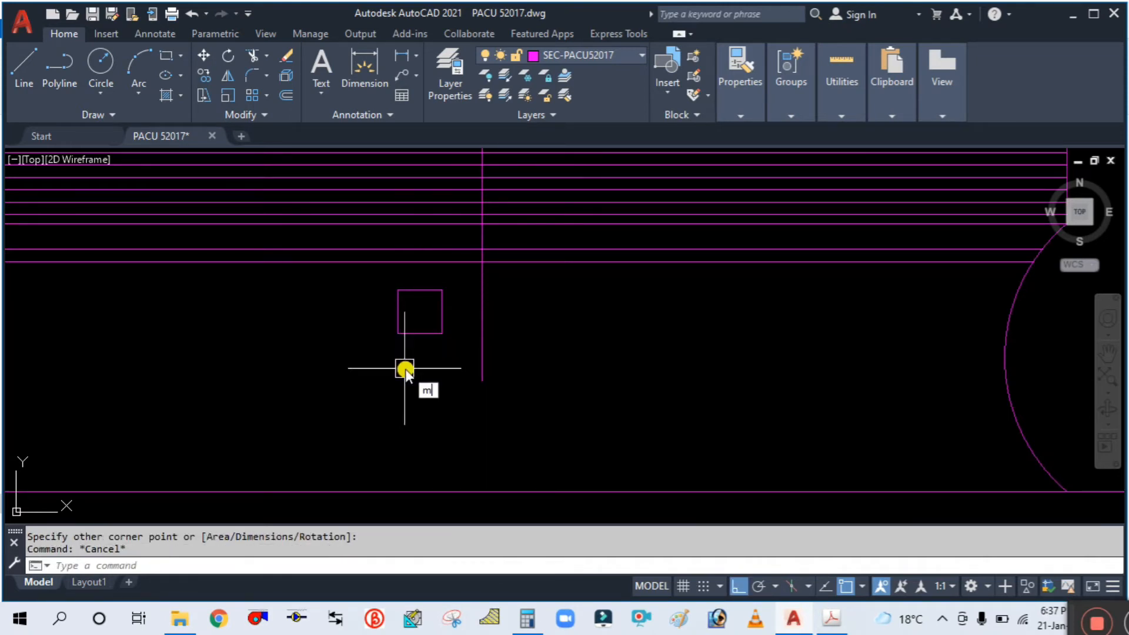
Move the small square by its top edge midpoint to where the centre line crosses the lowest line below the fan cap.
text(m)
key(Return)
click(448, 361)
click(405, 287)
key(Return)
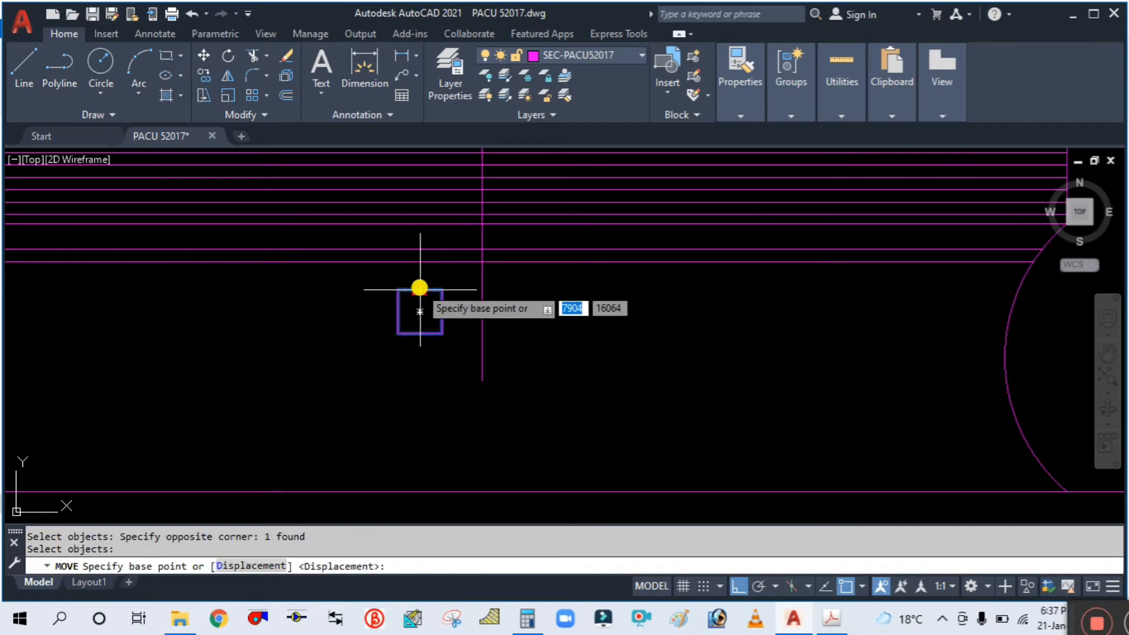
click(420, 288)
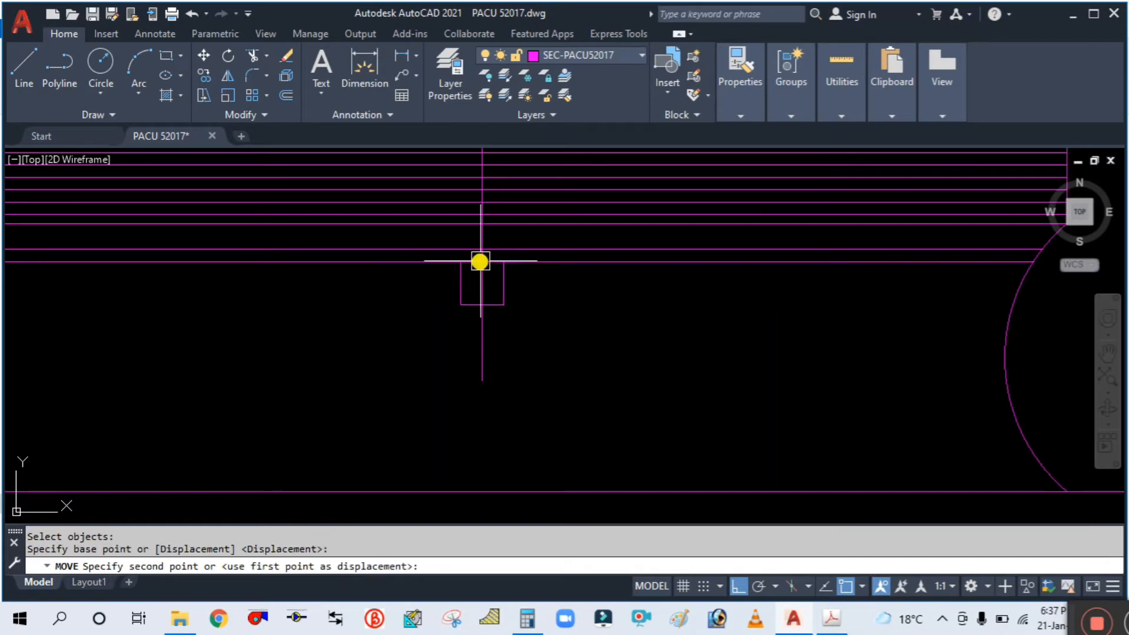
key(Escape)
scroll(549, 338, down, 4)
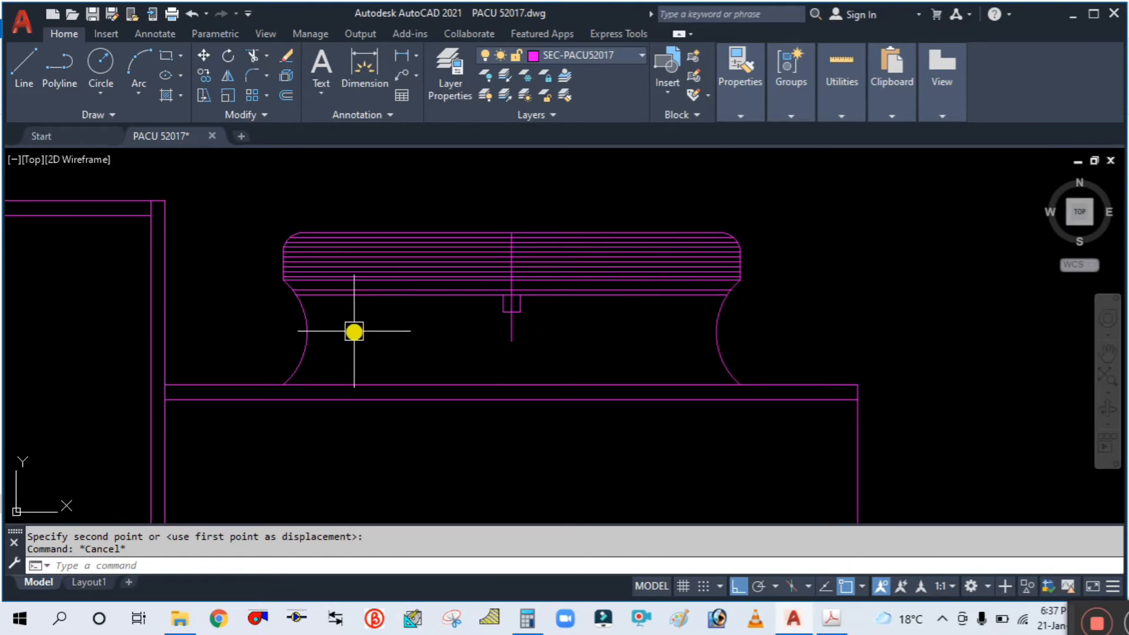
Start a polyline inside the fan body below the fan cap lines.
text(pl)
key(Return)
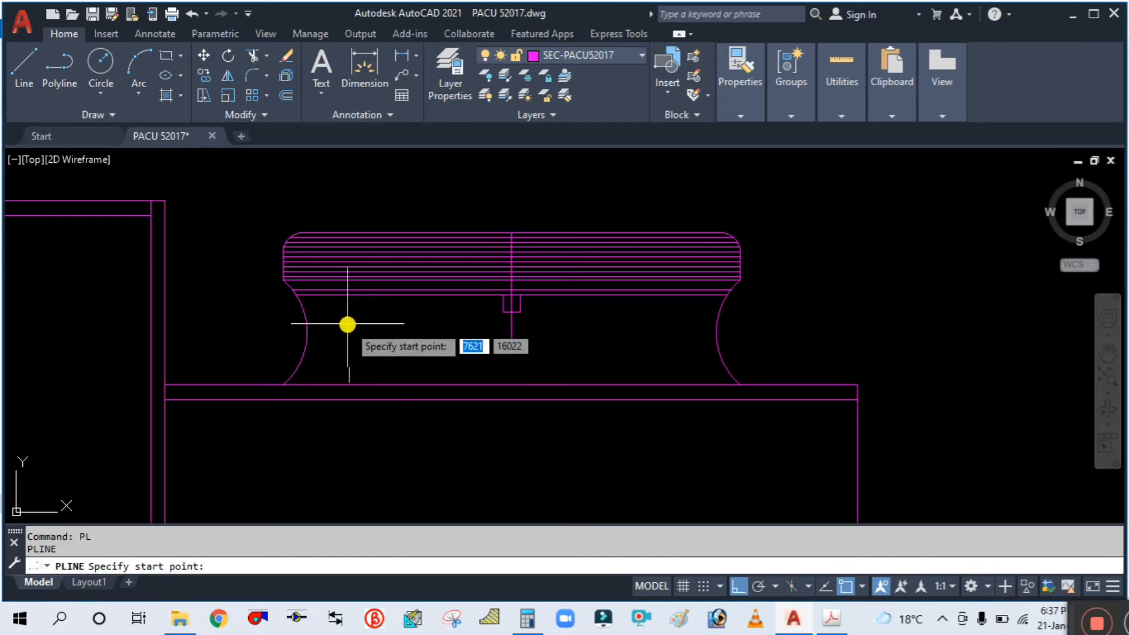
click(312, 296)
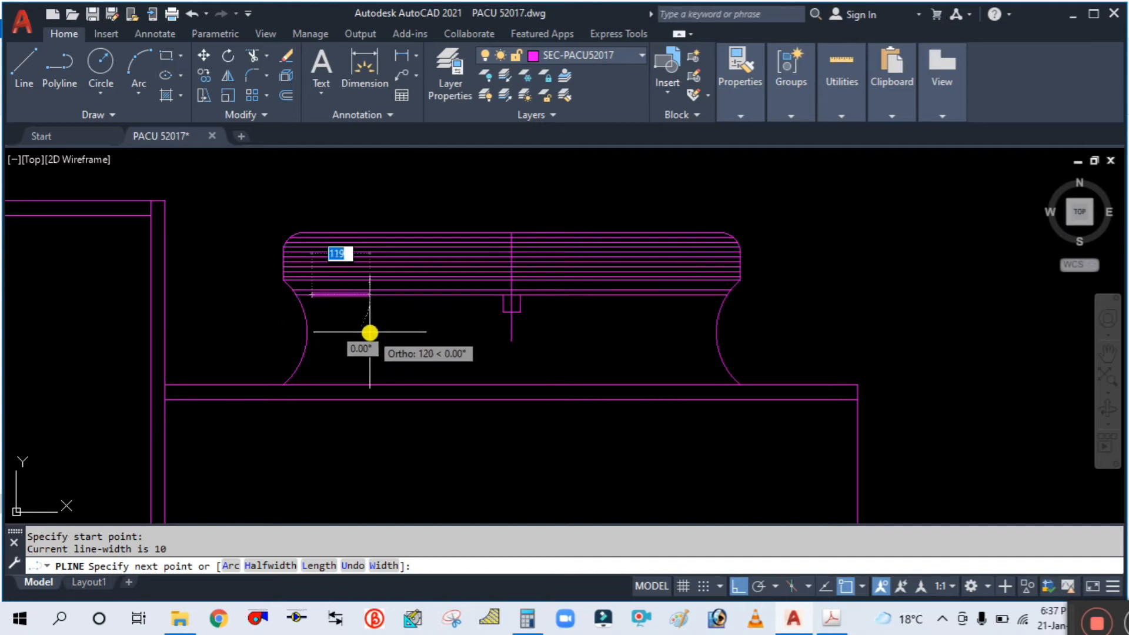
key(Escape)
key(Escape)
key(Escape)
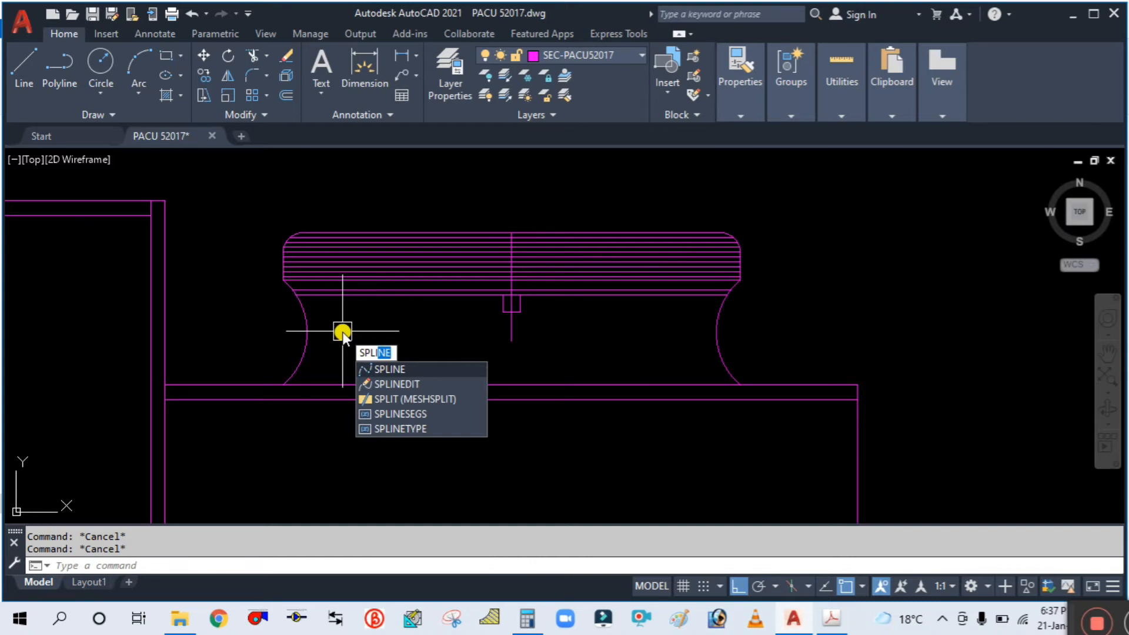
Turn Ortho mode off while trying a spline below the fan housing's ribbed band.
text(n)
key(Return)
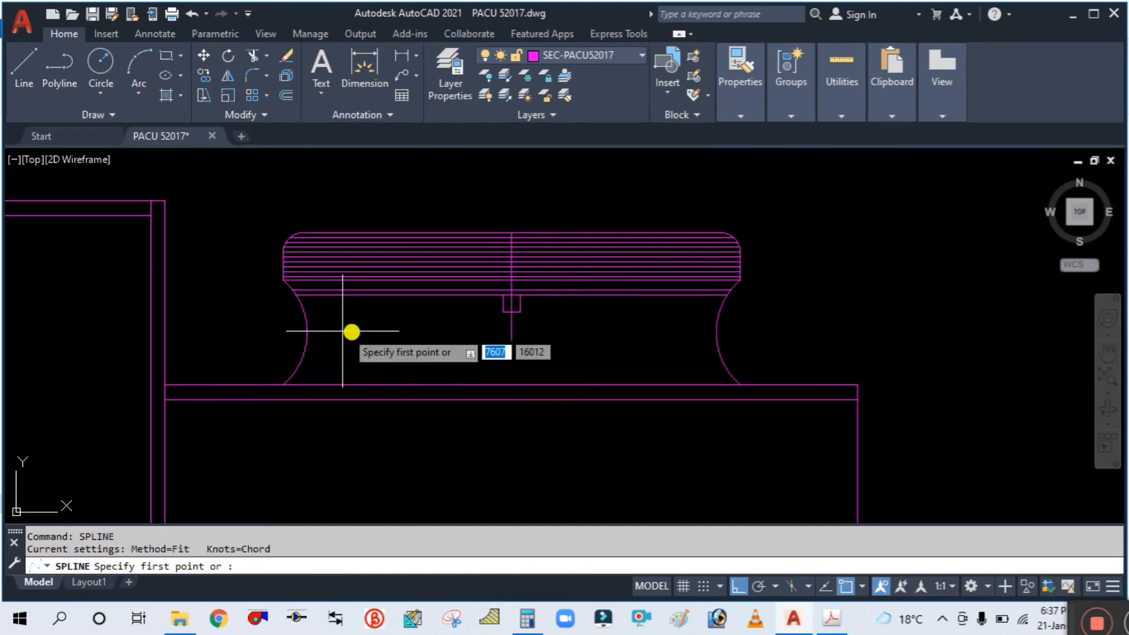
click(323, 310)
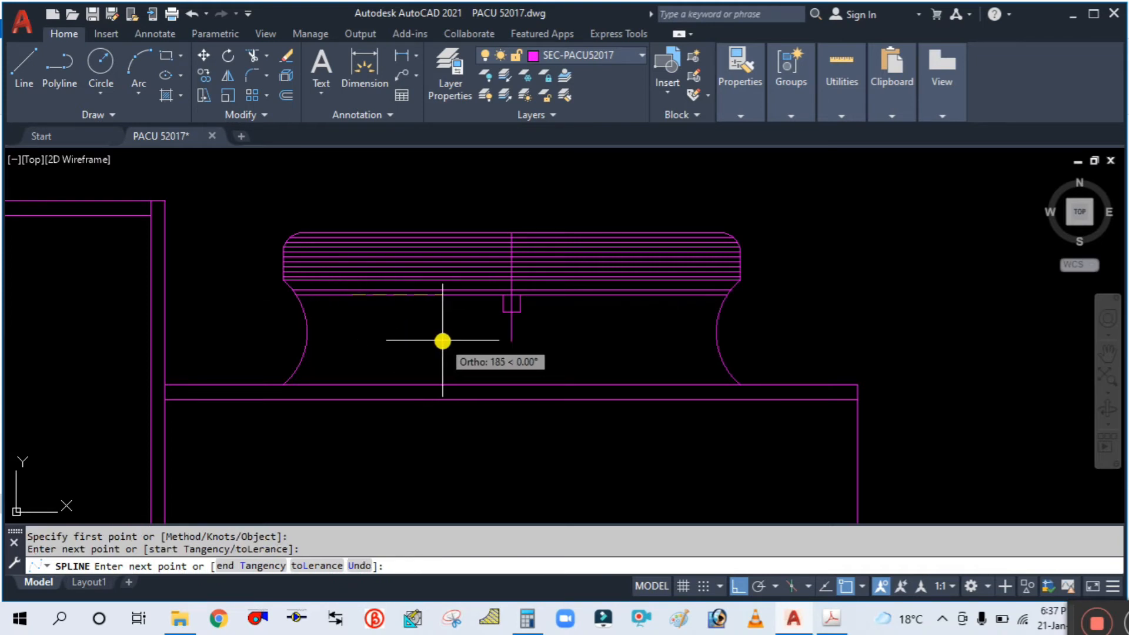
click(731, 585)
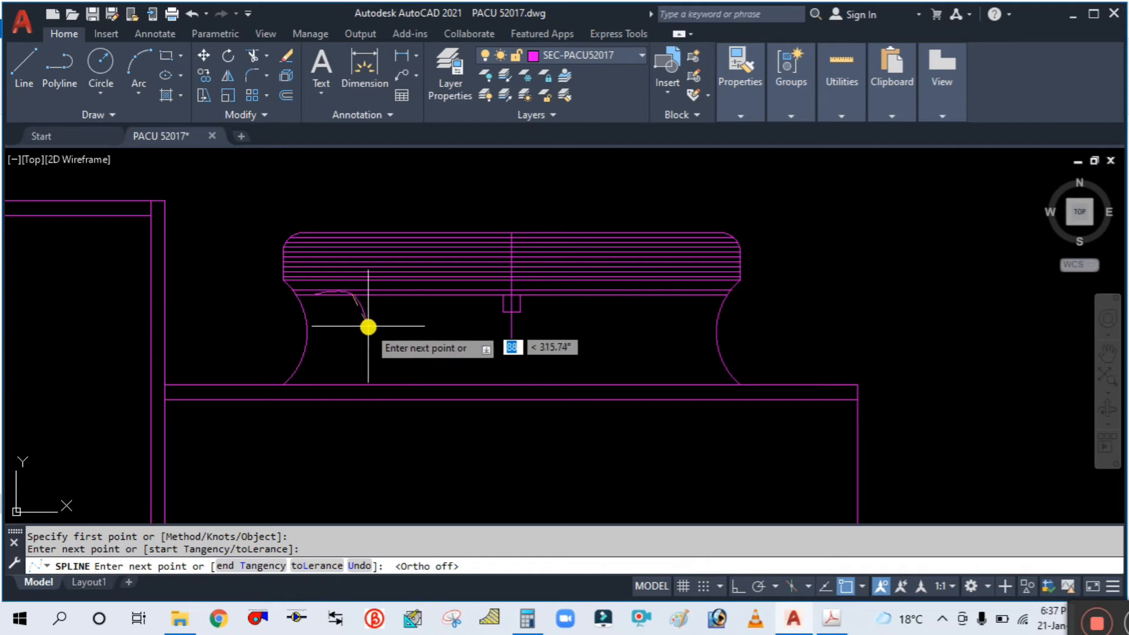
key(Escape)
key(Return)
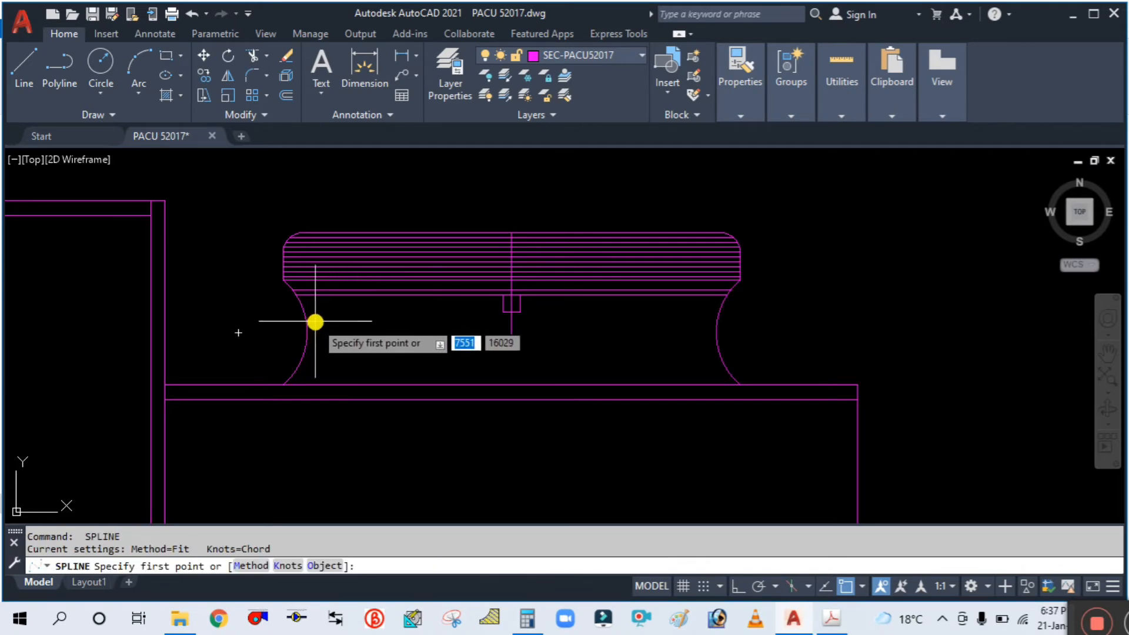
click(307, 321)
click(352, 327)
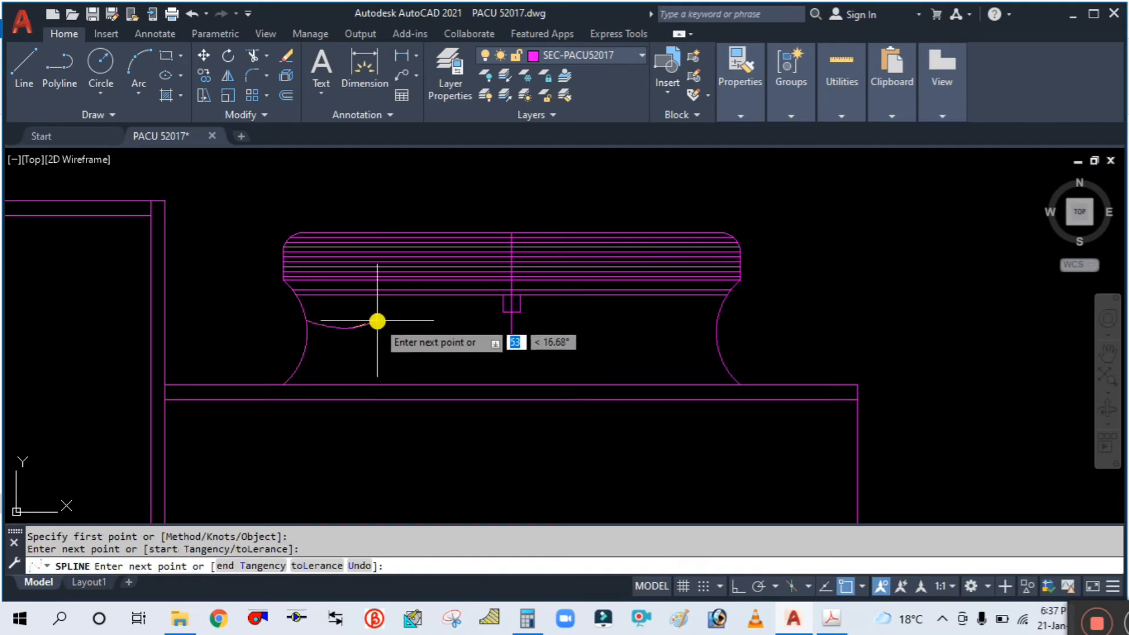
click(391, 312)
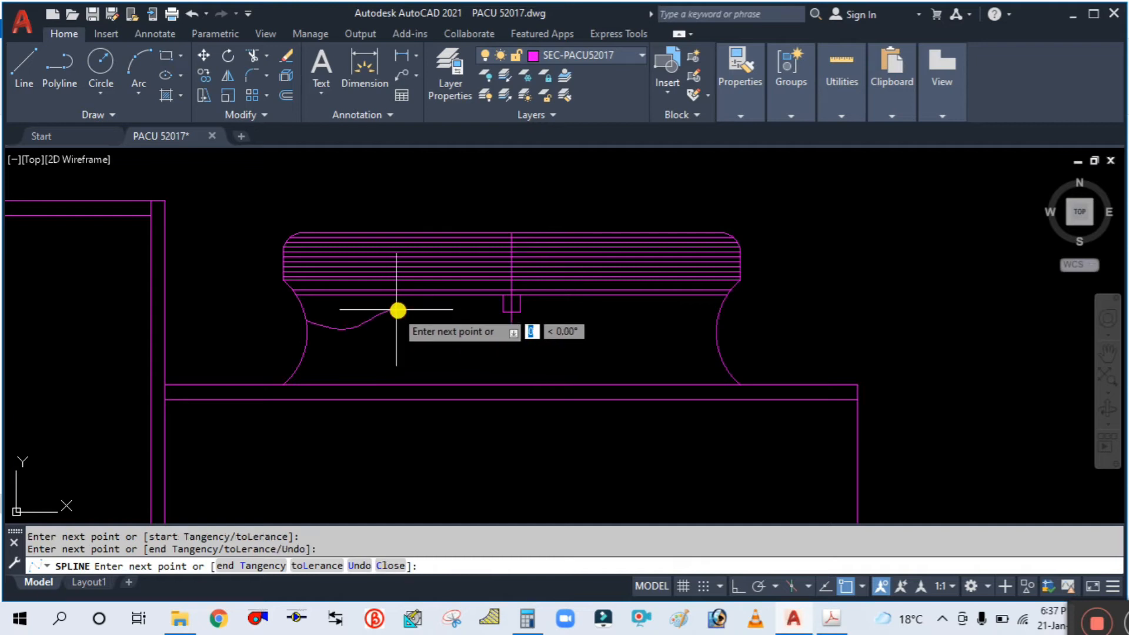
click(472, 317)
click(547, 323)
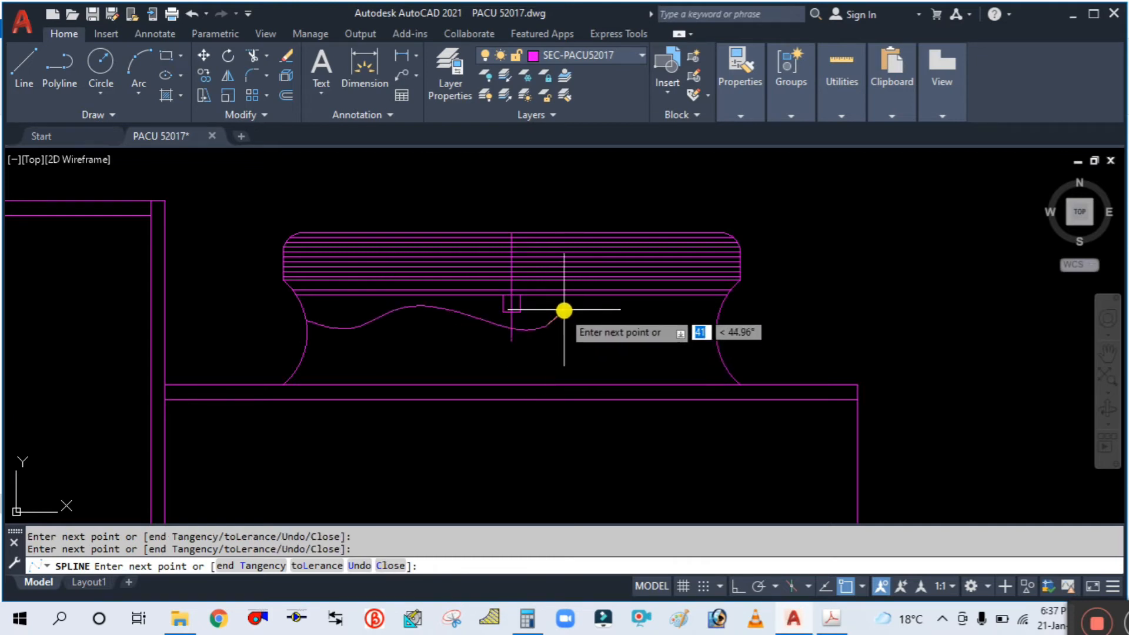
click(593, 302)
click(634, 320)
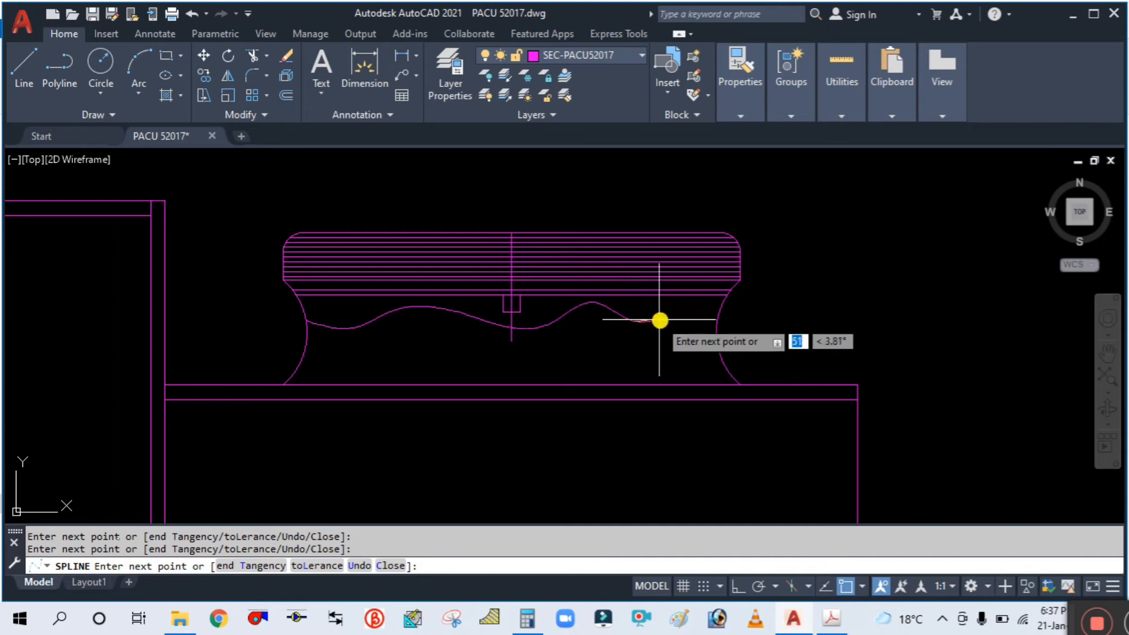
click(694, 310)
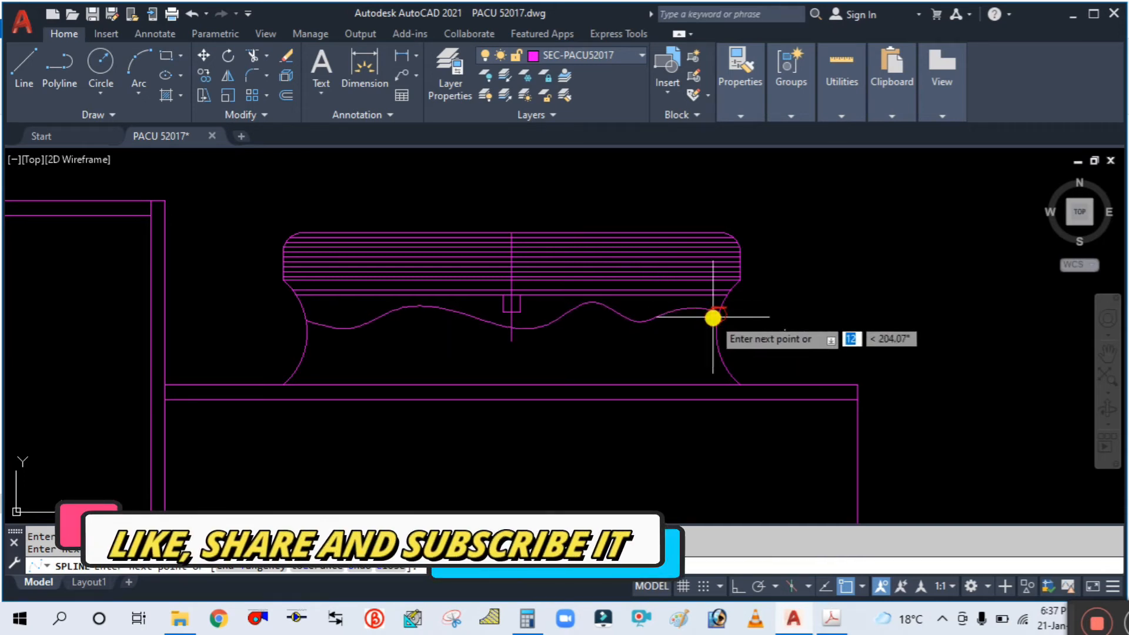
key(Escape)
Draw a wavy fit-point spline across the fan housing below its ribbed band, from the left curved side to the right one.
key(Return)
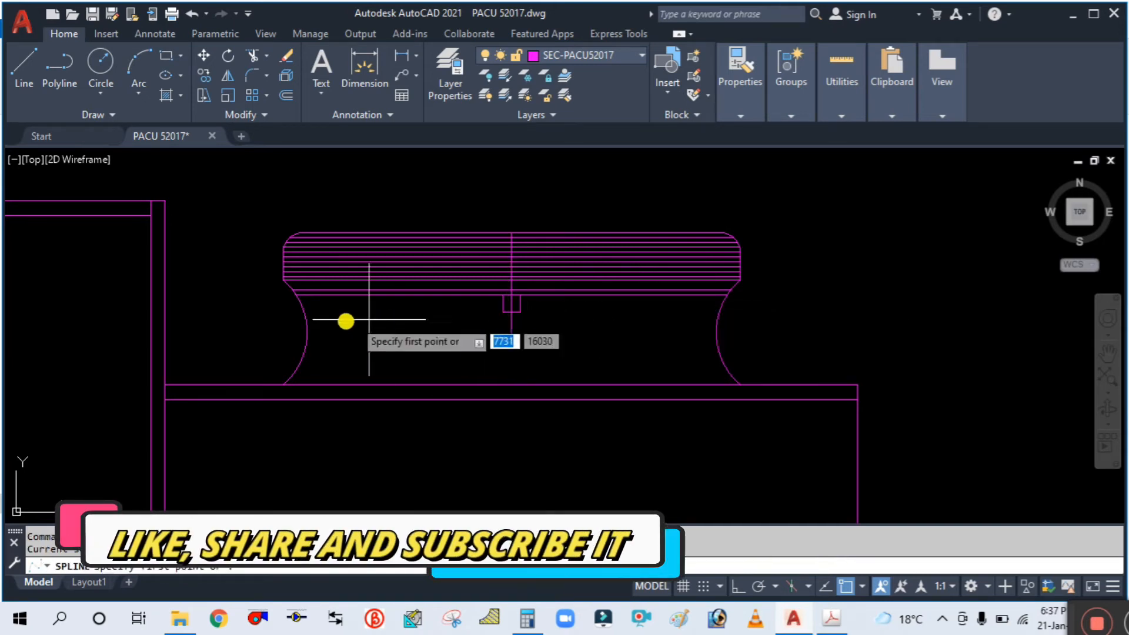
click(306, 310)
click(363, 332)
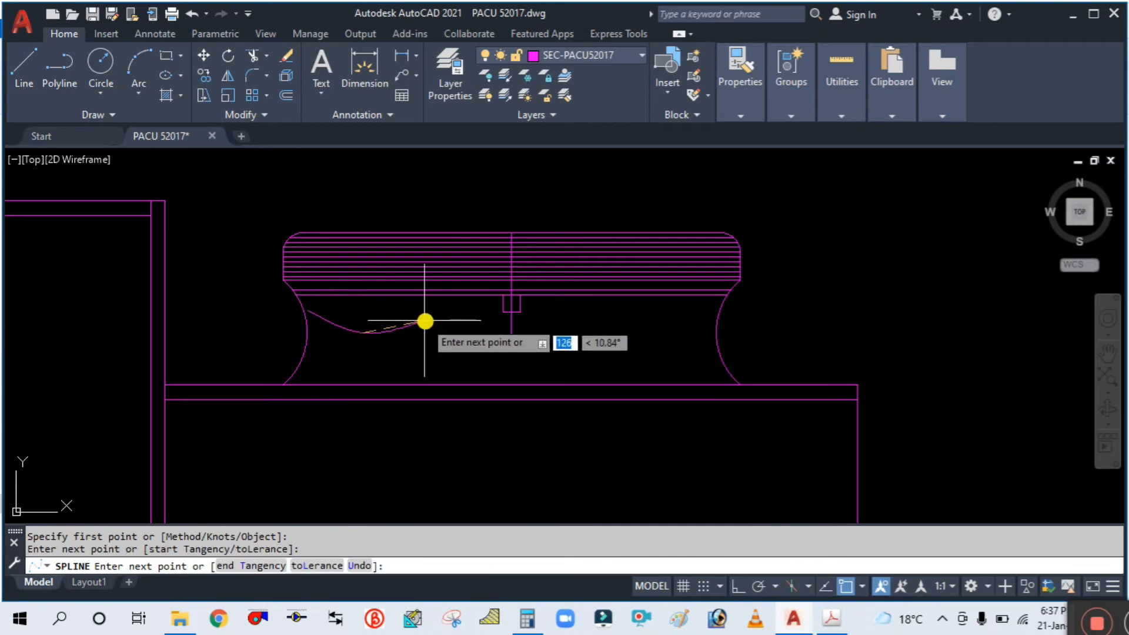
click(446, 312)
click(495, 333)
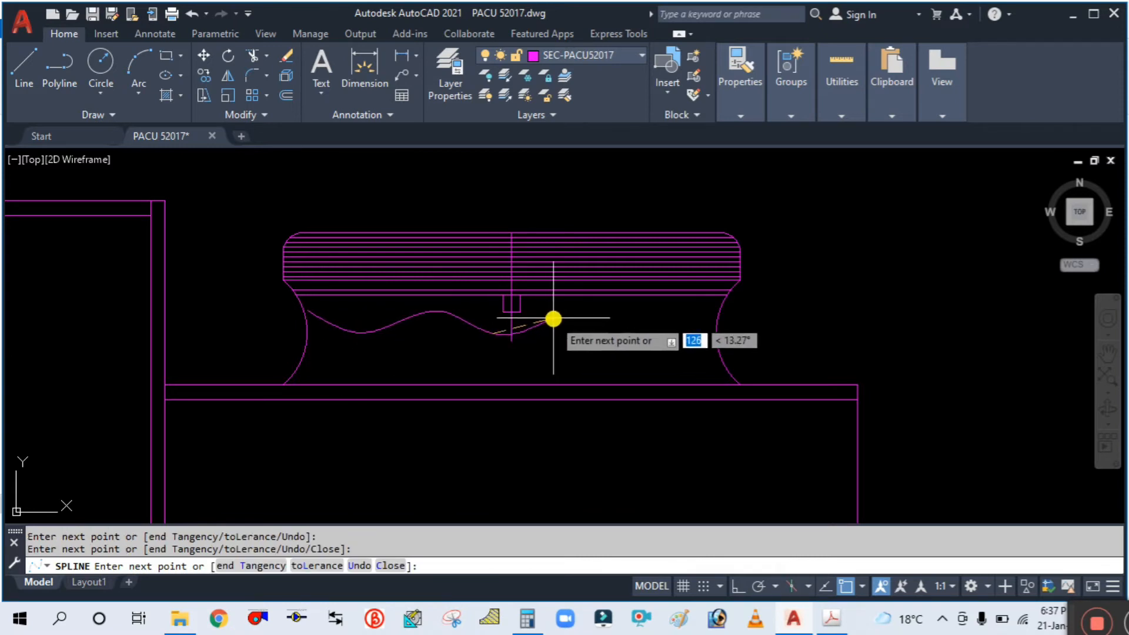
click(556, 307)
click(602, 315)
click(658, 296)
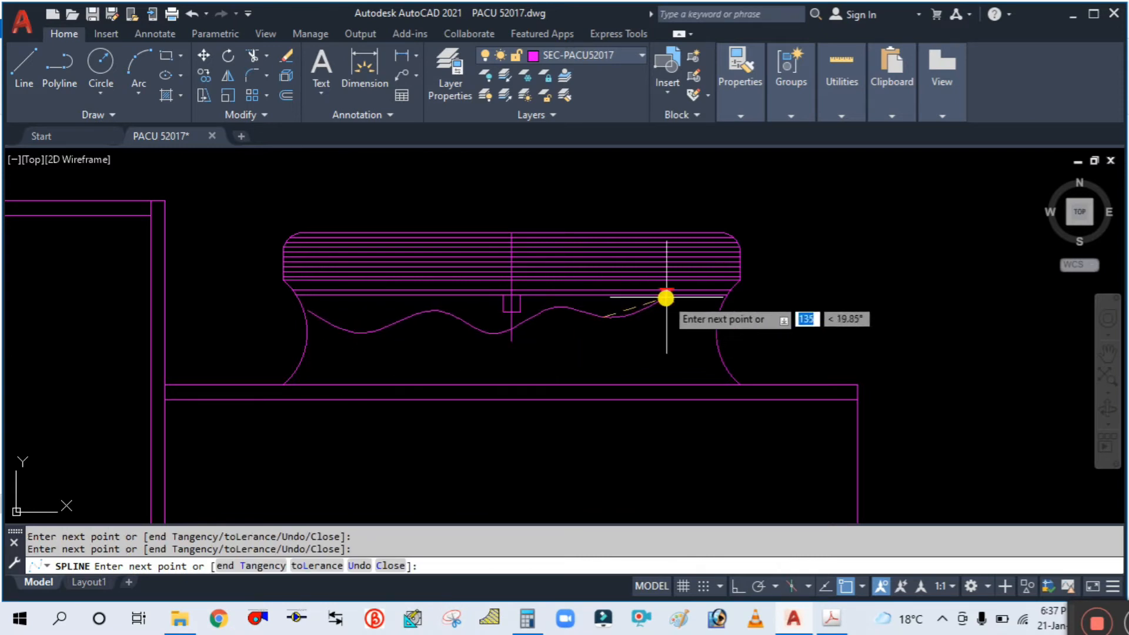
click(703, 329)
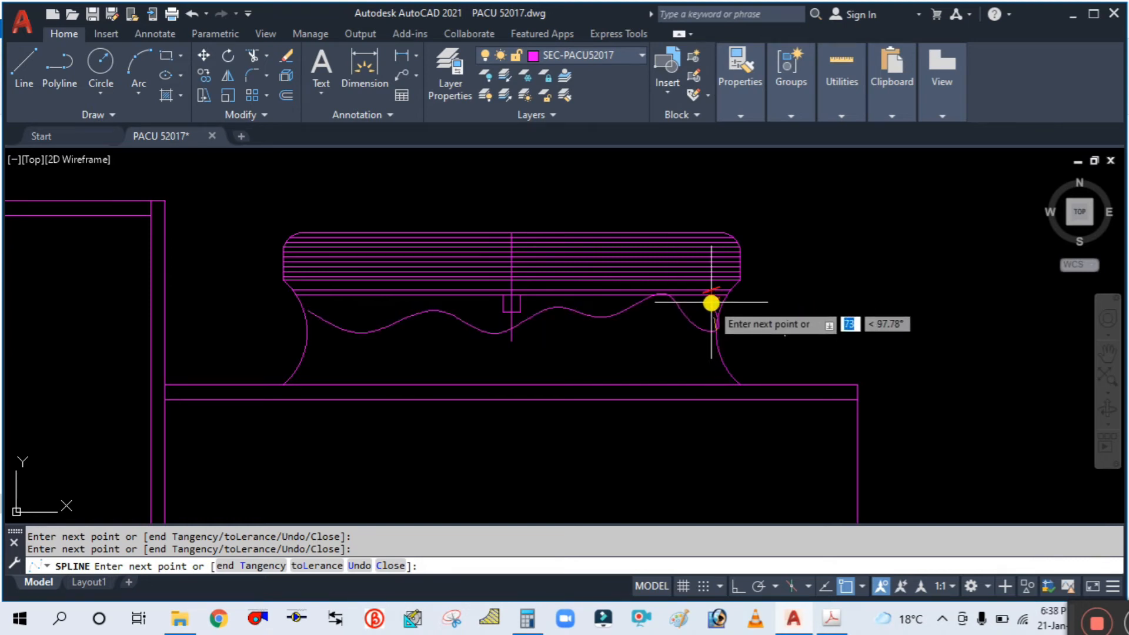
key(Return)
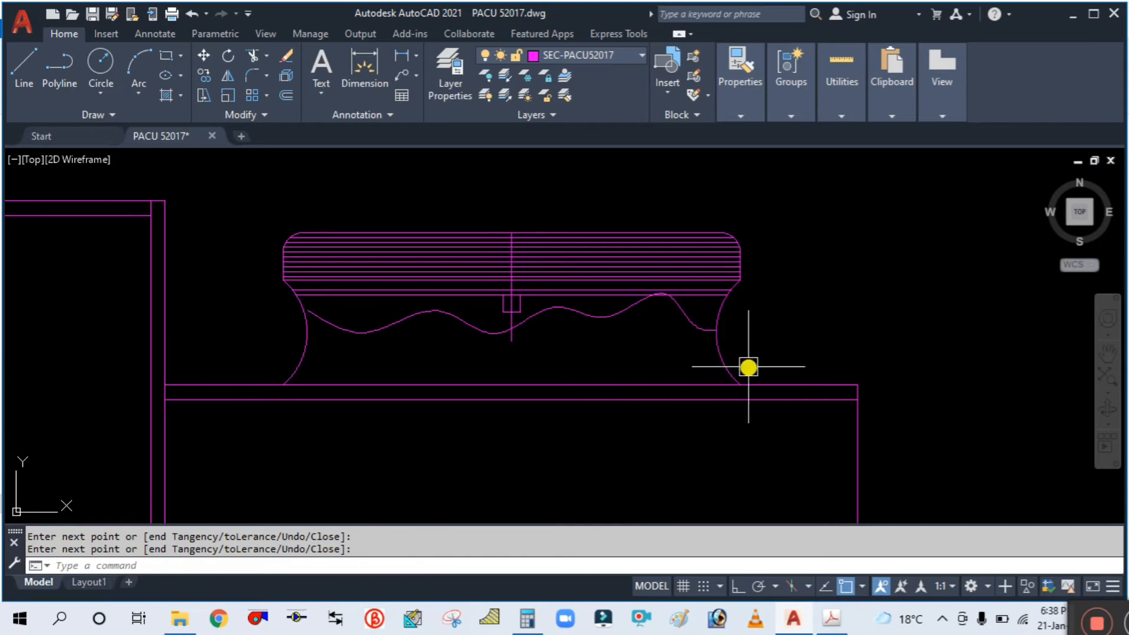
Review the side elevation and the airflow arrows above the plan view's upper fan.
scroll(681, 322, down, 4)
middle_drag(764, 346, 713, 295)
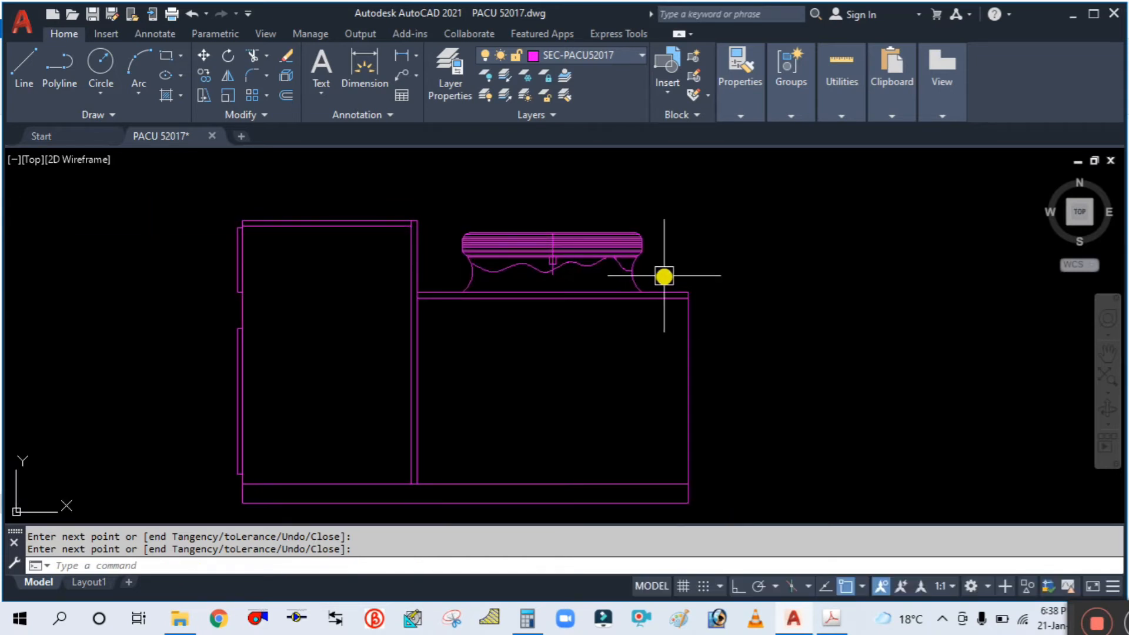
scroll(663, 272, down, 4)
scroll(661, 274, up, 2)
middle_drag(706, 234, 694, 285)
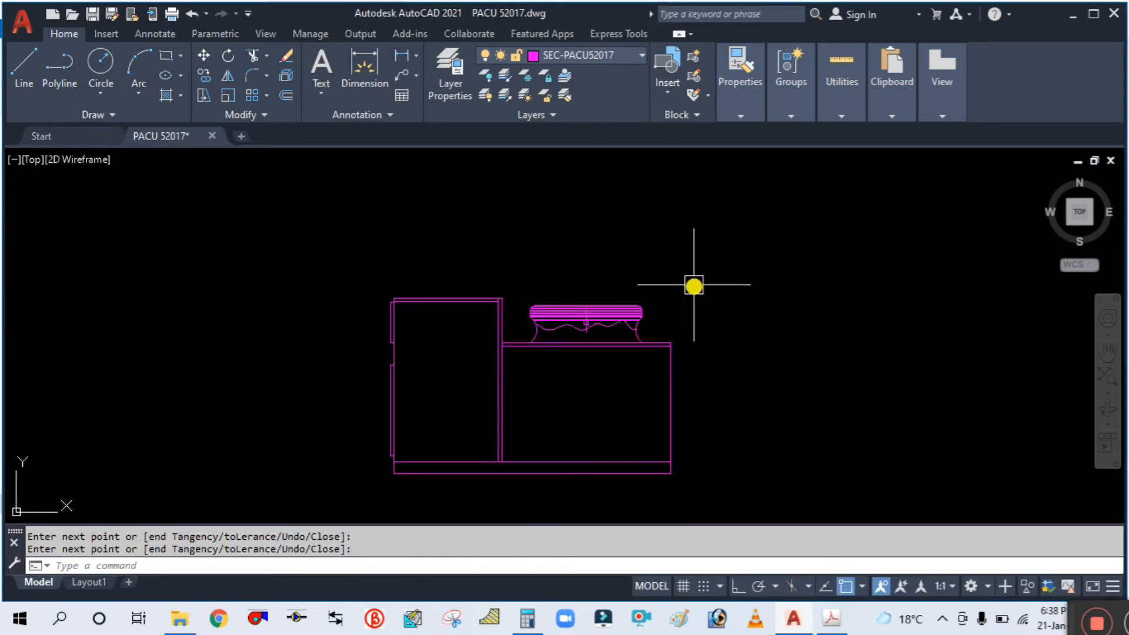
scroll(693, 285, down, 4)
middle_drag(663, 460, 619, 298)
scroll(600, 284, up, 5)
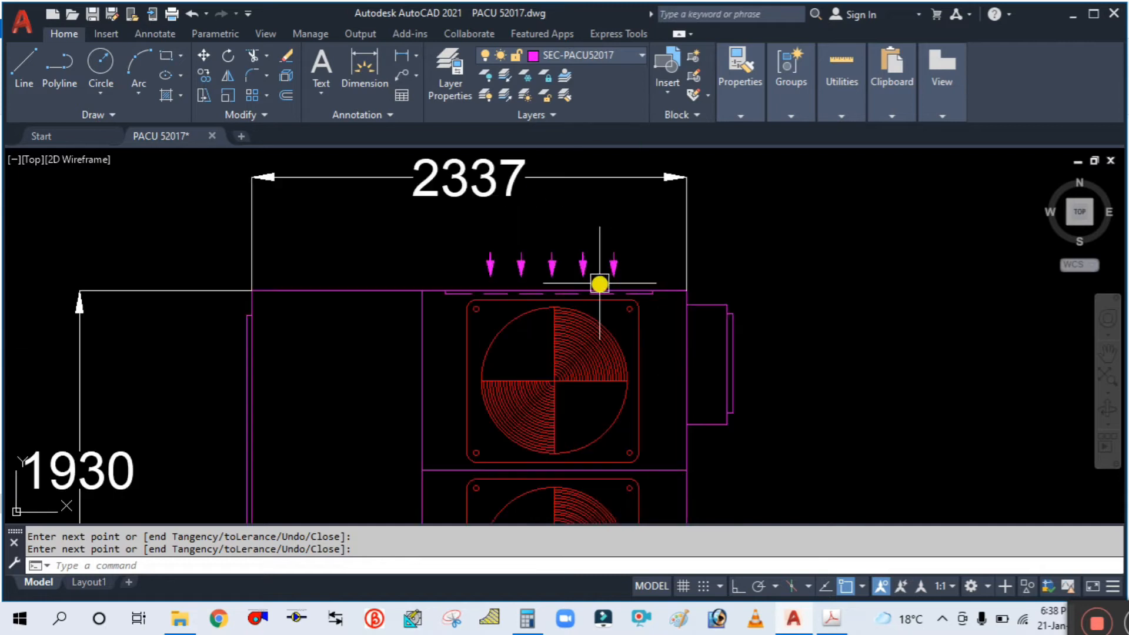
scroll(581, 264, down, 6)
key(Escape)
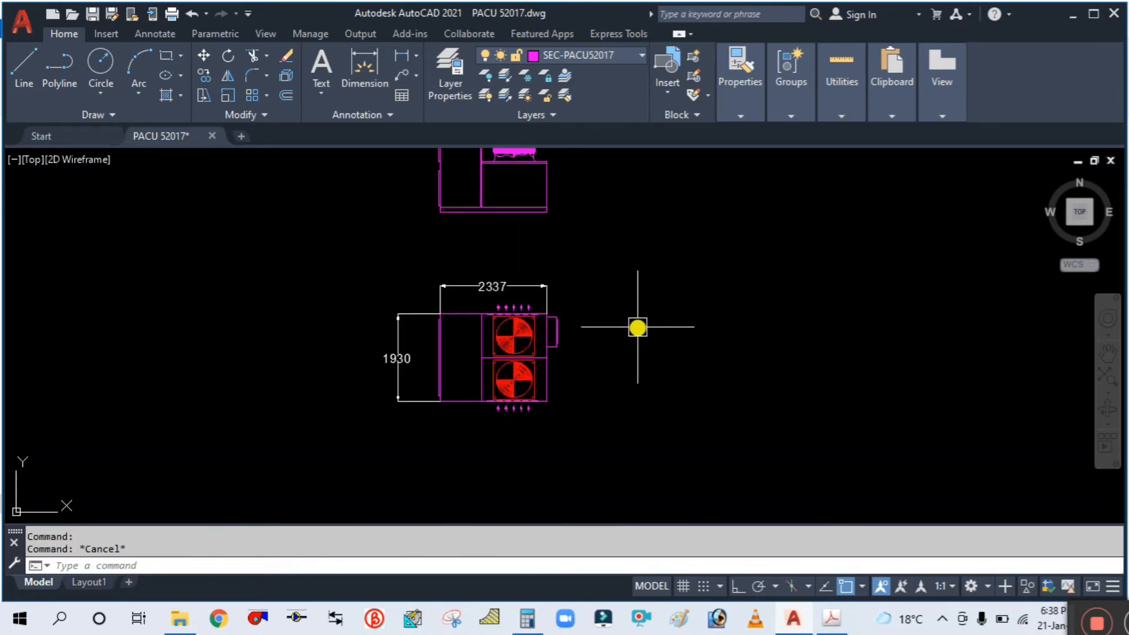
Copy the plan-view block of the unit, without its dimensions, into the empty space to its right.
text(co)
key(Return)
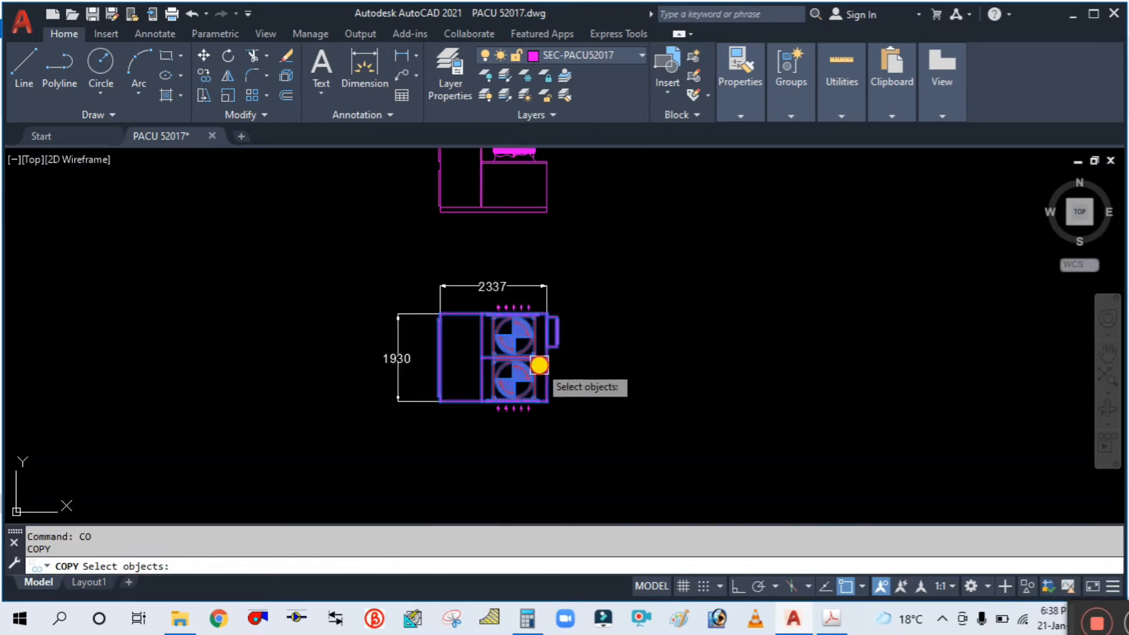
click(549, 376)
key(Return)
click(570, 388)
click(923, 385)
key(Escape)
Explode the copied plan-view block into separate objects.
middle_drag(922, 390, 755, 368)
scroll(693, 320, up, 2)
click(761, 339)
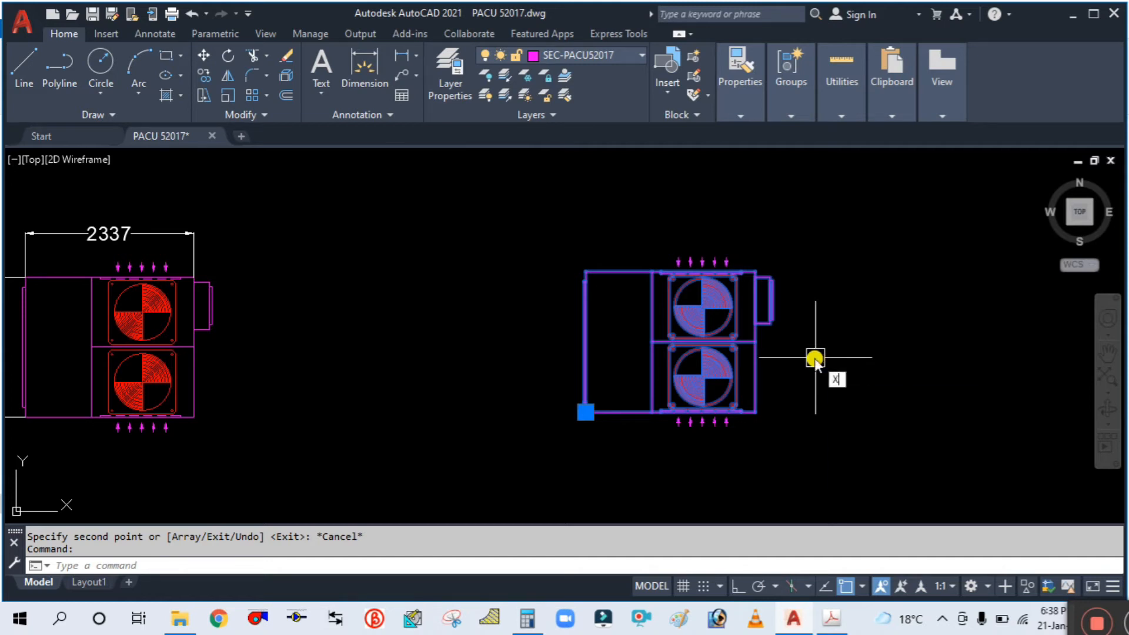
text(X)
key(Return)
scroll(676, 370, up, 4)
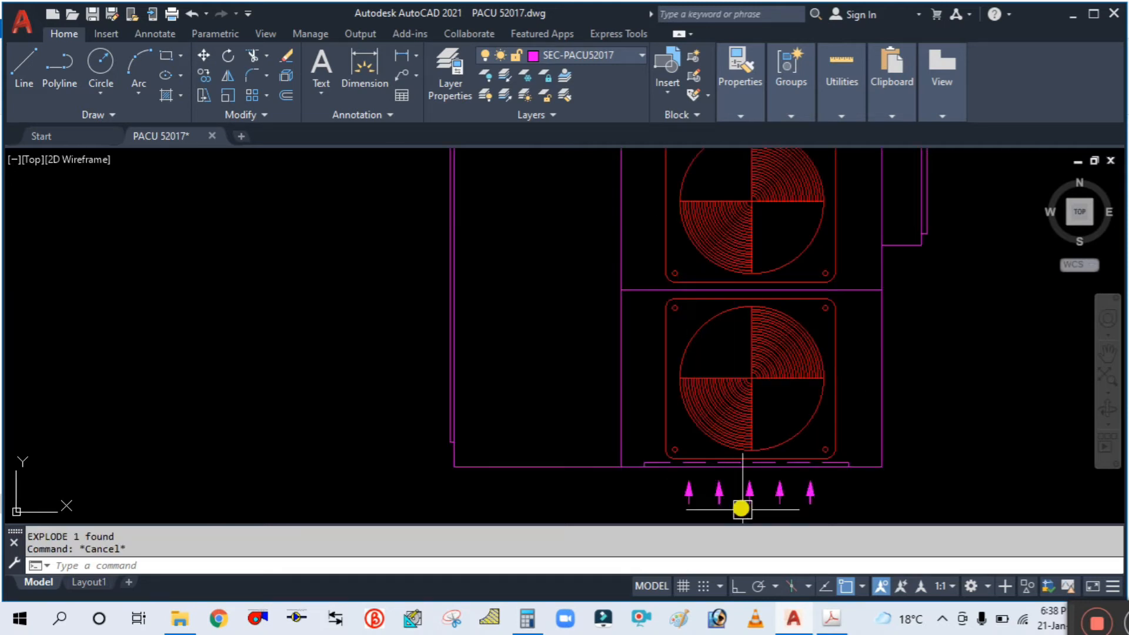
scroll(874, 458, up, 2)
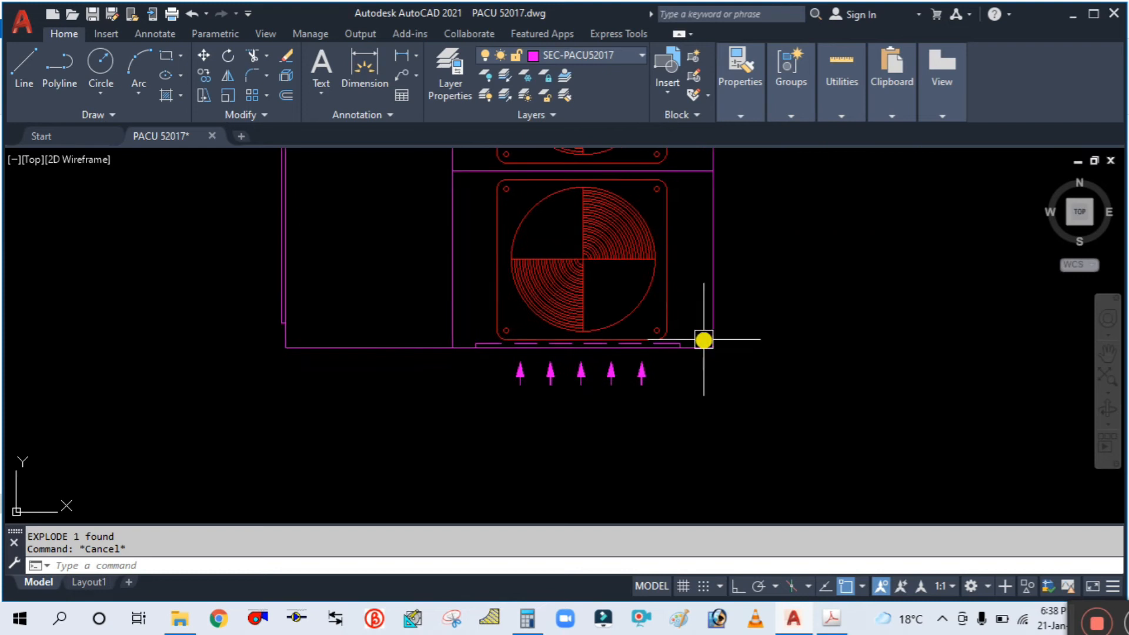
text(o)
key(Return)
click(690, 438)
click(487, 370)
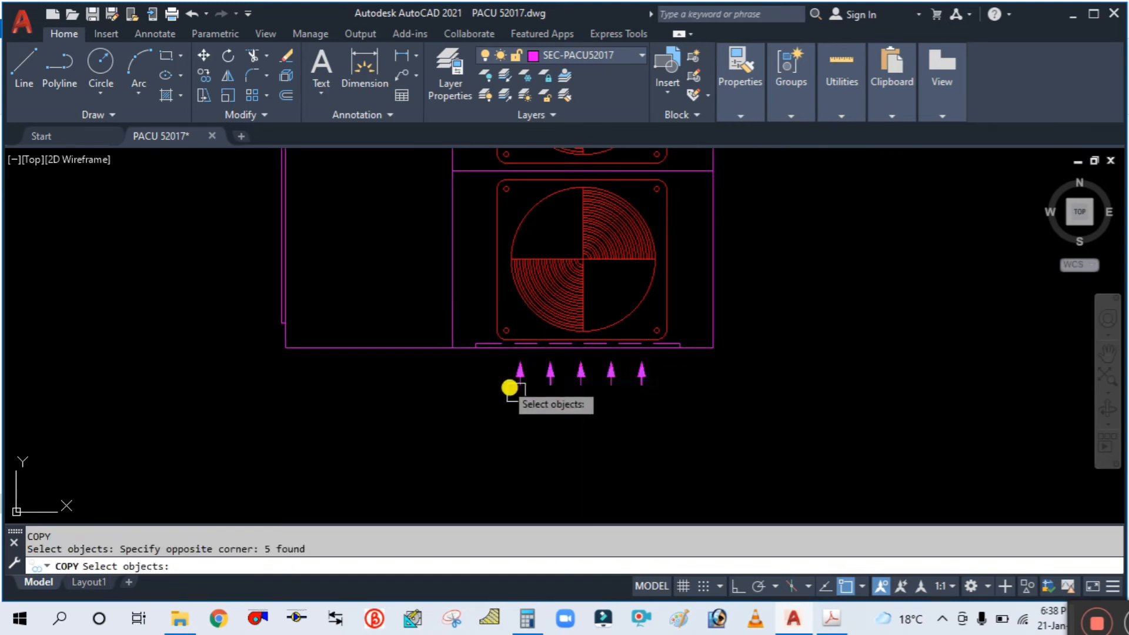
scroll(588, 423, down, 6)
key(Return)
click(630, 464)
key(Escape)
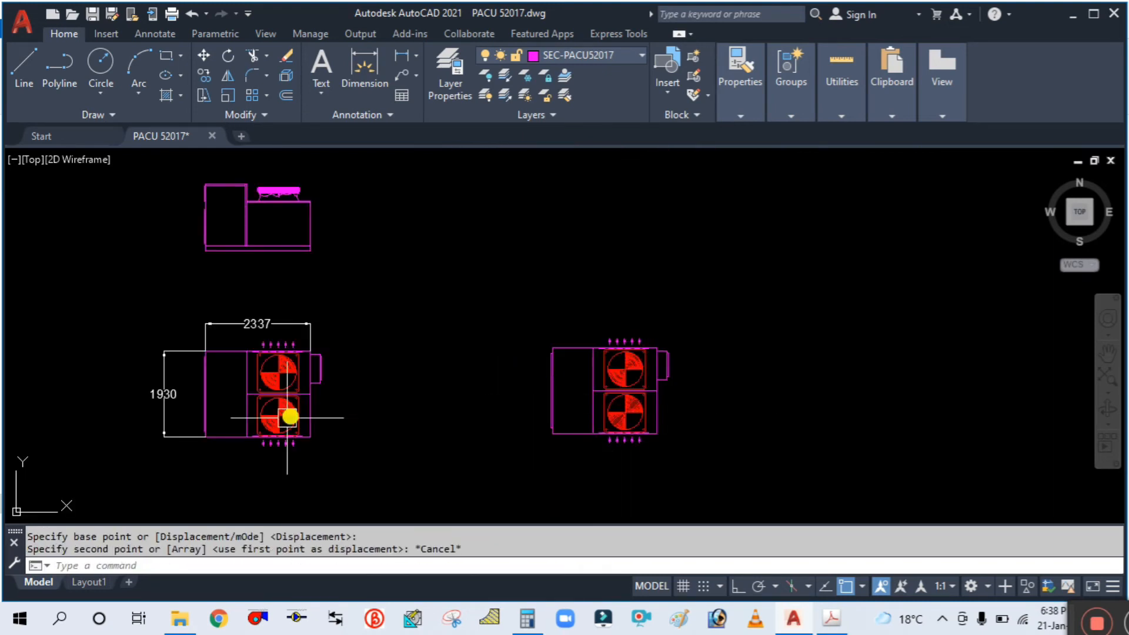
Compare the original plan-view block with its exploded copy, including the airflow arrows below both.
scroll(251, 448, up, 3)
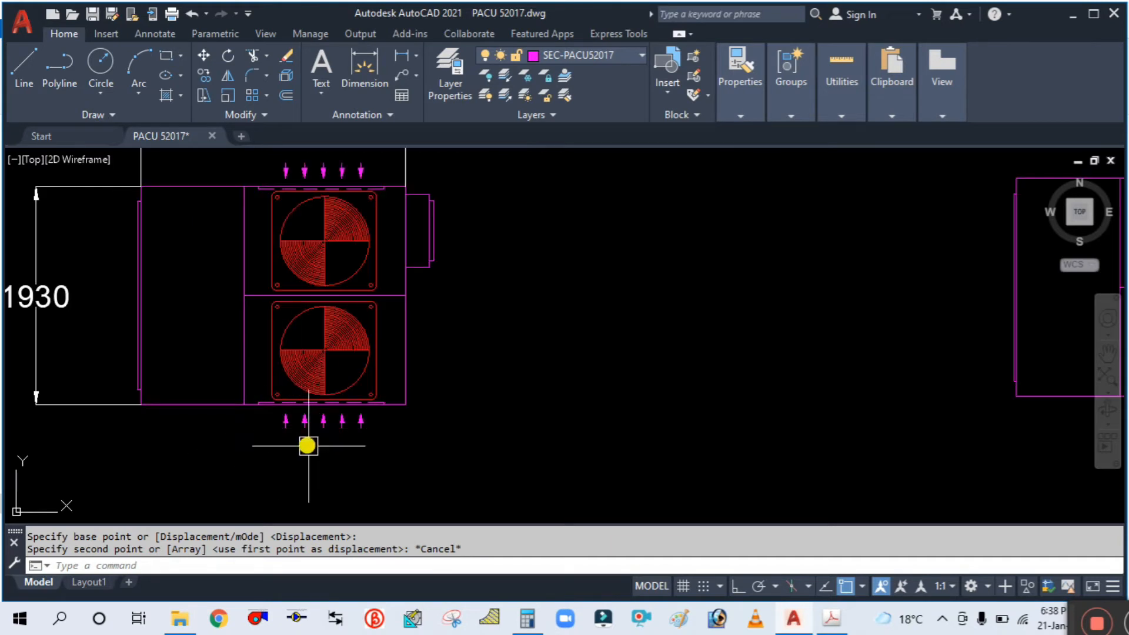
click(329, 406)
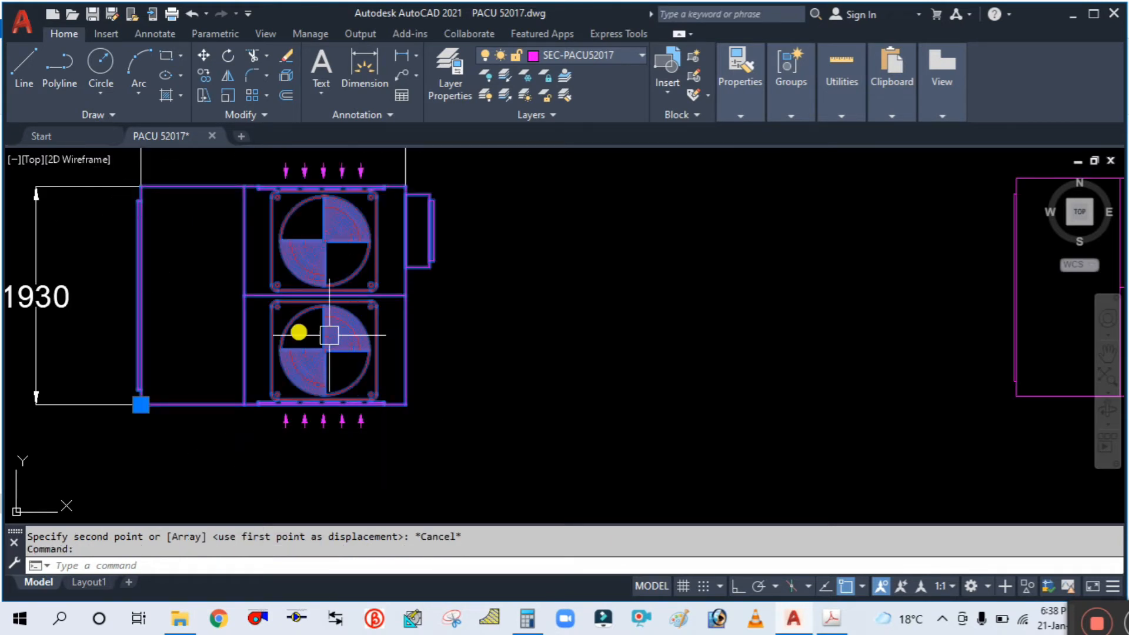
scroll(353, 339, down, 2)
key(Escape)
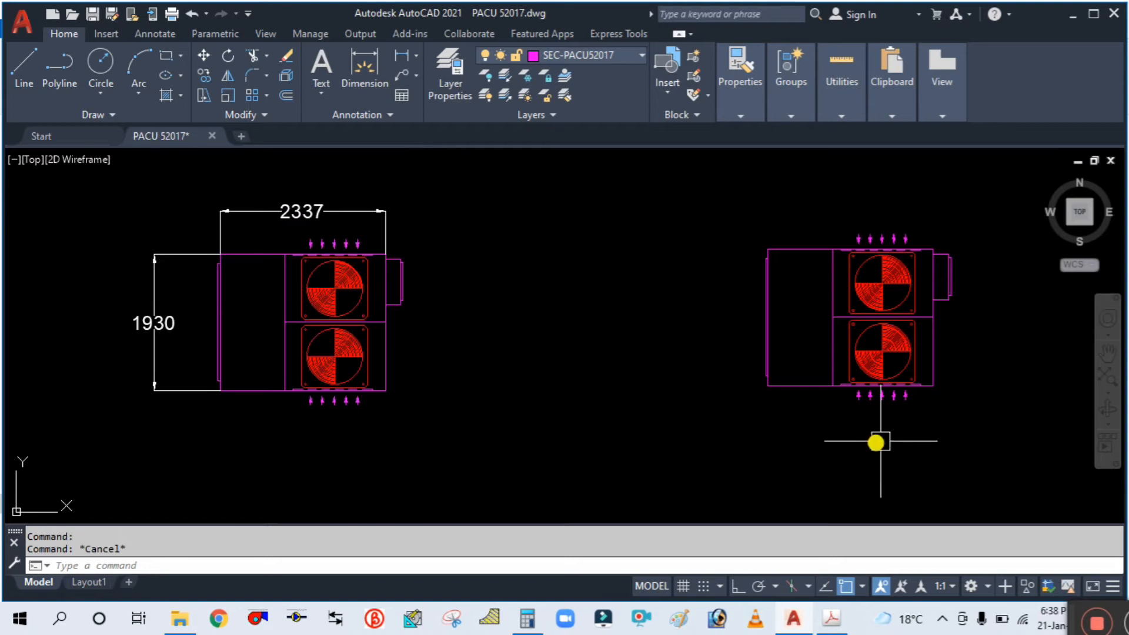
scroll(344, 400, up, 4)
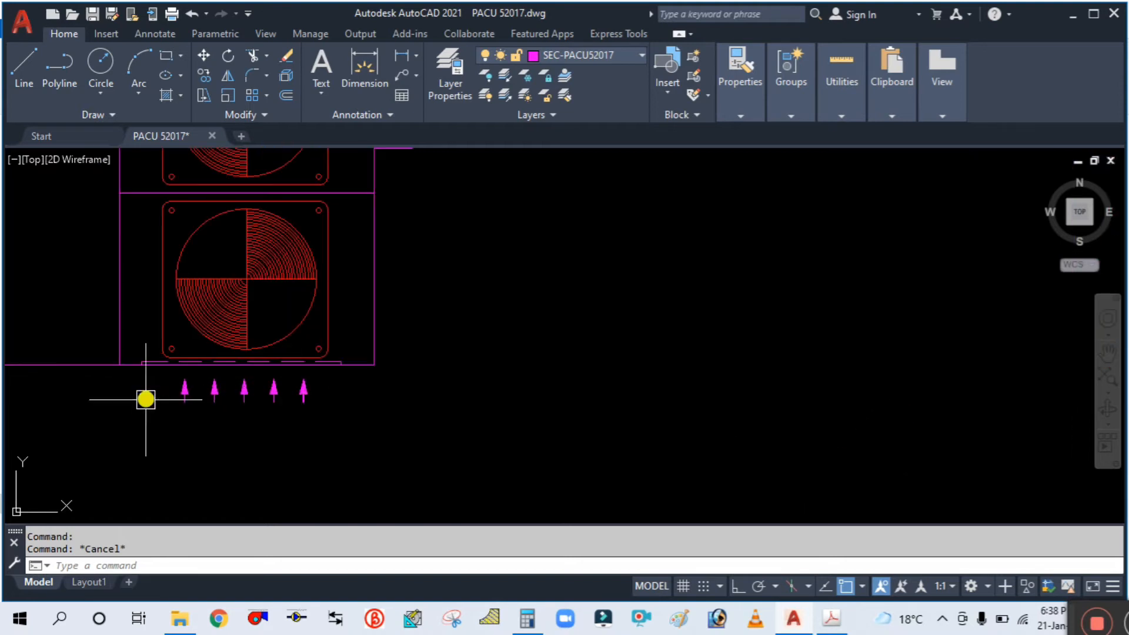
scroll(273, 381, down, 4)
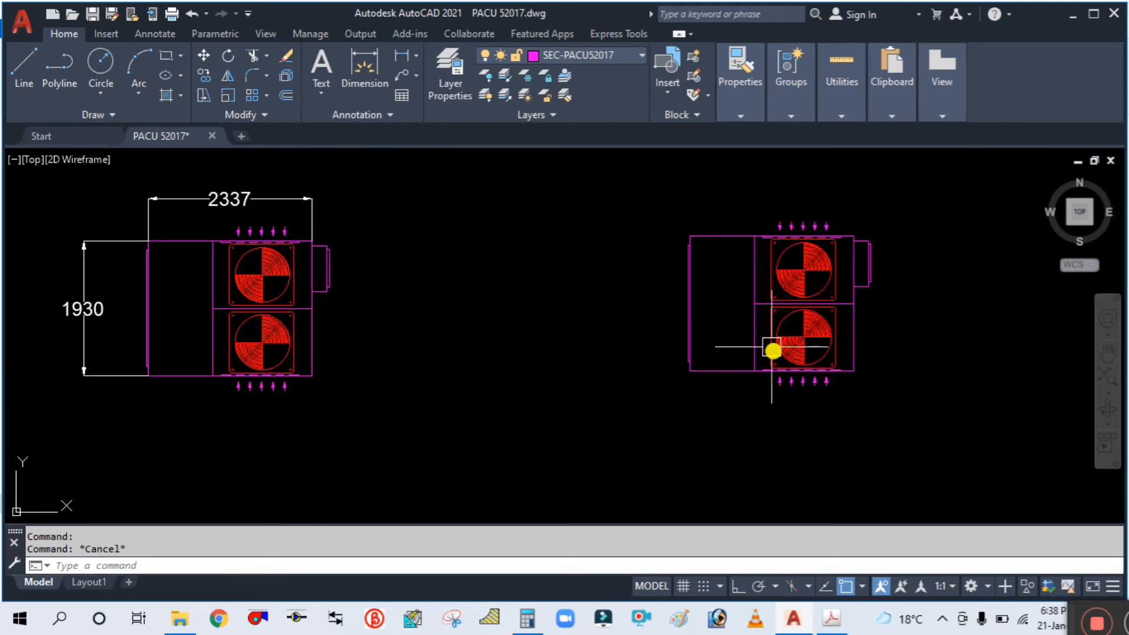
scroll(817, 421, up, 2)
scroll(652, 398, down, 2)
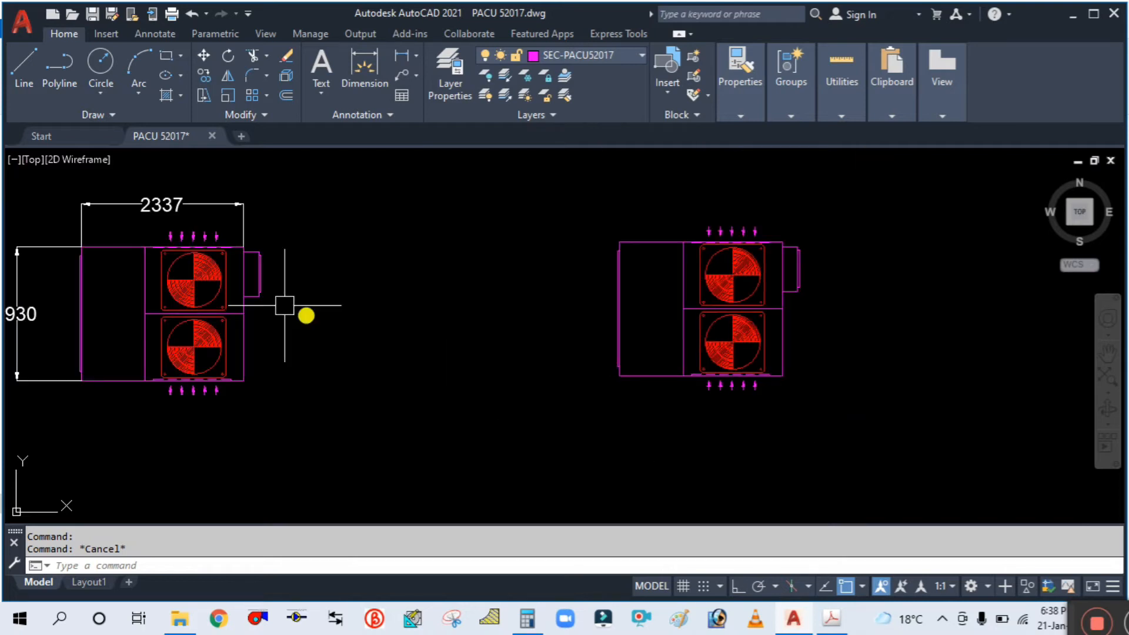
click(178, 314)
middle_drag(338, 408, 395, 429)
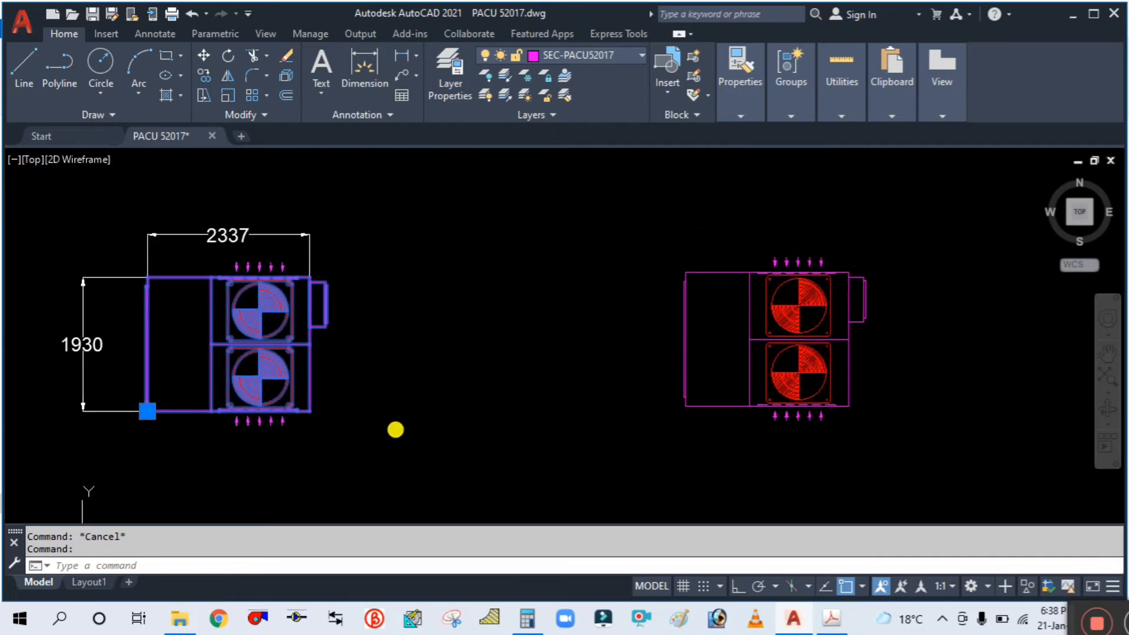
key(Escape)
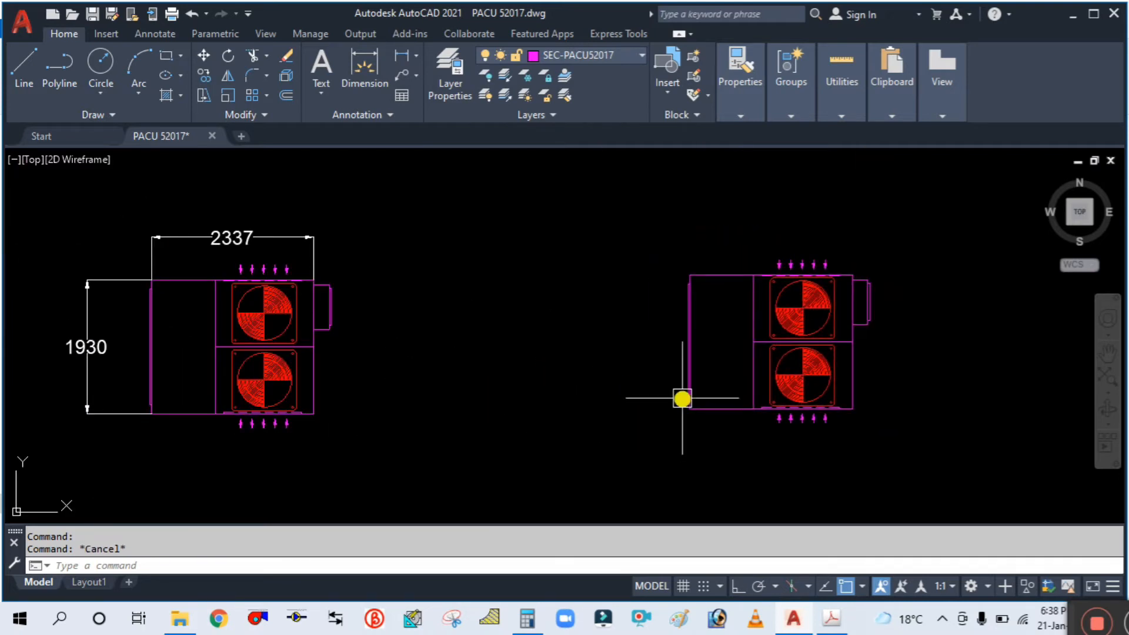
key(Escape)
click(706, 412)
key(Escape)
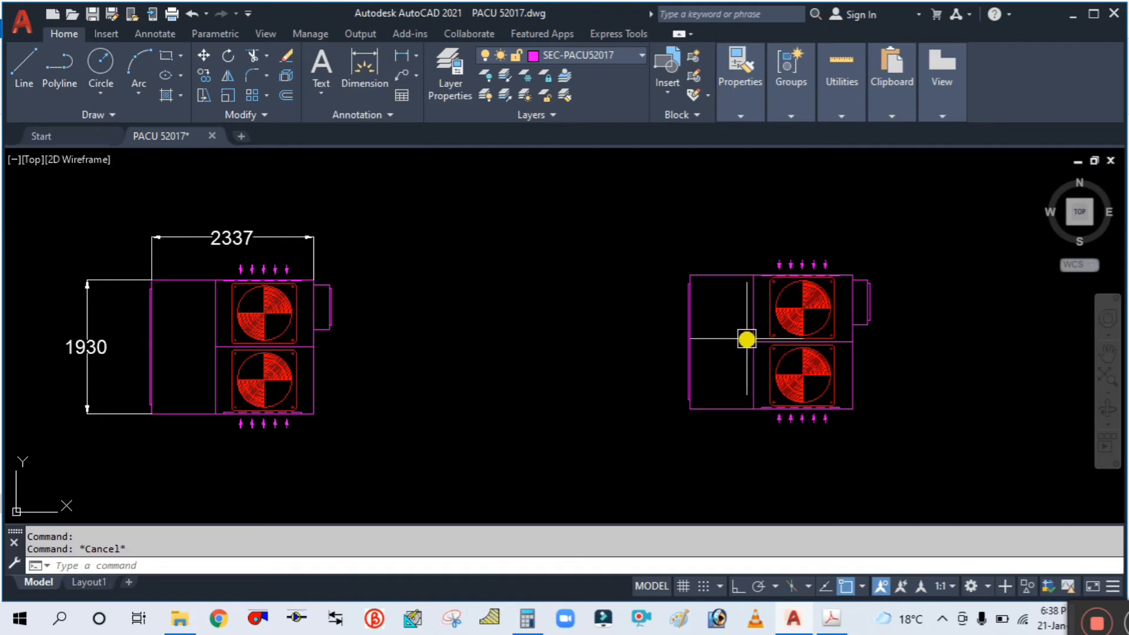
click(750, 316)
key(Escape)
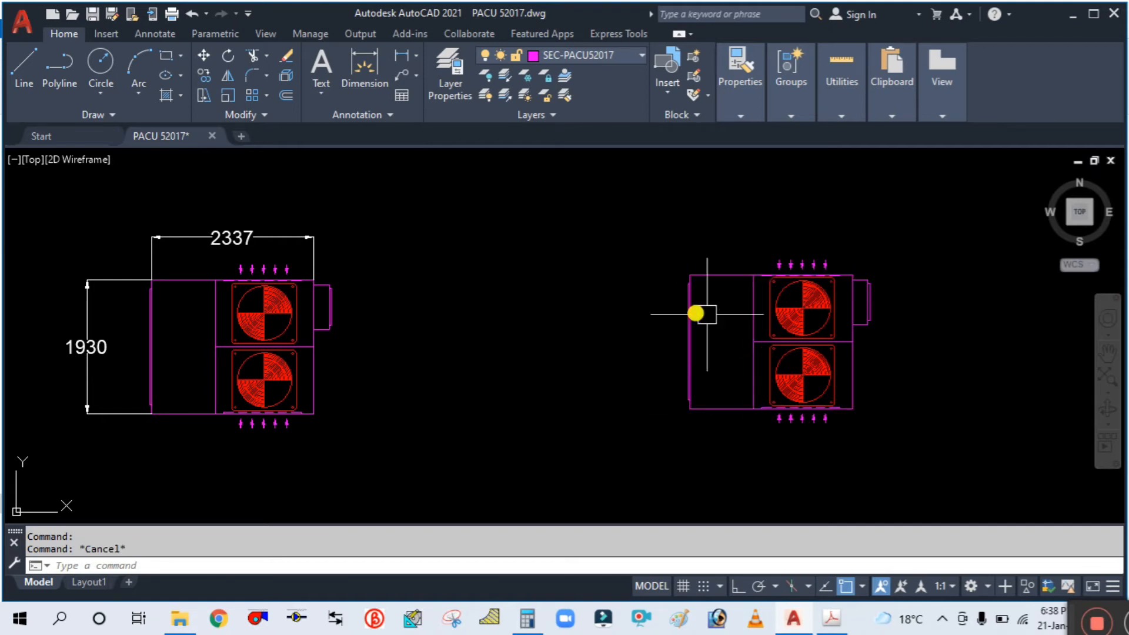
Copy the five airflow arrows below the exploded plan view's lower fan to above the fan in the side elevation.
scroll(824, 452, up, 4)
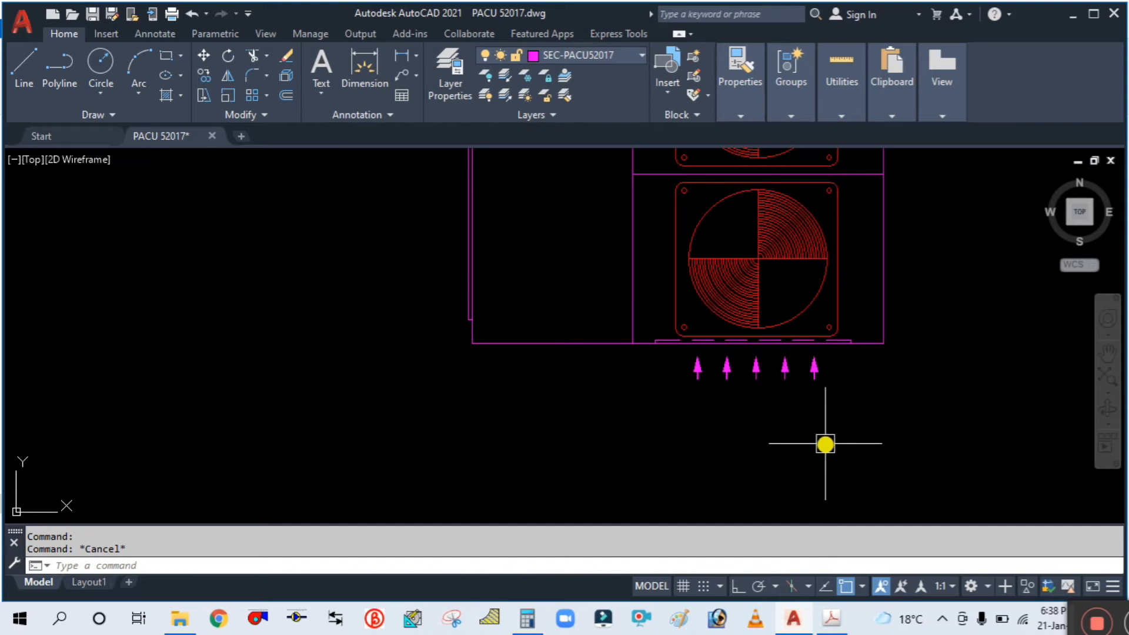
text(co)
key(Return)
click(845, 415)
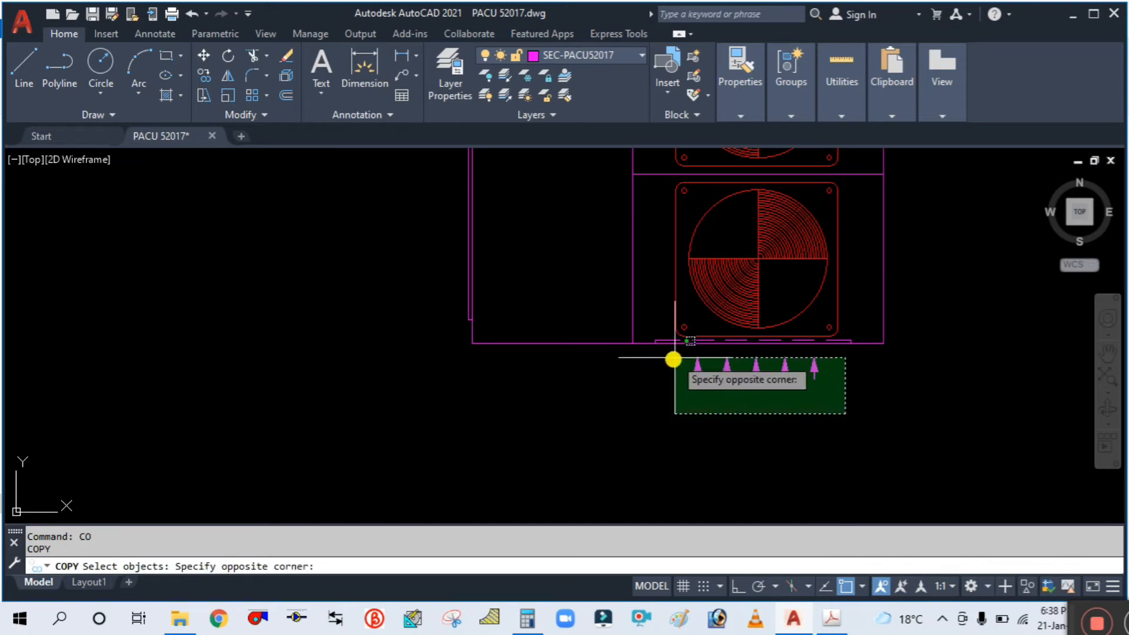
click(671, 362)
scroll(774, 428, down, 6)
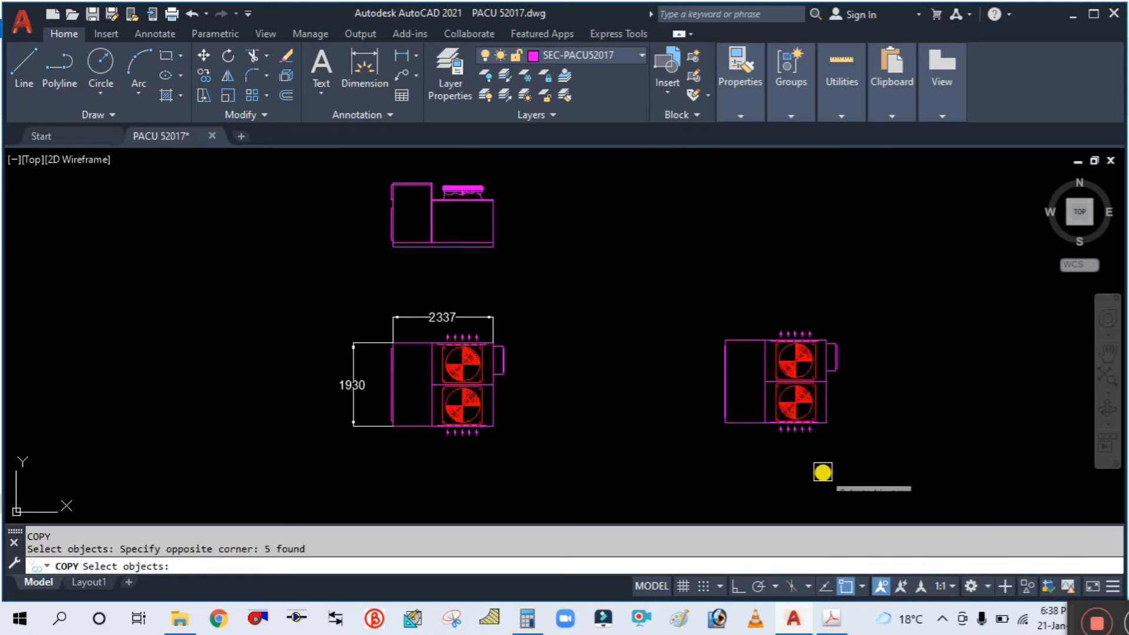
key(Return)
click(823, 472)
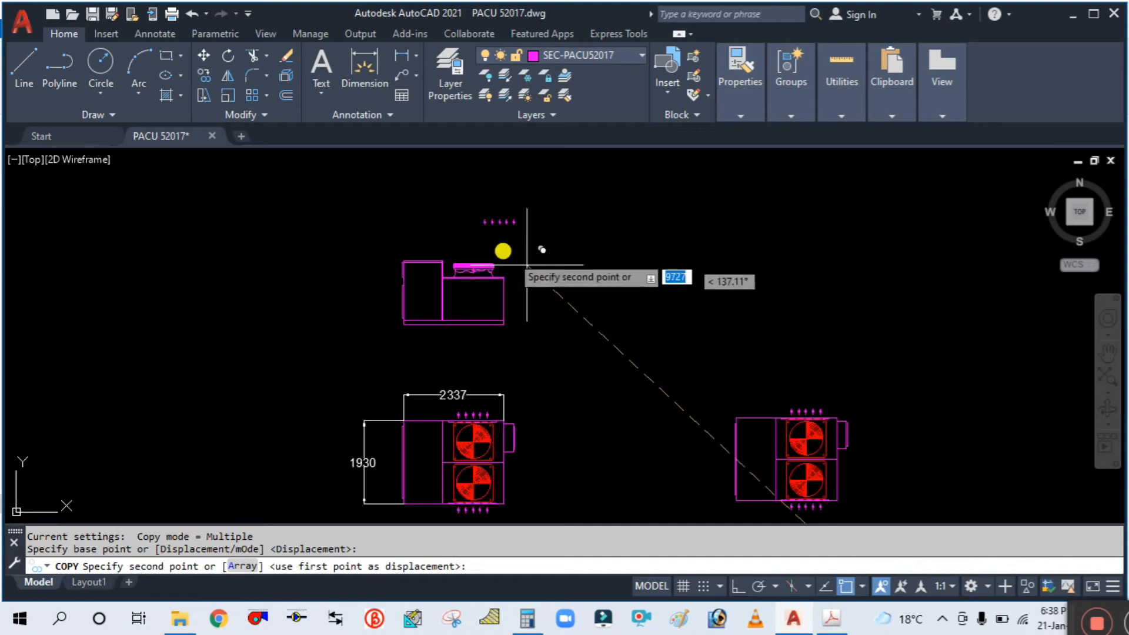
scroll(503, 249, up, 4)
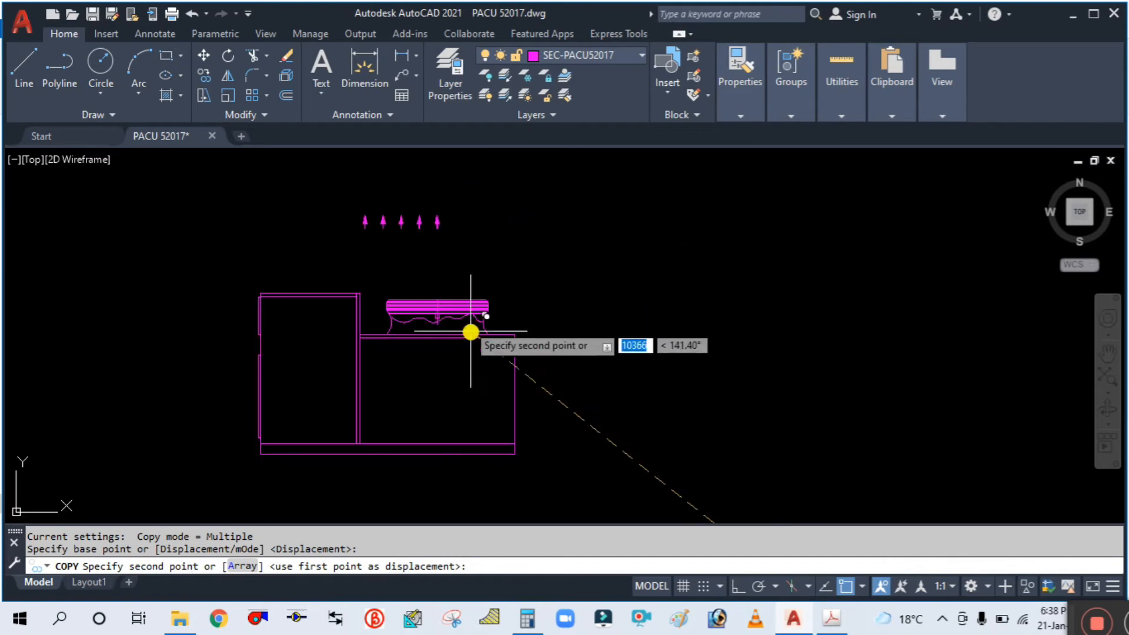
click(506, 388)
key(Escape)
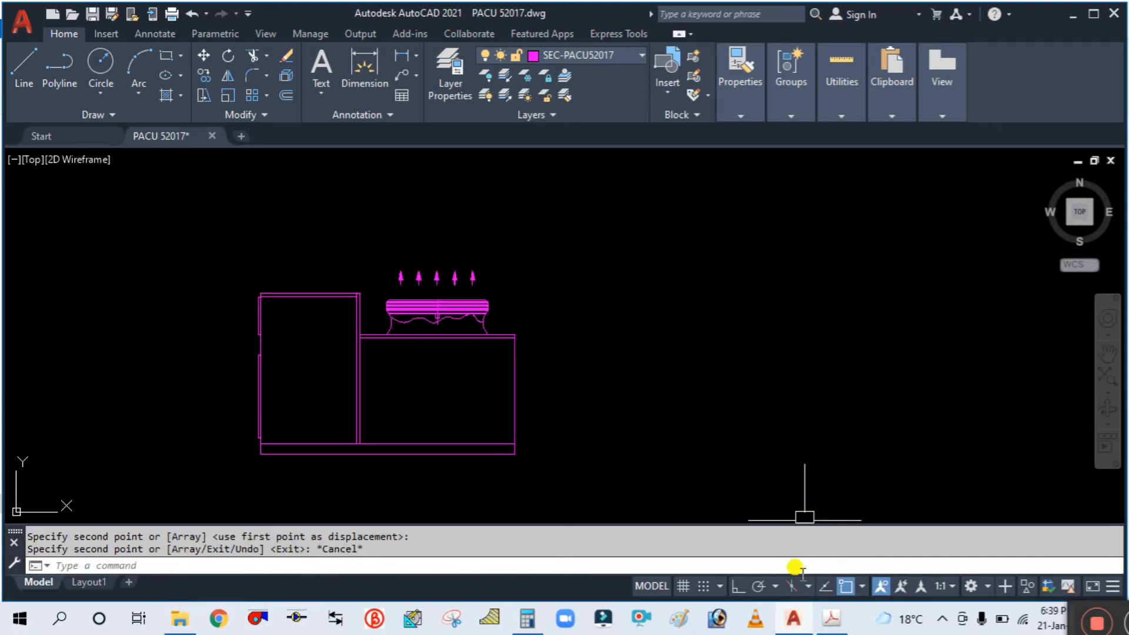
Turn on Ortho and move the five copied airflow arrows slightly sideways to centre them over the side elevation's fan.
click(739, 587)
scroll(411, 258, up, 3)
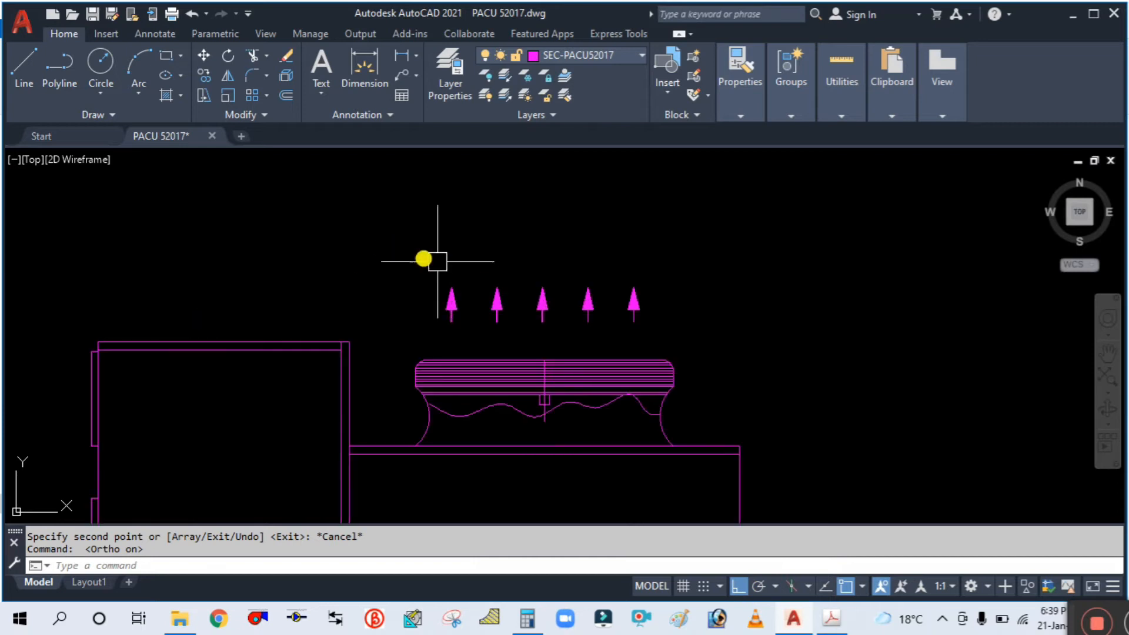
text(m)
key(Return)
click(660, 332)
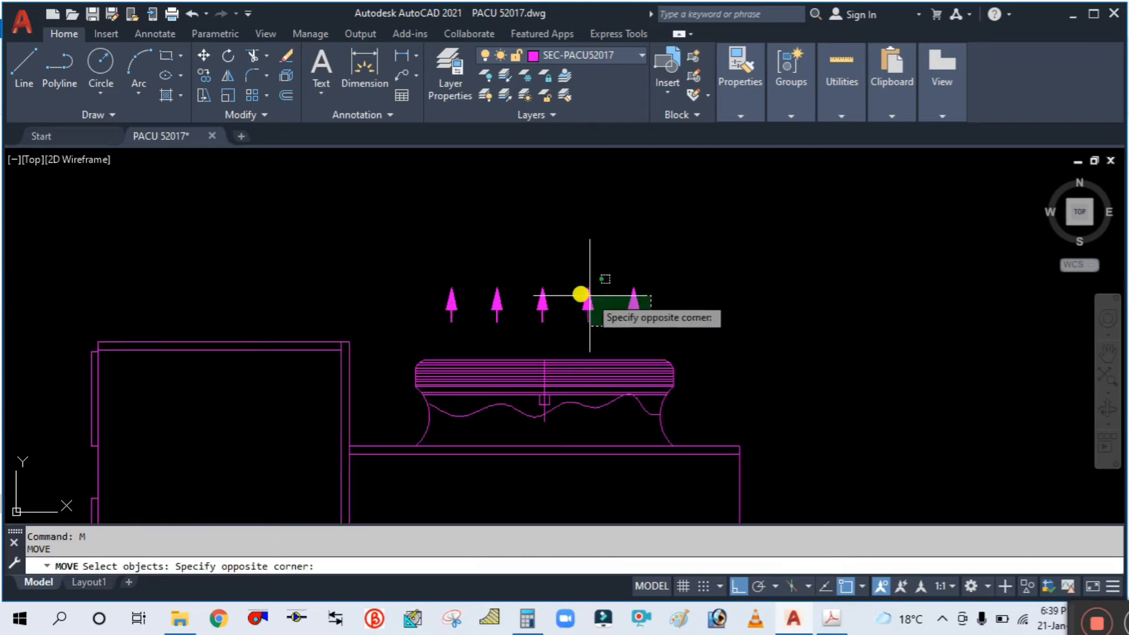
click(433, 240)
key(Return)
click(436, 239)
key(Escape)
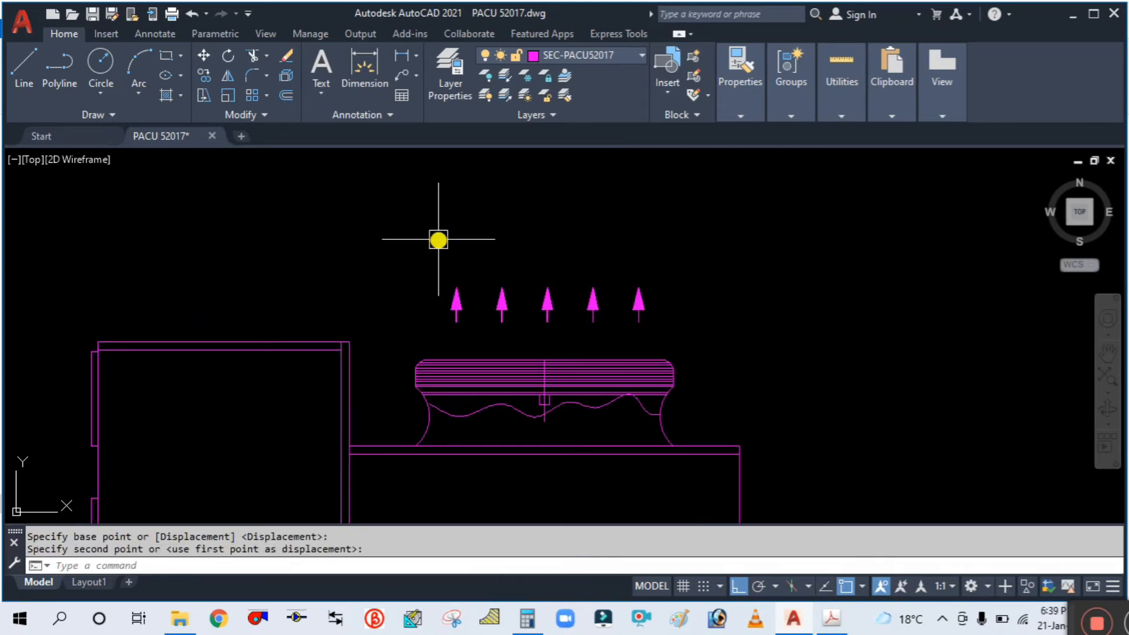
Move the five airflow arrows straight down, closer to the top of the side elevation's fan housing.
scroll(574, 254, down, 4)
scroll(619, 256, up, 2)
key(Return)
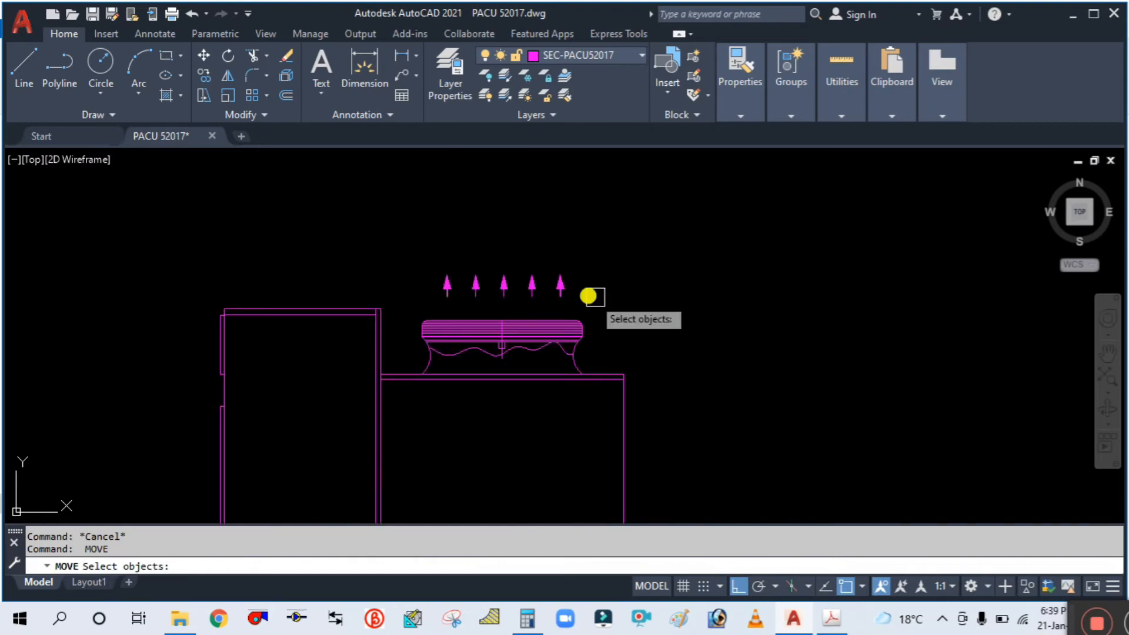
click(588, 294)
click(431, 239)
key(Return)
click(611, 262)
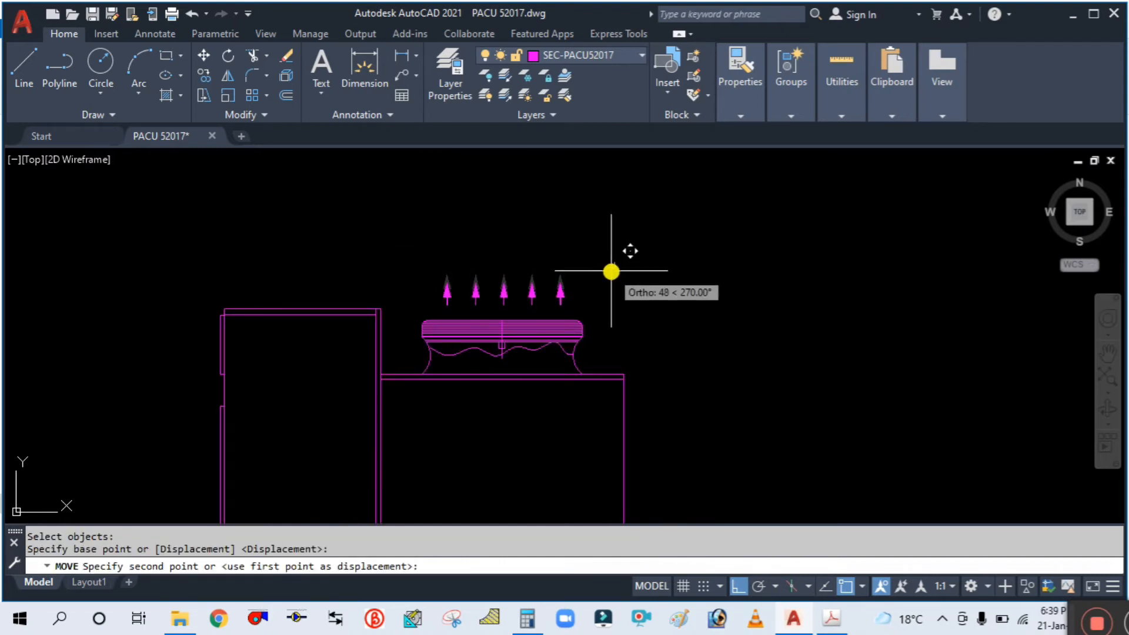
click(610, 276)
key(Escape)
scroll(607, 269, down, 4)
scroll(613, 263, up, 4)
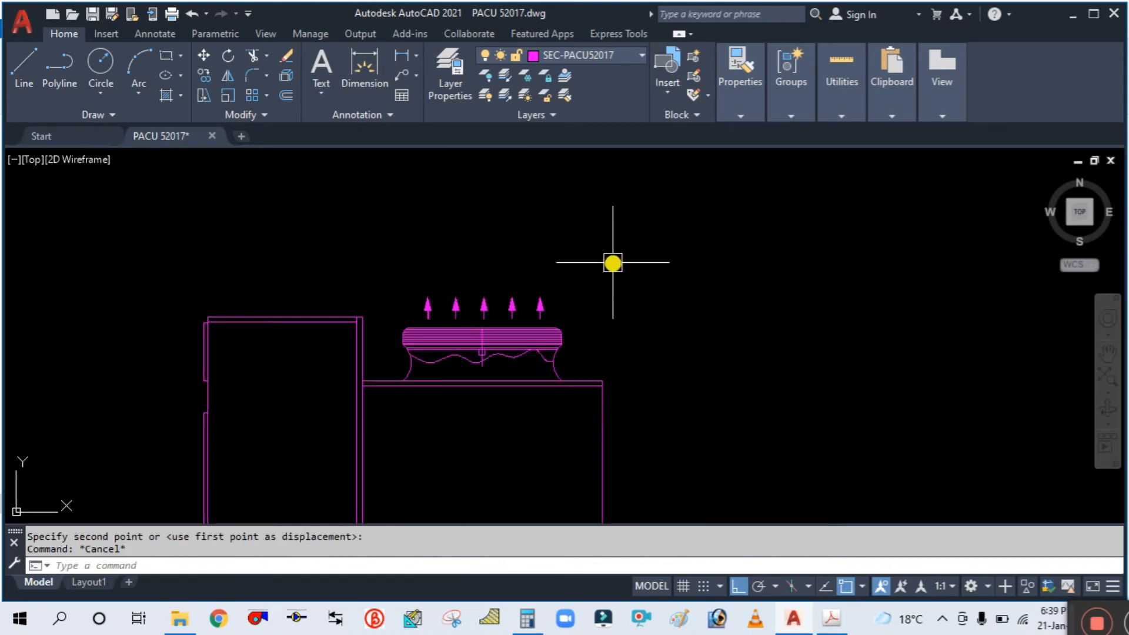
Change the colour of the five airflow arrows above the side elevation's fan to red.
scroll(573, 303, up, 2)
click(561, 312)
click(302, 247)
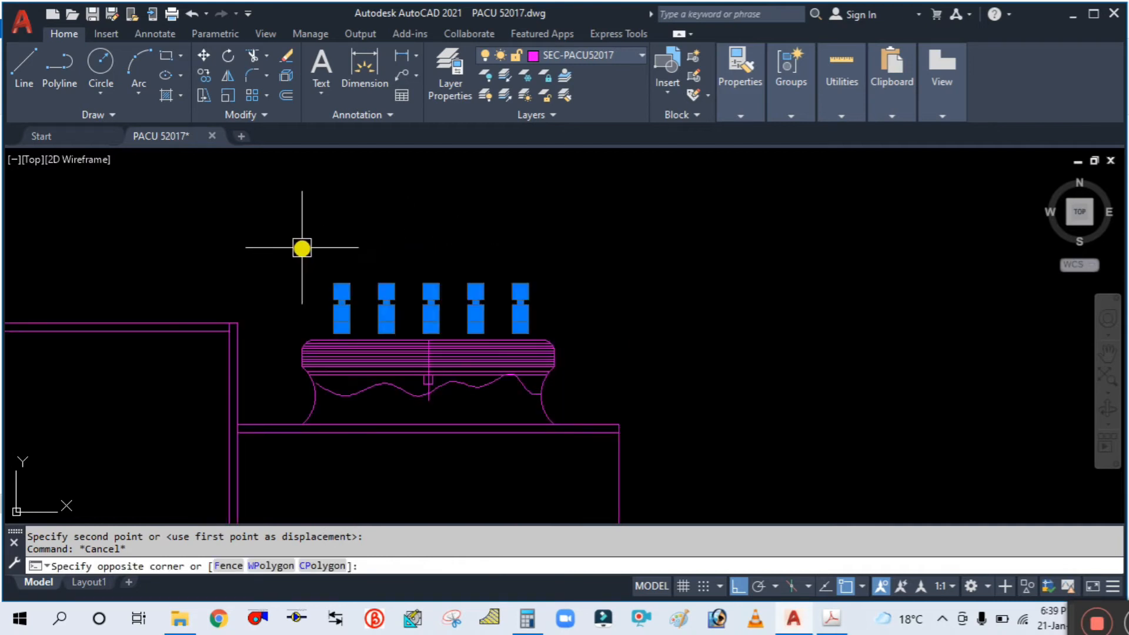
click(745, 114)
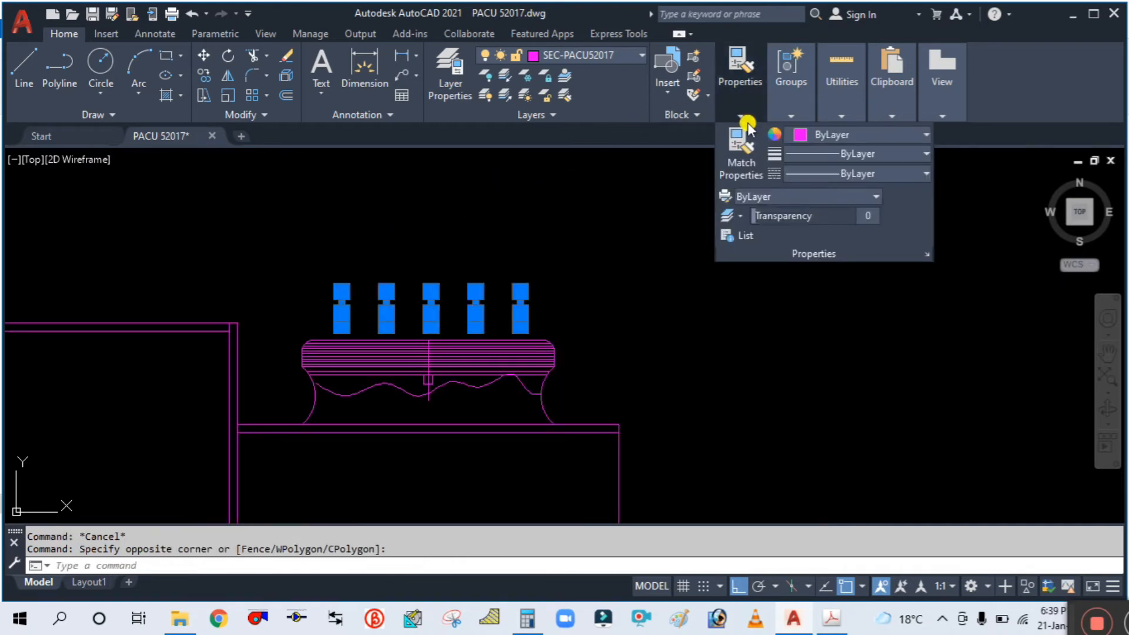
click(817, 135)
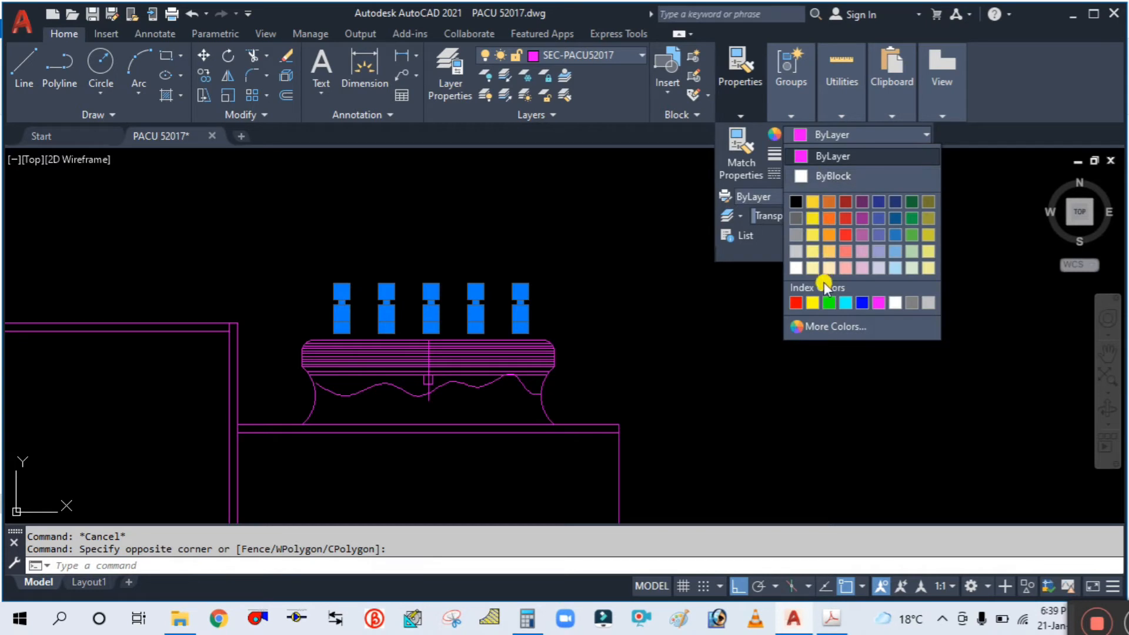
click(796, 302)
key(Escape)
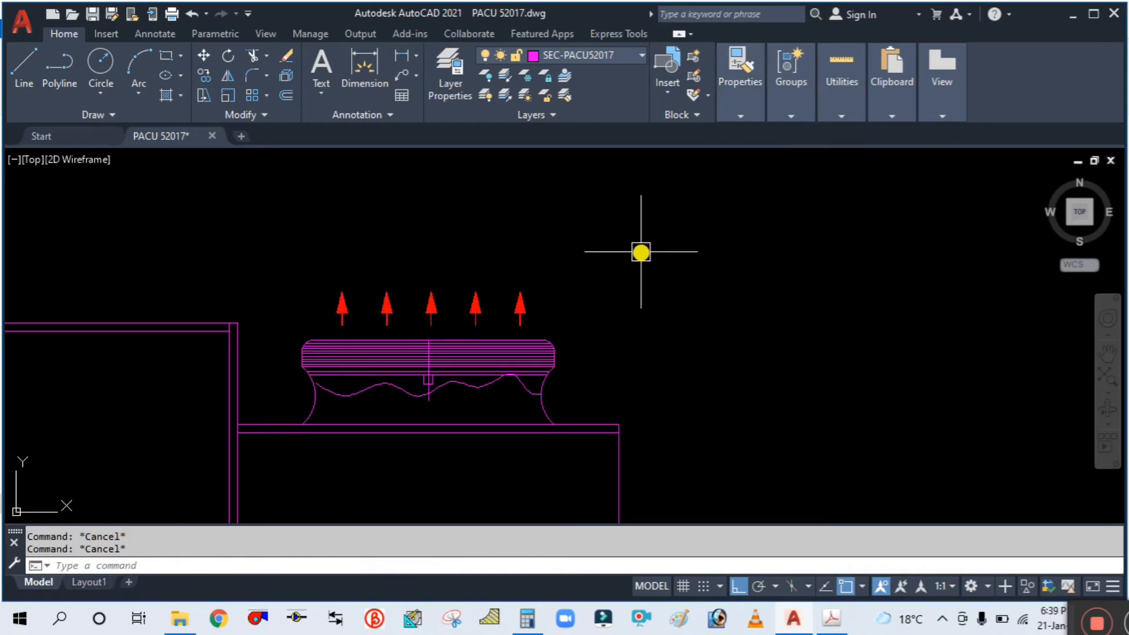
Compare the side elevation with the reference view in PACV52017.pdf in Adobe Acrobat Pro, and return to the AutoCAD drawing.
scroll(652, 264, down, 8)
scroll(676, 288, up, 4)
scroll(488, 268, up, 4)
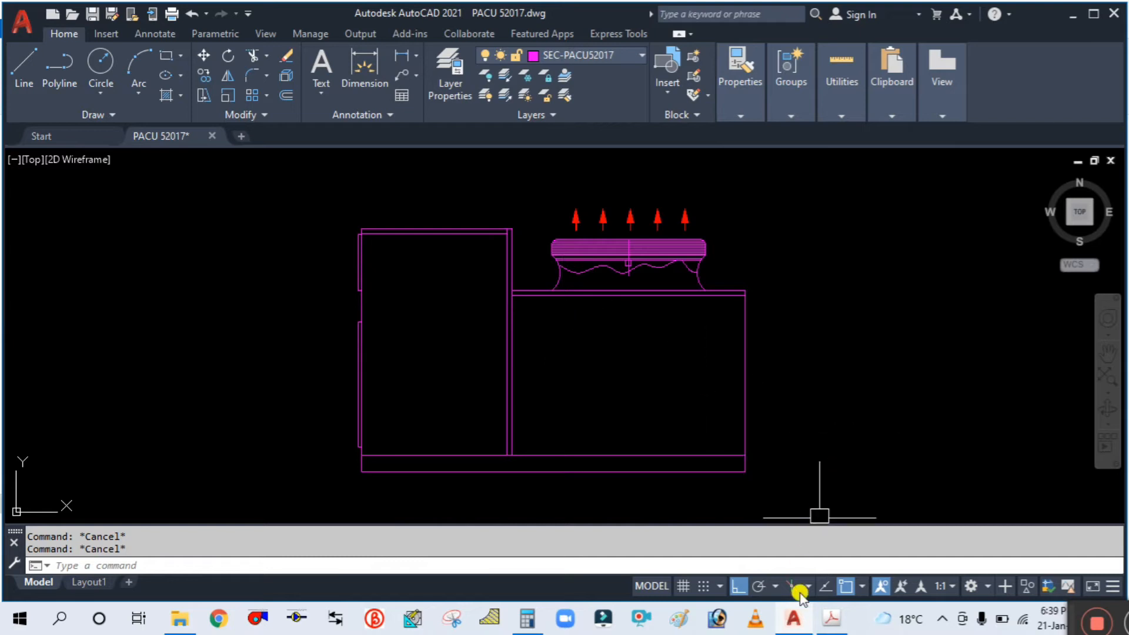
click(840, 624)
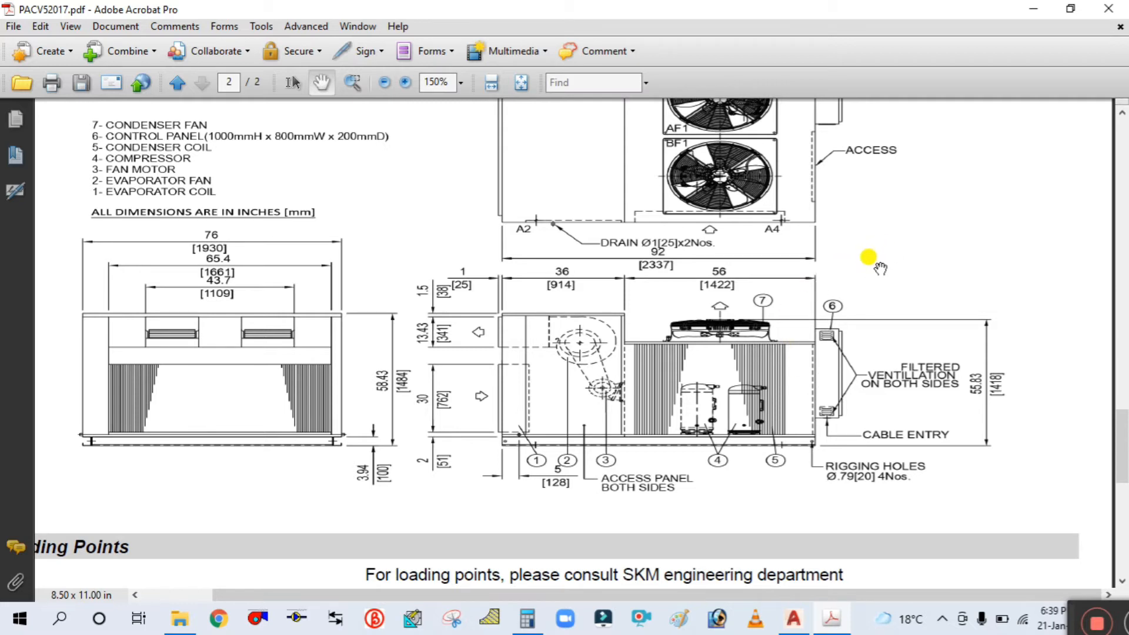
click(834, 618)
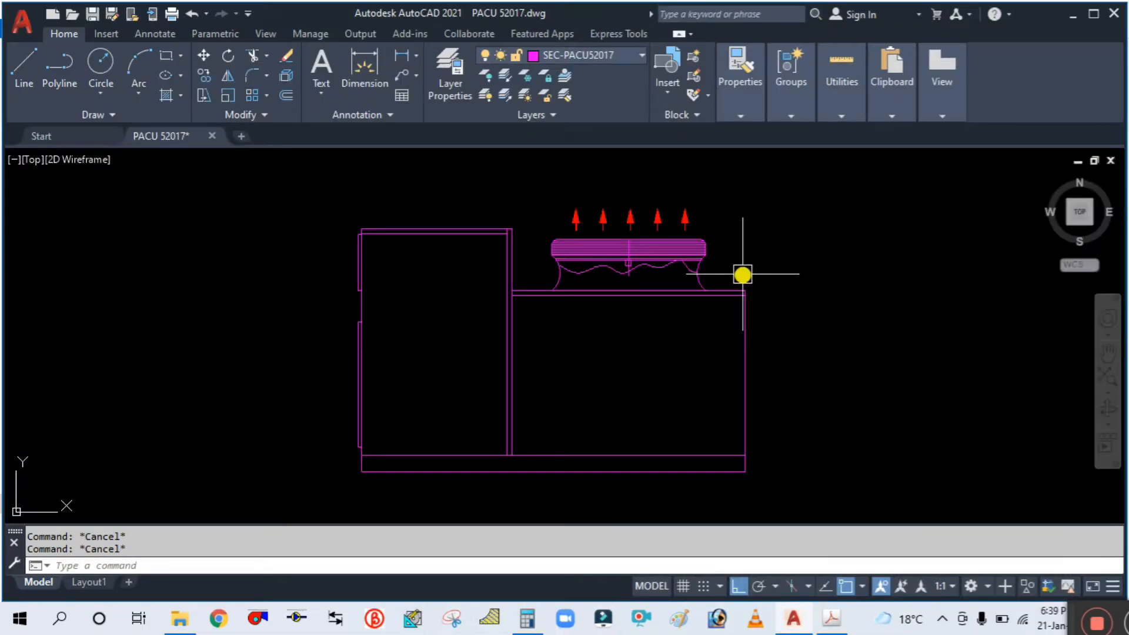
click(834, 620)
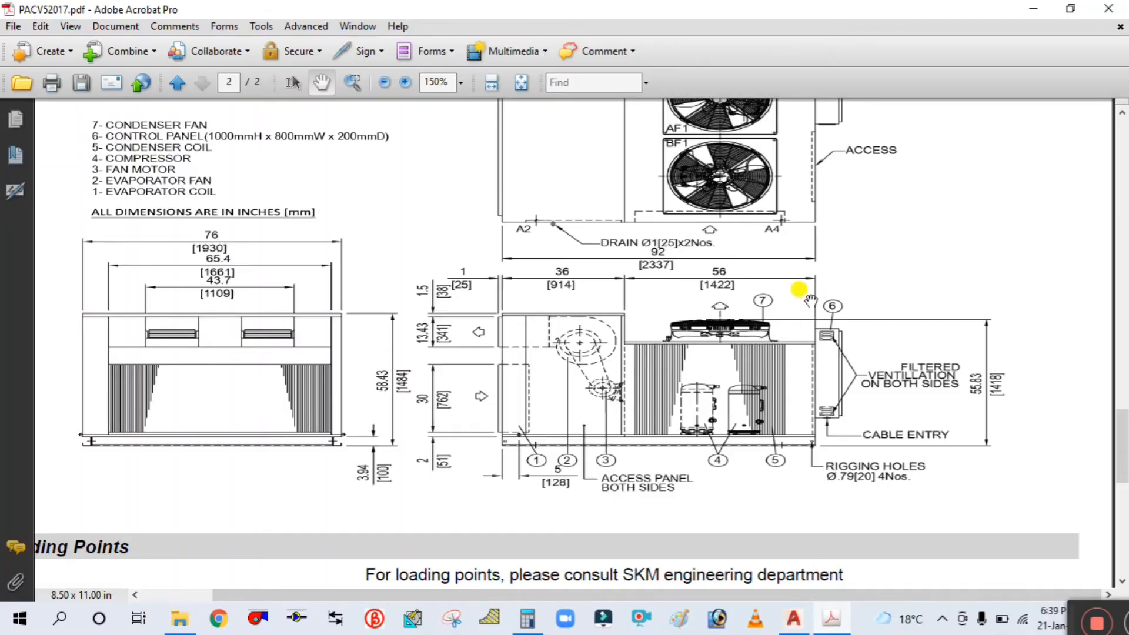
click(840, 627)
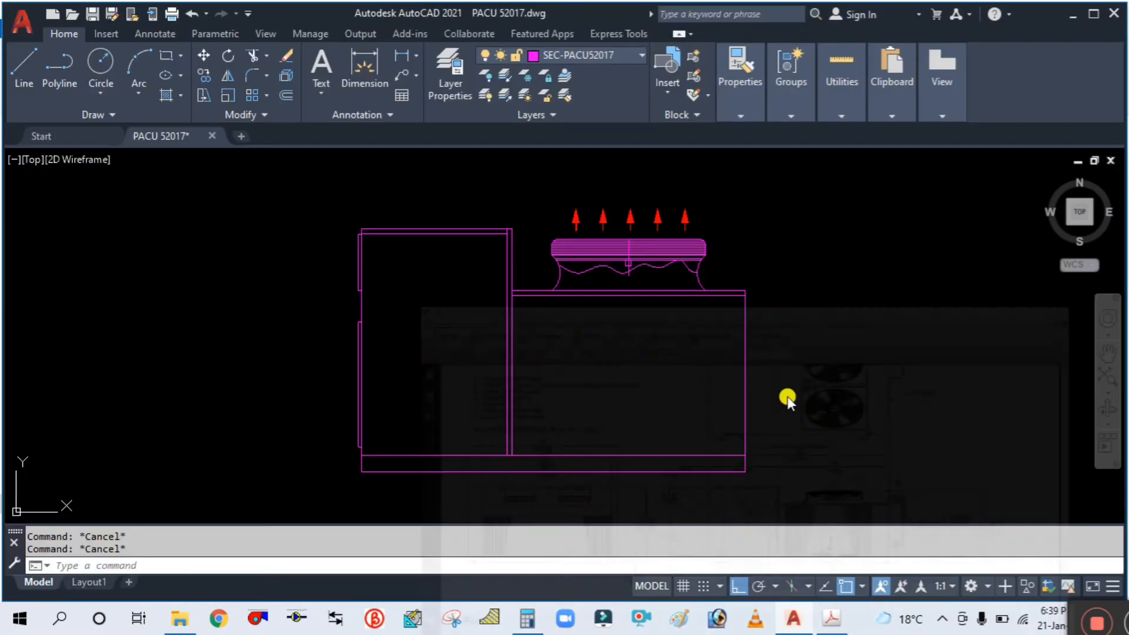
text(xl)
key(Return)
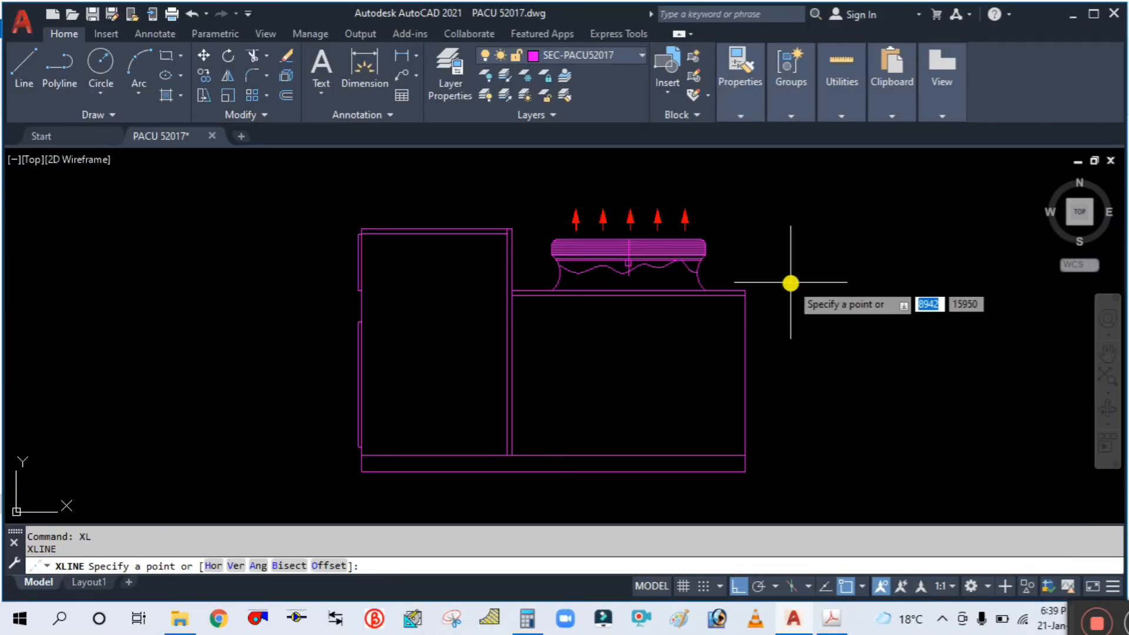
key(Escape)
Draw vertical construction lines through the plan view's right unit edge and the control panel's two outer edges, extending through the side elevation.
text(xl)
key(Return)
key(Return)
scroll(765, 364, down, 4)
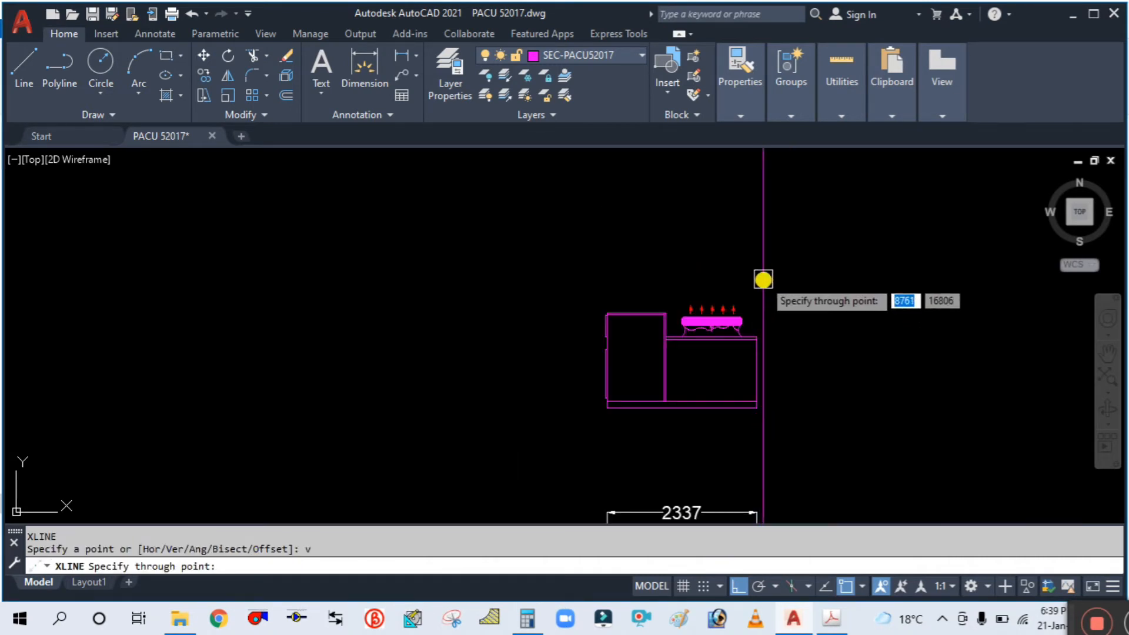
middle_drag(763, 279, 741, 426)
scroll(749, 274, down, 4)
scroll(736, 443, up, 6)
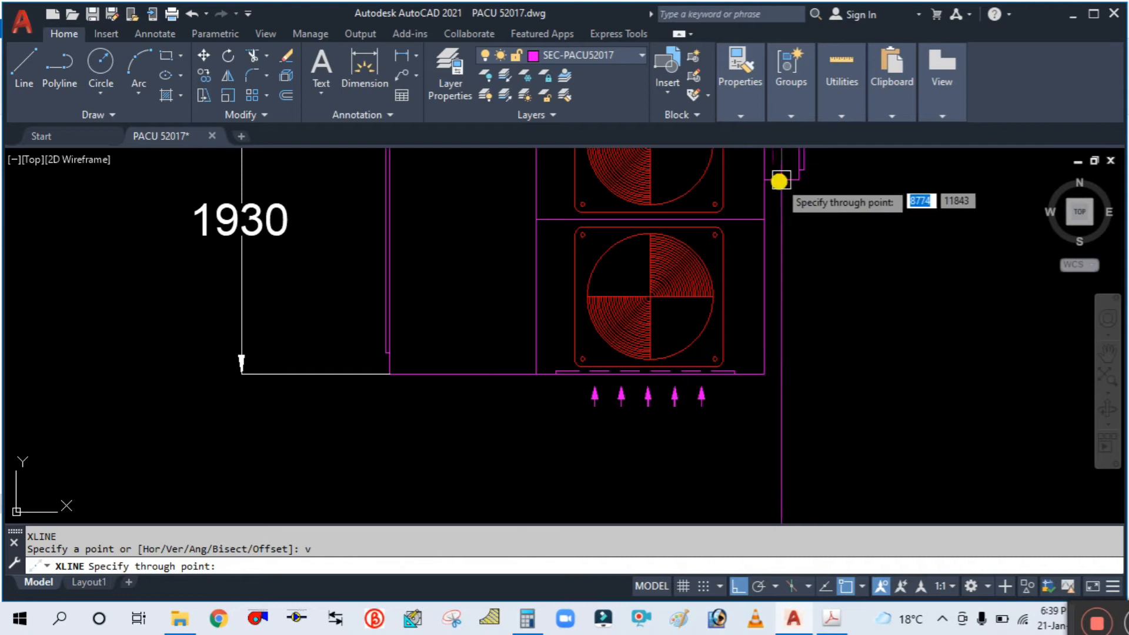
middle_drag(778, 182, 721, 358)
click(754, 334)
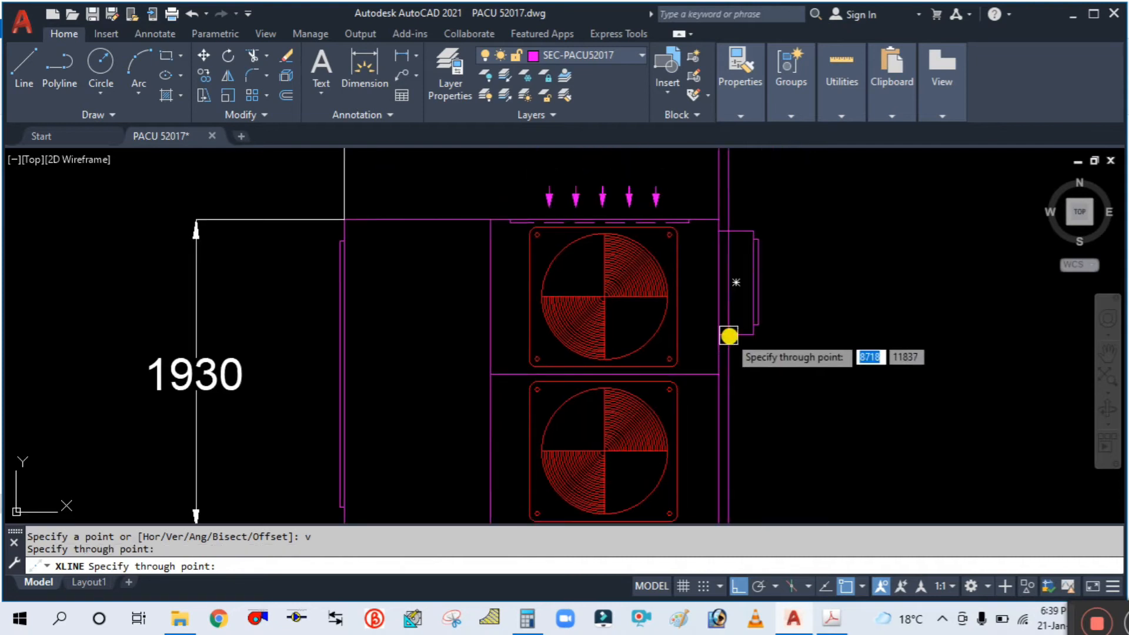
scroll(761, 259, up, 5)
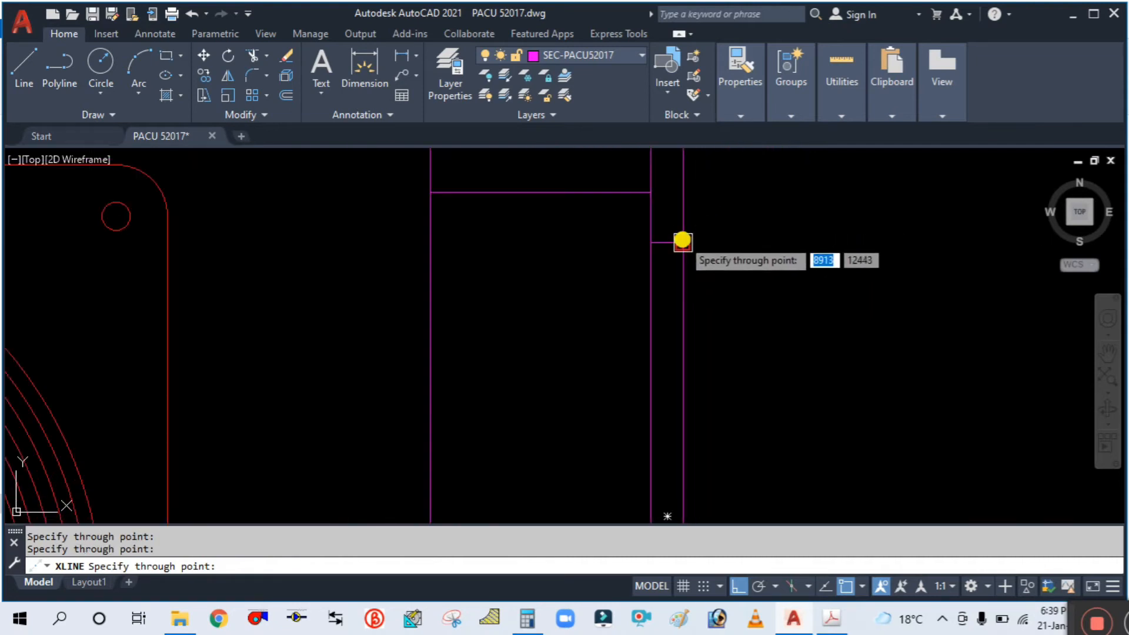
scroll(735, 350, down, 5)
key(Escape)
scroll(761, 315, down, 4)
middle_drag(762, 242, 706, 436)
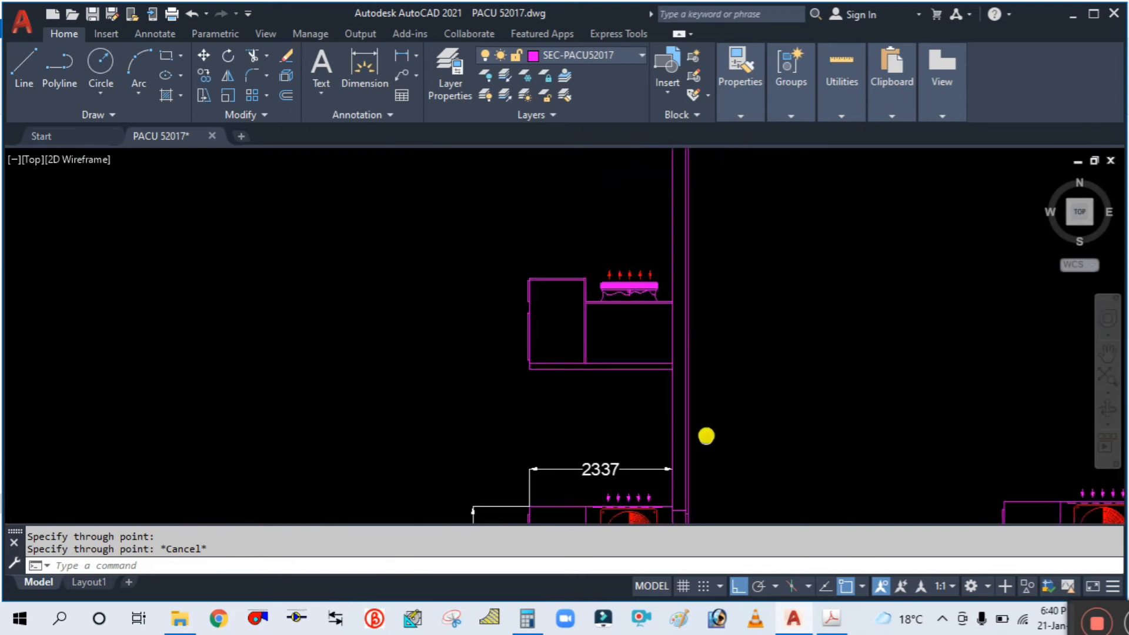
Draw a horizontal line from the side elevation's right edge outward across the vertical construction lines.
scroll(696, 314, up, 2)
scroll(705, 334, up, 3)
text(l)
key(Return)
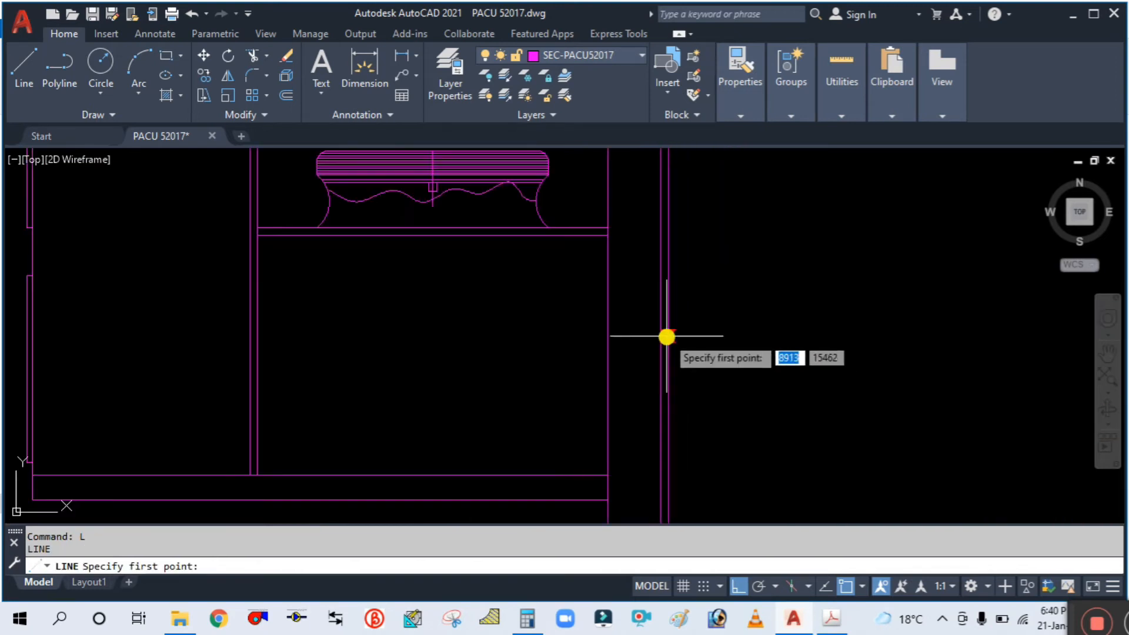
click(609, 364)
click(790, 372)
key(Escape)
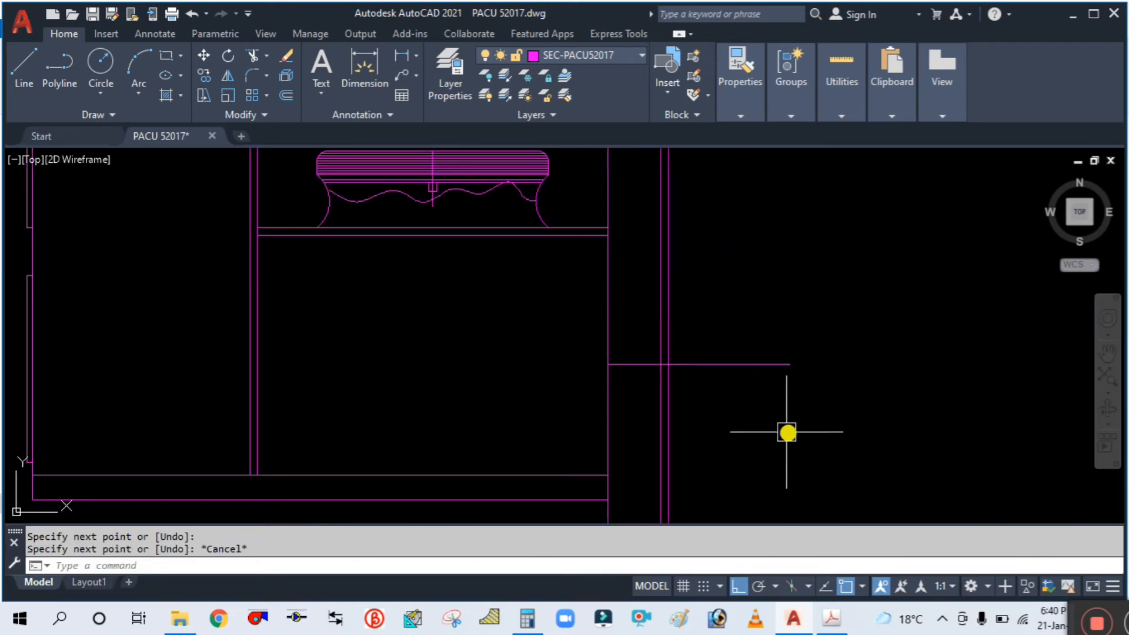
Copy the horizontal line beside the side elevation straight up by about 790 mm to mark the control panel's upper edge.
text(co)
key(Return)
click(728, 365)
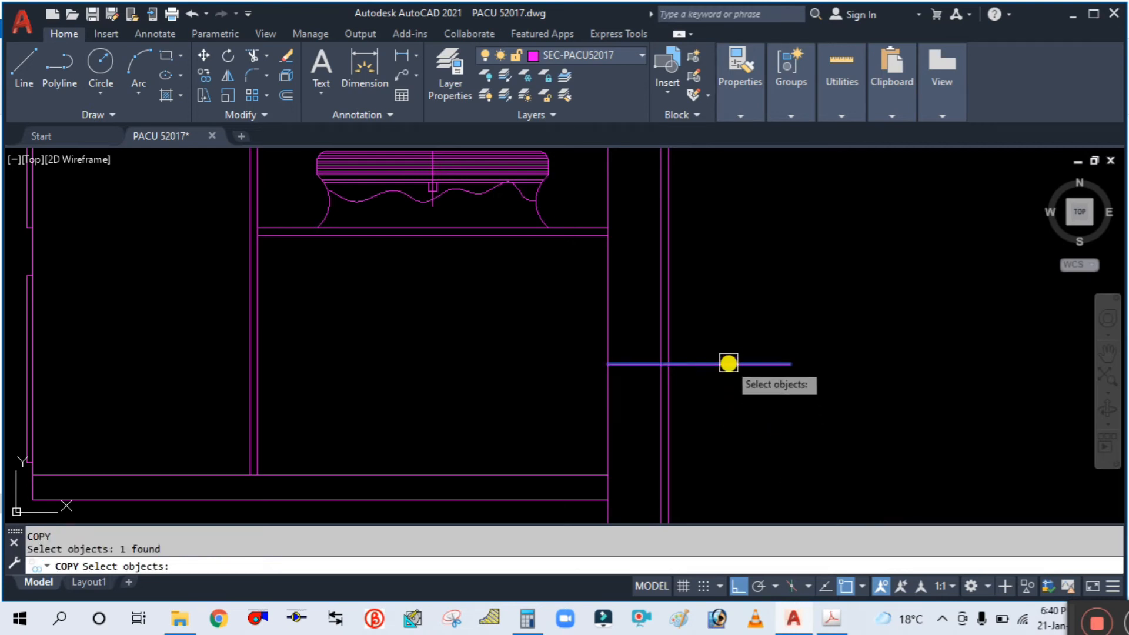
scroll(786, 378, down, 2)
key(Return)
click(798, 352)
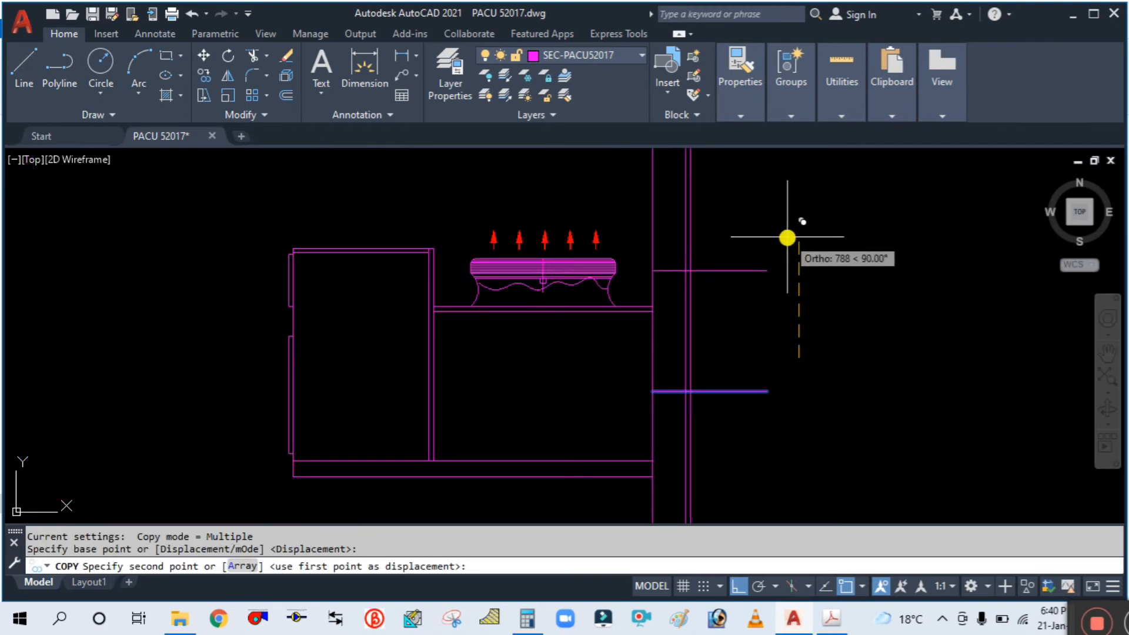
click(832, 619)
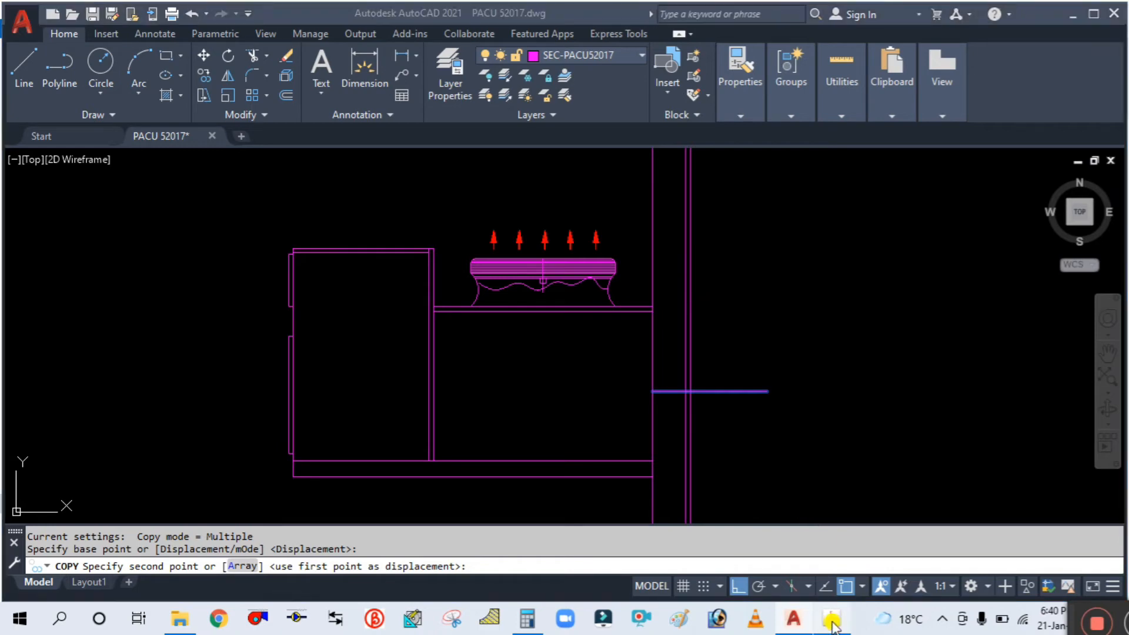
click(832, 618)
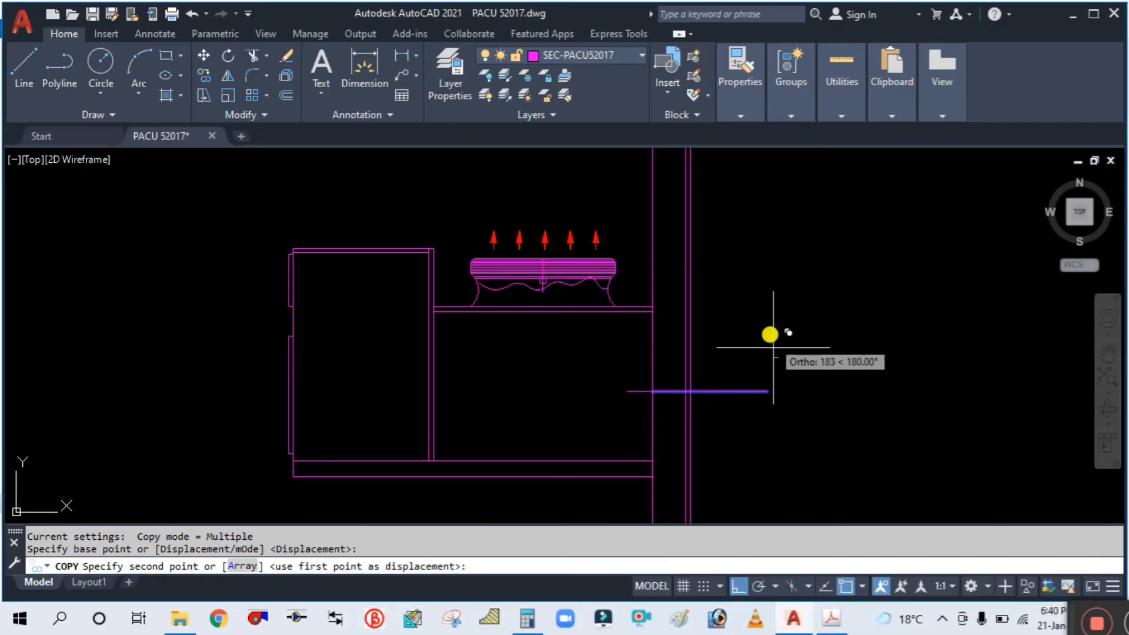
click(767, 238)
key(Escape)
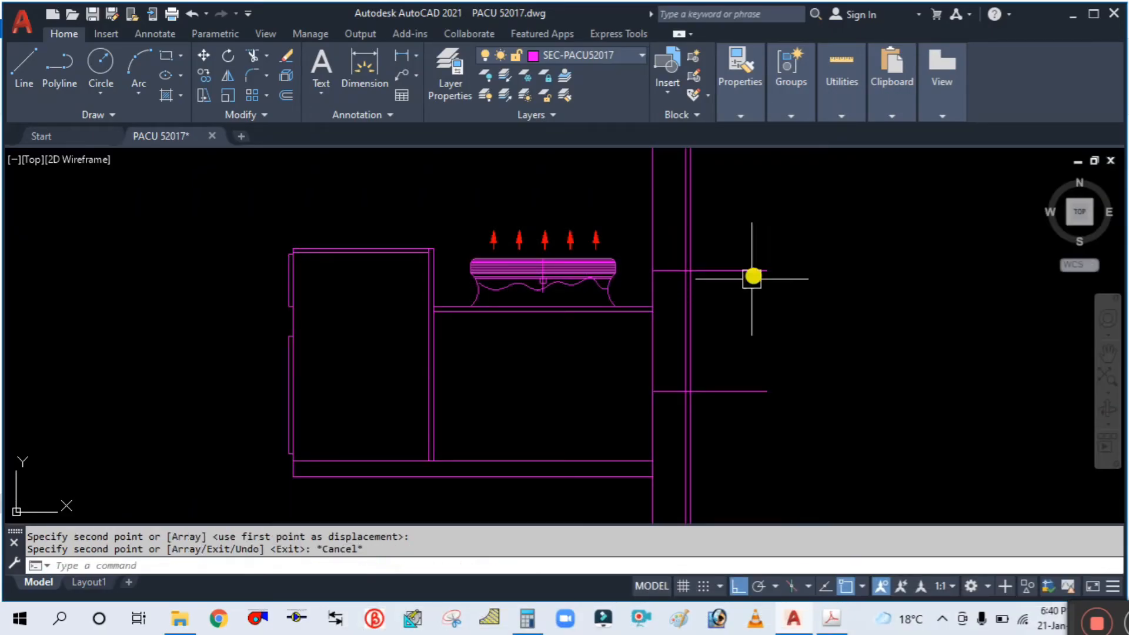
Trim the three vertical construction lines above the upper horizontal line and the two outer ones below the lower horizontal line.
scroll(715, 323, up, 2)
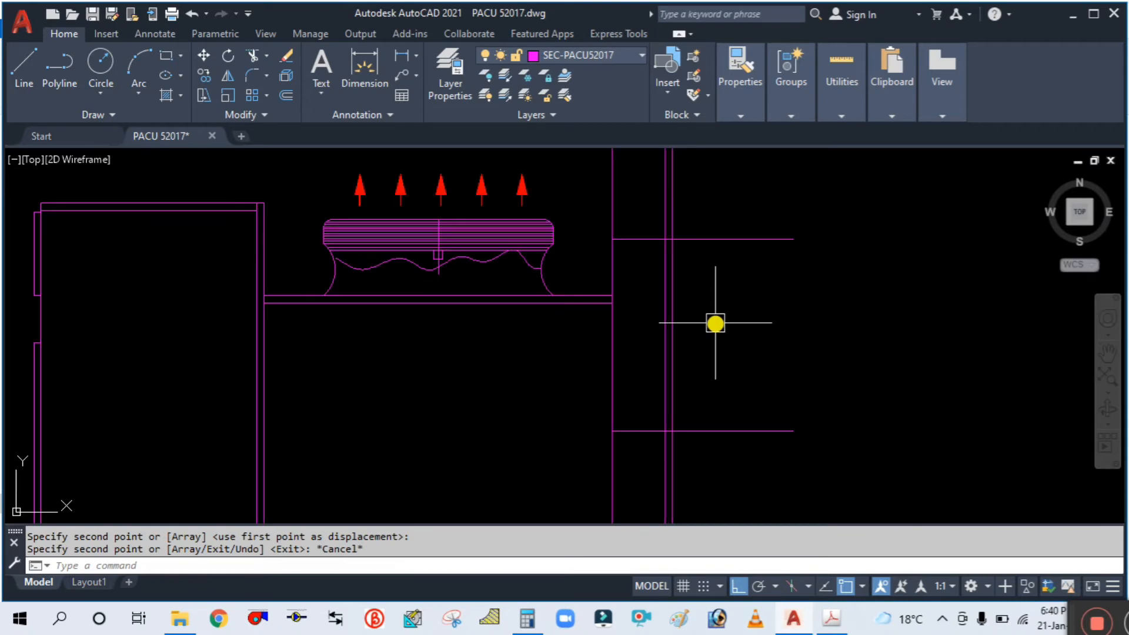
text(tr)
key(space)
click(712, 209)
click(598, 187)
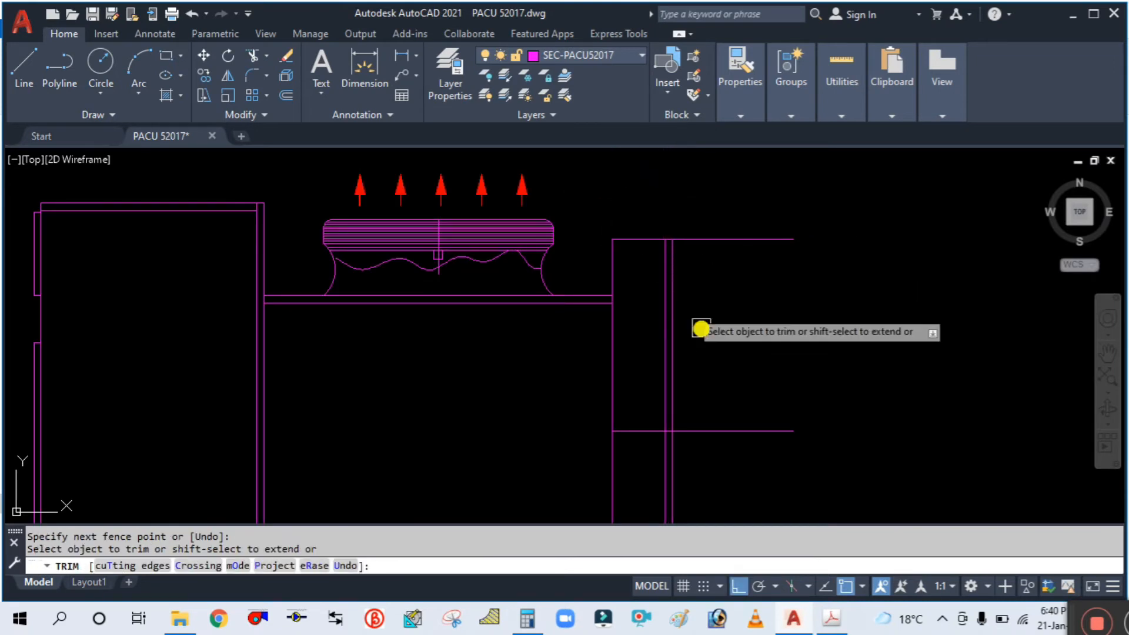
click(697, 485)
click(645, 464)
key(Escape)
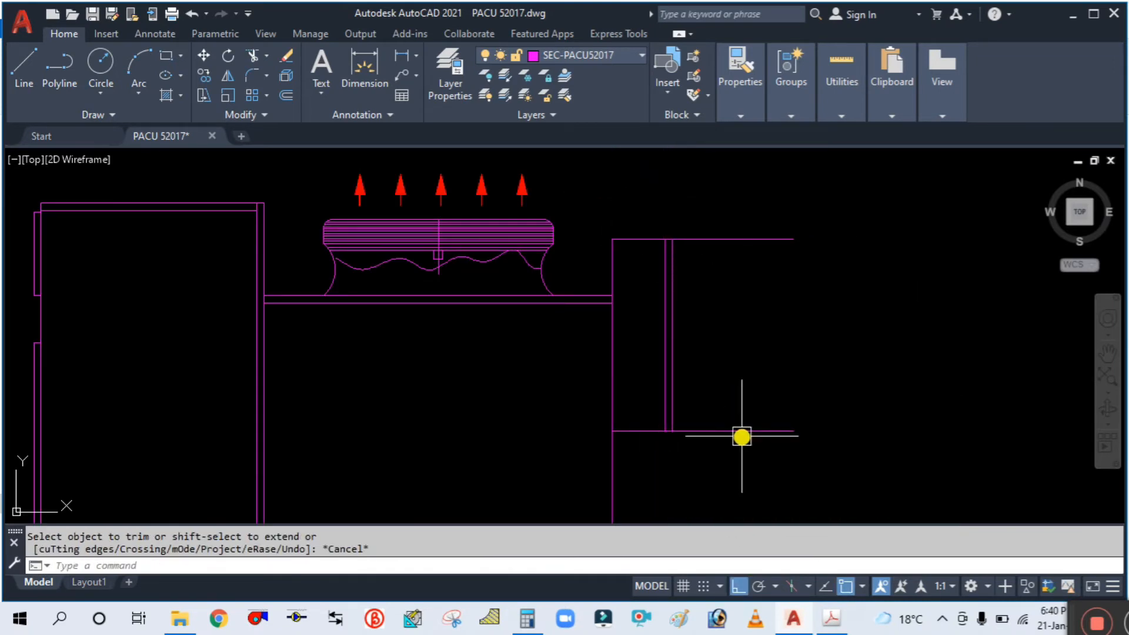
Shorten the lower horizontal line so that it ends at the inner of the control panel's two outer vertical lines.
scroll(699, 458, up, 4)
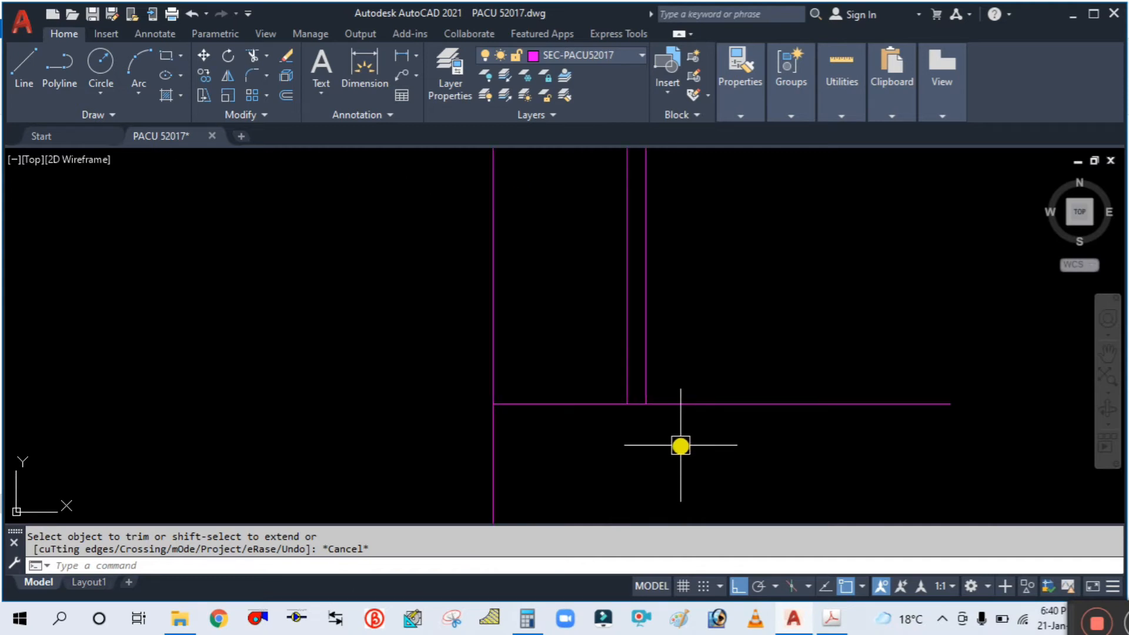
scroll(646, 419, up, 2)
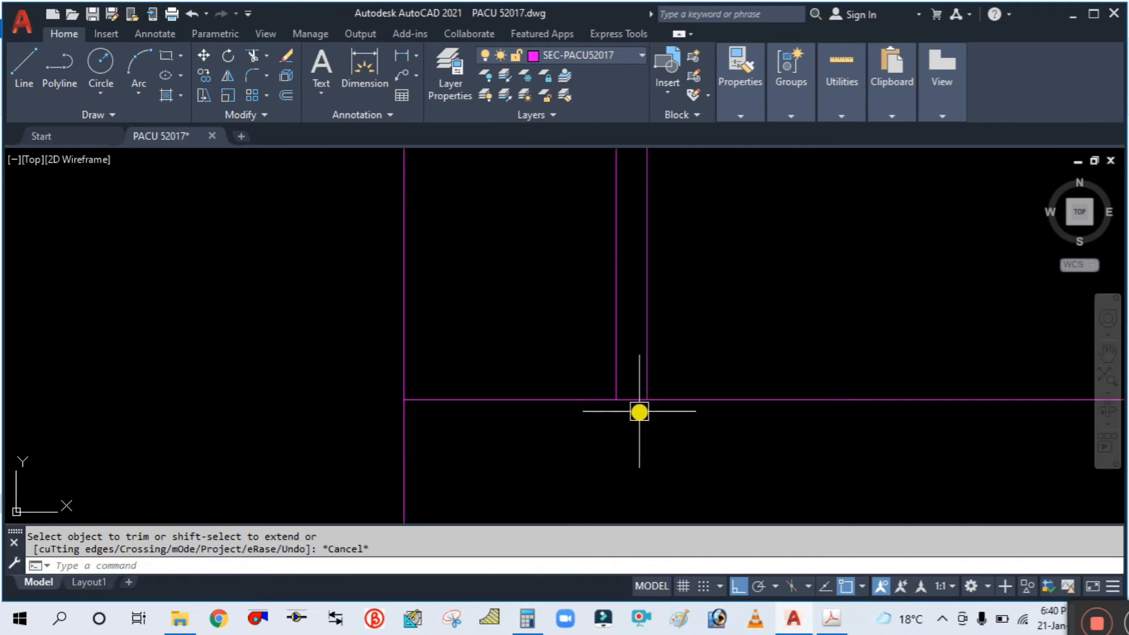
scroll(719, 432, down, 2)
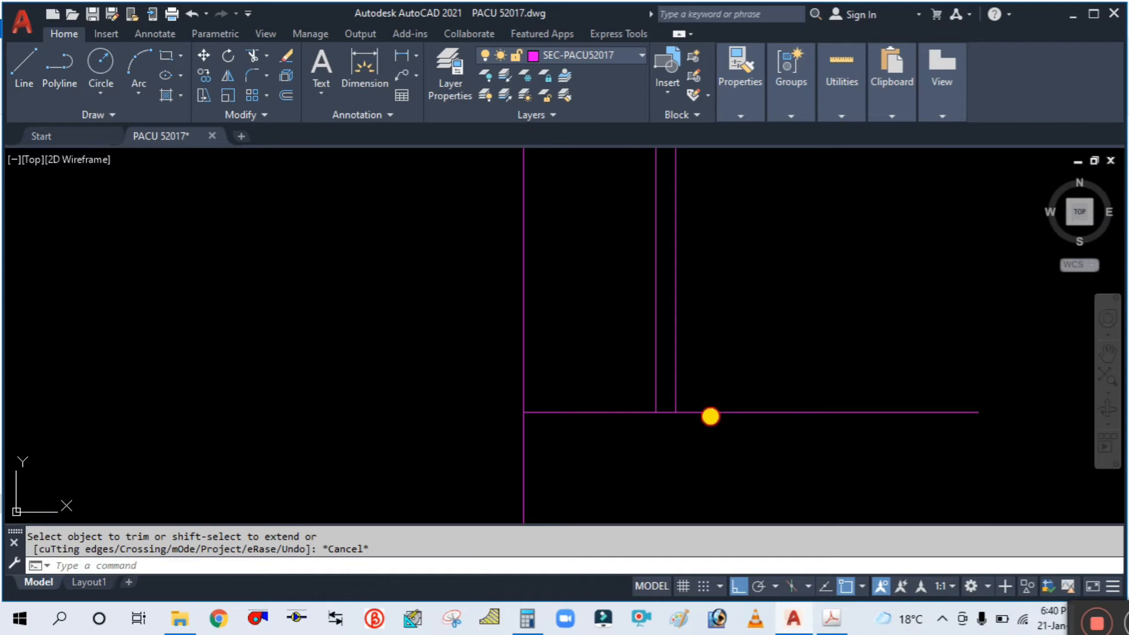
click(710, 414)
click(978, 412)
scroll(699, 410, up, 6)
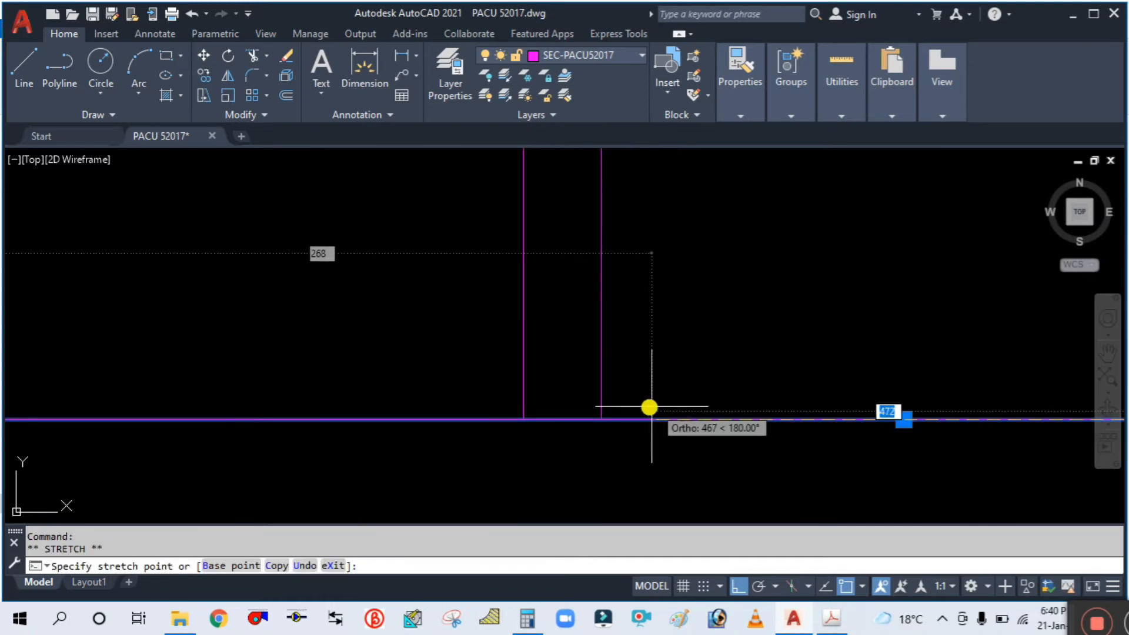
key(Escape)
scroll(741, 420, down, 4)
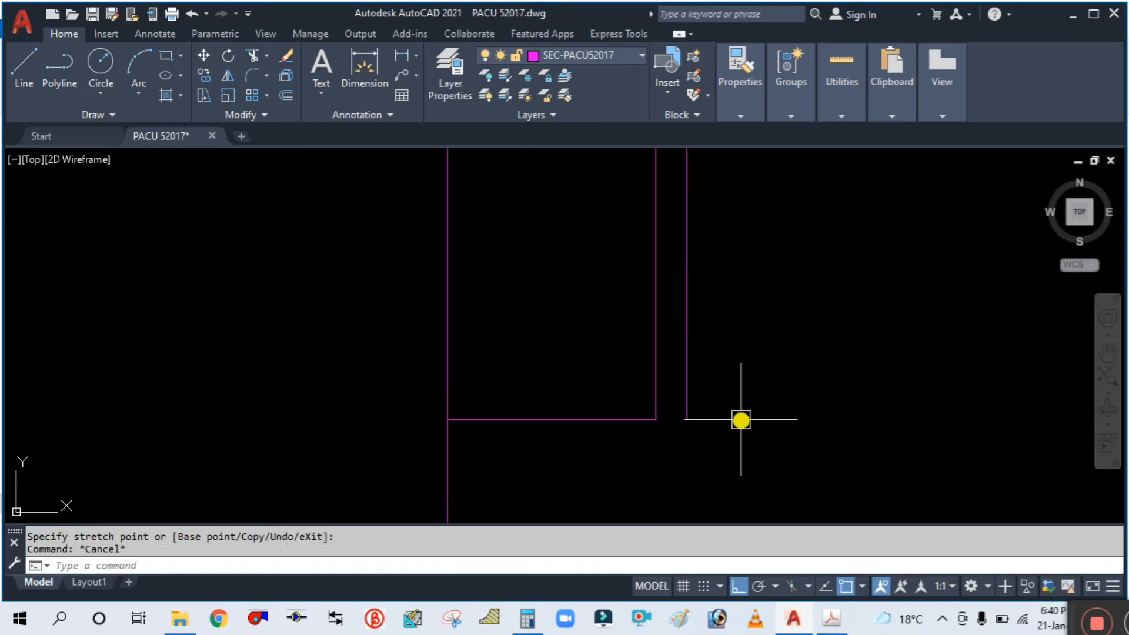
Draw a horizontal line from the control panel's lower outer corner outward, past the outermost vertical line.
text(l)
key(Return)
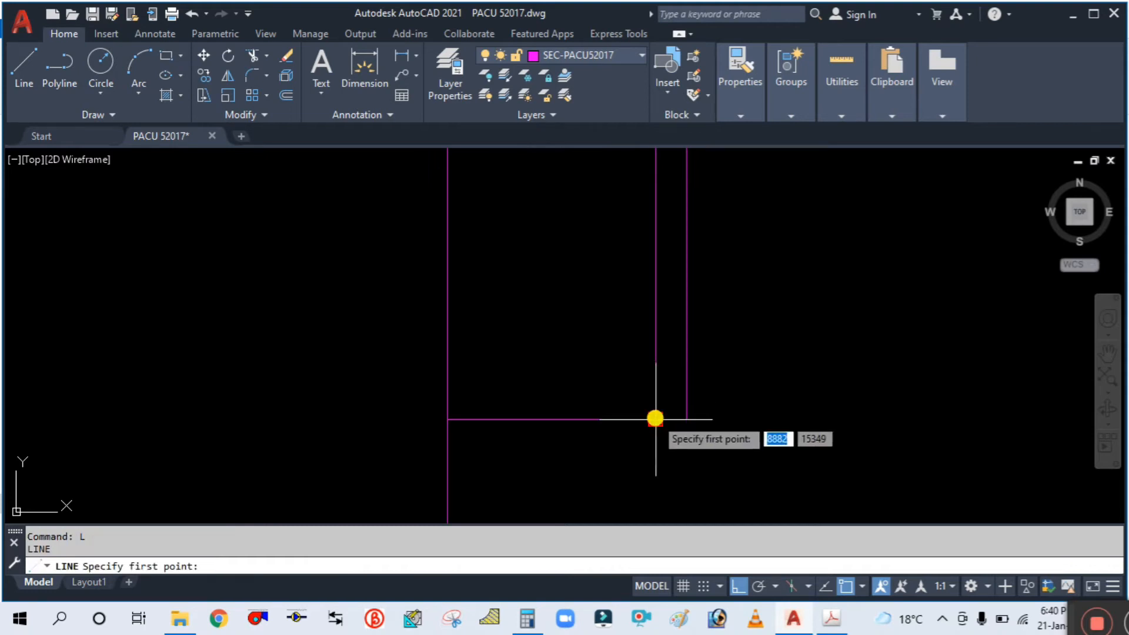
click(655, 418)
click(819, 418)
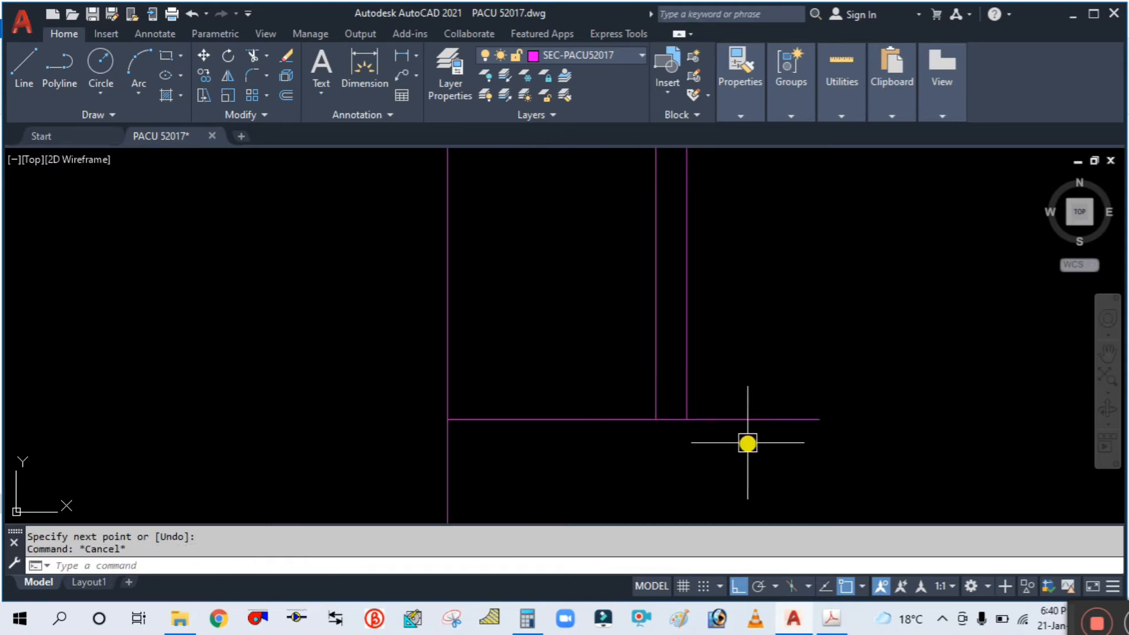
Offset the new horizontal line at the control panel's lower corner upward by 75.
text(o)
key(Return)
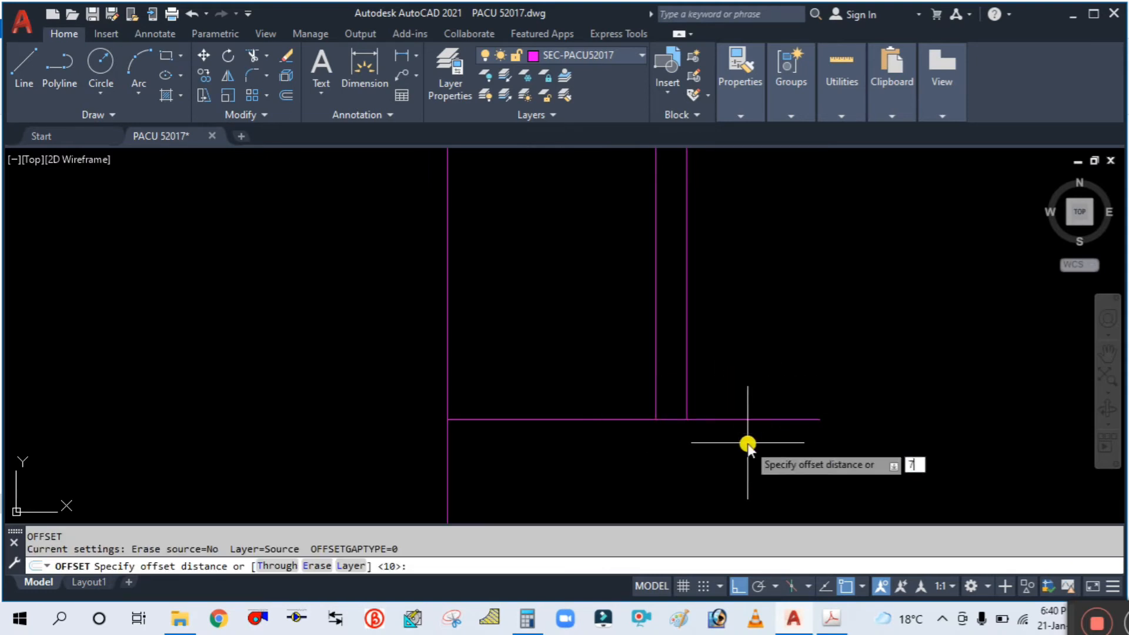
text(75)
key(Return)
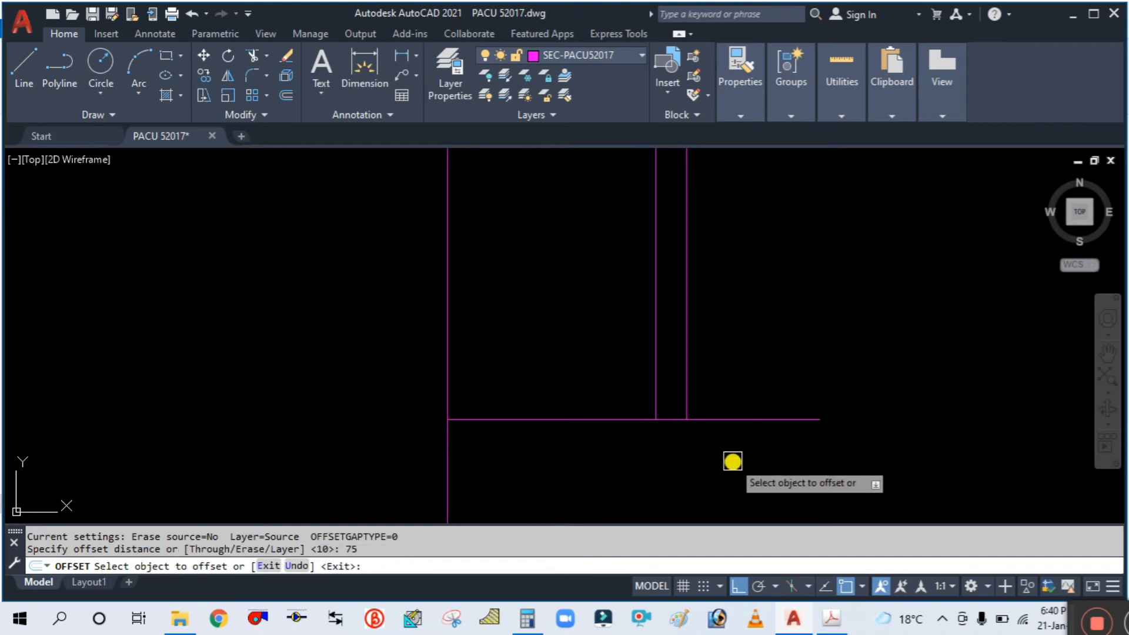
click(737, 419)
key(Escape)
scroll(733, 416, down, 3)
scroll(746, 420, up, 3)
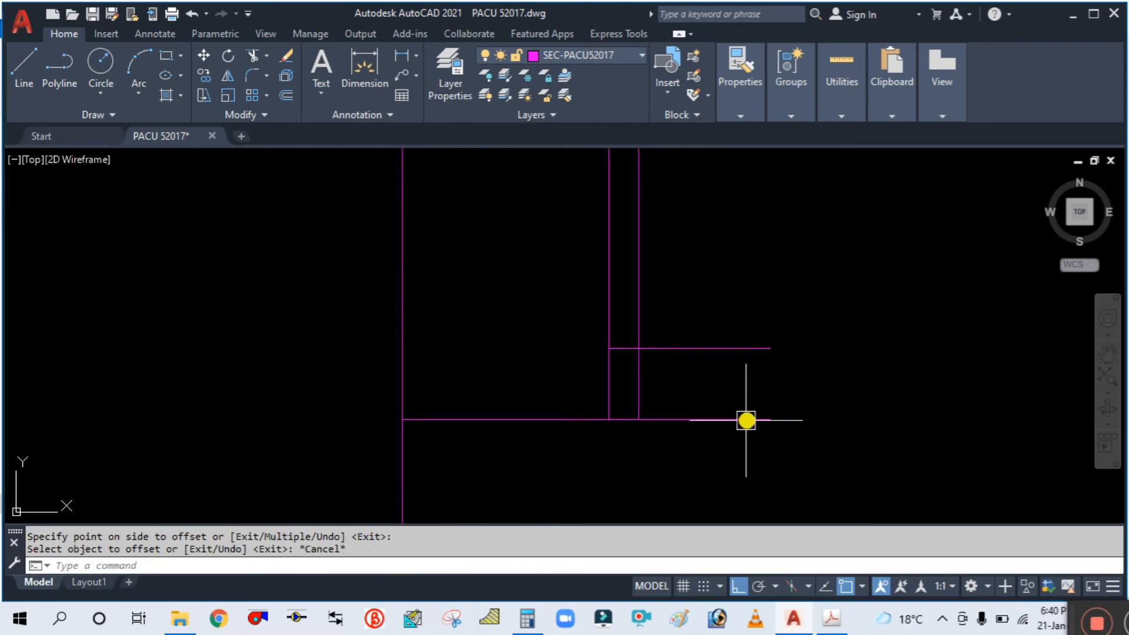
click(723, 419)
text(tr)
key(Return)
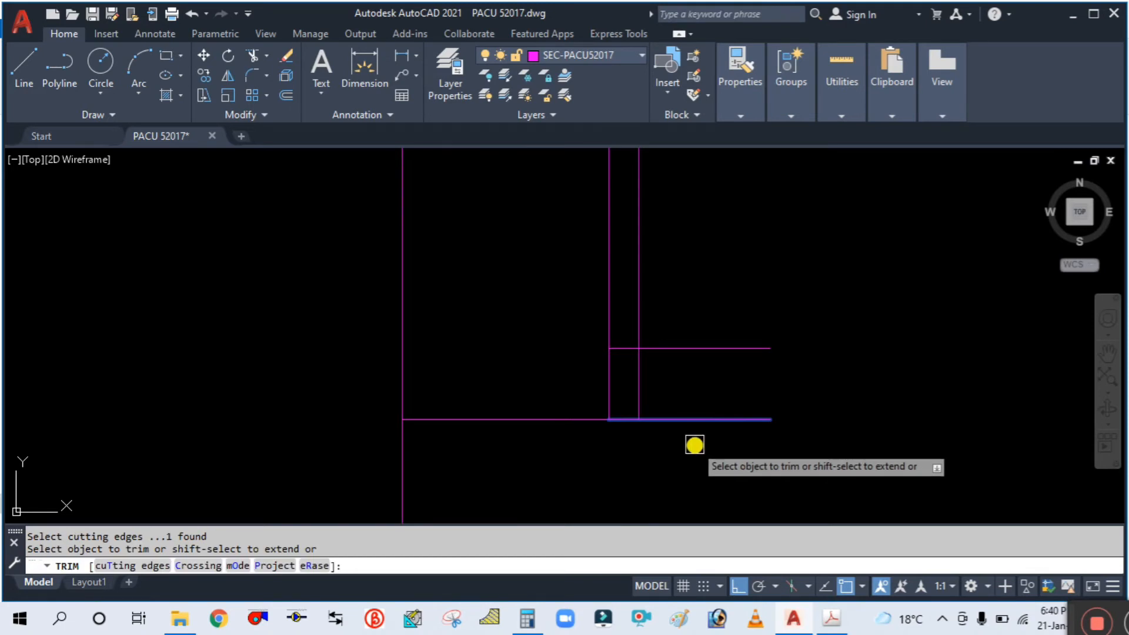
key(Escape)
Erase the original short horizontal line at the control panel's lower outer corner, keeping its offset copy.
click(704, 421)
text(e)
key(Return)
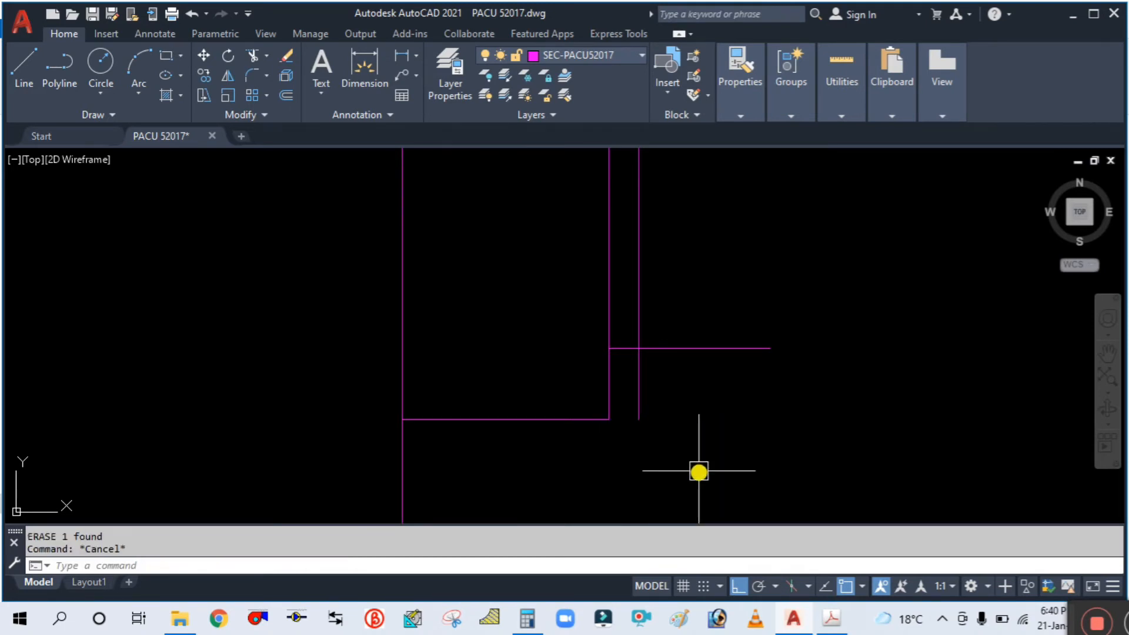
Trim the outermost vertical line below the offset line and the offset line's excess beyond it to form the door's lower corner.
text(tr)
key(Return)
click(642, 379)
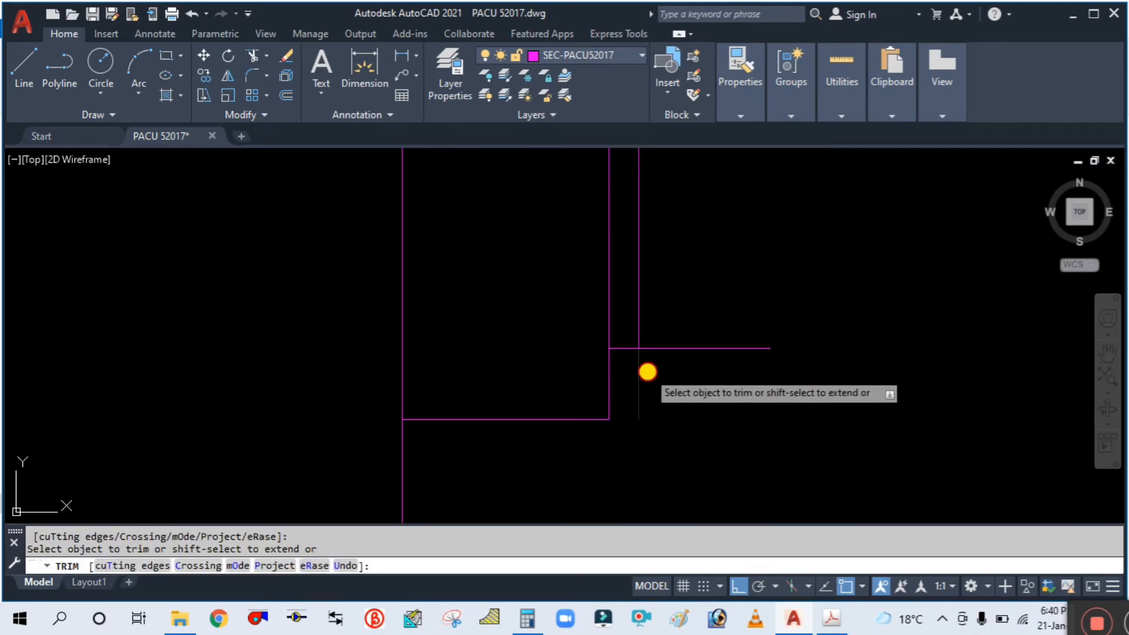
click(668, 349)
key(Escape)
Offset the control panel's upper horizontal line downward by 75.
scroll(688, 419, down, 3)
scroll(734, 254, up, 4)
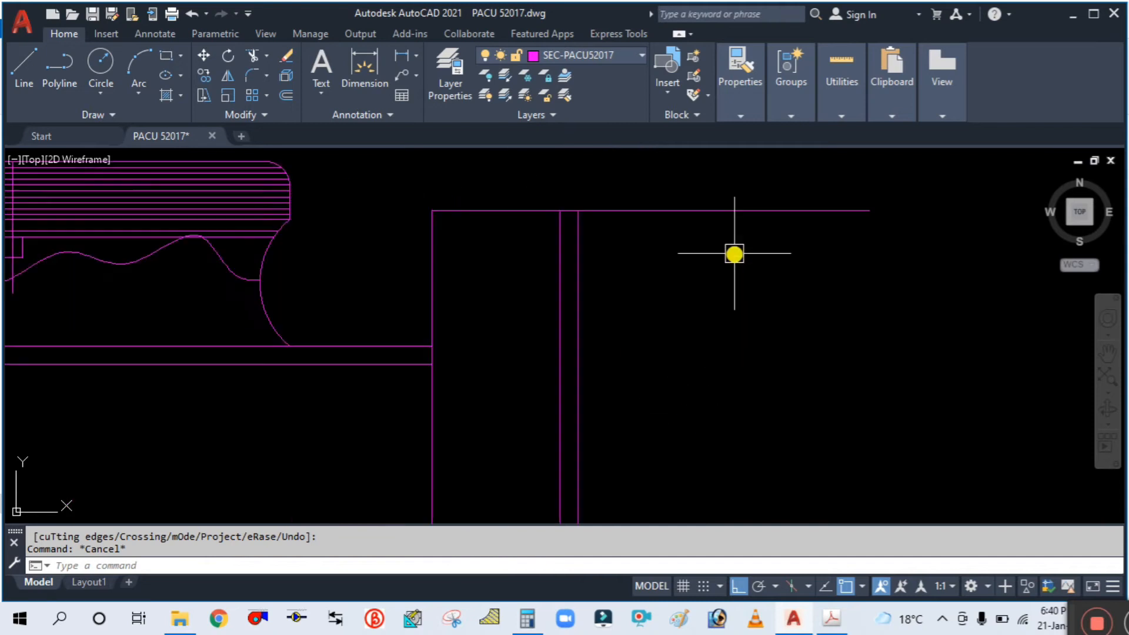
text(o)
key(Return)
key(Return)
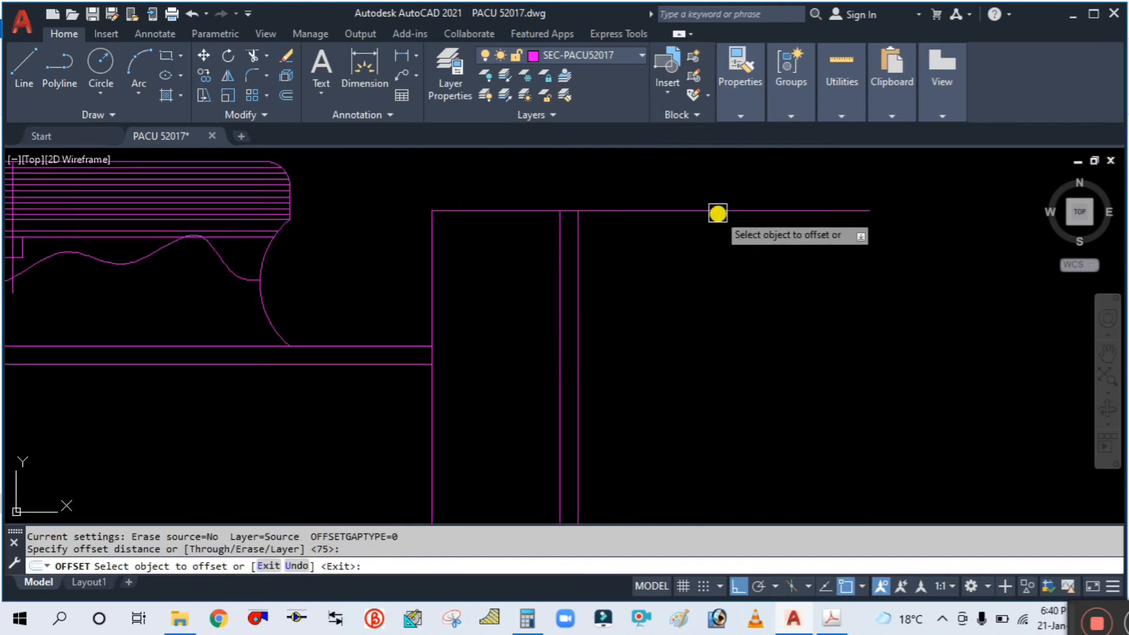
click(718, 210)
click(673, 312)
key(Escape)
Trim the excess of the upper edge, its offset line and the outermost vertical line to form the panel's and door's upper corners.
text(tr)
key(Return)
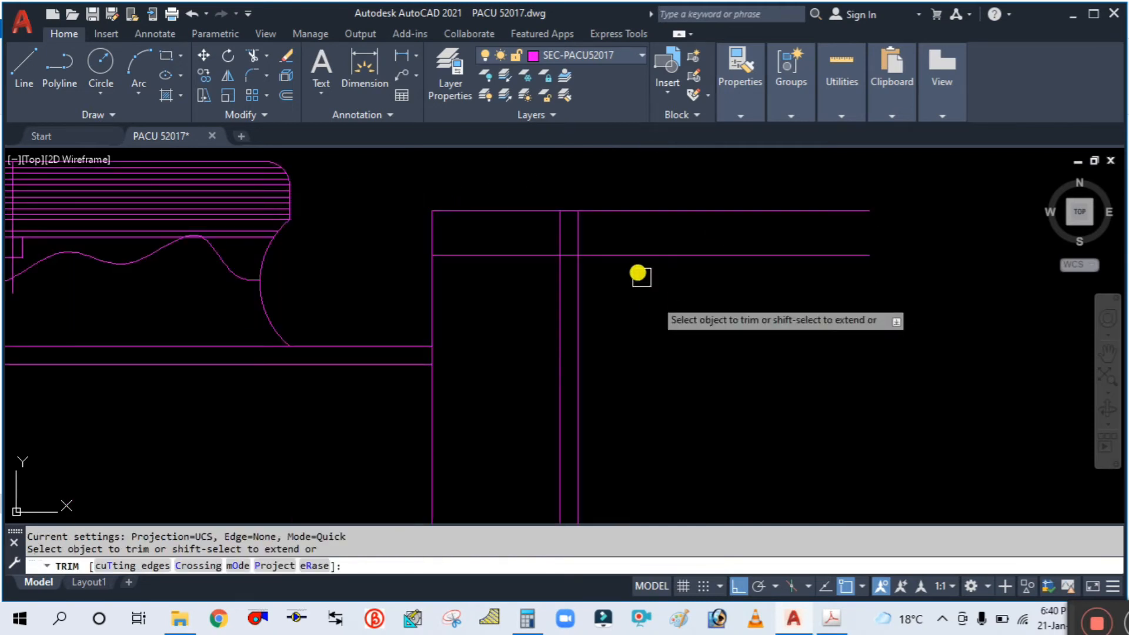
click(629, 255)
click(579, 230)
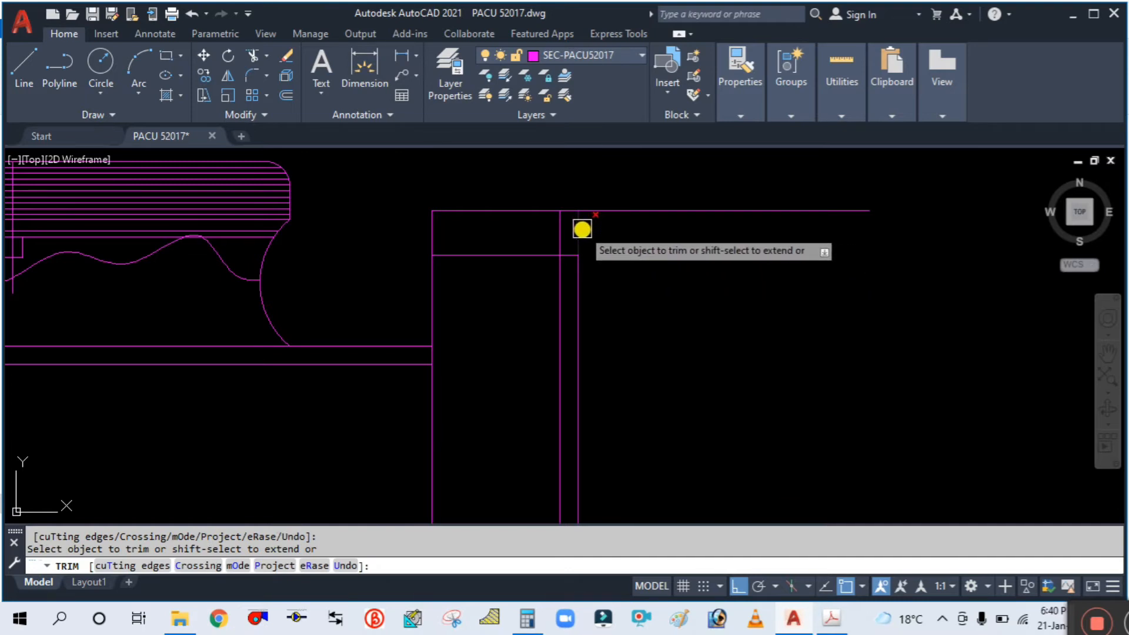
click(531, 252)
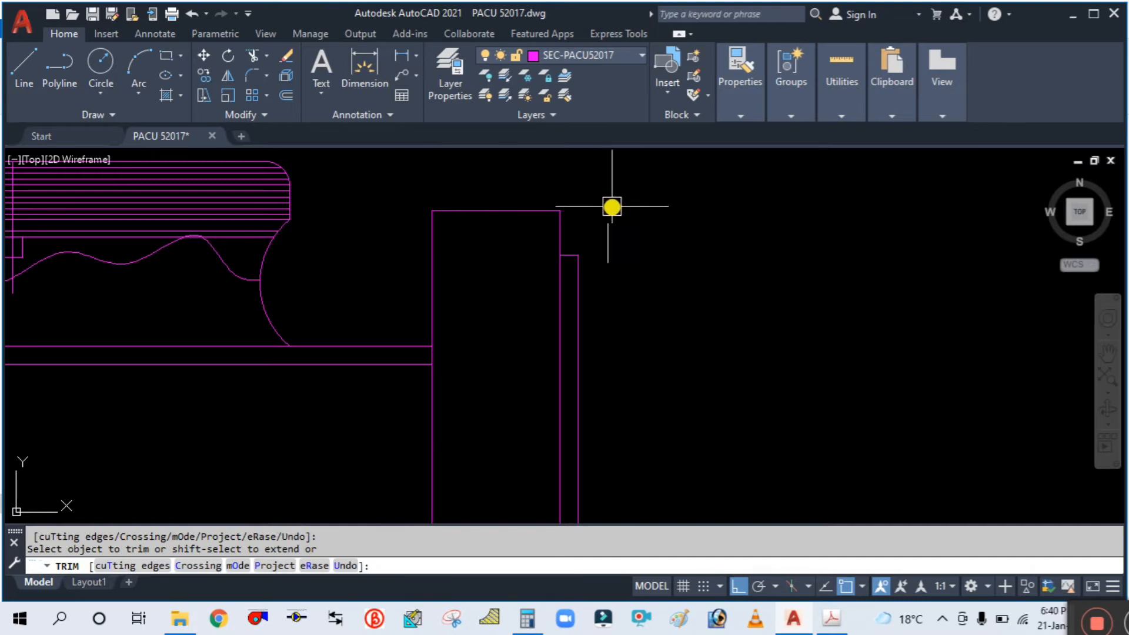
key(Escape)
Compare the control panel with its reference view in PACV52017.pdf in Adobe Acrobat Pro, examining the filtered ventilation details, and return to AutoCAD.
scroll(645, 229, down, 4)
scroll(658, 259, up, 2)
scroll(764, 282, down, 3)
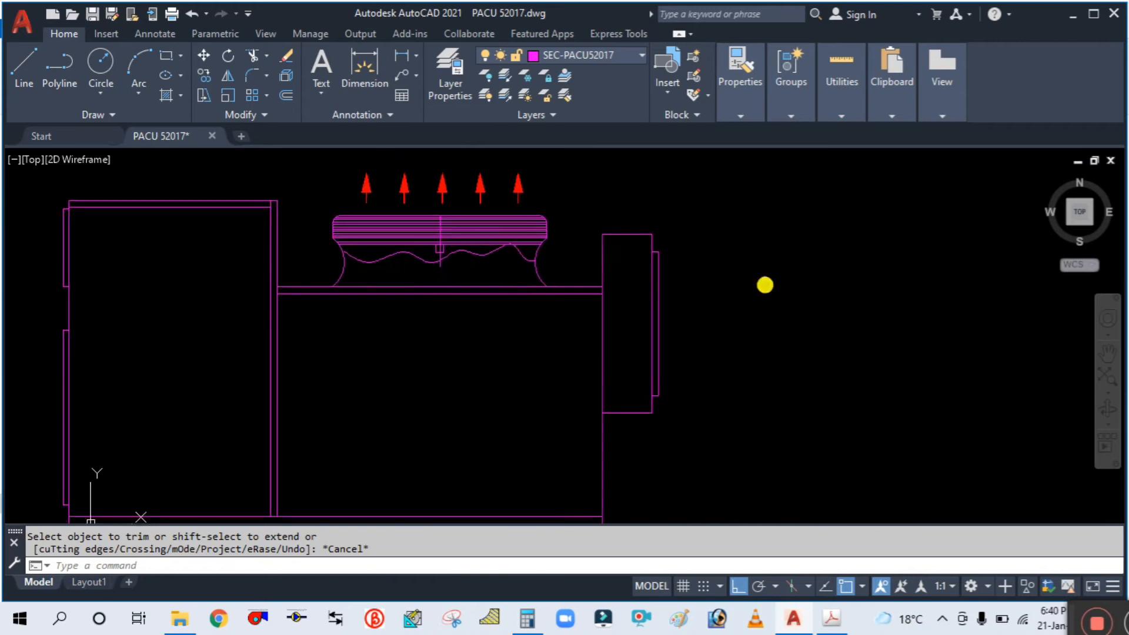
click(828, 619)
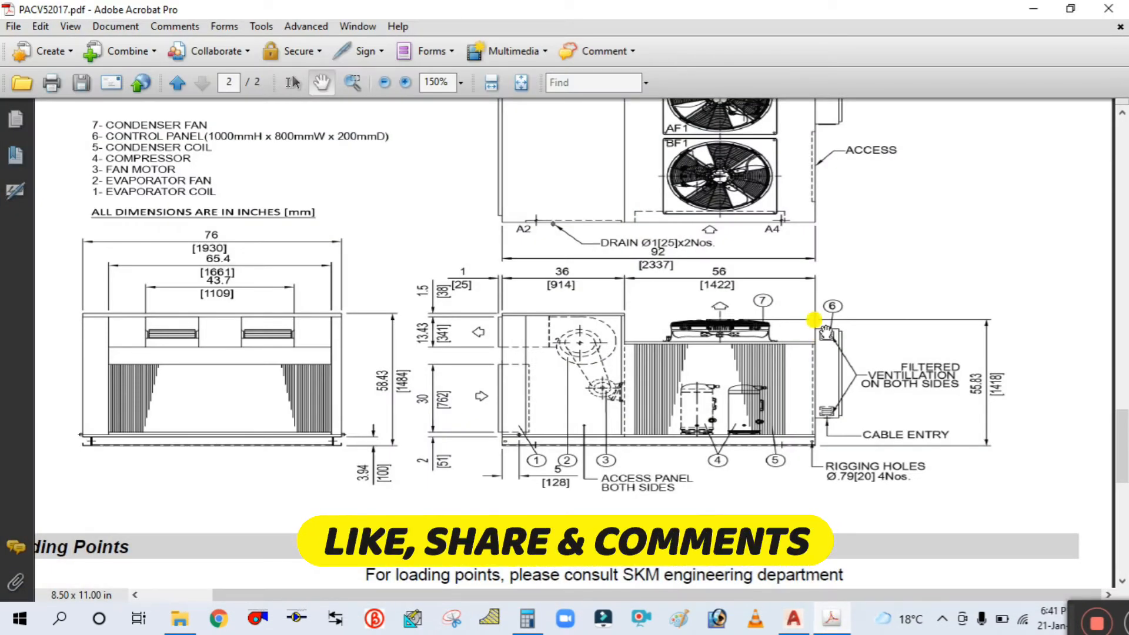
ctrl+scroll(827, 376, up, 2)
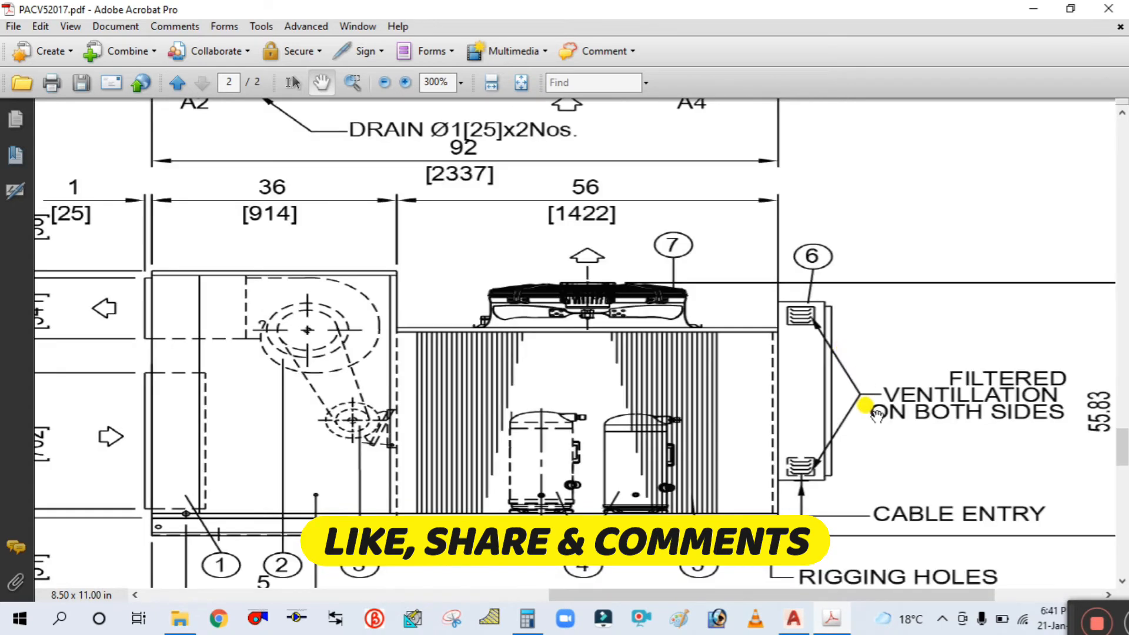
ctrl+scroll(815, 451, up, 1)
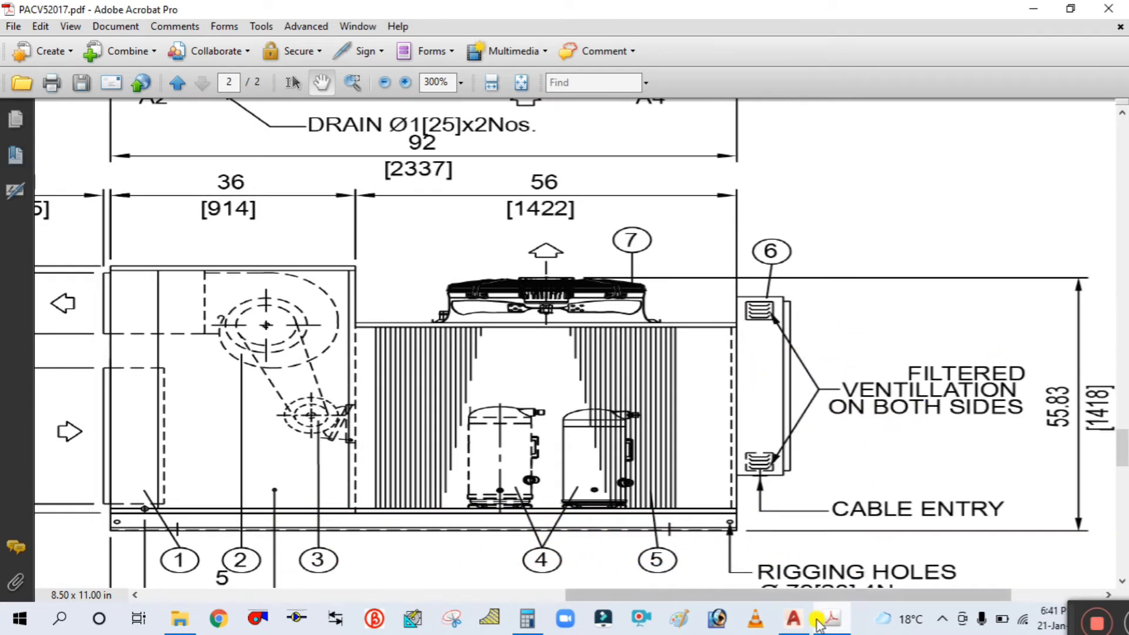
click(793, 618)
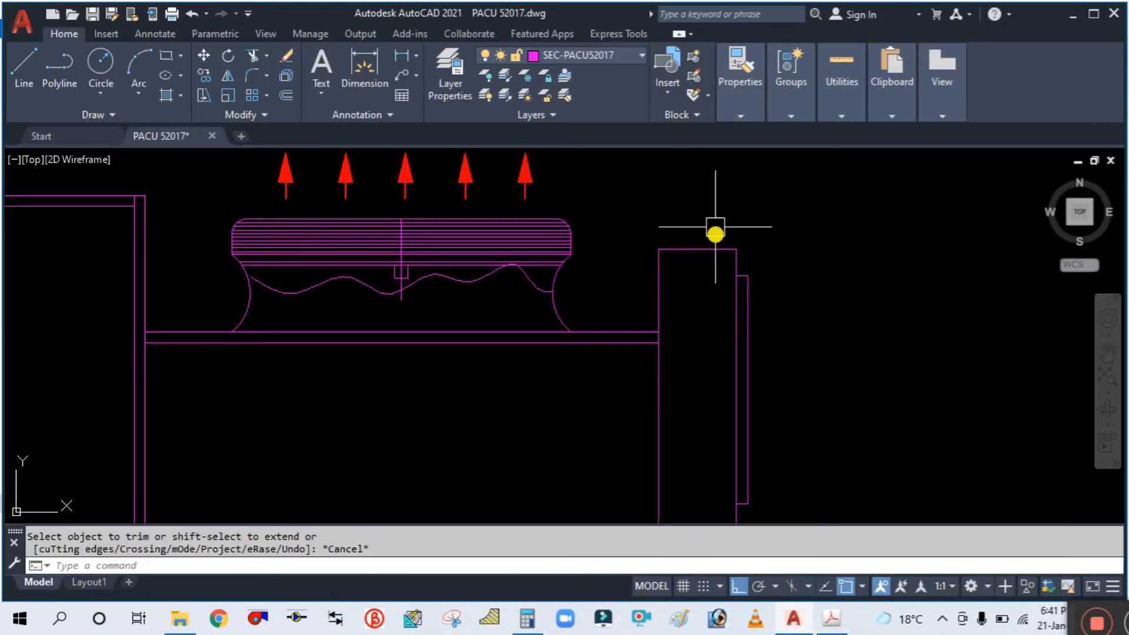
Erase the long vertical construction line running along the unit's edge through the side elevation.
scroll(715, 234, down, 4)
scroll(717, 383, up, 4)
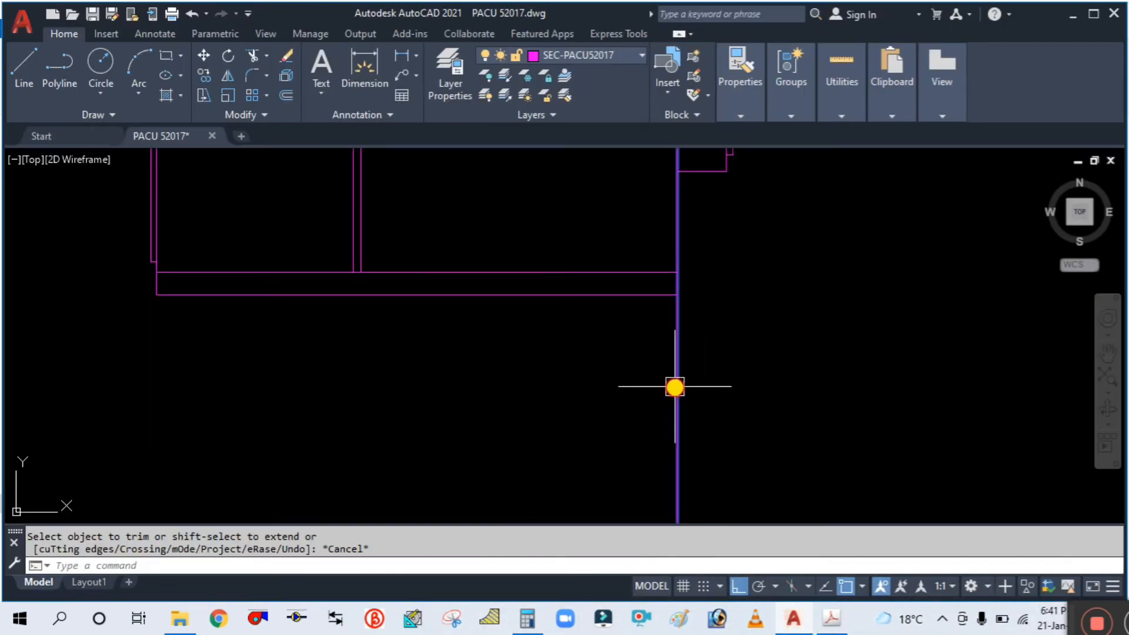
text(e)
key(Return)
key(Escape)
Extend the unit's vertical edge beside the control panel up to the panel's upper edge to close the panel outline.
scroll(742, 368, down, 4)
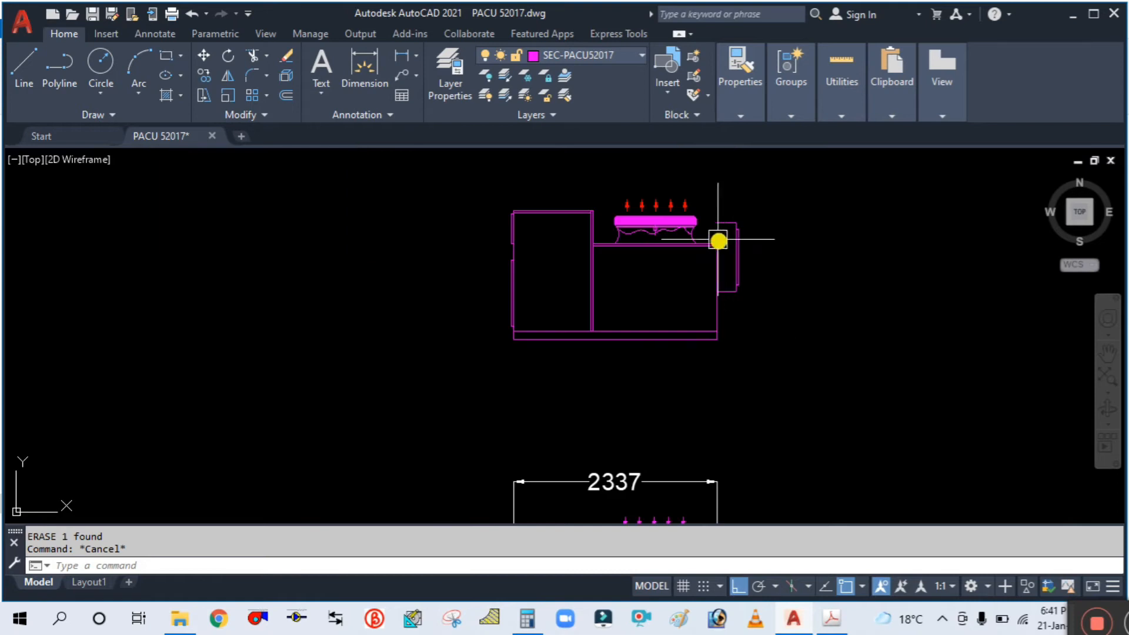
scroll(717, 234, up, 4)
text(e)
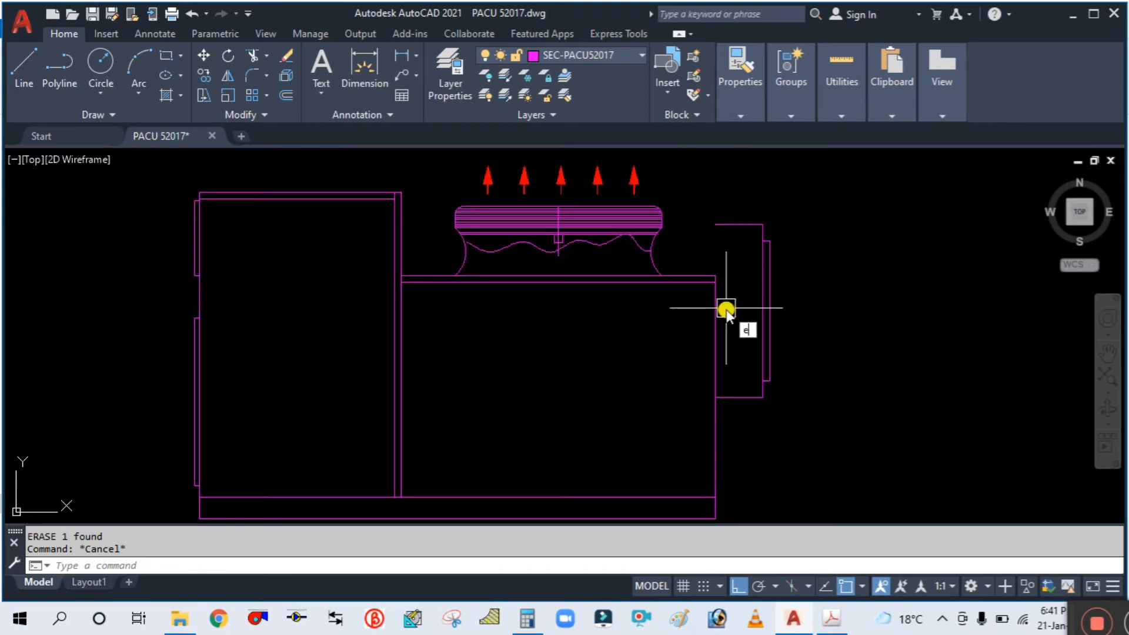
text(x)
key(Return)
key(Escape)
scroll(755, 262, up, 4)
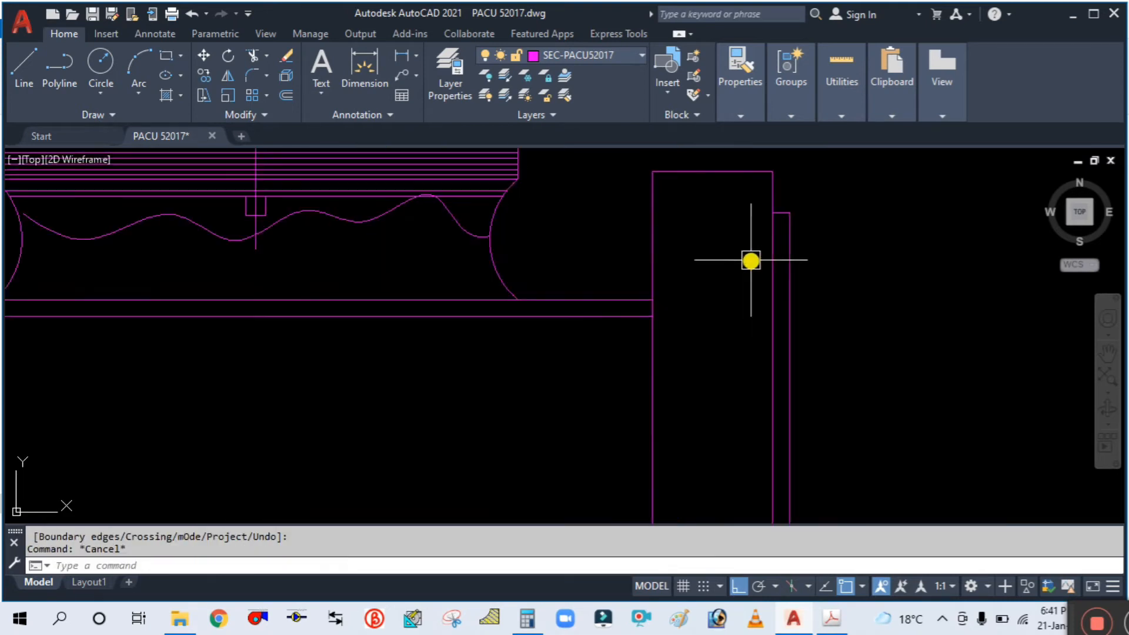
Draw a rectangle about 113 by 123 inside the upper part of the control panel as the vent outline.
text(rec)
key(Return)
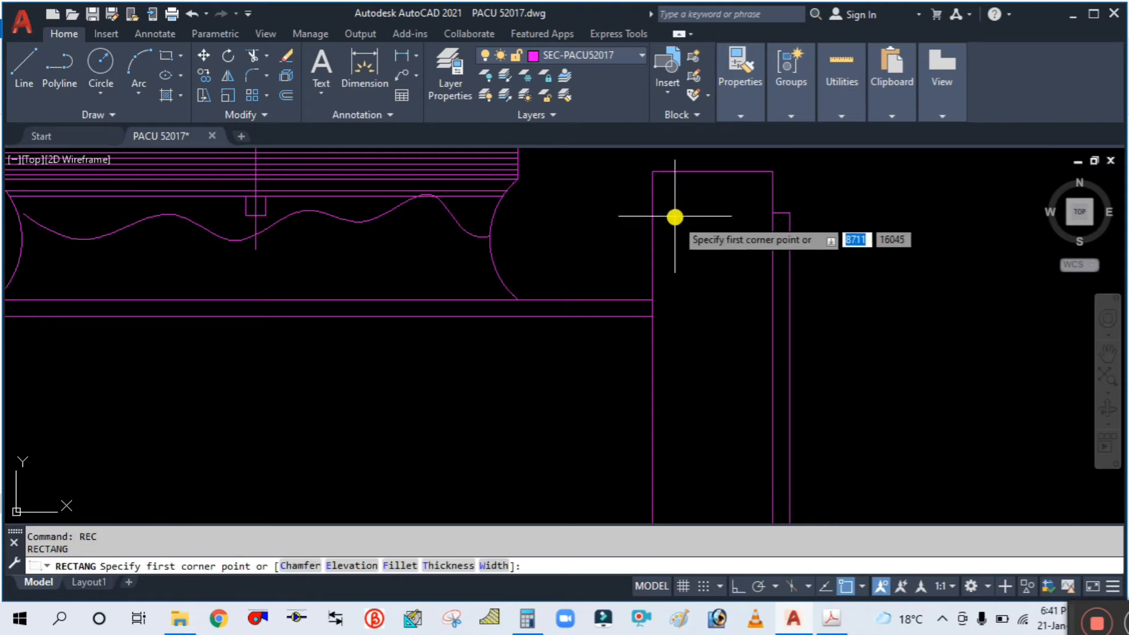
click(681, 203)
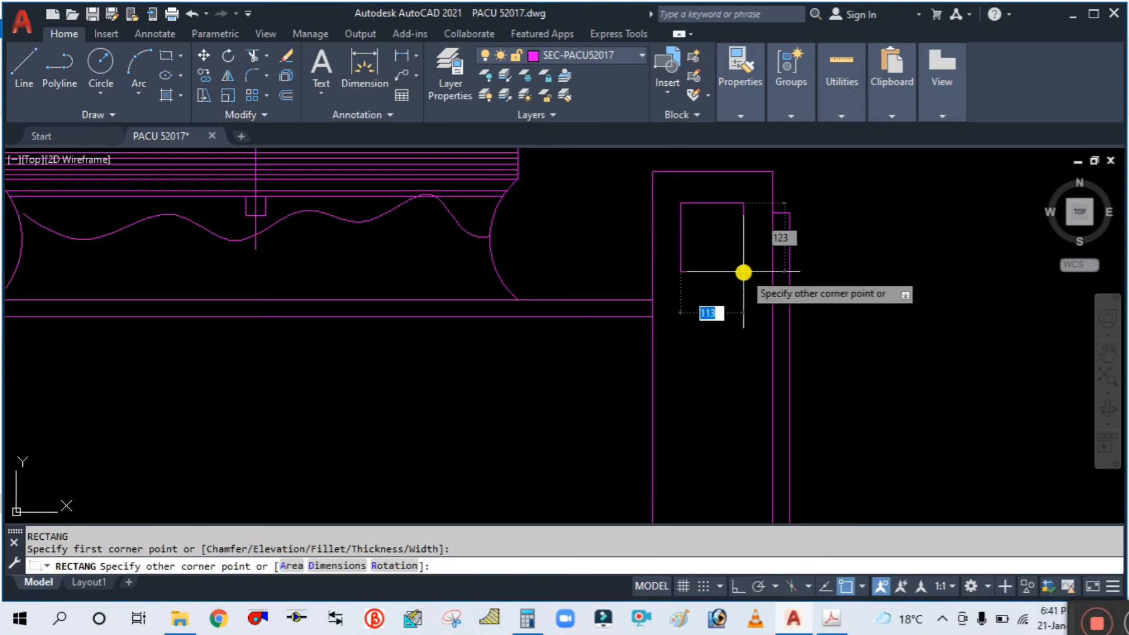
key(Escape)
scroll(707, 246, up, 3)
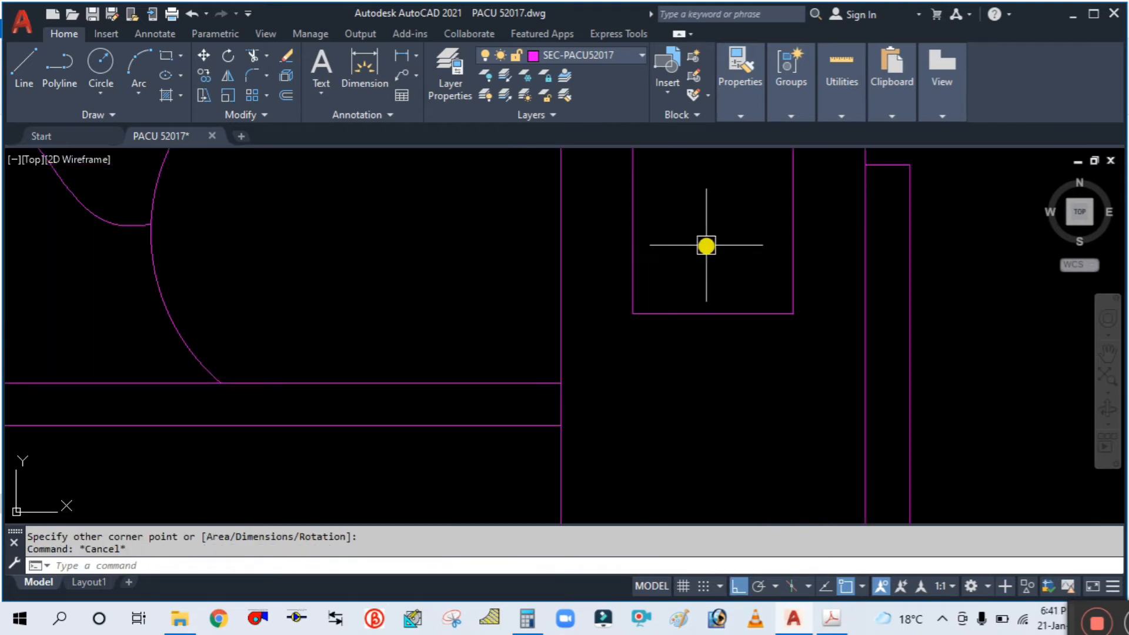
text(l)
key(Return)
scroll(708, 262, up, 2)
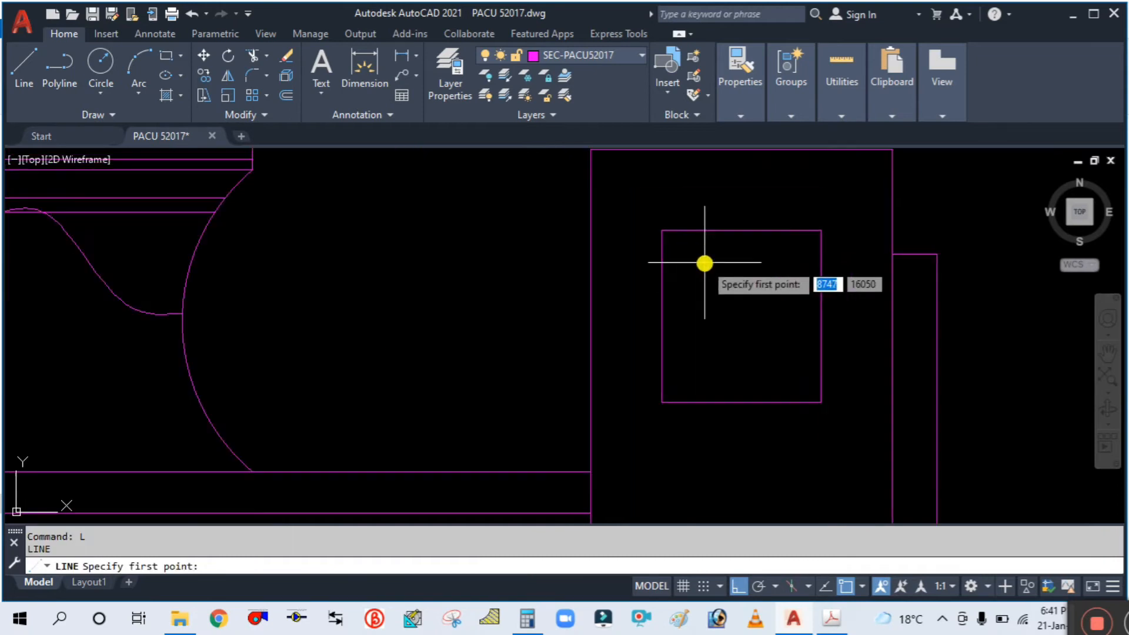
key(Escape)
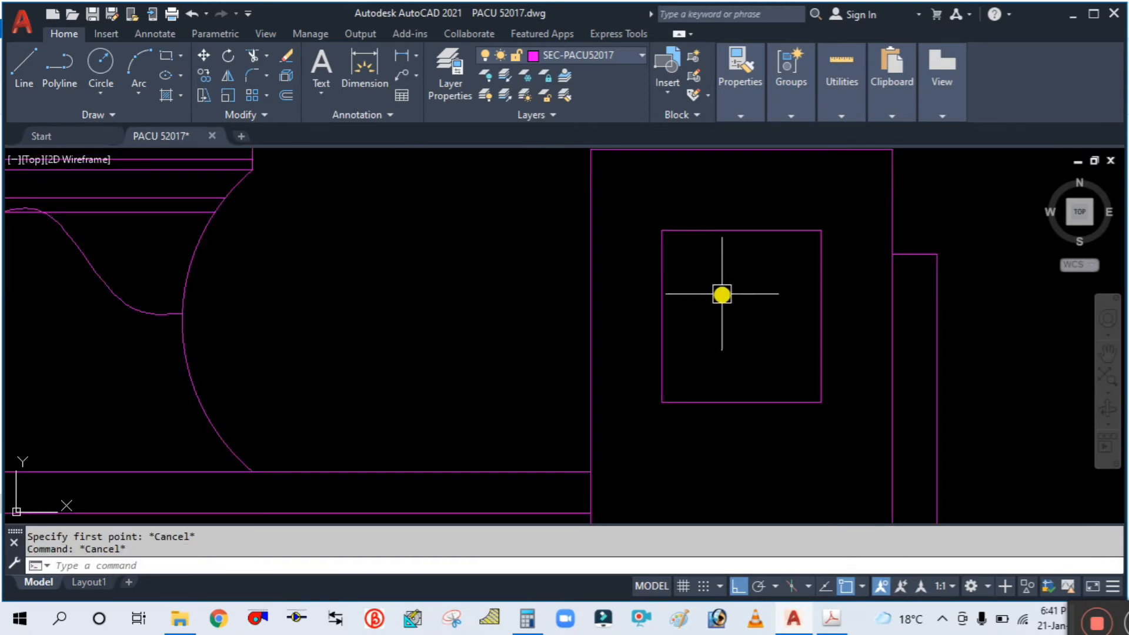
Draw a short horizontal line inside the vent rectangle, just below its upper edge, as the first louver's top.
text(l)
key(Return)
click(686, 261)
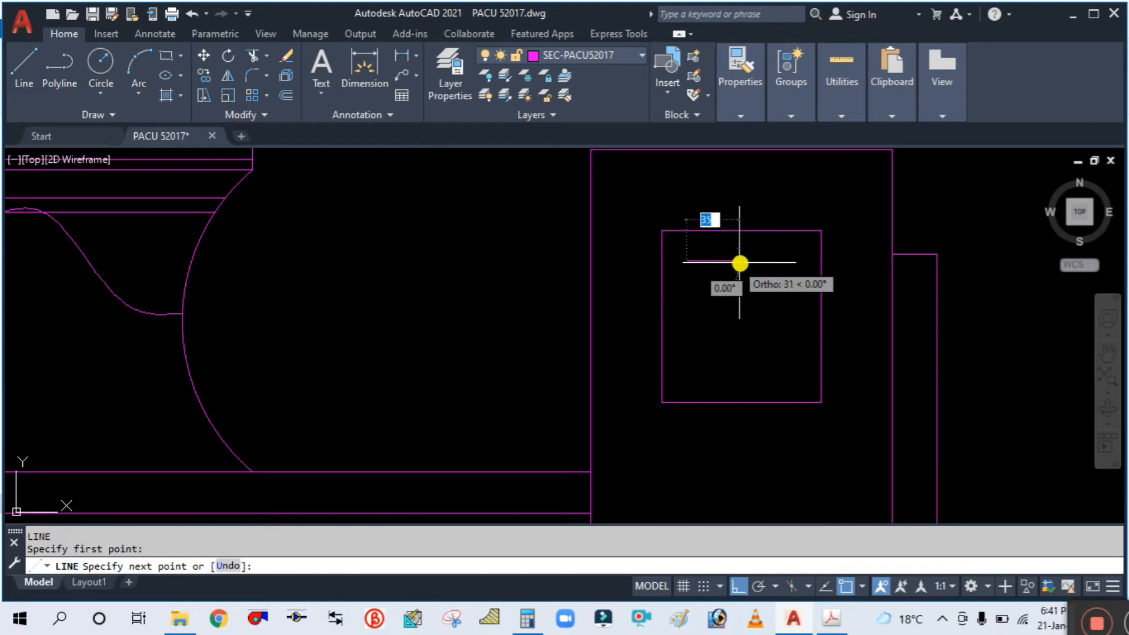
click(786, 264)
key(Escape)
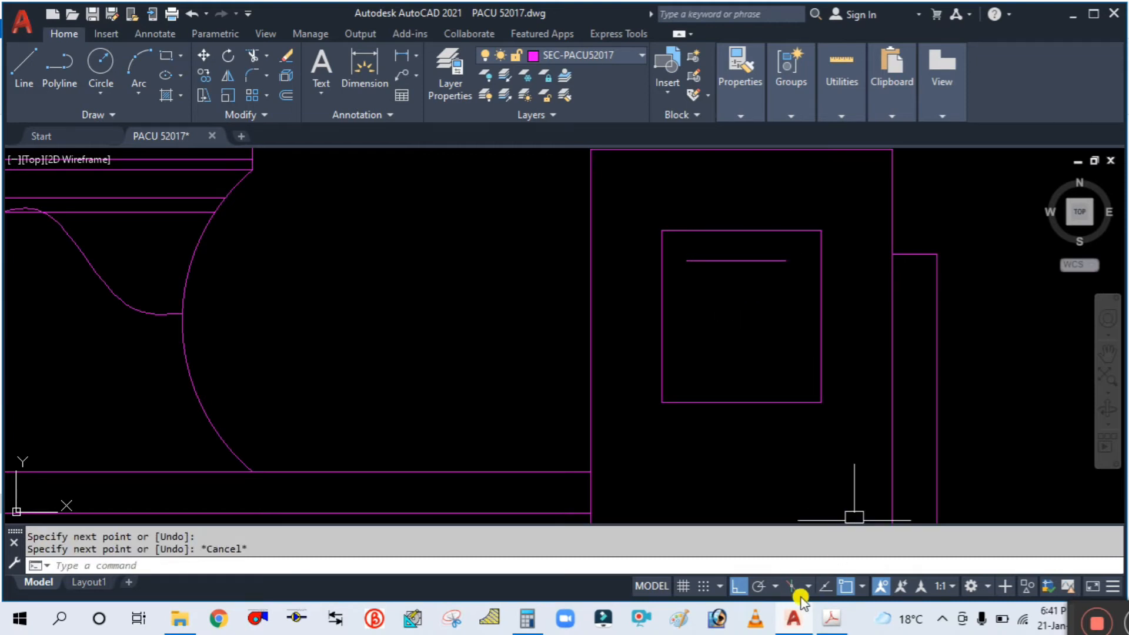
With Ortho off, draw a slanted line about 13 long, outward and down from the louver line's left end.
click(729, 586)
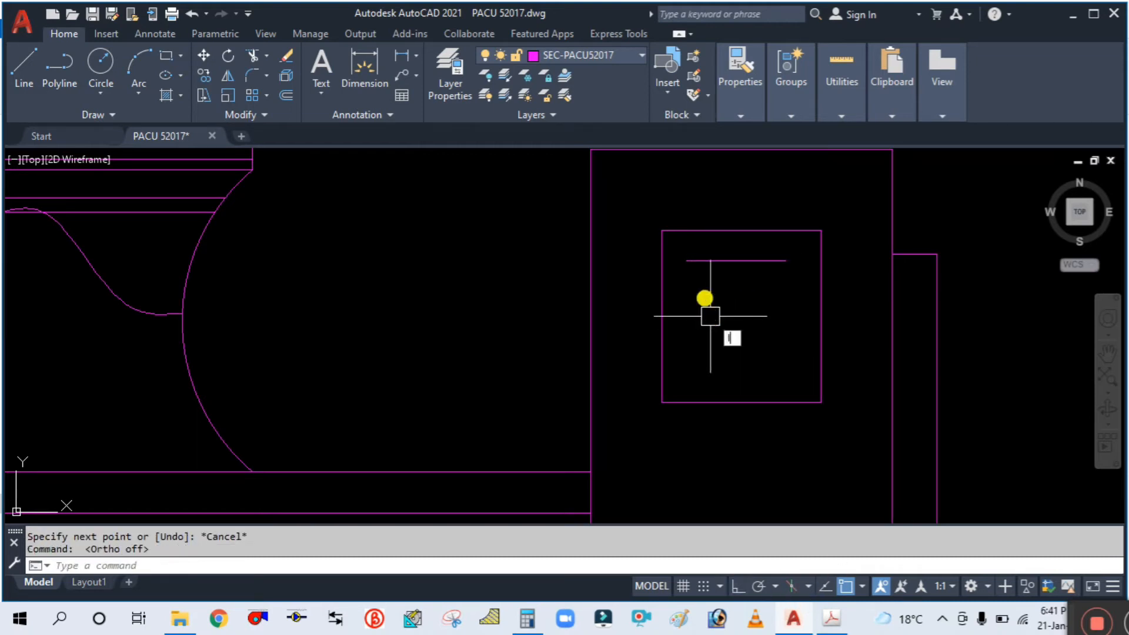
text(l)
key(Return)
click(686, 260)
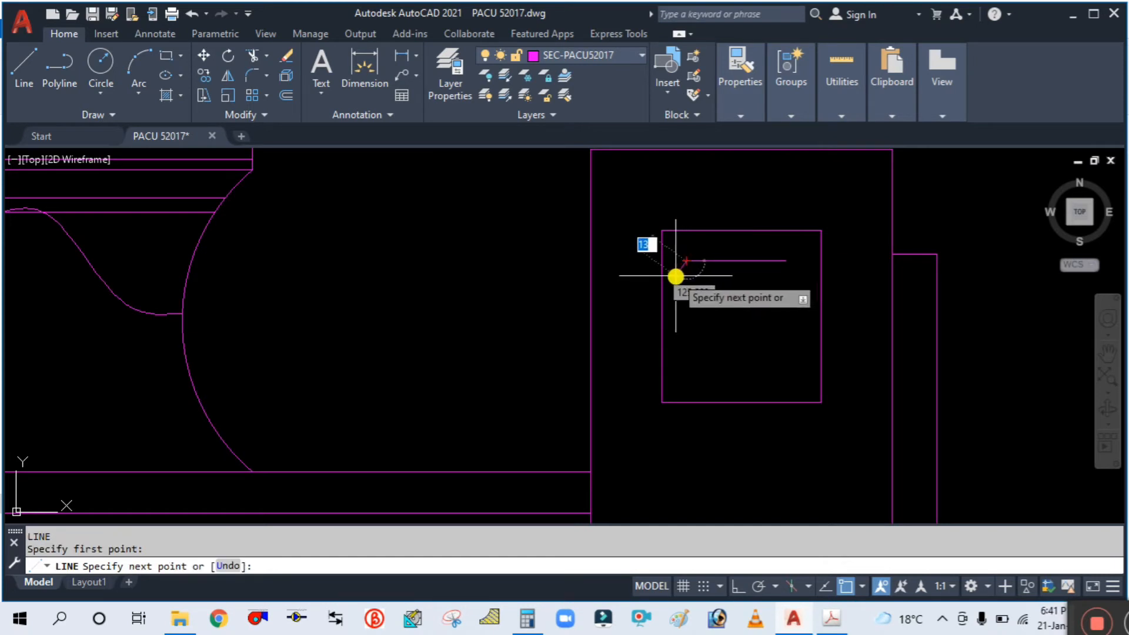
click(675, 275)
key(Escape)
With Ortho on, mirror the slanted line about a vertical axis through the louver line's midpoint, keeping the original.
text(mi)
key(Return)
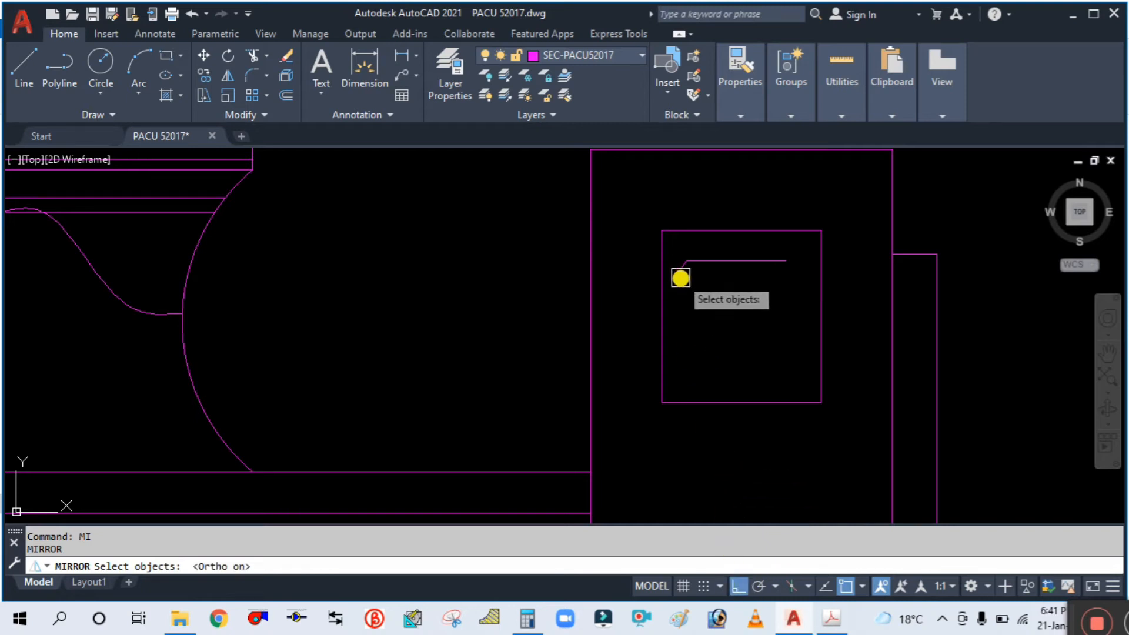
click(677, 273)
key(Return)
click(736, 260)
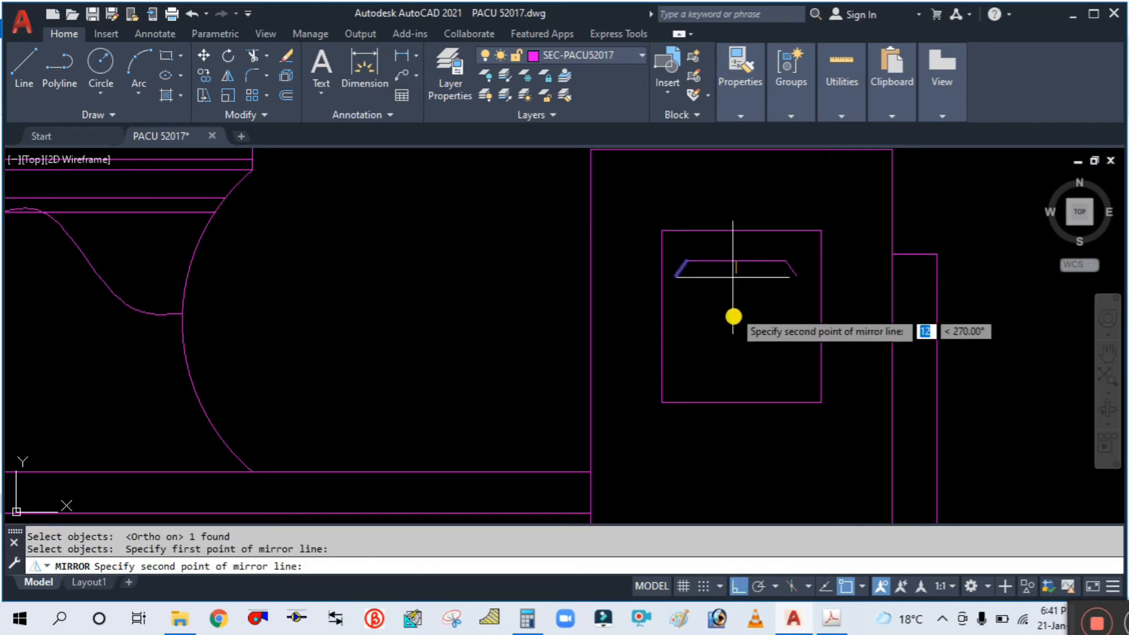
click(733, 348)
key(Escape)
key(Escape)
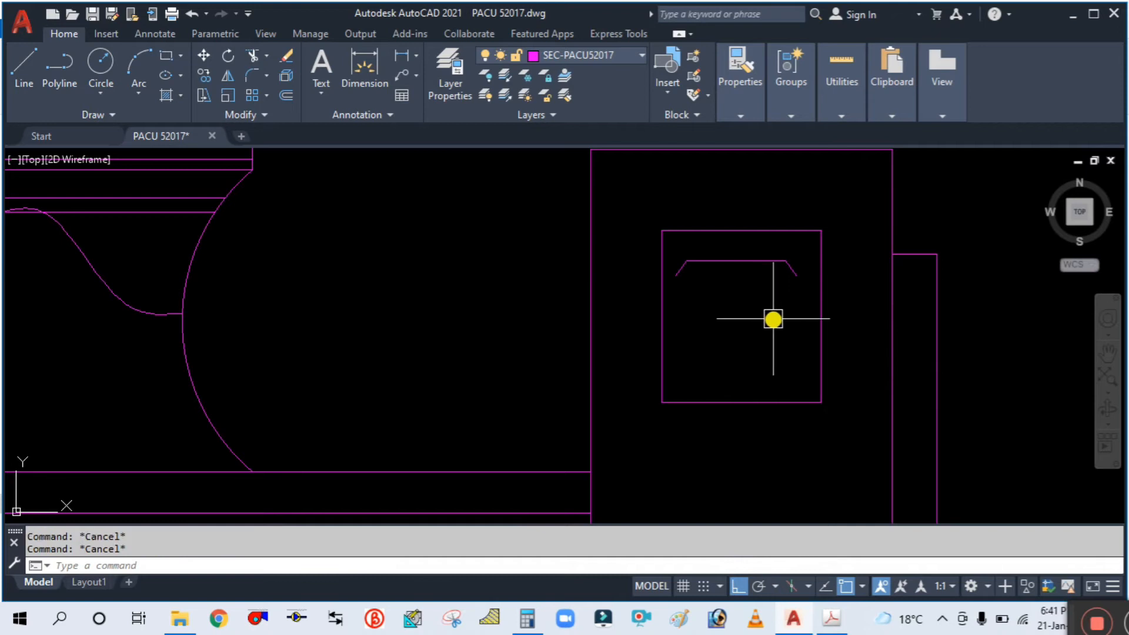
text(co)
key(Return)
key(Escape)
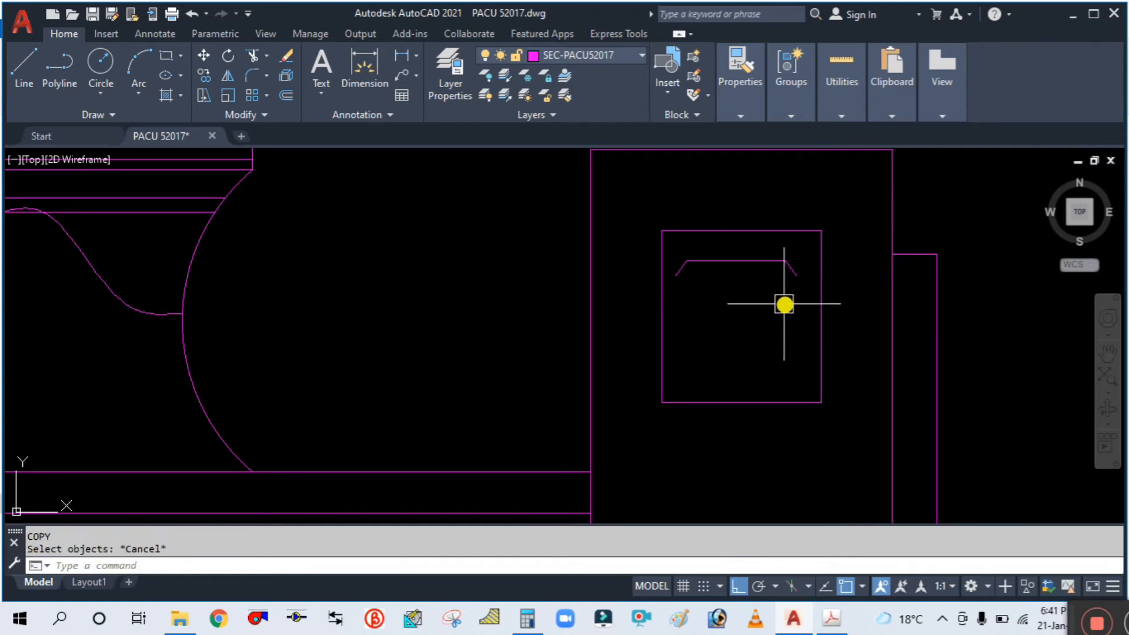
Move the three louver lines about 4 units to the right to centre them in the vent rectangle.
text(m)
key(Return)
scroll(788, 302, up, 2)
click(797, 300)
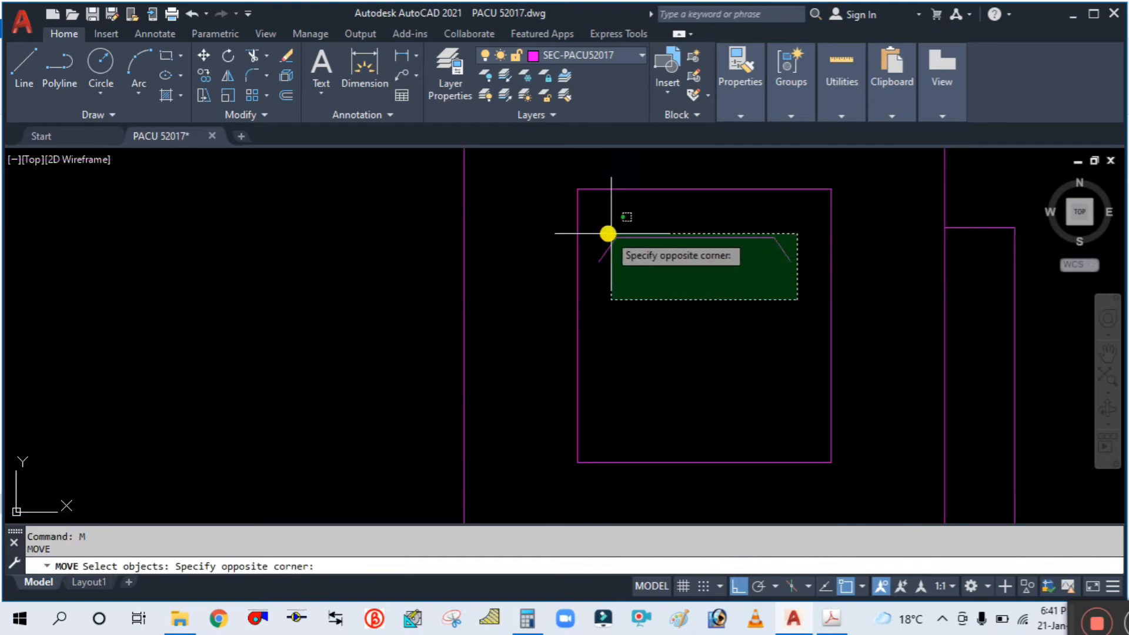
click(596, 222)
key(Return)
click(643, 305)
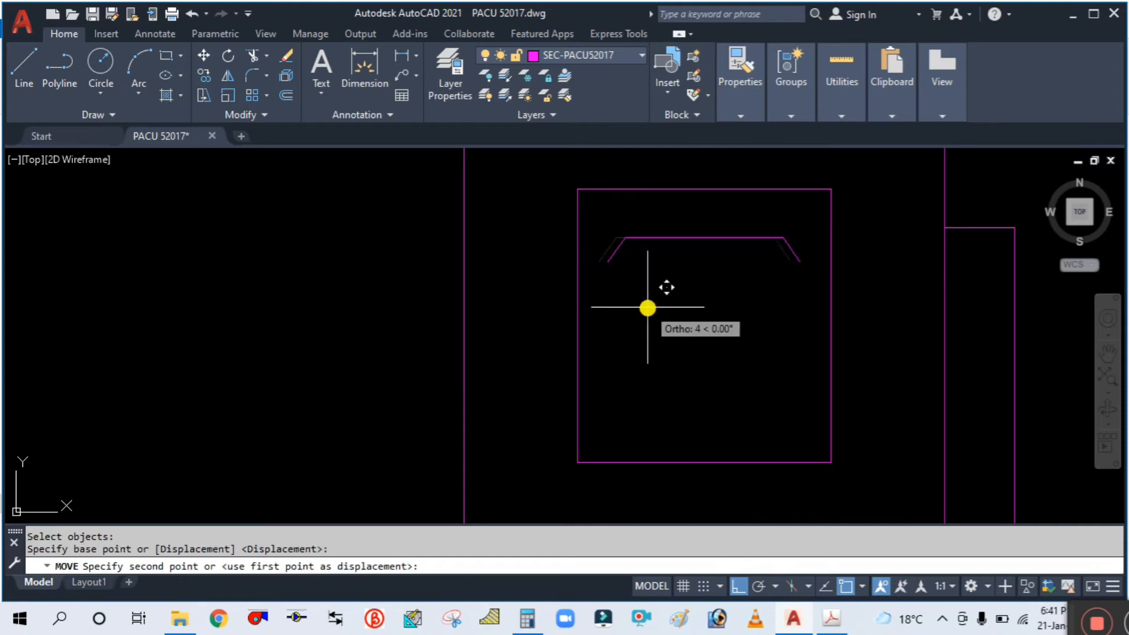
click(662, 308)
key(Escape)
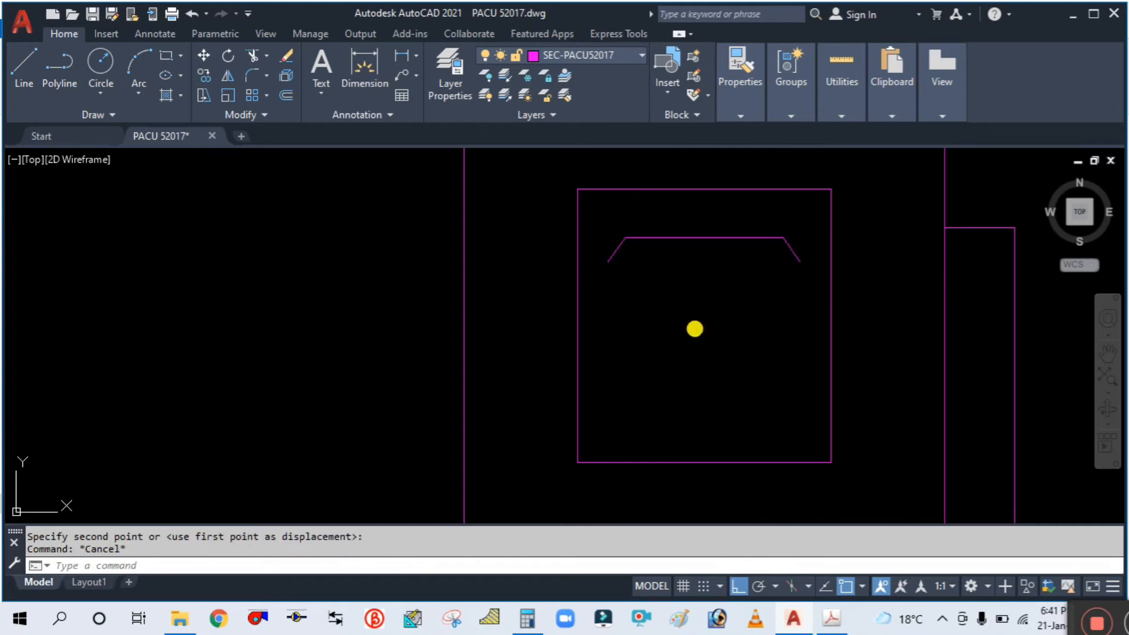
Copy the three-line louver five times straight down to fill the vent rectangle with evenly stacked slats.
text(co)
key(Return)
text(p)
key(Return)
key(Return)
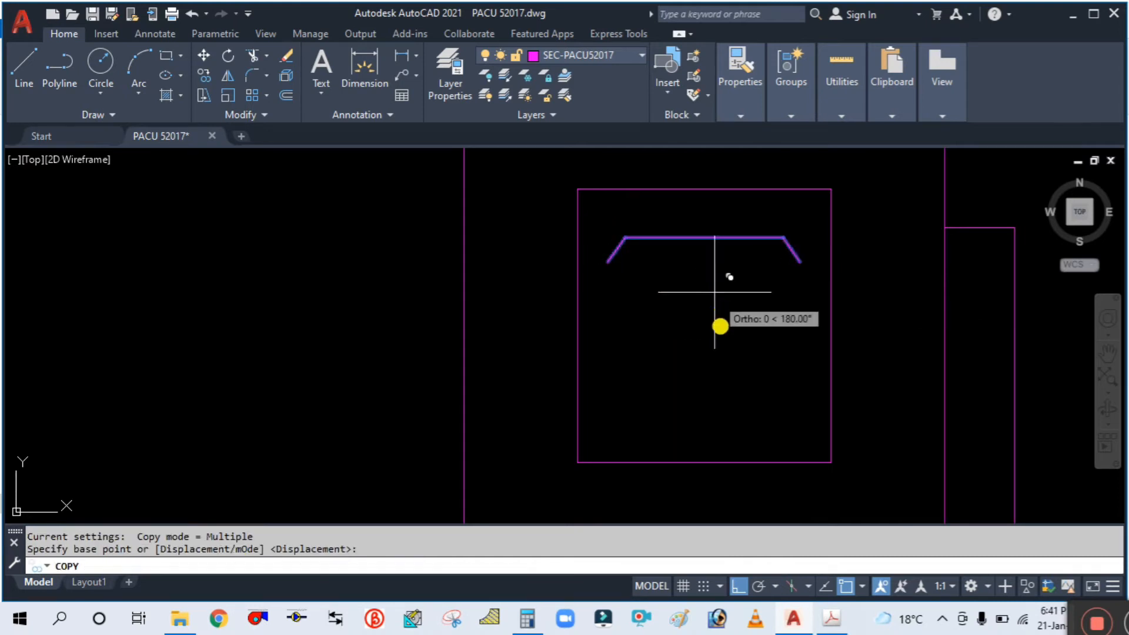
click(714, 292)
click(722, 325)
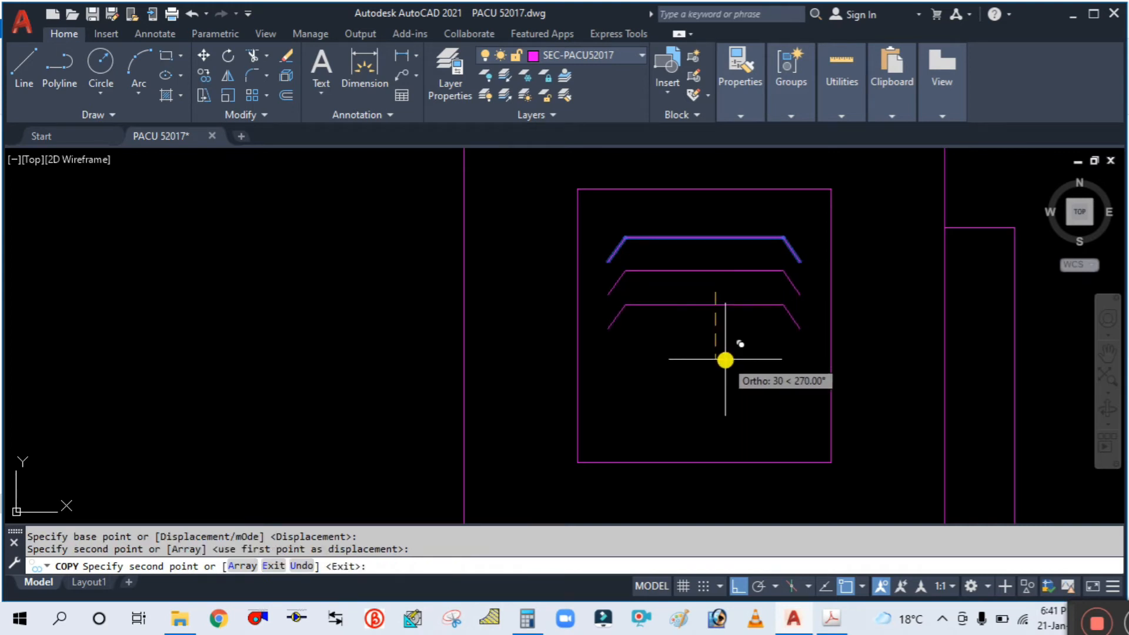
click(725, 360)
click(727, 403)
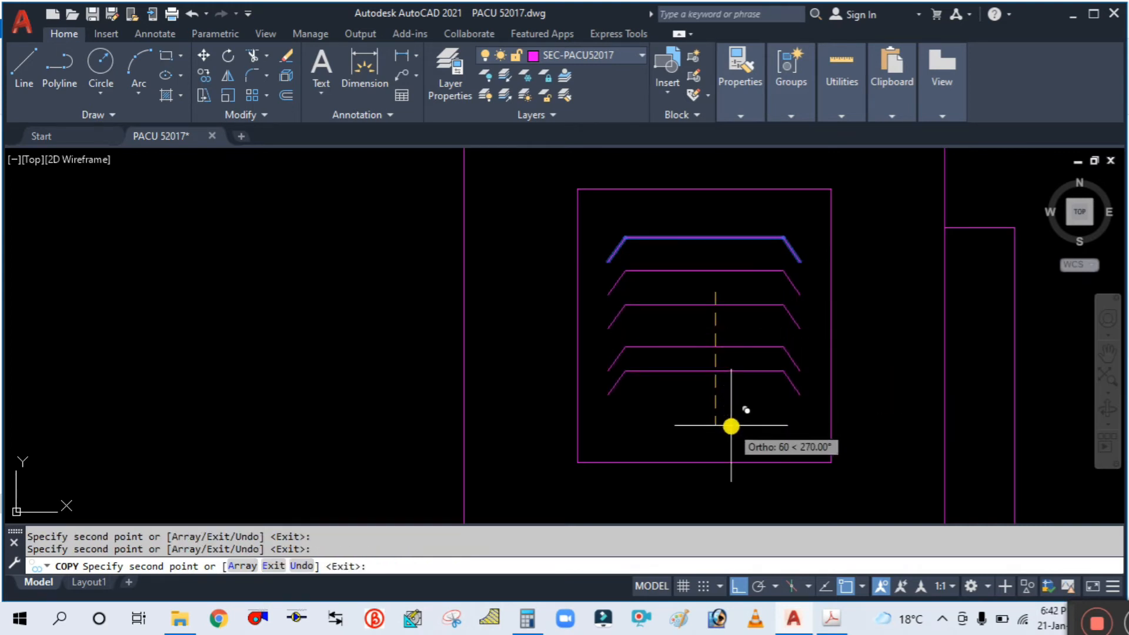
click(731, 437)
click(731, 473)
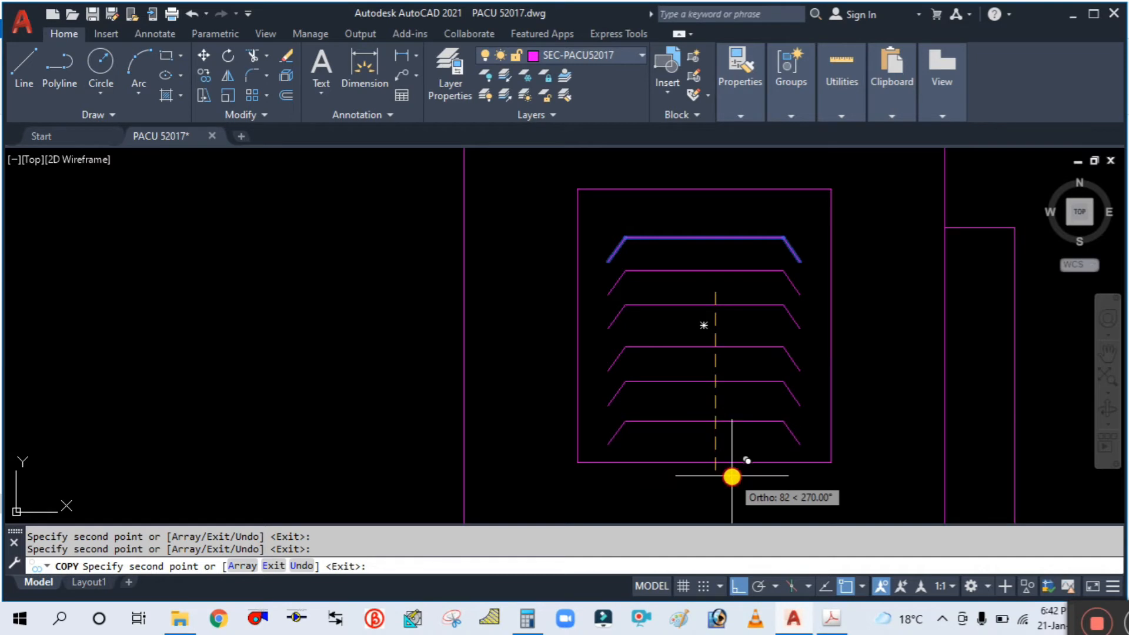
key(Escape)
Copy the vent rectangle with all its louvers straight down to the lower part of the control panel.
scroll(699, 353, down, 4)
scroll(676, 253, down, 3)
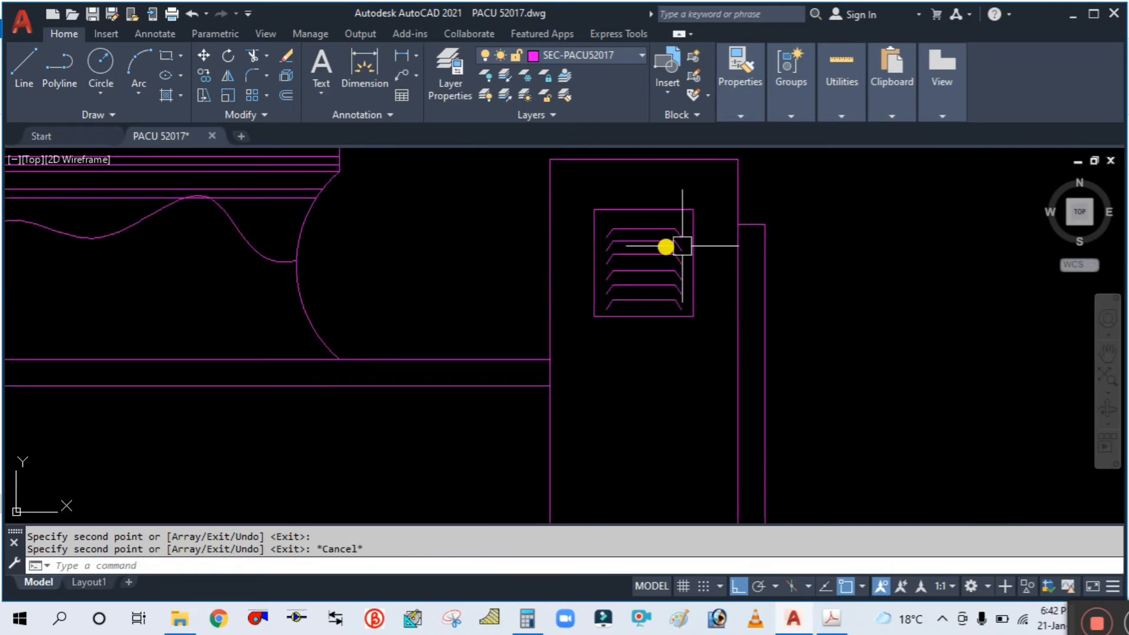
scroll(709, 229, down, 2)
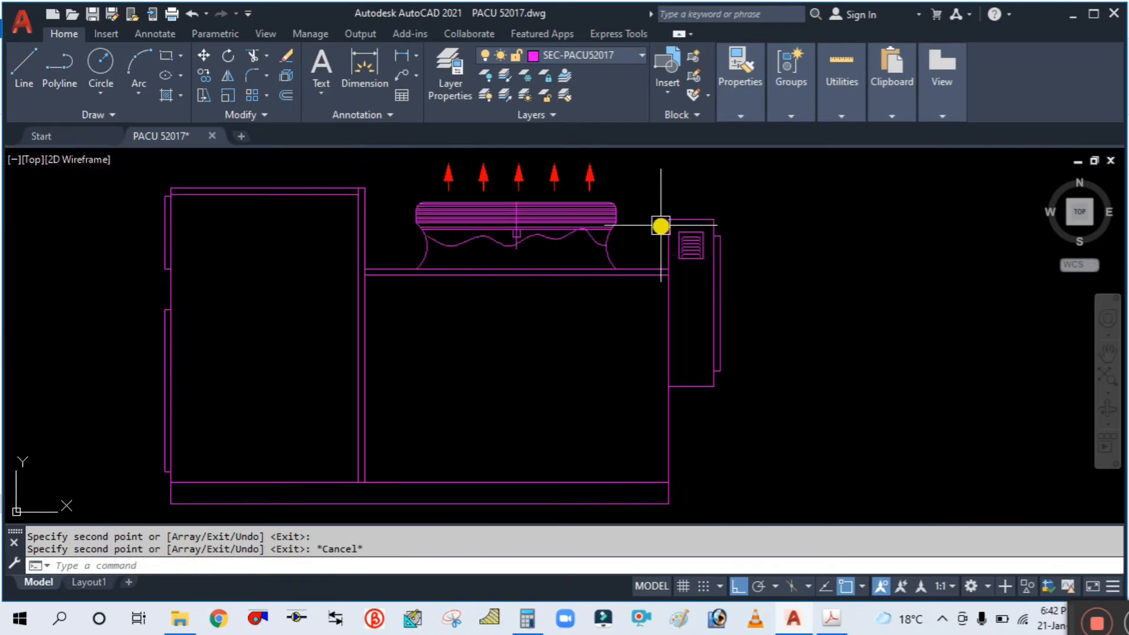
scroll(660, 225, up, 2)
scroll(726, 308, up, 2)
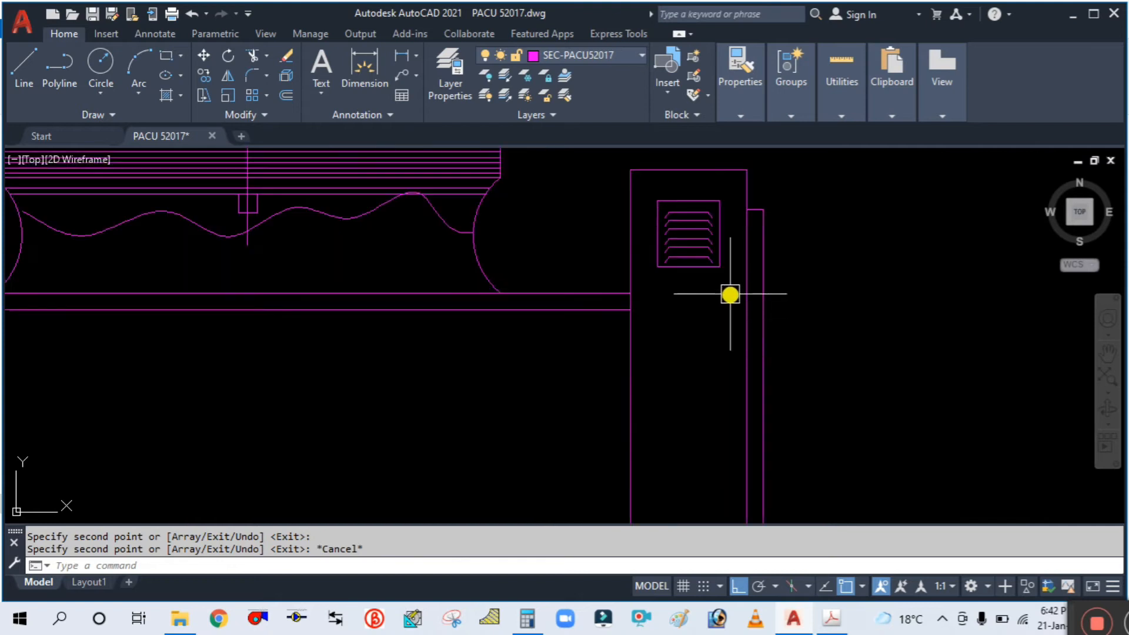
text(co)
key(Return)
scroll(728, 279, up, 2)
click(725, 285)
scroll(716, 285, down, 2)
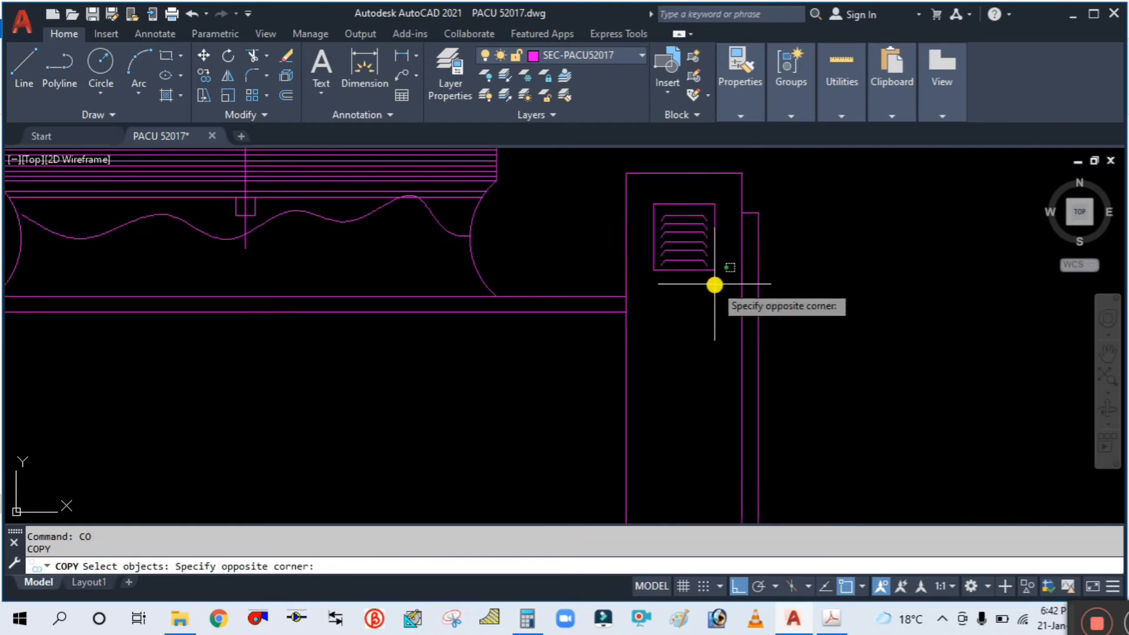
click(644, 189)
scroll(676, 206, down, 4)
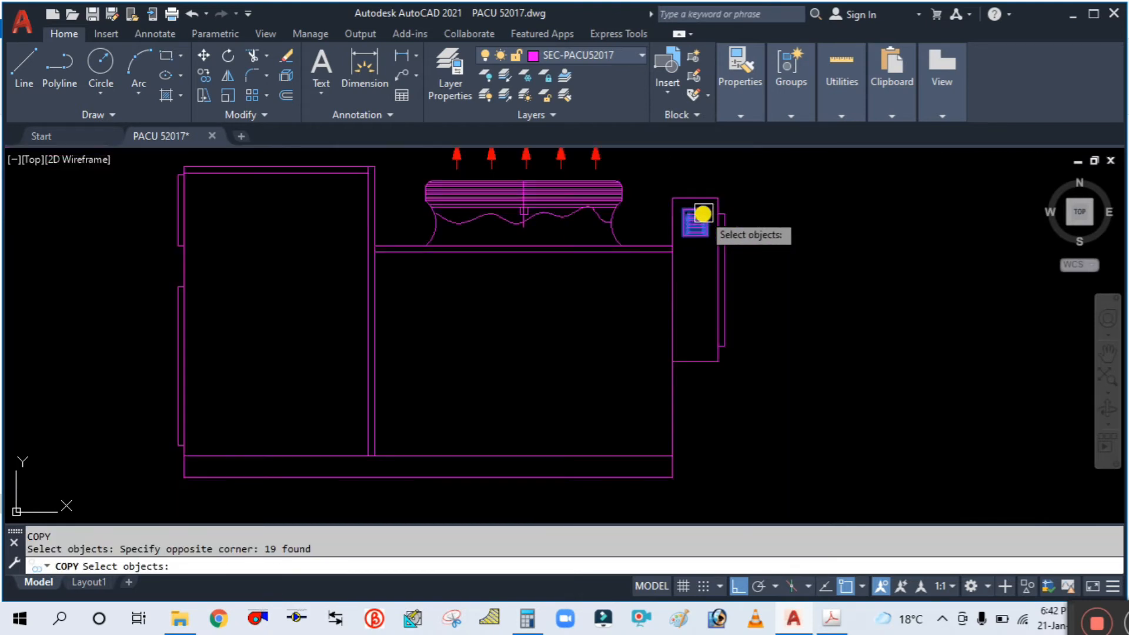
key(Return)
click(811, 221)
click(809, 317)
key(Escape)
Check the elevation in PACV52017.pdf in Adobe Acrobat Pro, and in AutoCAD draw a vertical line from roof to base near the condenser section's left side.
middle_drag(786, 257, 839, 297)
click(831, 618)
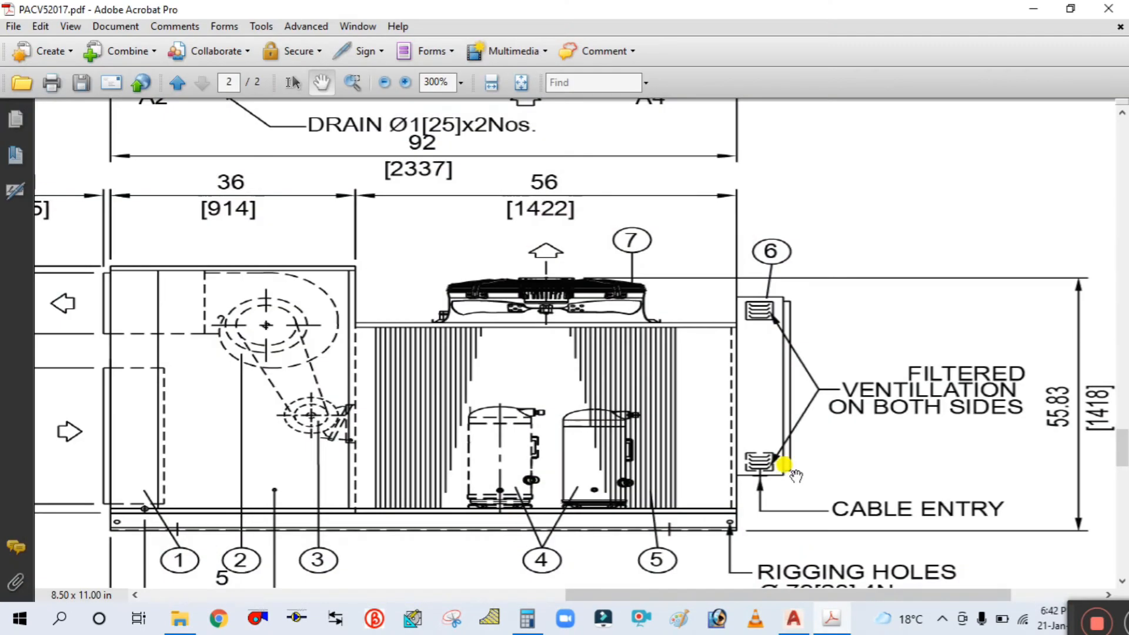
click(834, 618)
middle_drag(596, 407, 675, 364)
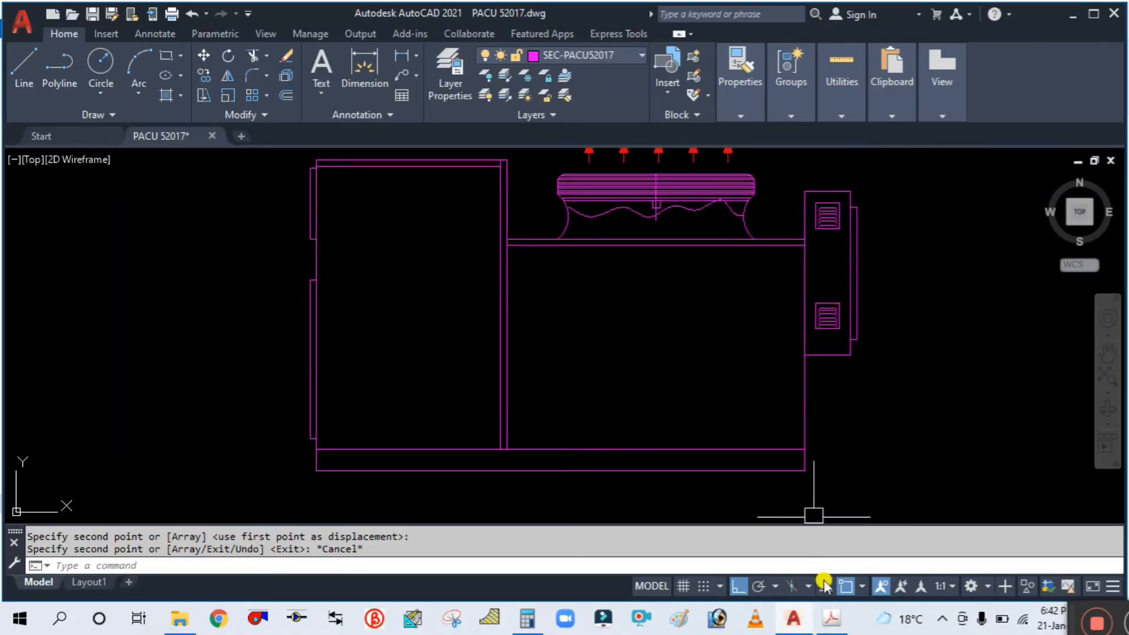
click(841, 620)
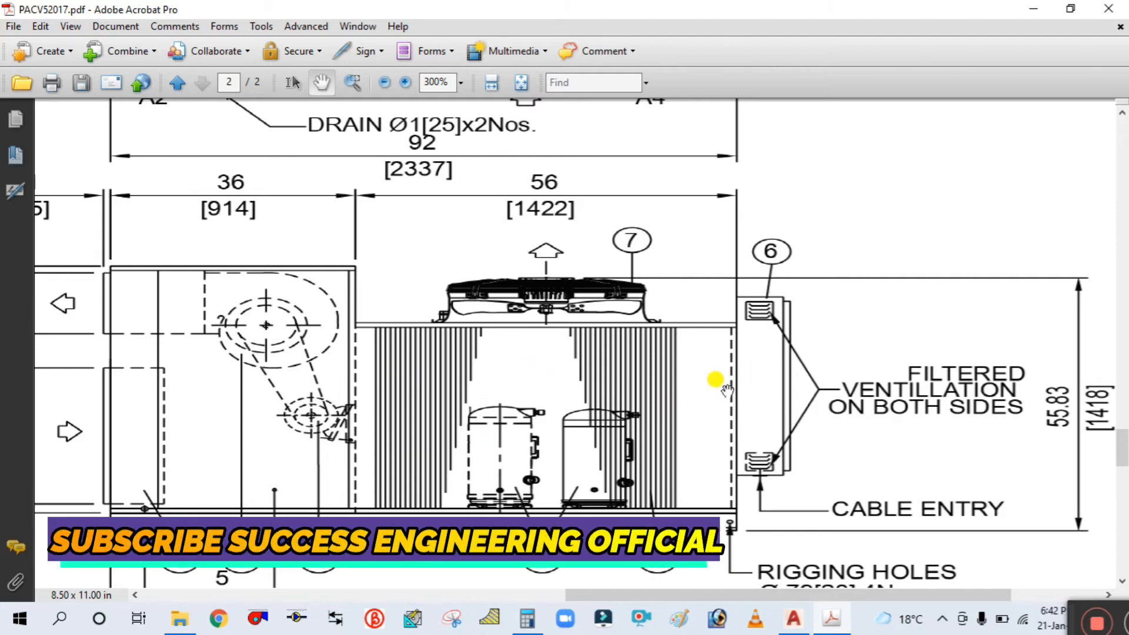
click(831, 623)
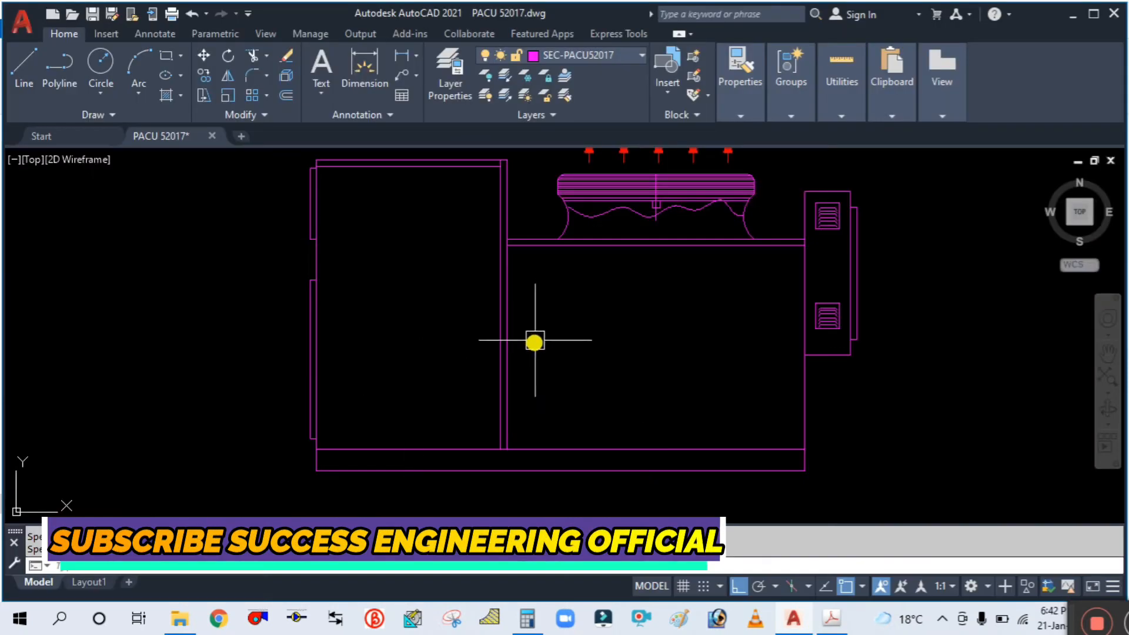
text(l)
key(Return)
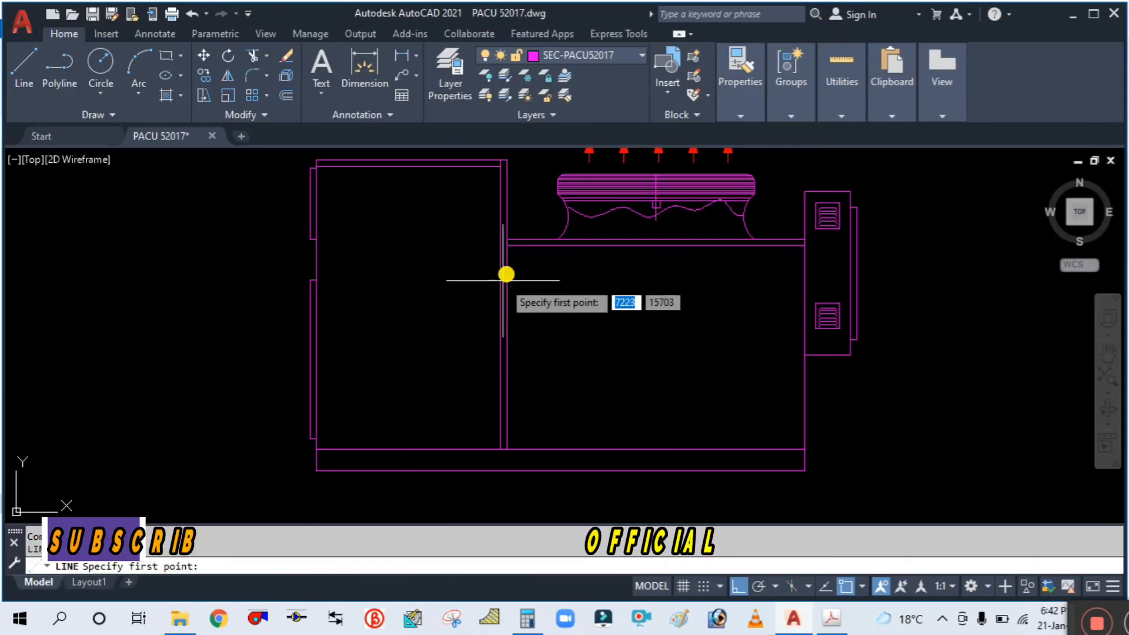
click(527, 249)
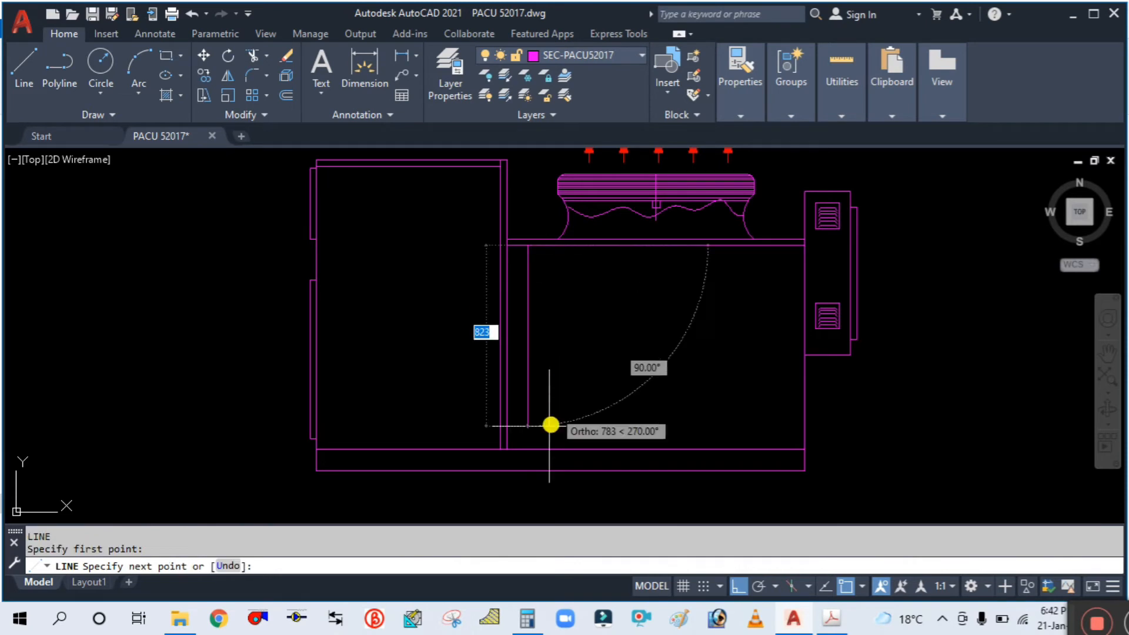
click(526, 449)
key(Escape)
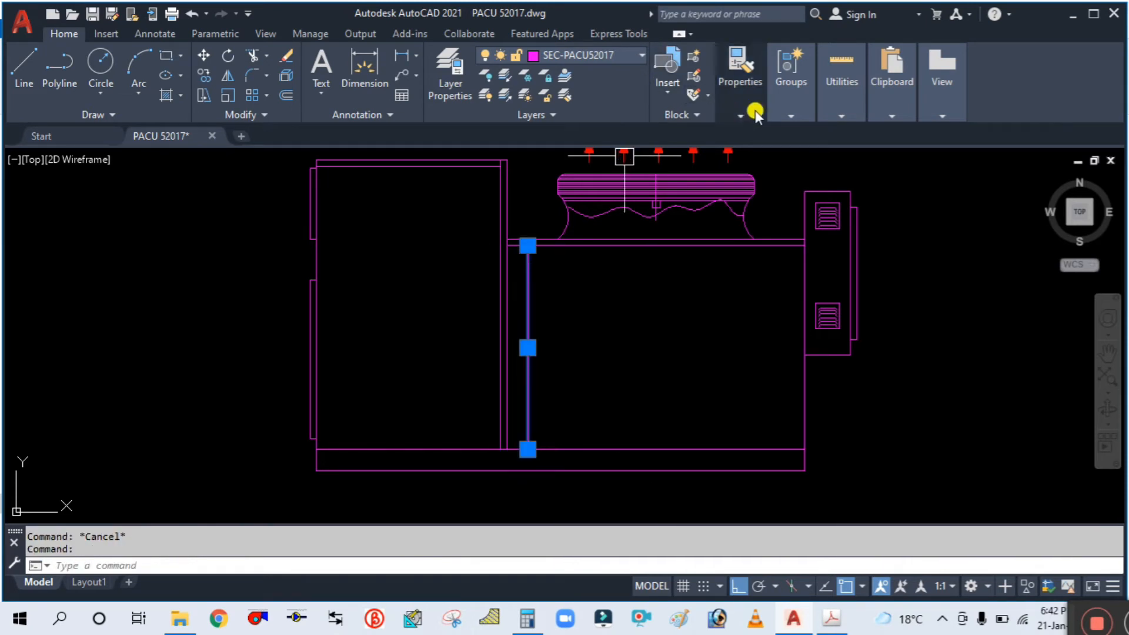
key(Escape)
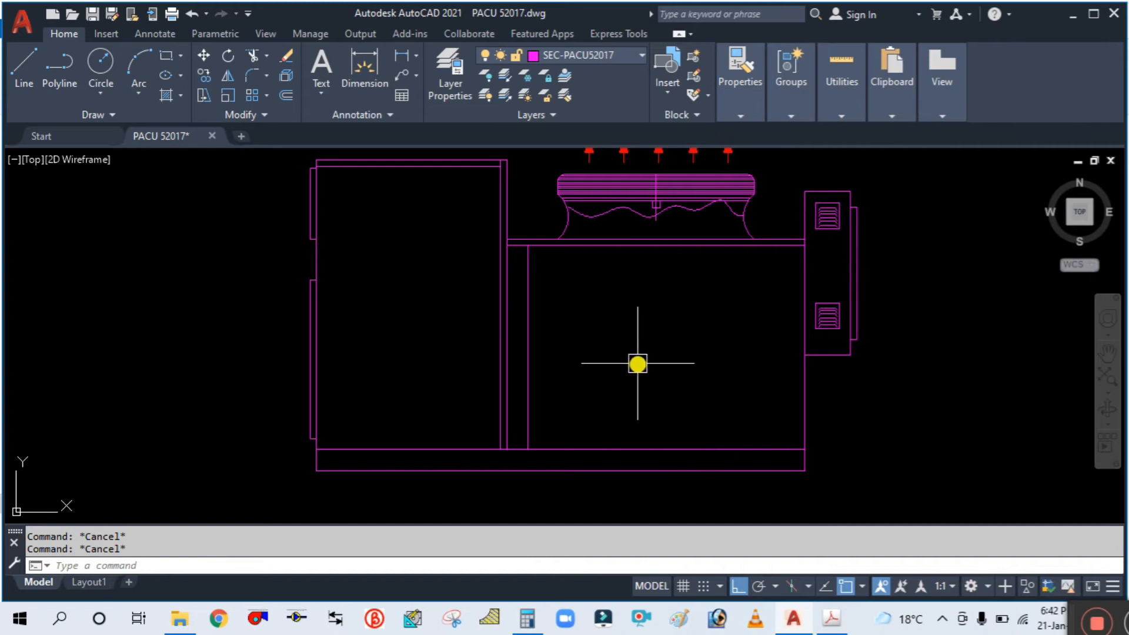
Examine the condenser section's vertical coil lines in PACV52017.pdf in Adobe Acrobat Pro and return to AutoCAD.
click(826, 620)
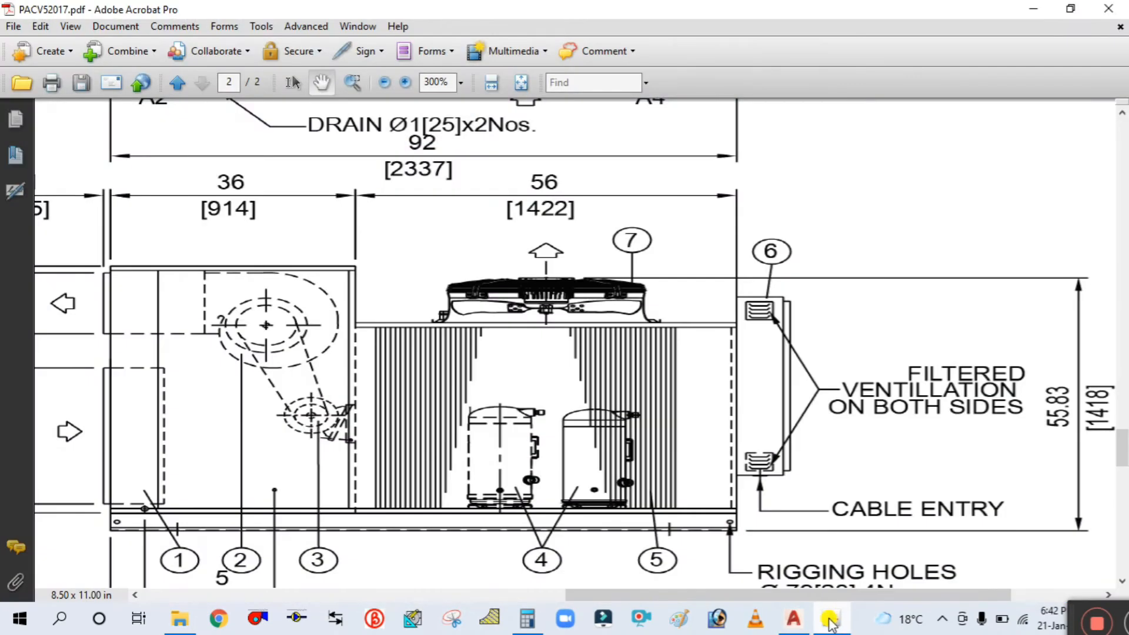
click(830, 621)
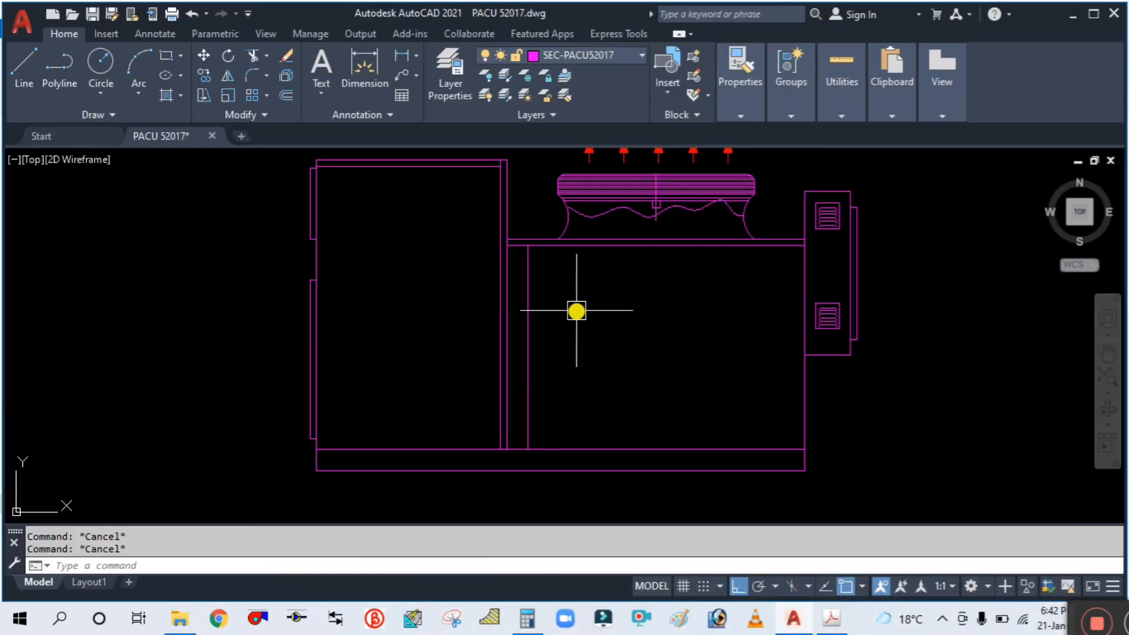
Offset the vertical line near the condenser section's left side by 15 toward the right.
text(o)
key(Return)
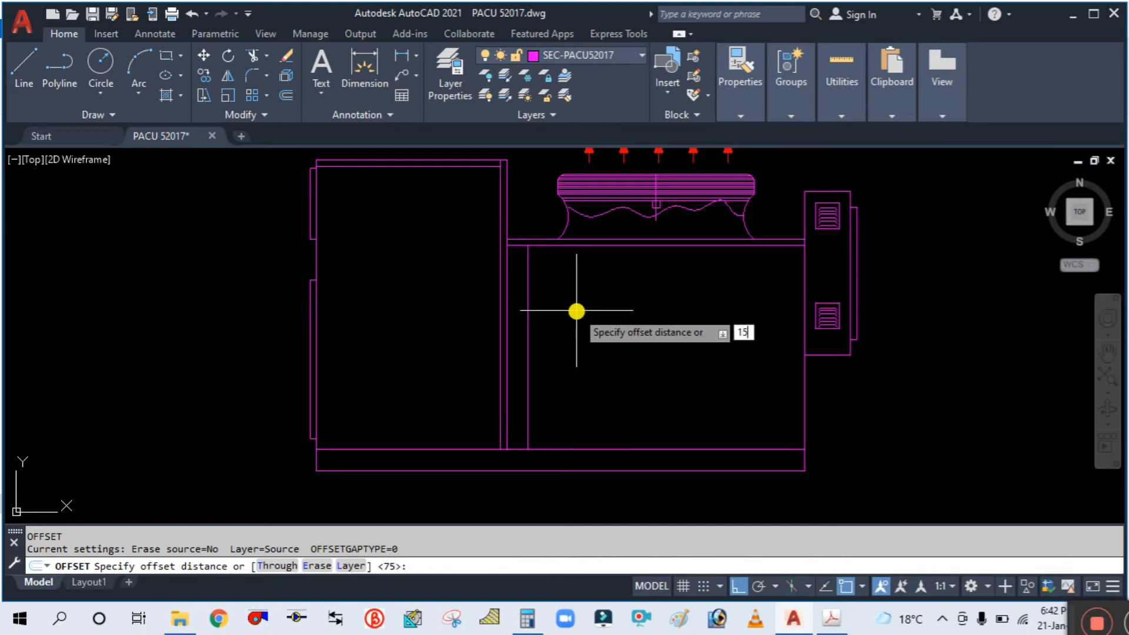
key(Return)
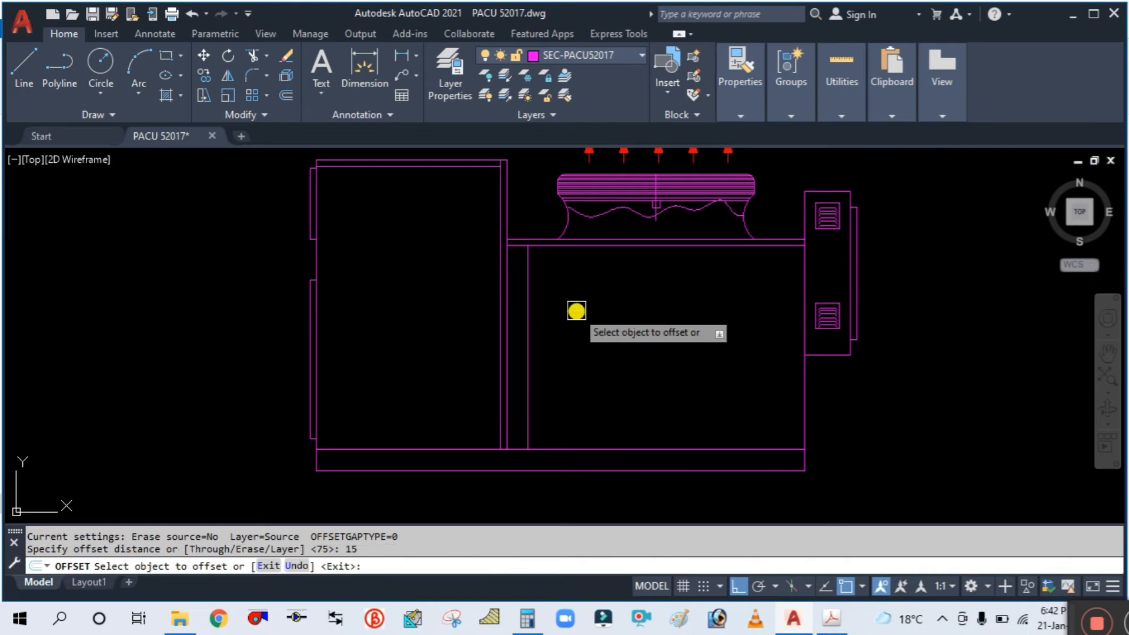
click(533, 305)
click(605, 310)
scroll(514, 305, up, 2)
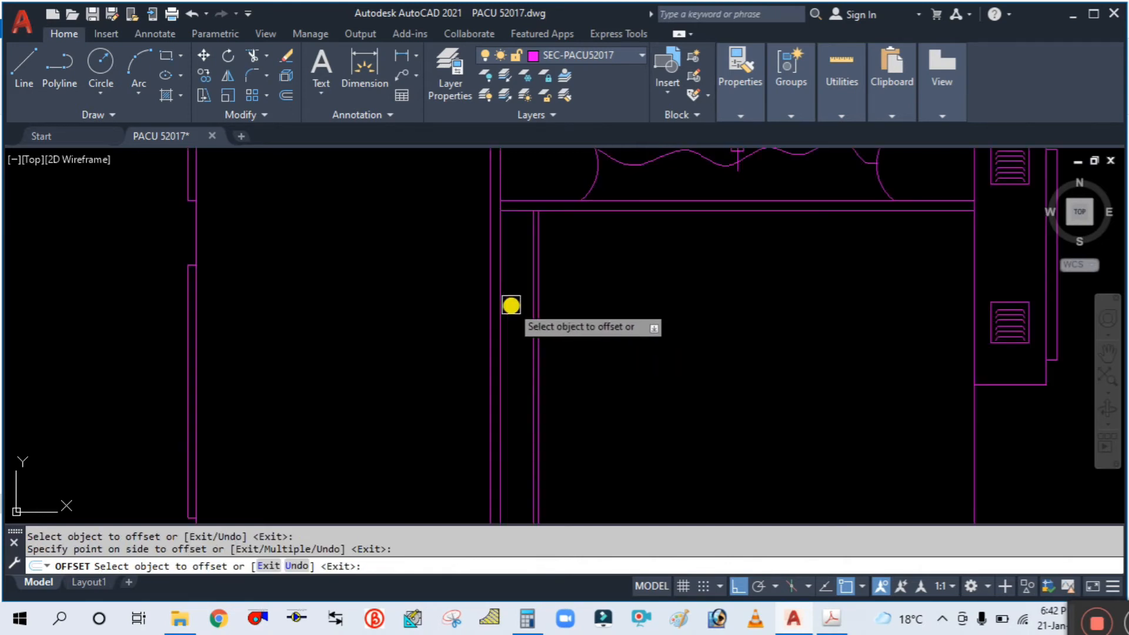
scroll(537, 290, up, 2)
key(Escape)
Erase the copy offset 15 from the condenser section's vertical line.
scroll(547, 297, down, 3)
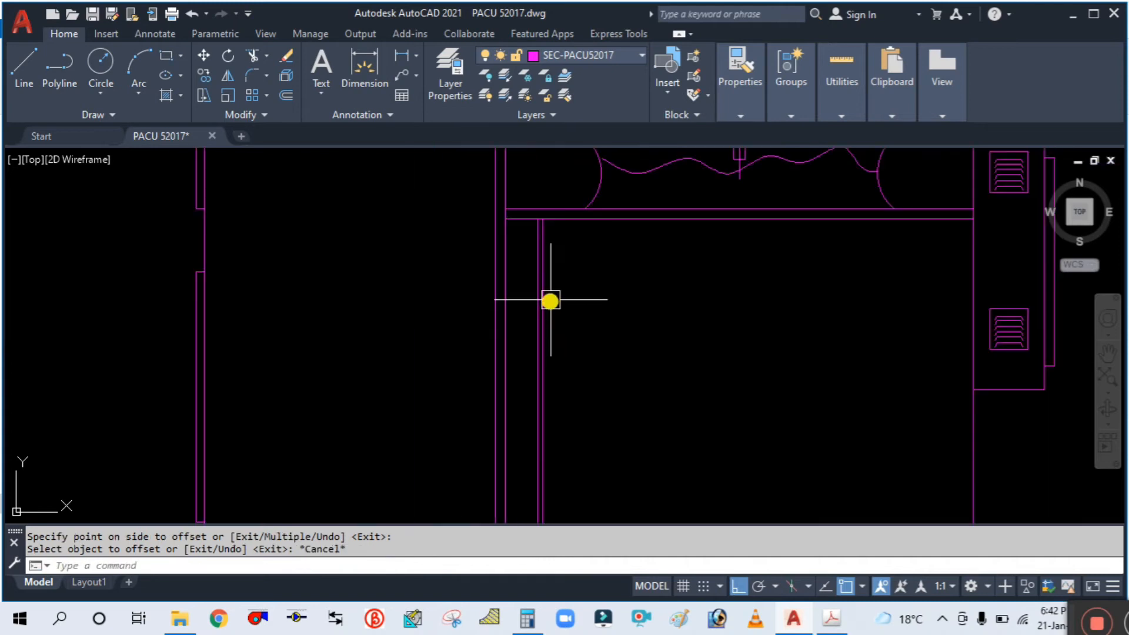
scroll(544, 294, up, 1)
click(542, 287)
text(e)
key(Return)
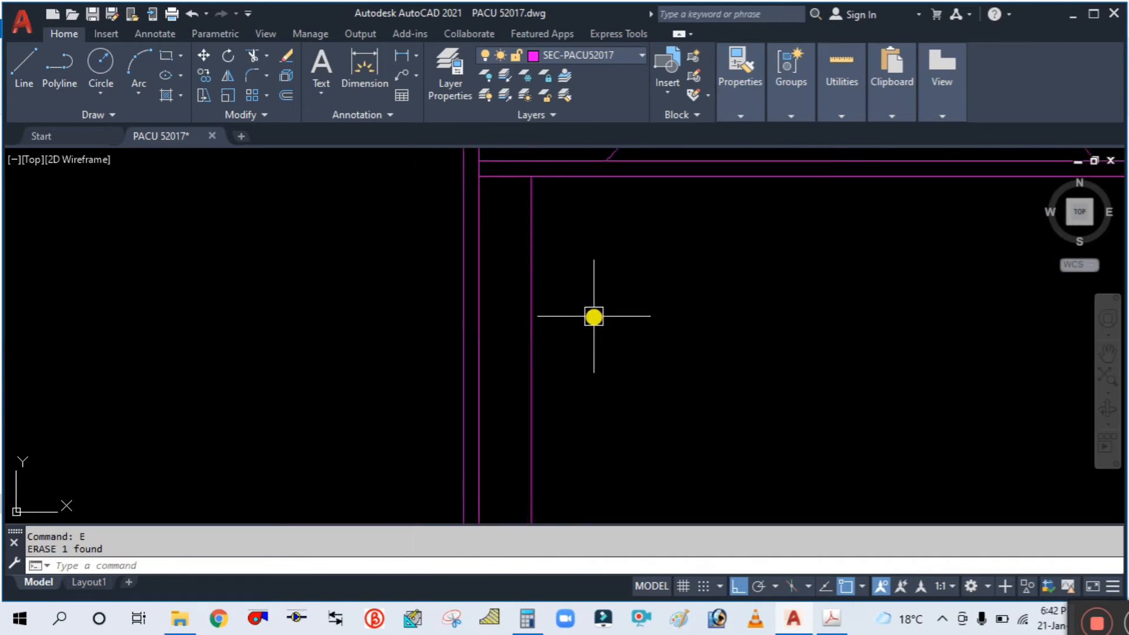
Offset the vertical line near the condenser section's left side by 20 toward the right.
text(o)
key(Return)
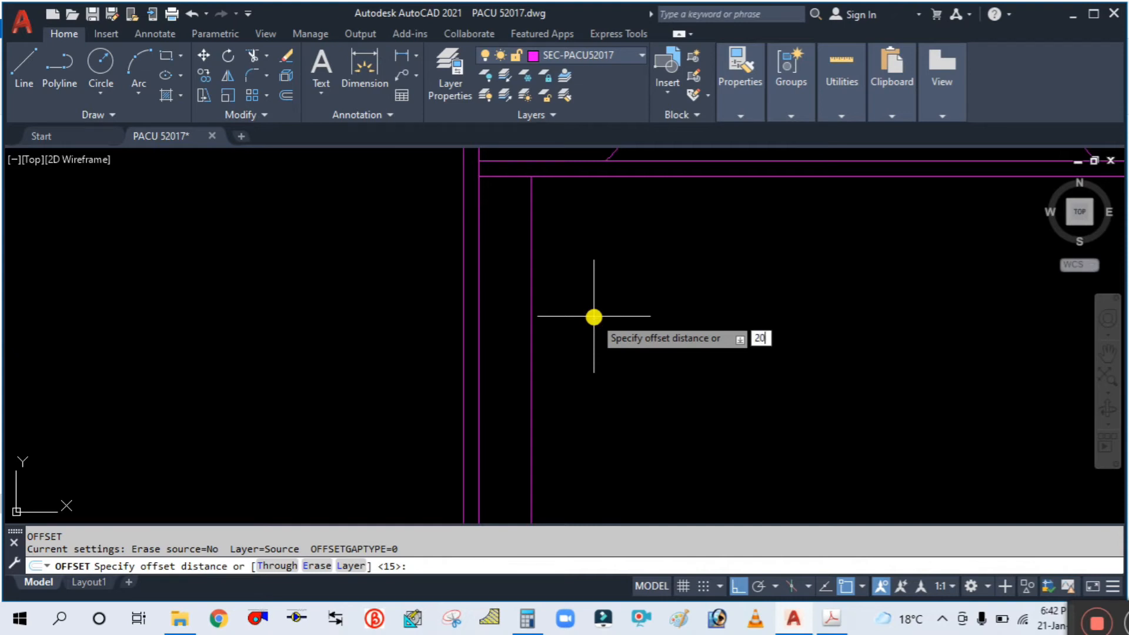
key(Return)
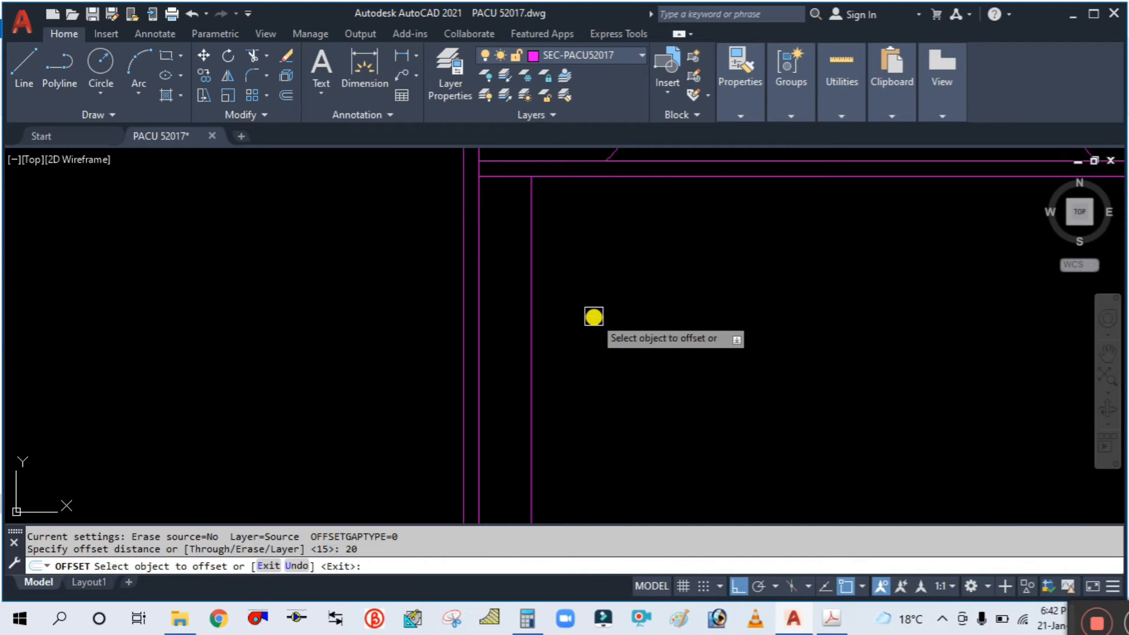
click(531, 335)
key(Escape)
scroll(577, 265, down, 3)
scroll(576, 267, up, 2)
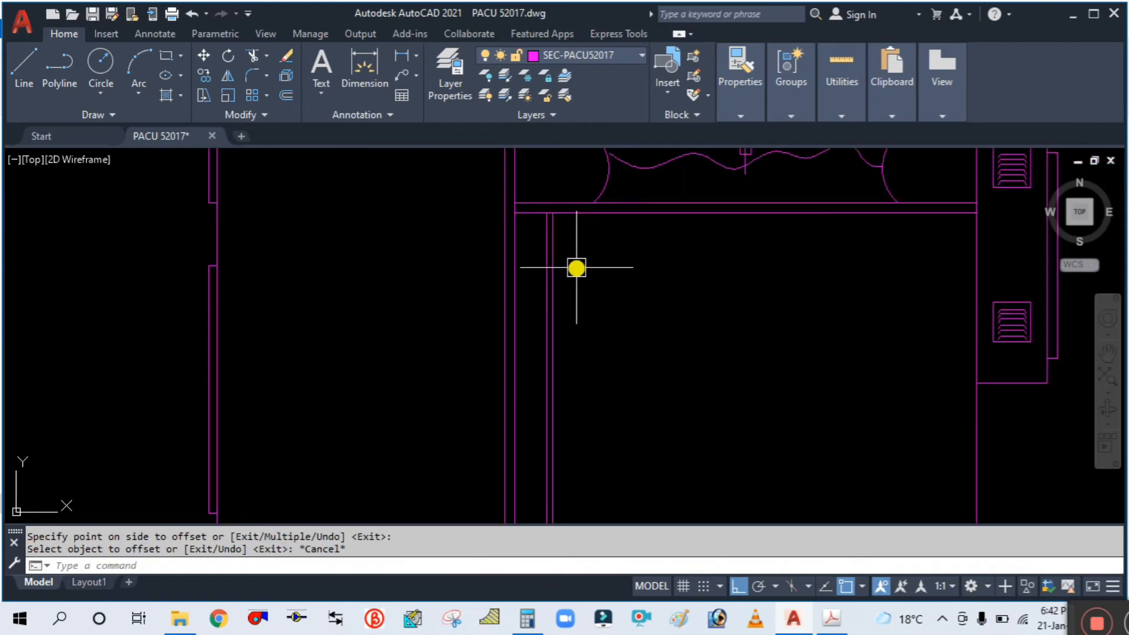
Offset the new vertical line repeatedly to the right at 20 spacing with the Multiple option, filling the condenser section almost to its right edge.
key(Escape)
key(Return)
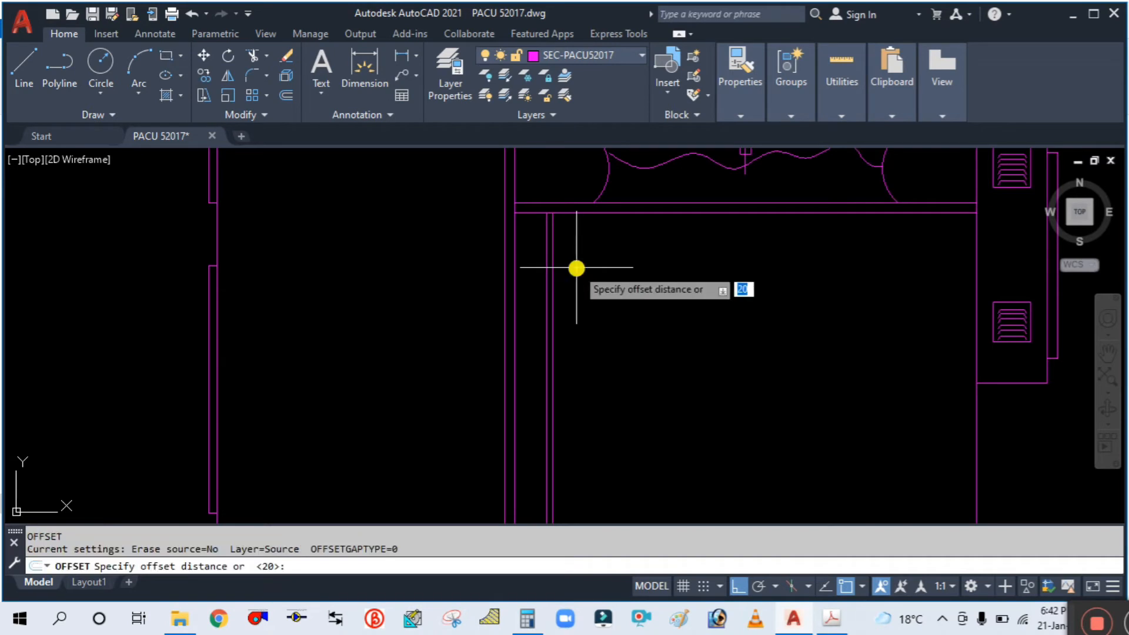
key(Return)
scroll(559, 292, up, 5)
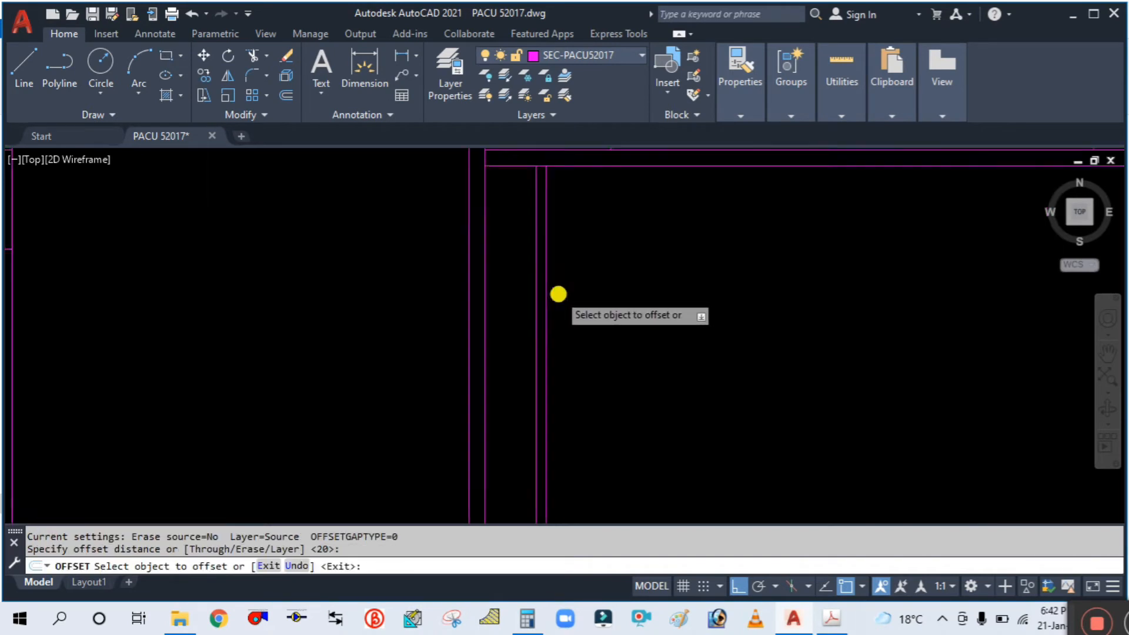
click(540, 275)
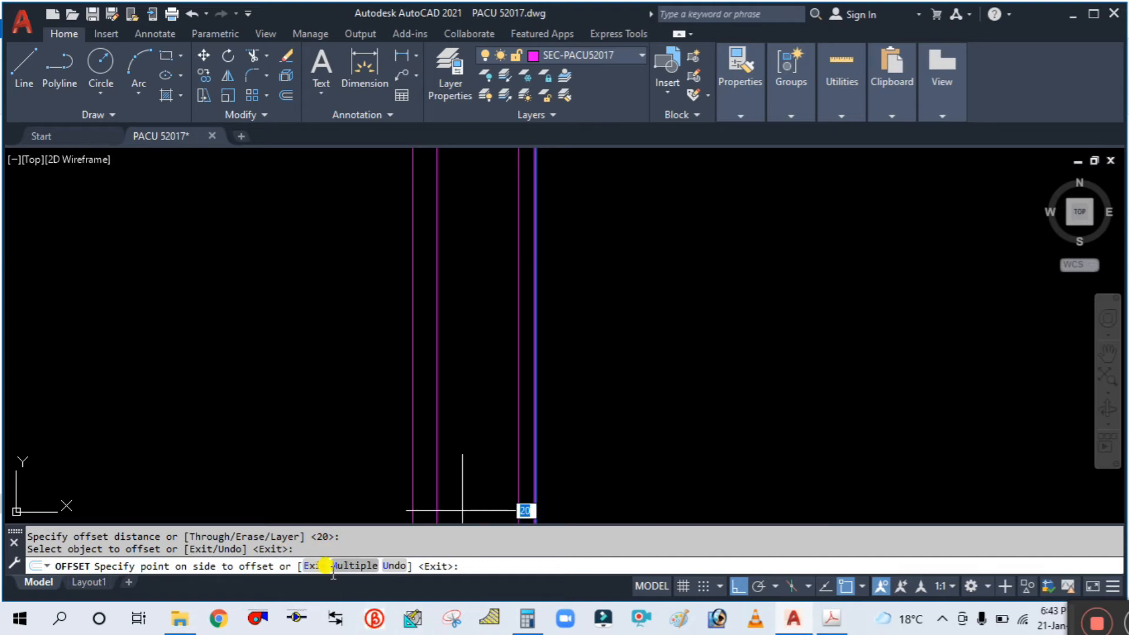
text(m)
key(Return)
click(705, 322)
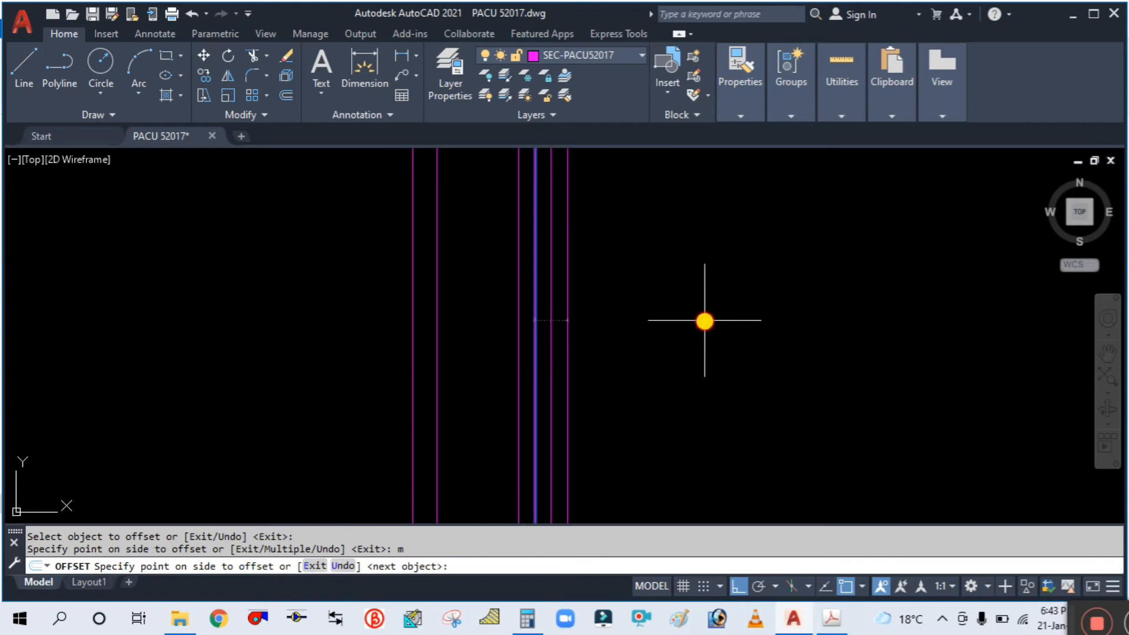
click(757, 349)
click(762, 349)
click(773, 356)
scroll(779, 359, down, 3)
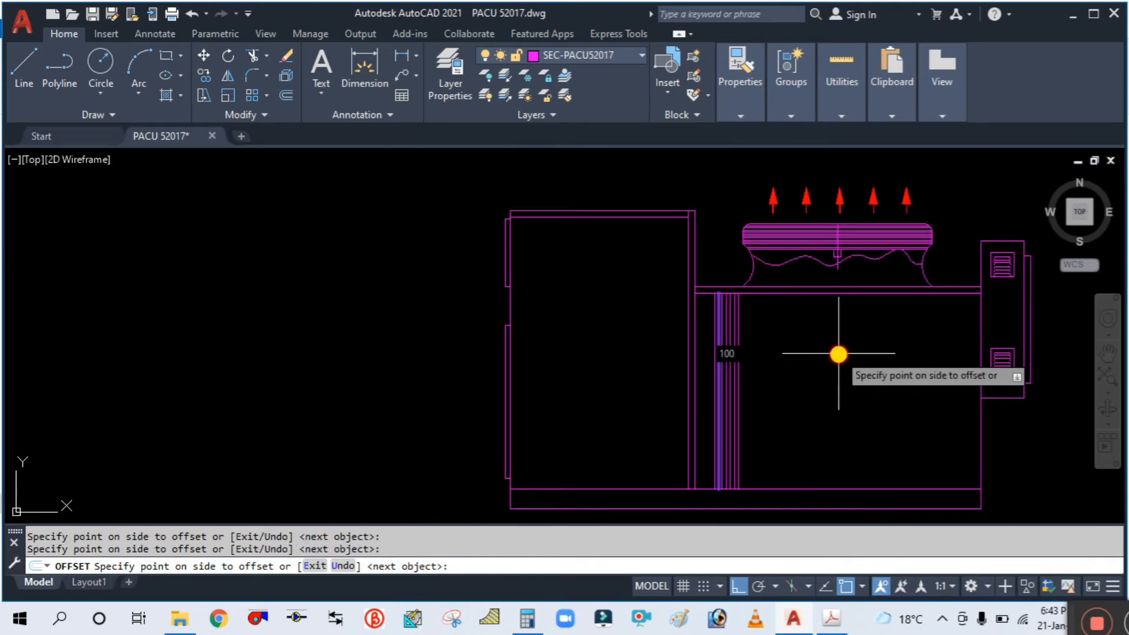
click(938, 377)
click(941, 378)
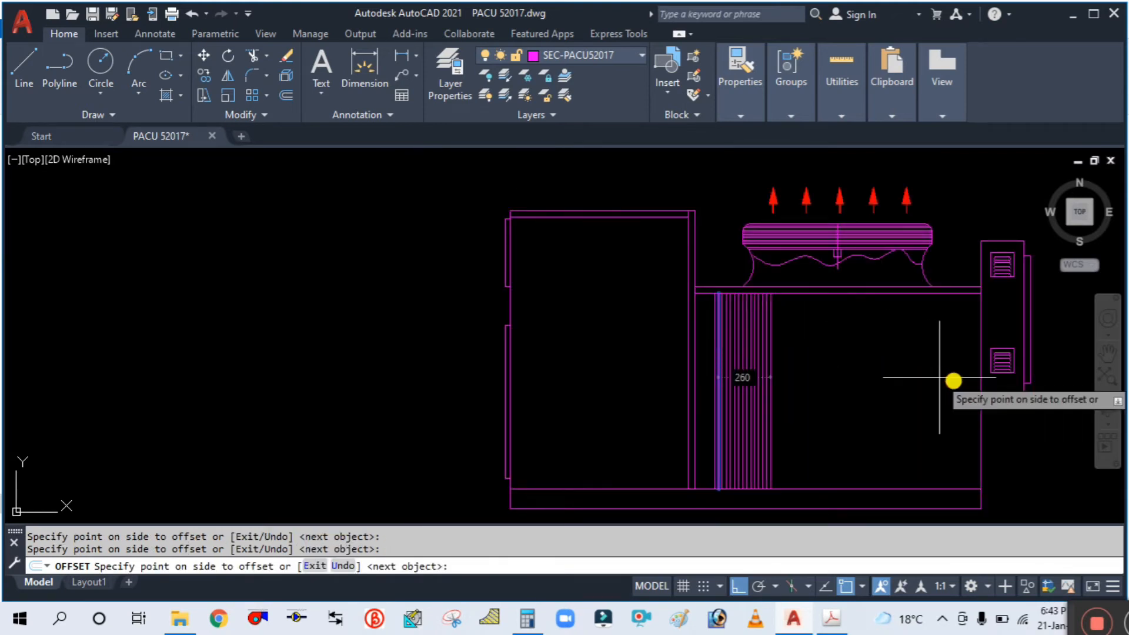
click(964, 380)
click(972, 381)
middle_drag(879, 359, 754, 355)
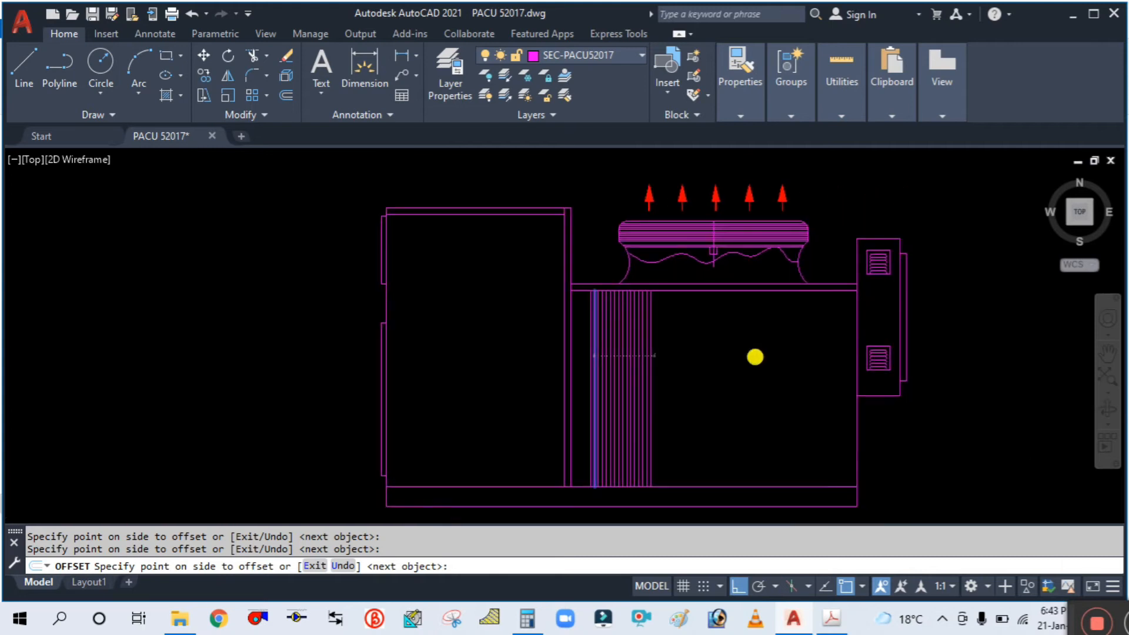
click(811, 373)
click(812, 373)
click(811, 374)
click(812, 375)
click(812, 374)
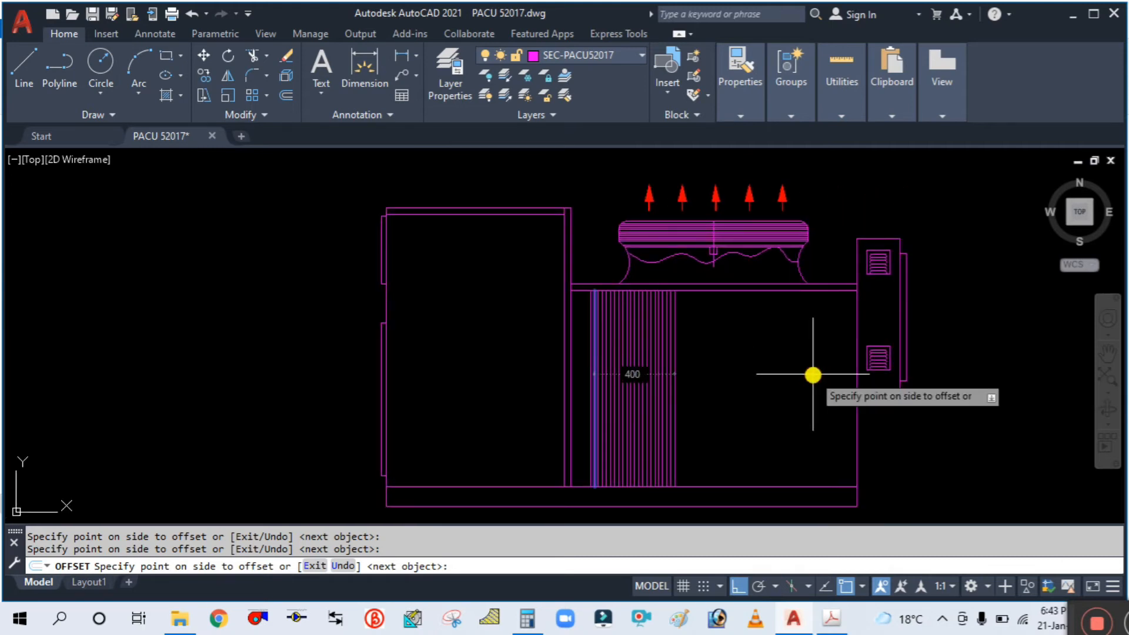
click(813, 374)
click(830, 382)
click(831, 383)
scroll(829, 382, down, 5)
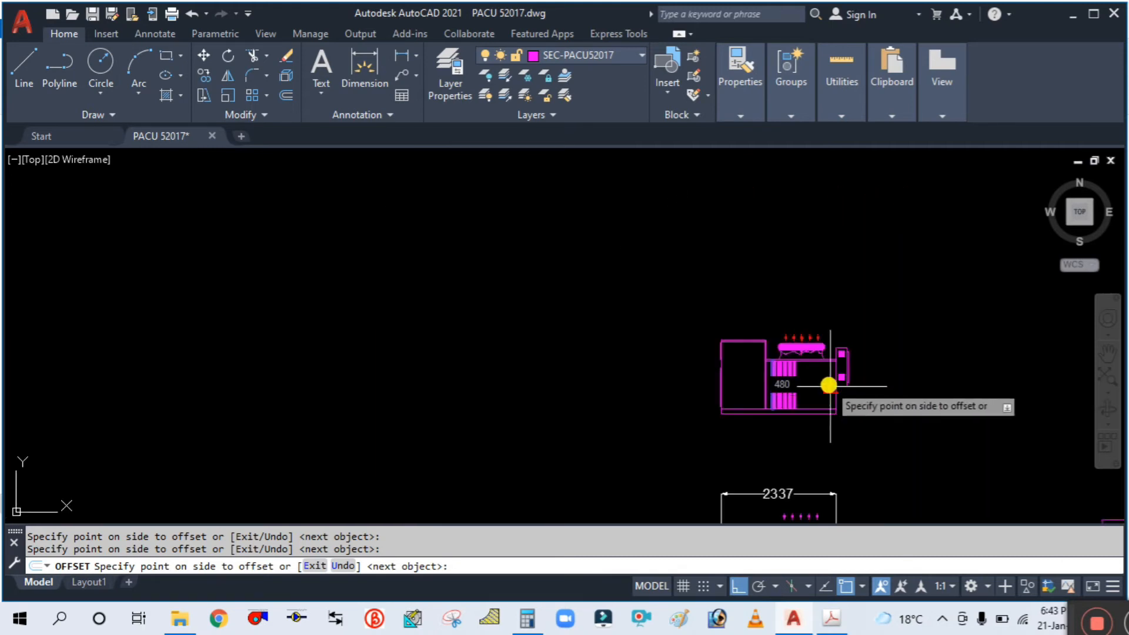
scroll(899, 383, up, 5)
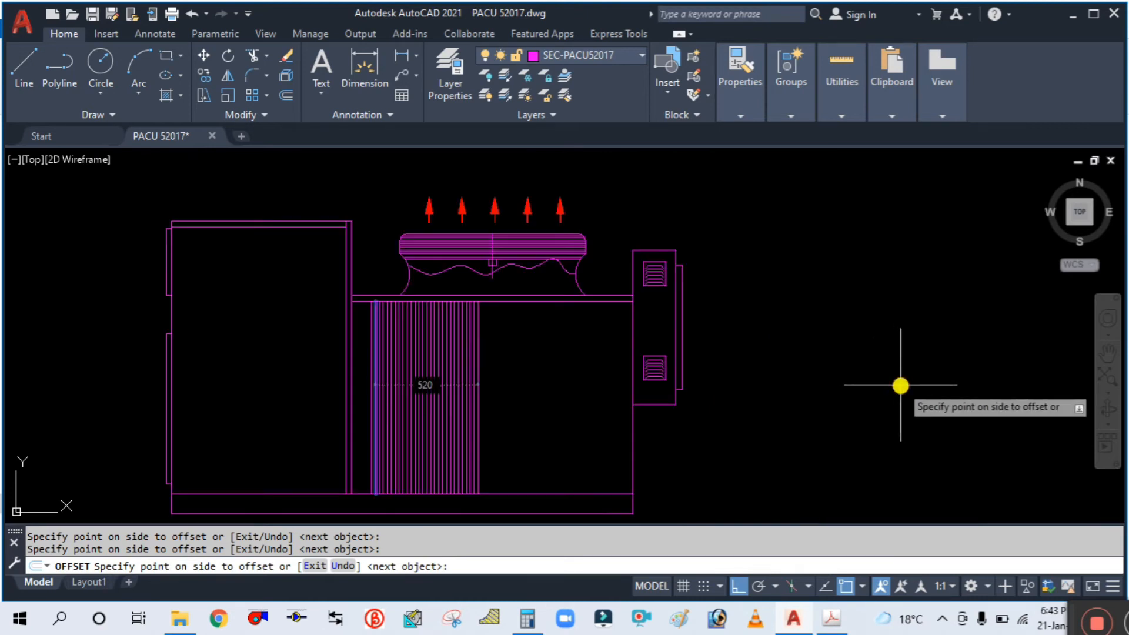
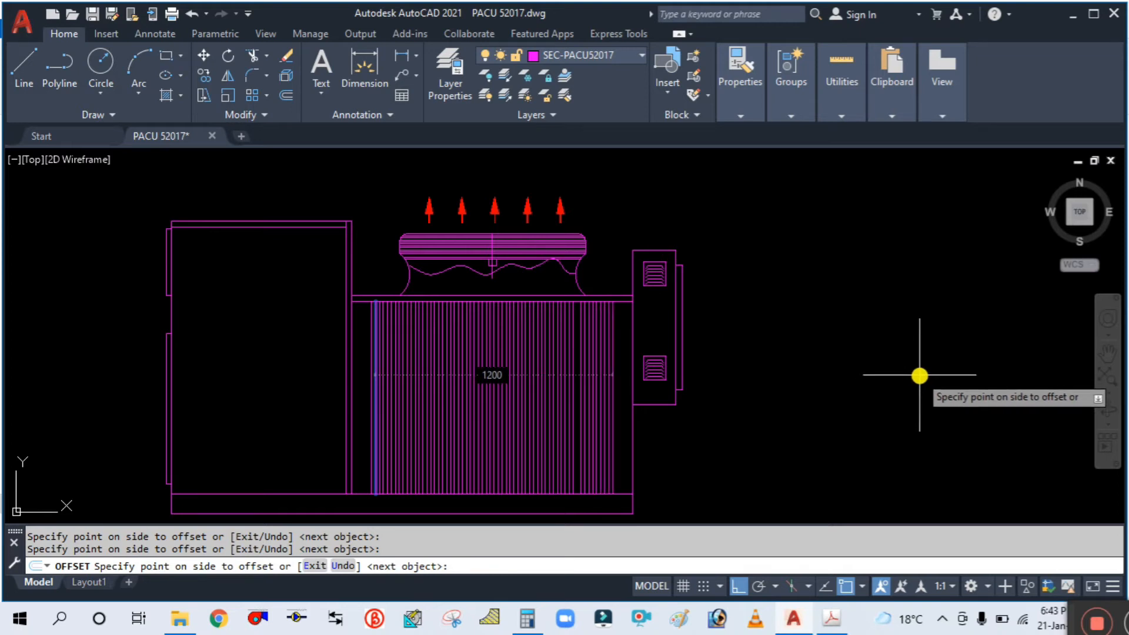
key(Escape)
scroll(651, 353, up, 2)
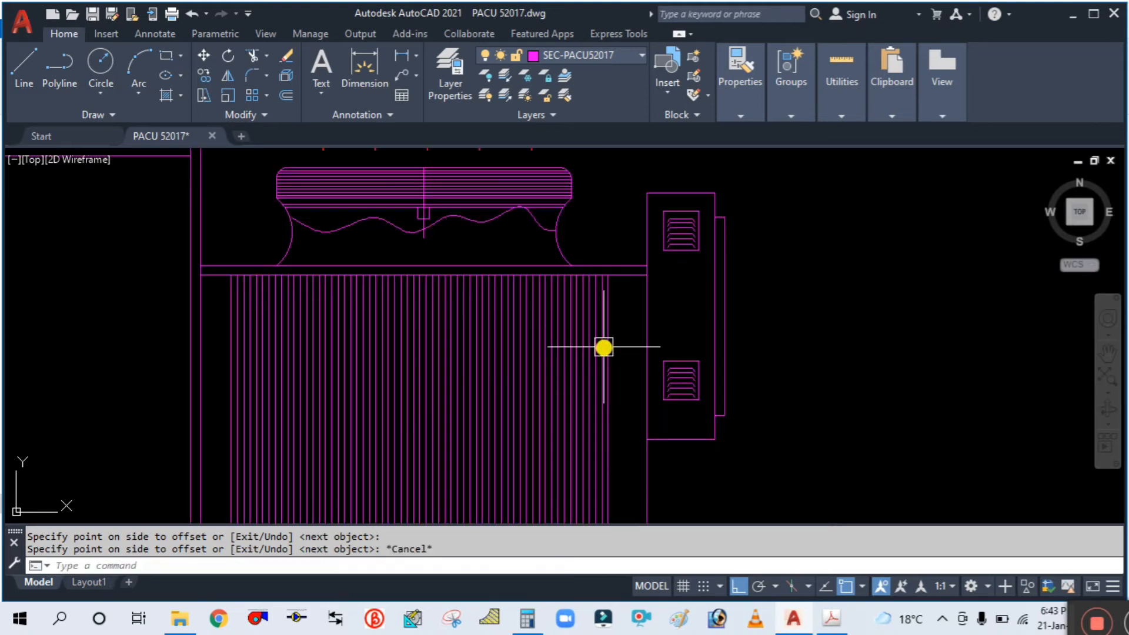
middle_drag(605, 345, 746, 321)
scroll(682, 306, down, 2)
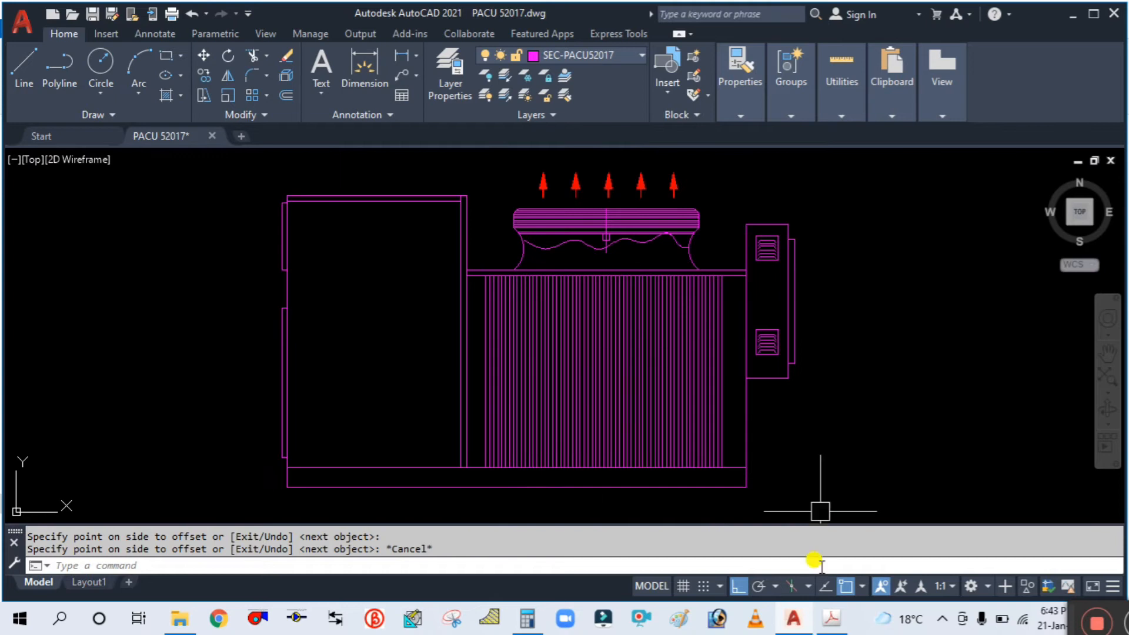
Check the coil pattern in PACV52017.pdf in Adobe Acrobat Pro, and in AutoCAD draw a line slanting up-right across the left coil lines, base to roof.
click(829, 622)
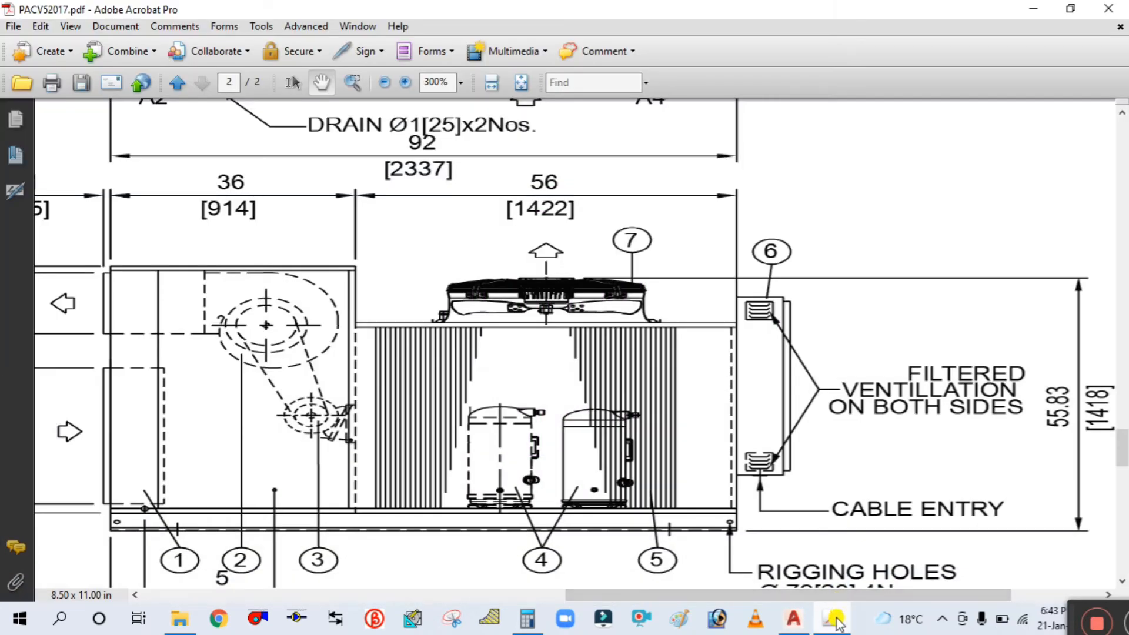
click(834, 621)
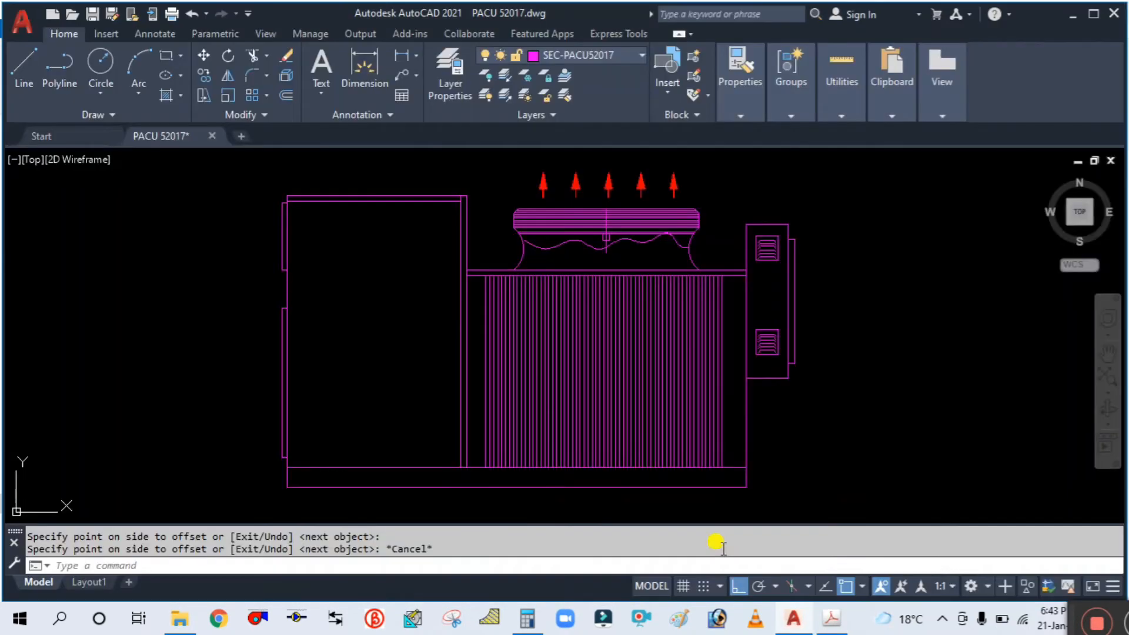
scroll(541, 432, down, 2)
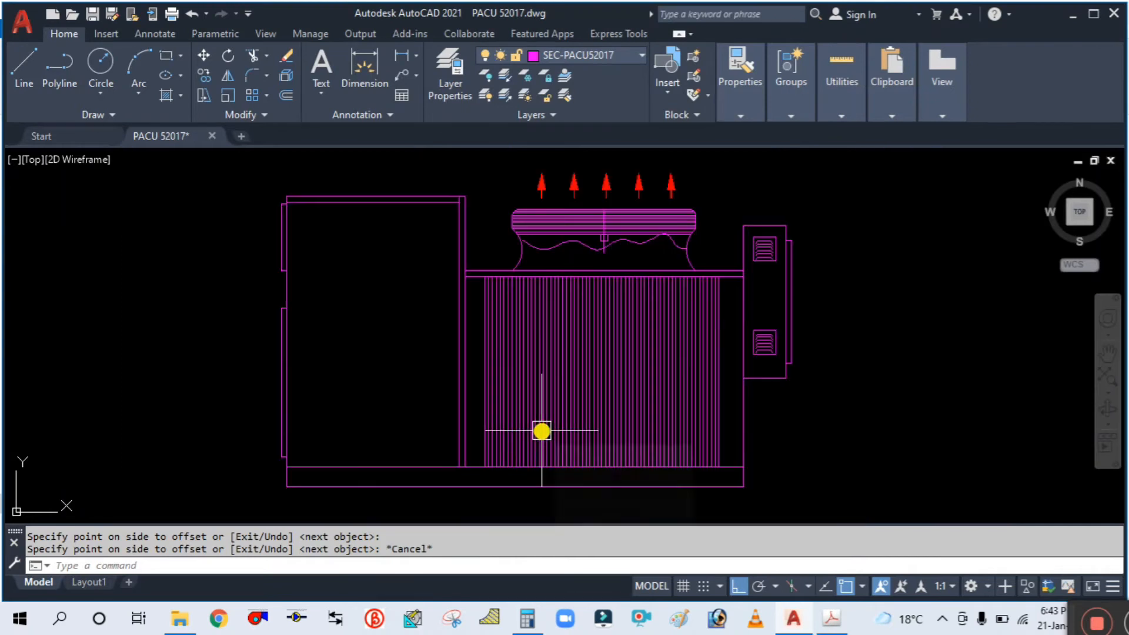
text(L)
key(Return)
scroll(536, 455, up, 2)
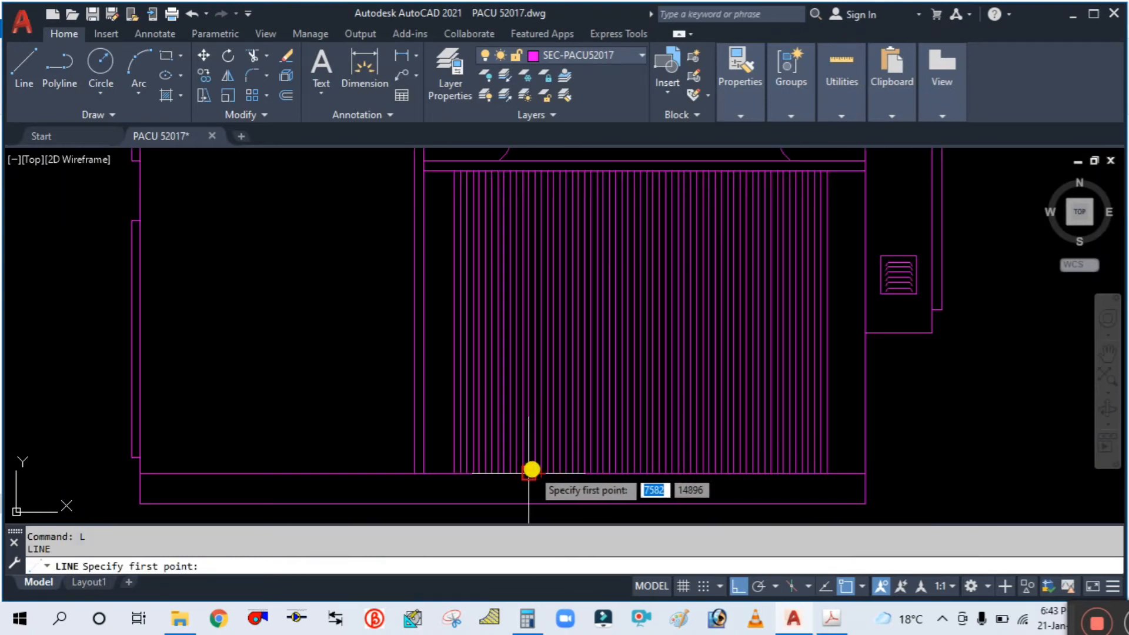
click(534, 471)
scroll(557, 395, down, 2)
scroll(566, 355, up, 3)
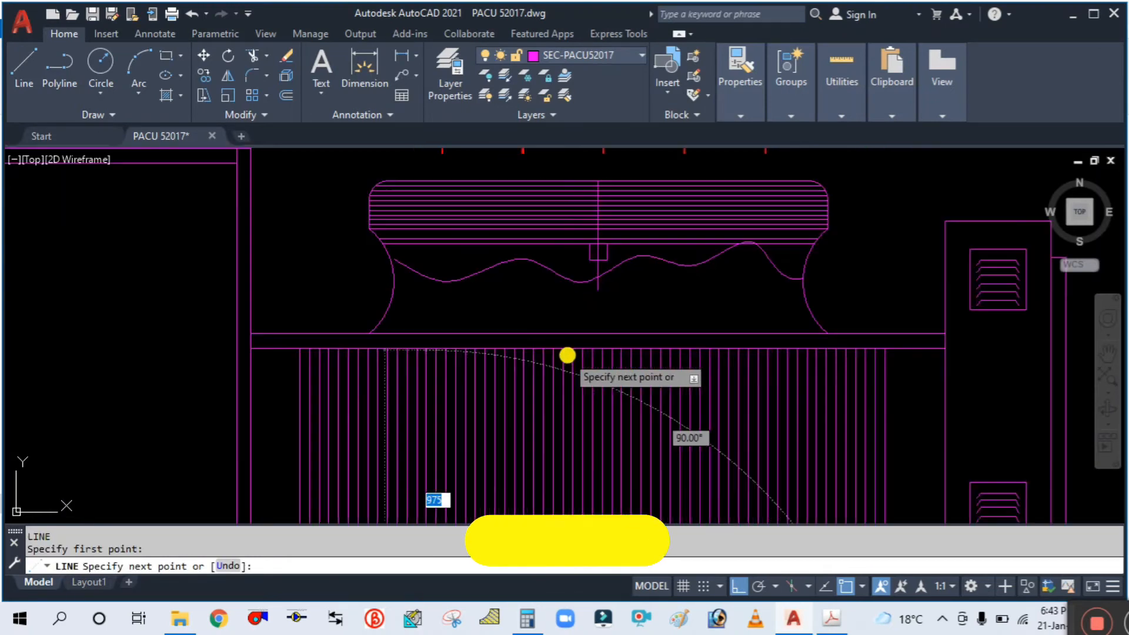
scroll(563, 352, up, 2)
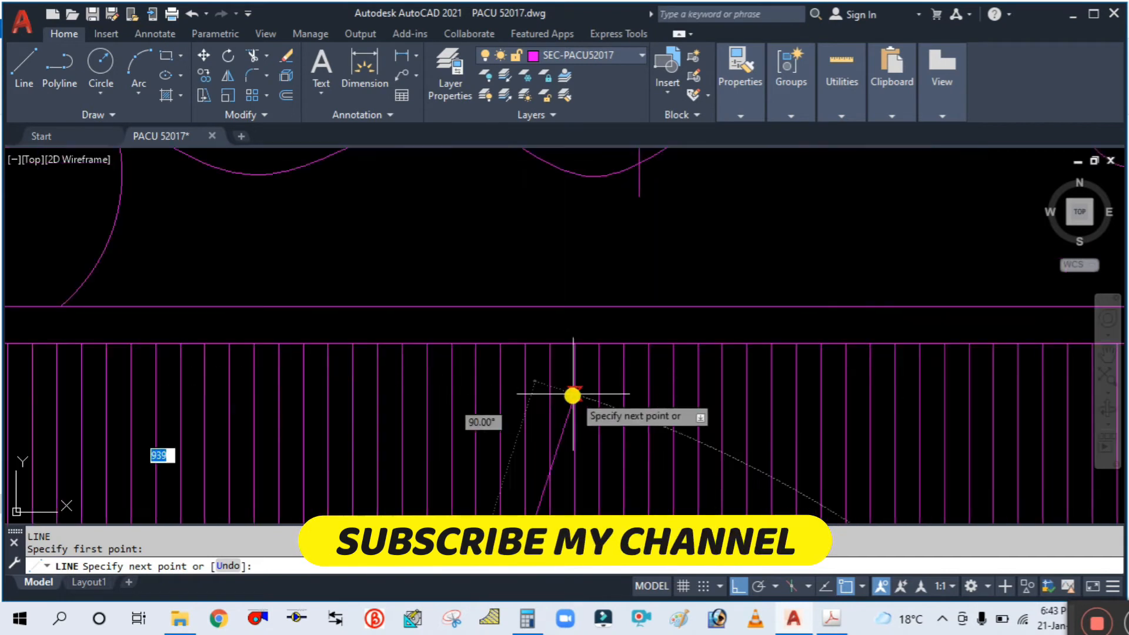
click(550, 343)
key(Escape)
scroll(550, 343, down, 4)
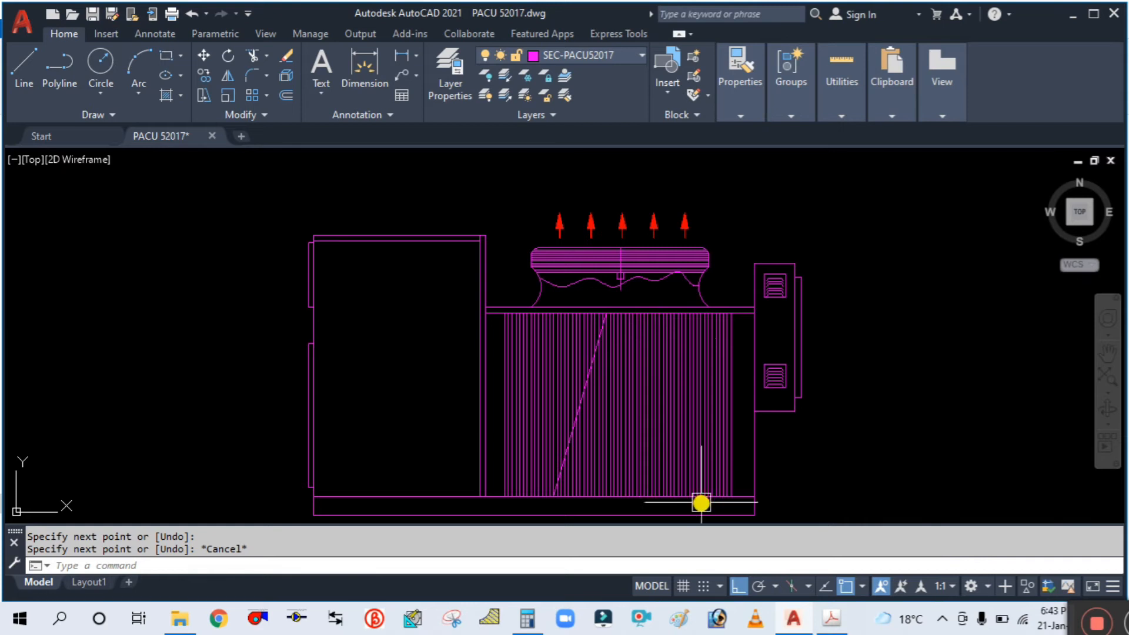
Draw a second slanted line from the base among the right coil lines up-left to the roof line, just right of the first one's upper end.
scroll(703, 496, up, 2)
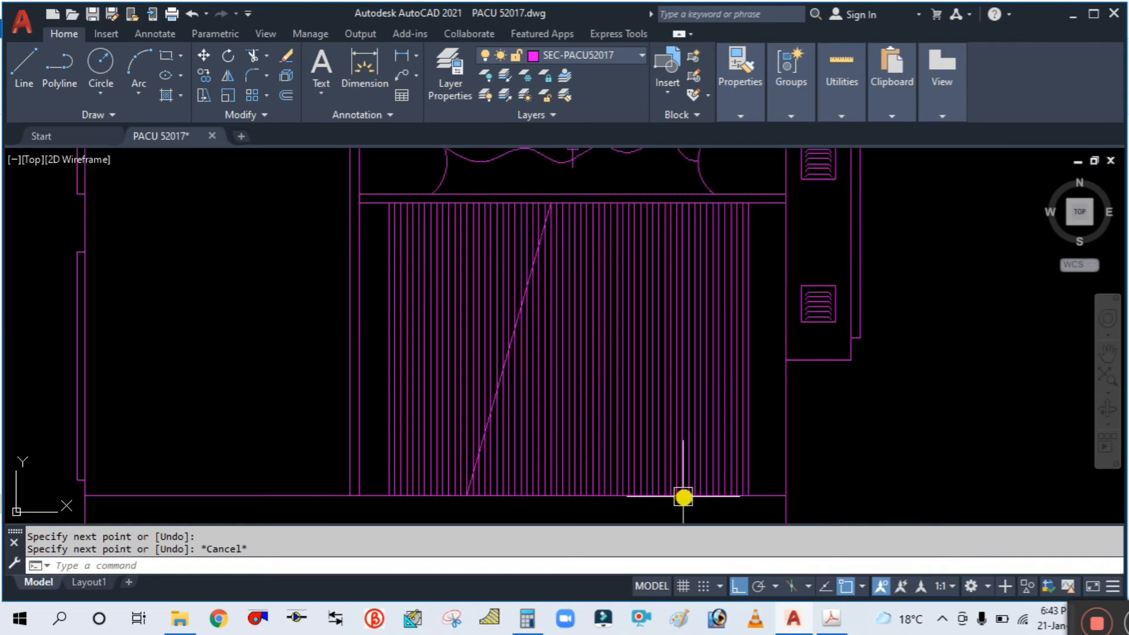
key(Return)
click(664, 493)
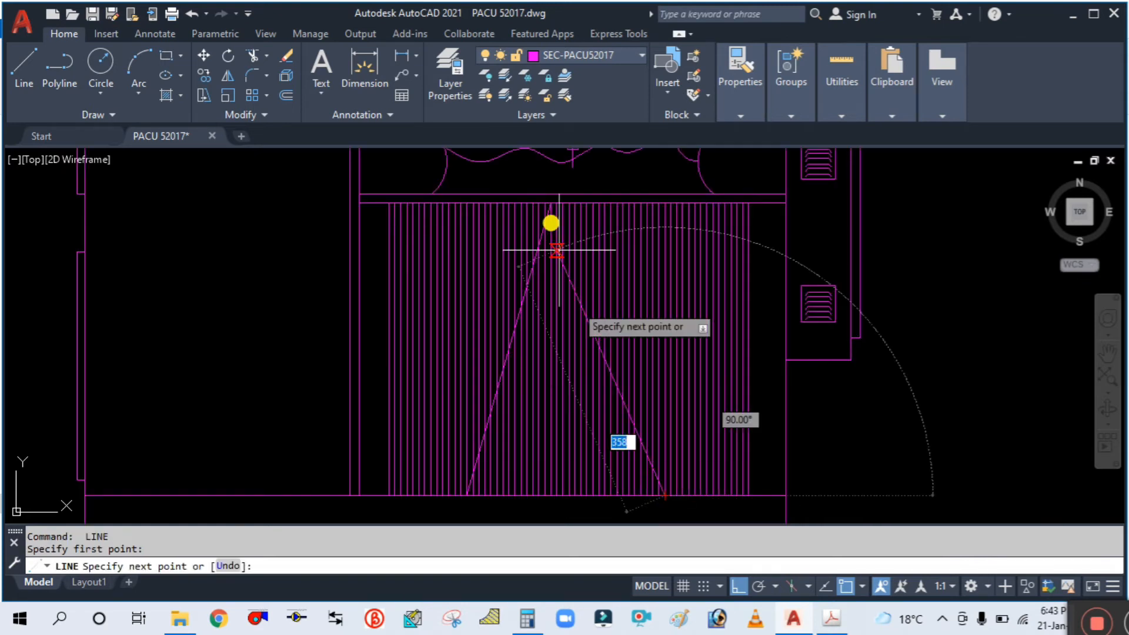
click(579, 204)
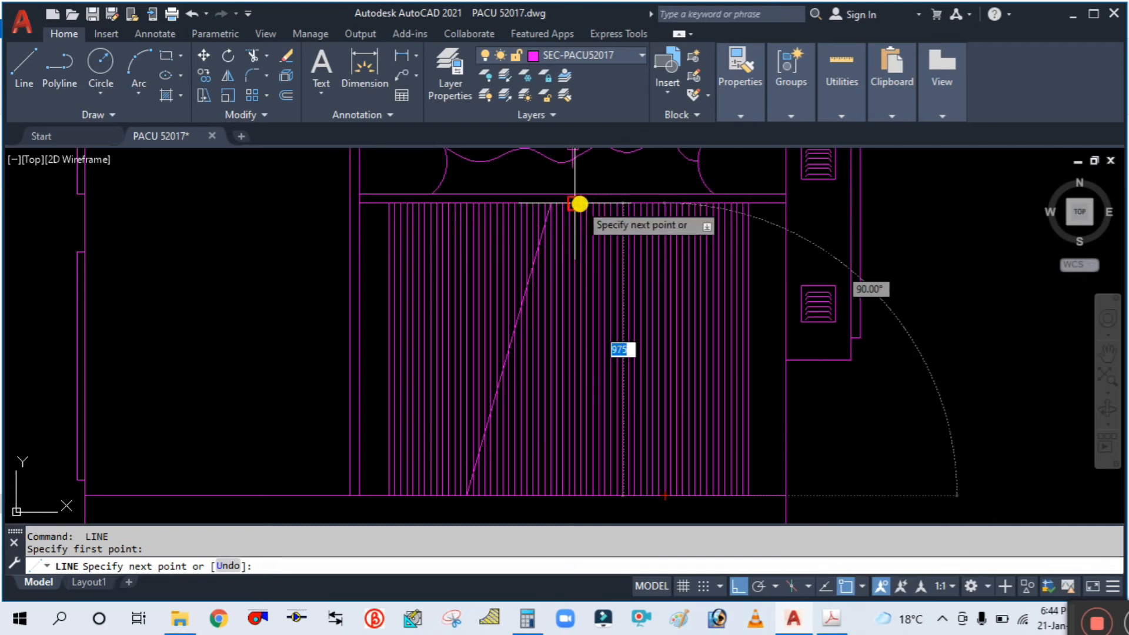
key(Escape)
scroll(617, 320, down, 4)
scroll(630, 331, up, 2)
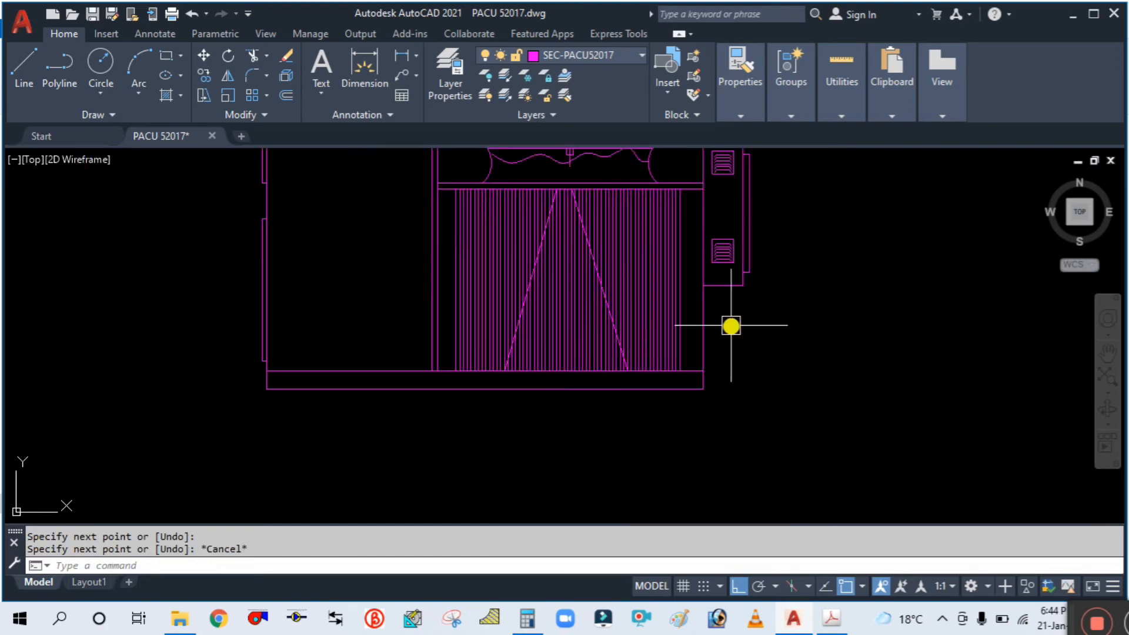
Trim away the coil lines between the two slanted lines, using both as cutting edges and a fence just above the base.
middle_drag(731, 326, 747, 359)
text(ts or)
key(Return)
text(t)
key(Return)
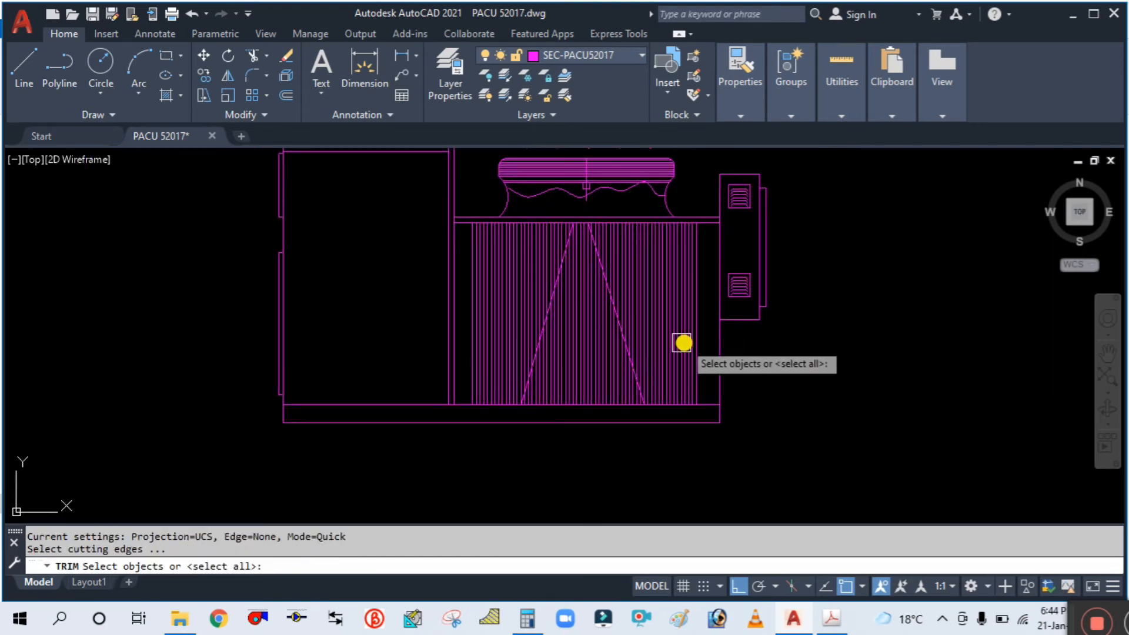
scroll(622, 353, up, 7)
click(618, 349)
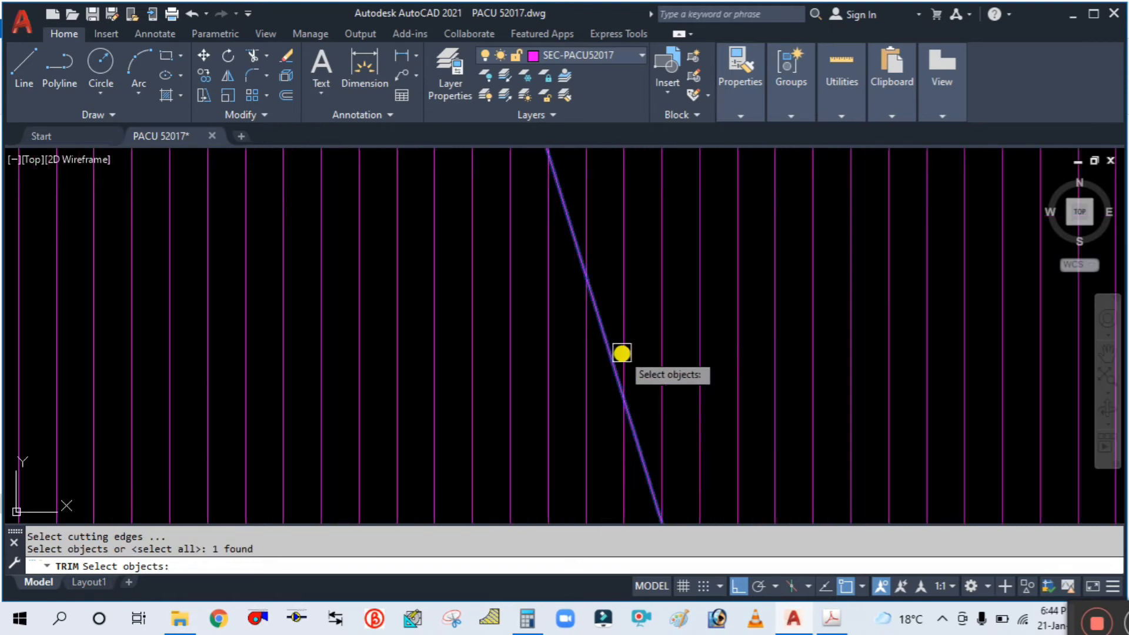
scroll(250, 345, up, 4)
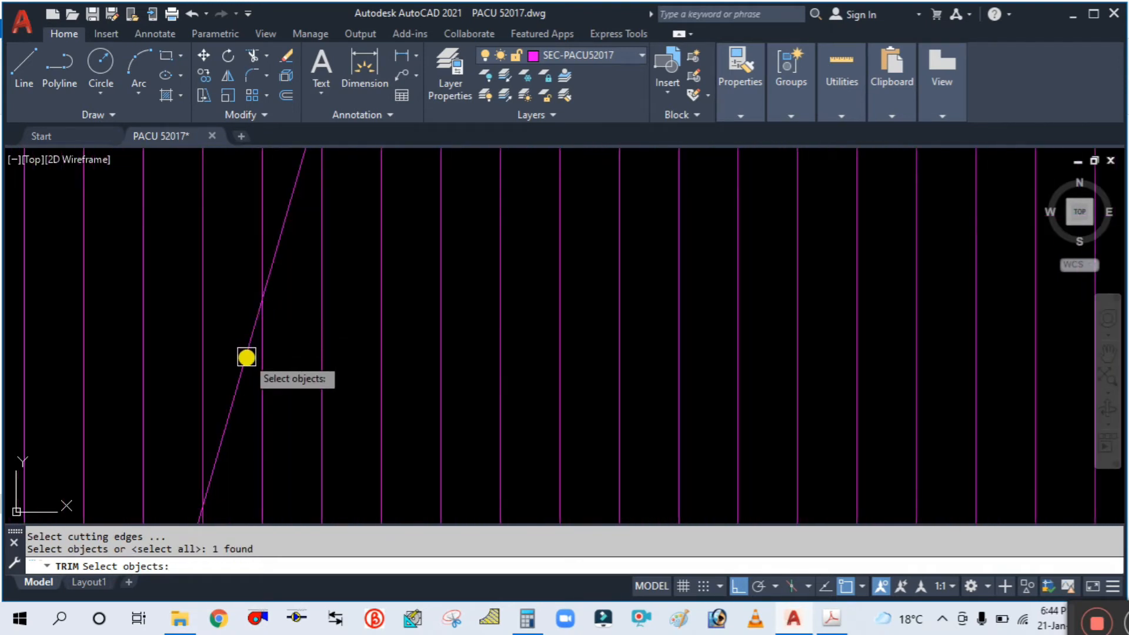
click(247, 357)
scroll(758, 353, down, 5)
scroll(823, 377, up, 3)
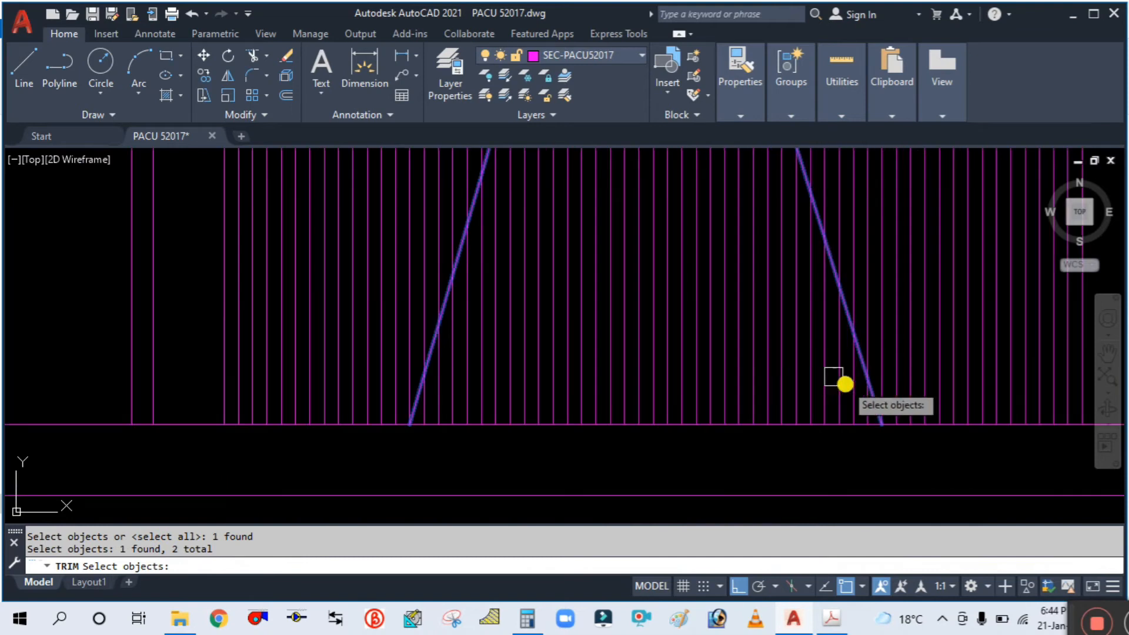
scroll(845, 384, up, 4)
key(Return)
click(857, 461)
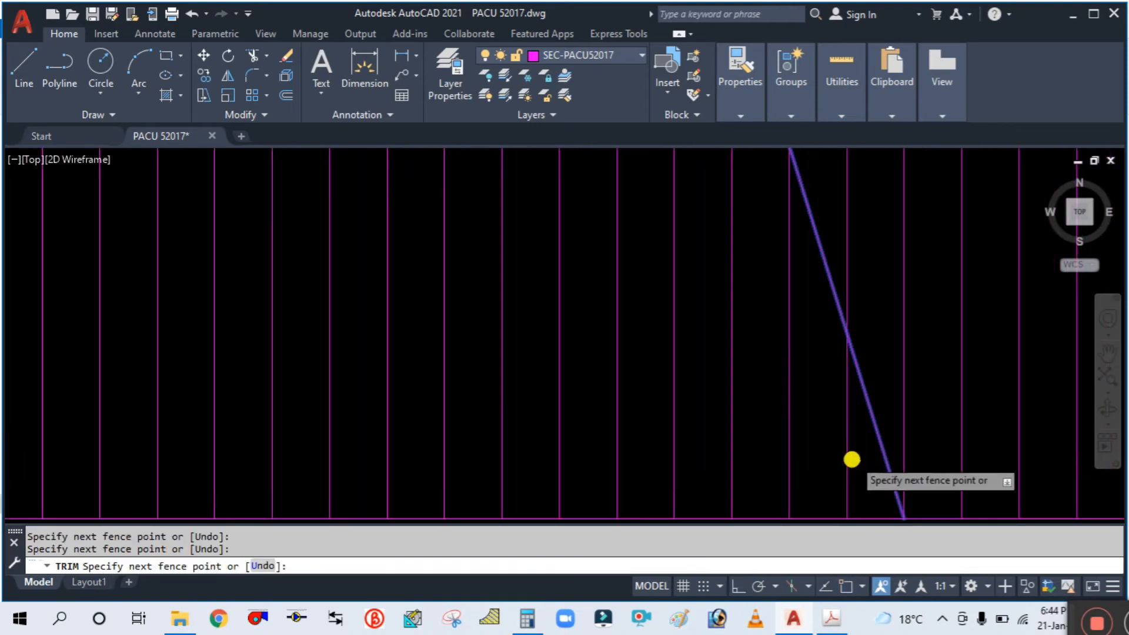
scroll(851, 460, down, 5)
scroll(470, 426, up, 2)
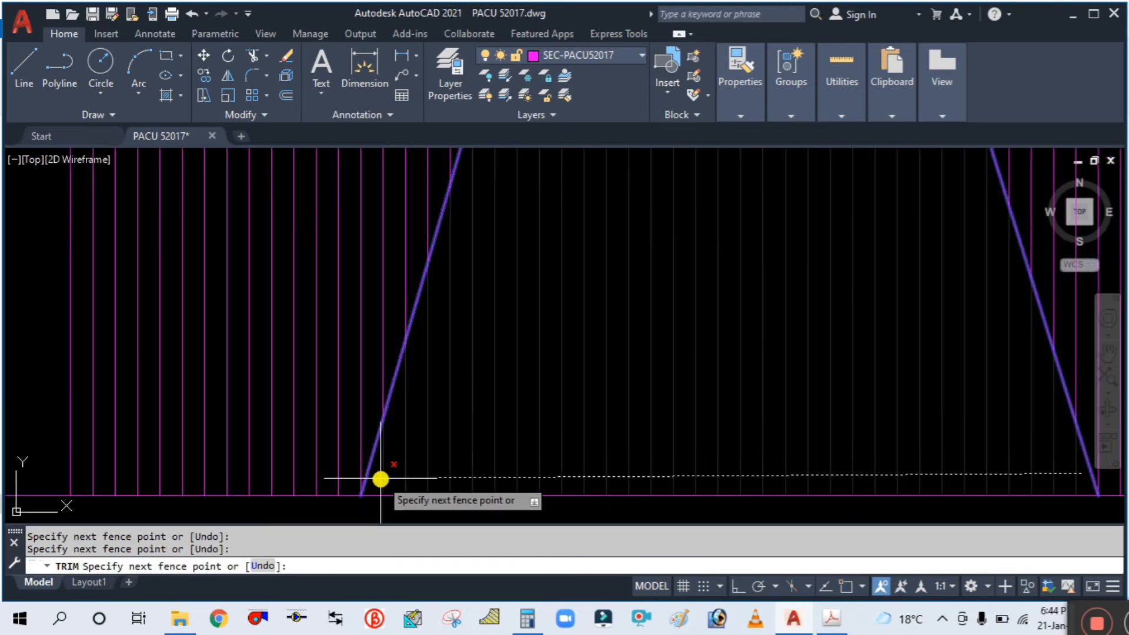
key(Return)
scroll(741, 298, down, 3)
key(Escape)
middle_drag(739, 239, 718, 305)
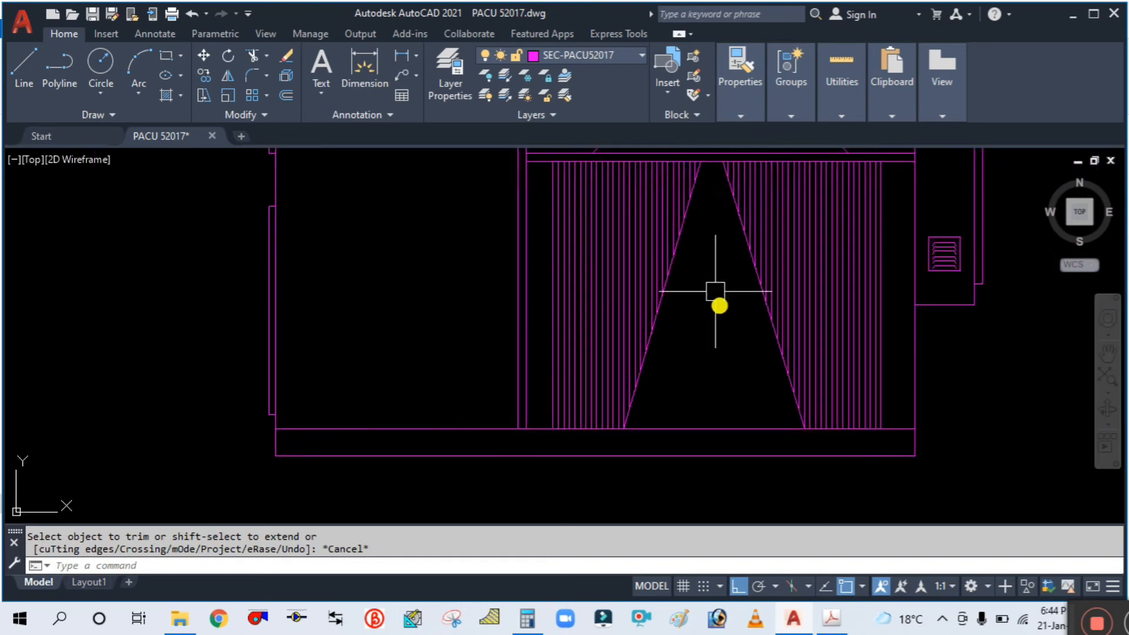
Erase the two slanted cutting lines, leaving only the stepped ends of the coil lines.
scroll(687, 187, up, 5)
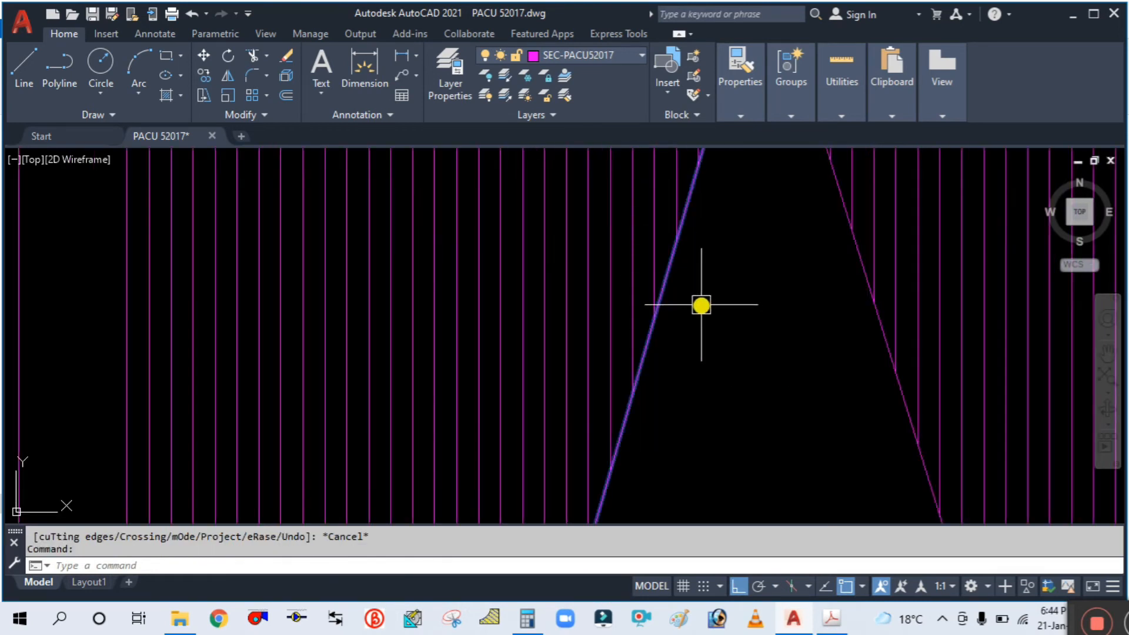
text(e)
key(Return)
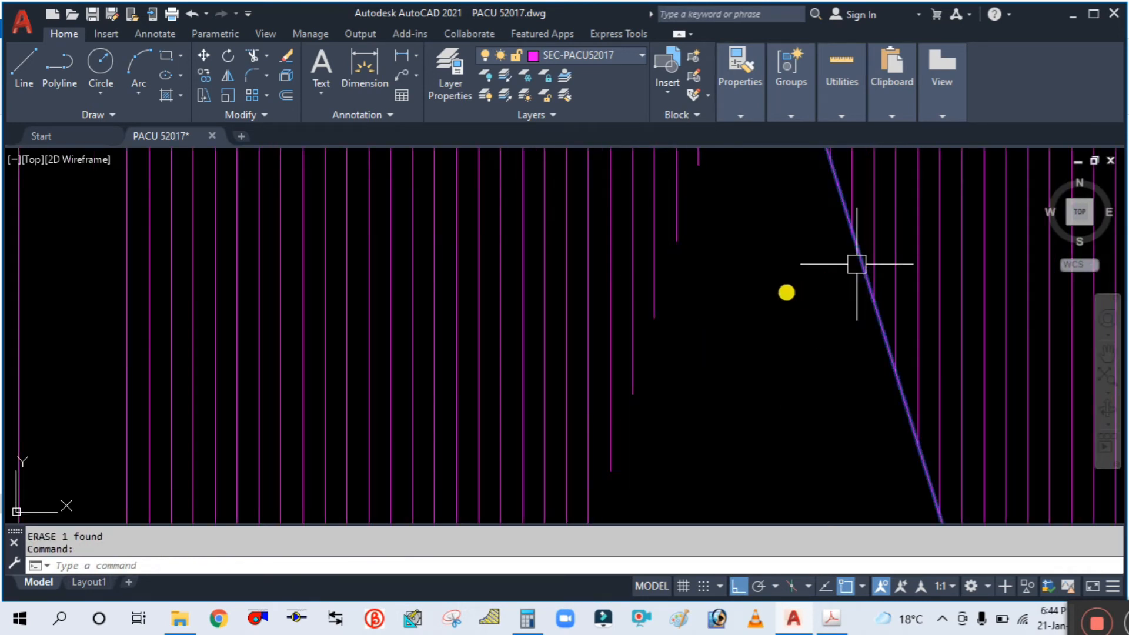
key(Escape)
scroll(673, 297, down, 5)
scroll(821, 311, down, 4)
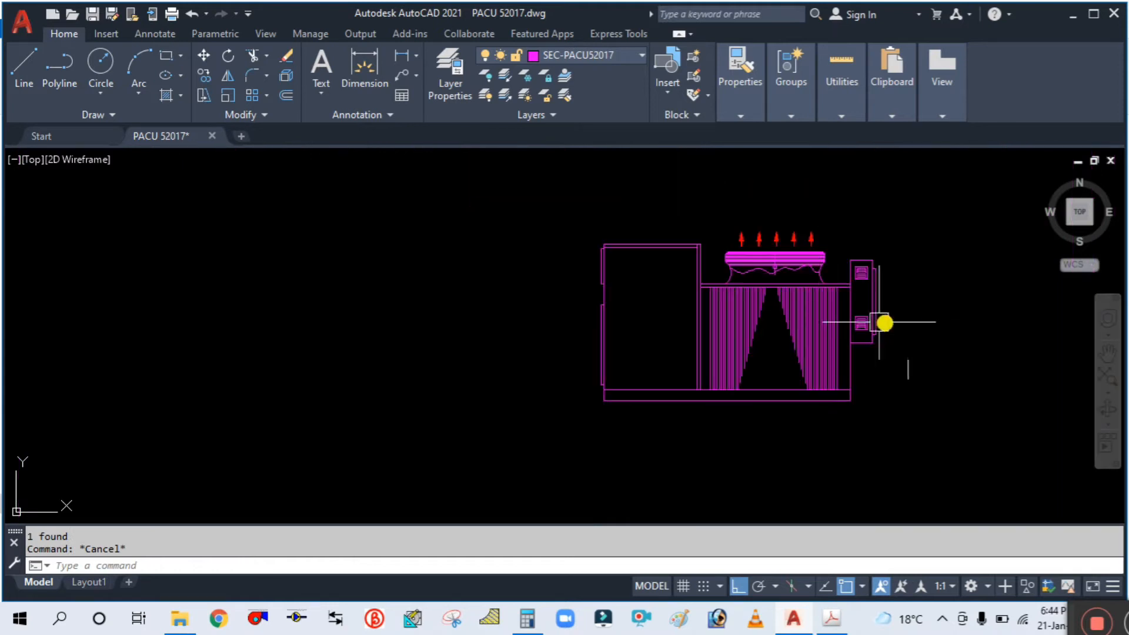
Select most of the left group of coil lines in the condenser section and set their colour to Red.
scroll(825, 318, up, 4)
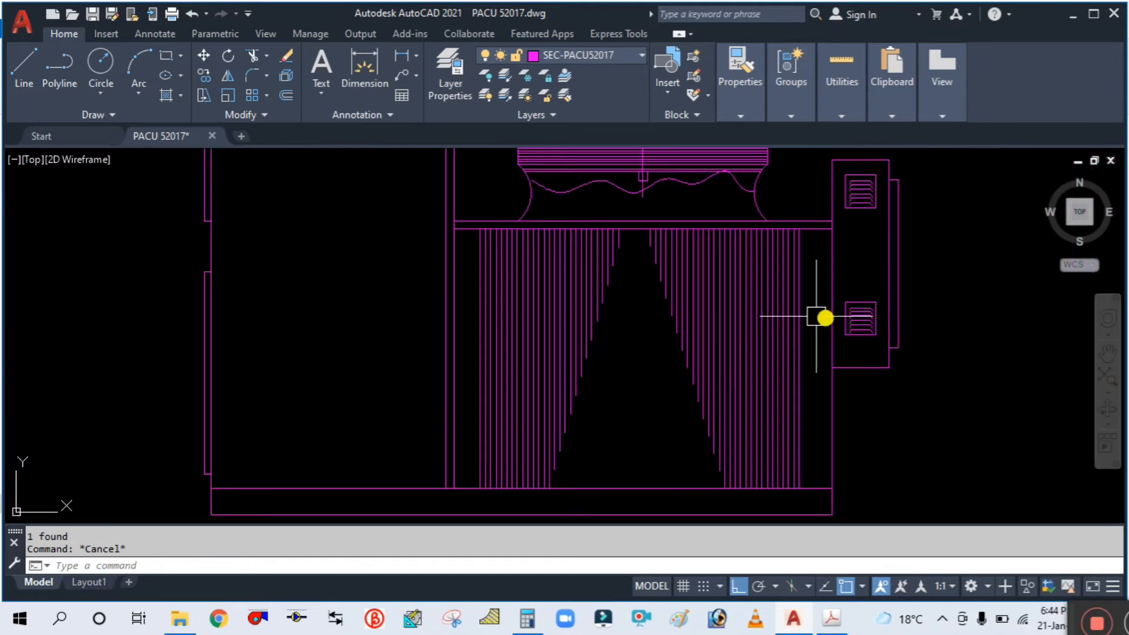
click(640, 429)
click(495, 297)
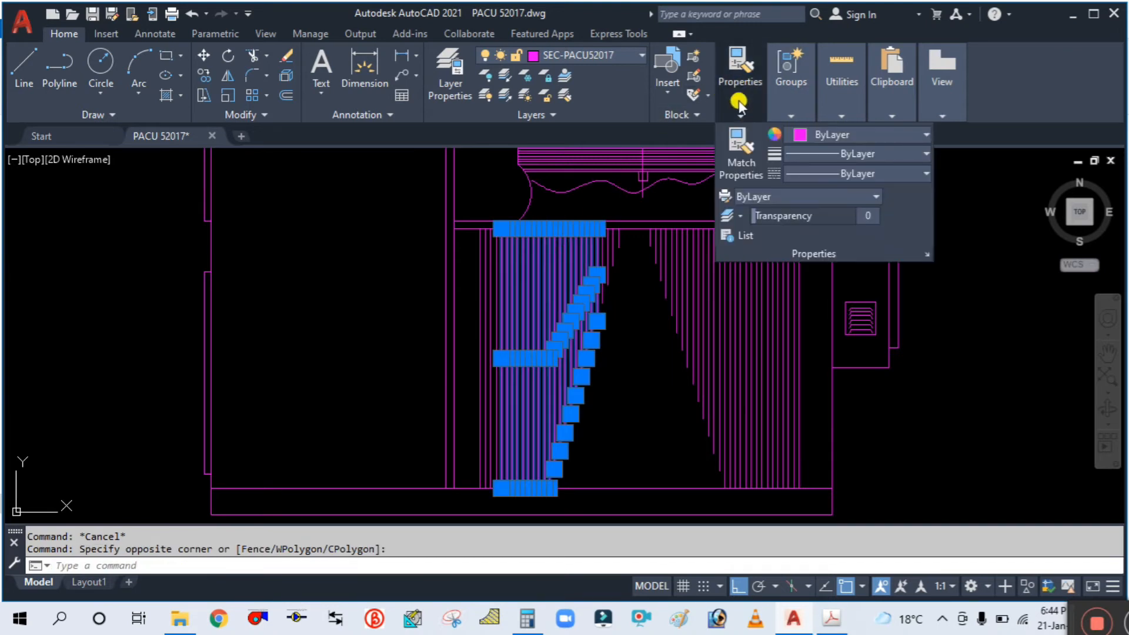
mouse_move(795, 138)
mouse_move(743, 115)
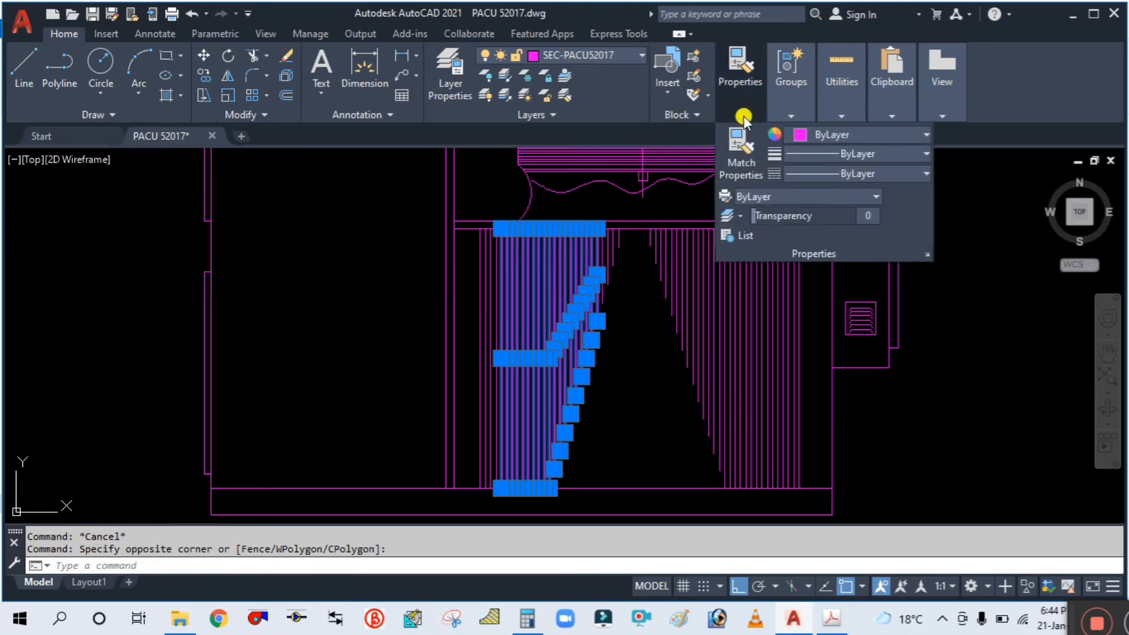
click(801, 136)
click(796, 302)
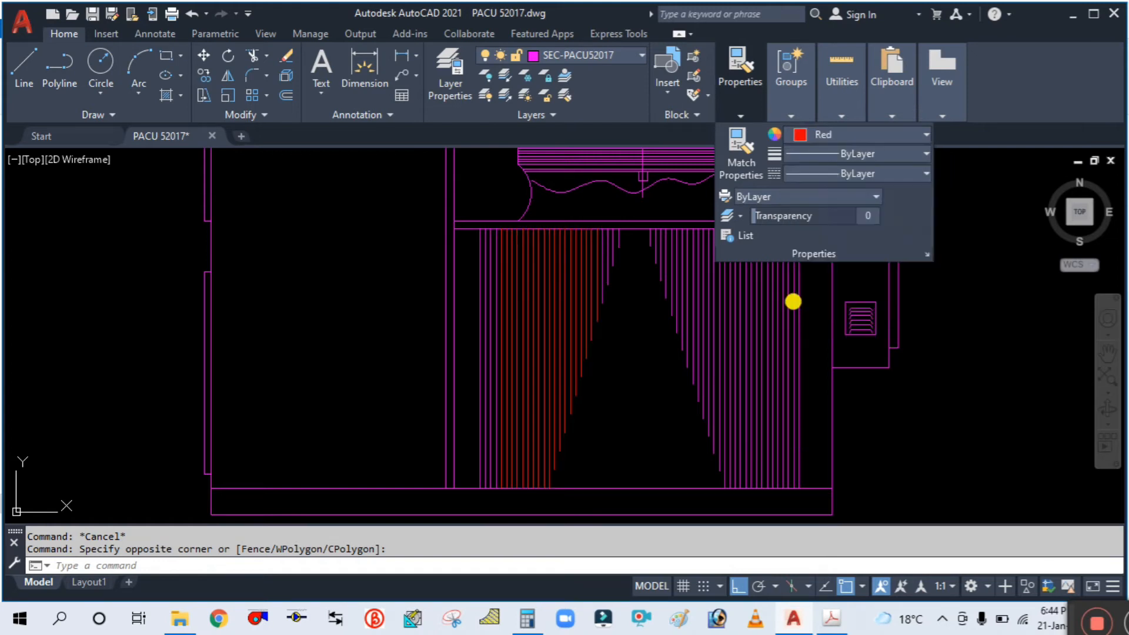
key(Escape)
key(Escape)
Match the properties of a red coil line onto the main body of the right group of coil lines.
text(m)
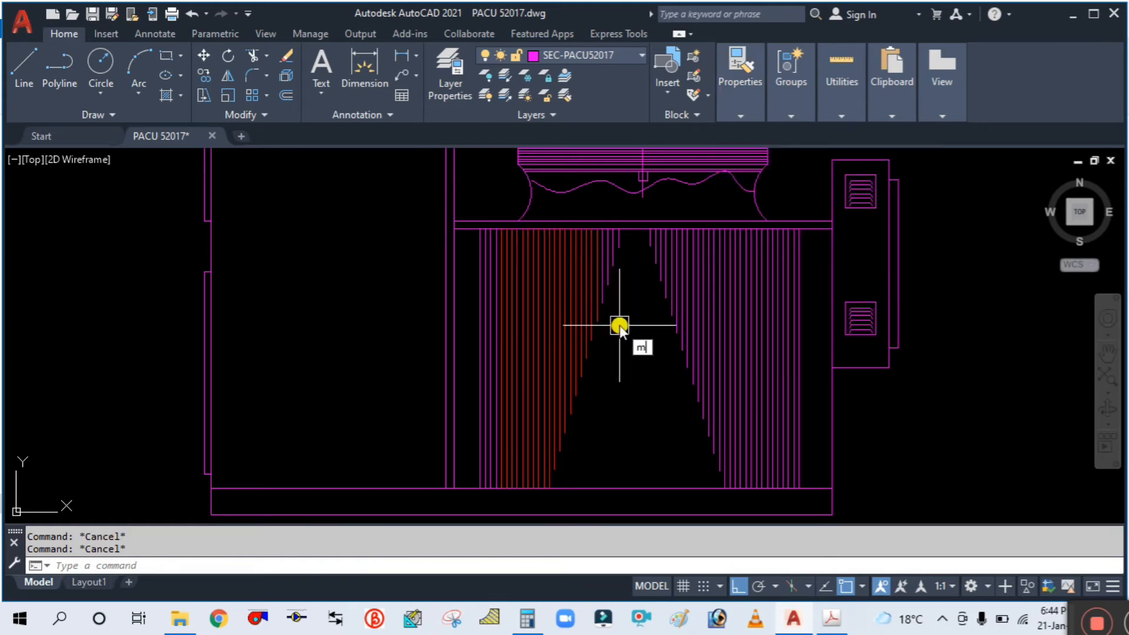
text(a)
key(Return)
click(577, 361)
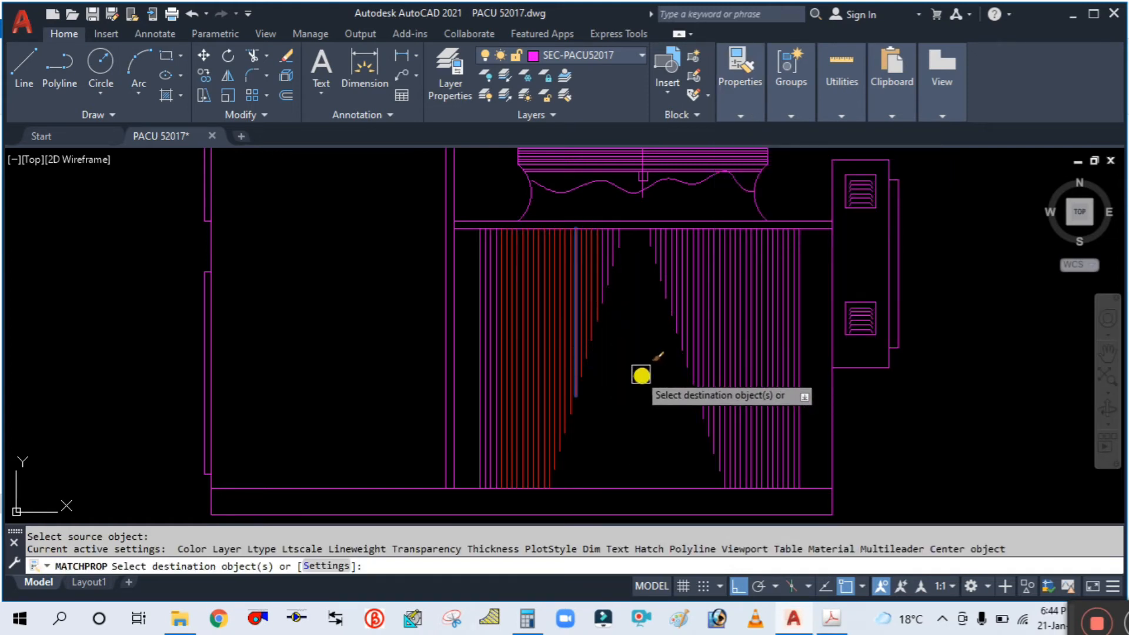
click(641, 375)
click(767, 382)
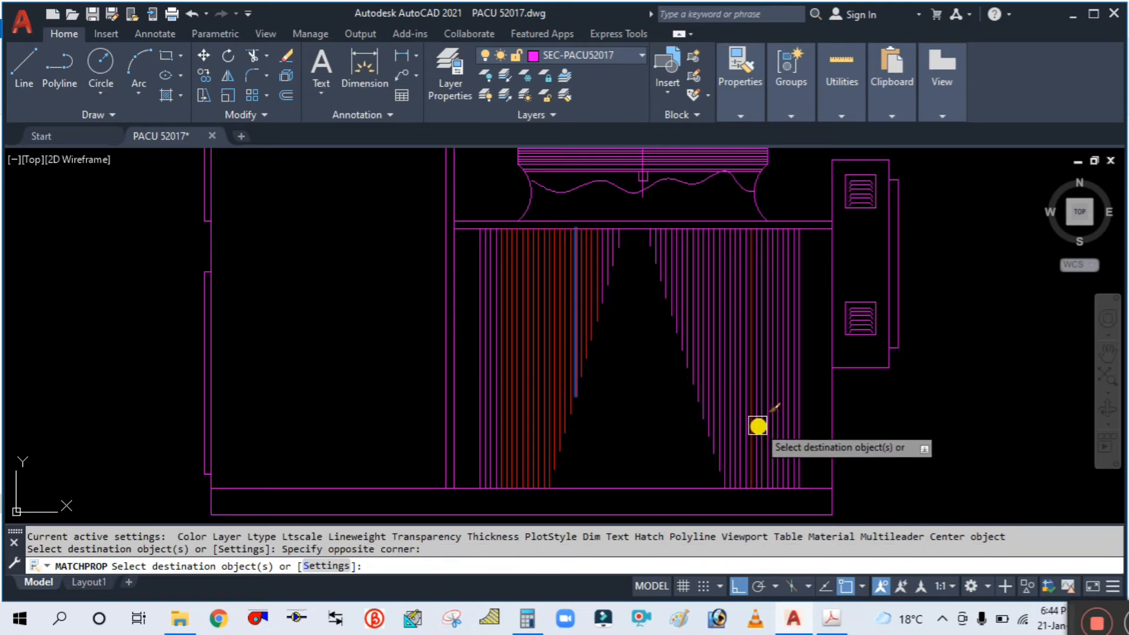
scroll(763, 417, up, 8)
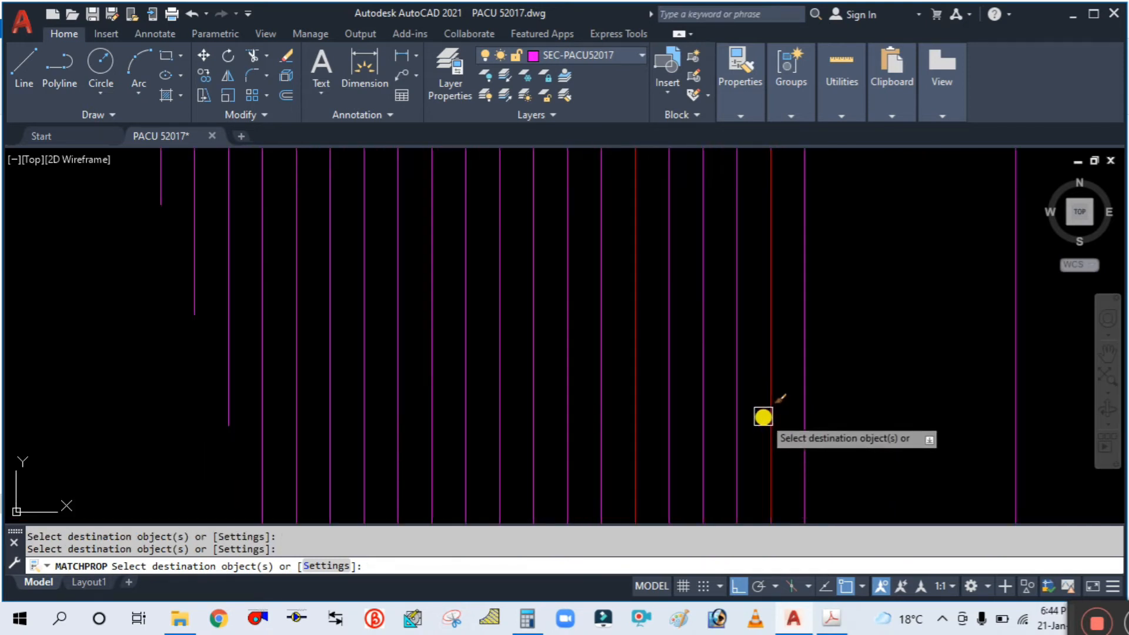
scroll(754, 408, down, 4)
click(746, 405)
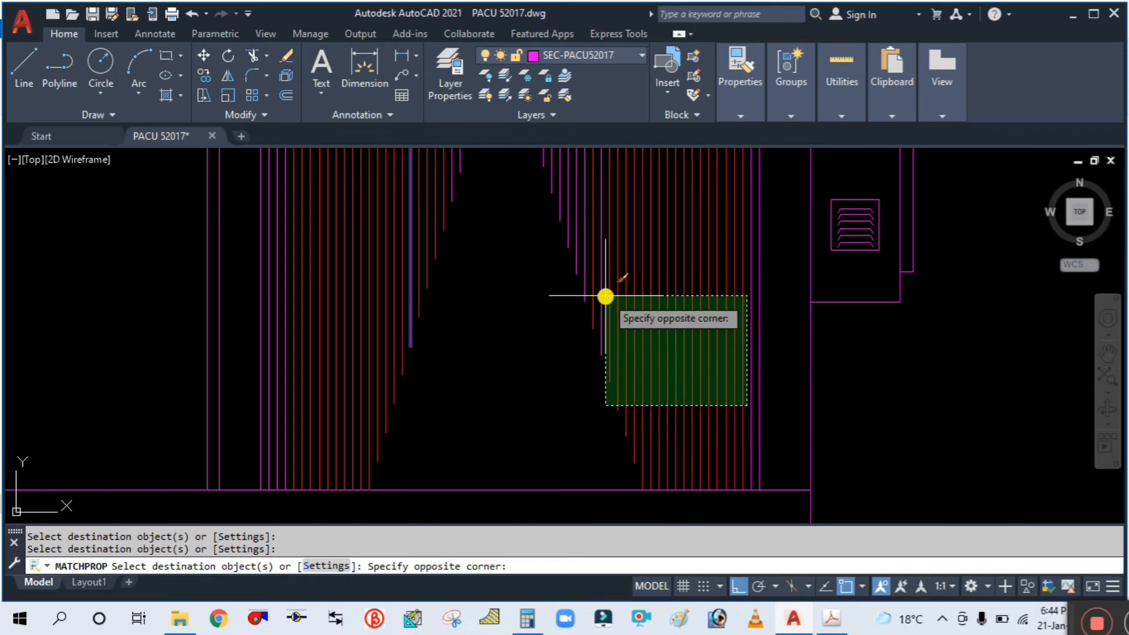
click(555, 252)
Match the red properties onto the remaining short coil lines at the inner upper ends of both groups.
scroll(610, 365, down, 5)
scroll(605, 372, up, 8)
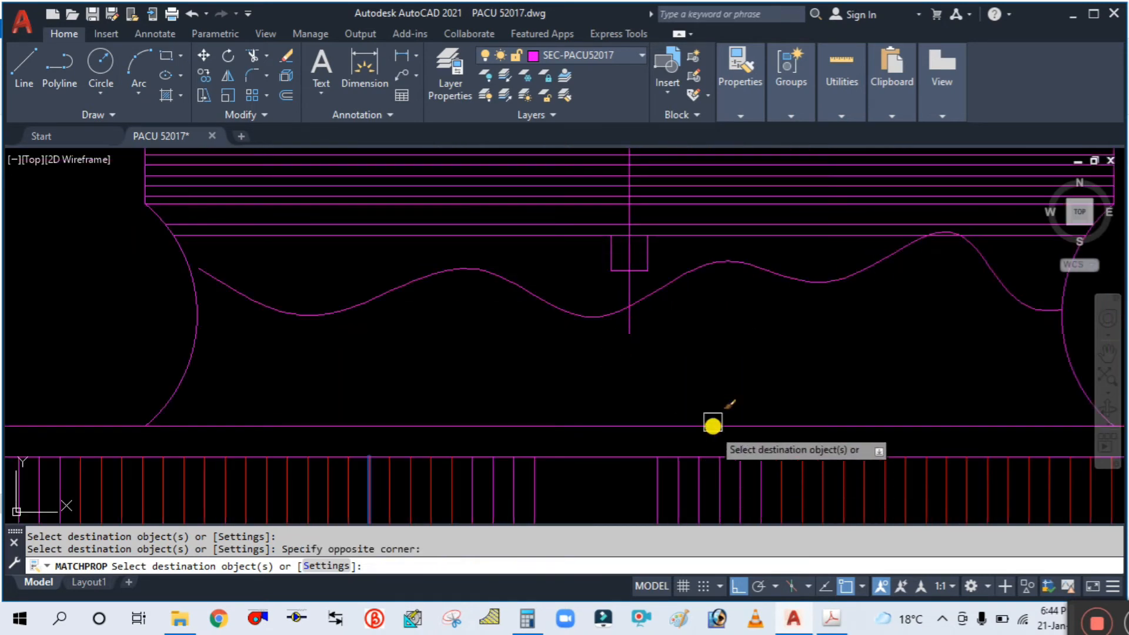
scroll(729, 364, up, 8)
click(733, 372)
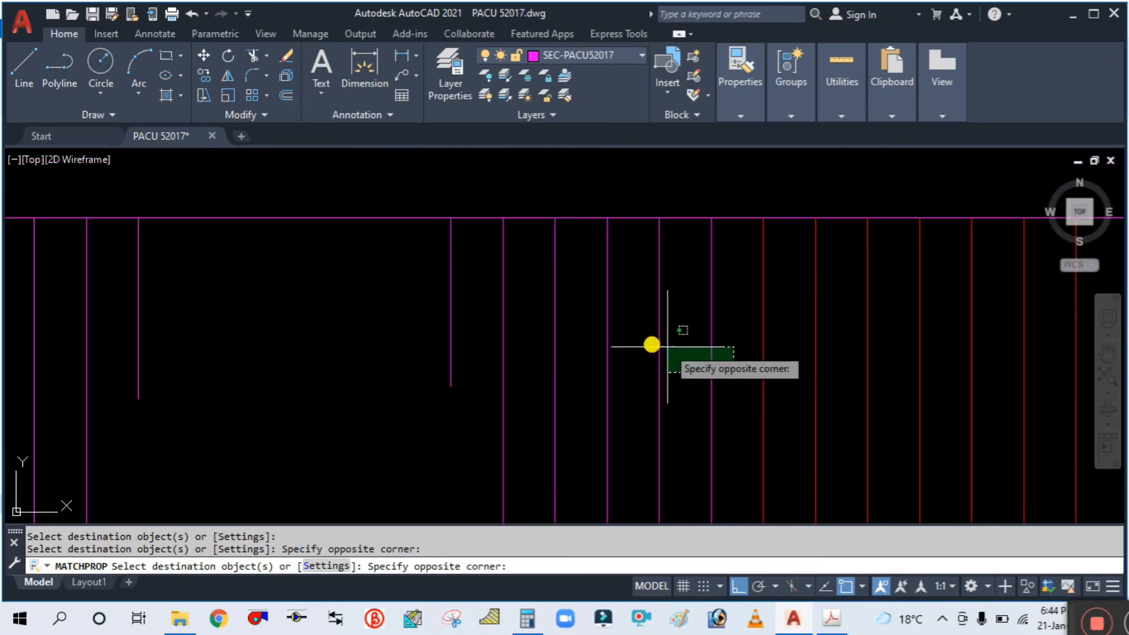
click(396, 300)
scroll(643, 297, down, 5)
scroll(632, 275, up, 5)
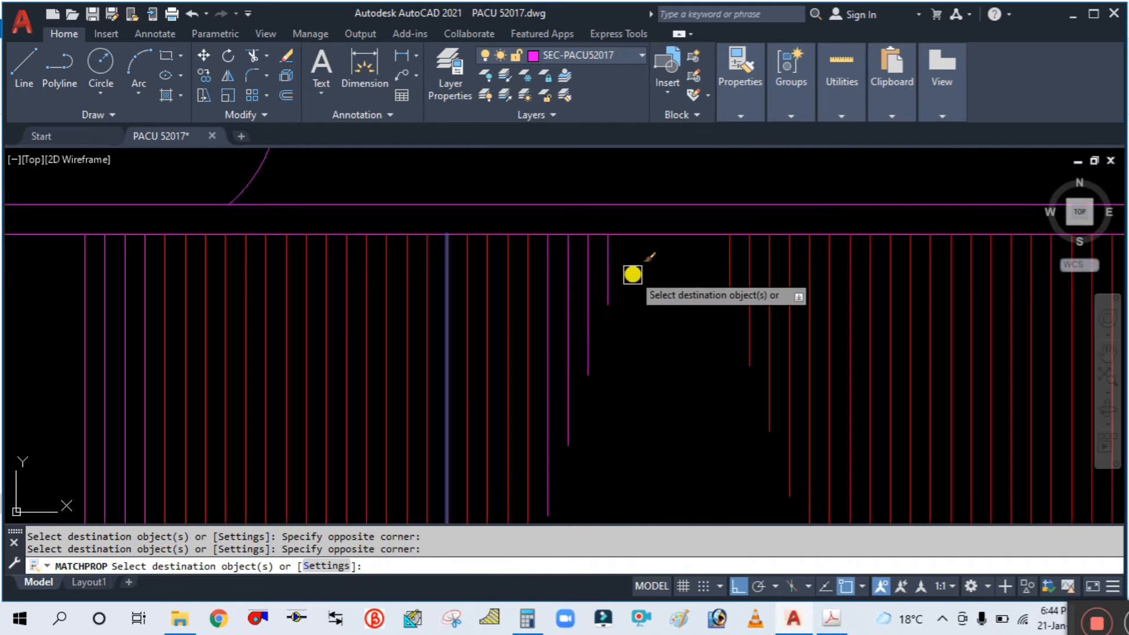
click(632, 275)
click(532, 292)
scroll(645, 350, down, 5)
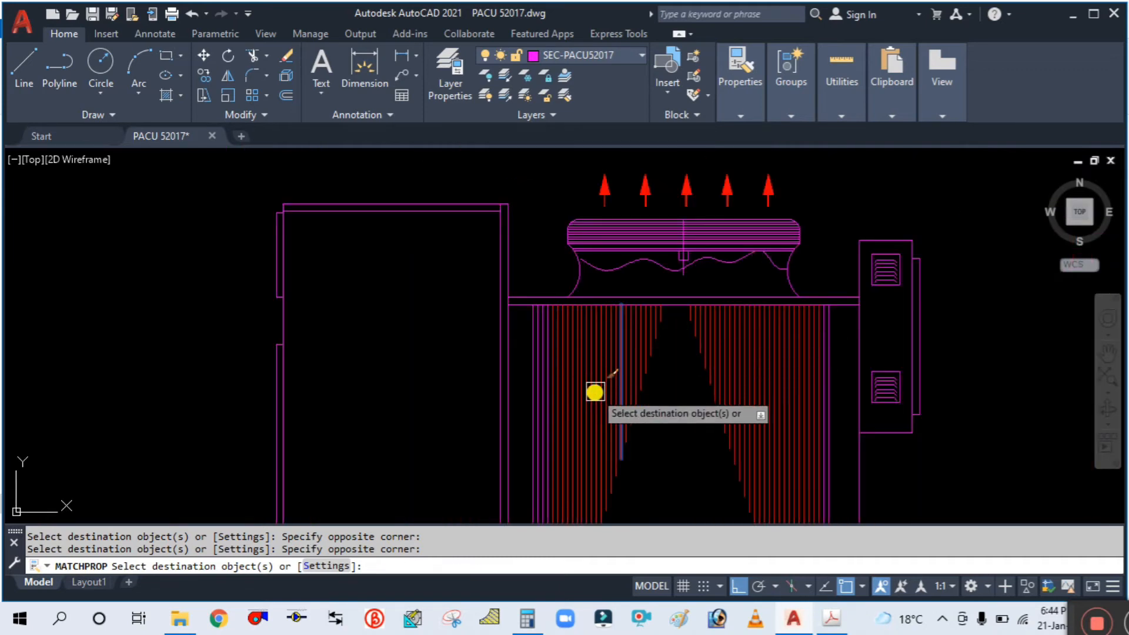
Match the red properties onto the remaining magenta coil lines at the outer side of the left group.
scroll(606, 411, up, 4)
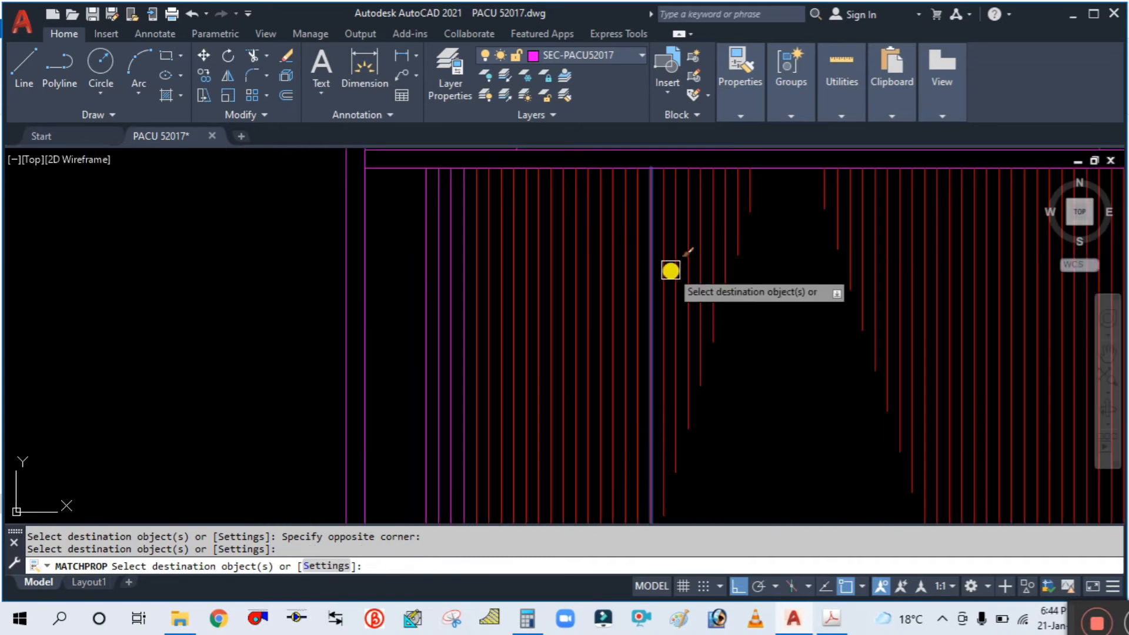
scroll(577, 383, down, 4)
scroll(552, 466, up, 5)
scroll(610, 387, up, 3)
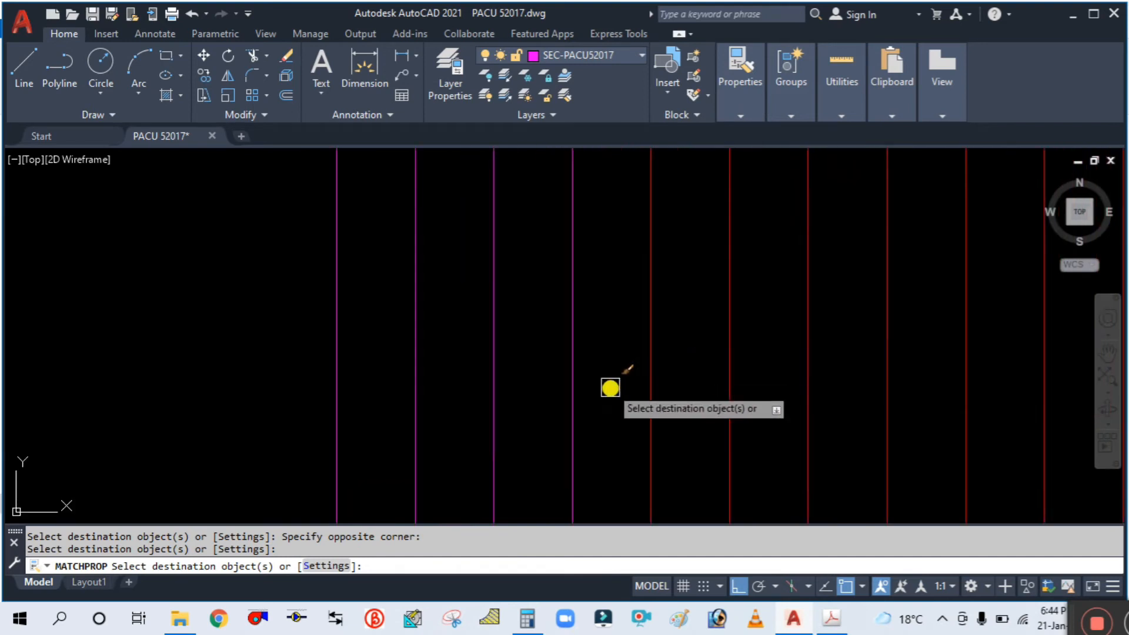
click(609, 389)
scroll(520, 379, down, 3)
click(492, 378)
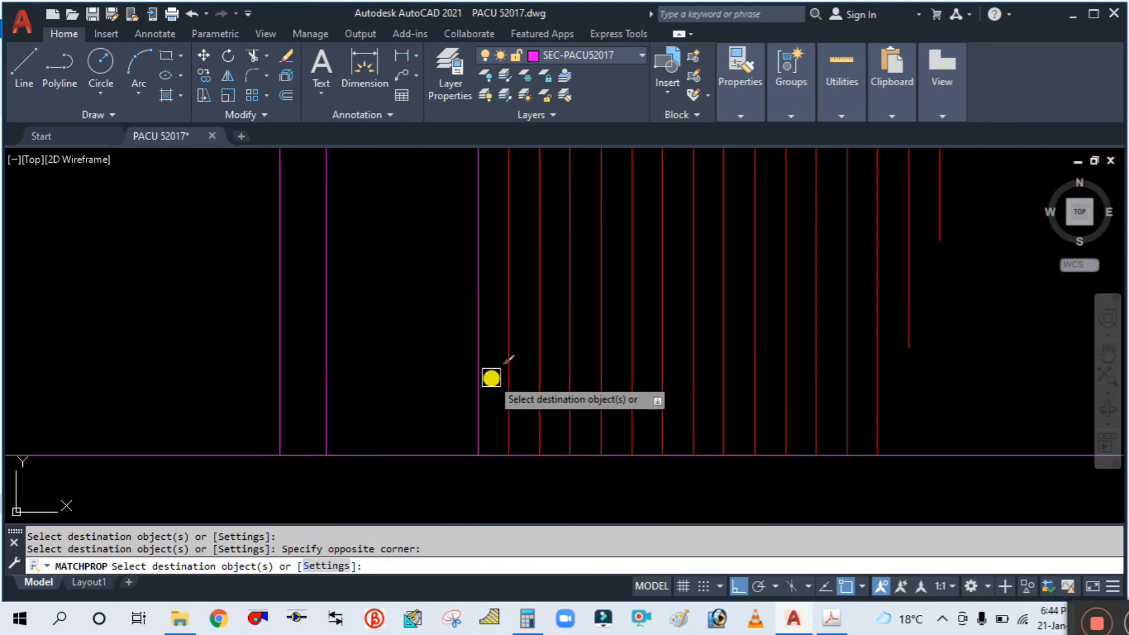
scroll(476, 371, down, 3)
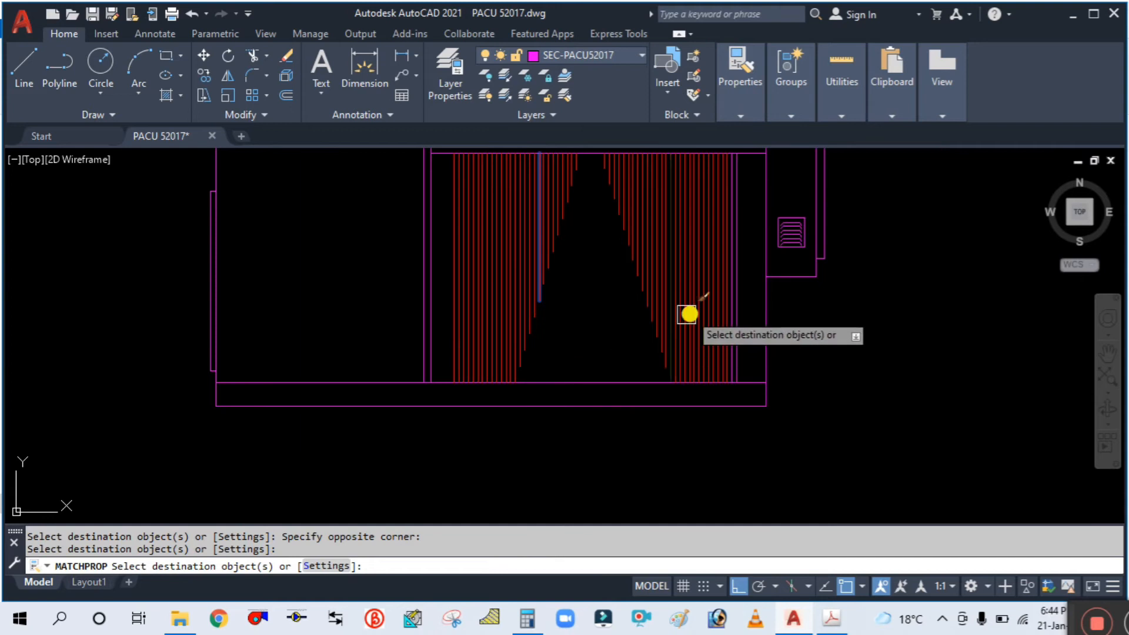
Match the red properties onto the last magenta lines at the outer side of the right group and end the command.
scroll(688, 312, up, 10)
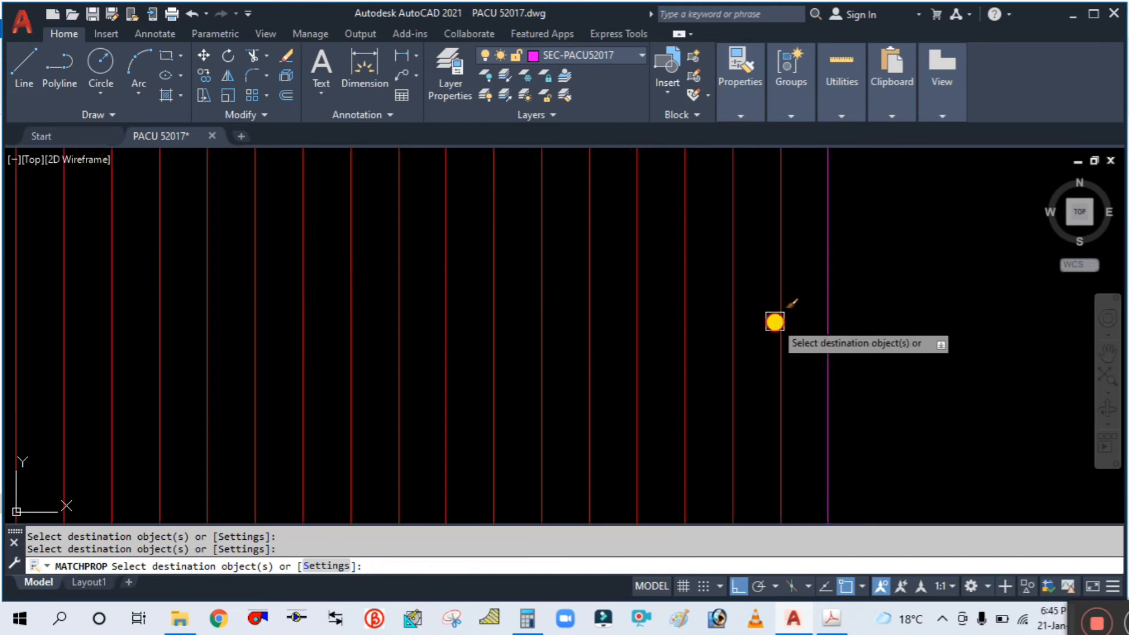
scroll(774, 322, down, 5)
click(806, 348)
scroll(652, 317, down, 5)
key(Escape)
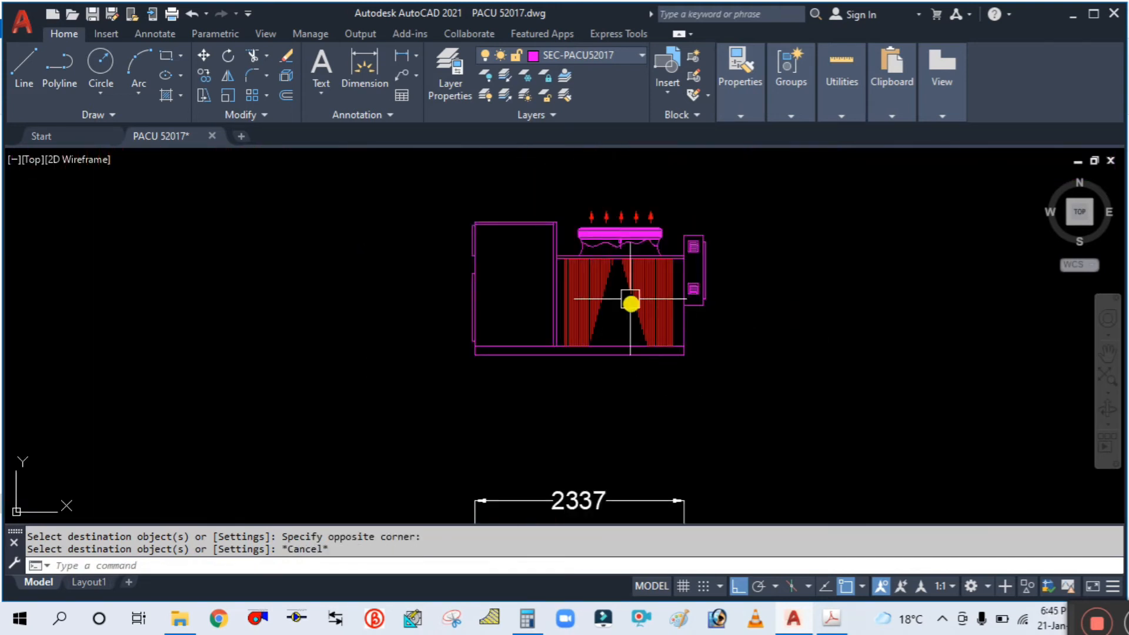
Compare the condenser section with PACV52017.pdf in Adobe Acrobat Pro and return to the gap between the coil groups in AutoCAD.
scroll(630, 303, up, 5)
scroll(619, 288, down, 3)
middle_drag(628, 319, 722, 351)
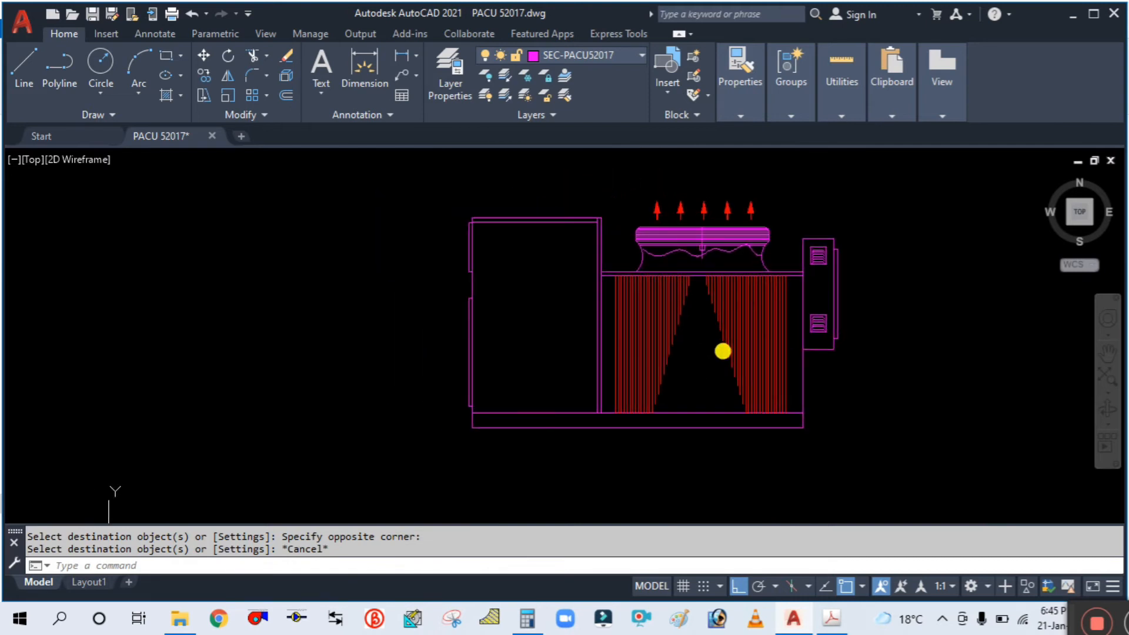
click(827, 620)
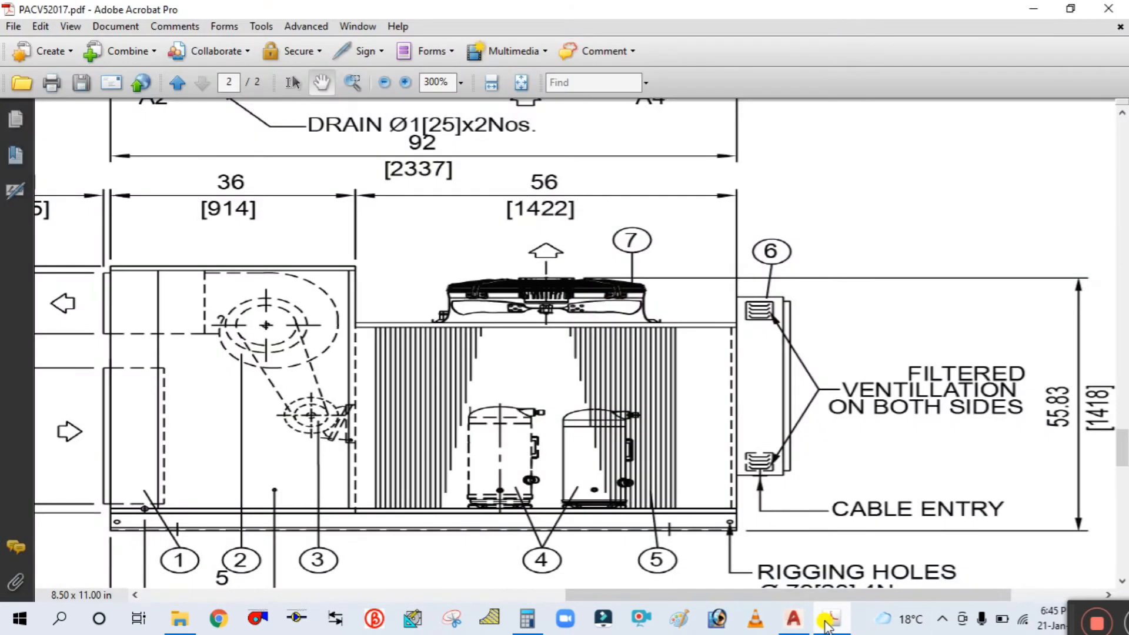
click(826, 622)
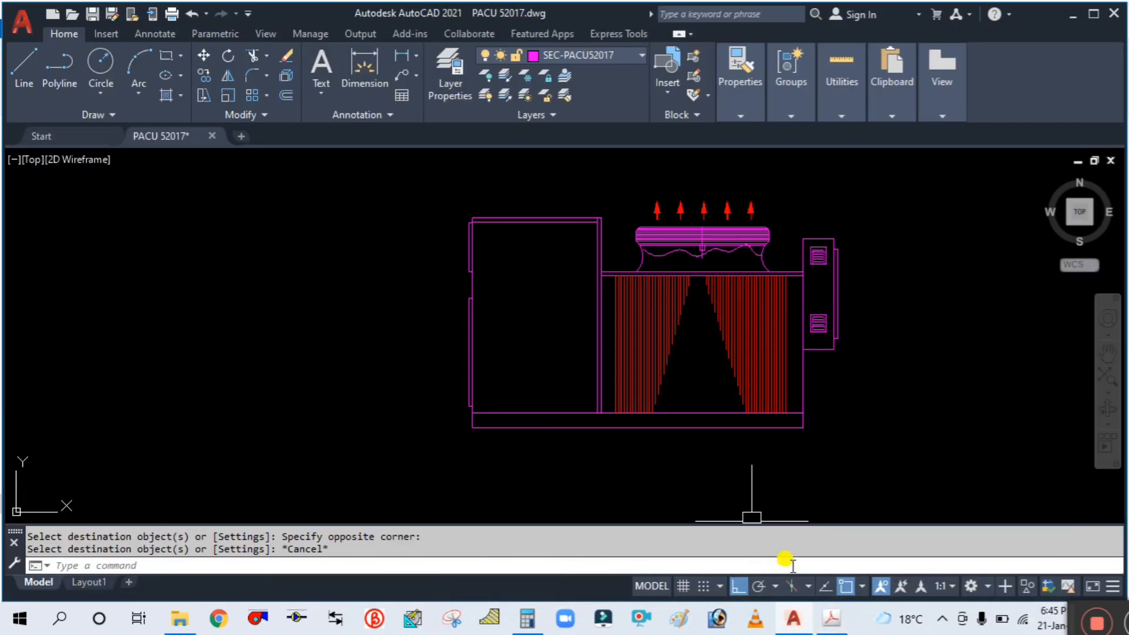
click(832, 618)
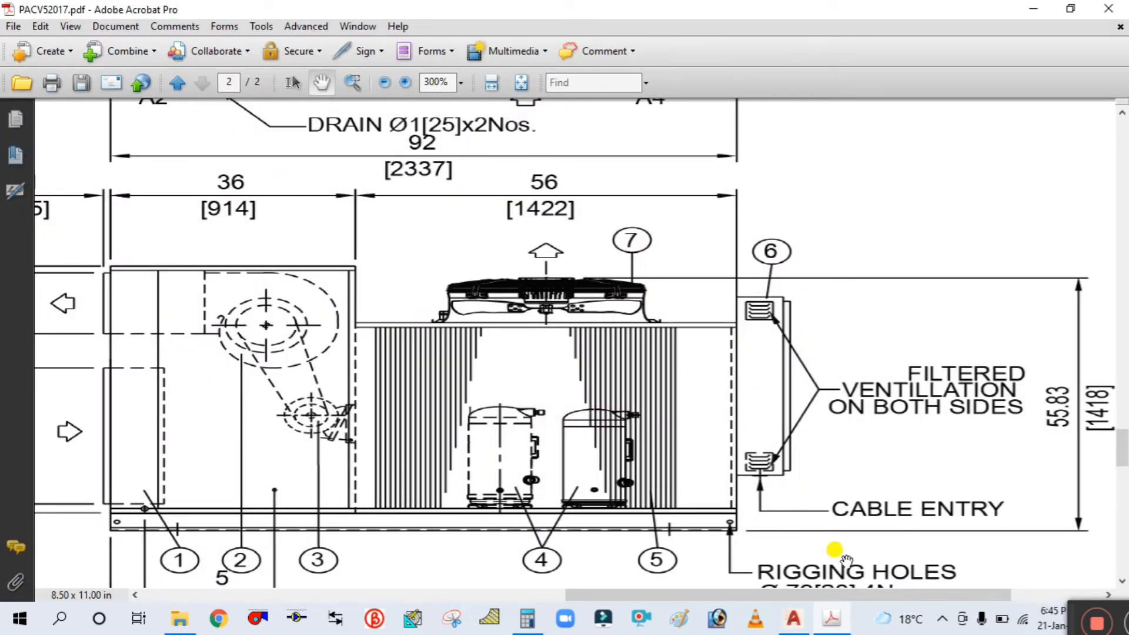
click(831, 618)
scroll(702, 362, up, 3)
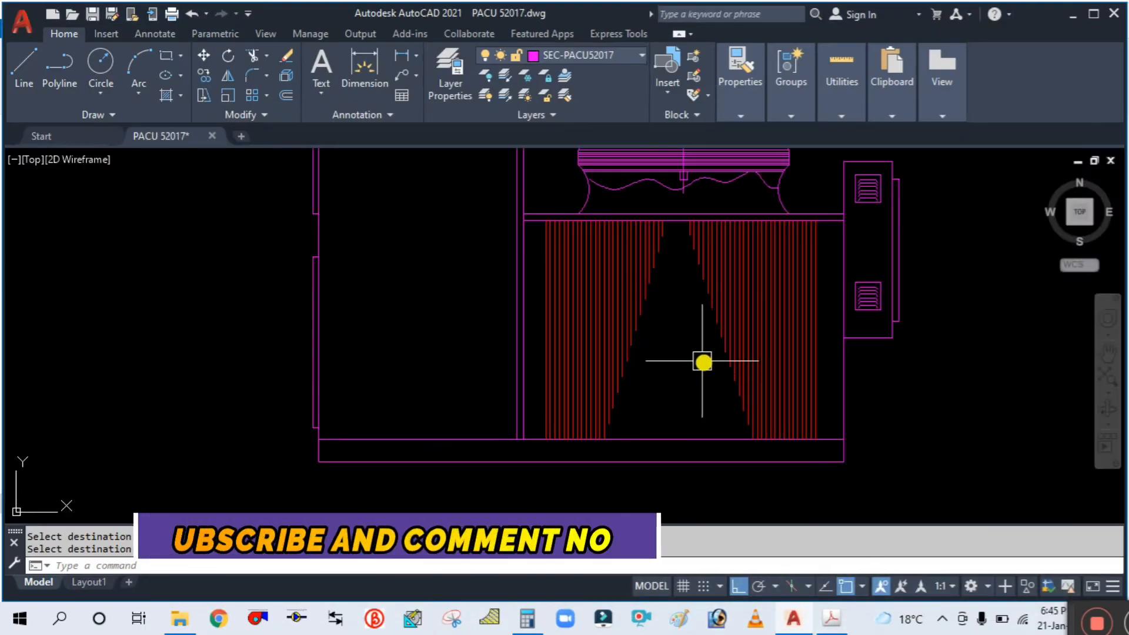
scroll(676, 363, up, 2)
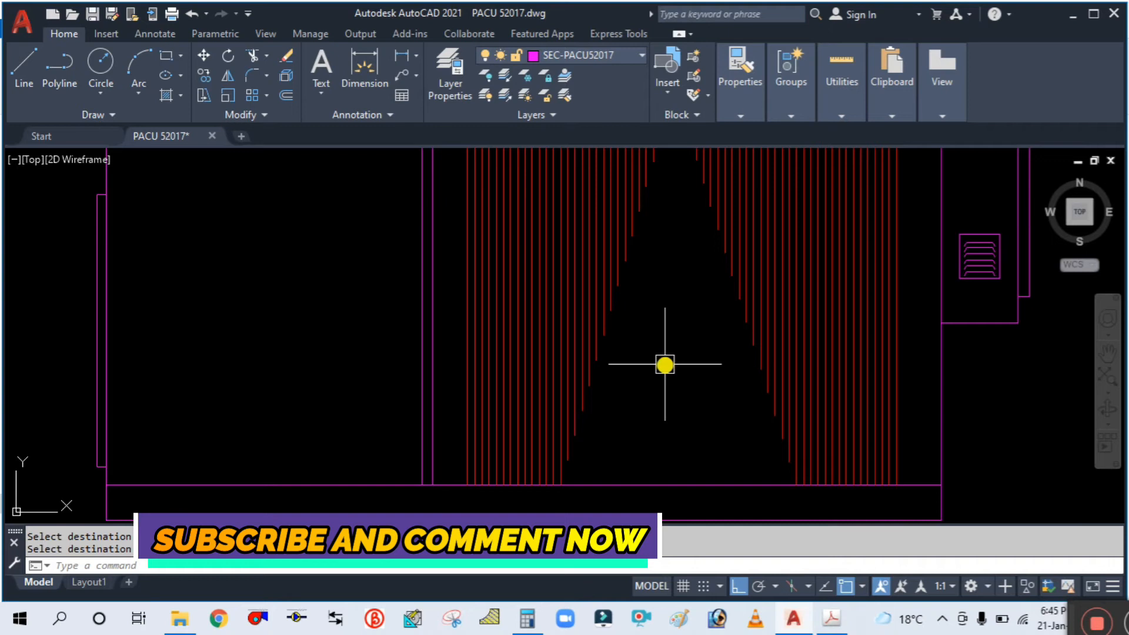
Regenerate the drawing display around the tapered gap between the two red coil groups.
key(Return)
scroll(620, 335, up, 2)
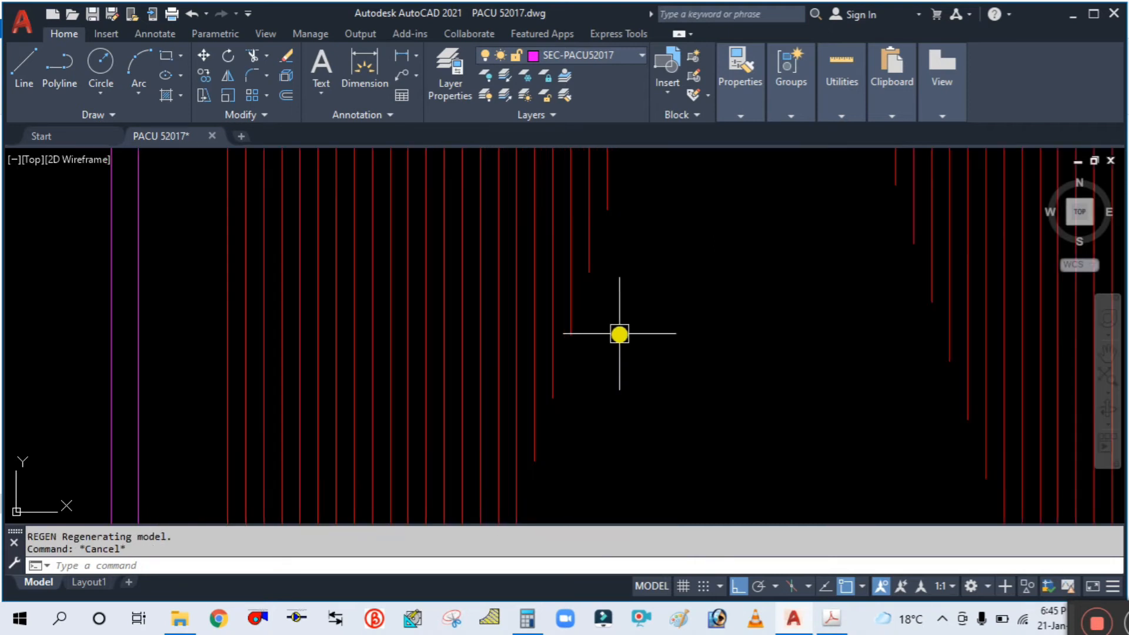
text(re)
key(Return)
scroll(579, 241, up, 4)
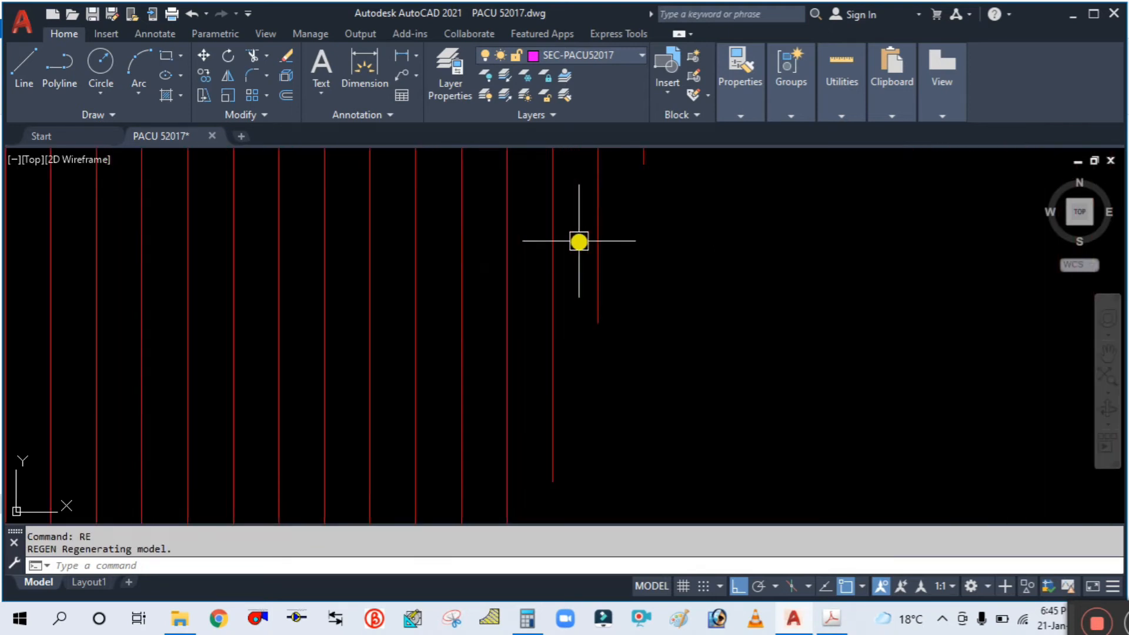
Draw a rectangle about 227 wide and 372 high for the left compressor body in the gap between the coil groups.
key(Escape)
text(rec)
key(Return)
scroll(622, 297, down, 3)
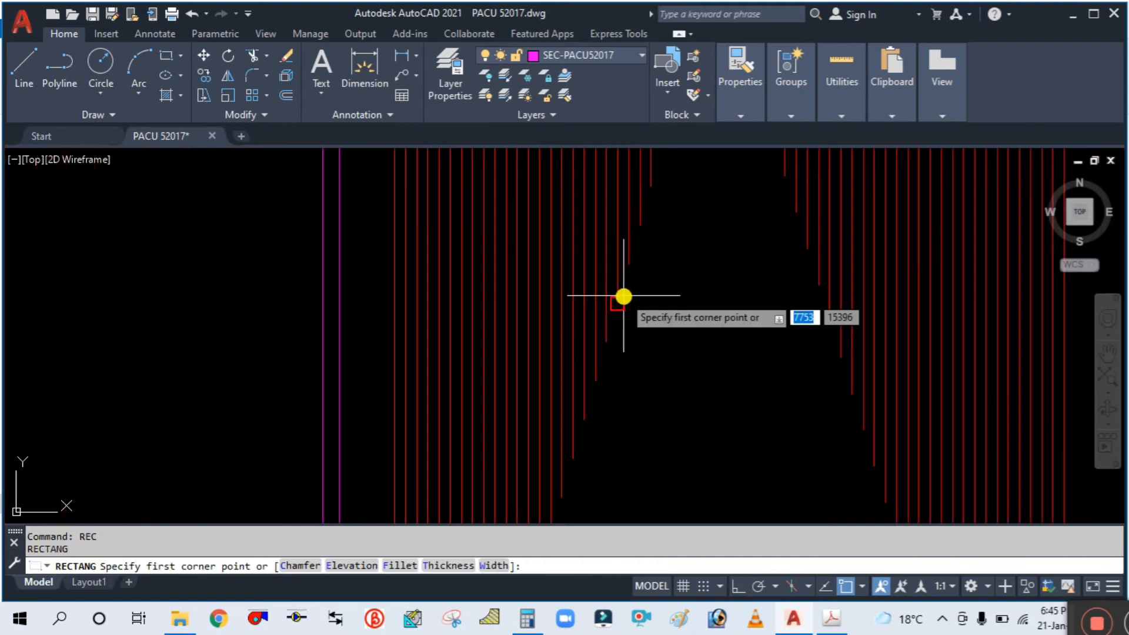
scroll(554, 245, down, 3)
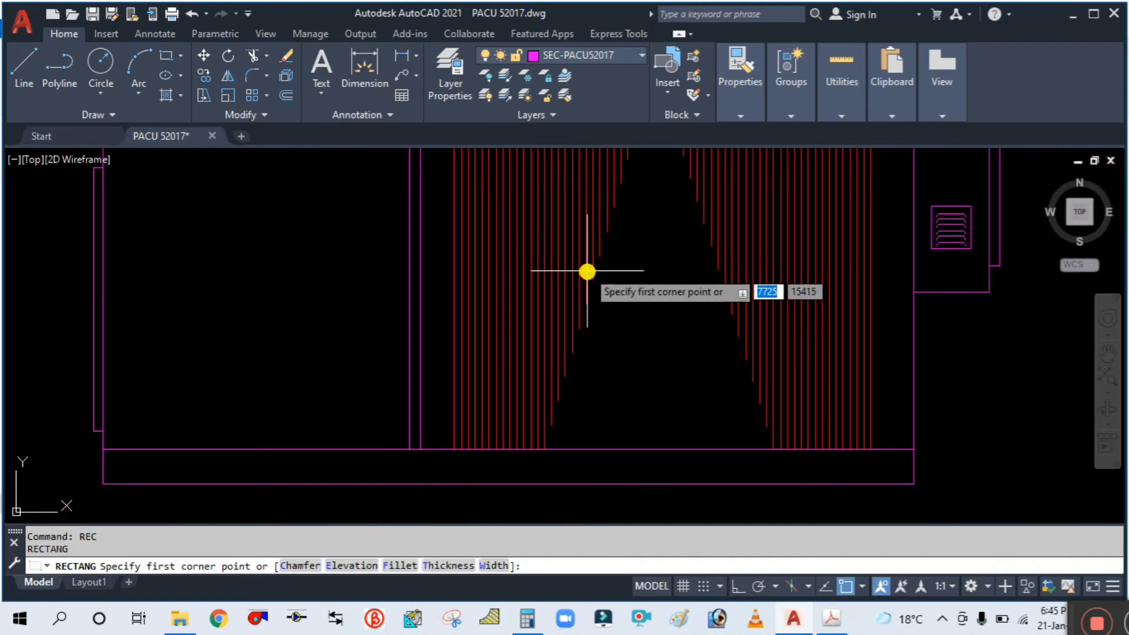
scroll(615, 333, up, 4)
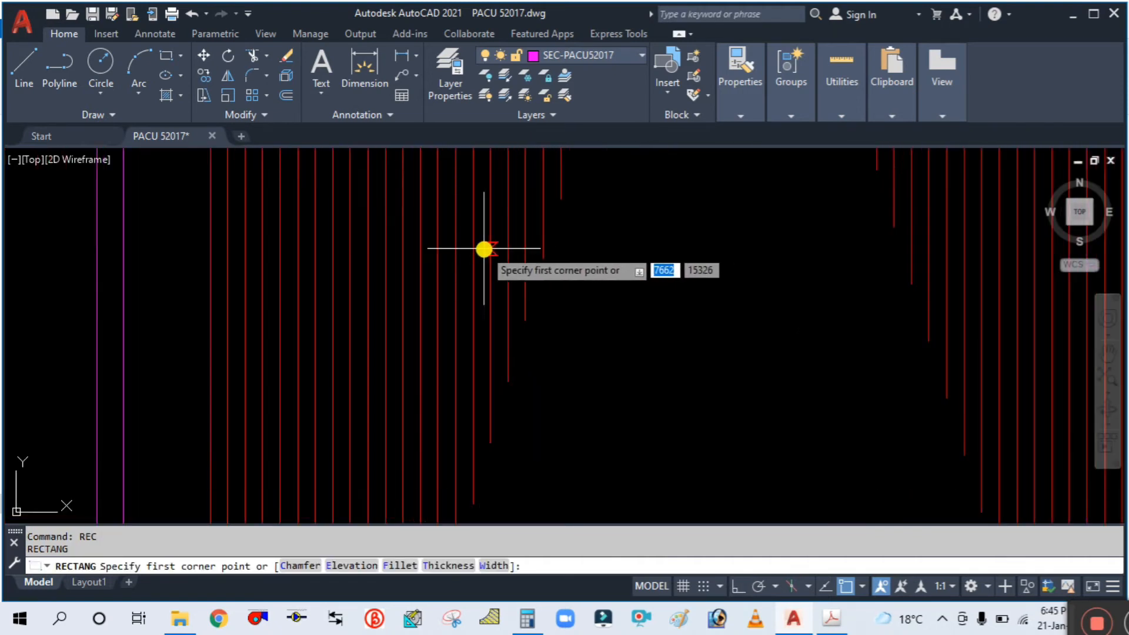
scroll(485, 250, down, 5)
click(527, 297)
scroll(589, 389, up, 2)
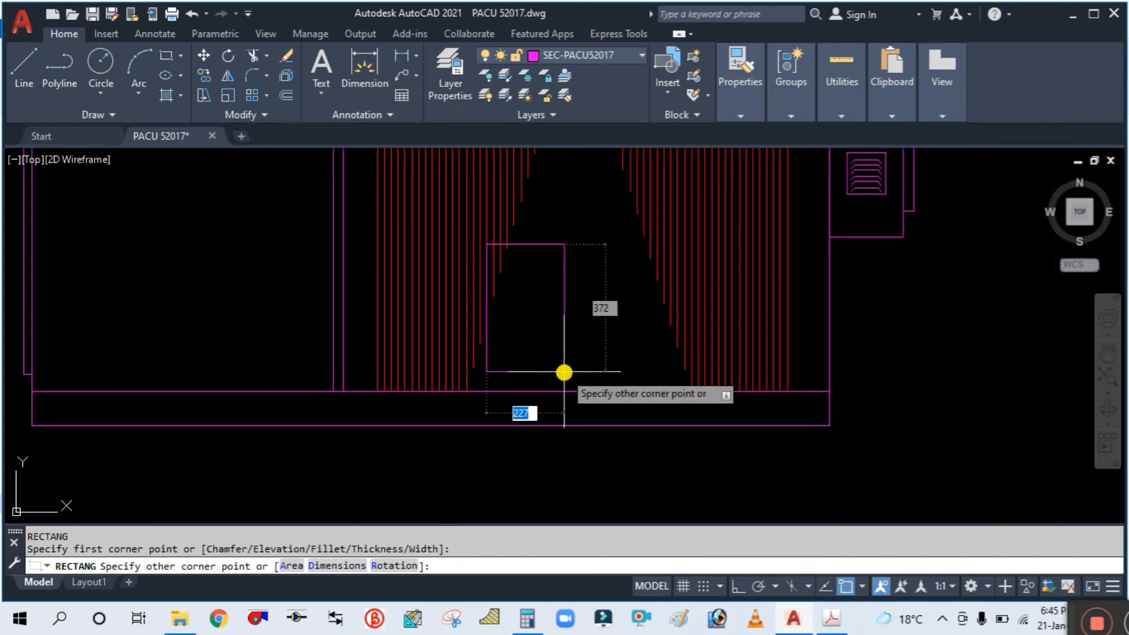
key(Escape)
Copy the compressor rectangle about 338 horizontally to the right, beside the right coil group.
text(co)
key(Return)
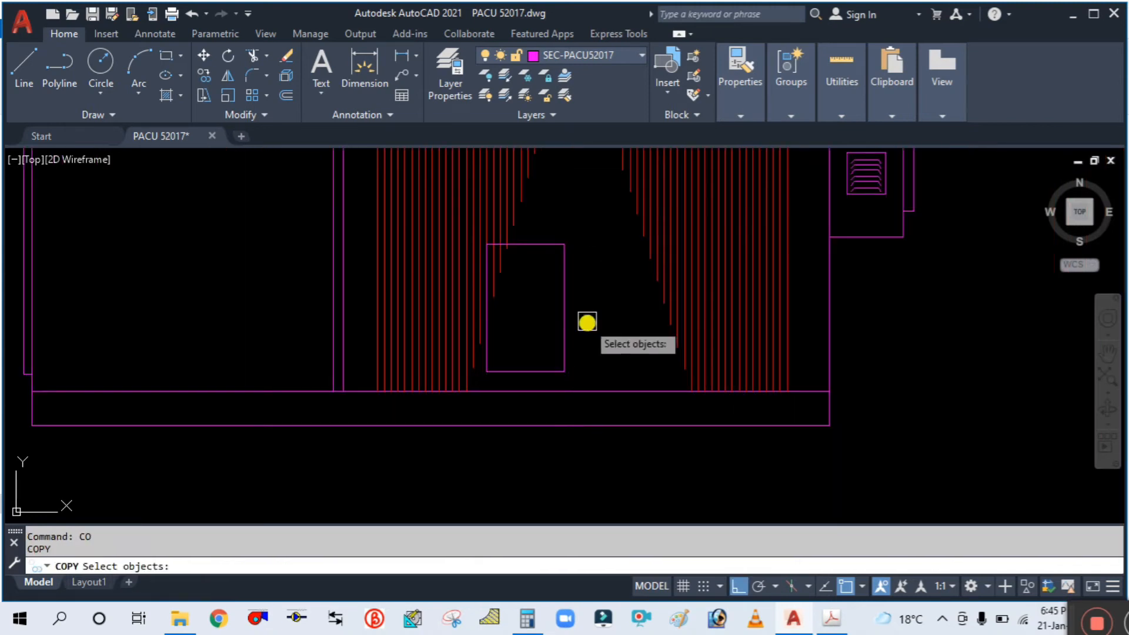
click(564, 315)
key(Return)
click(516, 334)
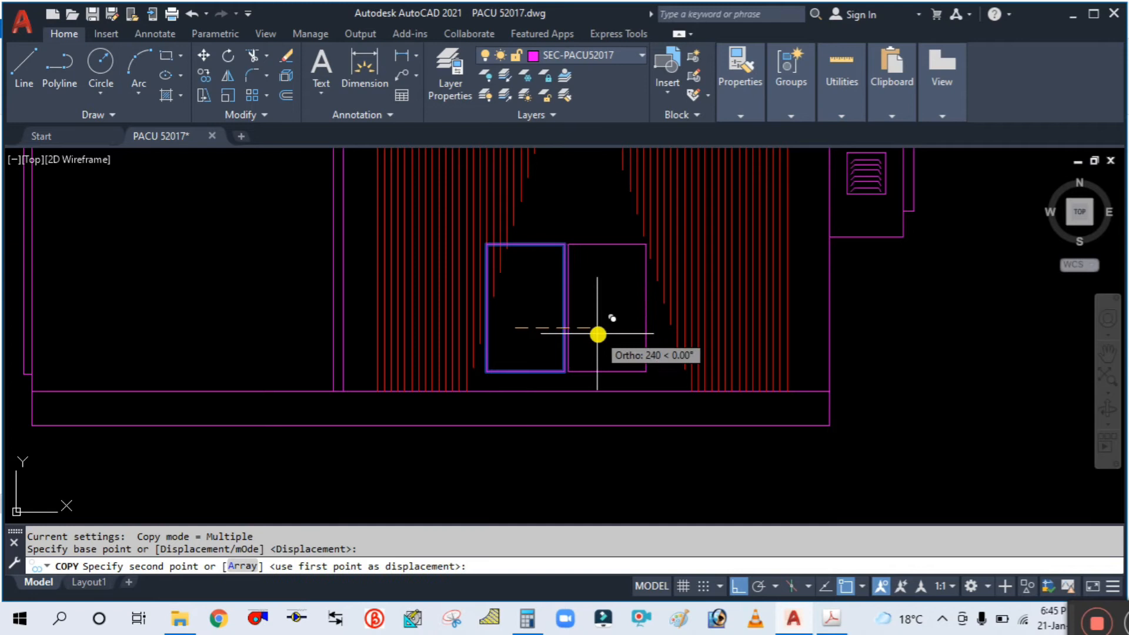
click(631, 336)
key(Escape)
Draw a circle centred on the midpoint of the left rectangle's top edge with its radius reaching the top corner.
scroll(556, 255, up, 3)
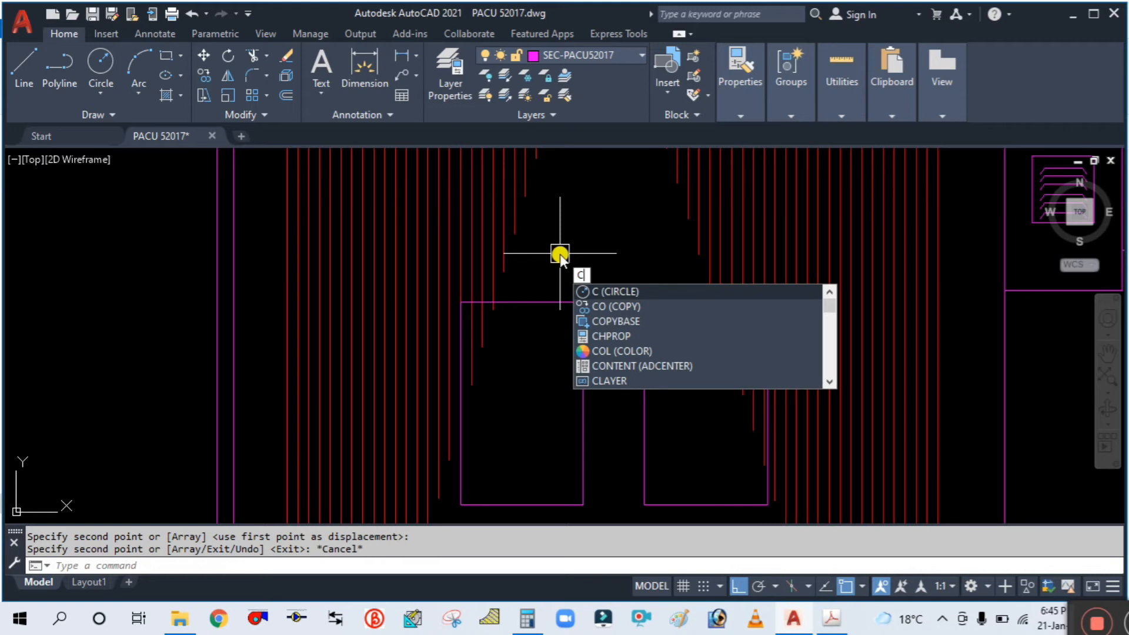
key(Return)
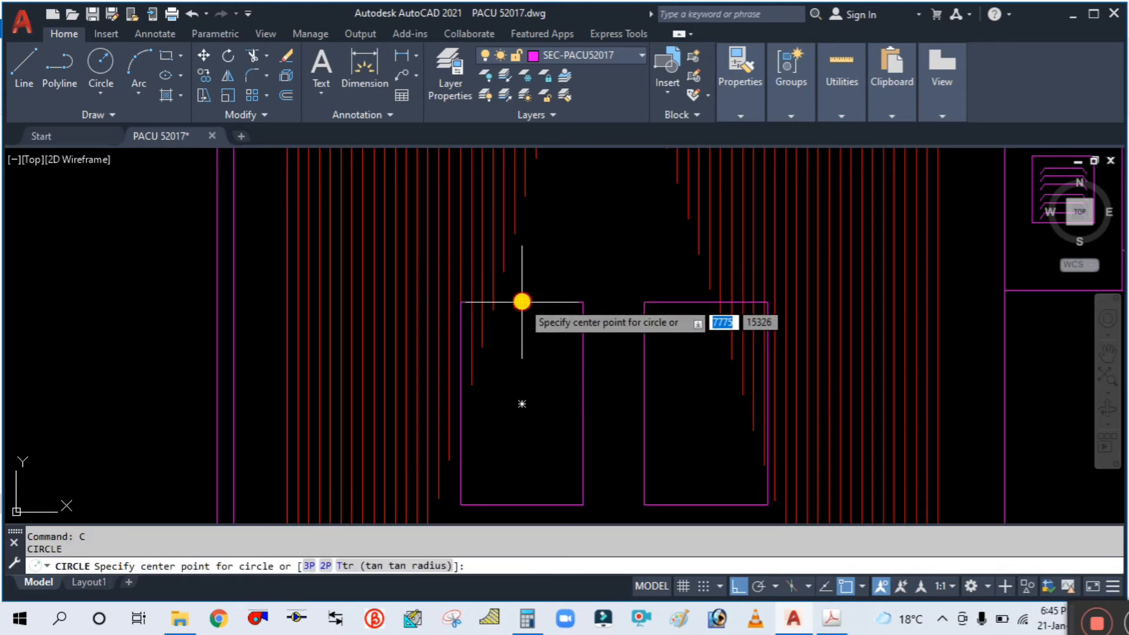
click(521, 301)
click(582, 302)
key(Escape)
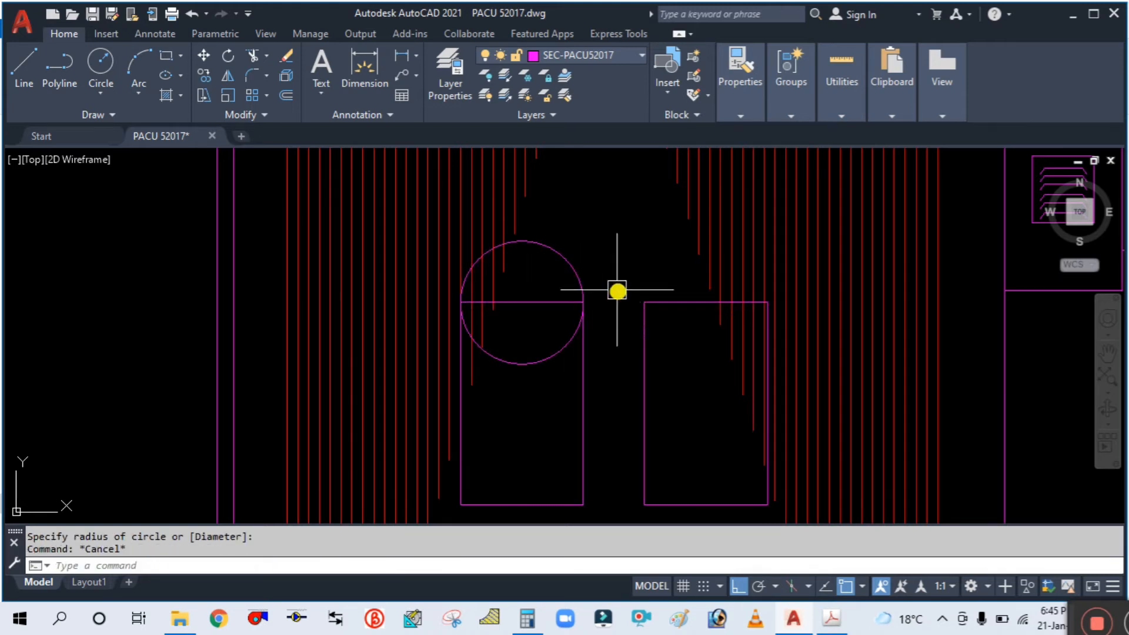
Trim away the circle's lower half inside the left rectangle, leaving a semicircular dome on its top edge.
text(tr)
key(Return)
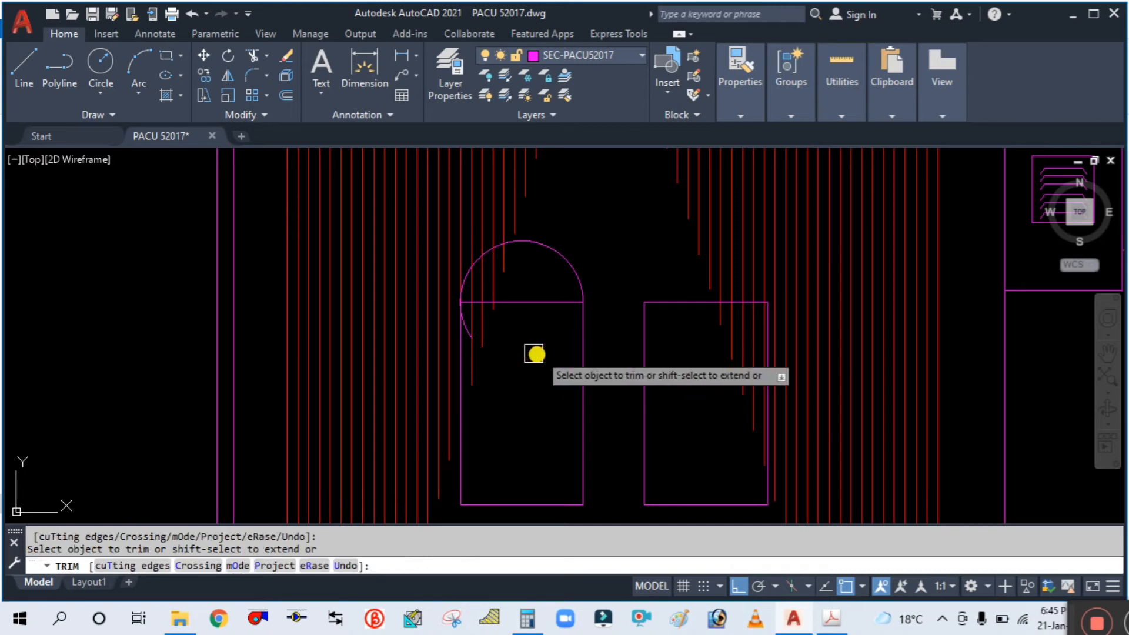
scroll(456, 318, up, 5)
key(Escape)
scroll(514, 297, down, 5)
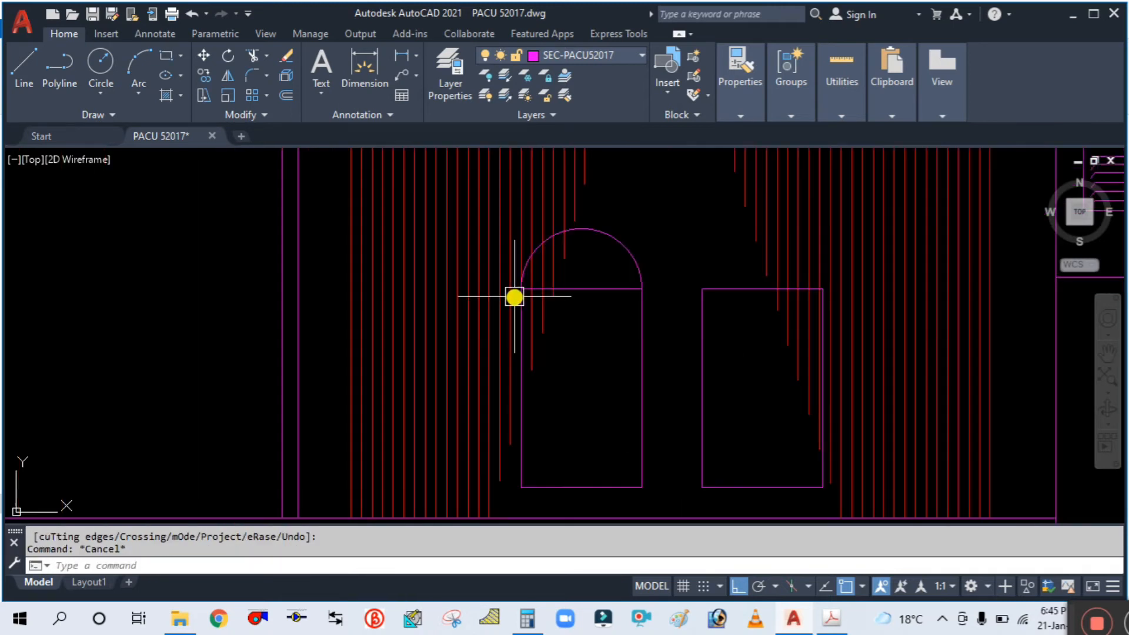
Copy the dome arc from the left rectangle's top corner to the matching top corner of the right rectangle.
scroll(623, 277, down, 3)
text(c)
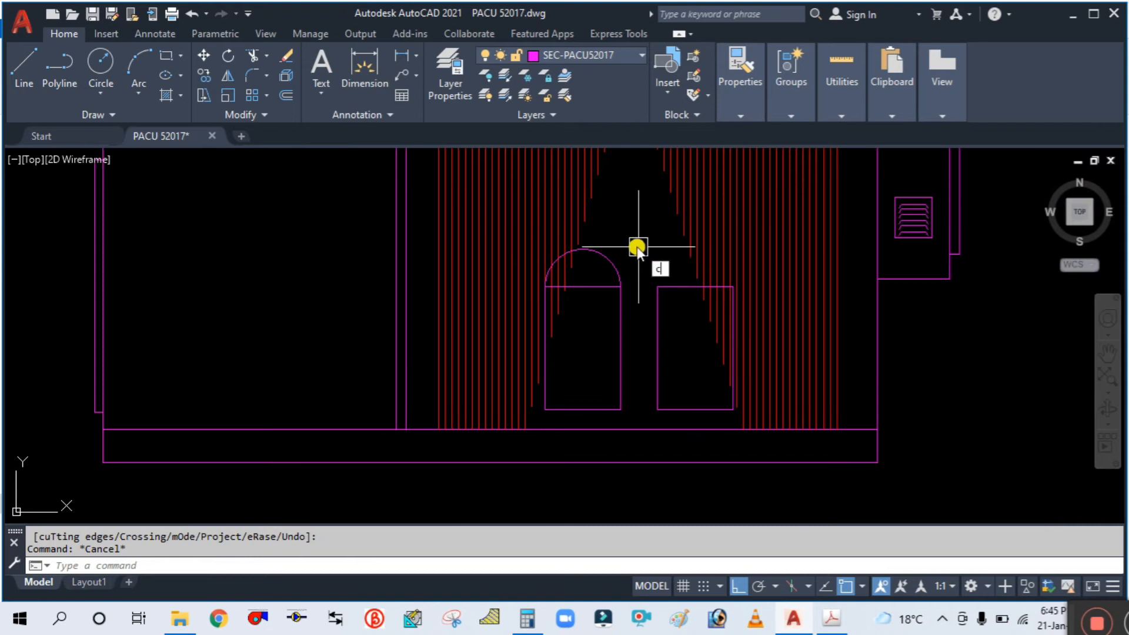
text(o)
key(Return)
click(605, 263)
key(Return)
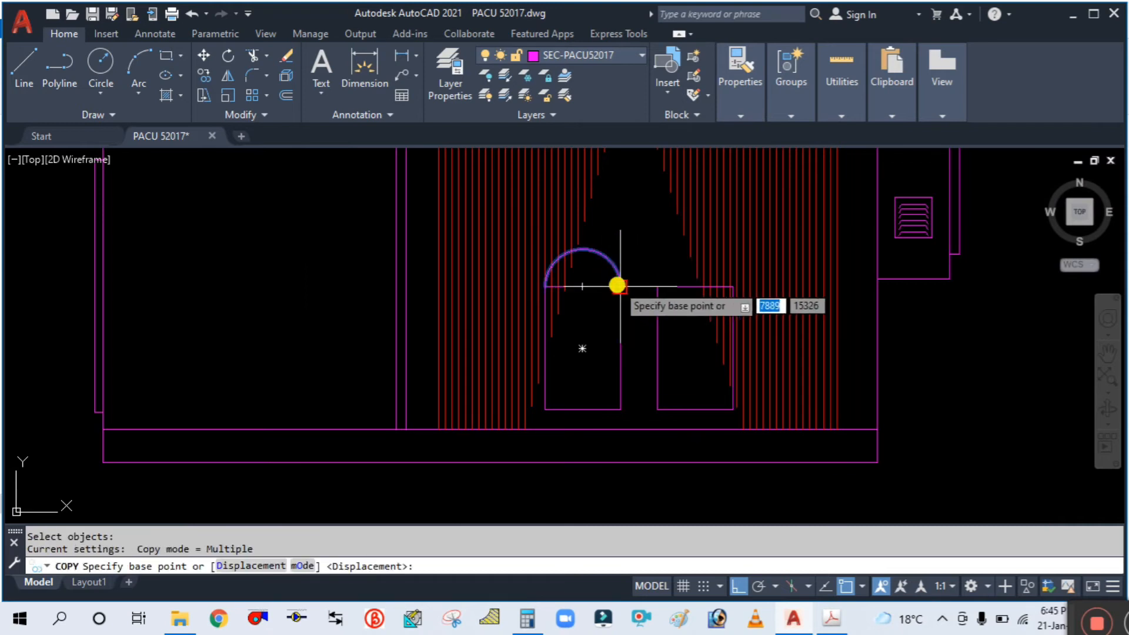
click(617, 286)
scroll(735, 286, up, 4)
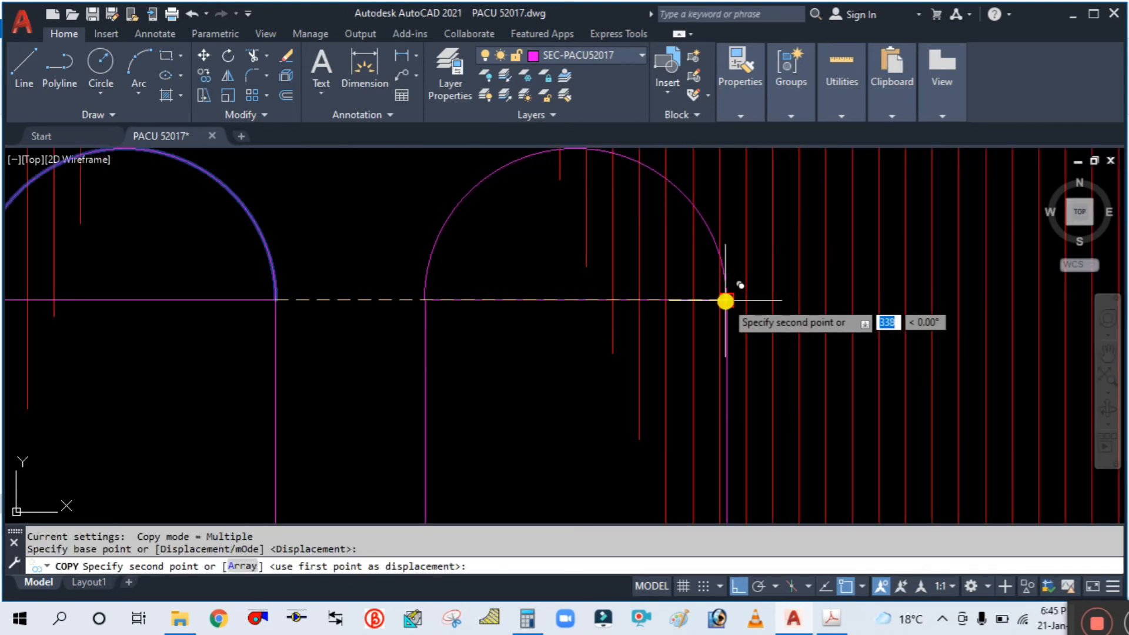
click(725, 301)
key(Escape)
scroll(586, 238, down, 4)
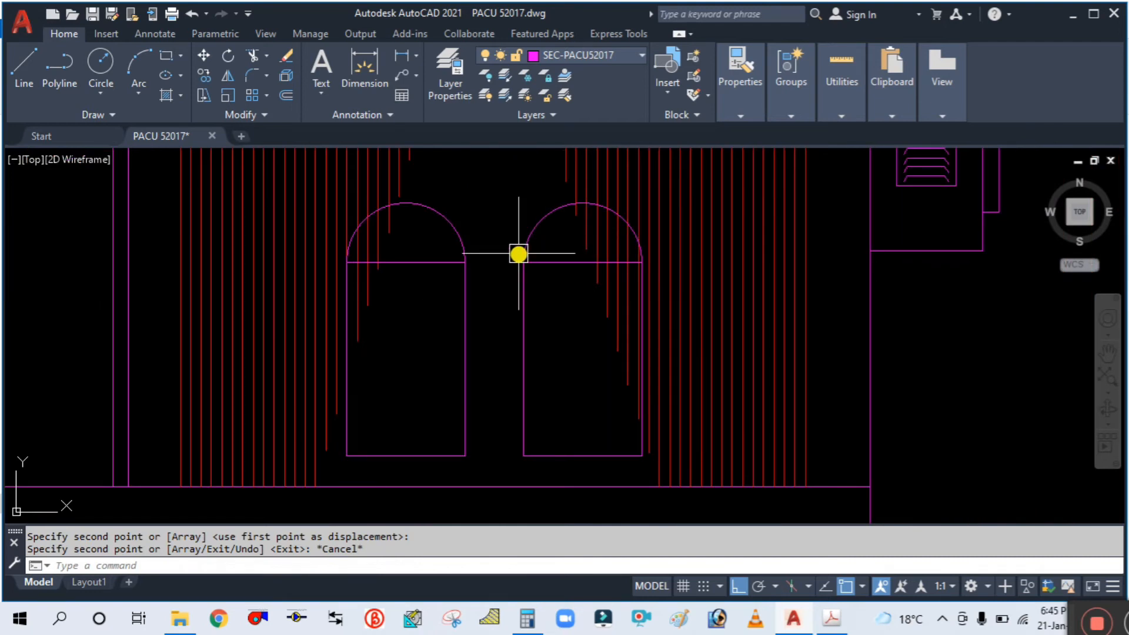
scroll(519, 254, down, 4)
scroll(492, 360, up, 4)
scroll(464, 331, up, 2)
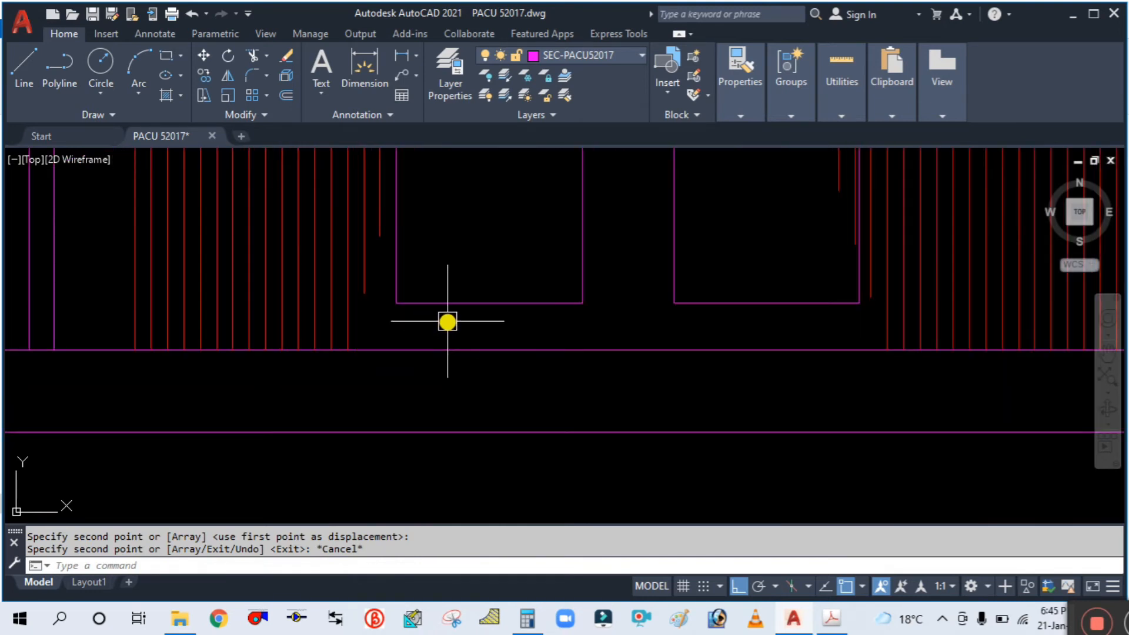
click(462, 305)
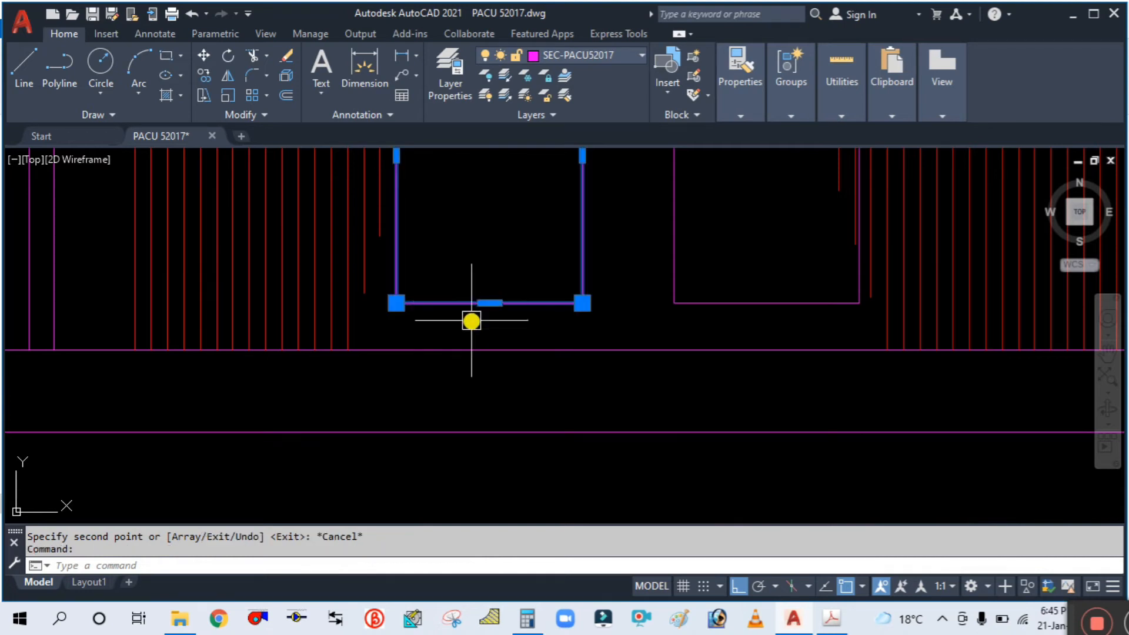
key(Escape)
text(c)
key(Return)
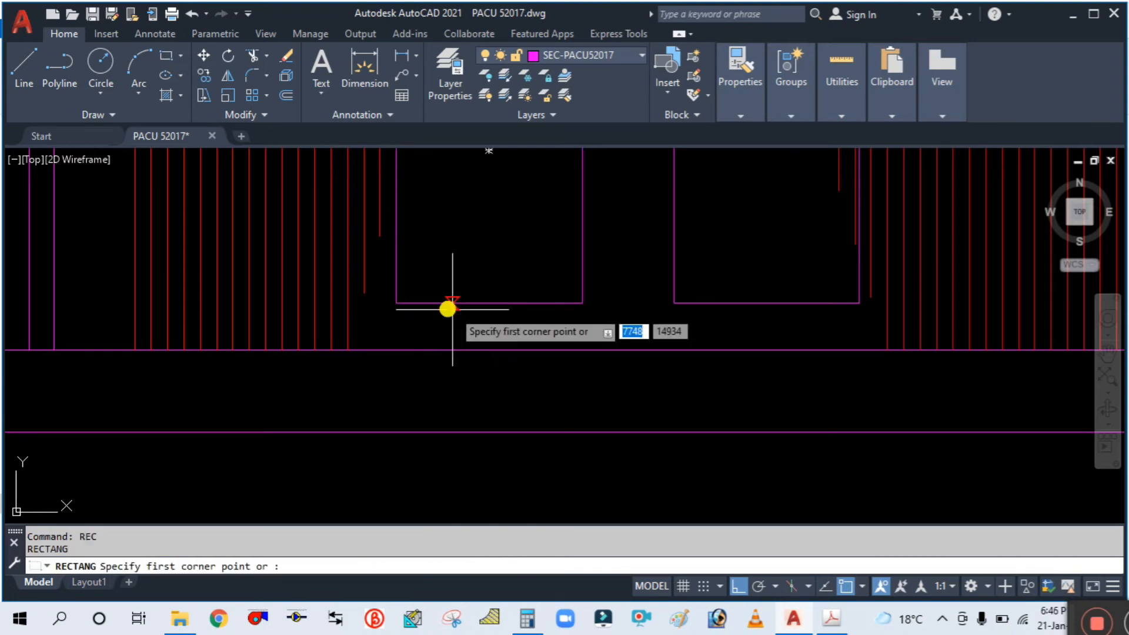
key(Escape)
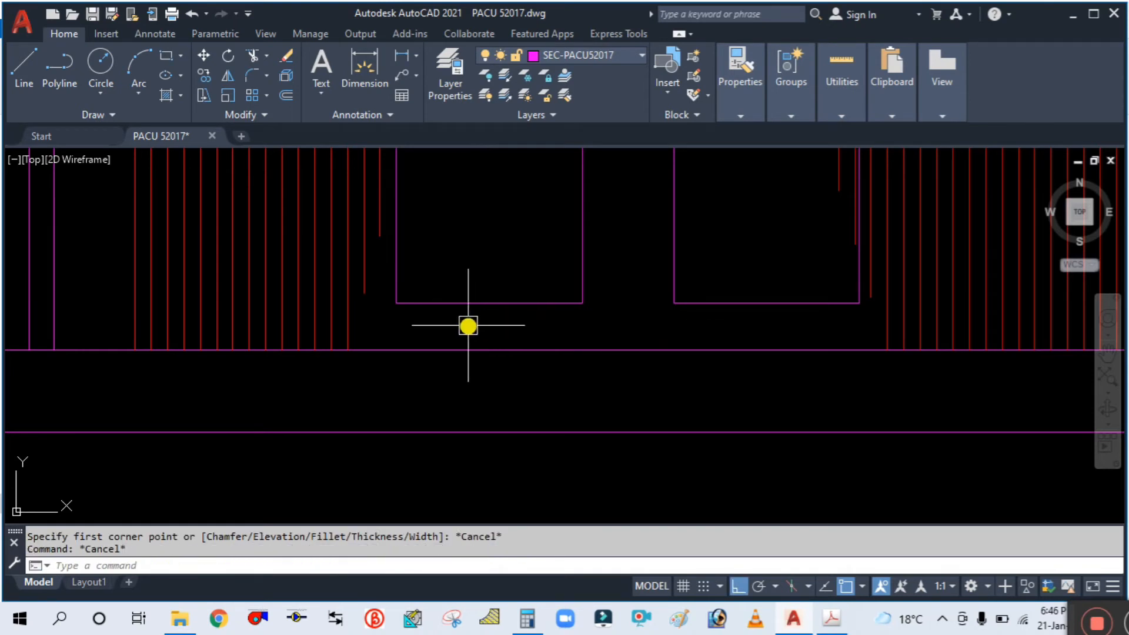
Check the compressor bases in PACV52017.pdf, return to AutoCAD and draw a horizontal line below the left rectangle spanning its width.
click(833, 619)
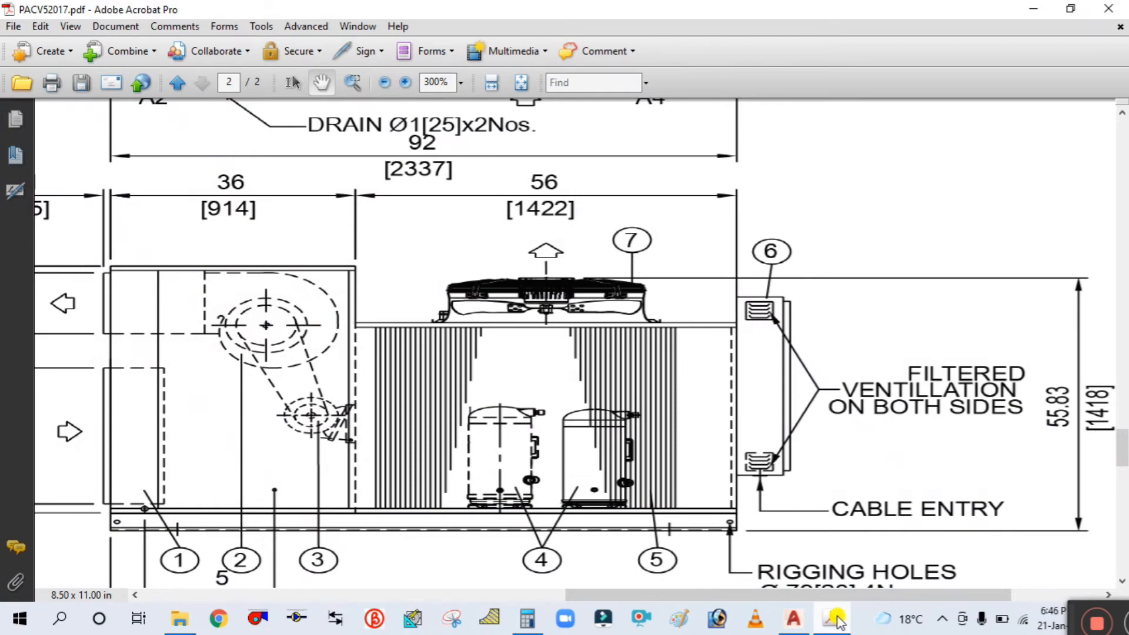
click(833, 619)
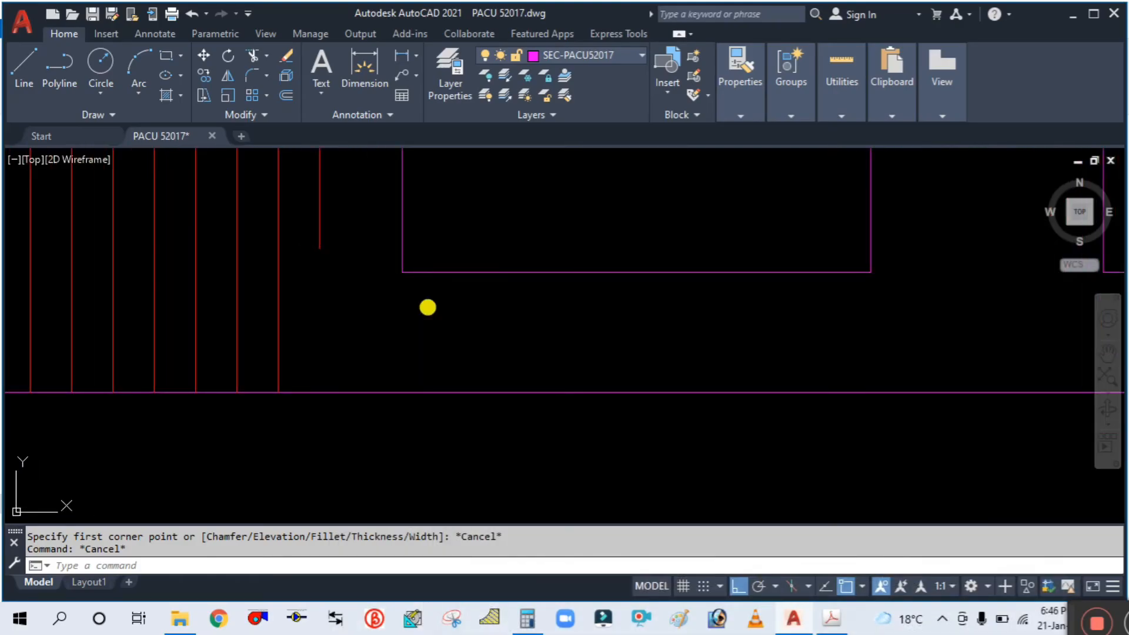
key(l)
key(Return)
click(402, 323)
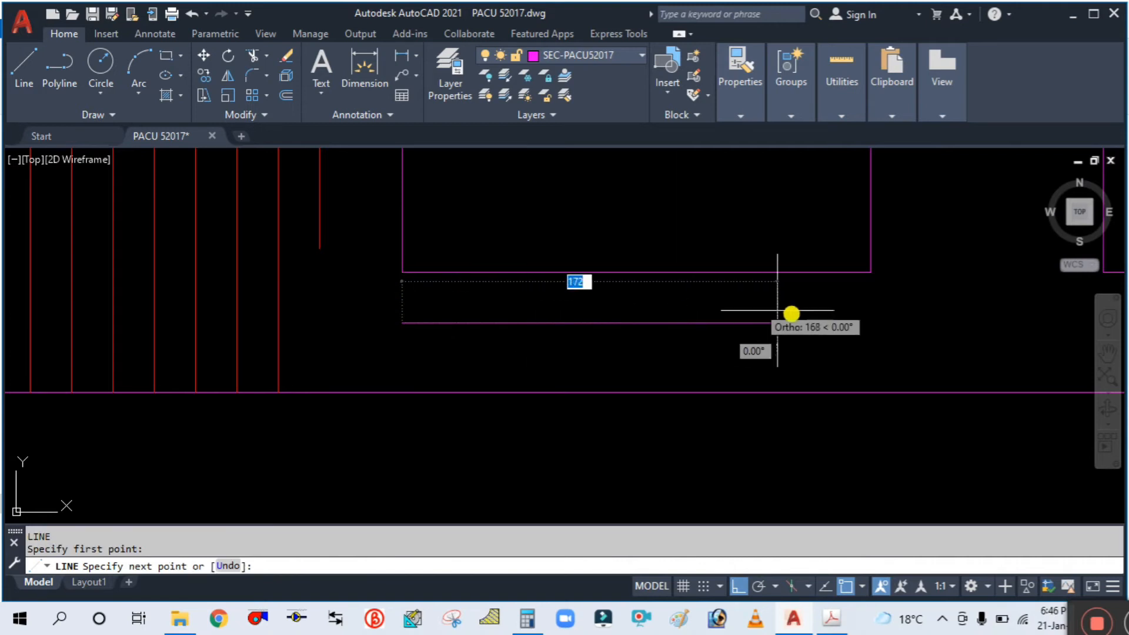
click(868, 325)
key(Escape)
middle_drag(609, 311, 732, 313)
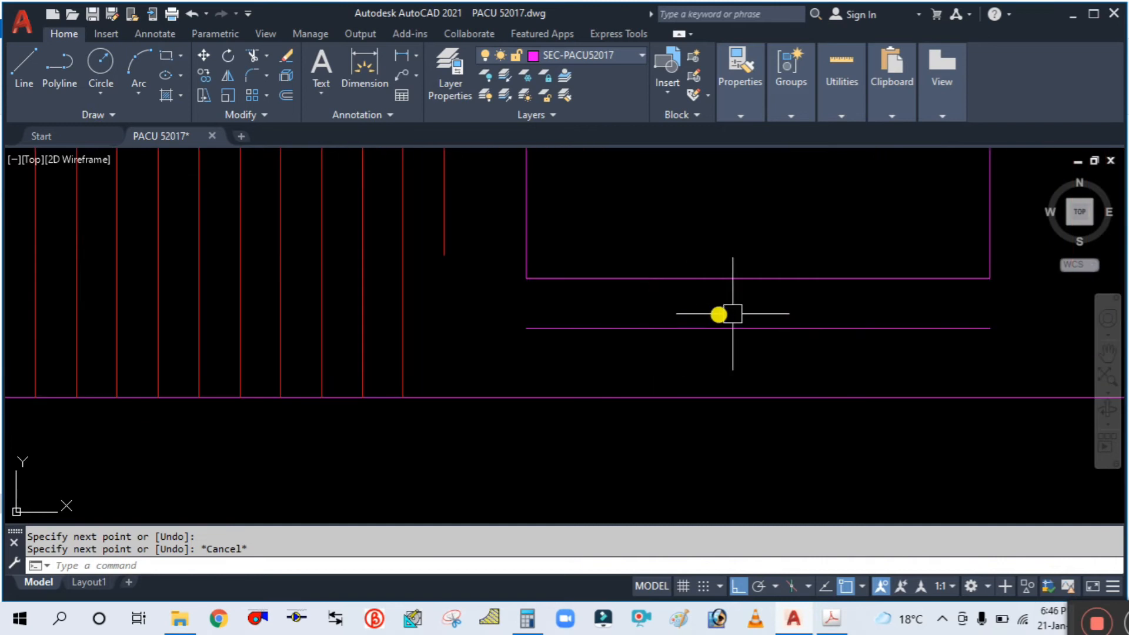
middle_drag(811, 328, 650, 344)
scroll(694, 328, down, 3)
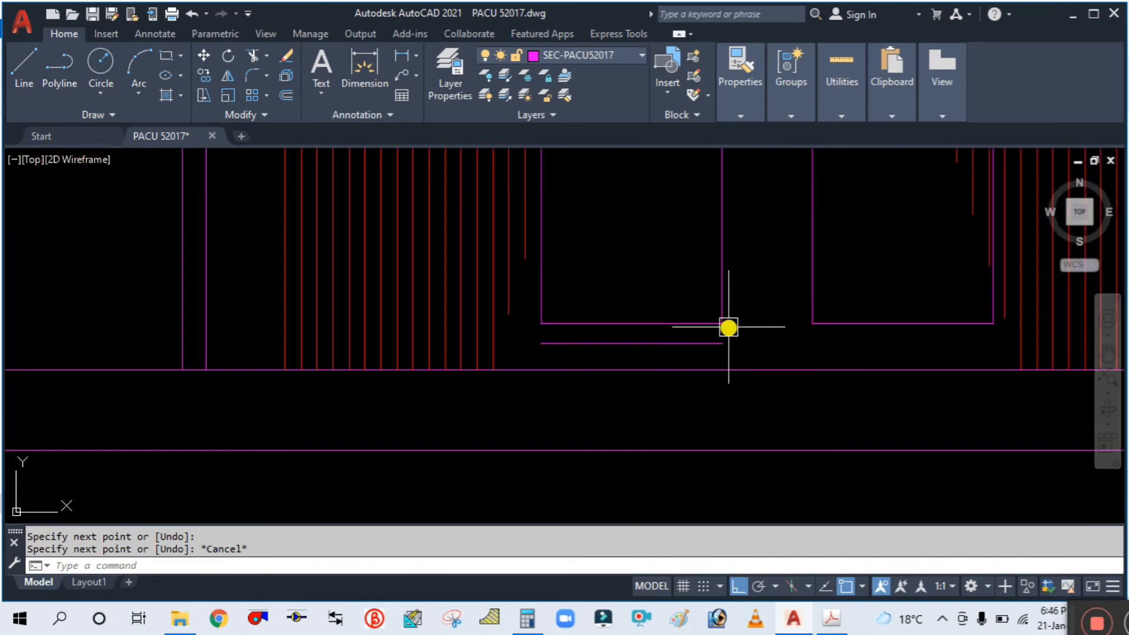
text(c)
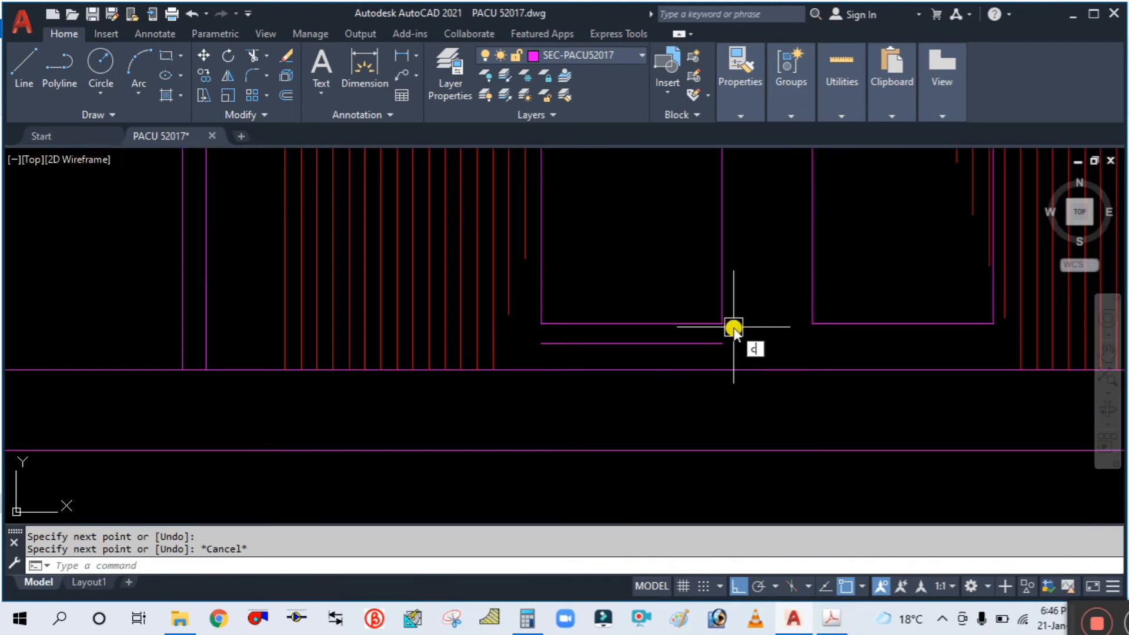
text(o)
key(Return)
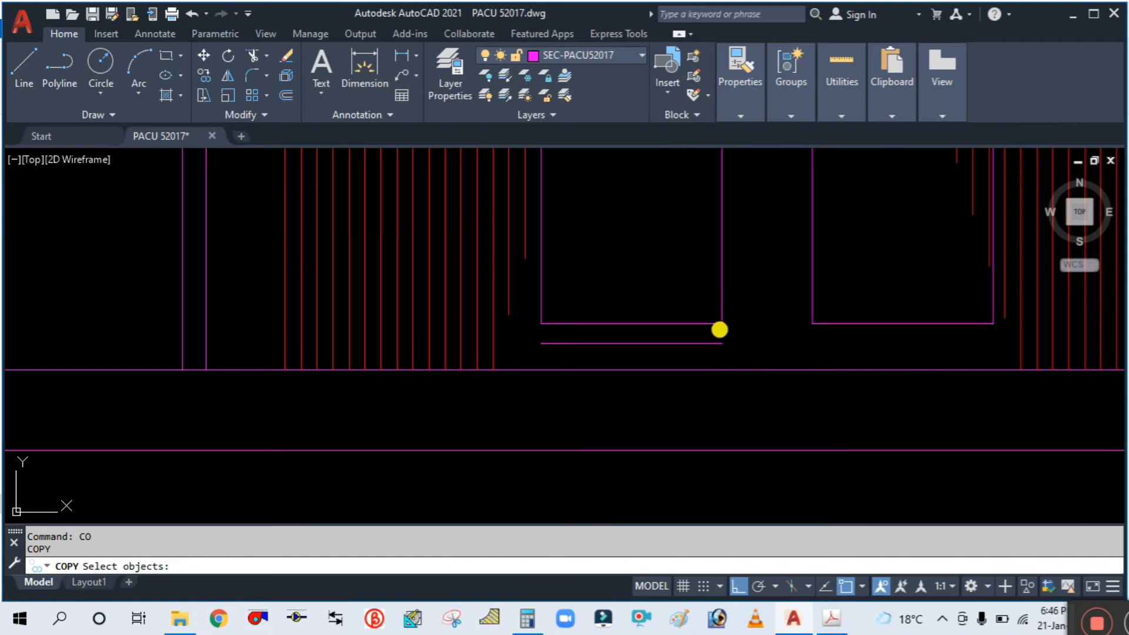
key(Escape)
key(Escape)
Move the horizontal base line slightly upward, closer to the bottom edge of the left rectangle.
scroll(660, 355, up, 2)
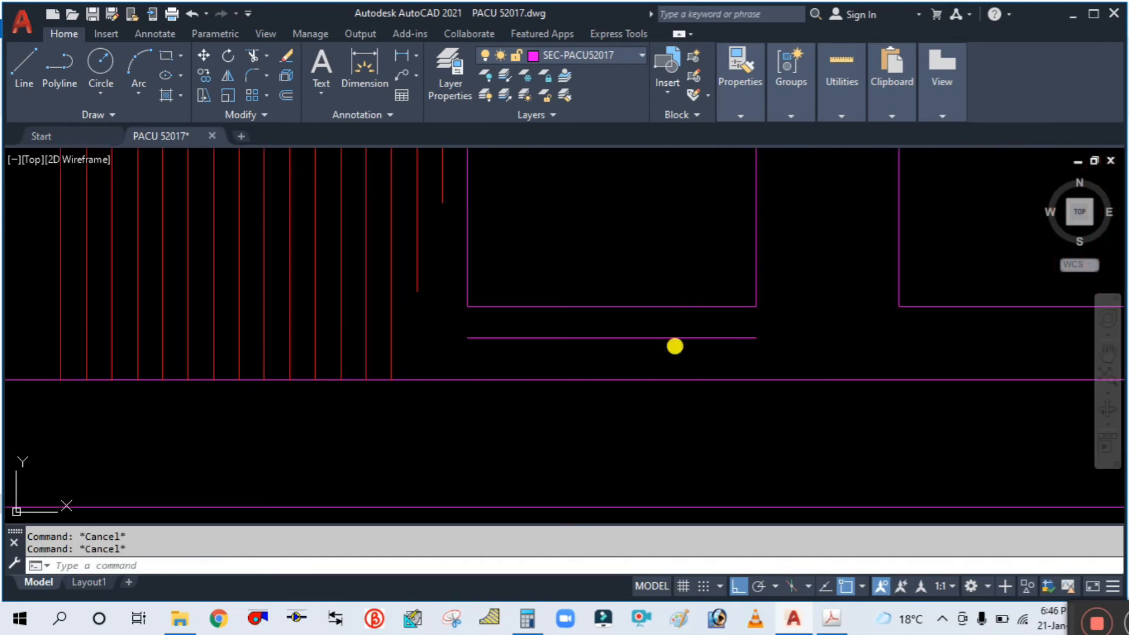
text(m)
key(Return)
click(676, 338)
key(Return)
click(789, 339)
click(785, 332)
key(Escape)
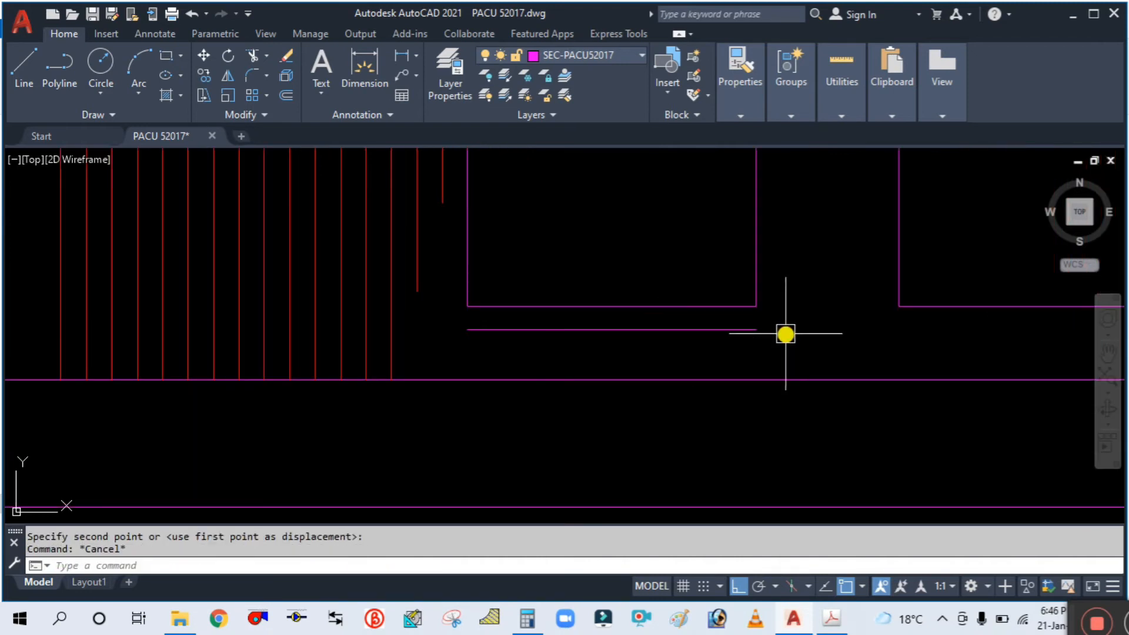
Copy the base line straight down to a position just above the unit's base frame.
text(co)
key(Return)
click(756, 329)
key(Return)
click(808, 317)
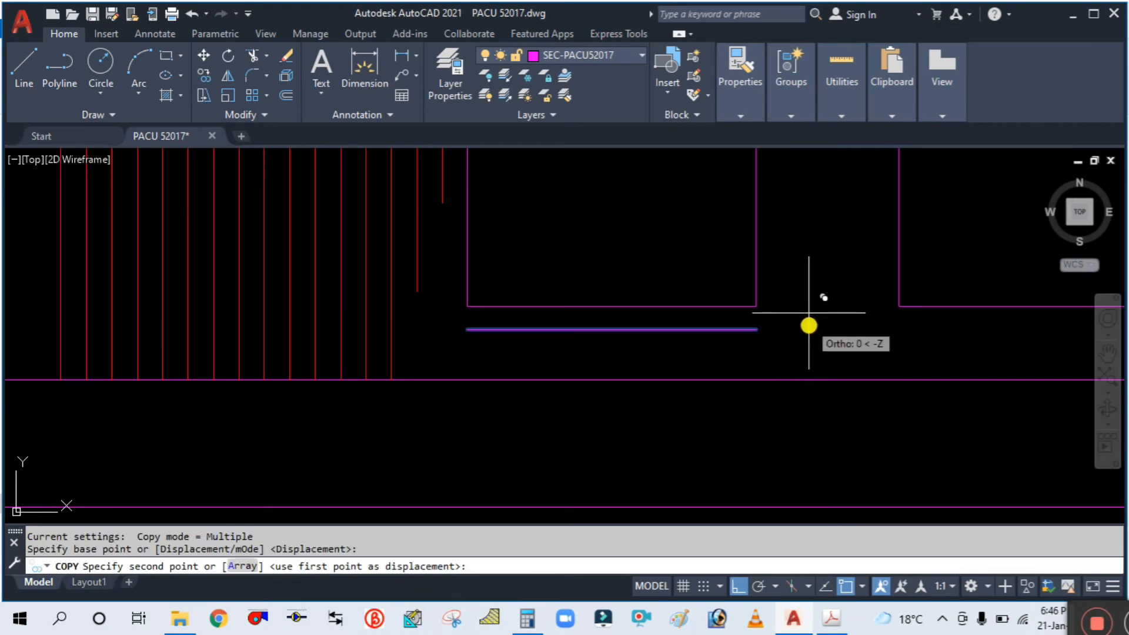
click(807, 339)
key(Escape)
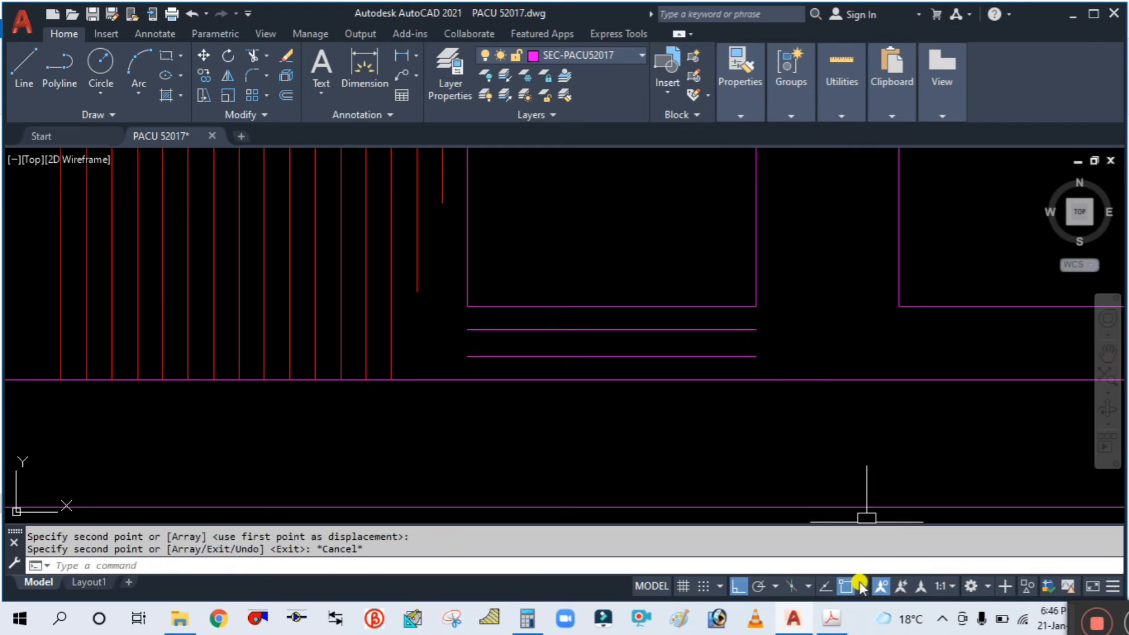
Check the compressor base in PACV52017.pdf, return to AutoCAD and draw a slanted line from the lower base line's left end to the upper base line.
click(843, 619)
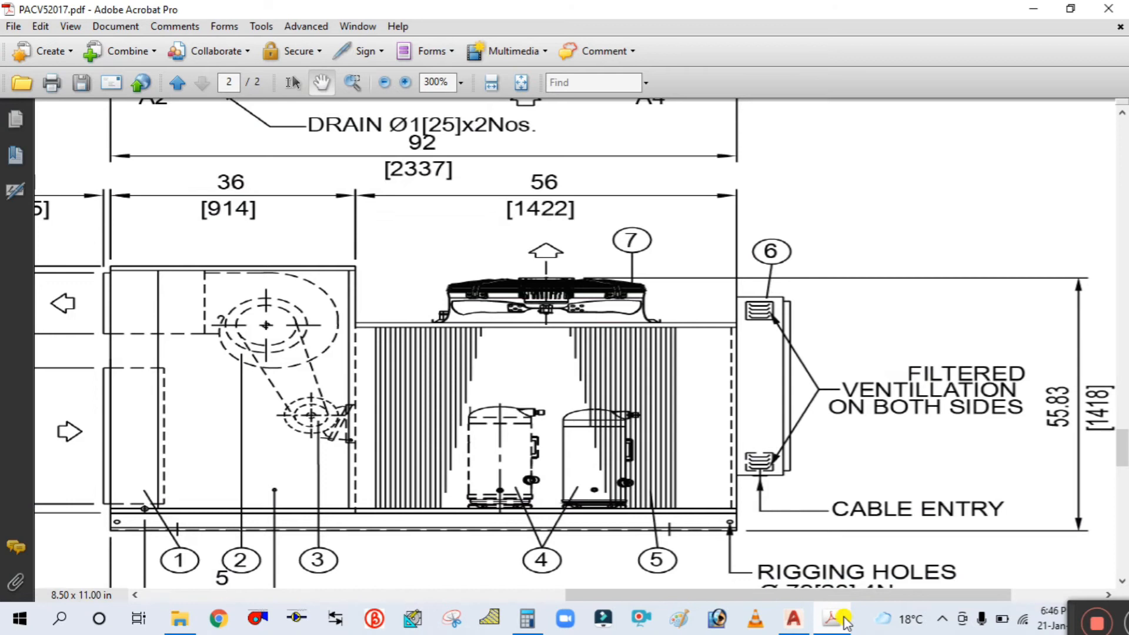
click(843, 621)
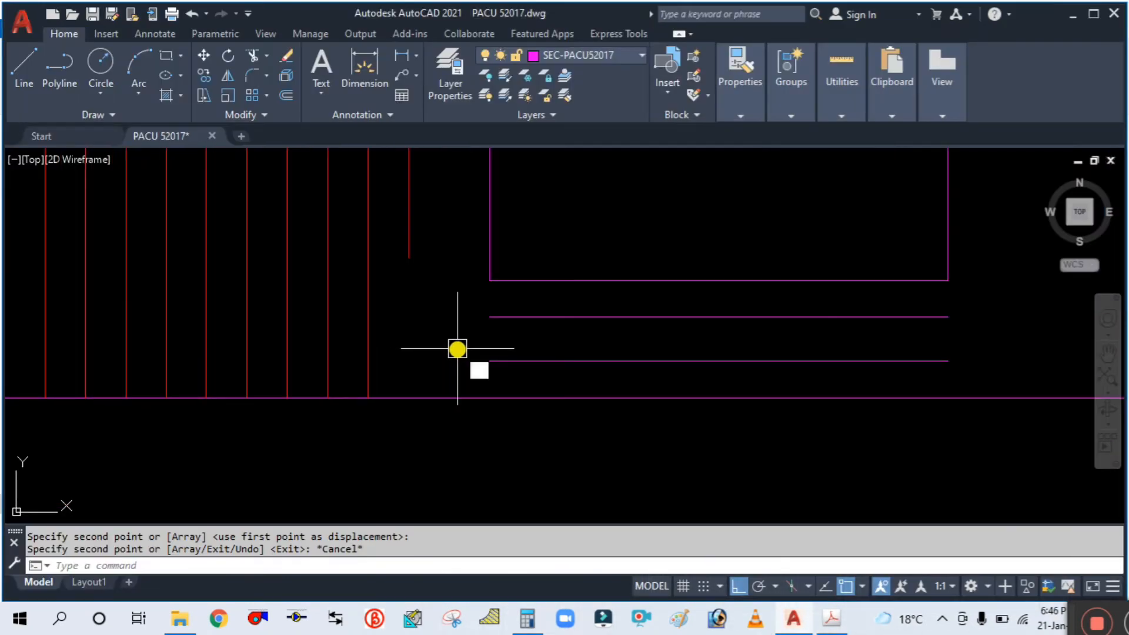
text(l)
key(Return)
click(489, 360)
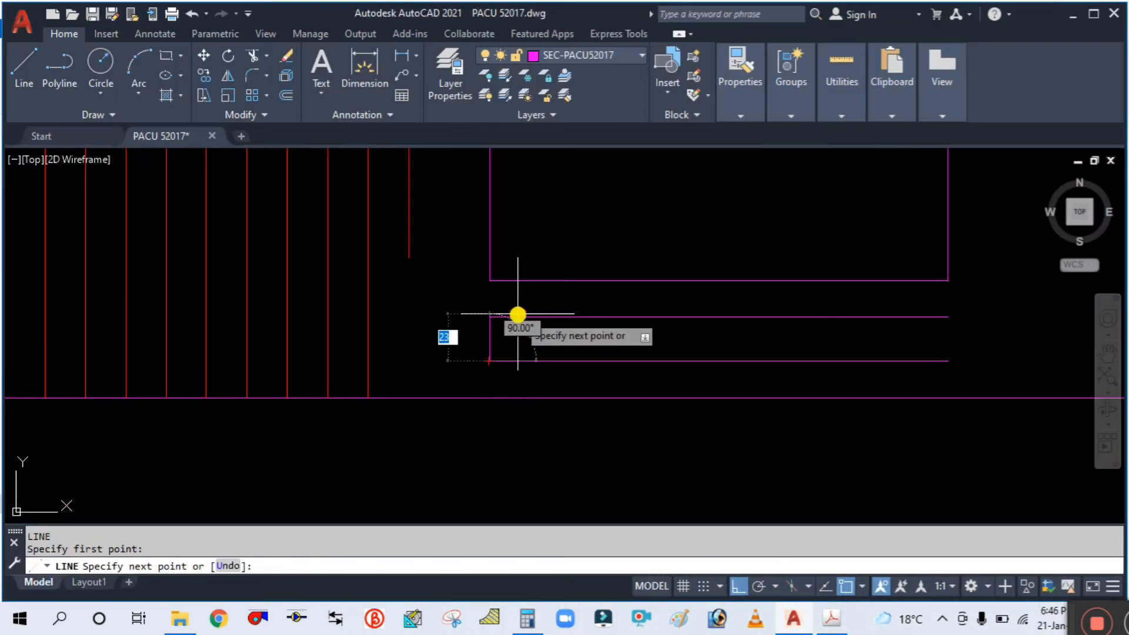
click(517, 316)
key(Escape)
Trim the upper base line's stub that projects left beyond the slanted line.
scroll(489, 328, up, 2)
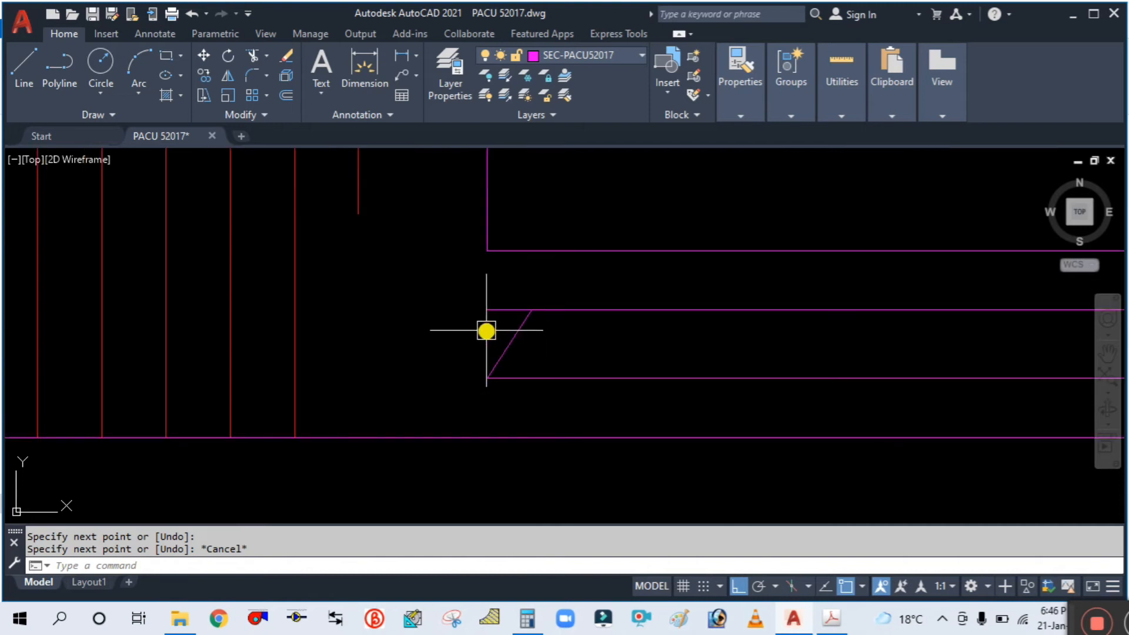
text(tr)
key(Return)
key(Escape)
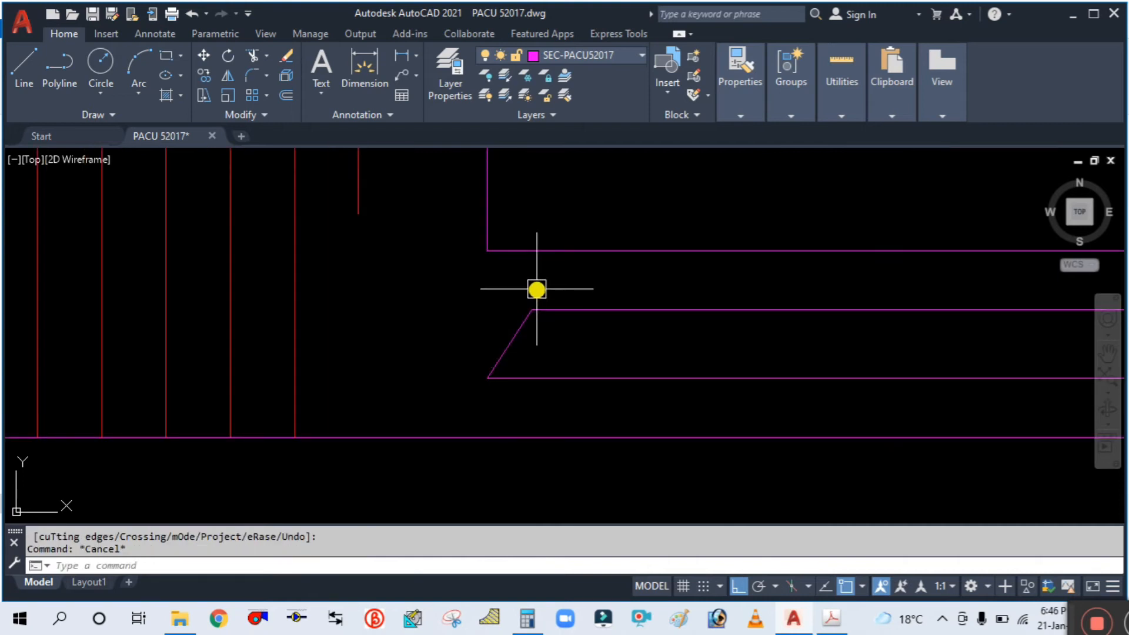
Draw a vertical line from the slanted line's top end up to the left rectangle's bottom edge.
text(l)
key(Return)
click(533, 309)
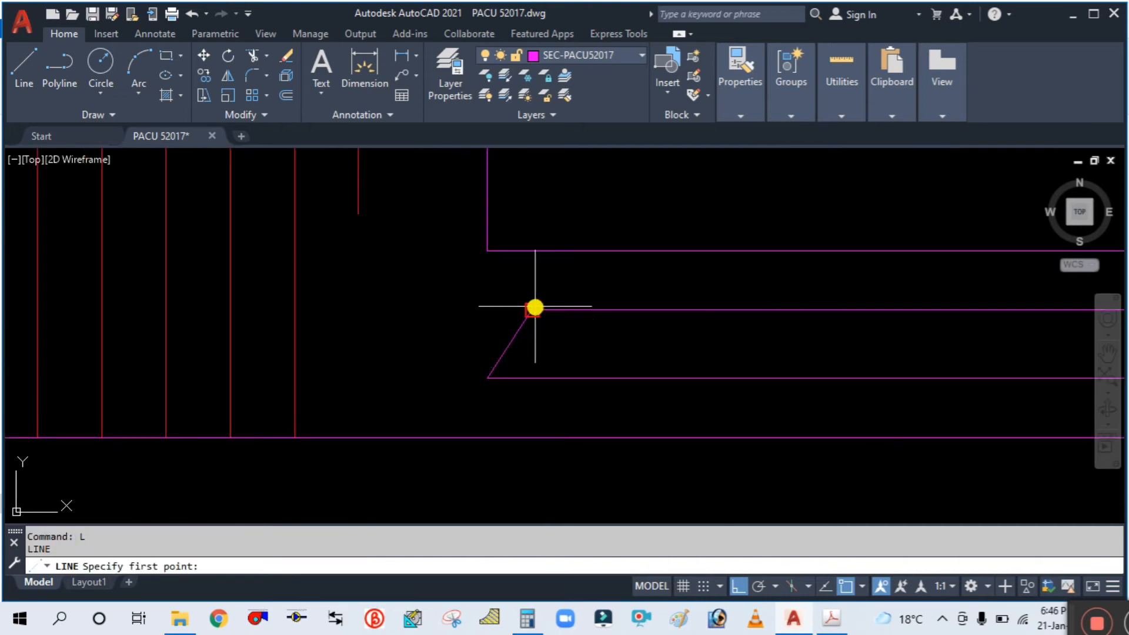
click(536, 252)
key(Escape)
scroll(552, 335, down, 4)
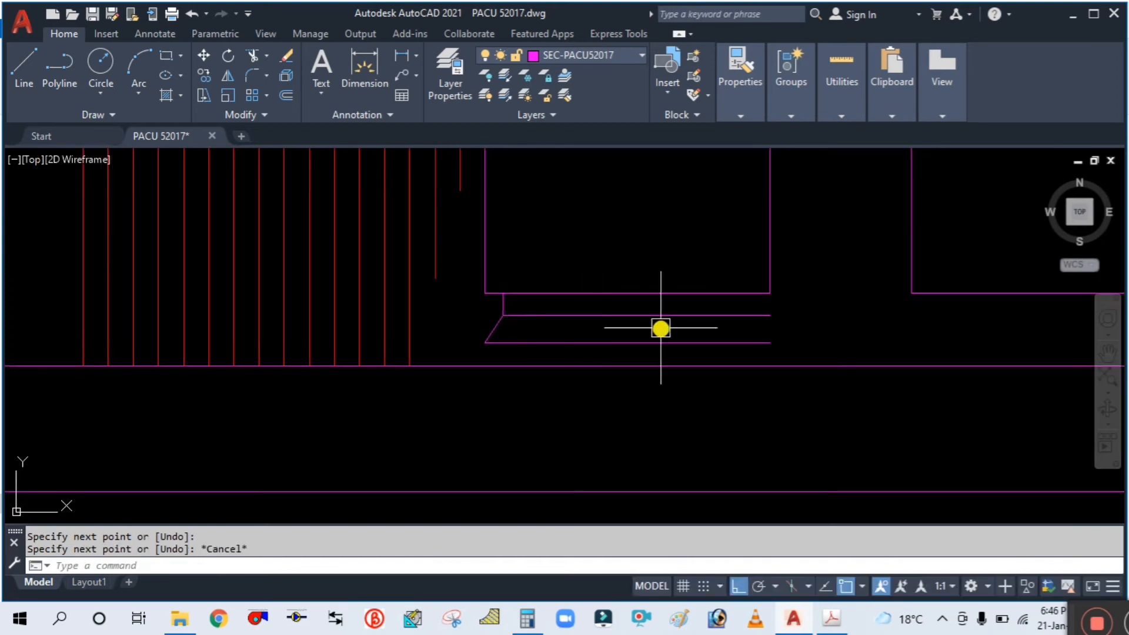
Mirror the slanted and short vertical lines about the base's vertical axis through the upper base line's midpoint, keeping the originals.
text(mi)
key(Return)
scroll(499, 324, up, 4)
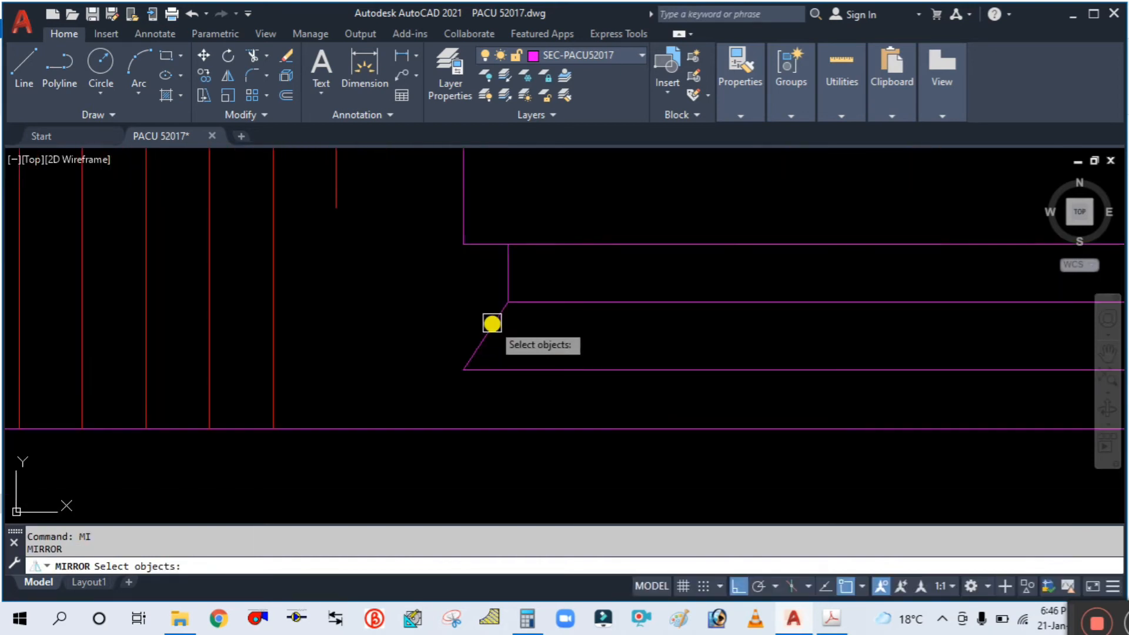
click(494, 323)
scroll(510, 272, down, 4)
key(Return)
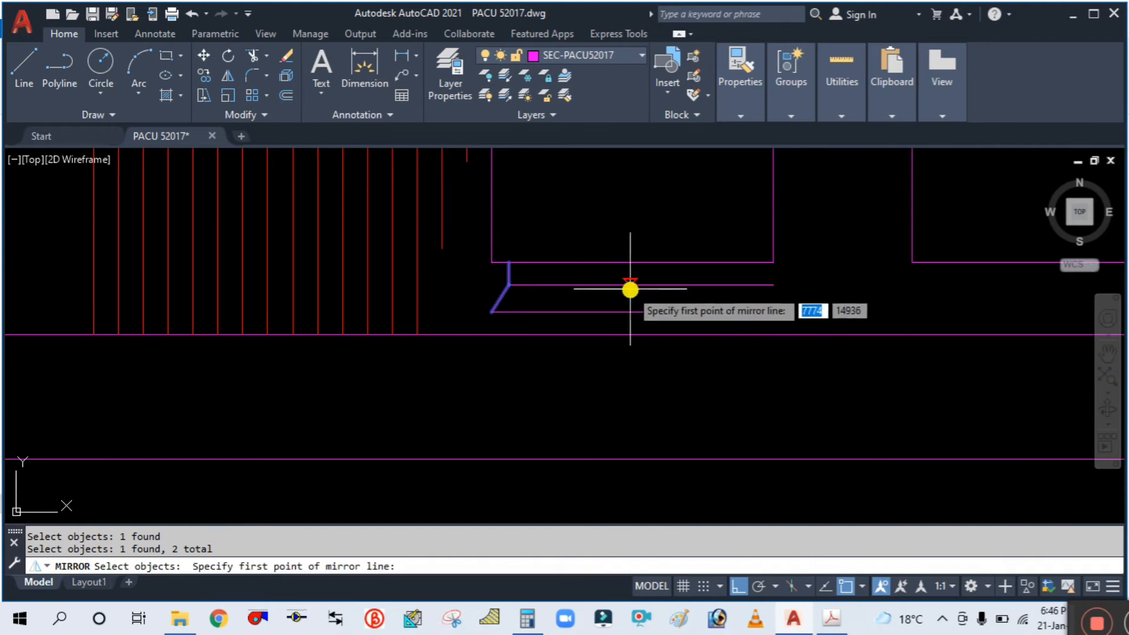
click(641, 285)
click(641, 225)
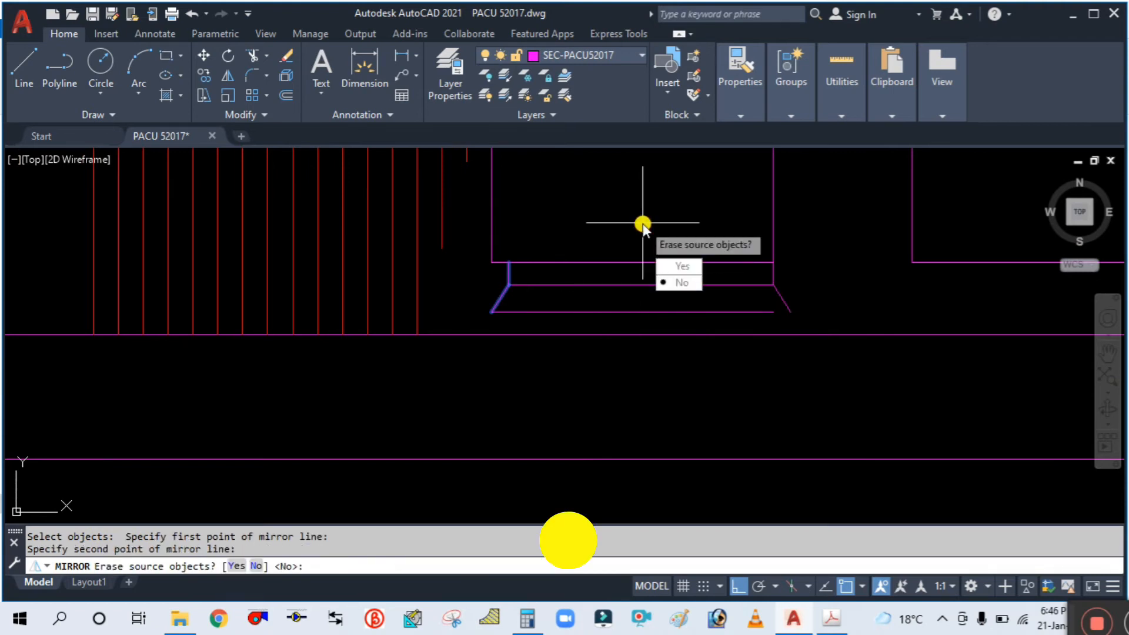
text(n)
key(Return)
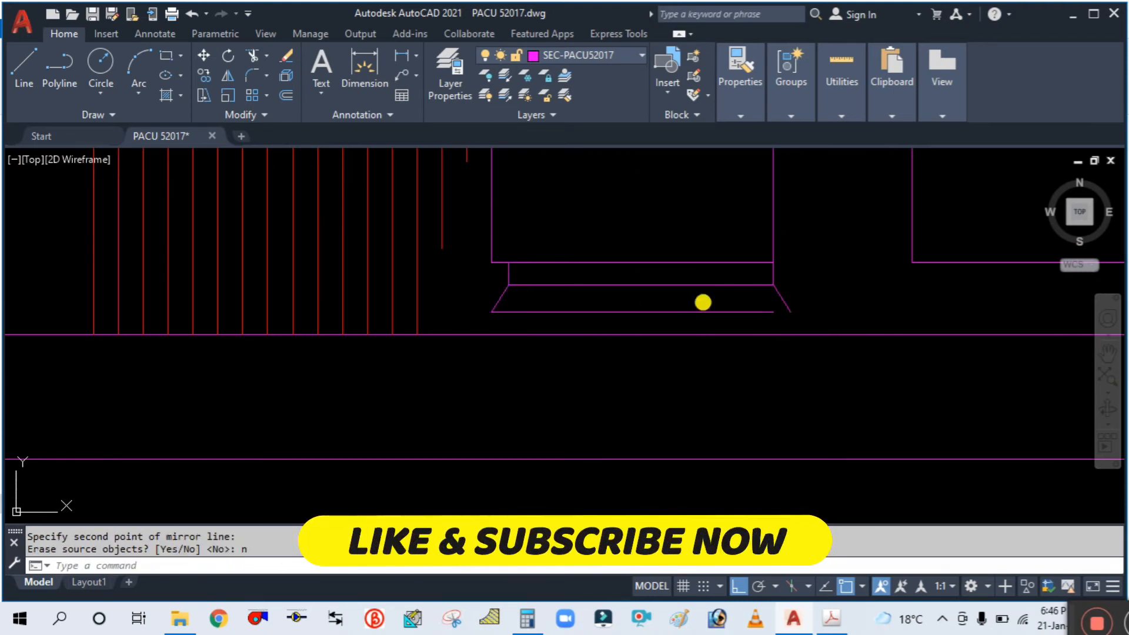
key(Escape)
Trim away the mirrored short vertical line at the right end of the base.
scroll(806, 312, up, 2)
scroll(804, 280, up, 3)
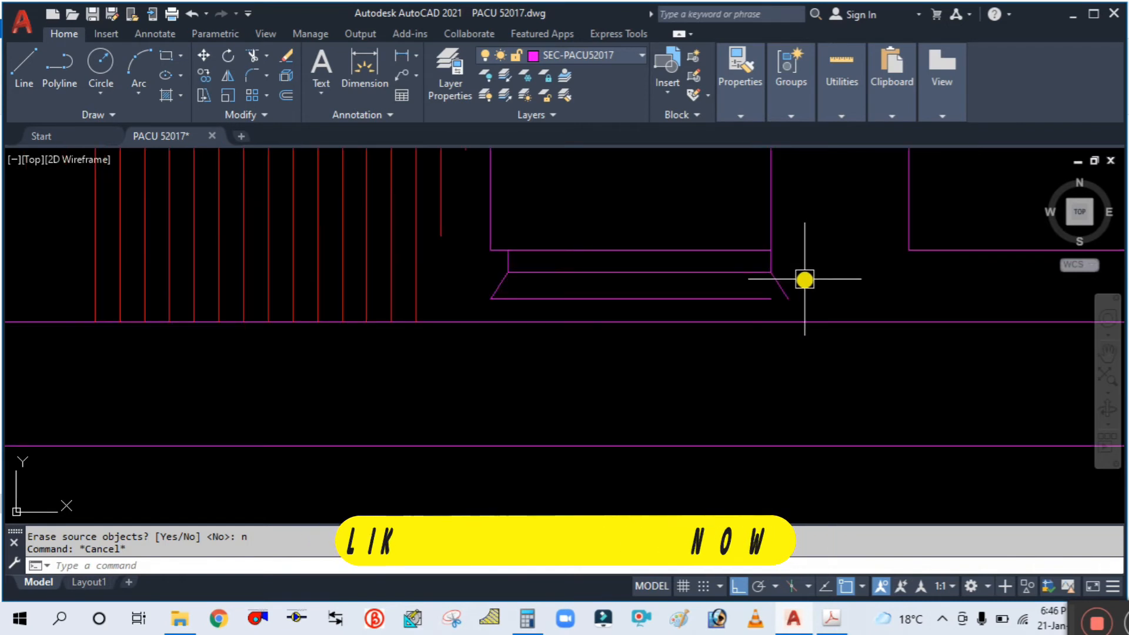
scroll(819, 270, down, 5)
scroll(789, 261, up, 6)
text(t)
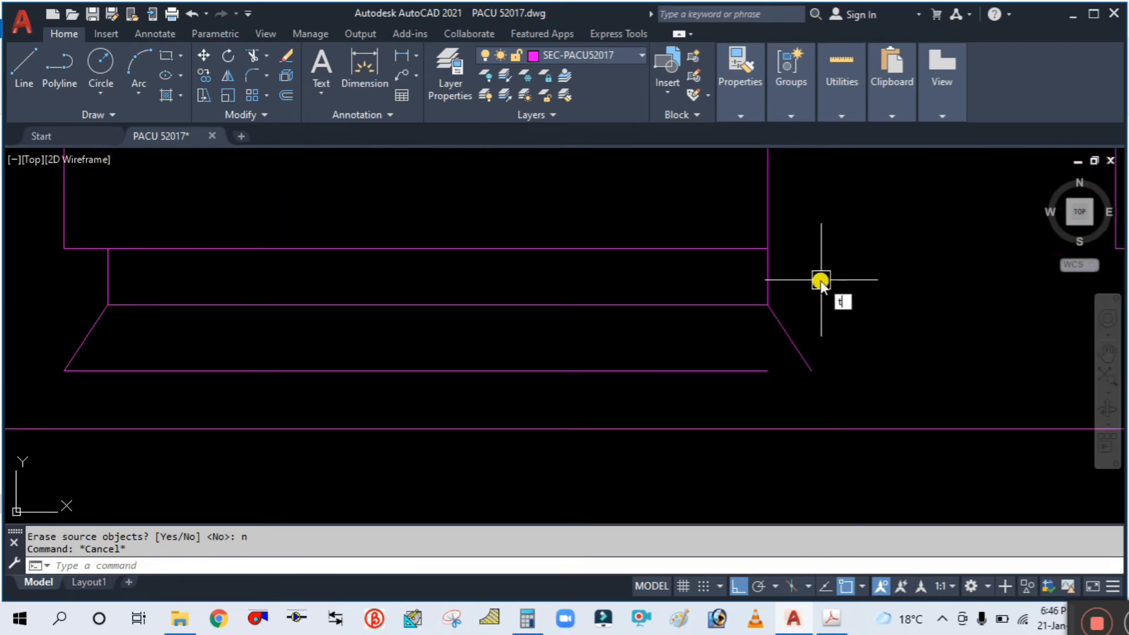
text(r)
key(Return)
click(768, 272)
key(Escape)
scroll(826, 269, down, 4)
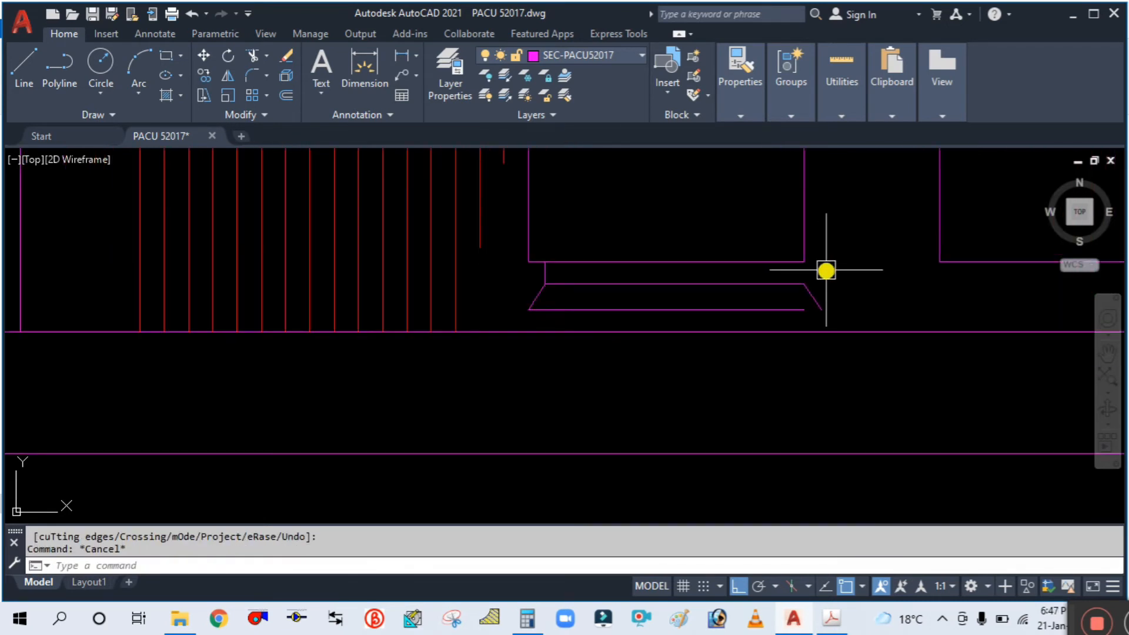
Move all the base lines about 10 units to the left beneath the left rectangle.
scroll(832, 281, up, 2)
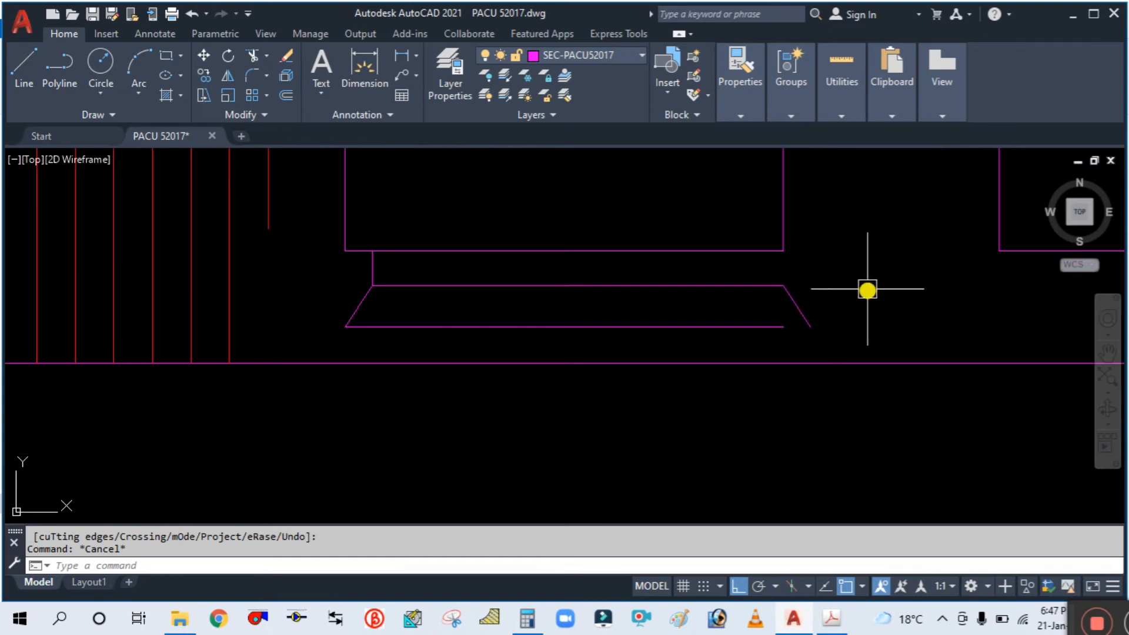
scroll(867, 289, down, 4)
scroll(867, 286, up, 4)
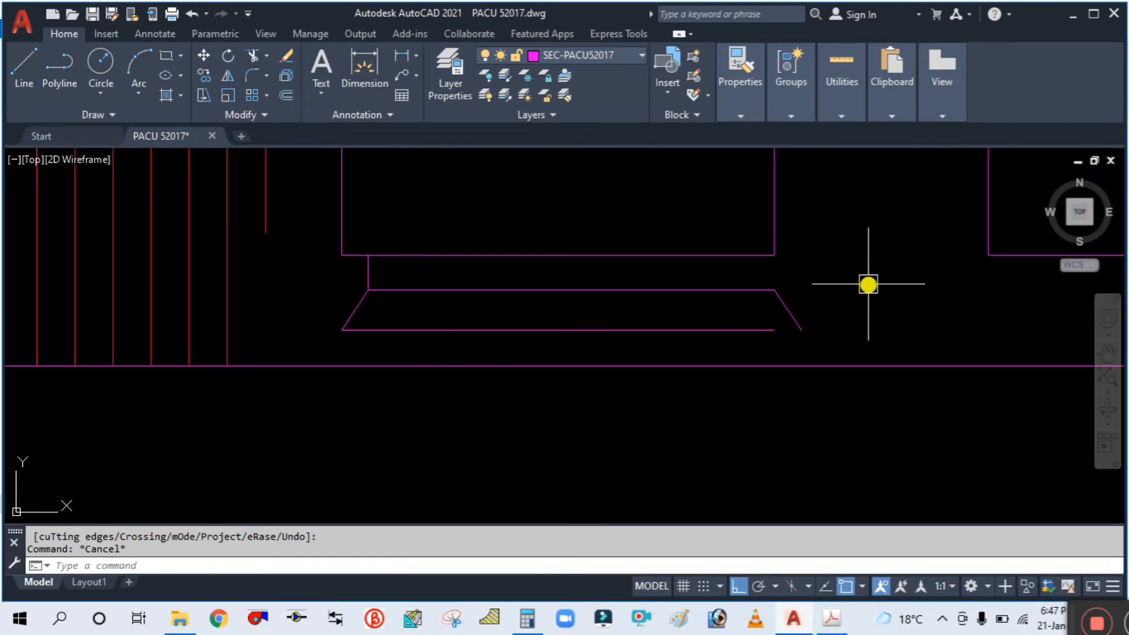
text(m)
key(Return)
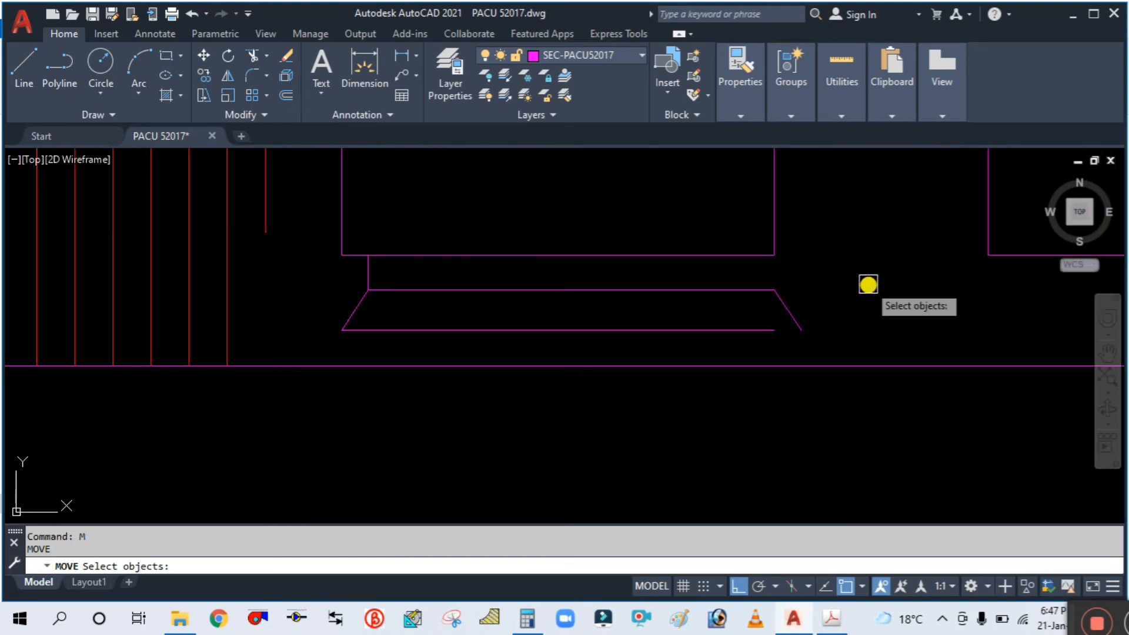
click(811, 347)
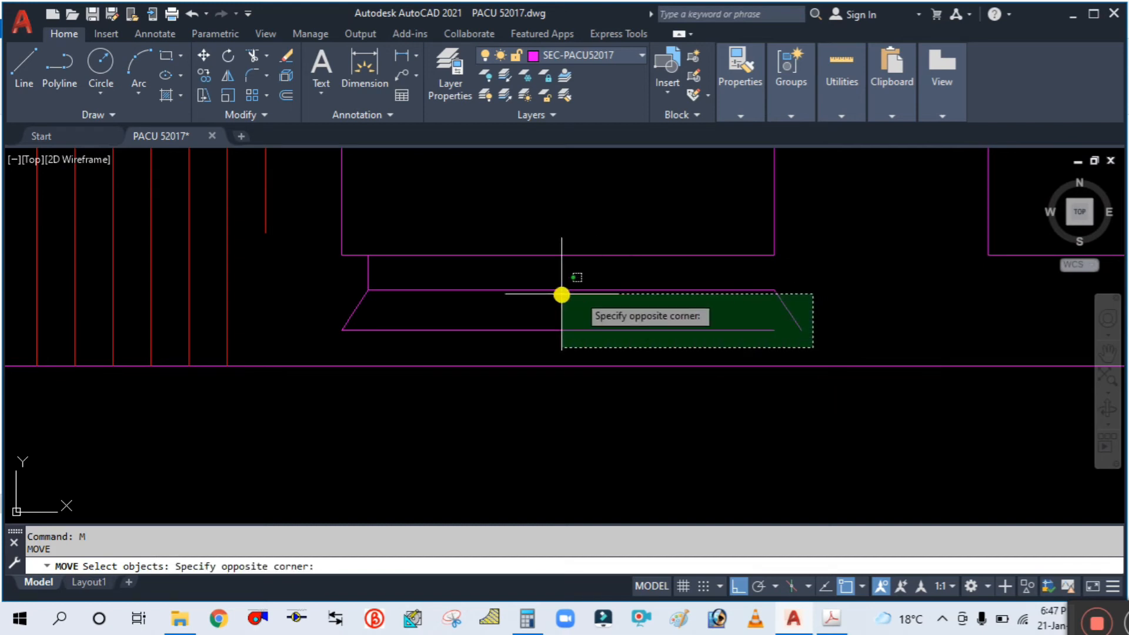
click(344, 282)
key(Return)
click(864, 291)
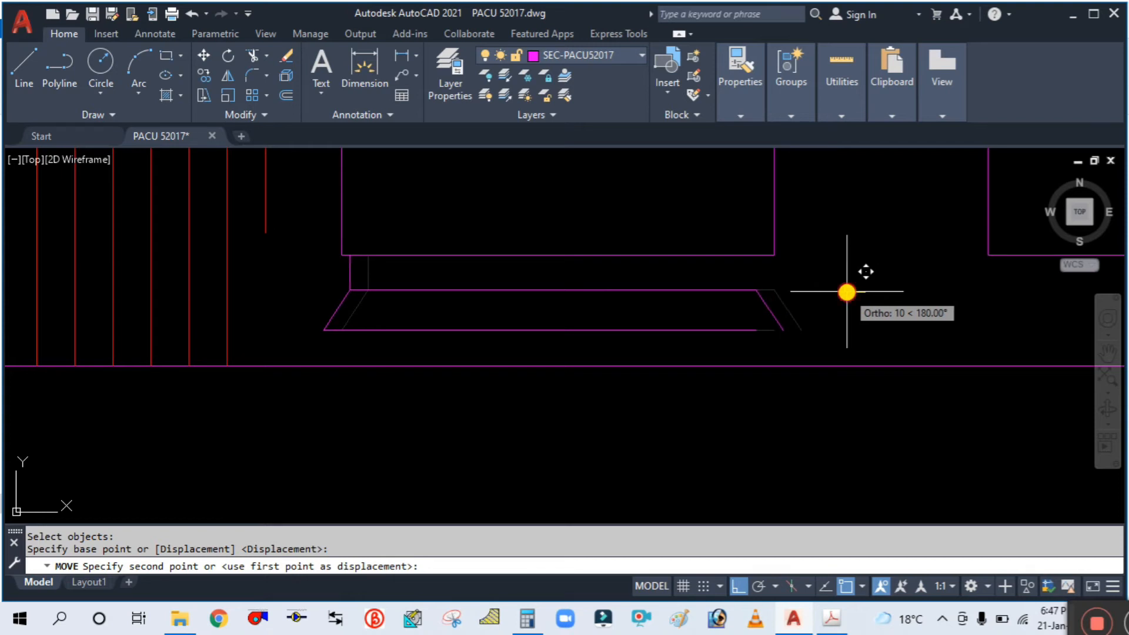
key(Escape)
Draw a vertical line from the upper base line's right end up past the left rectangle's bottom edge.
text(l)
key(Return)
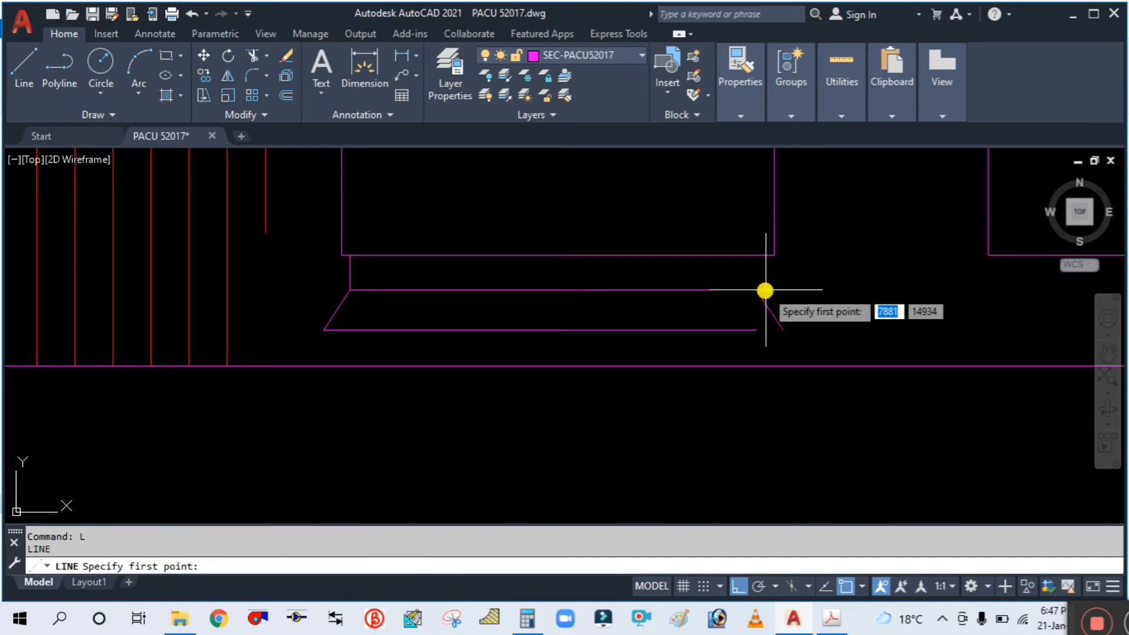
click(755, 290)
click(748, 217)
key(Escape)
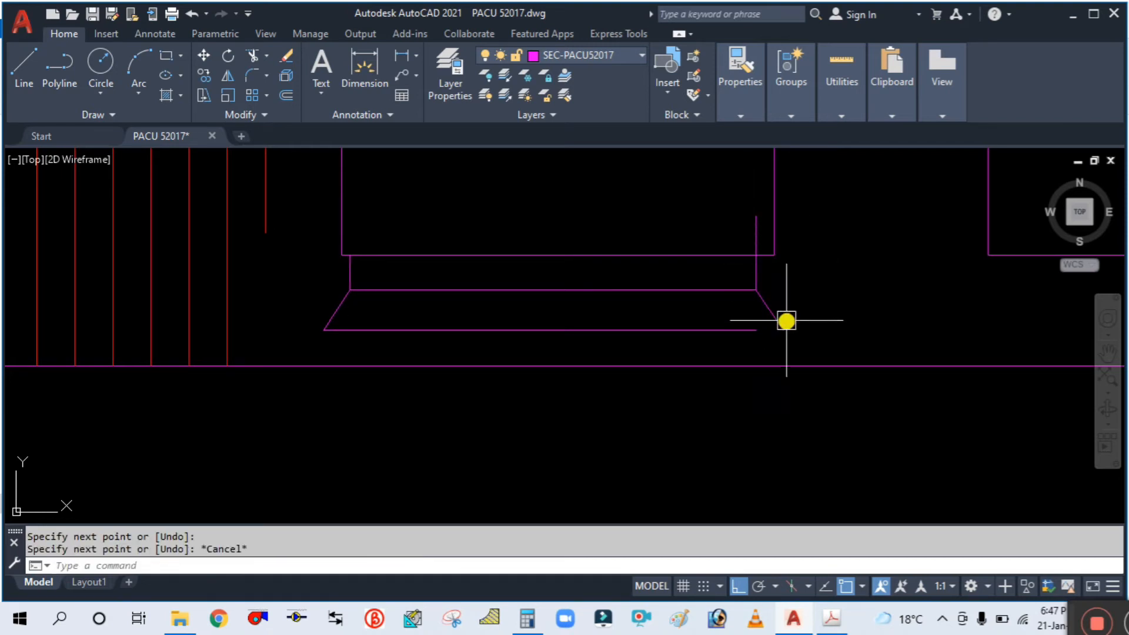
Extend the lower base line to meet the right slanted line.
text(ex)
key(Return)
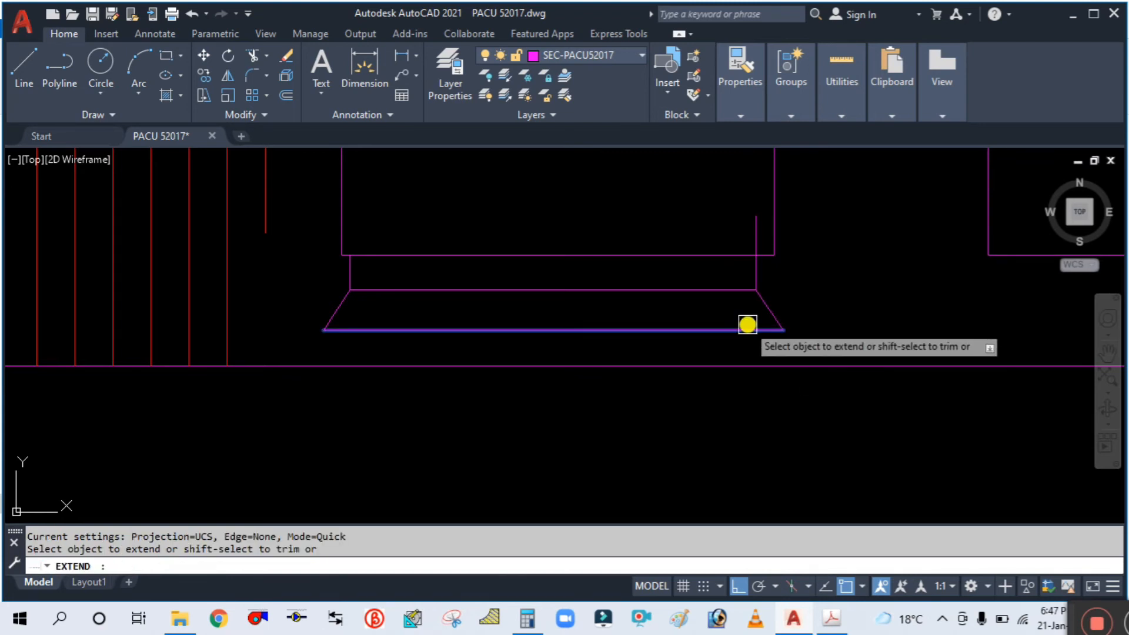
click(741, 330)
key(Escape)
Trim the part of the right vertical base line that projects above the rectangle's bottom edge.
text(tr)
key(Return)
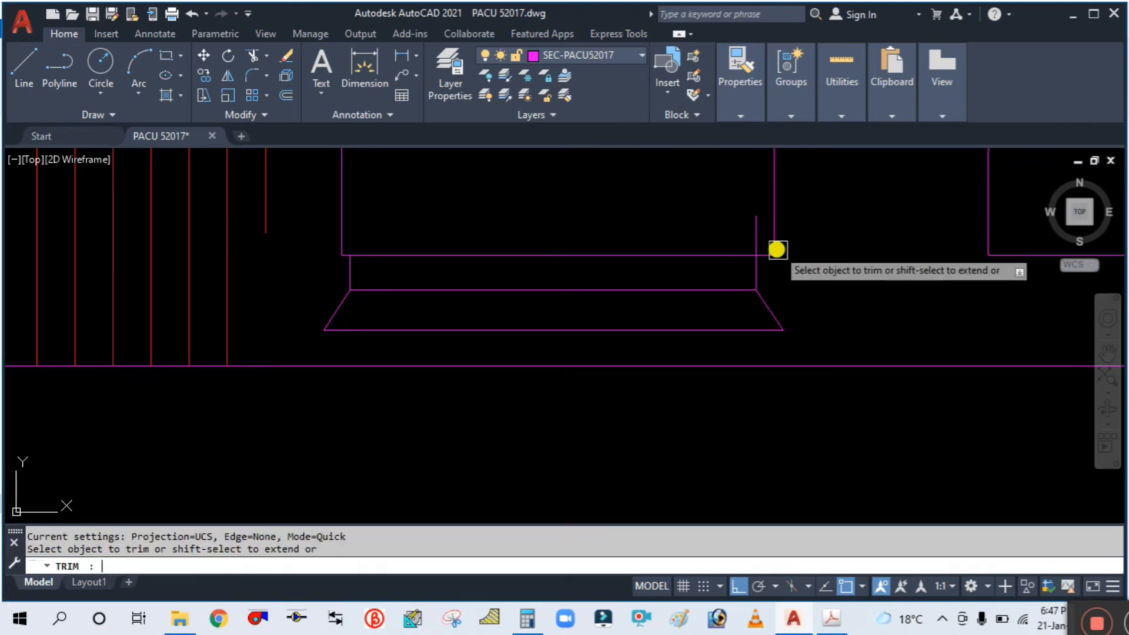
key(Escape)
scroll(705, 277, down, 5)
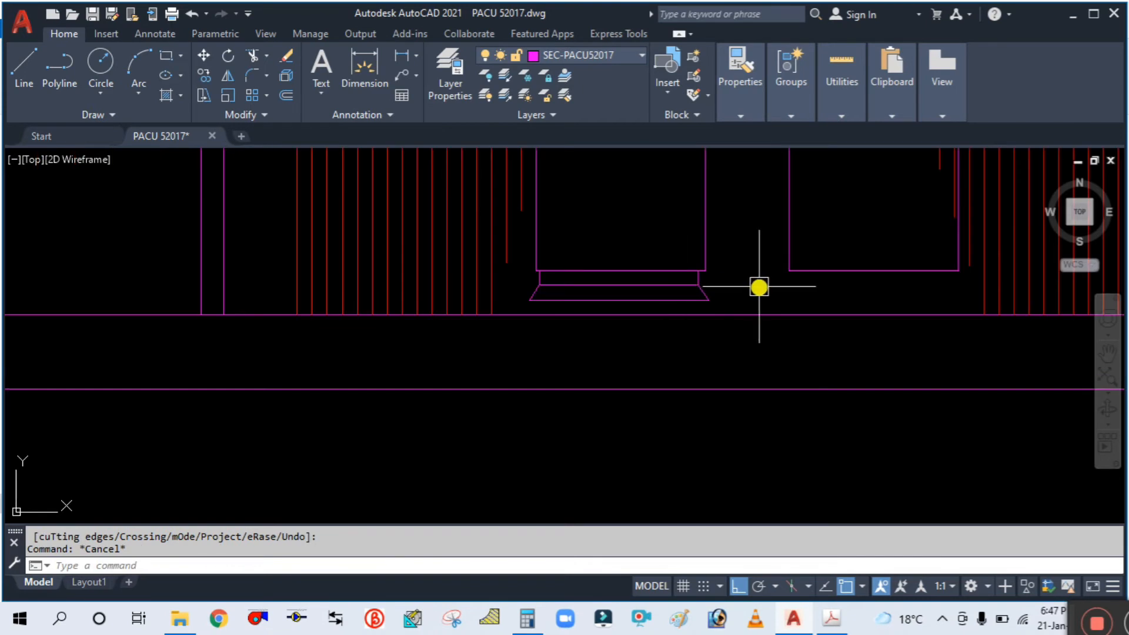
Move the complete base outline slightly downward from the left rectangle's bottom edge.
scroll(723, 309, up, 3)
text(m)
scroll(701, 318, up, 2)
key(Return)
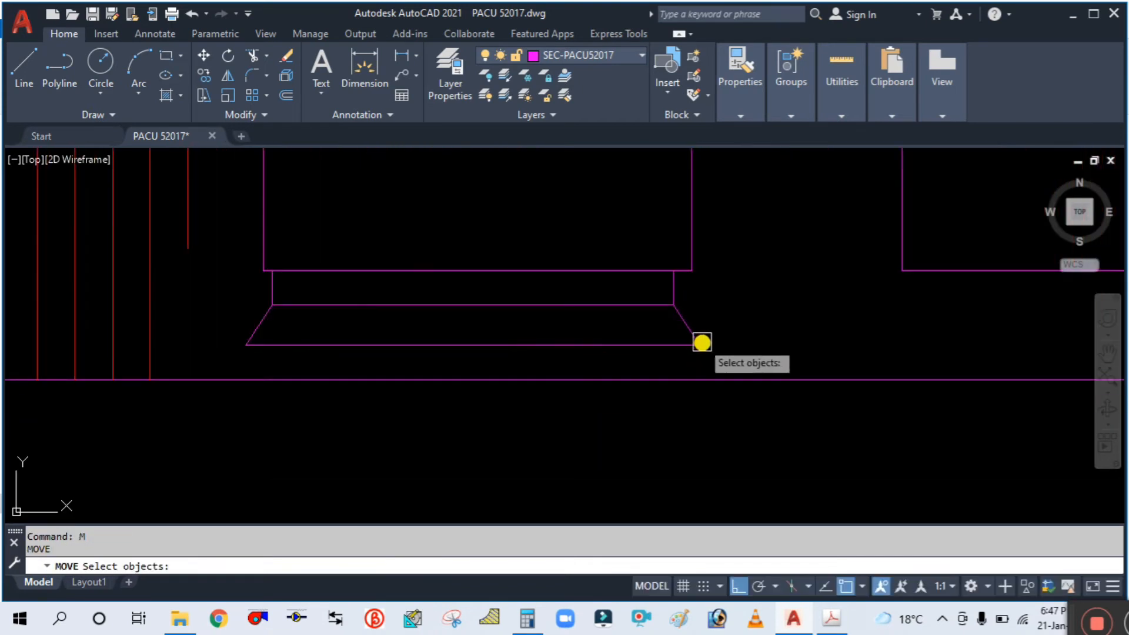
click(713, 355)
click(239, 290)
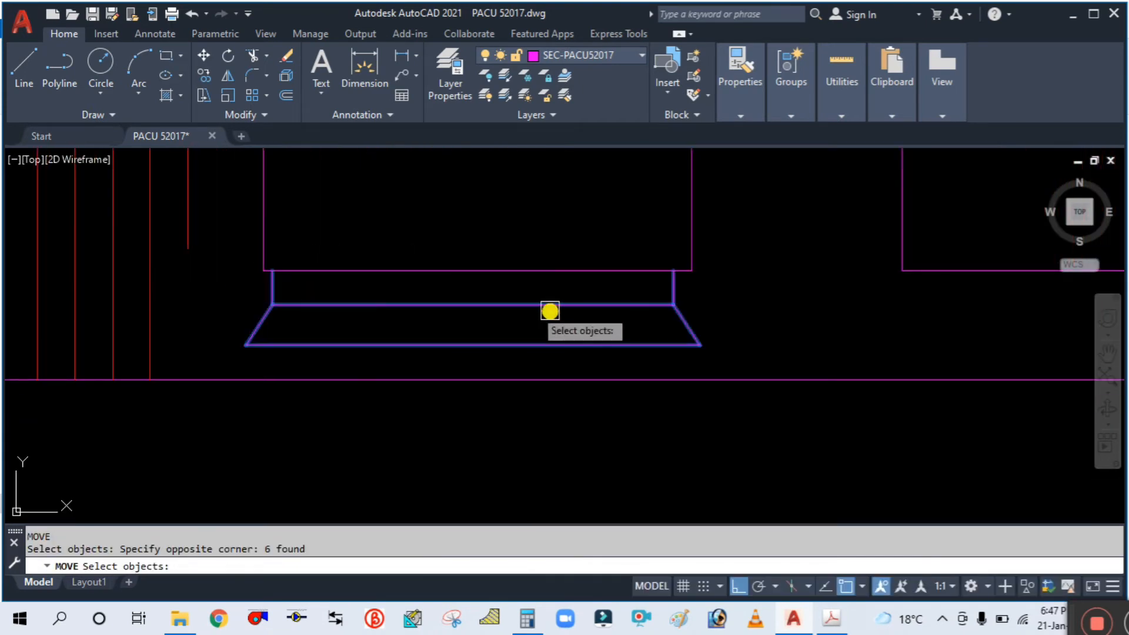
key(Return)
click(718, 298)
key(Escape)
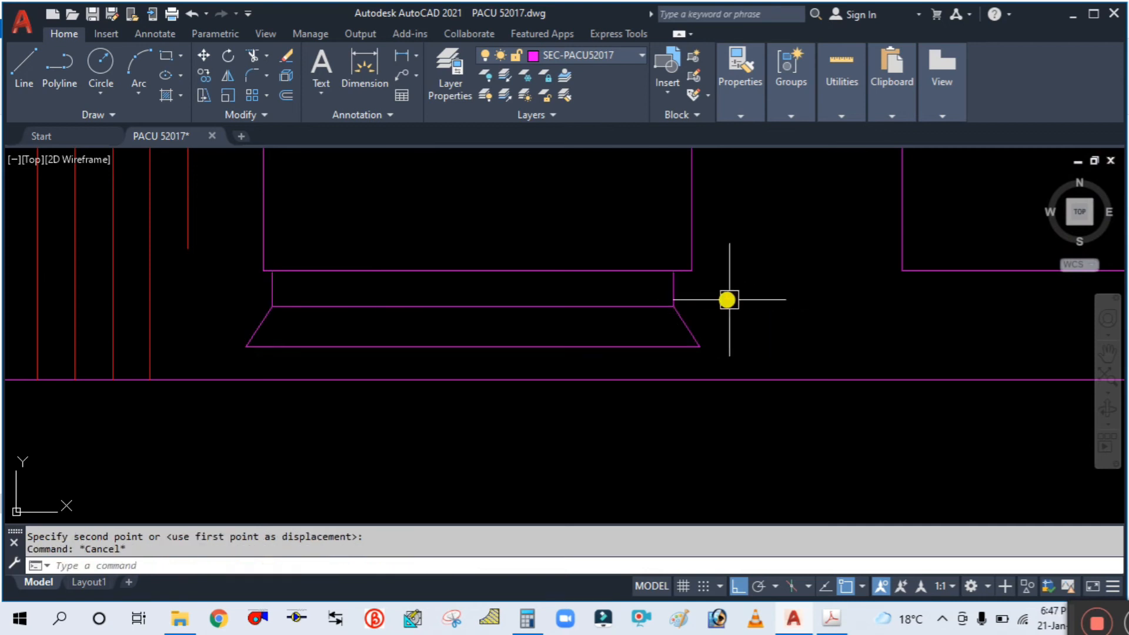
Copy the base outline from the left rectangle's bottom-right corner to the matching corner of the right rectangle.
text(co)
key(Return)
click(729, 356)
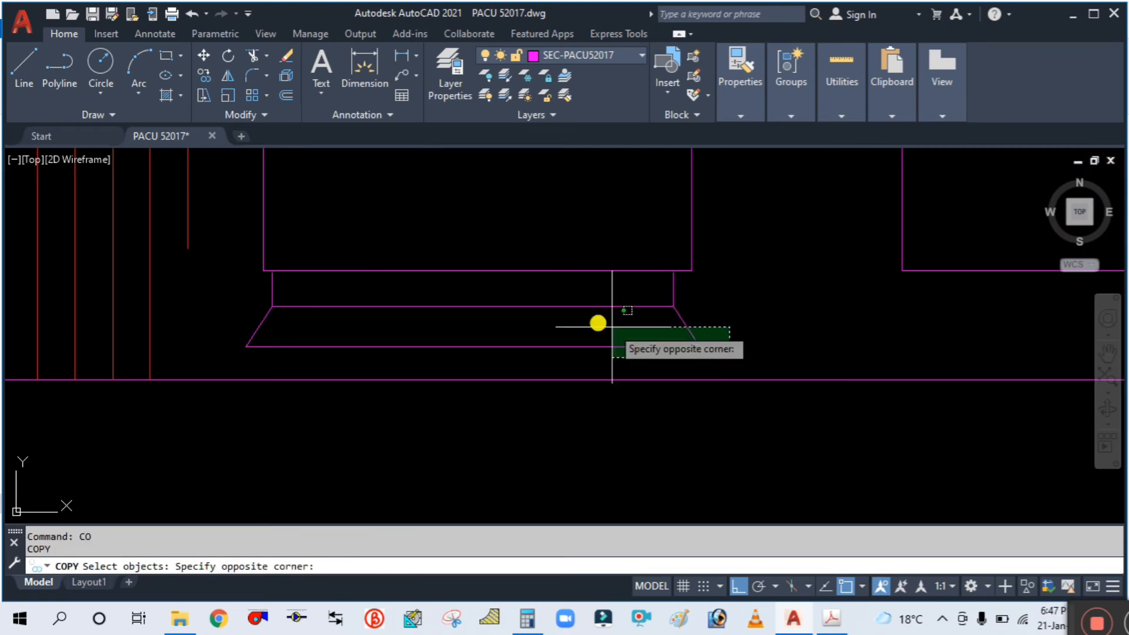
click(215, 287)
key(Return)
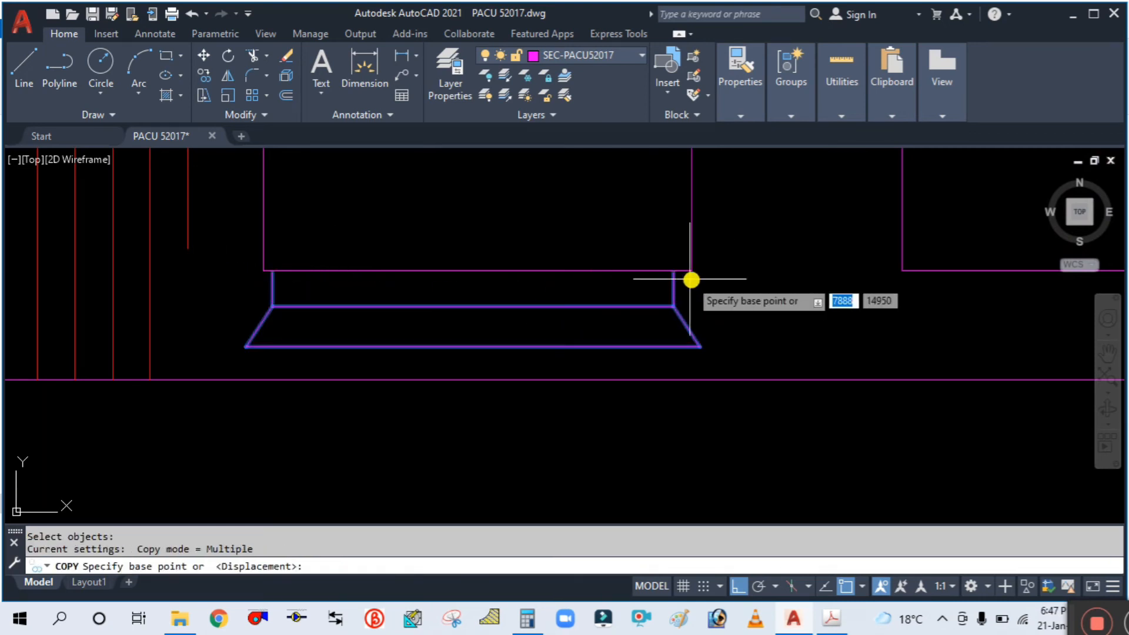
click(691, 272)
scroll(691, 272, down, 2)
scroll(754, 273, down, 6)
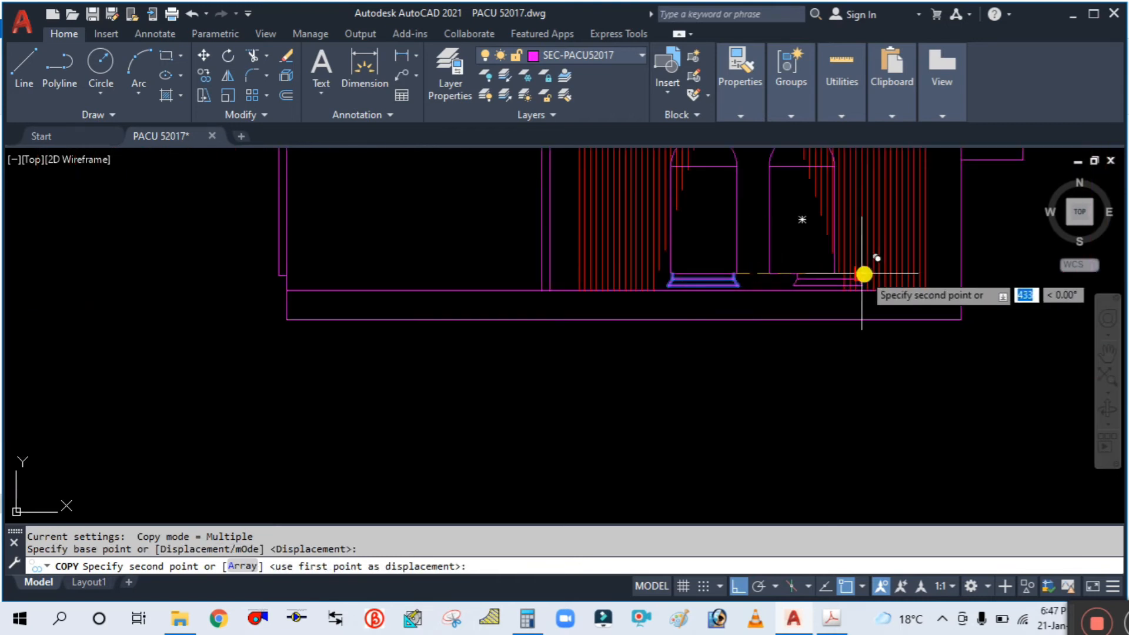
scroll(867, 273, up, 8)
click(619, 276)
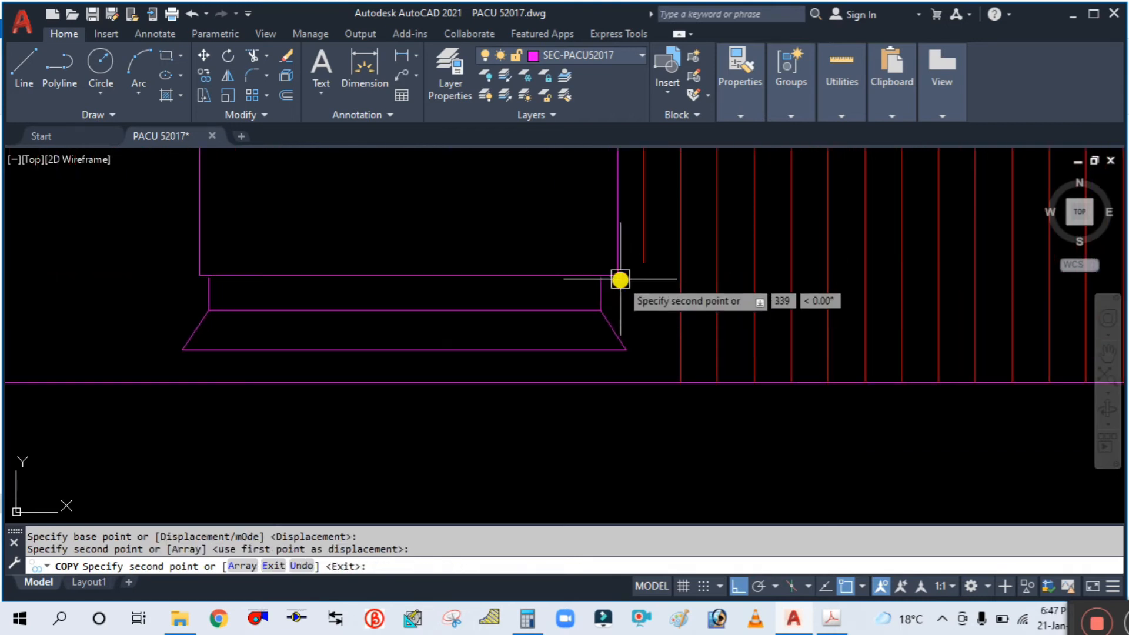
key(Escape)
scroll(648, 285, down, 6)
scroll(664, 285, up, 2)
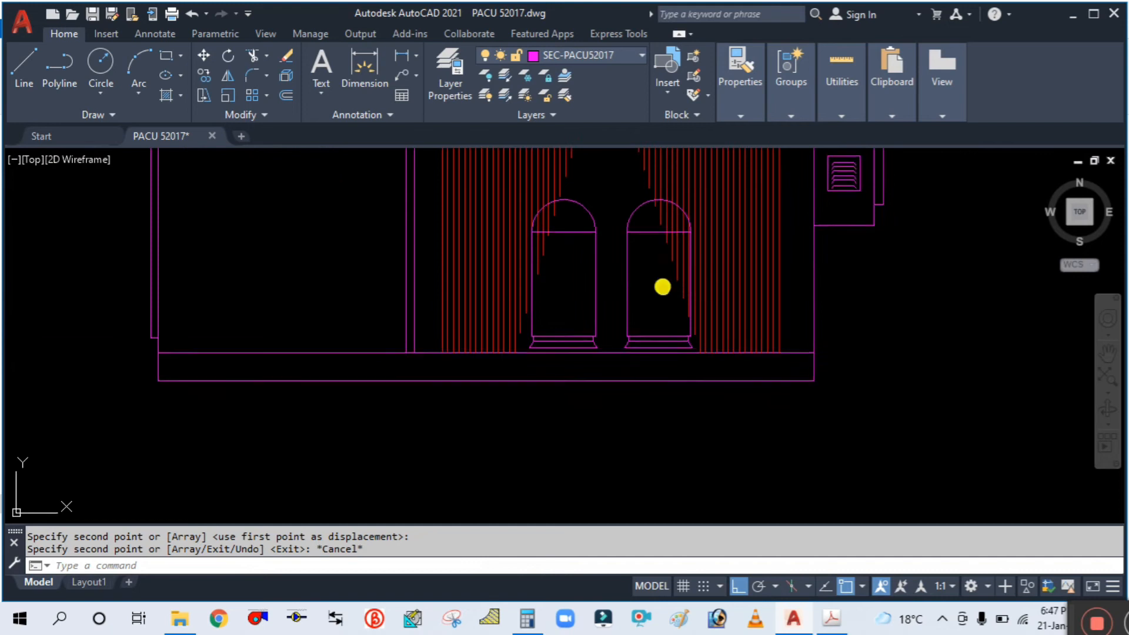
Check the compressor details in PACV52017.pdf, return to AutoCAD and regenerate the model.
click(832, 617)
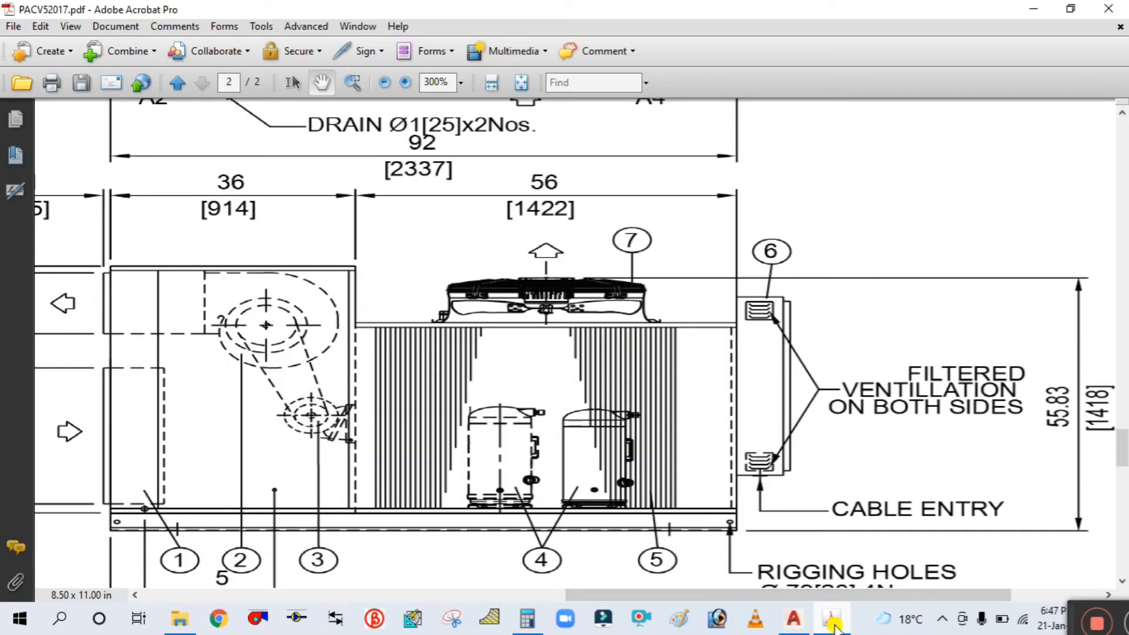
click(832, 620)
scroll(609, 305, up, 3)
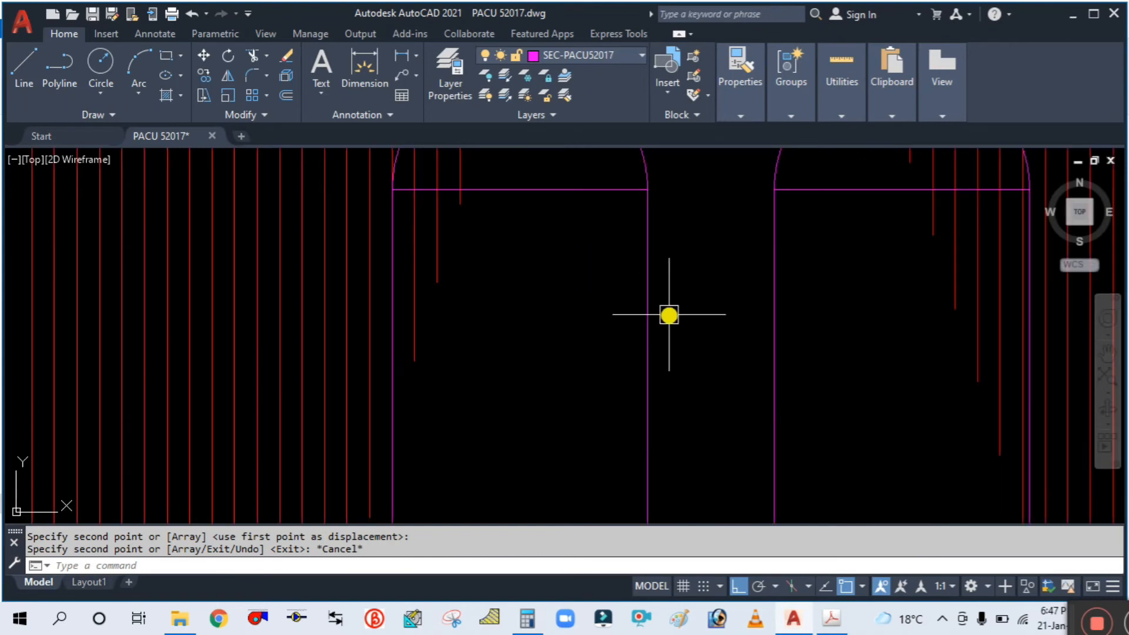
key(Return)
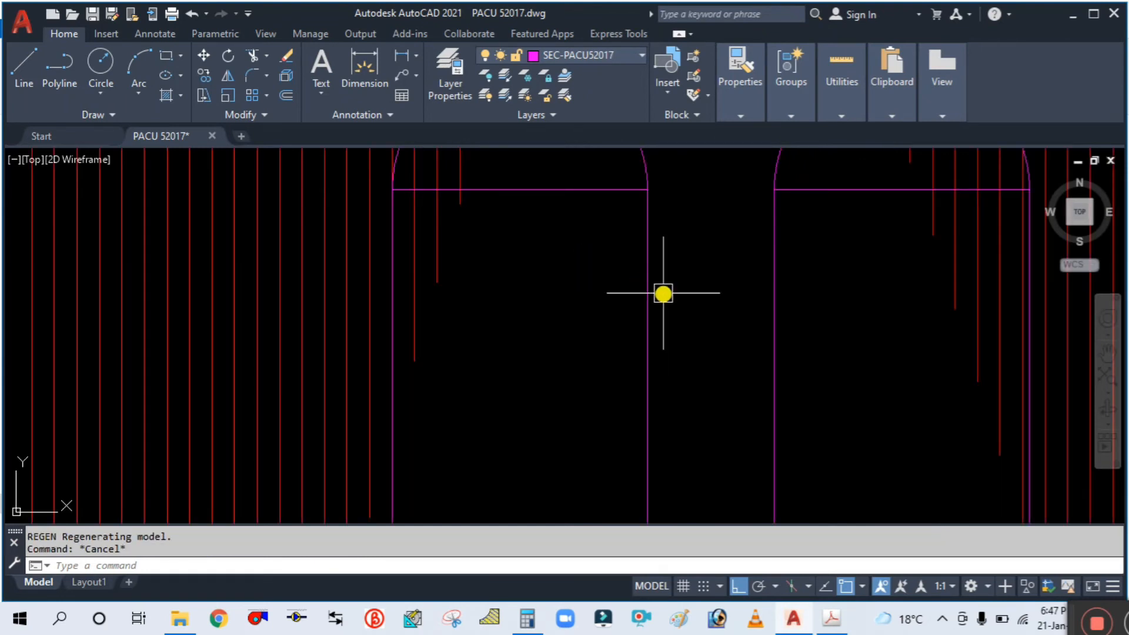
Draw a small narrow upright rectangle against the outer right side of the left compressor, just below the dome.
text(rec)
key(Return)
click(649, 236)
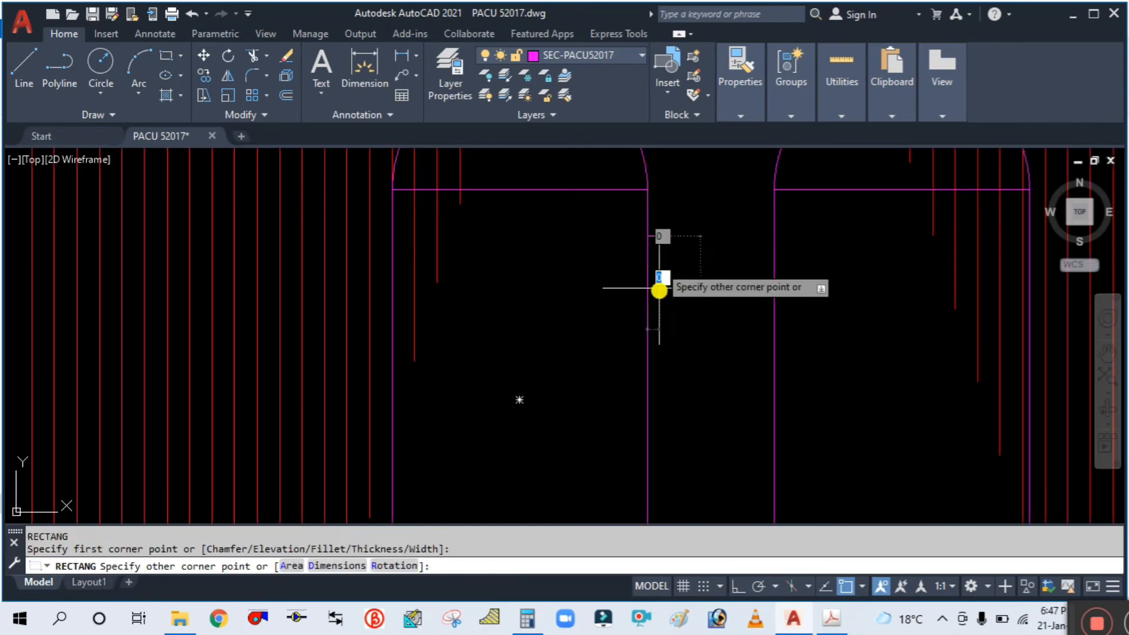
key(Escape)
scroll(625, 335, down, 5)
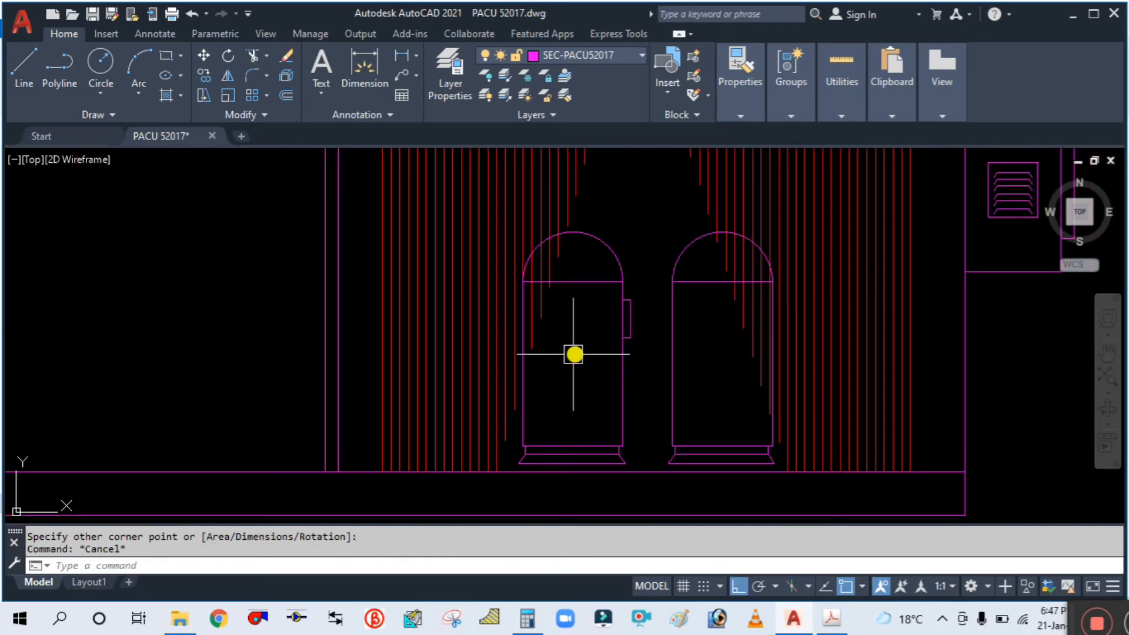
Draw a vertical centreline through the left compressor, from just above the dome to just below its flared base.
text(l)
key(Return)
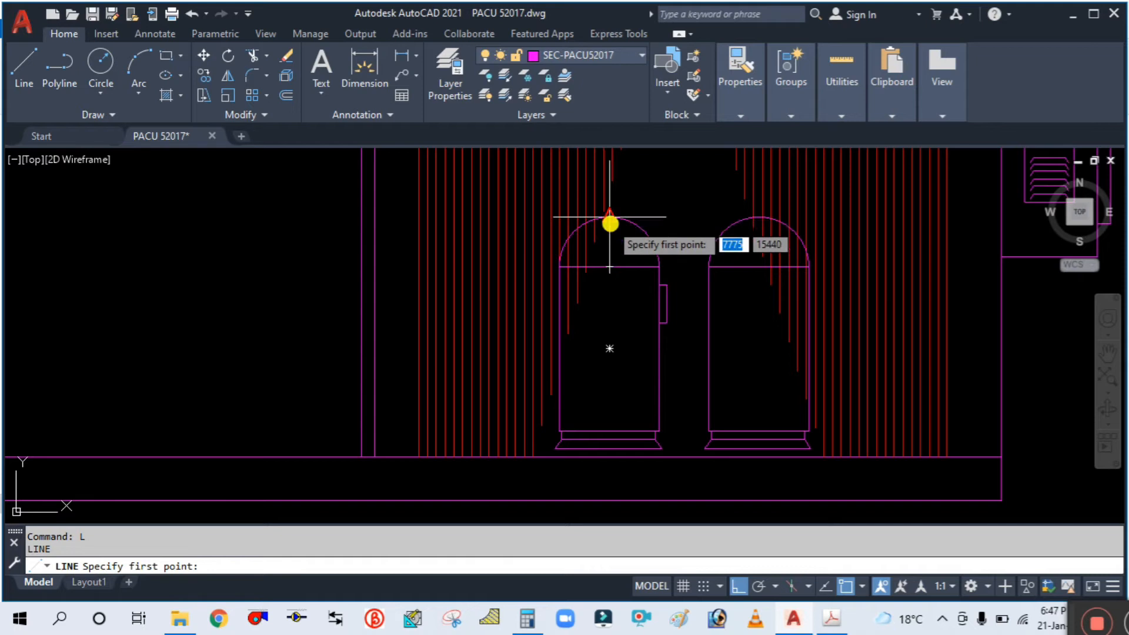
scroll(608, 201, up, 4)
middle_drag(607, 202, 597, 257)
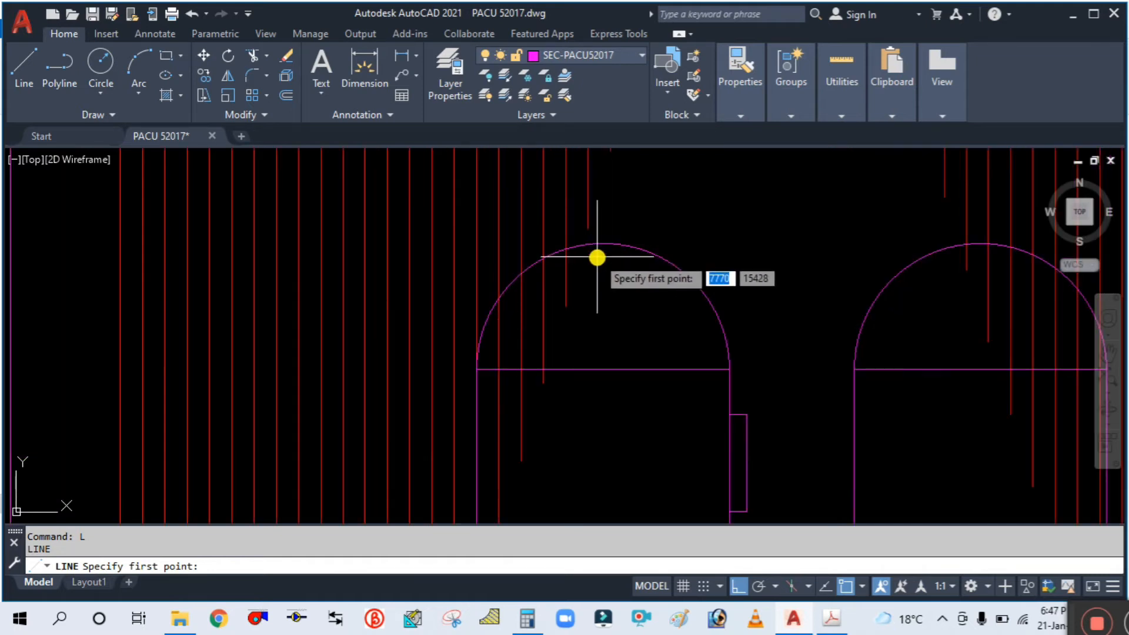
click(606, 200)
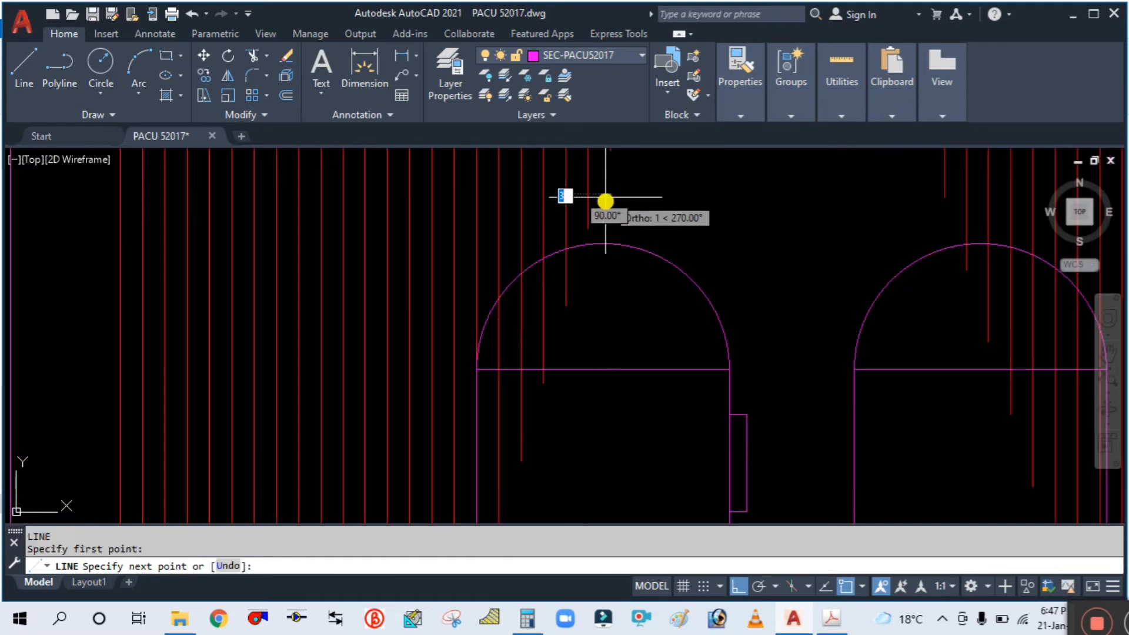
scroll(605, 315, down, 5)
scroll(605, 330, up, 4)
scroll(601, 417, up, 3)
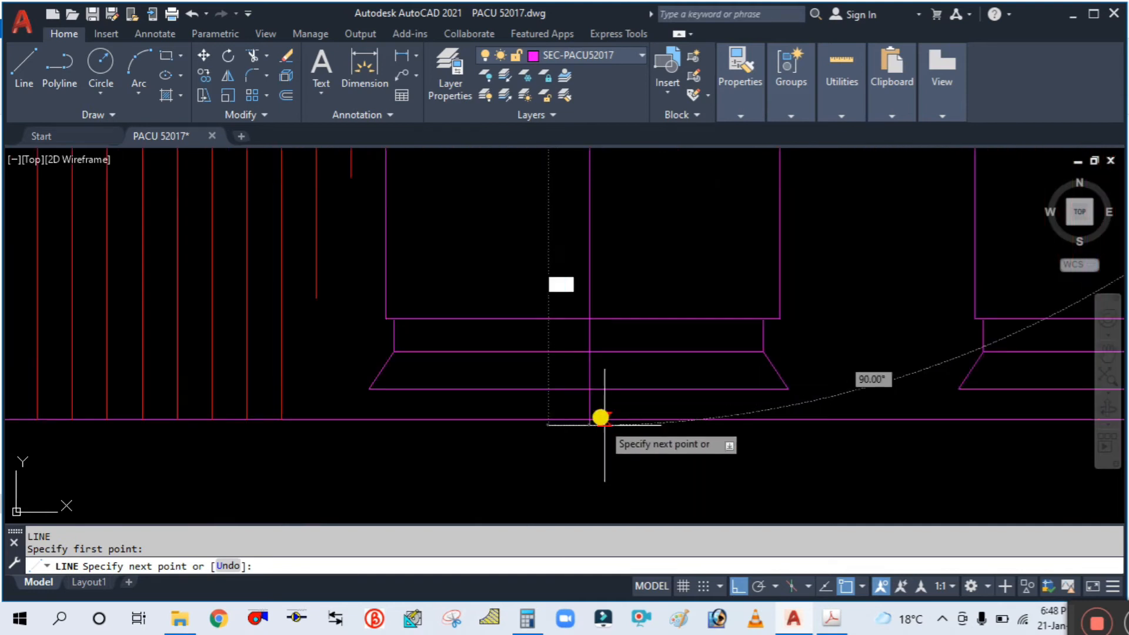
click(595, 404)
key(Return)
key(Escape)
scroll(539, 335, down, 6)
middle_drag(623, 287, 624, 367)
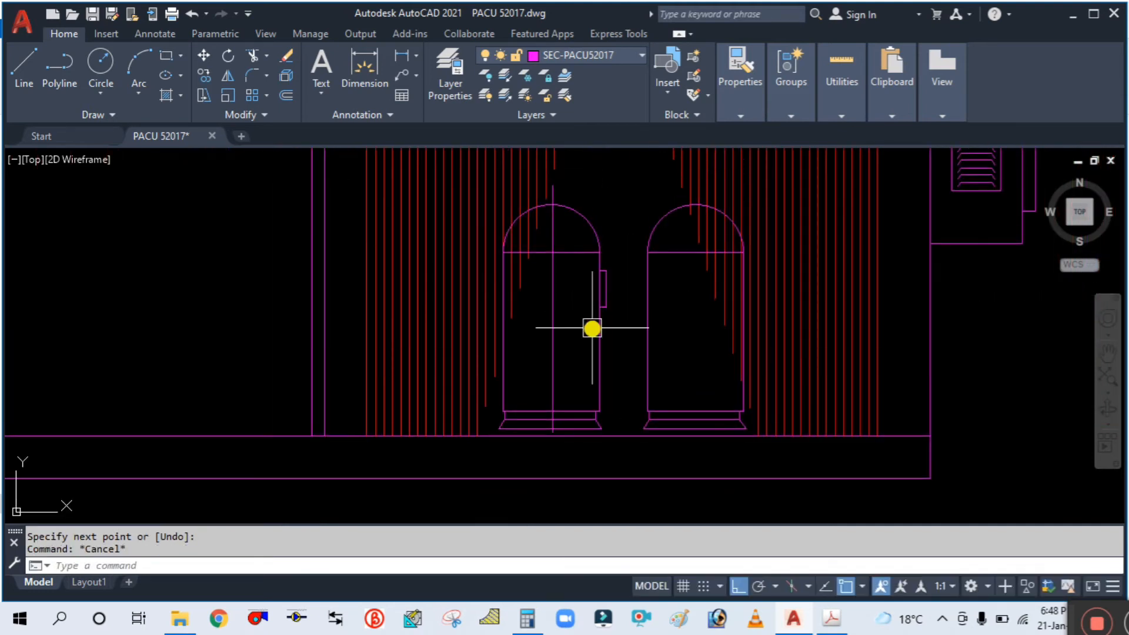
Copy the small side rectangle and the vertical centreline from the left compressor to the matching position on the right compressor.
text(ct o)
key(Return)
scroll(587, 323, up, 3)
click(612, 286)
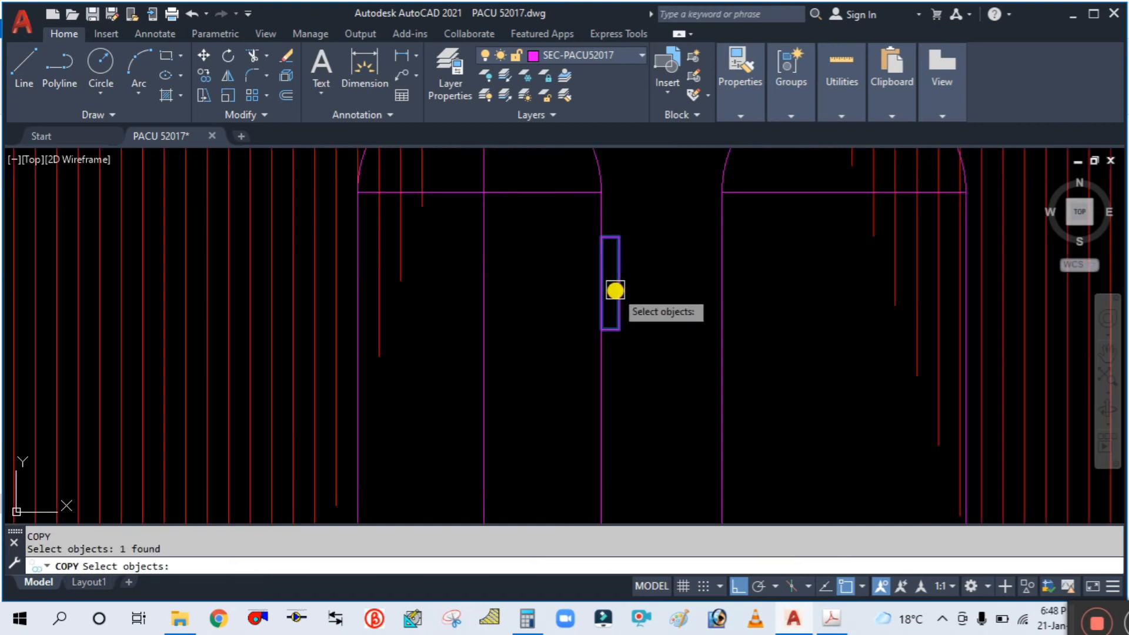
click(485, 334)
key(Return)
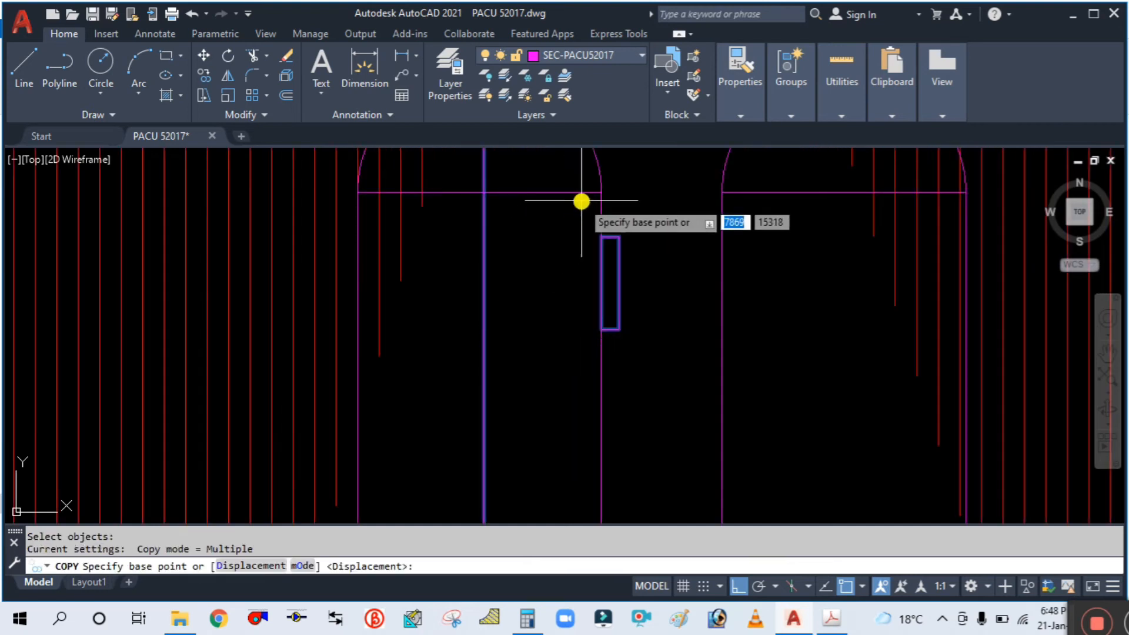
click(604, 196)
scroll(598, 196, down, 3)
scroll(718, 189, up, 5)
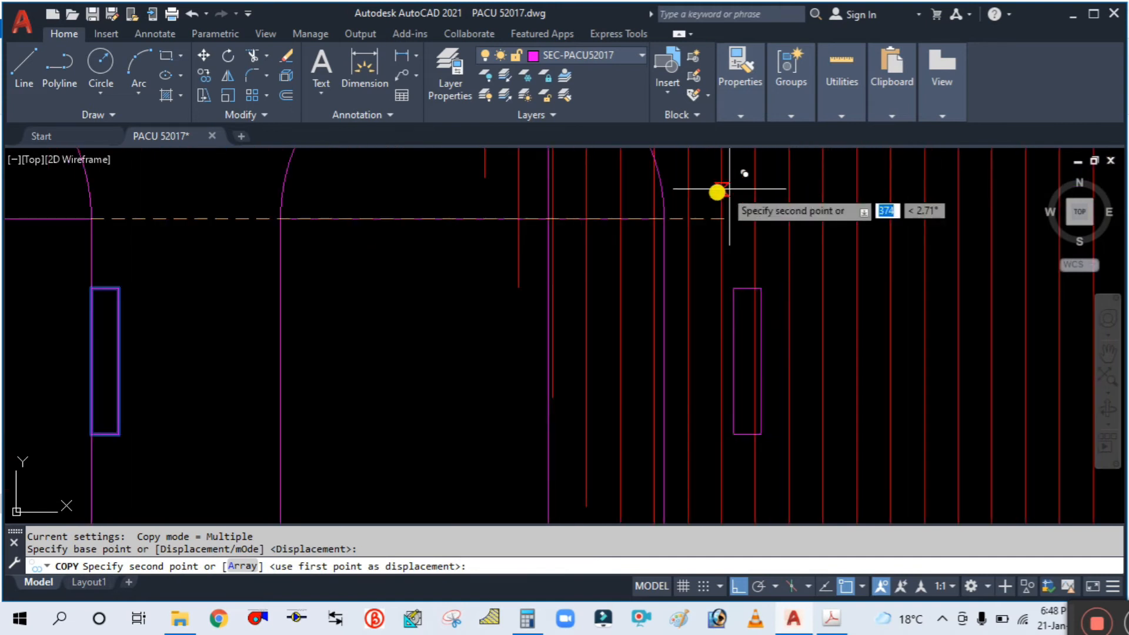
click(668, 216)
key(Escape)
scroll(617, 256, down, 3)
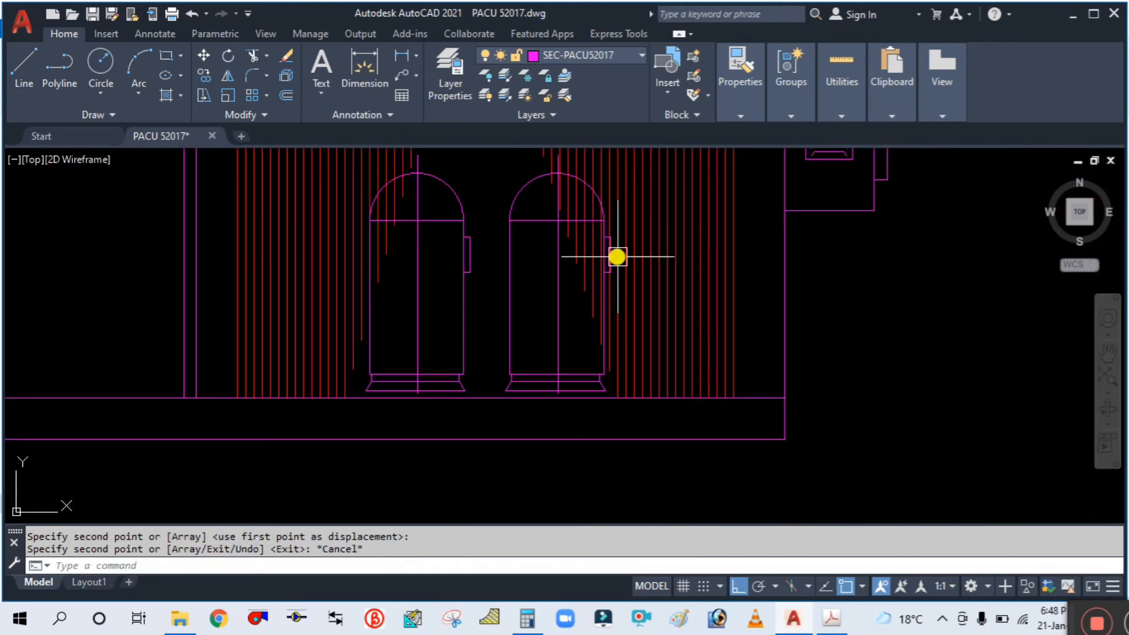
Check the side elevation's blower section in PACV52017.pdf against the drawing, and return to AutoCAD.
scroll(613, 278, down, 3)
middle_drag(723, 328, 779, 377)
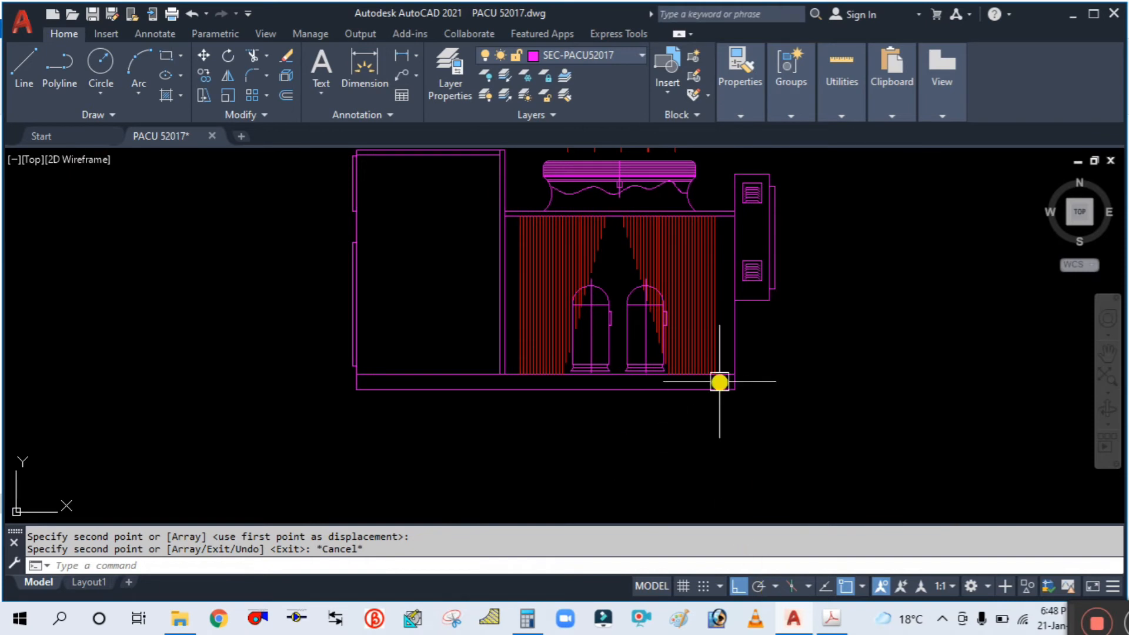
click(831, 619)
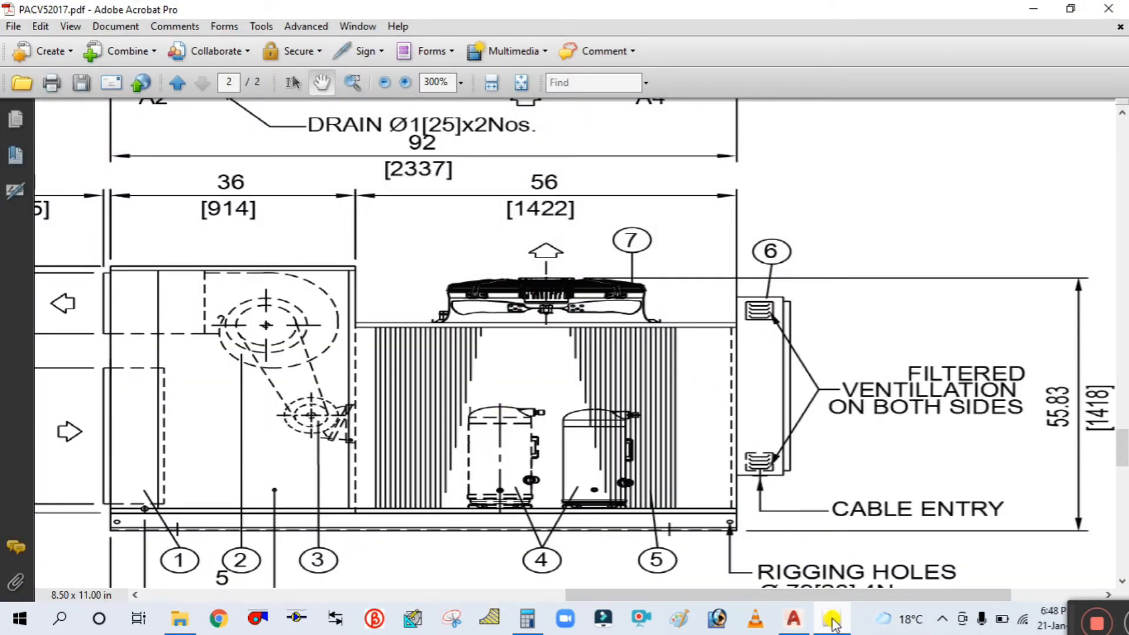
mouse_move(831, 618)
mouse_move(244, 369)
mouse_down()
mouse_move(393, 356)
mouse_move(397, 309)
mouse_up()
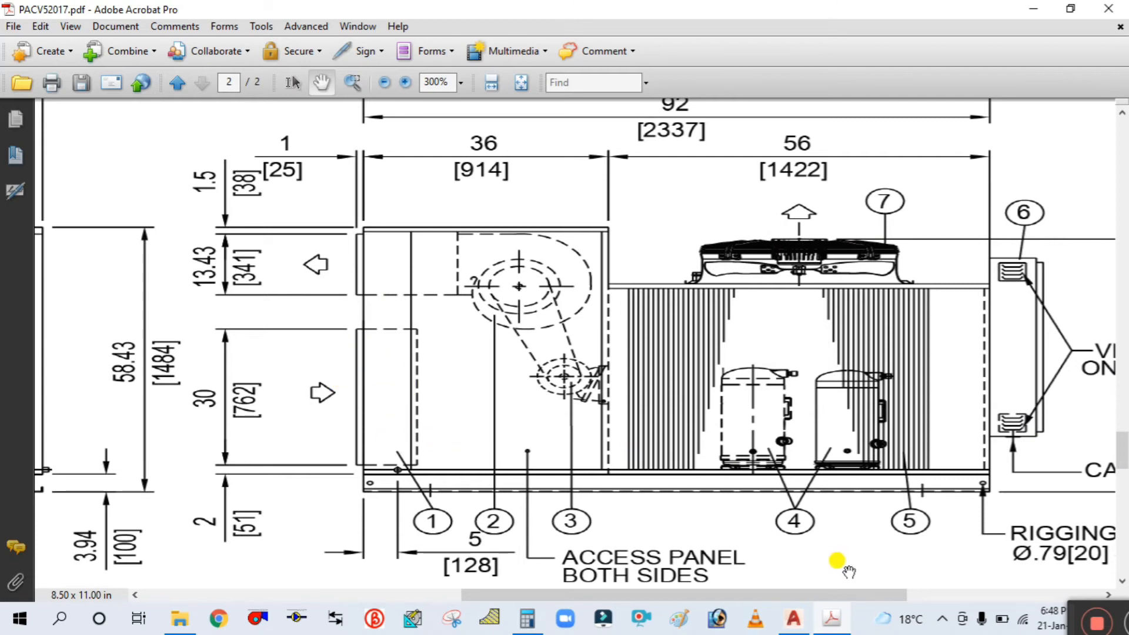
click(832, 619)
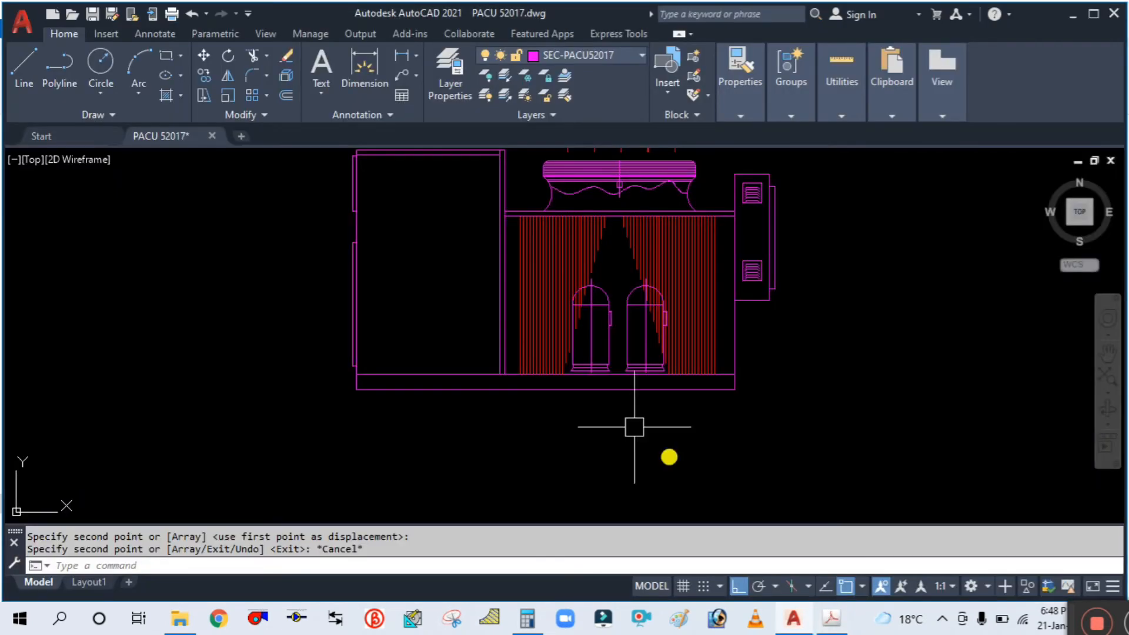
middle_drag(417, 258, 497, 342)
middle_drag(472, 390, 467, 326)
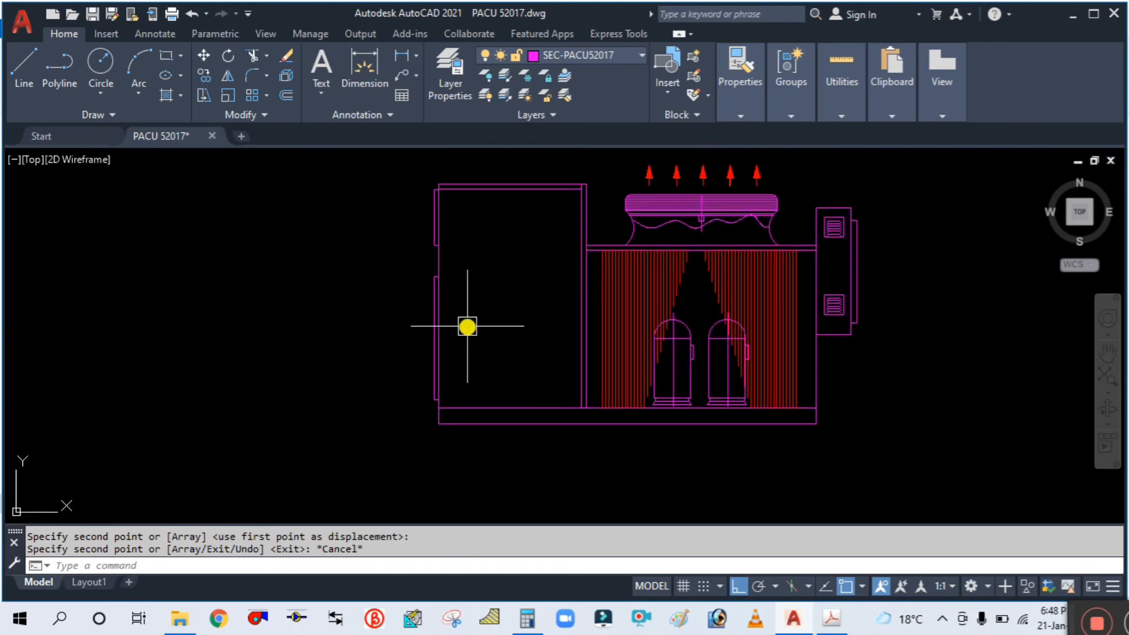
Draw a rectangle about 762 mm high inside the left cabinet, starting at the top of the lower side flange and matching its height.
text(ec)
key(Return)
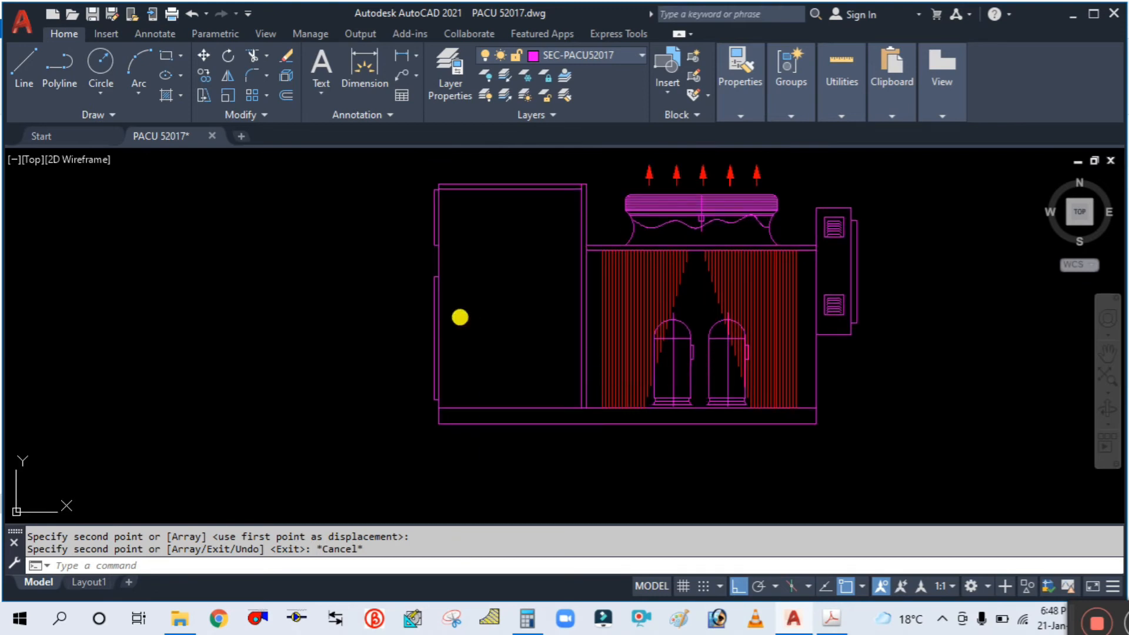
scroll(438, 293, up, 2)
scroll(438, 293, up, 2)
click(431, 252)
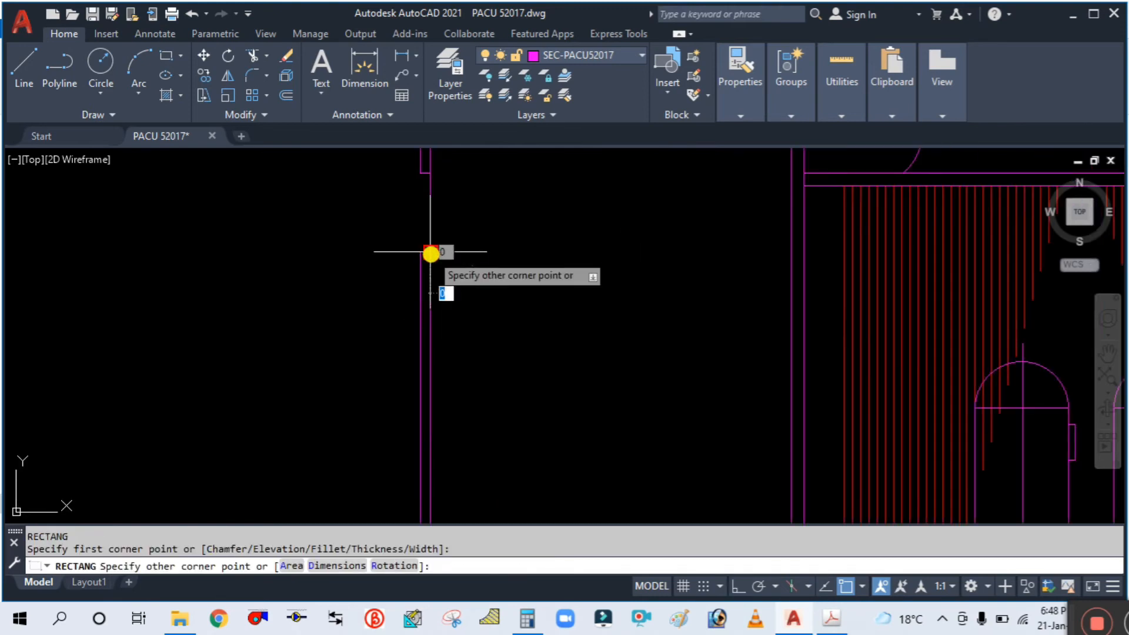
scroll(468, 325, down, 5)
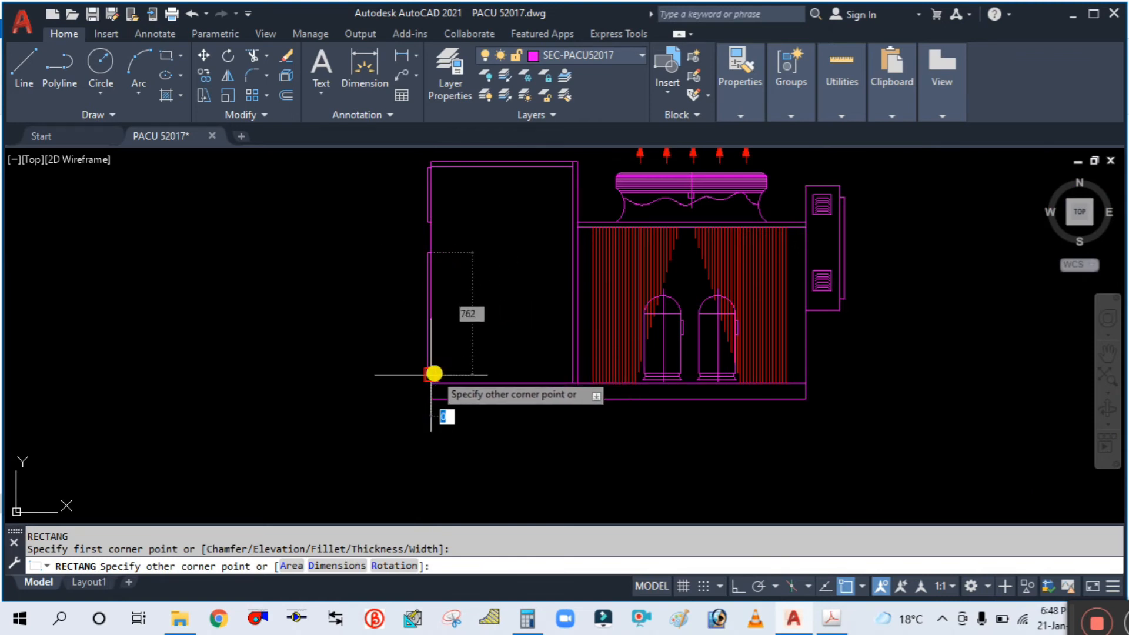
click(480, 373)
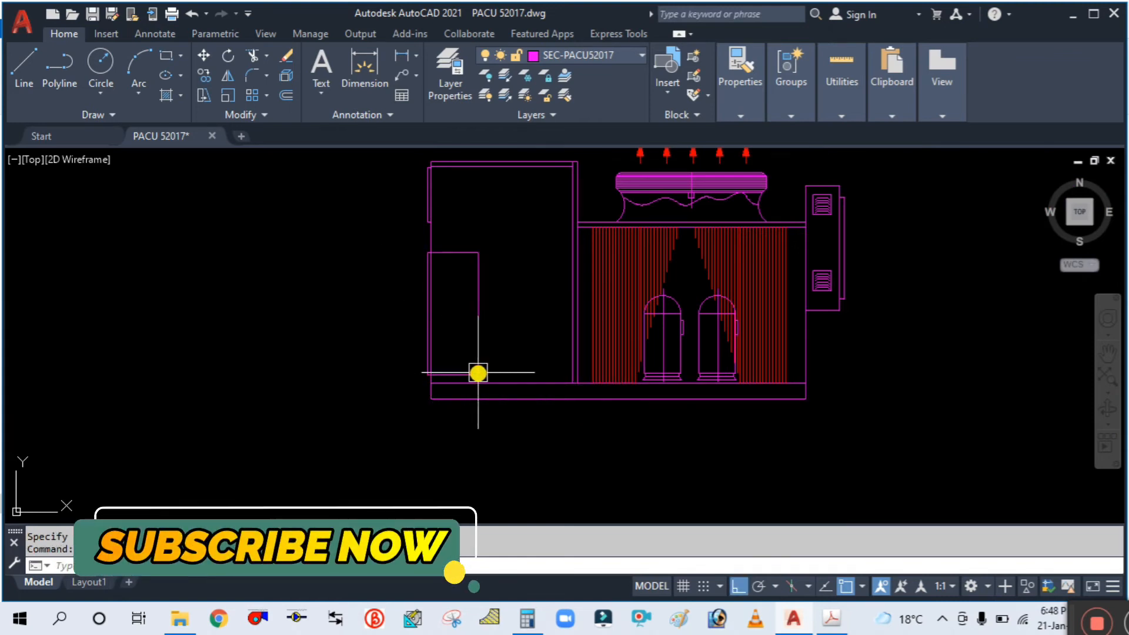
scroll(458, 308, up, 4)
click(544, 378)
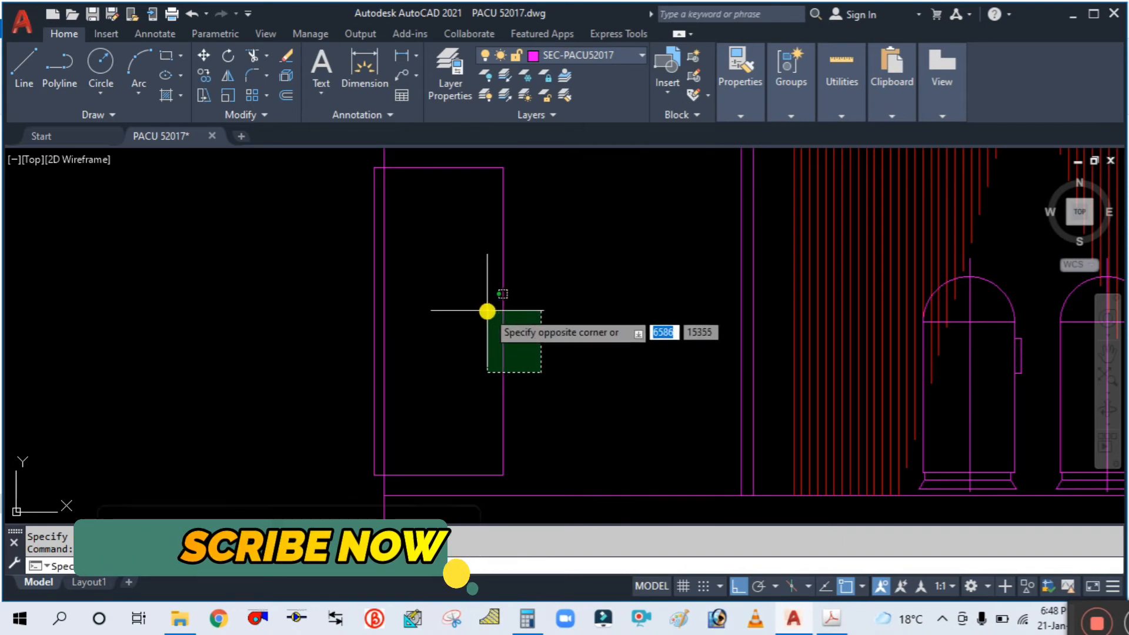
click(486, 310)
scroll(582, 239, down, 2)
click(734, 114)
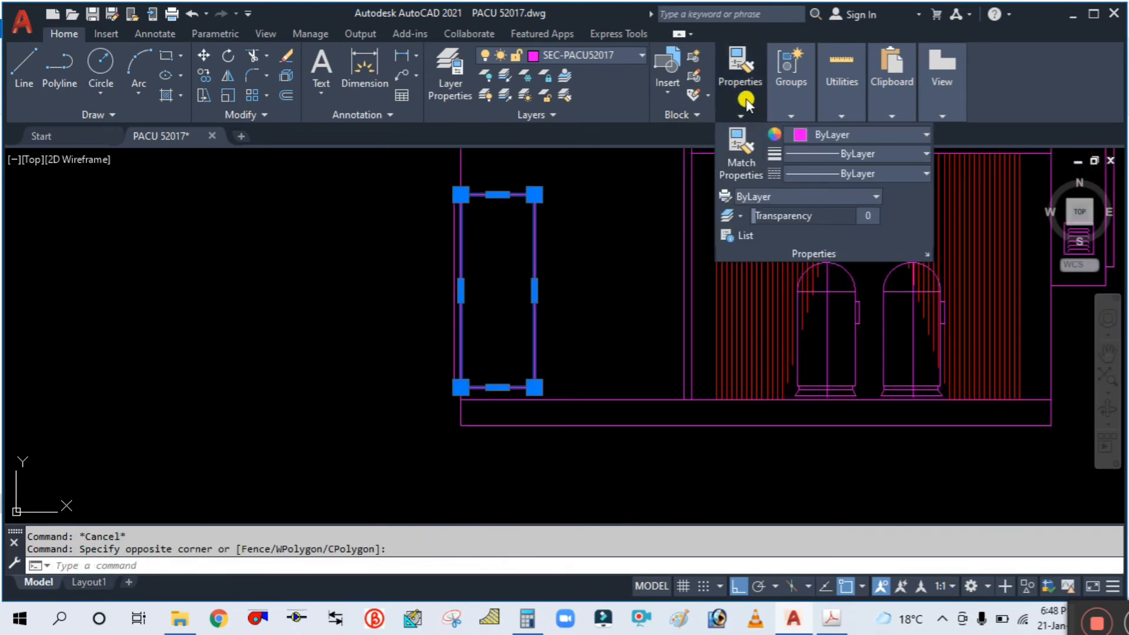
click(791, 116)
key(Escape)
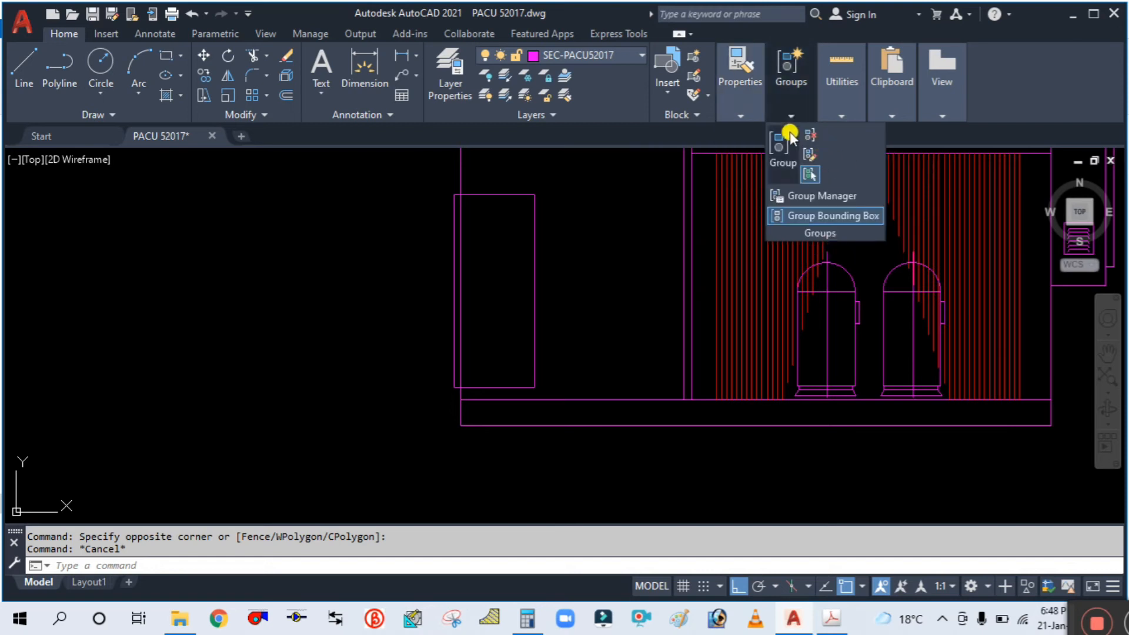
Set DASHED as the current linetype for new objects.
mouse_move(734, 115)
click(868, 174)
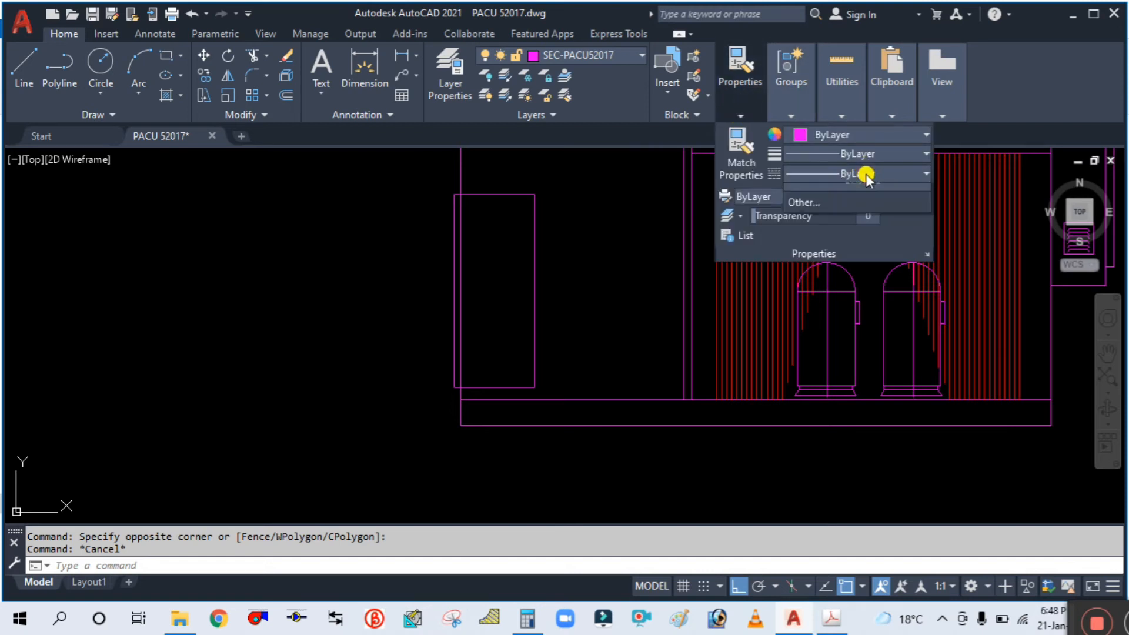
click(839, 296)
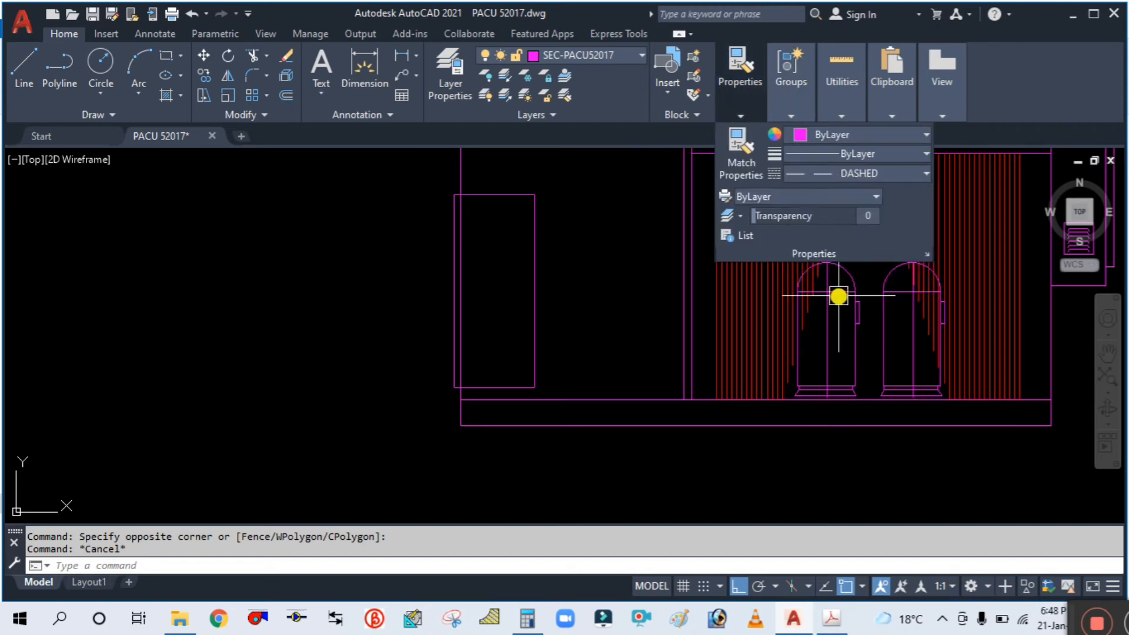
key(Escape)
Change the linetype of the new rectangle in the left cabinet to DASHED.
click(531, 213)
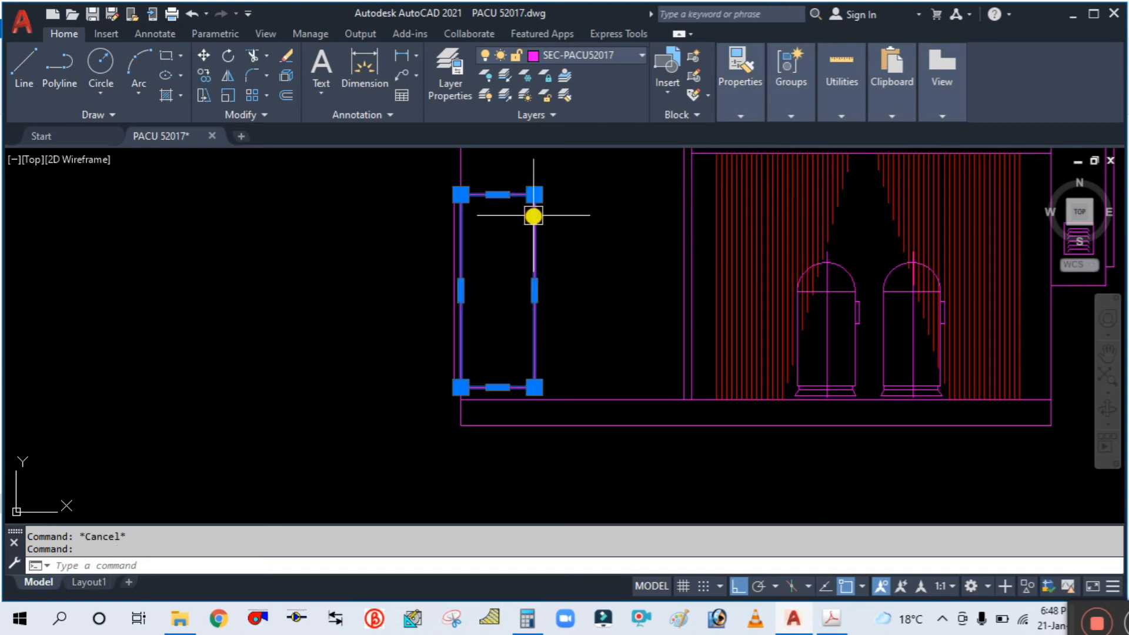
mouse_move(734, 106)
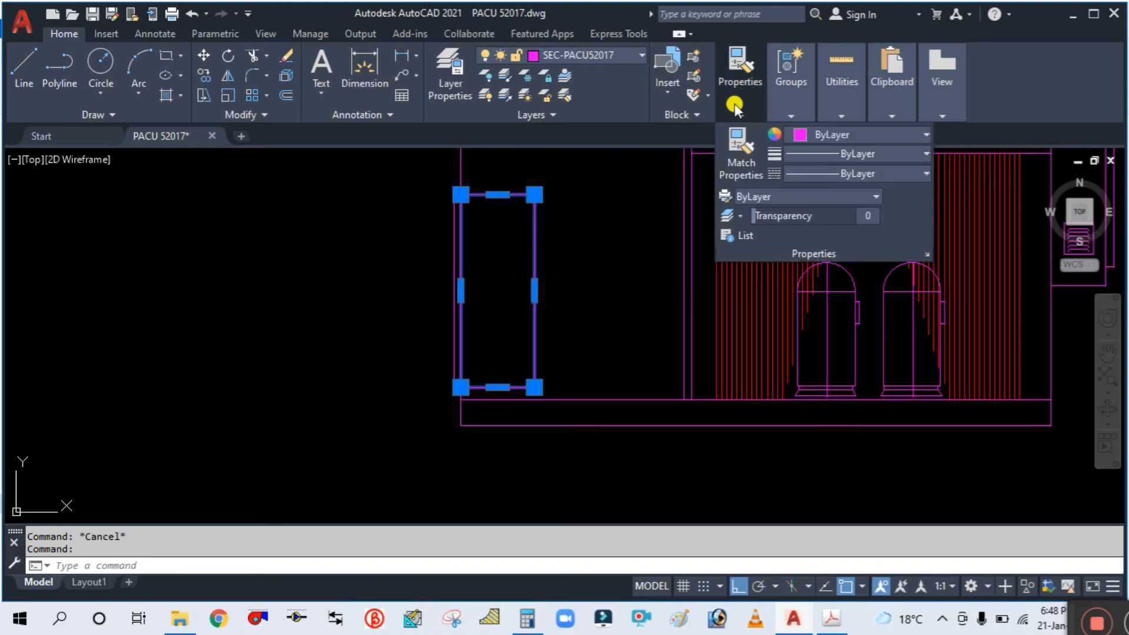
click(852, 174)
click(823, 298)
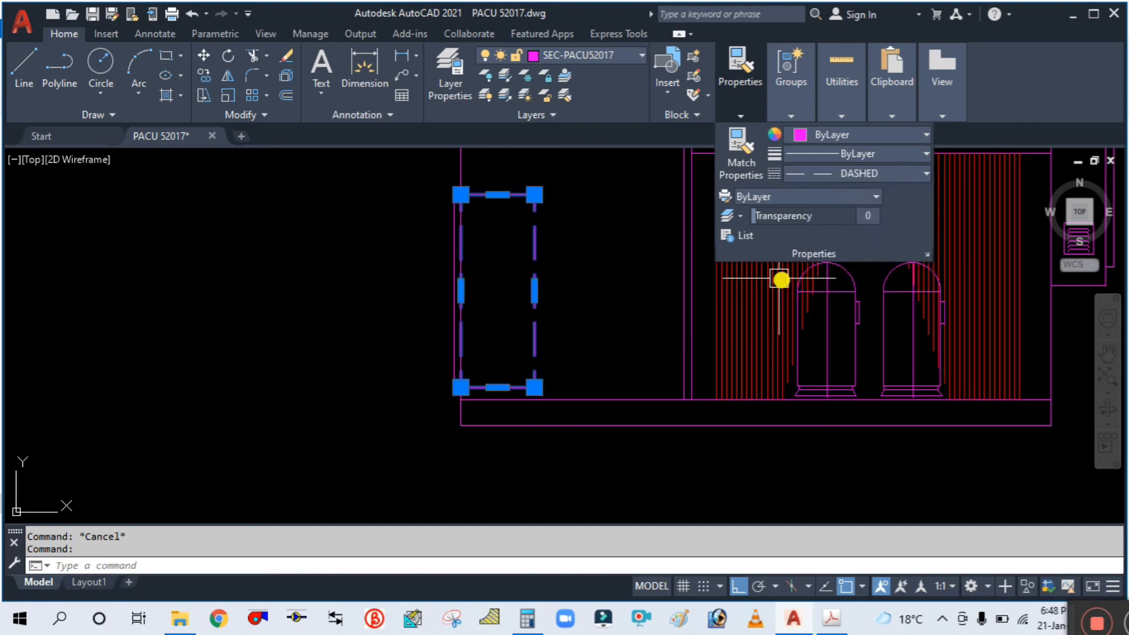
key(Escape)
Change the colour of the dashed rectangle in the left cabinet to white.
click(542, 226)
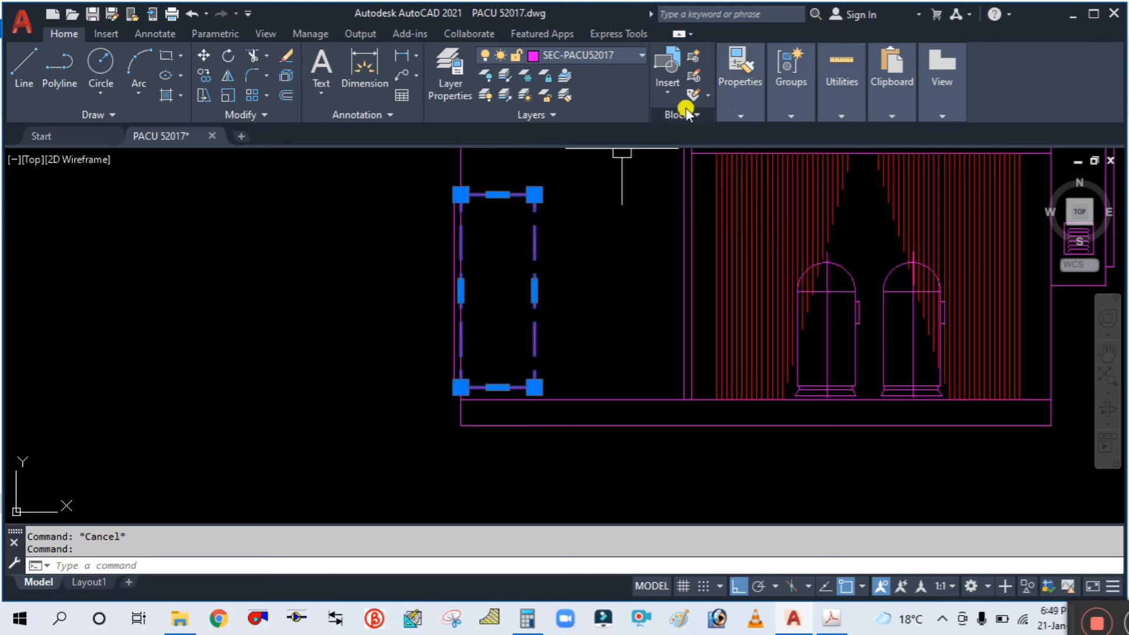
click(735, 105)
click(802, 134)
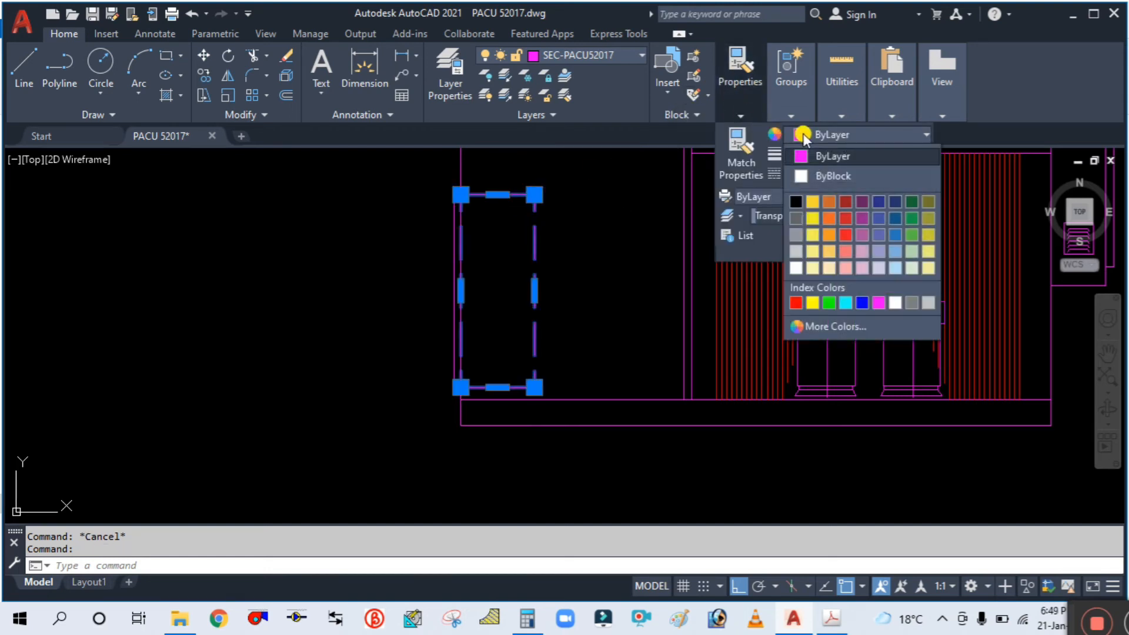
click(895, 302)
key(Escape)
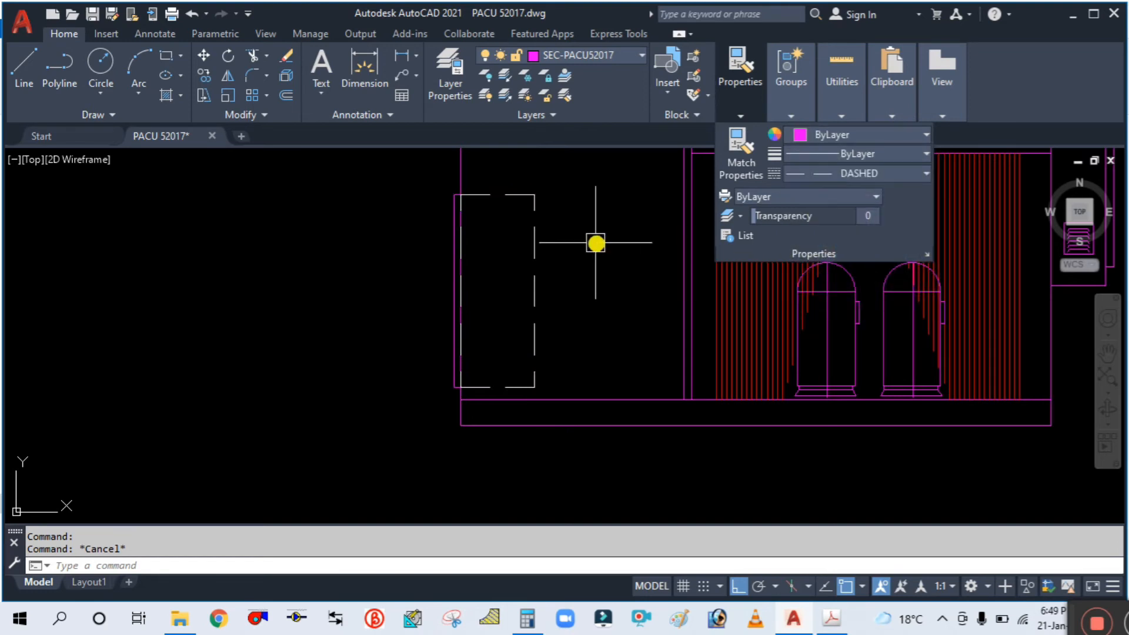
Compare the white dashed rectangle with the side elevation in PACV52017.pdf and return to AutoCAD.
scroll(592, 243, down, 5)
scroll(579, 227, up, 5)
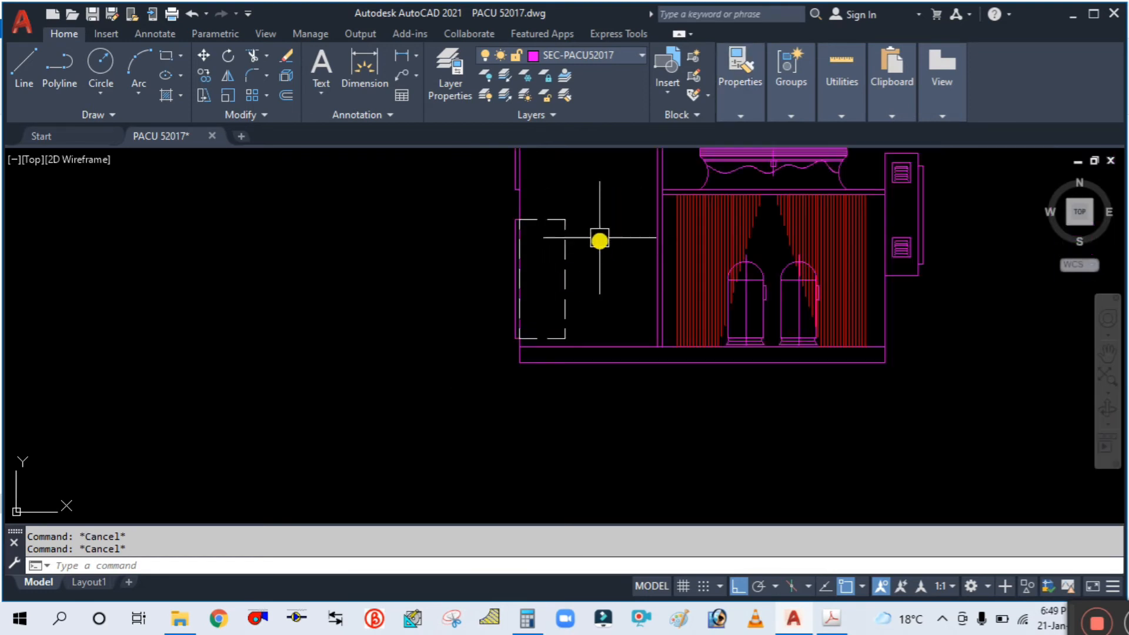
middle_drag(600, 242, 596, 278)
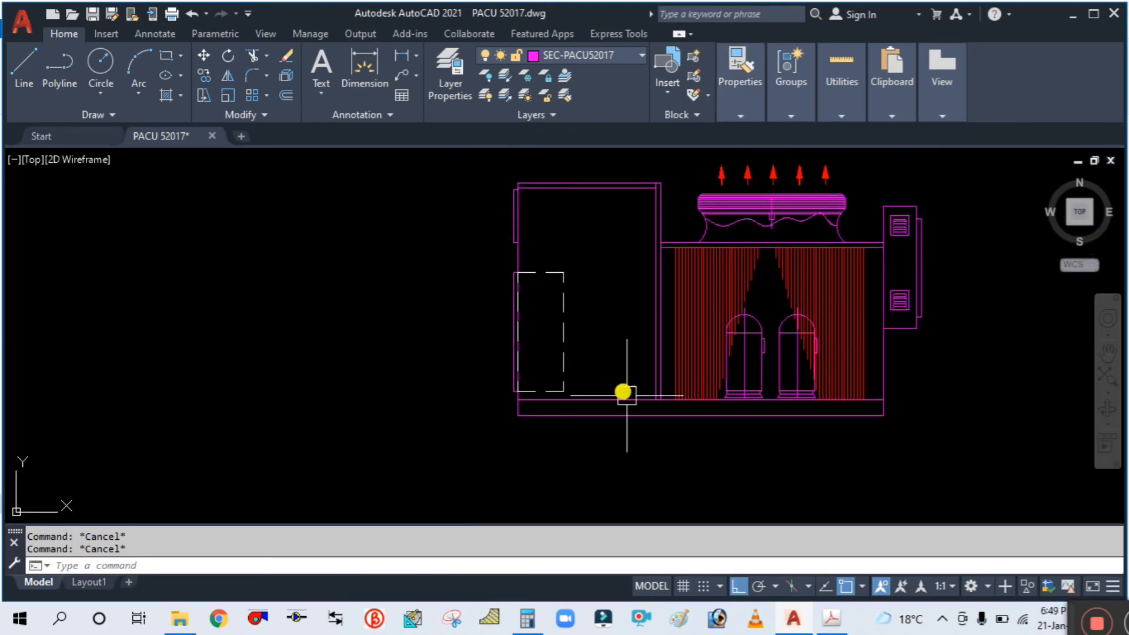
click(831, 619)
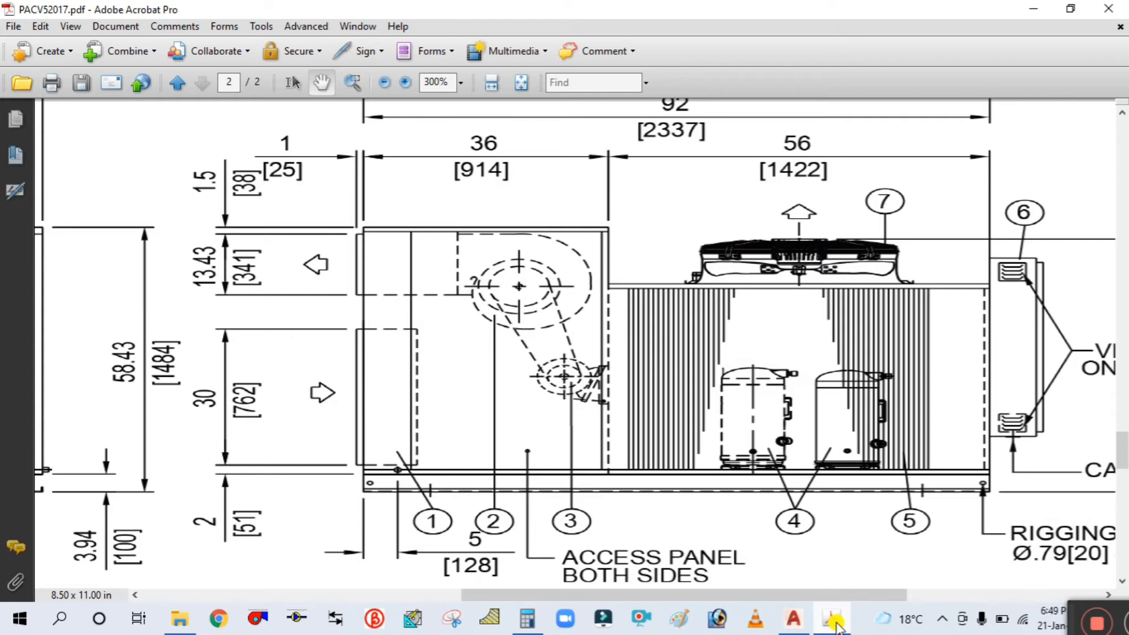
click(834, 620)
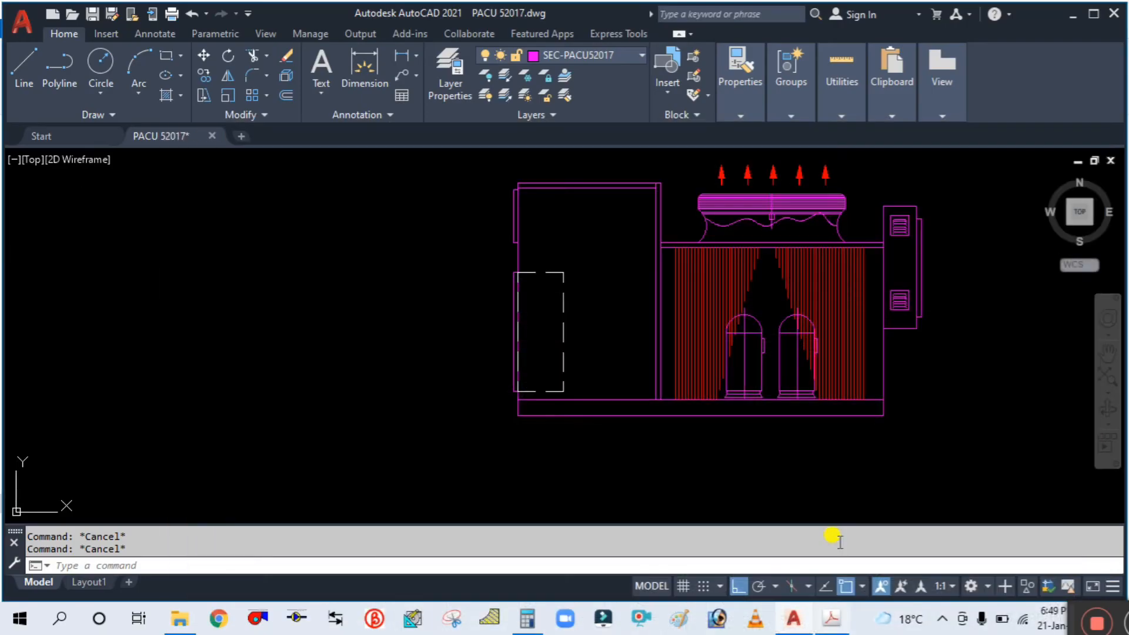
Draw a horizontal line into the left cabinet from the lower corner of the upper-left flange.
scroll(626, 218, up, 2)
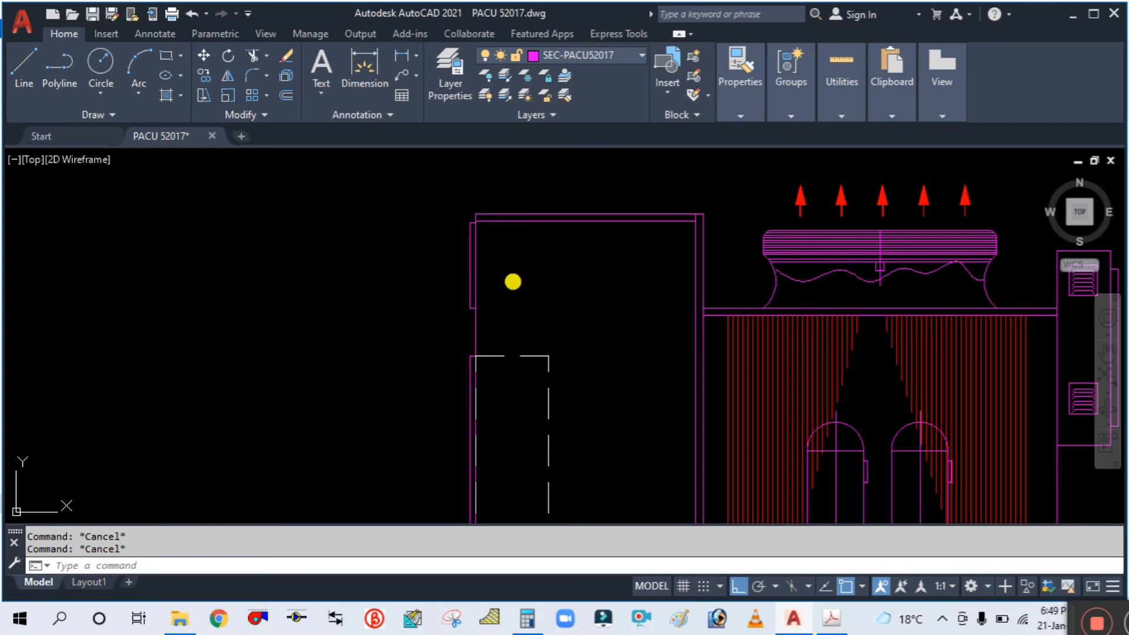
key(l)
key(Return)
click(476, 309)
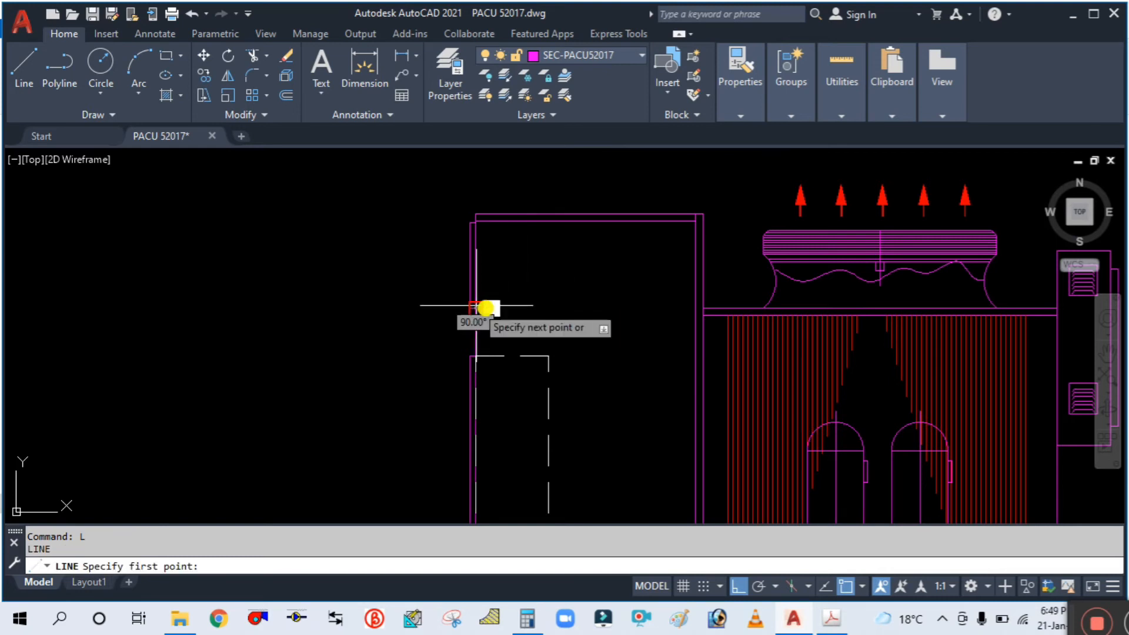
click(563, 311)
key(Escape)
middle_drag(610, 264, 615, 288)
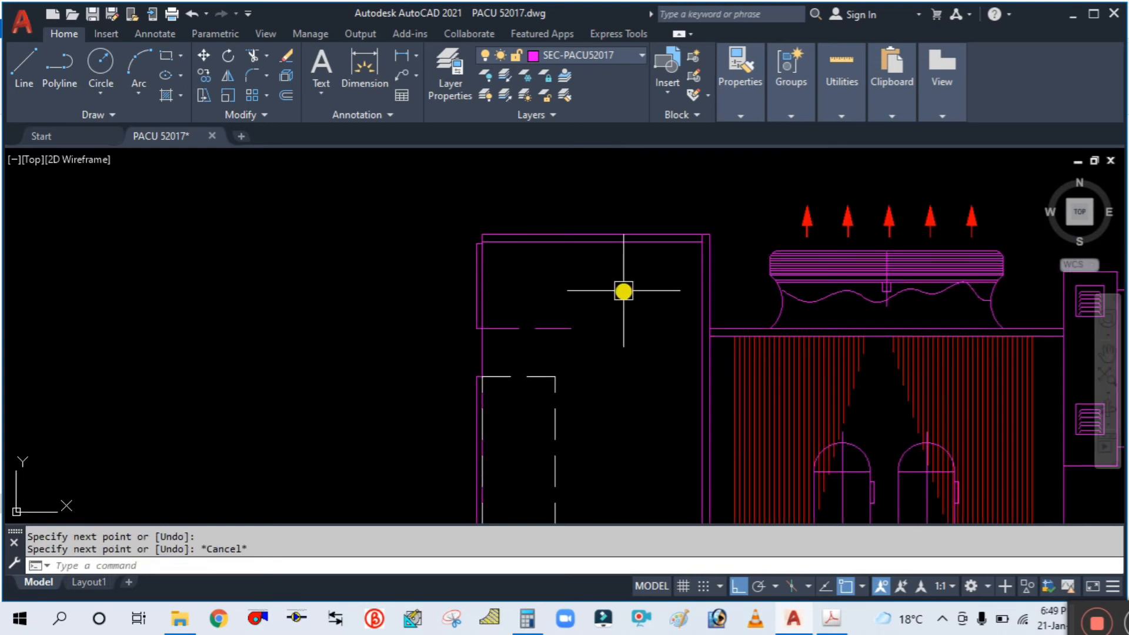
Draw a vertical line about 575 mm long down from the inner top line of the left cabinet.
key(l)
key(Return)
click(610, 243)
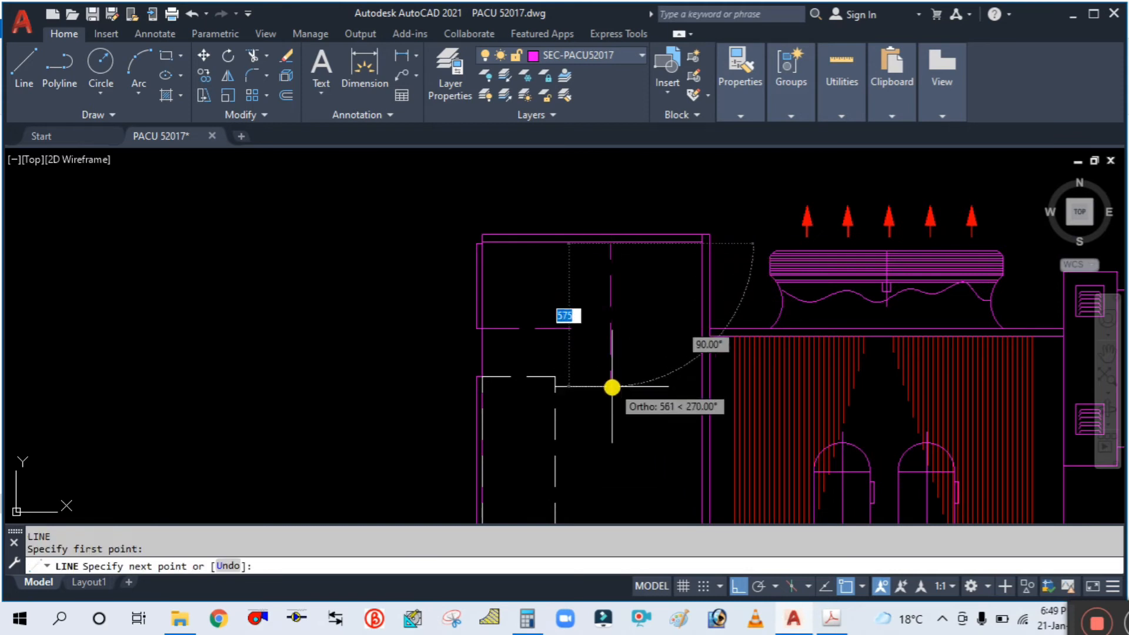
key(Escape)
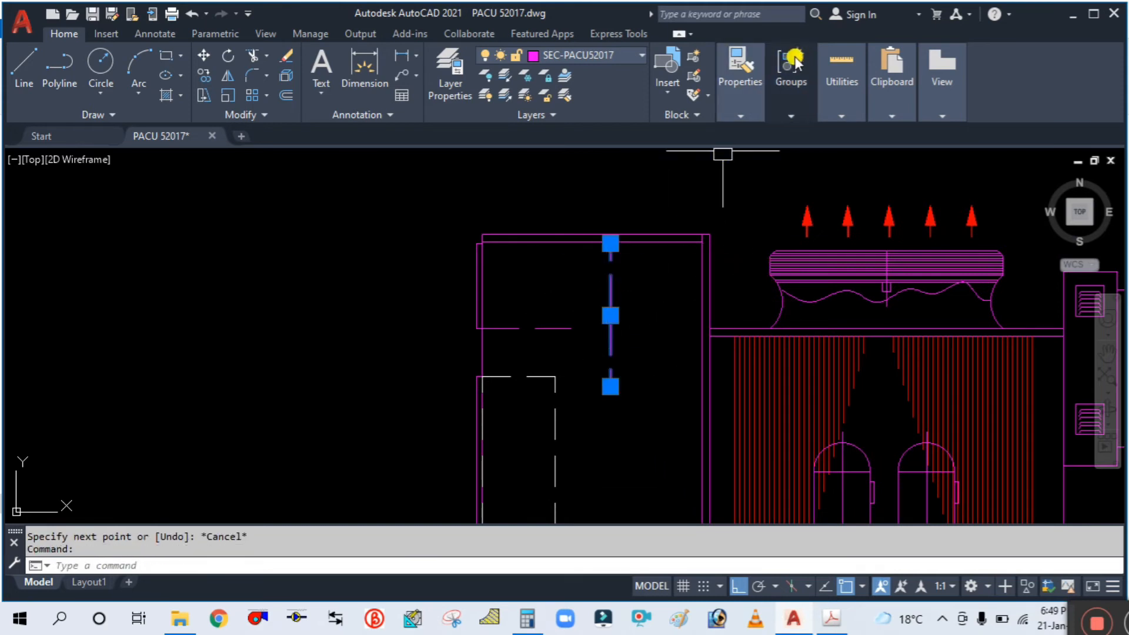
Change the linetype of the new vertical line in the left cabinet to ByLayer.
click(736, 112)
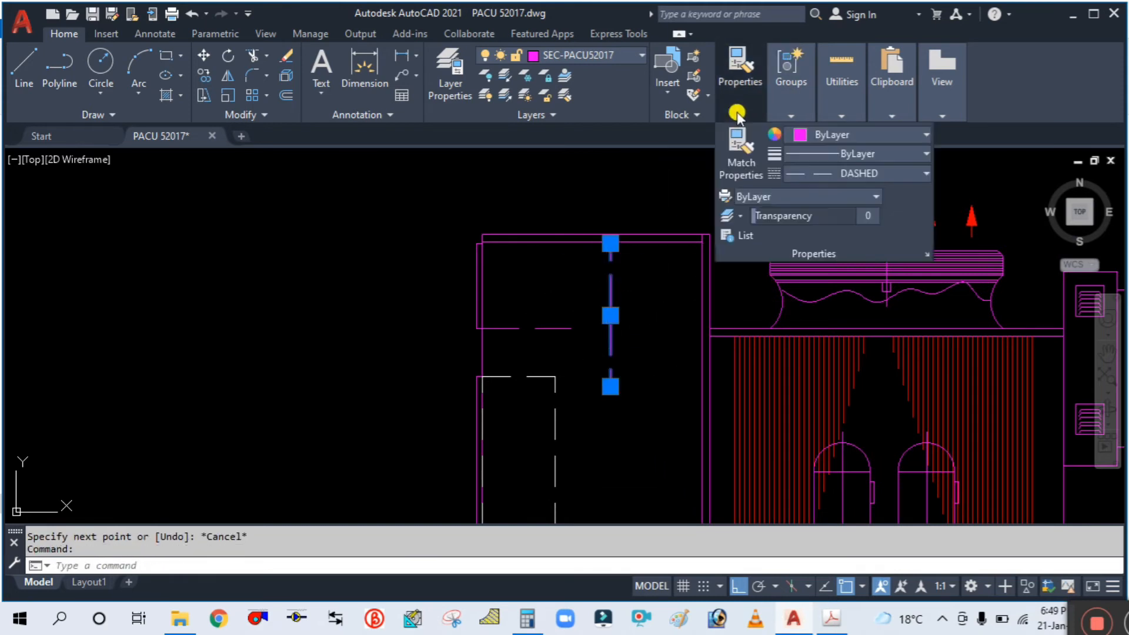
click(819, 172)
click(855, 194)
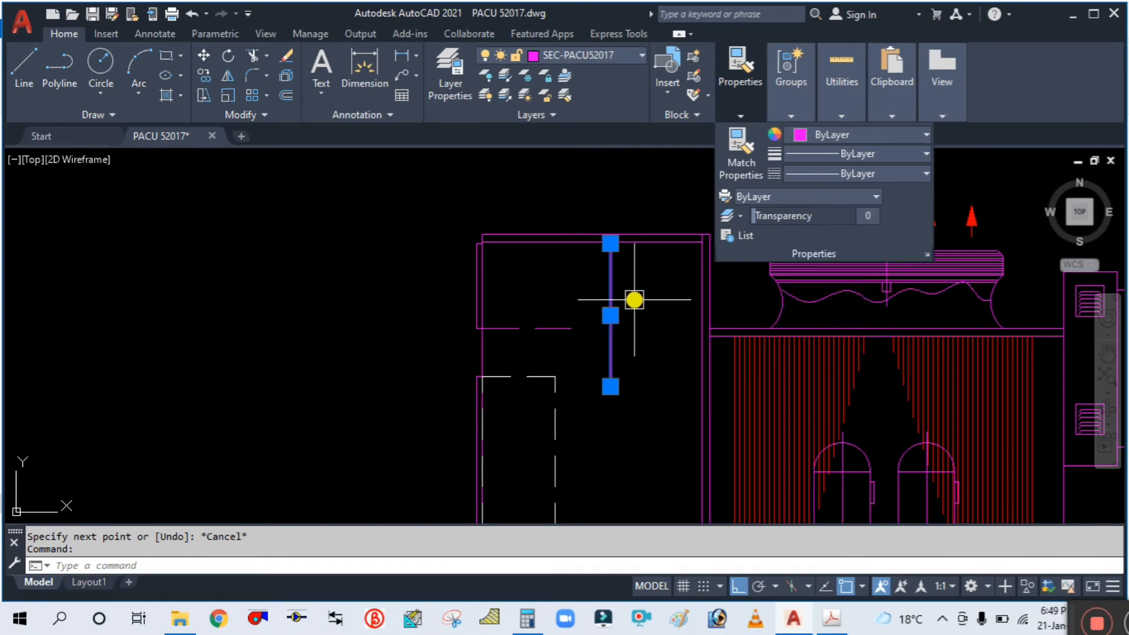
key(Escape)
key(Escape)
Match the properties of the vertical line onto the horizontal line at the upper-left flange.
text(ma)
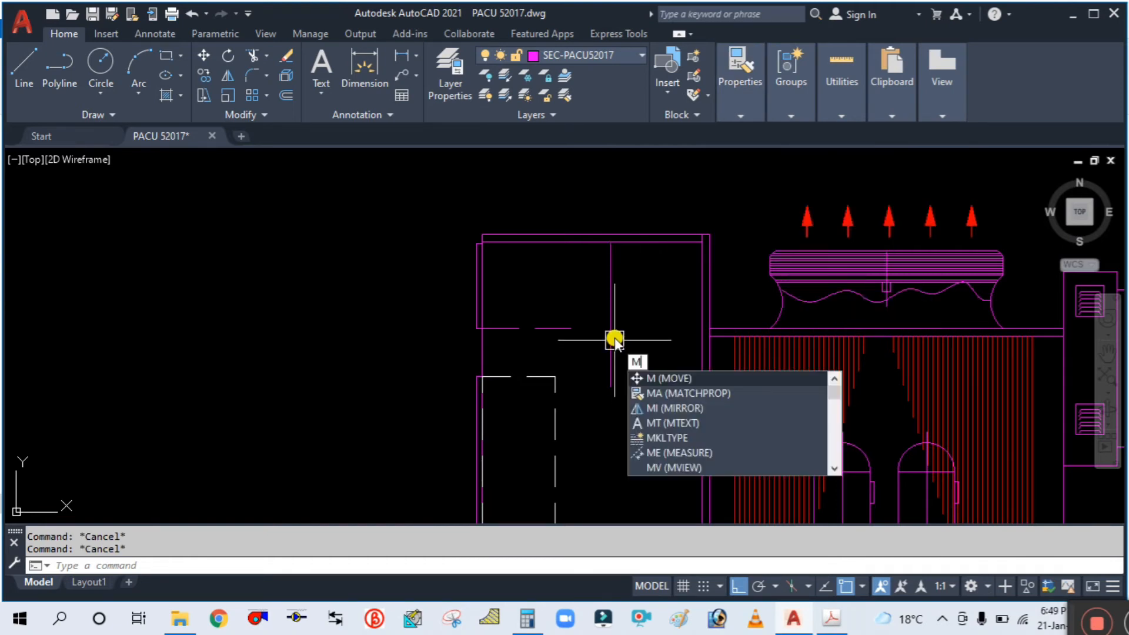
key(Return)
click(610, 320)
key(Escape)
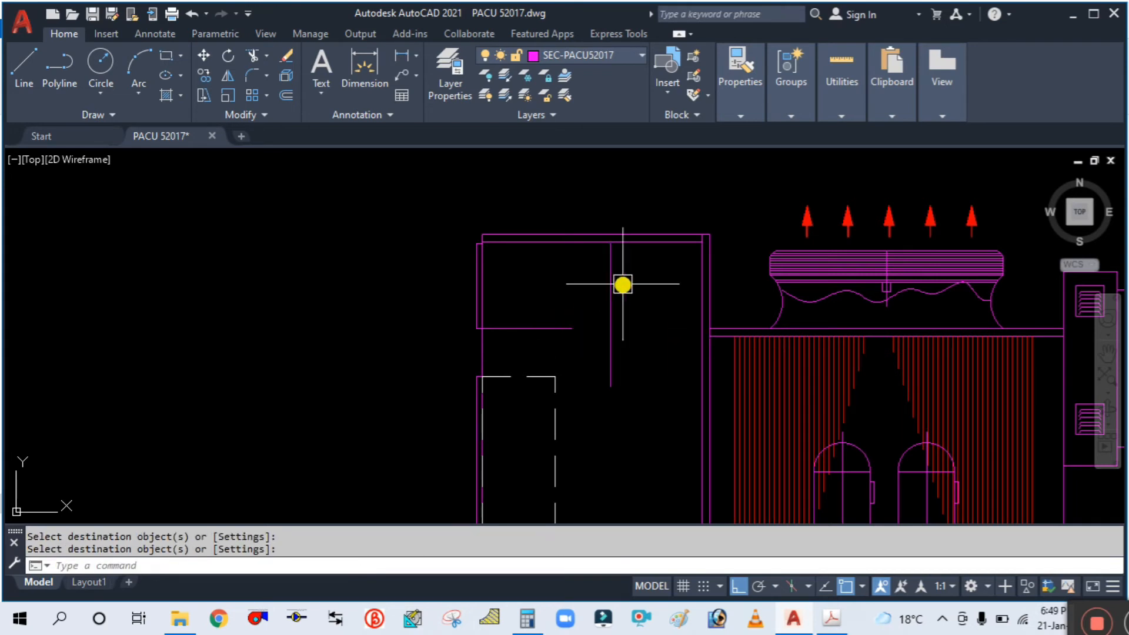
scroll(627, 270, up, 2)
Check the blower centre lines in PACV52017.pdf, and draw a short horizontal centre line across the upper part of the vertical line.
click(829, 620)
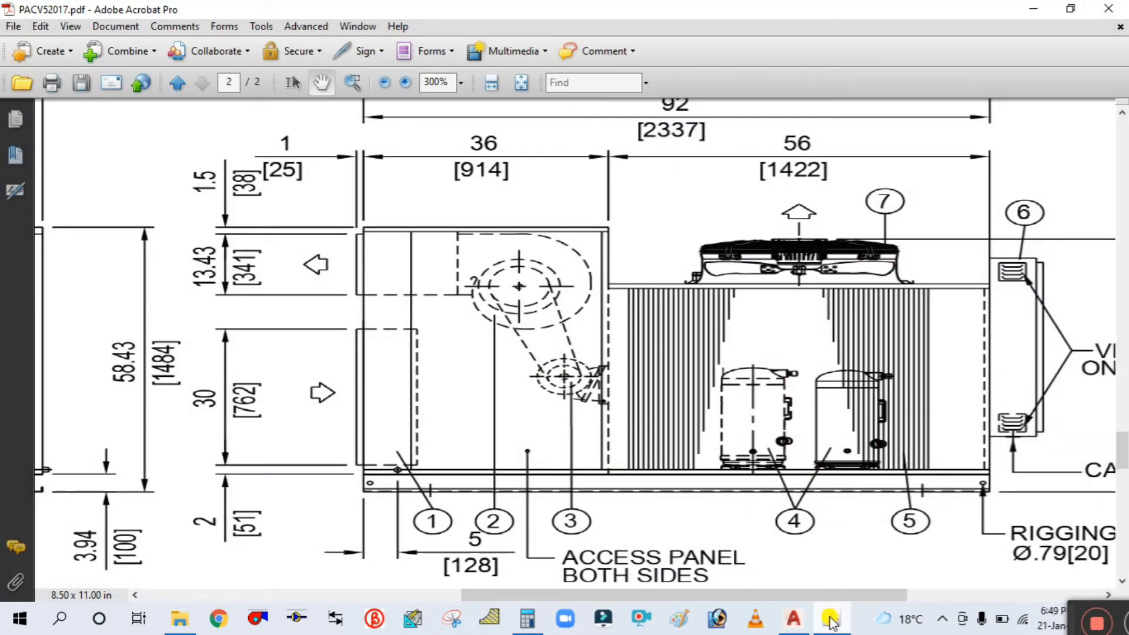
click(831, 622)
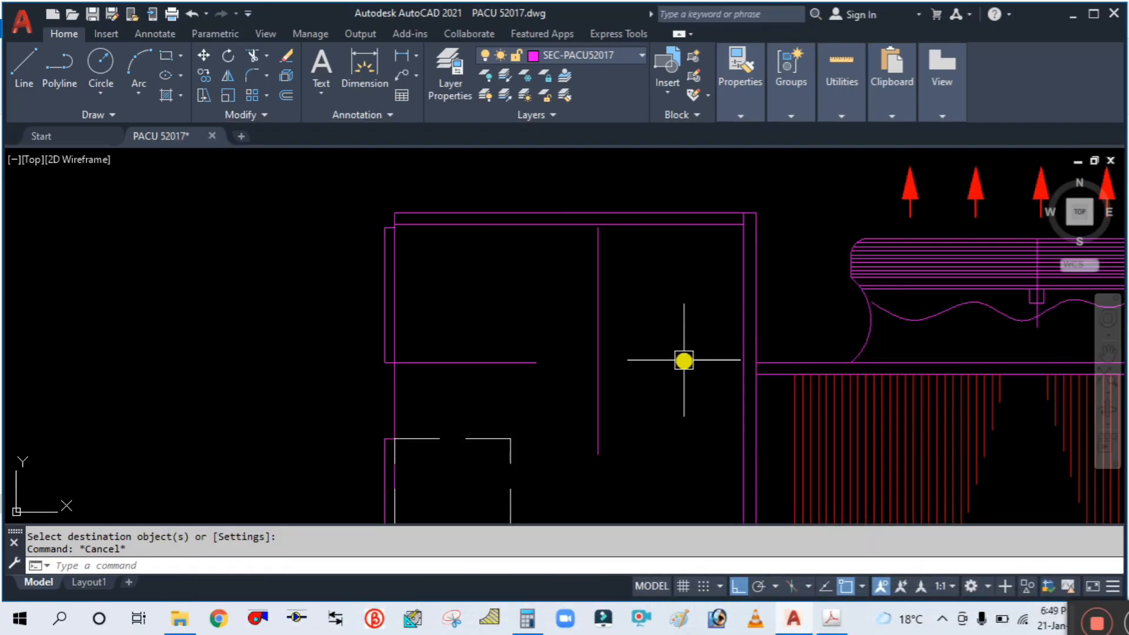
text(l)
key(Return)
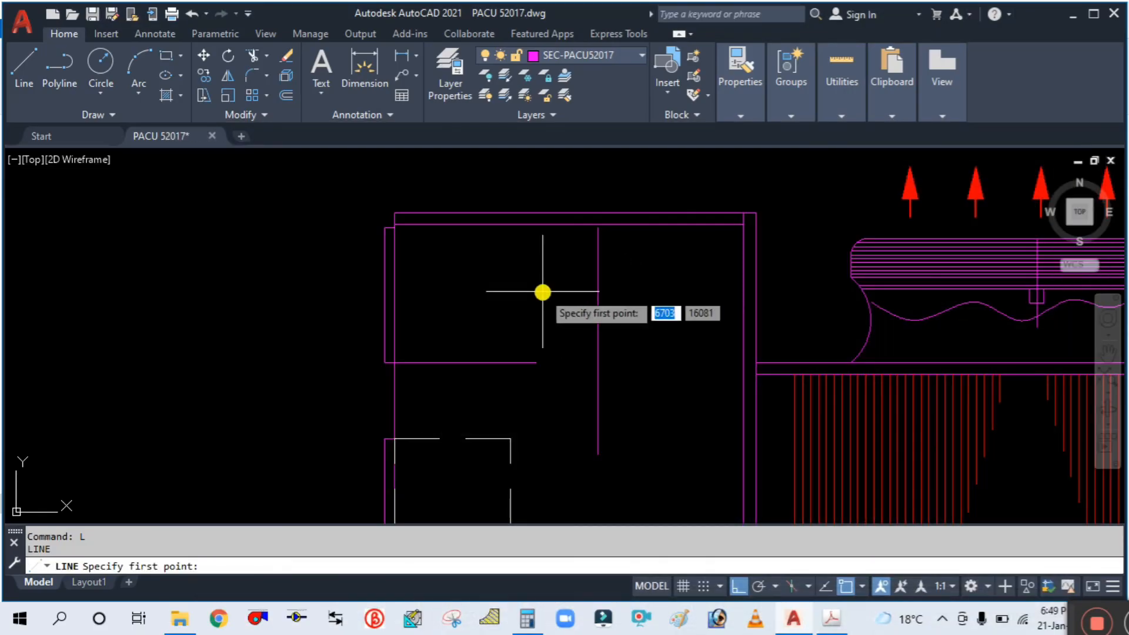
click(542, 291)
click(668, 291)
key(Escape)
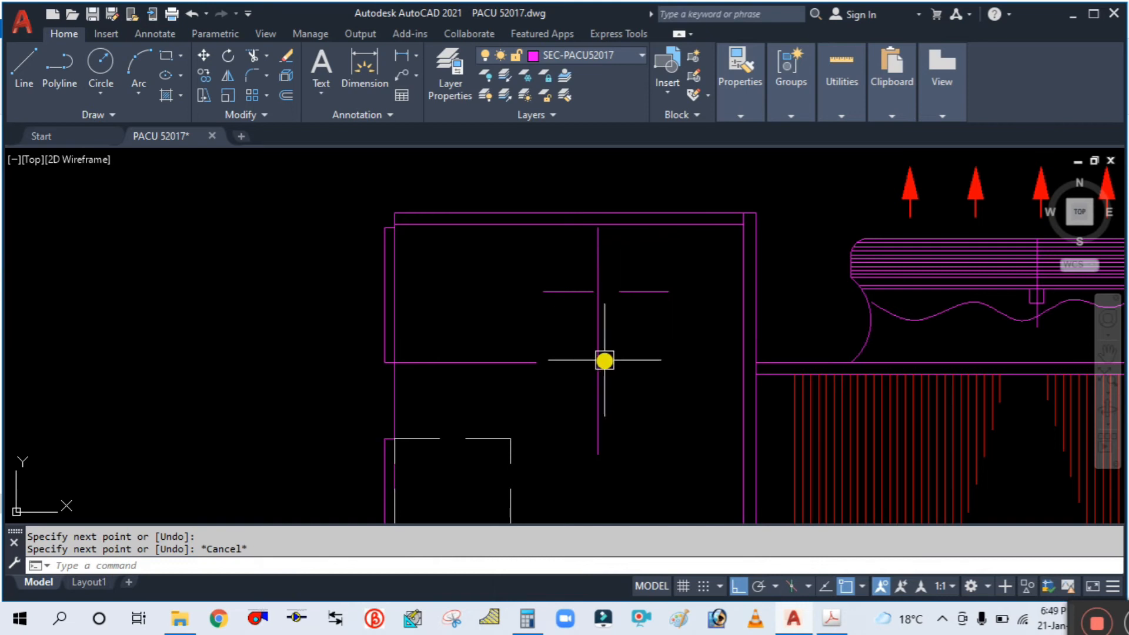
click(638, 292)
key(Escape)
key(Escape)
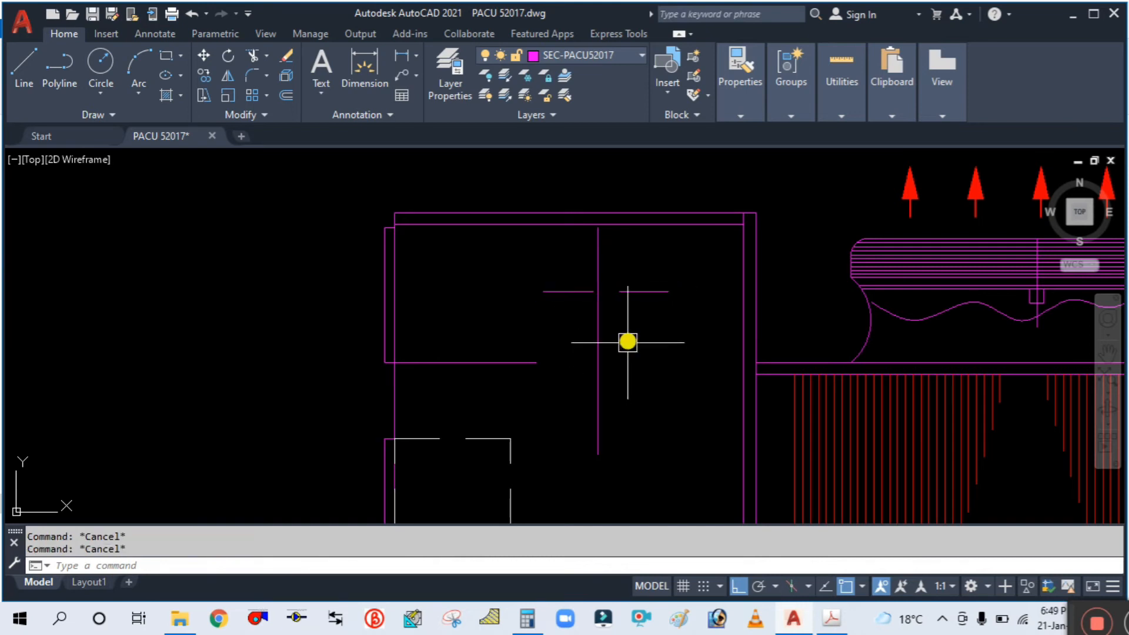
Match the properties of the vertical line onto the short horizontal centre line crossing it.
text(ma)
key(Return)
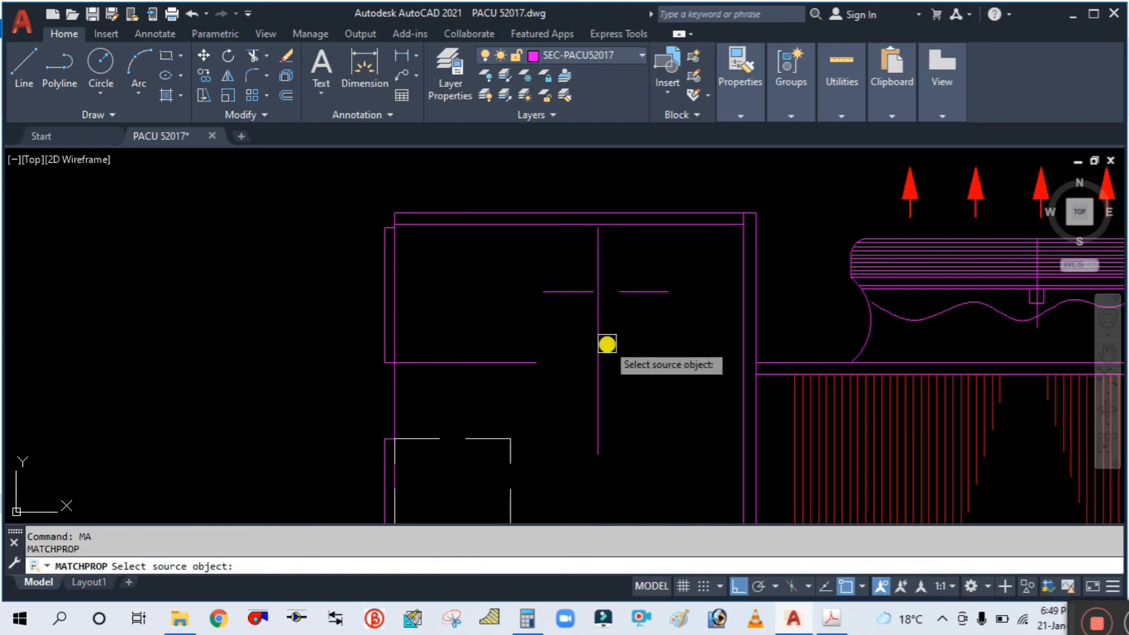
click(629, 292)
key(Escape)
click(601, 323)
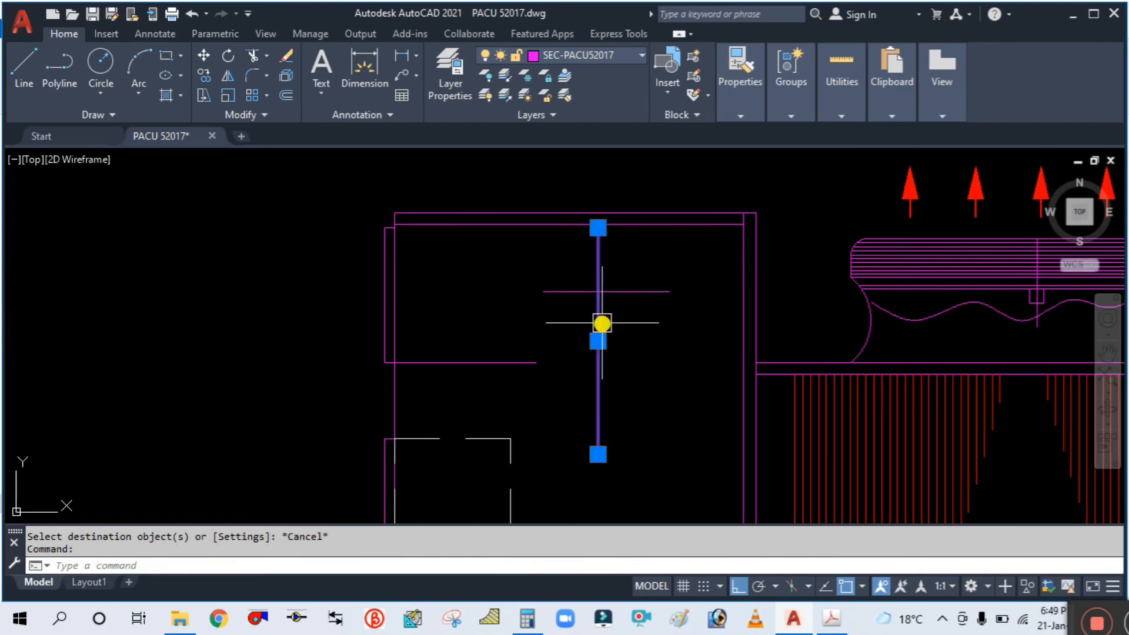
click(736, 104)
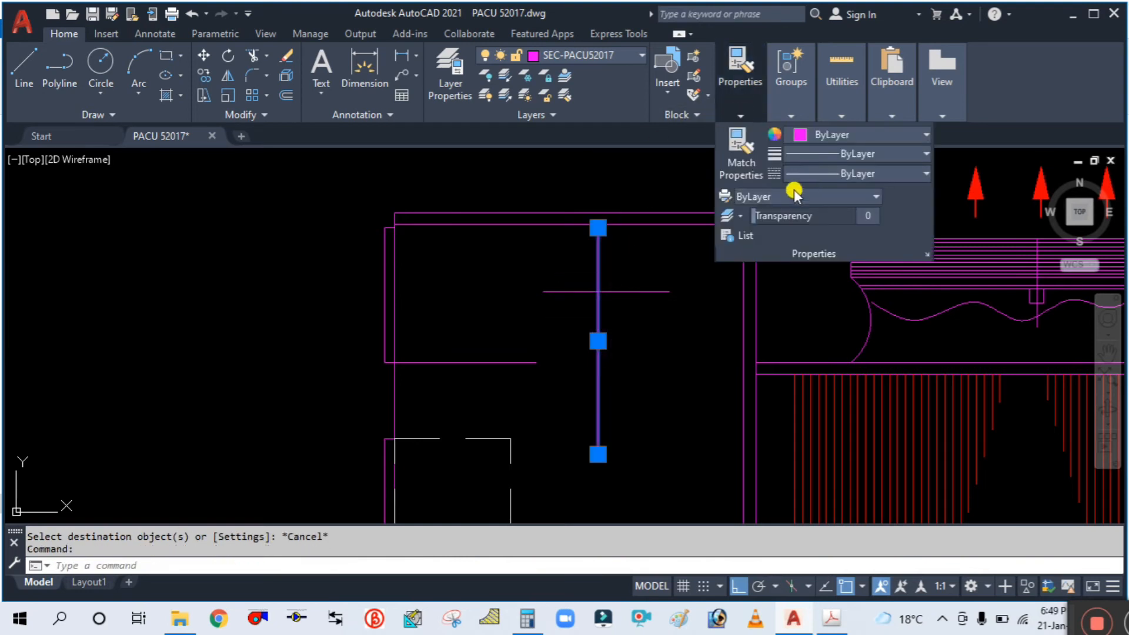
key(Escape)
key(Escape)
click(596, 265)
key(Escape)
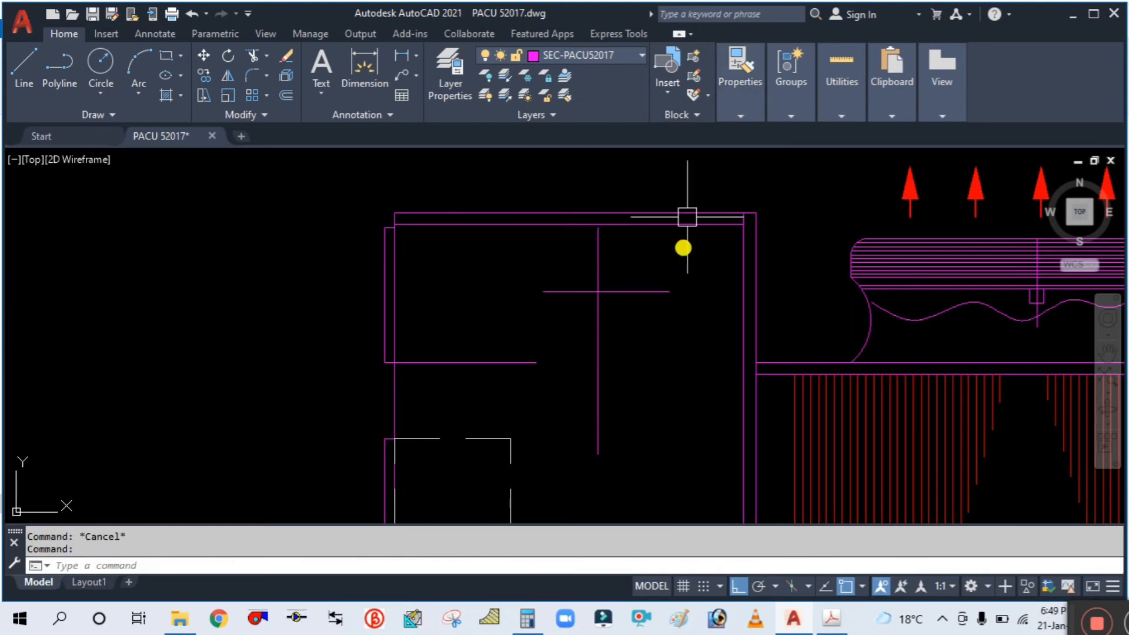
Draw a circle with a radius of about 90 mm centred on the intersection of the two blower centre lines.
key(Return)
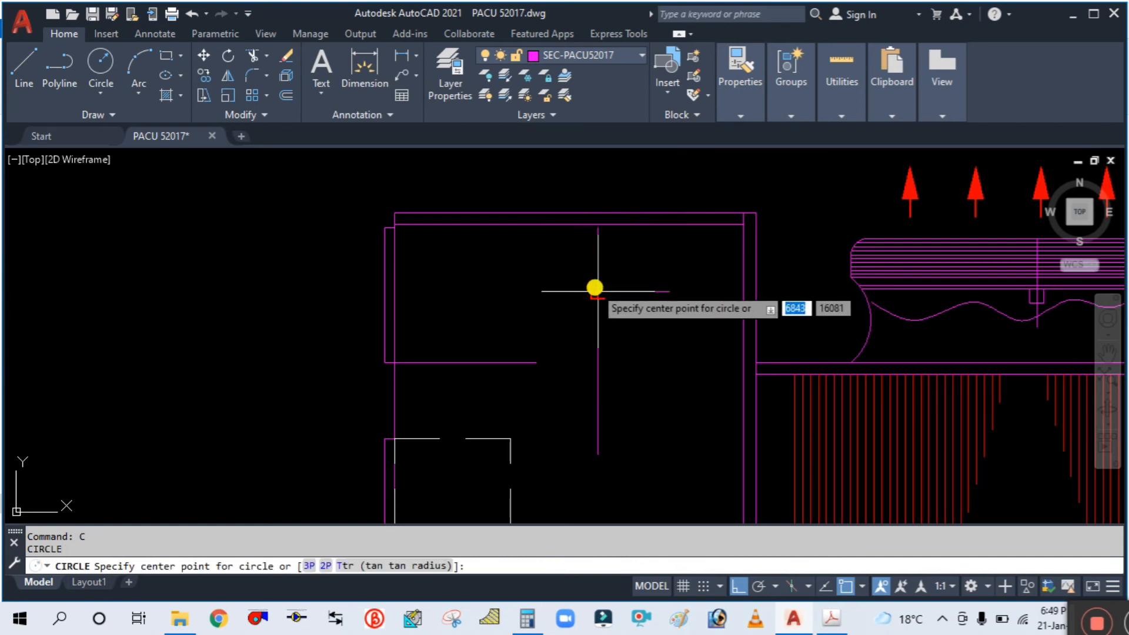
click(597, 291)
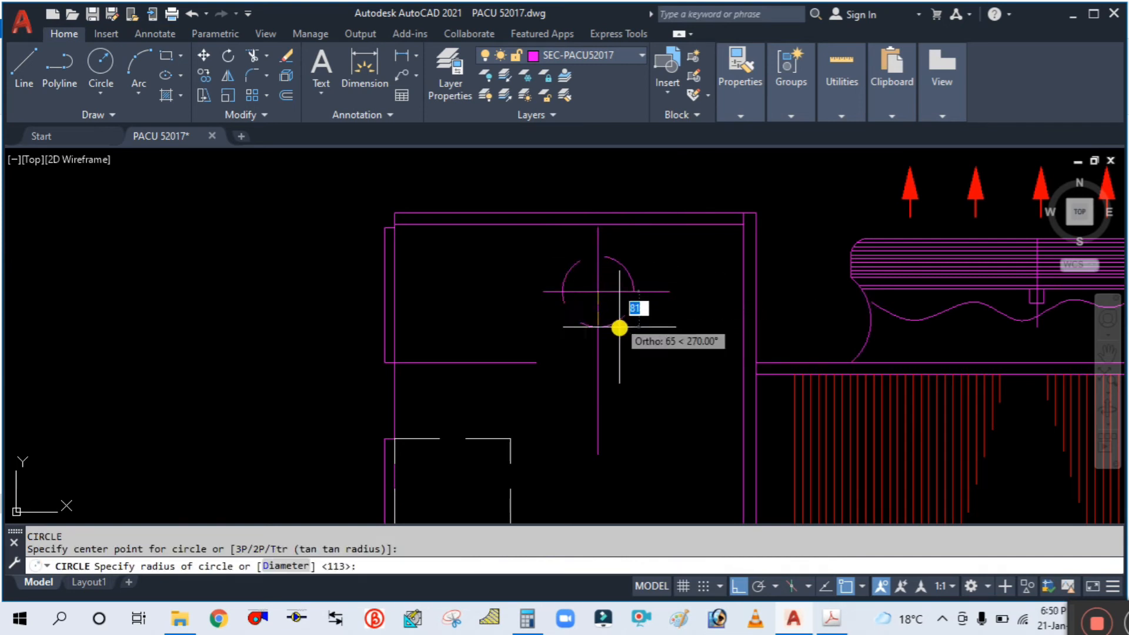
key(Escape)
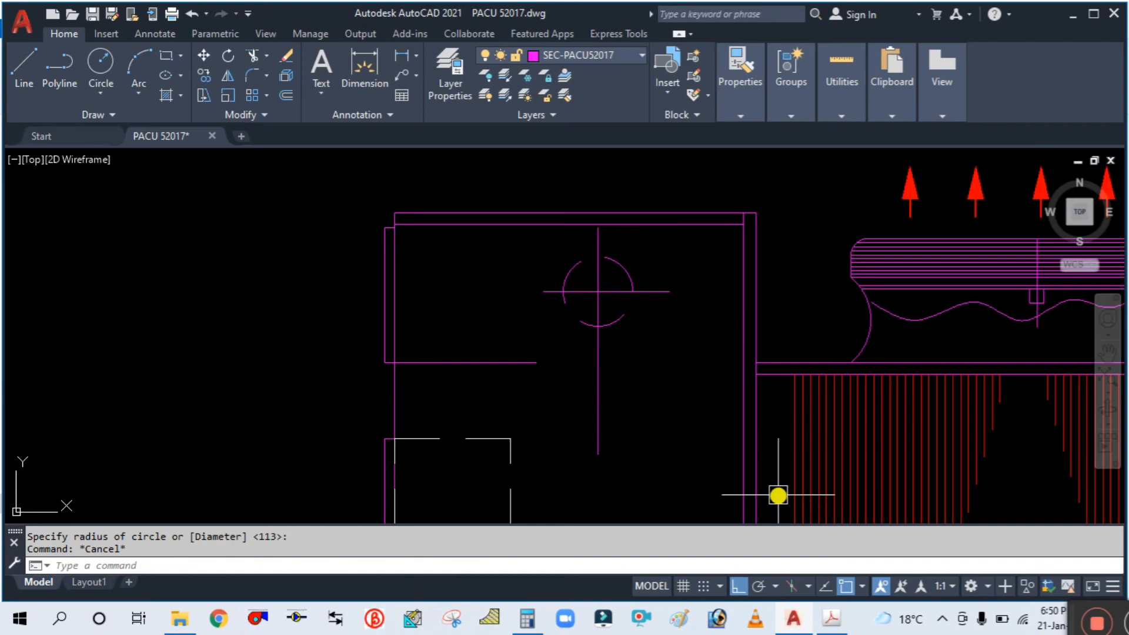
Set ByLayer as the current linetype for new objects.
click(831, 620)
click(831, 620)
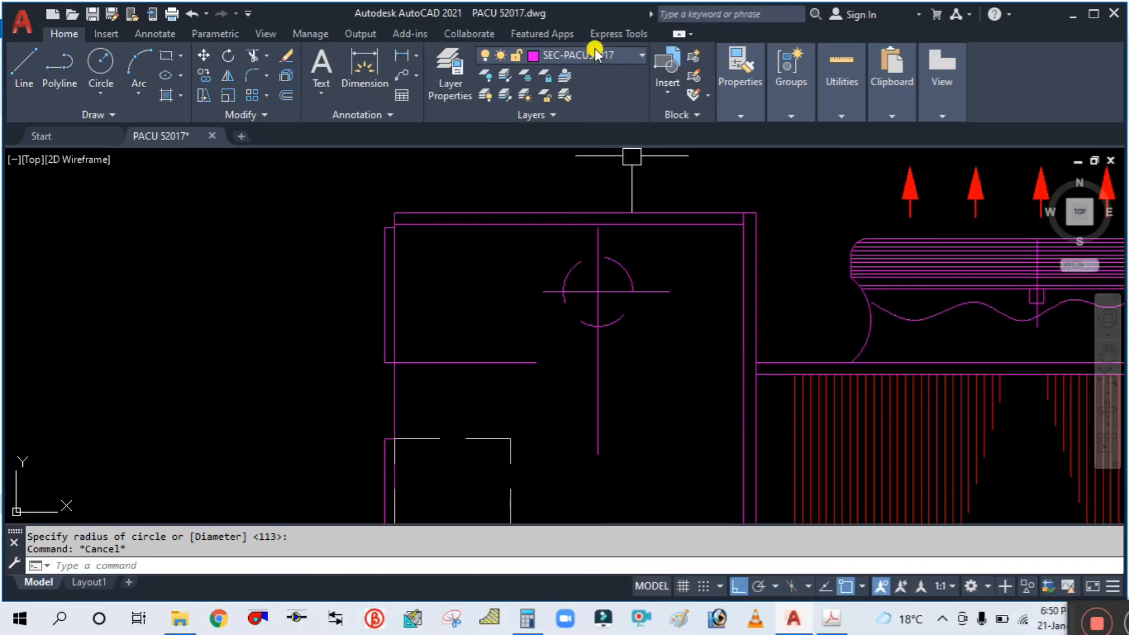
click(740, 113)
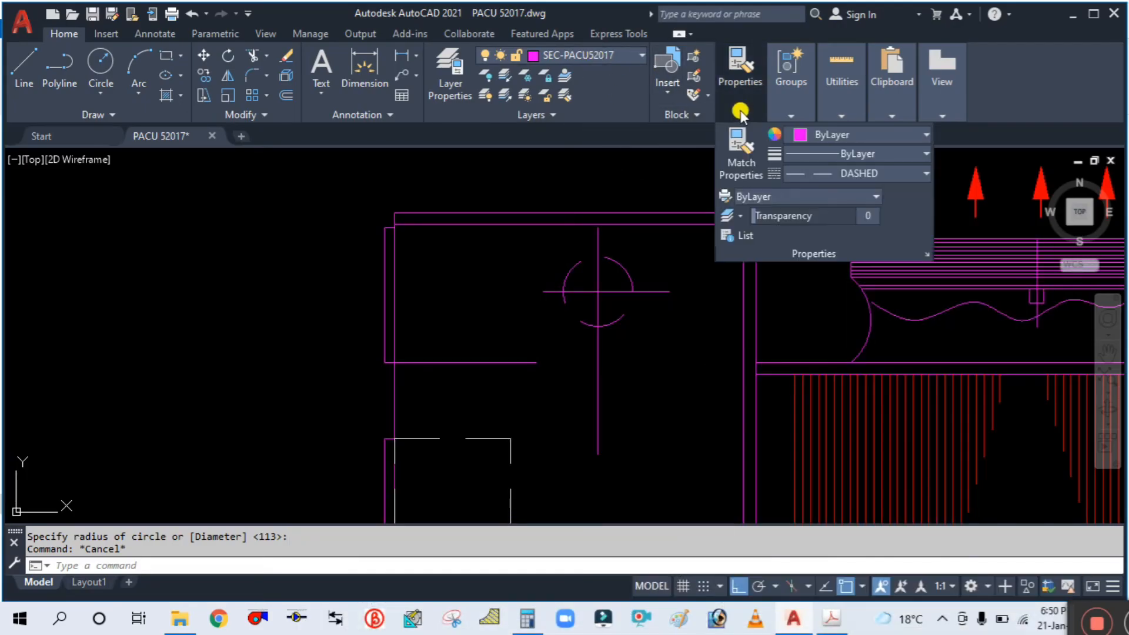
click(825, 172)
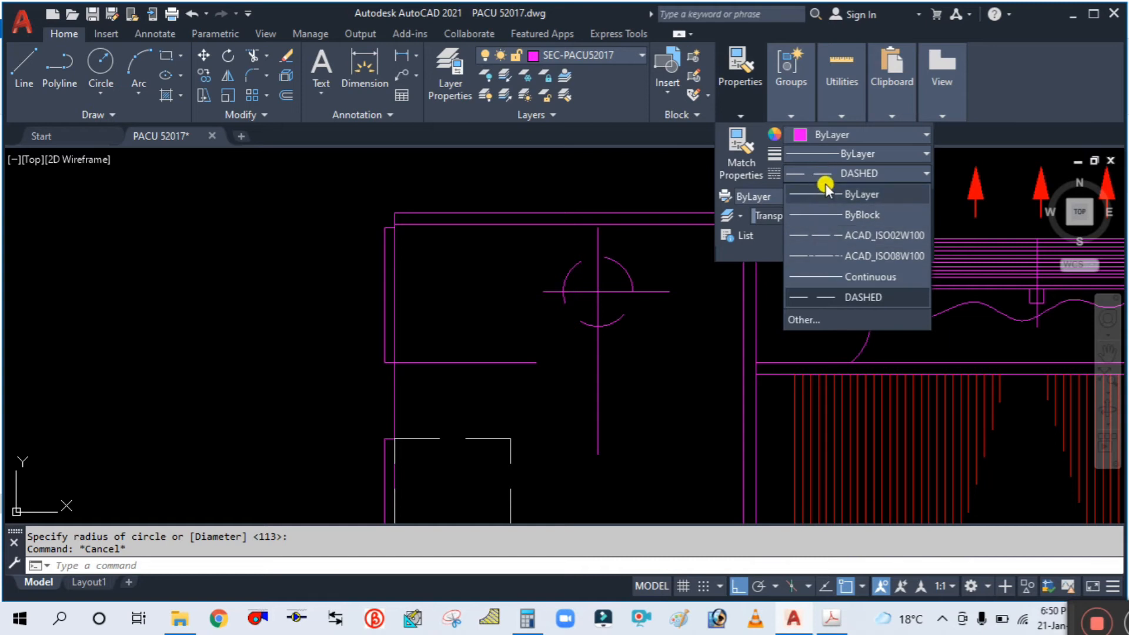
click(829, 195)
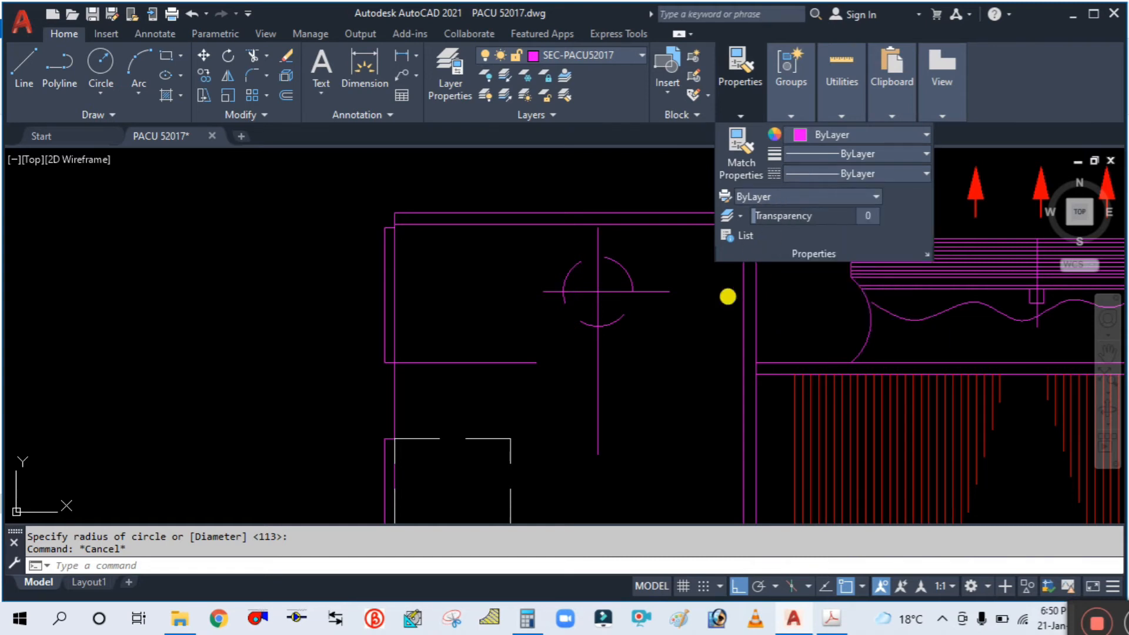
key(Escape)
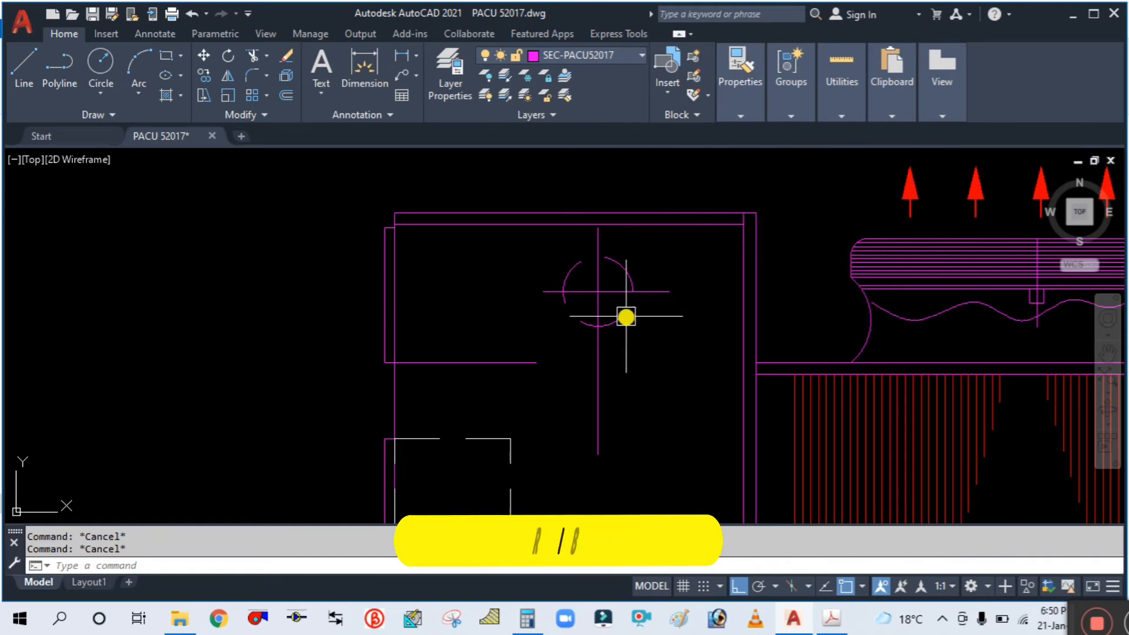
Match the properties of the vertical centre line onto the blower circle.
text(ma)
key(Return)
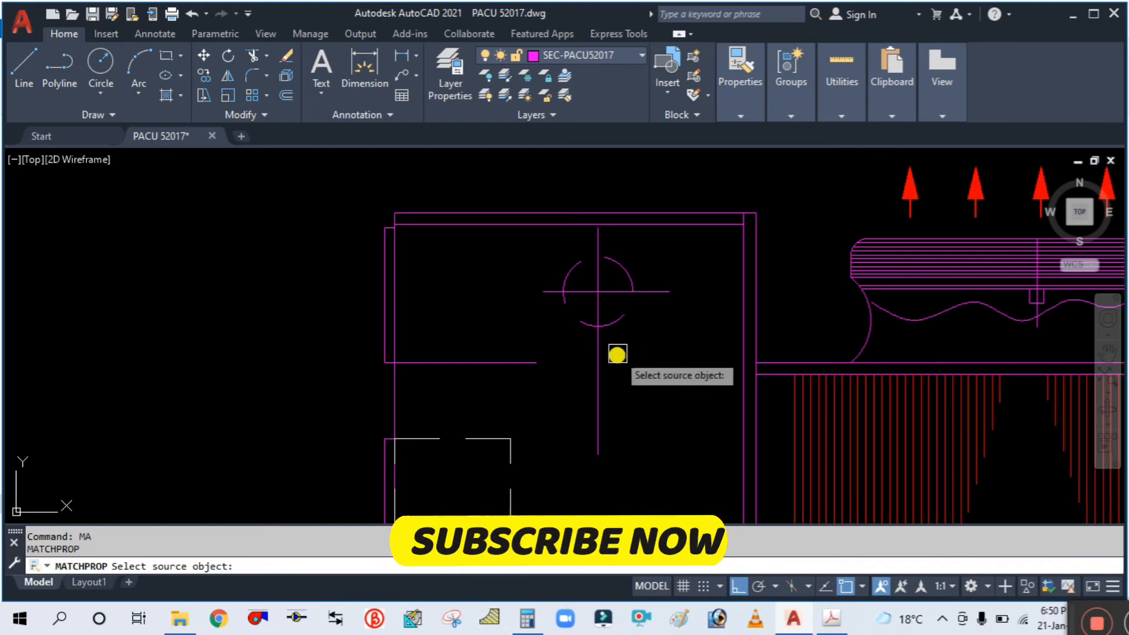
click(597, 391)
key(Escape)
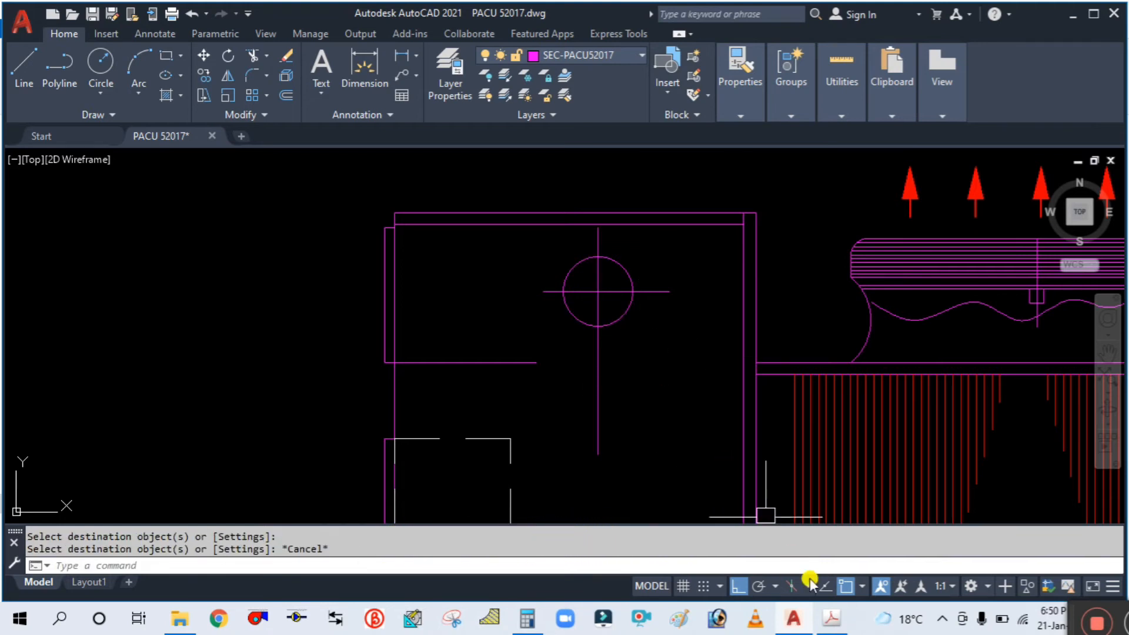
Examine the blower circles and housing in the side elevation of PACV52017.pdf and return to AutoCAD.
click(832, 619)
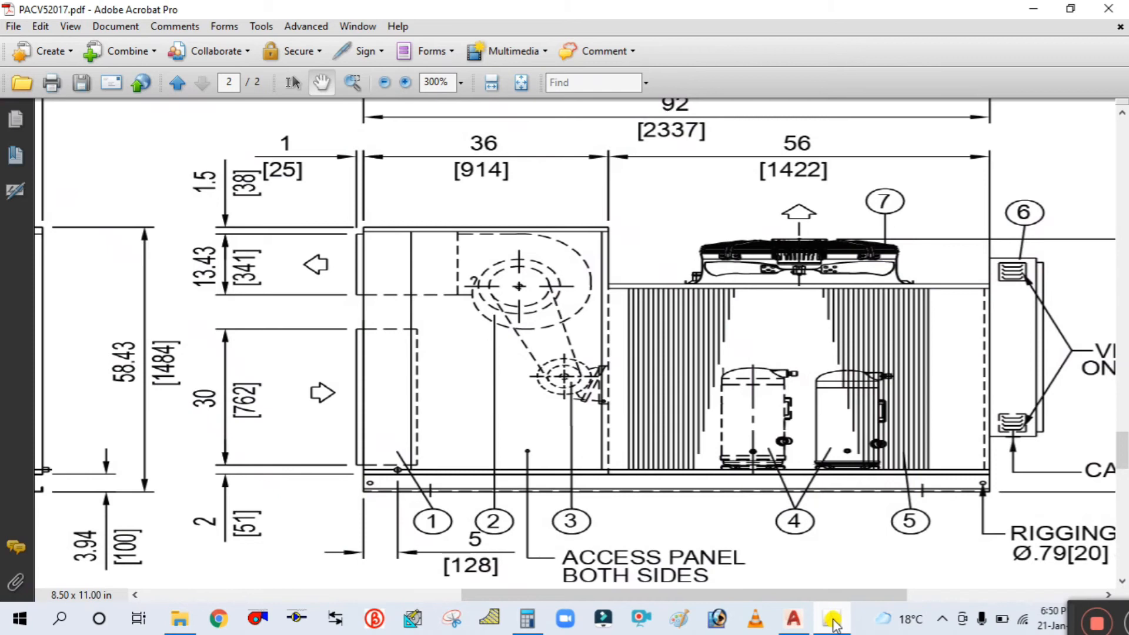
click(832, 620)
click(832, 619)
click(831, 620)
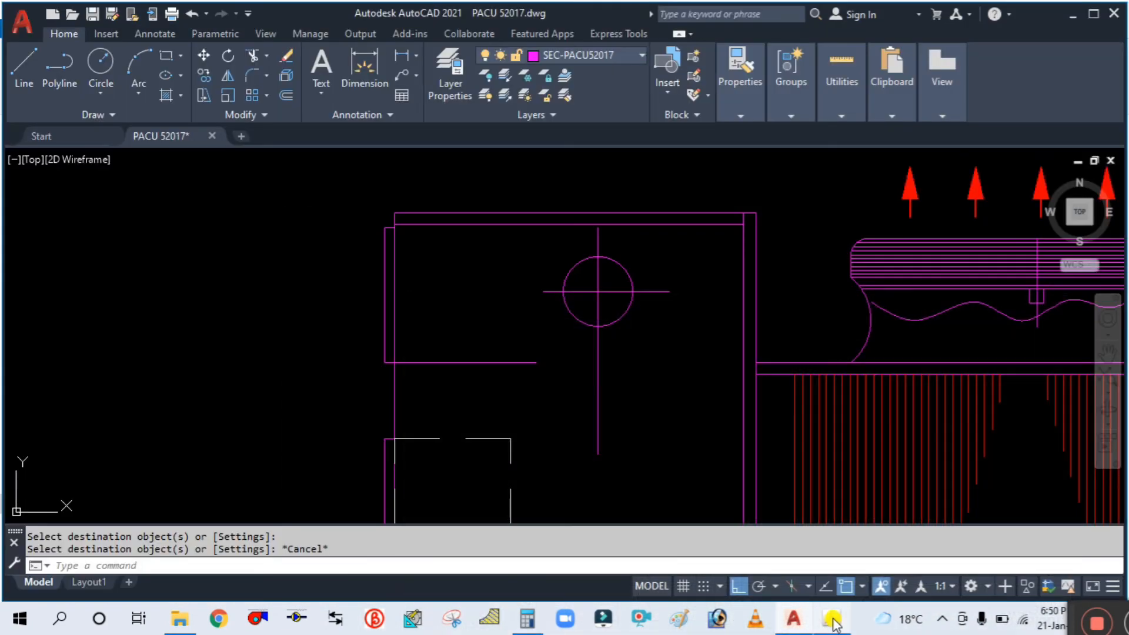
scroll(668, 323, down, 2)
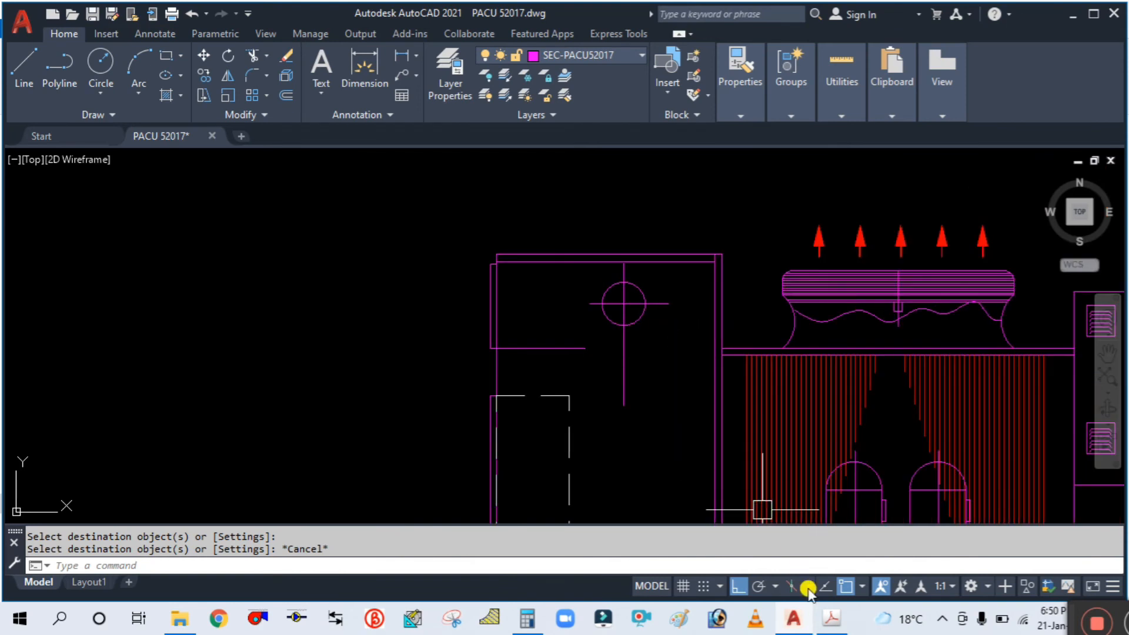
click(829, 619)
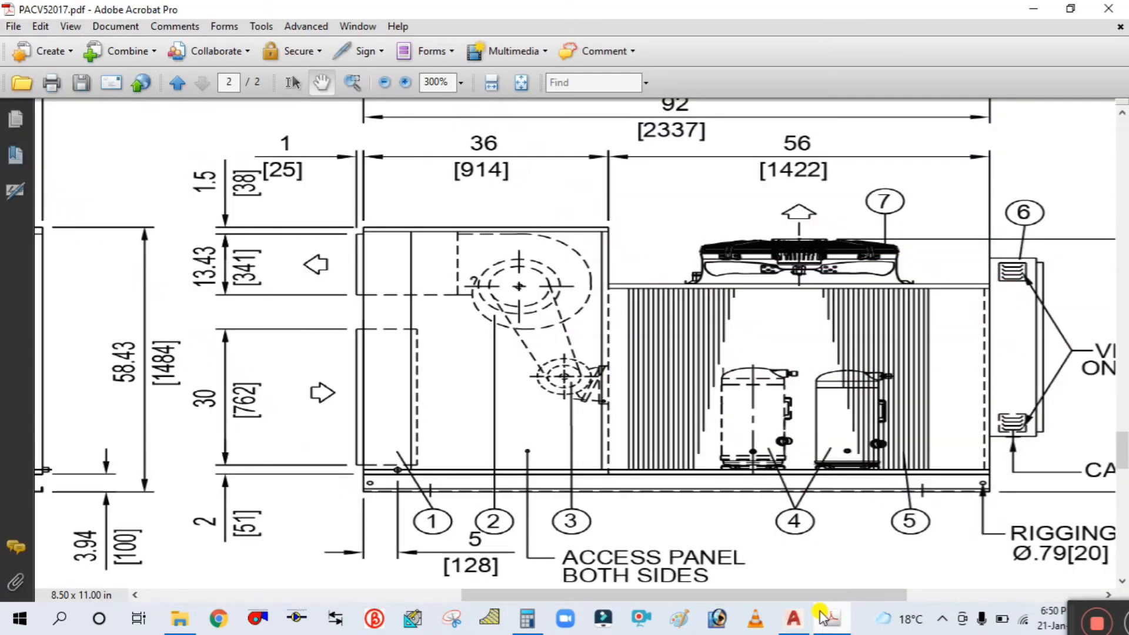
click(826, 617)
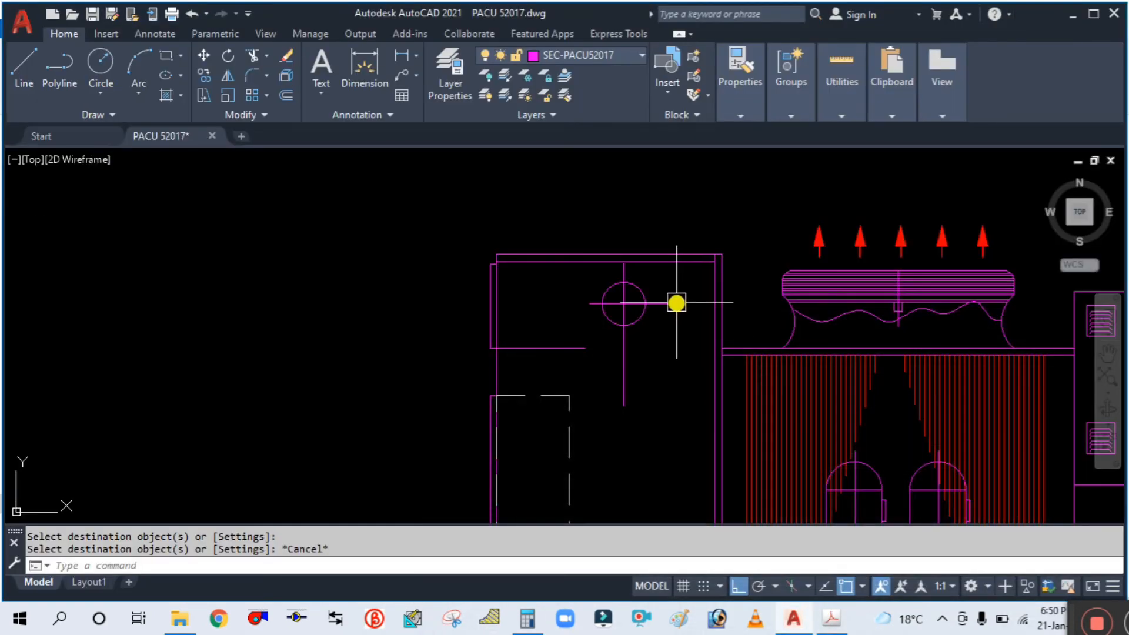
Offset the blower circle 40 outward to create a larger concentric circle around it.
text(o)
key(Return)
scroll(634, 282, up, 4)
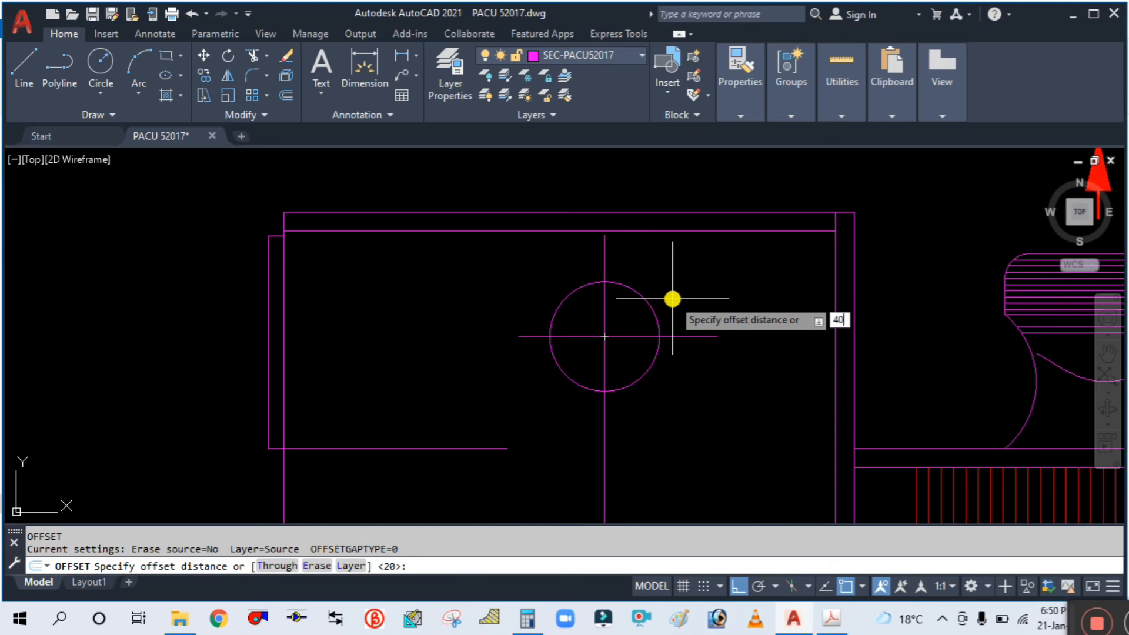
key(Return)
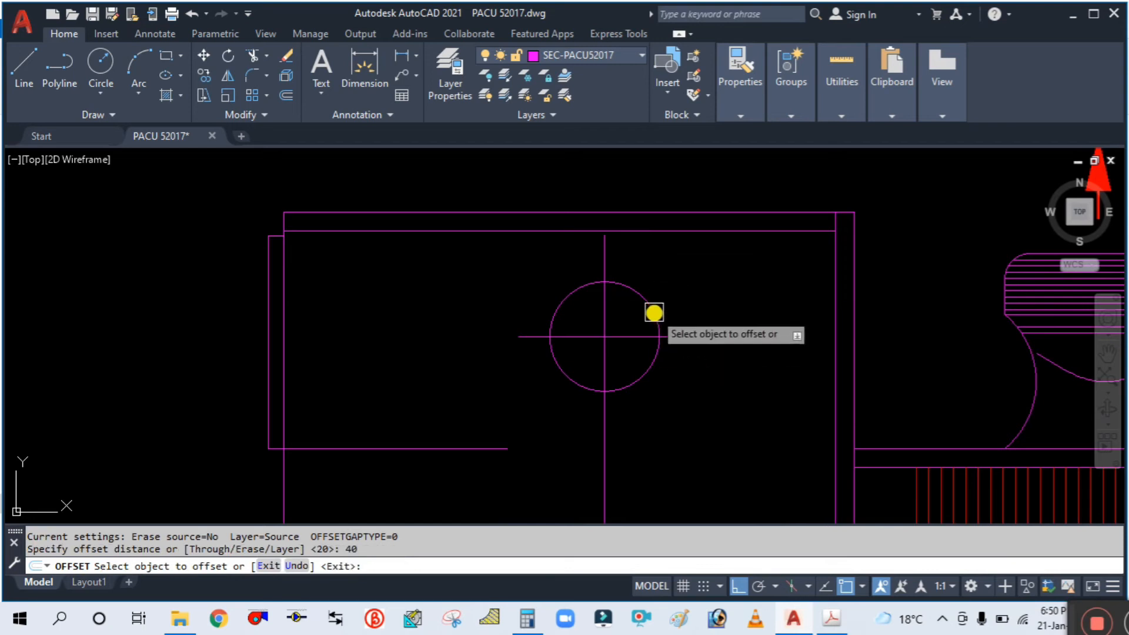
click(654, 312)
click(712, 270)
key(Escape)
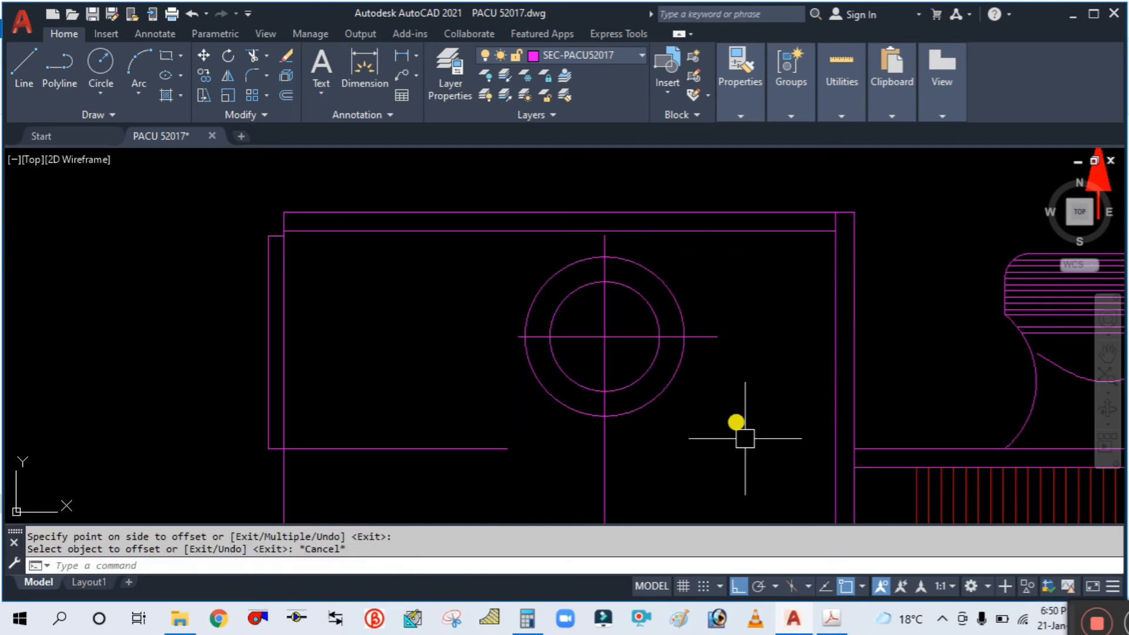
Check the blower housing outline around the circles in the side elevation of PACV52017.pdf and return to AutoCAD.
click(821, 626)
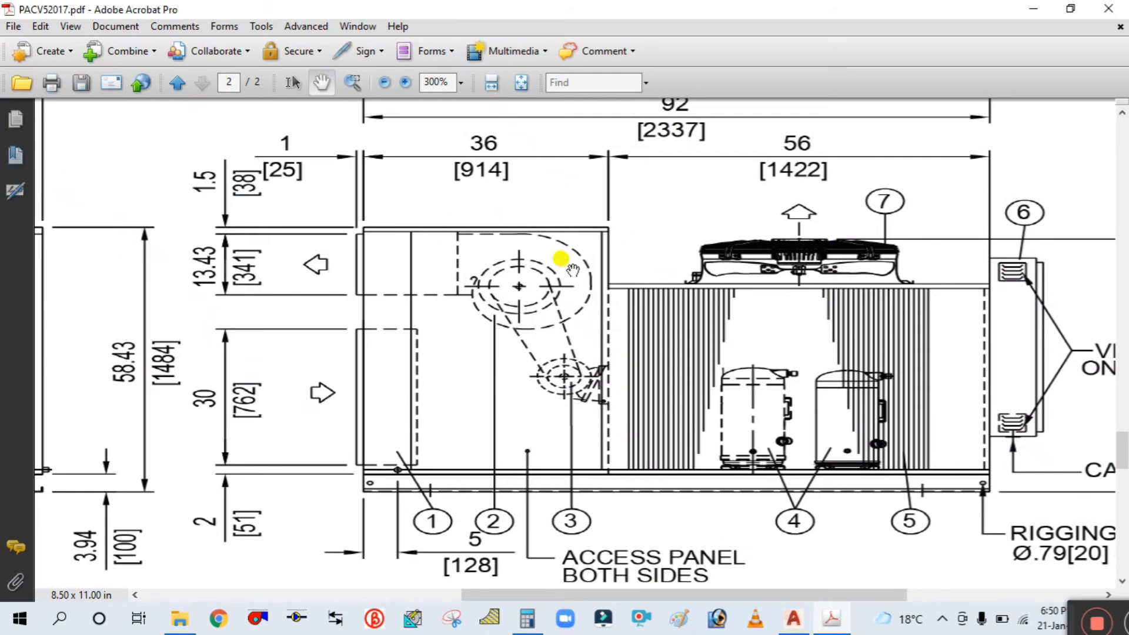
click(793, 618)
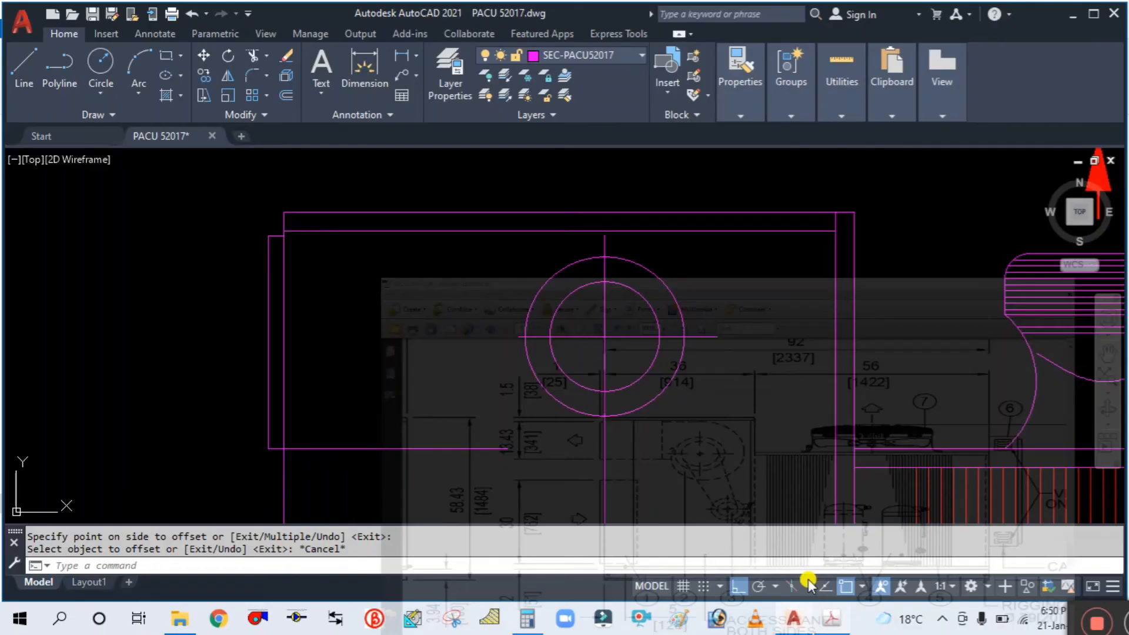
middle_drag(513, 271, 548, 284)
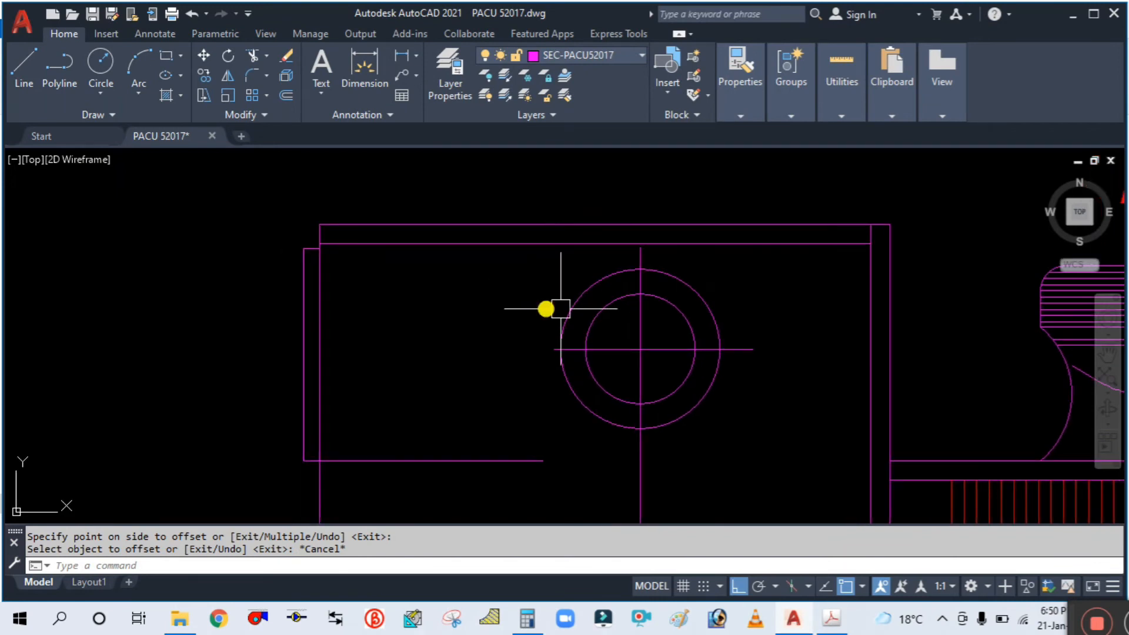
click(833, 620)
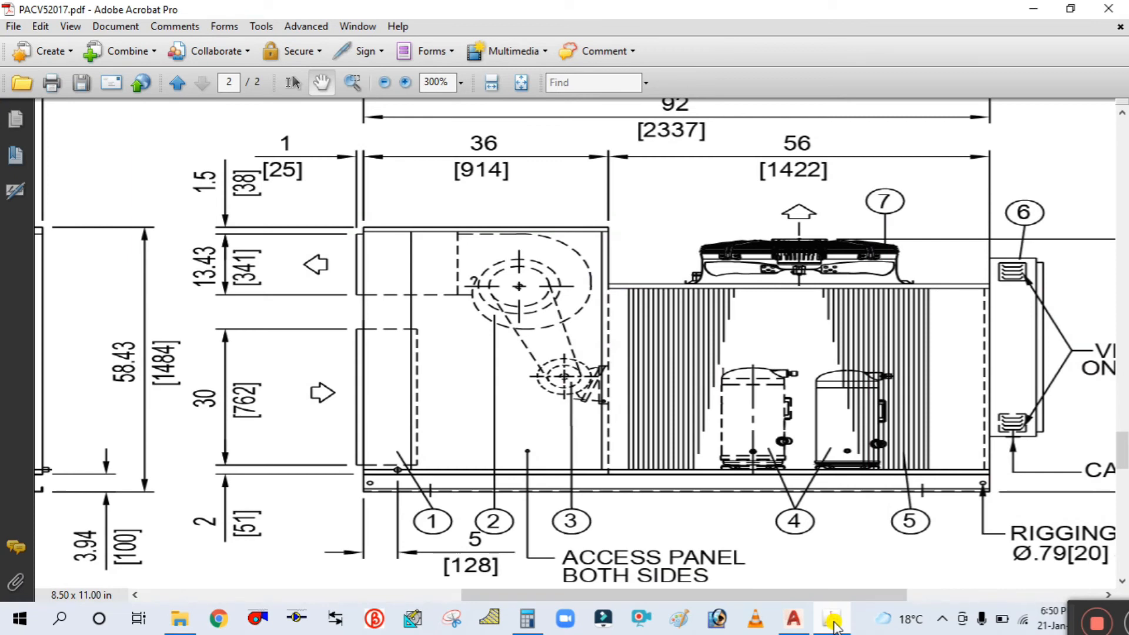
click(833, 622)
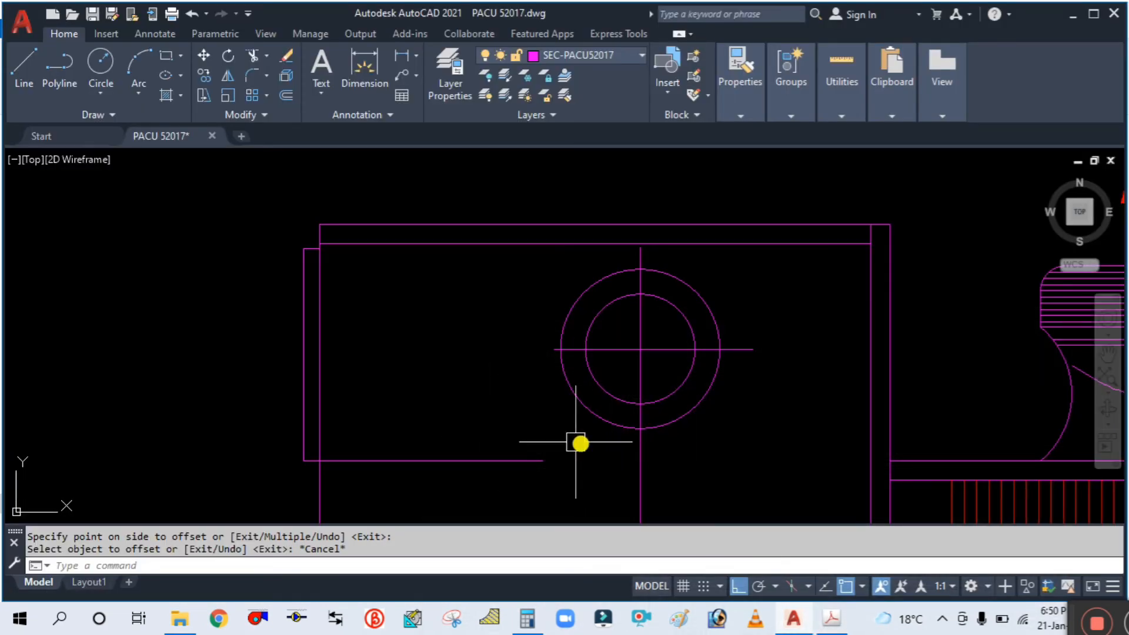
Draw a vertical line from the horizontal line below the air outlet up to the cabinet's inner top edge, beside the two circles.
text(l)
key(Return)
click(514, 460)
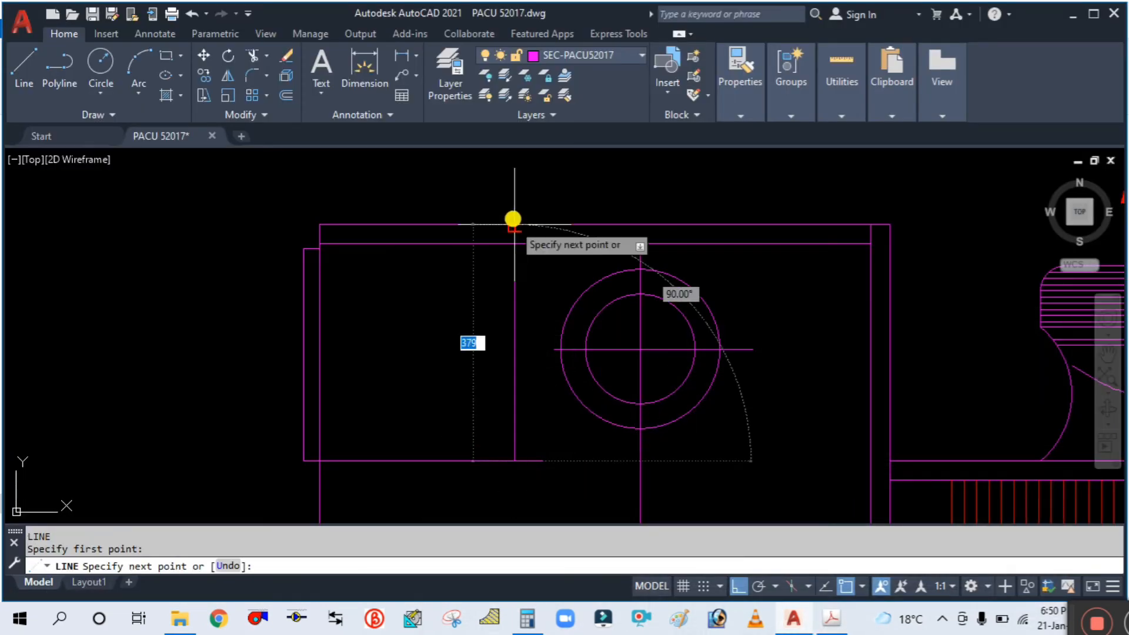
click(514, 243)
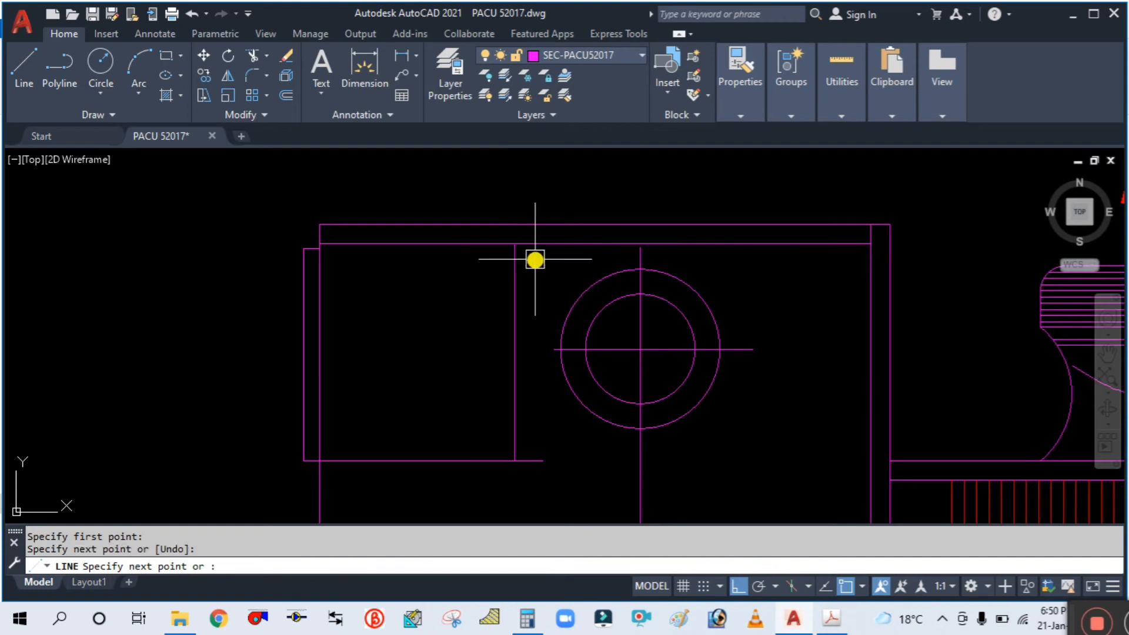
key(Escape)
Consult the PDF in Acrobat and draw a horizontal line just below the cabinet's inner top edge, from the new vertical line past the circles.
click(830, 618)
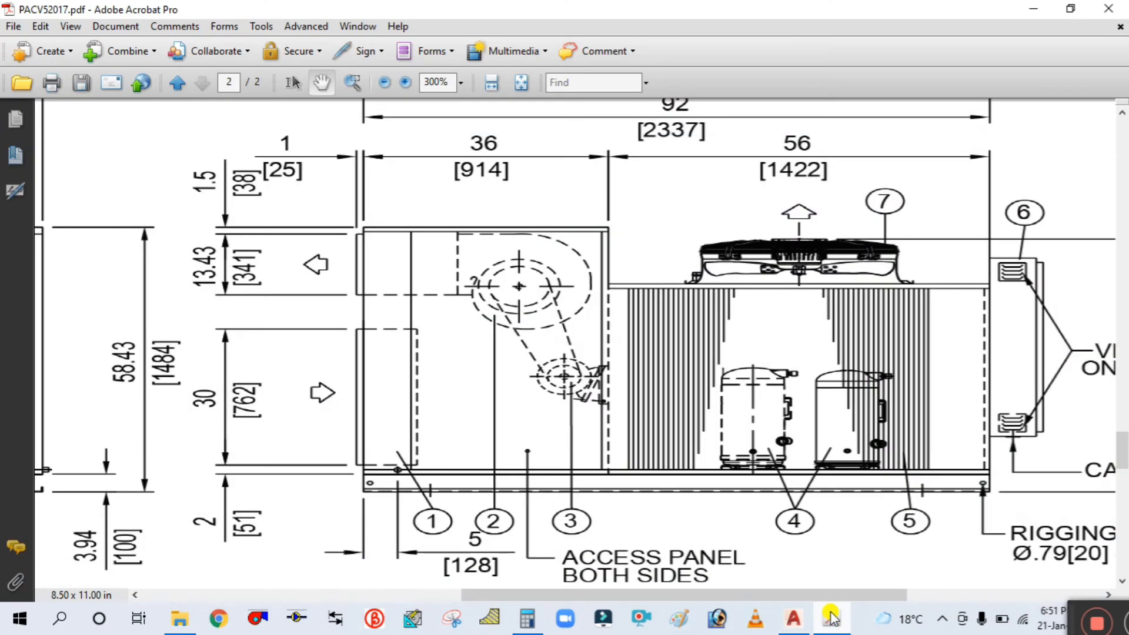
click(830, 618)
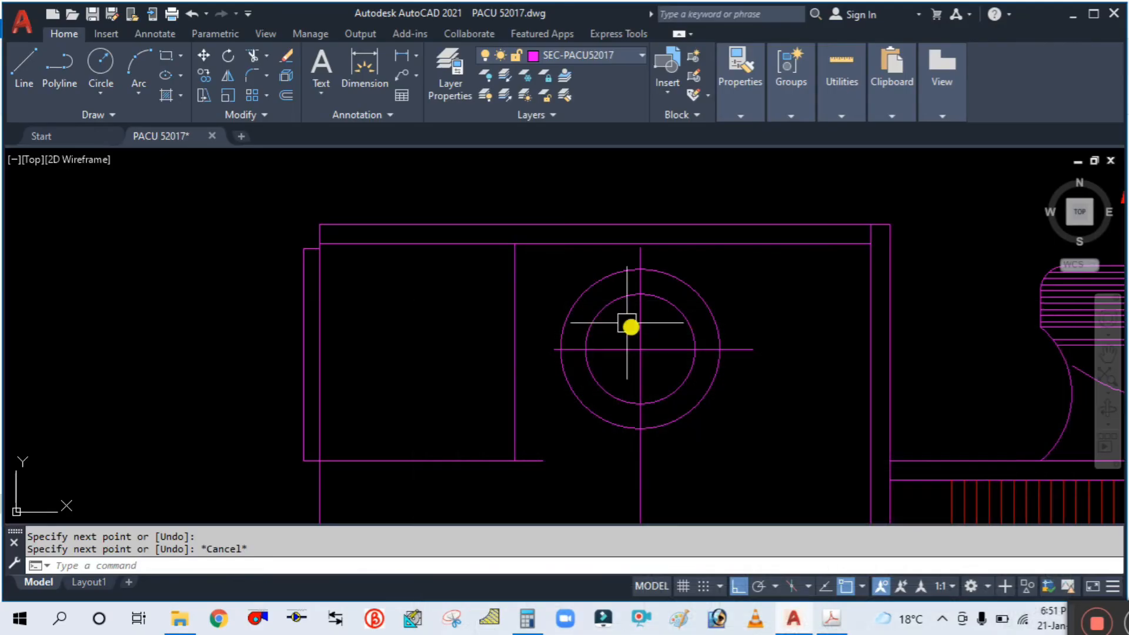
scroll(555, 235, up, 2)
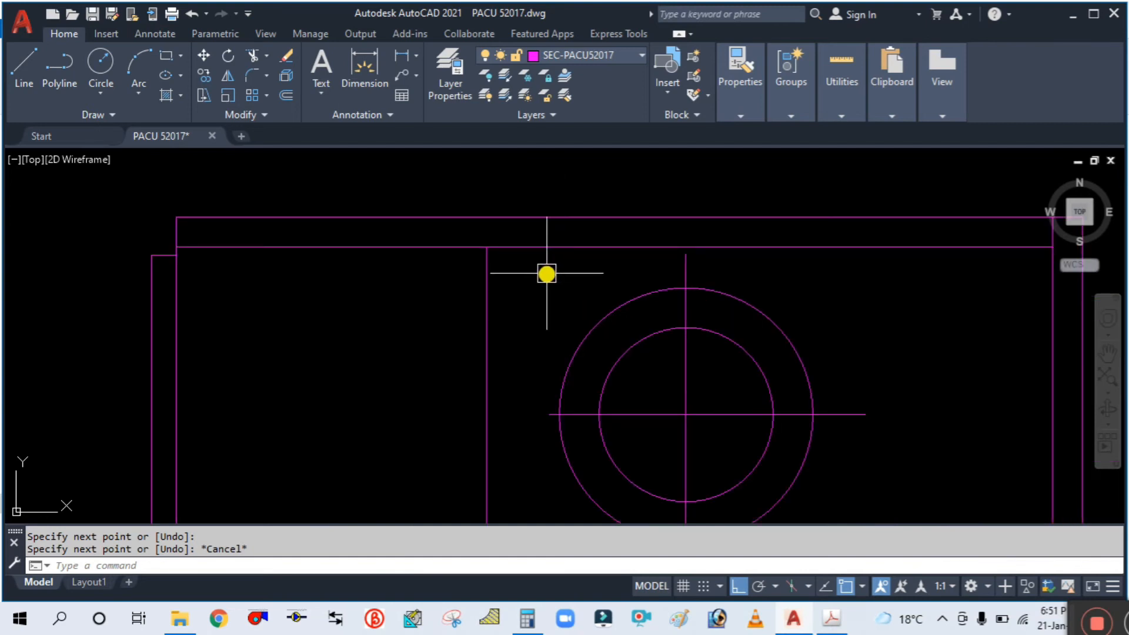
text(l)
key(Return)
click(491, 257)
scroll(490, 258, down, 2)
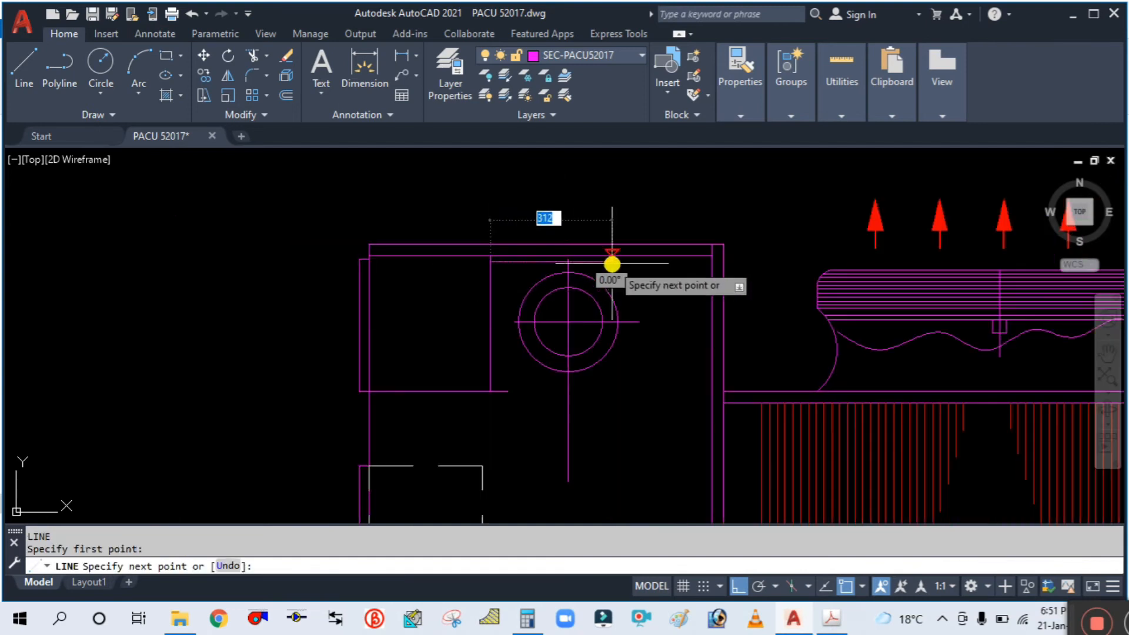
scroll(611, 264, up, 3)
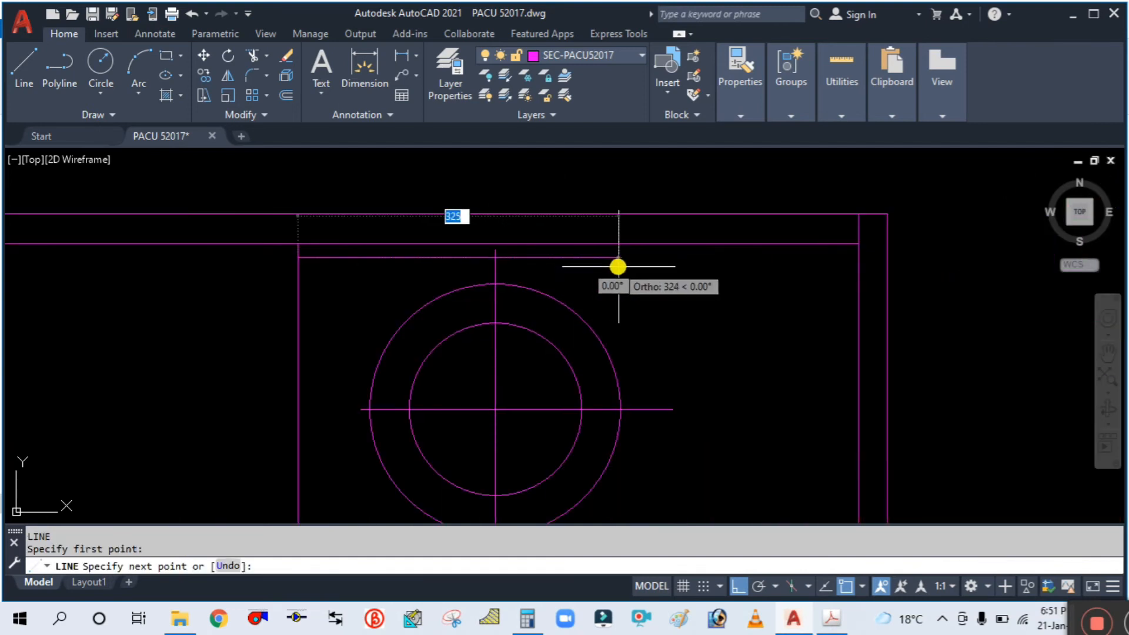
click(671, 274)
key(Escape)
Match the new horizontal line above the circles to the properties of the magenta dashed line in the plan view.
scroll(718, 320, down, 3)
scroll(718, 324, up, 1)
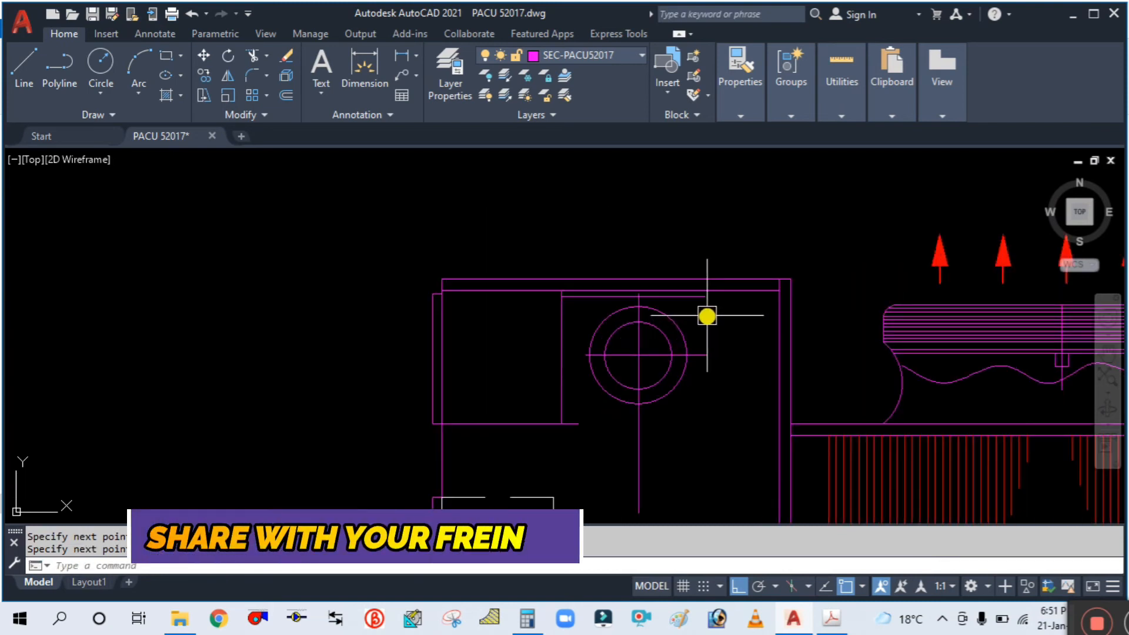
scroll(691, 308, up, 2)
scroll(693, 305, down, 5)
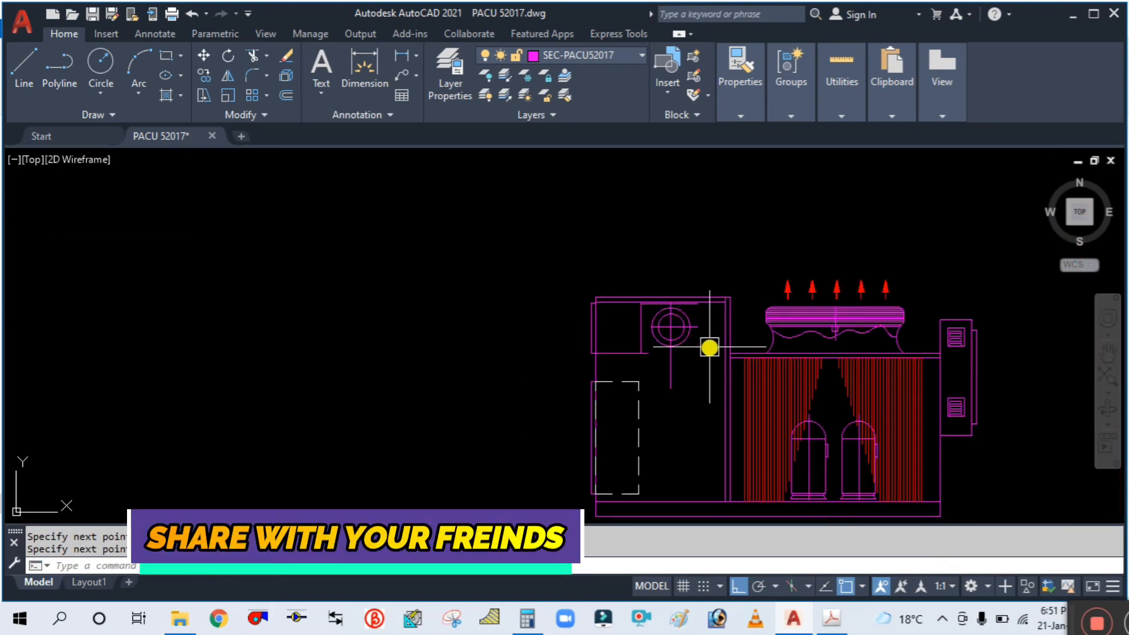
text(MA)
key(Return)
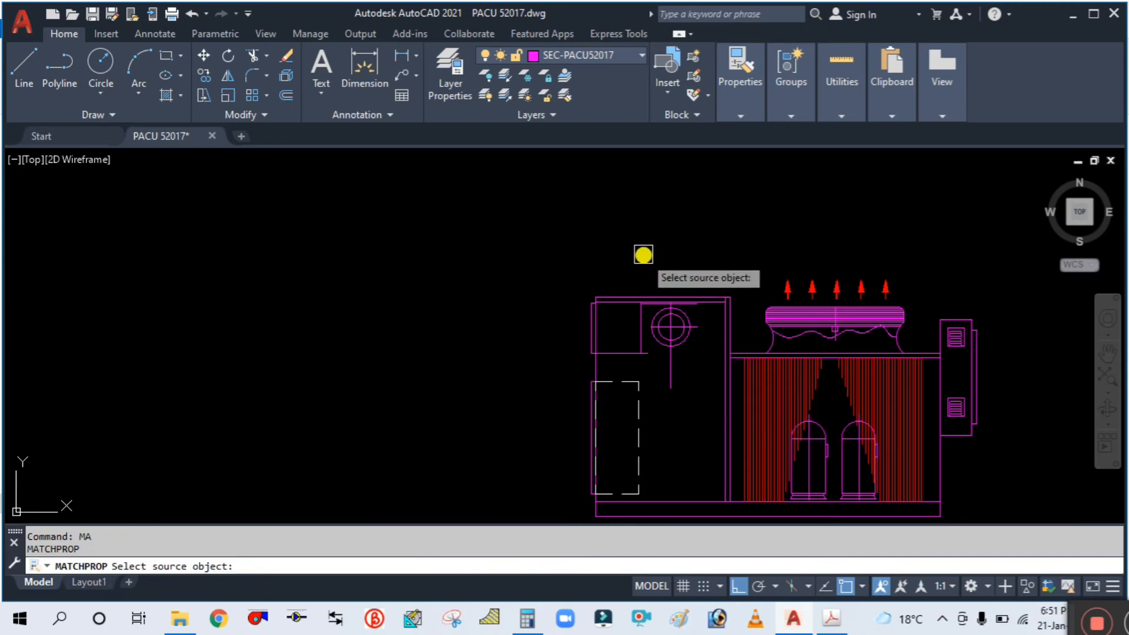
scroll(643, 252, down, 6)
scroll(839, 381, up, 10)
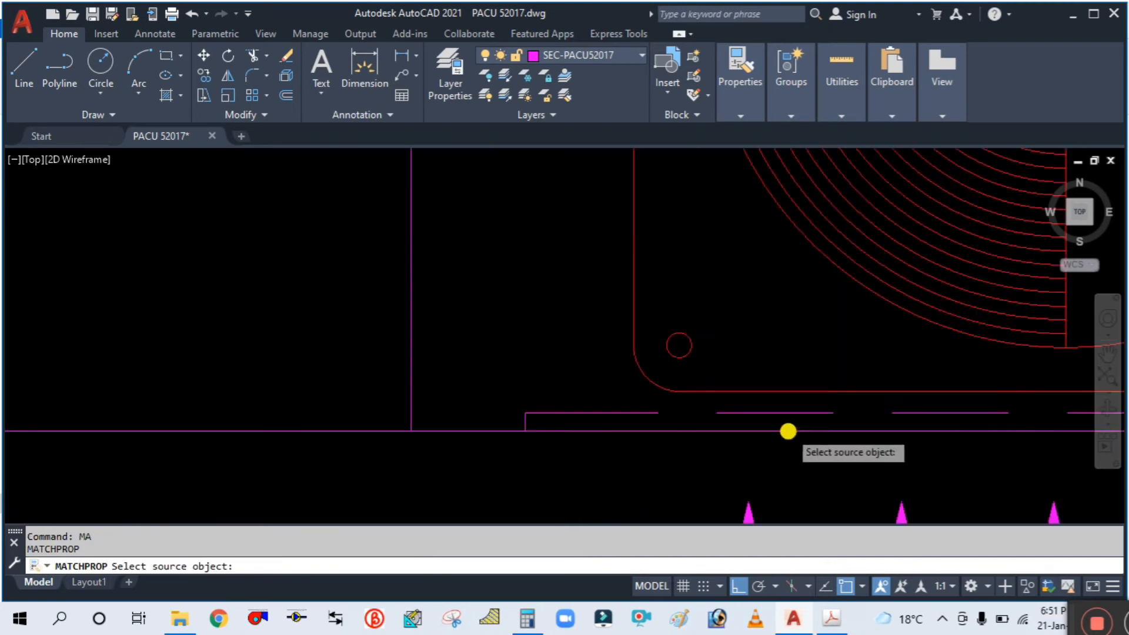
click(784, 405)
scroll(791, 411, down, 8)
middle_drag(572, 328, 685, 411)
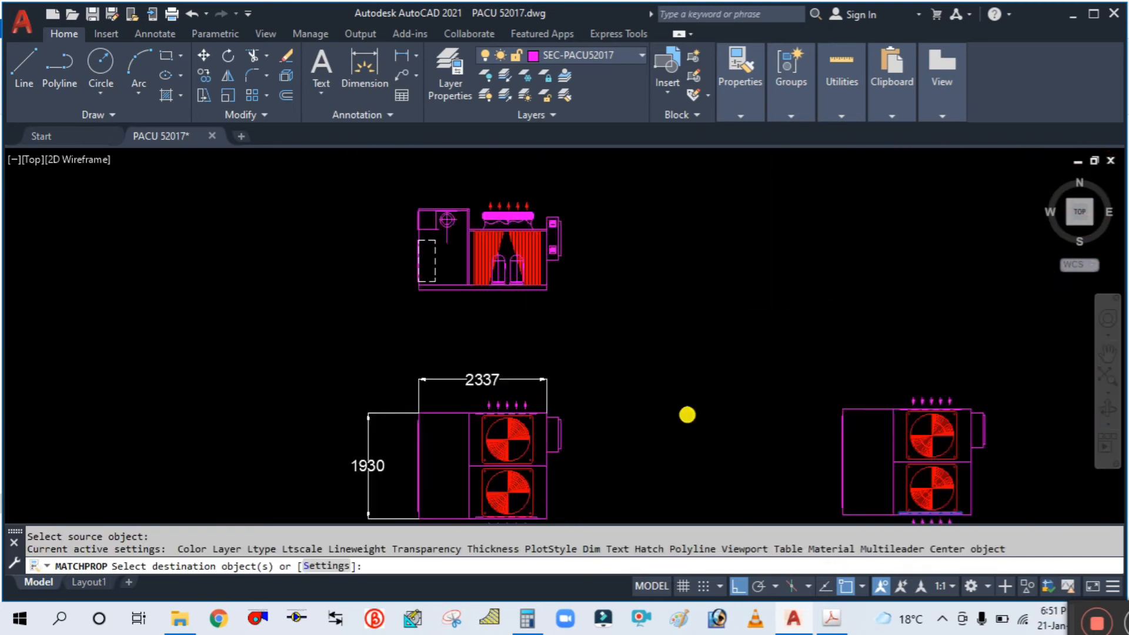
scroll(524, 274, up, 4)
scroll(518, 294, up, 6)
scroll(647, 440, up, 3)
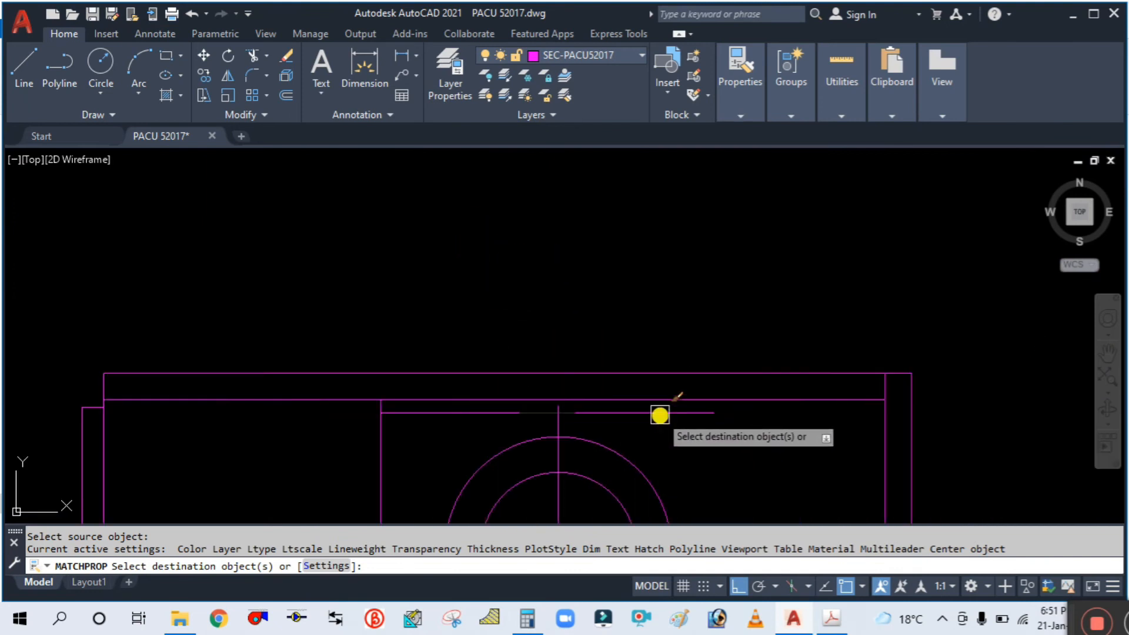
click(659, 414)
key(Escape)
Examine the blower housing's curve and position in the PACV52017.pdf section drawing in Adobe Acrobat, and return to AutoCAD.
scroll(637, 283, down, 4)
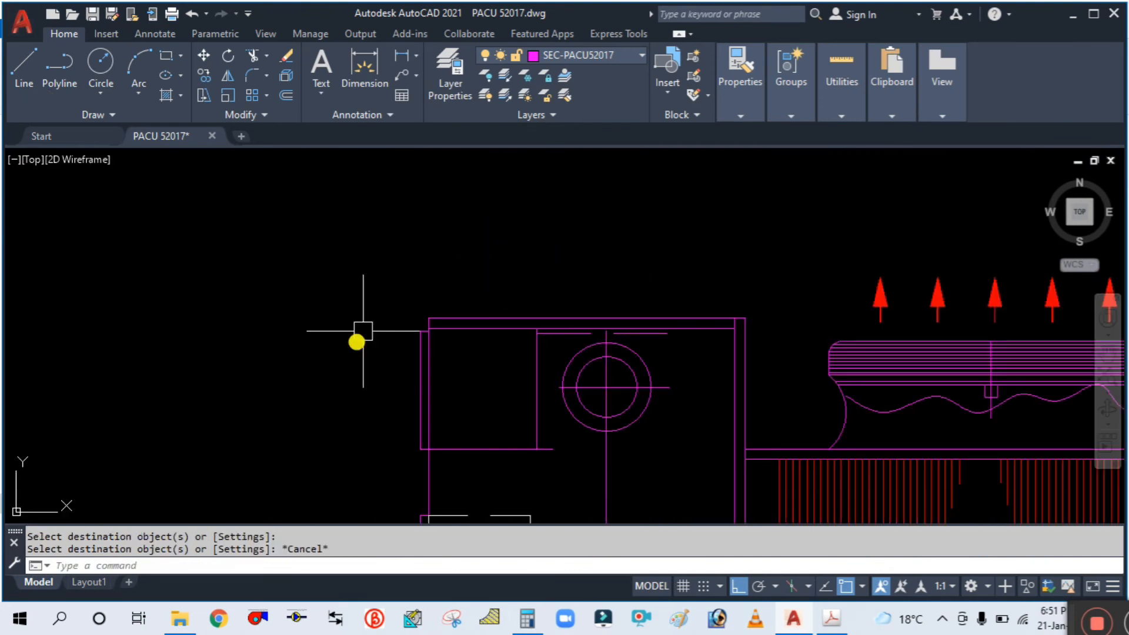
scroll(532, 323, down, 4)
scroll(564, 376, up, 3)
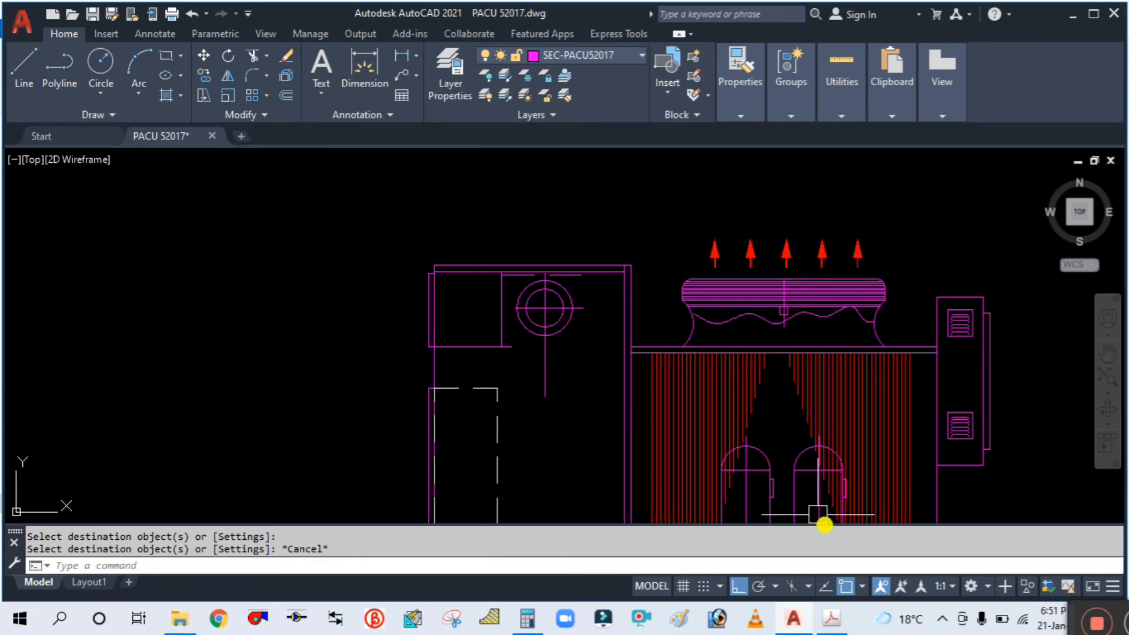
click(833, 620)
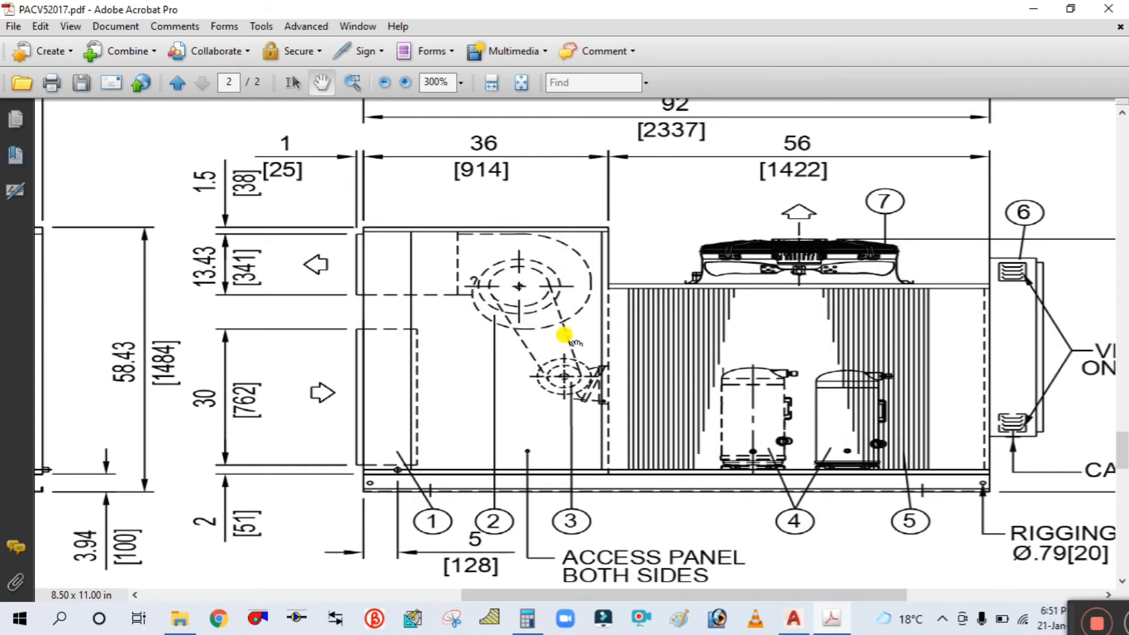
click(793, 620)
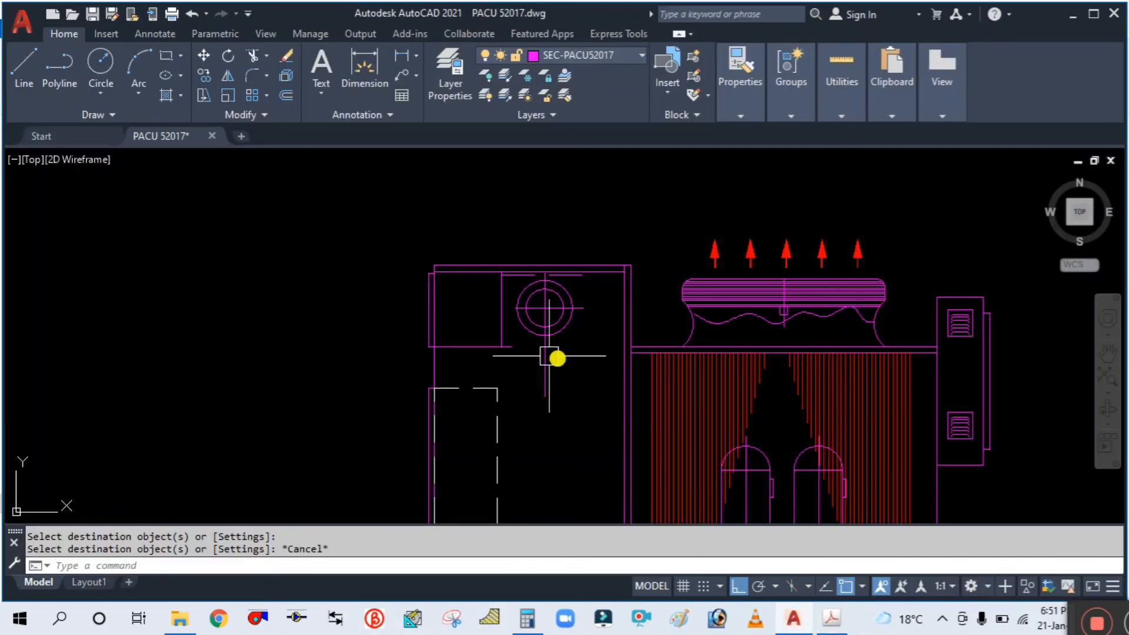
scroll(538, 351, up, 3)
middle_drag(595, 354, 601, 392)
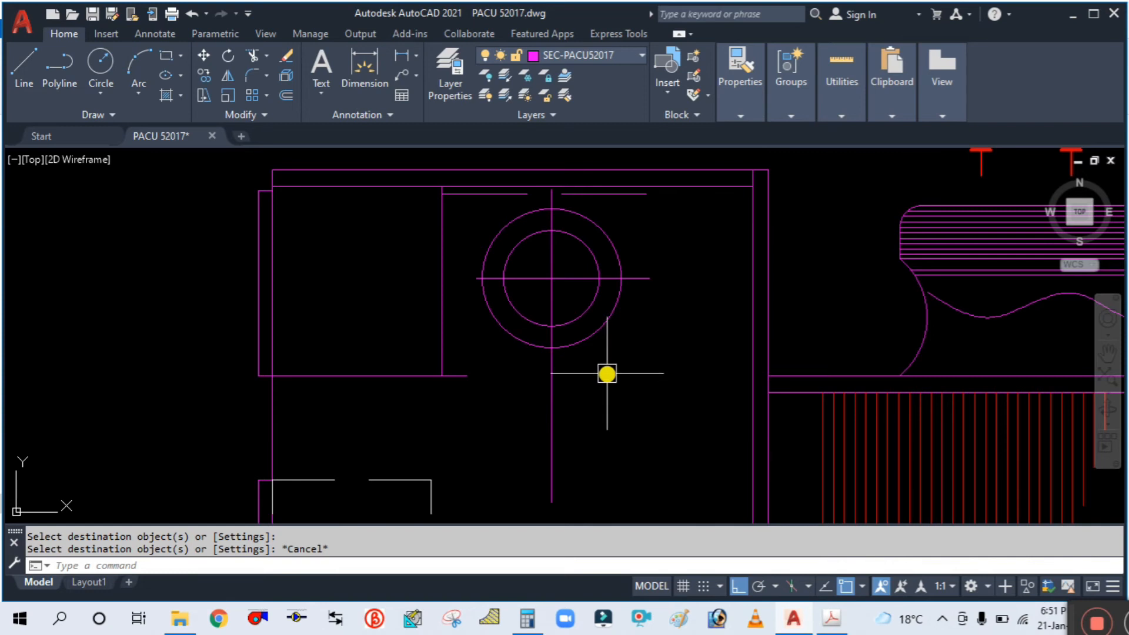
text(c)
key(Return)
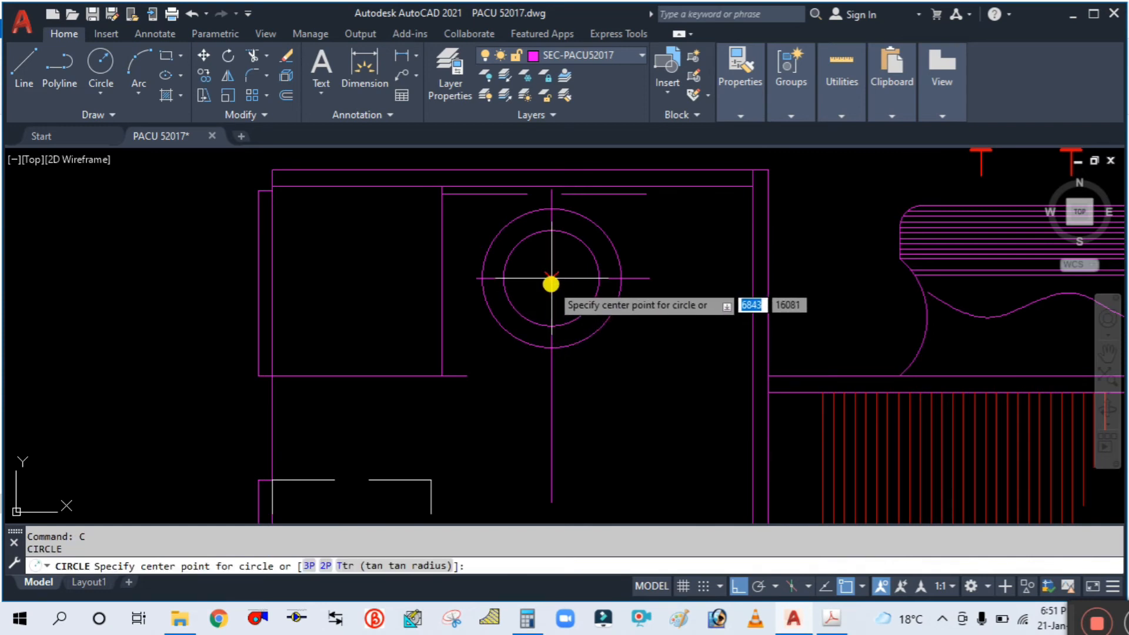
click(552, 278)
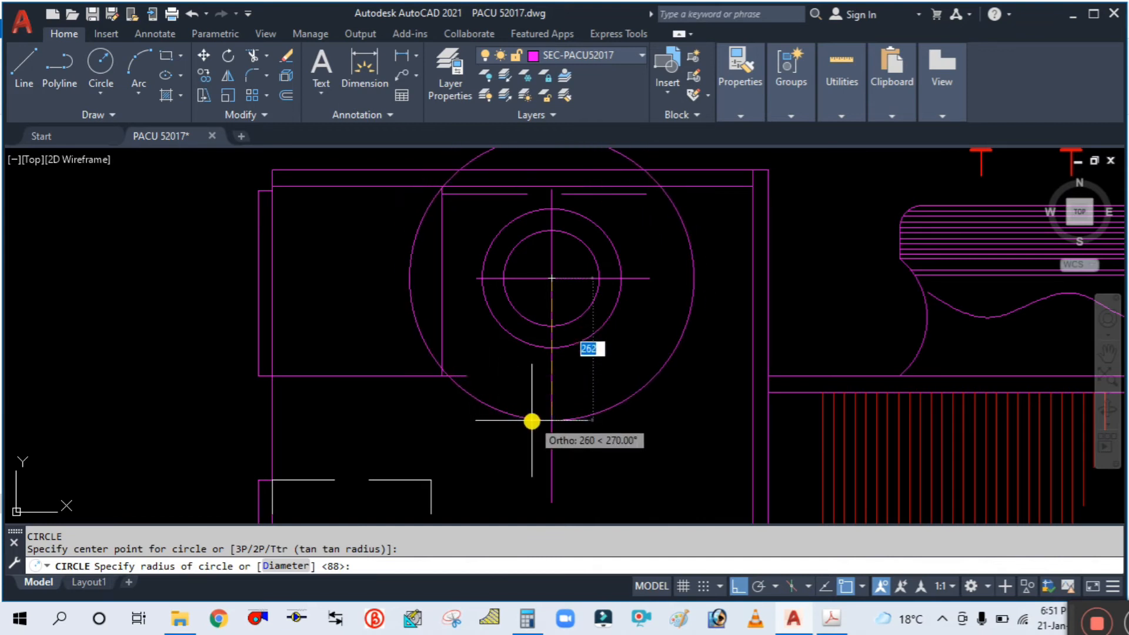
key(Escape)
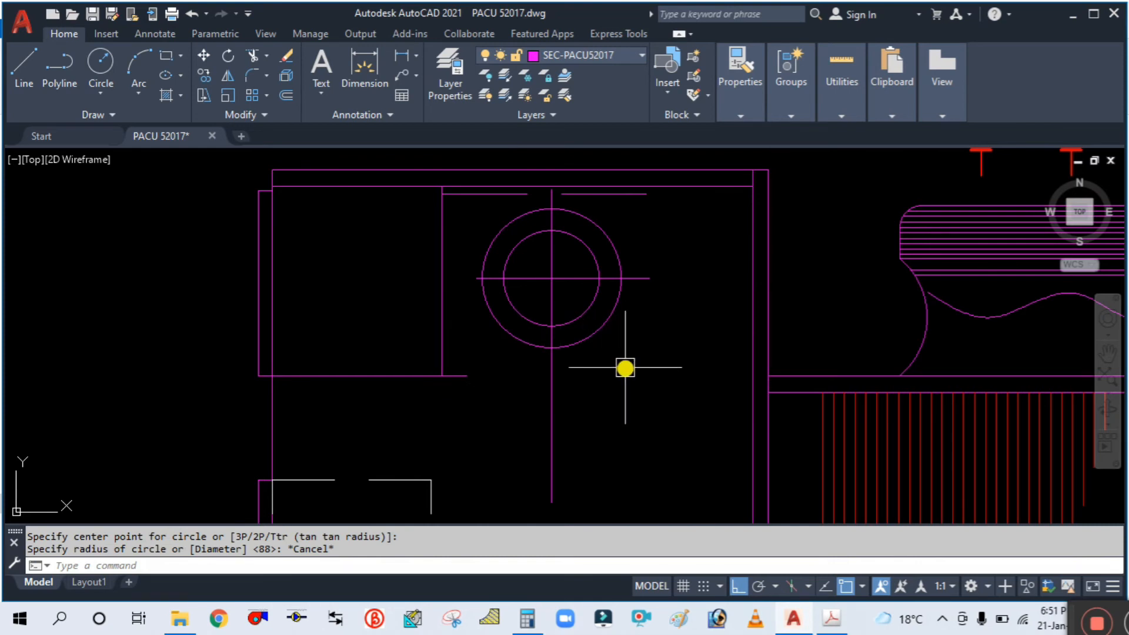
Draw a three-point arc from the upper dashed line's end through the lower horizontal line's end to the outer circle's upper edge.
key(Return)
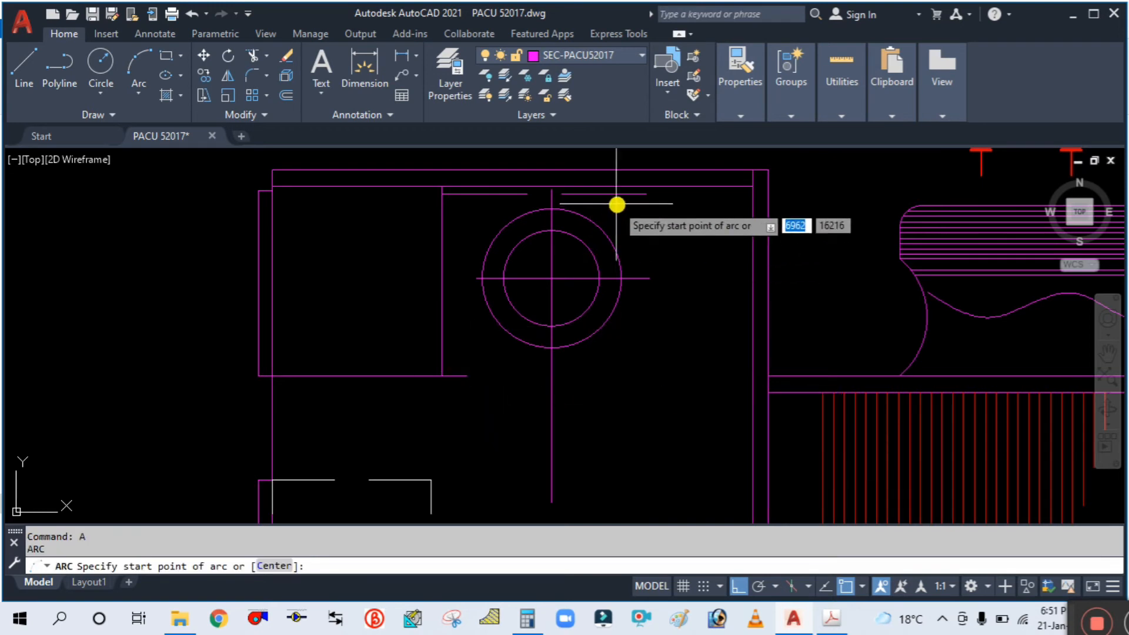
click(647, 192)
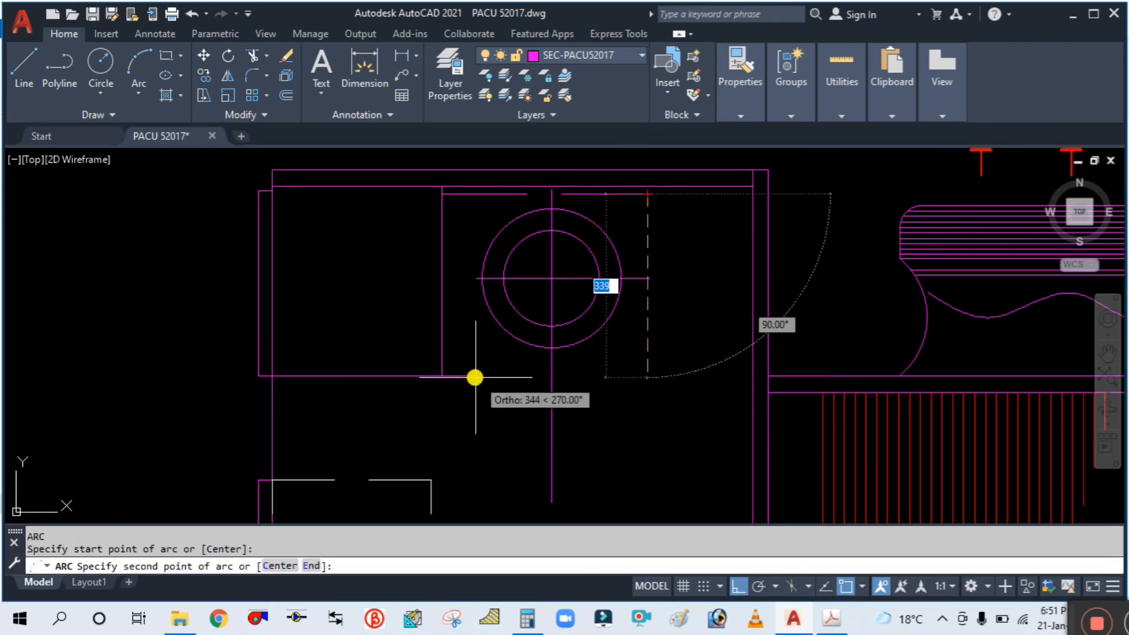
click(476, 375)
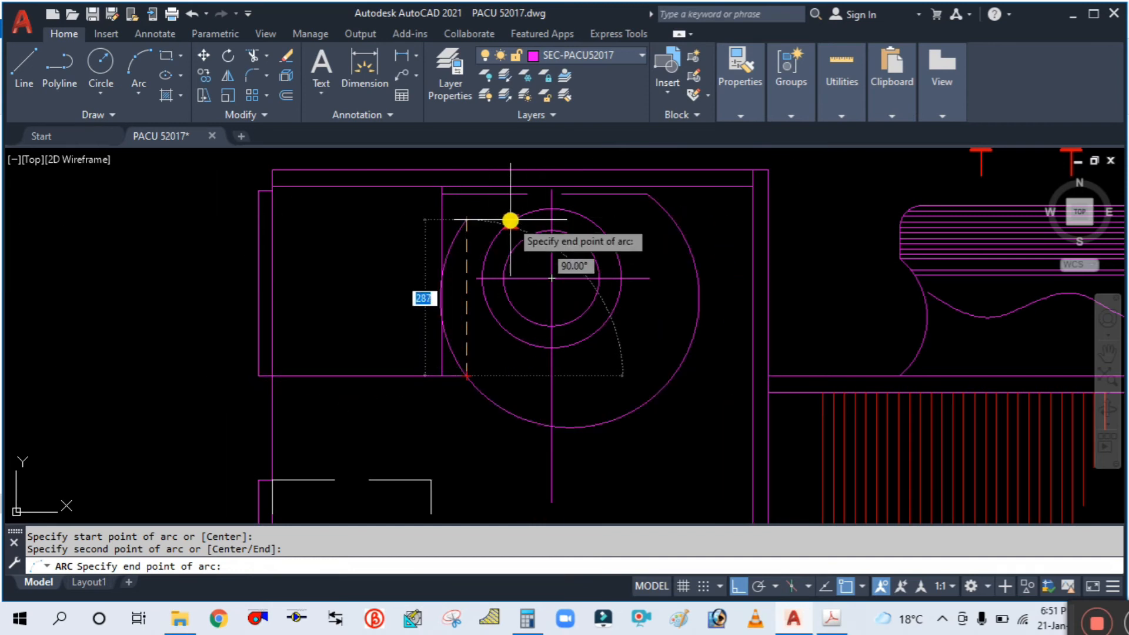
click(510, 221)
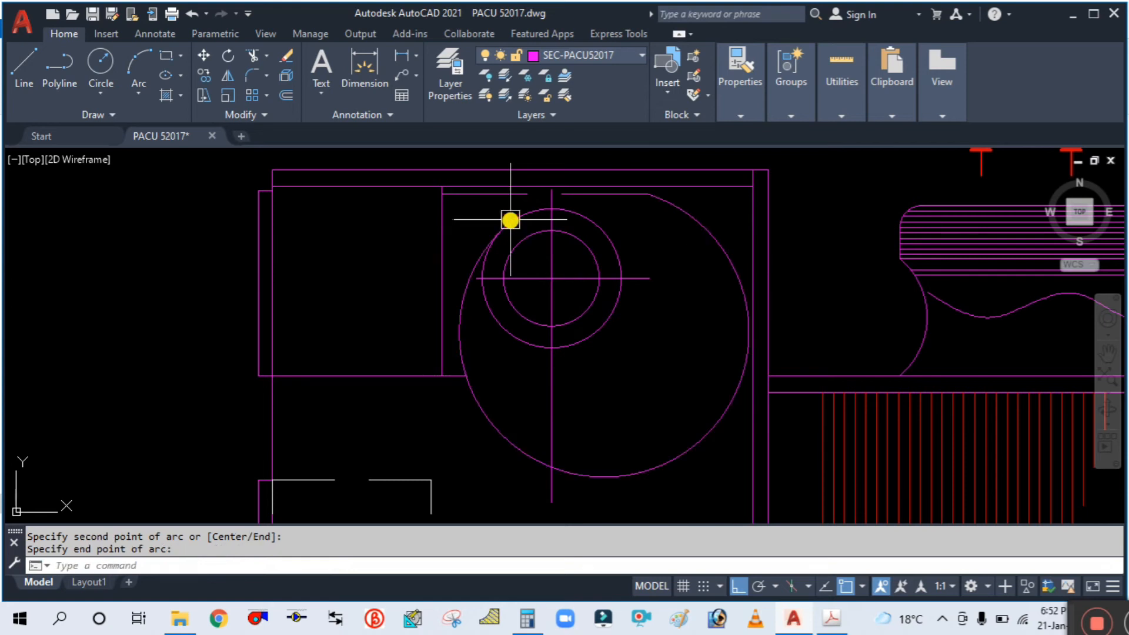
key(Escape)
Trim away the part of the blower housing arc between the lower horizontal line's end and the outer circle.
scroll(598, 331, down, 3)
scroll(577, 305, up, 2)
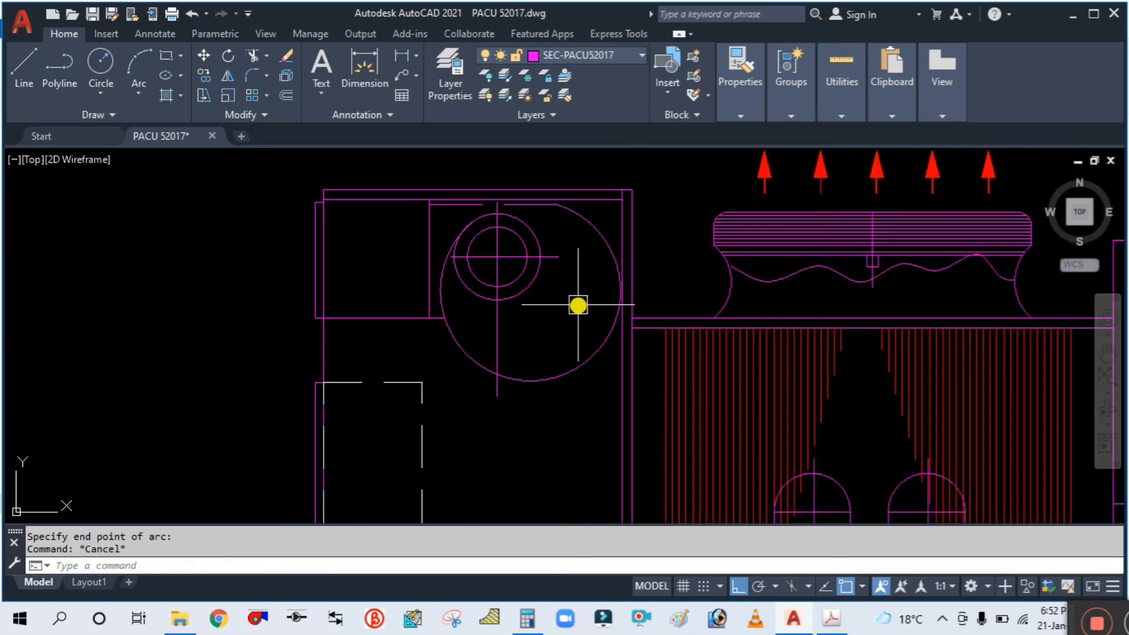
click(593, 349)
scroll(599, 329, up, 2)
key(Escape)
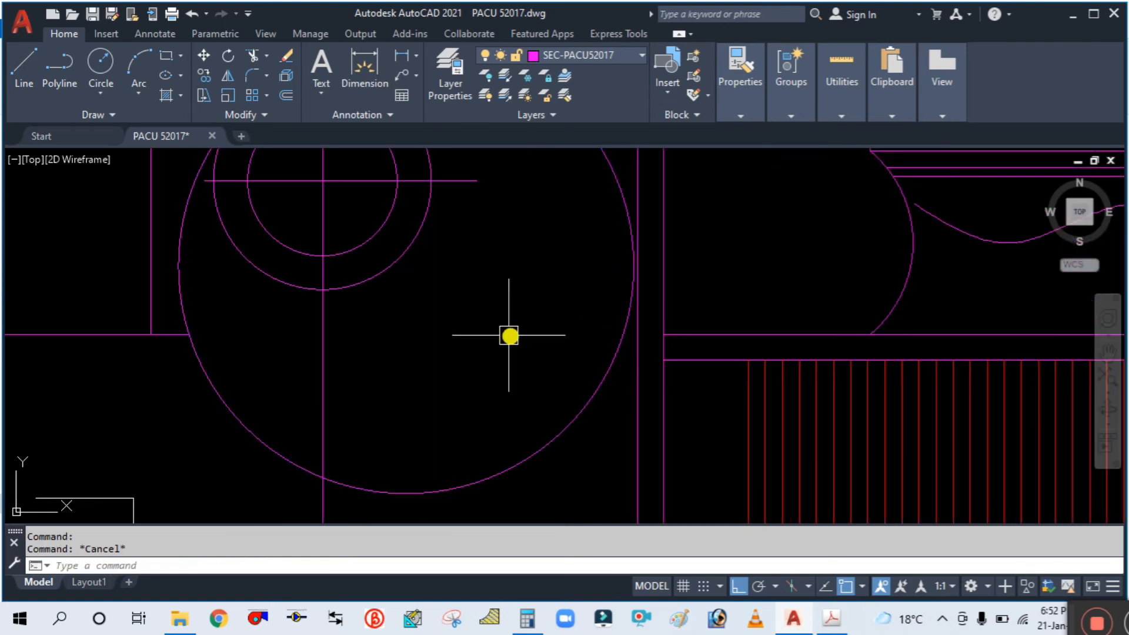
scroll(511, 333, down, 2)
scroll(366, 339, up, 2)
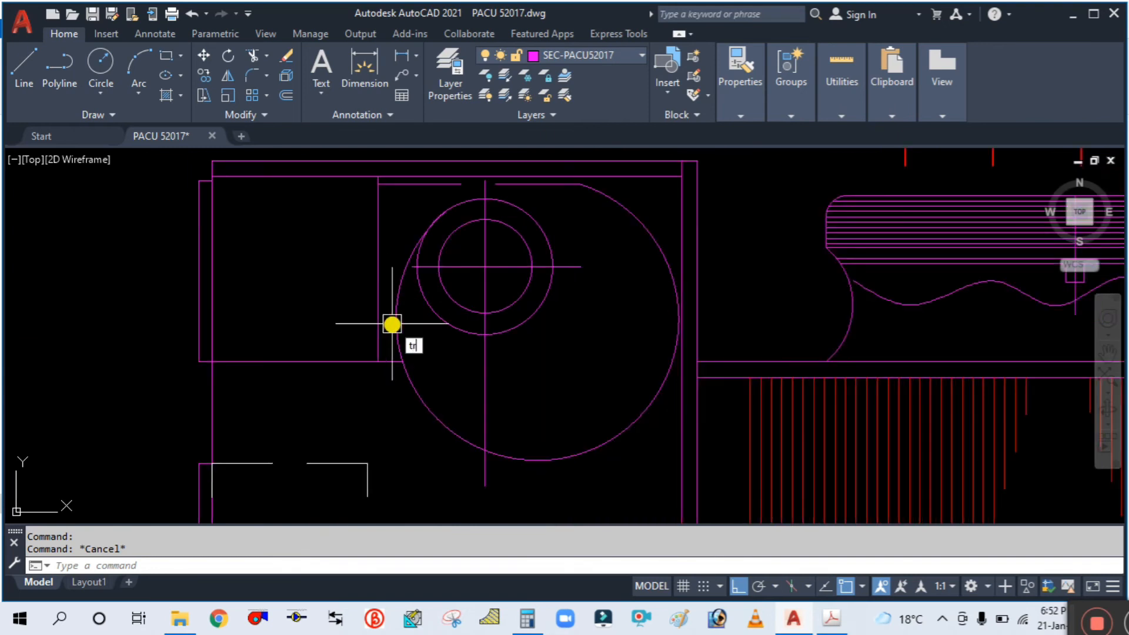
key(Return)
scroll(556, 191, up, 2)
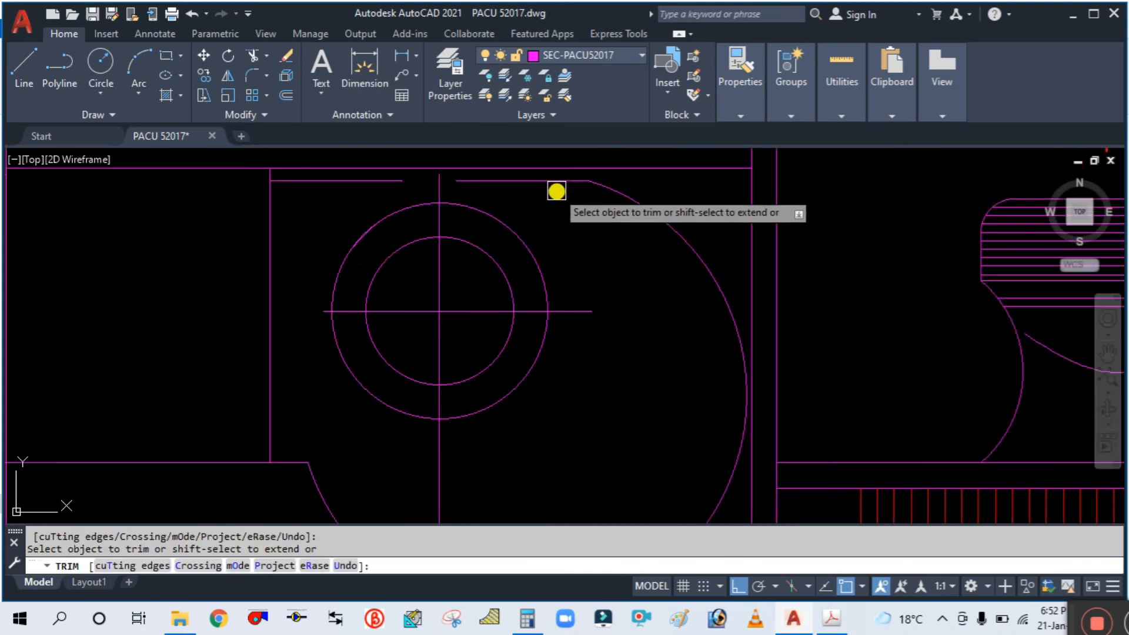
key(Escape)
scroll(591, 221, down, 3)
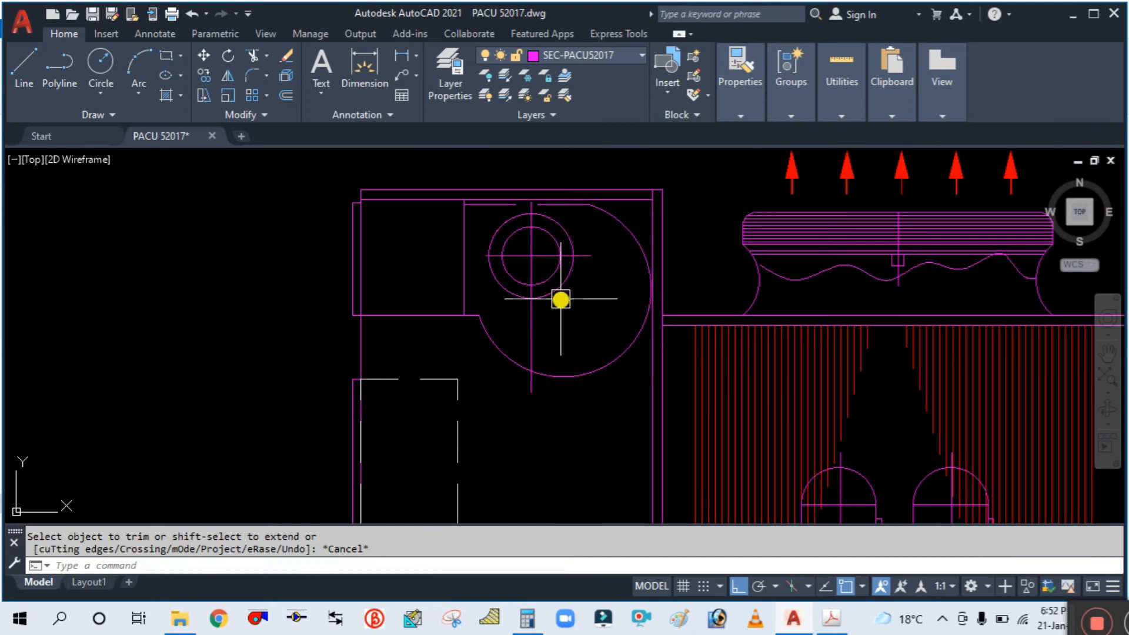
middle_drag(605, 421, 564, 335)
scroll(587, 353, down, 3)
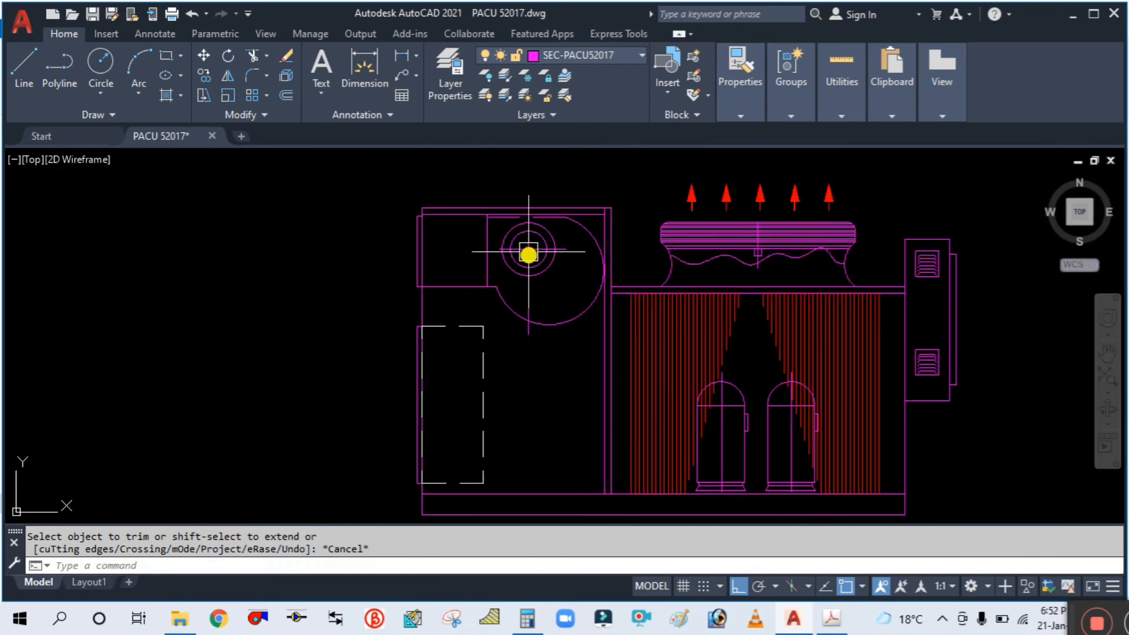
scroll(529, 252, up, 5)
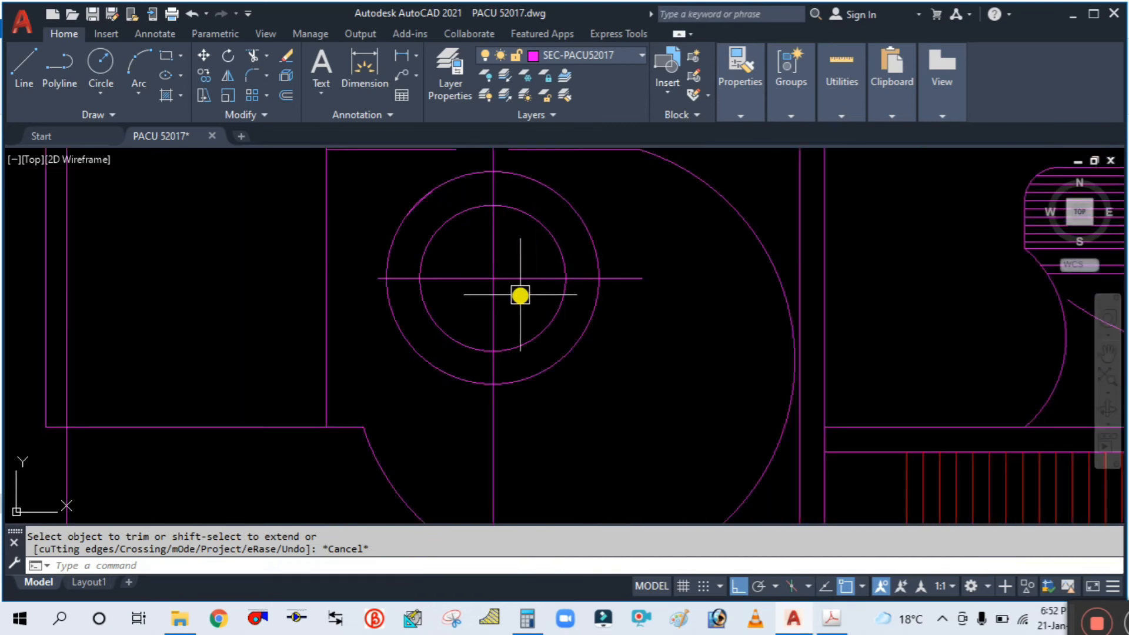
click(520, 295)
click(467, 259)
key(Escape)
scroll(664, 359, down, 3)
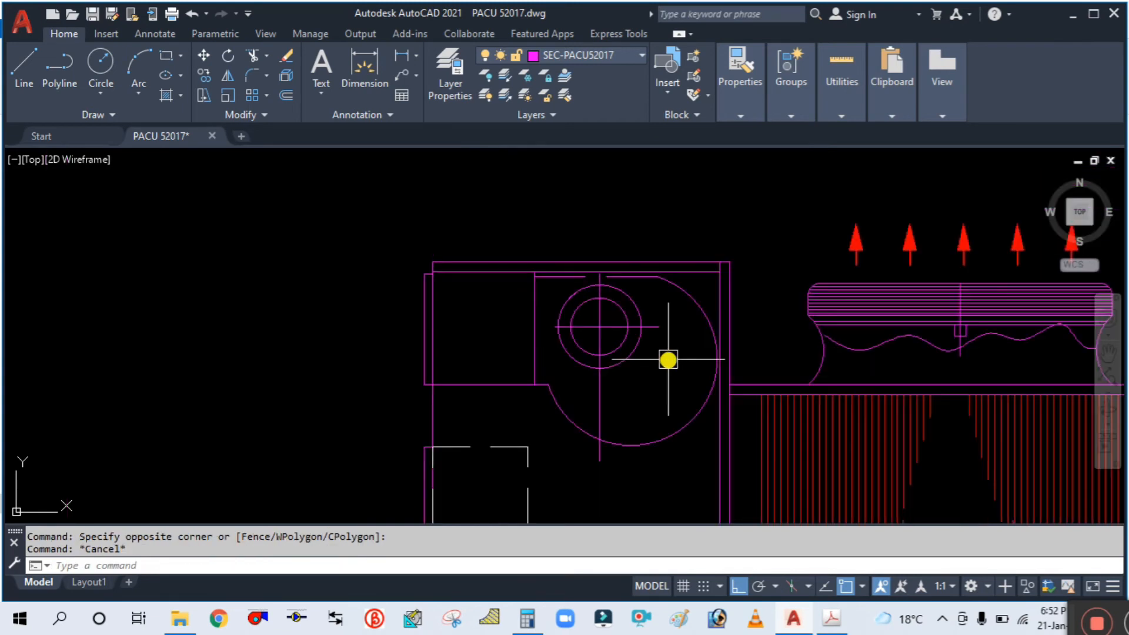
Match the blower circles' horizontal and vertical centre lines to the properties of the white dashed rectangle.
scroll(646, 408, down, 5)
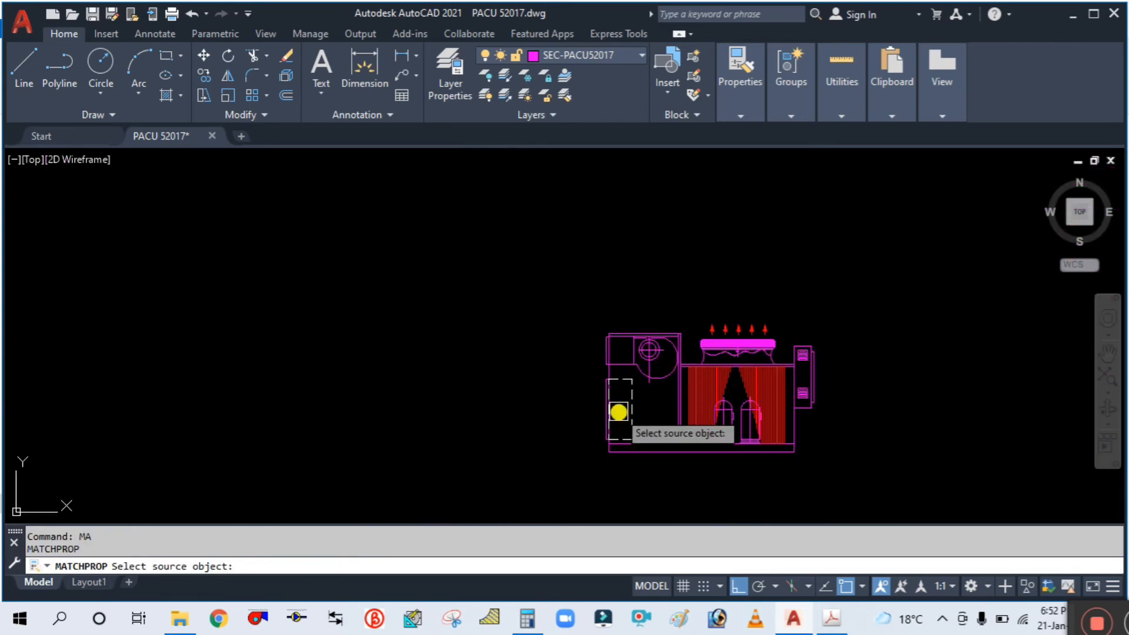
scroll(645, 390, up, 5)
click(657, 383)
scroll(659, 338, down, 5)
scroll(659, 337, up, 5)
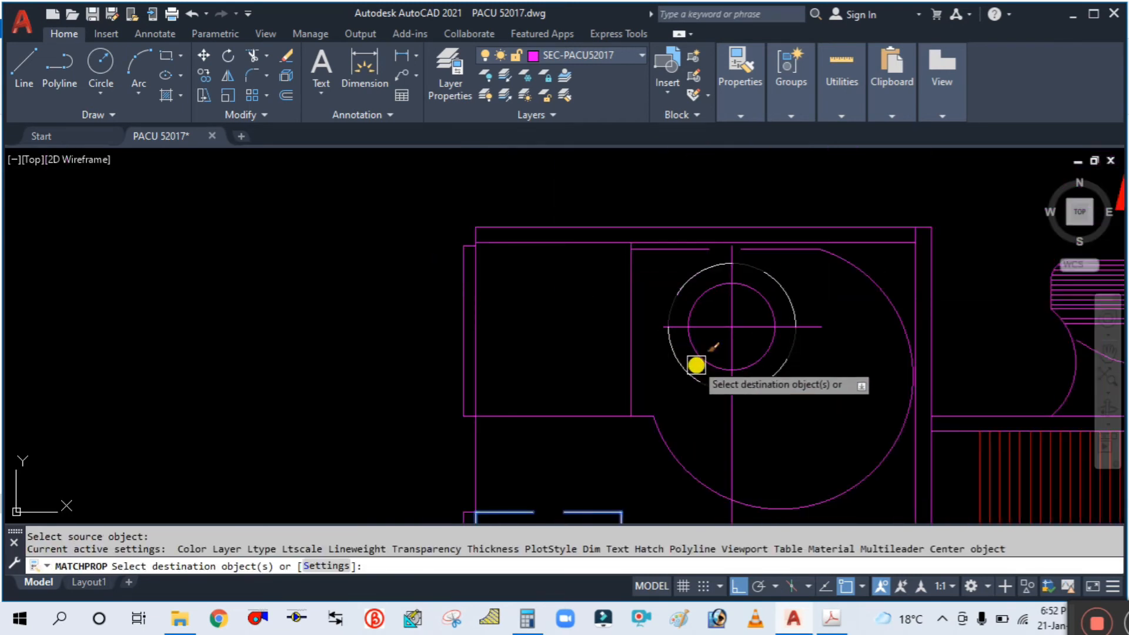
click(733, 423)
key(Escape)
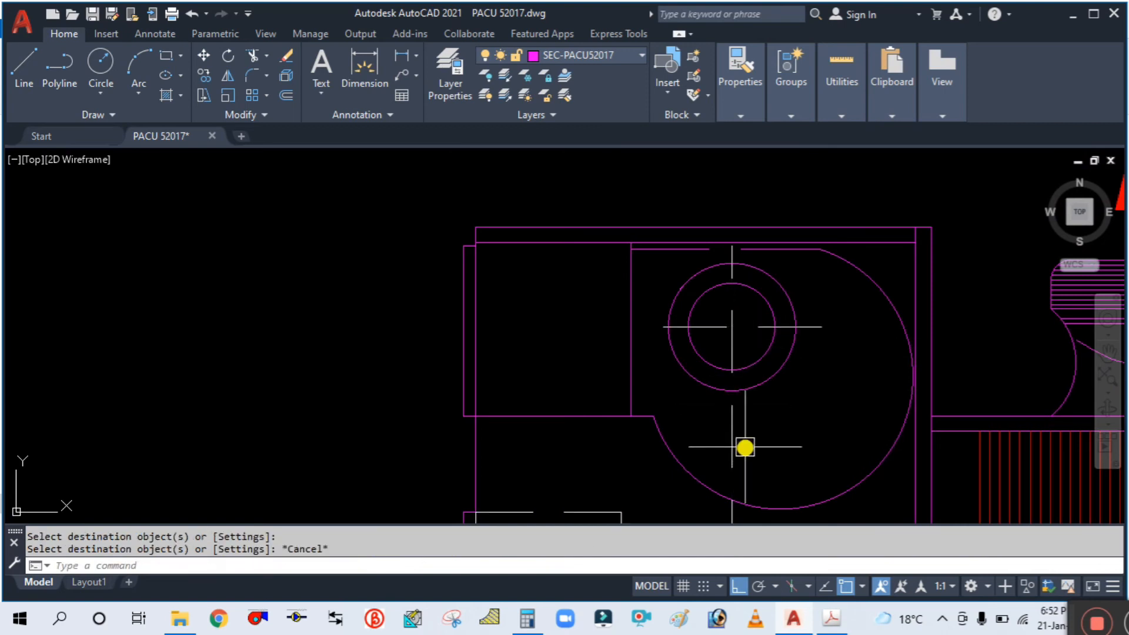
Shorten the blower's vertical centre line by moving its lower end up to just below the outer circle.
click(742, 393)
scroll(752, 415, down, 3)
scroll(751, 419, up, 2)
key(Escape)
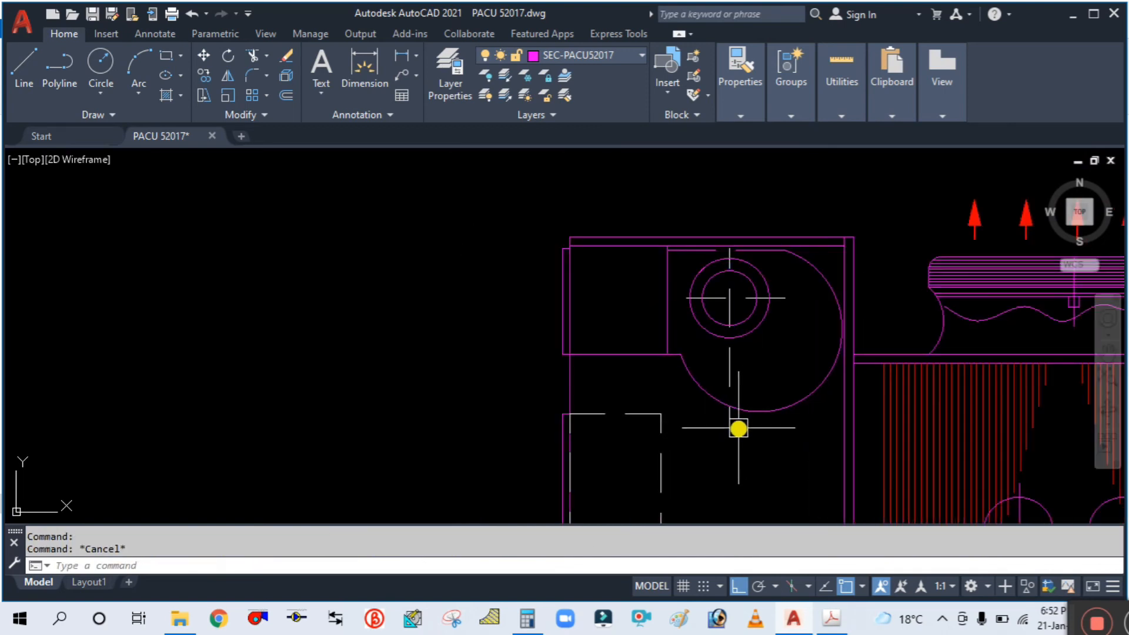
click(739, 428)
click(730, 426)
click(730, 368)
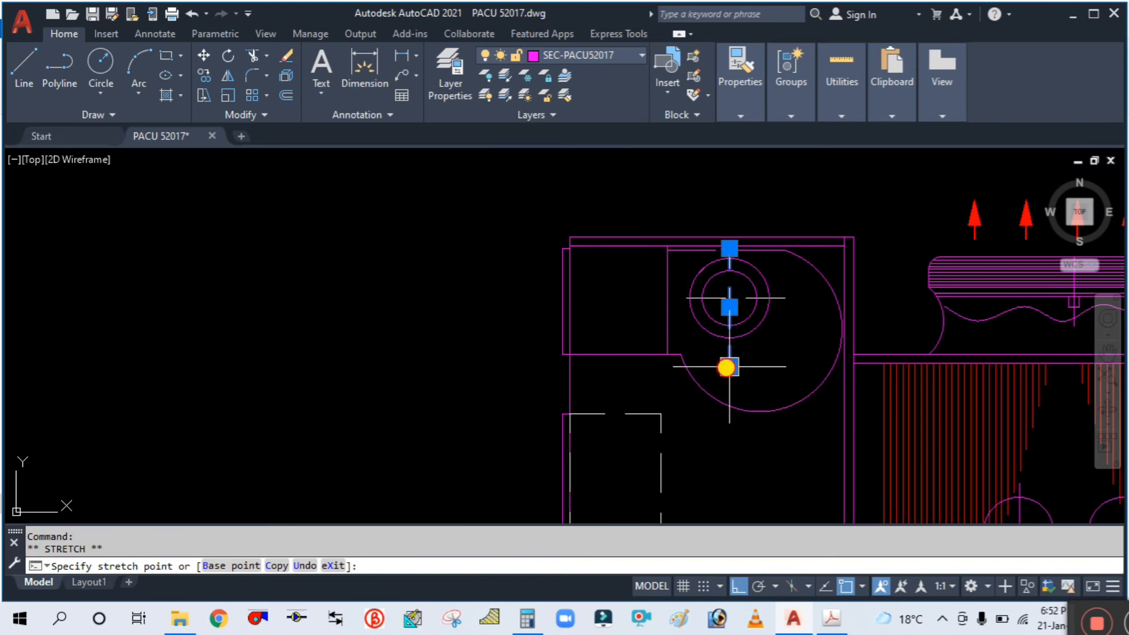
key(Escape)
Draw a circle with a radius of about 48 below the blower housing, close to the partition wall.
middle_drag(805, 350, 676, 341)
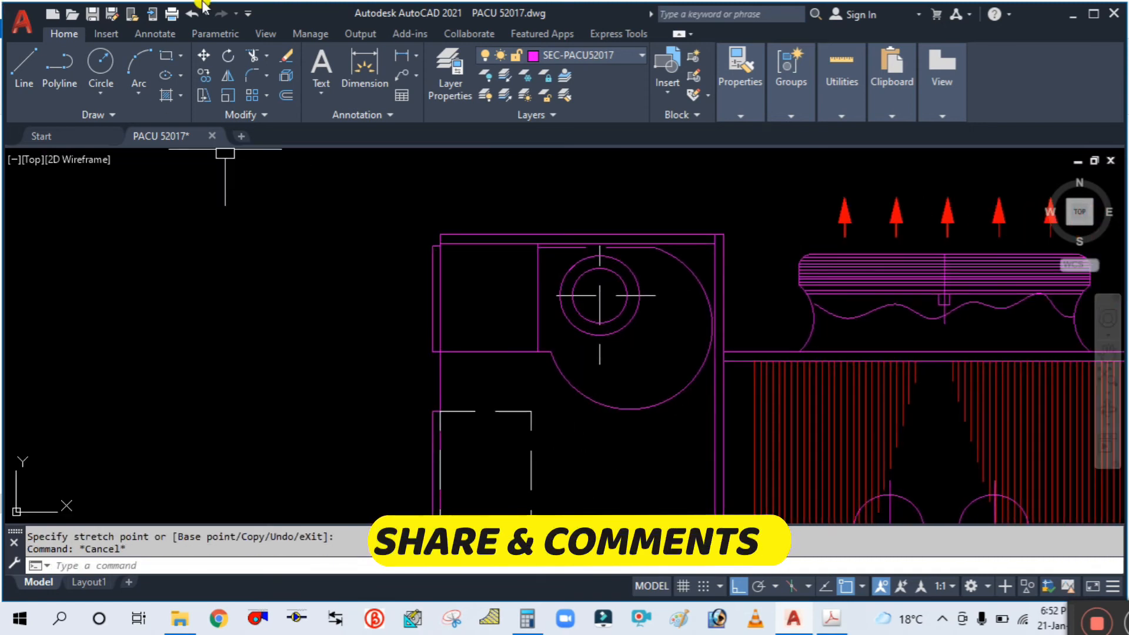
scroll(639, 248, up, 4)
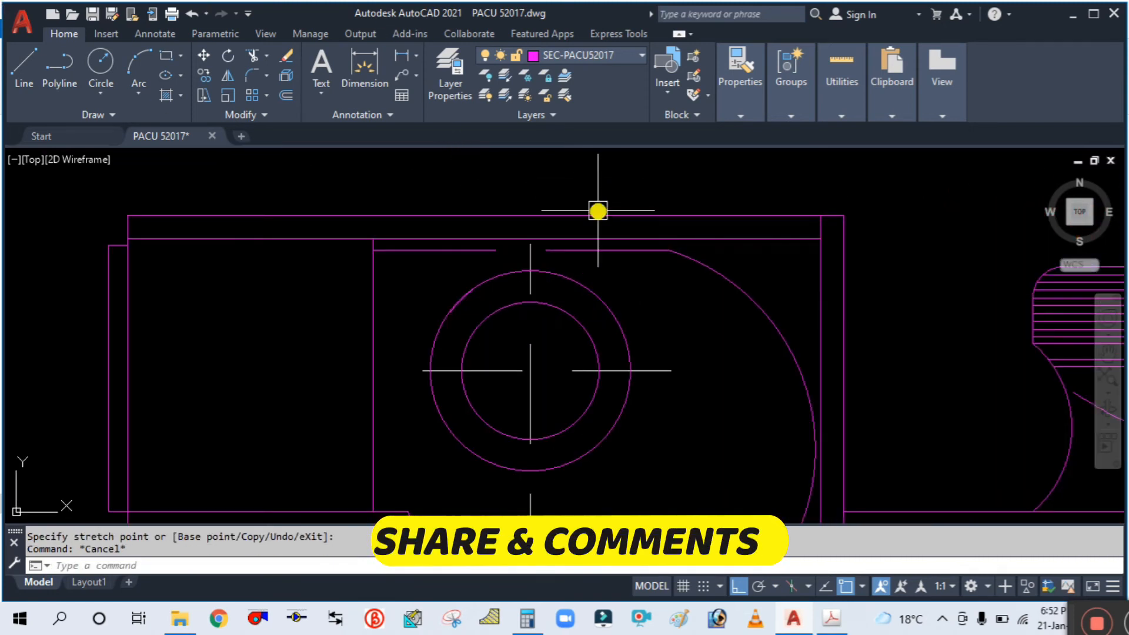
scroll(598, 210, down, 5)
scroll(596, 267, up, 1)
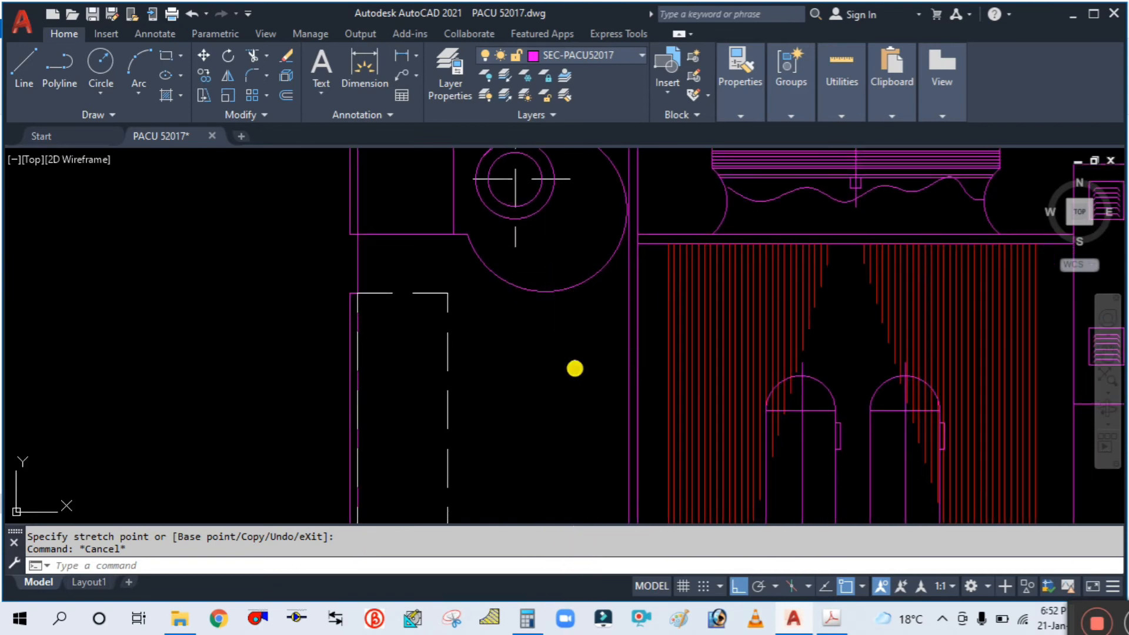
text(c)
key(Return)
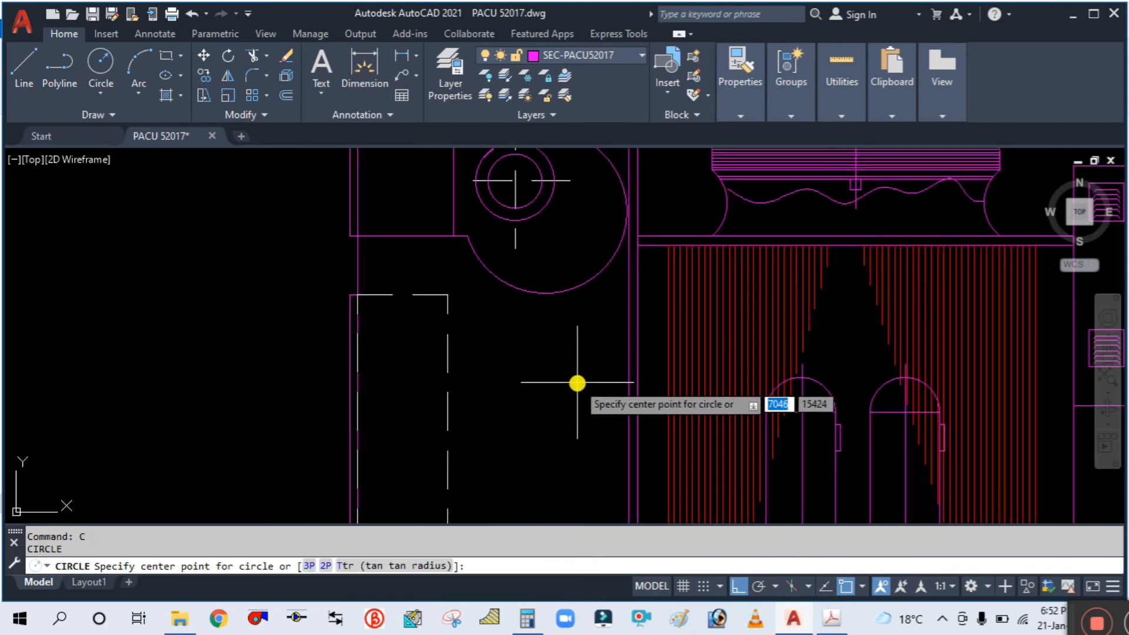
click(578, 382)
key(Return)
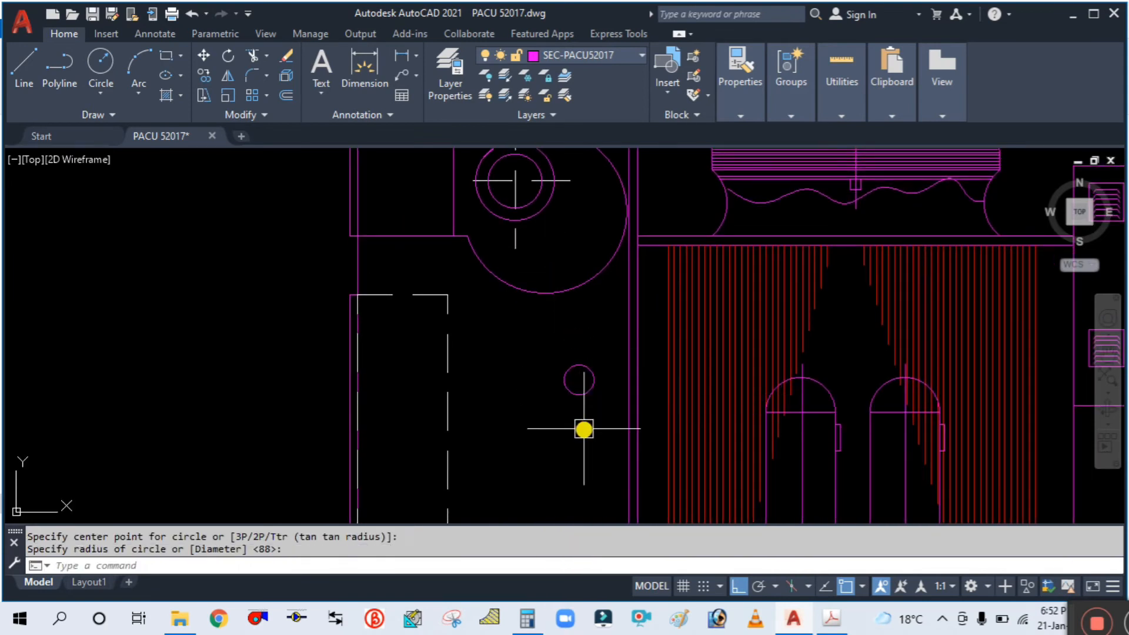
key(Escape)
Draw a larger circle concentric with the small circle below the blower housing.
text(c)
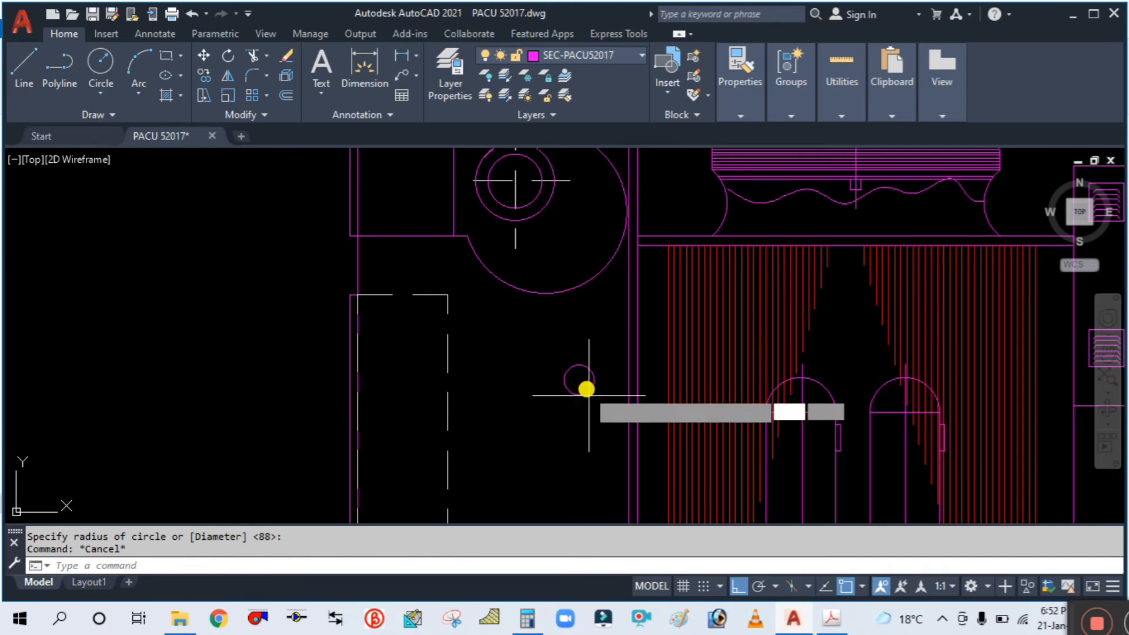
key(Return)
click(580, 382)
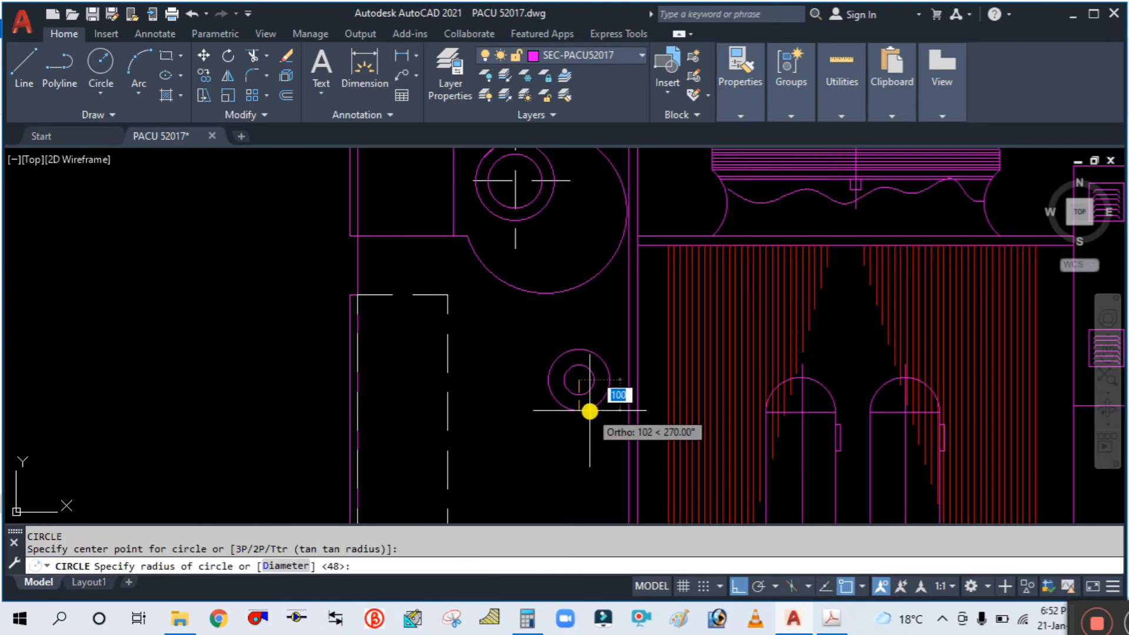
click(590, 407)
scroll(630, 358, up, 4)
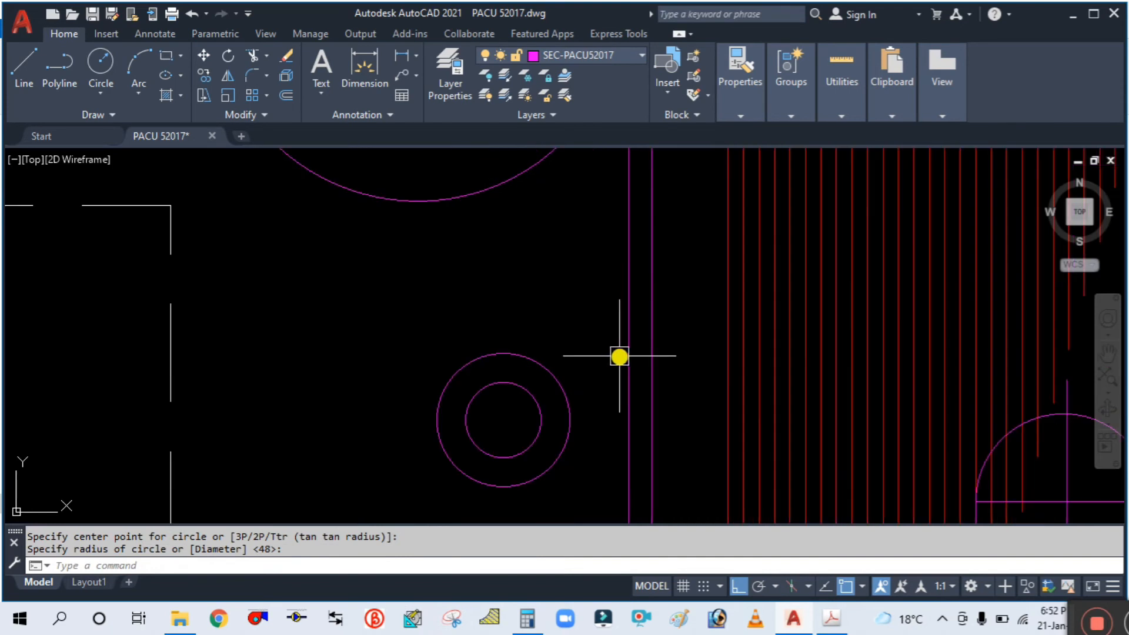
Check the motor mount in the PACV52017.pdf section, then draw a slanted line about 225 long in AutoCAD from the partition wall down beside the circles, with Ortho off.
scroll(596, 348, down, 2)
middle_drag(596, 432, 588, 380)
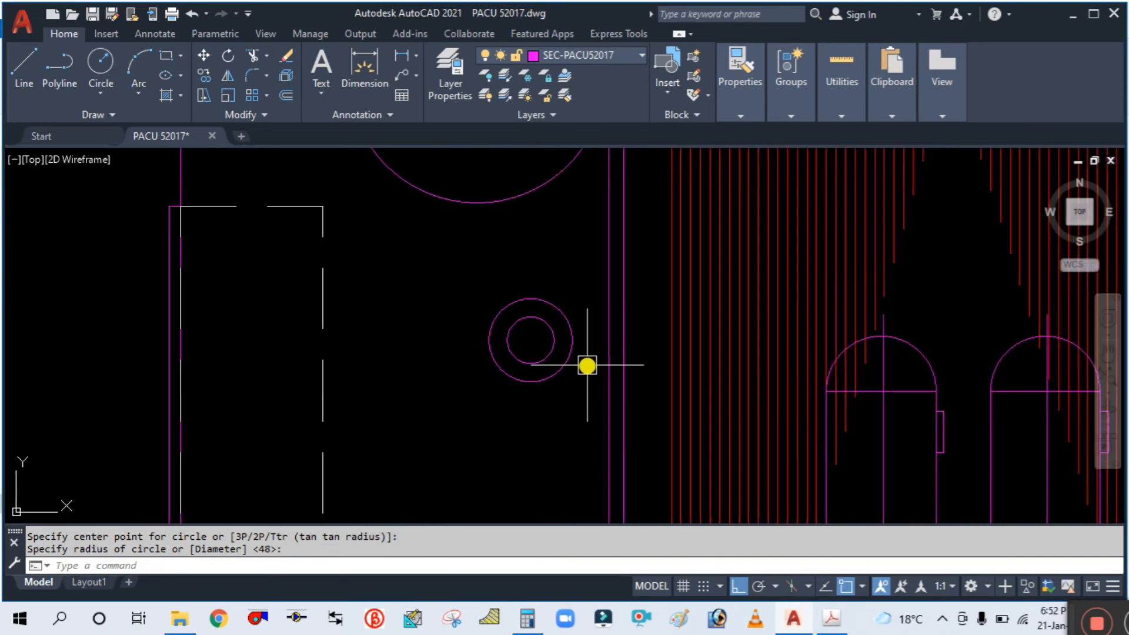
click(832, 620)
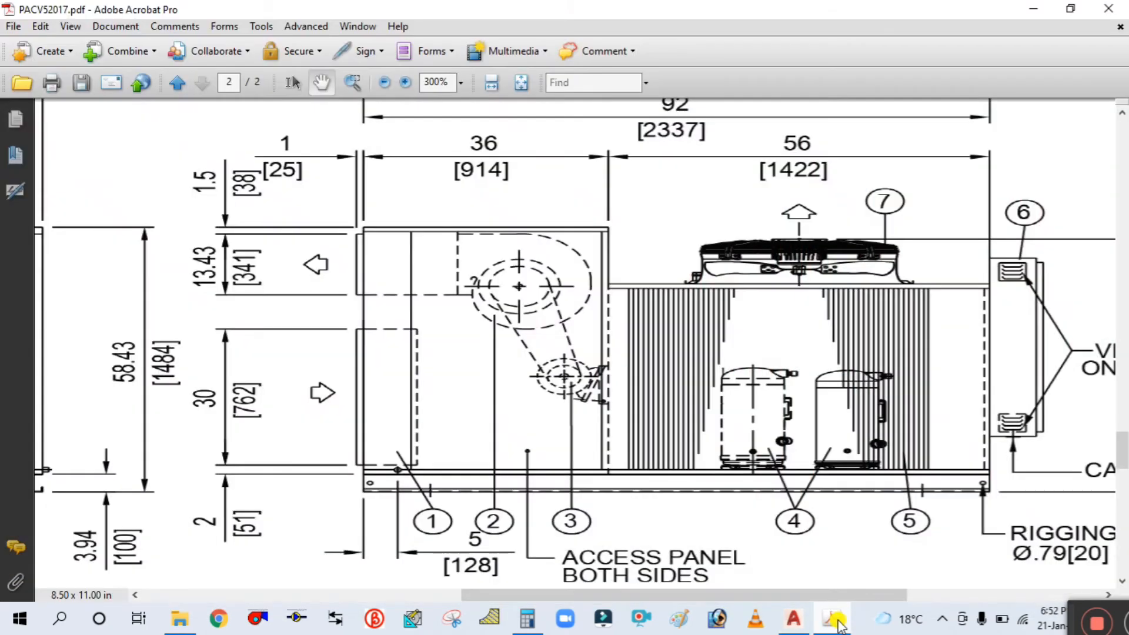
click(832, 620)
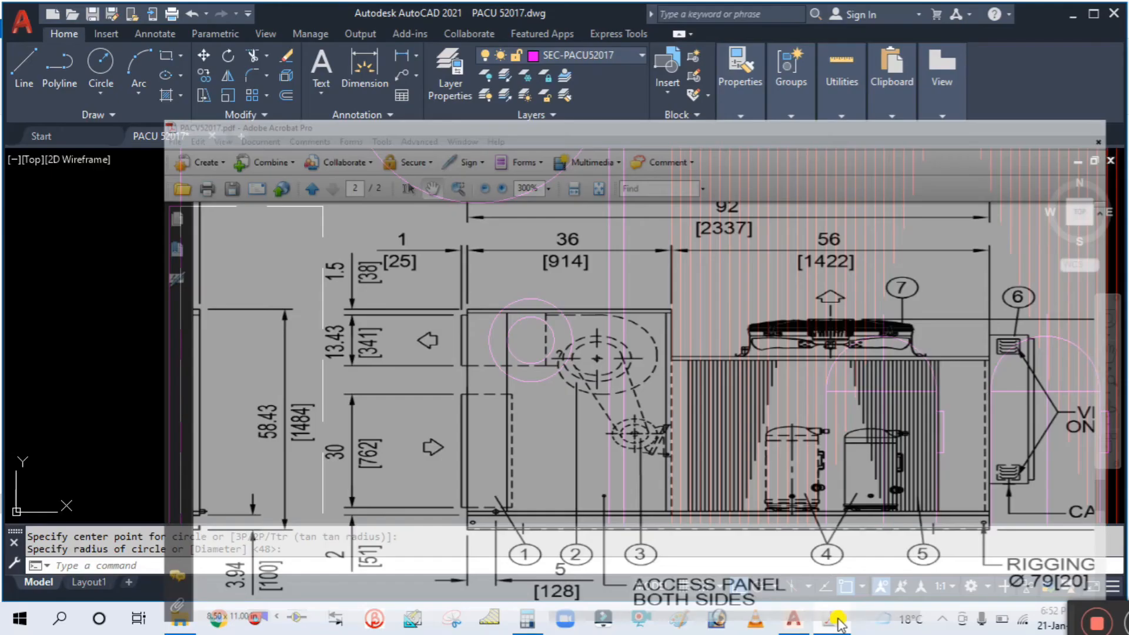
key(l)
key(Return)
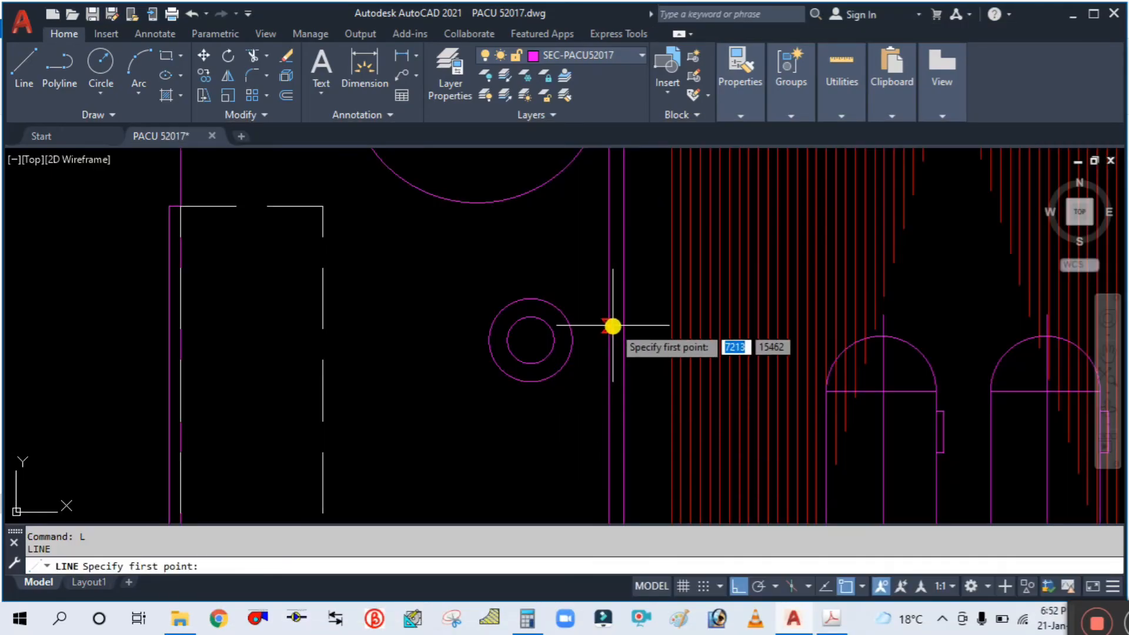
click(567, 330)
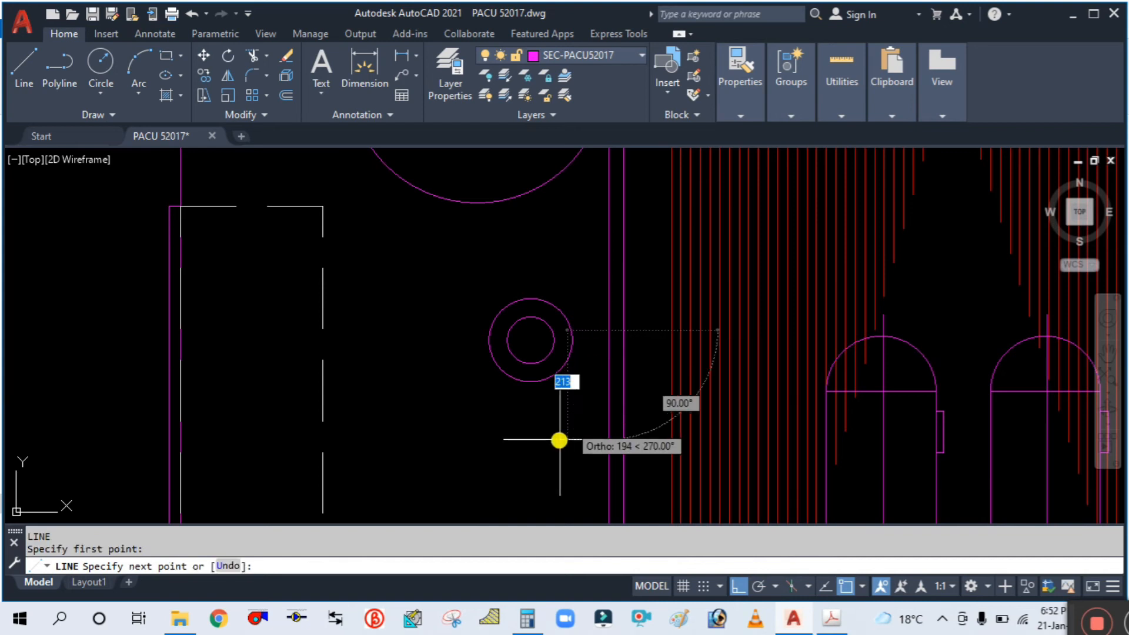
click(735, 587)
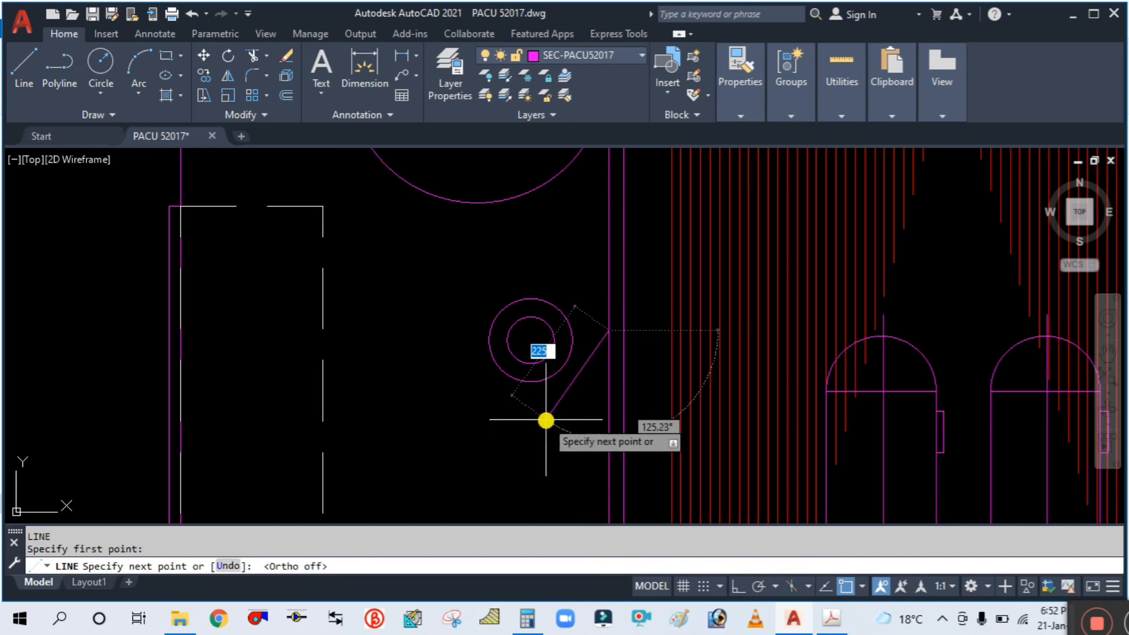
click(546, 420)
key(Escape)
scroll(568, 410, up, 2)
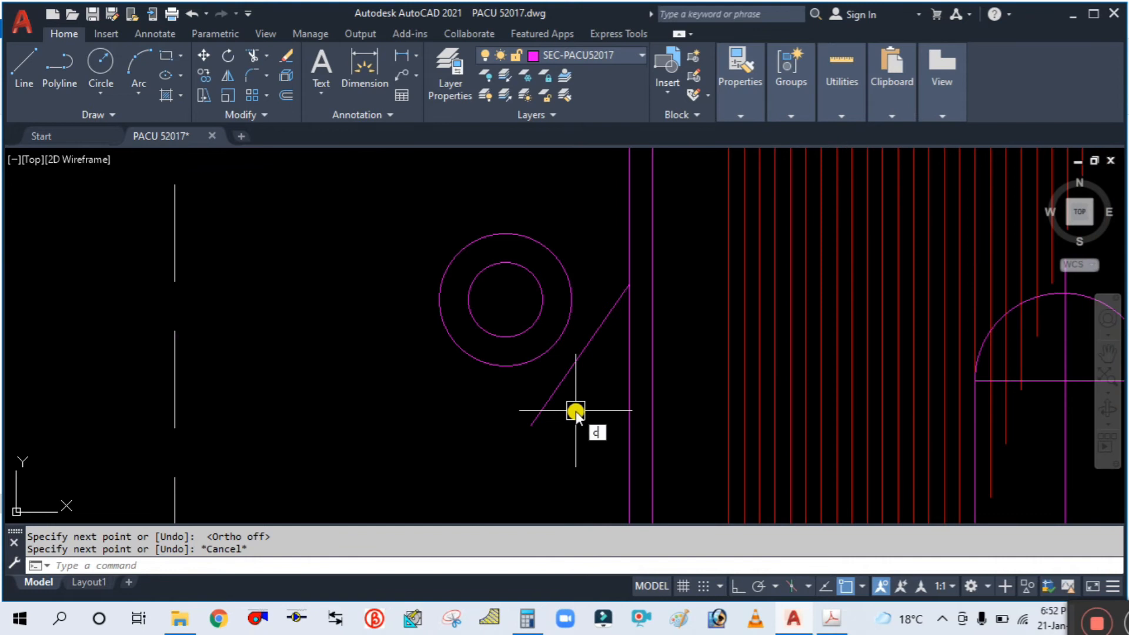
Copy the slanted line about 30 units down and to the right as the mount's parallel second edge.
text(o)
key(Return)
click(567, 371)
key(Return)
click(523, 465)
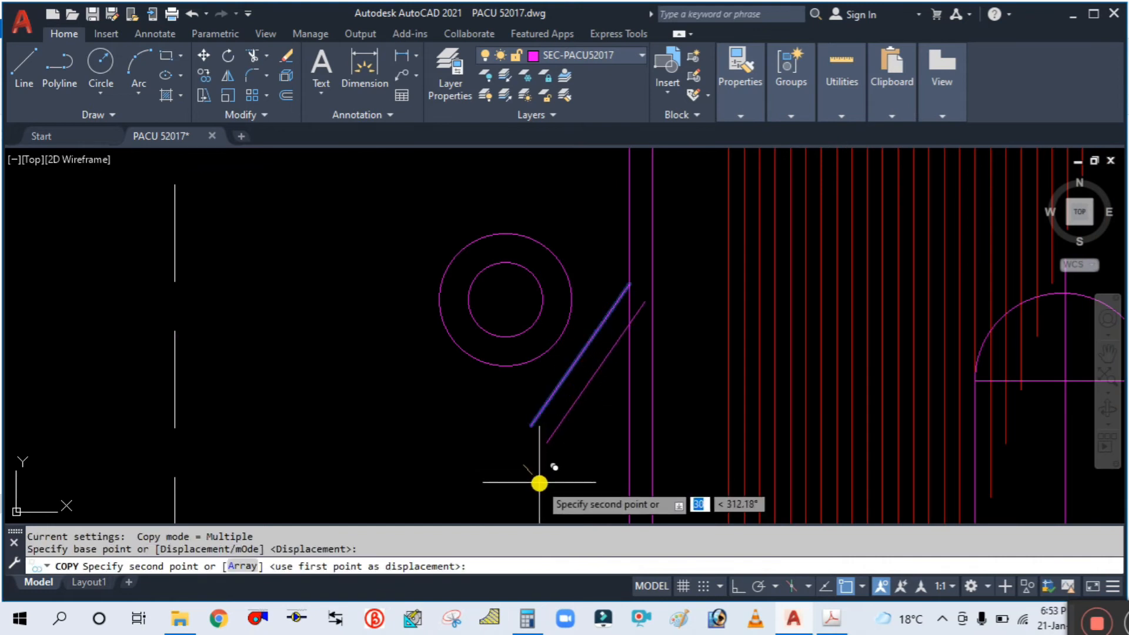
click(539, 482)
key(Escape)
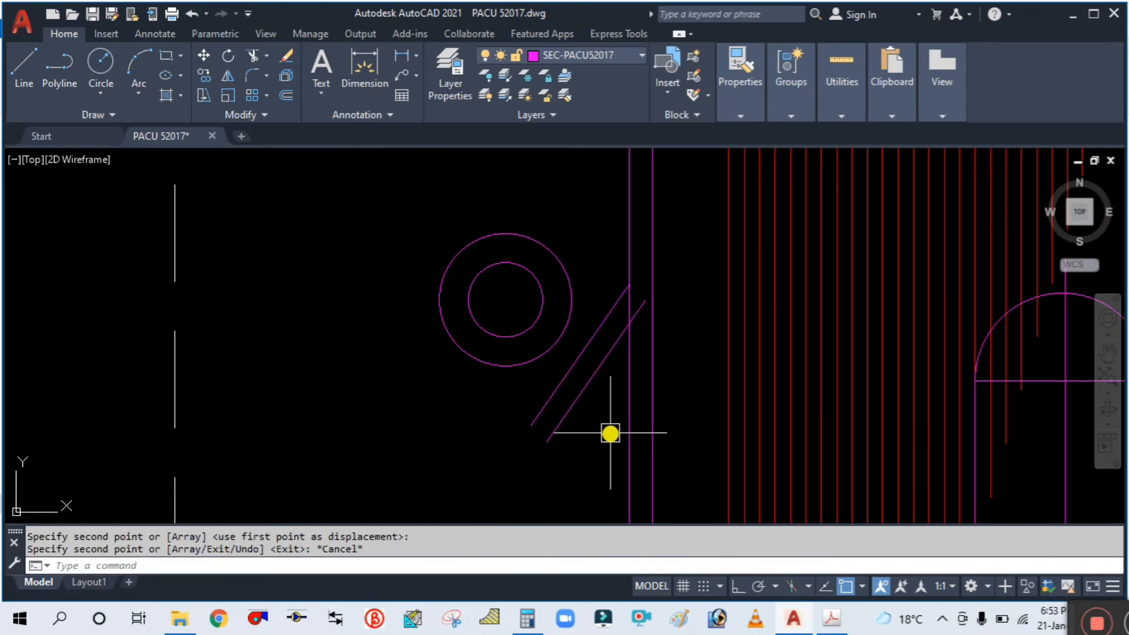
Trim the part of the copied slanted line that extends past the partition wall's inner line.
text(tr)
key(Return)
scroll(635, 300, up, 4)
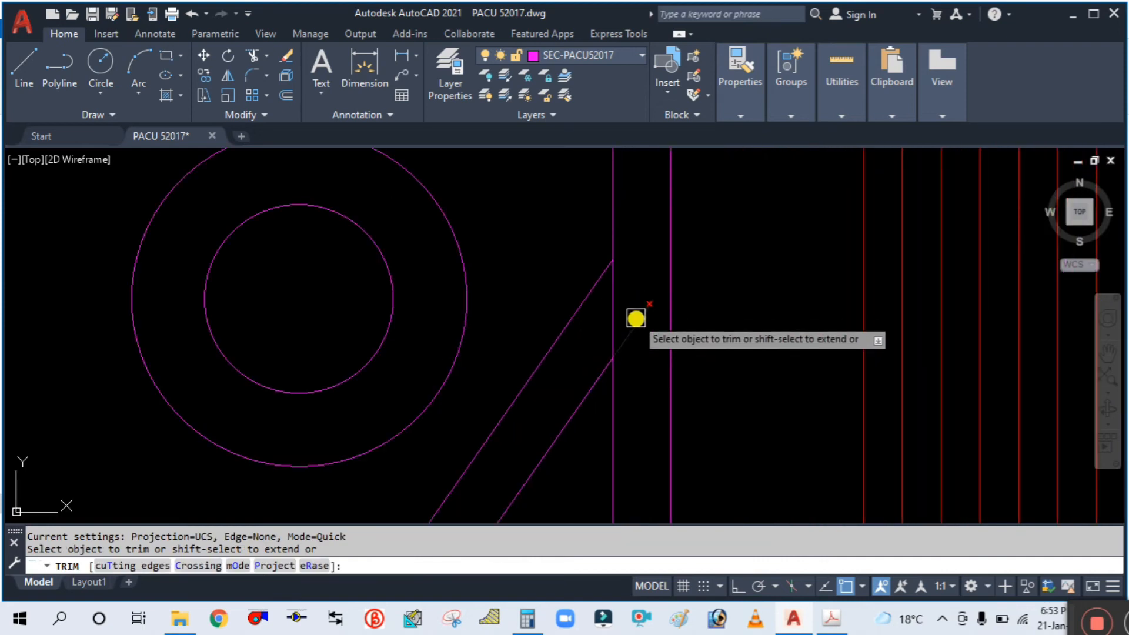
scroll(635, 318, down, 5)
key(Escape)
Draw a short line across the two slanted lines near their lower ends.
scroll(580, 374, up, 3)
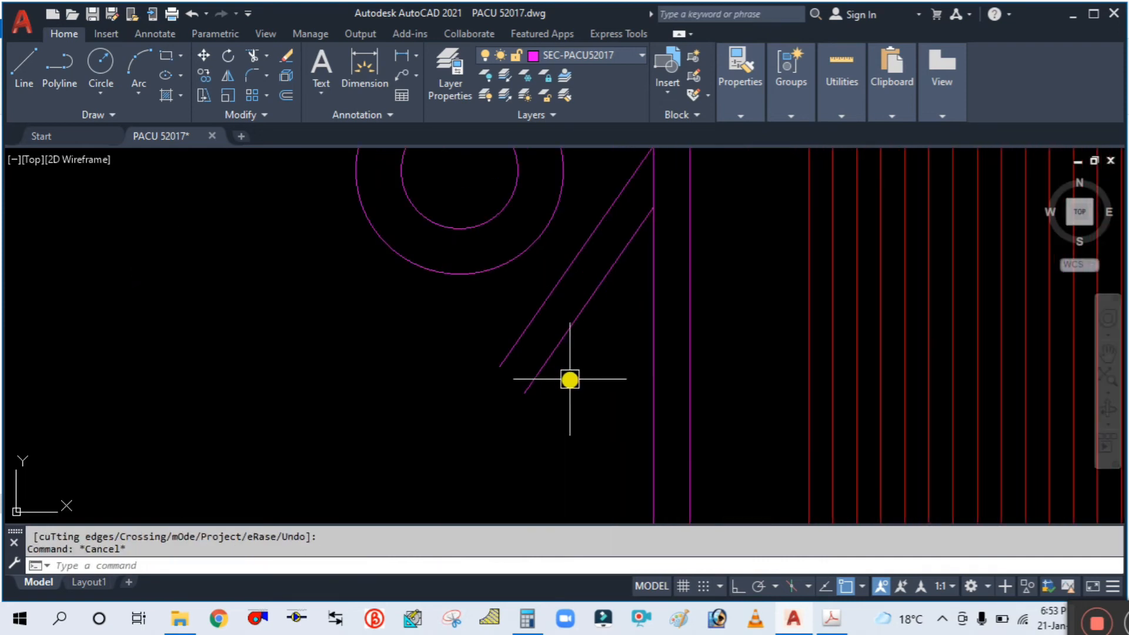
text(l)
key(Return)
click(504, 356)
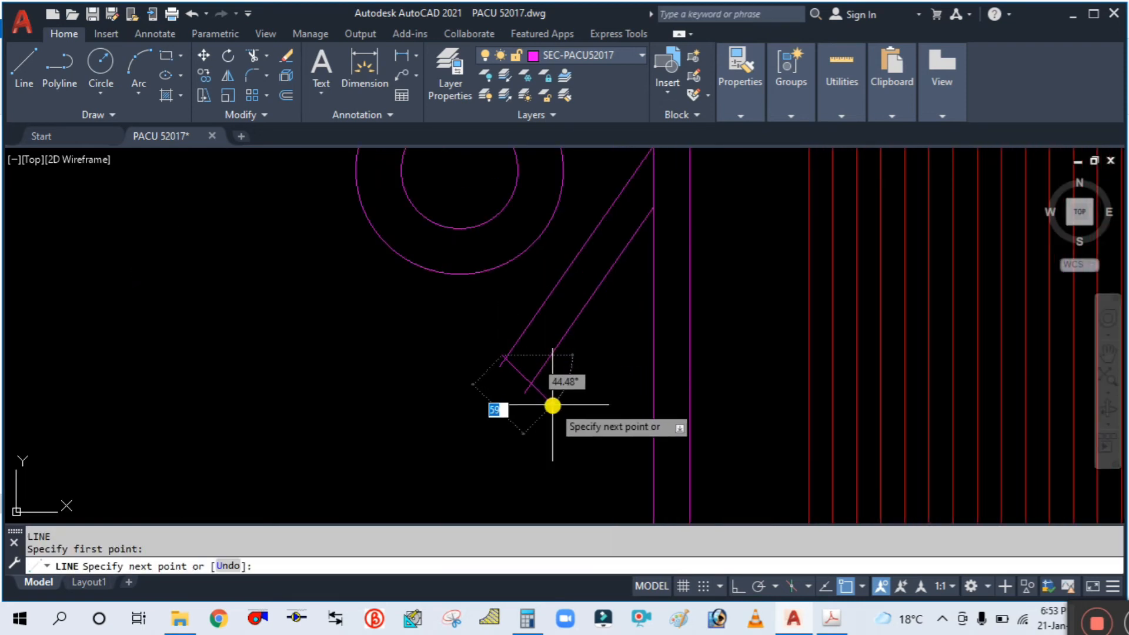
click(545, 396)
key(Escape)
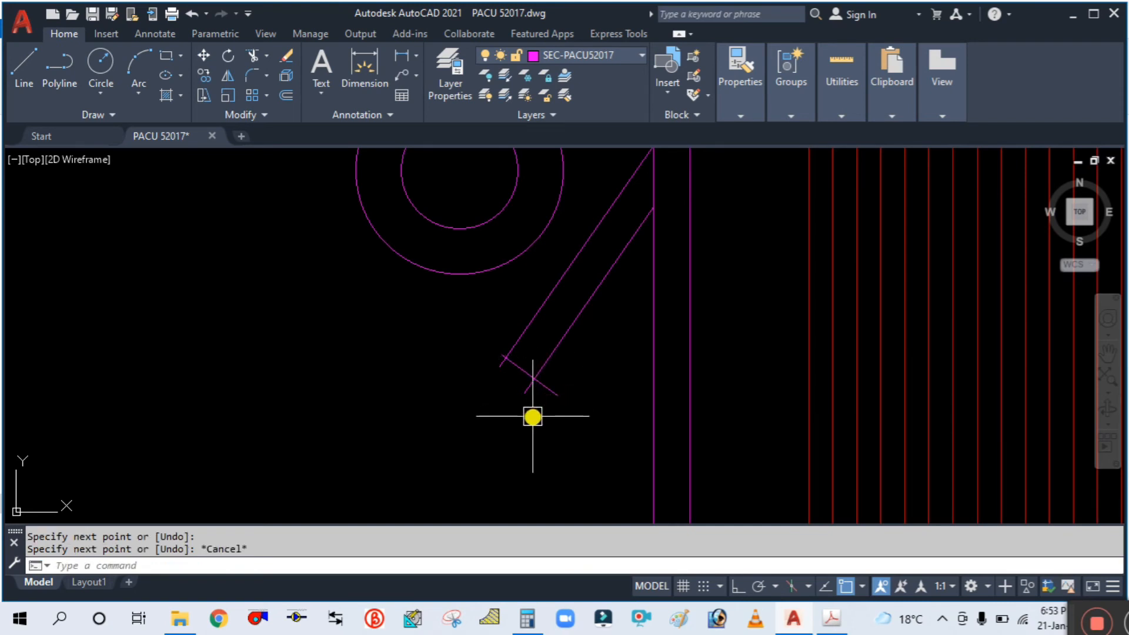
Trim the overhanging ends where the short cross line meets the two slanted lines.
text(tr)
key(Return)
mouse_move(496, 376)
mouse_down()
mouse_move(552, 393)
mouse_move(511, 396)
mouse_up()
scroll(499, 368, up, 4)
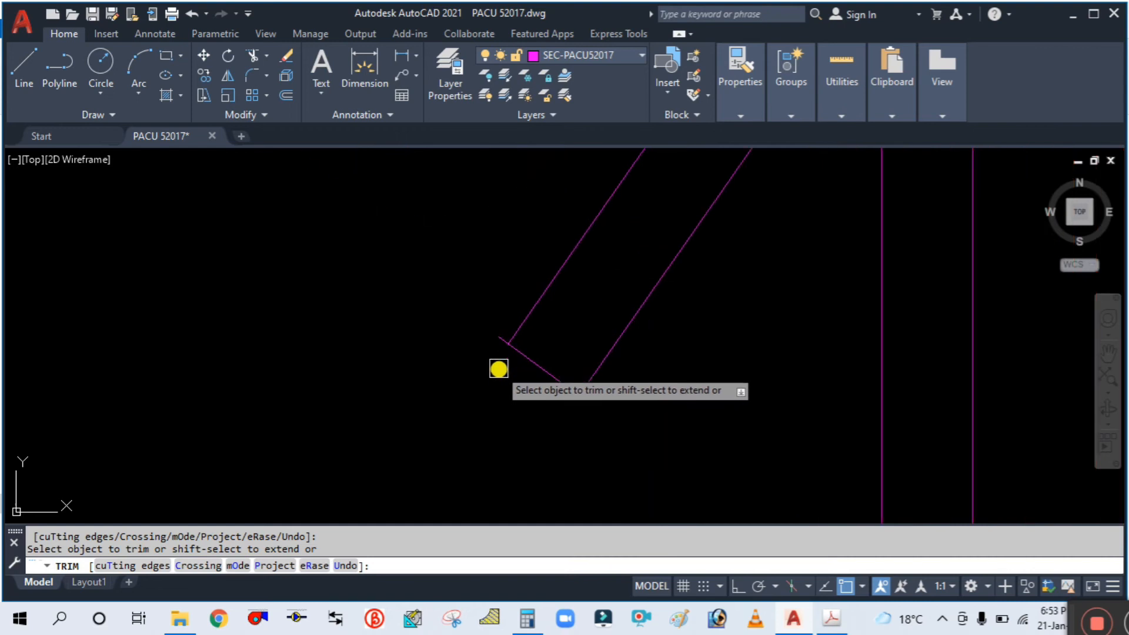
key(Escape)
Draw a line from the lower edge of the motor's outer circle to the lower part of the slanted mount.
scroll(548, 409, down, 5)
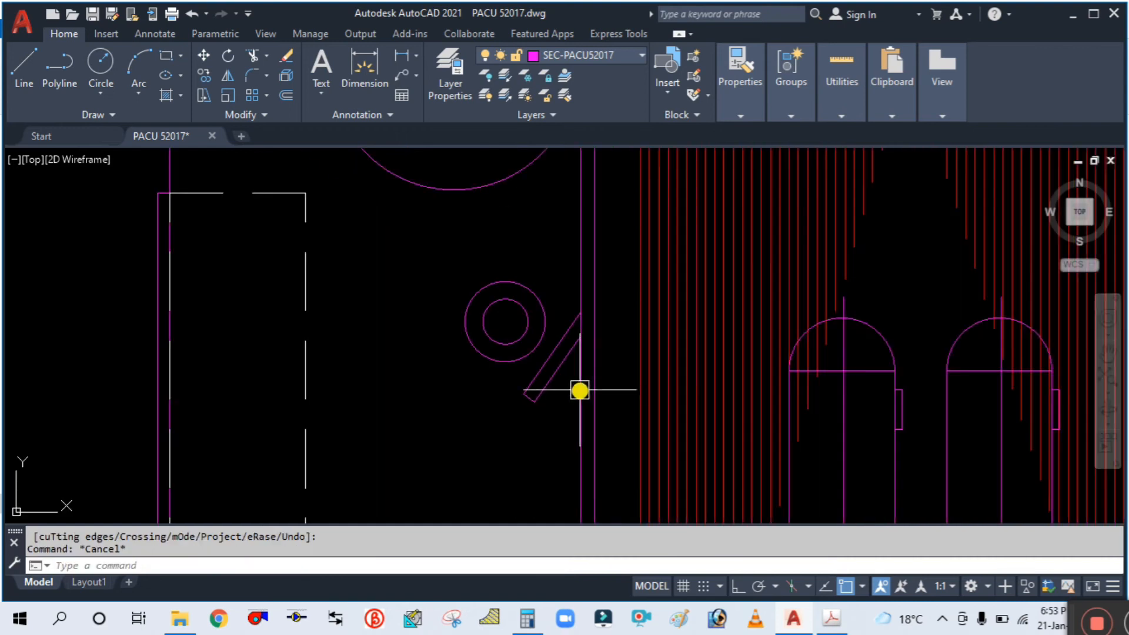
text(l)
key(Return)
scroll(539, 386, up, 4)
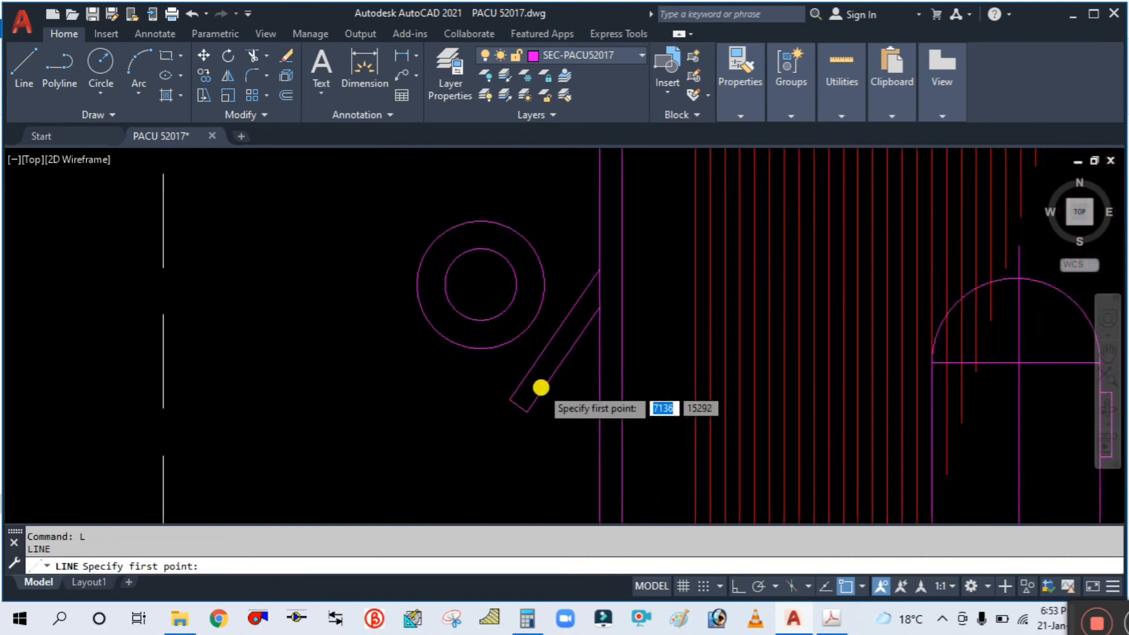
click(484, 322)
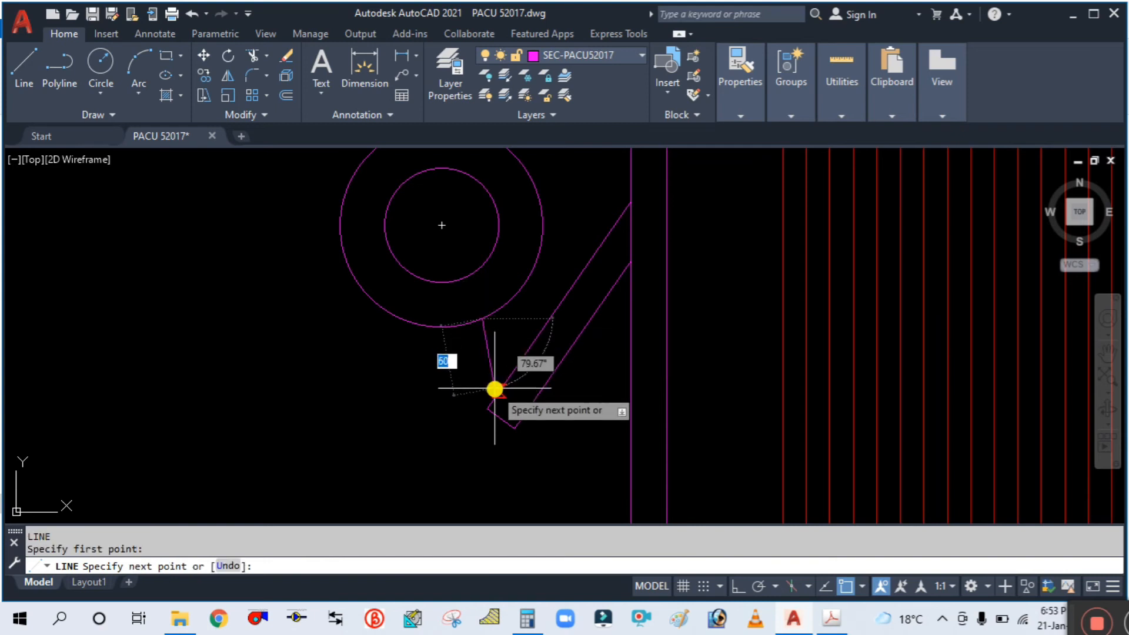
scroll(576, 395, down, 5)
Draw a second support line from the right edge of the motor's outer circle to the upper part of the slanted mount.
text(l)
key(Return)
scroll(580, 378, up, 4)
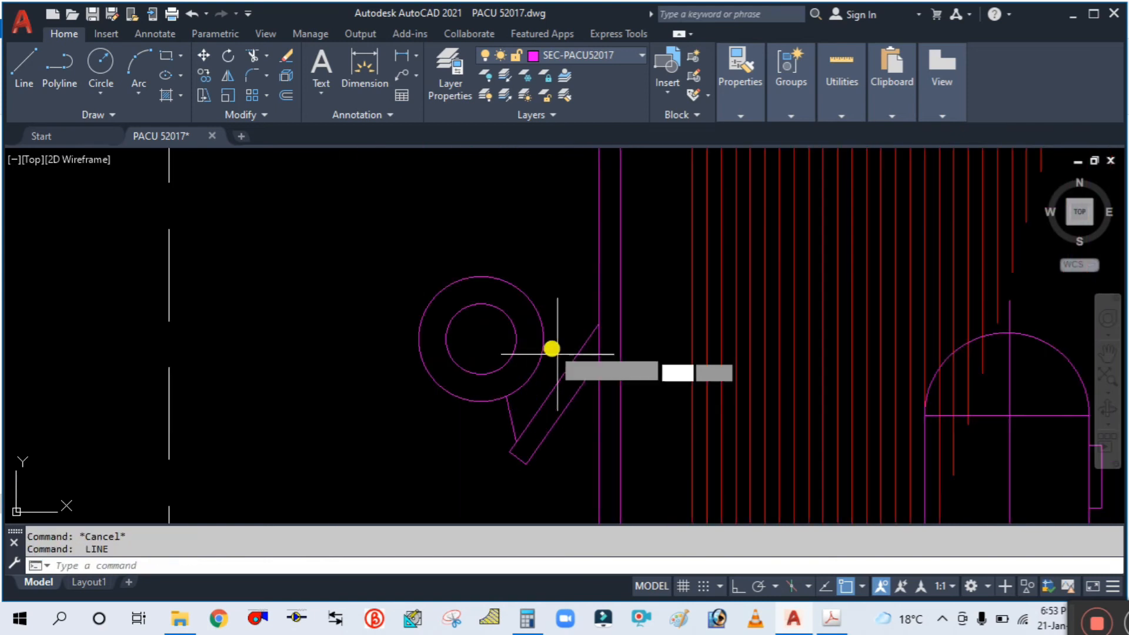
click(544, 339)
key(Escape)
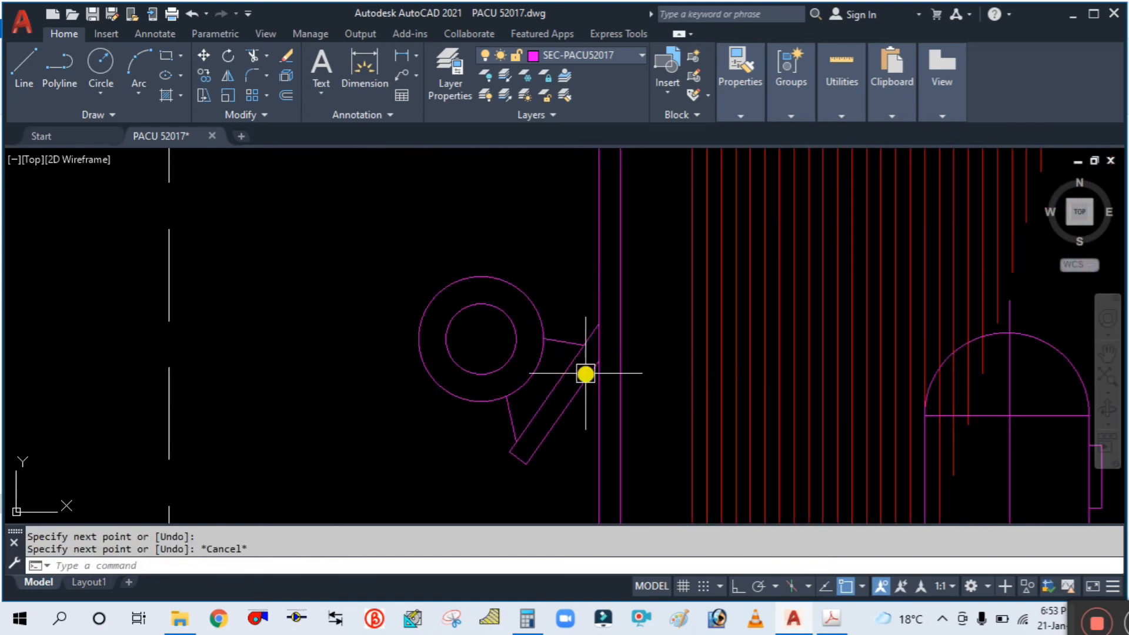
scroll(564, 360, down, 4)
scroll(555, 338, up, 1)
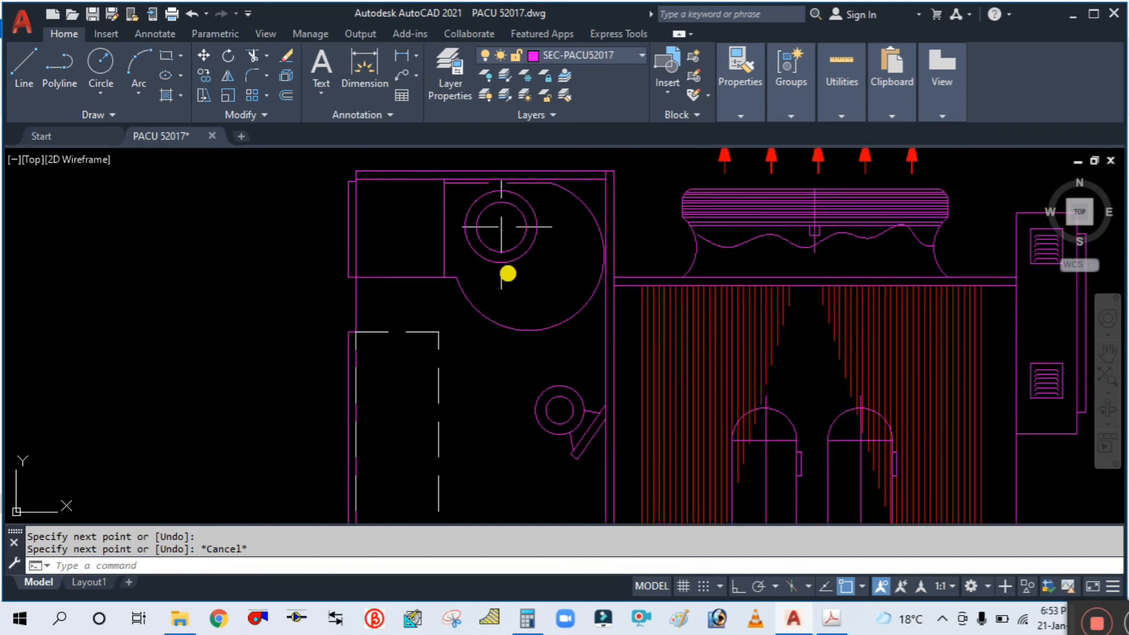
text(l)
key(Return)
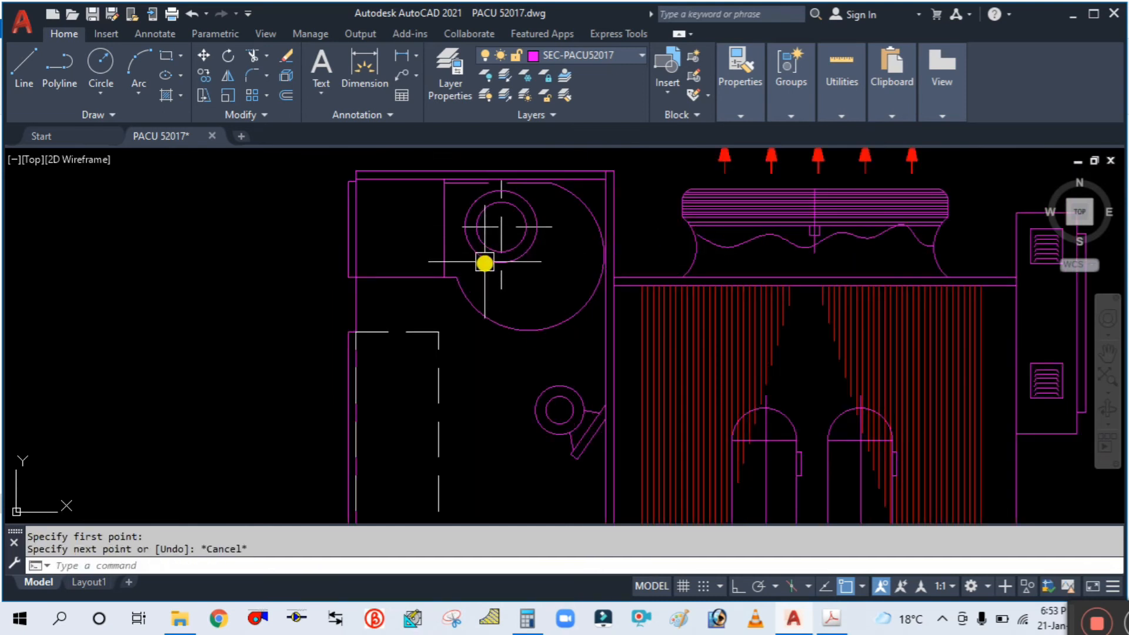
key(Return)
key(Escape)
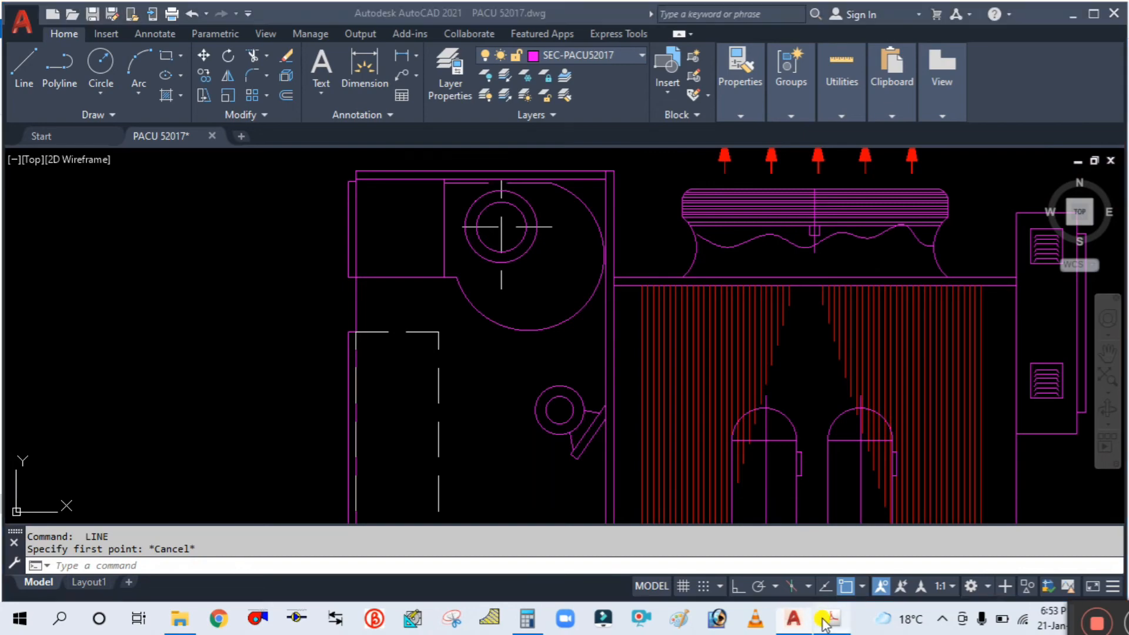
Draw a small circle of about 22 radius at the centre of the motor's concentric circles.
click(827, 618)
click(793, 618)
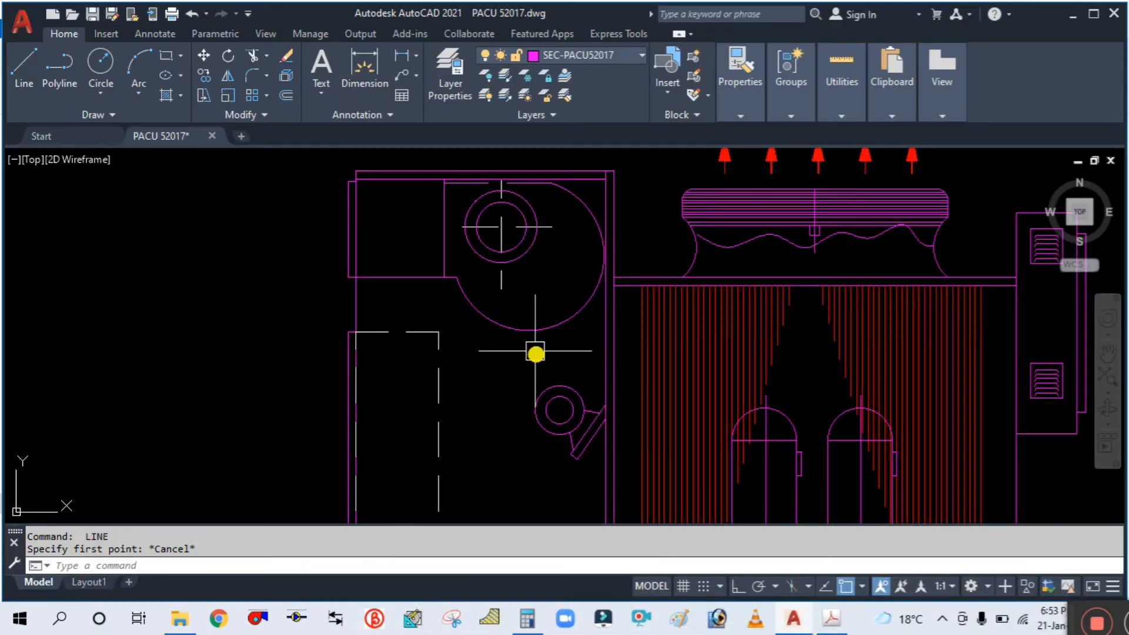
scroll(535, 404, up, 4)
key(Return)
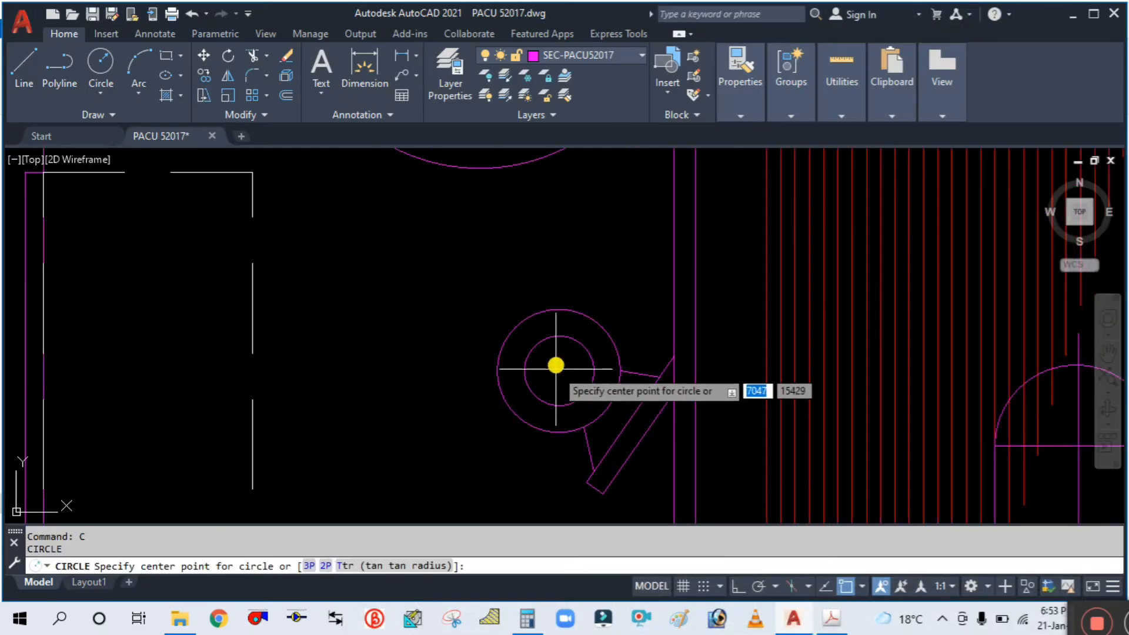
click(559, 375)
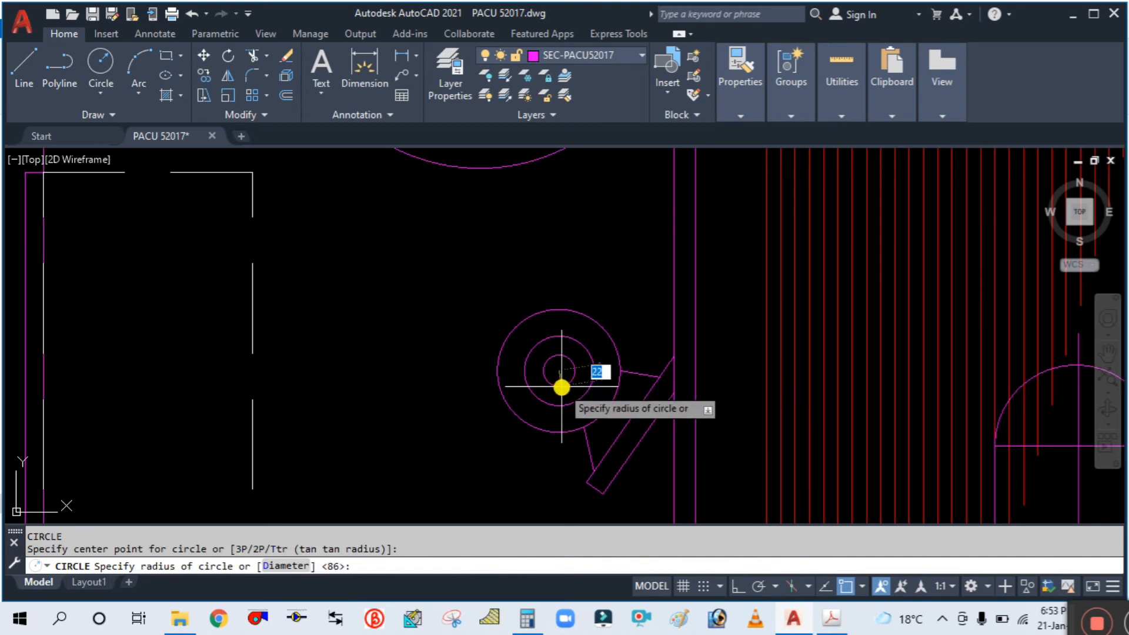
click(575, 374)
key(Escape)
click(830, 618)
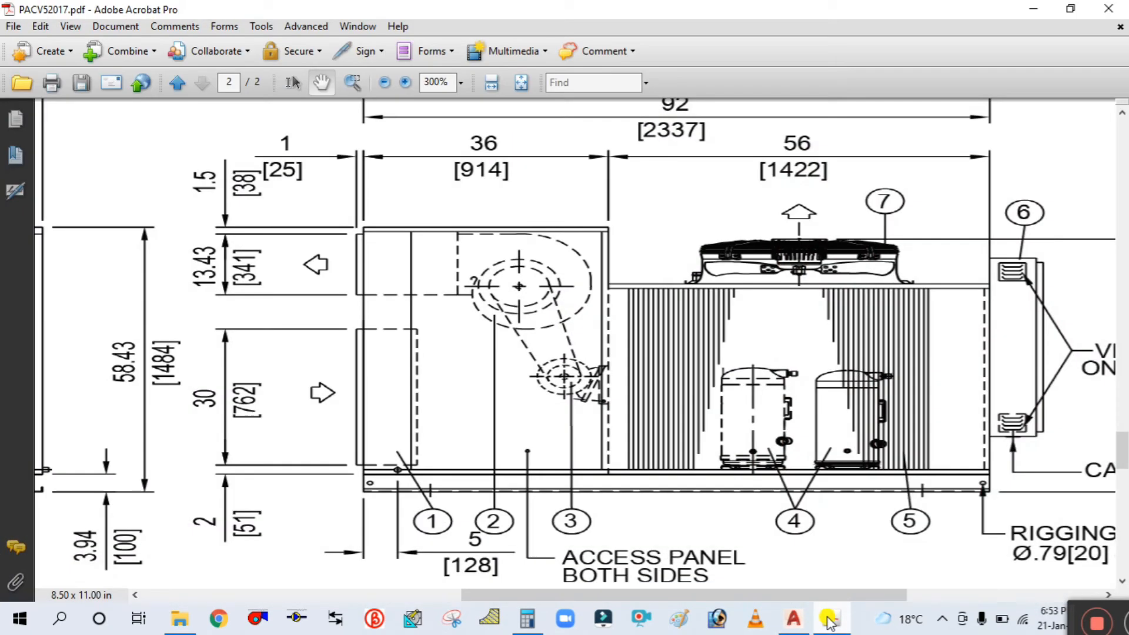
click(829, 619)
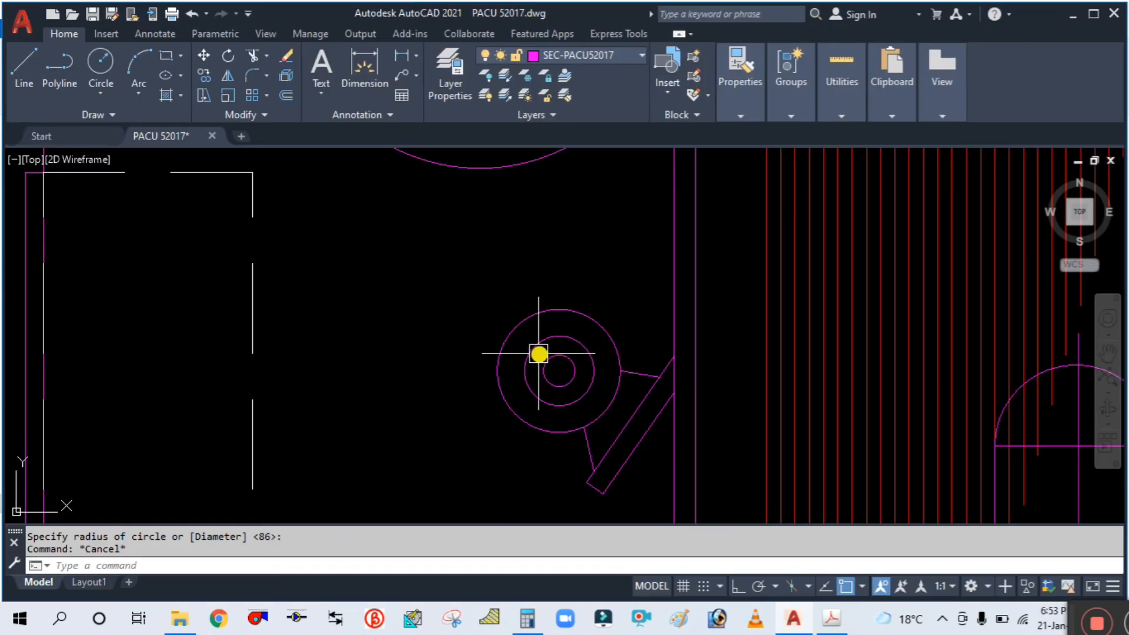
scroll(538, 353, up, 2)
scroll(573, 387, down, 2)
middle_drag(508, 276, 524, 331)
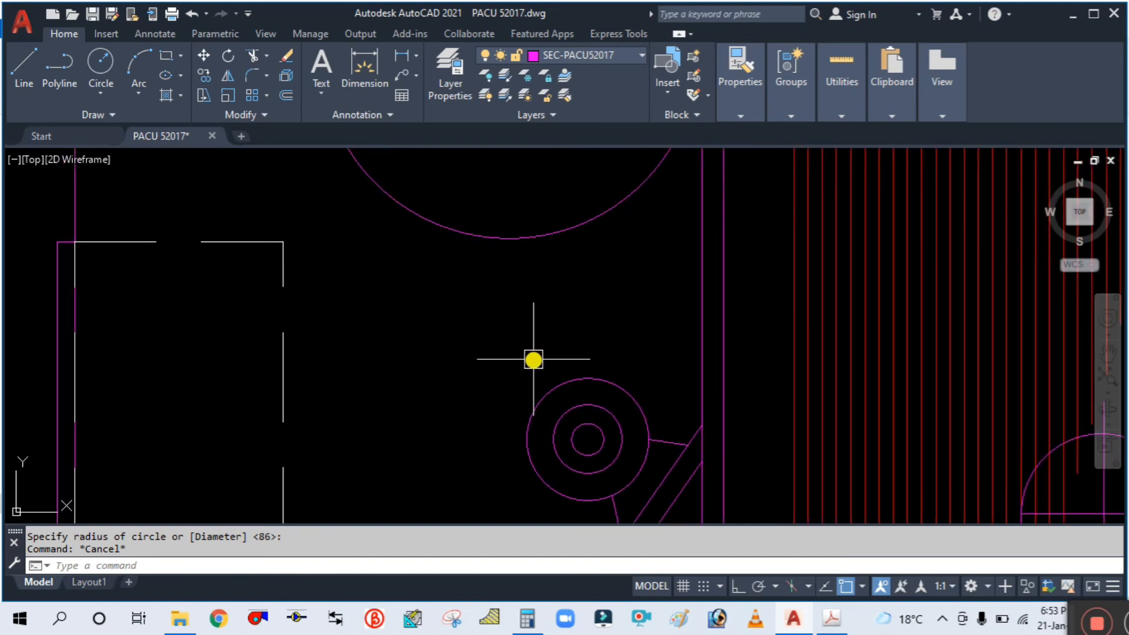
text(l)
key(Return)
click(552, 446)
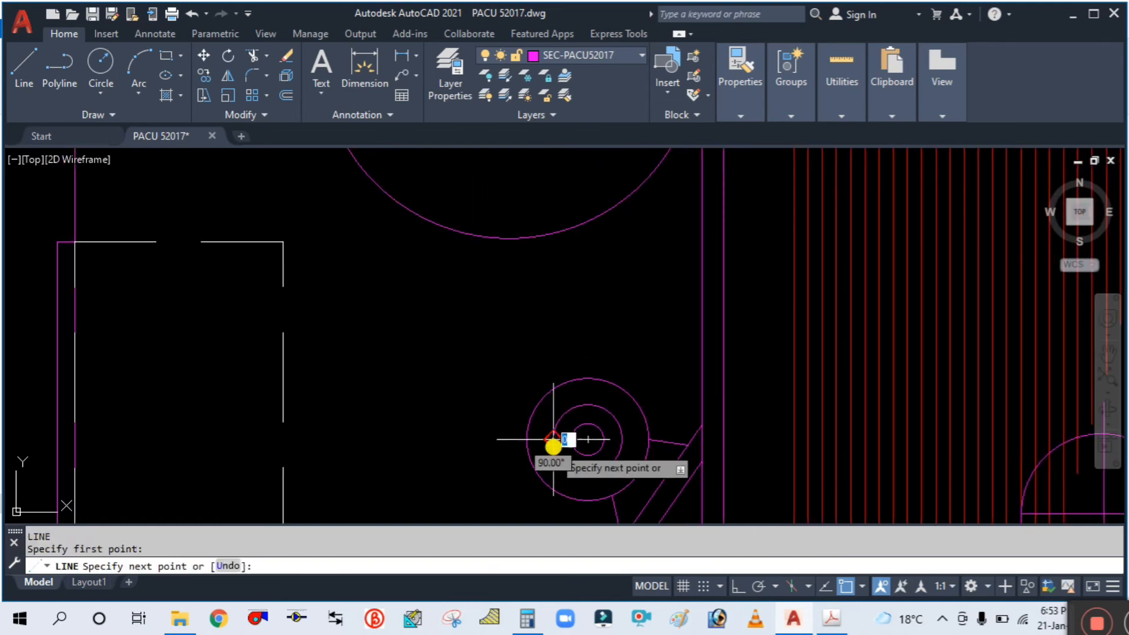
key(Escape)
key(Return)
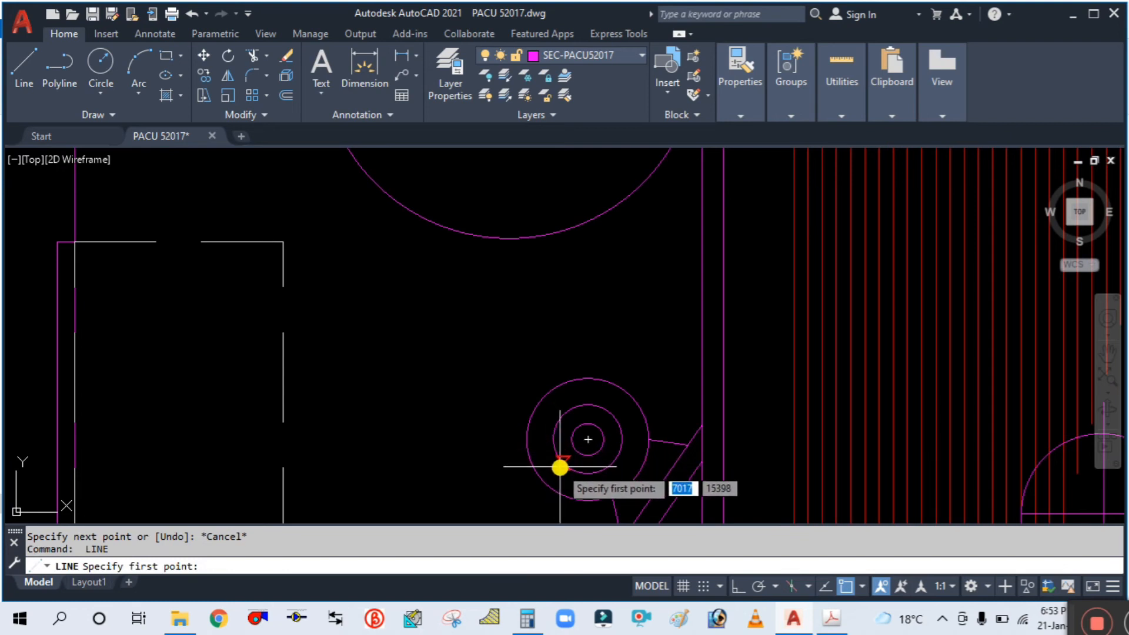
key(Escape)
key(Escape)
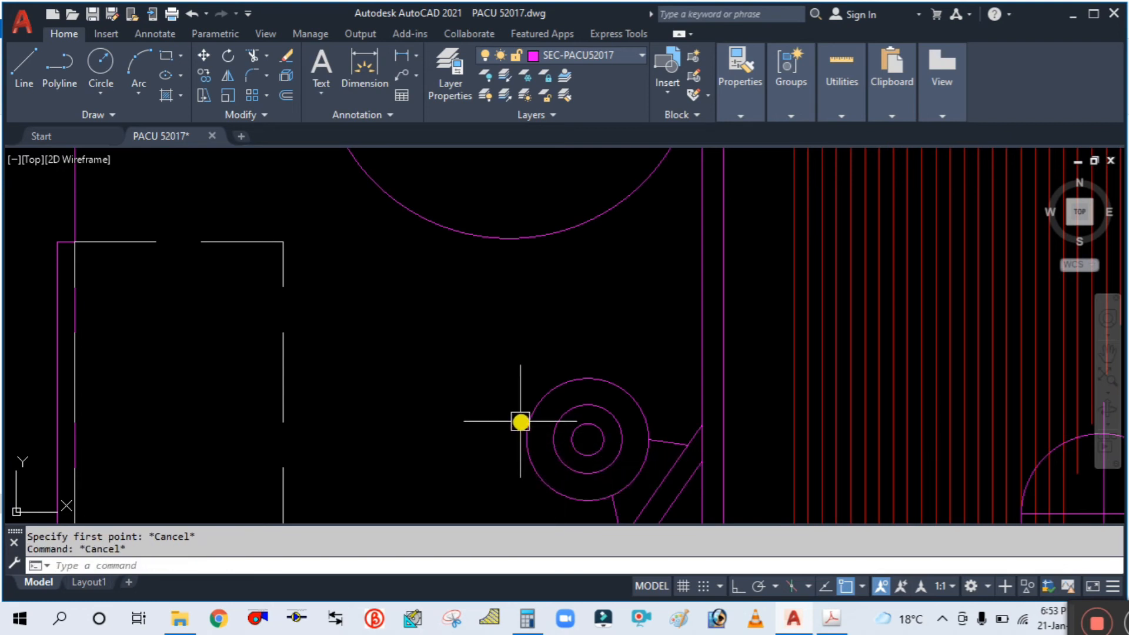
key(Escape)
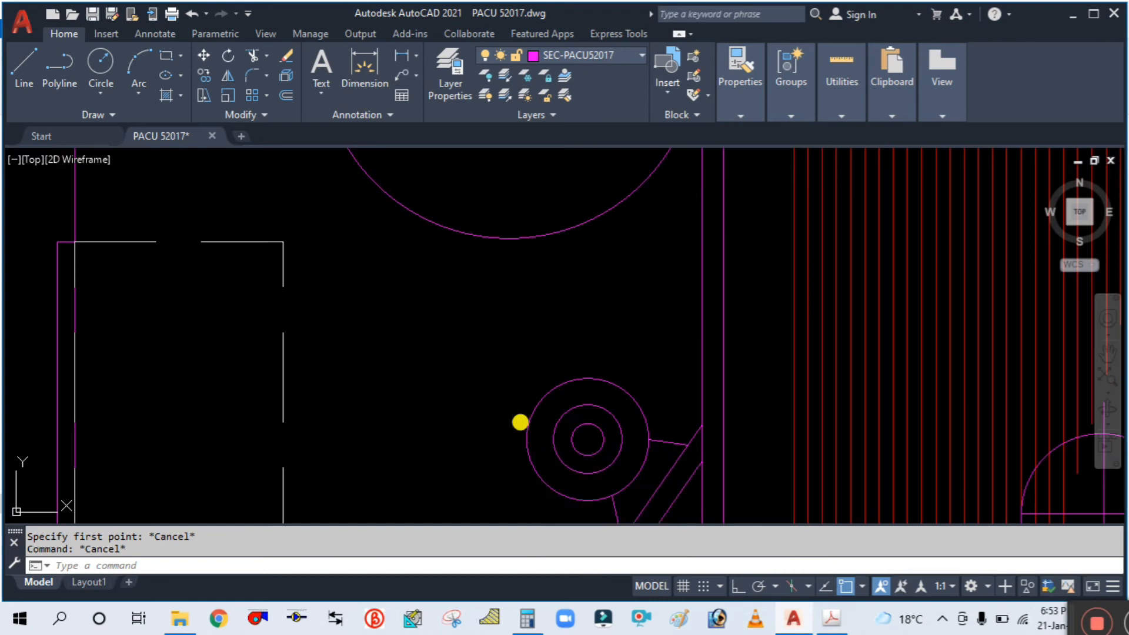
Check which object snap modes are enabled in the drafting settings.
text(os)
key(Return)
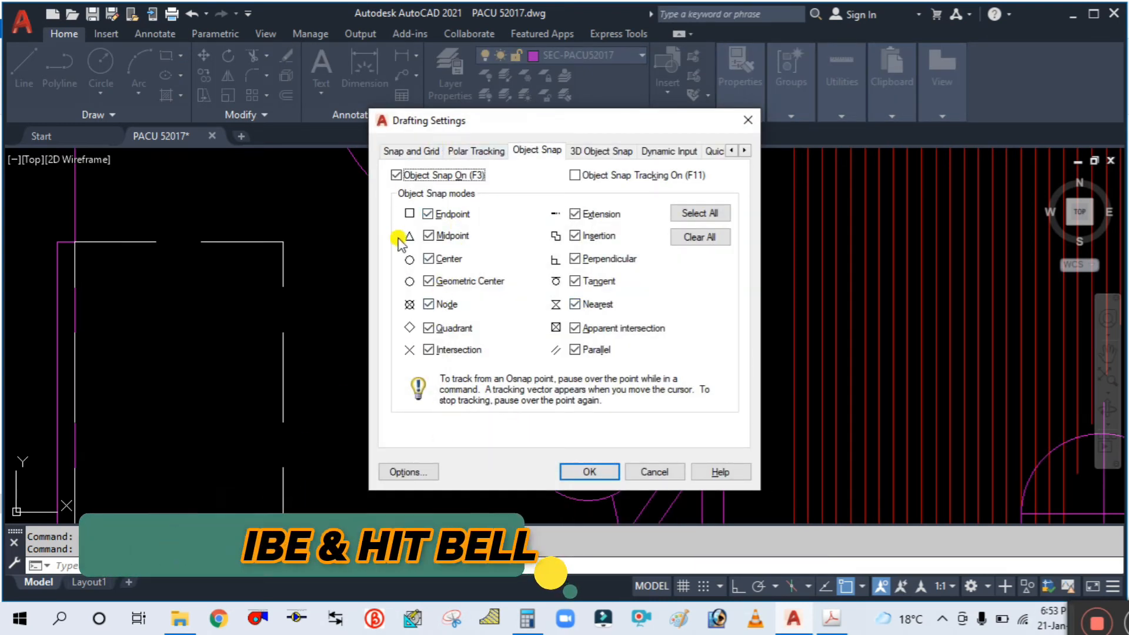
click(586, 471)
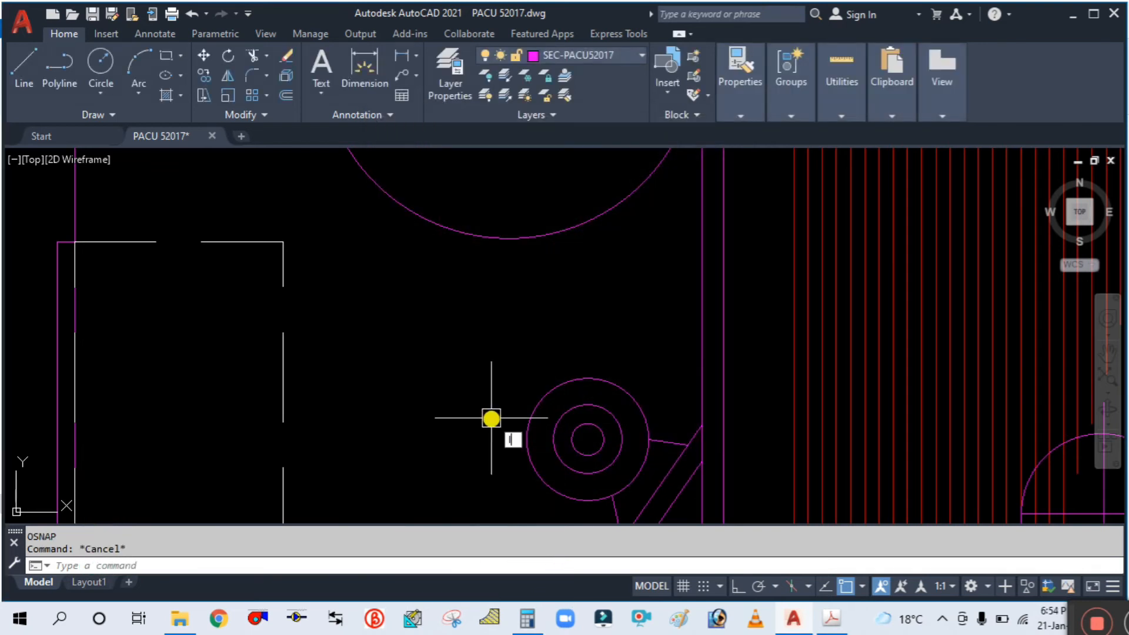
Draw the first belt line from the left side of the motor's middle circle to the left side of the blower's inner circle.
text(l)
key(Return)
click(587, 439)
scroll(483, 315, down, 2)
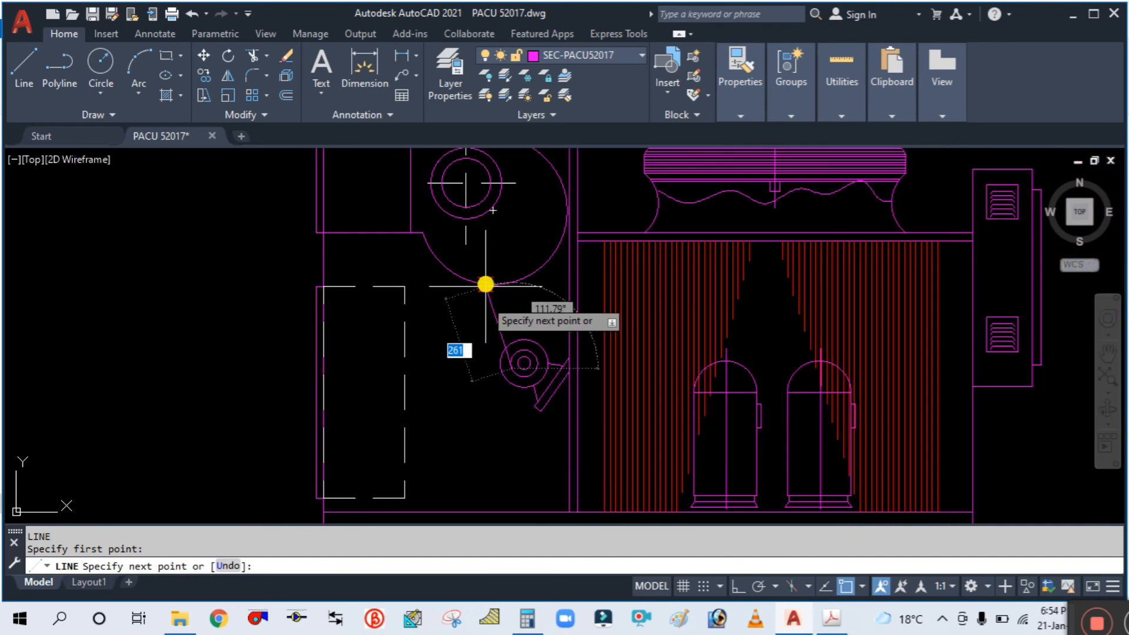
scroll(456, 272, up, 4)
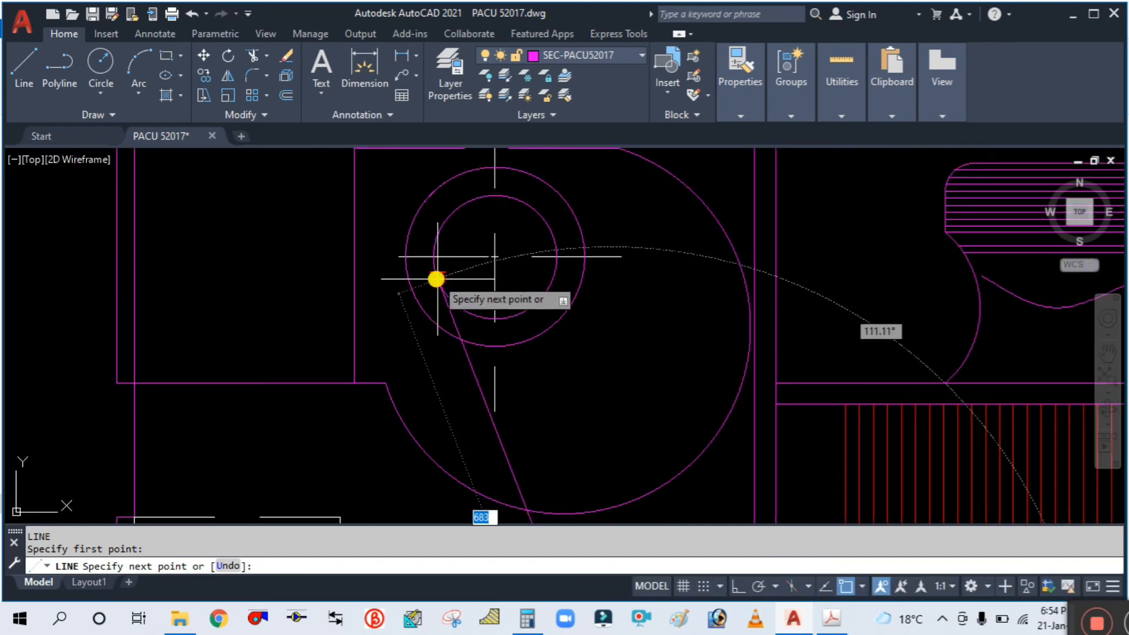
click(436, 279)
key(Escape)
scroll(525, 277, down, 4)
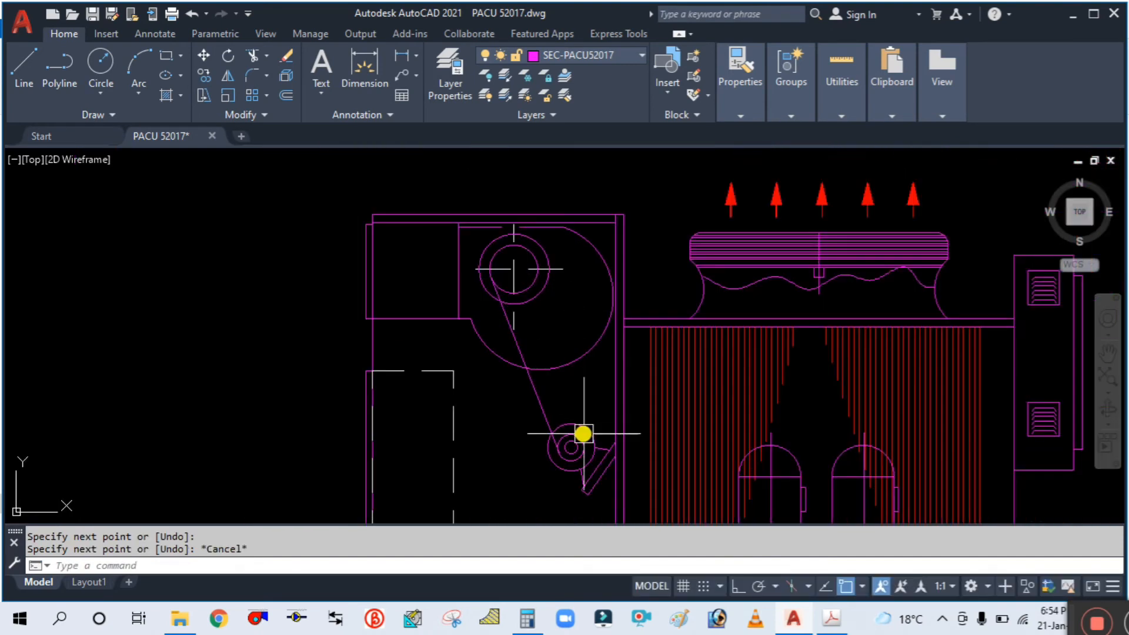
Draw the second belt line from the right side of the motor's middle circle to the right side of the blower's inner circle.
scroll(583, 434, up, 4)
key(Return)
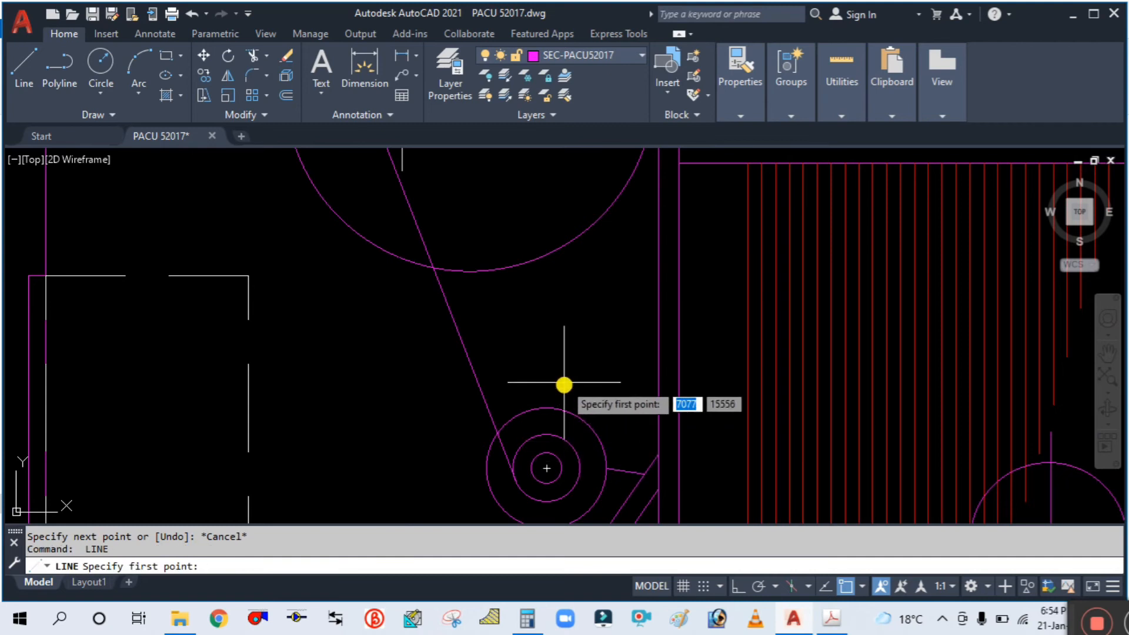
scroll(563, 385, down, 4)
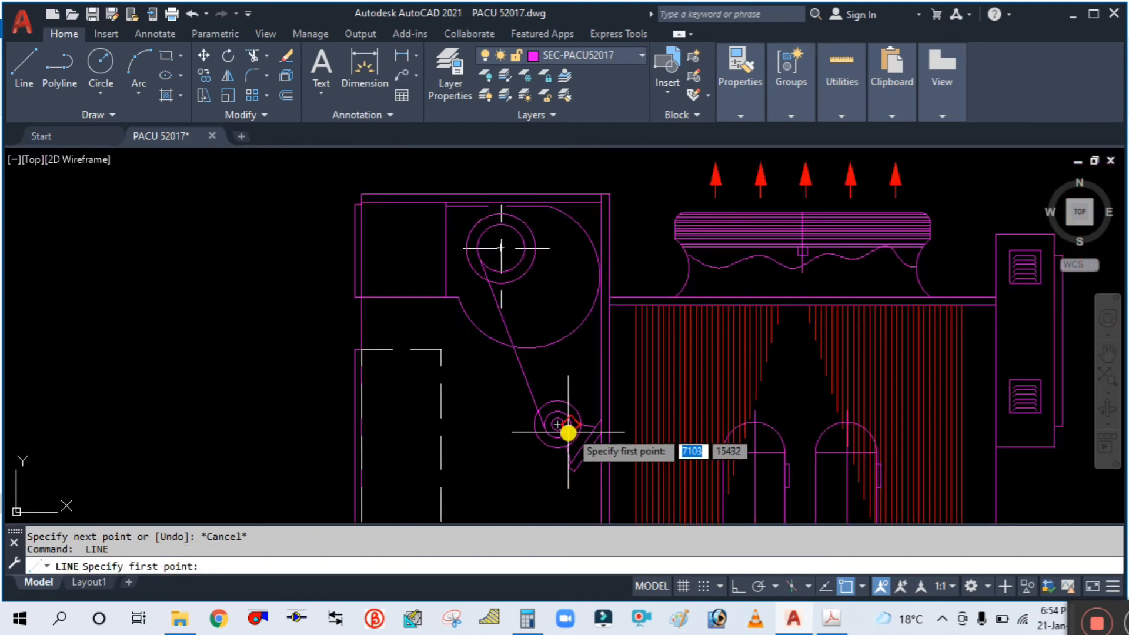
scroll(567, 434, up, 3)
click(570, 406)
scroll(546, 329, down, 3)
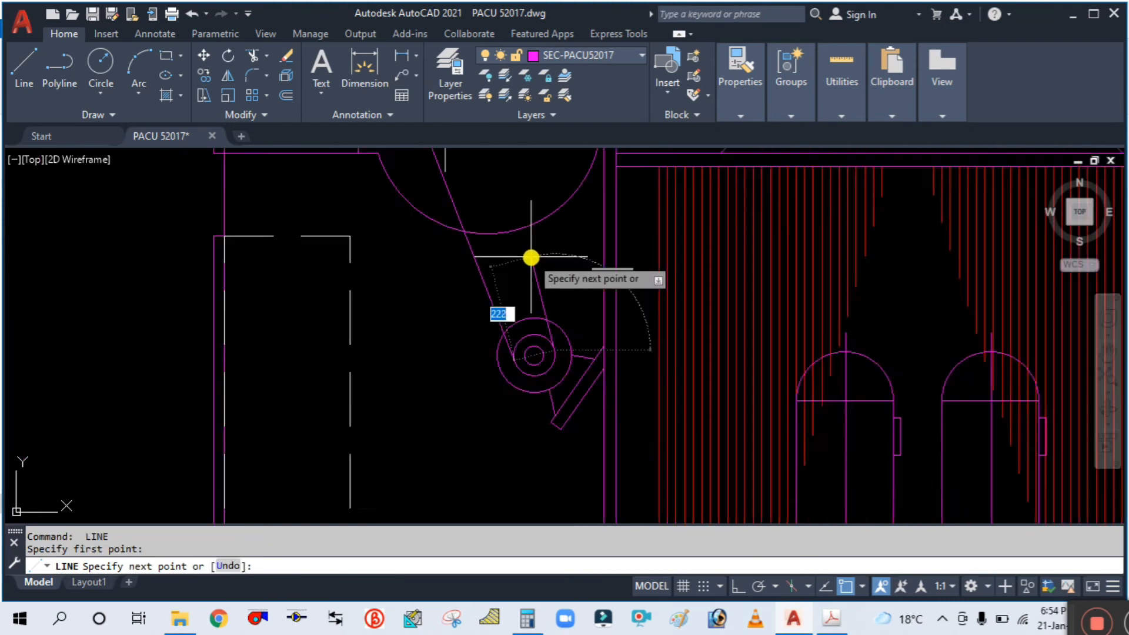
middle_drag(530, 255, 529, 353)
scroll(500, 277, up, 3)
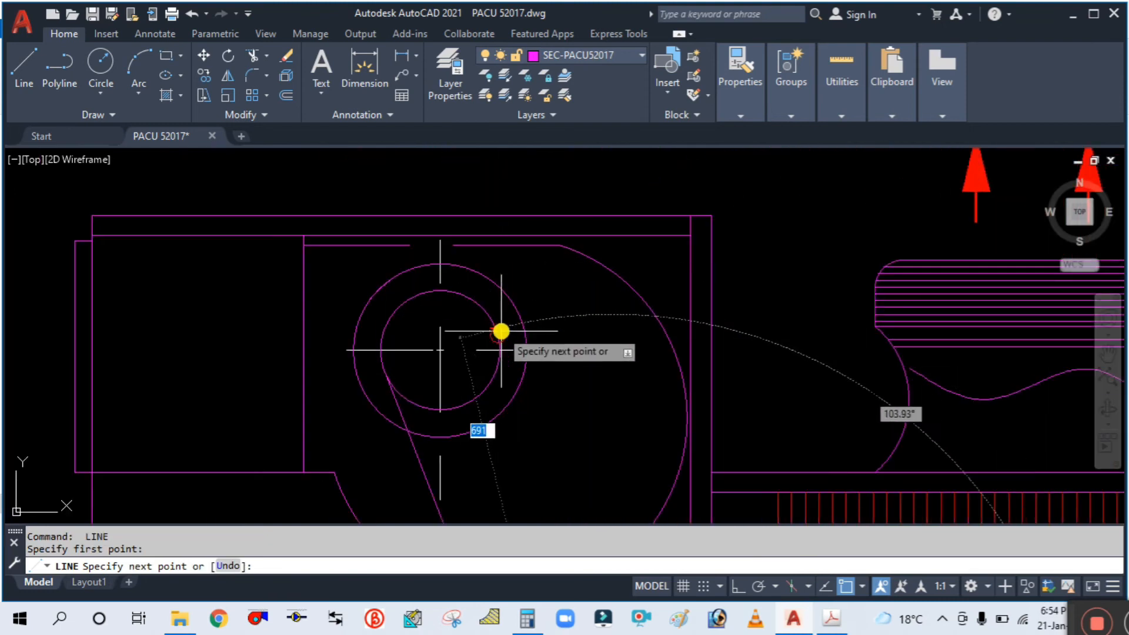
key(Escape)
scroll(539, 254, down, 3)
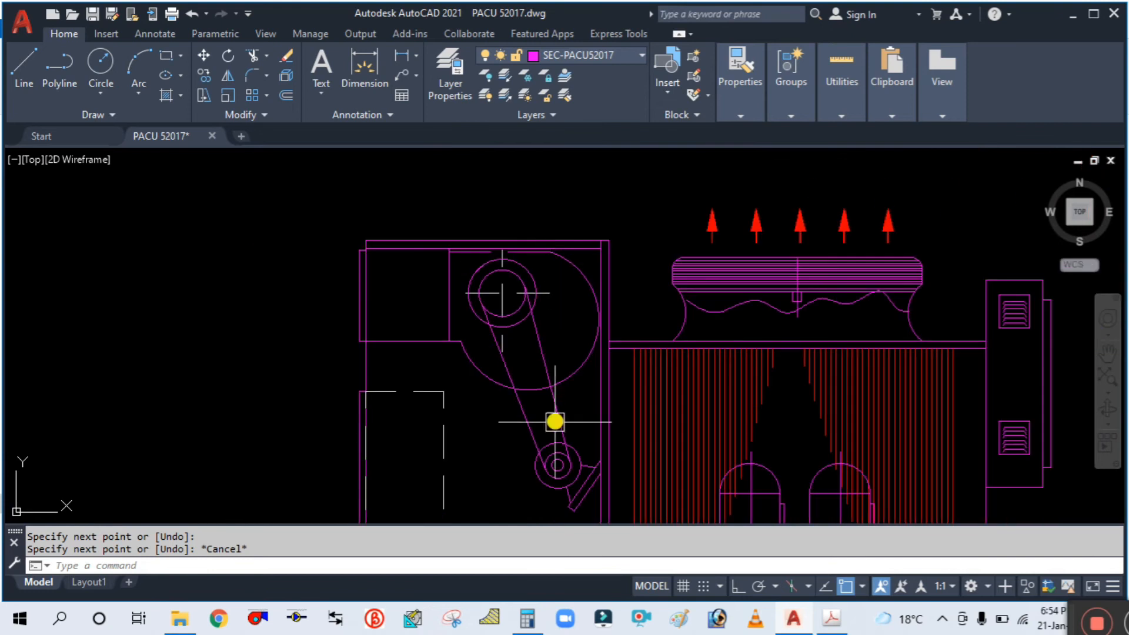
Examine how the belt lines meet the motor's middle circle.
scroll(567, 480, up, 4)
scroll(444, 360, up, 4)
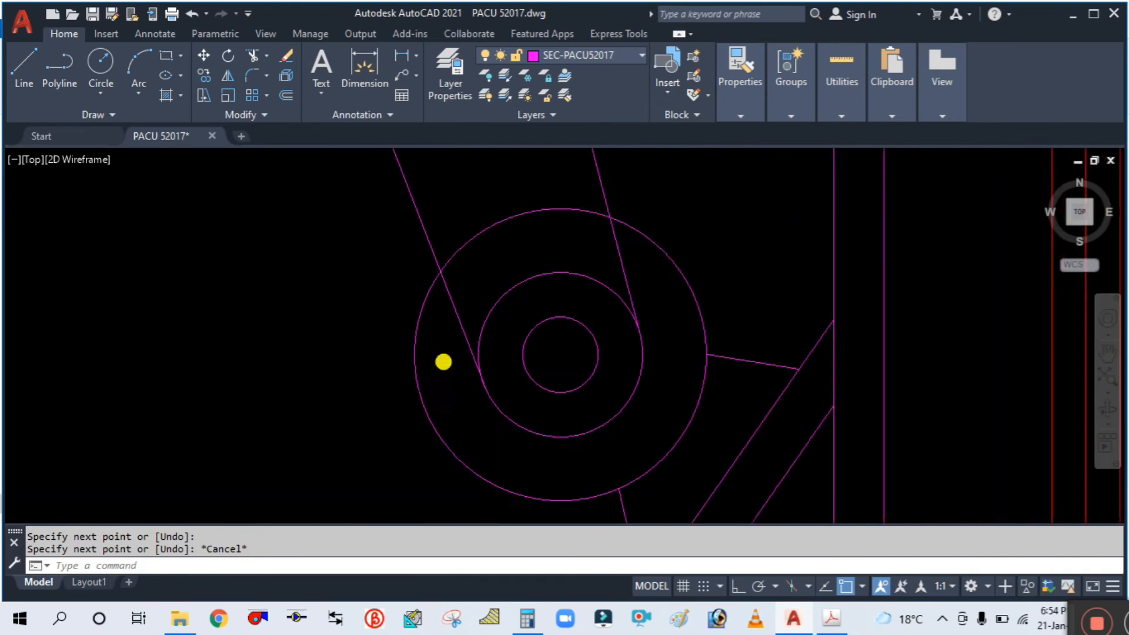
click(504, 344)
scroll(559, 491, up, 3)
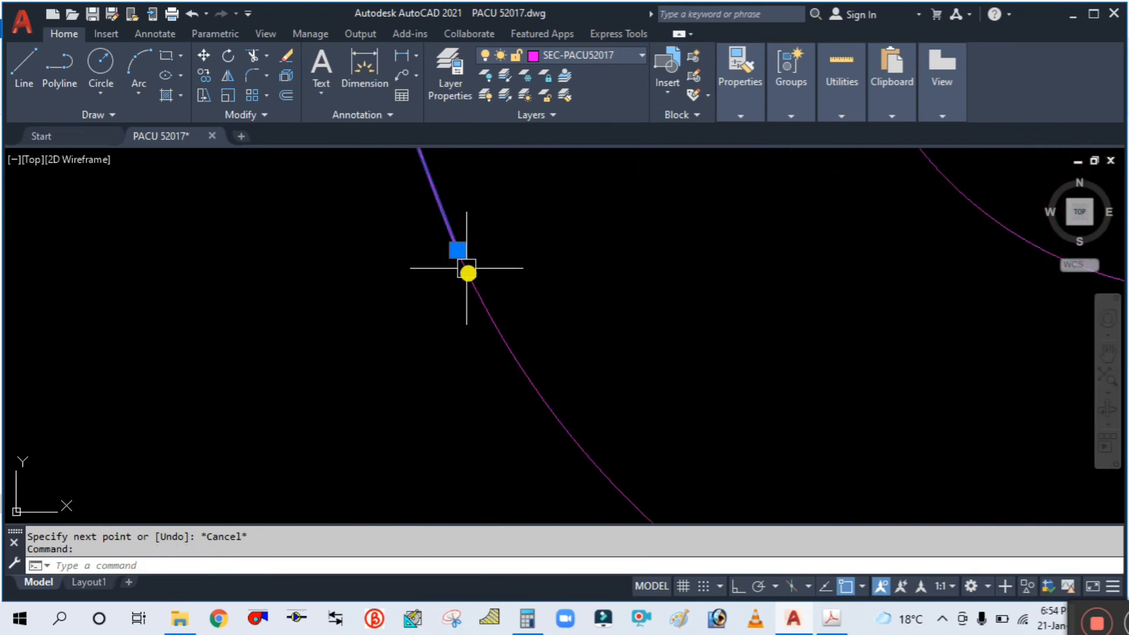
key(Escape)
scroll(436, 396, down, 5)
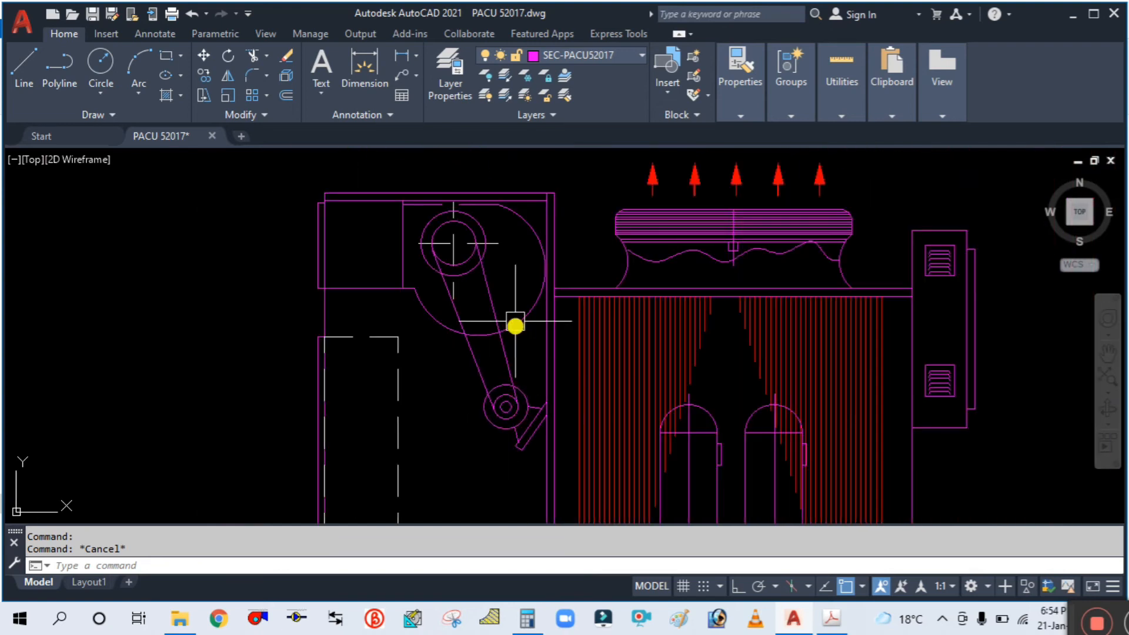
scroll(570, 325, down, 4)
scroll(524, 332, up, 4)
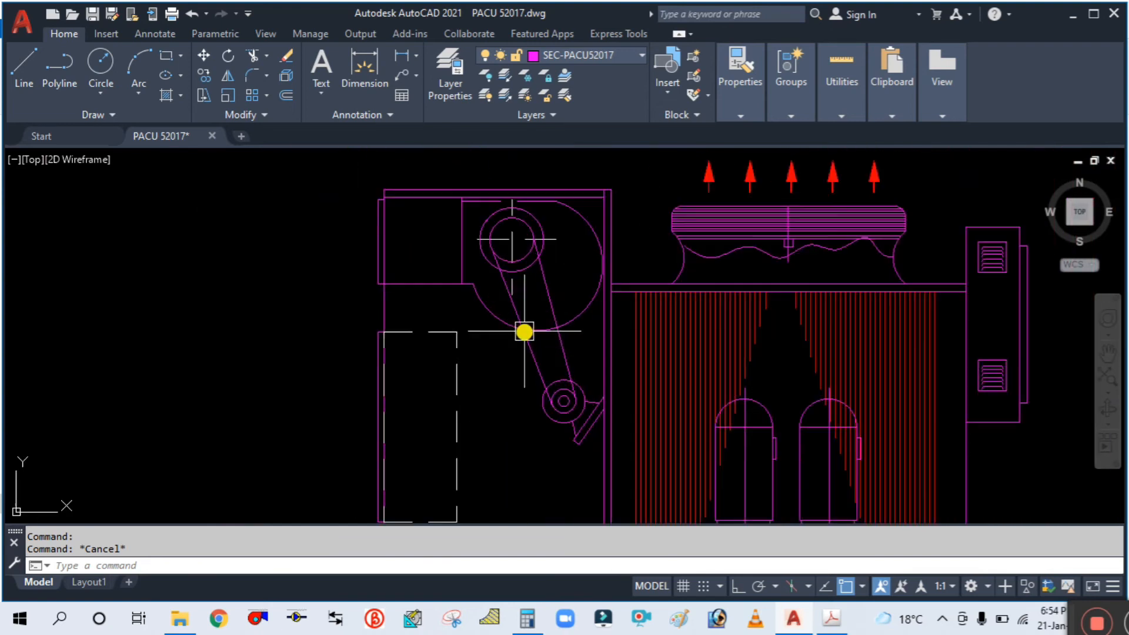
Check the PDF drawing, then set the two belt lines and the blower's curved housing to the DASHED linetype.
click(836, 626)
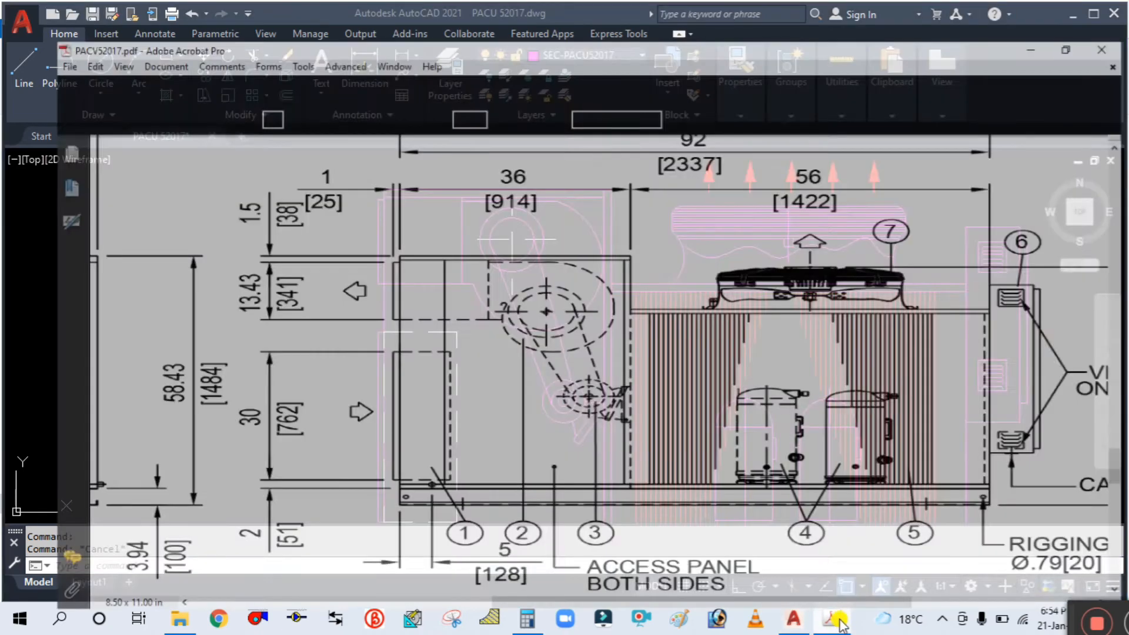
click(840, 622)
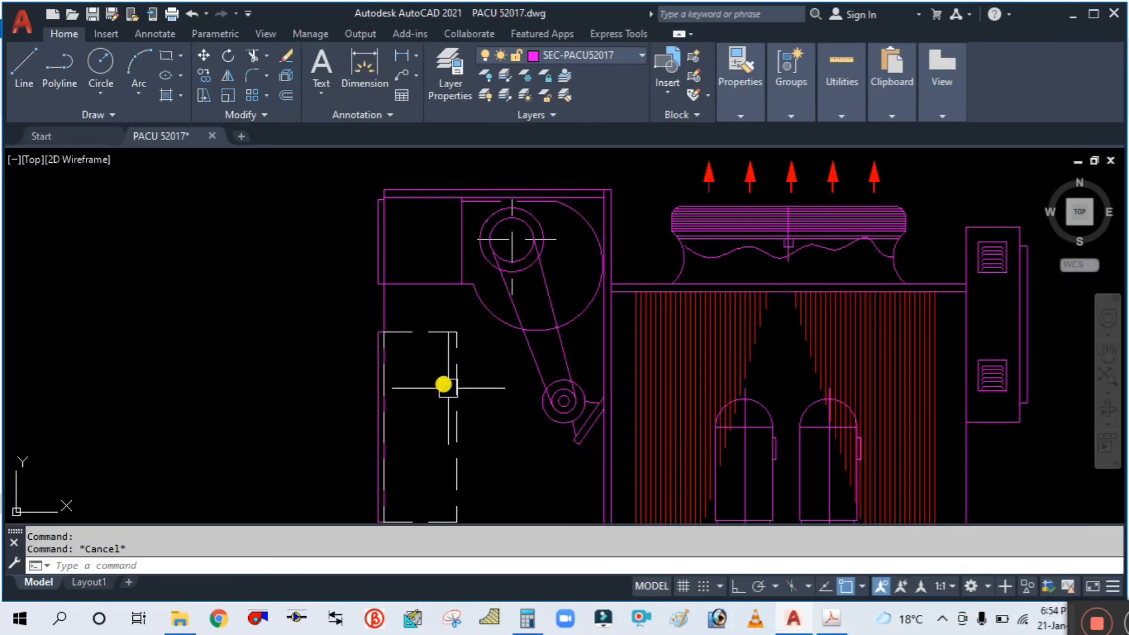
middle_drag(444, 384, 455, 351)
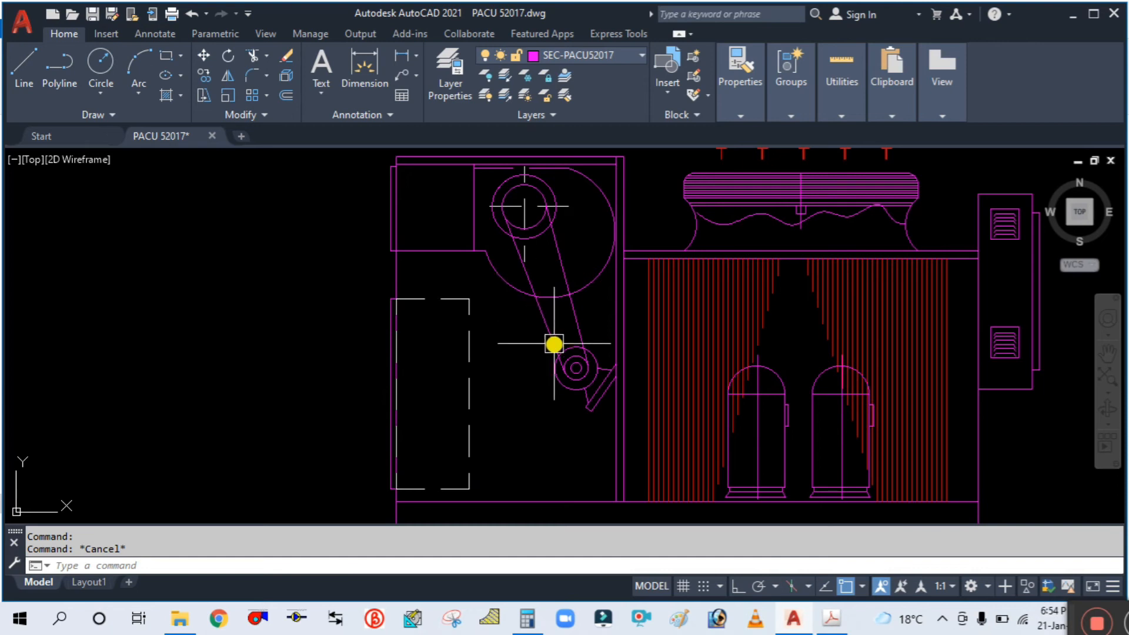
click(592, 324)
click(504, 265)
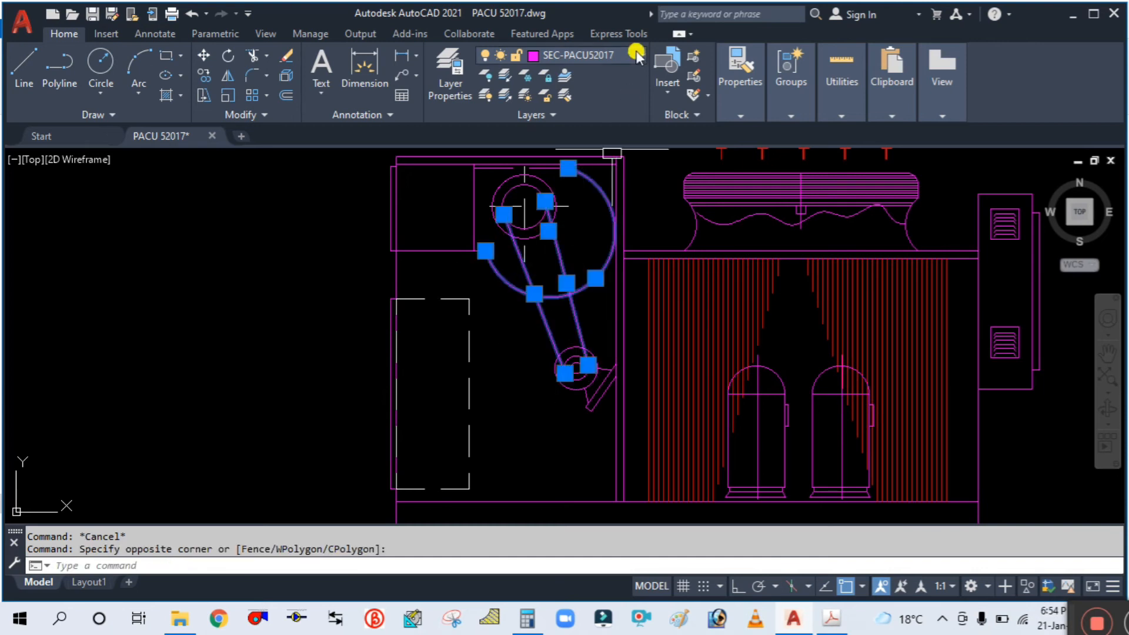
click(741, 108)
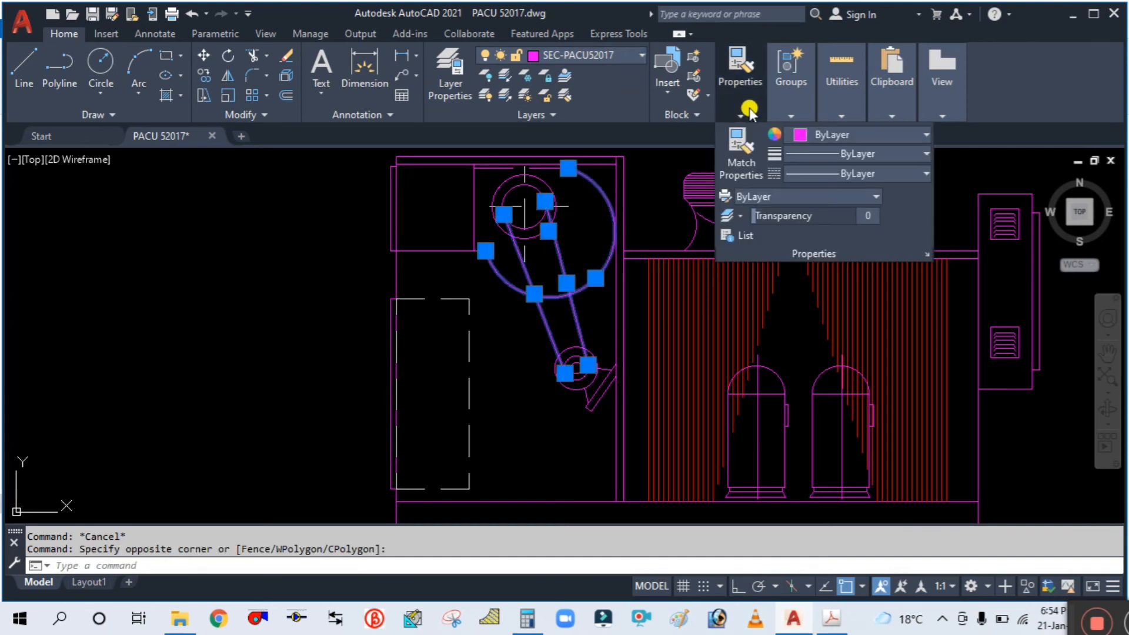
click(827, 173)
click(800, 296)
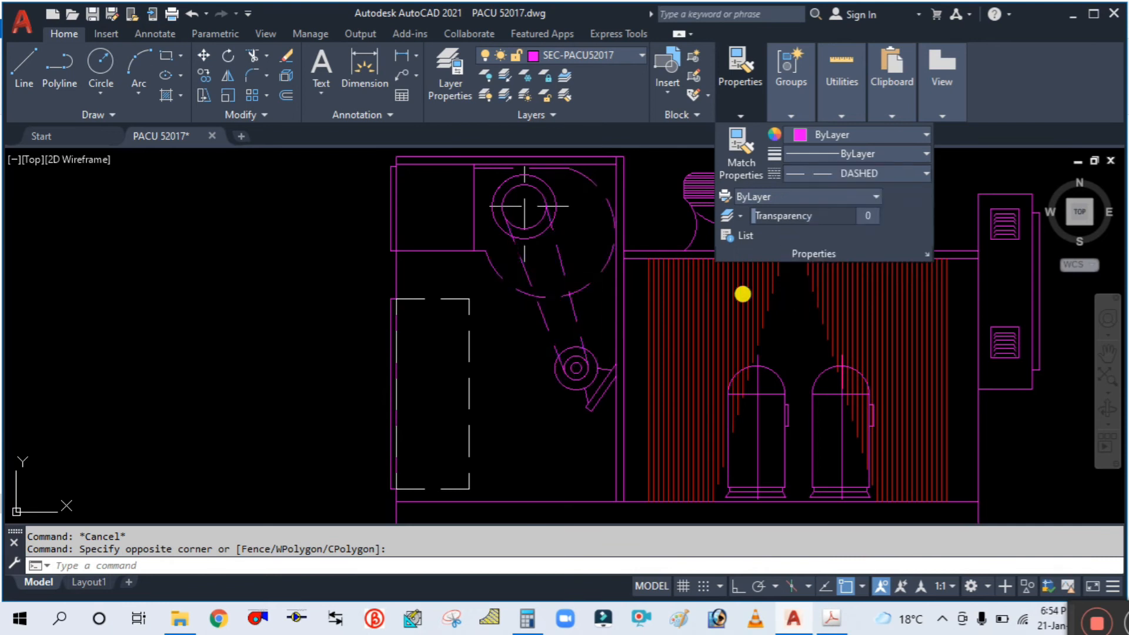
key(Escape)
Match the motor's circles to the dashed properties of the left belt line.
scroll(576, 403, up, 2)
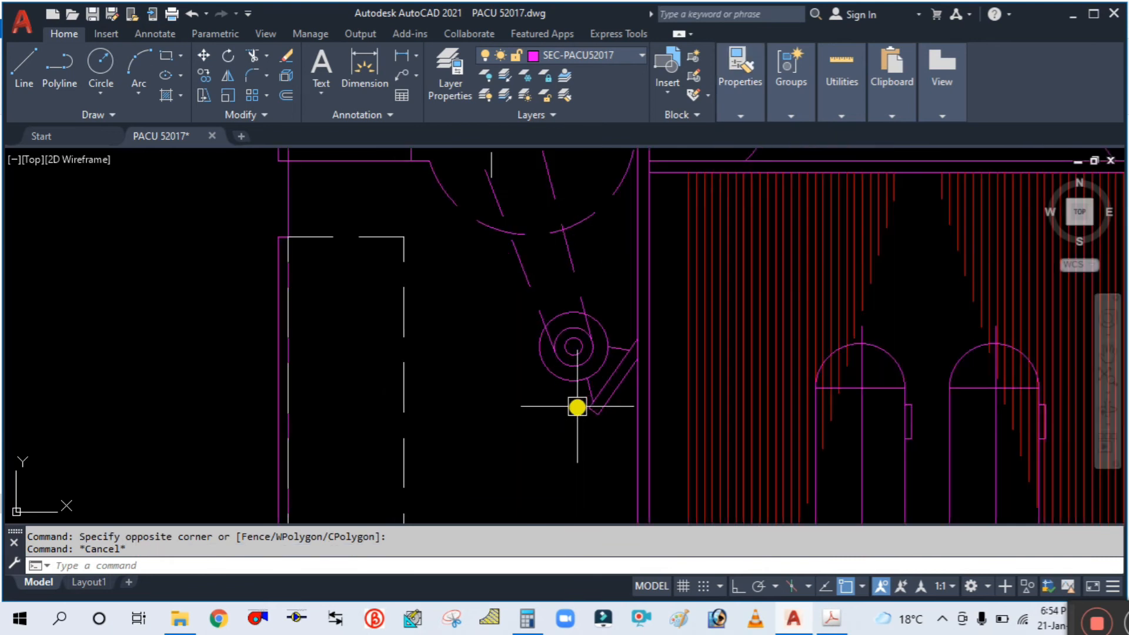
scroll(552, 385, down, 4)
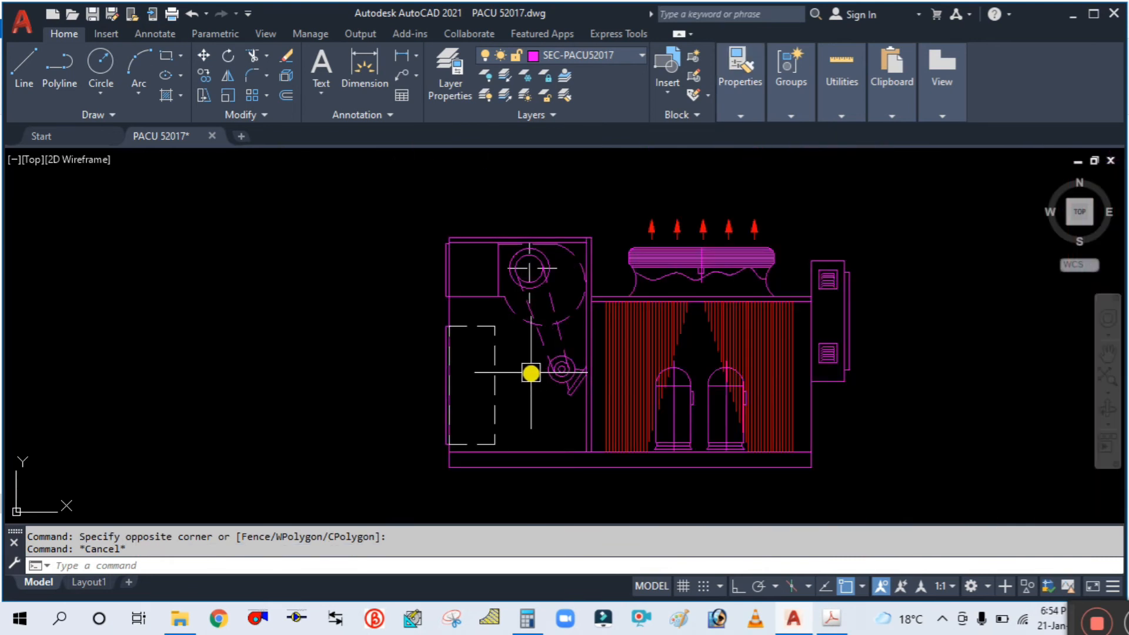
text(ma)
key(Return)
scroll(535, 365, up, 3)
click(559, 380)
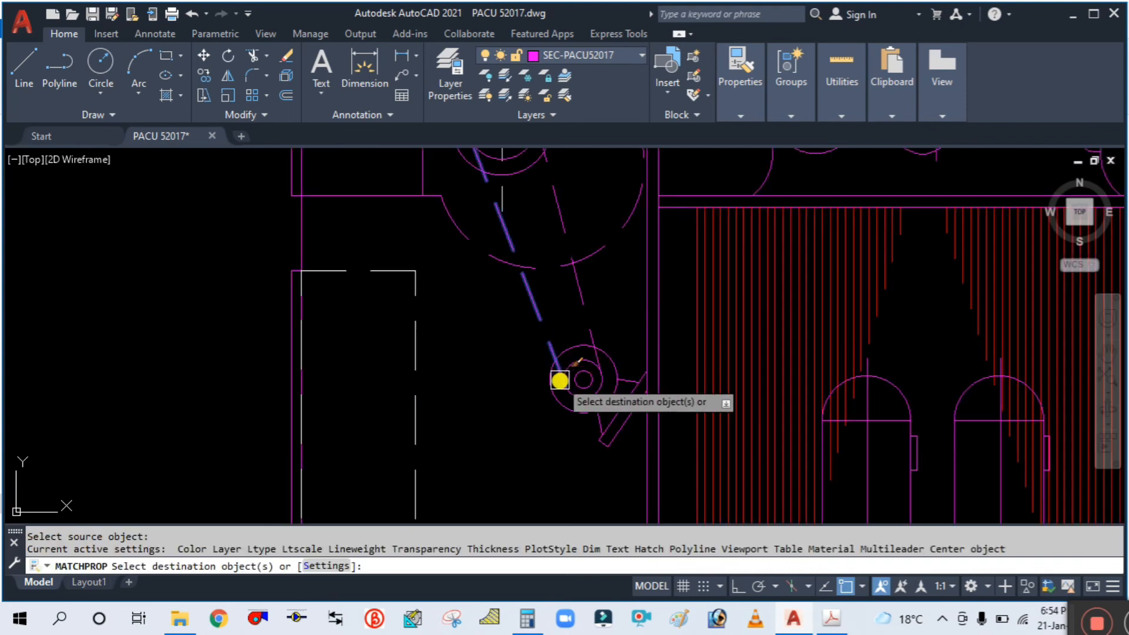
click(582, 399)
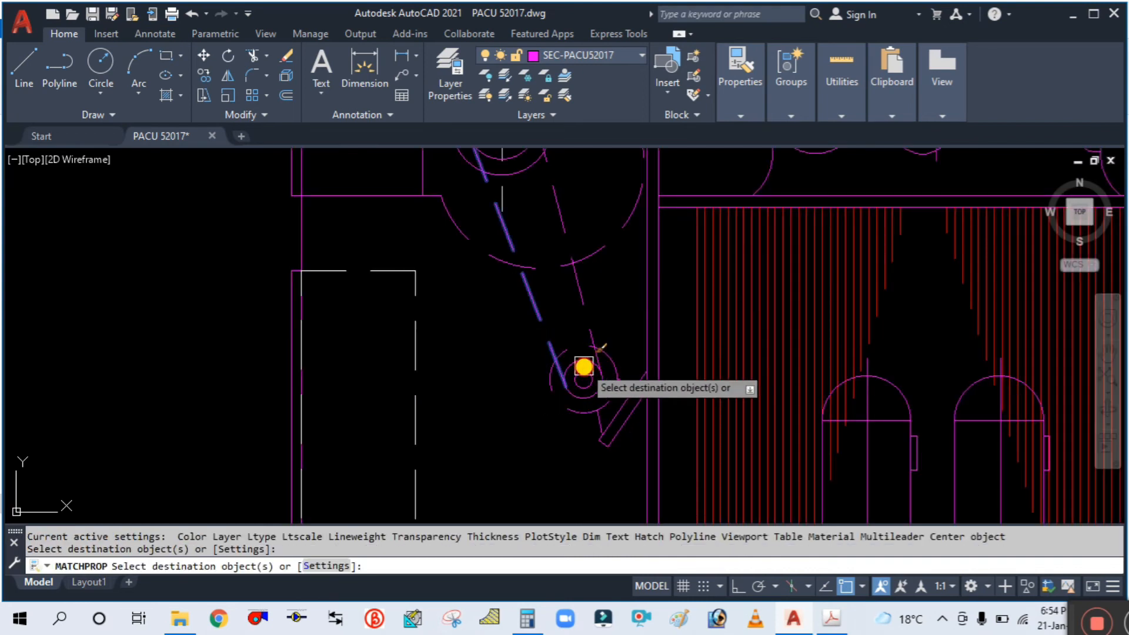
click(583, 367)
Match the blower's outer and inner circles to the same dashed belt line.
scroll(584, 367, down, 2)
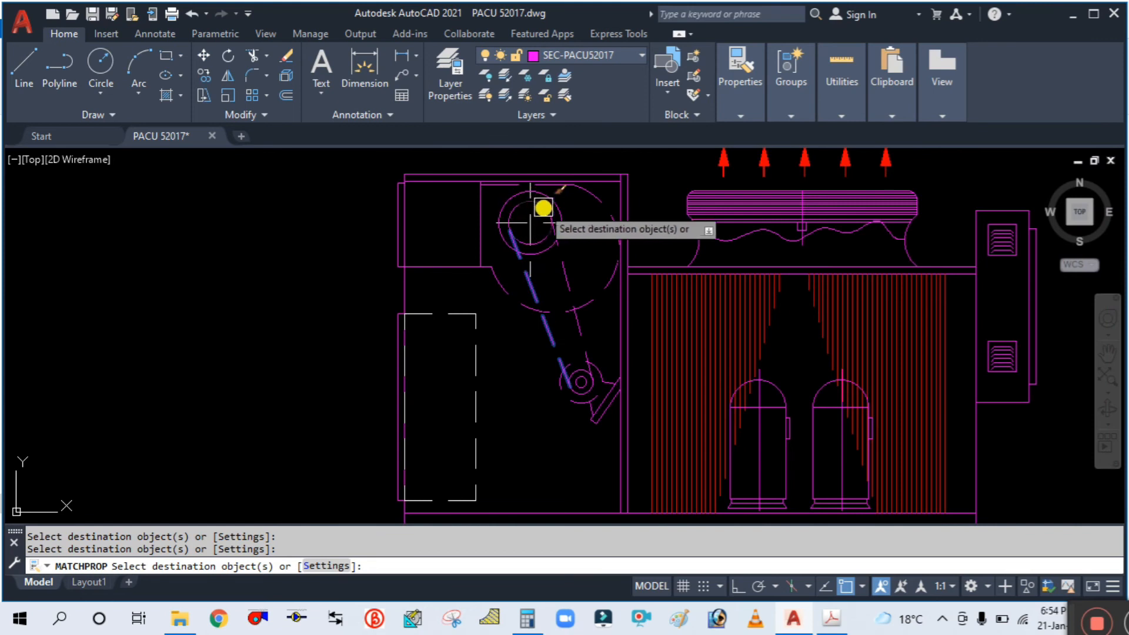
scroll(523, 223, up, 2)
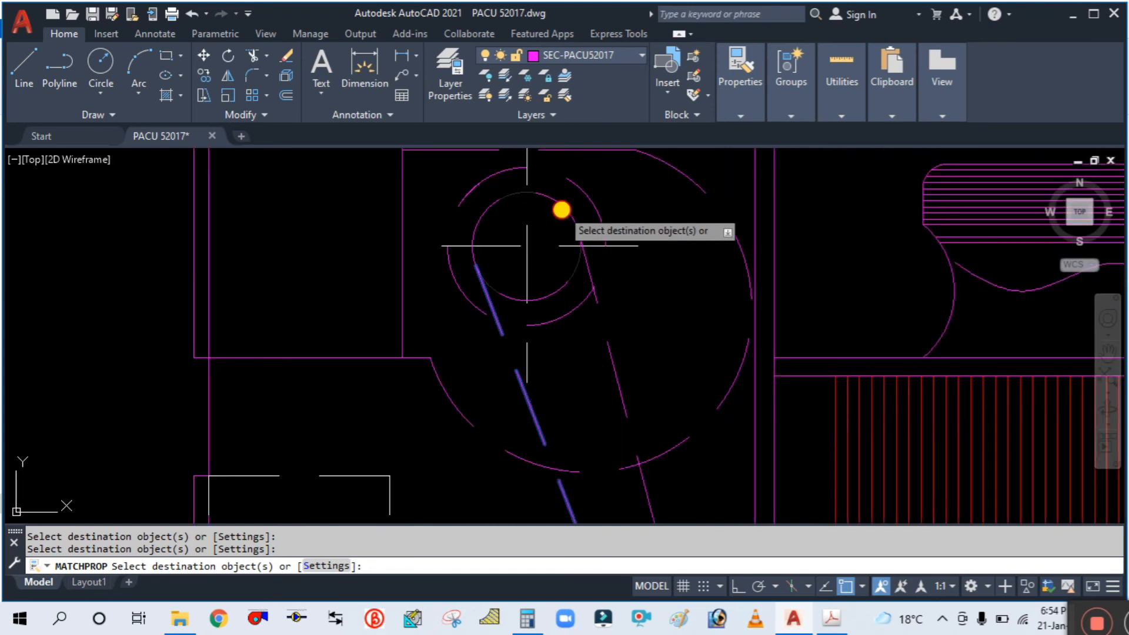
key(Escape)
scroll(524, 316, down, 5)
scroll(519, 230, up, 2)
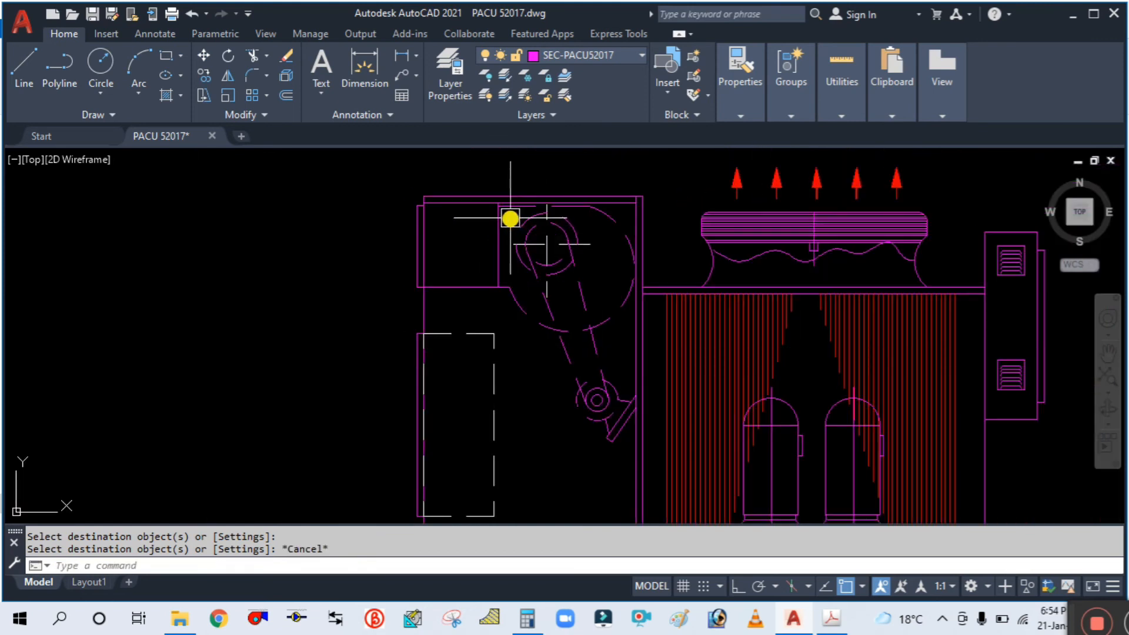
scroll(562, 354, down, 2)
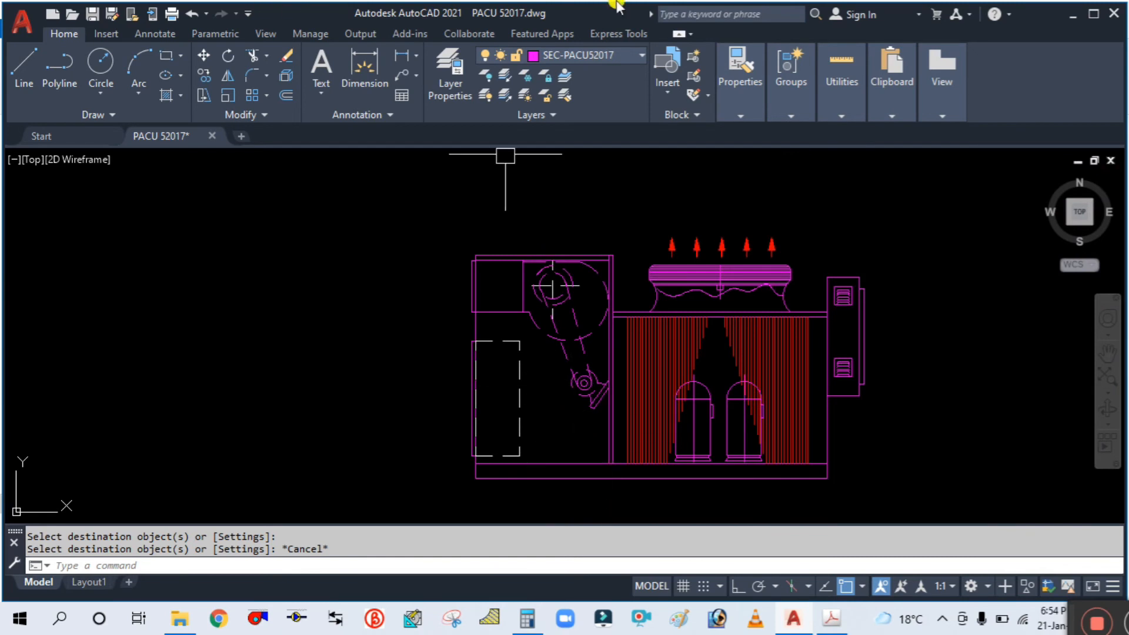
Check the airflow arrows in the PDF drawing, then copy one red fan arrow to the empty area left of the unit.
scroll(340, 296, down, 4)
middle_drag(423, 367, 495, 408)
scroll(476, 399, up, 4)
click(829, 621)
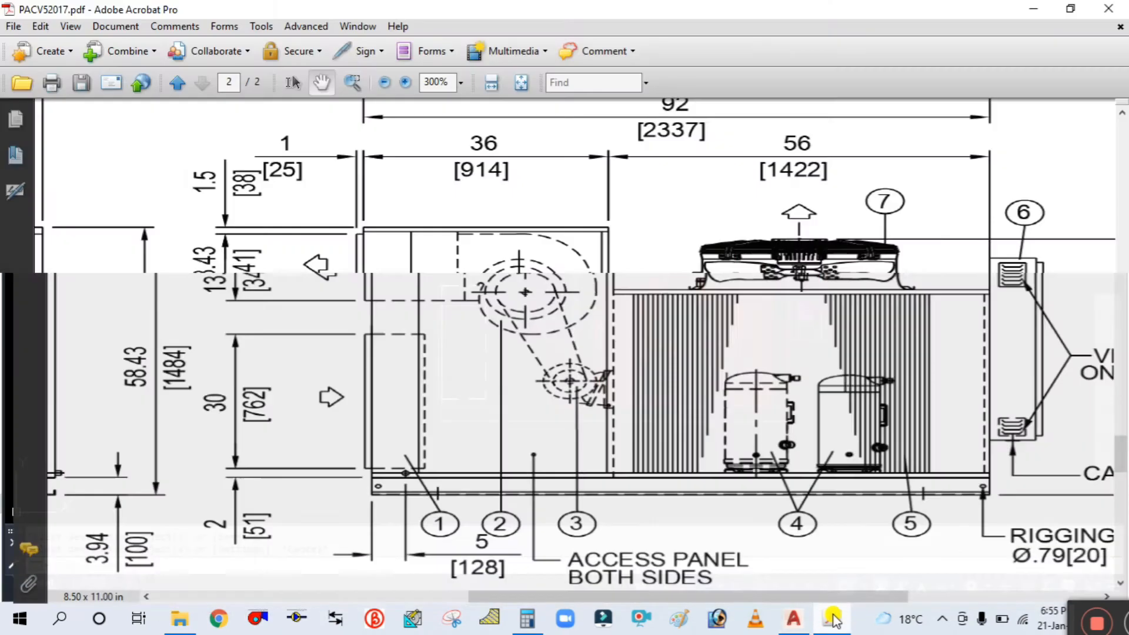
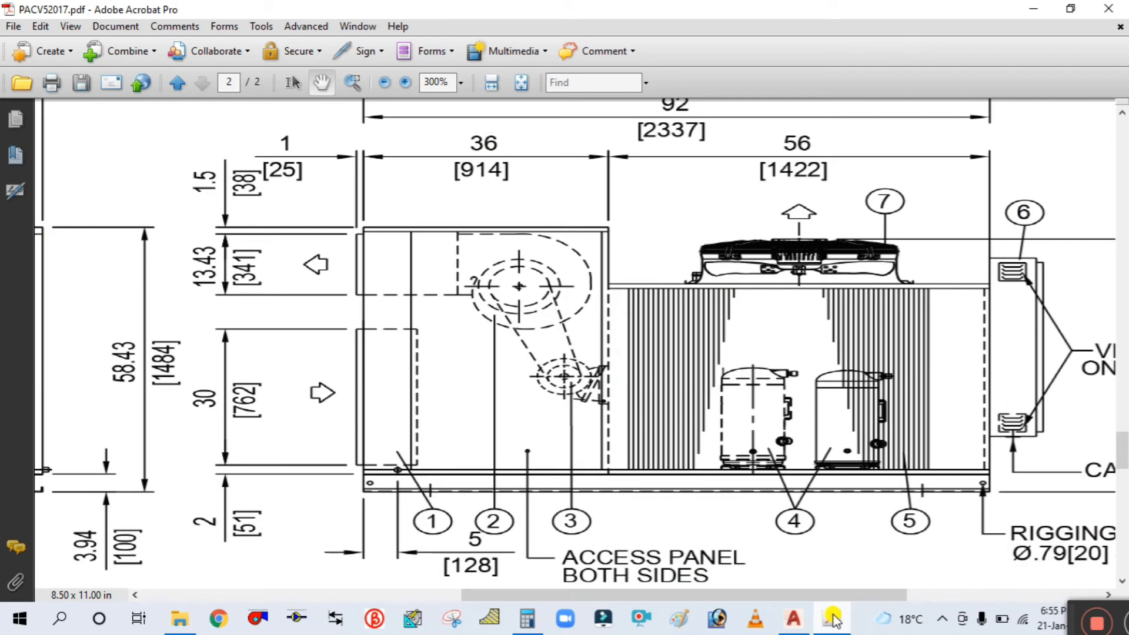
click(833, 619)
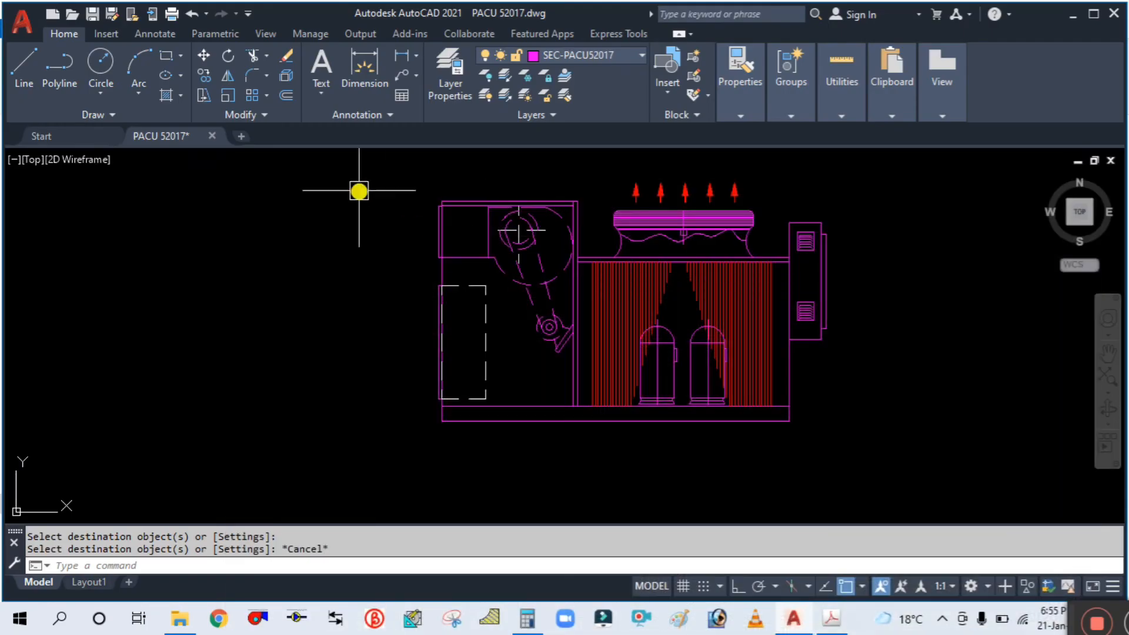
text(c)
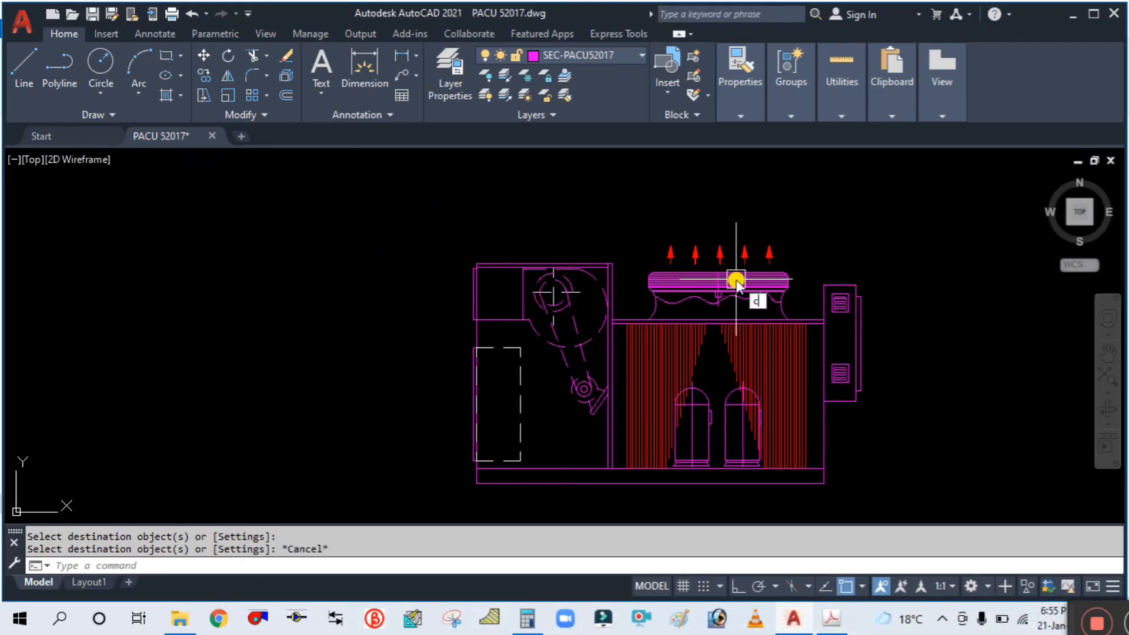
text(o)
key(Return)
click(694, 248)
key(Return)
click(722, 219)
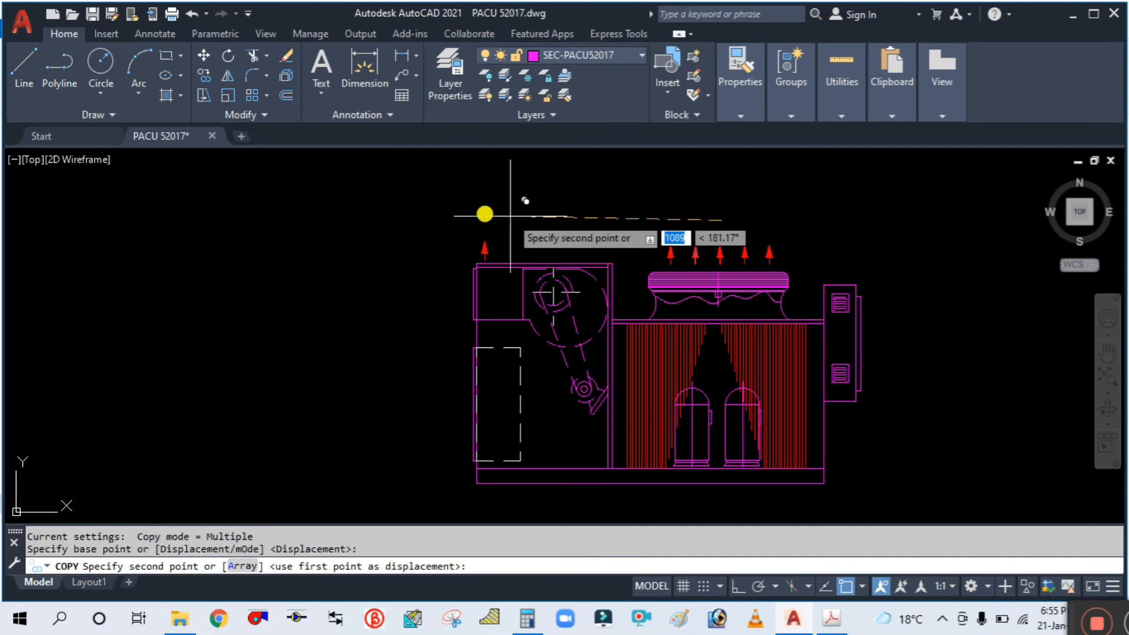
click(399, 215)
key(Escape)
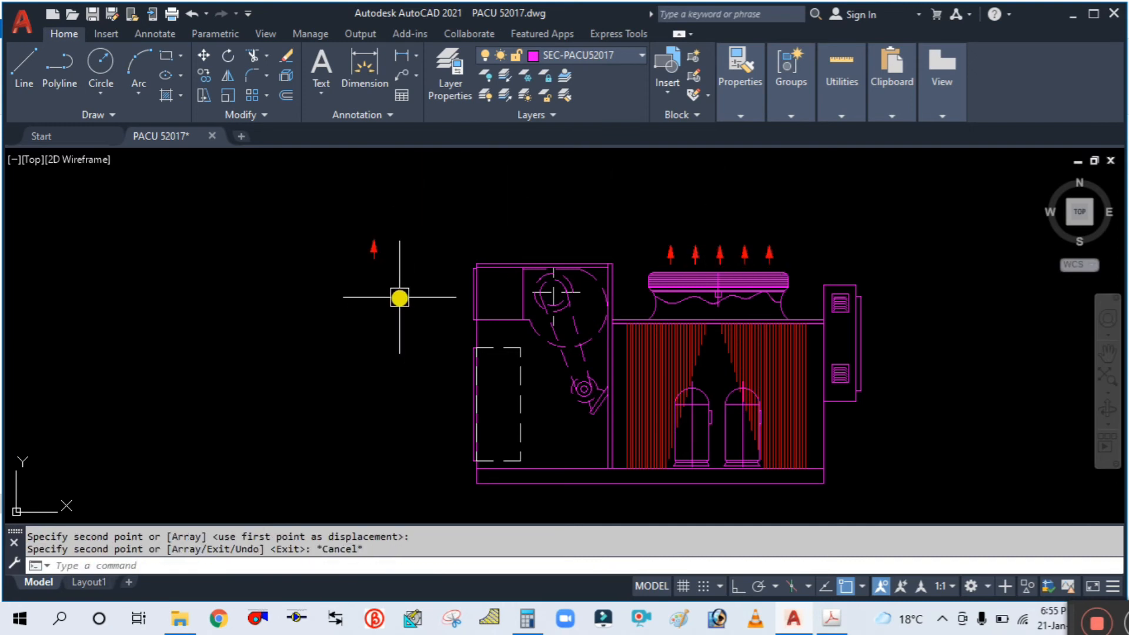
Turn on Ortho mode and rotate the copied red arrow so that it points left, away from the unit.
click(738, 586)
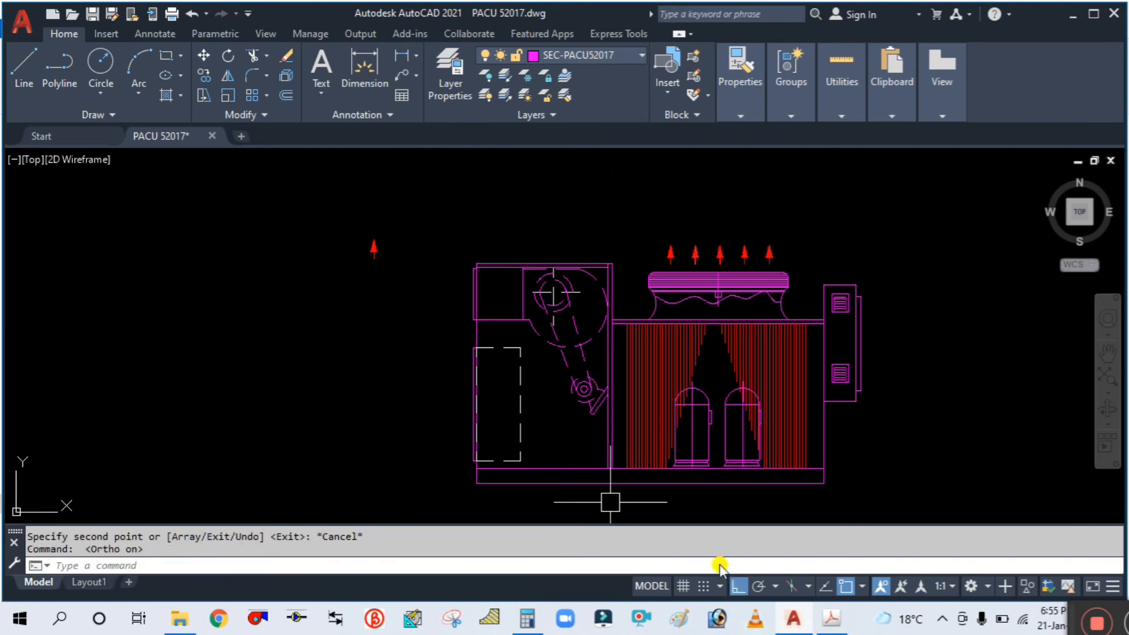
text(ro)
key(Return)
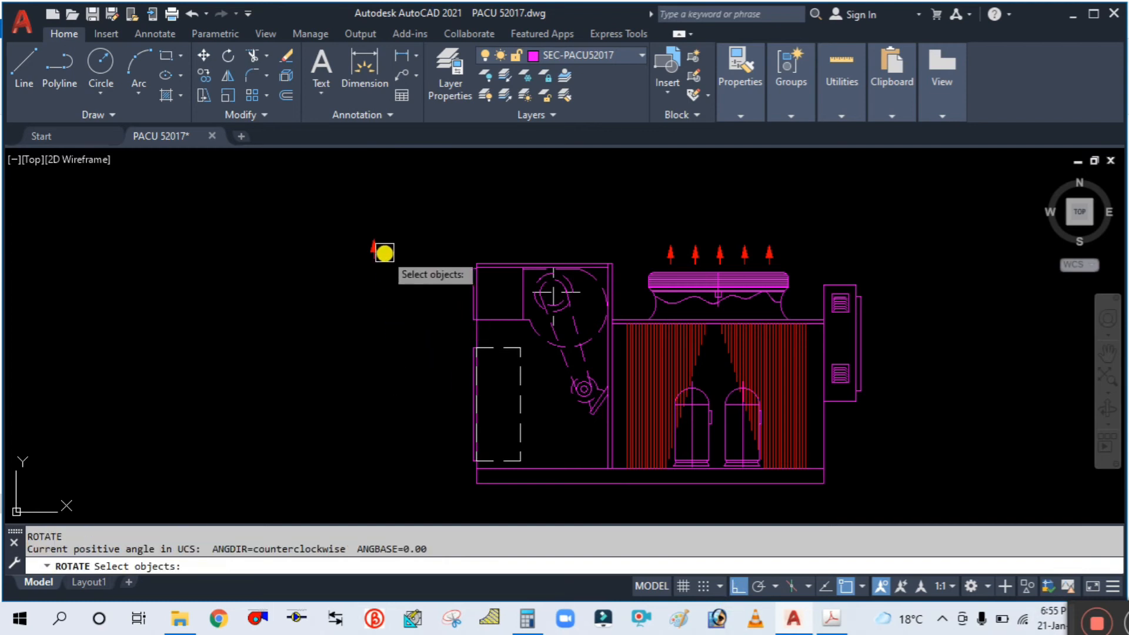
click(374, 248)
key(Return)
click(414, 295)
Move the rotated arrow straight up to the height of the unit's top edge.
scroll(368, 361, up, 2)
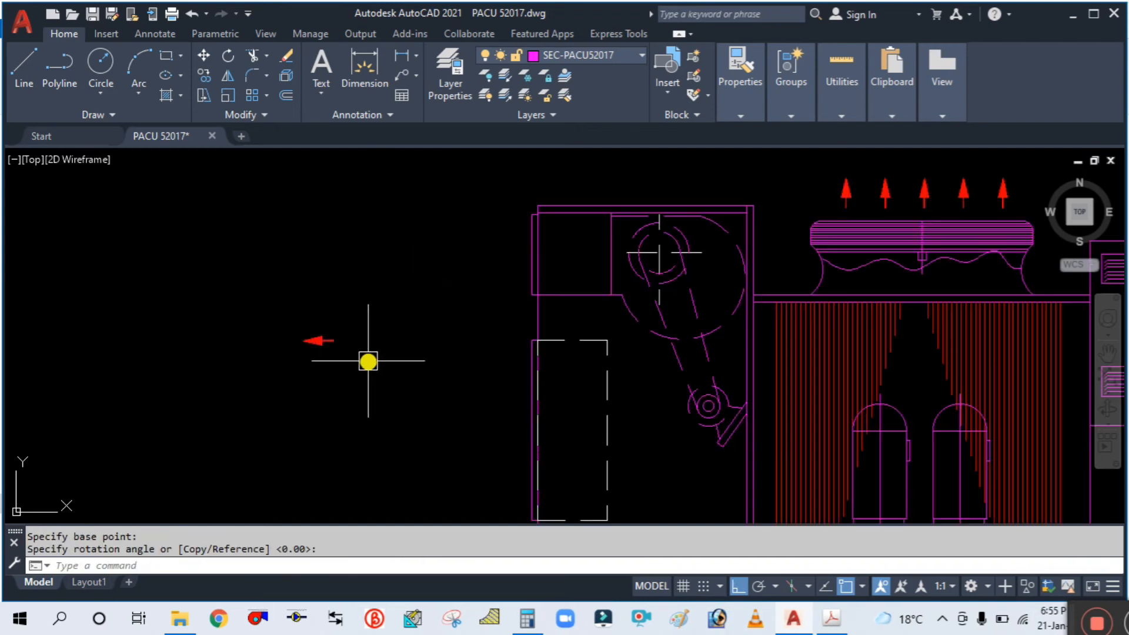
text(m)
key(Return)
click(326, 341)
key(Return)
click(386, 446)
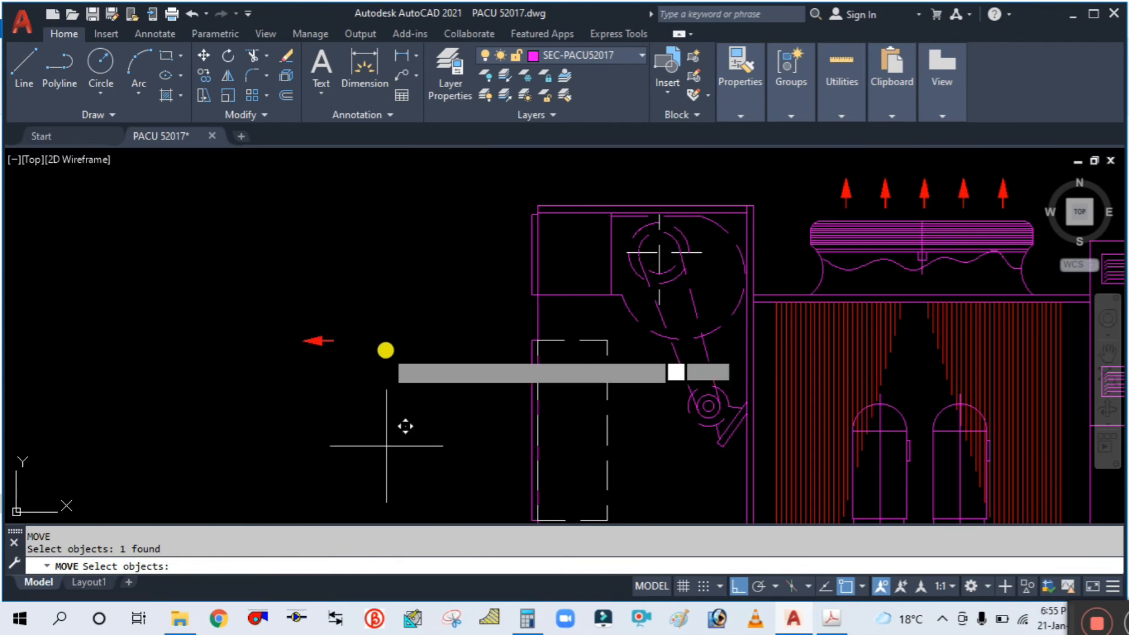
click(384, 316)
Move the arrow horizontally to just outside the upper opening on the unit's left side.
key(Return)
click(315, 211)
key(Return)
click(246, 290)
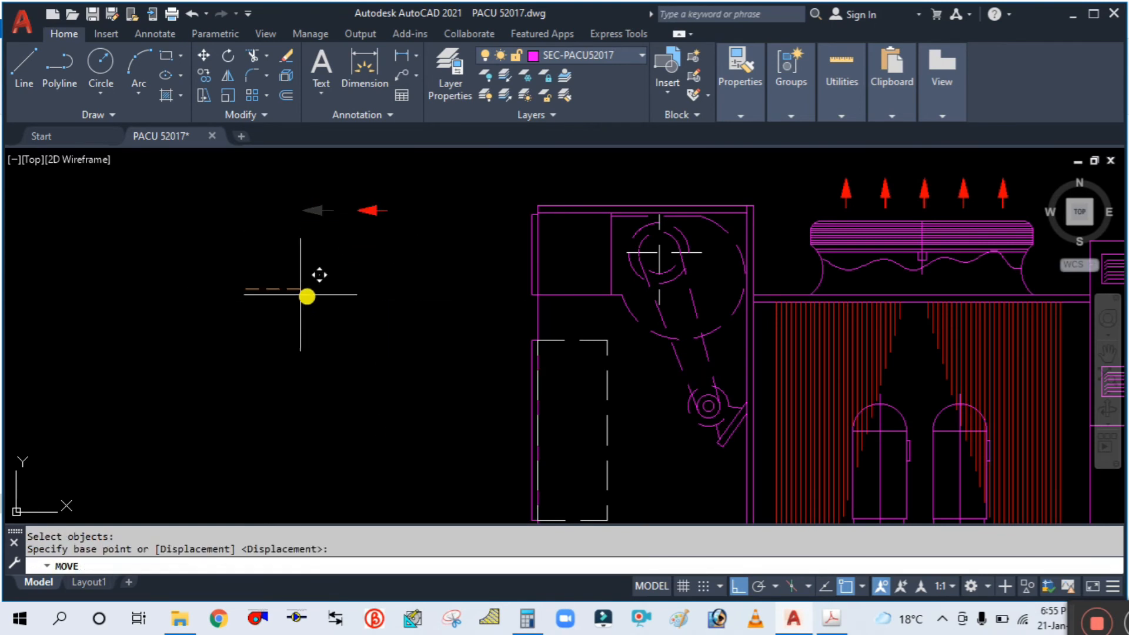
click(399, 296)
Nudge the arrow down and slightly closer to the upper-left opening.
key(Return)
click(471, 209)
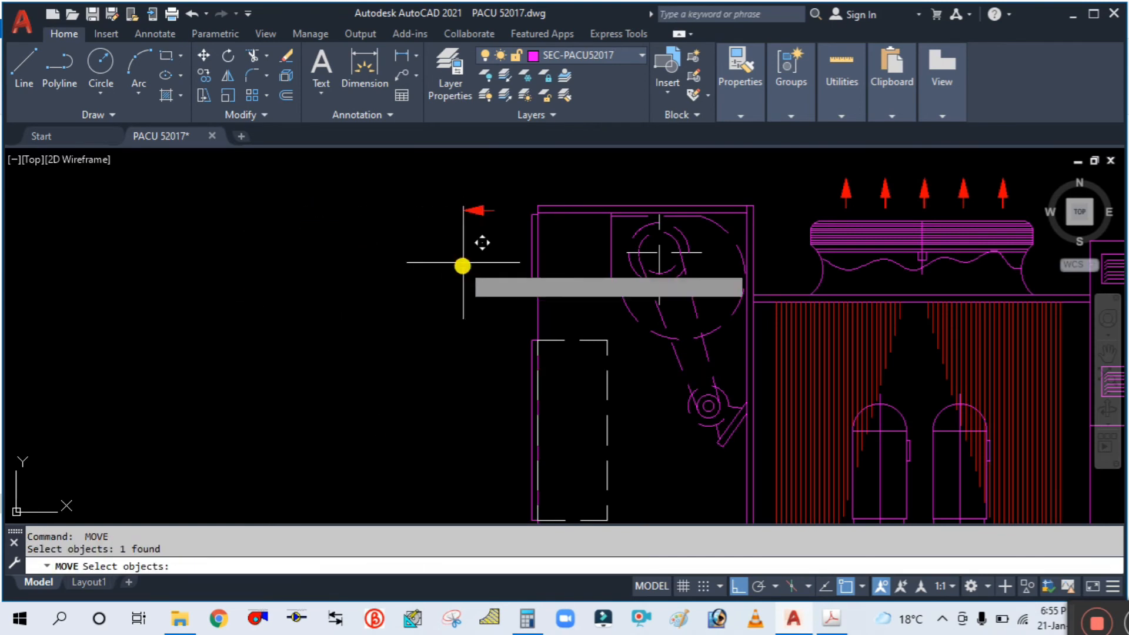
key(Return)
click(462, 263)
click(462, 276)
key(Return)
click(478, 223)
key(Return)
click(435, 275)
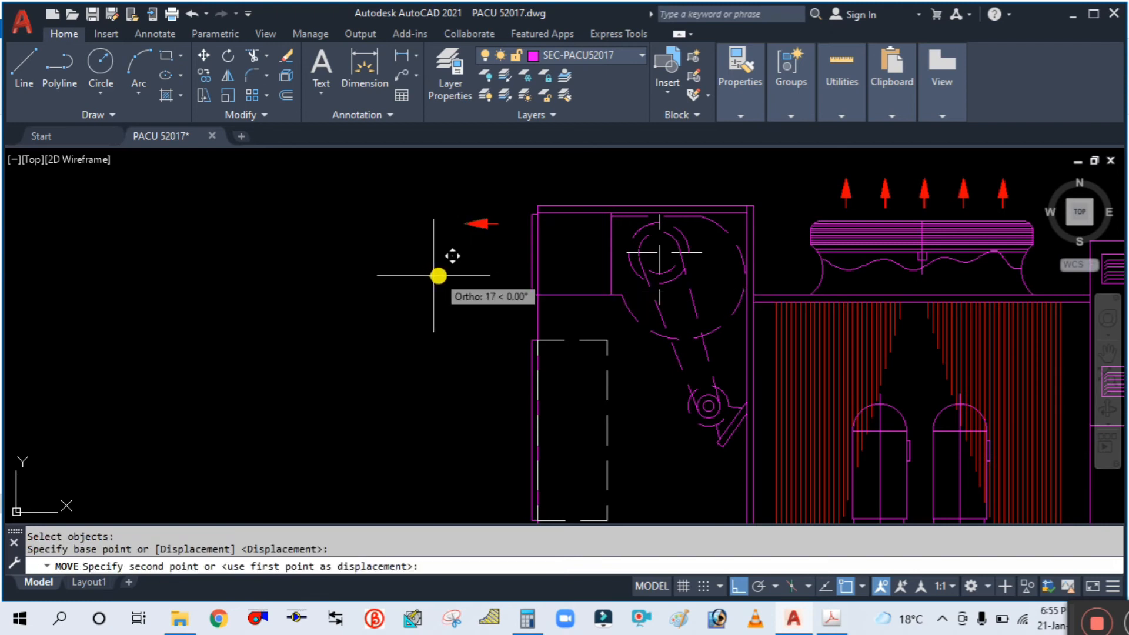
key(Escape)
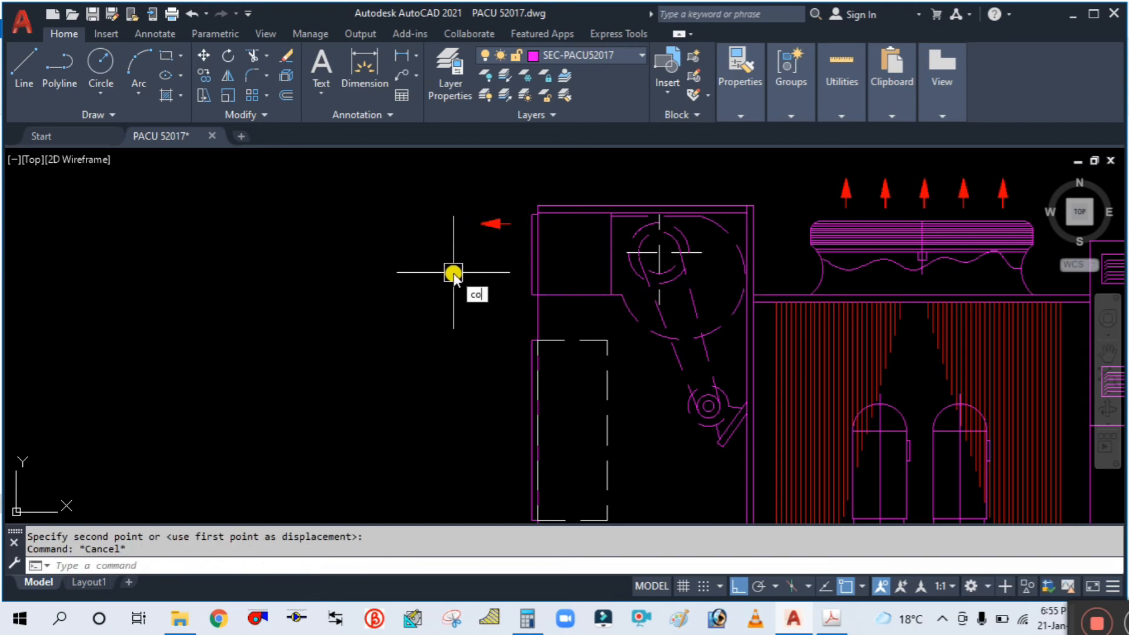
Copy the arrow twice straight down to form a column of three beside the upper-left opening.
text(co)
key(Return)
click(483, 224)
key(Return)
click(466, 259)
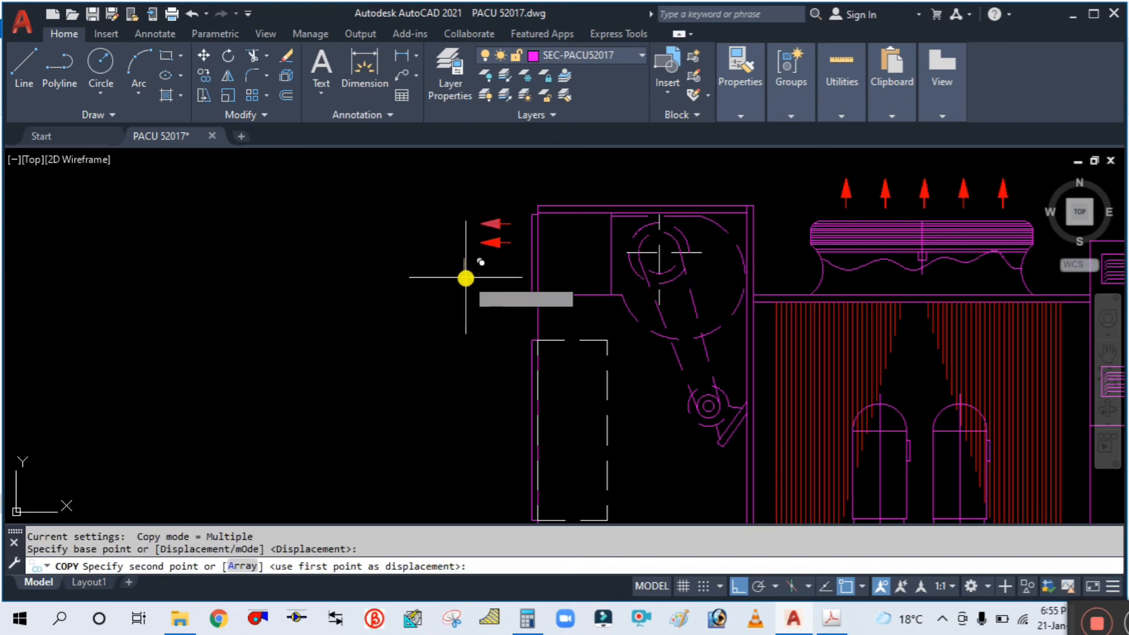
click(466, 279)
click(465, 303)
key(Escape)
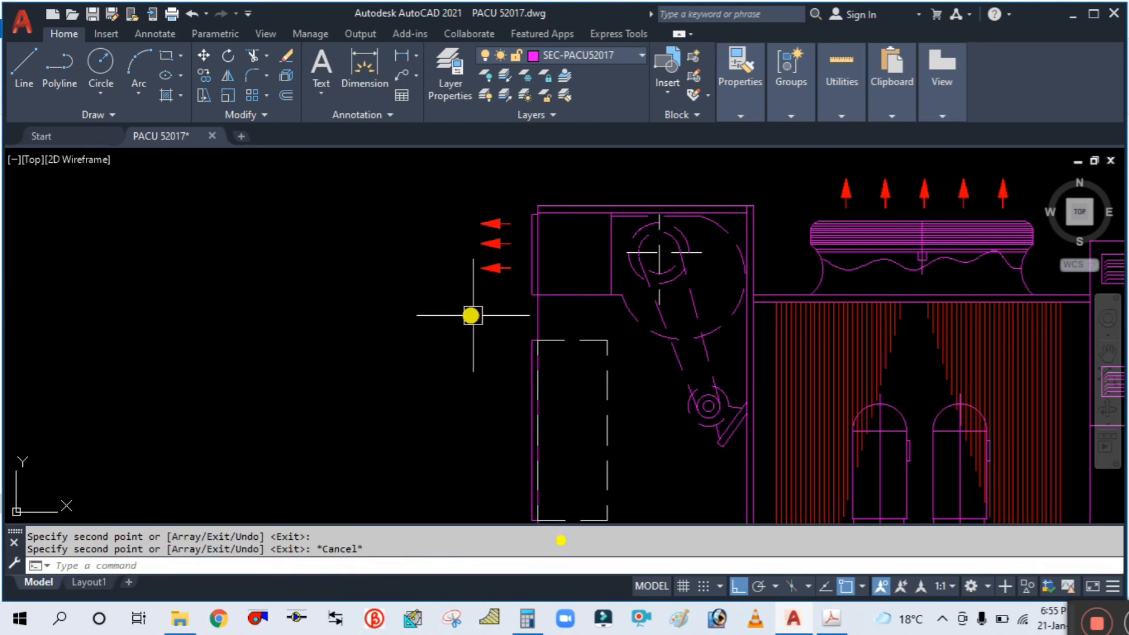
Move the three arrows down slightly to centre them on the height of the upper-left opening.
text(m)
key(Return)
click(481, 307)
click(429, 191)
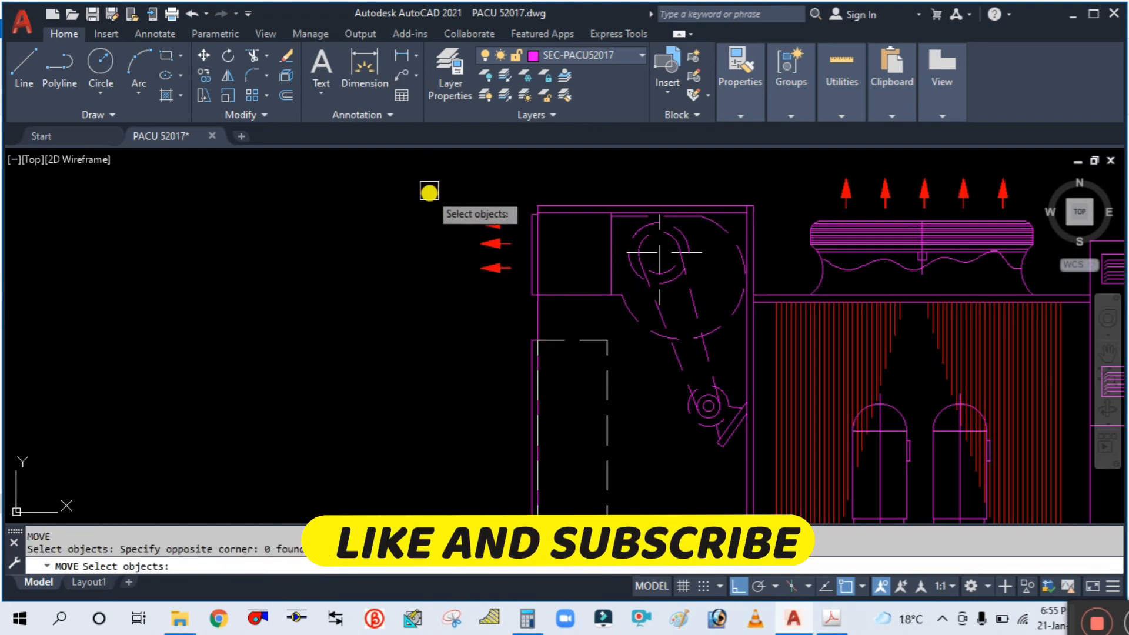
click(496, 330)
click(459, 203)
key(Return)
click(423, 271)
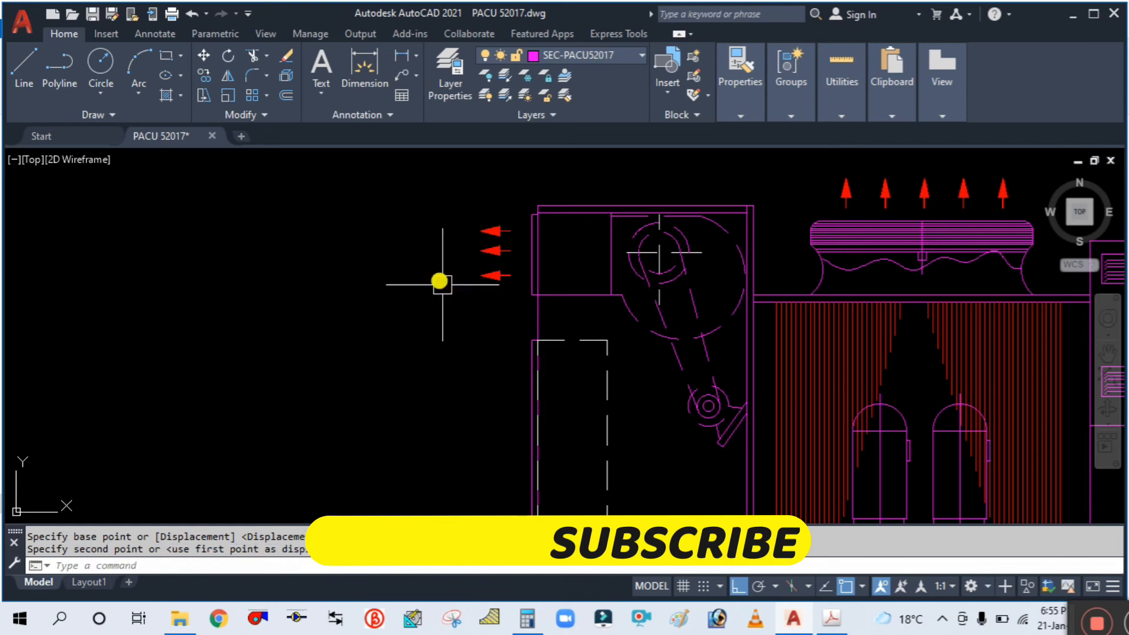
Move the three arrows slightly right, closer to the upper-left opening.
key(space)
click(499, 320)
click(455, 210)
key(space)
click(416, 276)
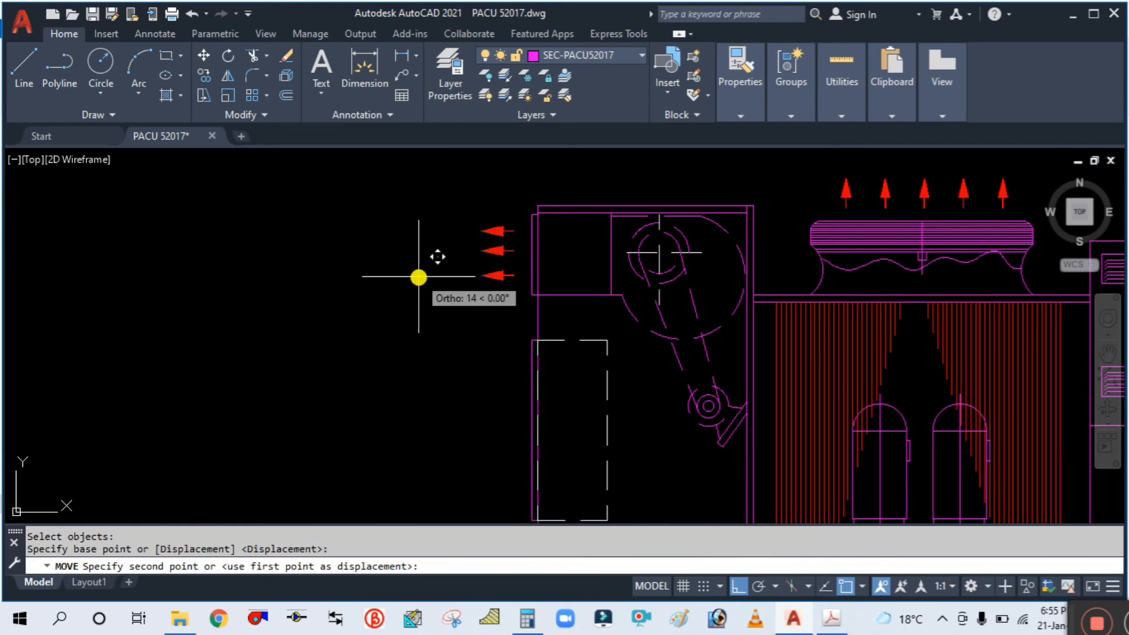
click(420, 277)
Change the colour of the three left-pointing arrows to green.
click(528, 320)
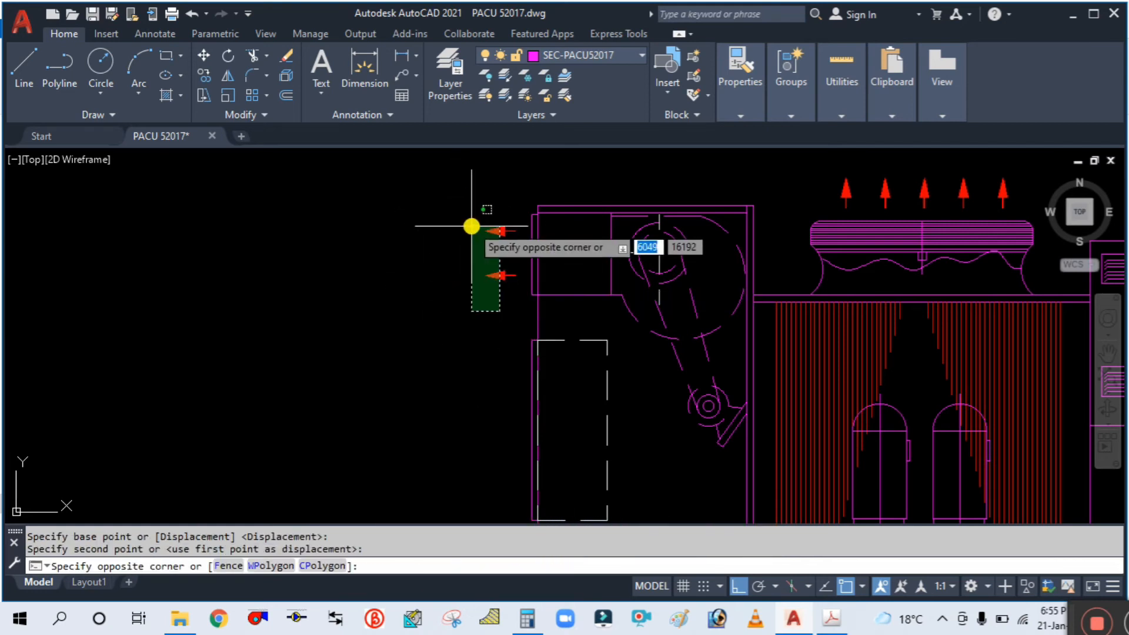
click(469, 222)
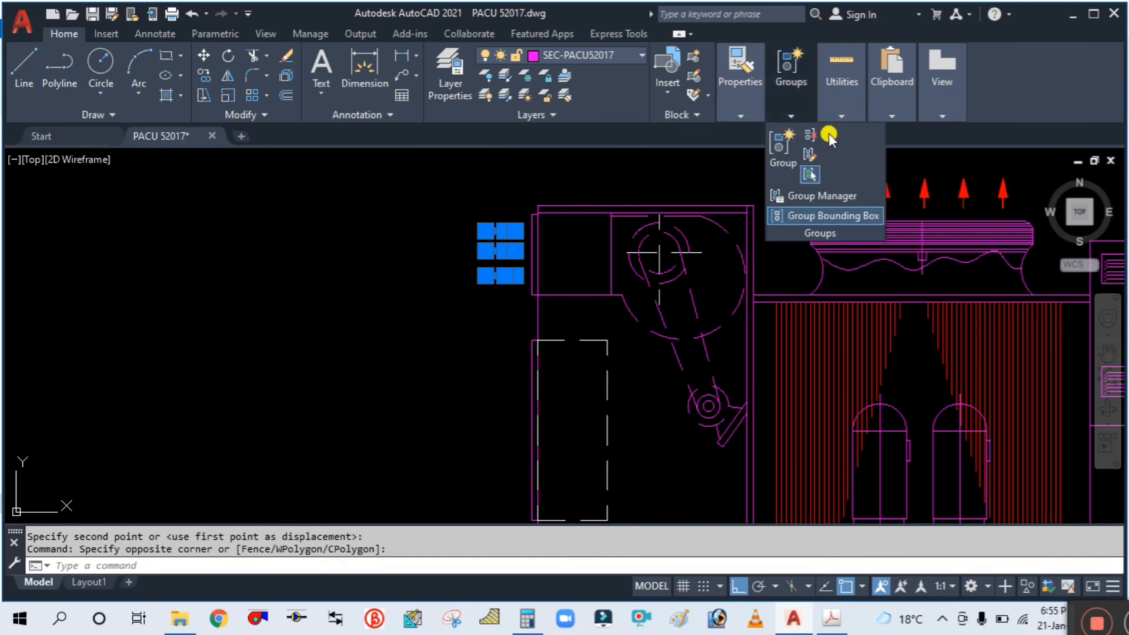
mouse_move(737, 94)
click(806, 134)
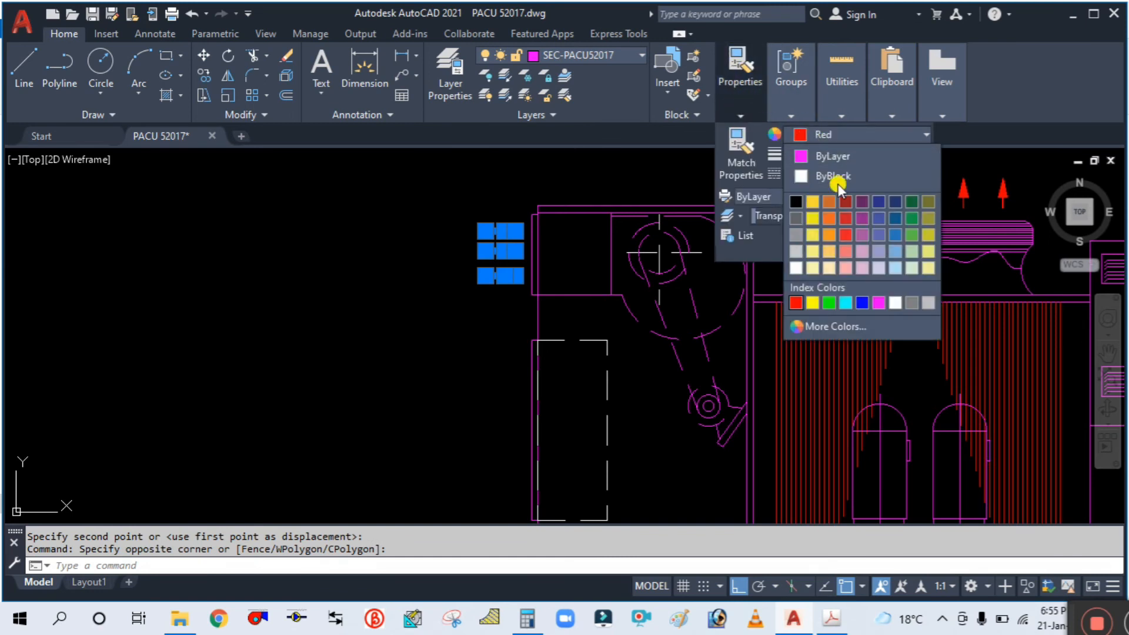
click(824, 302)
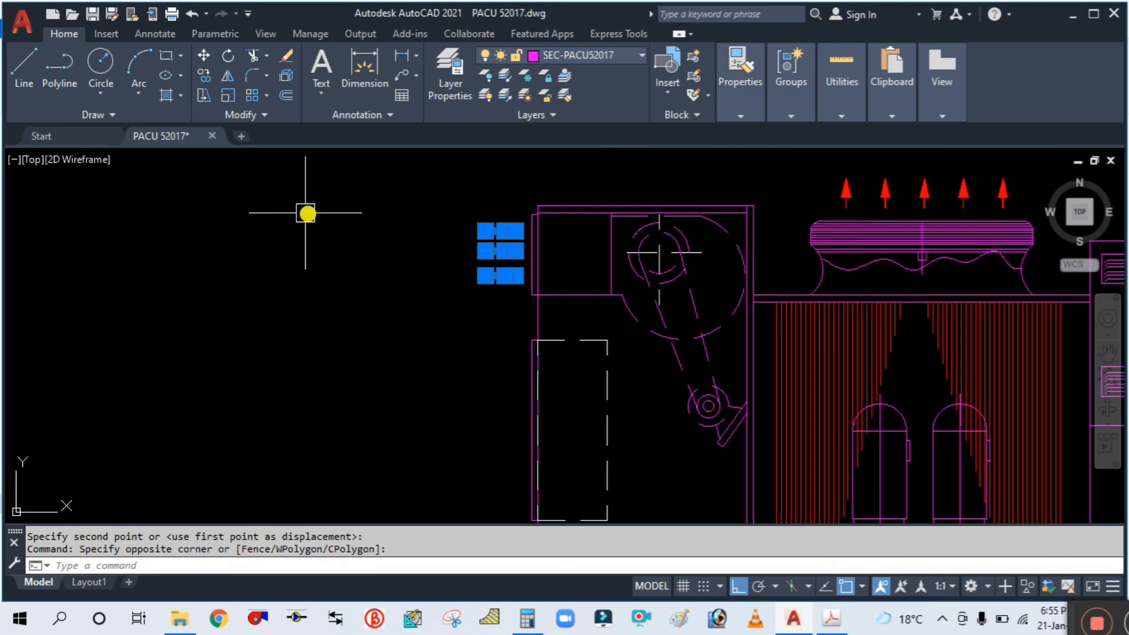
key(Escape)
Copy the three green arrows straight down beside the dashed lower-left opening.
scroll(359, 259, down, 4)
middle_drag(385, 295, 399, 283)
text(c)
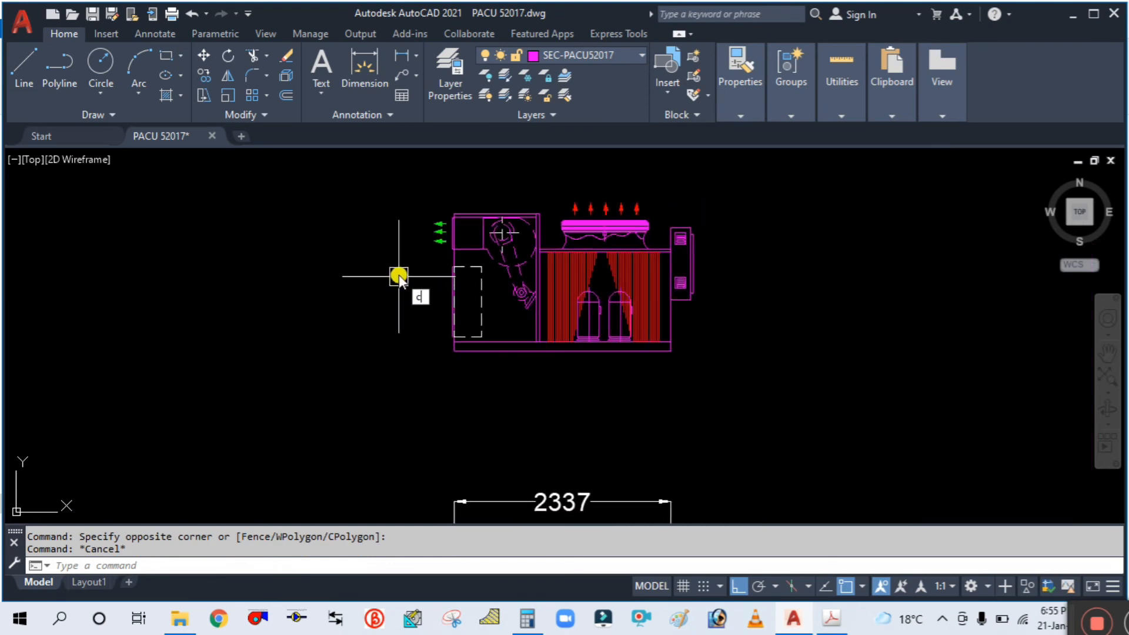
text(o)
key(Return)
scroll(429, 203, up, 3)
click(453, 298)
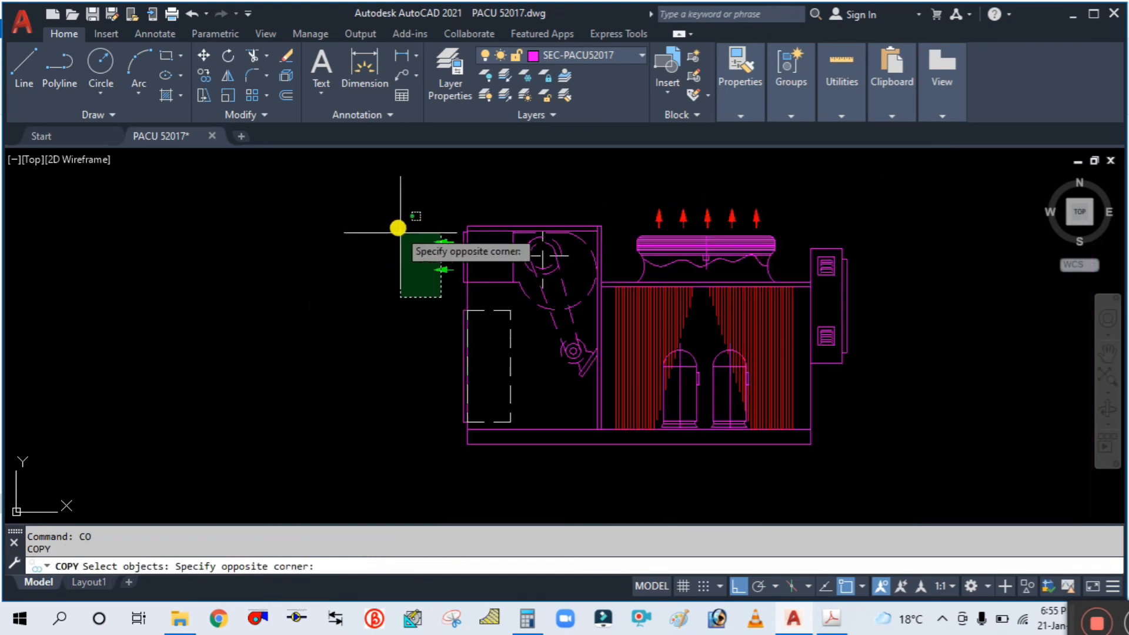
click(372, 235)
key(Return)
click(368, 244)
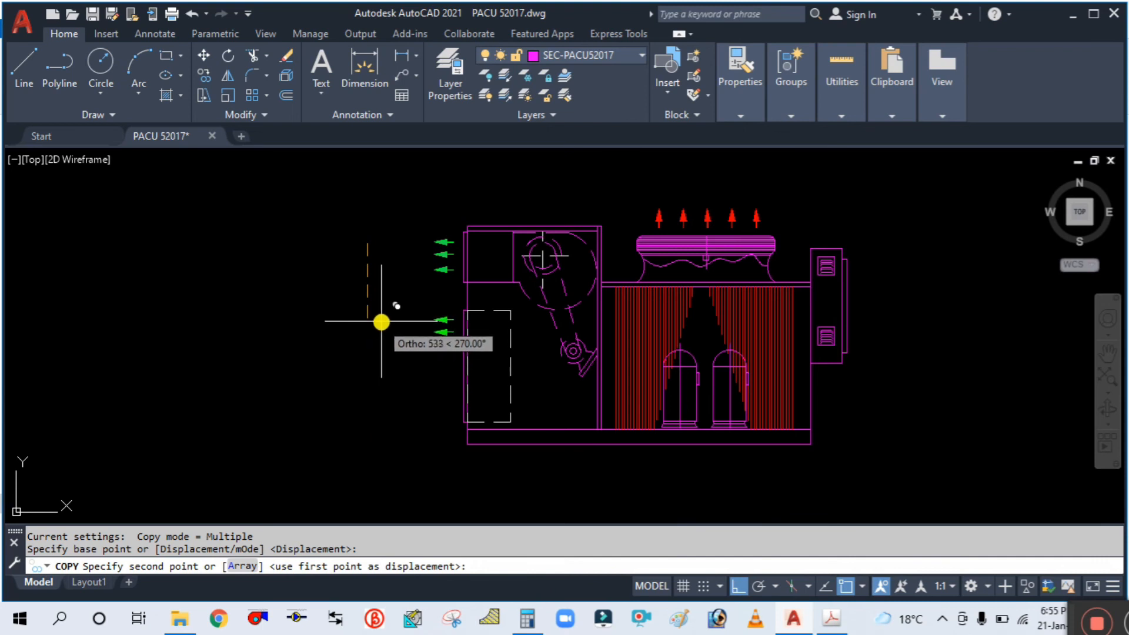
click(381, 321)
key(Escape)
scroll(444, 361, up, 5)
scroll(413, 355, down, 2)
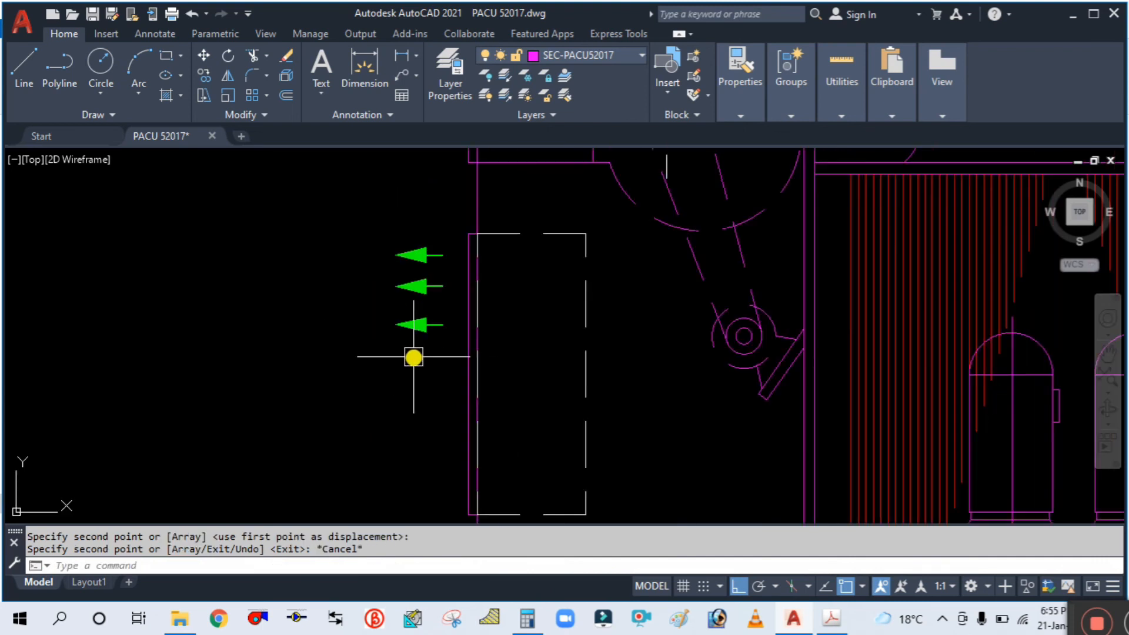
Try to mirror the three lower green arrows about a vertical line while keeping the originals.
scroll(411, 361, down, 2)
text(mi)
key(Return)
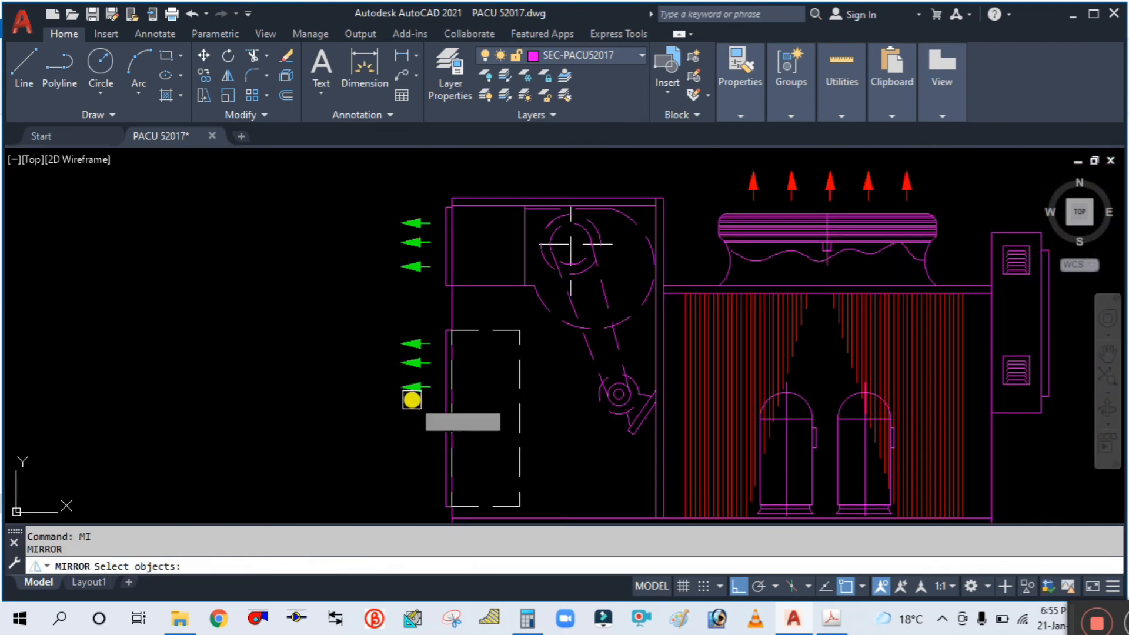
scroll(411, 397, up, 3)
click(415, 402)
click(337, 260)
key(Return)
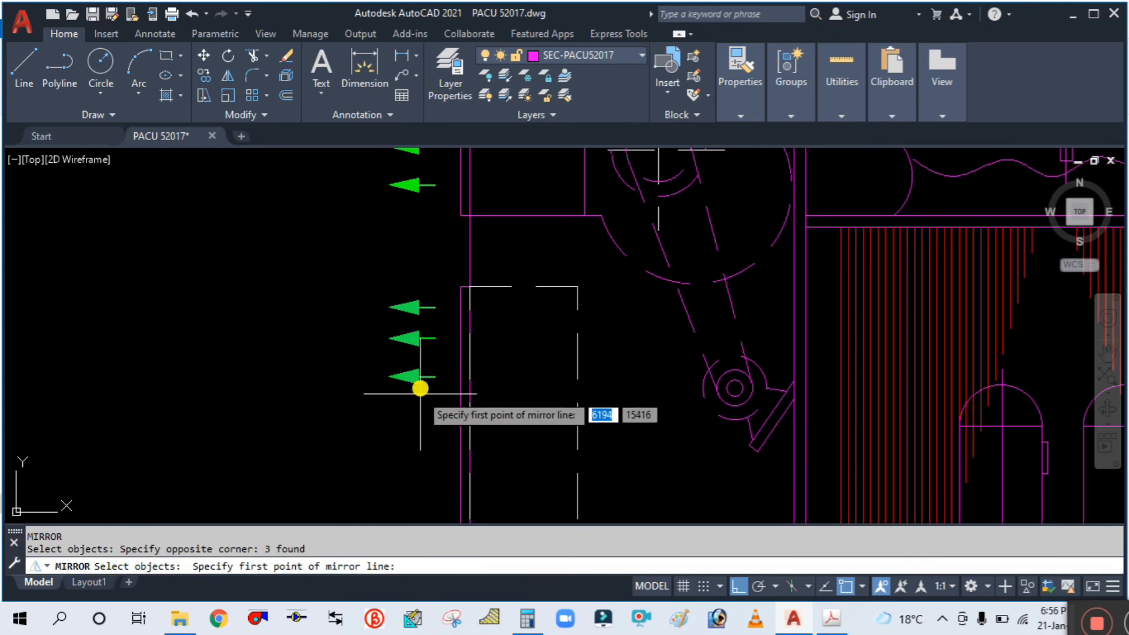
click(418, 378)
click(409, 446)
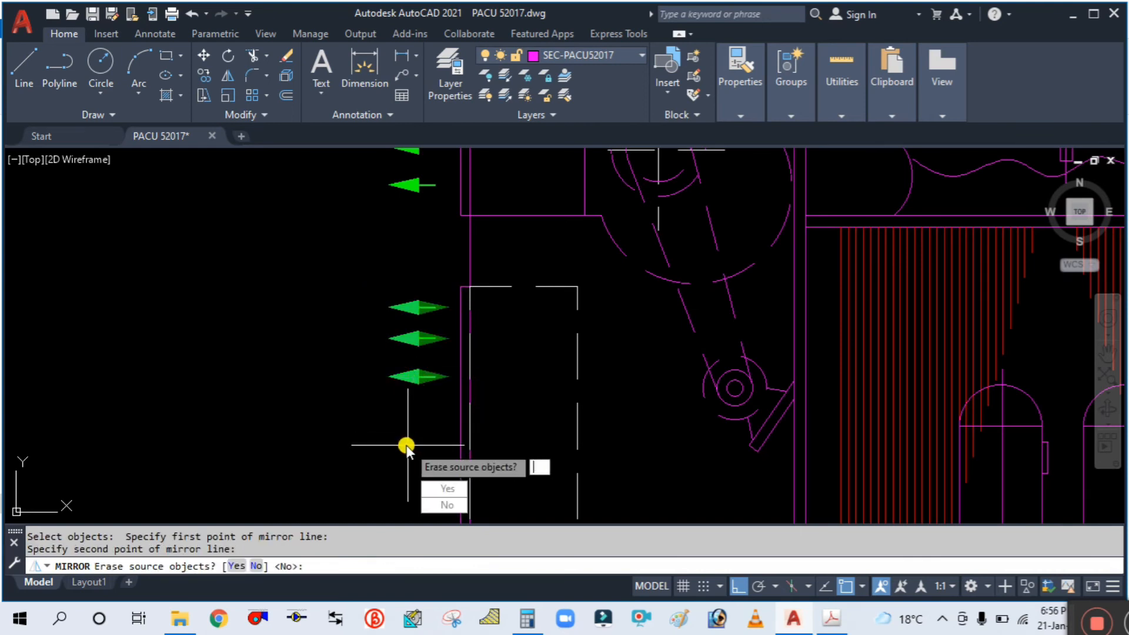
key(Return)
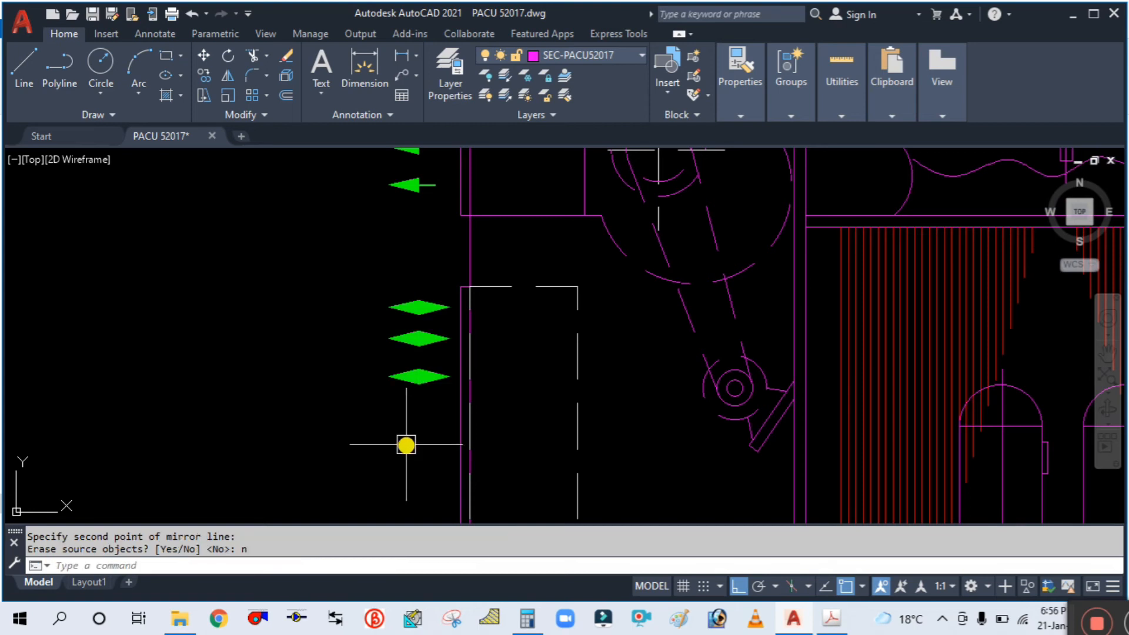
key(ctrl+z)
Mirror the three lower green arrows about a vertical line, erasing the originals, so they point right into the dashed lower-left opening.
text(m)
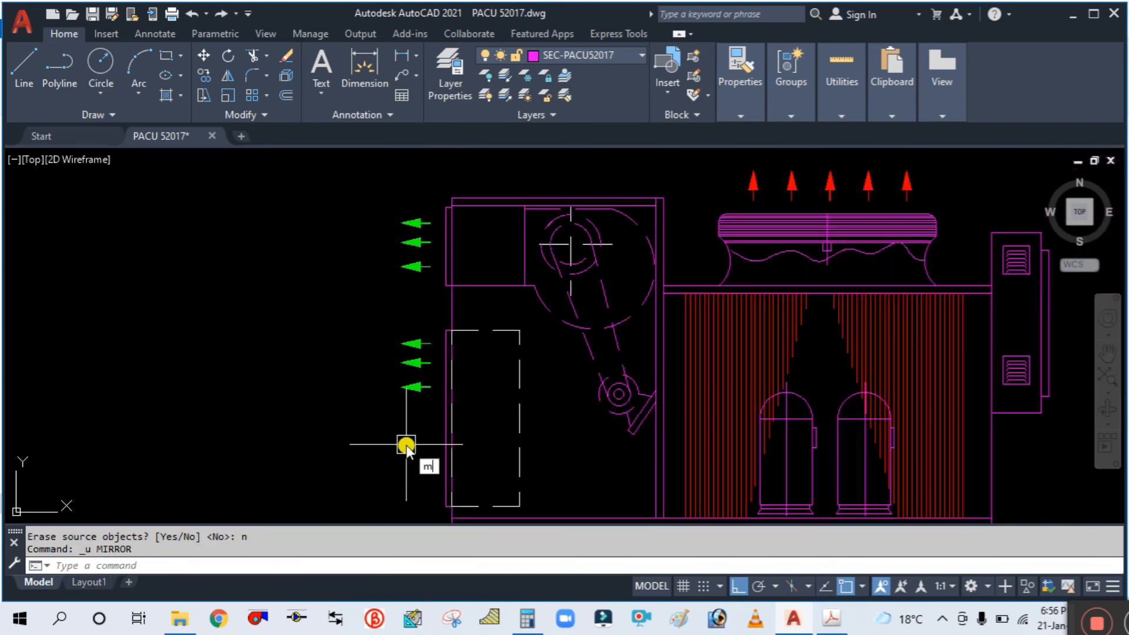
text(i)
key(Return)
scroll(423, 411, up, 4)
click(417, 415)
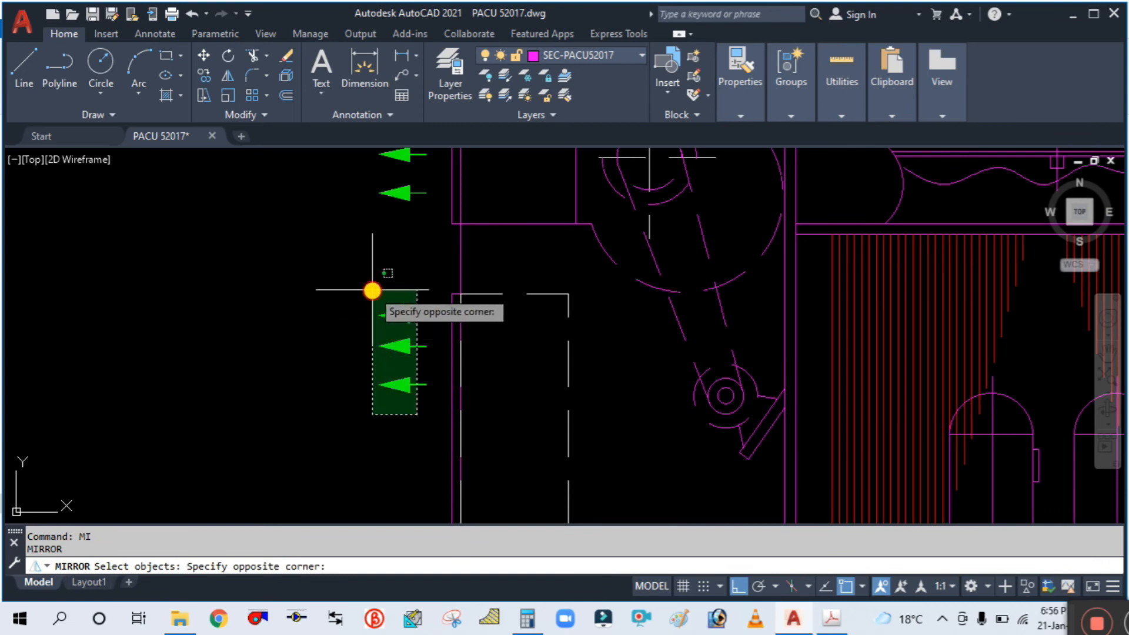
click(372, 290)
key(Return)
click(408, 385)
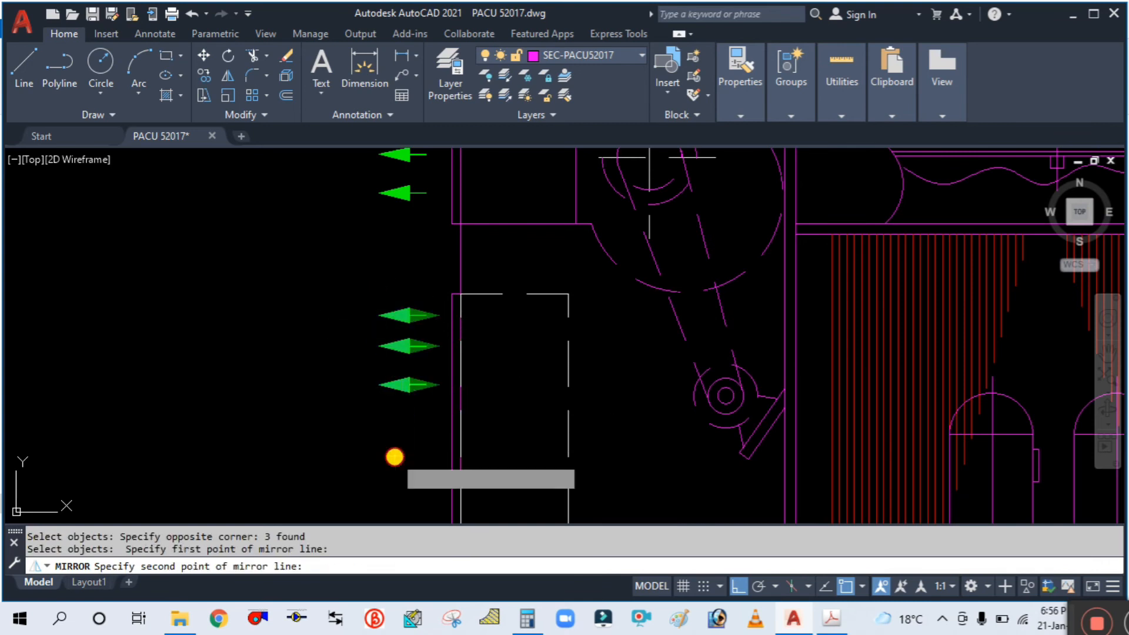
click(394, 456)
text(y)
key(Return)
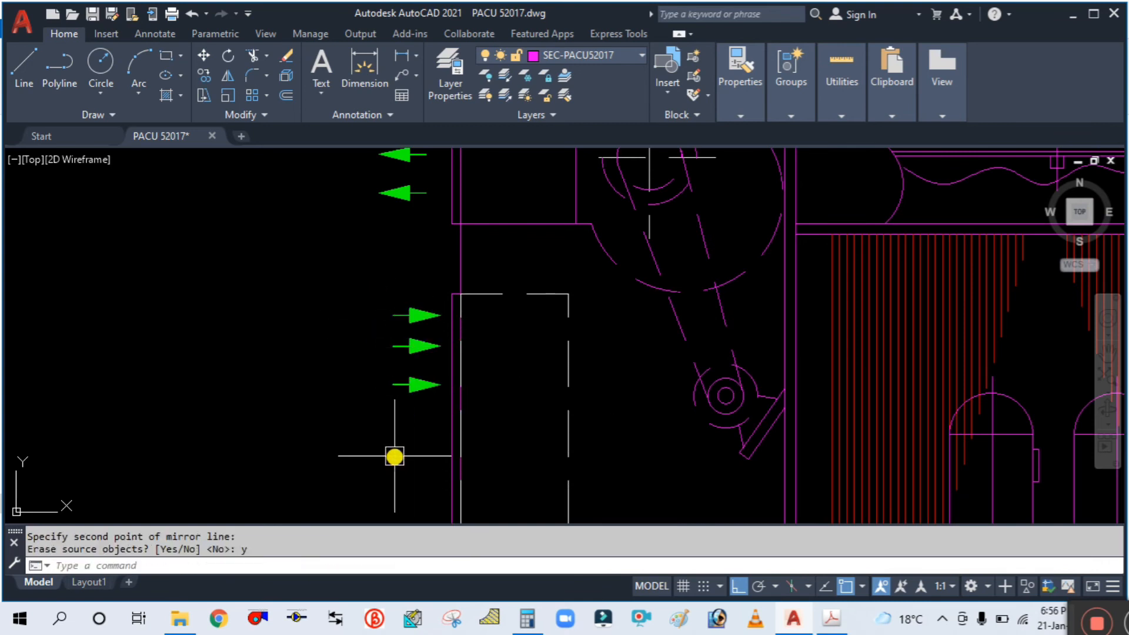
key(Escape)
Copy the lowest right-pointing arrow straight down five times to fill the height of the dashed lower-left opening.
scroll(392, 364, down, 2)
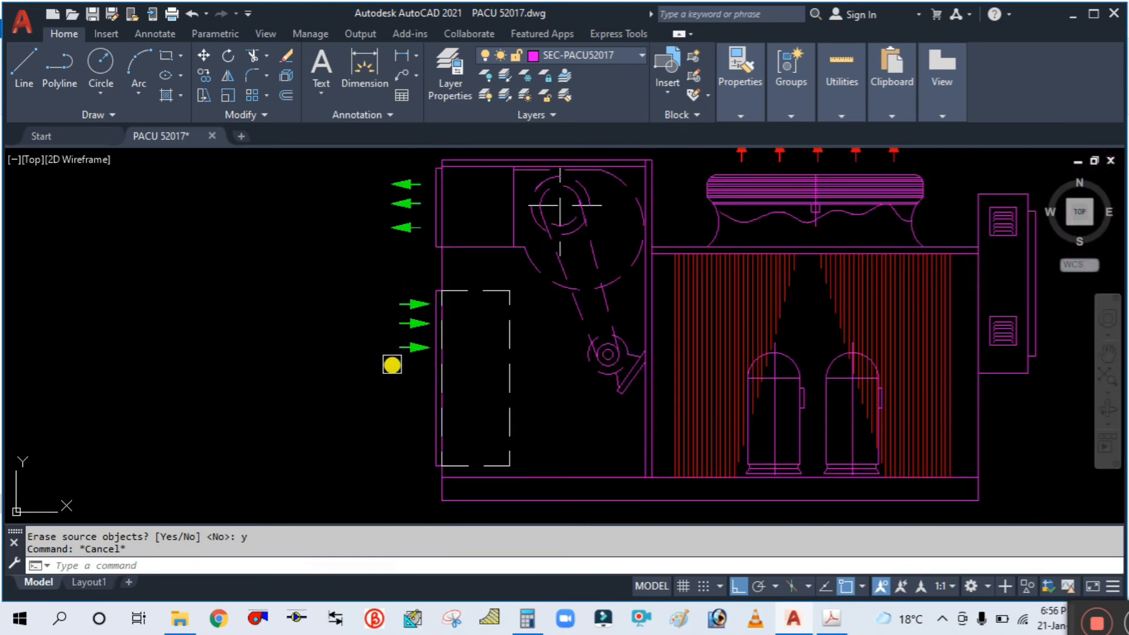
text(co)
key(Return)
click(409, 376)
click(394, 333)
key(Return)
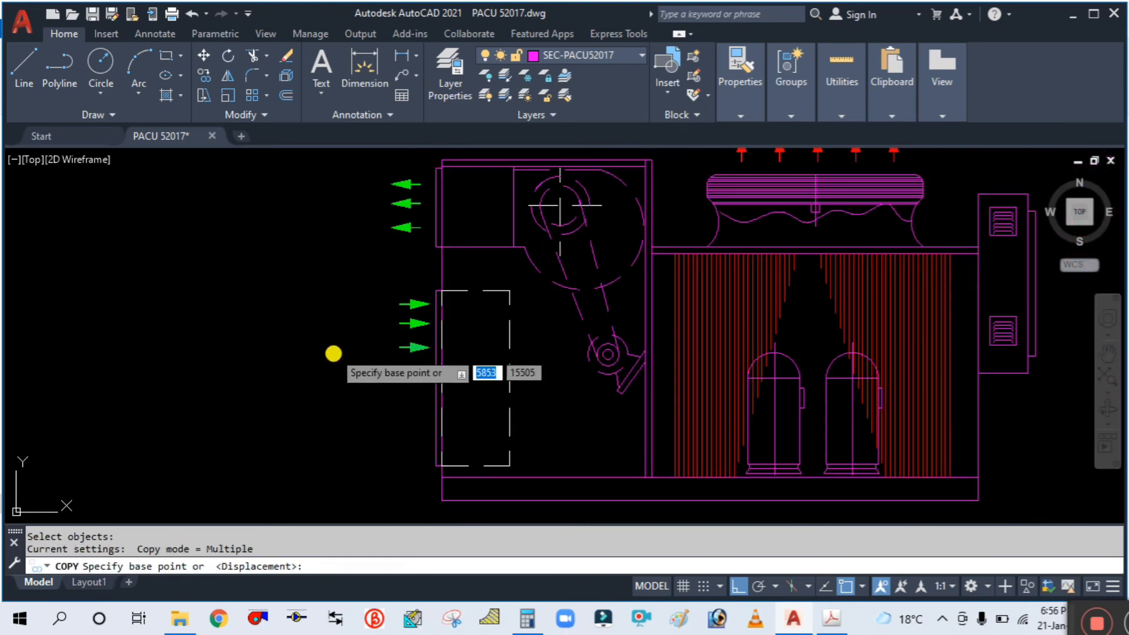
click(333, 339)
click(334, 360)
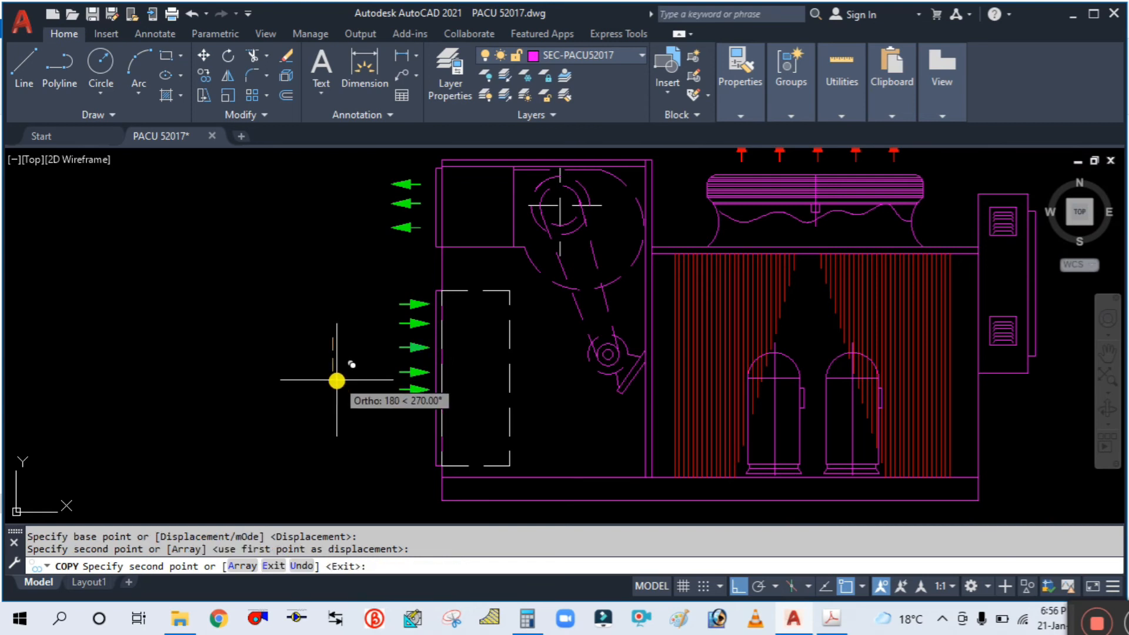
click(335, 381)
click(336, 403)
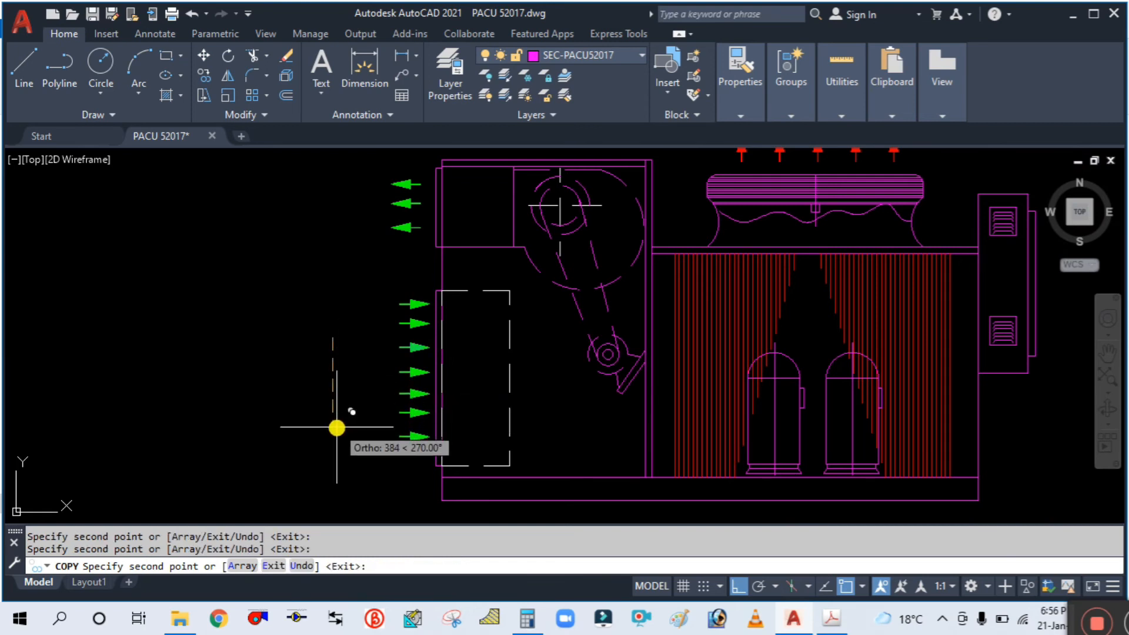
click(334, 427)
click(333, 452)
key(Escape)
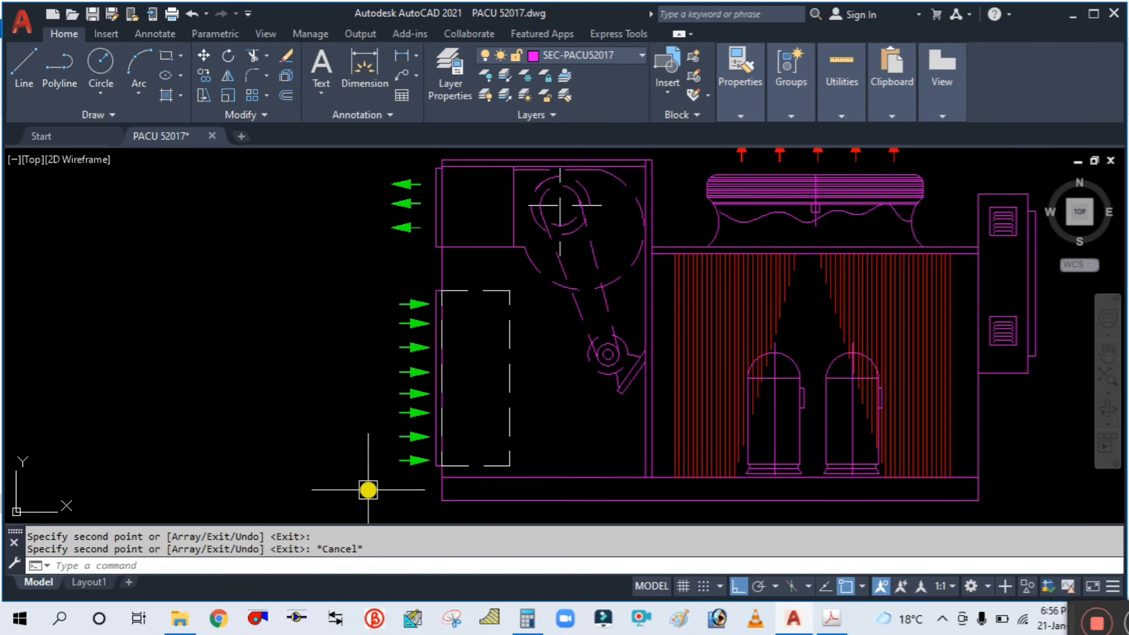
Change the colour of the eight right-pointing arrows beside the lower-left opening to red.
click(413, 495)
click(366, 268)
click(745, 109)
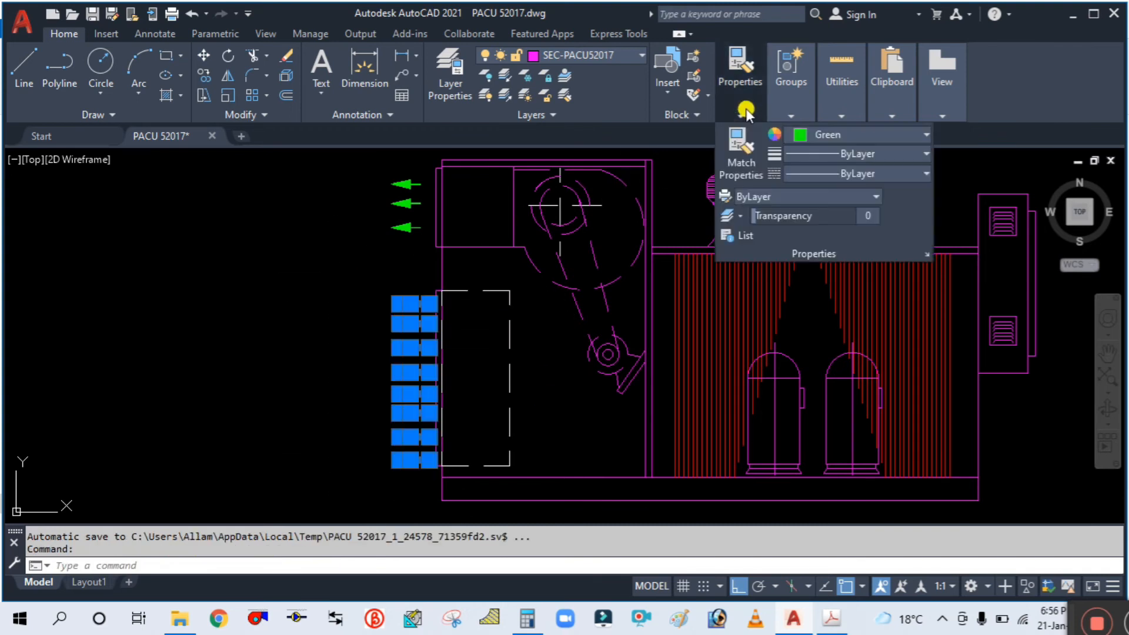
click(784, 113)
click(740, 109)
click(812, 138)
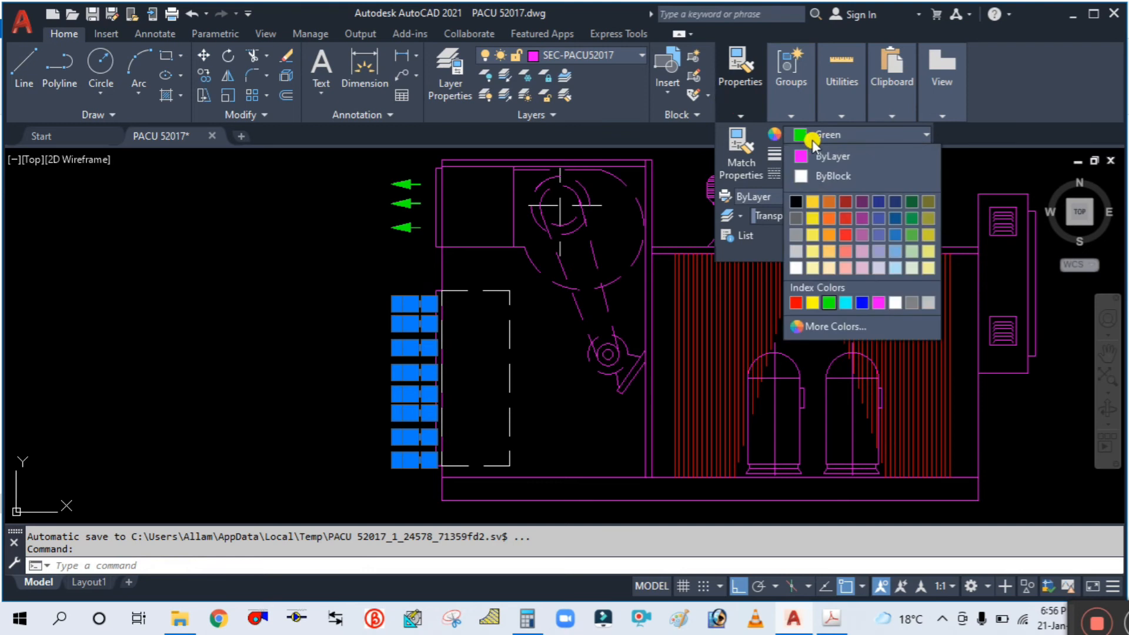
click(795, 303)
key(Escape)
Move the eight red arrows slightly left, away from the dashed lower-left opening.
scroll(353, 292, down, 3)
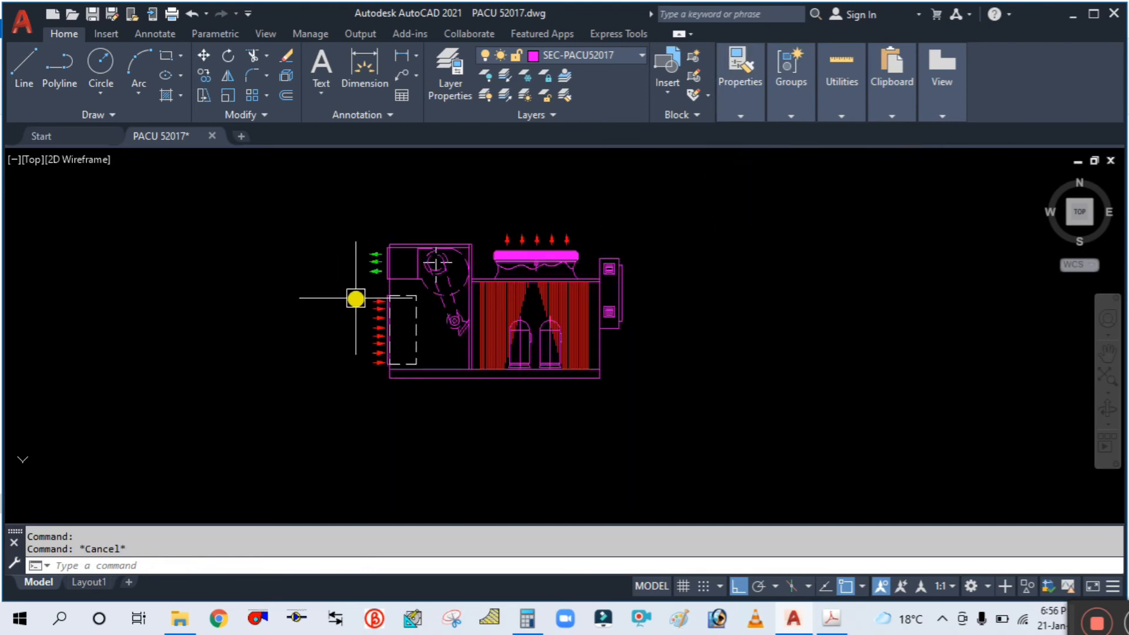
scroll(342, 353, up, 2)
middle_drag(343, 353, 370, 385)
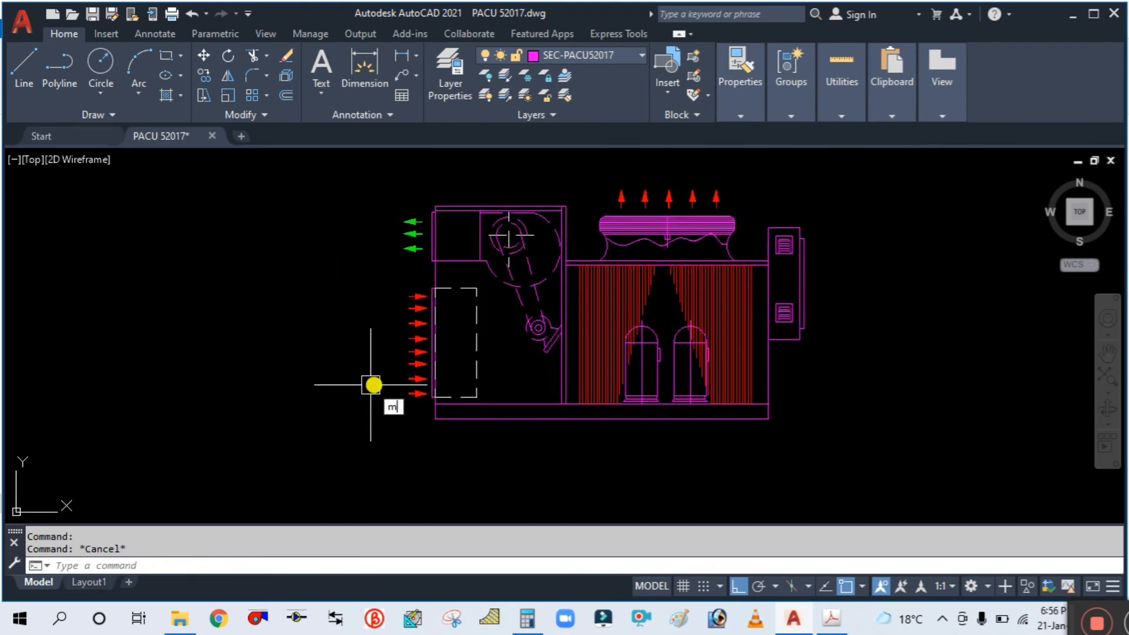
key(Return)
scroll(388, 403, up, 2)
click(425, 412)
click(368, 176)
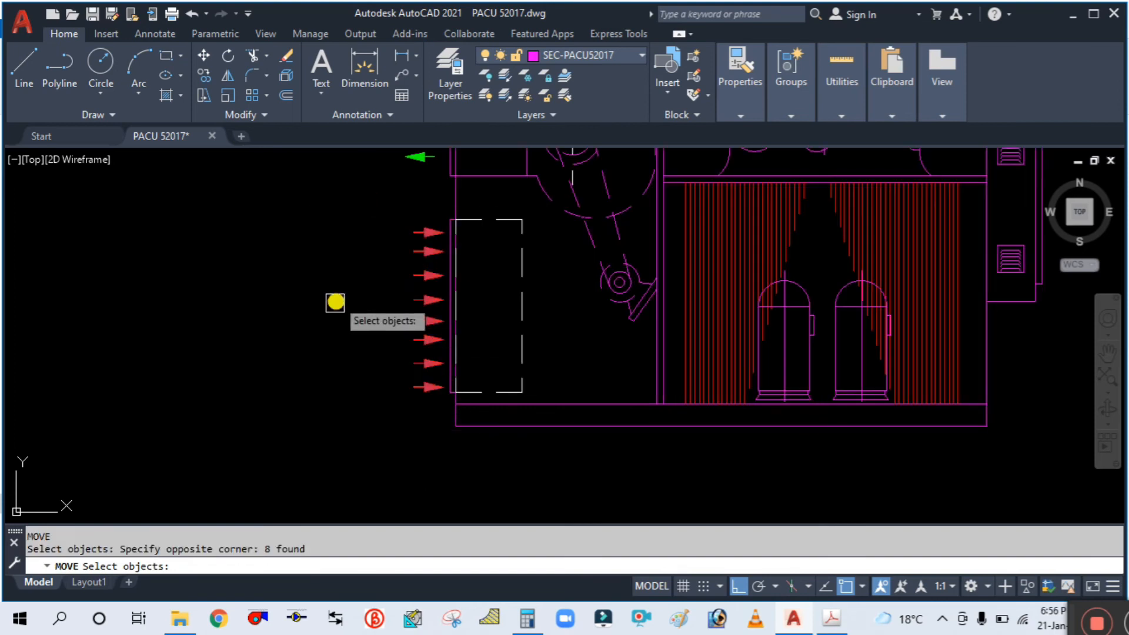
key(Return)
click(330, 313)
click(322, 313)
key(Escape)
Make SEC-TEXT the current layer by matching the existing 2337 dimension below the section view.
scroll(319, 313, down, 2)
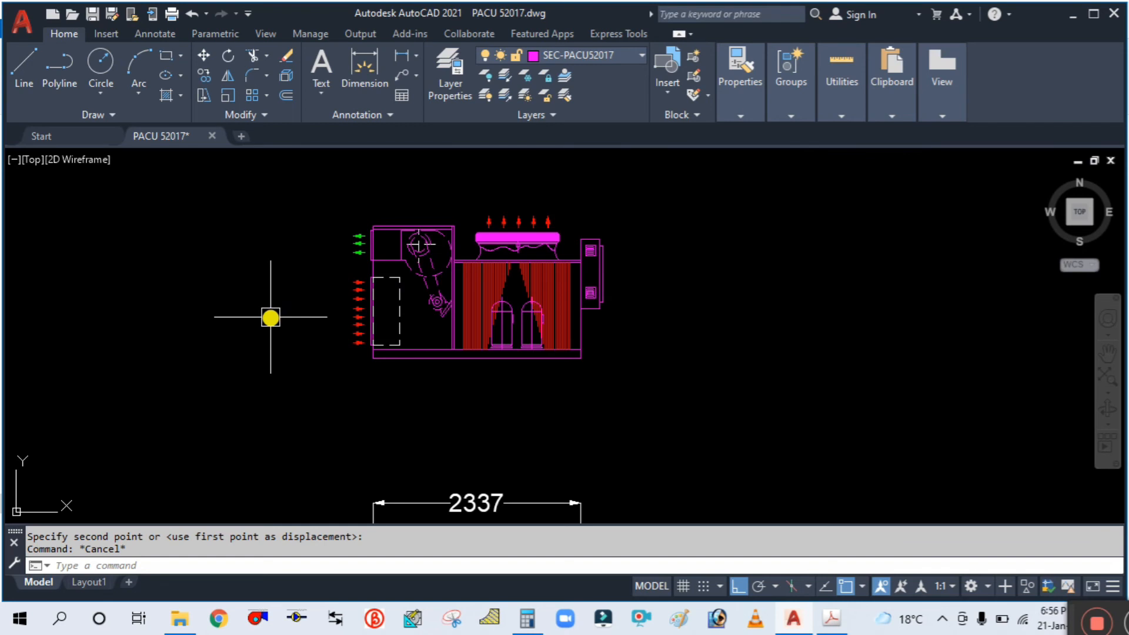
middle_drag(316, 334, 347, 260)
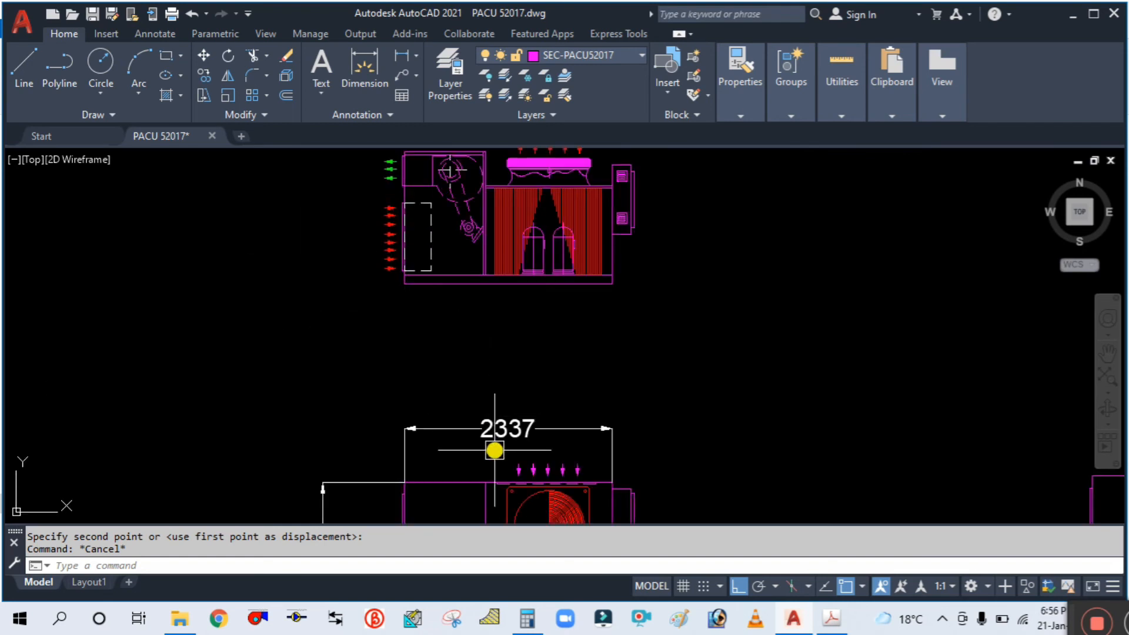
click(454, 428)
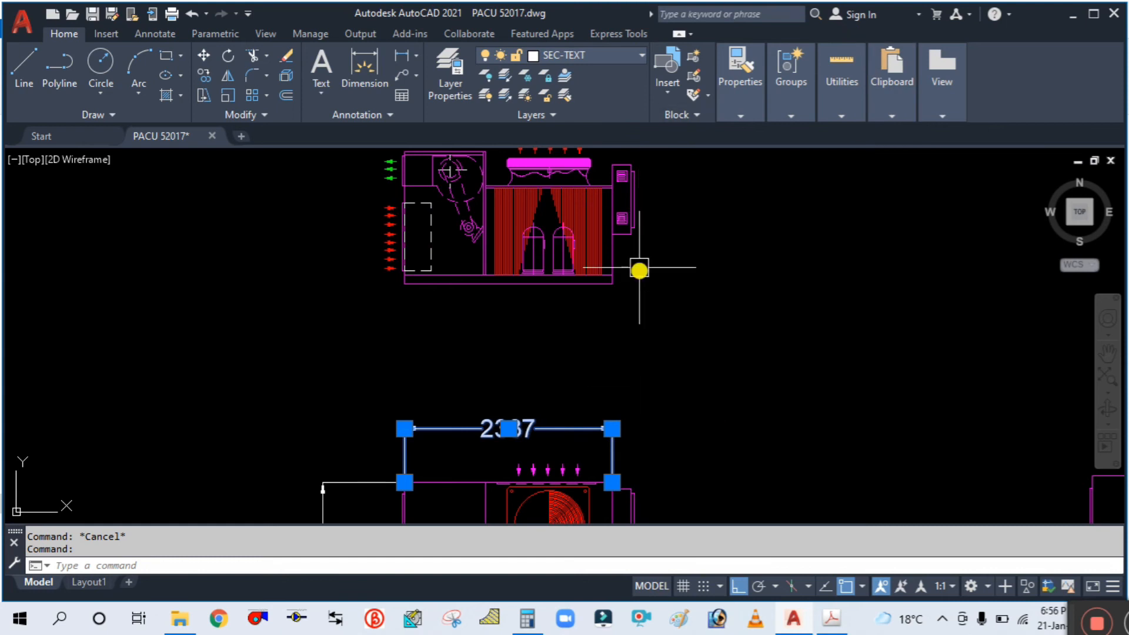
key(Escape)
click(452, 427)
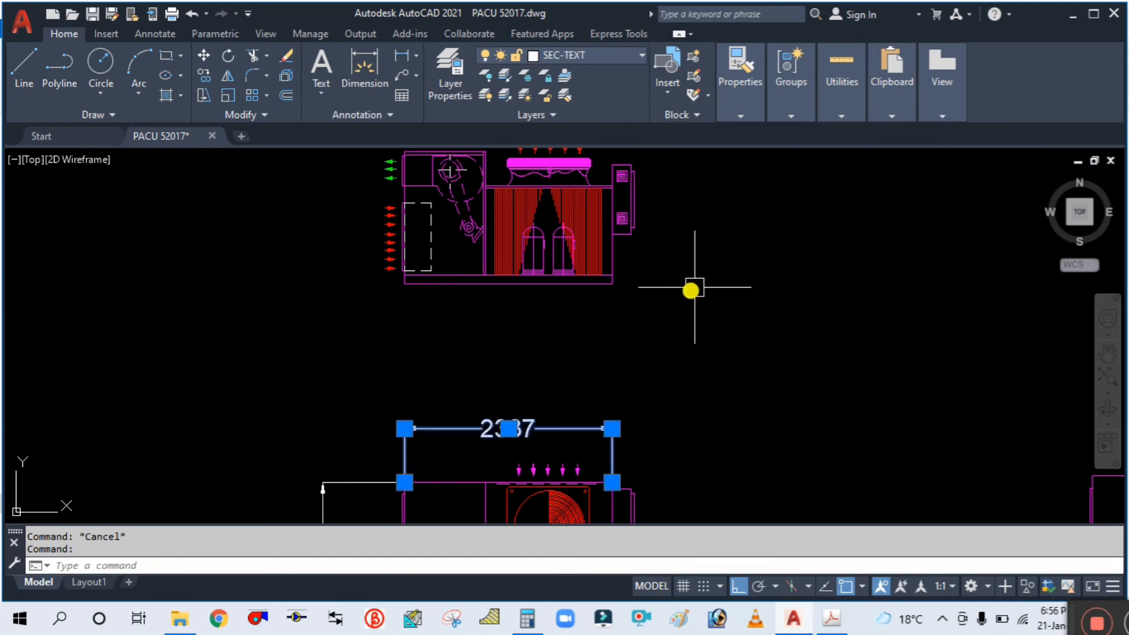
click(563, 76)
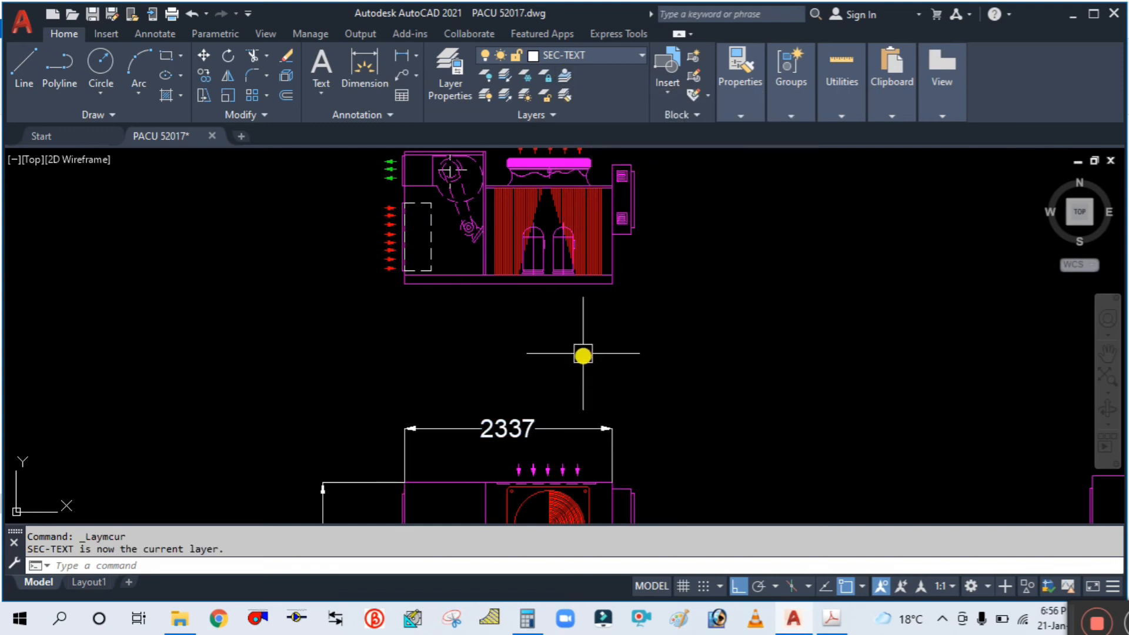
Check the section view's dimensions in the Acrobat PDF, return to AutoCAD and place a linear dimension above the left compartment for its width.
middle_drag(582, 355, 532, 396)
click(840, 624)
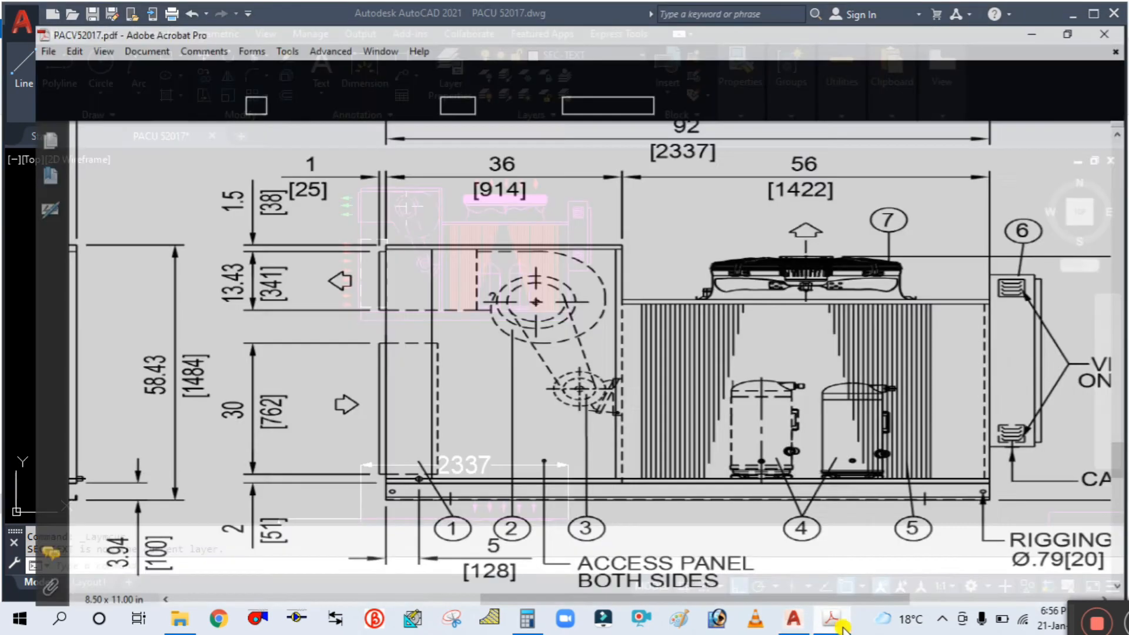
ctrl+scroll(612, 274, down, 2)
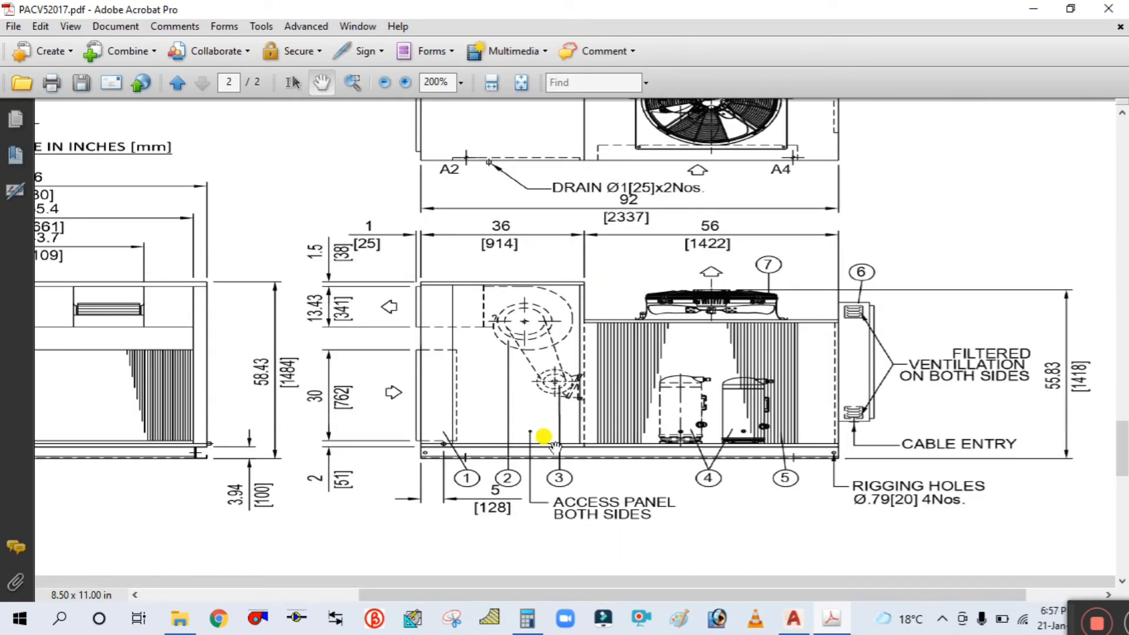
click(835, 624)
scroll(290, 237, up, 1)
text(d)
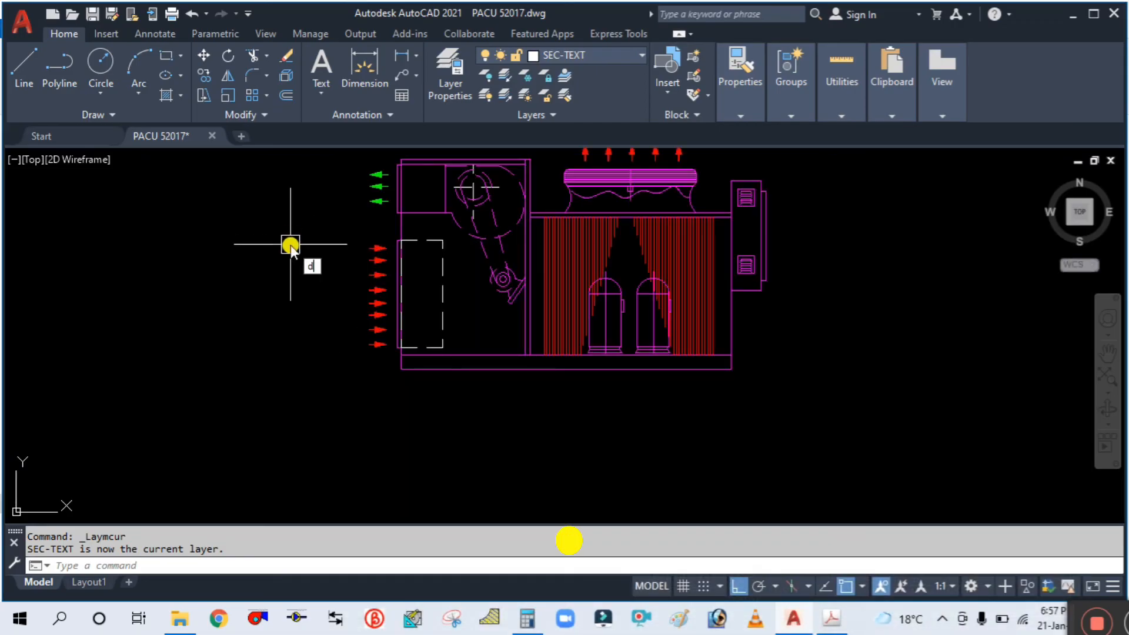
text(li)
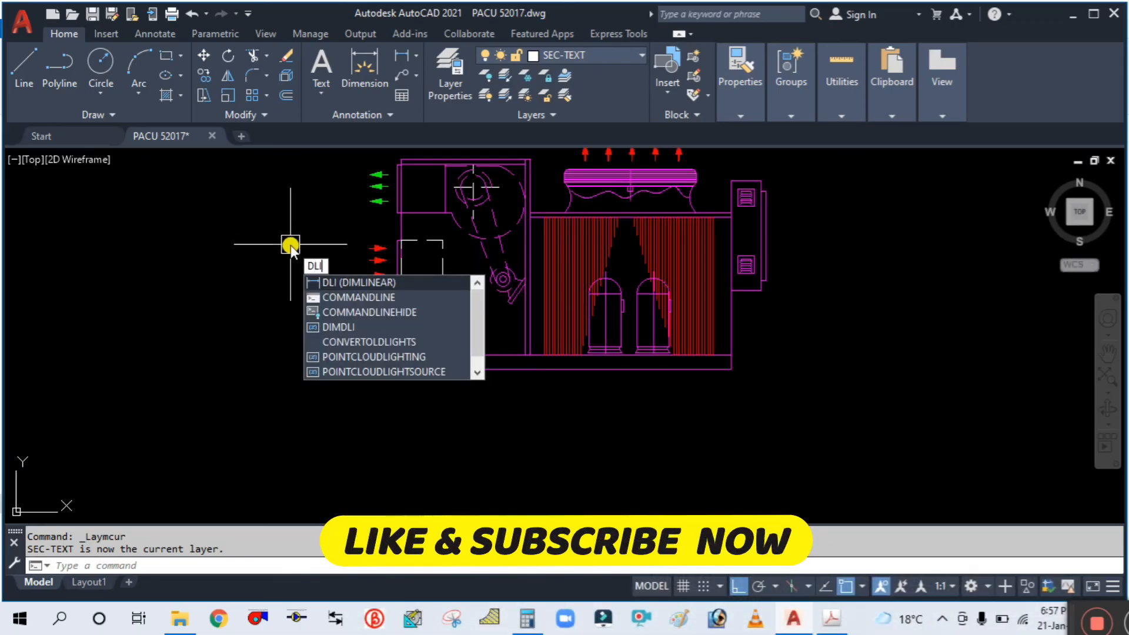
key(Return)
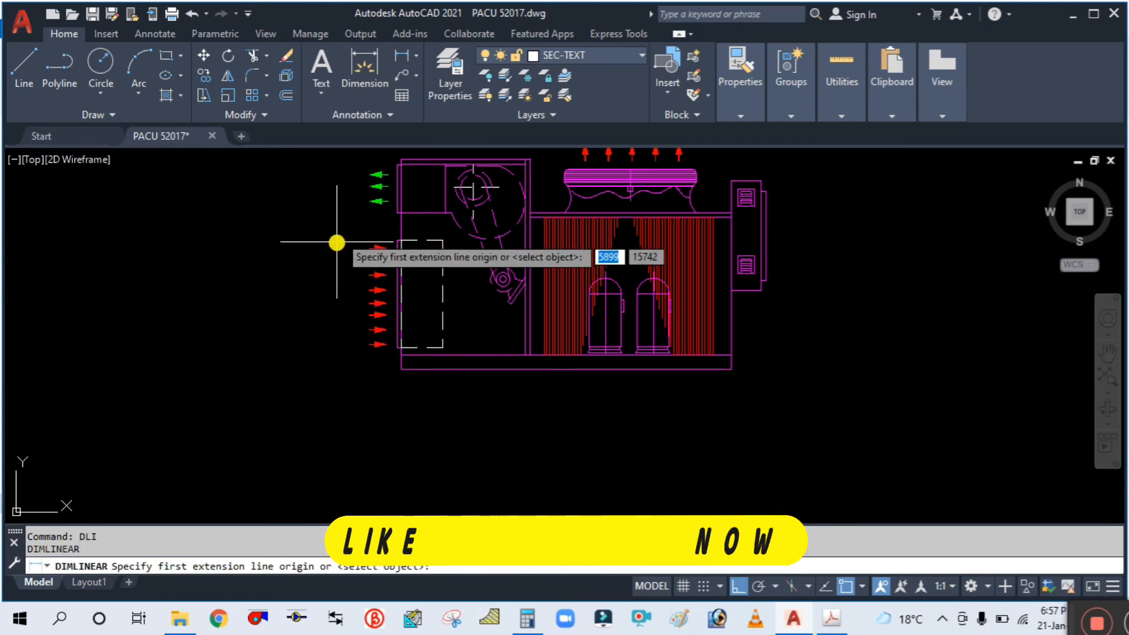
middle_drag(336, 245, 305, 323)
click(337, 328)
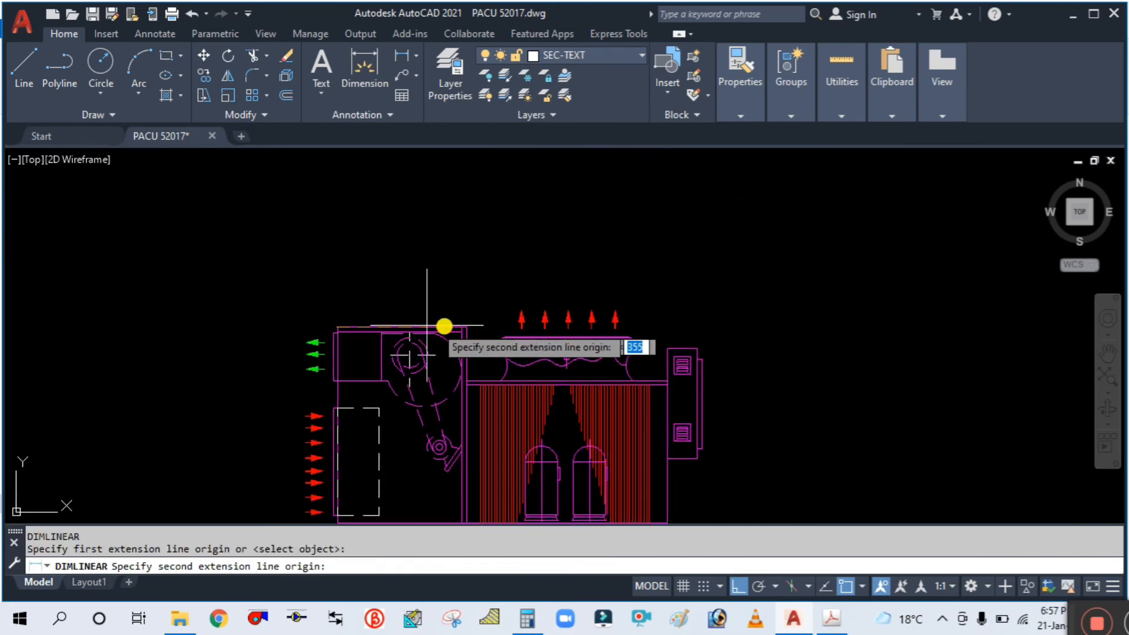
click(470, 330)
click(462, 258)
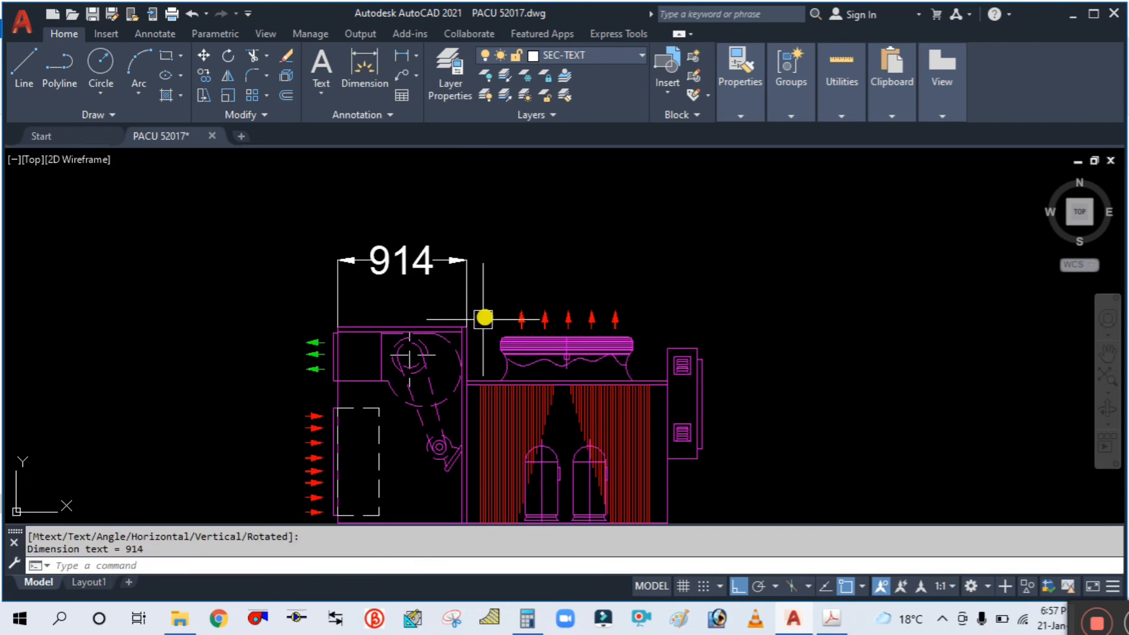
Add a linear dimension for the width of the right compartment, in line with the left compartment's width dimension.
key(Return)
click(471, 326)
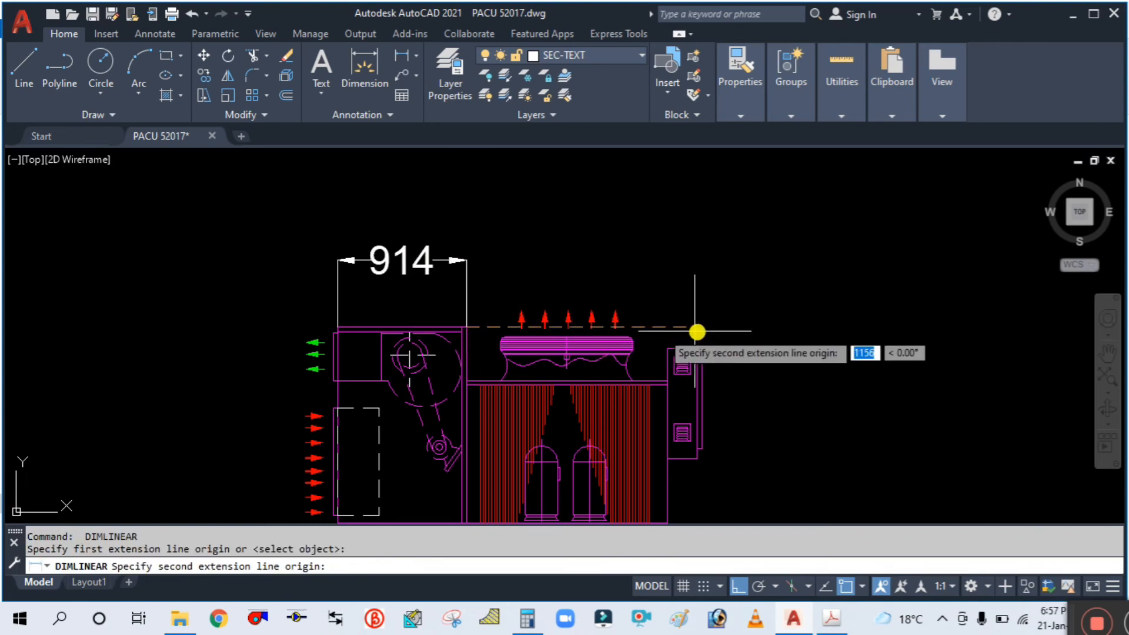
click(667, 348)
click(649, 259)
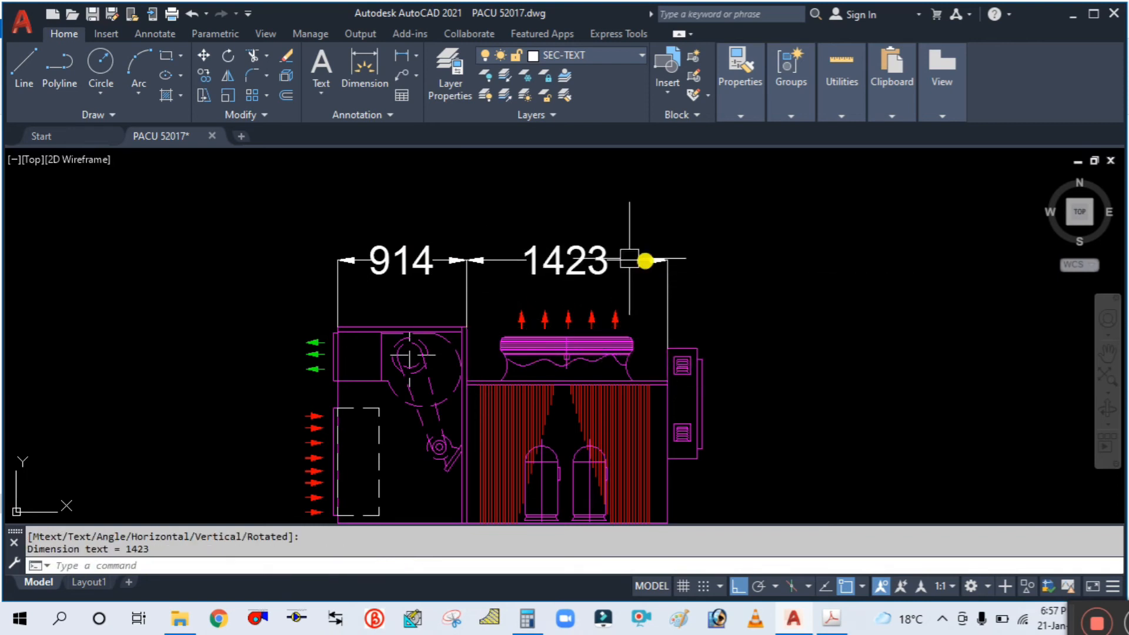
Add a vertical linear dimension for the height of the upper-left air outlet beside the green arrows, placed left of the section view.
scroll(552, 207, down, 2)
scroll(471, 415, up, 2)
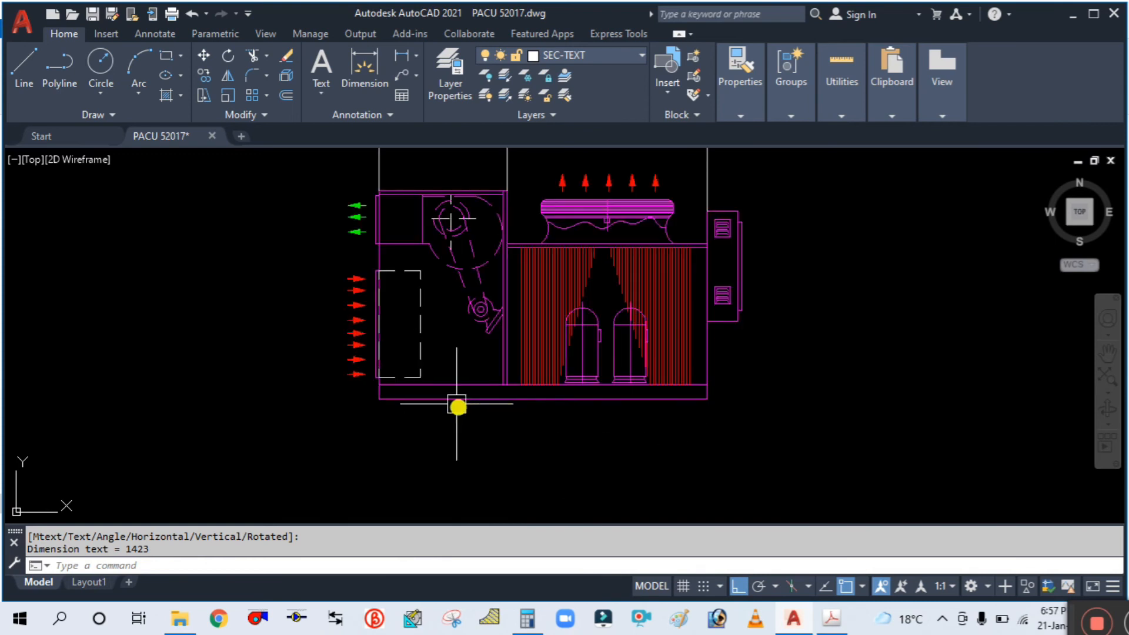
key(Return)
scroll(373, 194, up, 3)
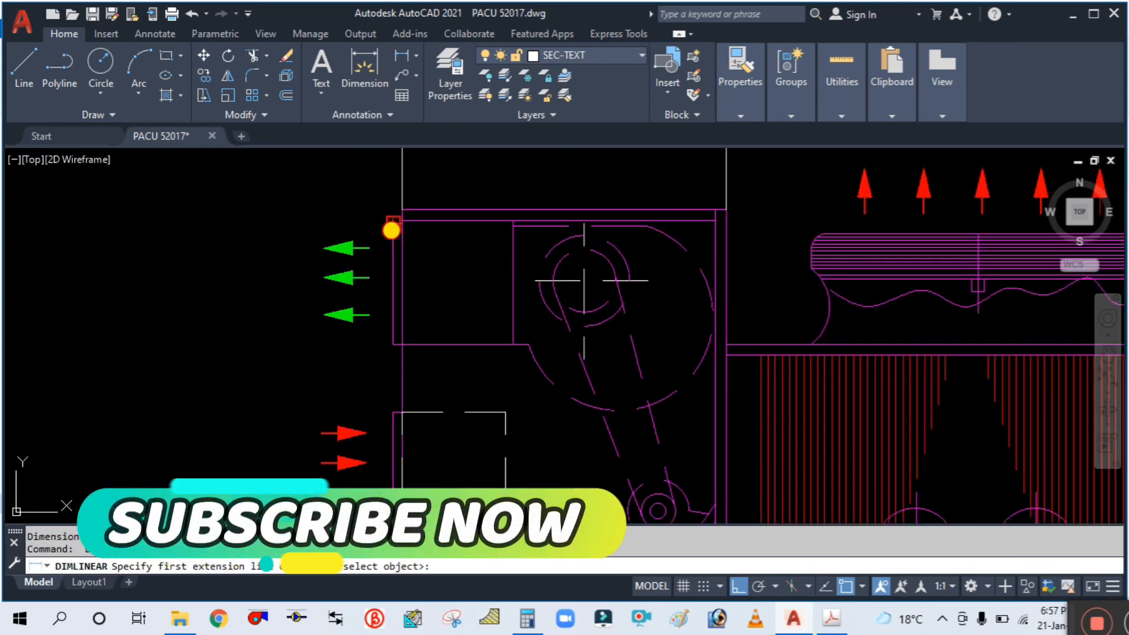
click(388, 225)
click(393, 345)
scroll(393, 345, down, 2)
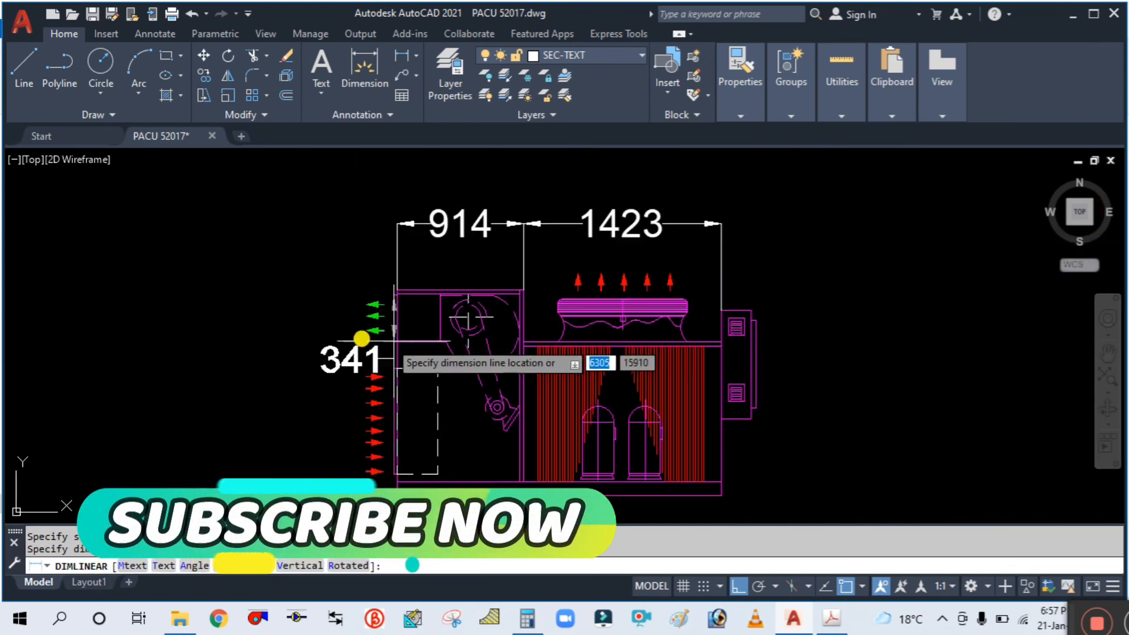
click(272, 327)
Add a vertical linear dimension for the gap between the upper-left outlet and the lower-left opening.
scroll(384, 387, up, 2)
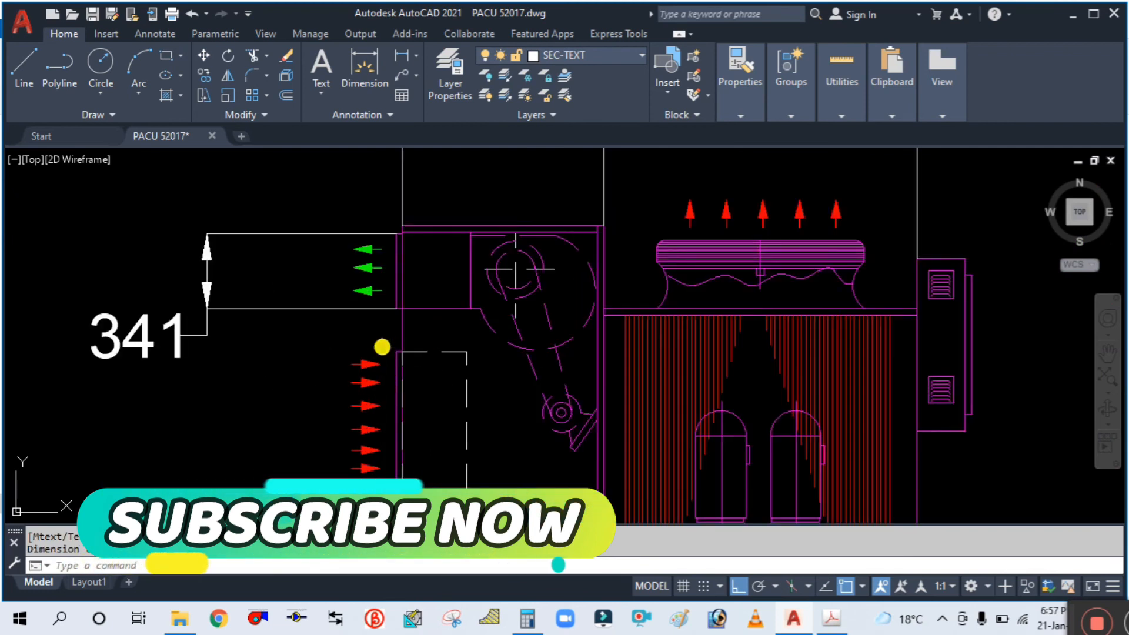
middle_drag(381, 345, 392, 276)
key(Return)
click(408, 241)
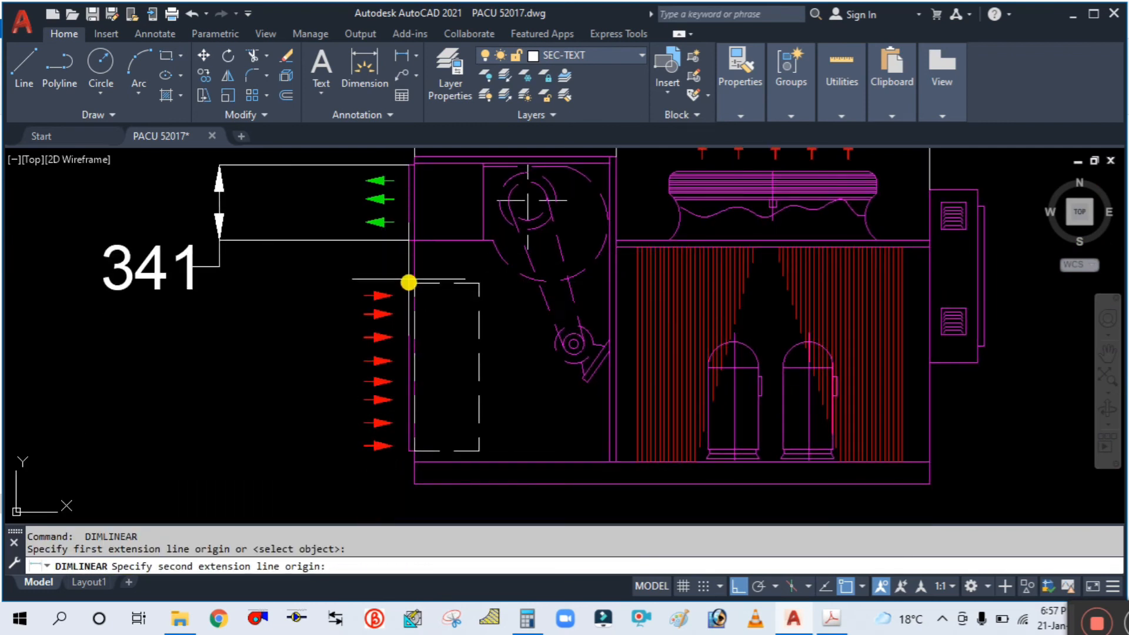
click(408, 282)
click(241, 286)
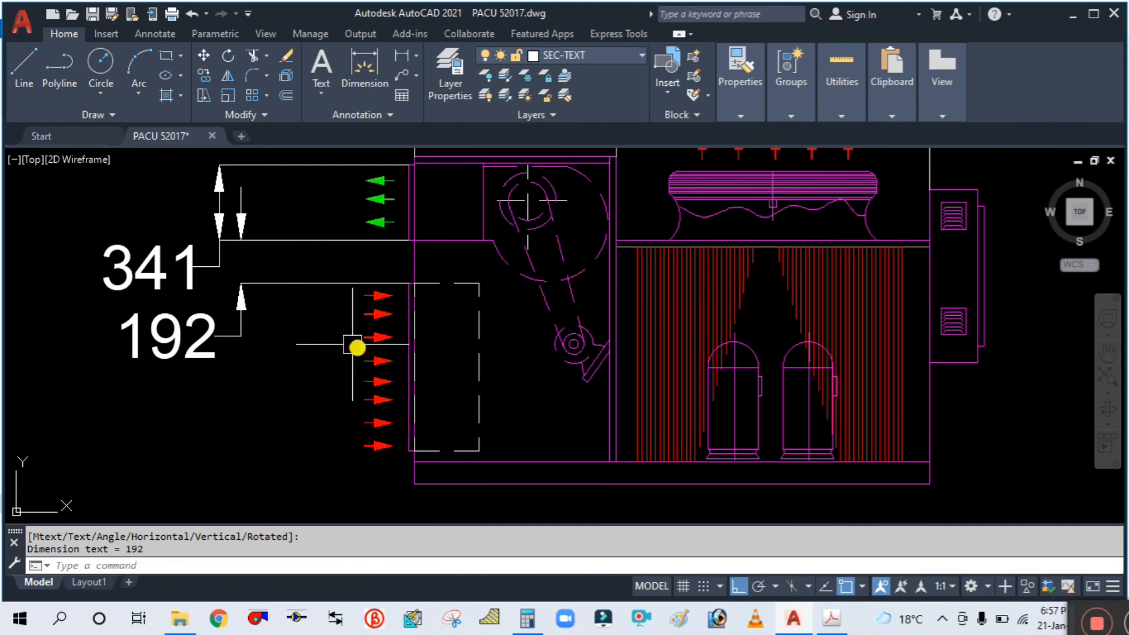
Add a vertical linear dimension for the height of the lower-left opening, just outside the red arrows.
middle_drag(355, 343, 360, 217)
key(Return)
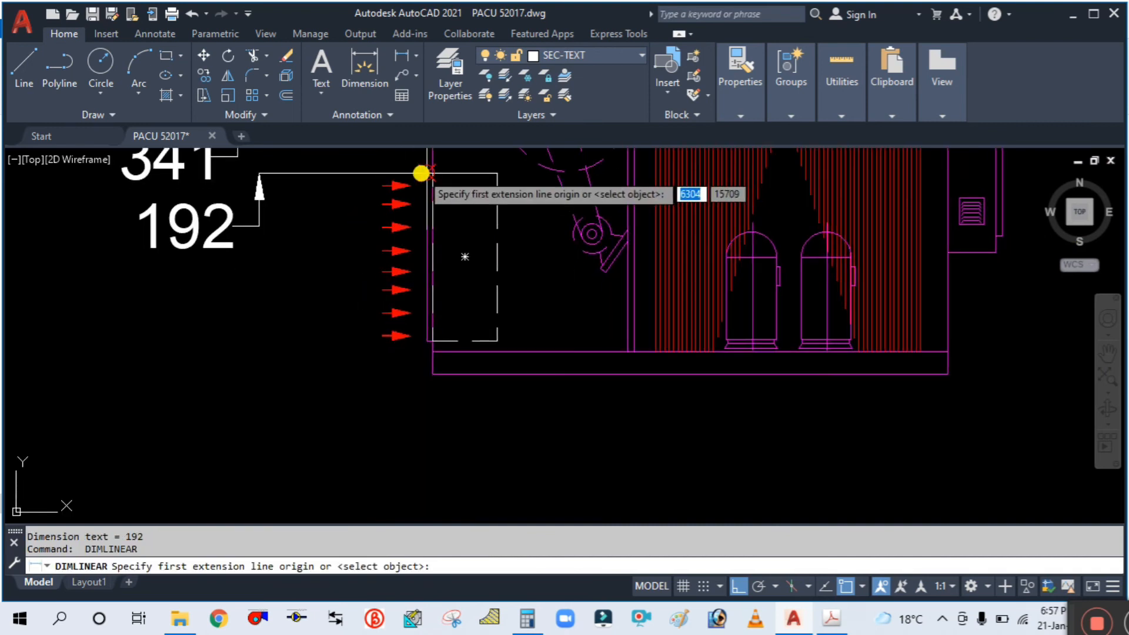
click(425, 174)
click(428, 339)
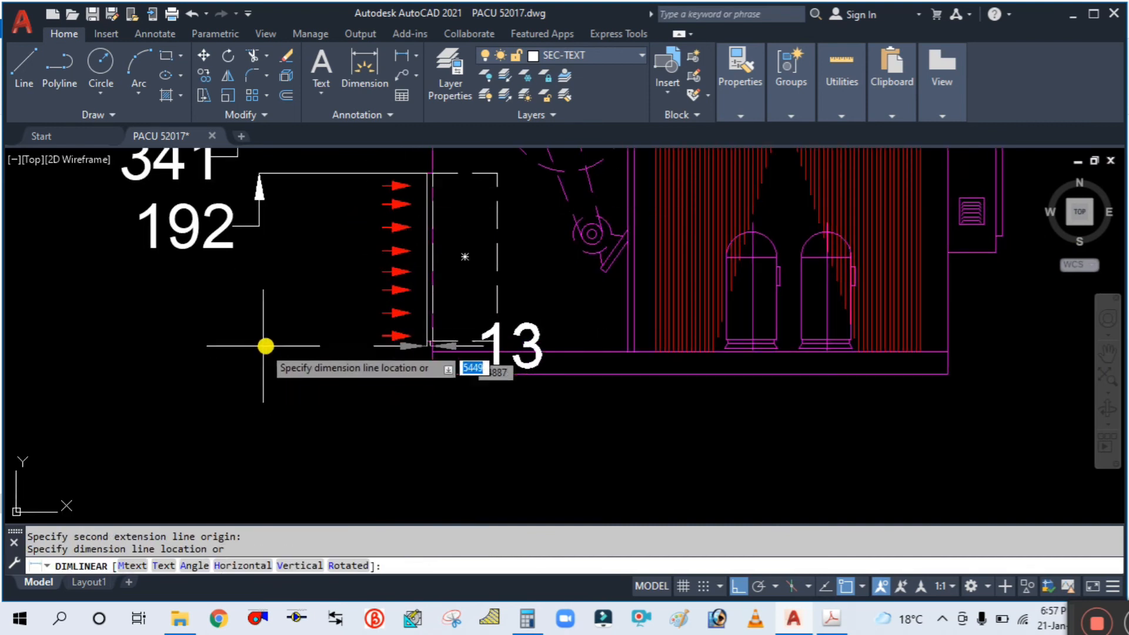
scroll(267, 297, down, 2)
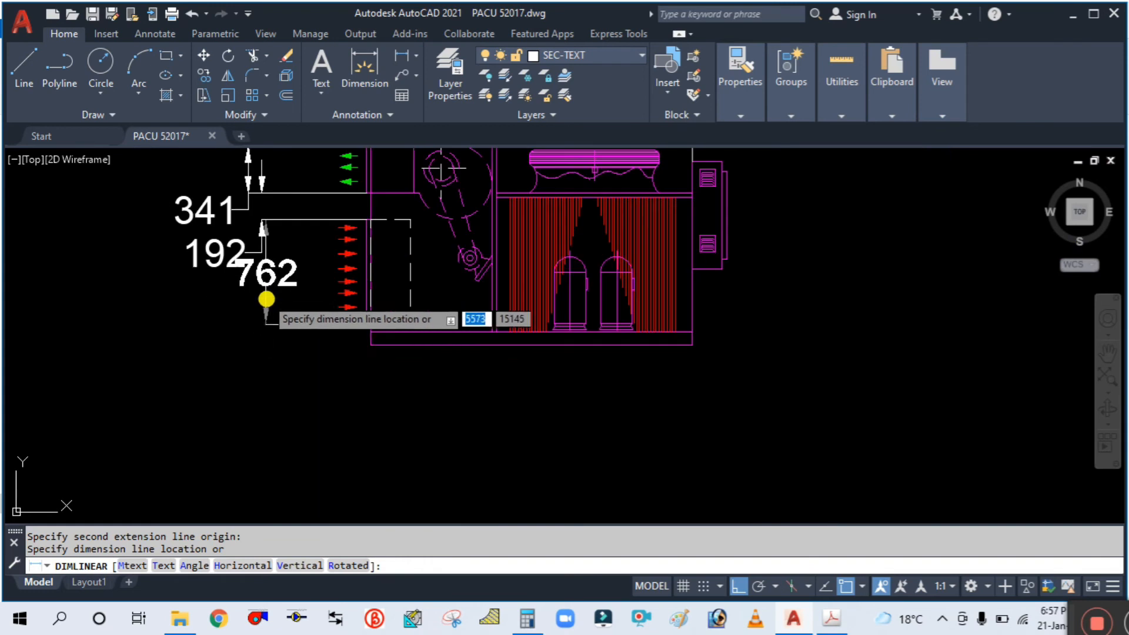
click(298, 317)
scroll(406, 432, down, 3)
middle_drag(406, 432, 386, 323)
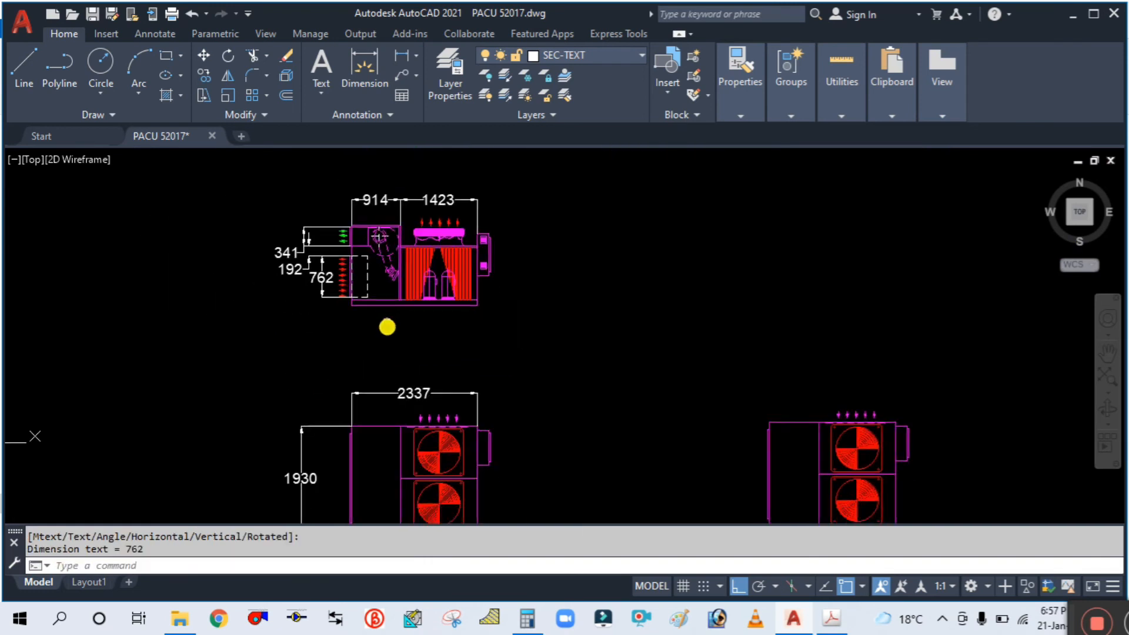
scroll(390, 308, up, 4)
mouse_move(494, 270)
middle_down()
mouse_move(626, 331)
mouse_move(761, 328)
middle_up()
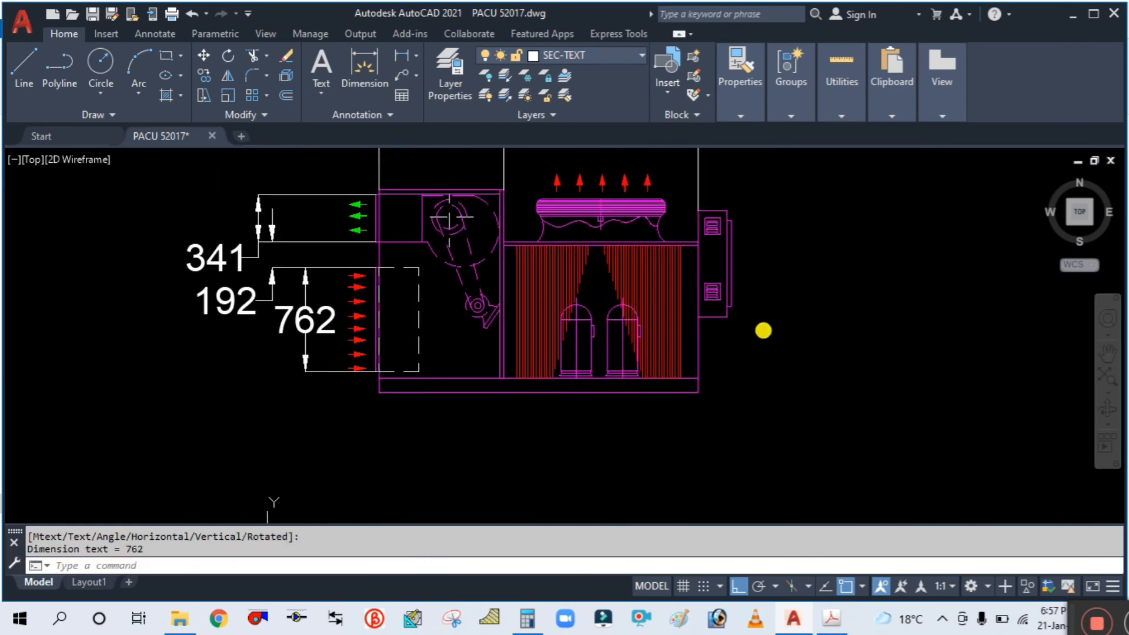
scroll(761, 325, down, 2)
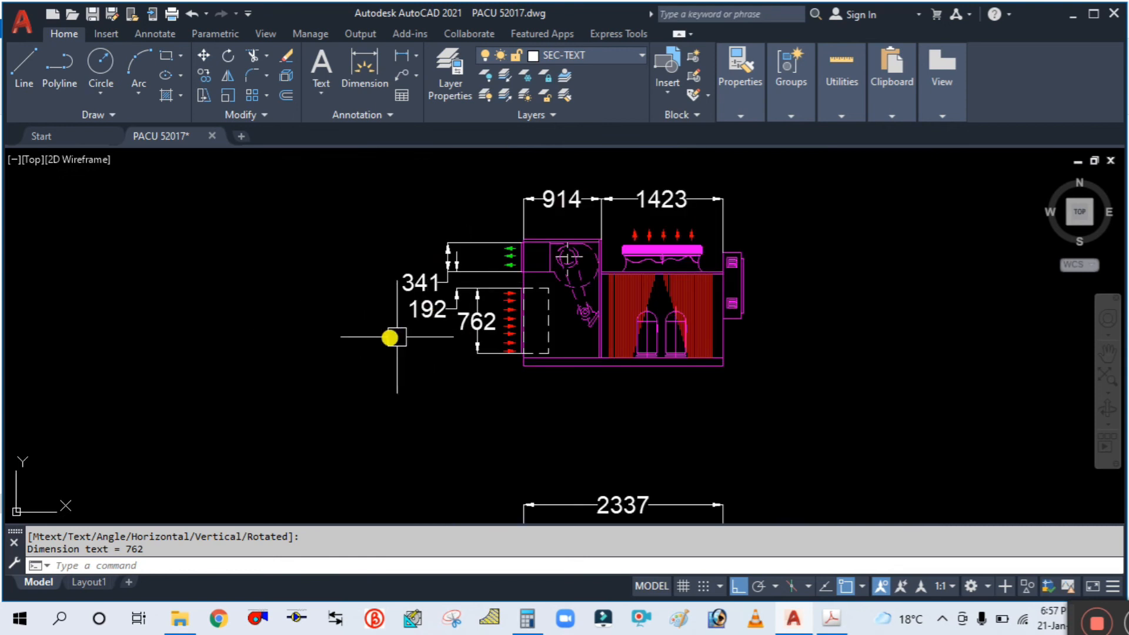
scroll(412, 331, up, 2)
click(430, 293)
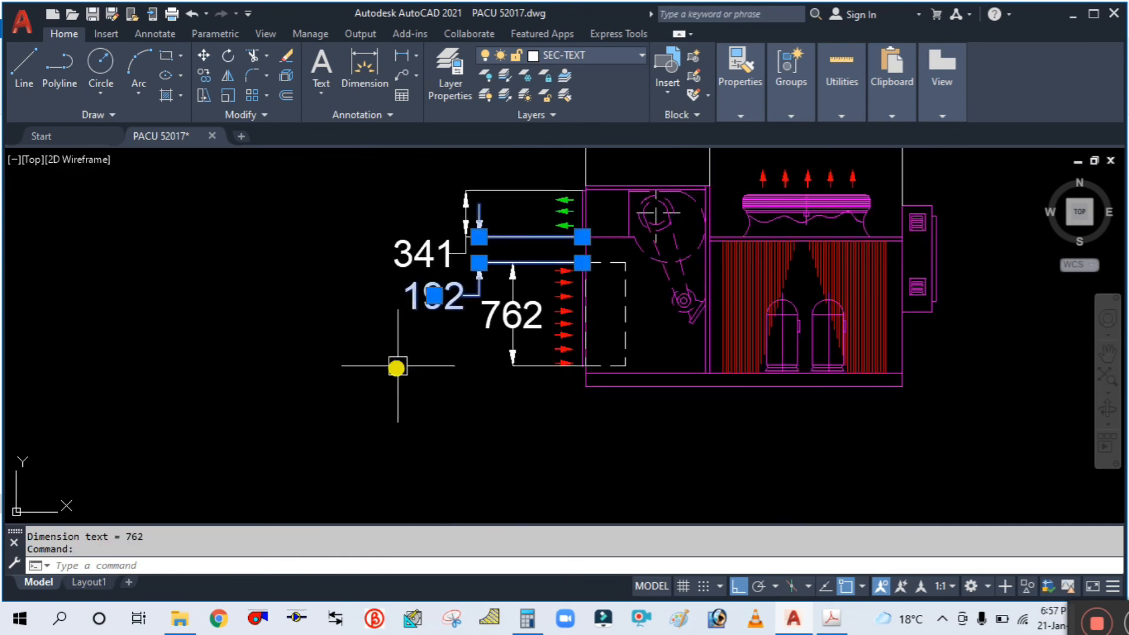
key(Escape)
scroll(475, 330, down, 2)
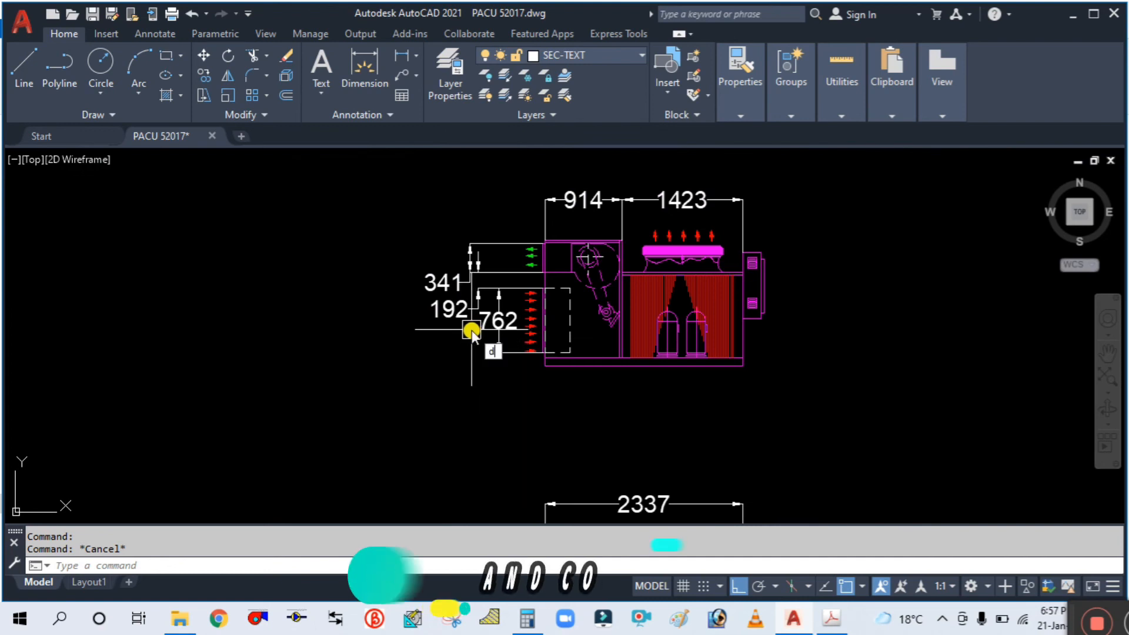
Modify the TEXT dimension style with an arrow size of 100 and a smaller text height, and set it current.
text(d)
key(Return)
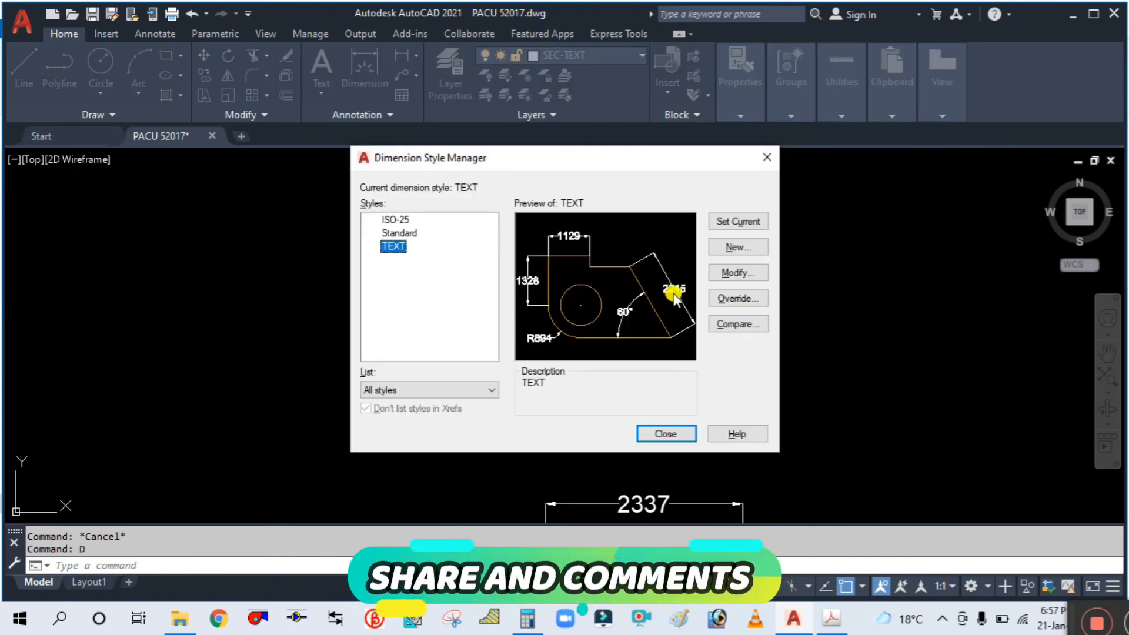
click(727, 274)
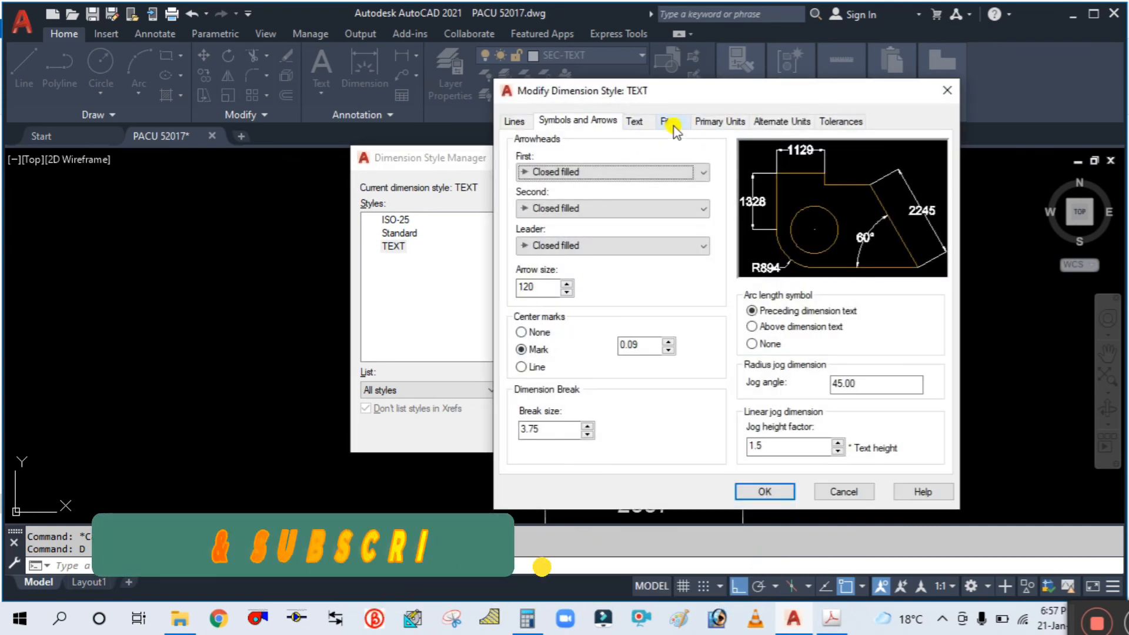
click(634, 120)
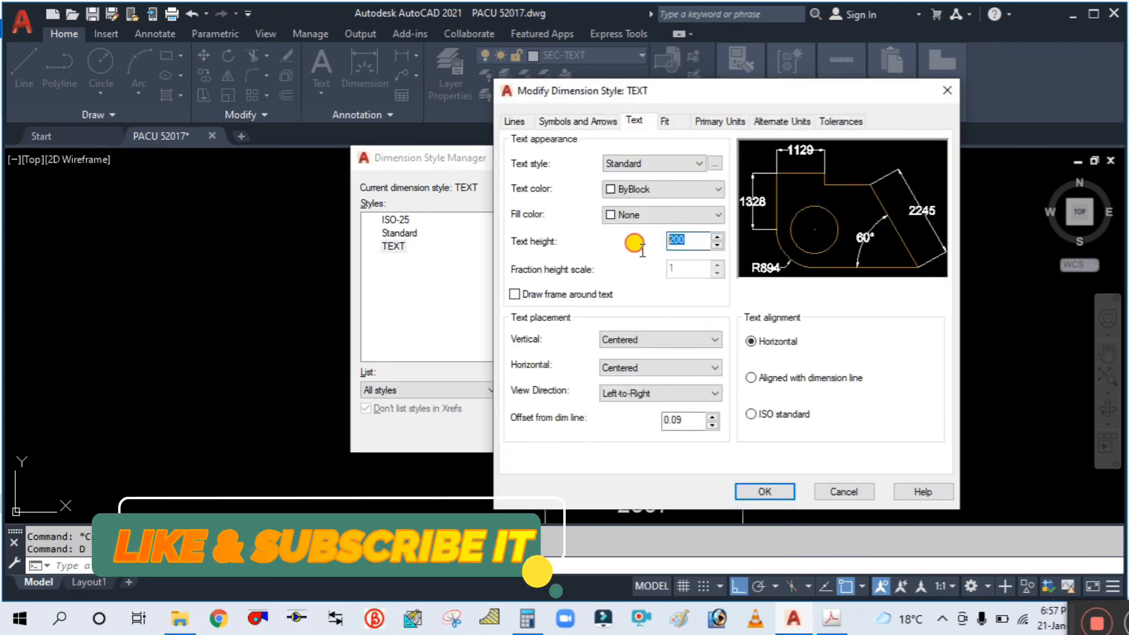
text(150)
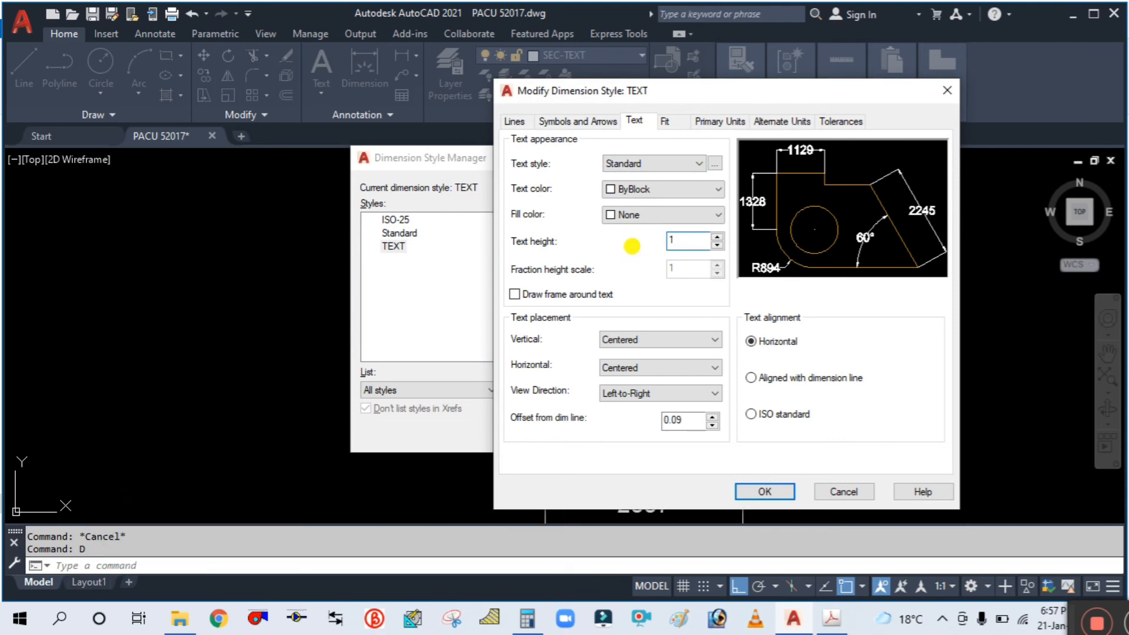
click(600, 121)
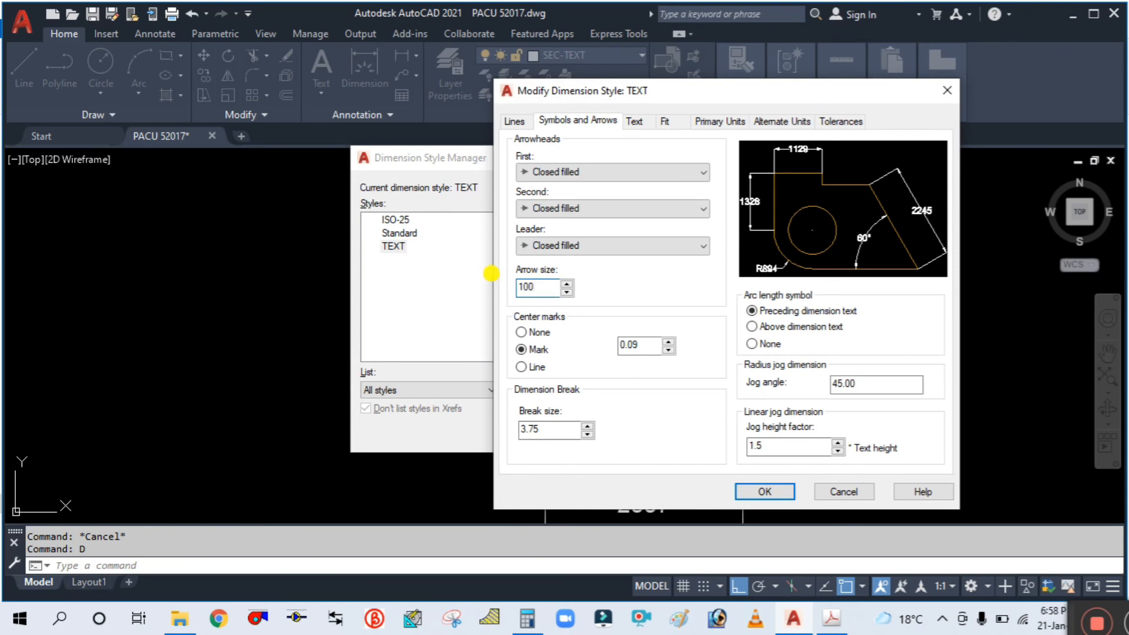
click(635, 122)
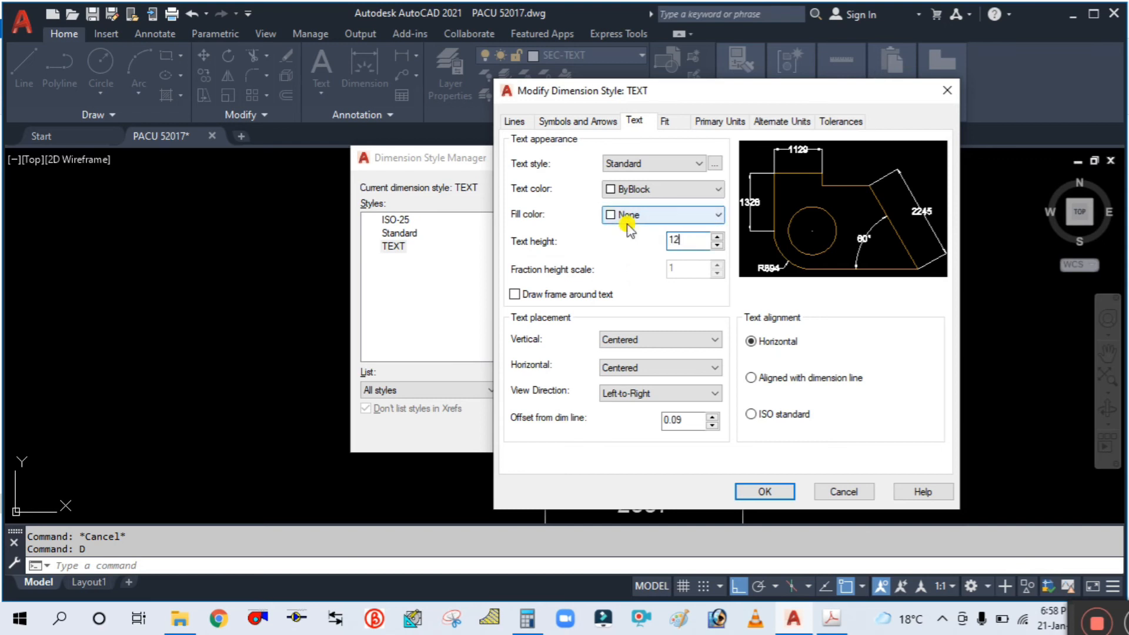
click(762, 492)
click(729, 223)
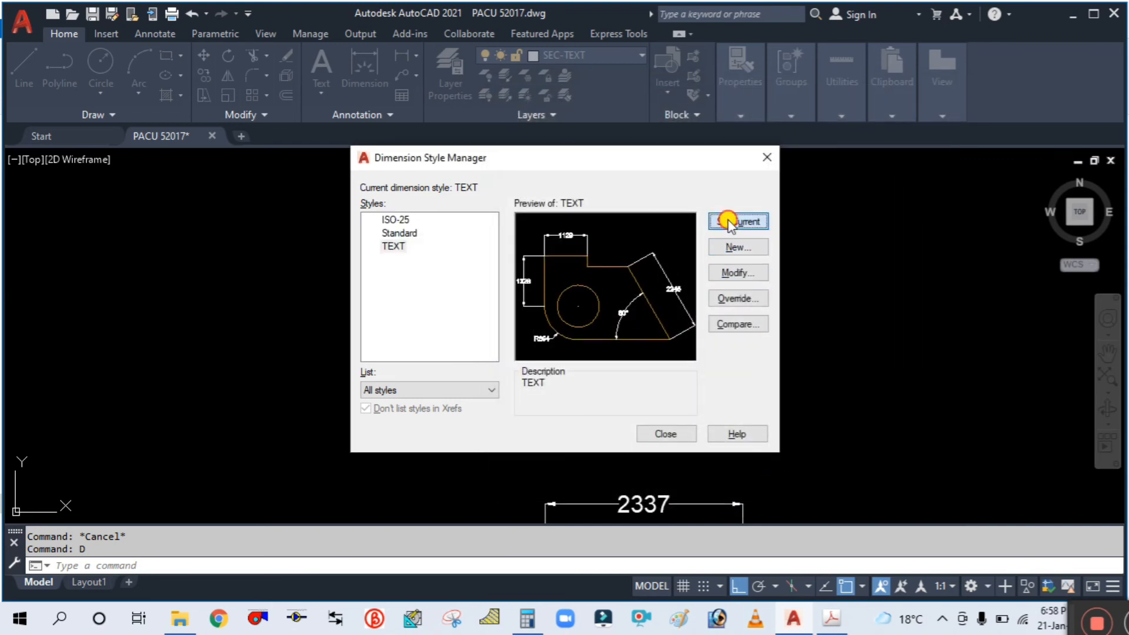
click(666, 434)
Move the gap dimension's line toward the section view, nearly in line with the lower-left opening's height dimension.
scroll(575, 257, down, 2)
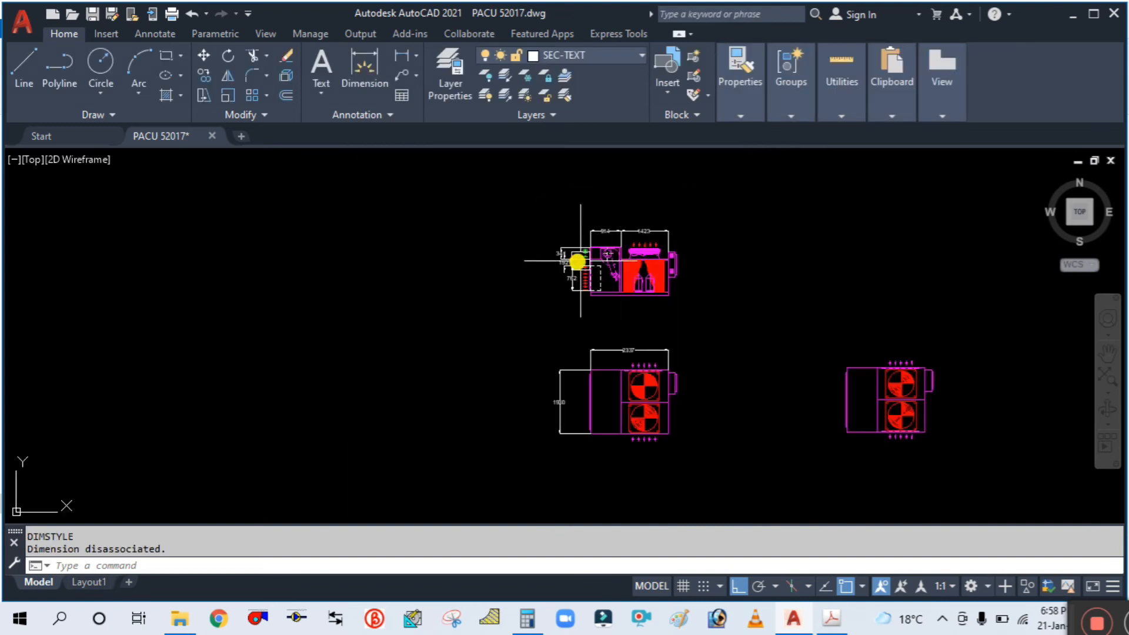
scroll(570, 257, up, 5)
scroll(565, 319, up, 2)
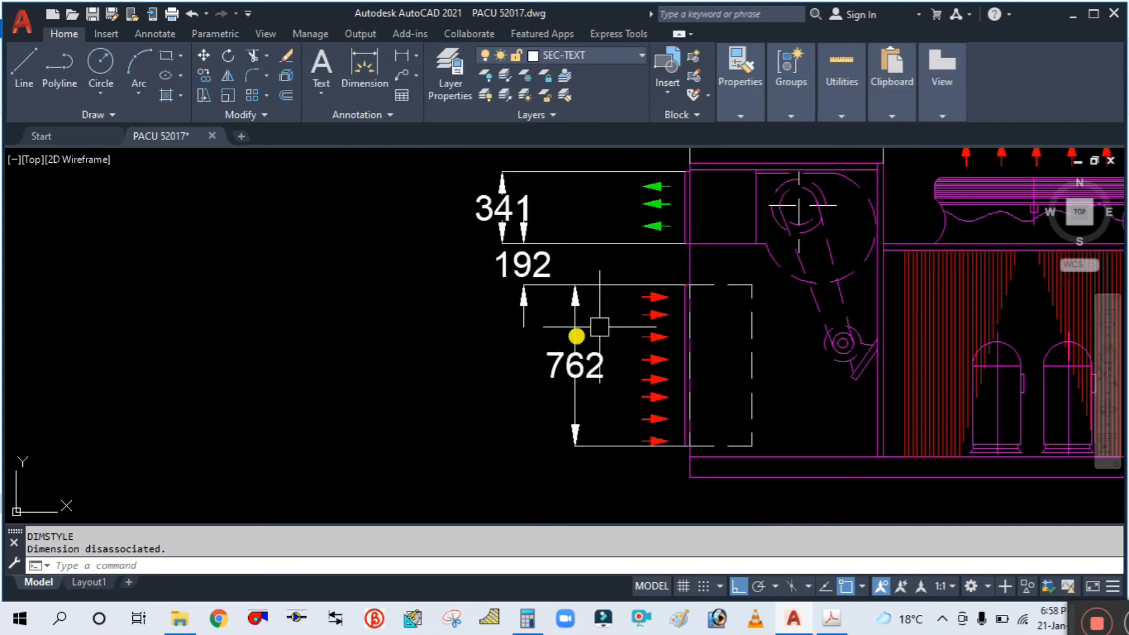
middle_drag(577, 232, 497, 282)
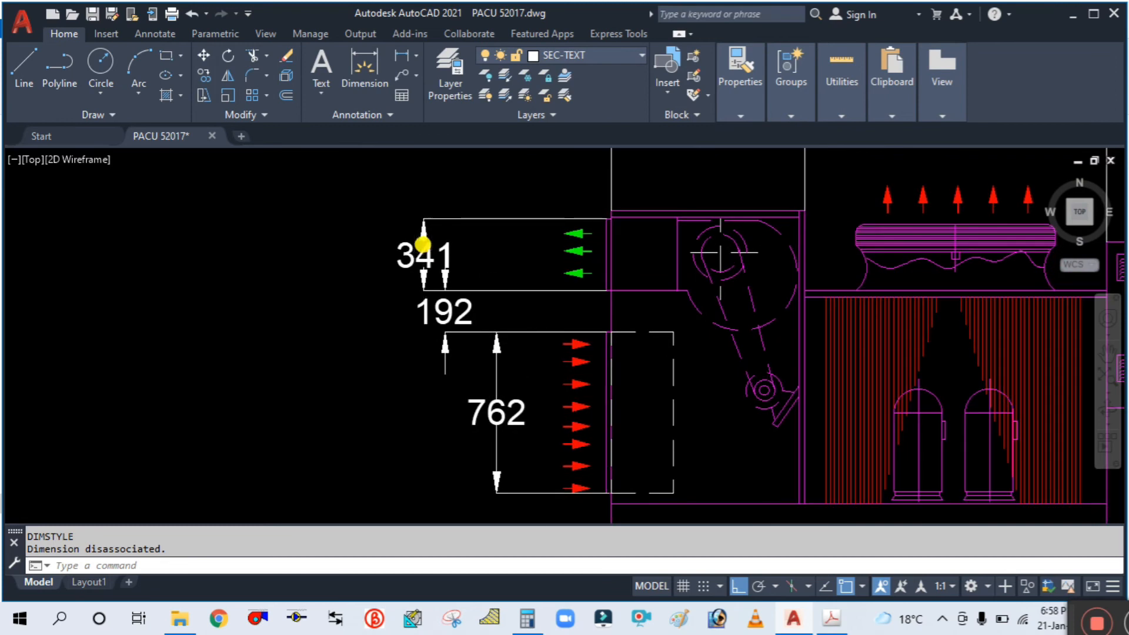
scroll(454, 264, up, 2)
scroll(416, 222, down, 2)
scroll(449, 292, up, 3)
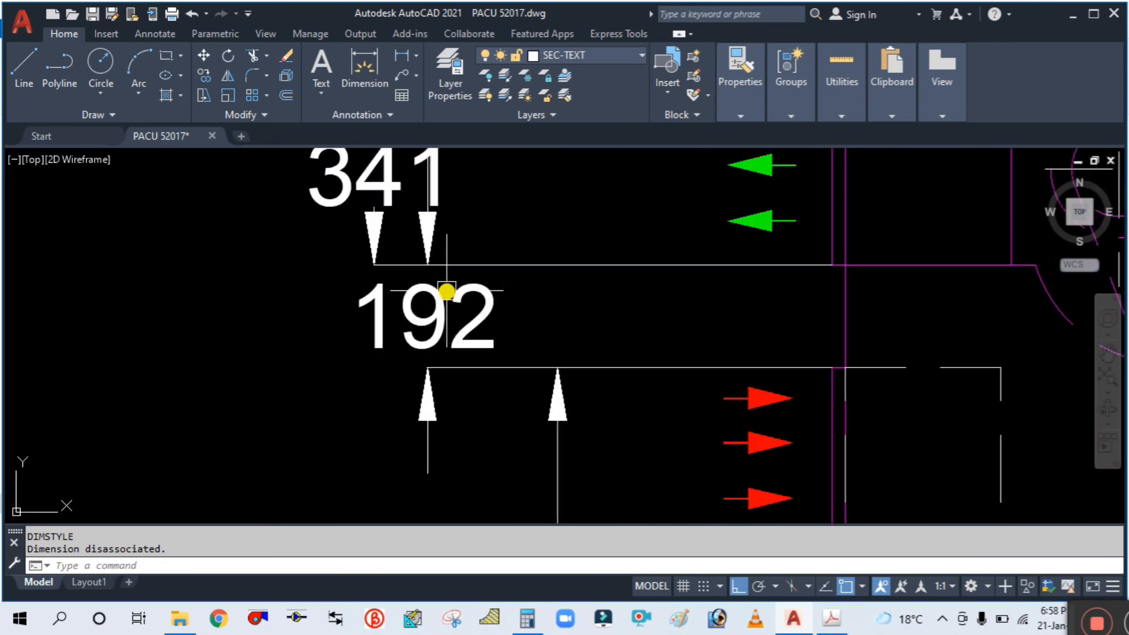
click(431, 321)
click(426, 318)
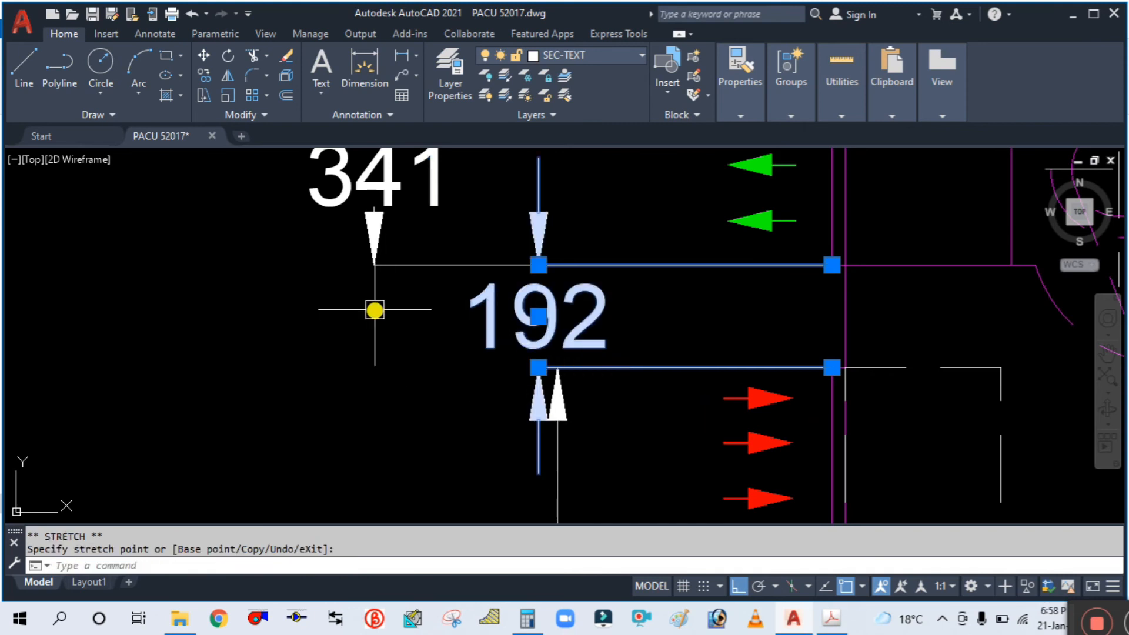
scroll(378, 308, down, 7)
key(Escape)
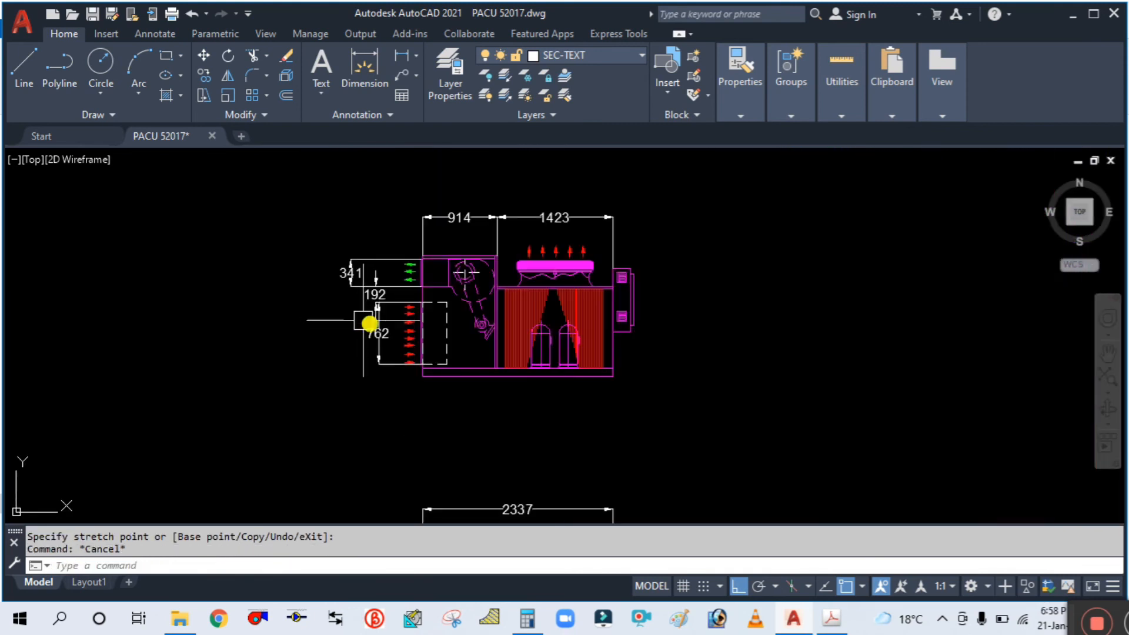
Check the section view's remaining dimensions in the Acrobat PDF and return to AutoCAD.
scroll(566, 276, up, 2)
middle_drag(765, 394, 726, 356)
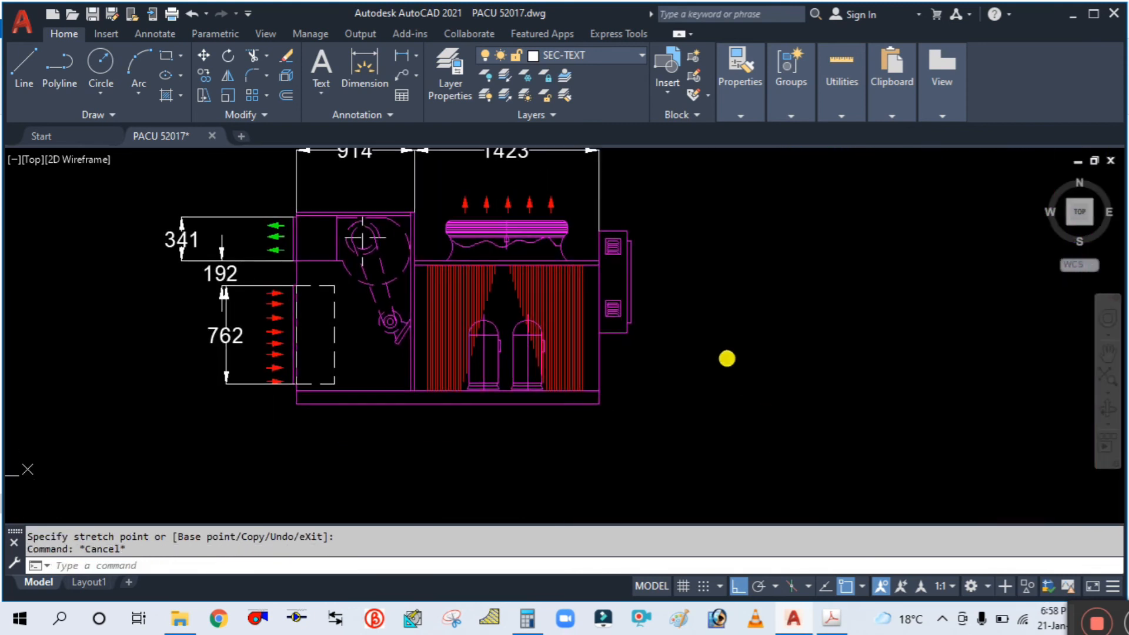
click(832, 622)
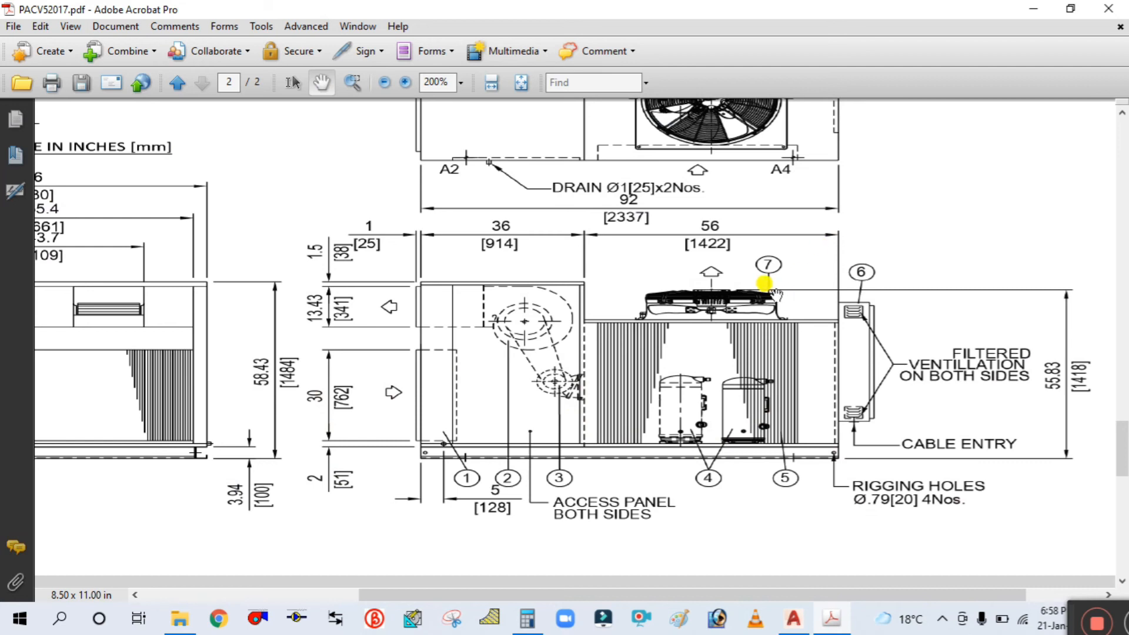
click(834, 622)
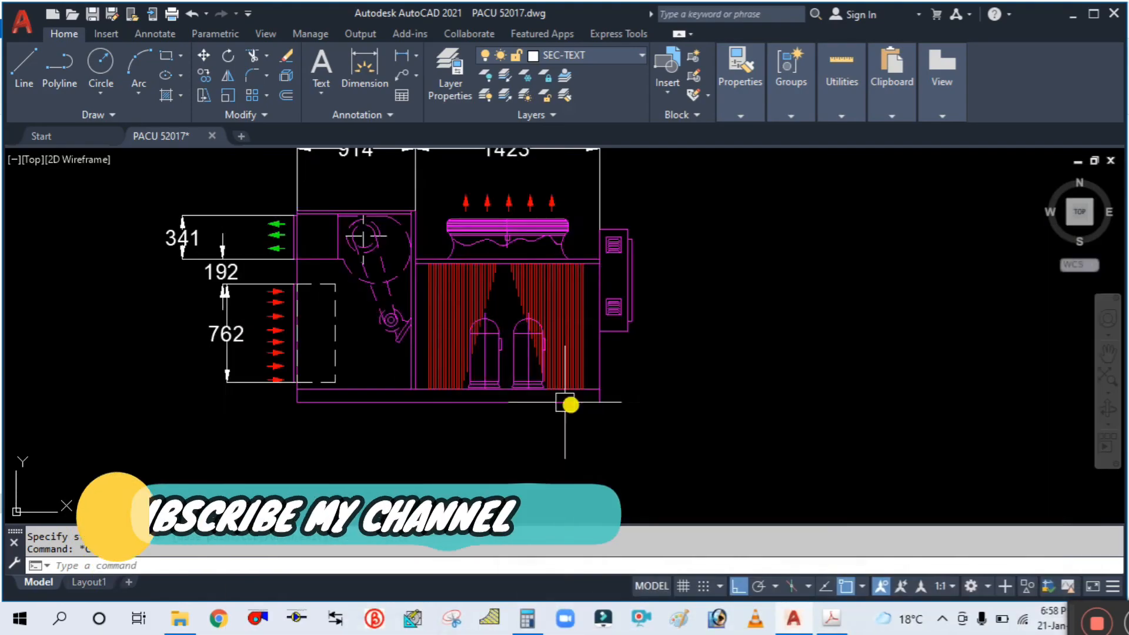
scroll(569, 404, down, 2)
scroll(612, 369, up, 2)
text(dli)
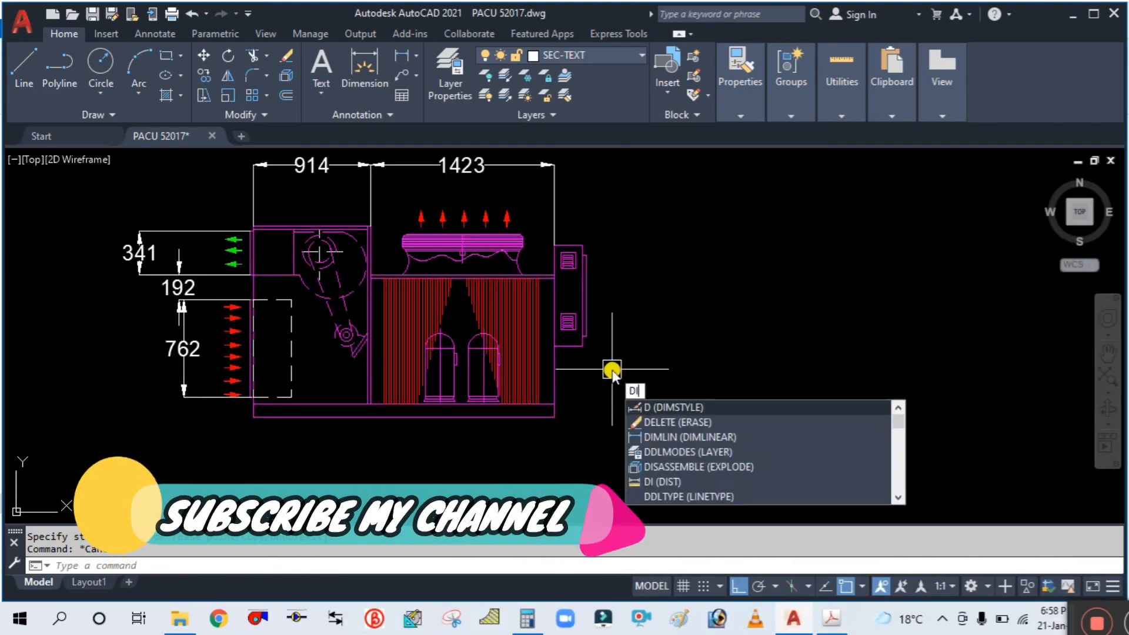
key(Return)
key(Escape)
Add a vertical linear dimension for the section view's overall height, from the fan top to the base's bottom-right corner, placed right of the unit.
scroll(452, 209, up, 2)
scroll(451, 208, up, 2)
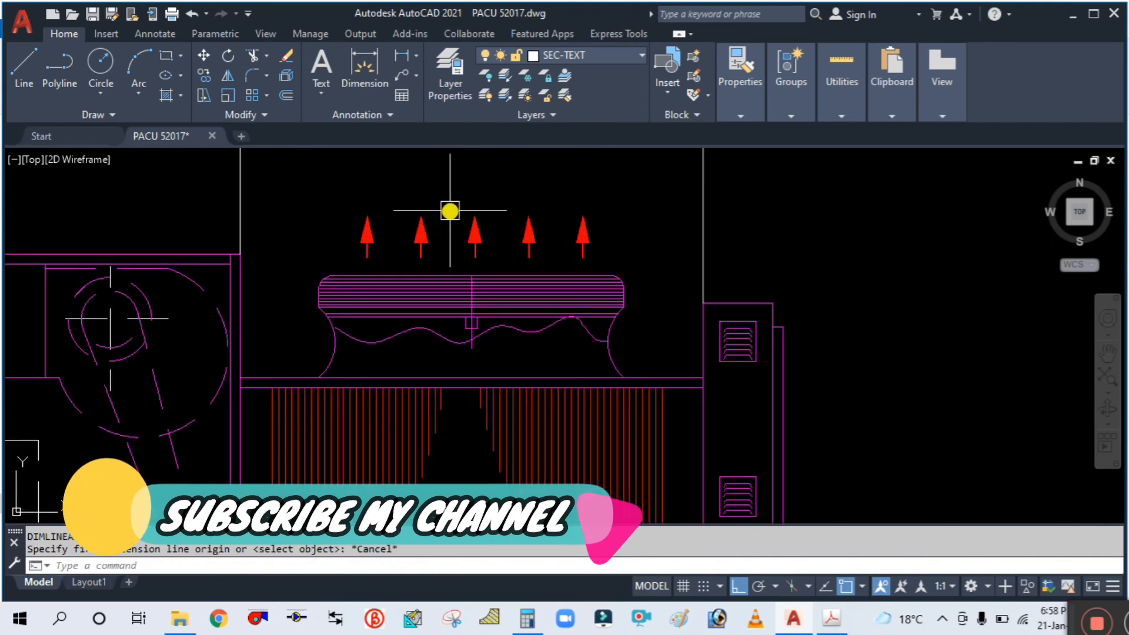
scroll(398, 253, up, 2)
scroll(398, 255, down, 2)
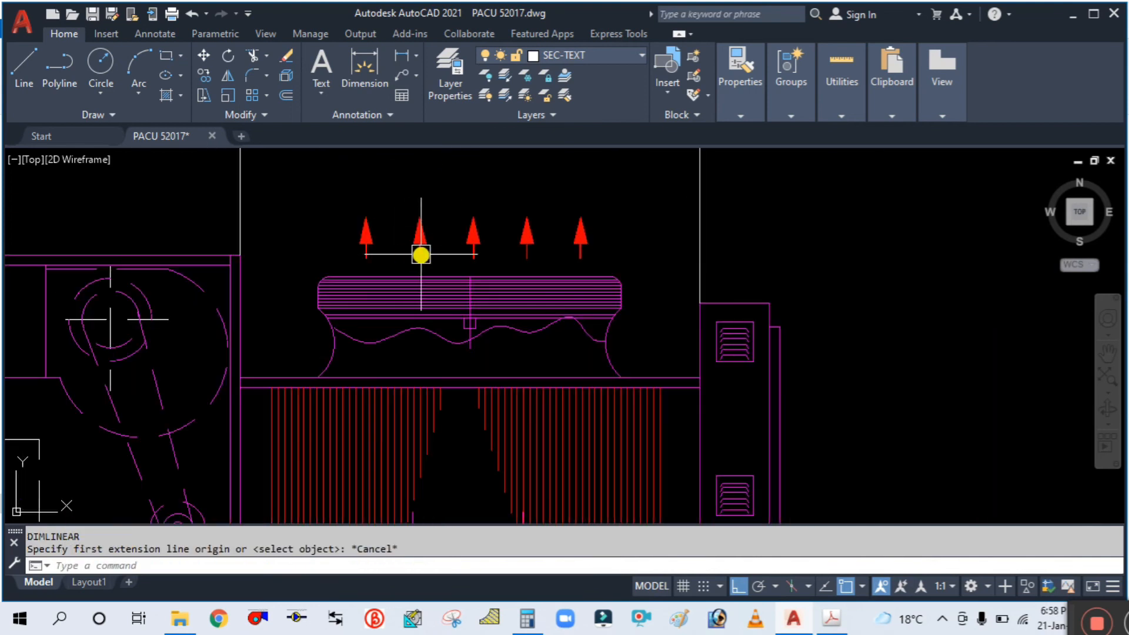
text(dli)
key(Return)
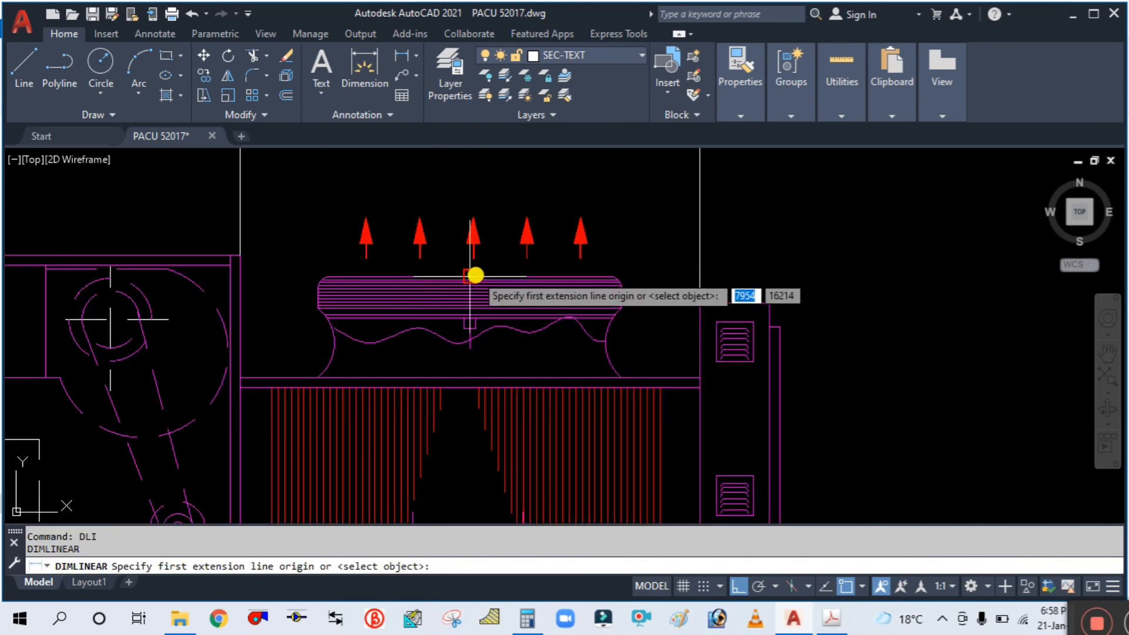
click(477, 272)
scroll(510, 306, down, 5)
scroll(509, 307, up, 5)
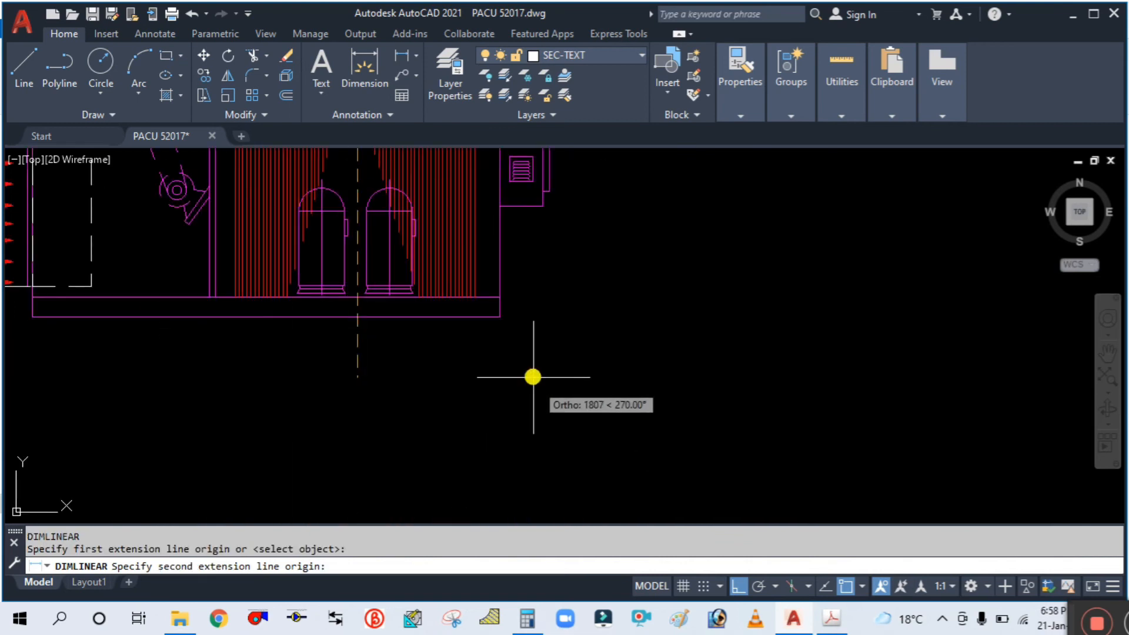
click(499, 319)
scroll(554, 321, down, 5)
click(579, 320)
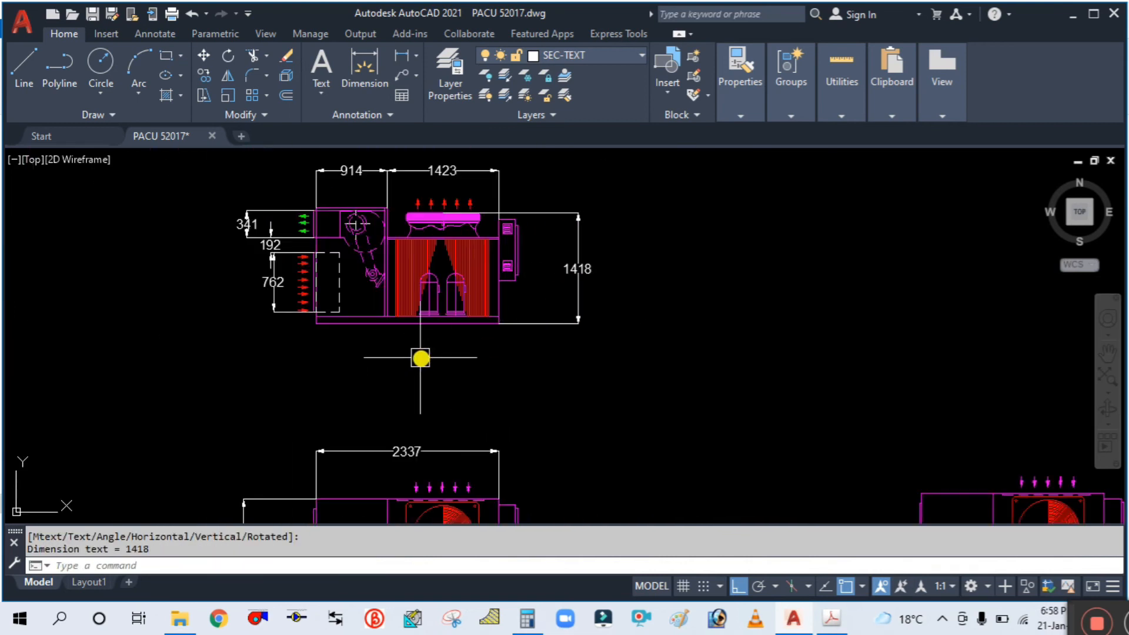
Copy the dimensioned section view with all its dimensions and place the copy directly above the original.
middle_drag(421, 353, 625, 391)
scroll(580, 348, down, 2)
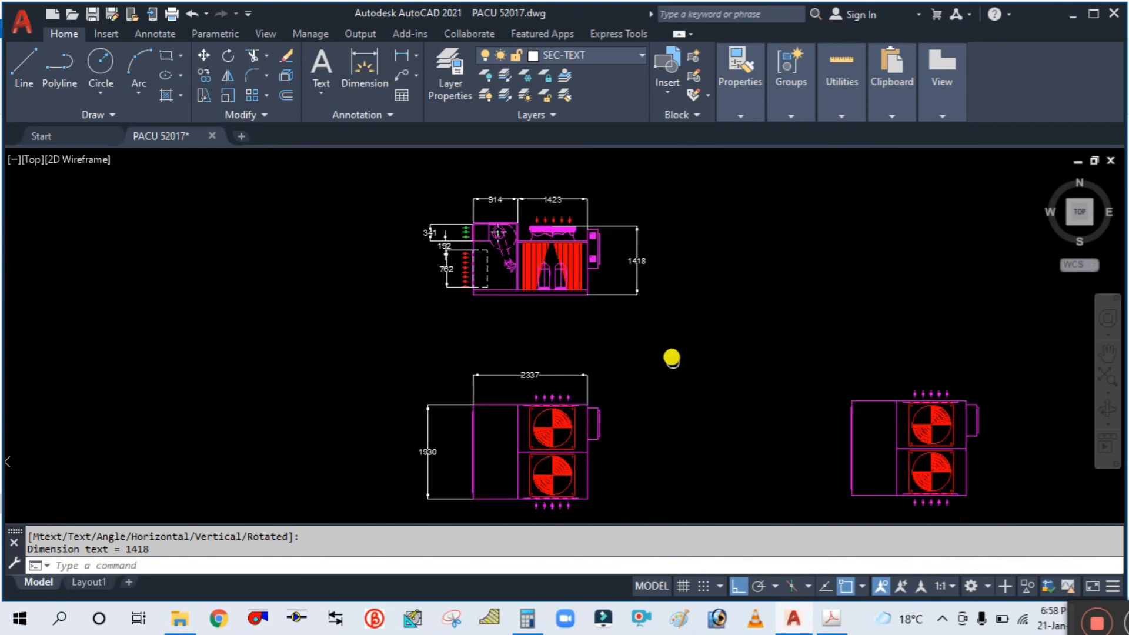
scroll(546, 241, up, 2)
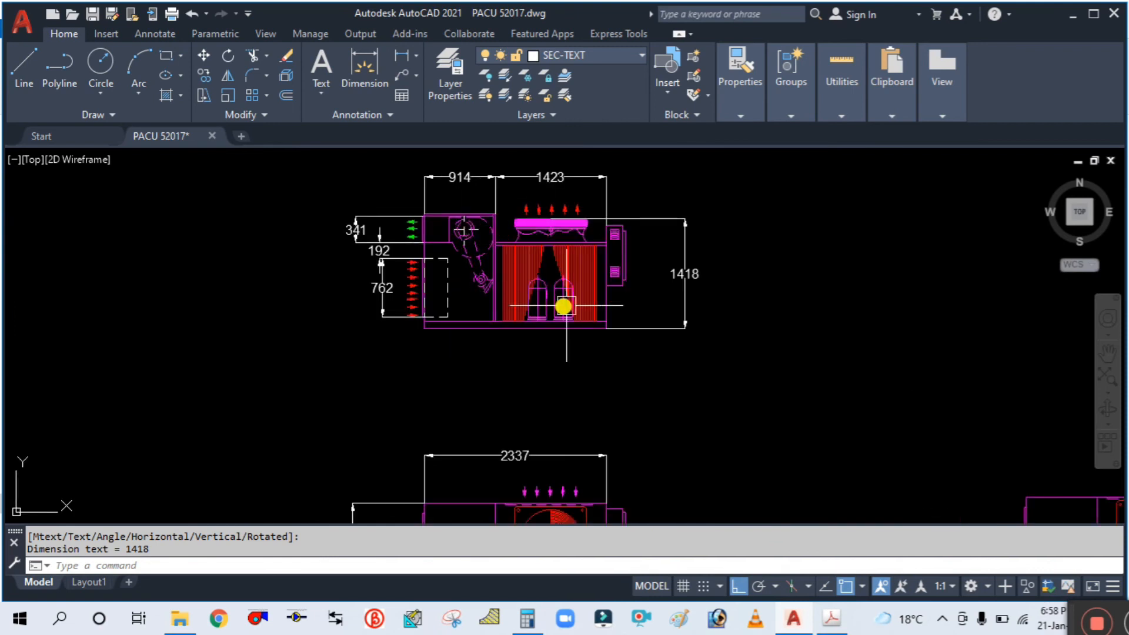
middle_drag(667, 351, 691, 405)
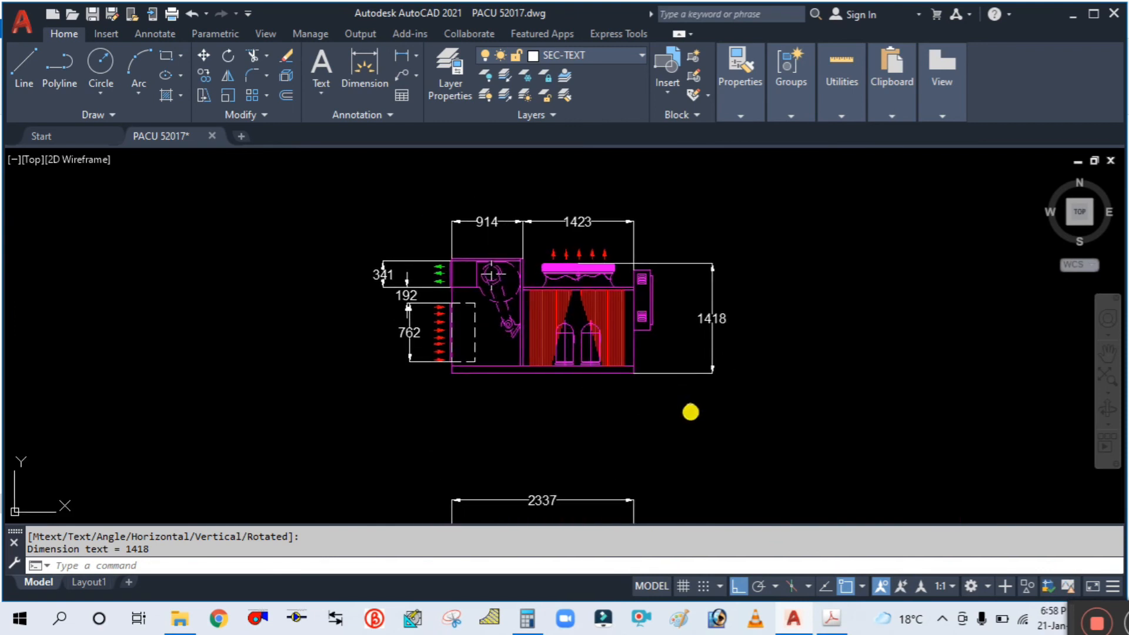
key(Return)
scroll(695, 397, down, 3)
click(484, 271)
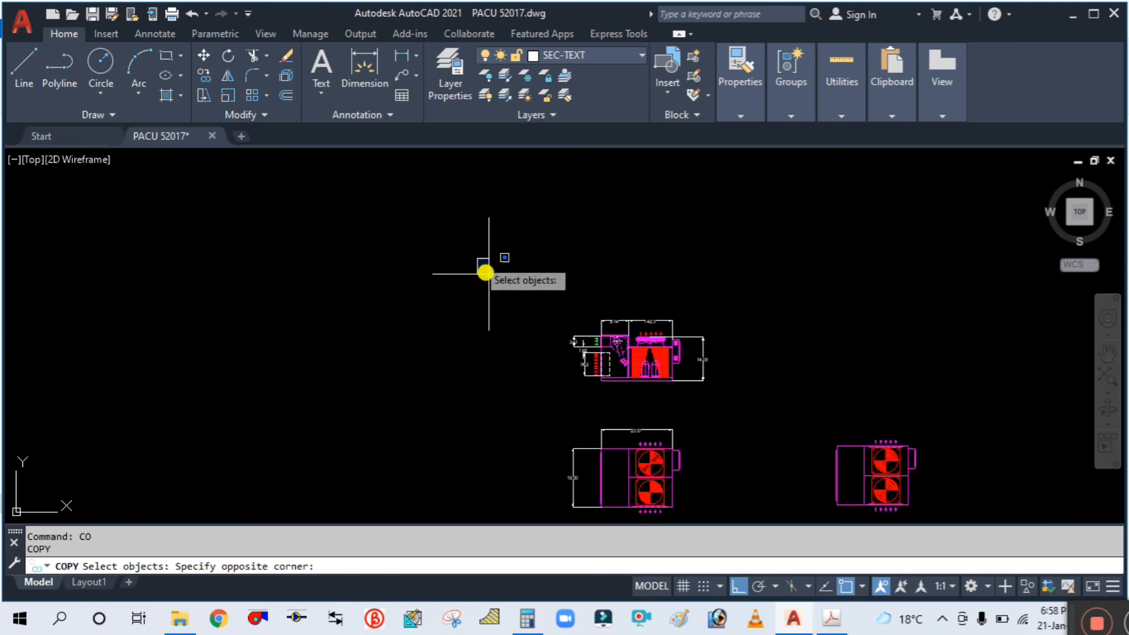
click(812, 429)
key(Return)
click(778, 274)
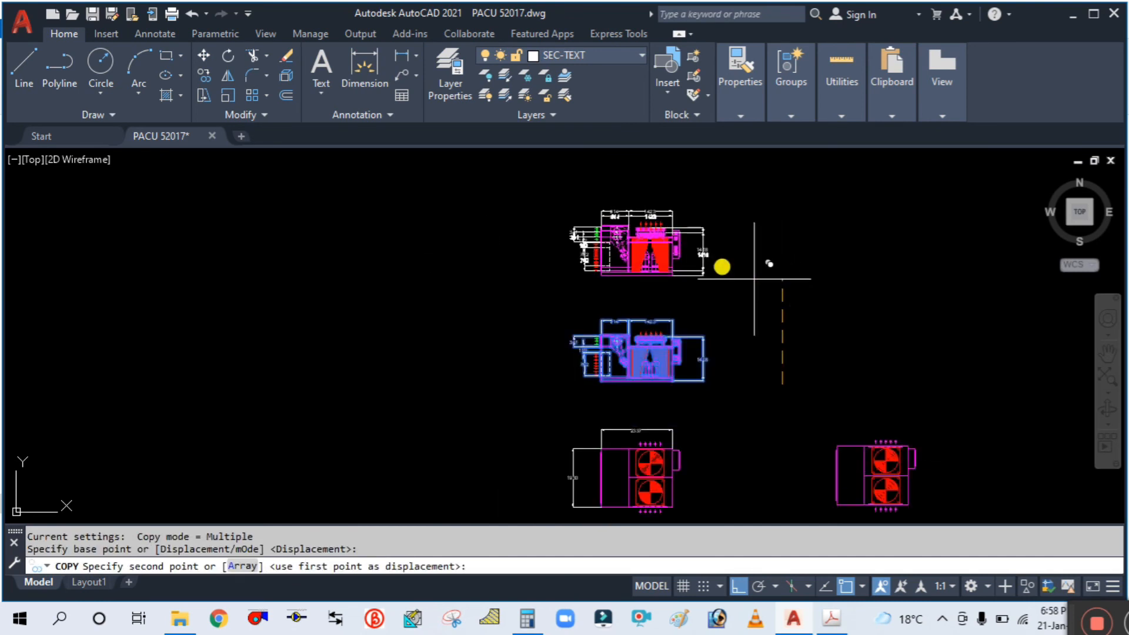
key(Escape)
Erase the overall height dimension from the upper copy of the section view.
scroll(679, 228, up, 2)
middle_drag(759, 297, 743, 412)
click(741, 413)
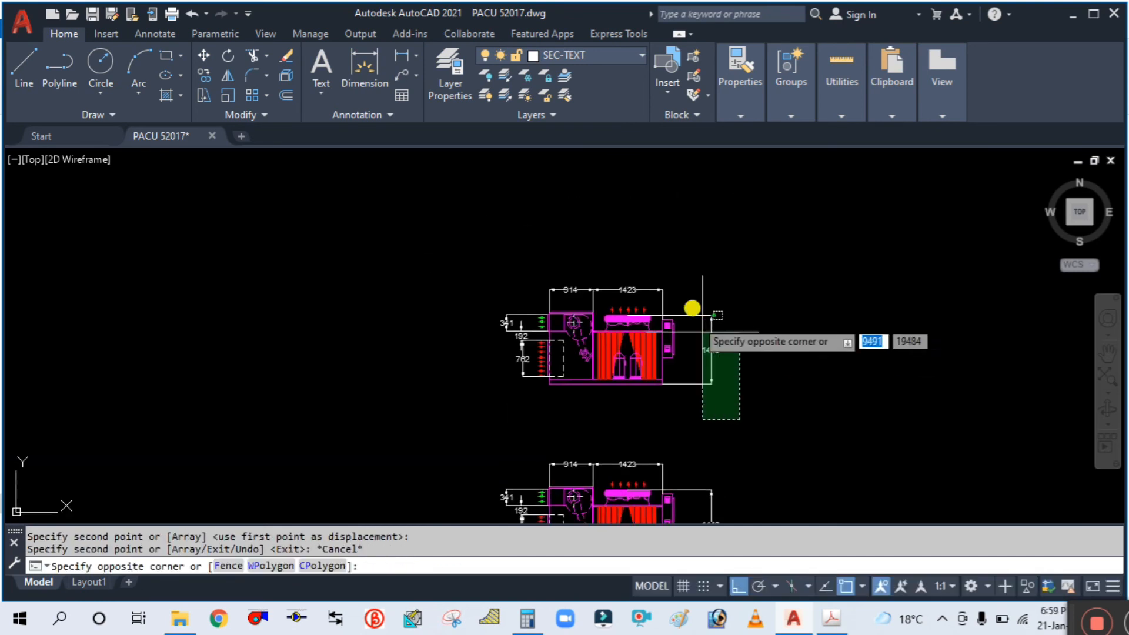
click(705, 309)
text(e)
key(Return)
scroll(680, 298, up, 4)
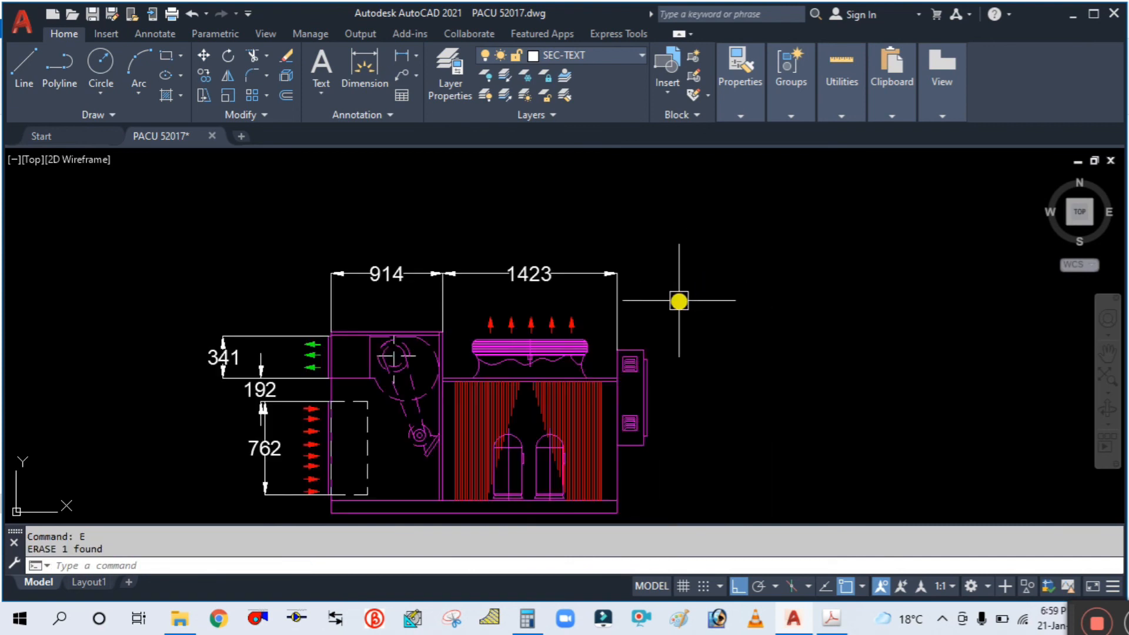
Erase the two horizontal width dimensions above the section view copy.
click(684, 300)
click(286, 250)
text(e)
key(Return)
scroll(364, 299, down, 2)
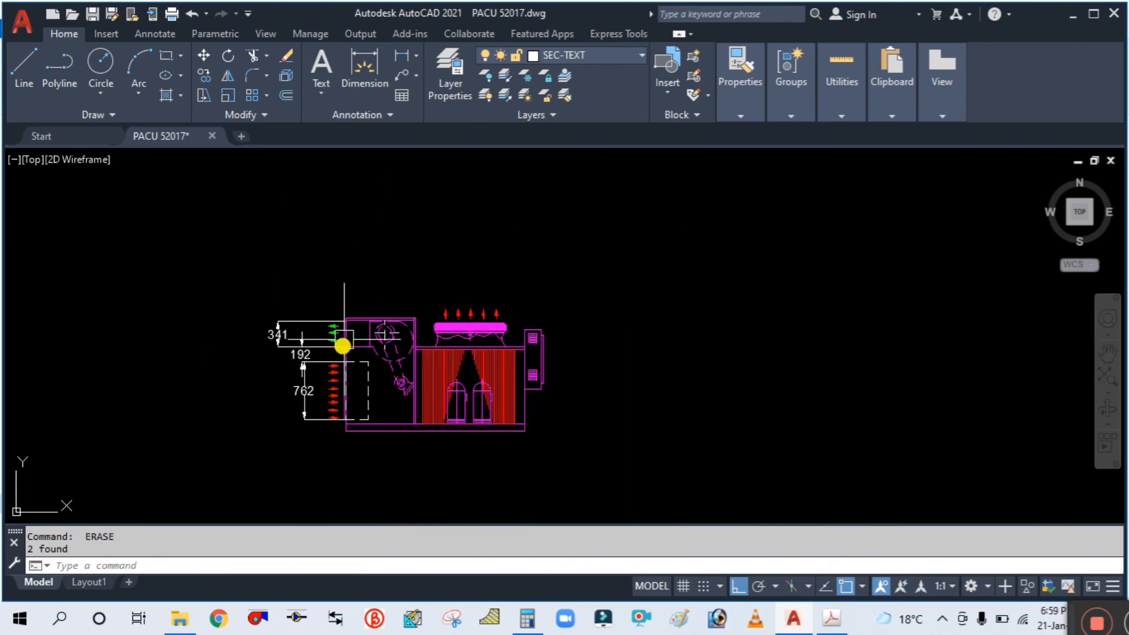
Erase the three vertical dimensions on the left side of the section view copy.
click(303, 446)
click(235, 303)
text(e)
key(Return)
key(Escape)
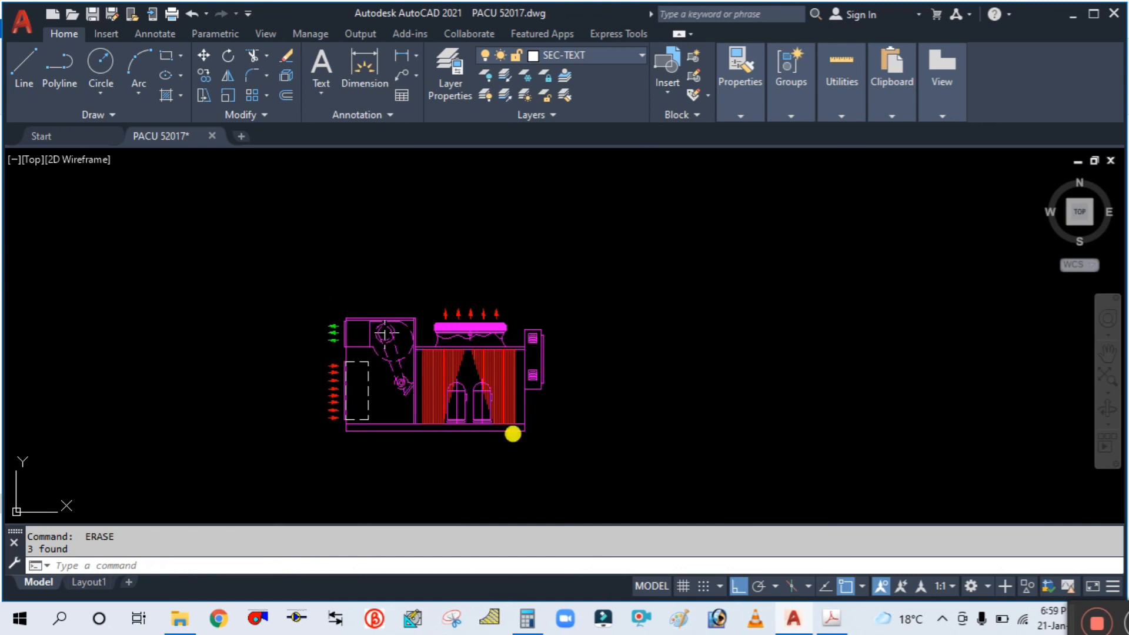
Check whether the undimensioned section view copy selects as separate objects or as one block.
click(249, 234)
click(606, 474)
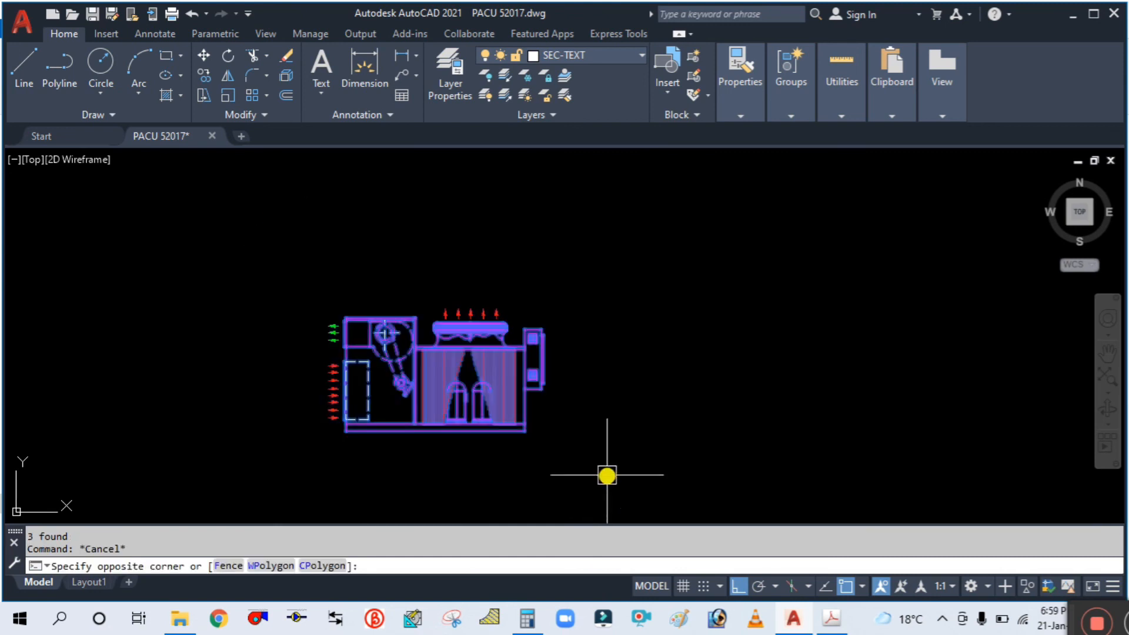
key(Escape)
click(509, 411)
key(Escape)
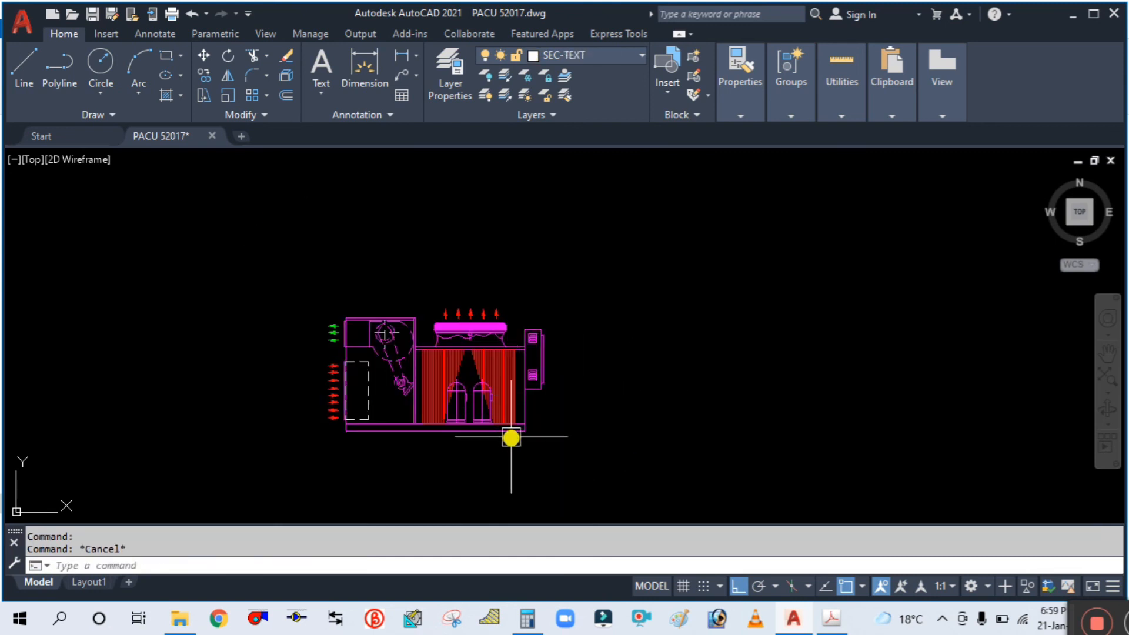
scroll(520, 438, up, 2)
click(545, 360)
key(Escape)
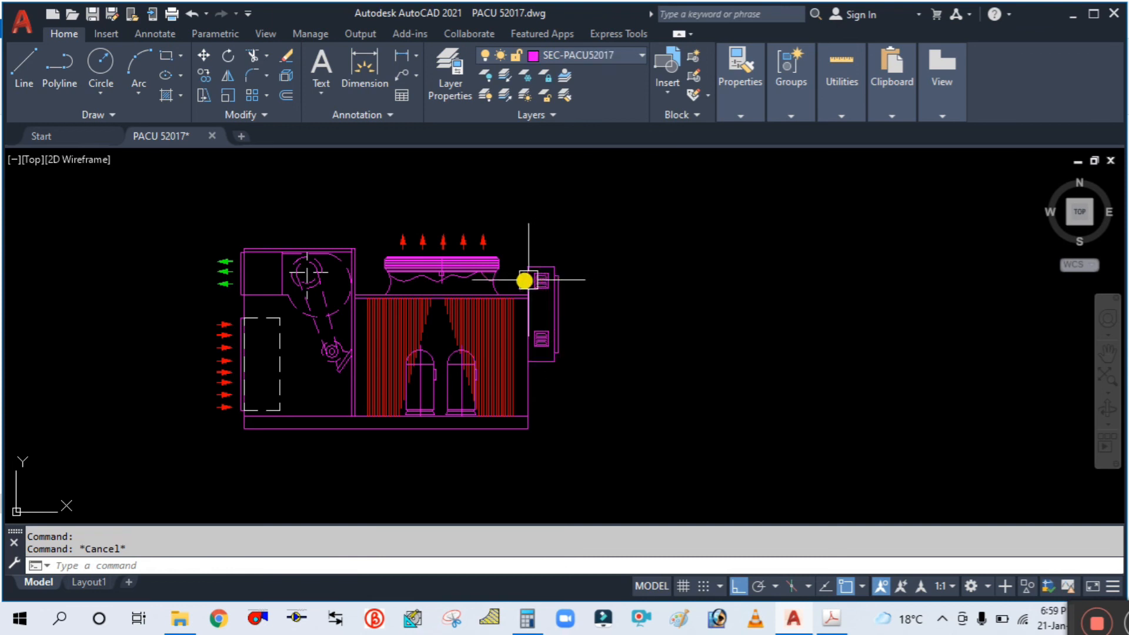
scroll(378, 280, up, 2)
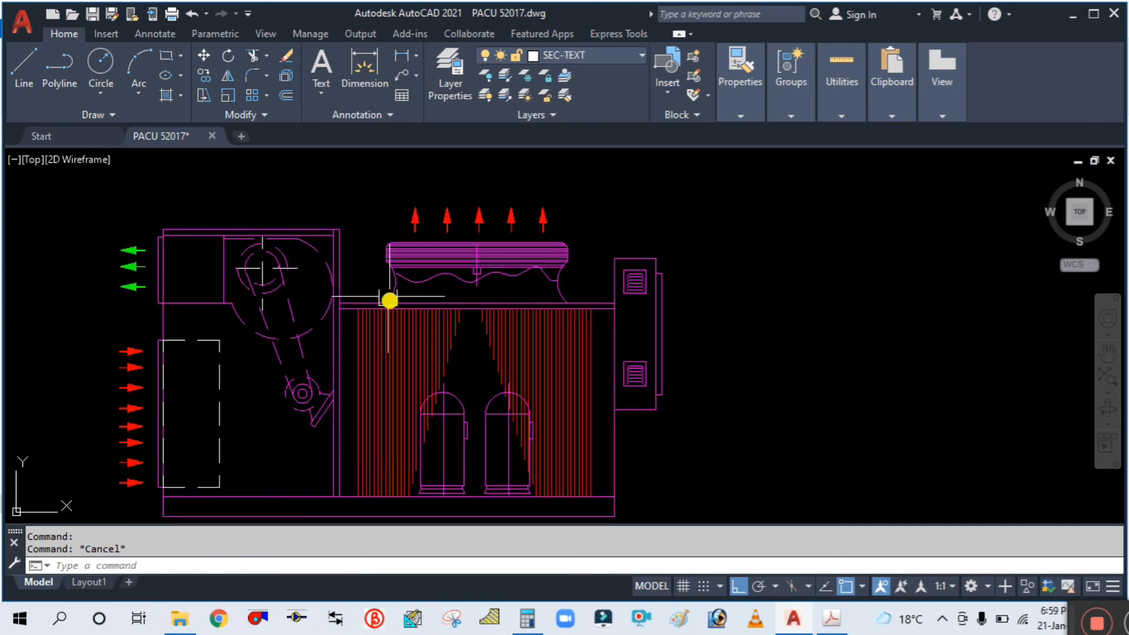
click(376, 294)
key(Escape)
click(482, 244)
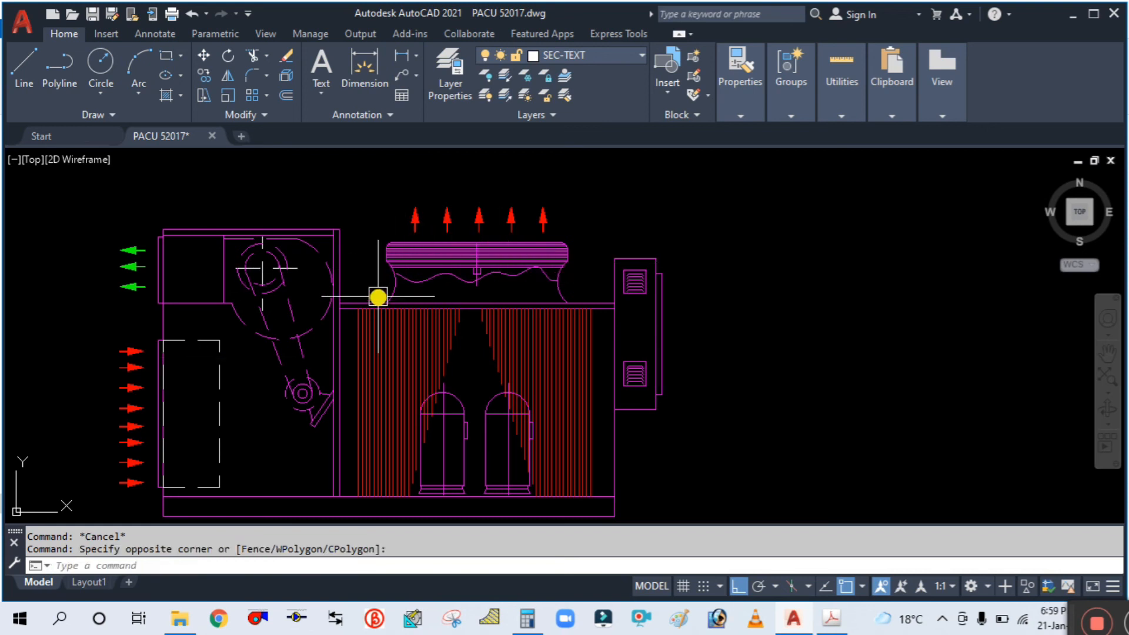
Check how the dimensioned plan view selects, for comparison with the section view copy above it.
scroll(378, 297, down, 8)
click(385, 409)
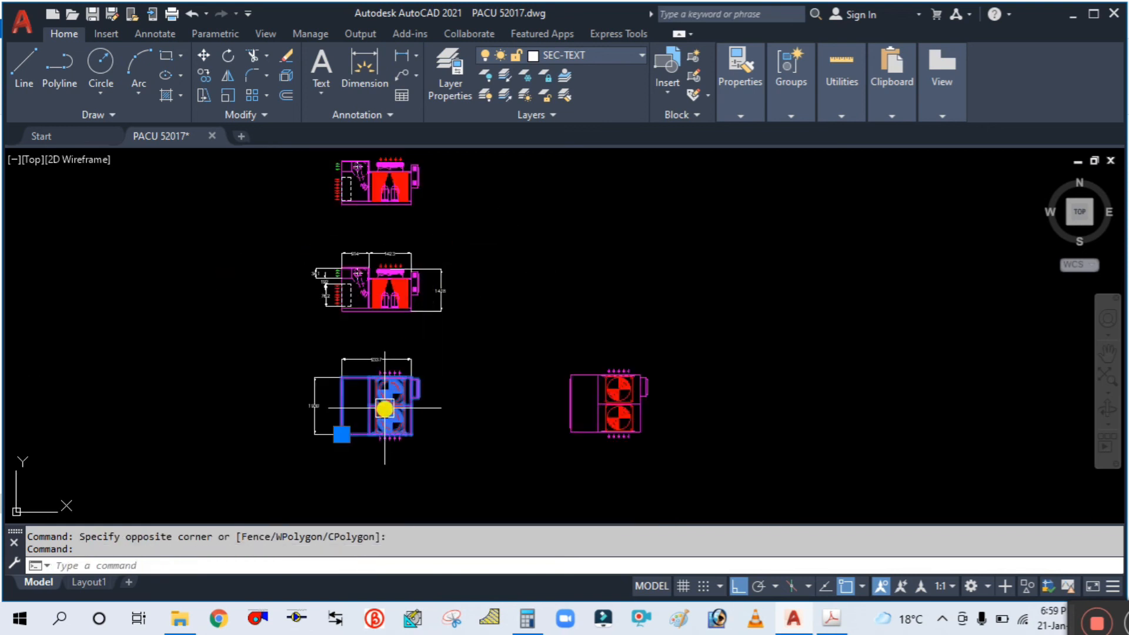
key(Escape)
middle_drag(494, 232, 496, 277)
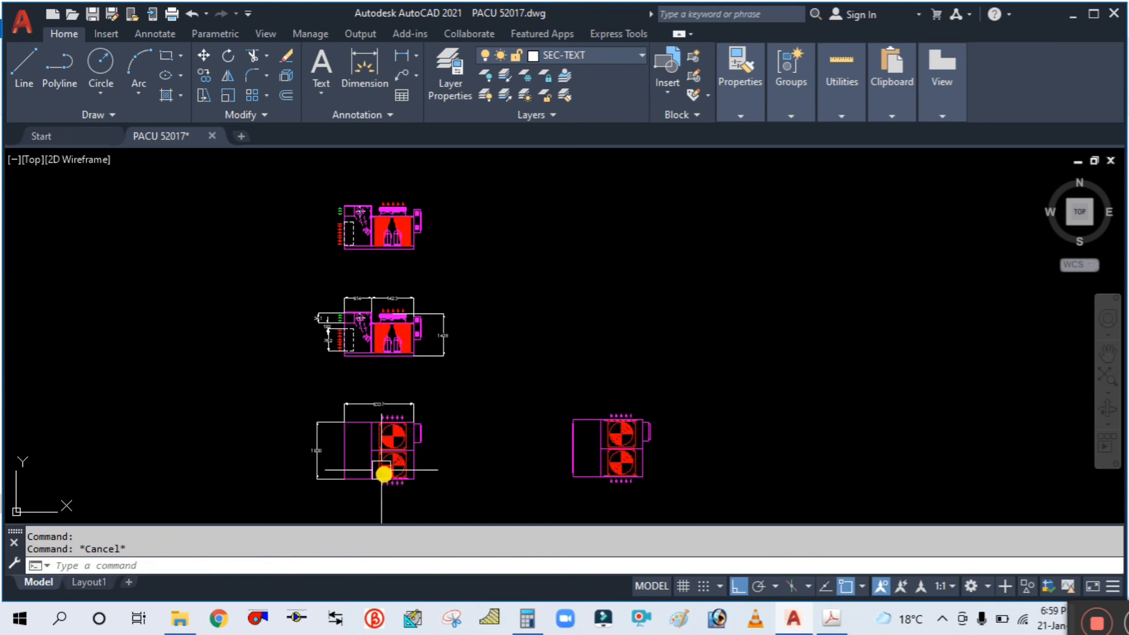
scroll(376, 458, up, 4)
scroll(494, 370, down, 4)
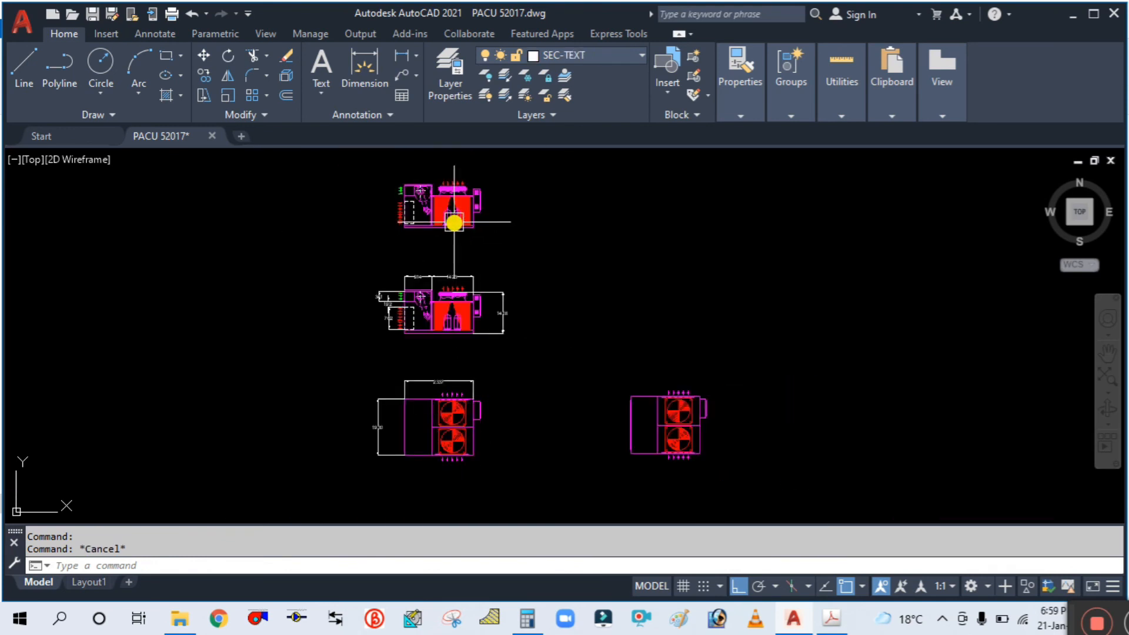
scroll(454, 222, up, 3)
middle_drag(451, 242, 440, 370)
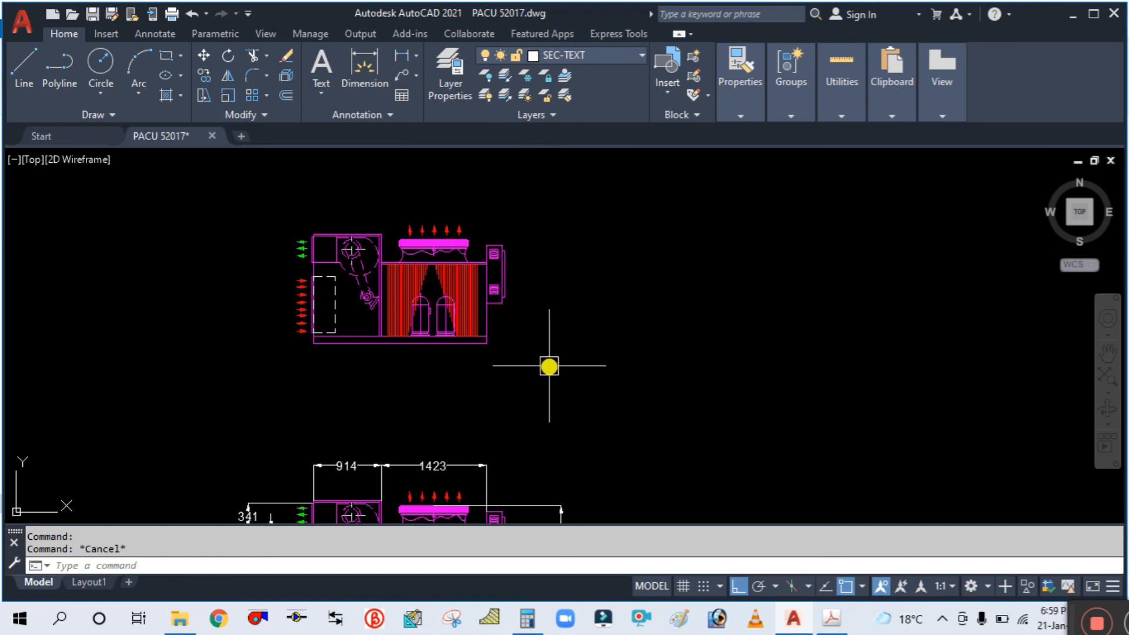
Copy the undimensioned section view with its lower-right base corner as base point and paste it as a block to its right.
click(223, 177)
click(664, 447)
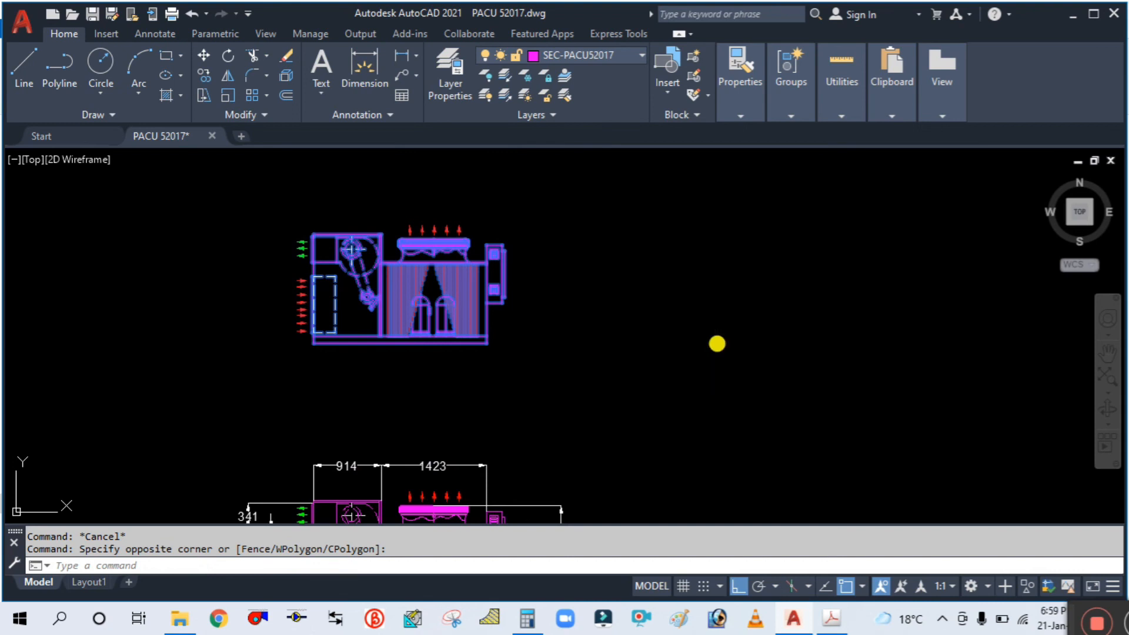
key(ctrl+shift+c)
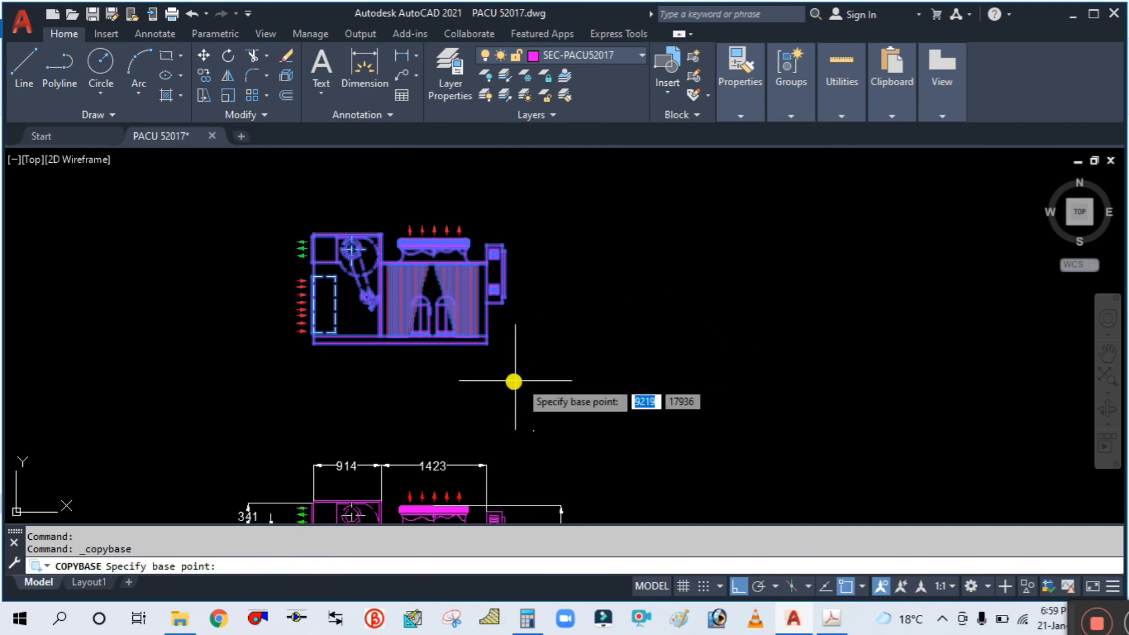
click(486, 344)
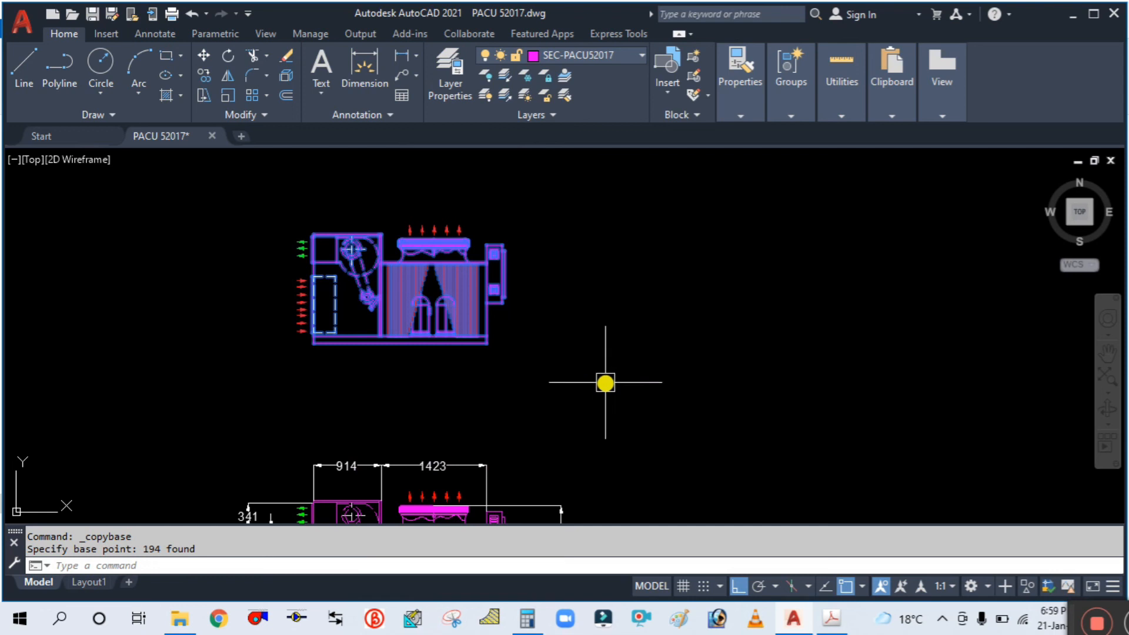
key(ctrl+shift+v)
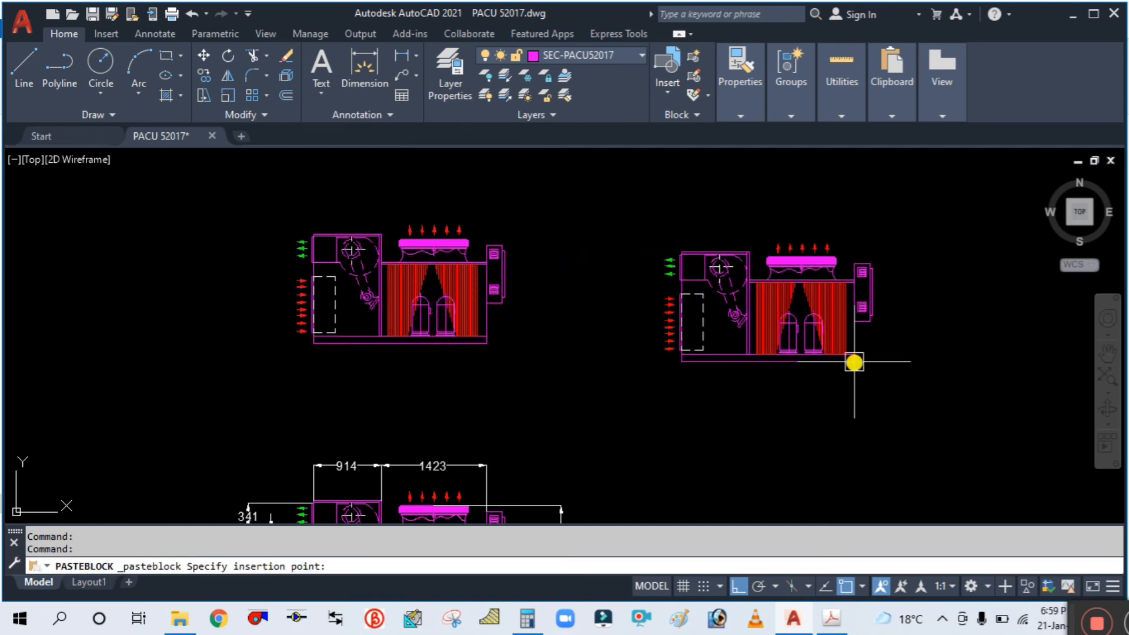
click(854, 360)
Compare how the loose section view copy and the pasted block on its right select.
click(529, 369)
click(127, 253)
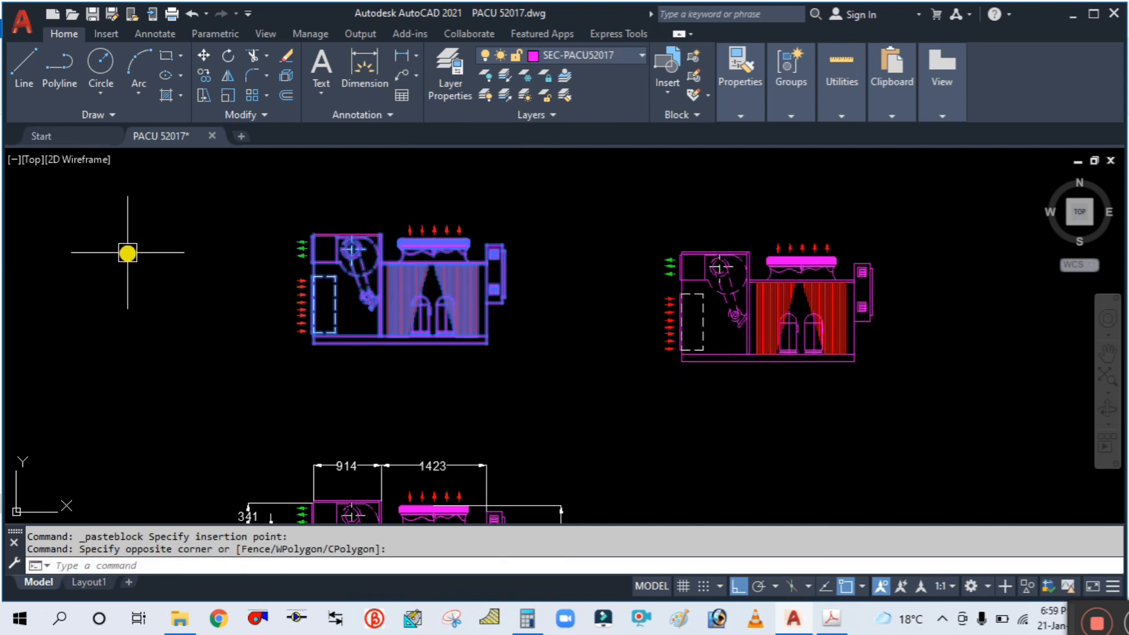
key(Escape)
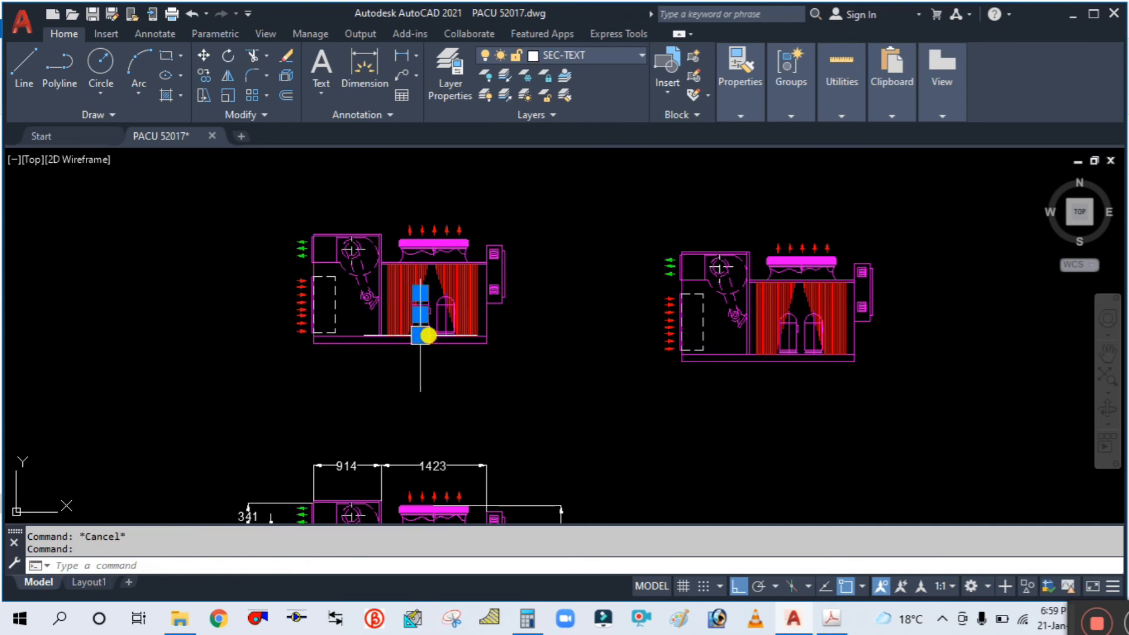
click(393, 303)
click(425, 275)
click(505, 297)
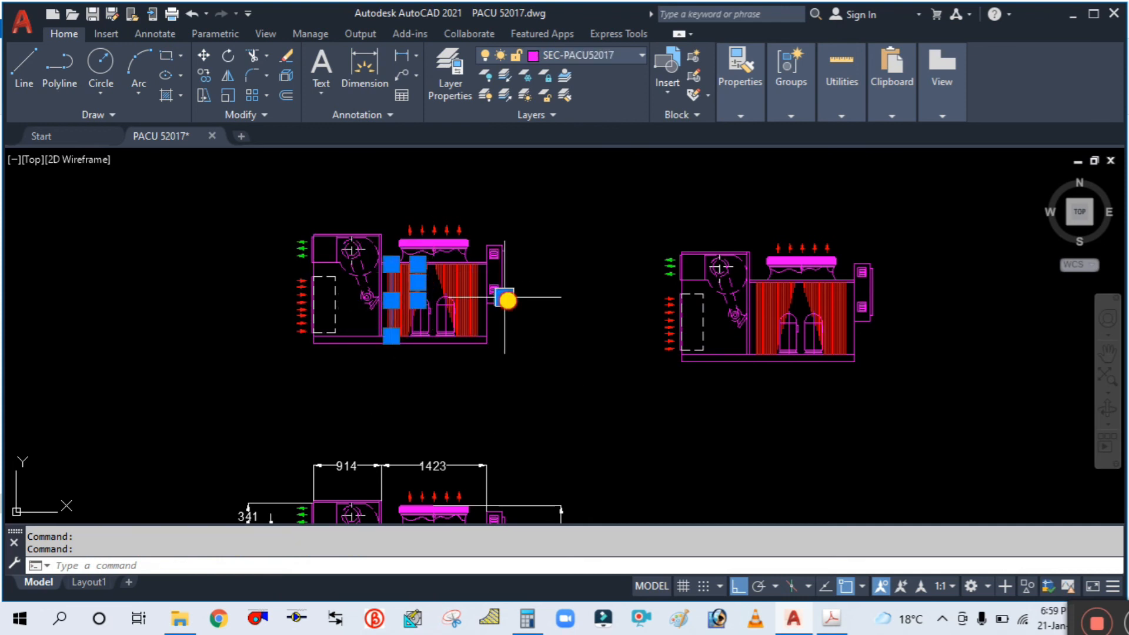
click(429, 314)
key(Escape)
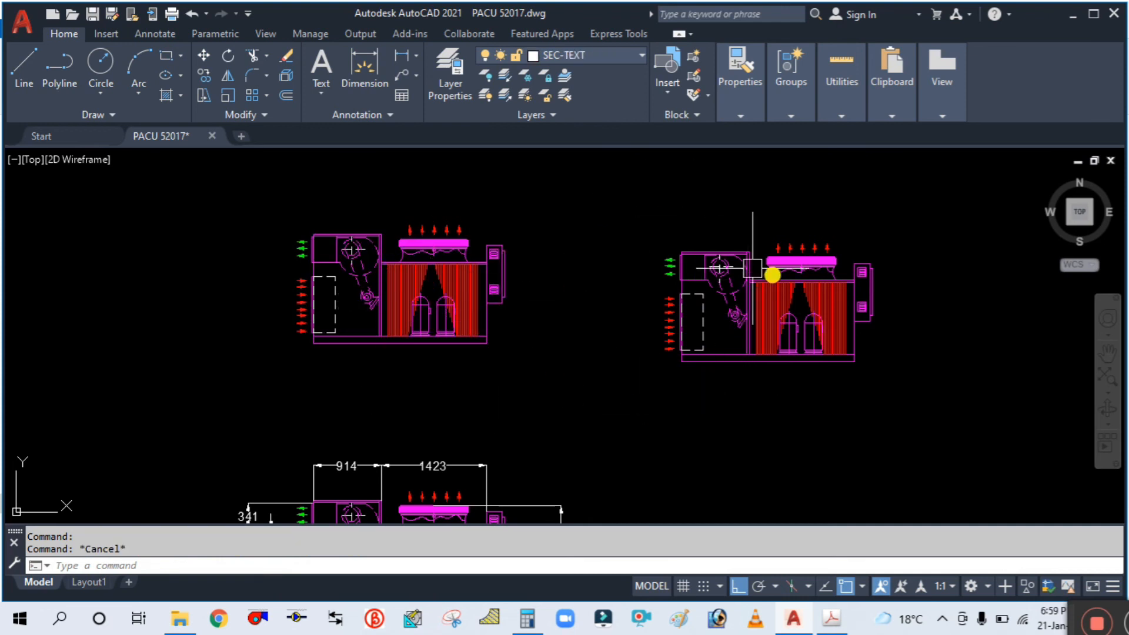
click(756, 300)
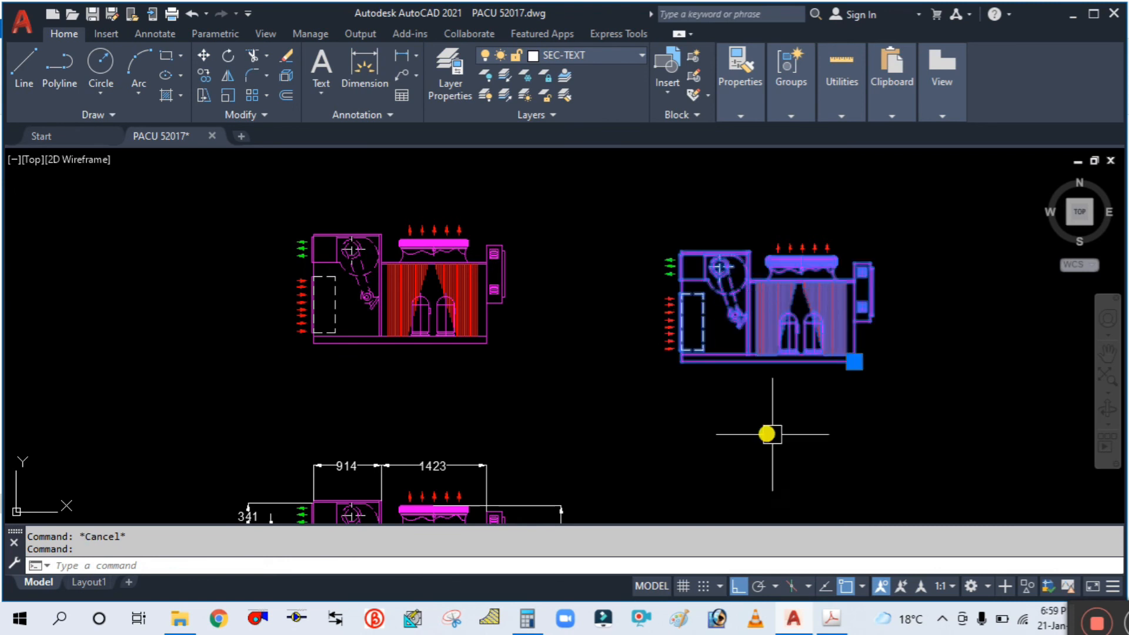
key(Escape)
Erase the loose undimensioned section view copy above the dimensioned section view, keeping the pasted block.
scroll(558, 329, down, 2)
click(536, 377)
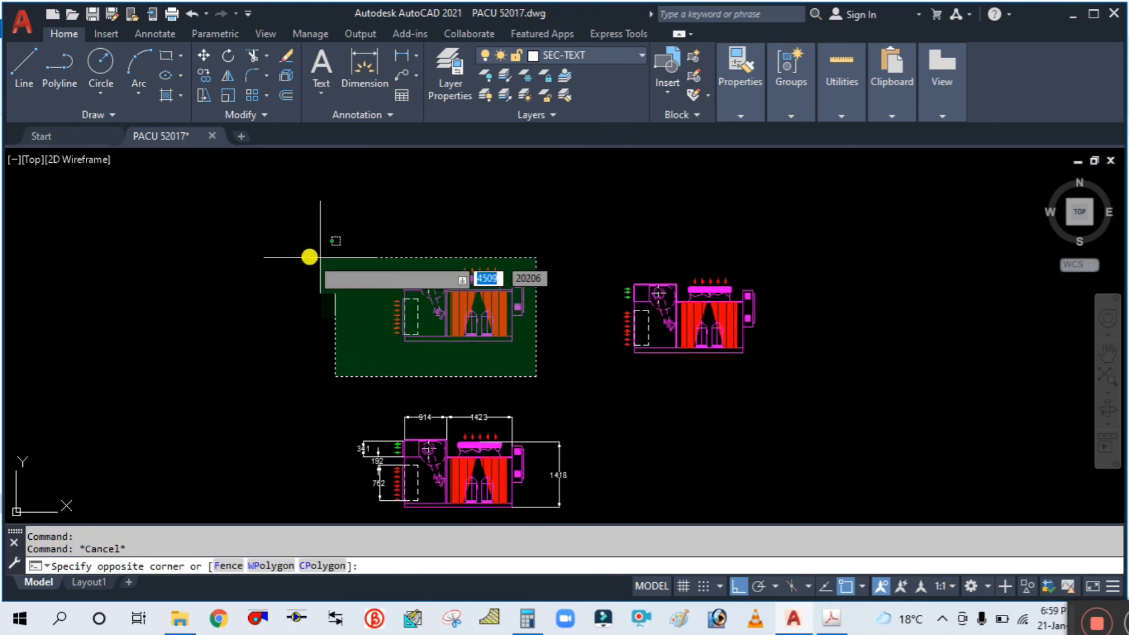
click(291, 252)
key(Return)
key(Escape)
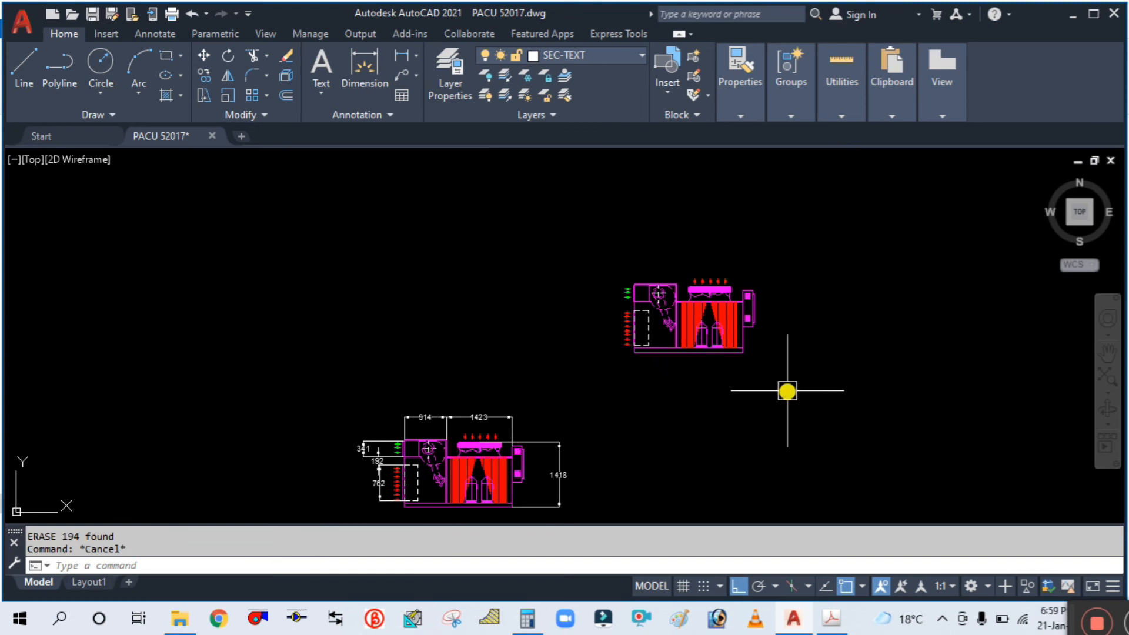
text(m)
key(Return)
key(Escape)
scroll(605, 335, down, 2)
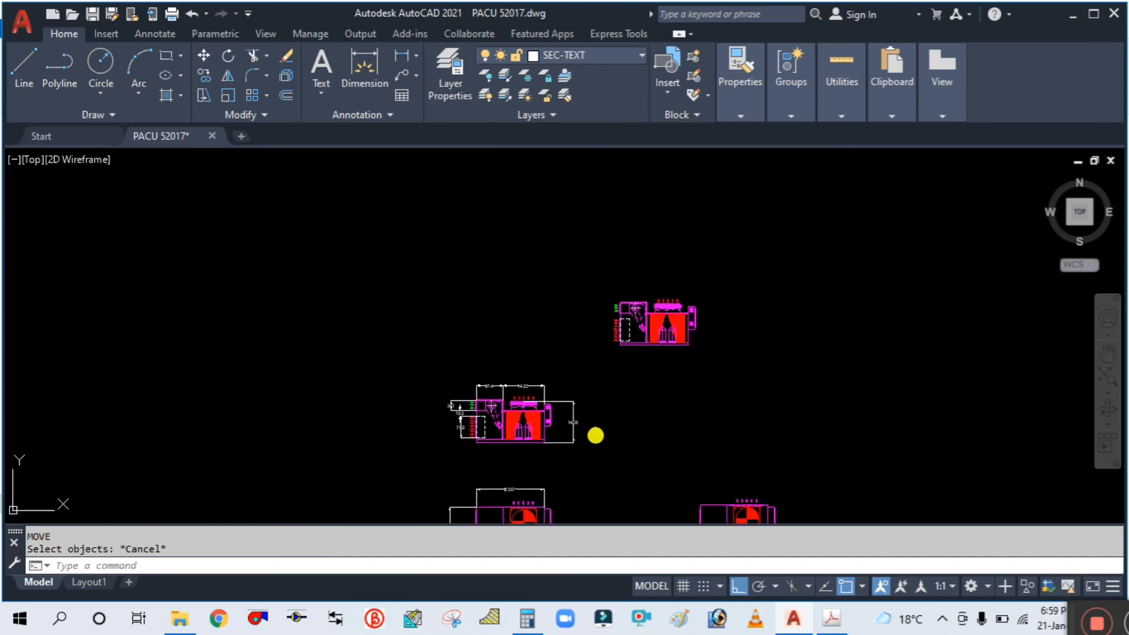
Erase the dimensioned section view above the dimensioned plan view, together with its dimensions.
scroll(542, 383, down, 1)
click(543, 384)
click(317, 301)
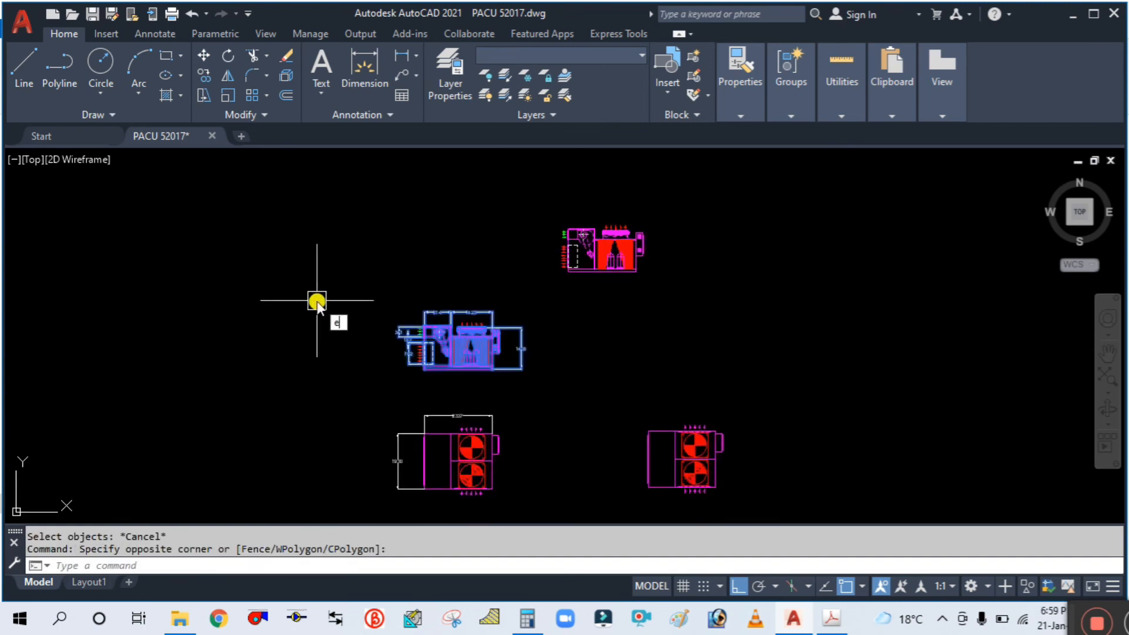
key(Return)
Move the section view block from its lower-right base corner down to the level of the dimensioned plan view's top edge.
text(m)
key(Return)
click(668, 321)
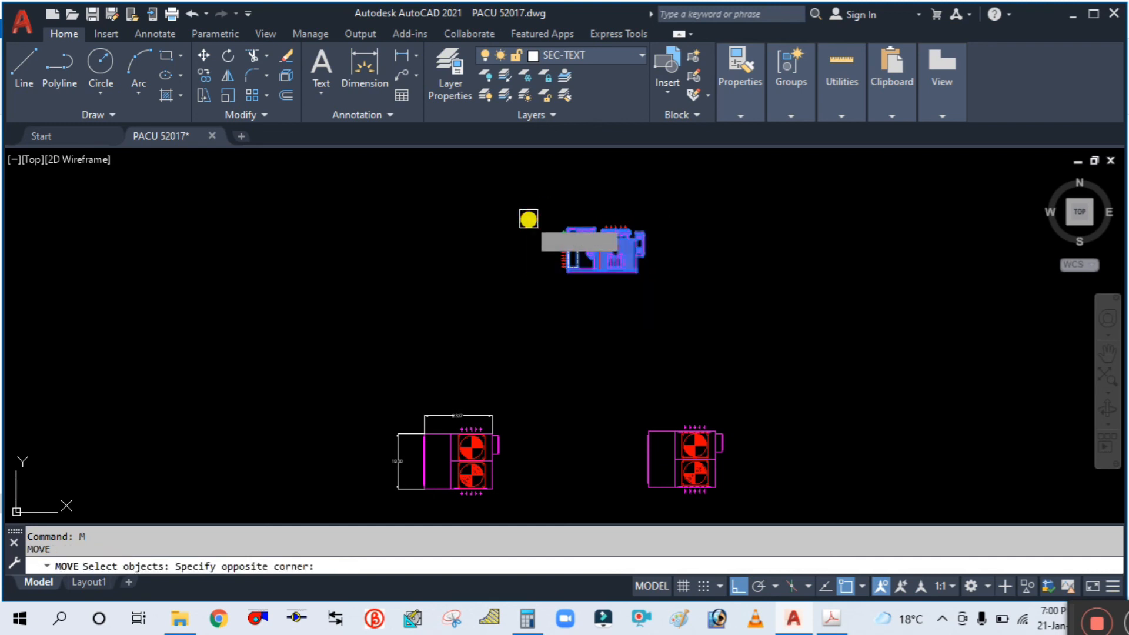
click(529, 217)
scroll(641, 276, up, 3)
key(Return)
click(627, 281)
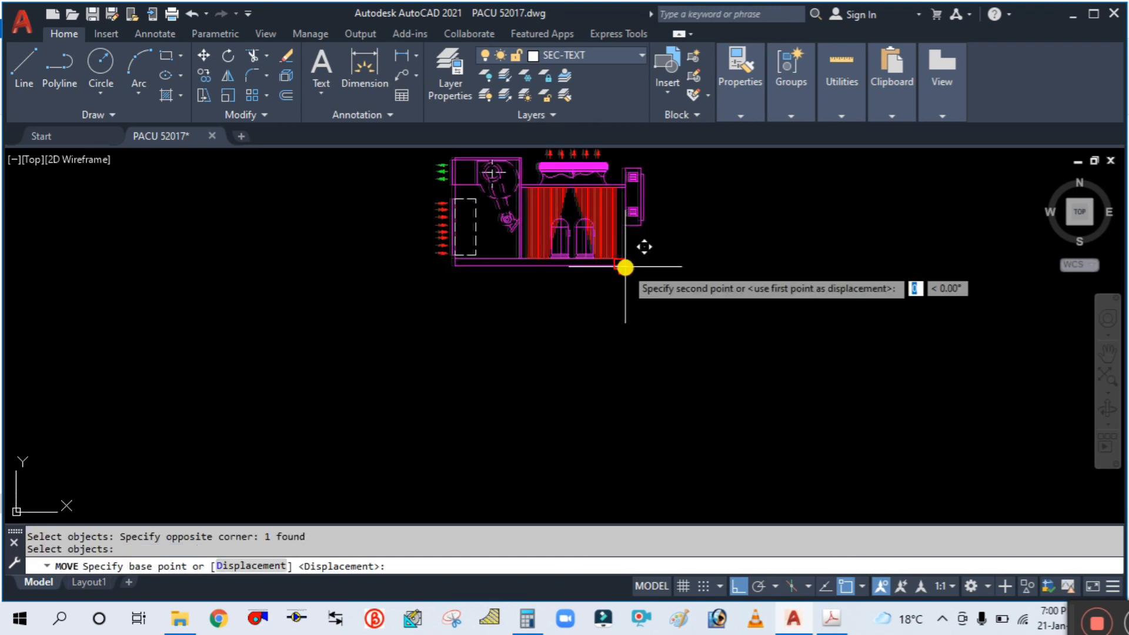
scroll(625, 276, down, 4)
scroll(447, 423, up, 5)
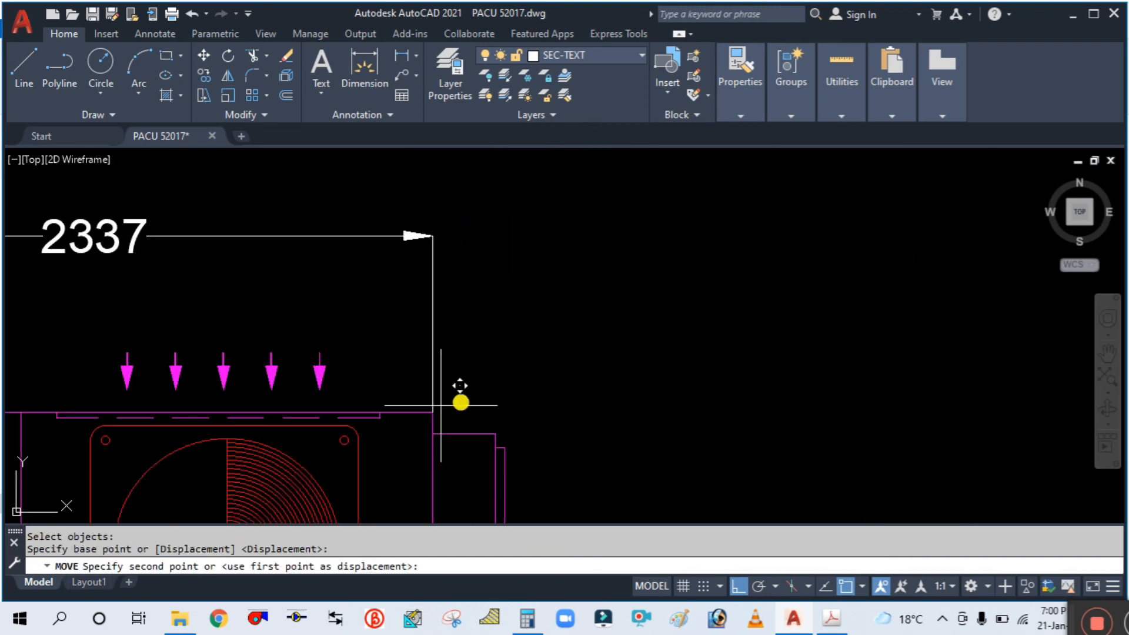
click(429, 412)
scroll(504, 370, down, 5)
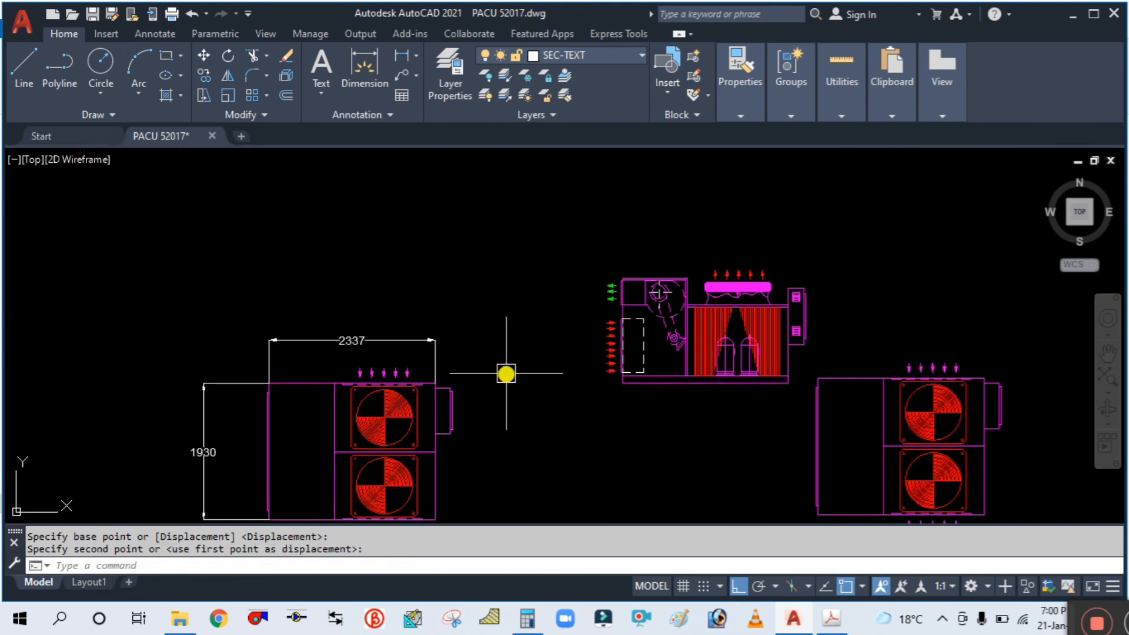
Move the section view block horizontally from its lower-left base corner to align with the left edge of the dimensioned plan view.
scroll(609, 374, down, 3)
scroll(609, 373, up, 4)
text(m)
key(Return)
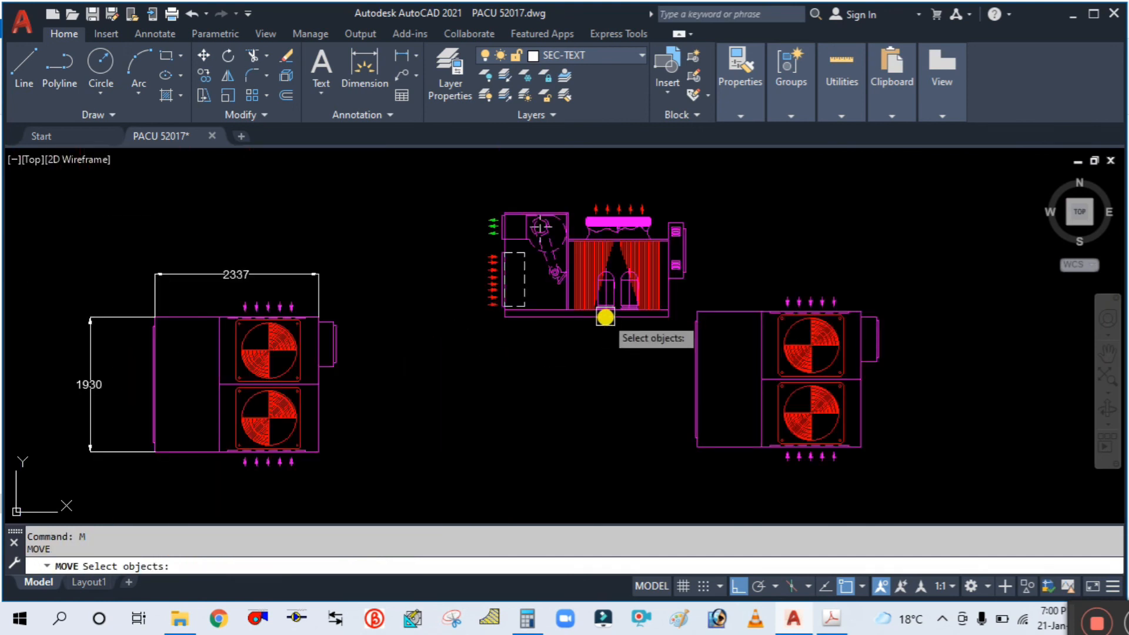
click(605, 316)
scroll(476, 327, up, 2)
key(Return)
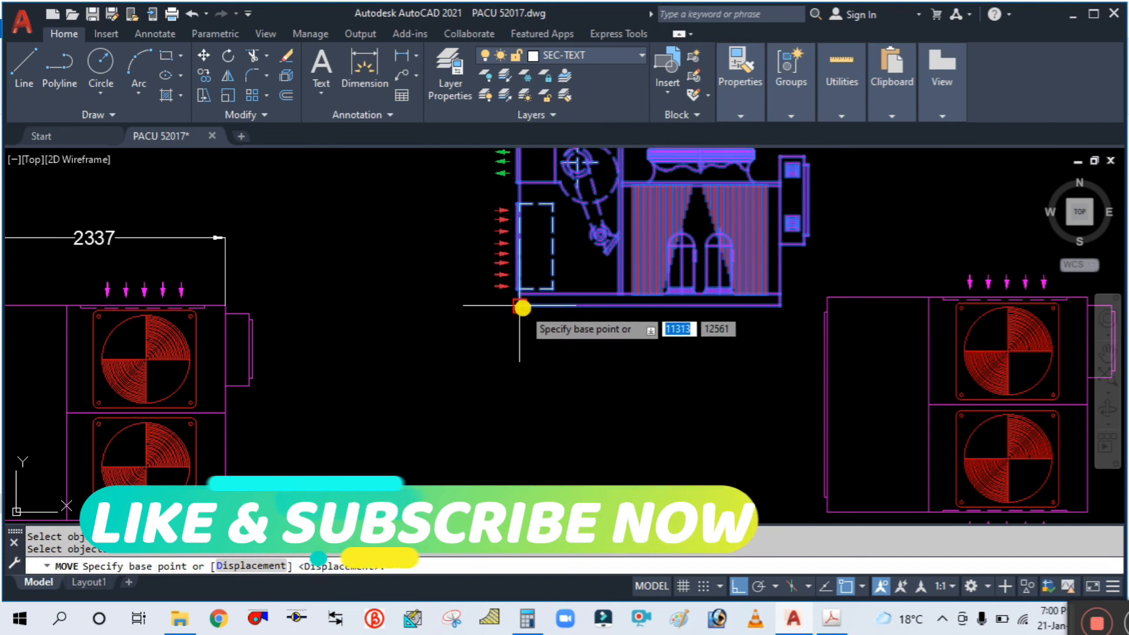
click(519, 307)
scroll(519, 306, down, 2)
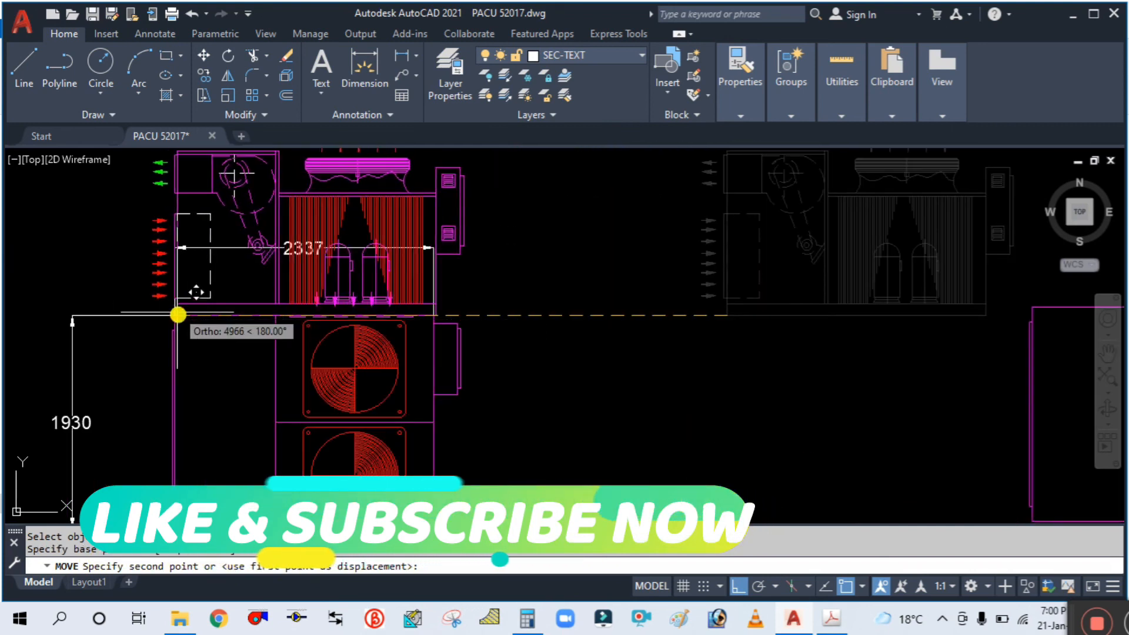
click(176, 312)
scroll(412, 288, down, 2)
Move the previously selected section view block straight up, leaving clear space above the plan view's horizontal dimension.
text(m)
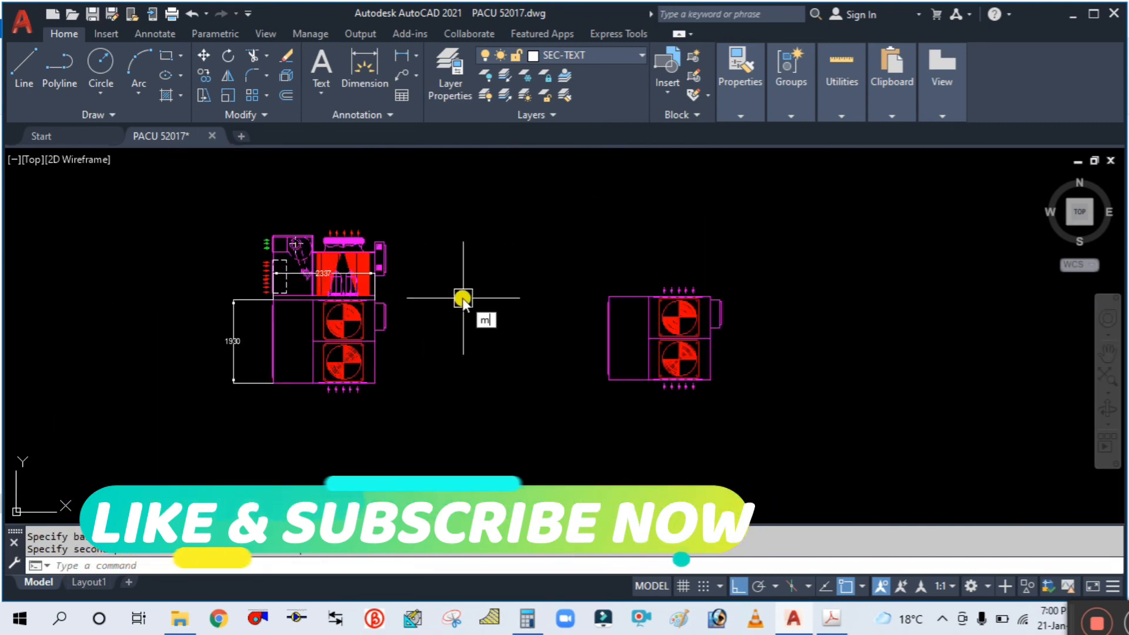
key(Return)
text(p)
key(Return)
scroll(454, 306, down, 2)
scroll(453, 307, down, 2)
key(Return)
click(416, 301)
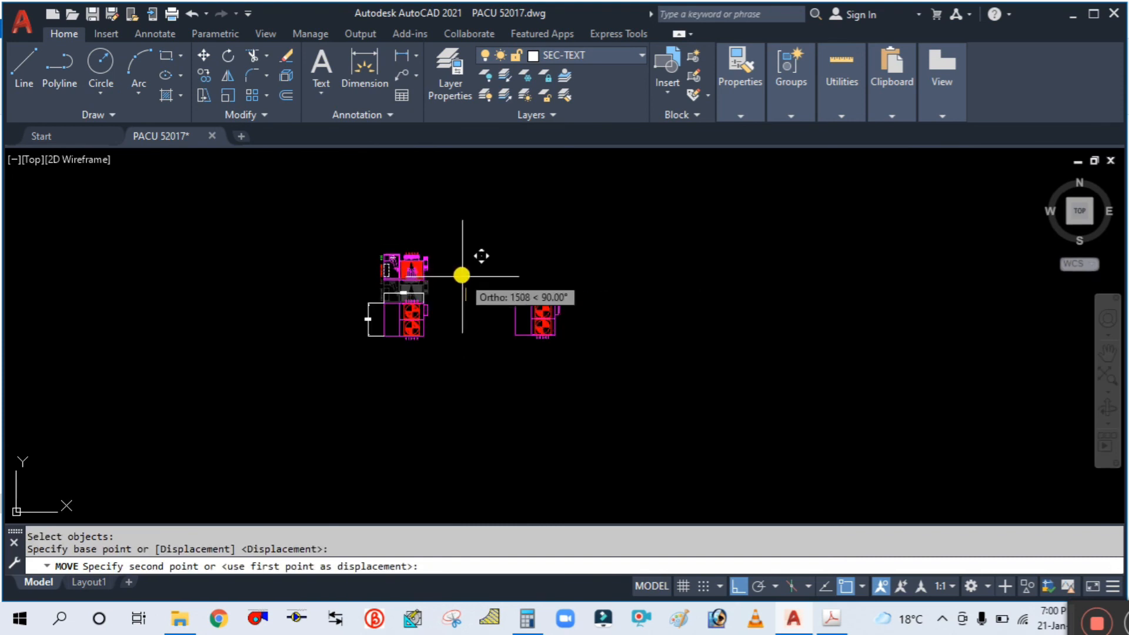
click(416, 261)
key(Escape)
scroll(416, 262, up, 4)
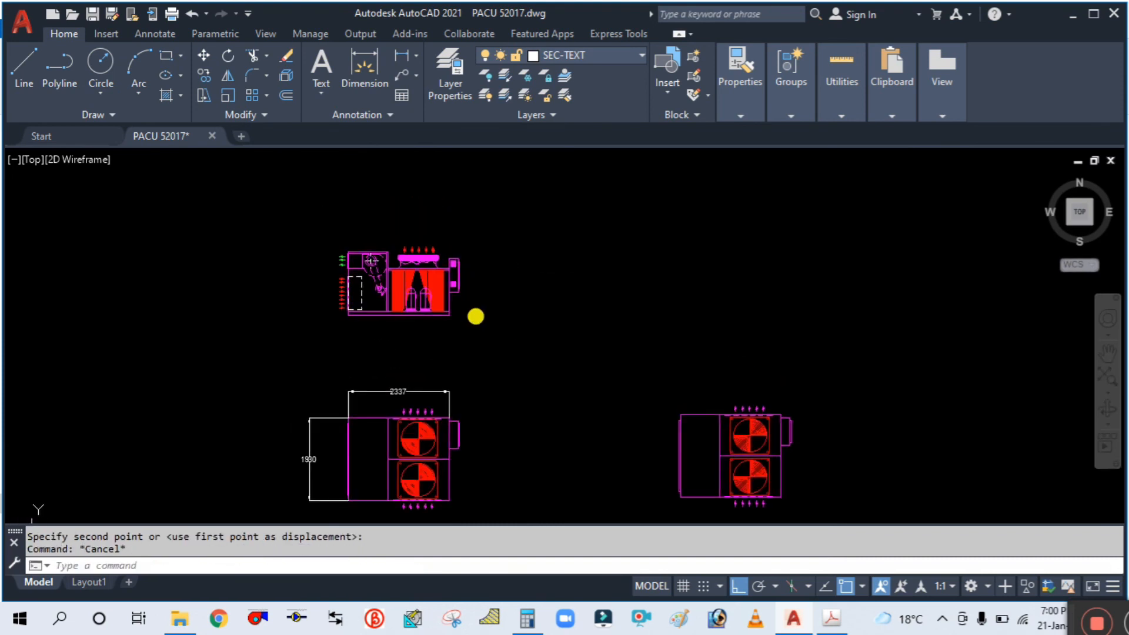
Add a linear dimension above the section view for the width of its left fan compartment.
text(dli)
key(Return)
scroll(353, 259, up, 5)
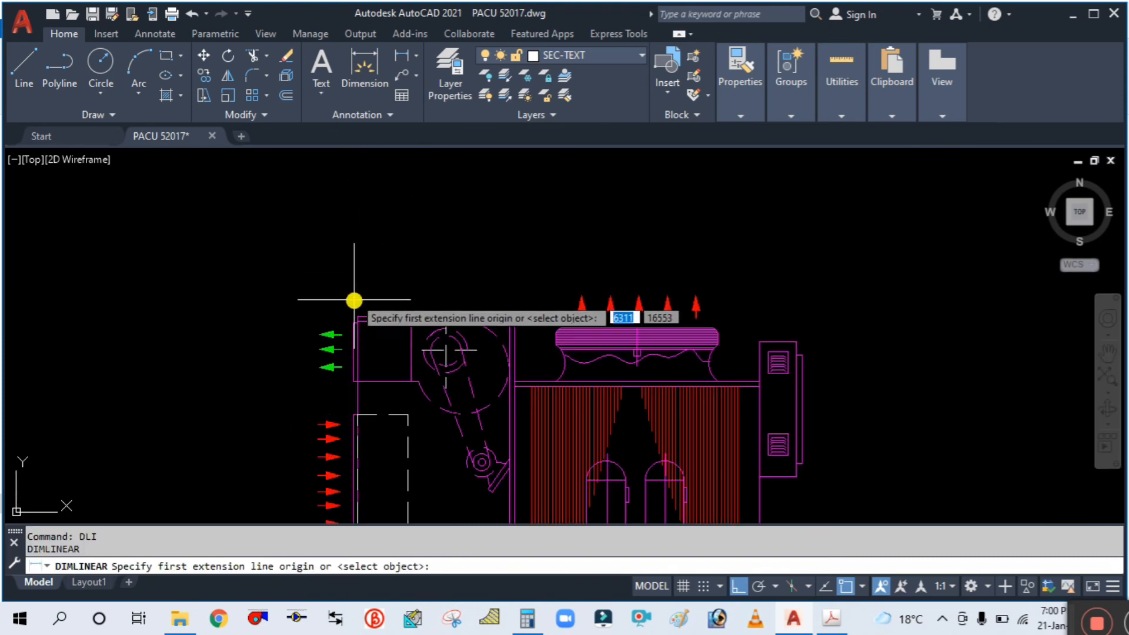
click(354, 314)
click(514, 318)
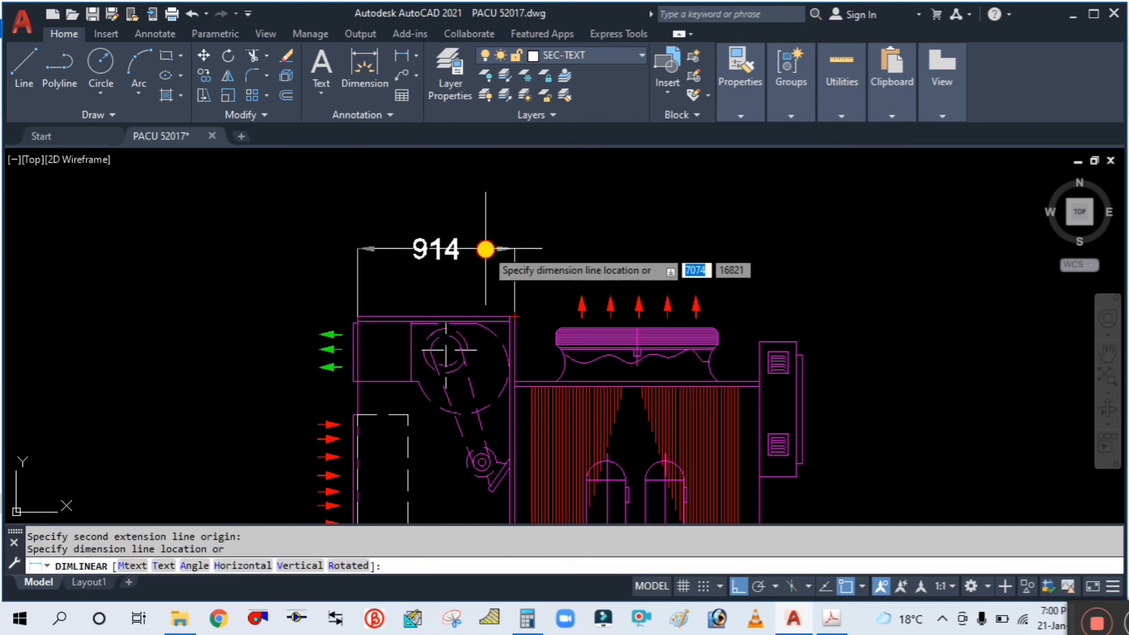
click(481, 249)
Dimension the width of the section view's right compartment, in line with the left compartment's dimension.
key(Return)
click(516, 317)
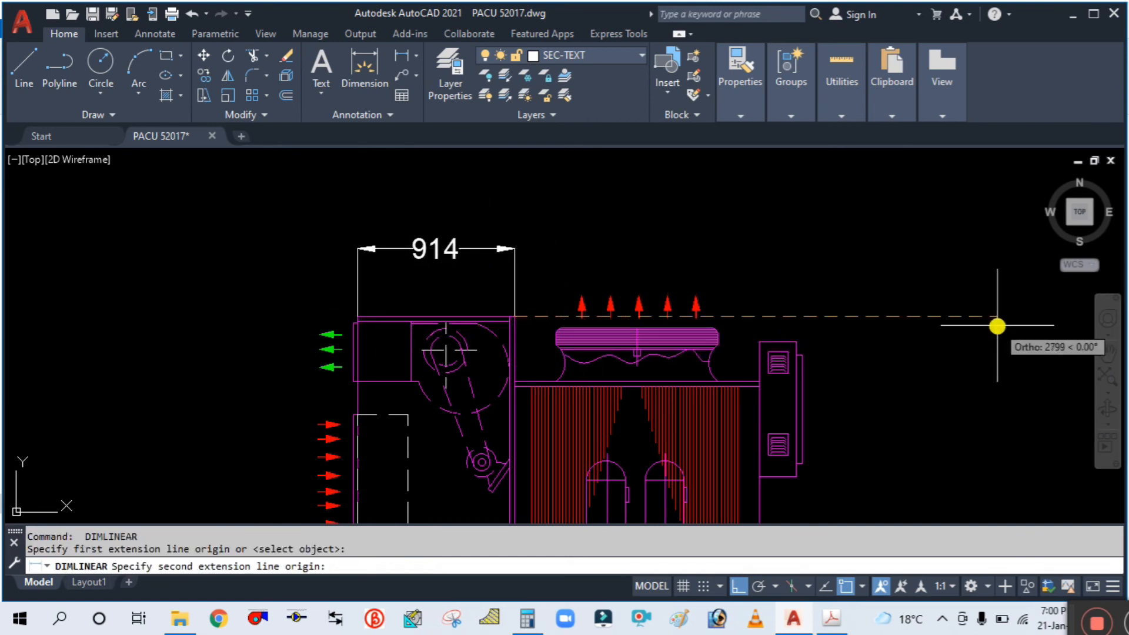
click(759, 340)
click(739, 249)
scroll(531, 194, down, 2)
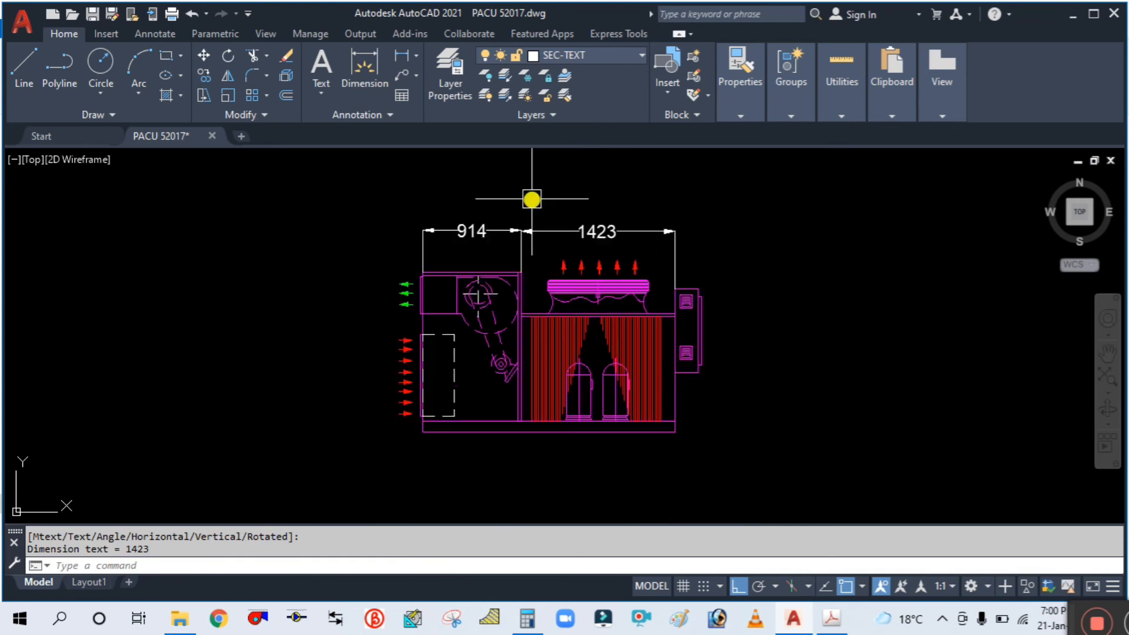
scroll(643, 232, up, 1)
scroll(512, 194, down, 1)
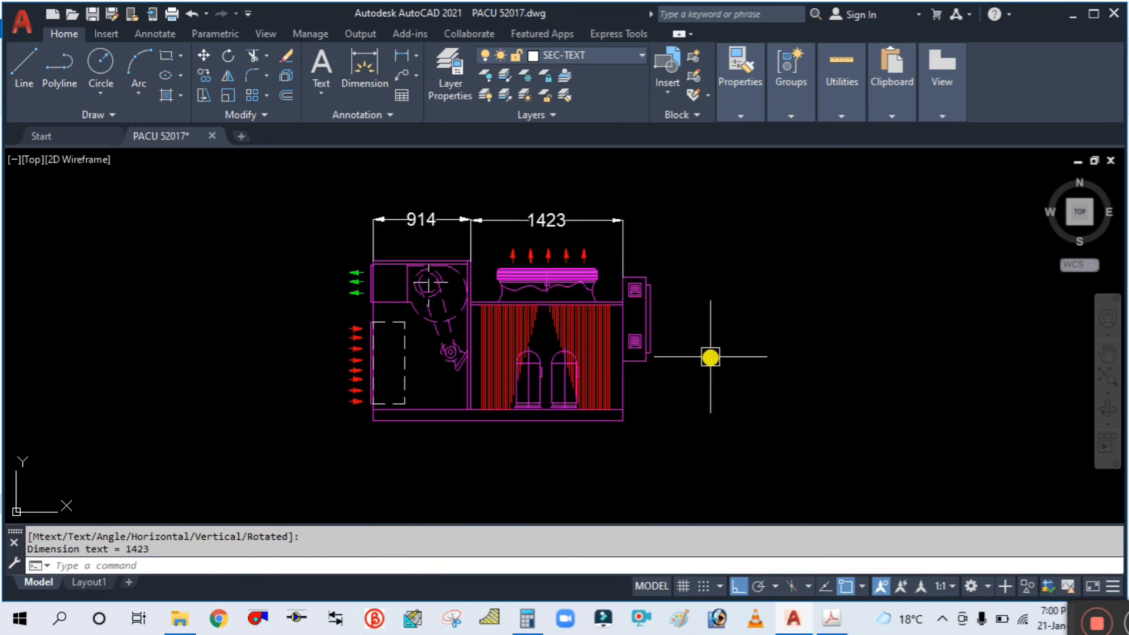
Dimension the right compartment's height from its top corner to the base, placing the dimension right of the section view.
key(Return)
scroll(612, 319, up, 2)
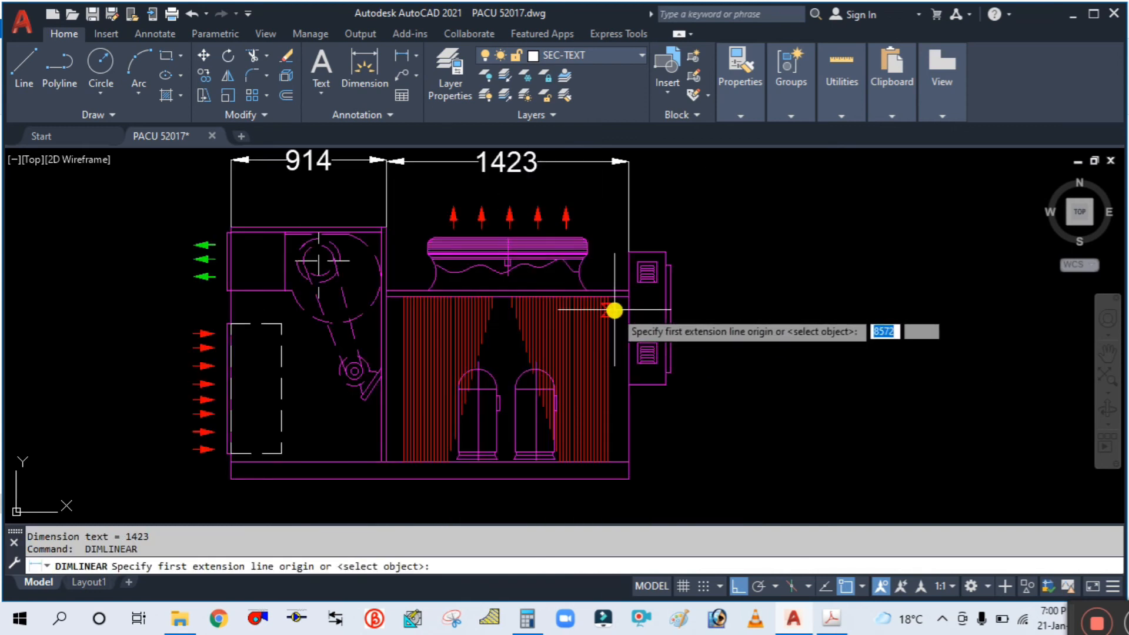
click(627, 295)
scroll(627, 295, down, 2)
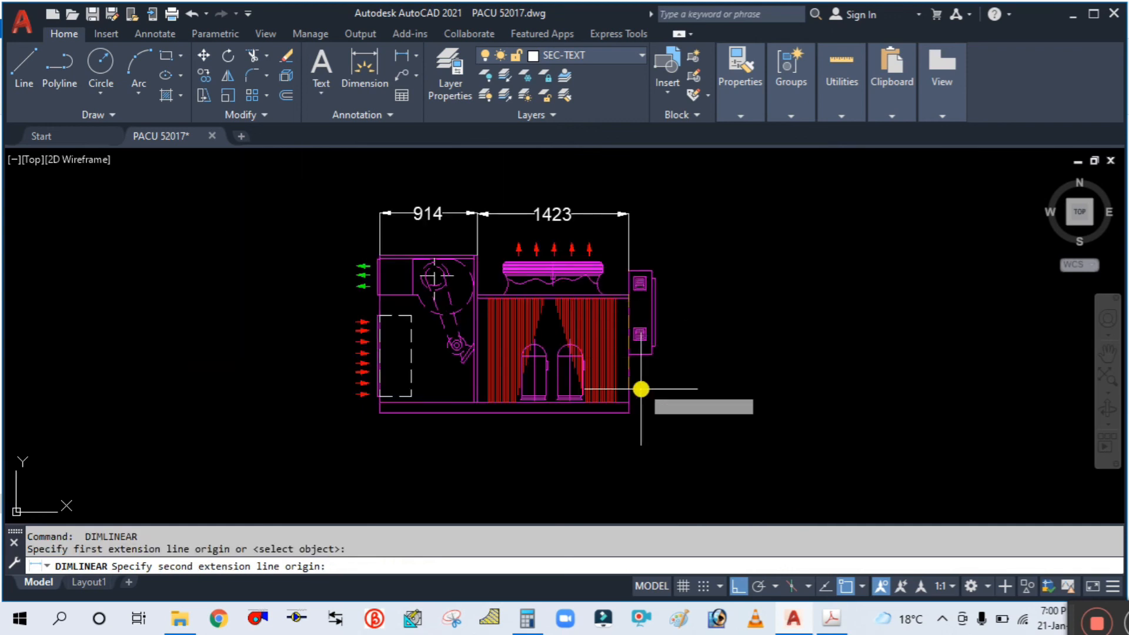
click(631, 413)
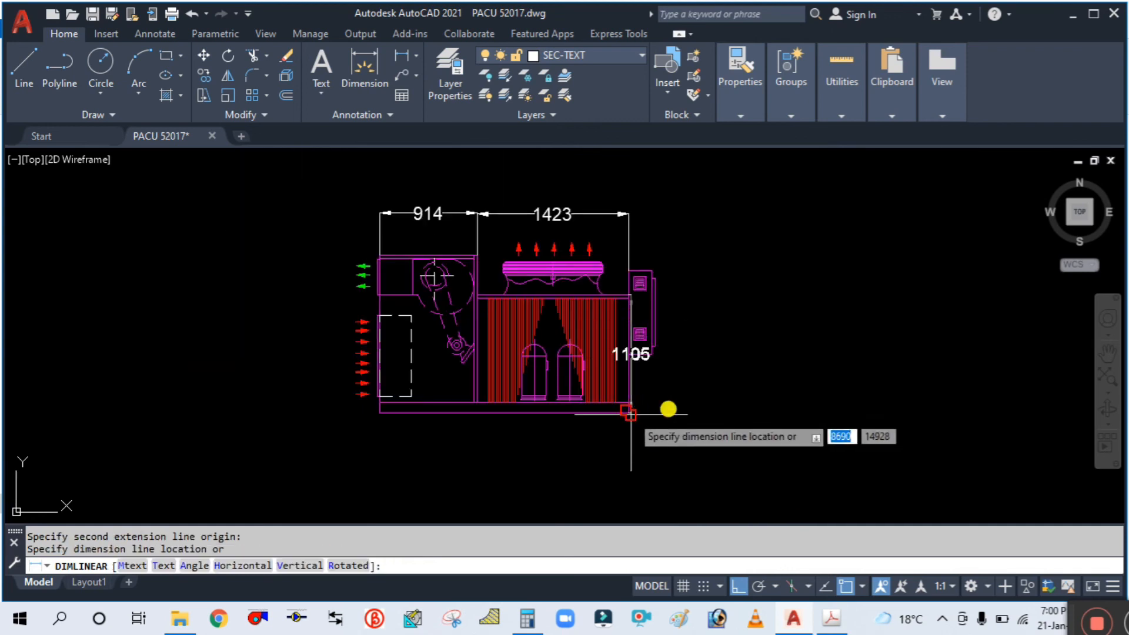
click(691, 403)
middle_drag(461, 461, 451, 413)
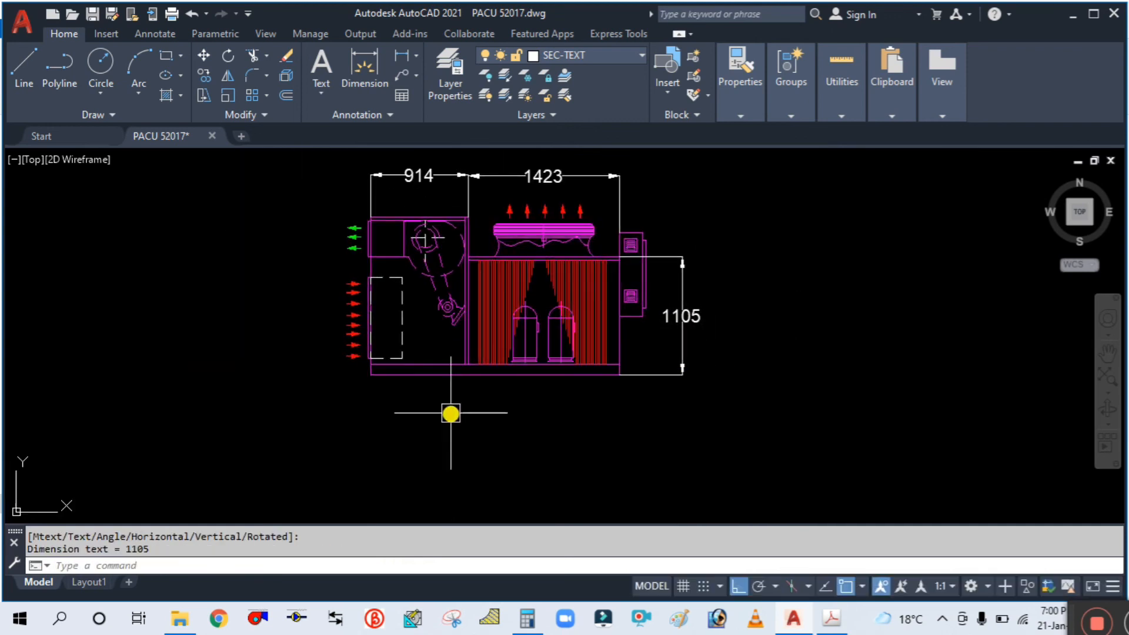
scroll(618, 383, down, 2)
middle_drag(638, 443, 670, 323)
scroll(670, 323, down, 1)
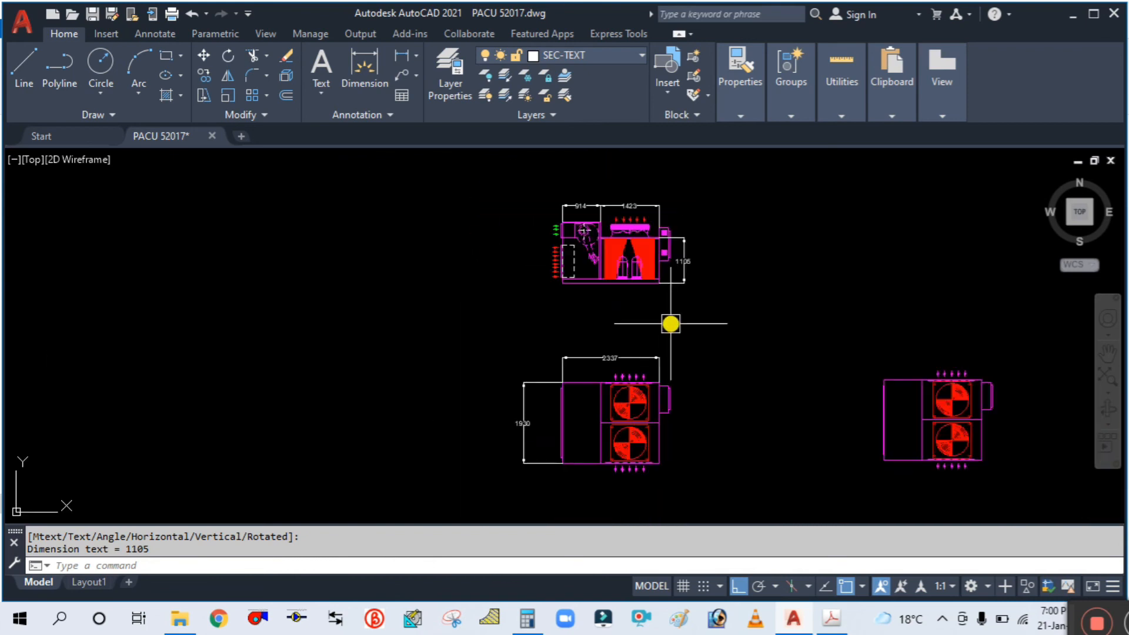
scroll(552, 229, up, 2)
scroll(495, 228, down, 1)
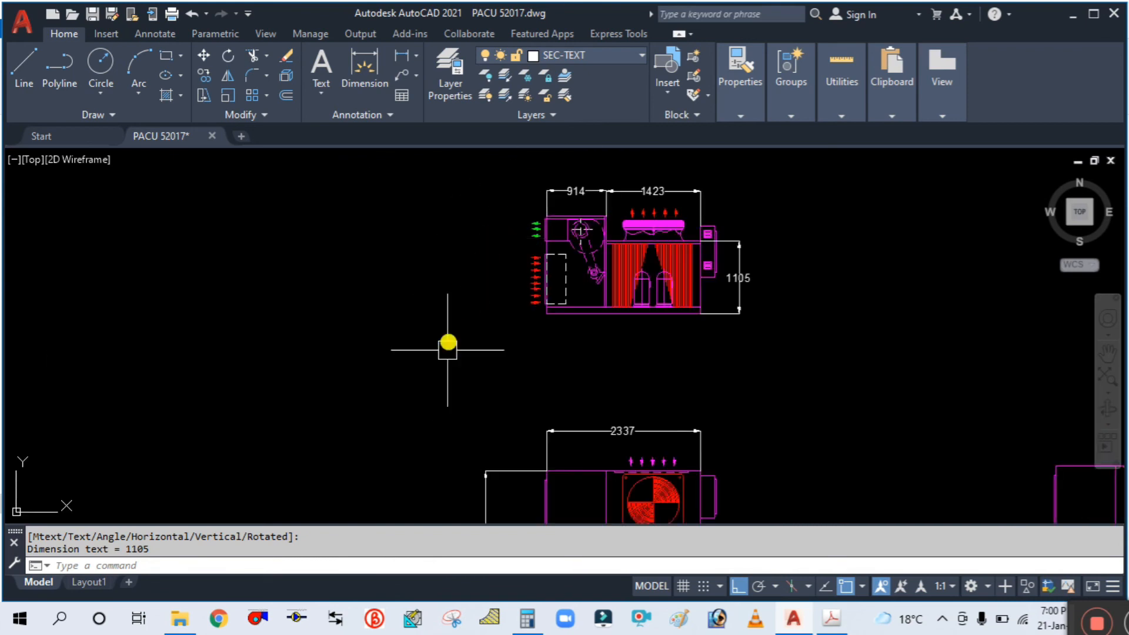
scroll(605, 242, down, 1)
scroll(695, 357, up, 1)
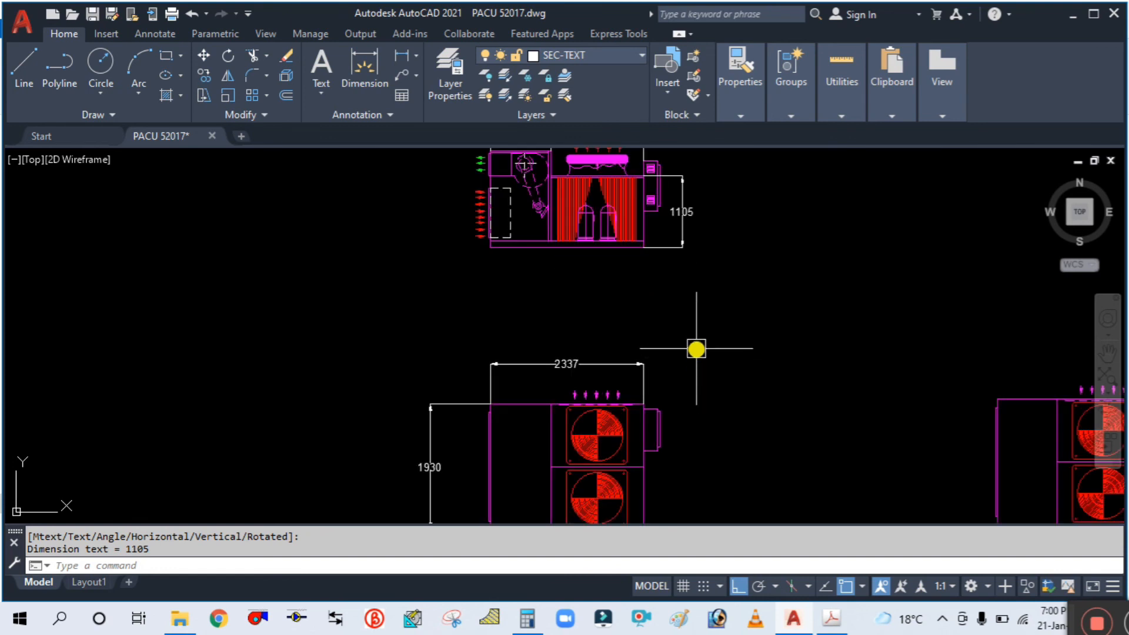
Add the multiline text SIDE ELEVATION between the section view and the dimensioned plan view.
text(mt)
key(Return)
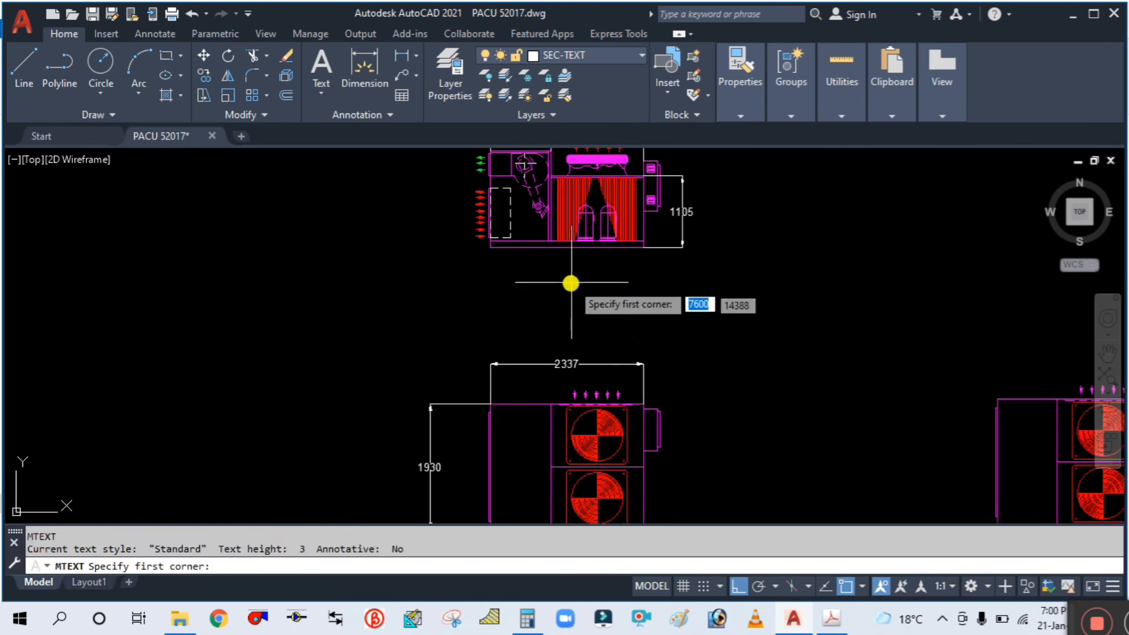
click(551, 274)
click(643, 305)
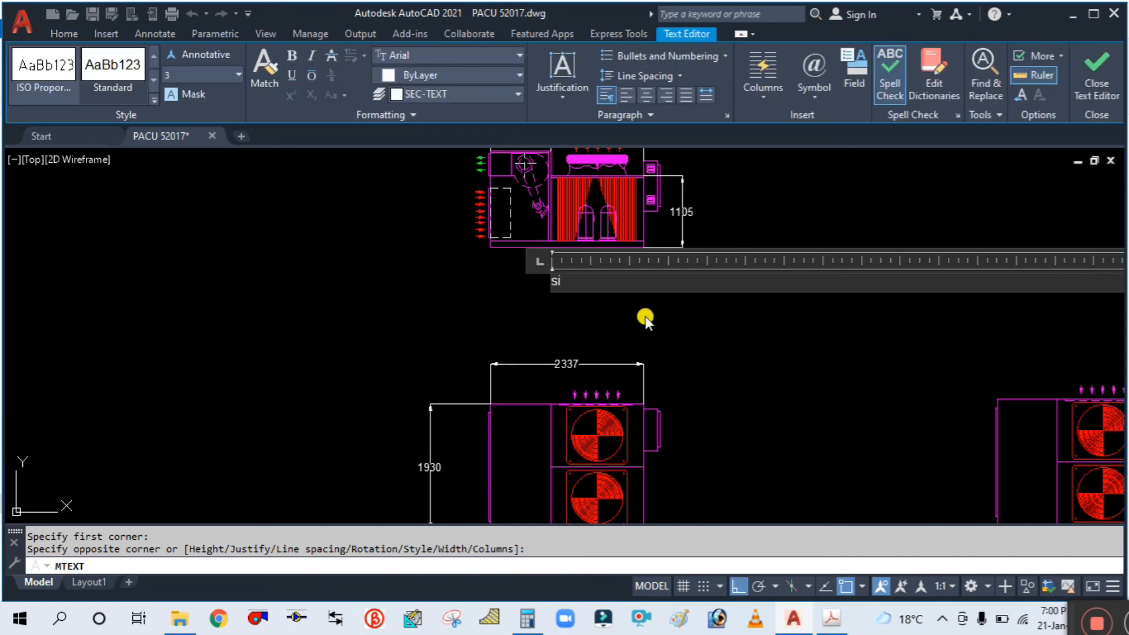
text(S)
key(BackSpace)
text(side)
key(BackSpace)
key(BackSpace)
key(BackSpace)
key(BackSpace)
text(SIDE ELEVATIN)
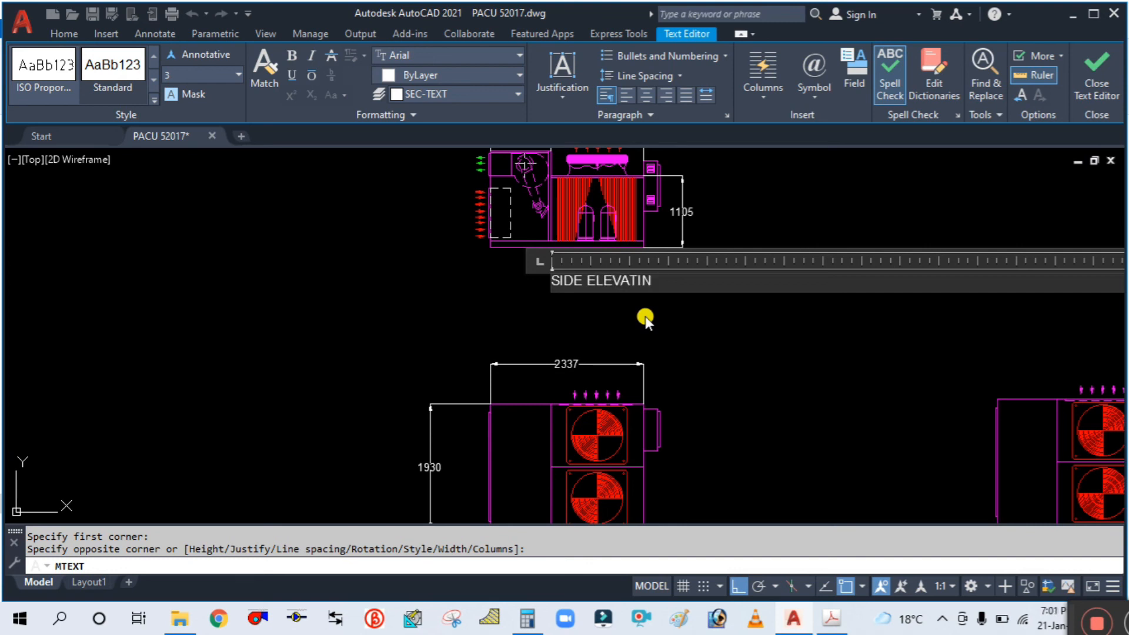
key(BackSpace)
text(ON)
scroll(516, 323, down, 4)
click(641, 330)
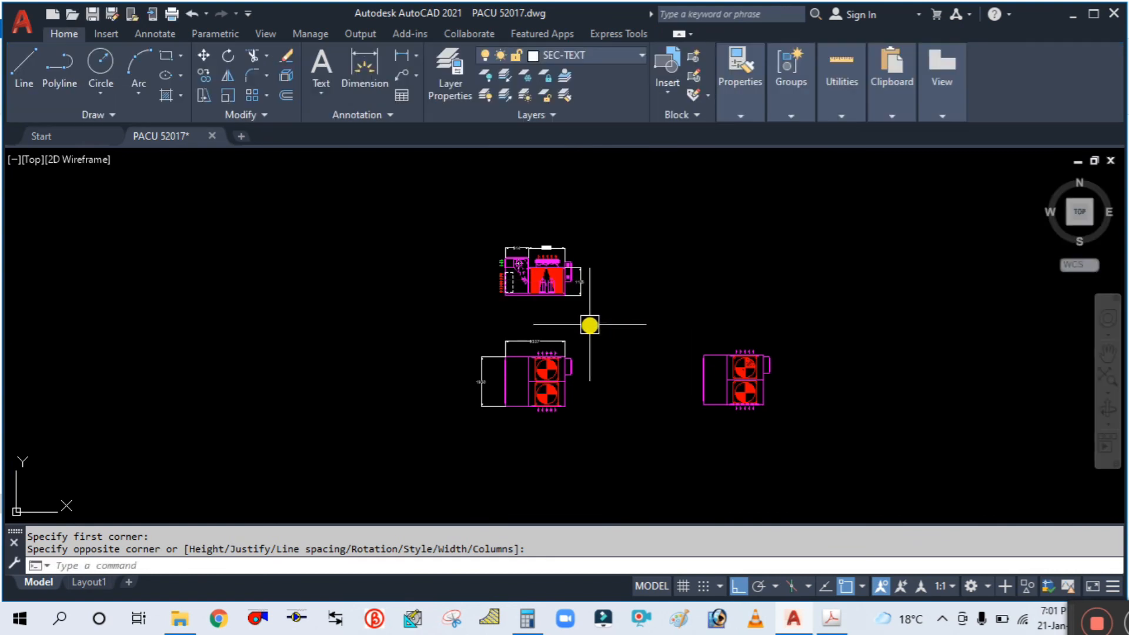
scroll(585, 323, up, 5)
scroll(506, 284, down, 5)
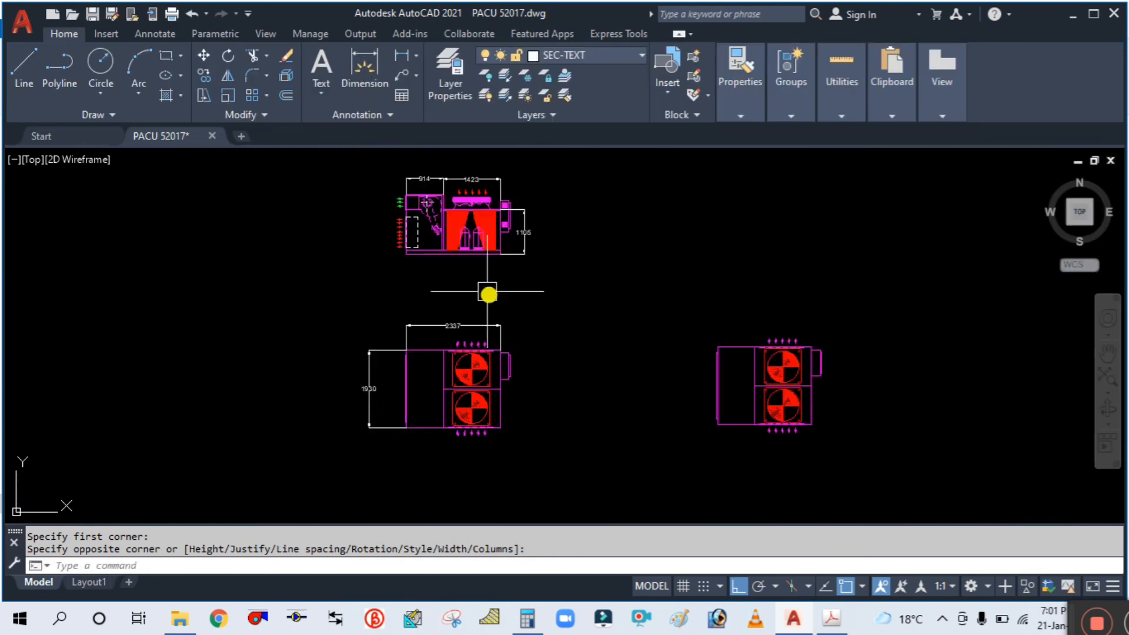
scroll(482, 291, up, 5)
scroll(438, 253, down, 3)
scroll(456, 298, up, 1)
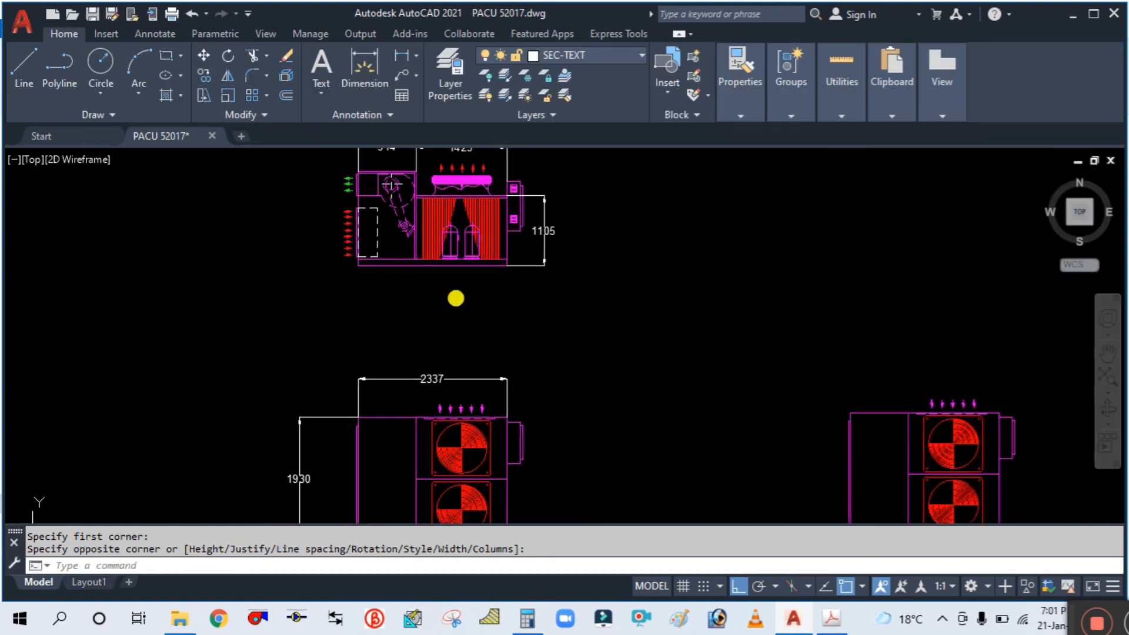
click(322, 92)
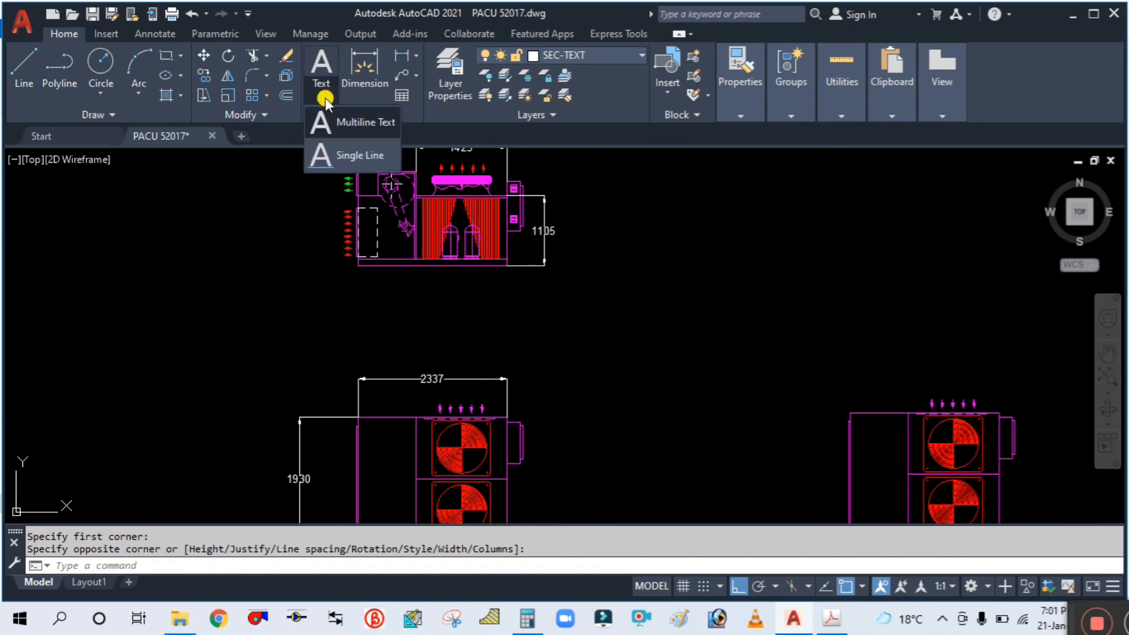
click(333, 154)
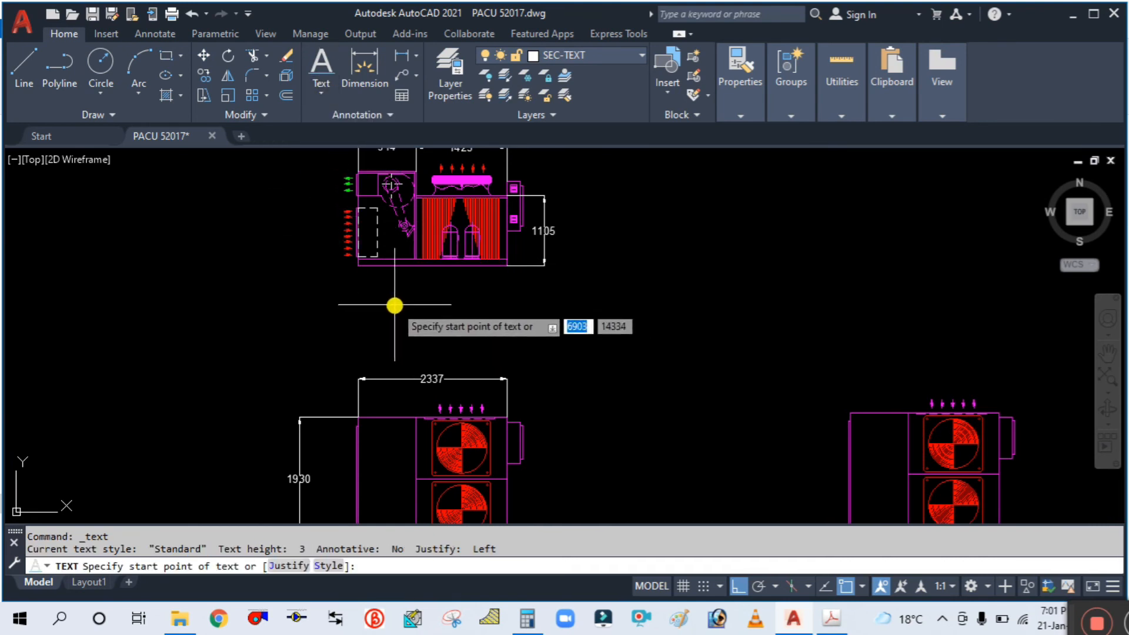
key(Escape)
Try to add the multiline text SIDE ELEVATION just below the section view's base at text height 3.
click(327, 96)
click(326, 119)
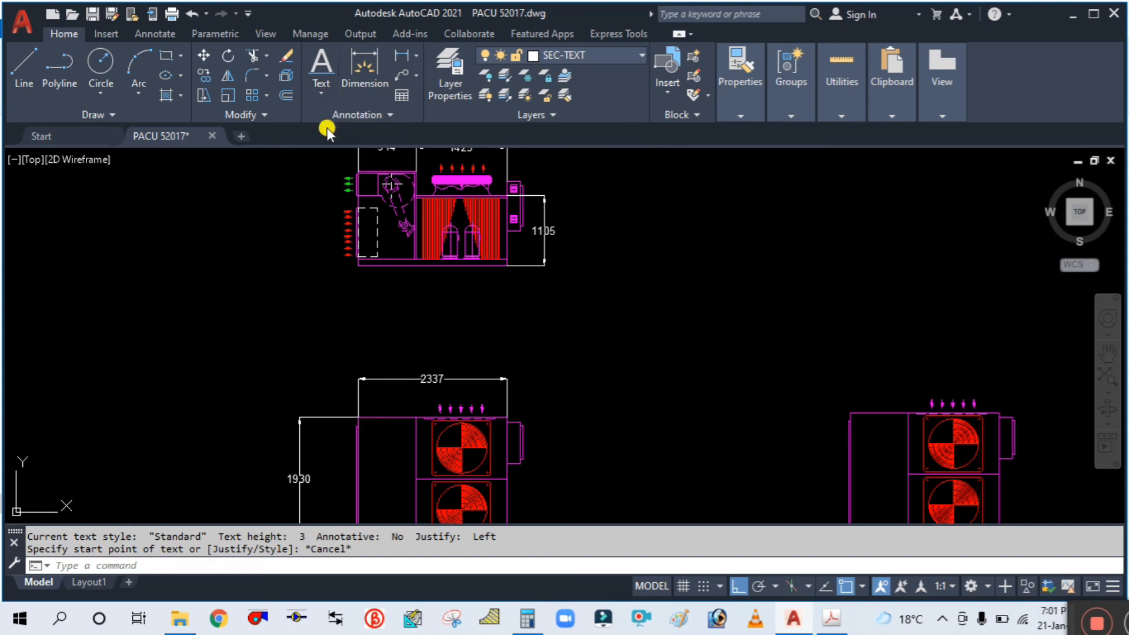
scroll(391, 318, up, 4)
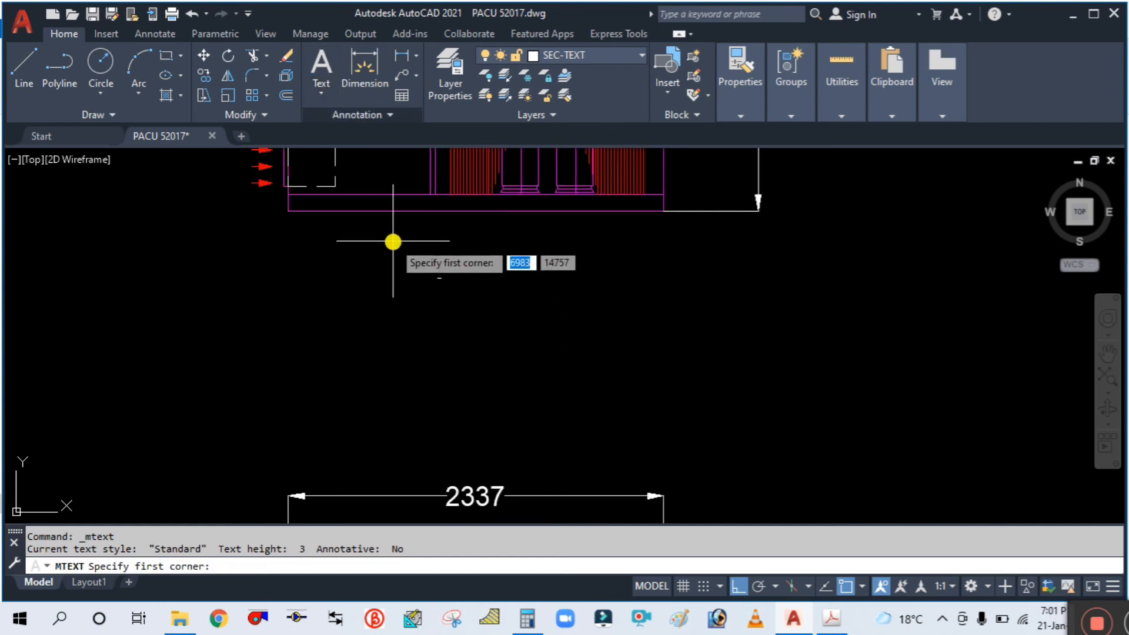
click(437, 233)
click(528, 295)
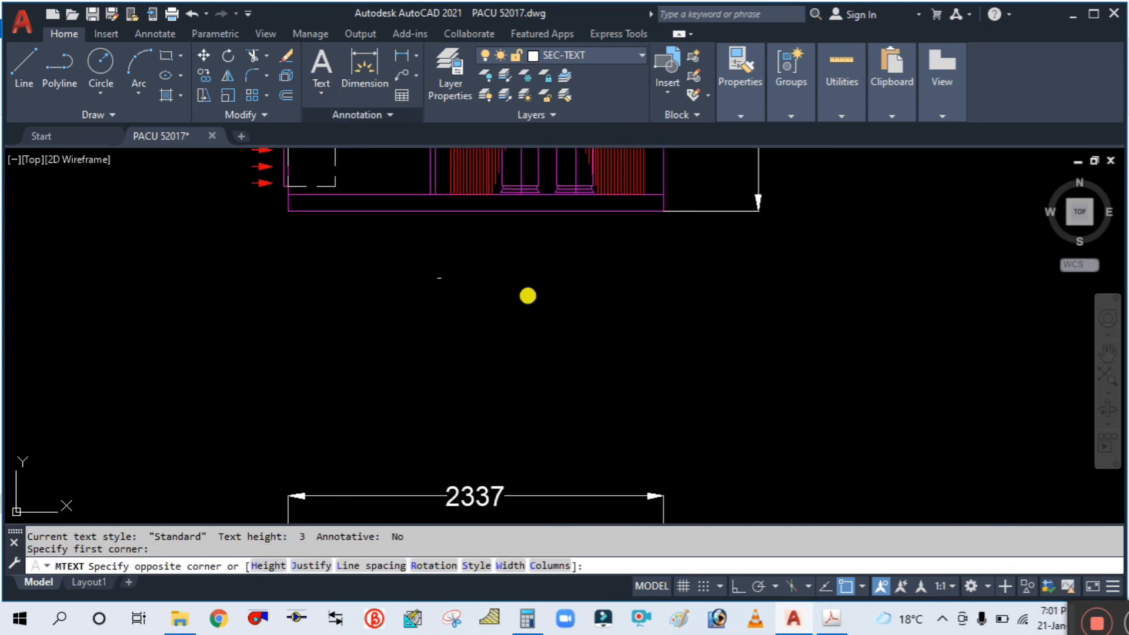
text(SIDE )
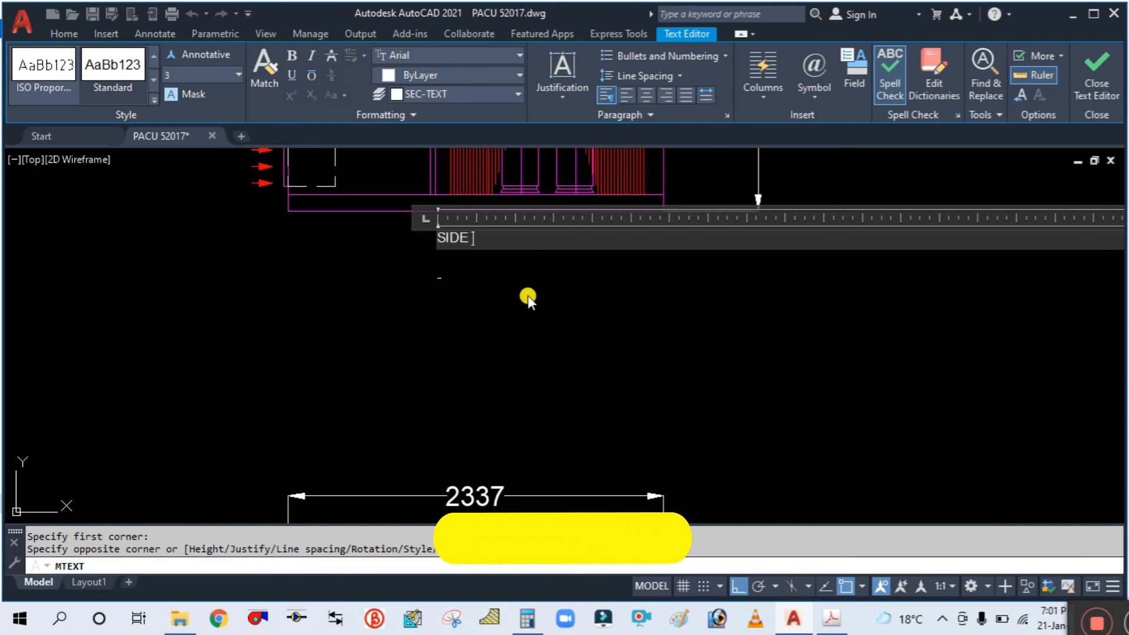
text(ELEVA)
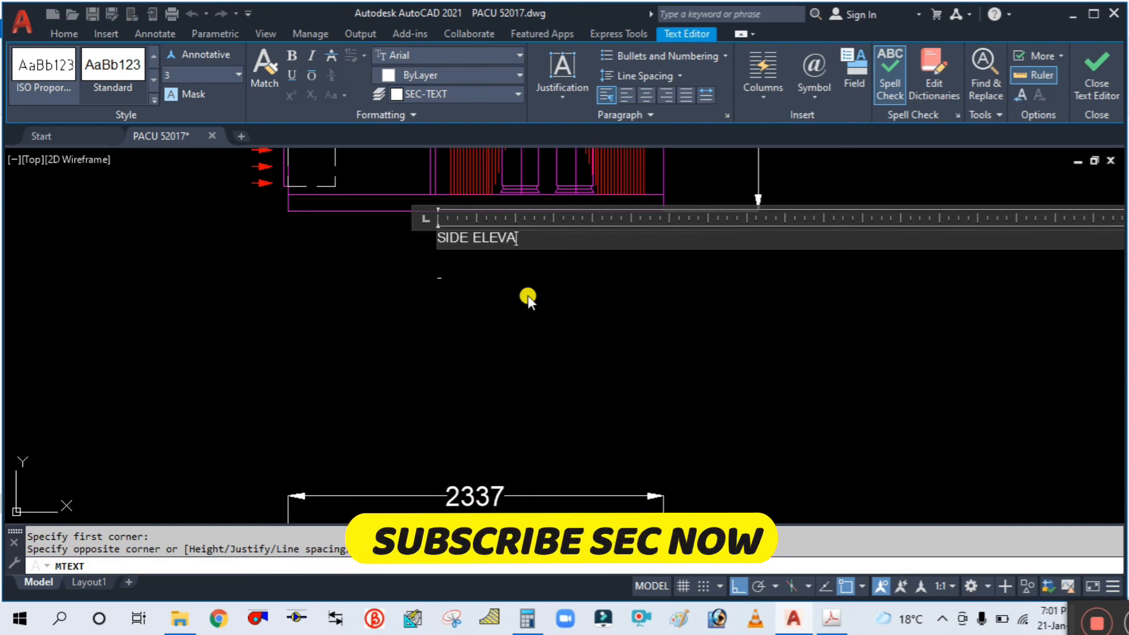
text(TION)
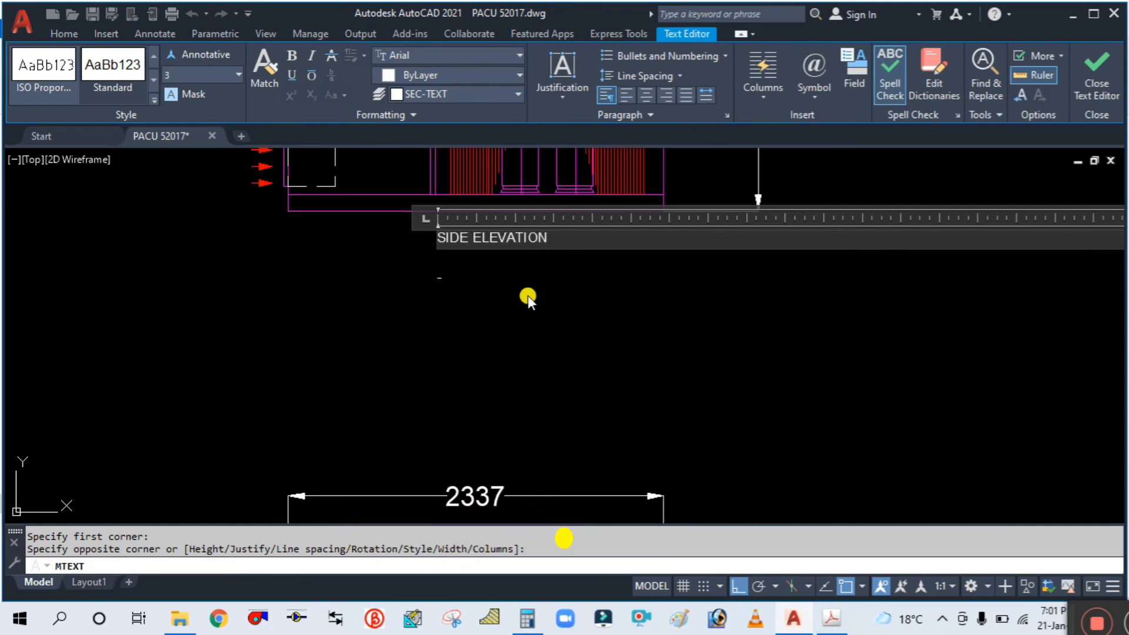
click(527, 296)
Create a new text style named TEXT.
scroll(453, 244, up, 5)
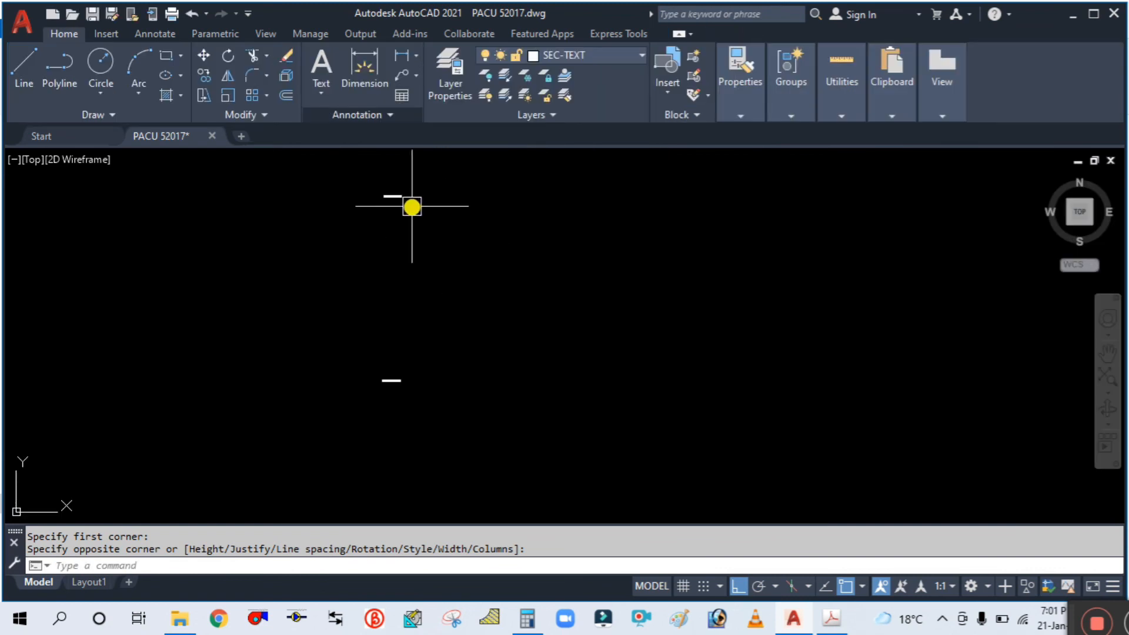
scroll(412, 207, up, 4)
scroll(365, 206, down, 4)
scroll(436, 288, down, 3)
scroll(413, 287, up, 2)
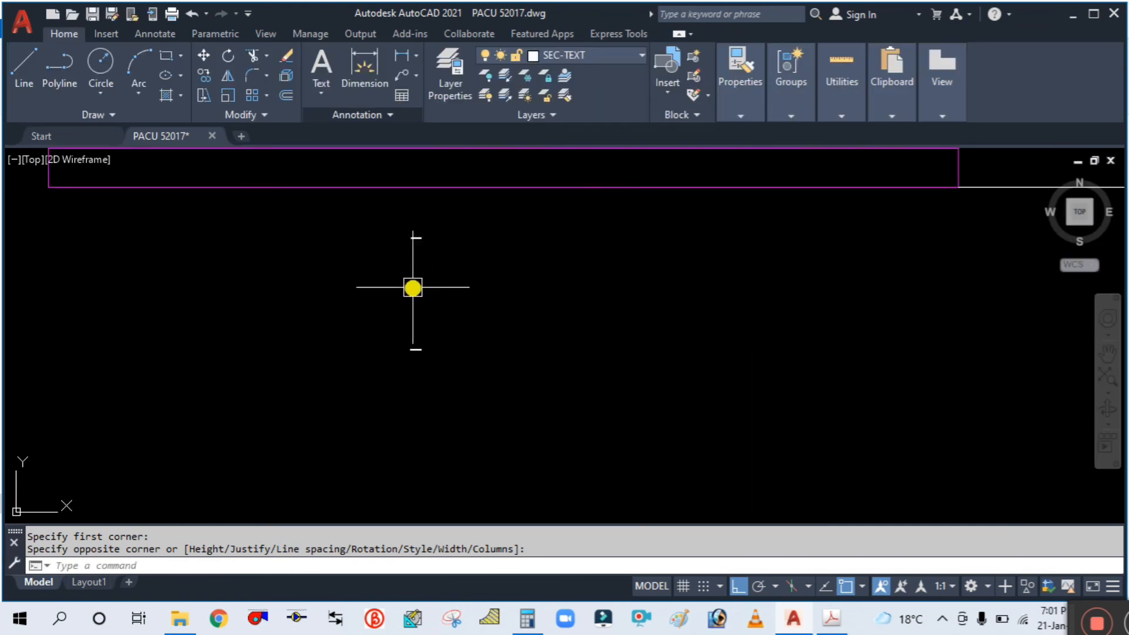
text(T)
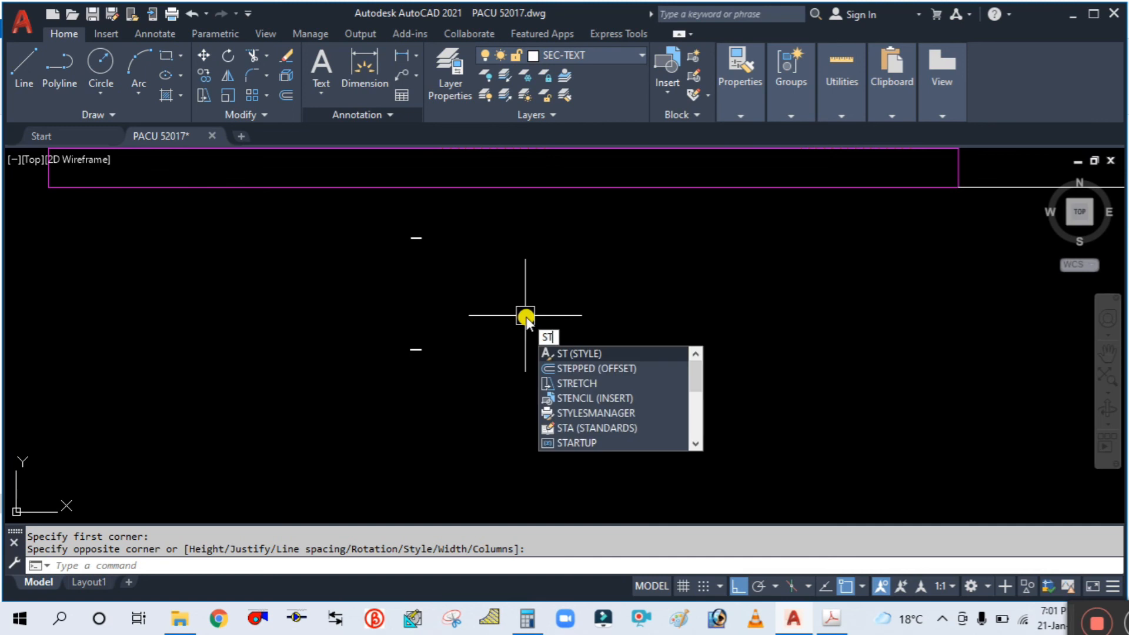
key(Return)
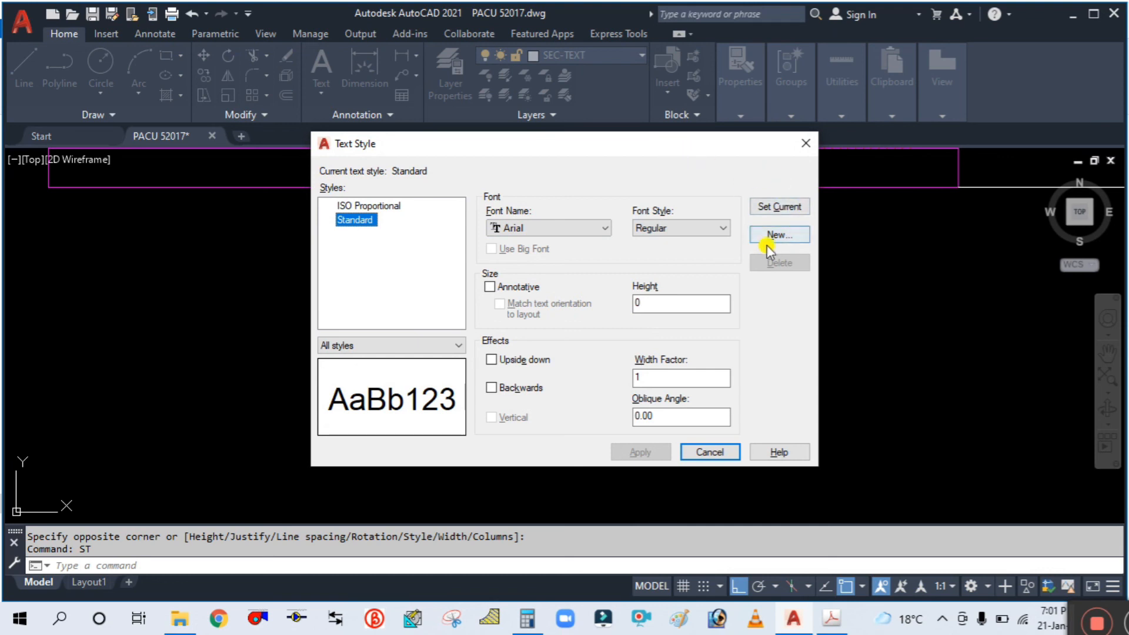
click(788, 236)
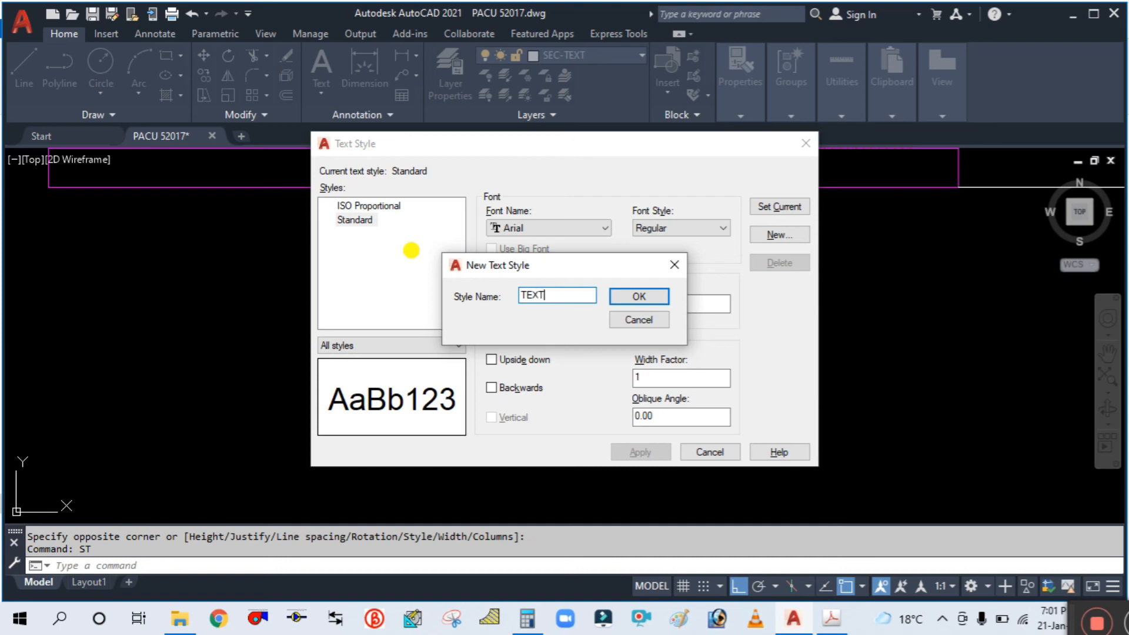
click(647, 296)
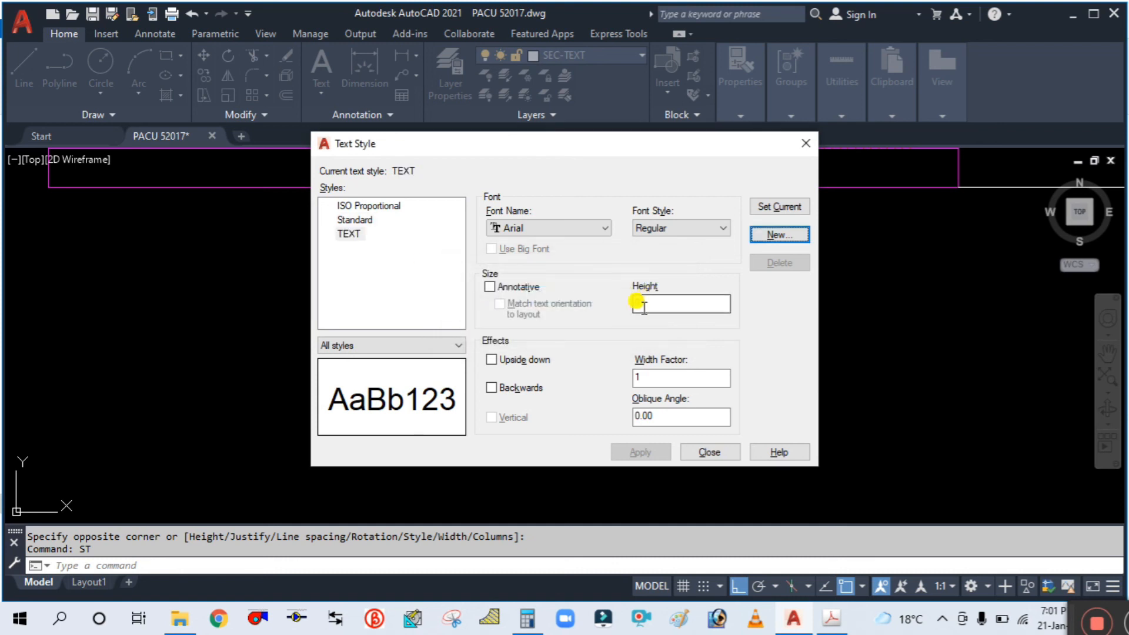
Give the TEXT style a height of 150 and a width factor of 0.5, and make it current.
double_click(656, 302)
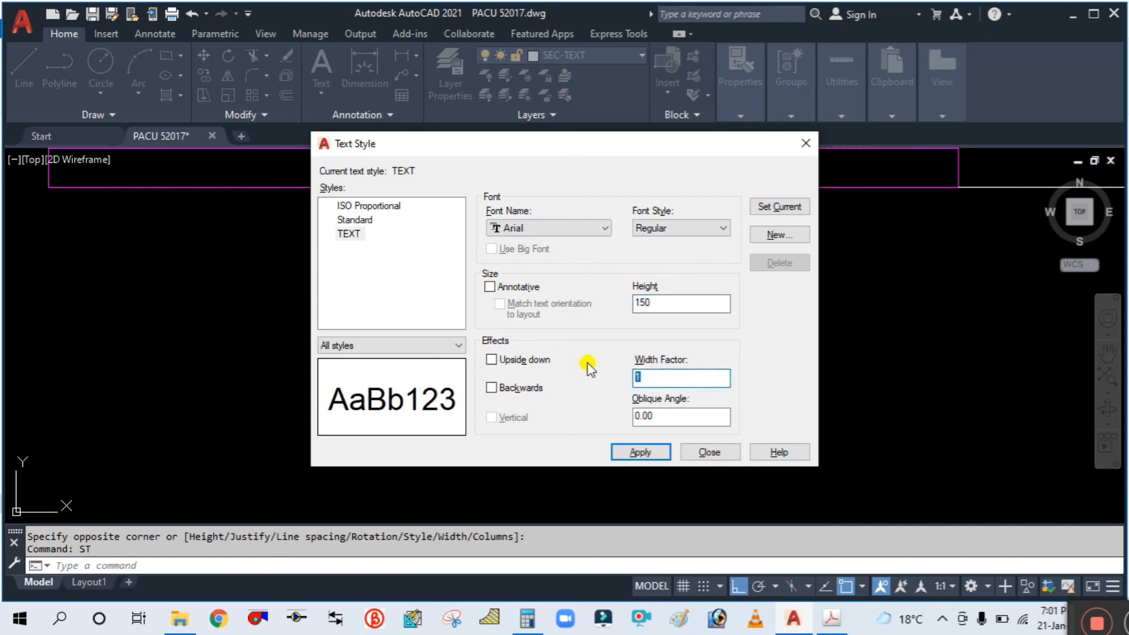
text(0.5)
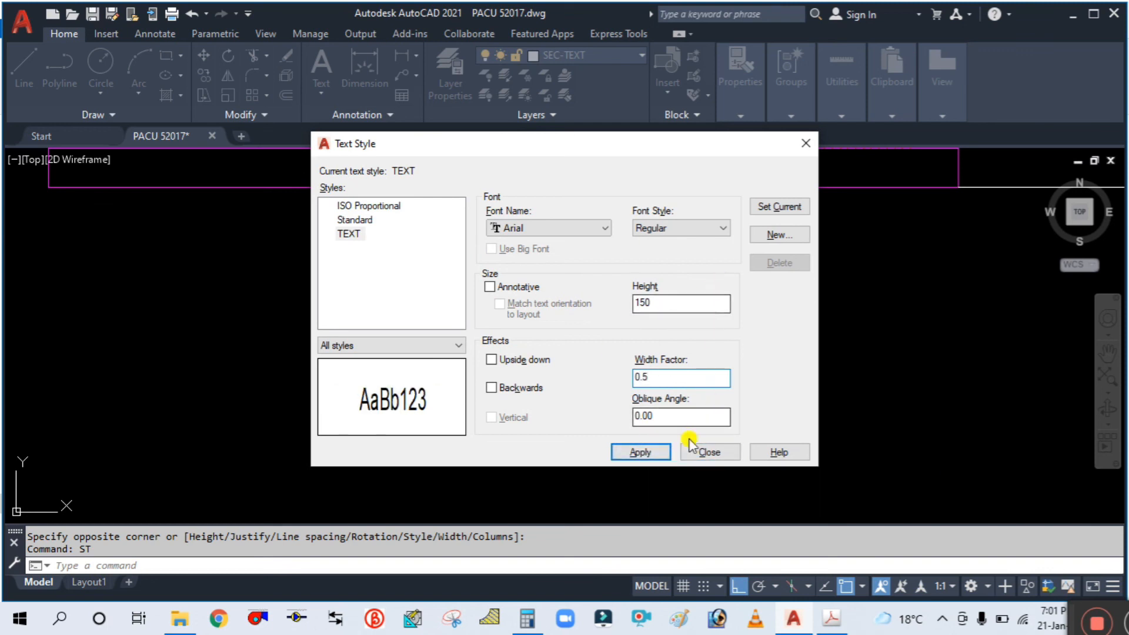
click(662, 453)
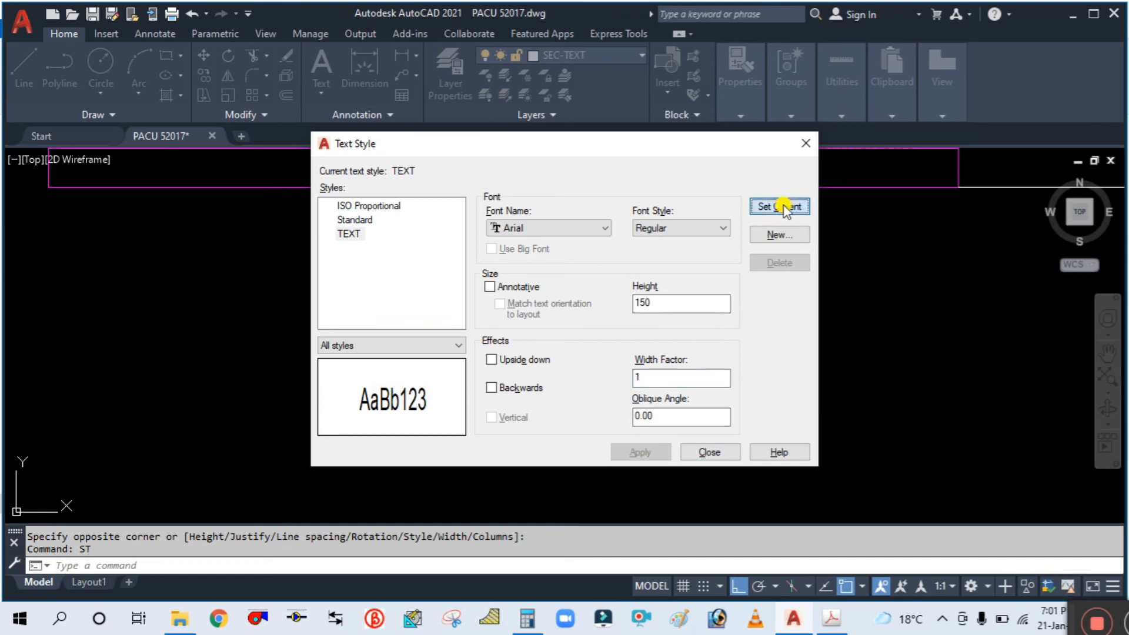
click(701, 454)
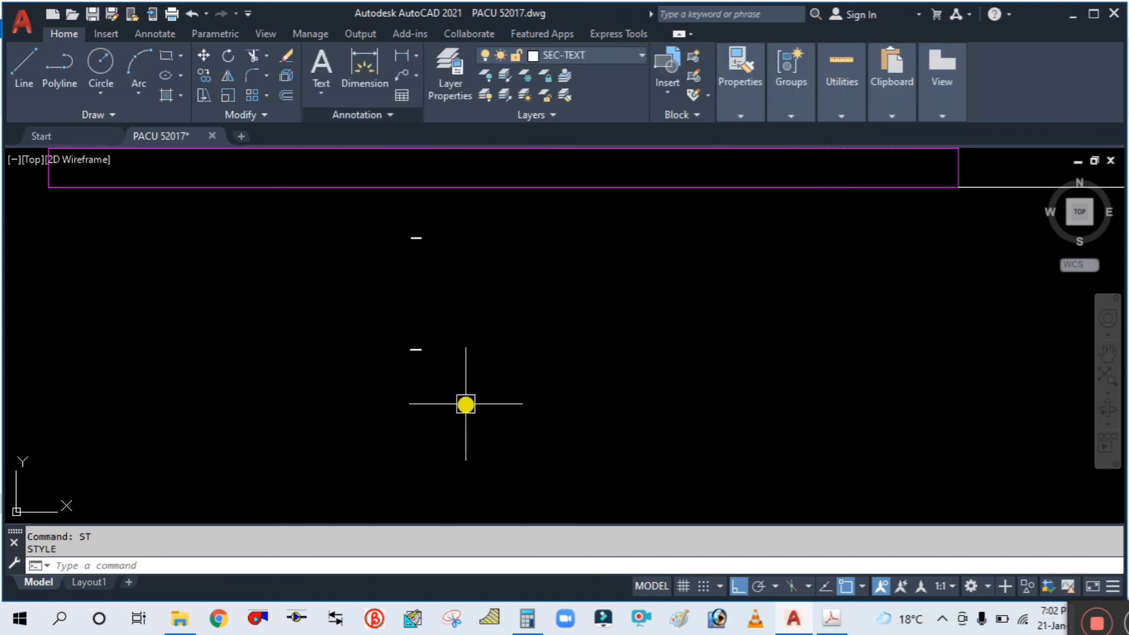
Erase the two tiny SIDE ELEVATION texts below the section view.
click(466, 401)
click(375, 239)
text(e)
key(Return)
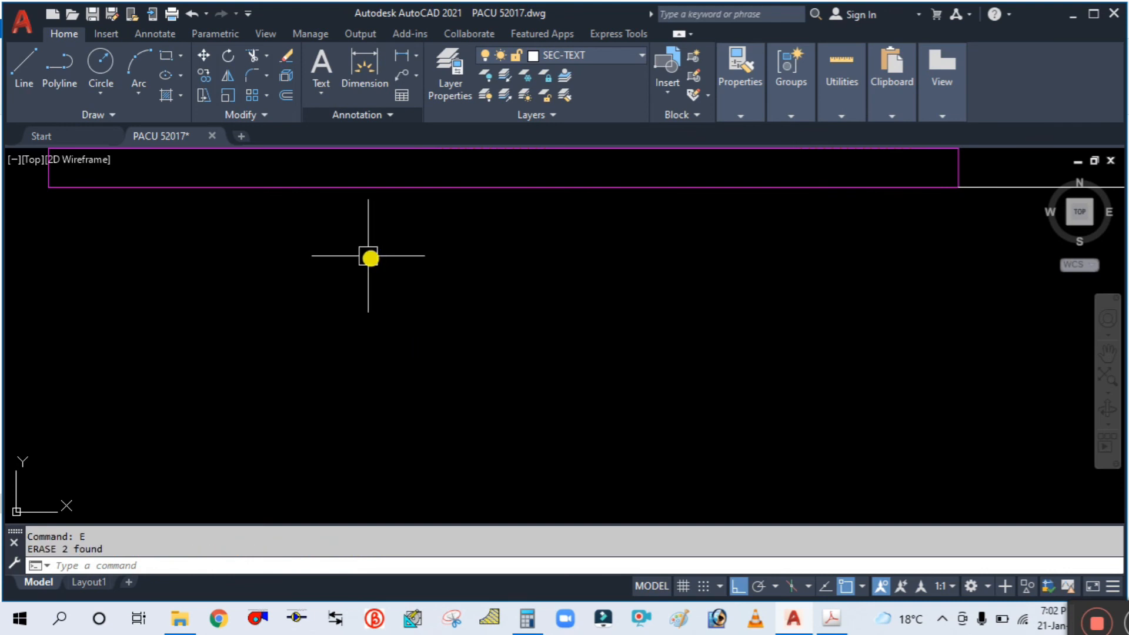
Add the multiline text SIDE ELEVATION in the TEXT style below the section view, widening its frame so it fits one line.
scroll(412, 292, down, 4)
text(mt)
key(Return)
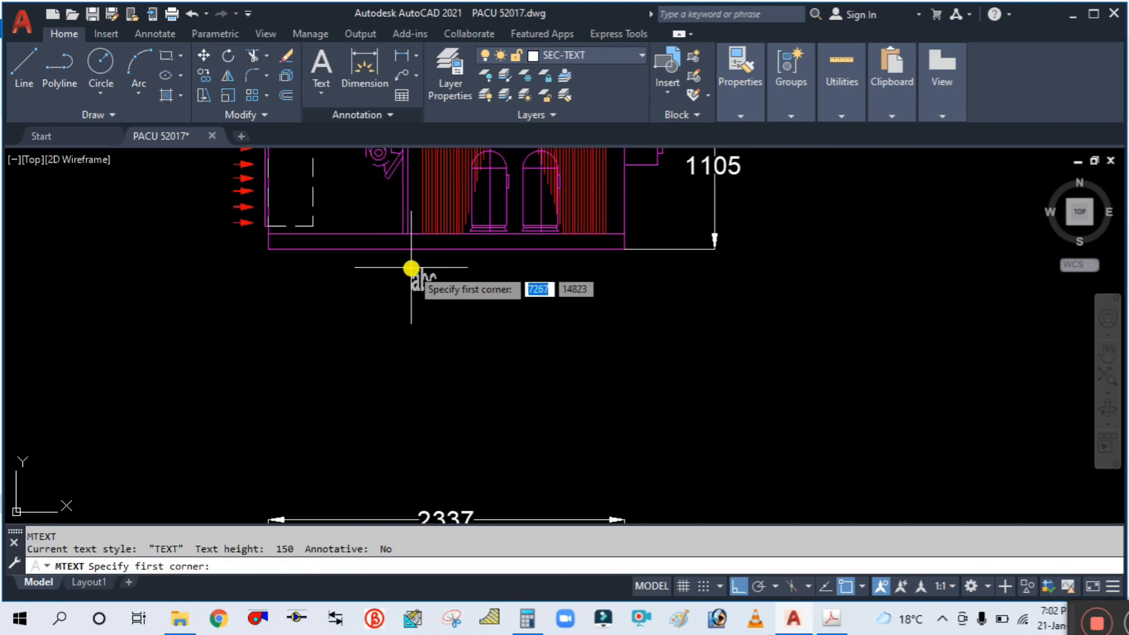
click(411, 267)
click(511, 325)
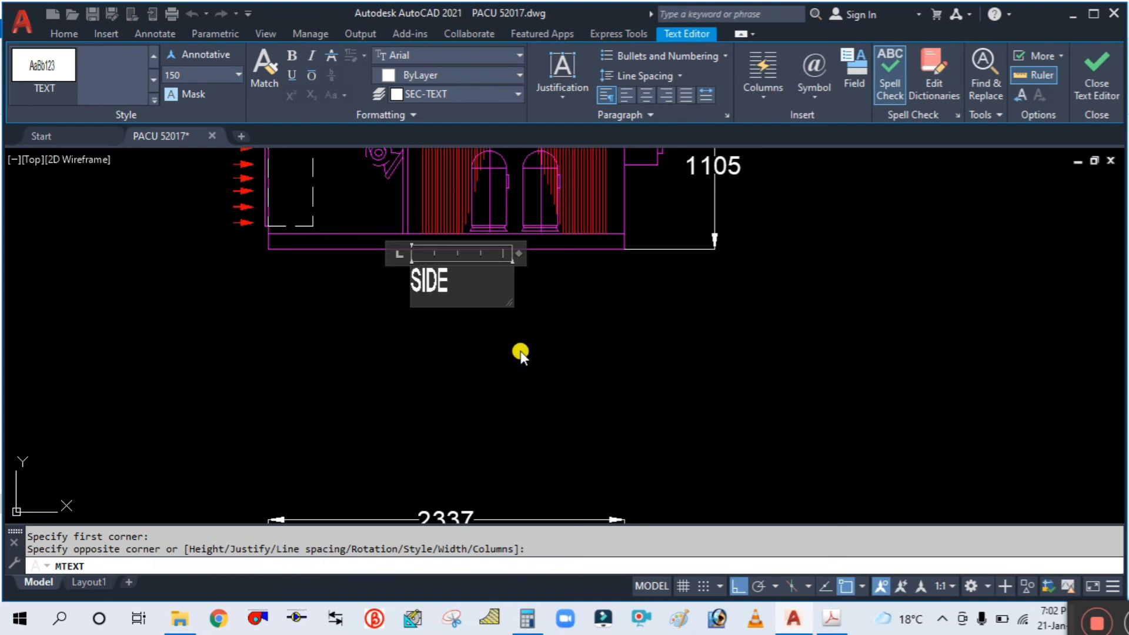
text(SIDE ELEV)
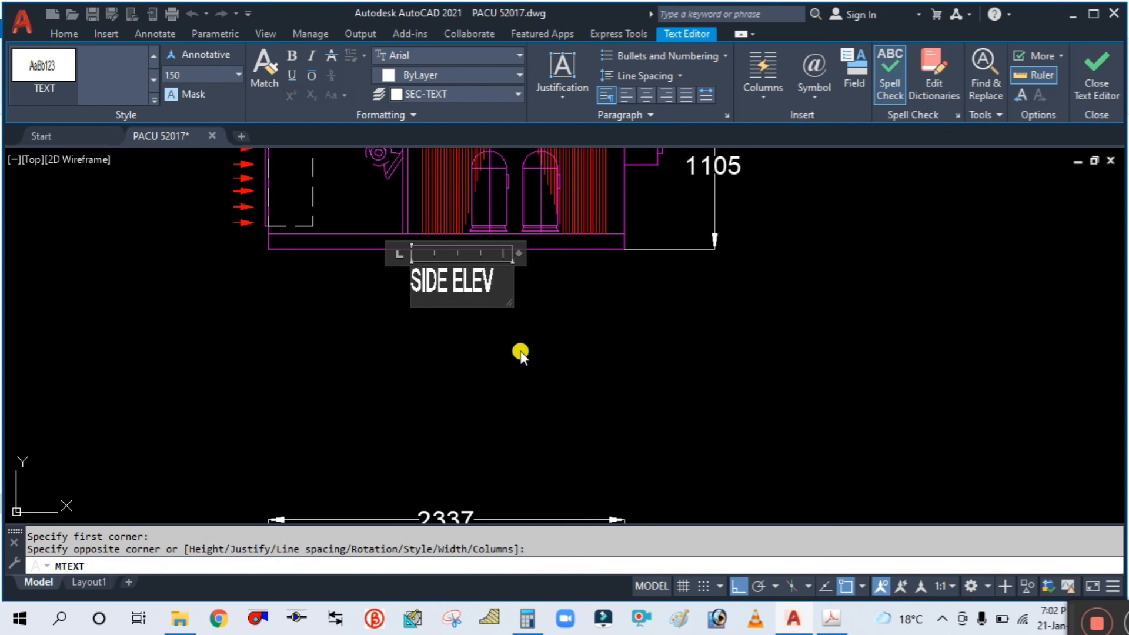
text(ATION)
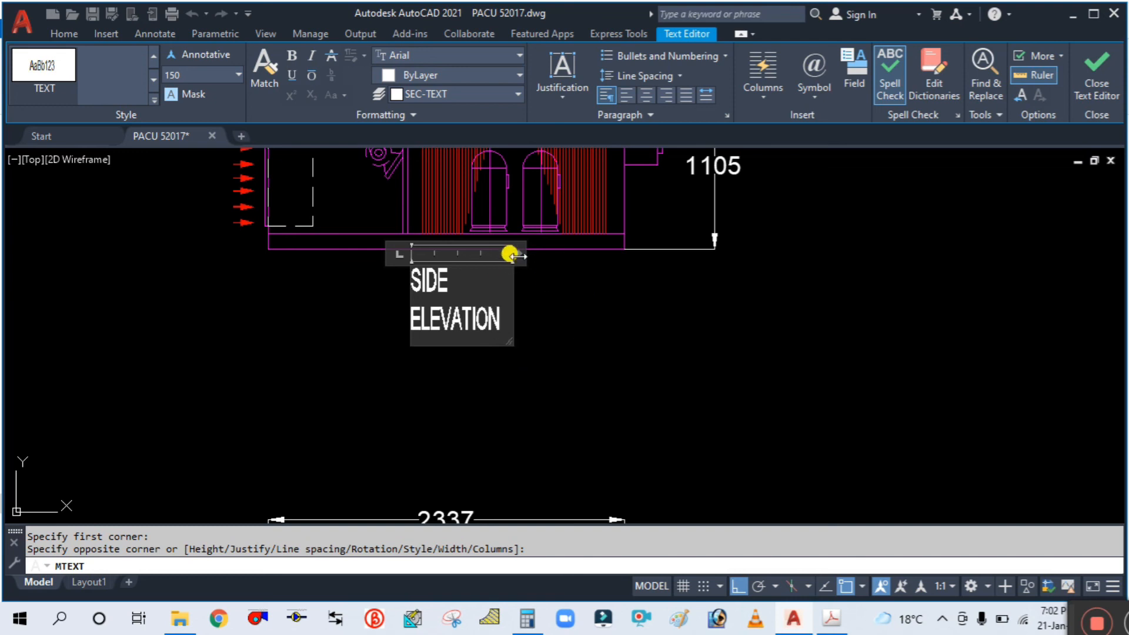
drag(510, 255, 600, 266)
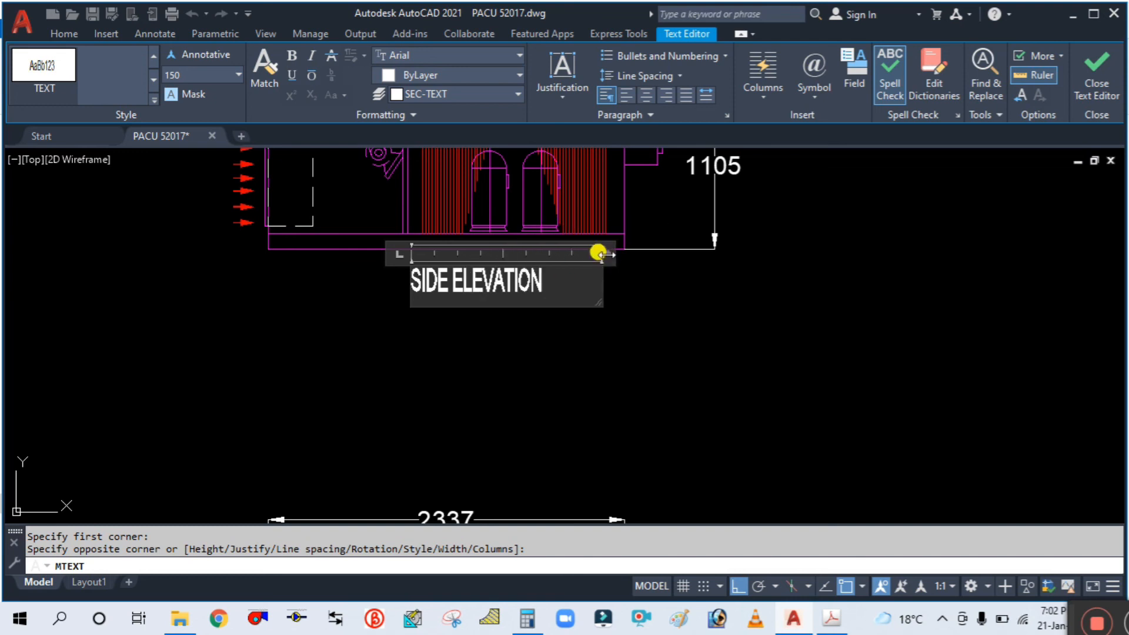
click(565, 368)
Copy the SIDE ELEVATION title straight down to just below the dimensioned plan view.
scroll(535, 353, down, 6)
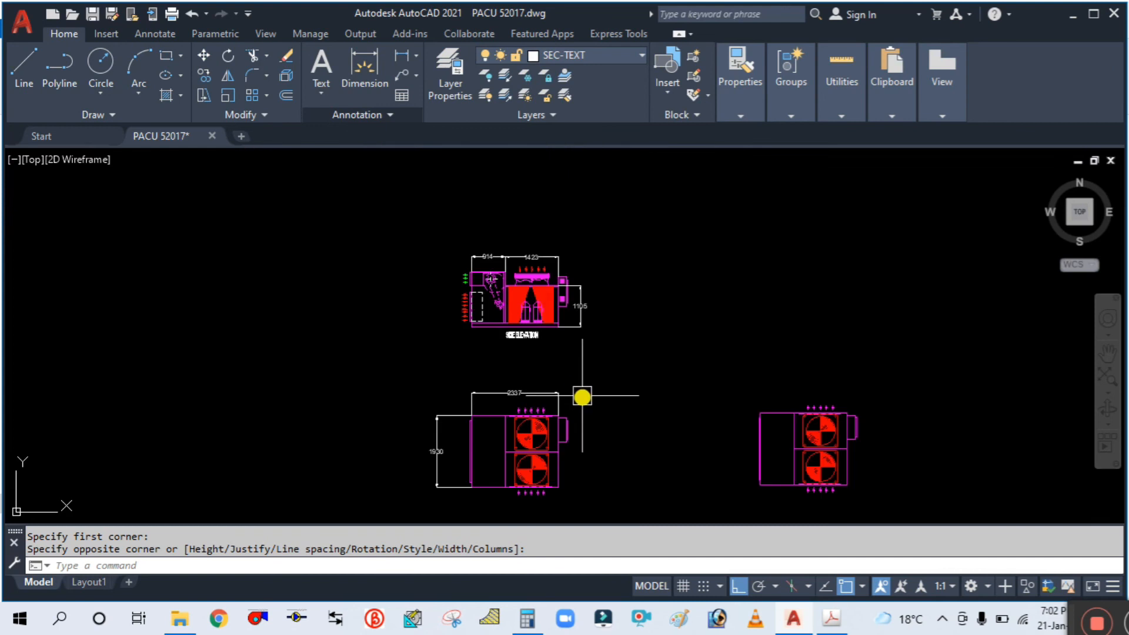
key(Return)
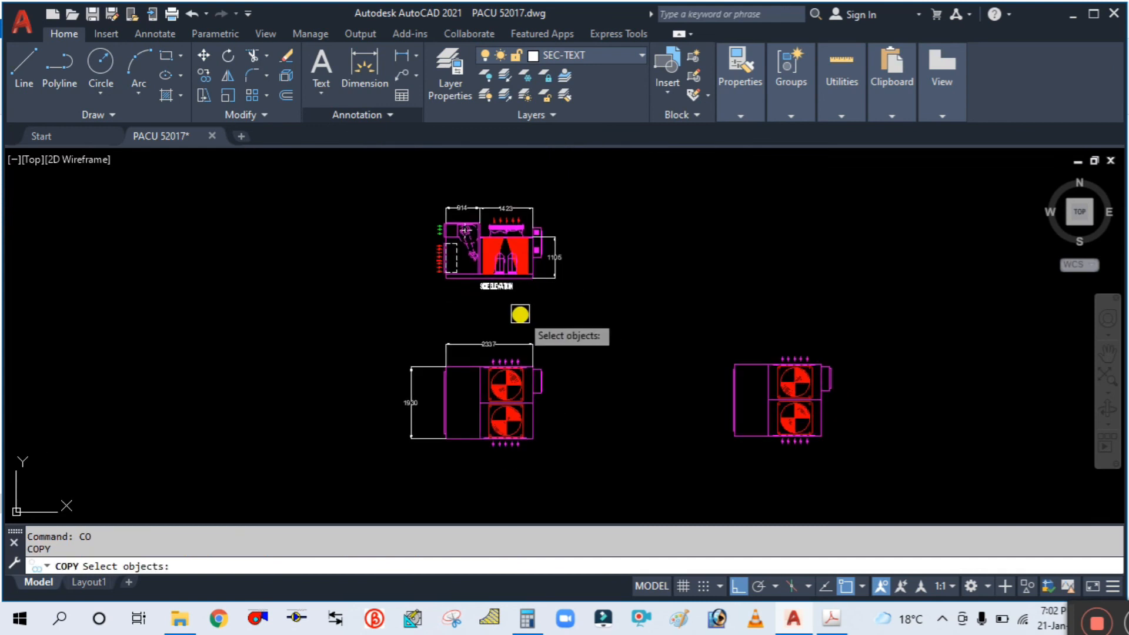
click(497, 285)
key(Return)
click(584, 315)
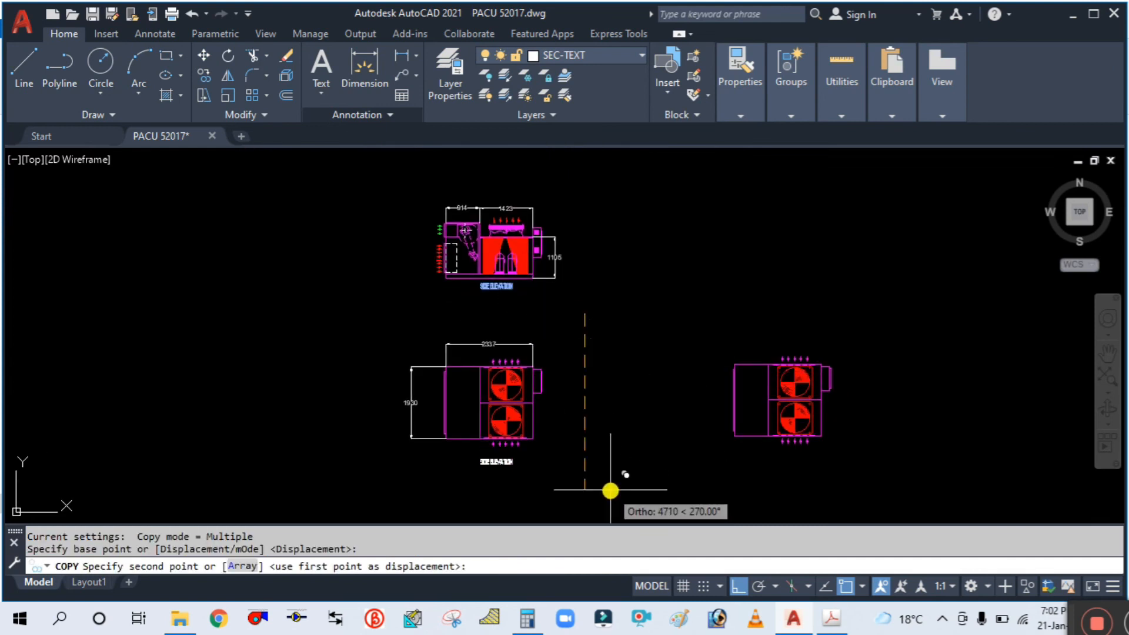
click(609, 485)
key(Escape)
Change the copied title below the dimensioned plan view to TOP VIEW.
scroll(492, 461, up, 4)
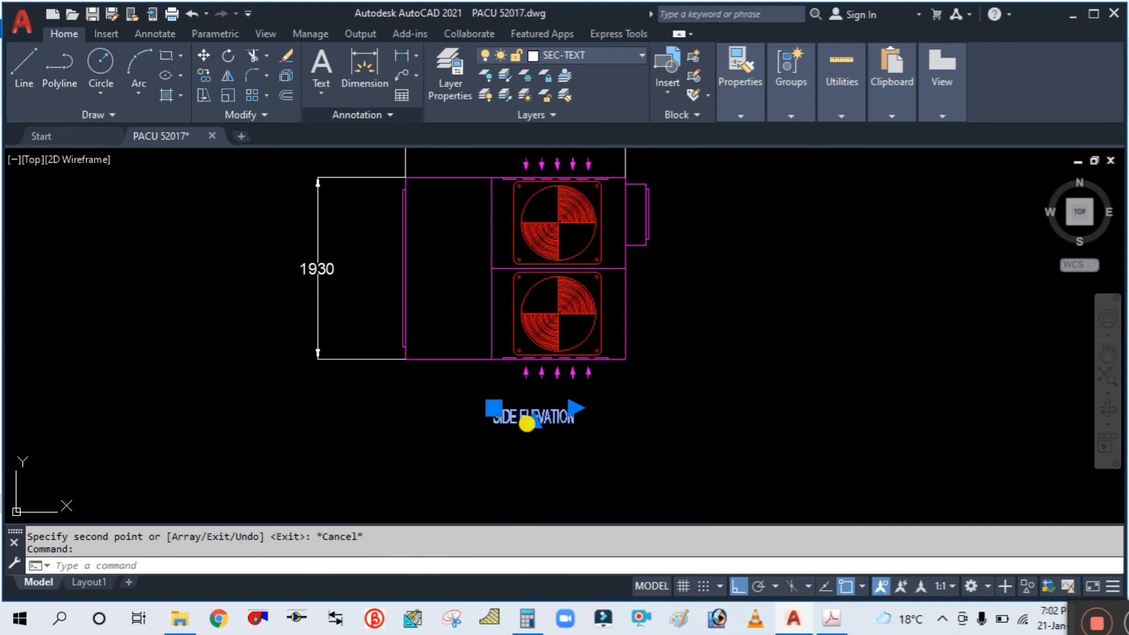
double_click(523, 421)
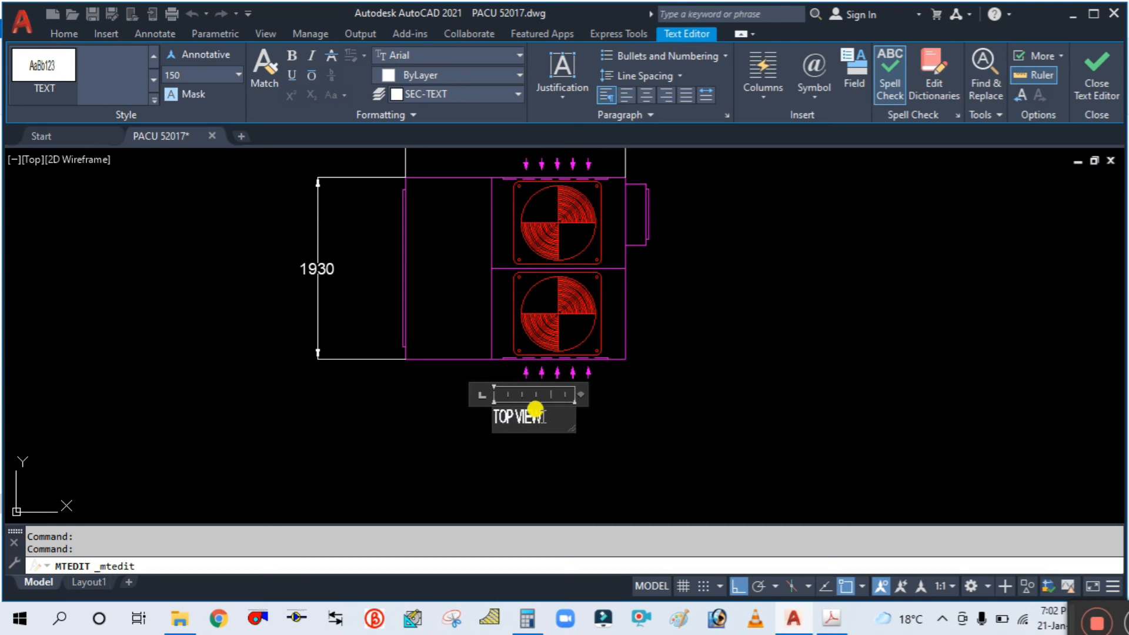
click(676, 441)
scroll(625, 378, down, 6)
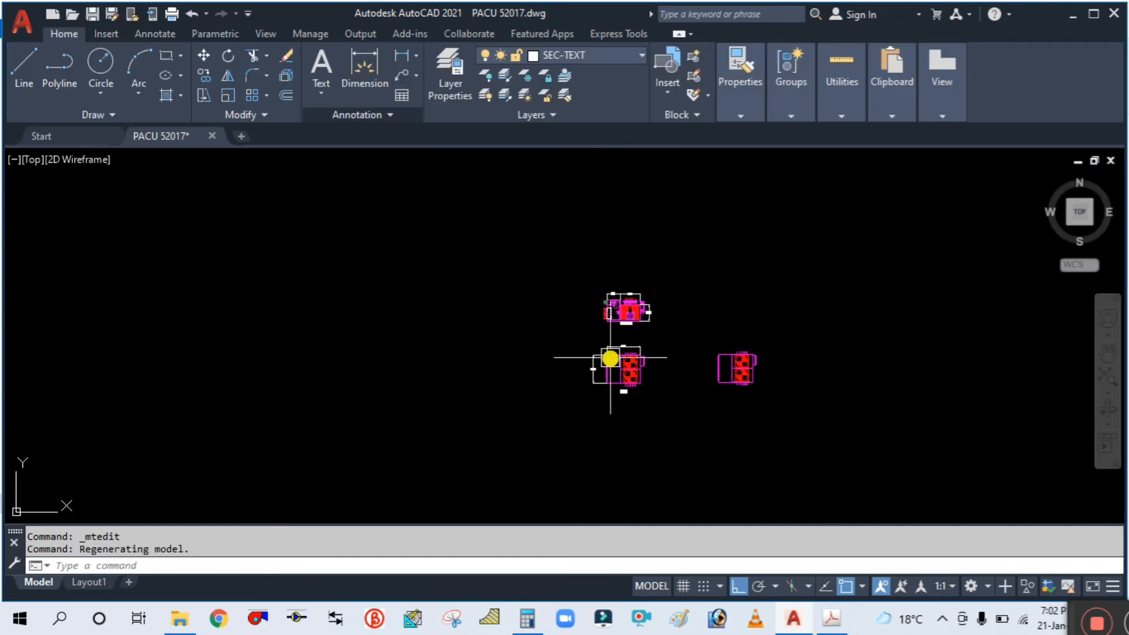
scroll(616, 329, up, 5)
scroll(524, 311, down, 4)
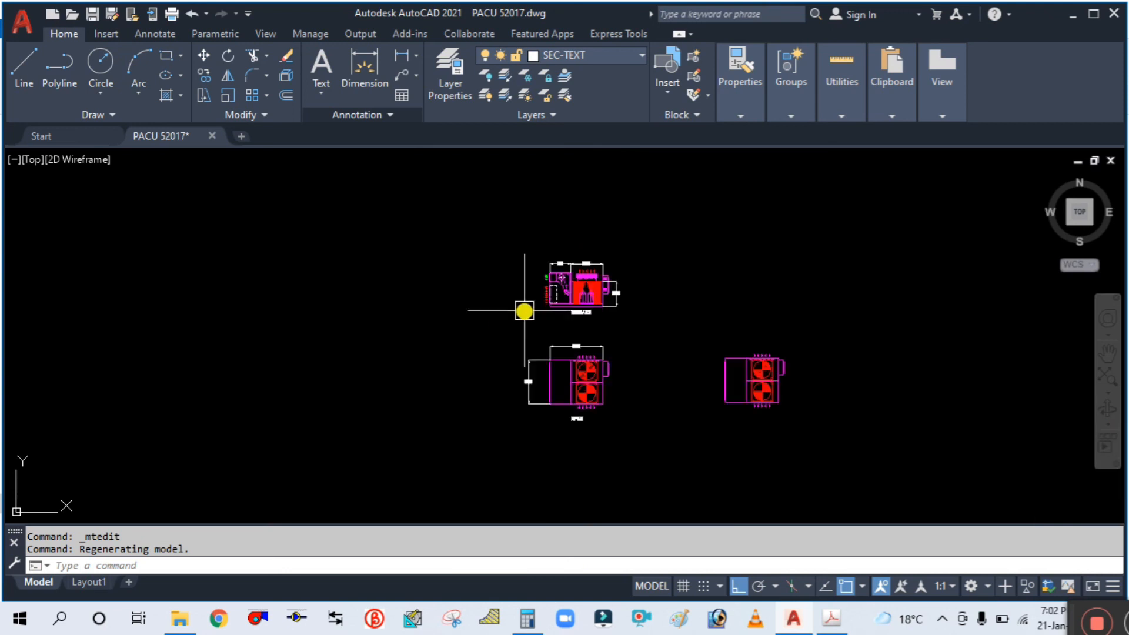
mouse_move(1069, 611)
mouse_down()
mouse_move(893, 561)
mouse_move(1083, 612)
mouse_up()
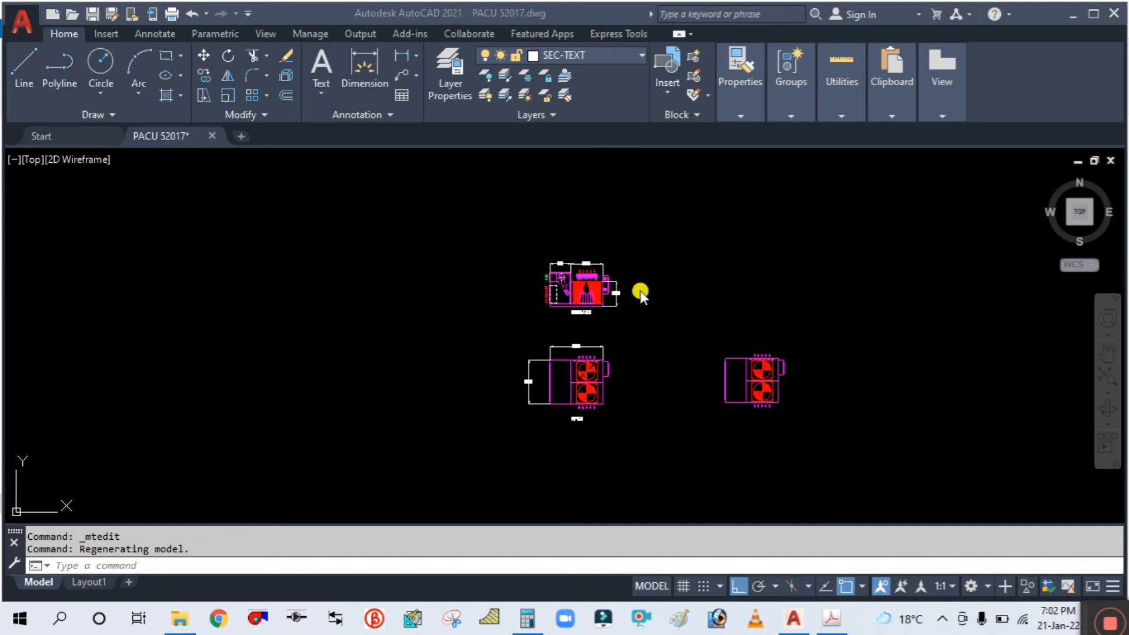
scroll(582, 298, up, 3)
scroll(469, 239, down, 3)
scroll(497, 271, up, 5)
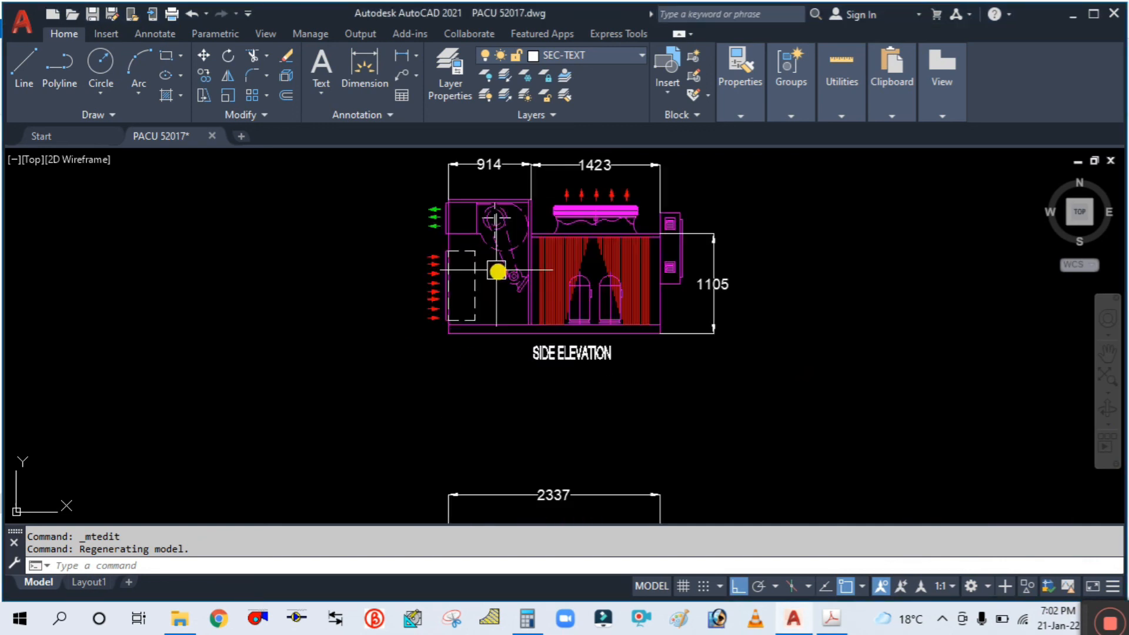
scroll(559, 323, down, 3)
Switch to PACV52017.pdf in Adobe Acrobat and examine the end elevation beside the side elevation, including its width and height dimensions.
click(832, 618)
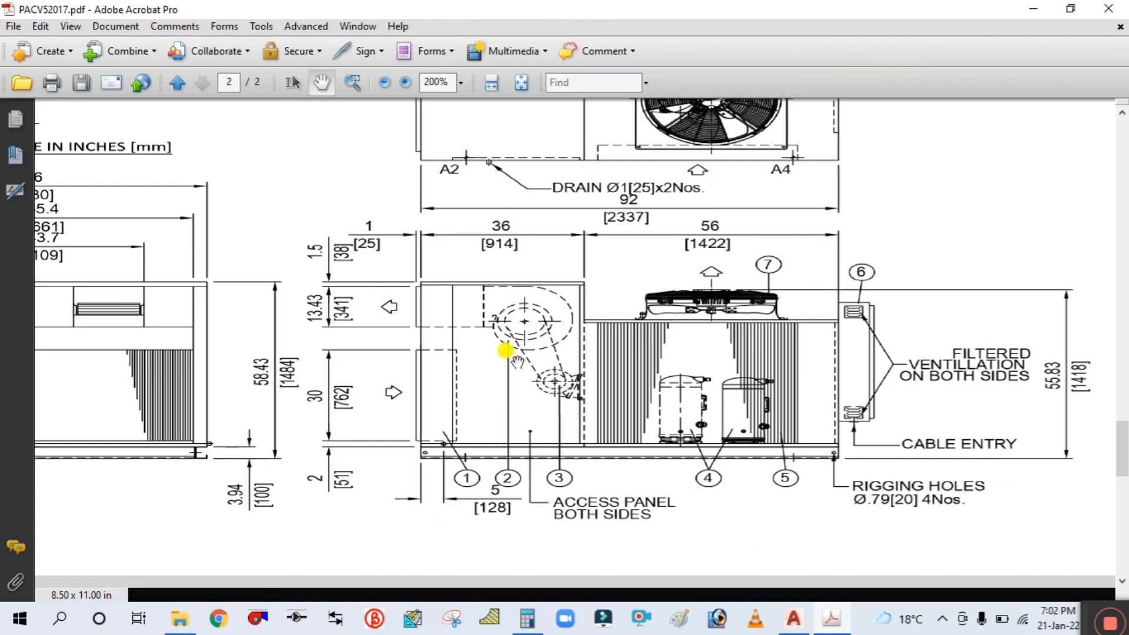
drag(146, 360, 390, 355)
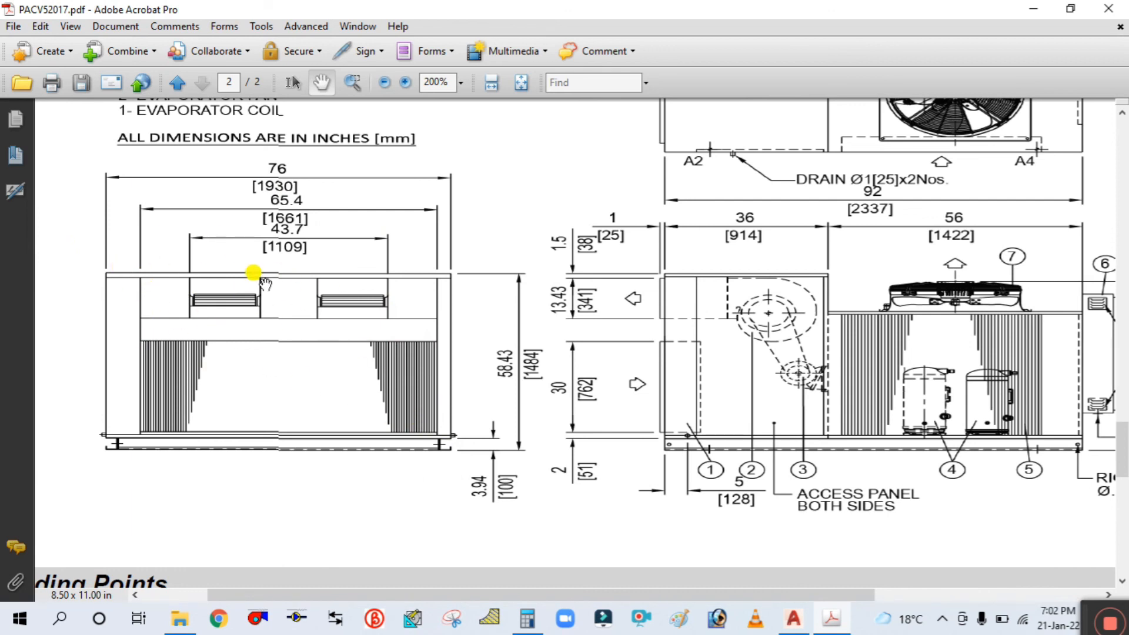
drag(265, 284, 294, 300)
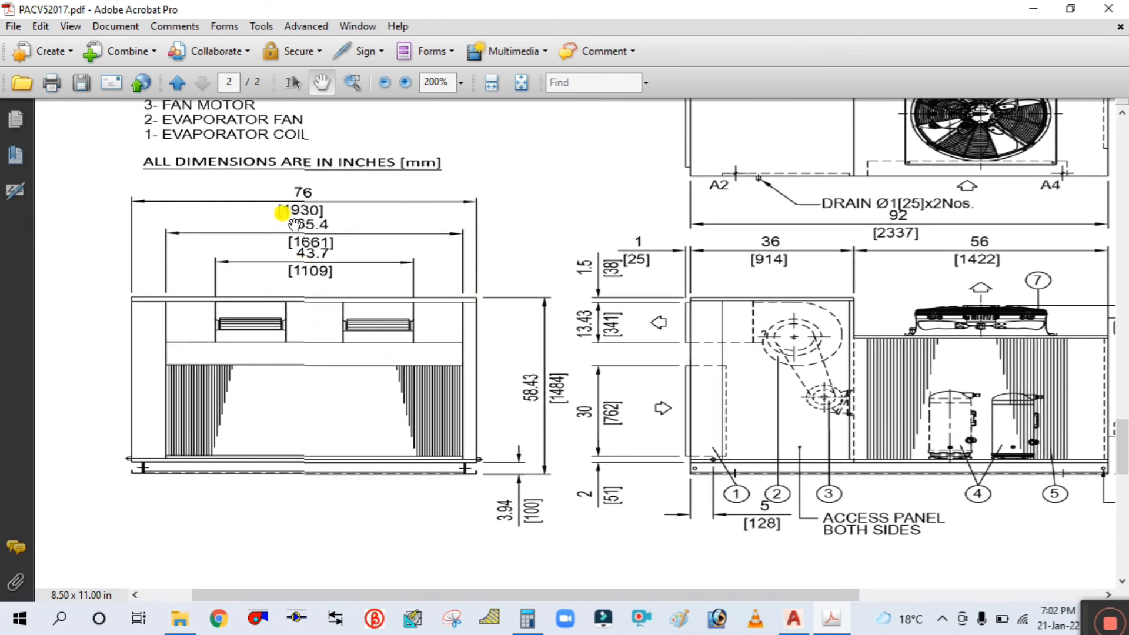
mouse_move(438, 434)
mouse_down()
mouse_move(471, 378)
mouse_move(451, 333)
mouse_move(448, 414)
mouse_up()
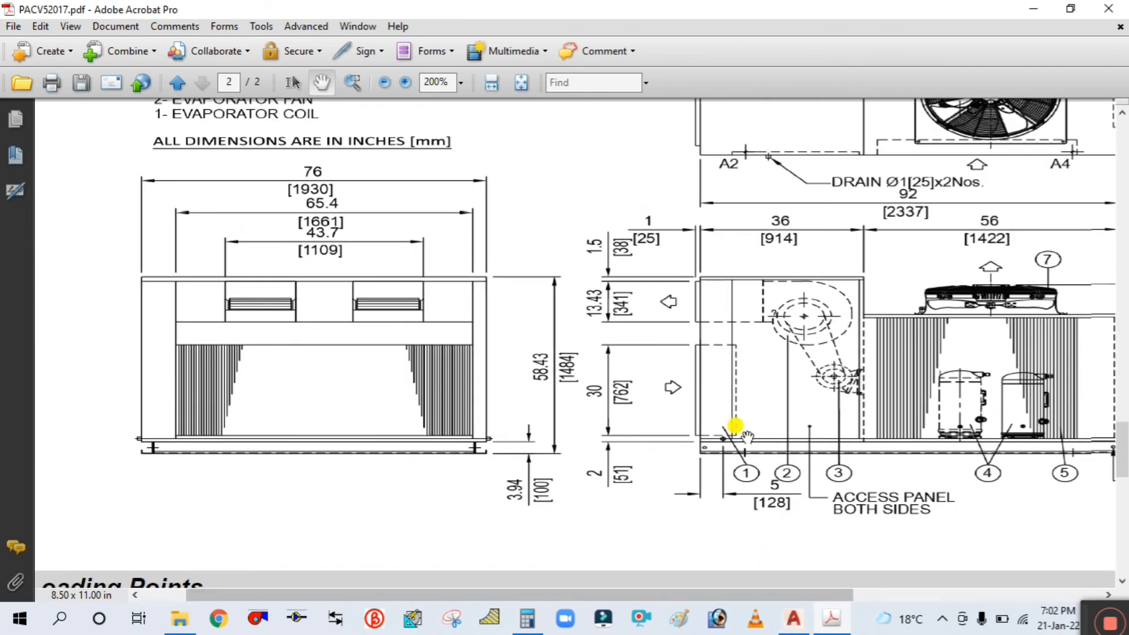
Switch to File Explorer and open the PACU Drafting DWG from the Drafting for Package AC folder in AutoCAD.
drag(676, 324, 628, 363)
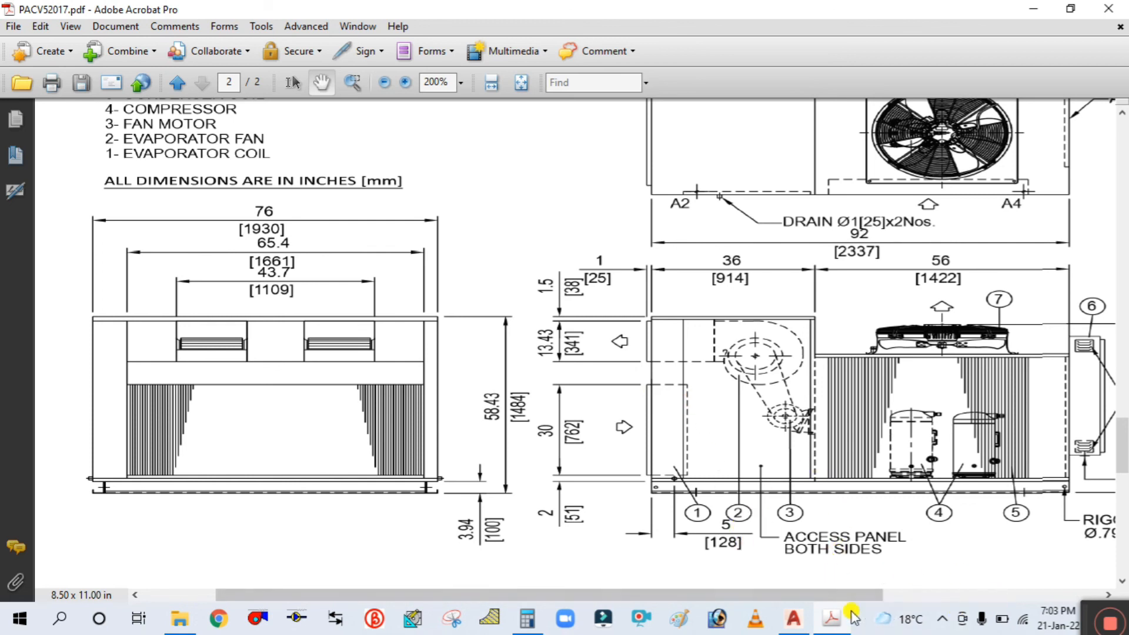
click(793, 618)
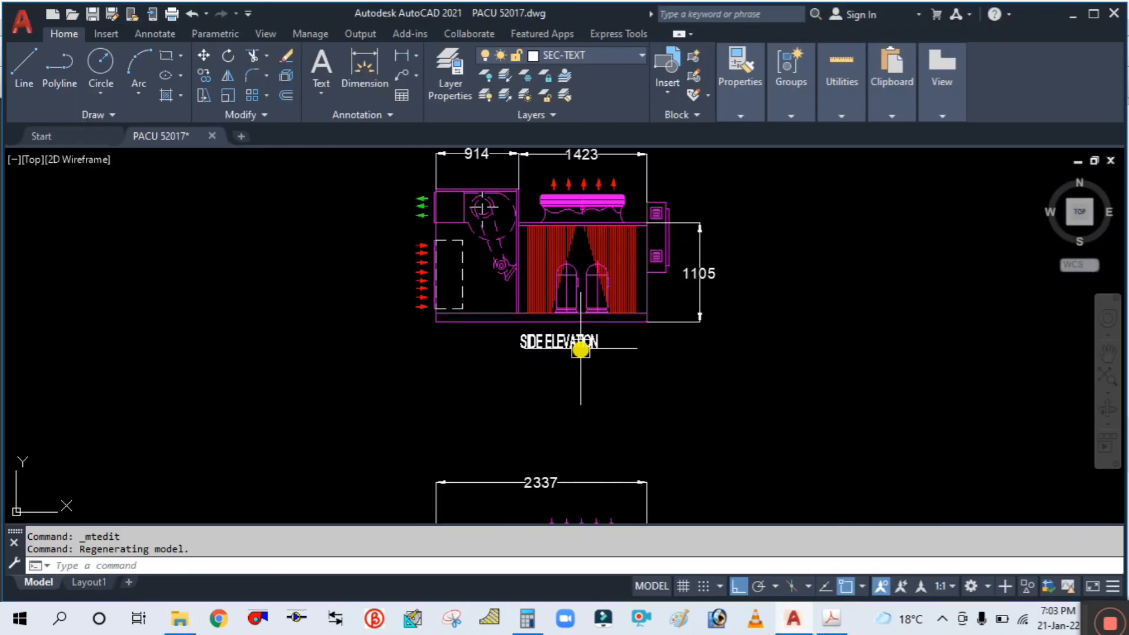
scroll(582, 347, down, 2)
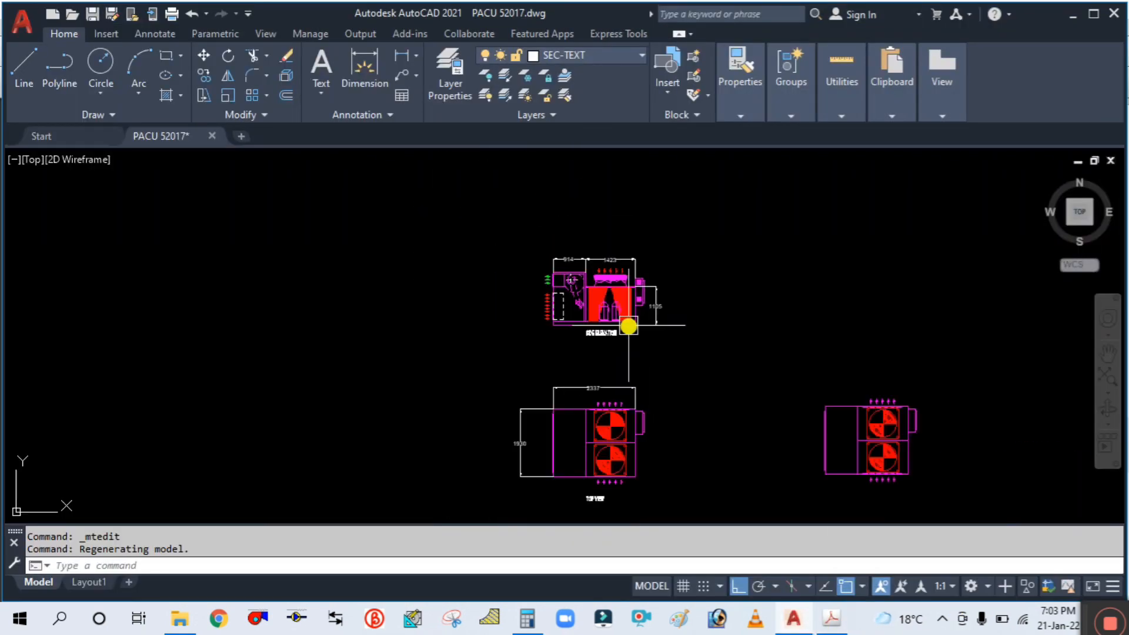
click(180, 618)
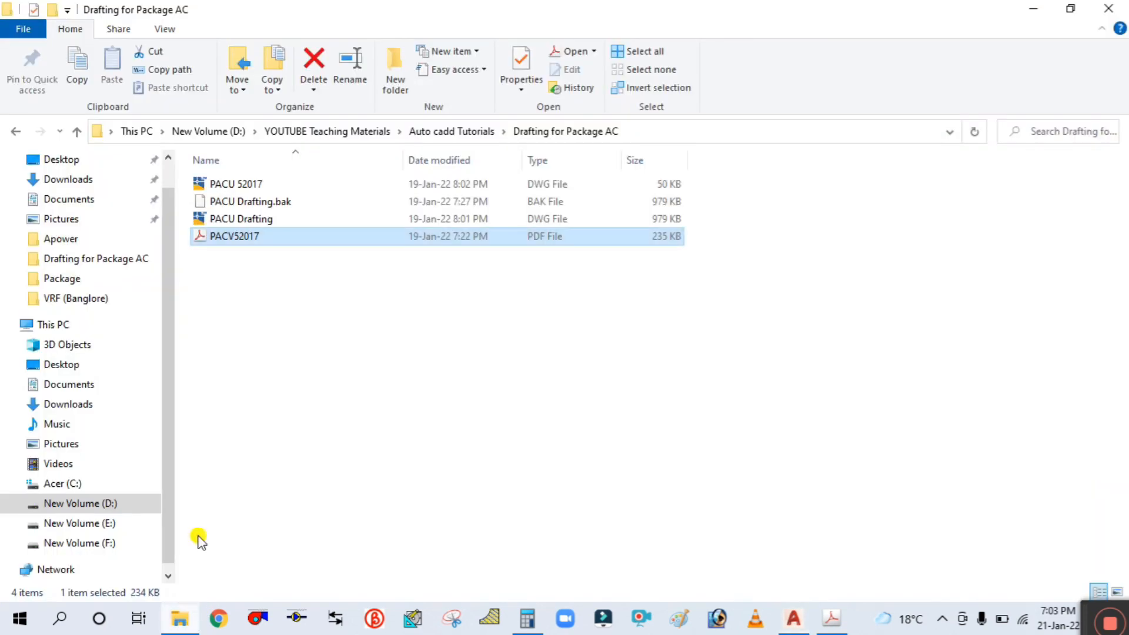
click(206, 219)
double_click(206, 218)
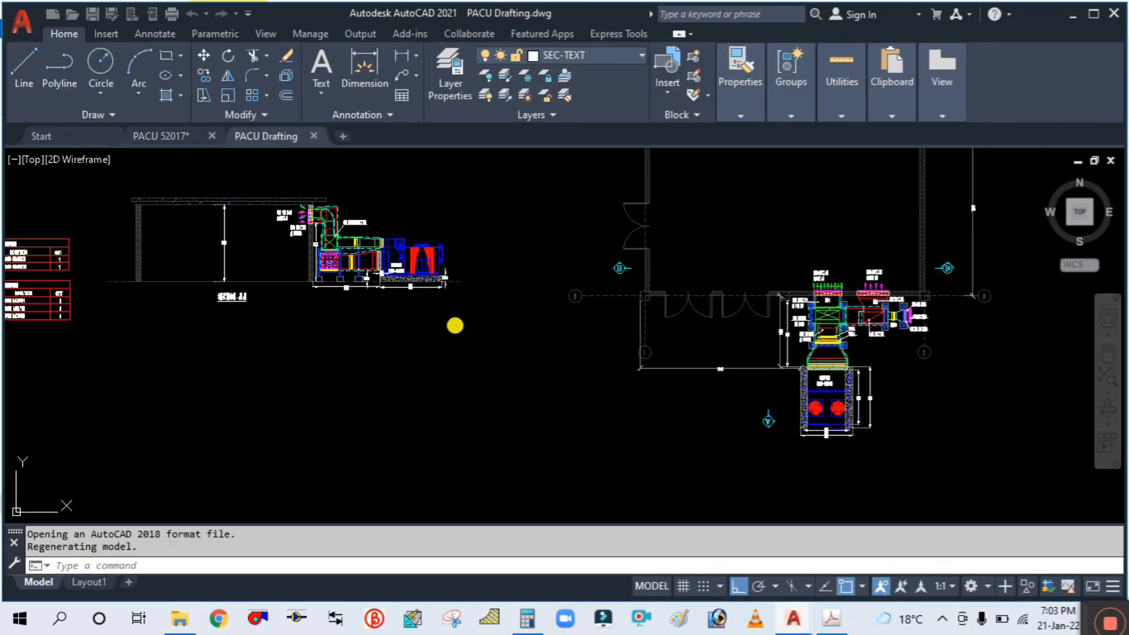
Examine the floor plan's supply and return ductwork around the PACU, including the grille, duct, damper and filter labels.
scroll(391, 317, up, 6)
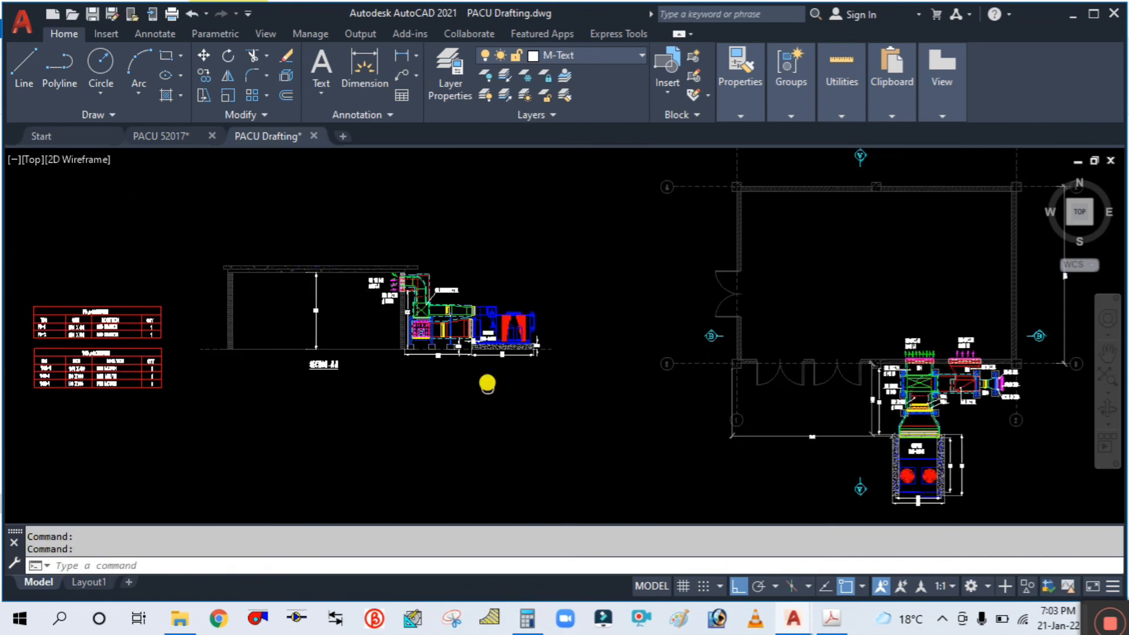
scroll(265, 277, down, 4)
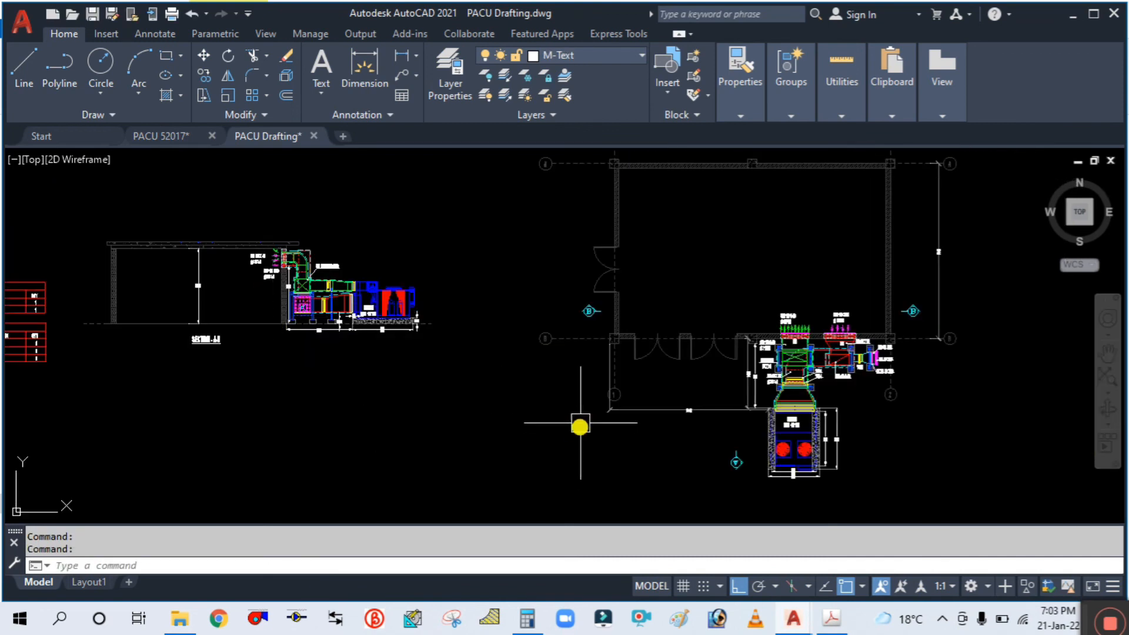
scroll(852, 423, up, 5)
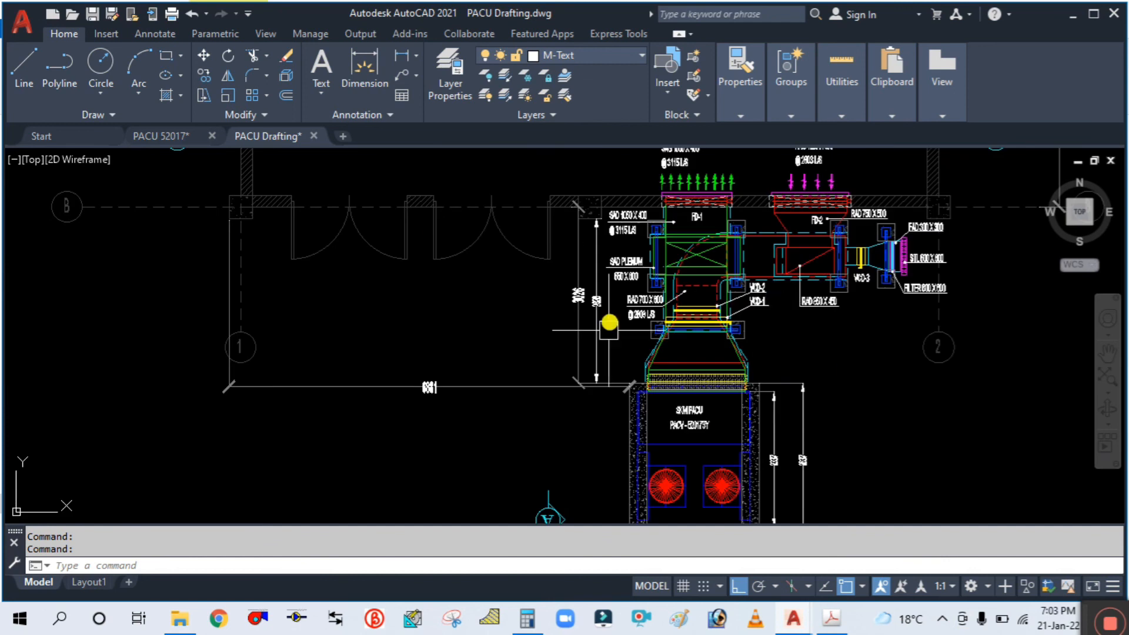
scroll(862, 361, down, 2)
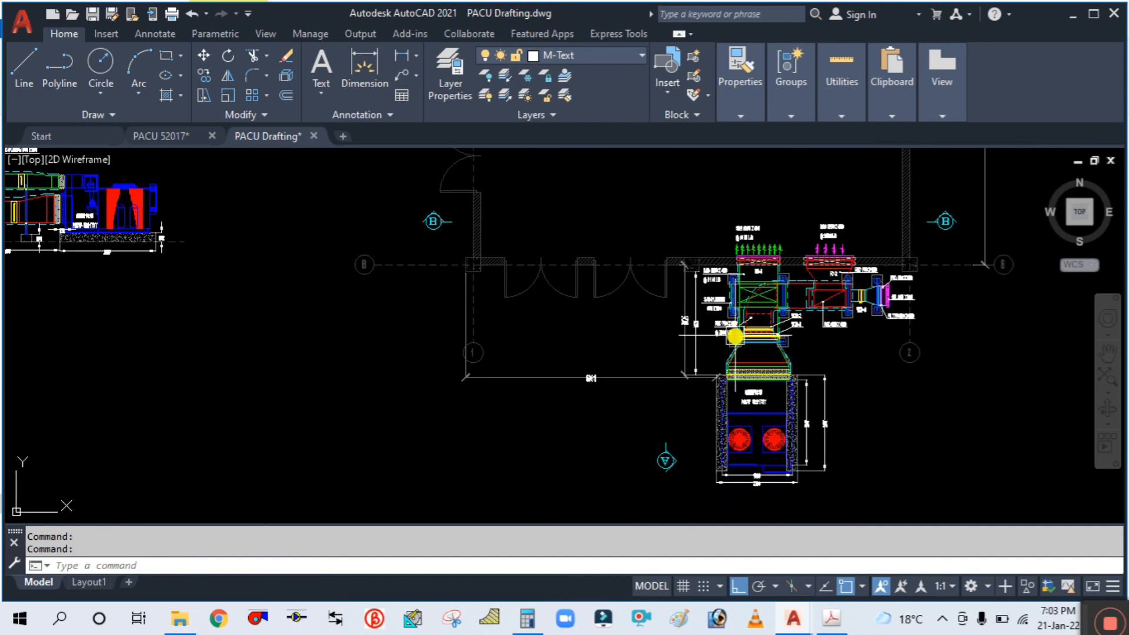
scroll(795, 297, down, 3)
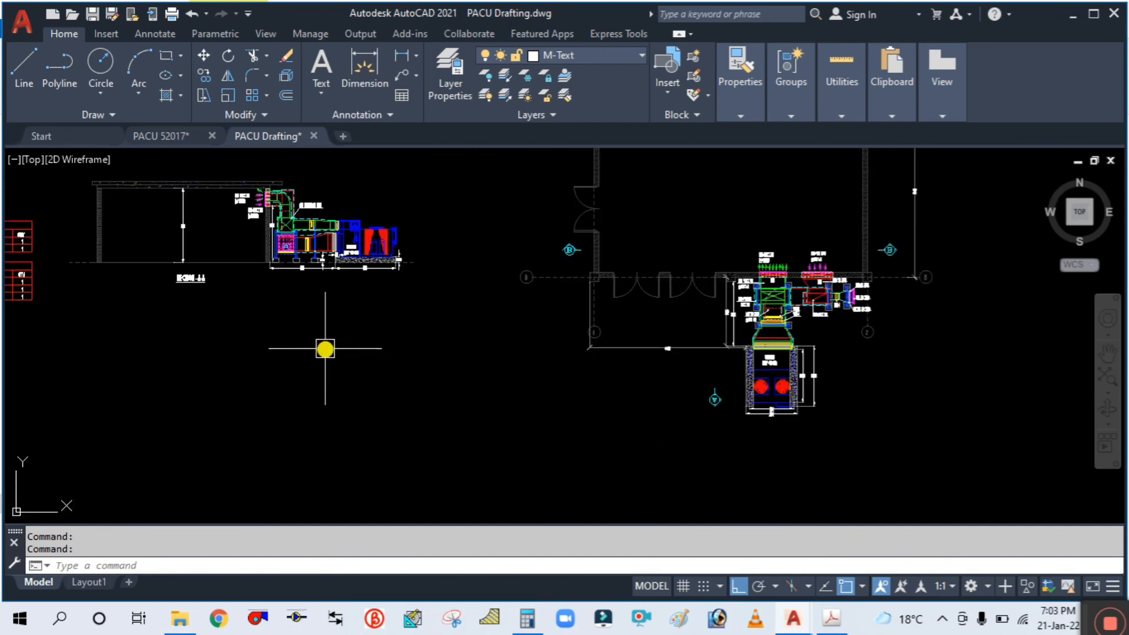
scroll(322, 315, up, 3)
middle_drag(1039, 411, 748, 381)
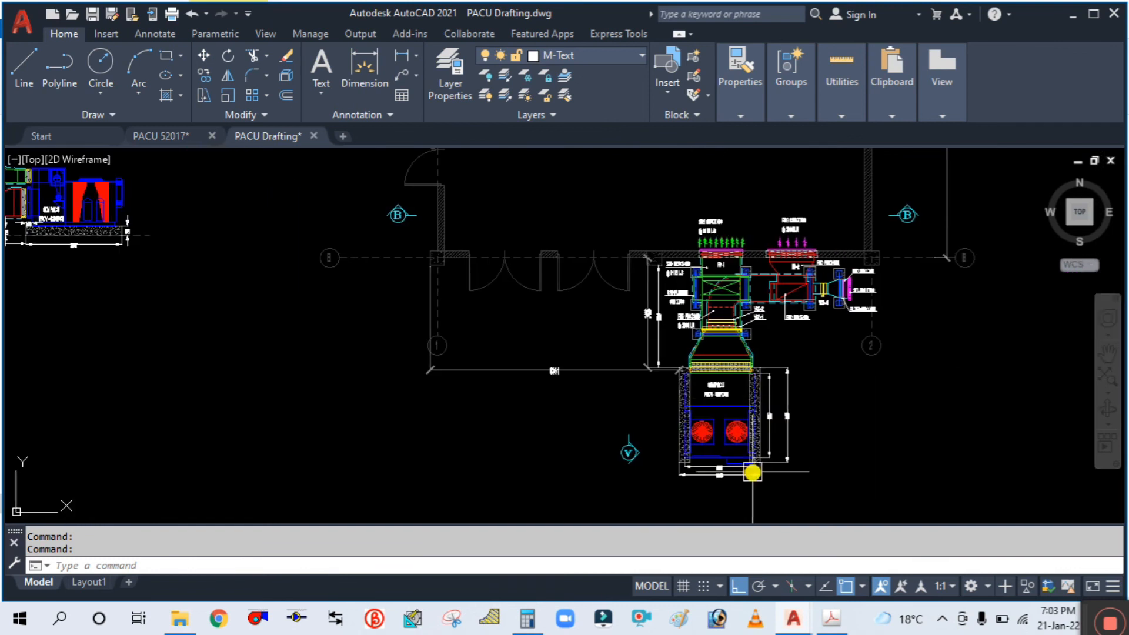
scroll(753, 473, up, 2)
mouse_move(724, 226)
middle_down()
mouse_move(726, 330)
mouse_move(668, 343)
middle_up()
scroll(751, 254, up, 4)
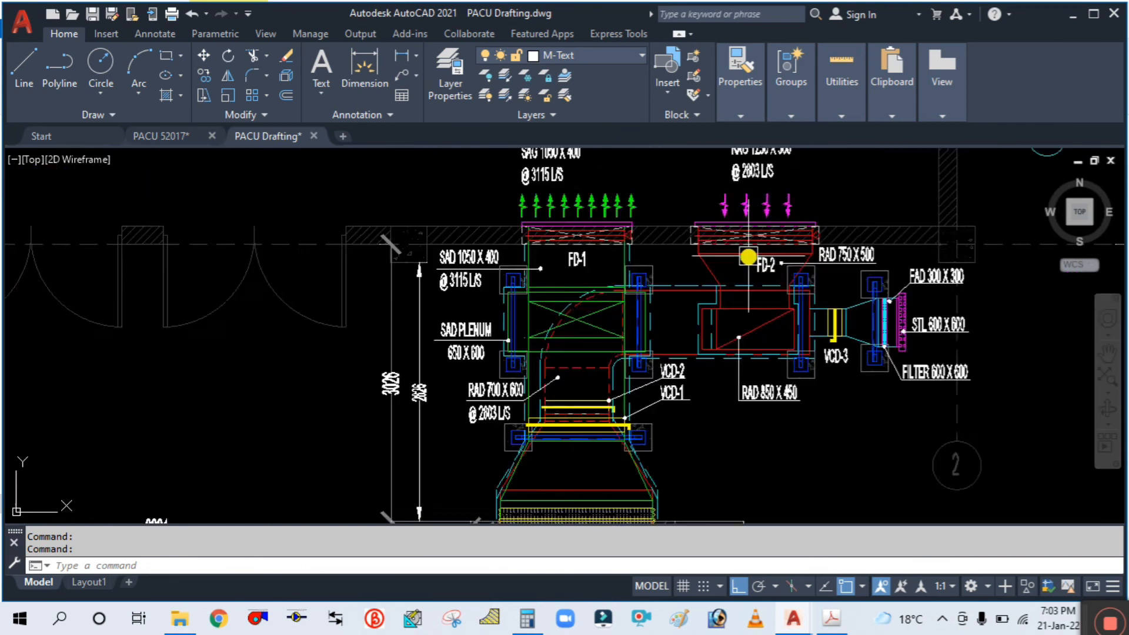
scroll(708, 299, down, 2)
scroll(748, 249, up, 1)
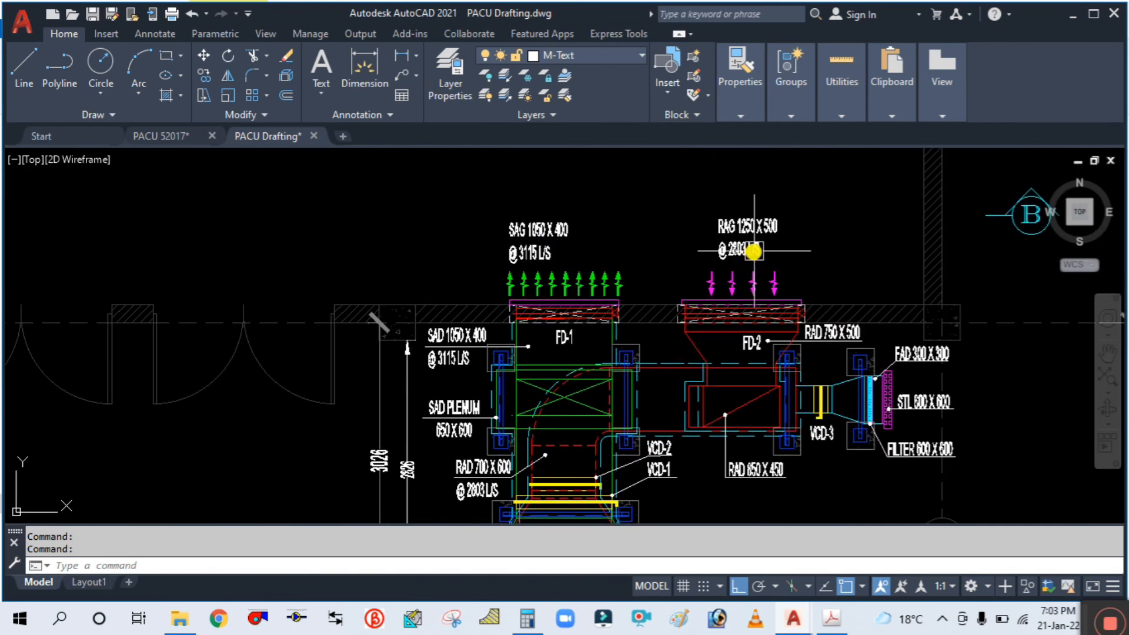
scroll(674, 185, up, 3)
scroll(706, 254, down, 3)
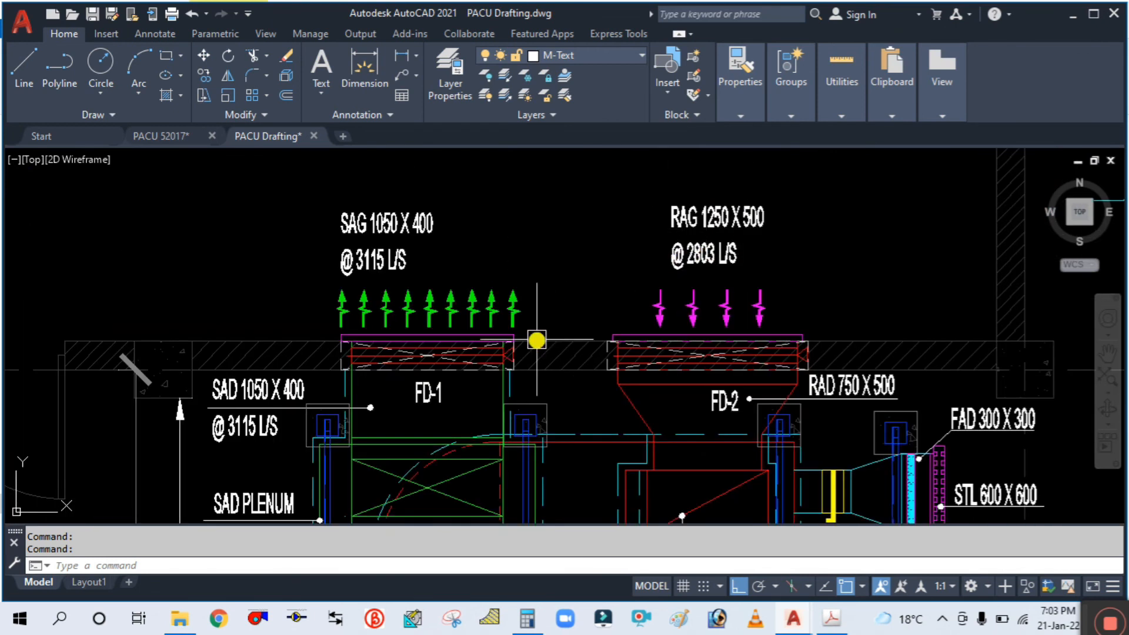
mouse_move(537, 335)
middle_down()
mouse_move(599, 252)
mouse_move(653, 274)
middle_up()
scroll(653, 274, up, 1)
scroll(655, 255, down, 3)
scroll(660, 255, down, 3)
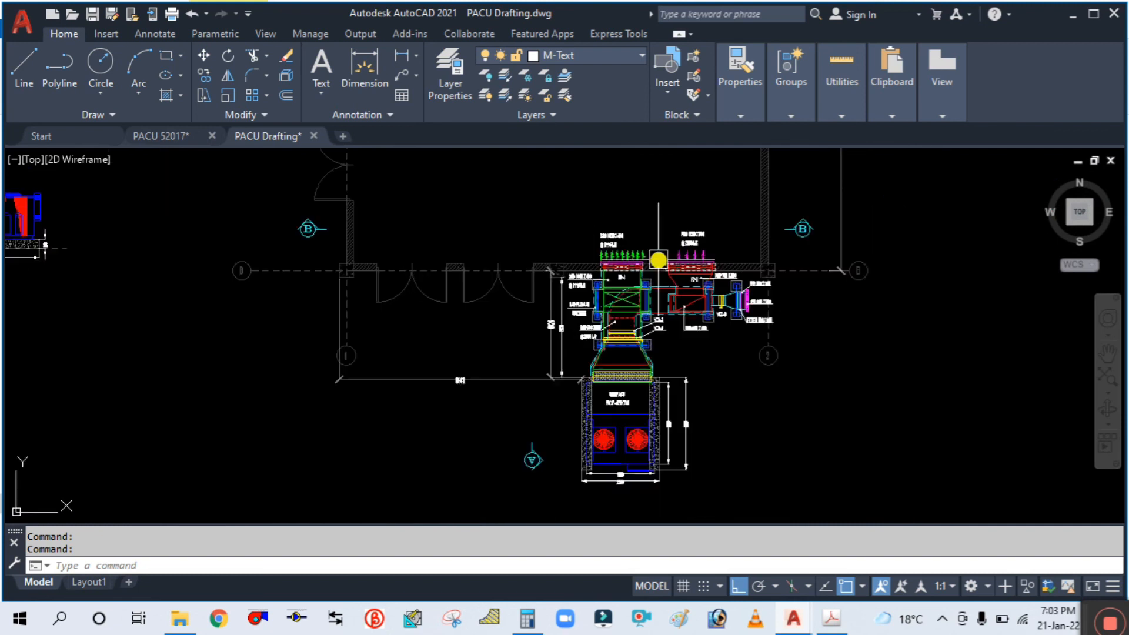
Compare the overall layout of SECTION - A-A with the floor plan, its section markers and the schedules.
middle_drag(365, 456, 550, 370)
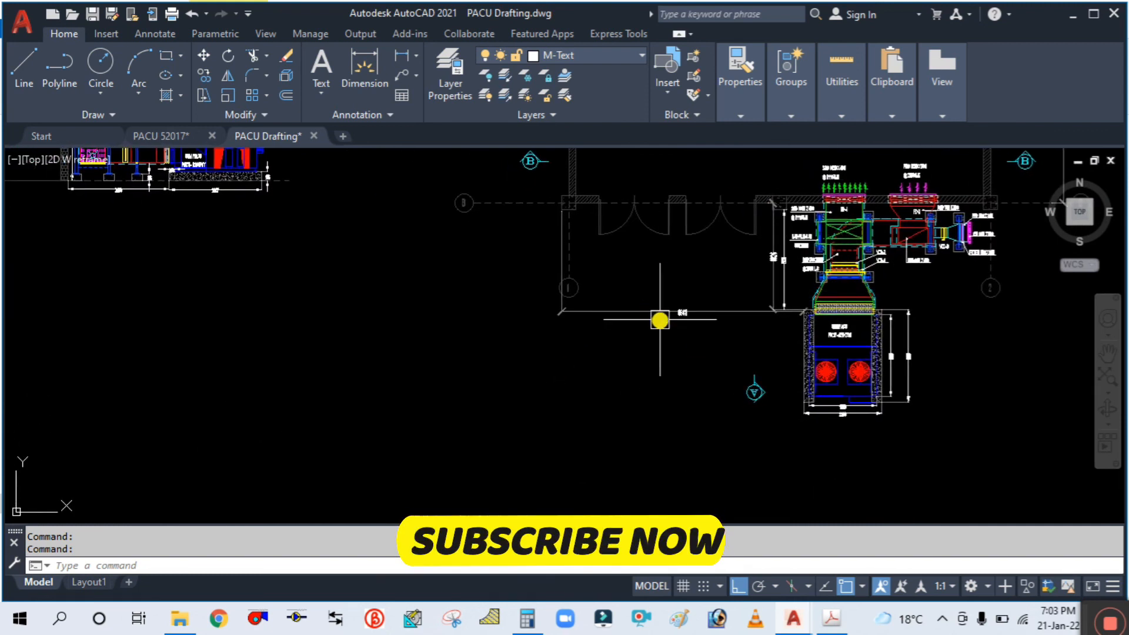
mouse_move(661, 320)
middle_down()
mouse_move(718, 408)
mouse_move(657, 387)
middle_up()
middle_drag(388, 352, 534, 330)
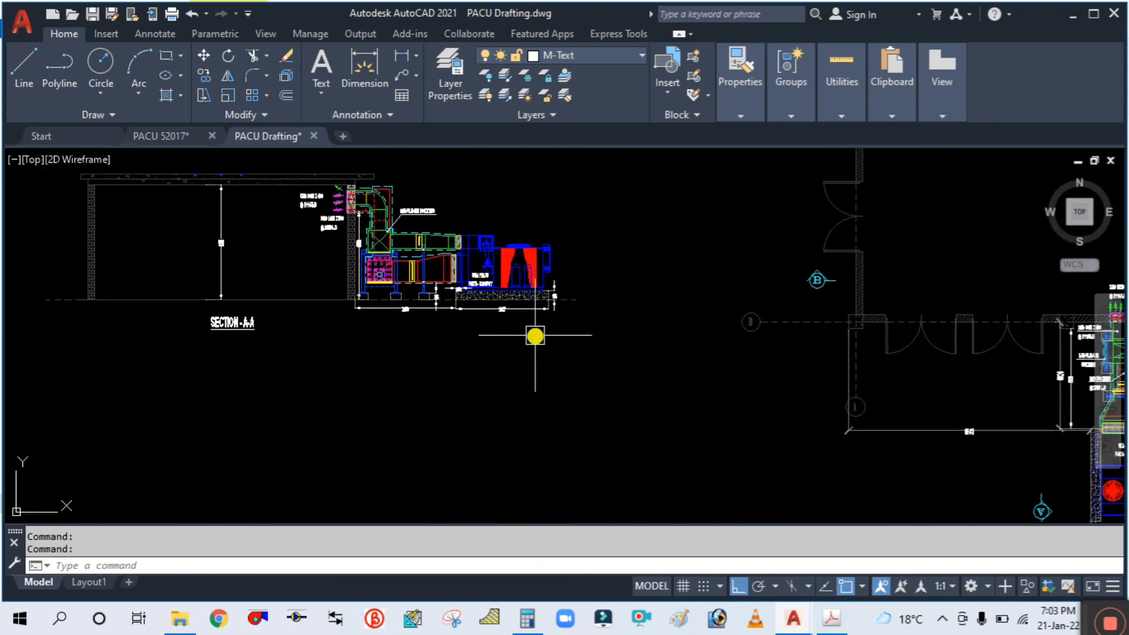
scroll(278, 362, up, 1)
scroll(275, 358, down, 2)
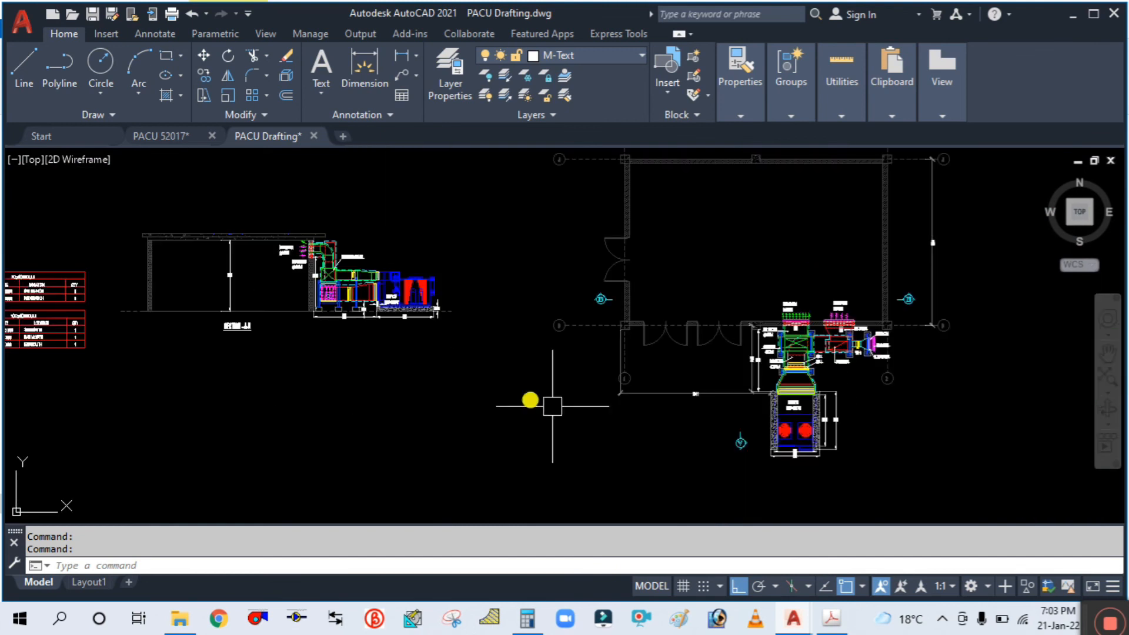
middle_drag(591, 409, 460, 349)
scroll(648, 319, up, 2)
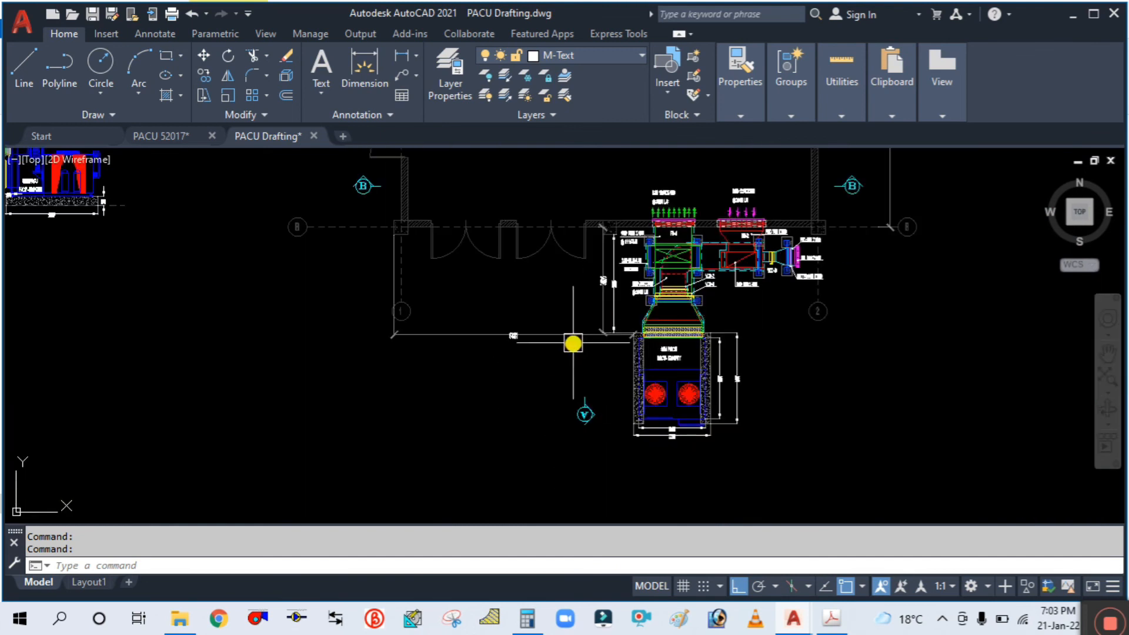
middle_drag(572, 360, 570, 415)
scroll(576, 456, down, 2)
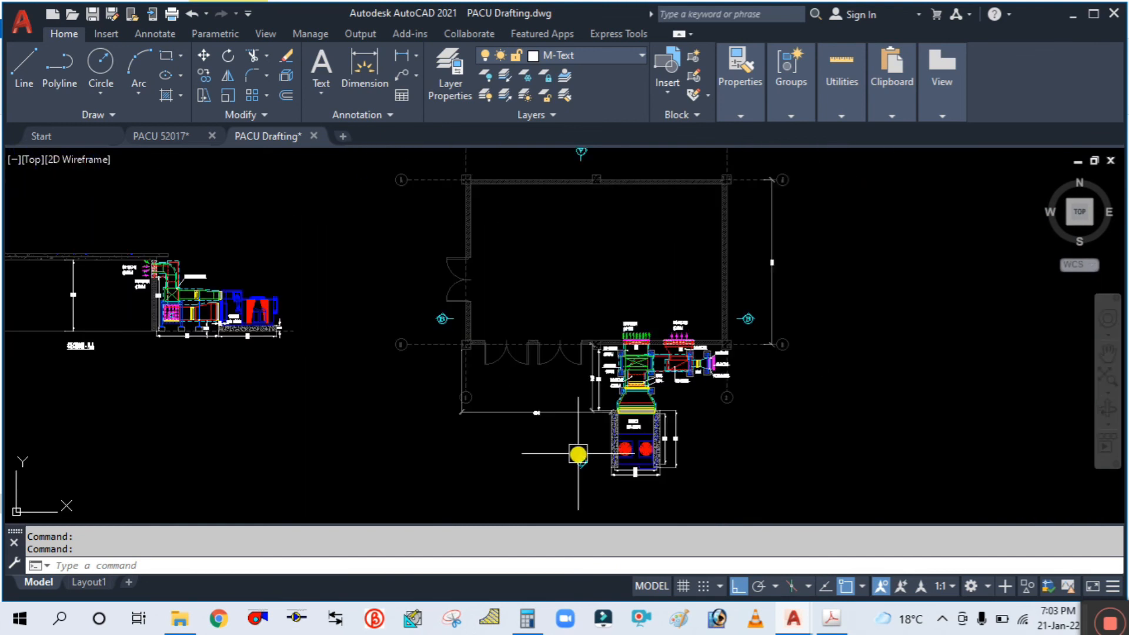
scroll(584, 352, down, 4)
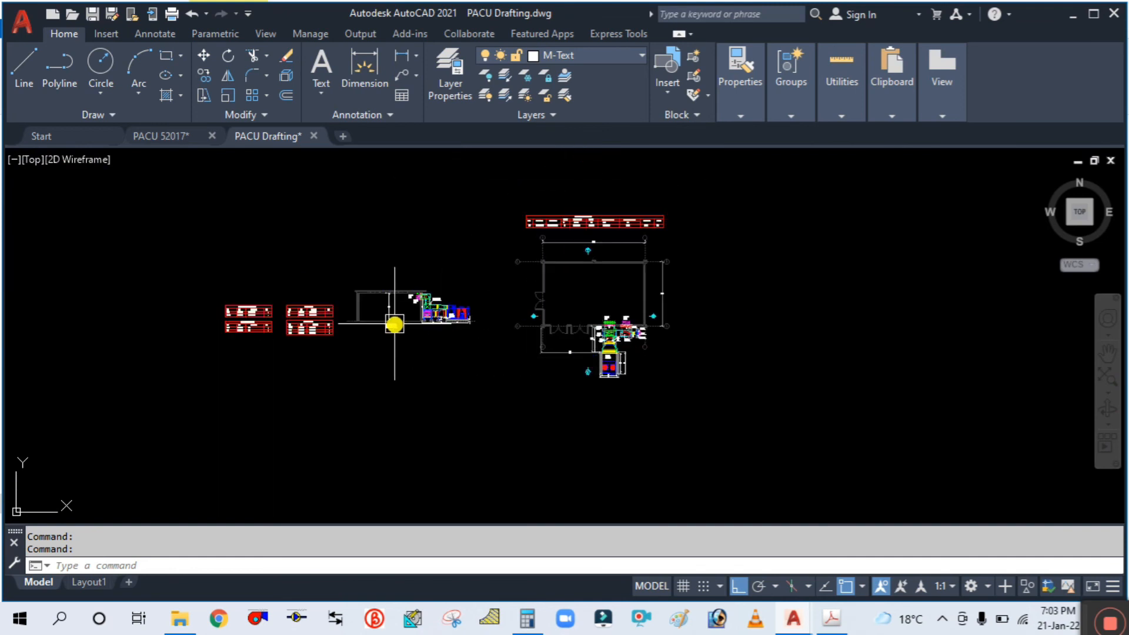
scroll(478, 287, up, 8)
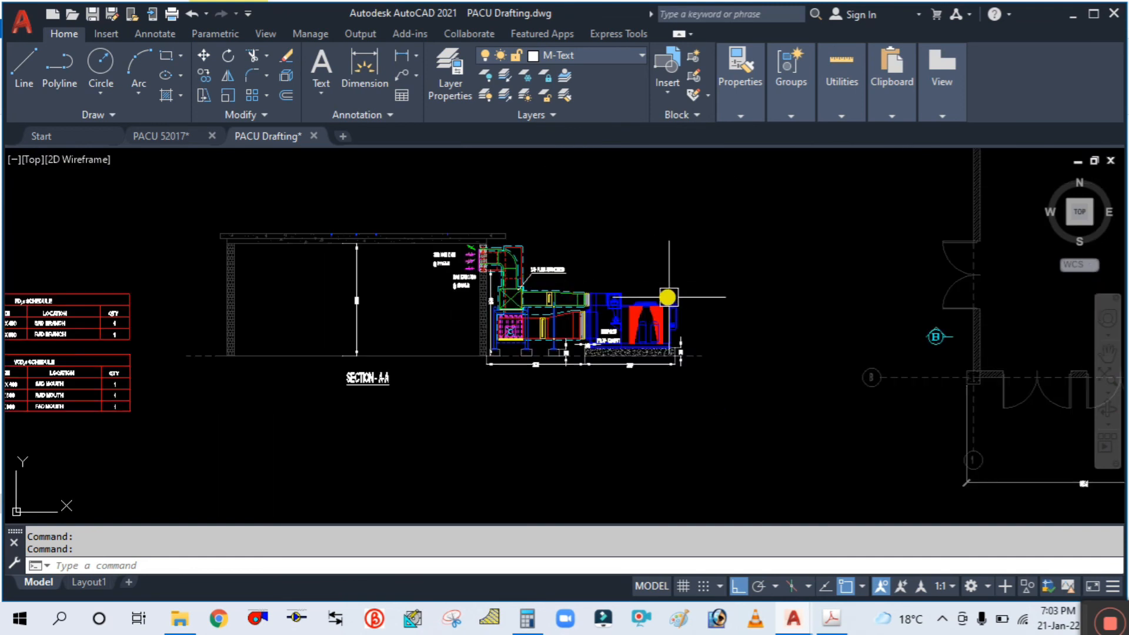
Examine the PACU block in SECTION - A-A, including its side elevation, flexible duct connections and concrete base.
middle_drag(596, 330, 612, 285)
click(603, 285)
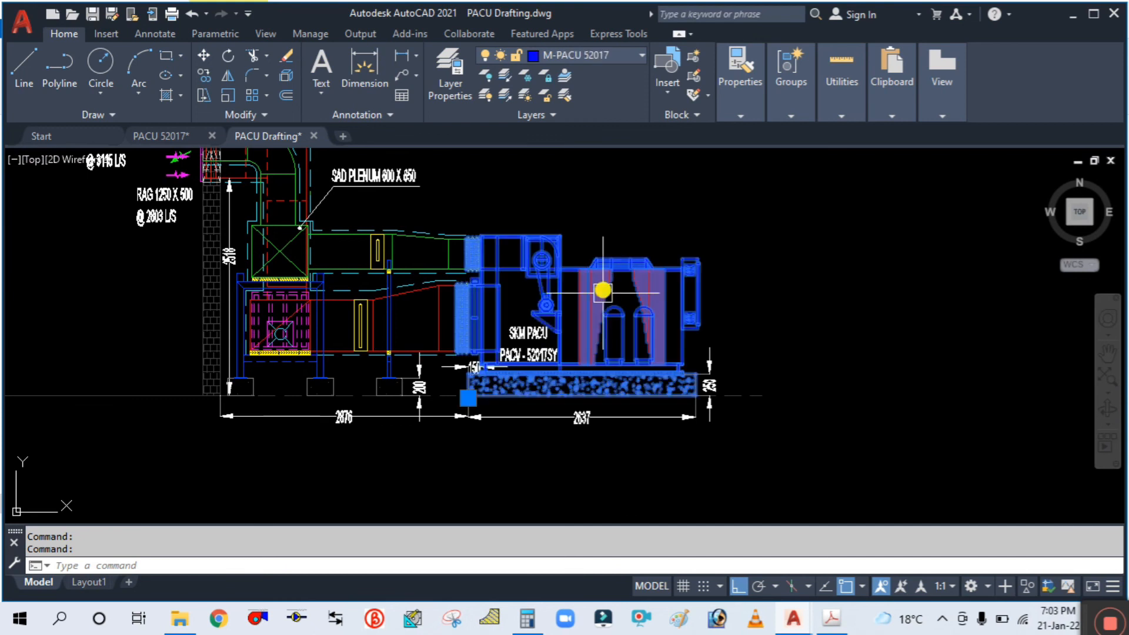
key(Escape)
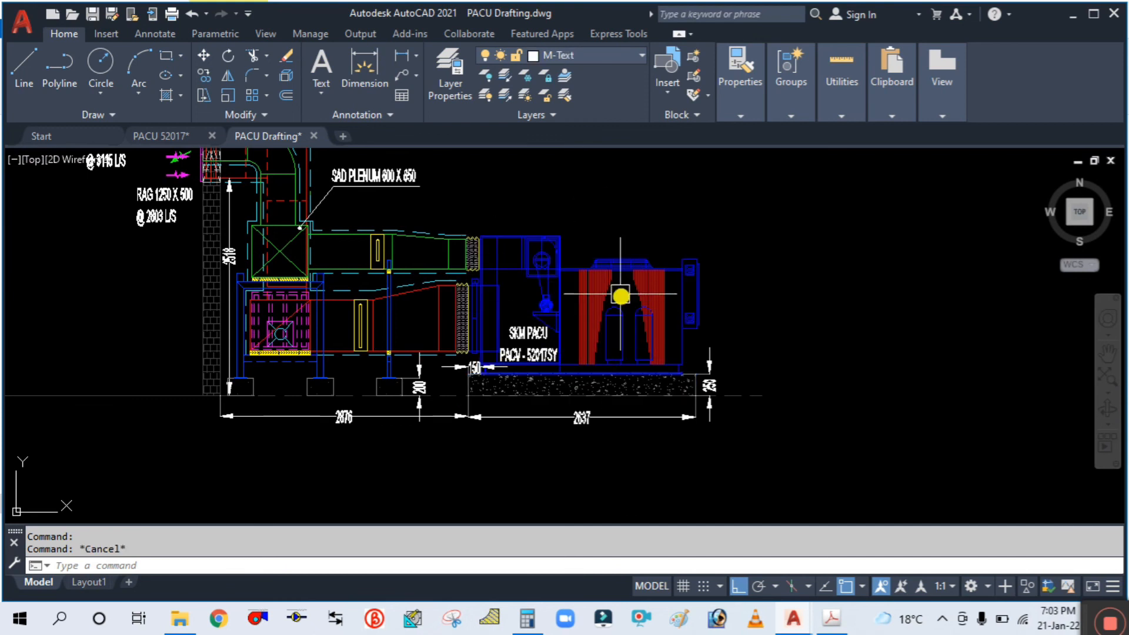
scroll(685, 282, up, 2)
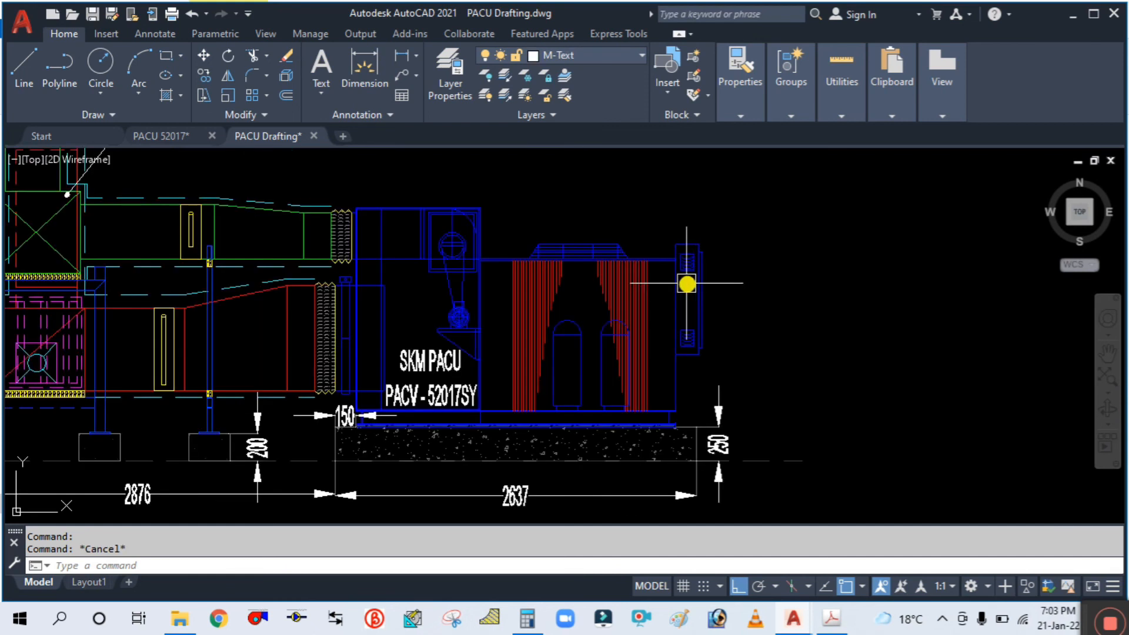
scroll(513, 297, down, 2)
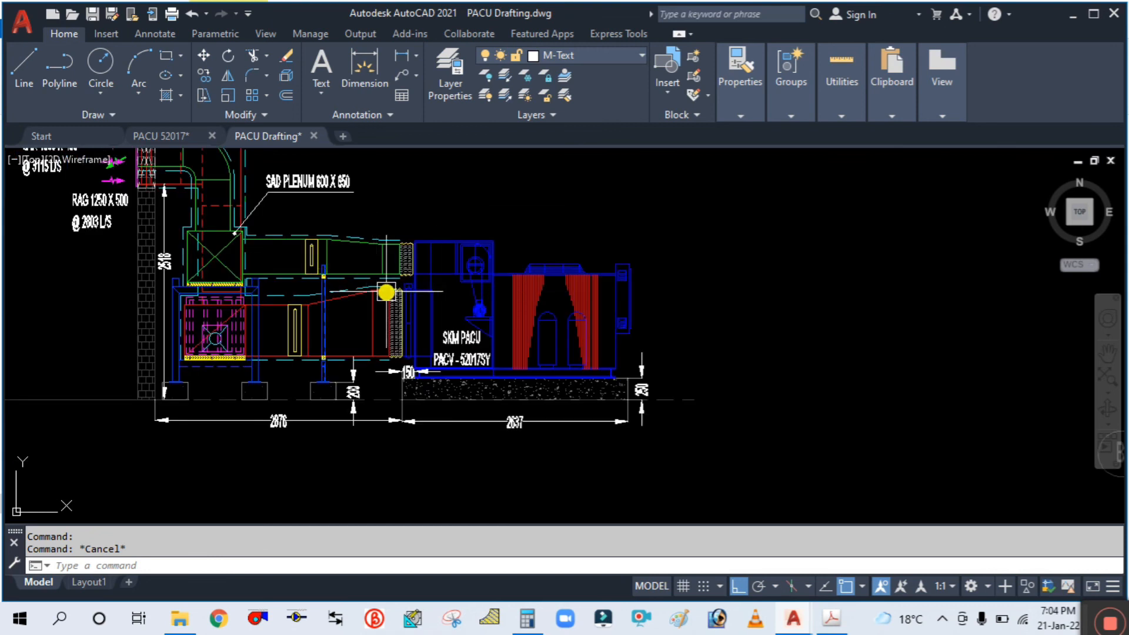
middle_drag(387, 292, 518, 293)
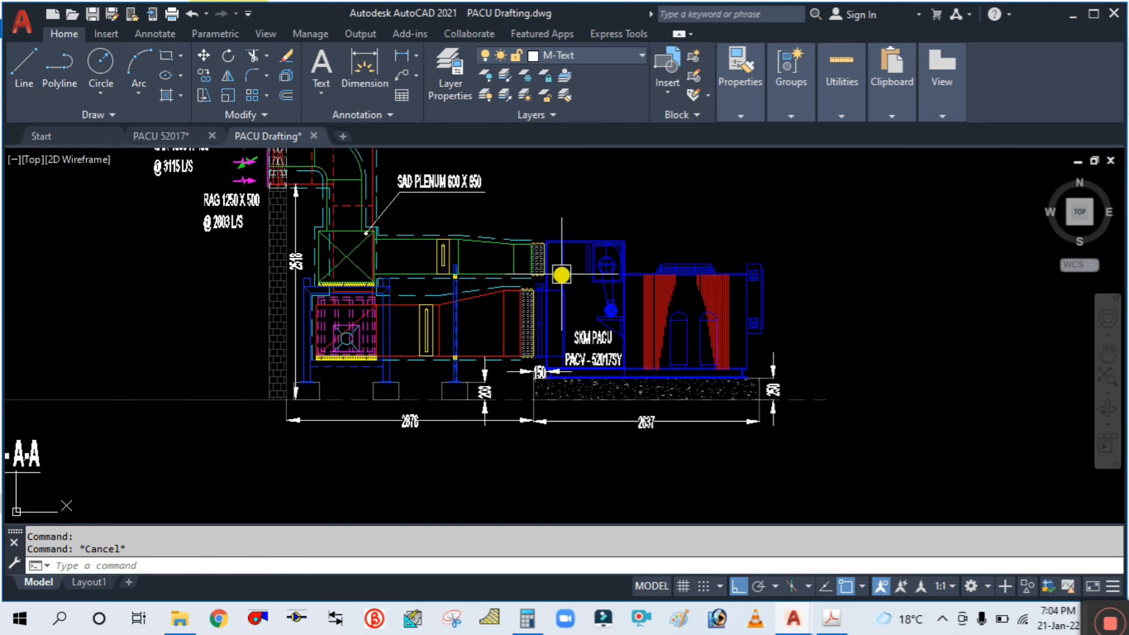
scroll(551, 246, up, 4)
scroll(504, 226, down, 5)
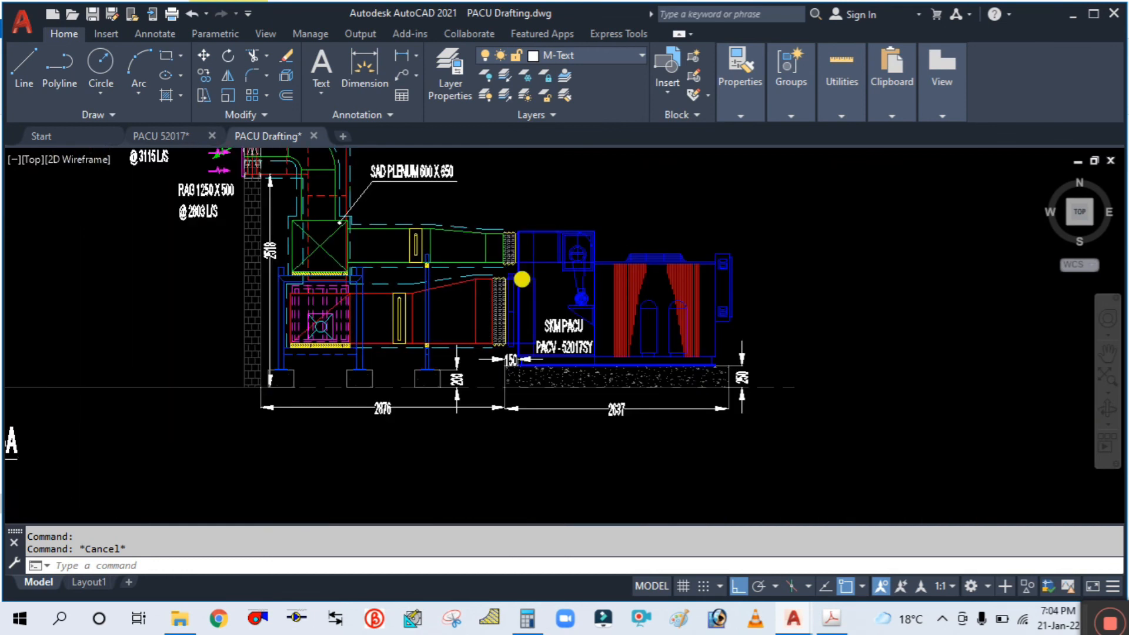
Return to the PACU 52017 drawing and examine its side elevation for comparison with the section's unit.
click(163, 134)
scroll(609, 347, up, 6)
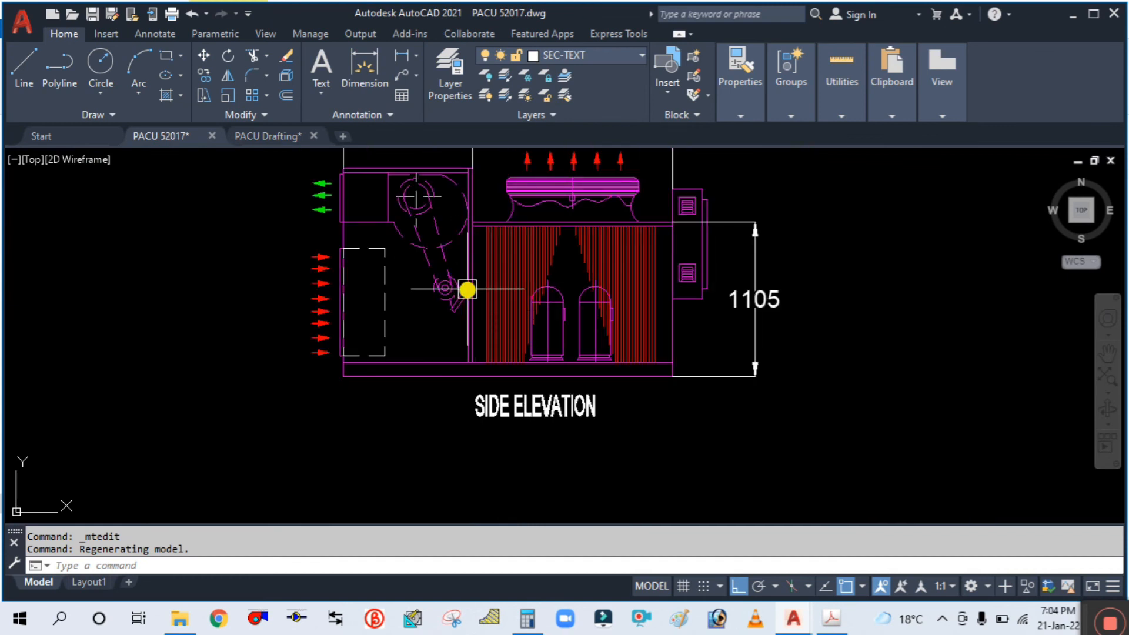
scroll(400, 319, down, 5)
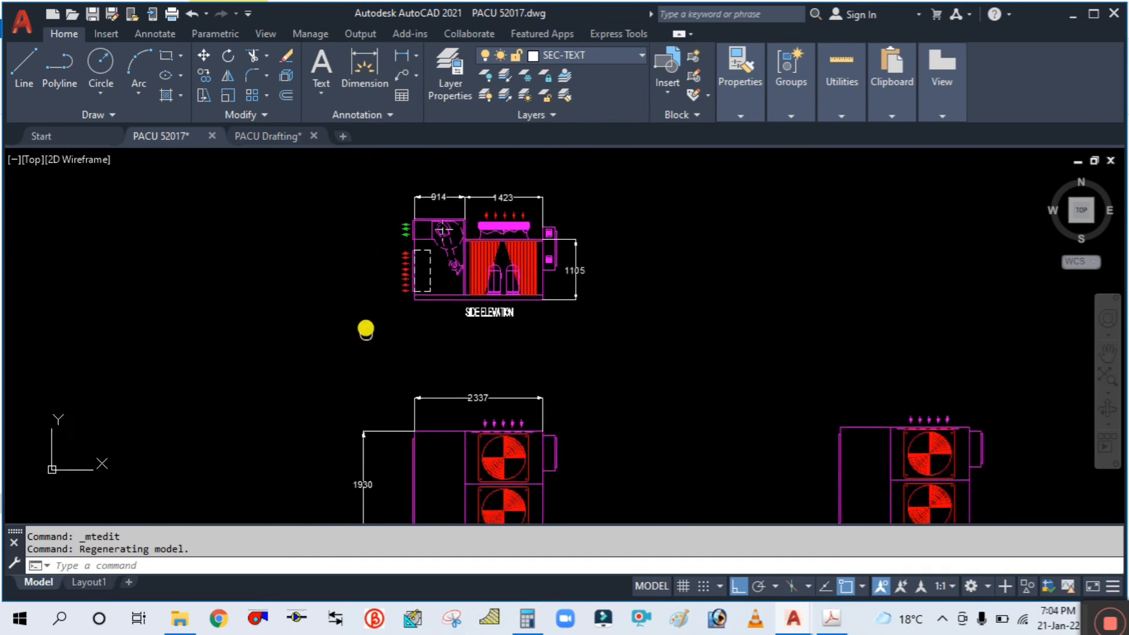
Return to the PACU Drafting drawing and examine the hatched concrete base beneath the unit in SECTION - A-A with its dimensions.
click(263, 137)
key(Escape)
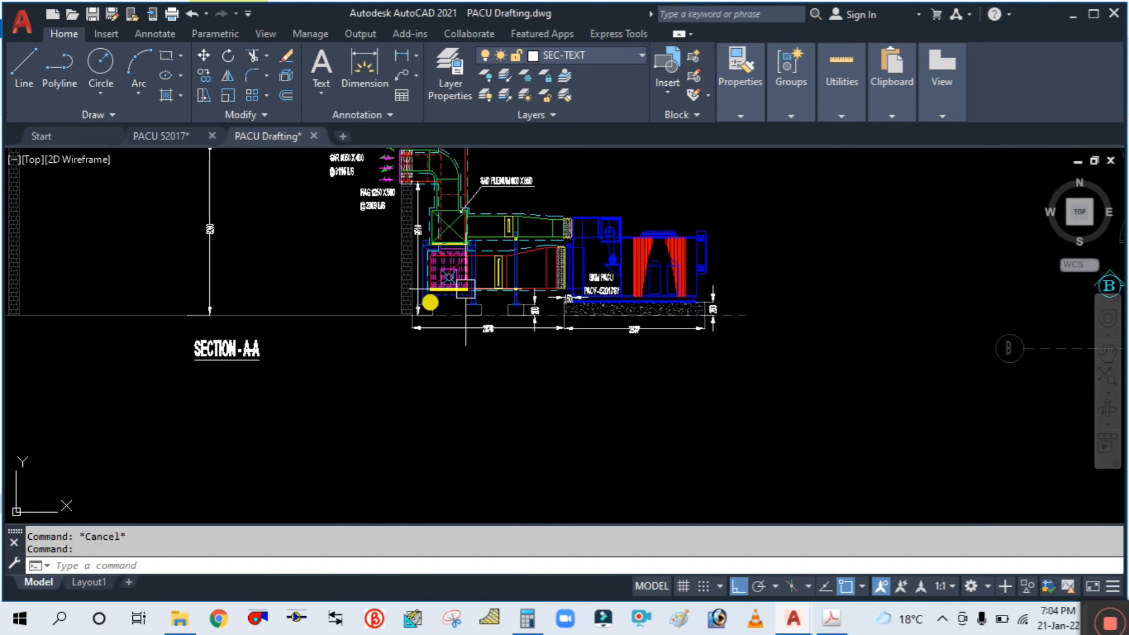
scroll(612, 369, up, 4)
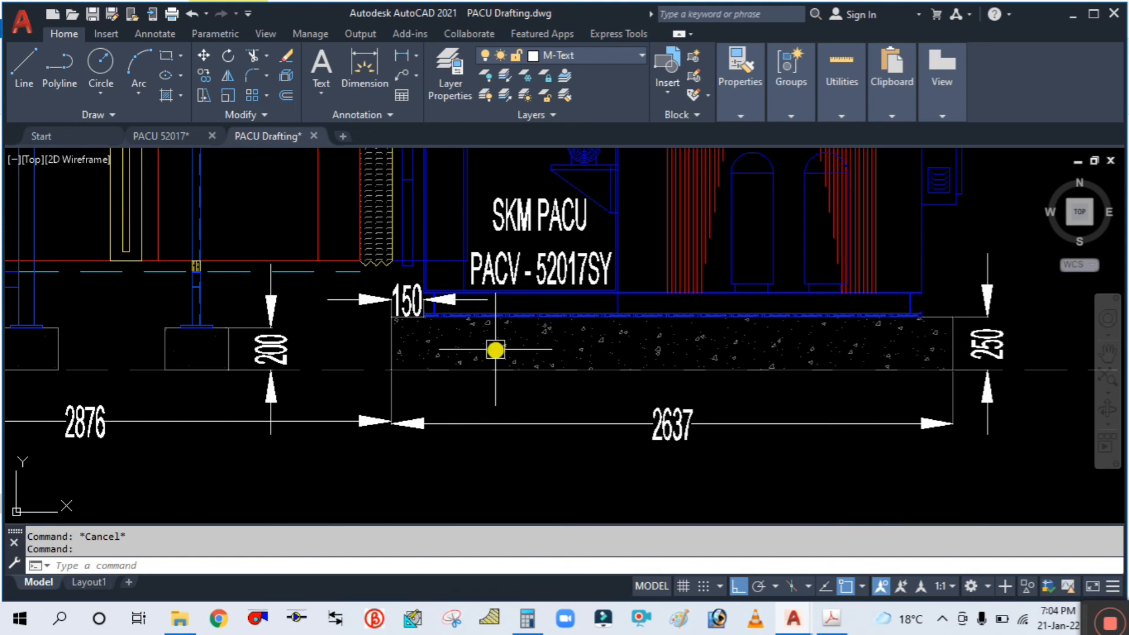
scroll(547, 368, down, 2)
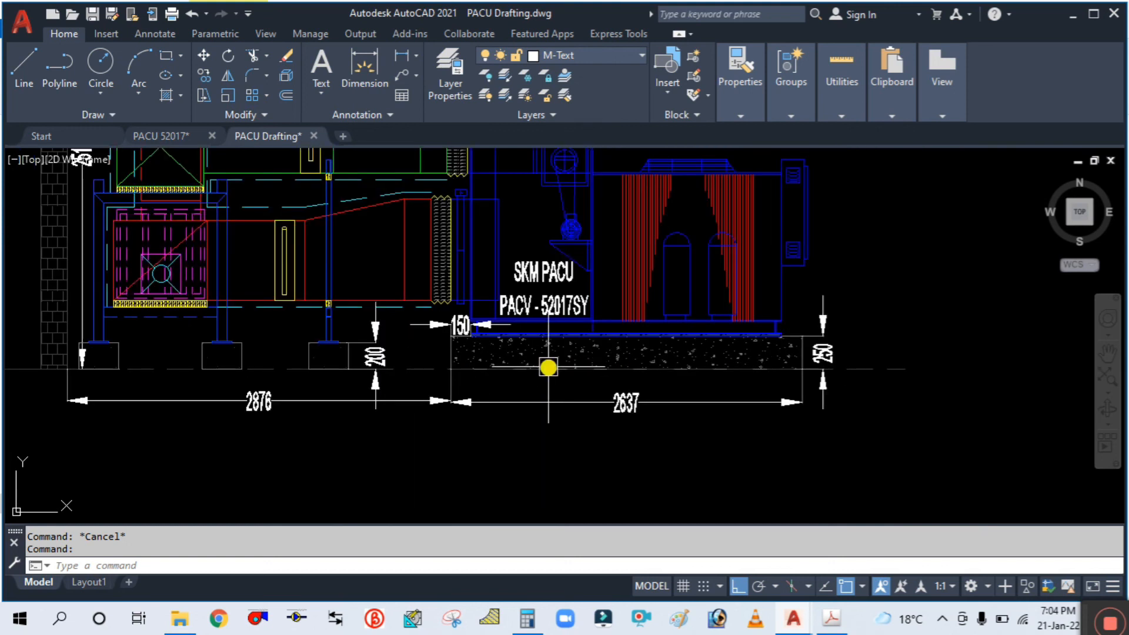
scroll(727, 356, up, 2)
scroll(696, 355, down, 4)
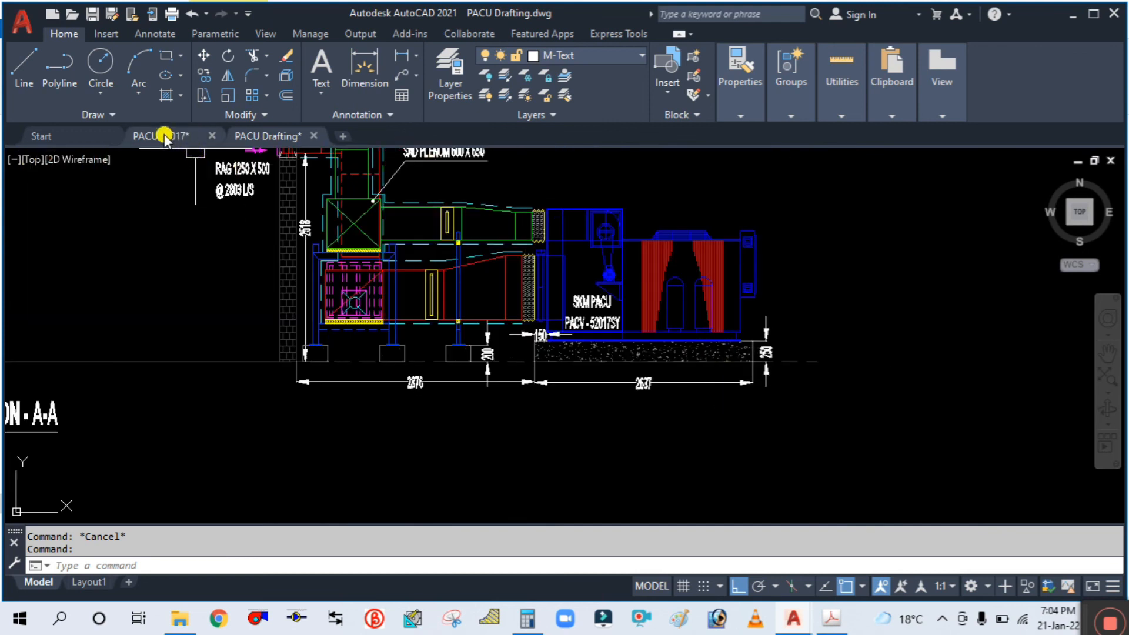
scroll(597, 329, up, 2)
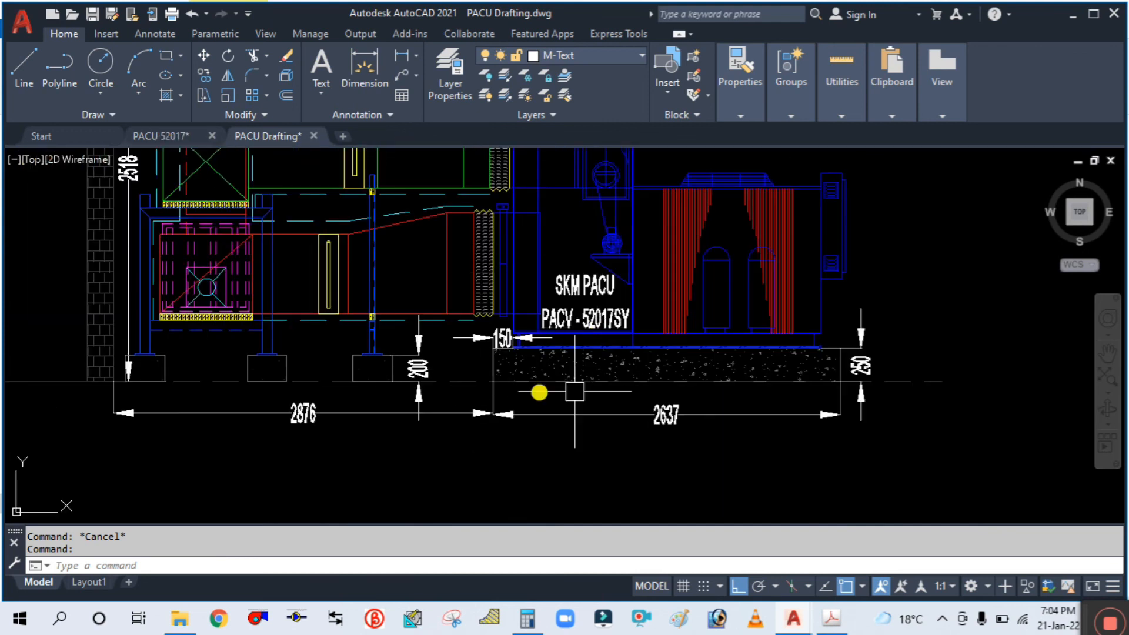
Examine the whole of SECTION - A-A, from the wall and ductwork to the PACU unit on its concrete base.
scroll(585, 323, down, 2)
scroll(176, 234, down, 2)
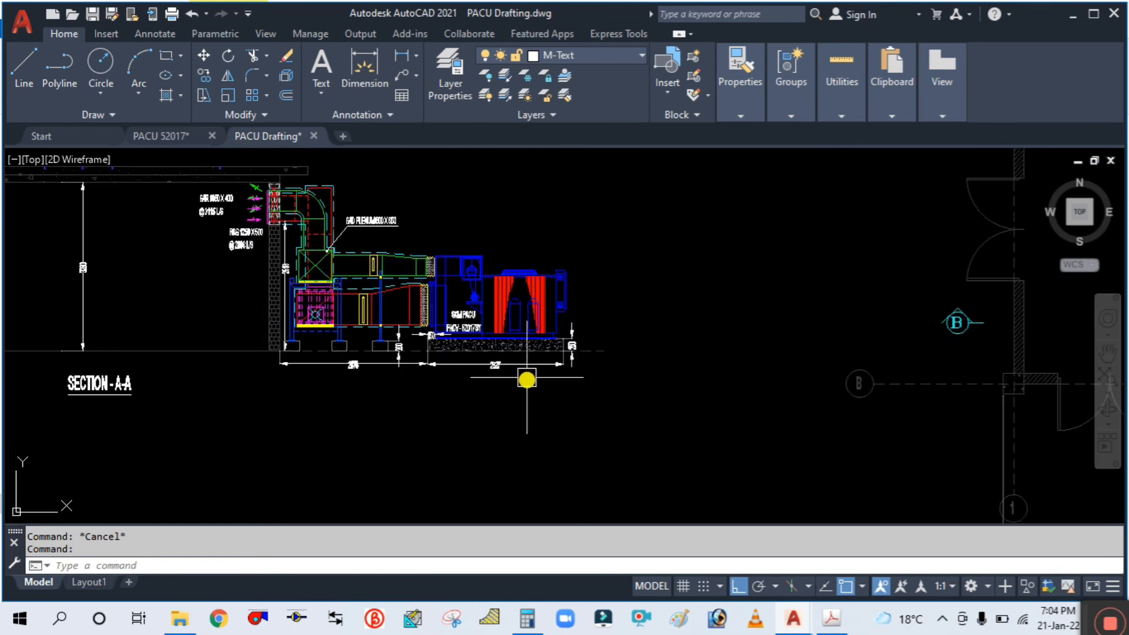
scroll(526, 377, down, 2)
scroll(524, 373, up, 2)
middle_drag(523, 373, 500, 338)
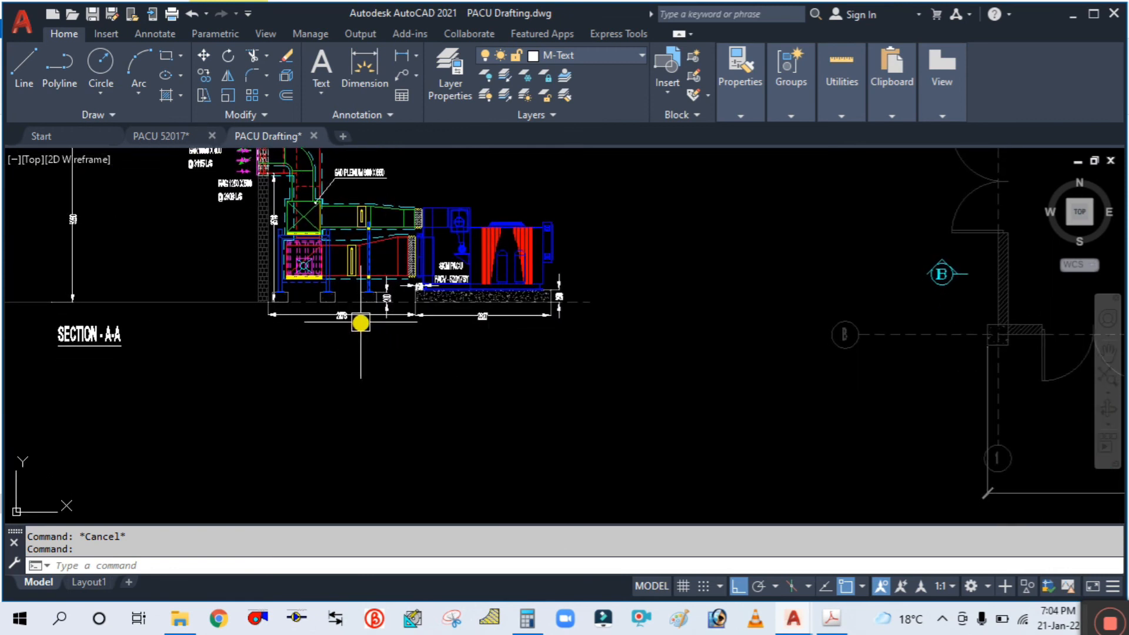
scroll(360, 322, down, 1)
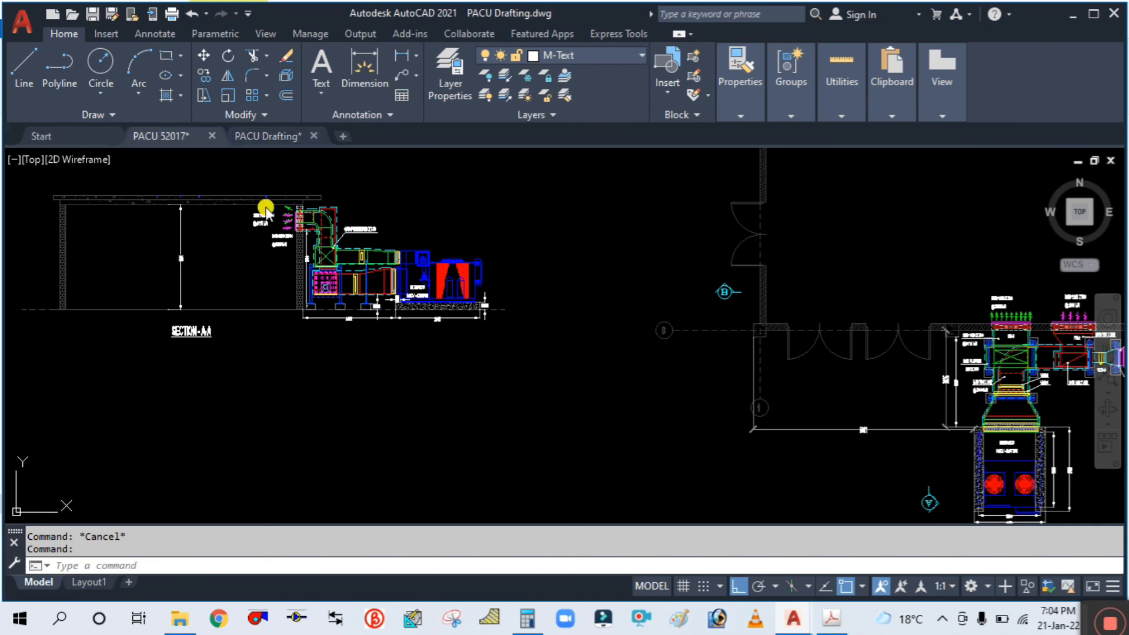
Return to the PACU 52017 drawing and examine the dimensioned side elevation above the plan view.
key(ctrl+Tab)
scroll(519, 323, down, 2)
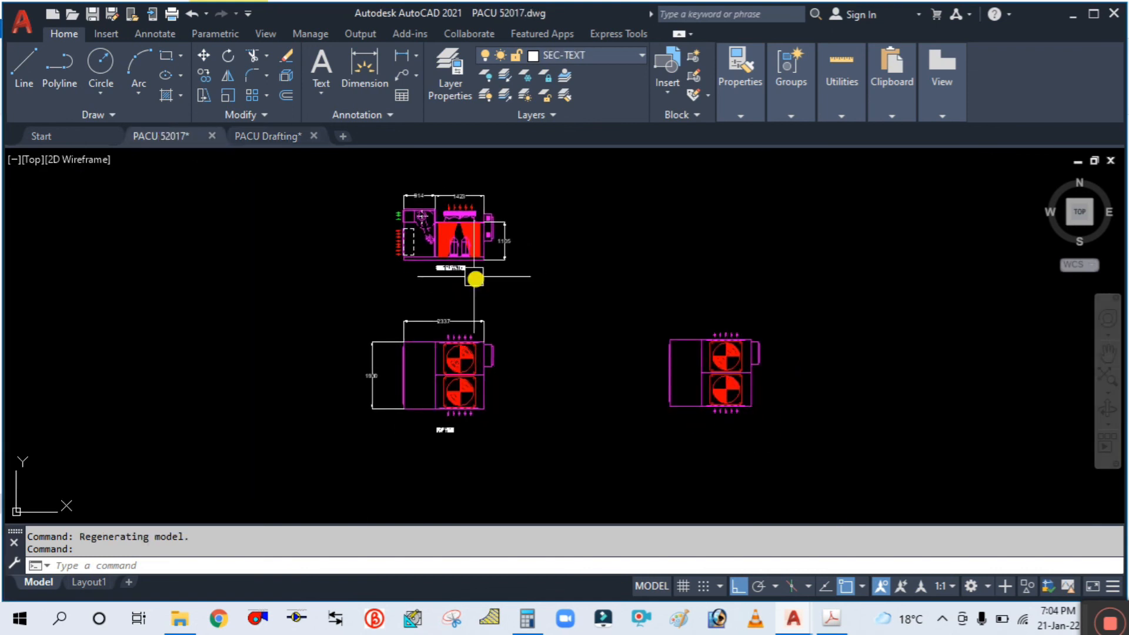
scroll(371, 254, up, 2)
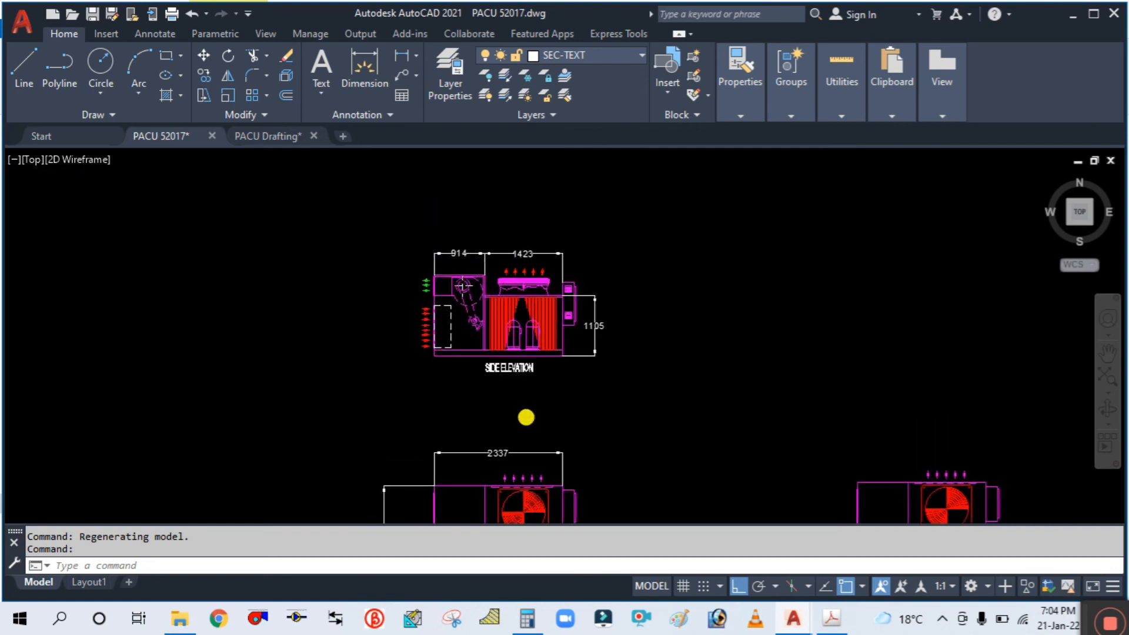
scroll(475, 317, up, 4)
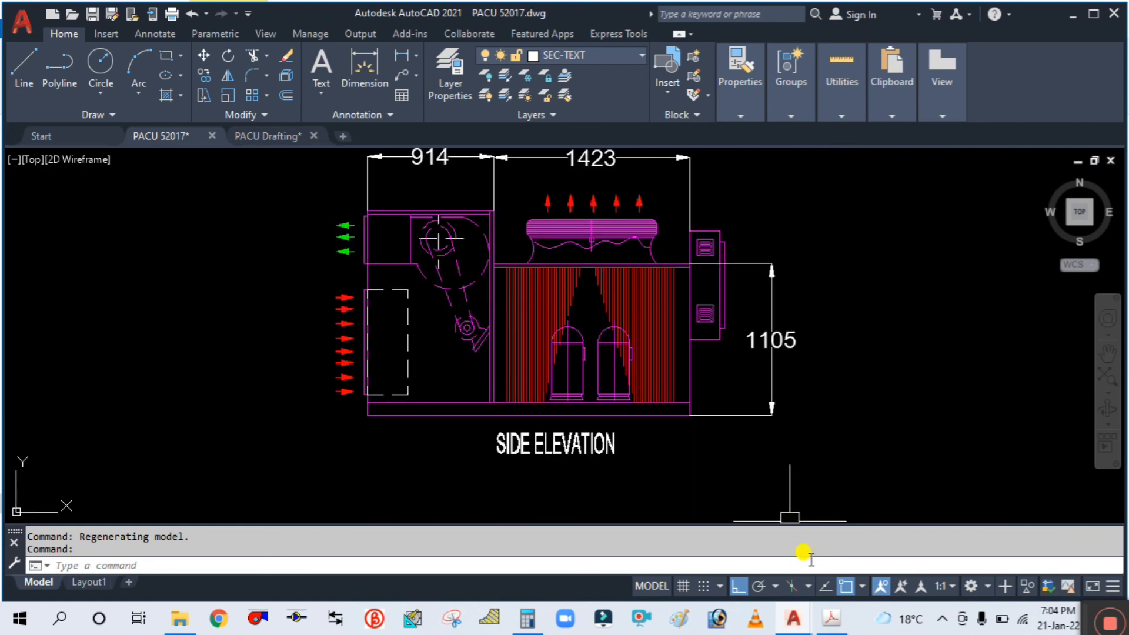
Switch to PACV52017.pdf in Adobe Acrobat and examine the manufacturer's plan, front and side views with their dimensions.
click(834, 617)
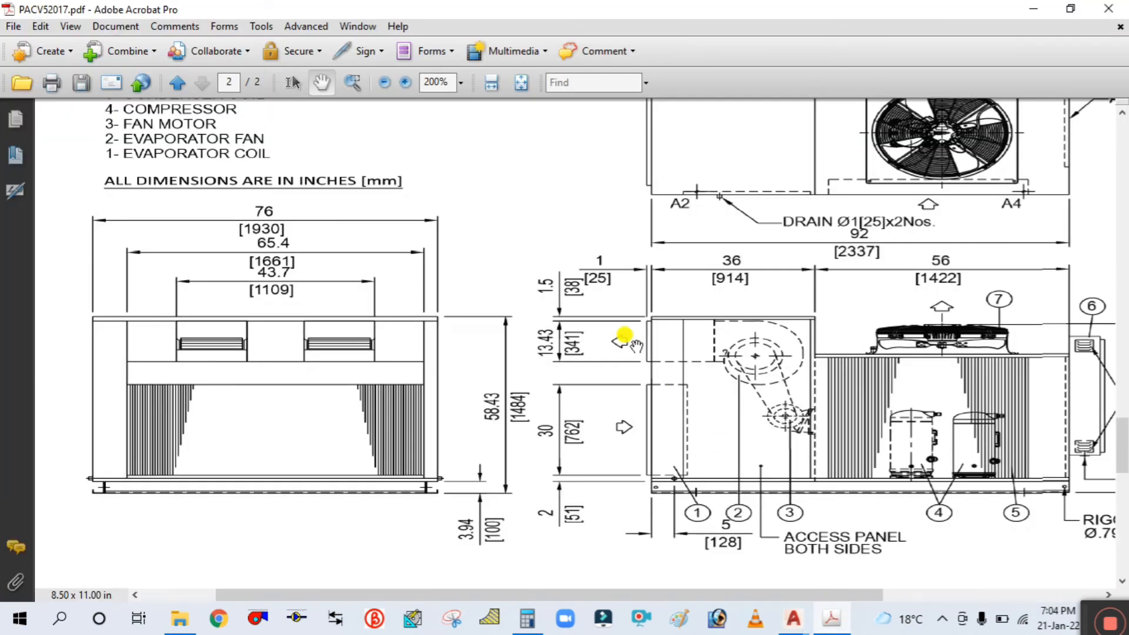
ctrl+scroll(624, 336, down, 1)
drag(703, 332, 597, 342)
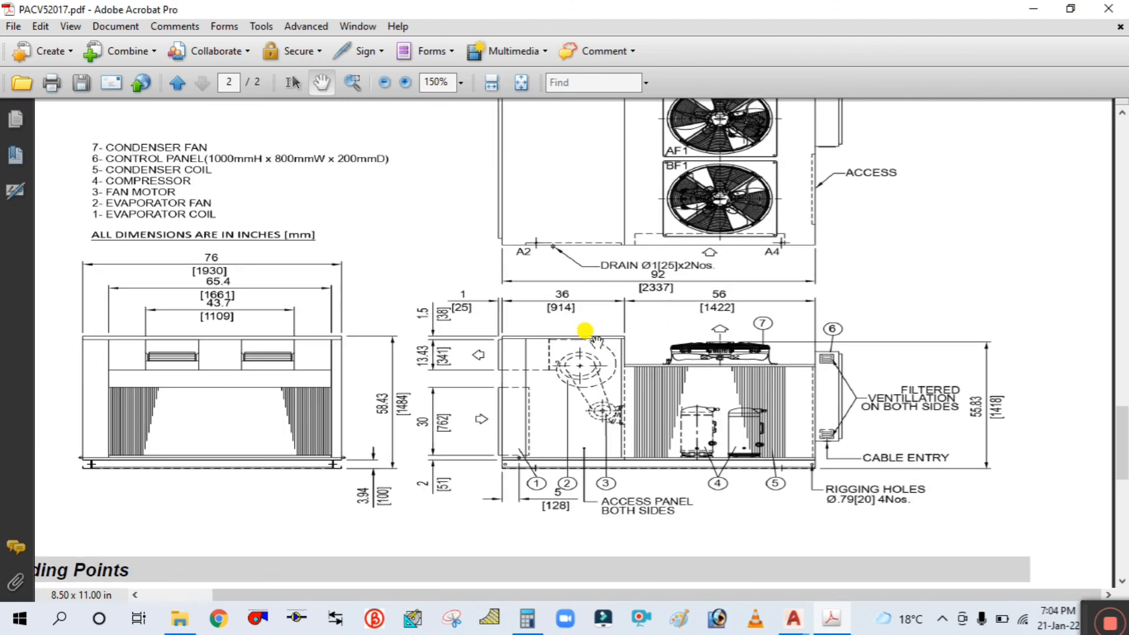
scroll(597, 339, down, 1)
ctrl+scroll(597, 340, down, 1)
drag(530, 292, 596, 383)
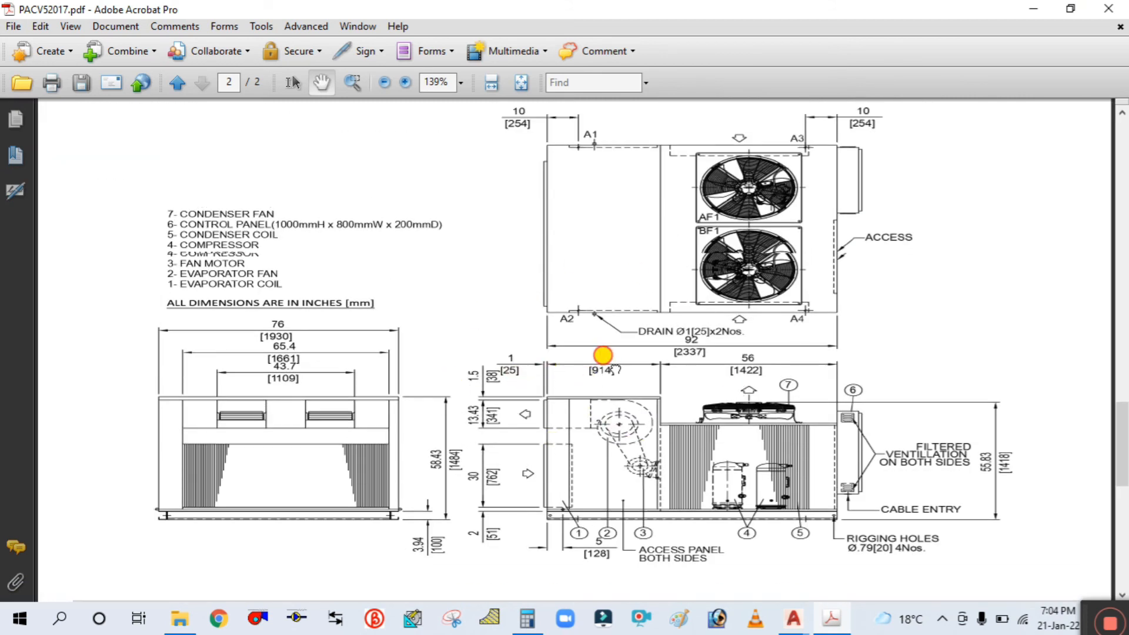
scroll(647, 388, down, 1)
Switch back to the PACU 52017 drawing in AutoCAD and compare its side elevation with the manufacturer's views.
click(792, 627)
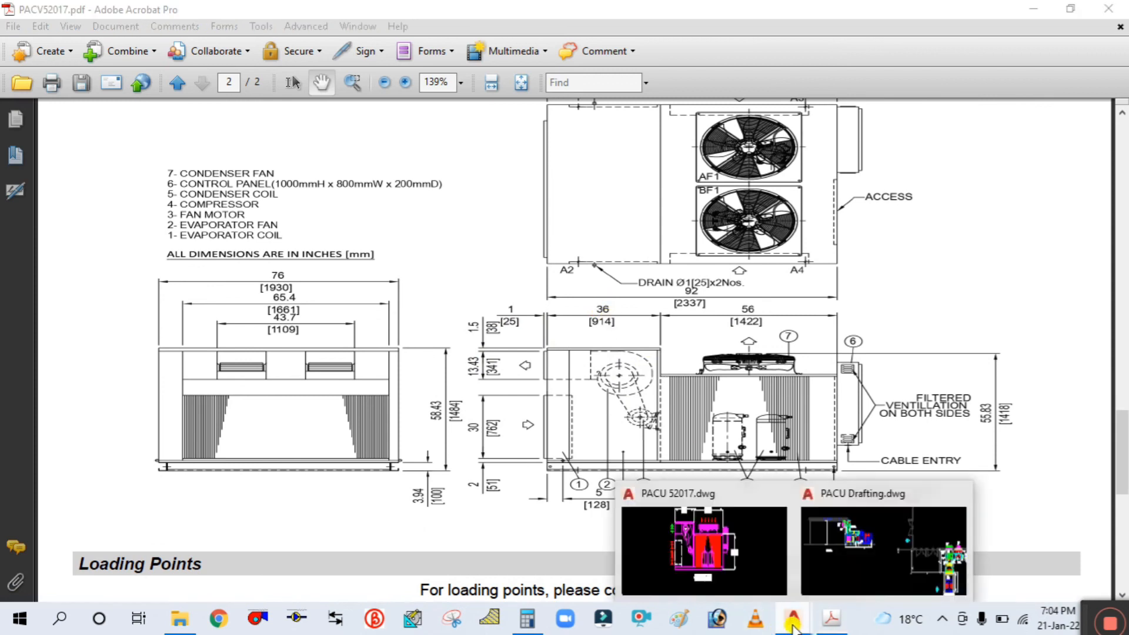
click(731, 552)
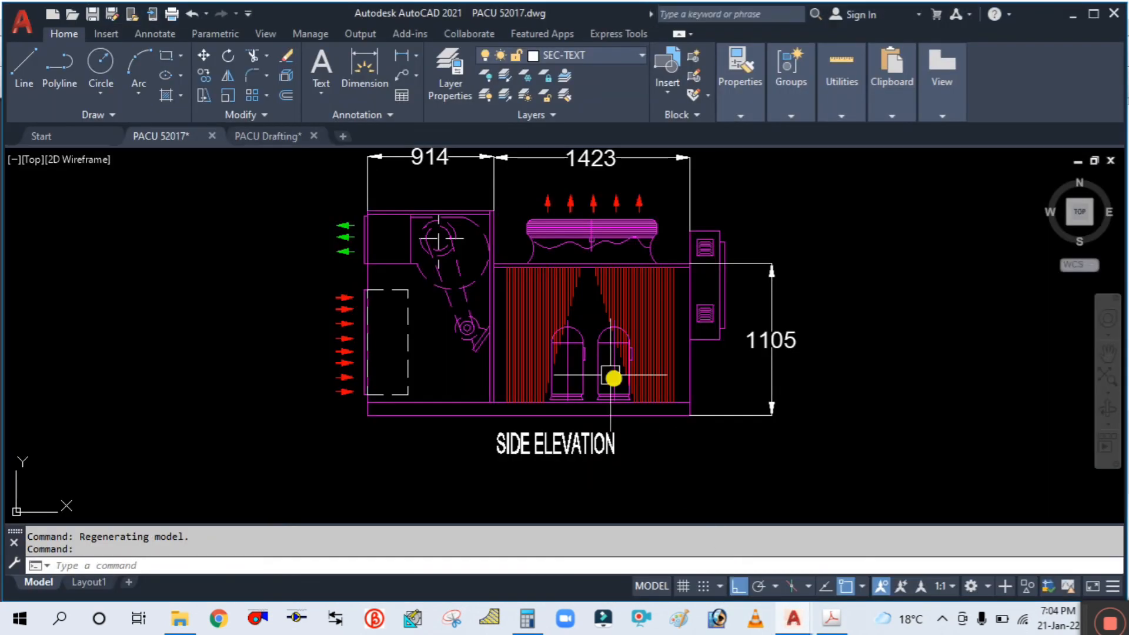
scroll(504, 354, down, 2)
middle_drag(441, 354, 464, 413)
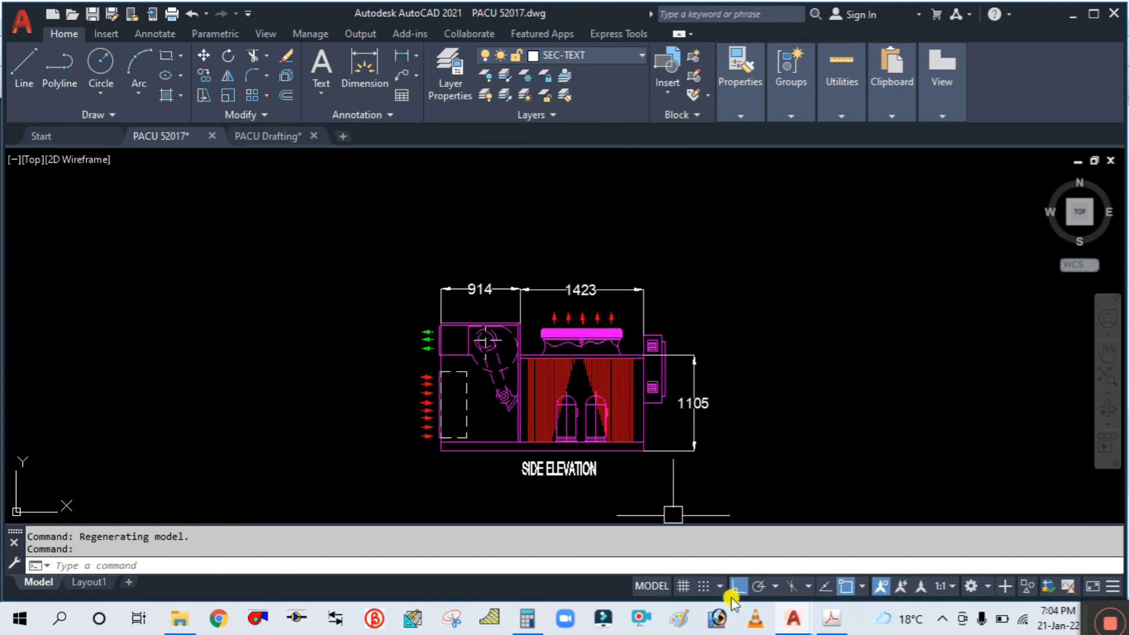
middle_drag(784, 441, 766, 373)
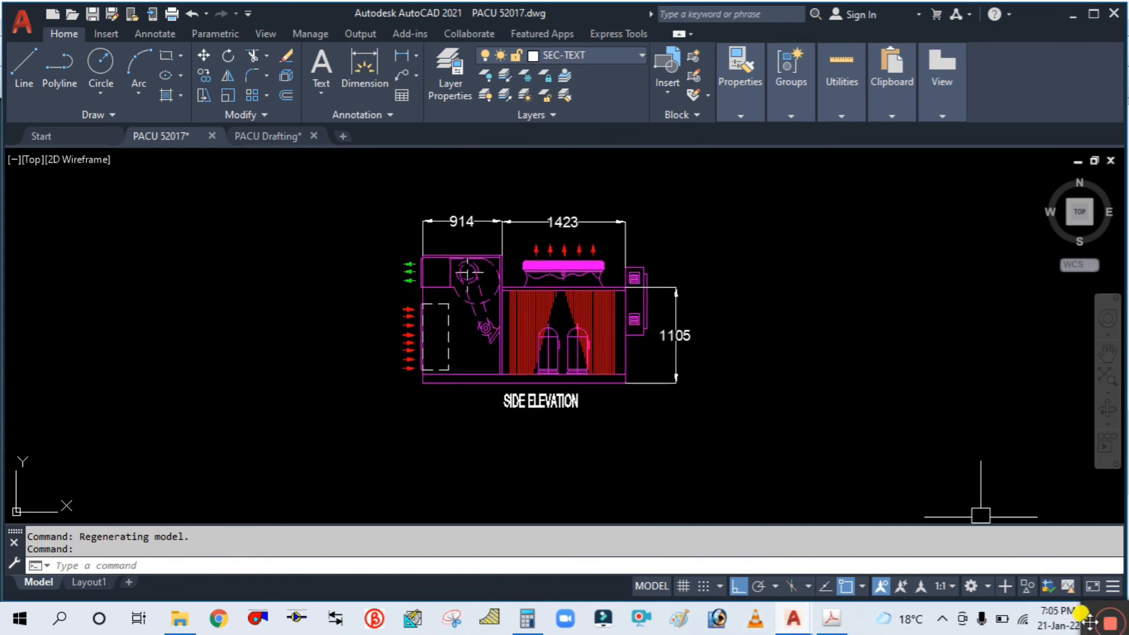
drag(1086, 617, 881, 518)
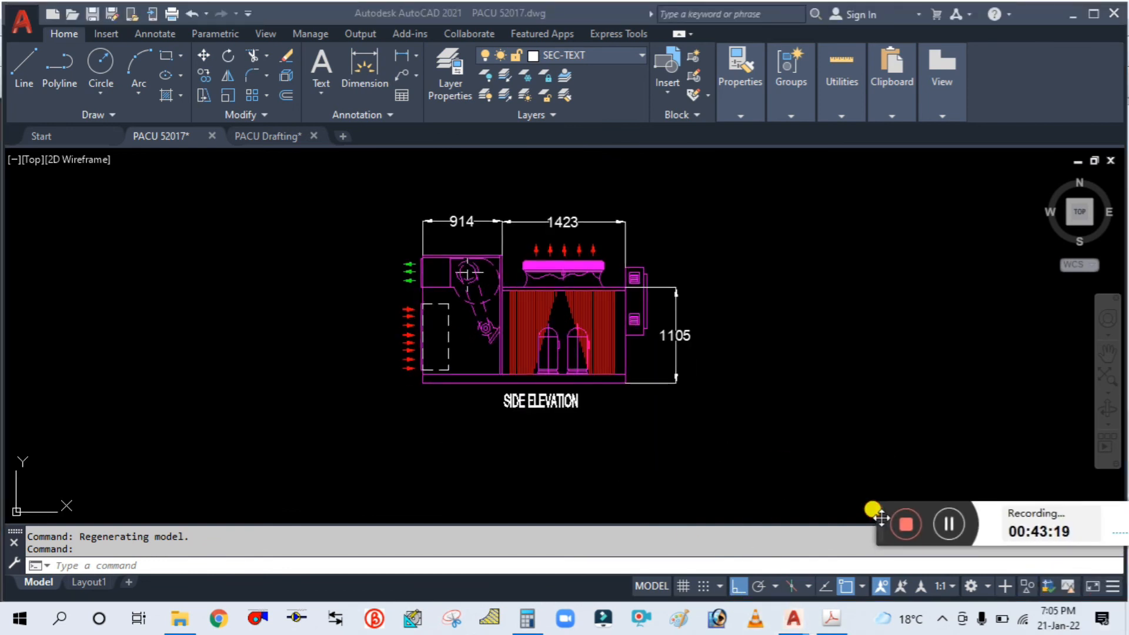